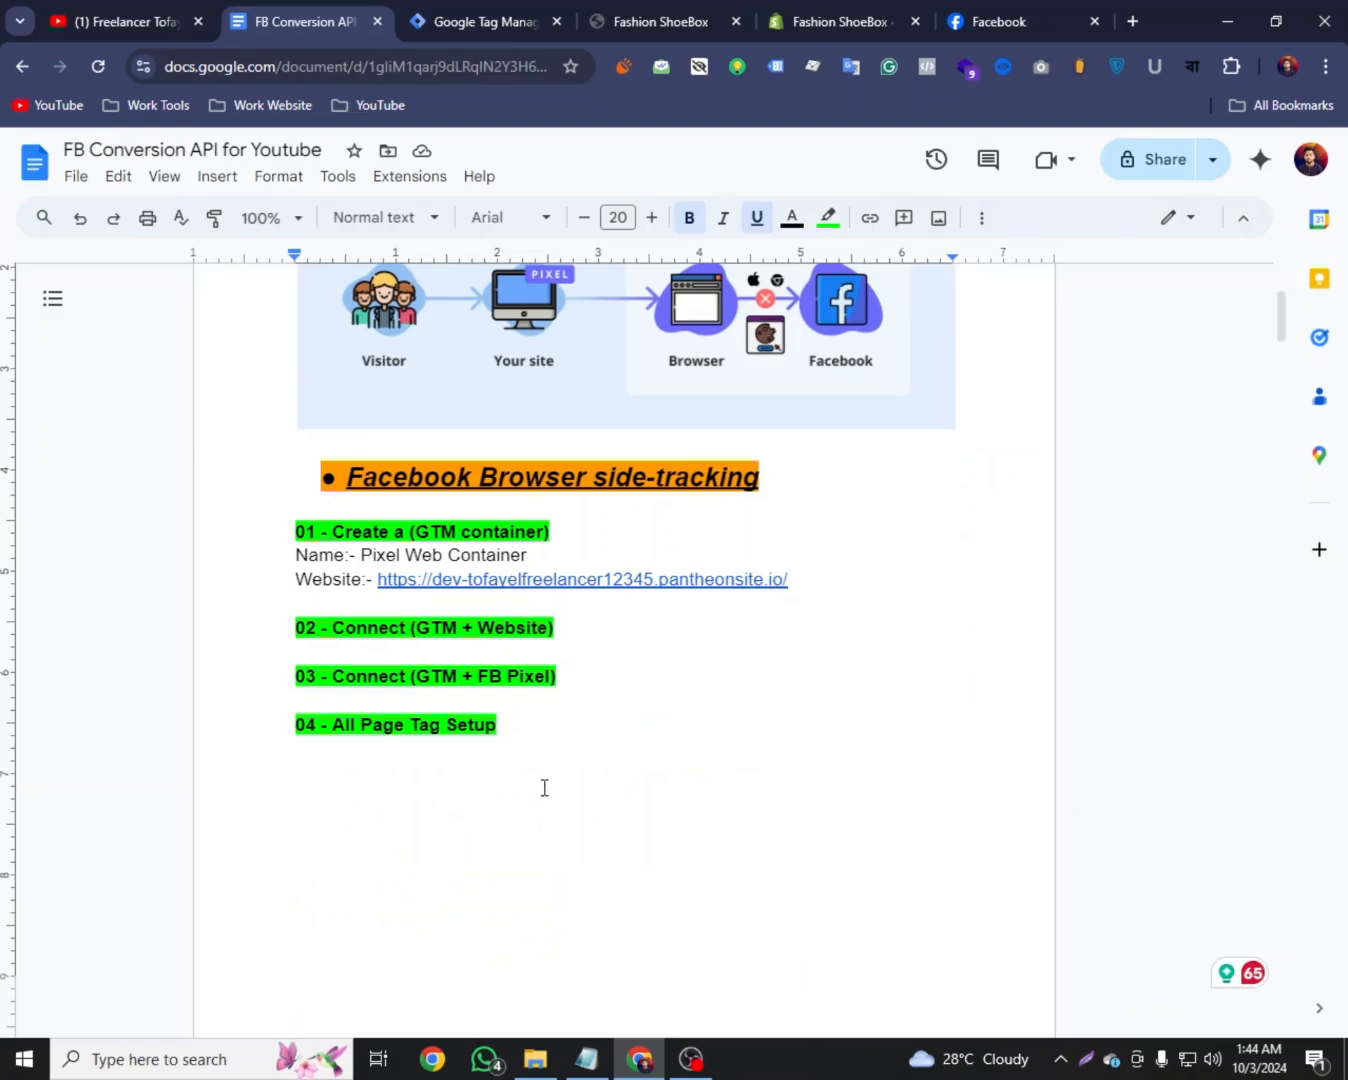
After consulting the checklist's GTM container item, switch to Google Tag Manager and start adding a new account
scroll(546, 786, up, 3)
click(459, 743)
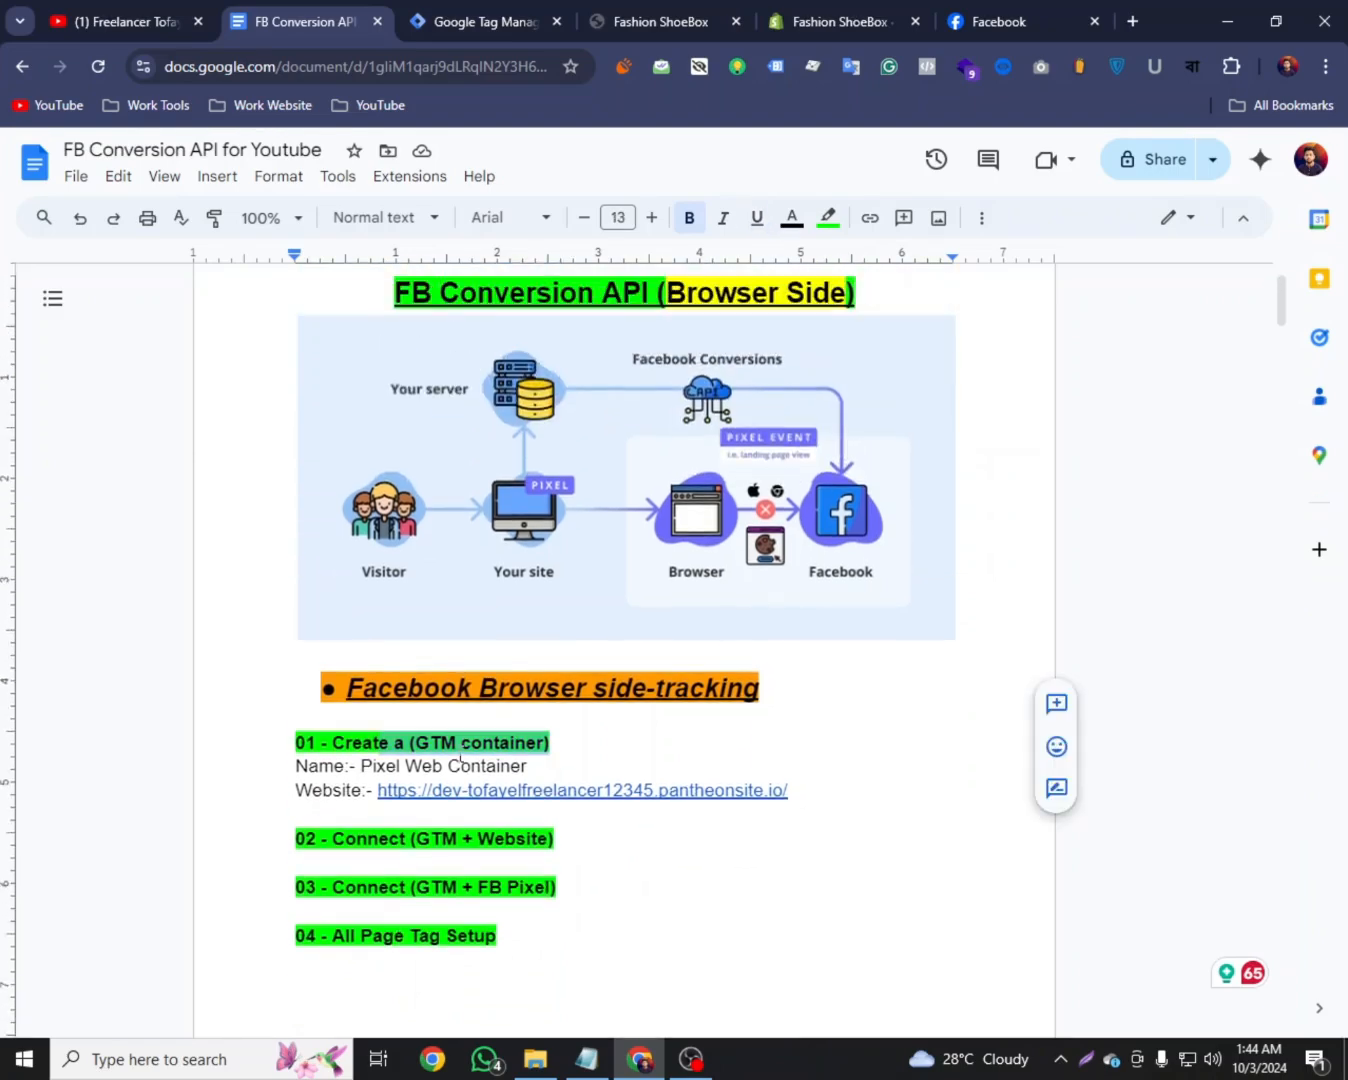
drag(542, 749, 355, 740)
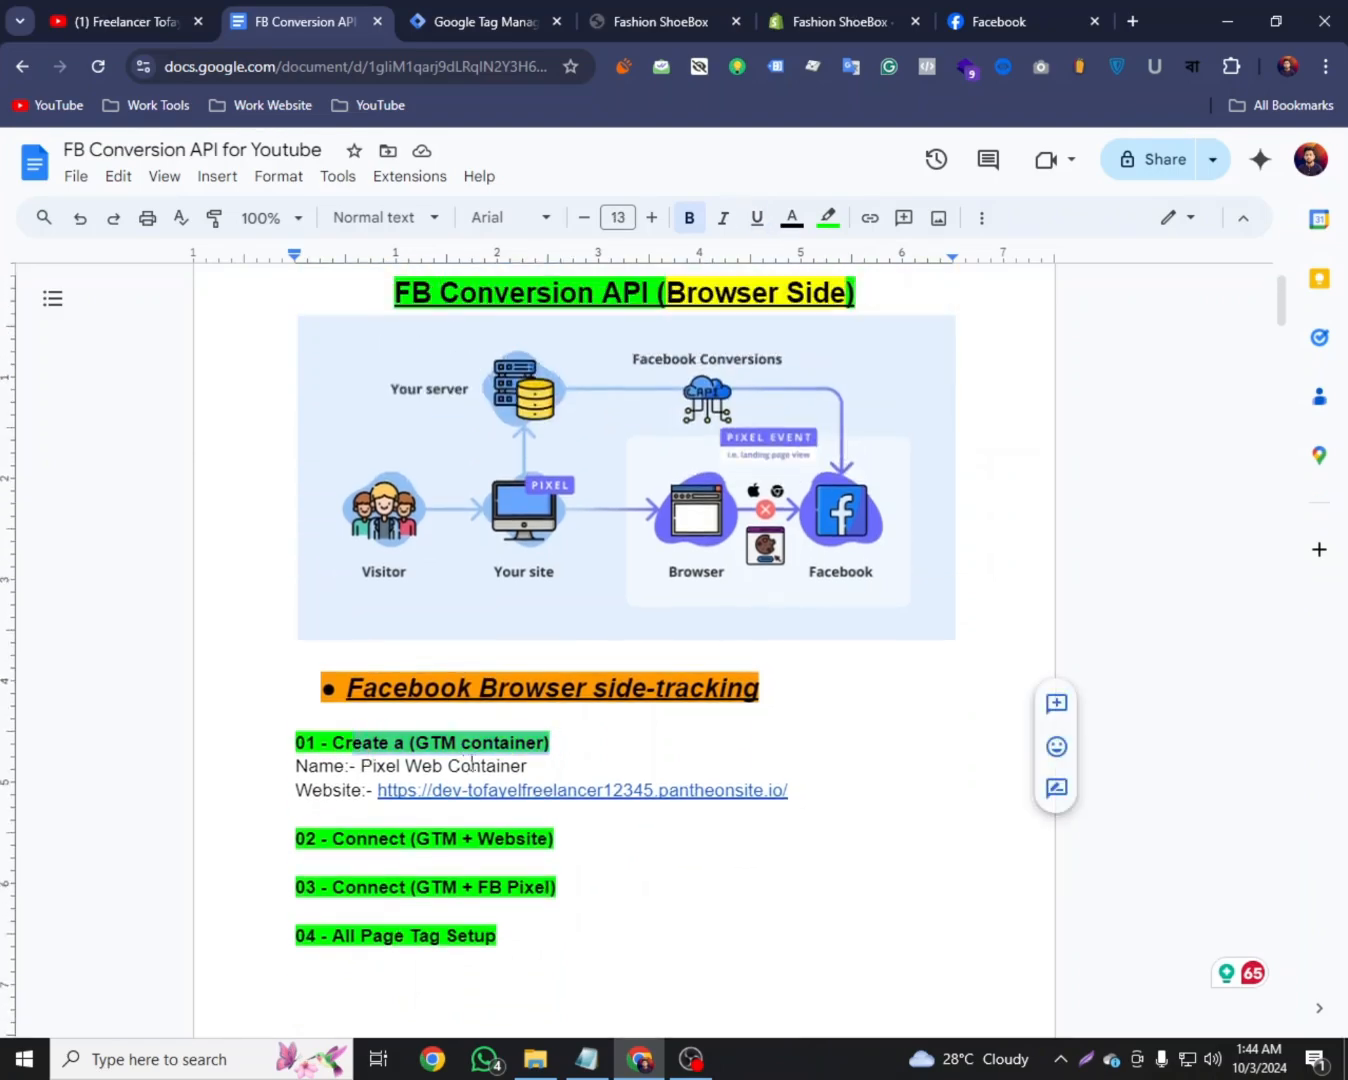
click(505, 13)
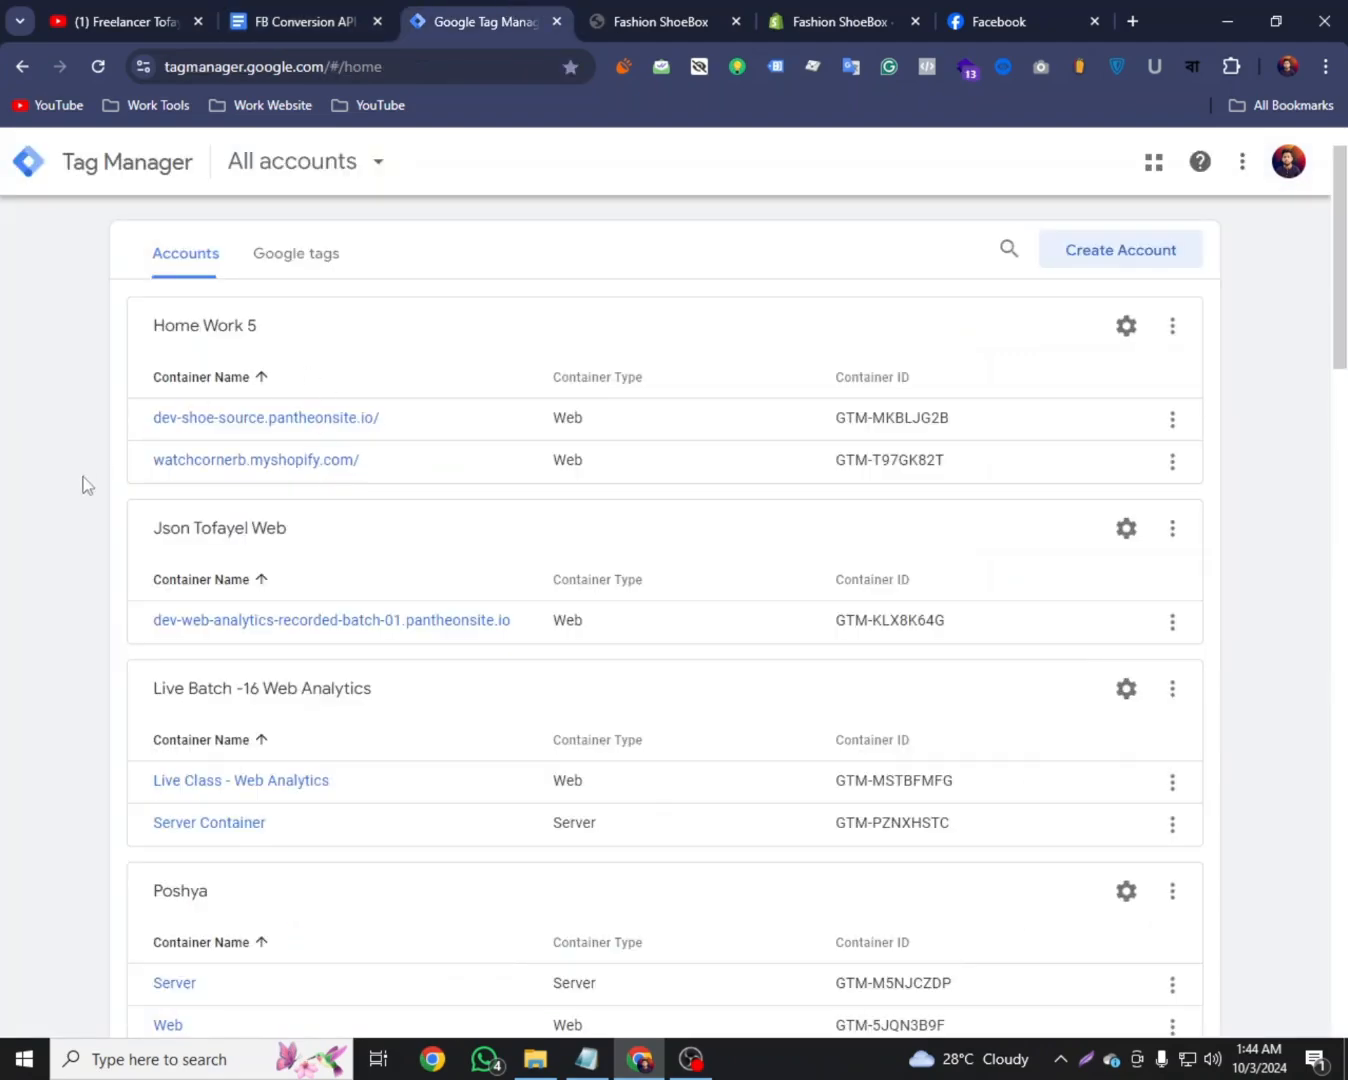
click(1119, 262)
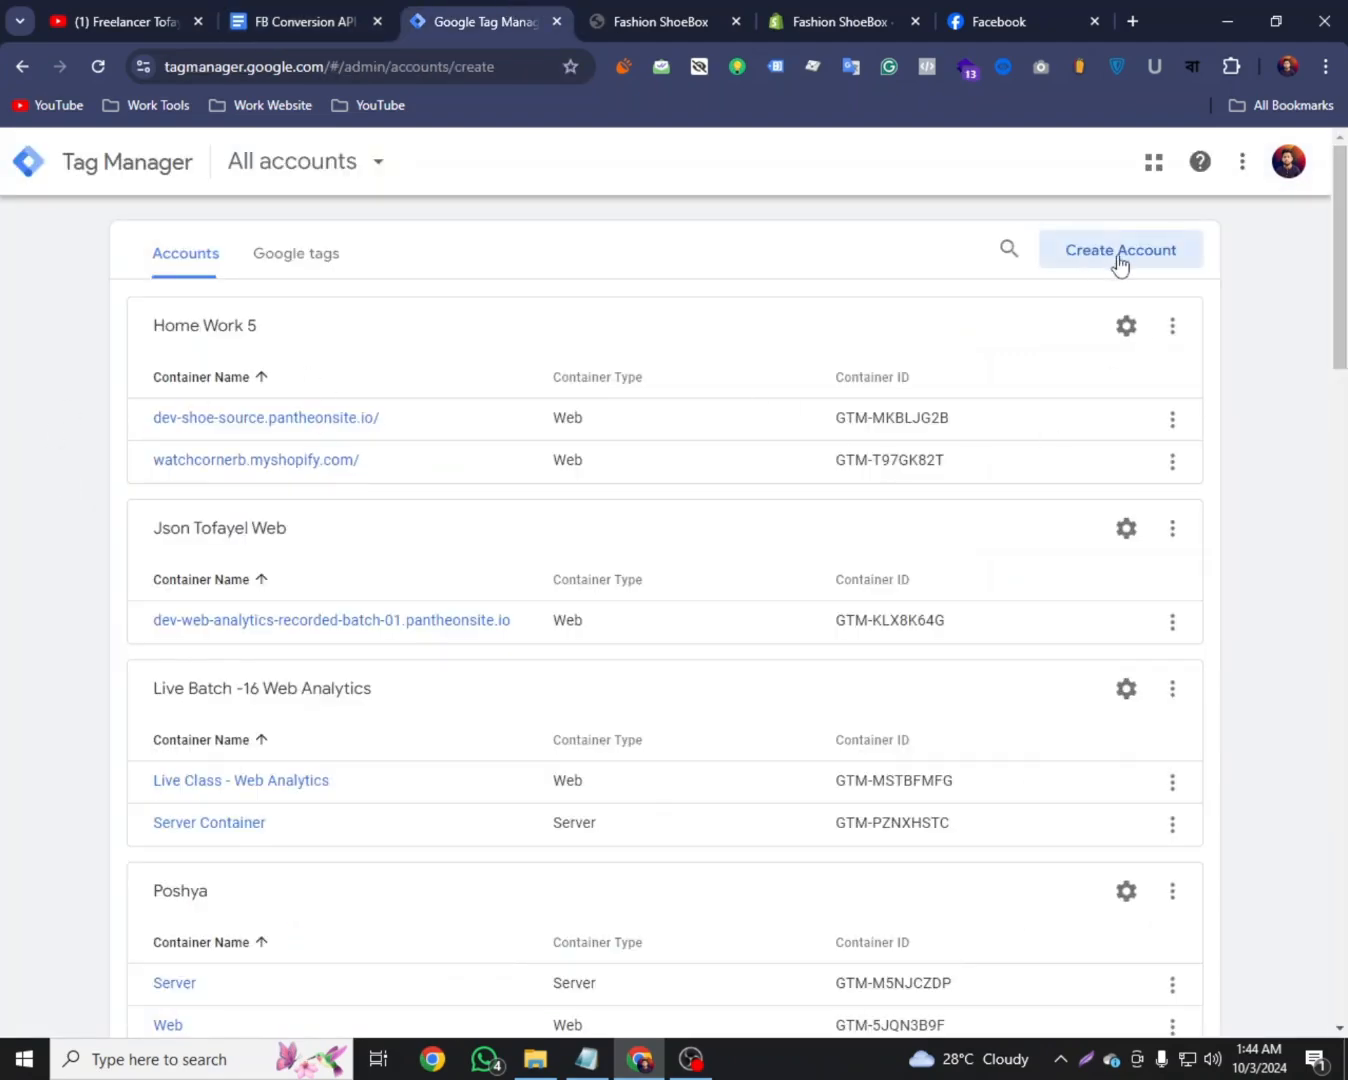
click(301, 466)
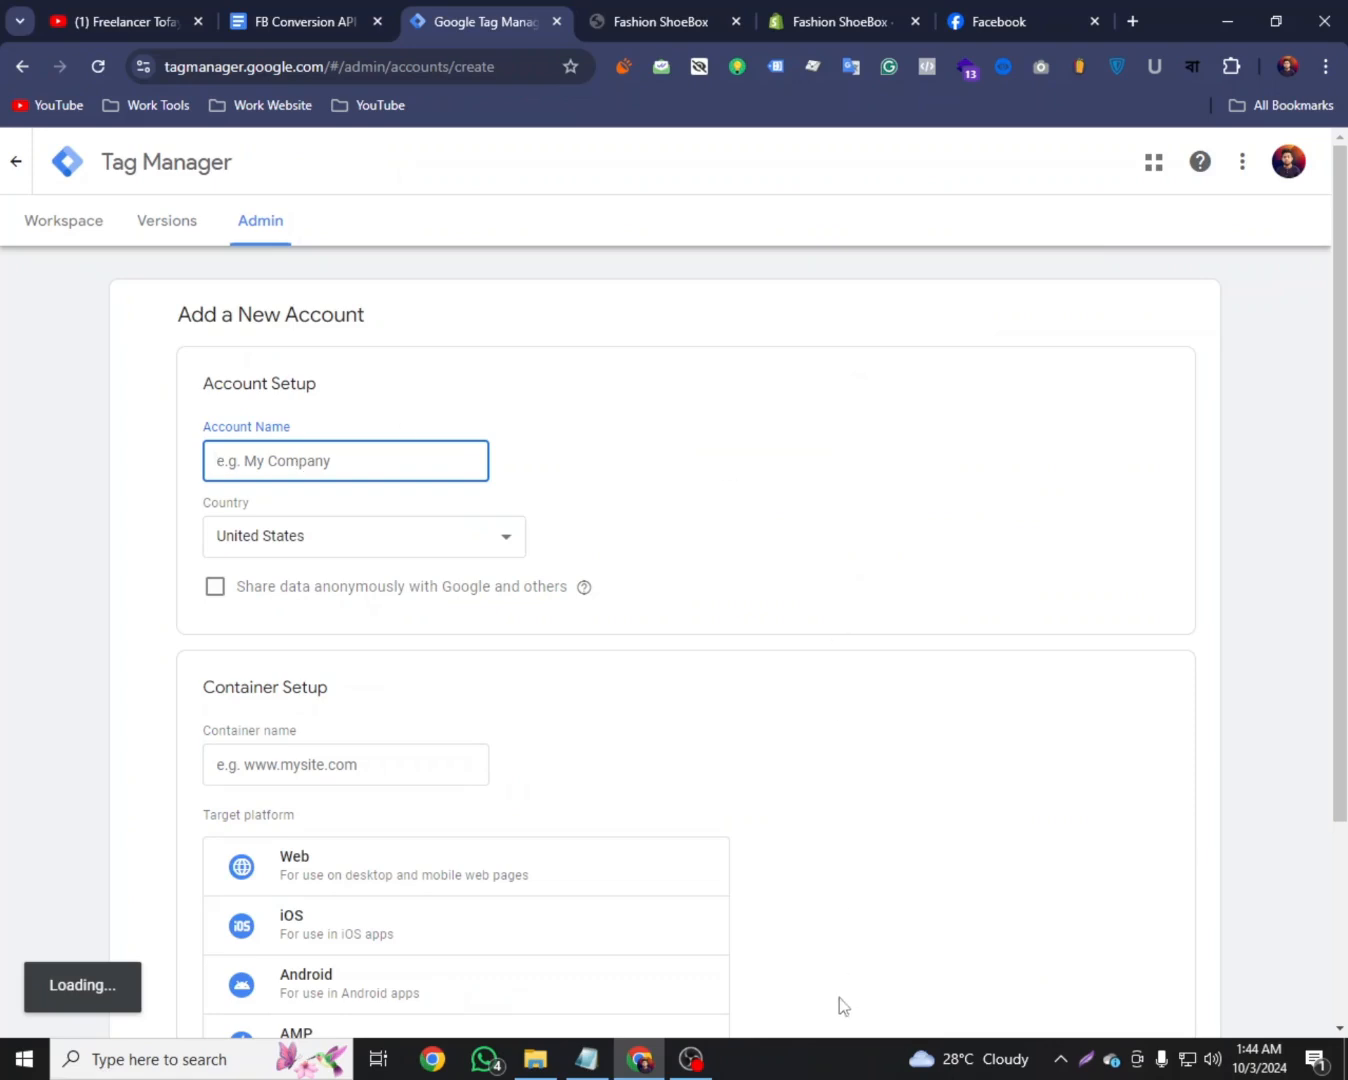
Copy "YT - FB Conversion API" from the Notepad notes and enter it as the account name
click(585, 1059)
drag(555, 487, 448, 490)
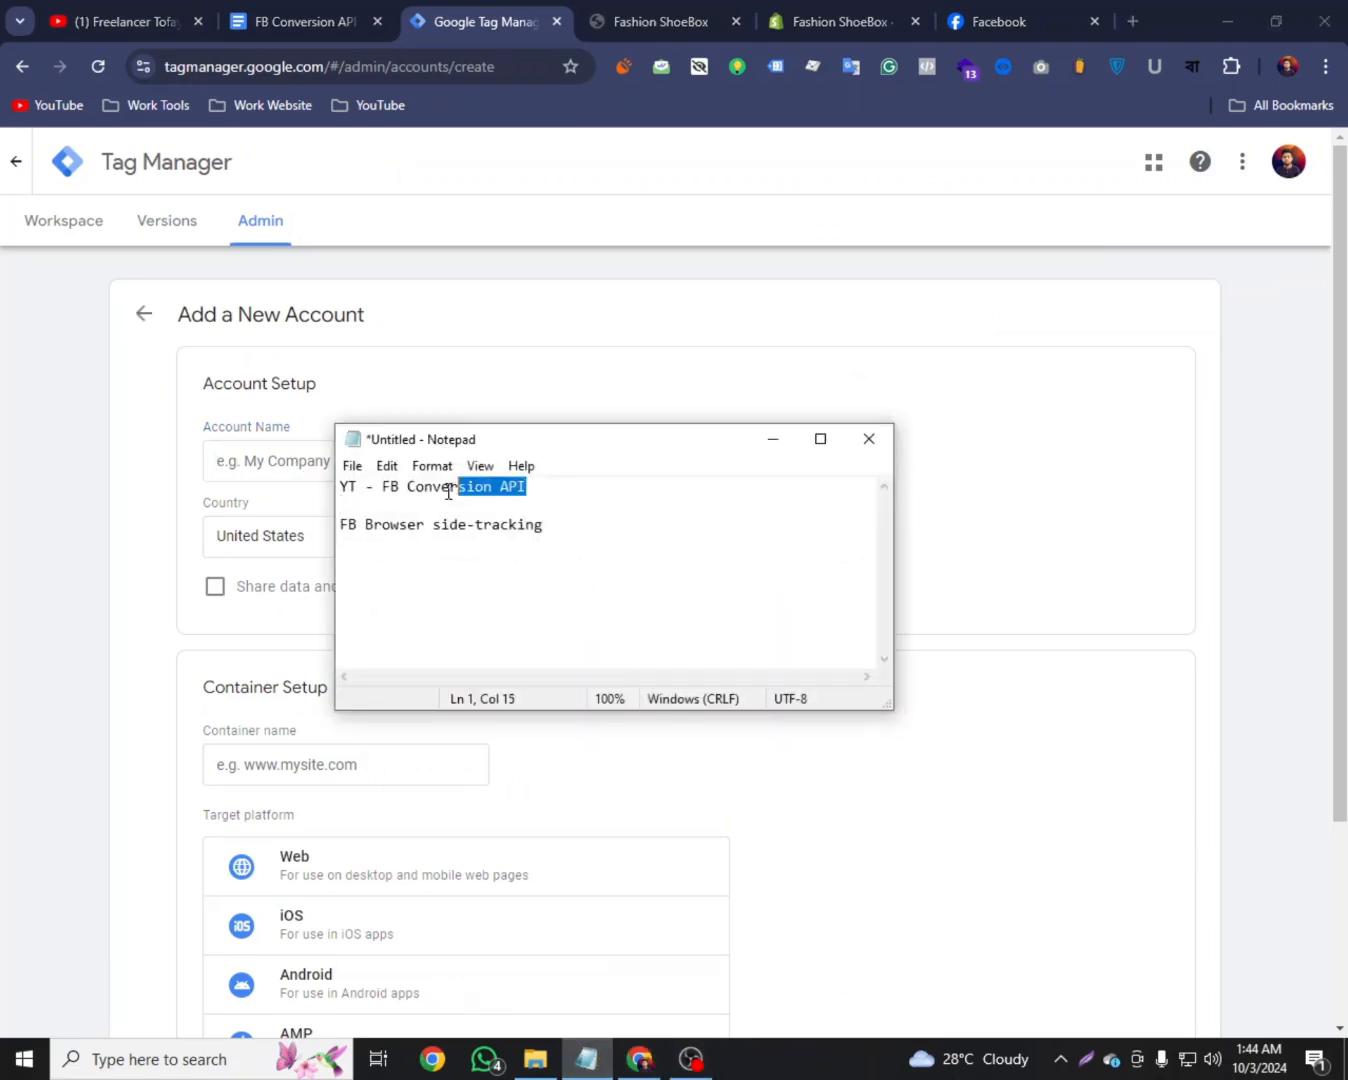
drag(341, 506, 306, 488)
right_click(368, 489)
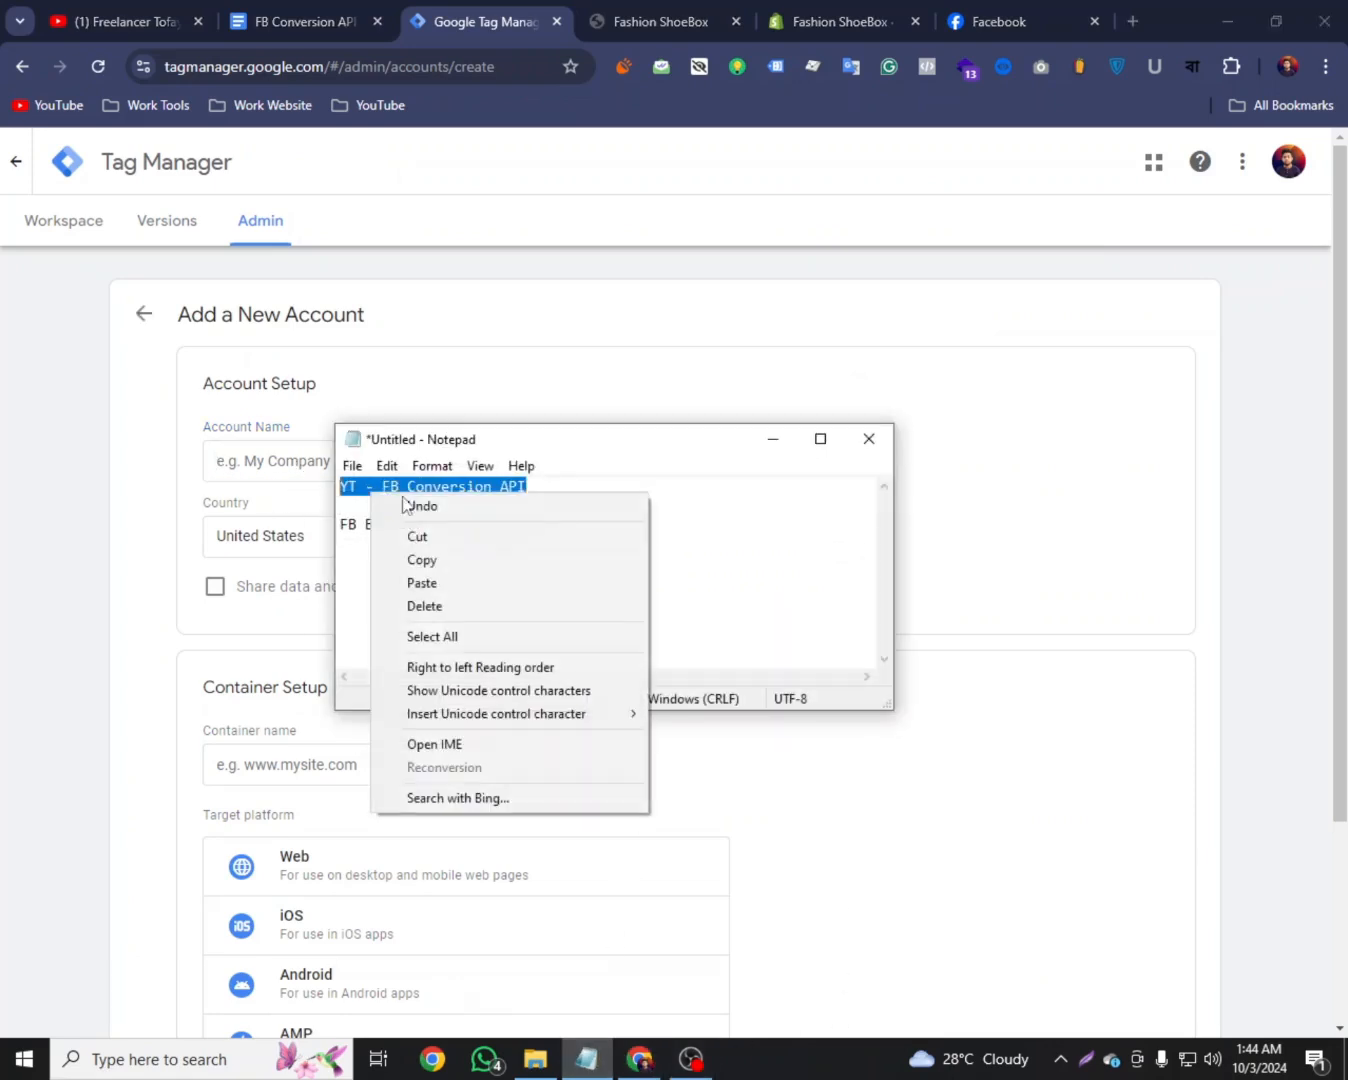
click(429, 562)
click(769, 446)
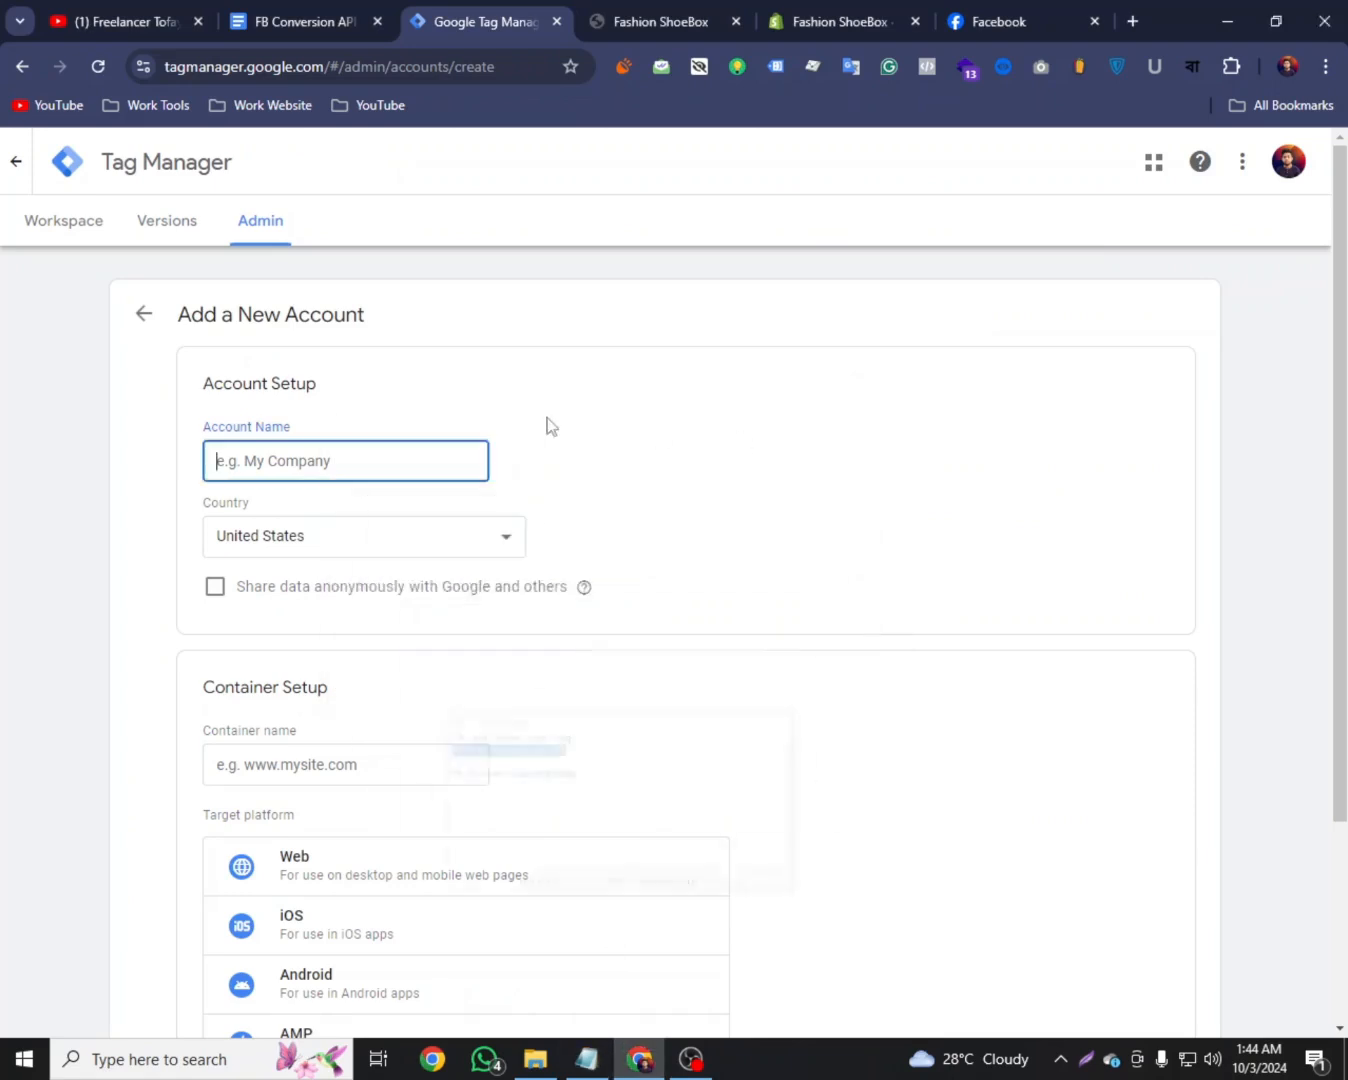
right_click(315, 466)
click(357, 664)
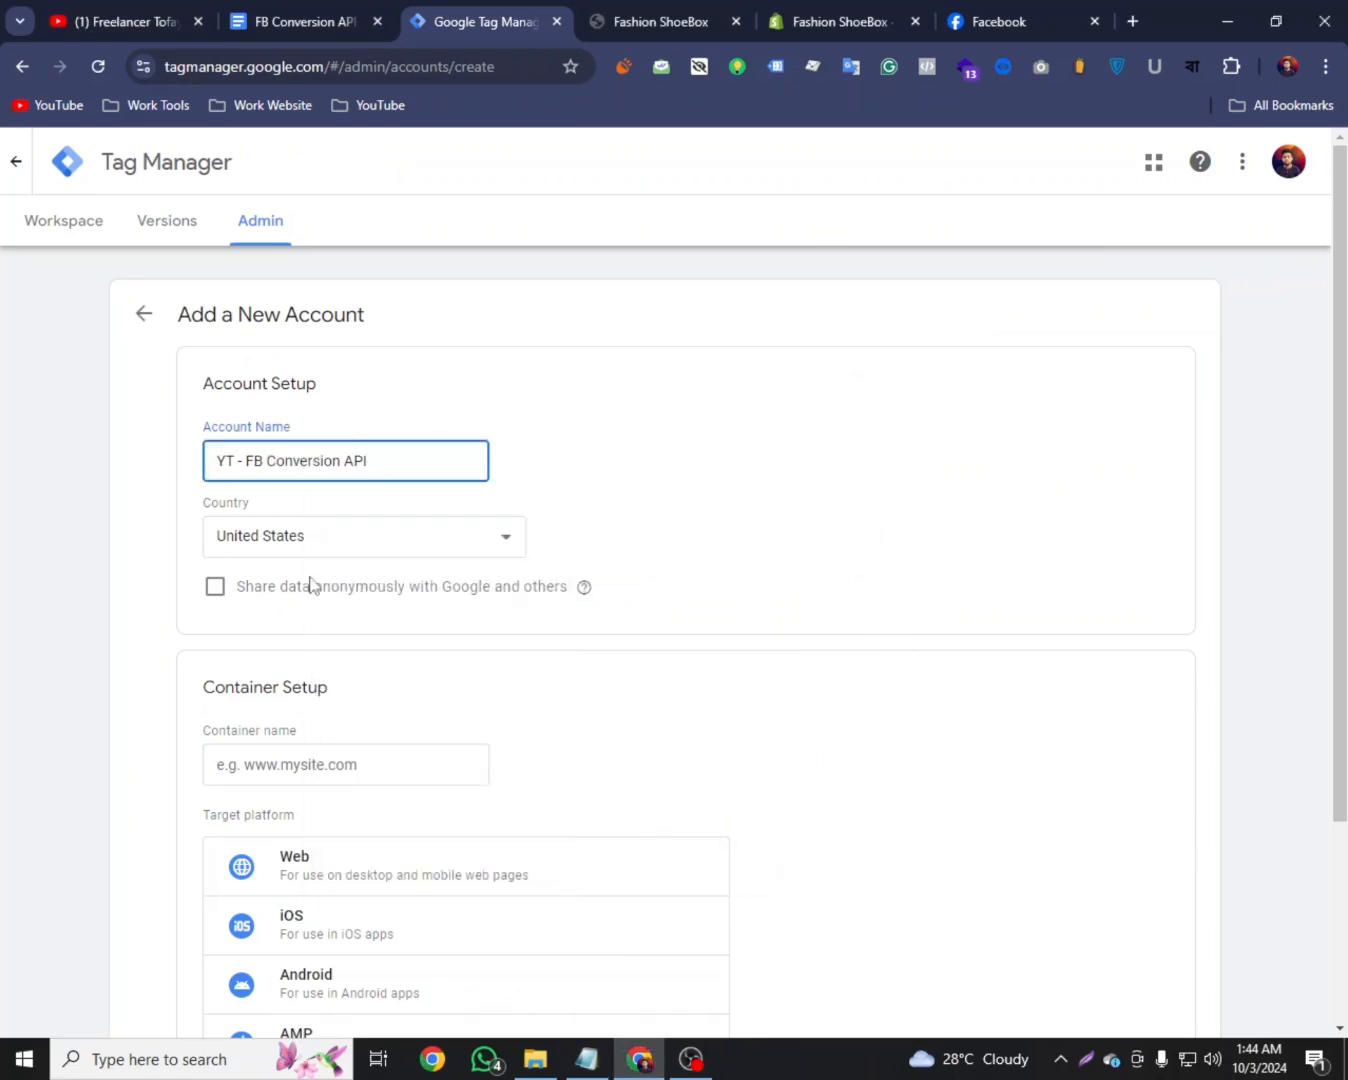
Set the account's country to Bangladesh and enable anonymous data sharing with Google and others
click(503, 549)
scroll(289, 253, up, 20)
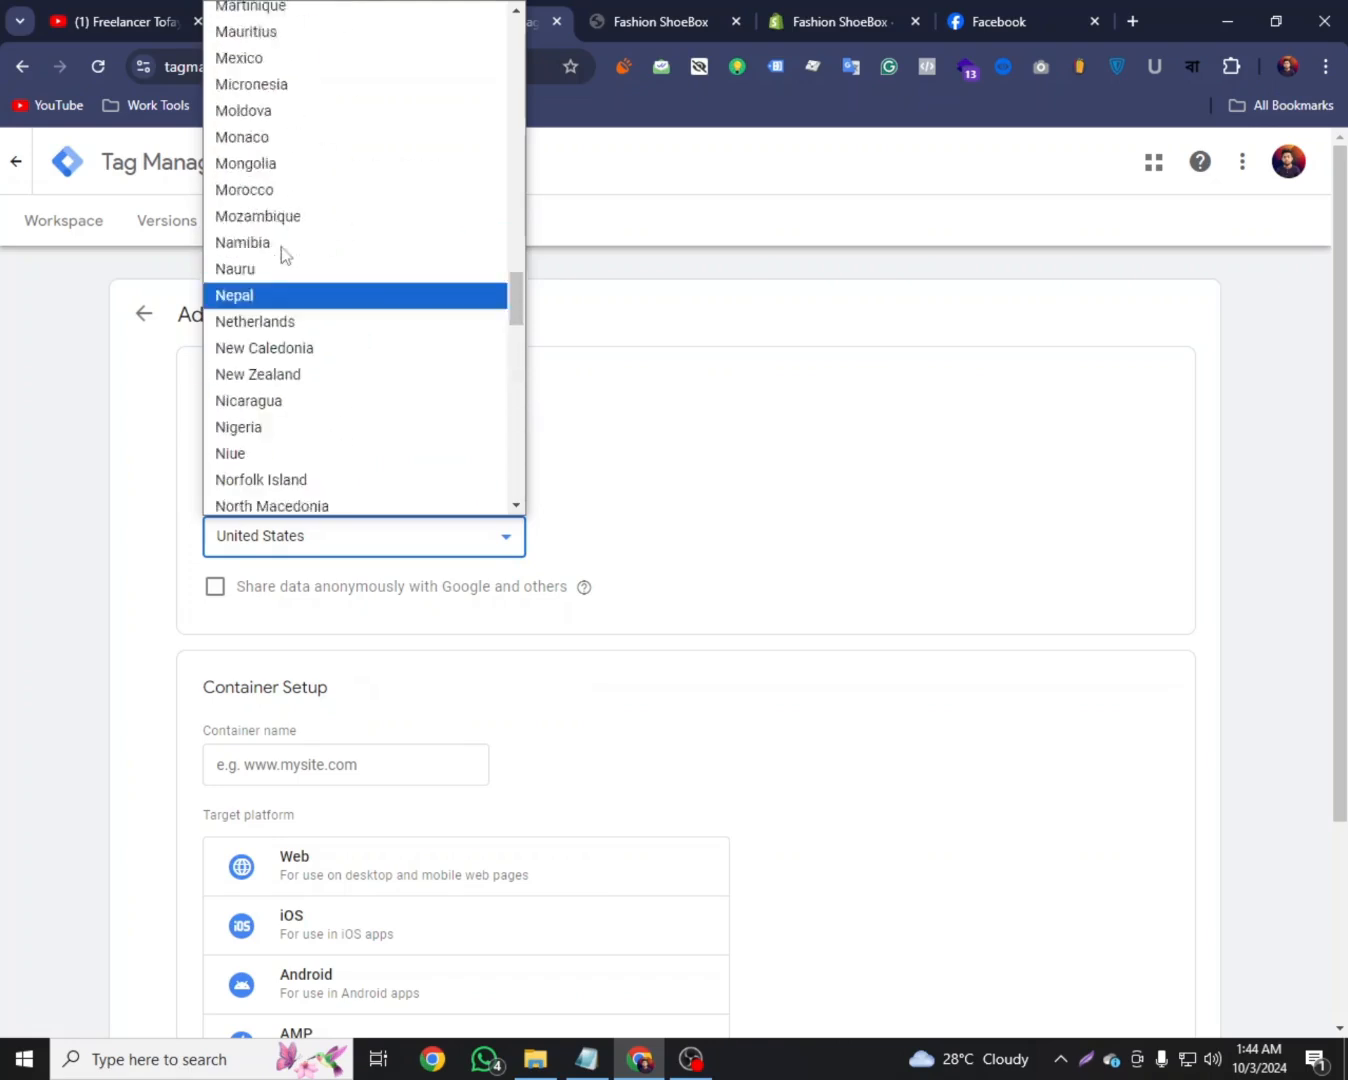
scroll(281, 242, up, 8)
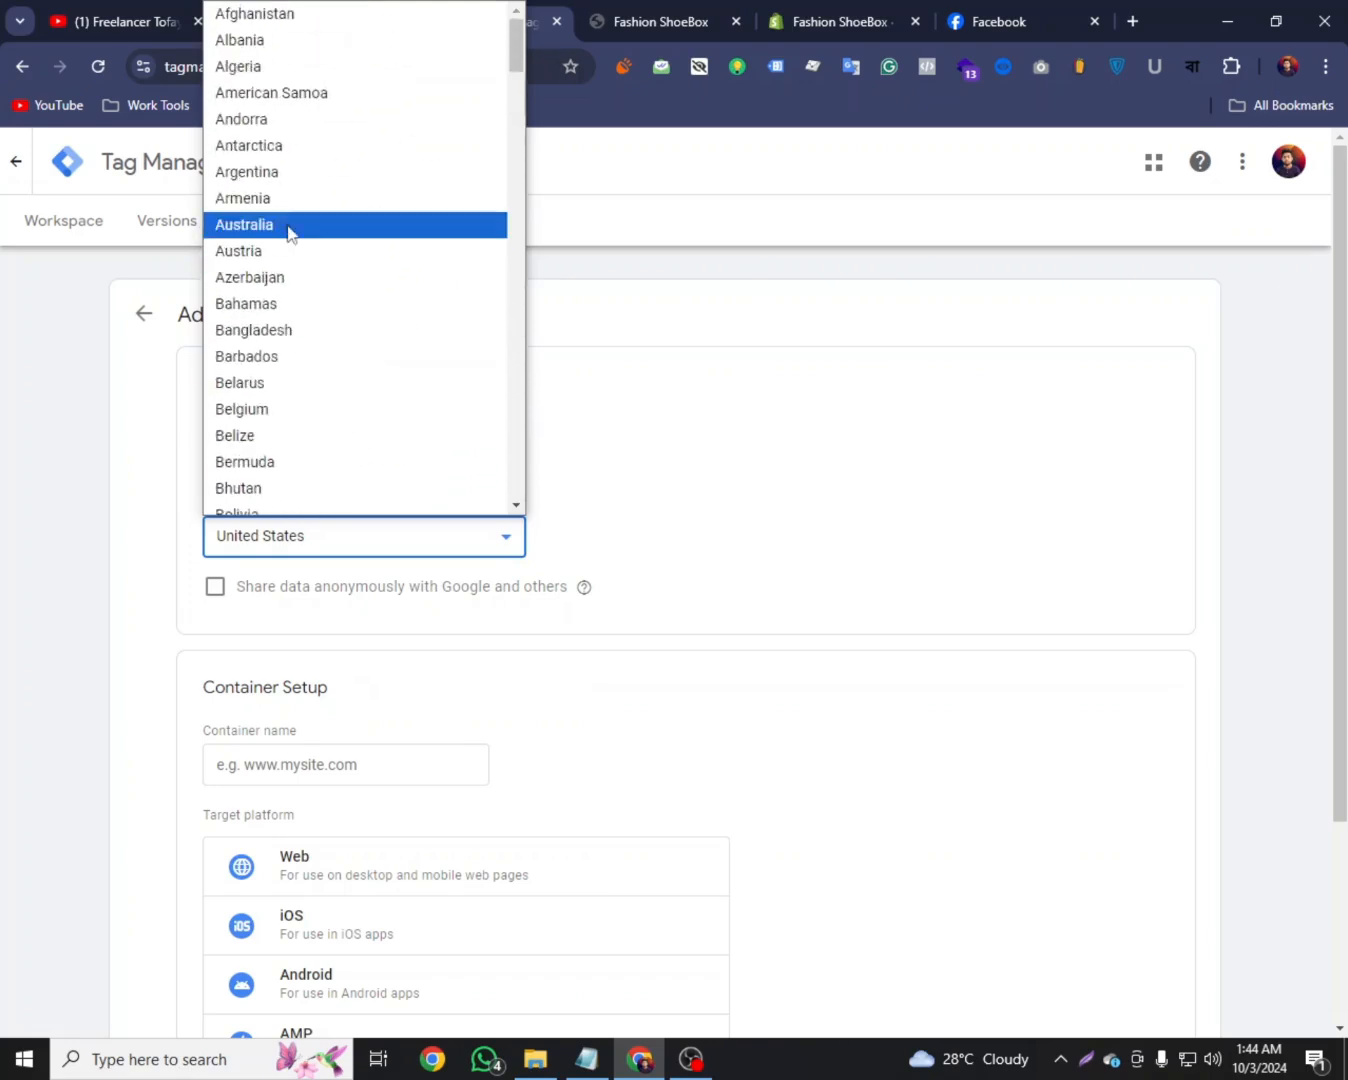
click(278, 342)
click(215, 587)
Copy "FB Browser side-tracking" from the Notepad notes and enter it as the container name
scroll(147, 671, down, 3)
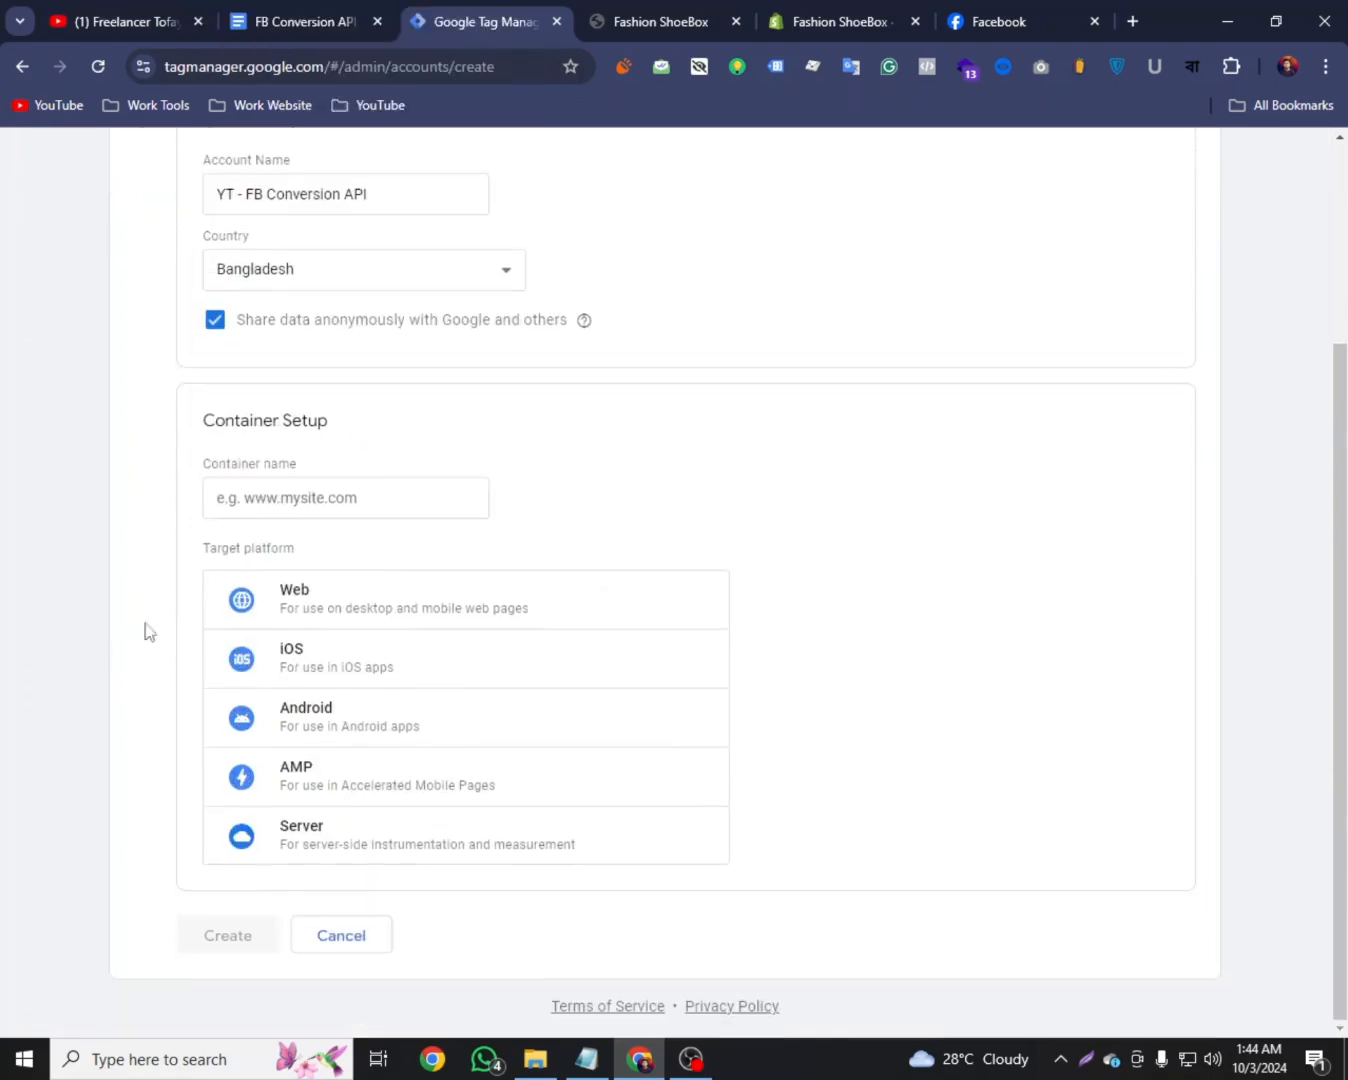
click(287, 498)
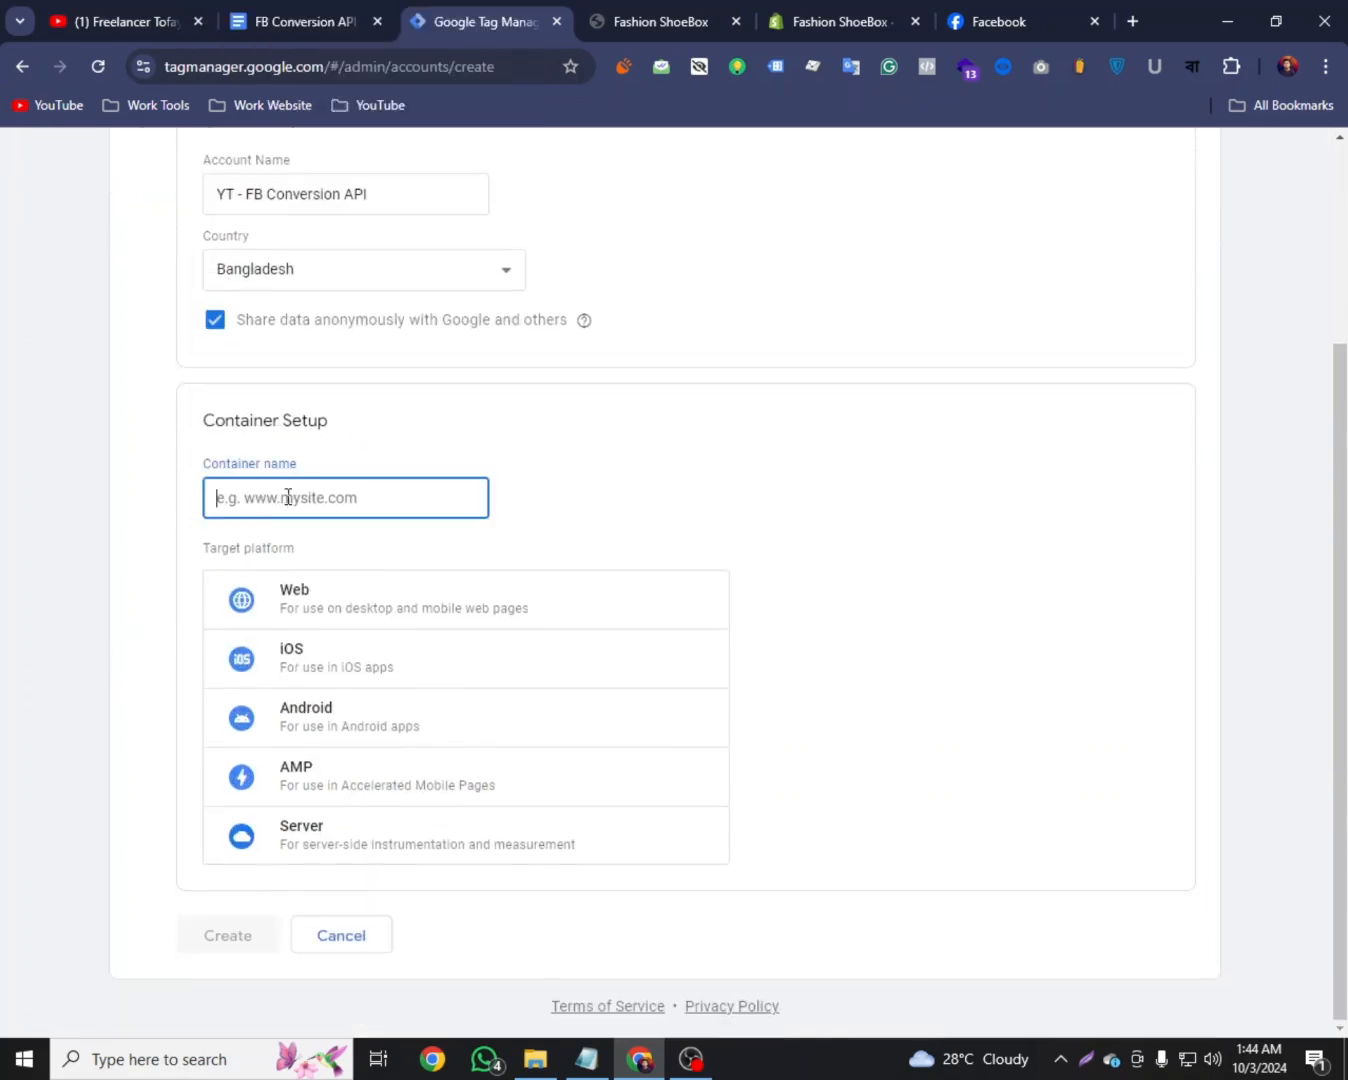
click(587, 1060)
drag(550, 536, 327, 530)
right_click(366, 525)
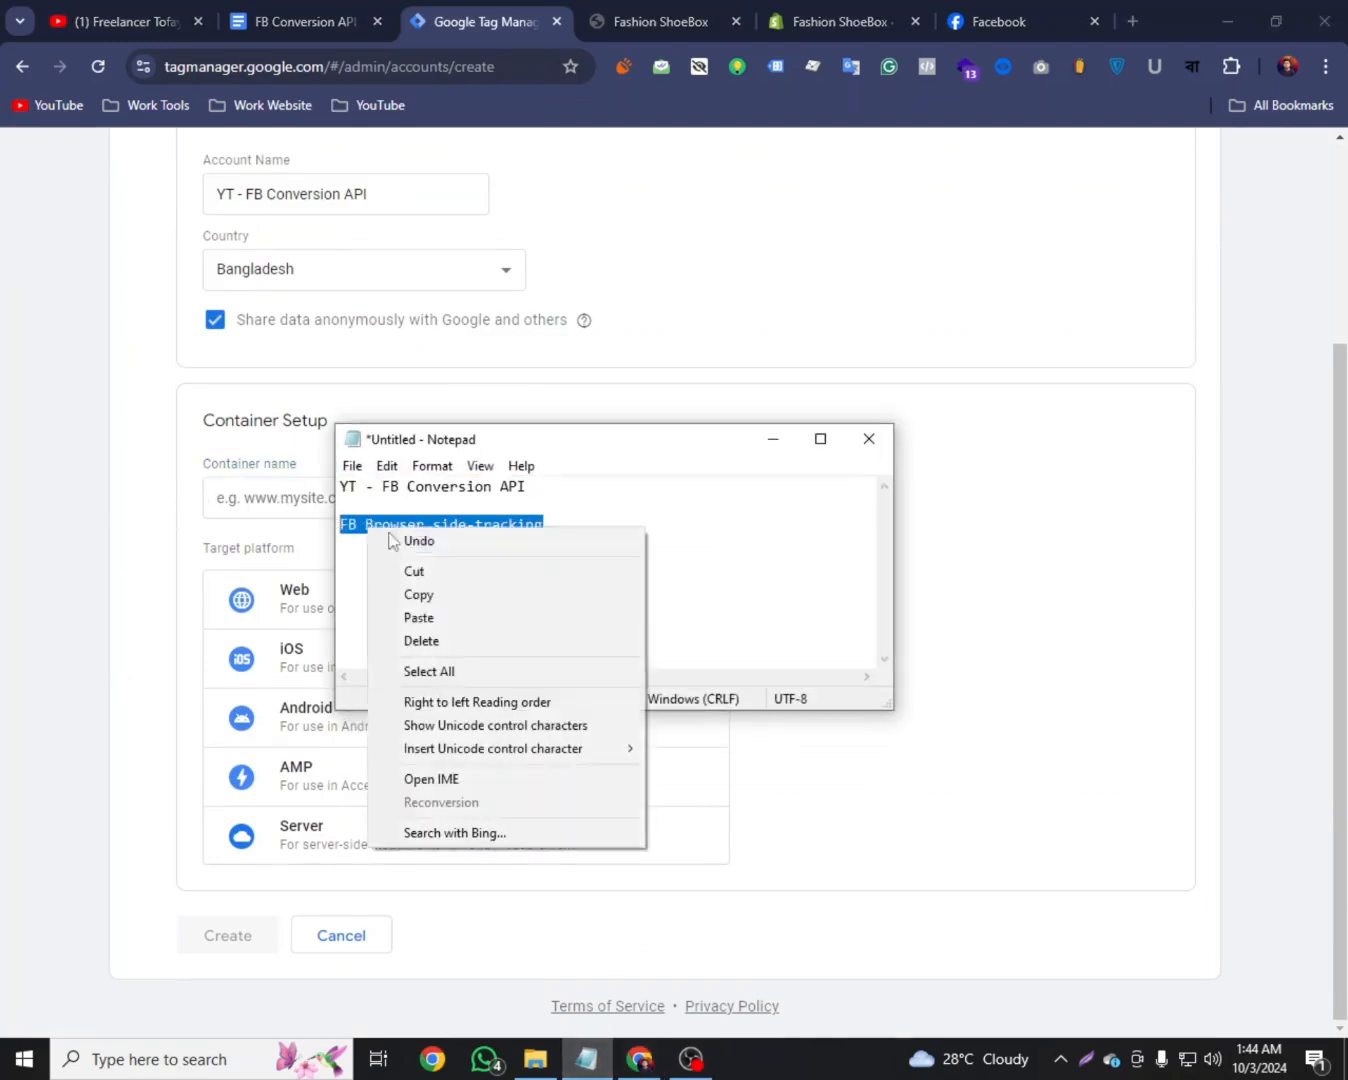
click(427, 596)
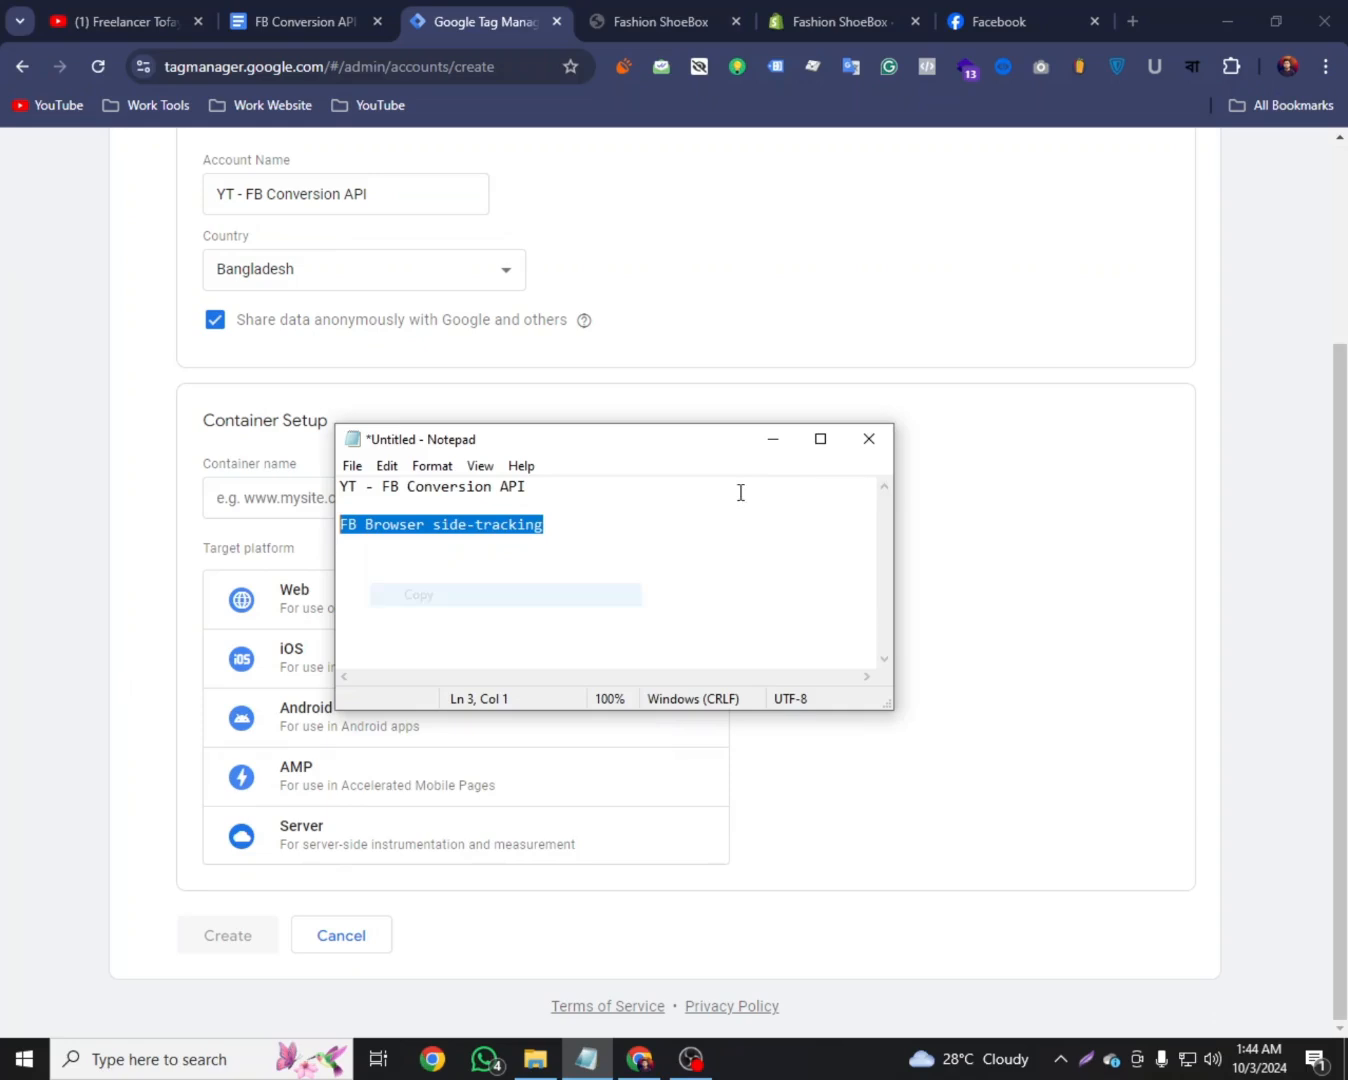
click(771, 439)
right_click(256, 493)
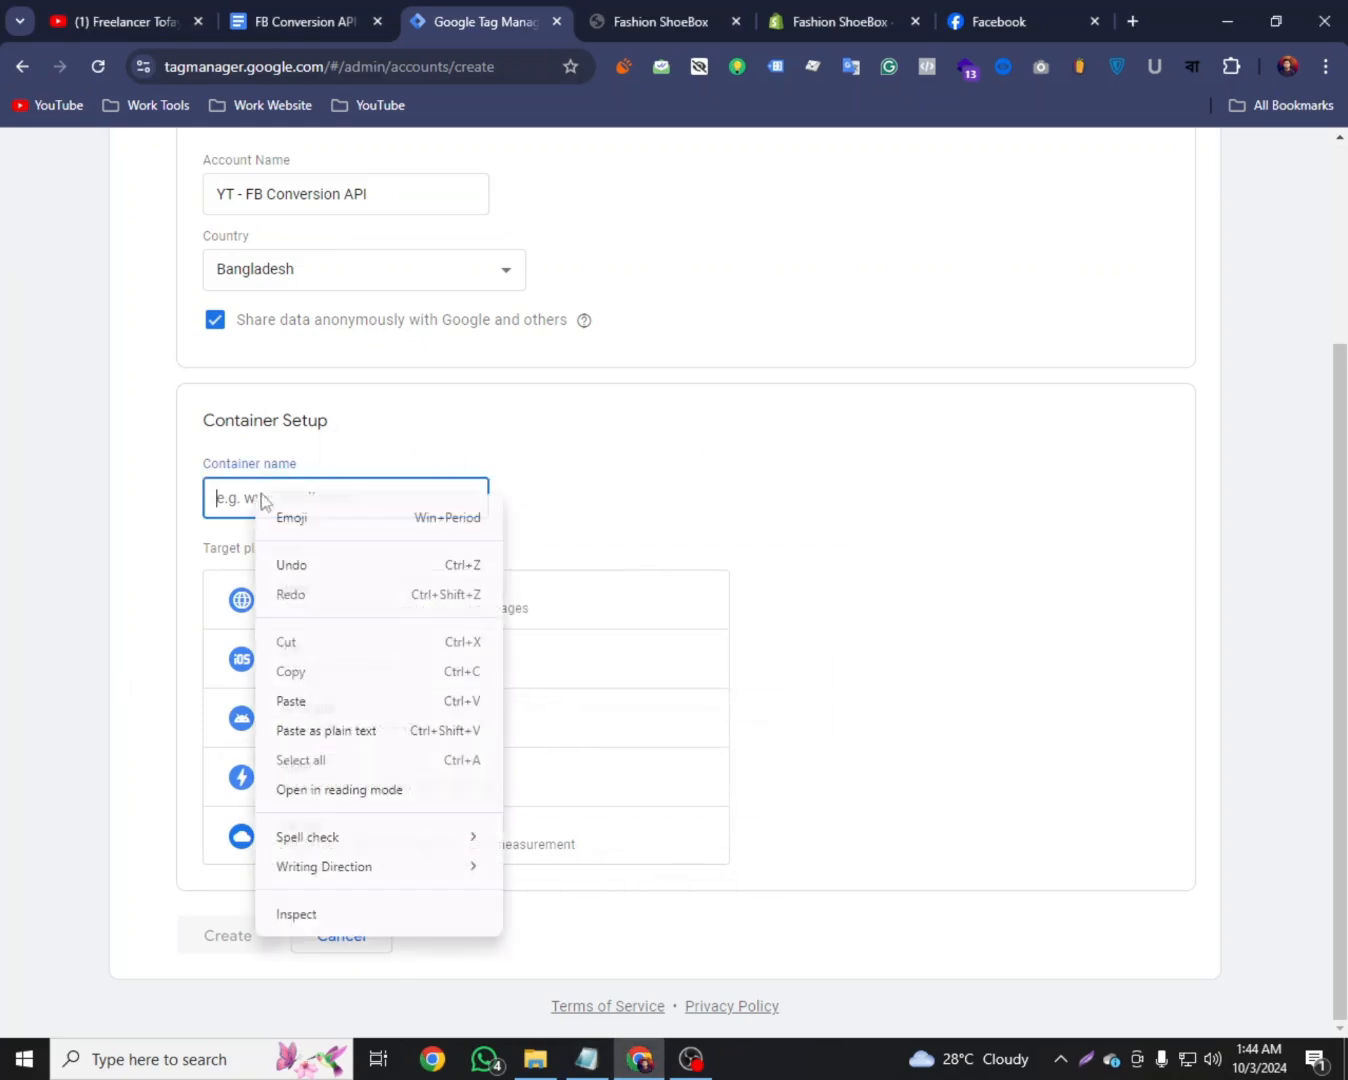
click(296, 701)
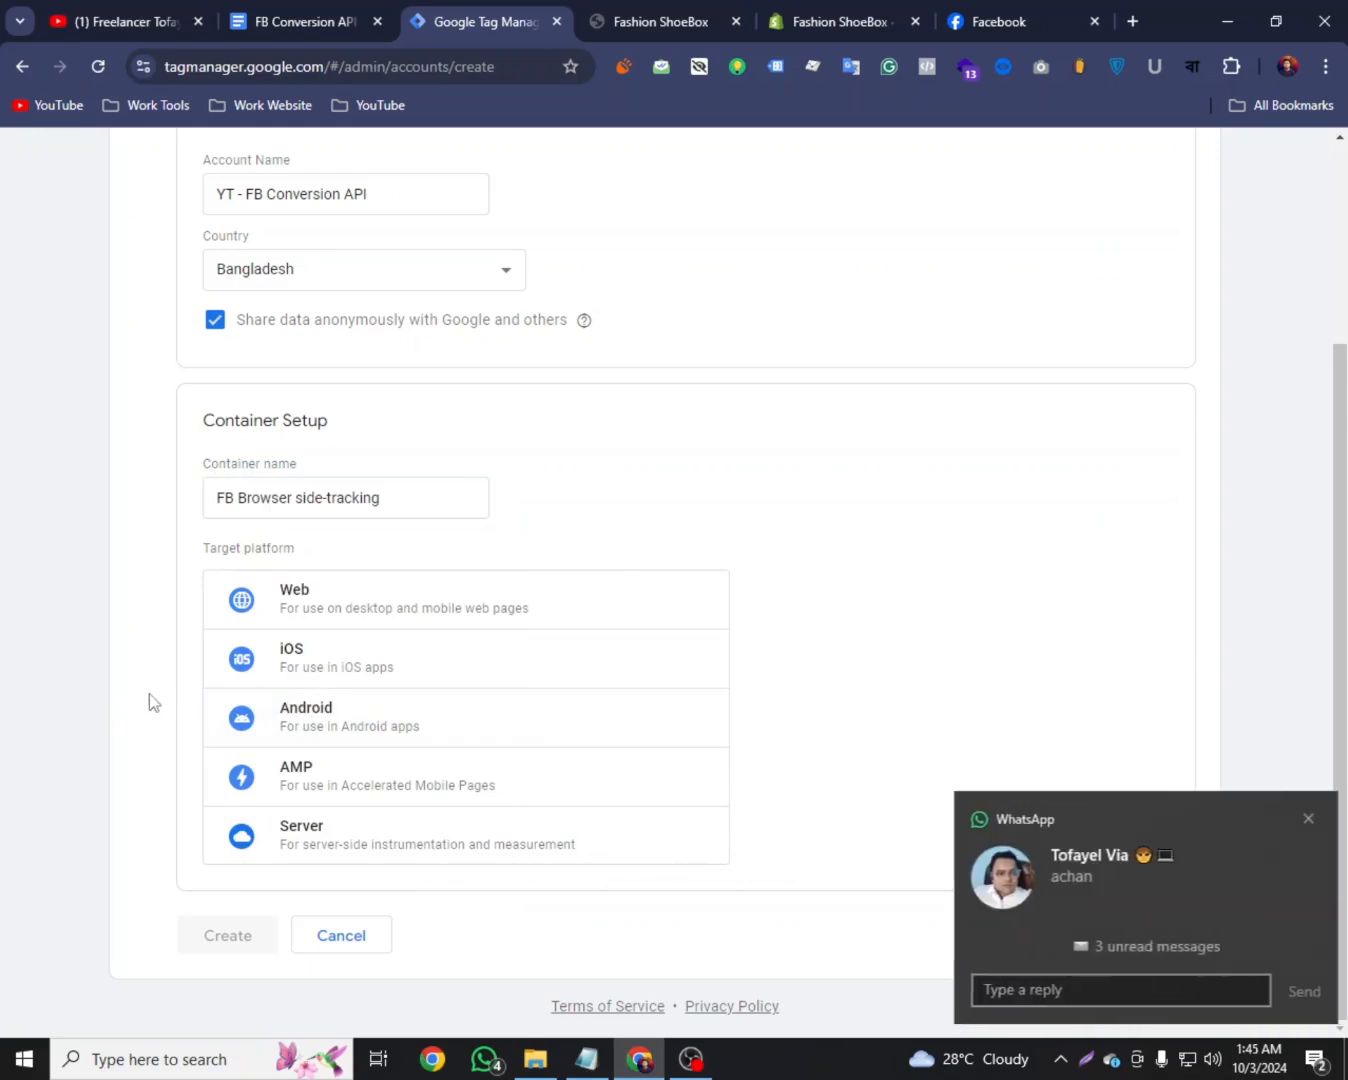
Choose Web as the target platform, then create the account and container, accepting the Terms of Service Agreement
click(1310, 824)
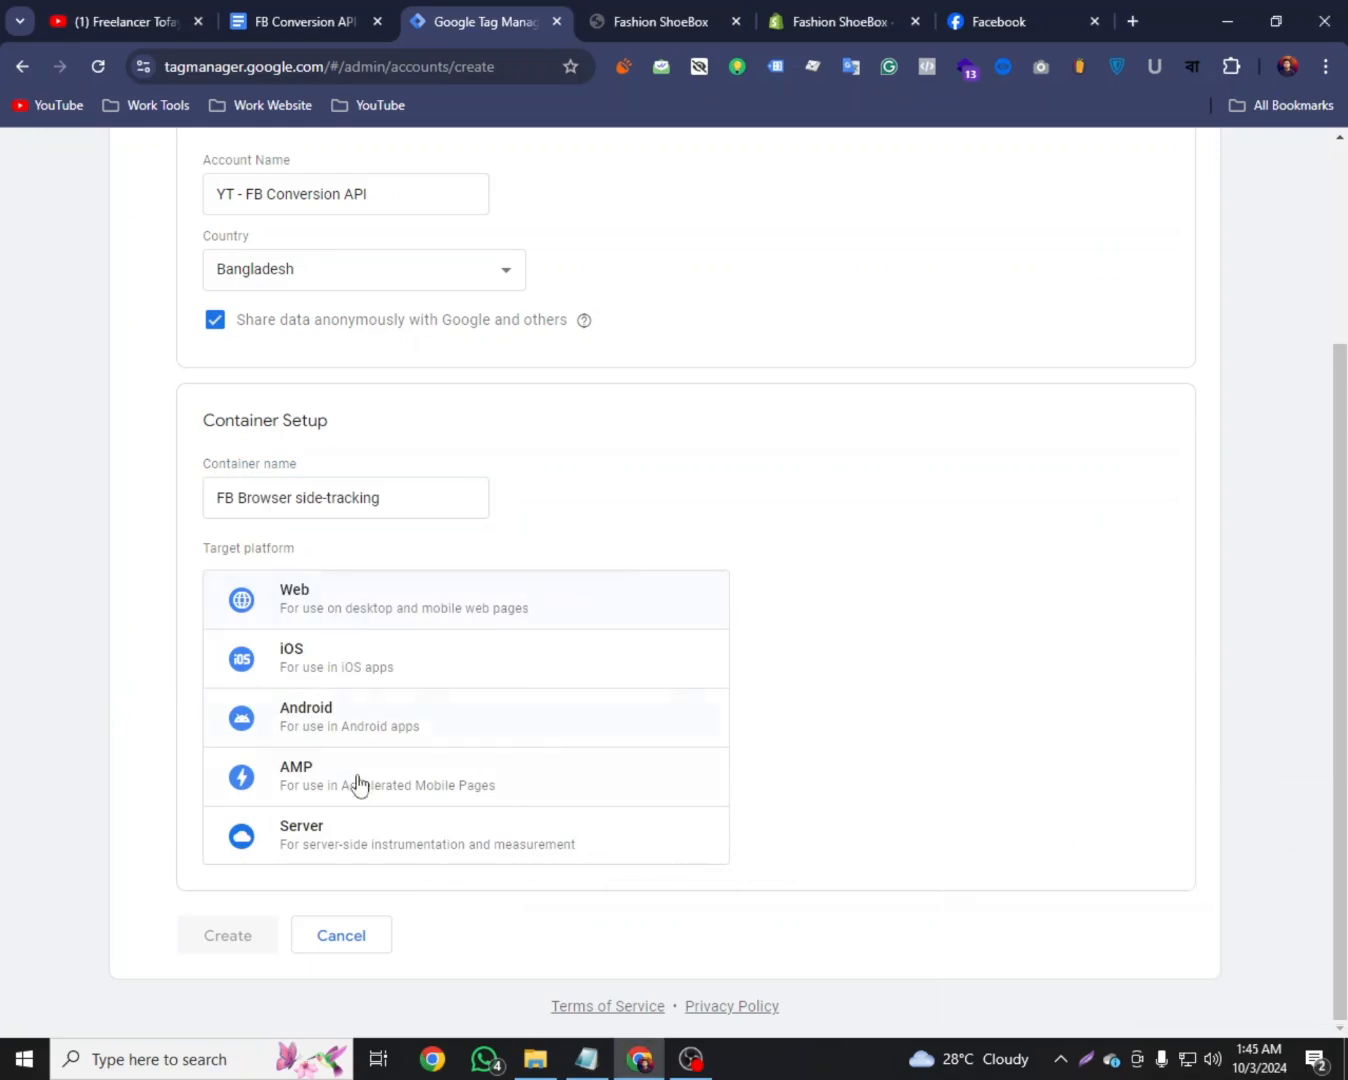
click(338, 600)
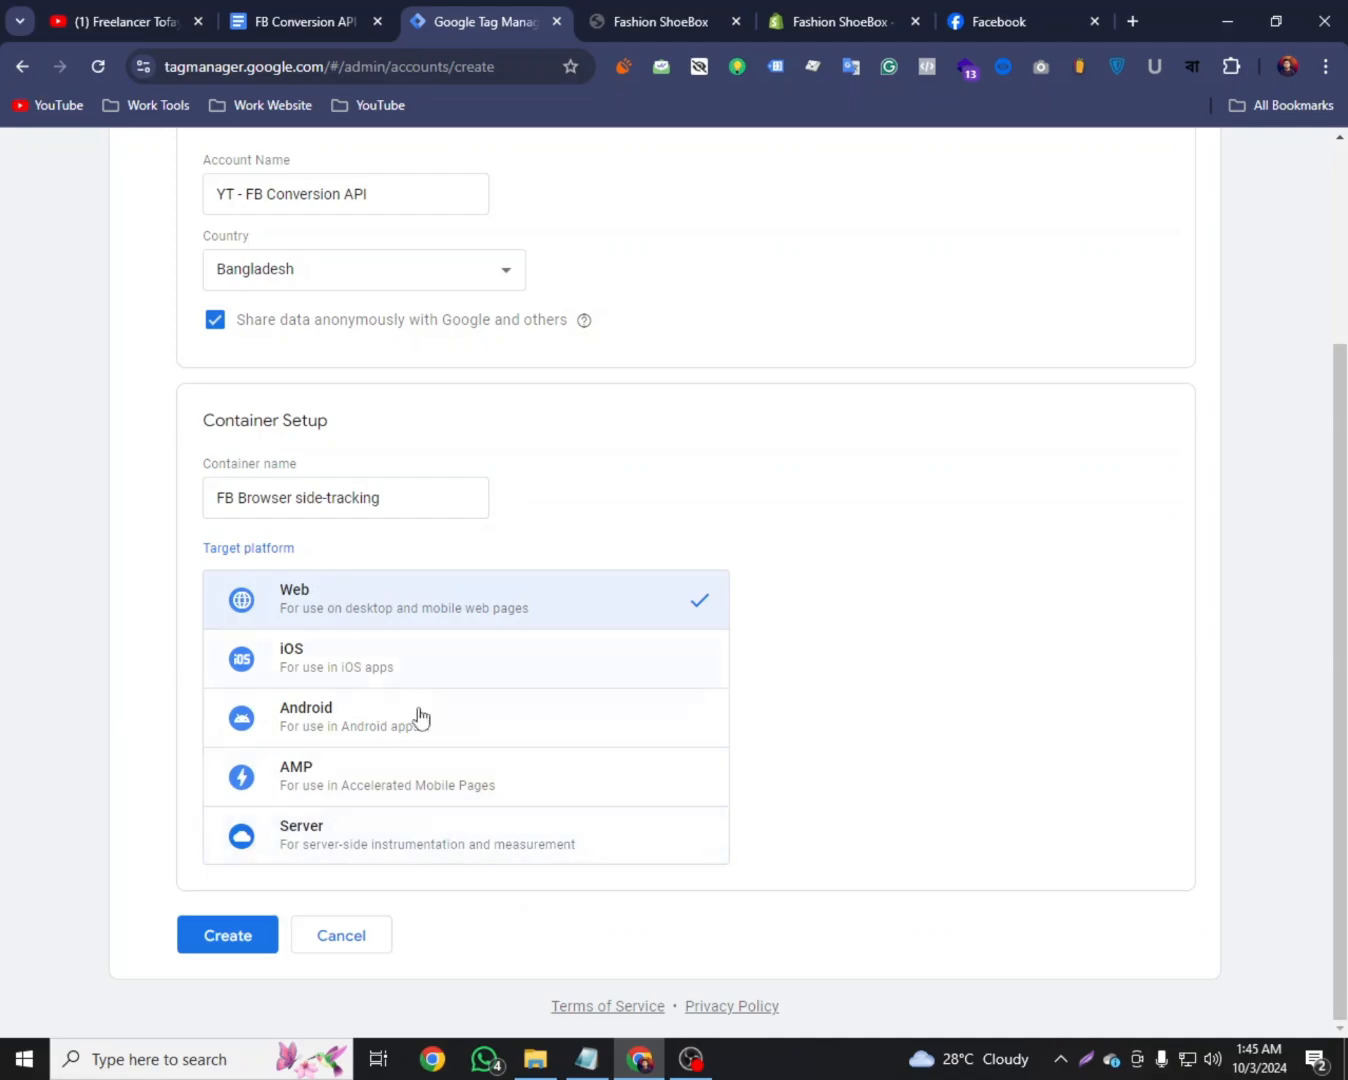
click(223, 933)
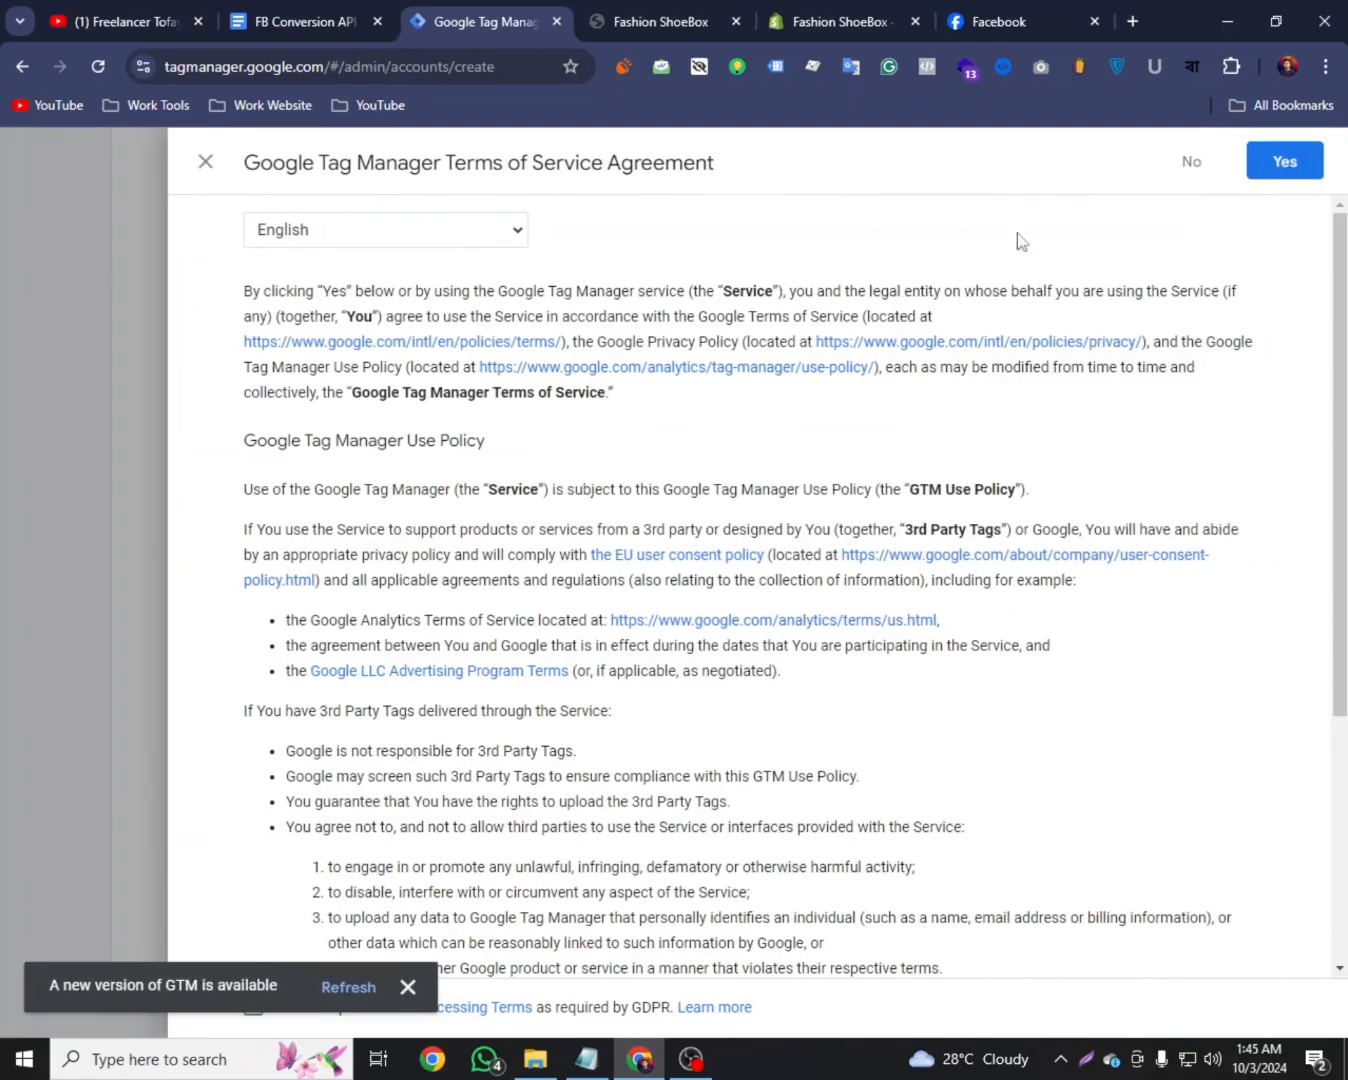
click(1287, 147)
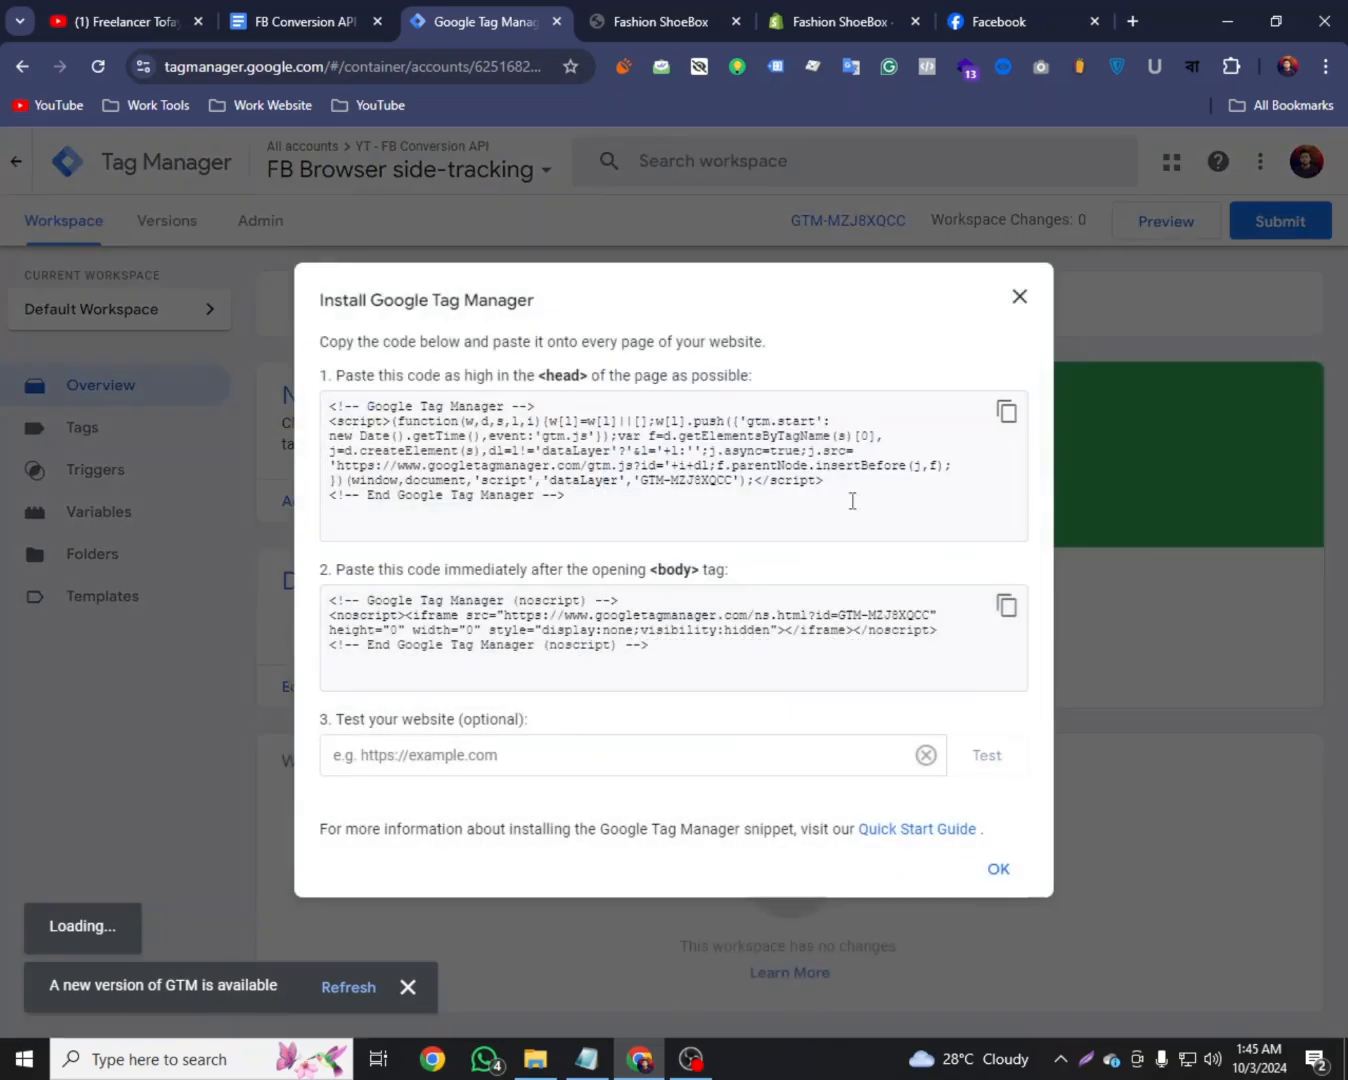
click(1019, 297)
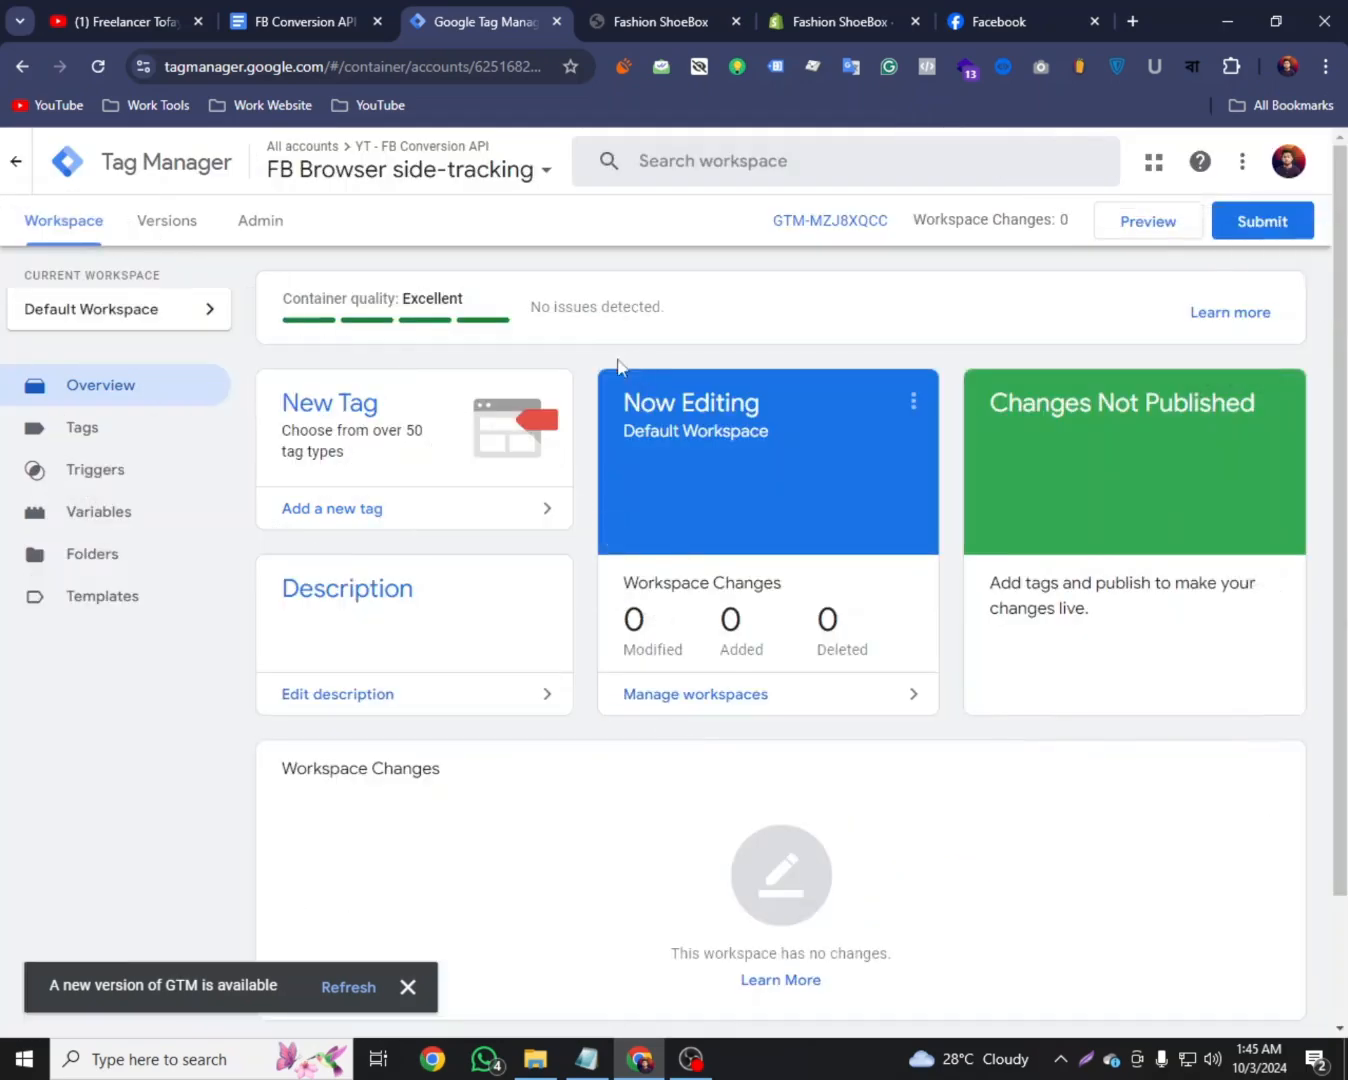
Look over the container's installation snippets and the "Connect (GTM + Website)" item in the Google Docs checklist
click(830, 219)
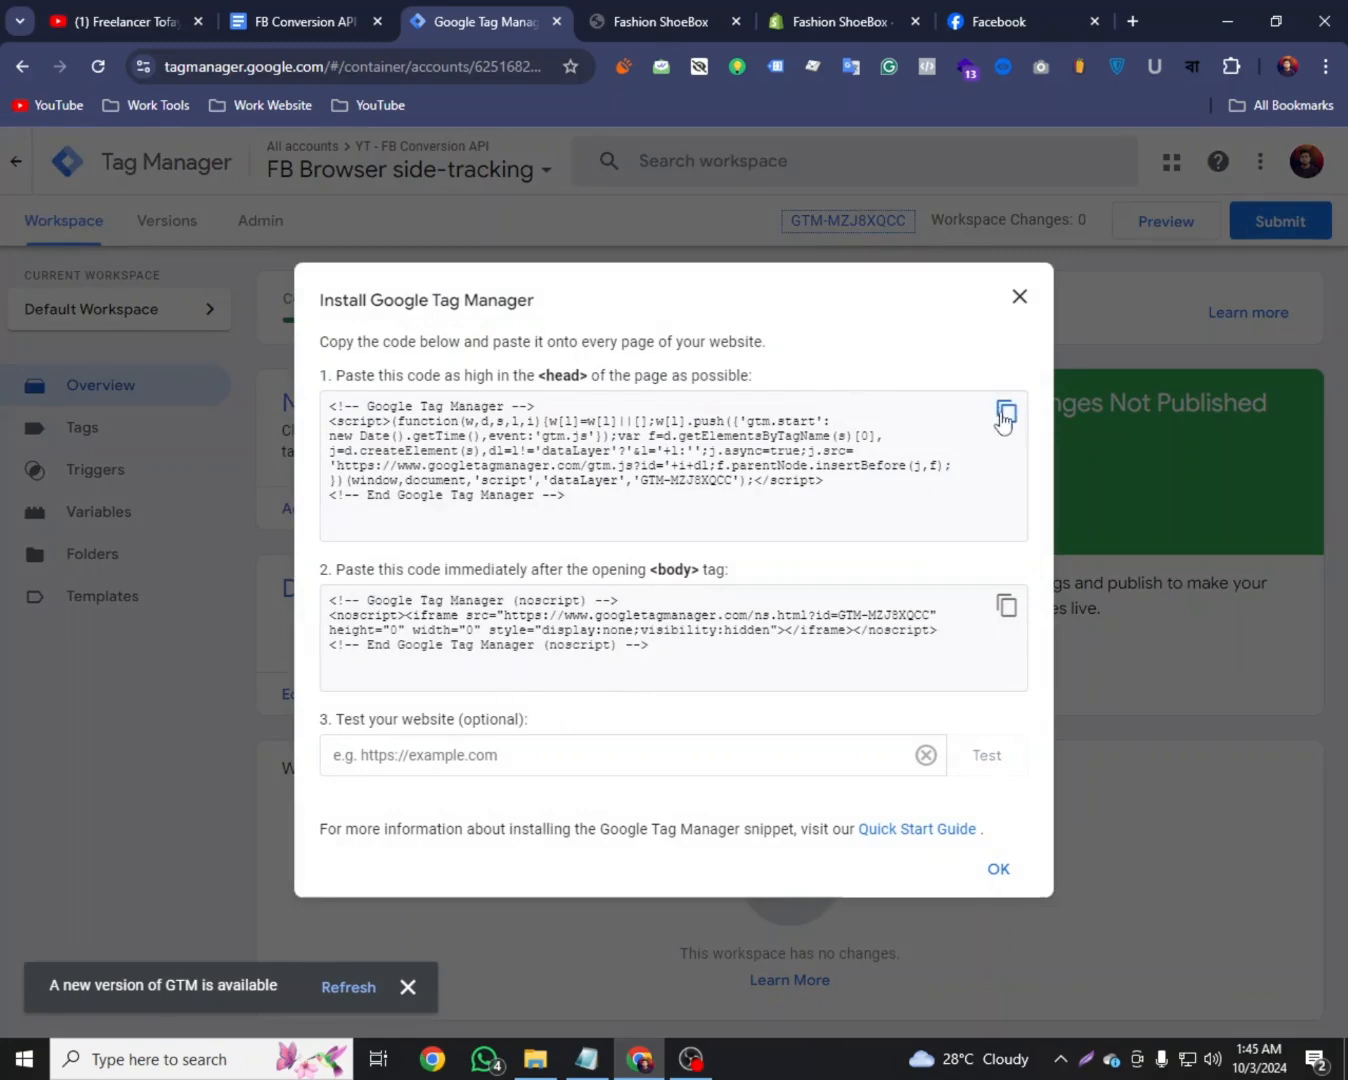
click(1020, 297)
click(310, 21)
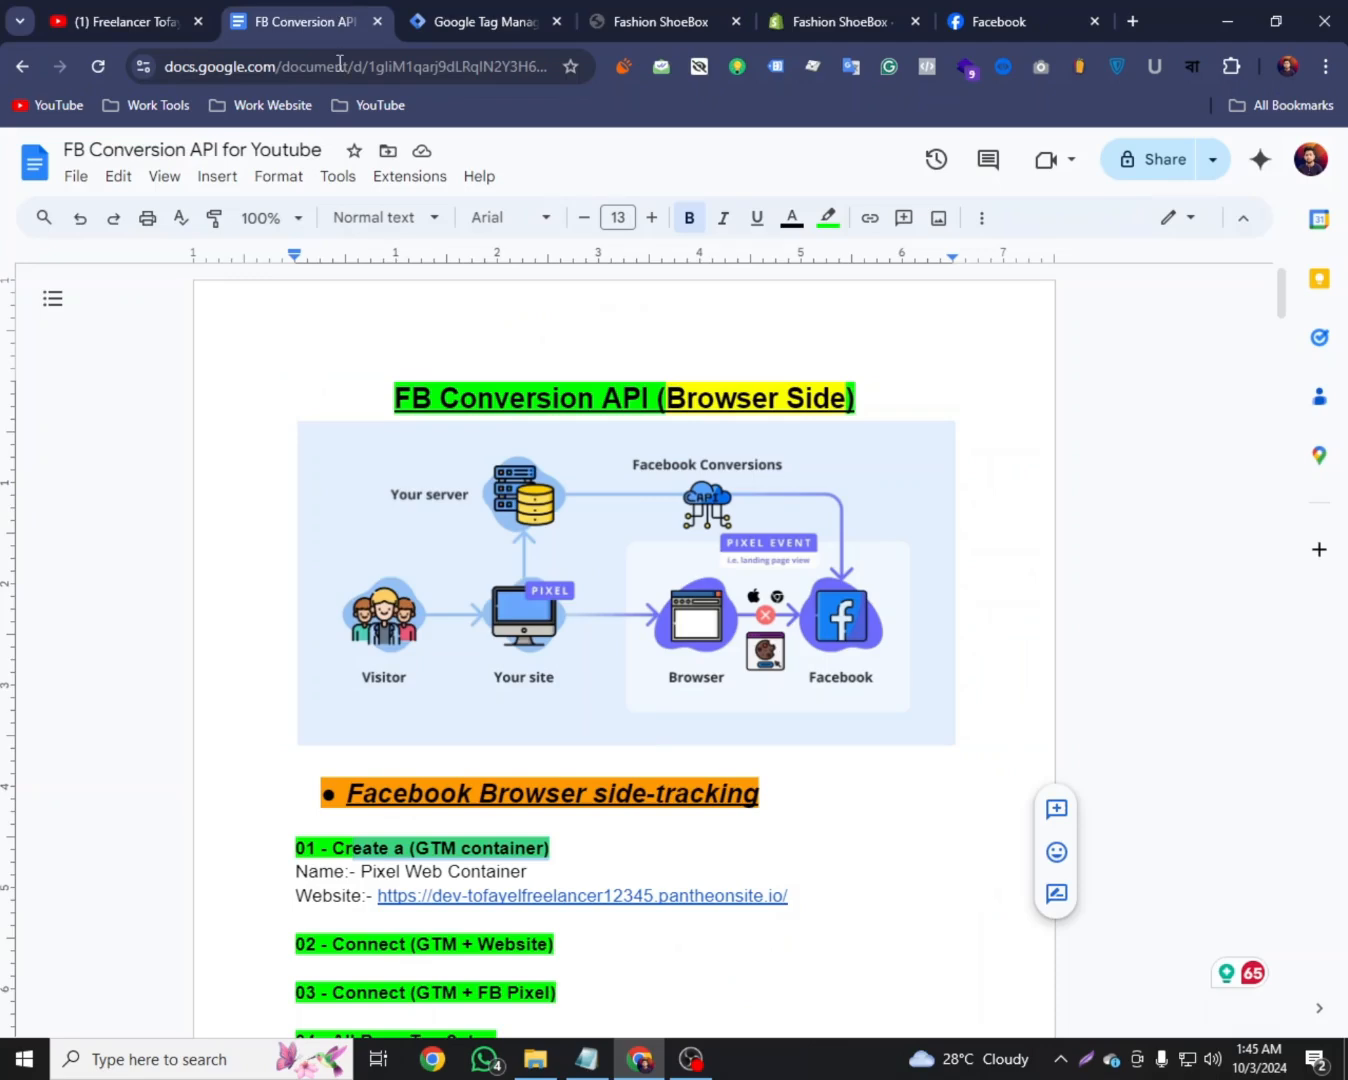
scroll(459, 790, down, 1)
drag(412, 839, 565, 838)
click(491, 863)
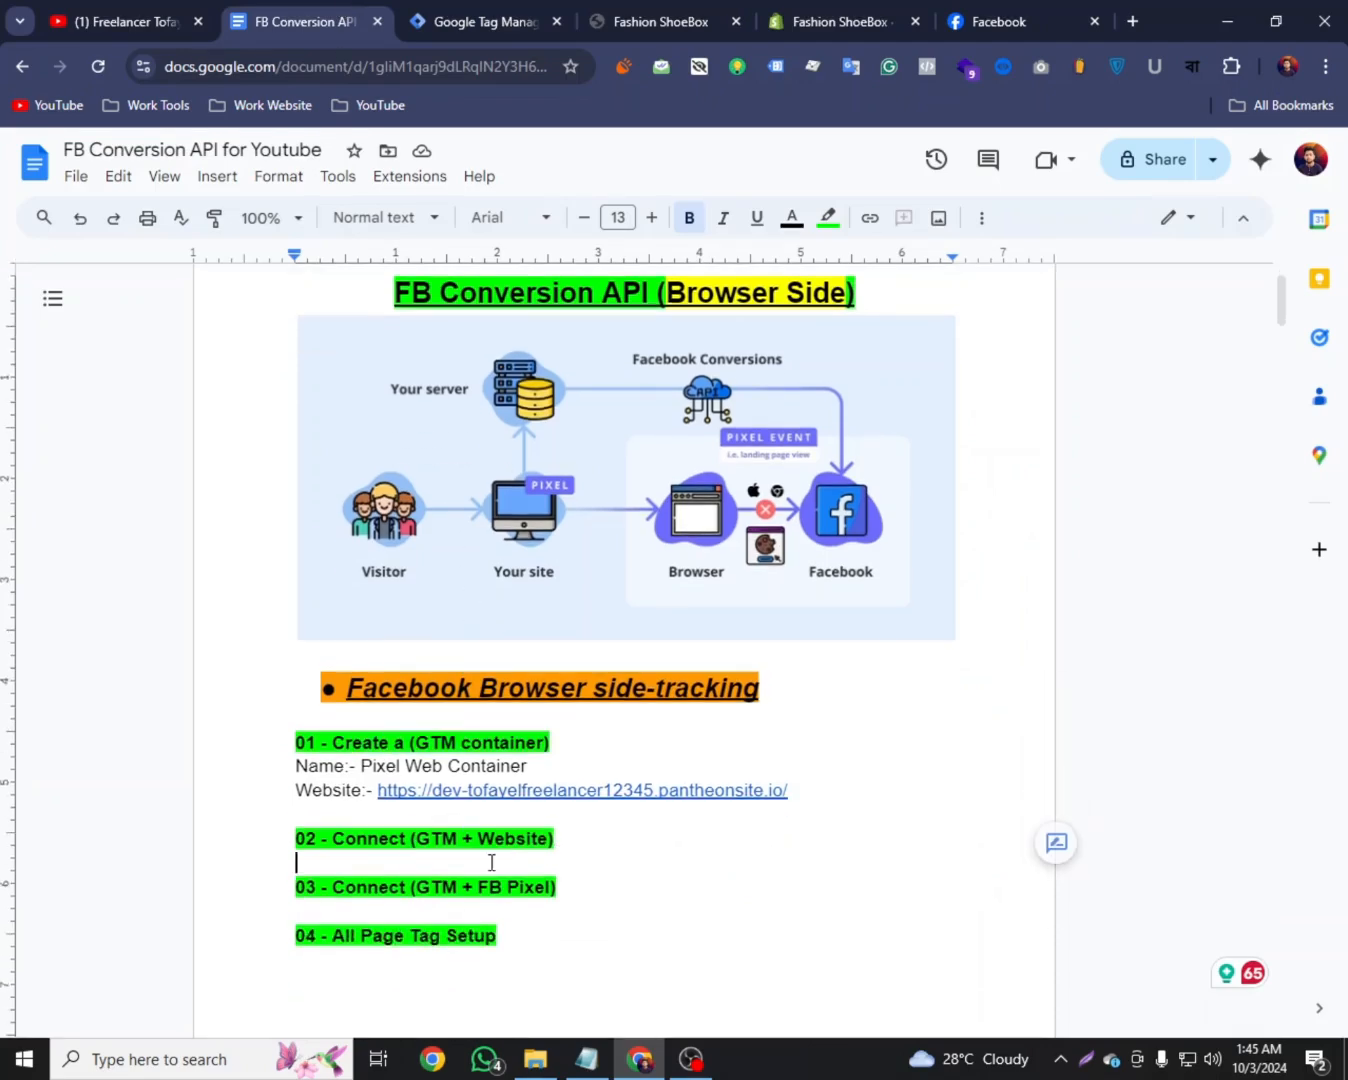
Look through the Fashion ShoeBox storefront and locate its Shopify admin for connecting the container
click(679, 9)
scroll(513, 560, down, 2)
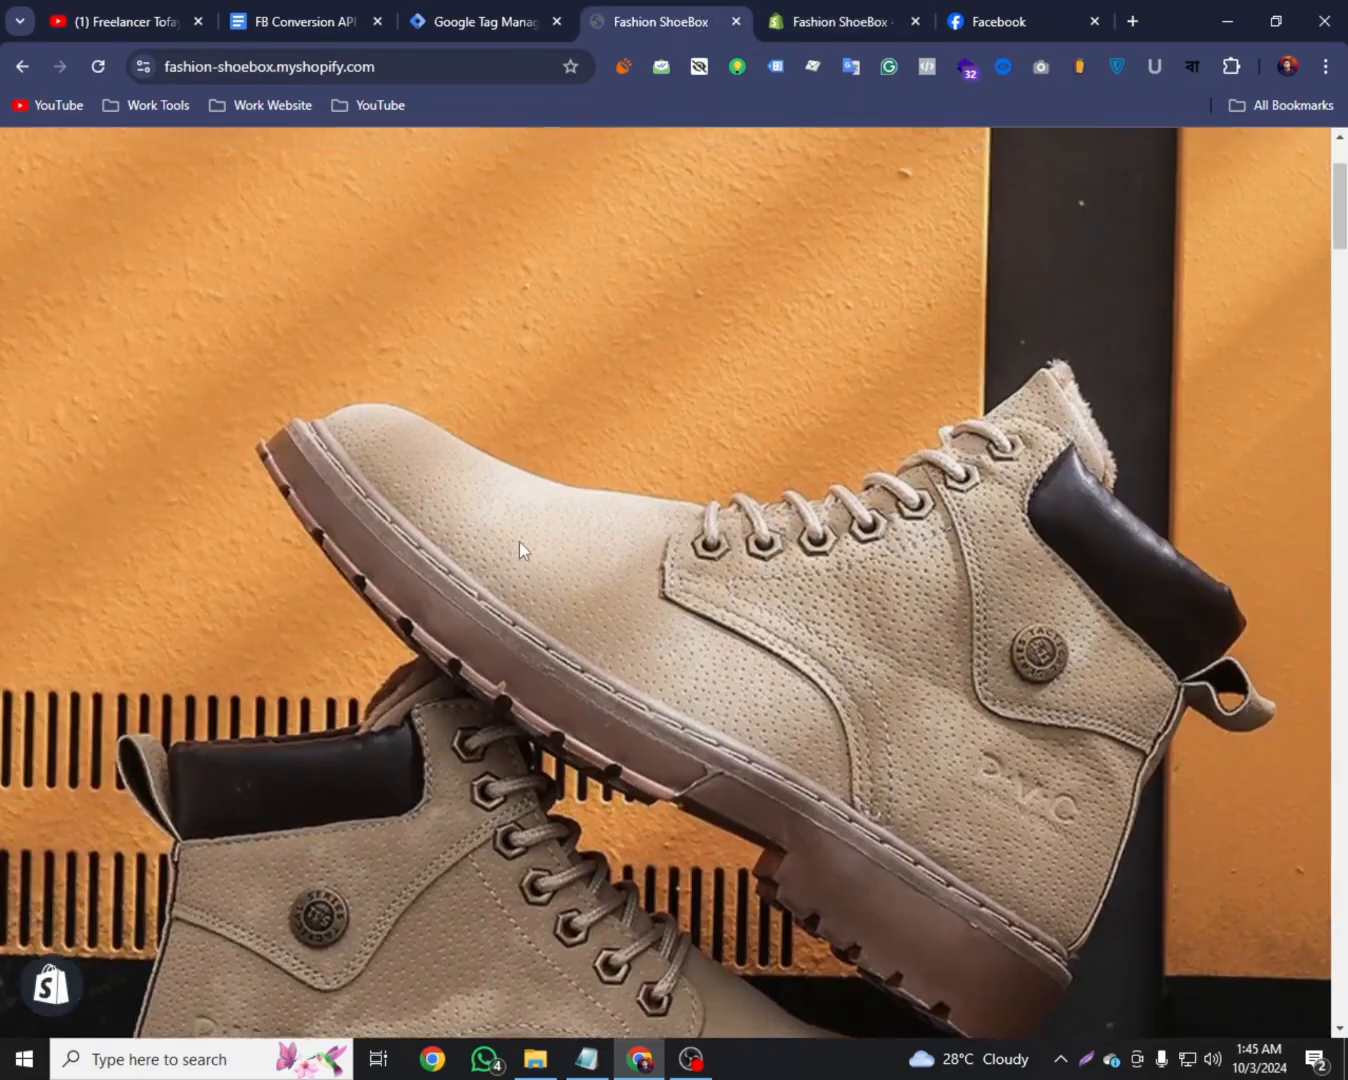
scroll(528, 541, down, 8)
scroll(540, 537, up, 9)
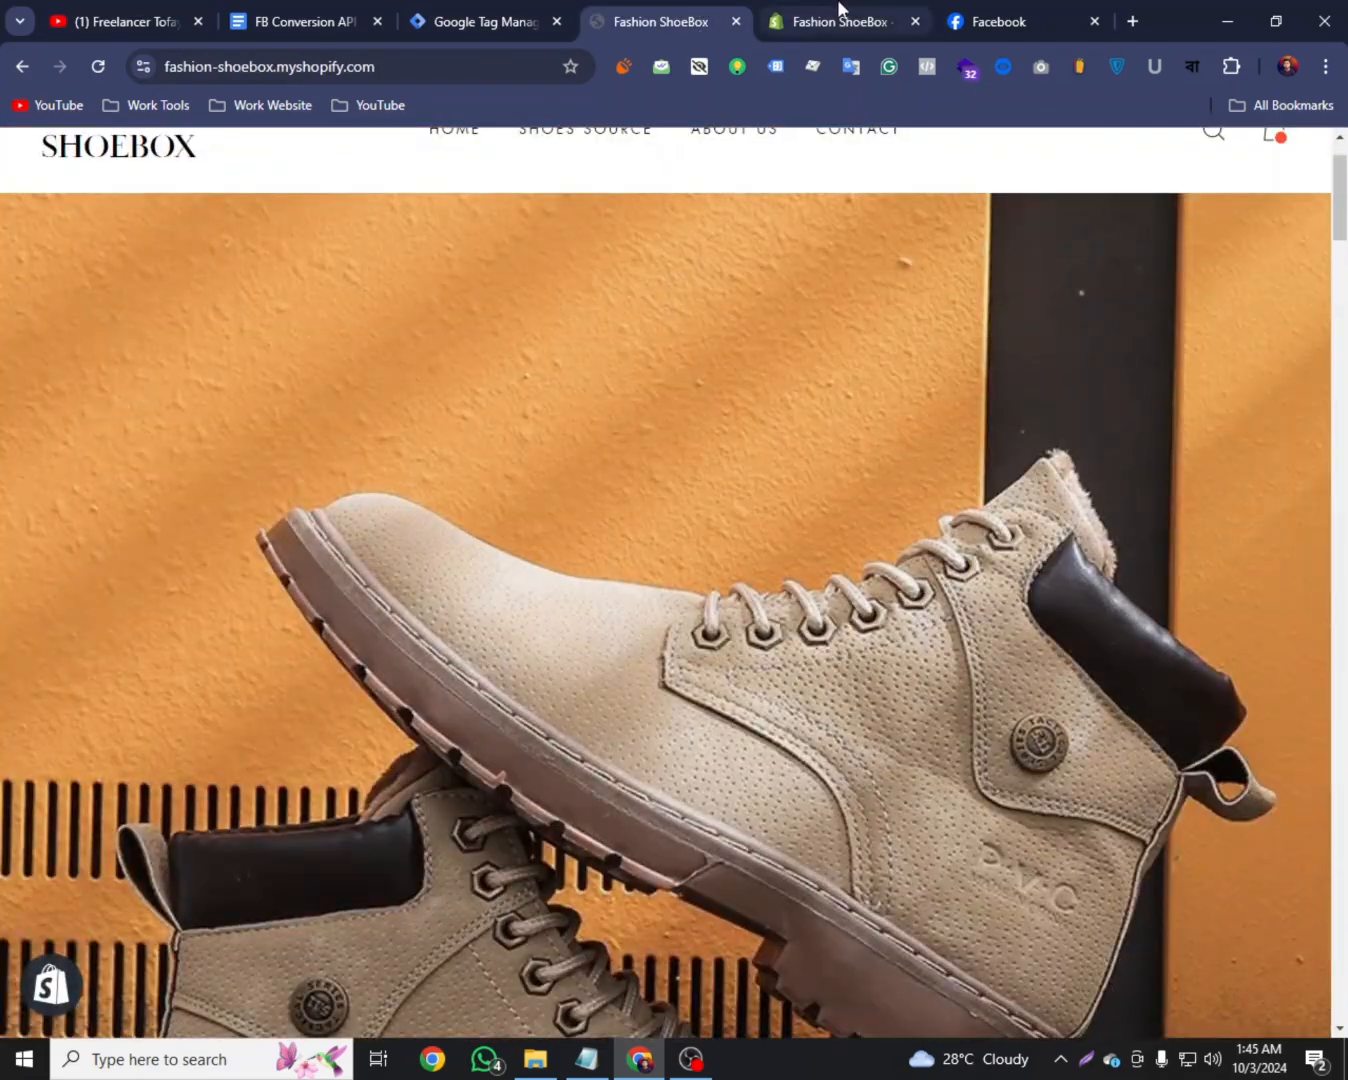
click(838, 11)
click(430, 11)
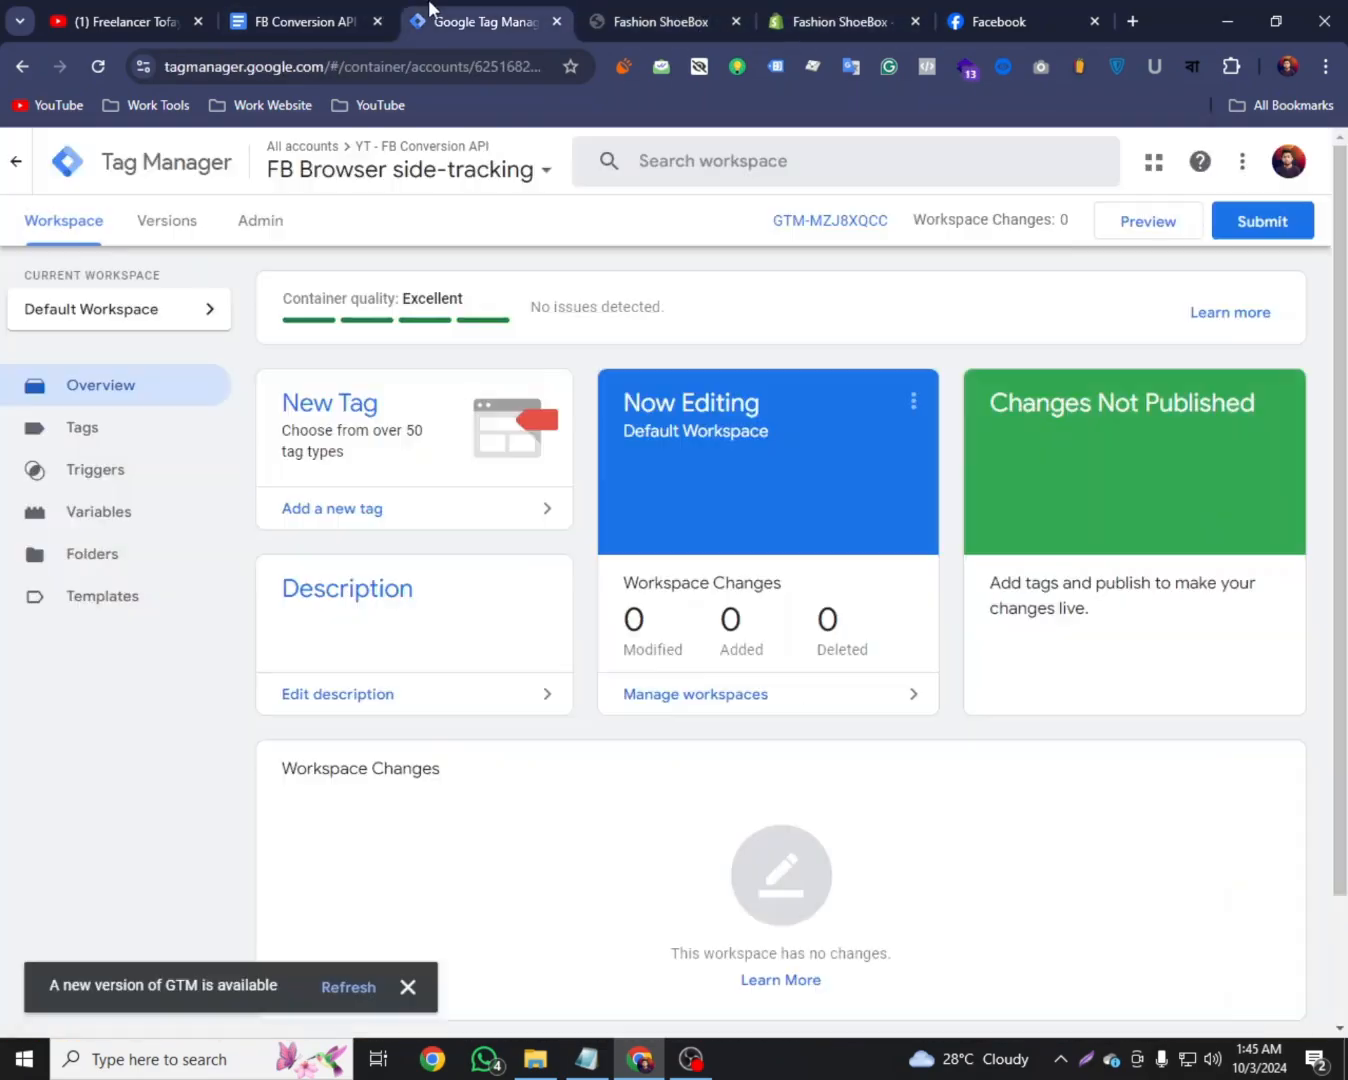
click(372, 9)
click(430, 8)
click(803, 13)
Copy the Google Tag Manager head snippet of the FB Browser side-tracking container
click(516, 13)
click(881, 222)
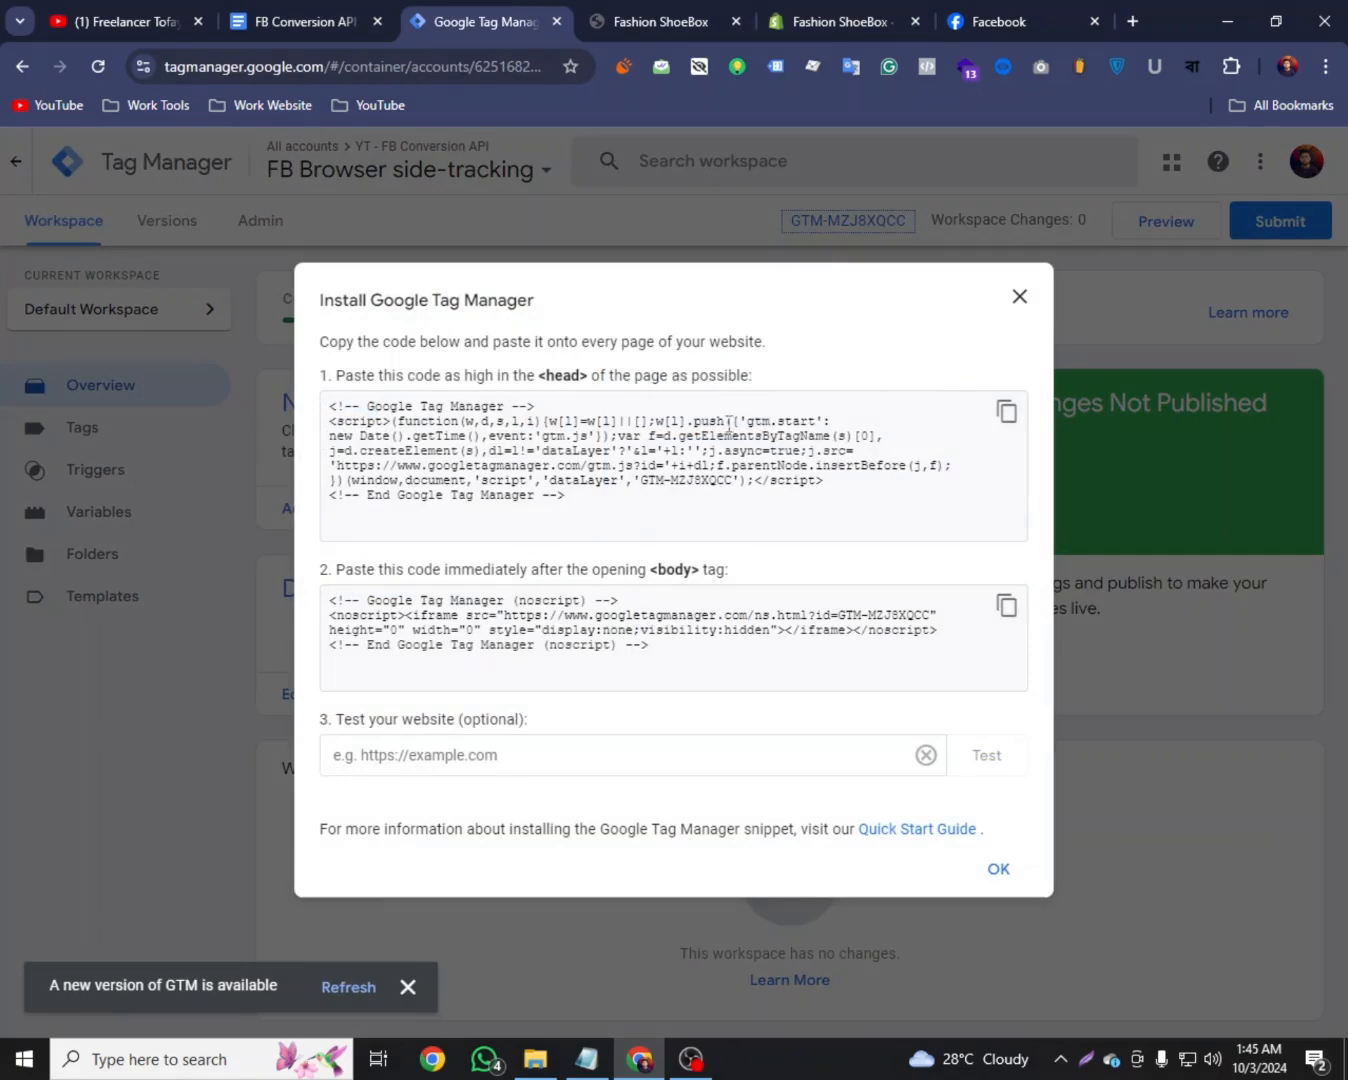
click(1004, 412)
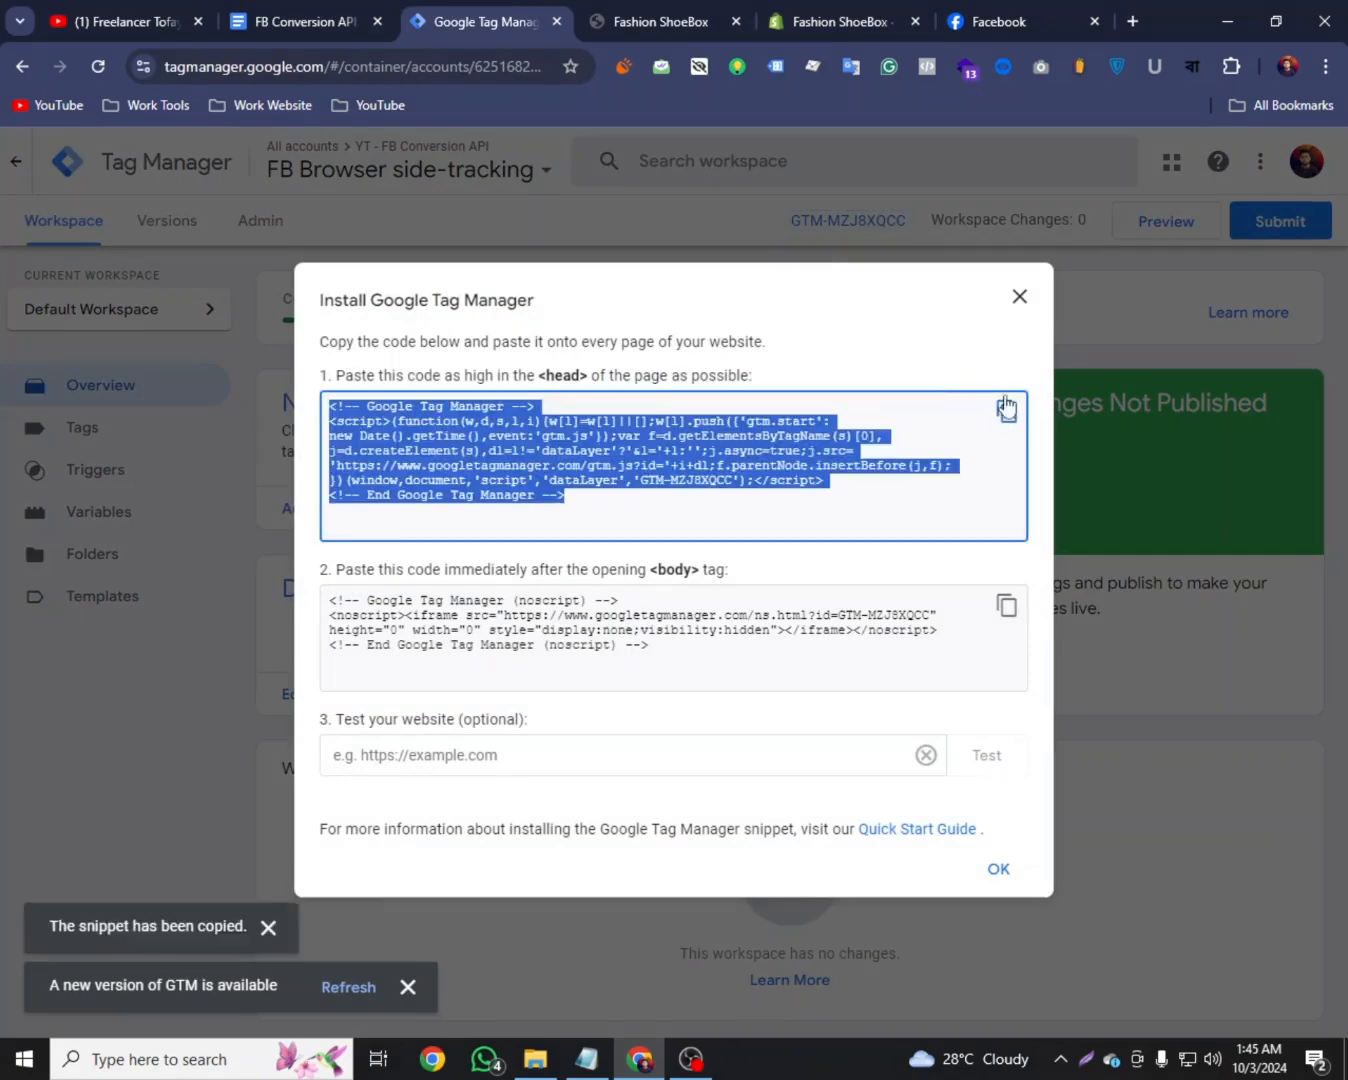
Switch to the Fashion ShoeBox Shopify admin and open the current theme's theme.liquid file for code editing
click(800, 17)
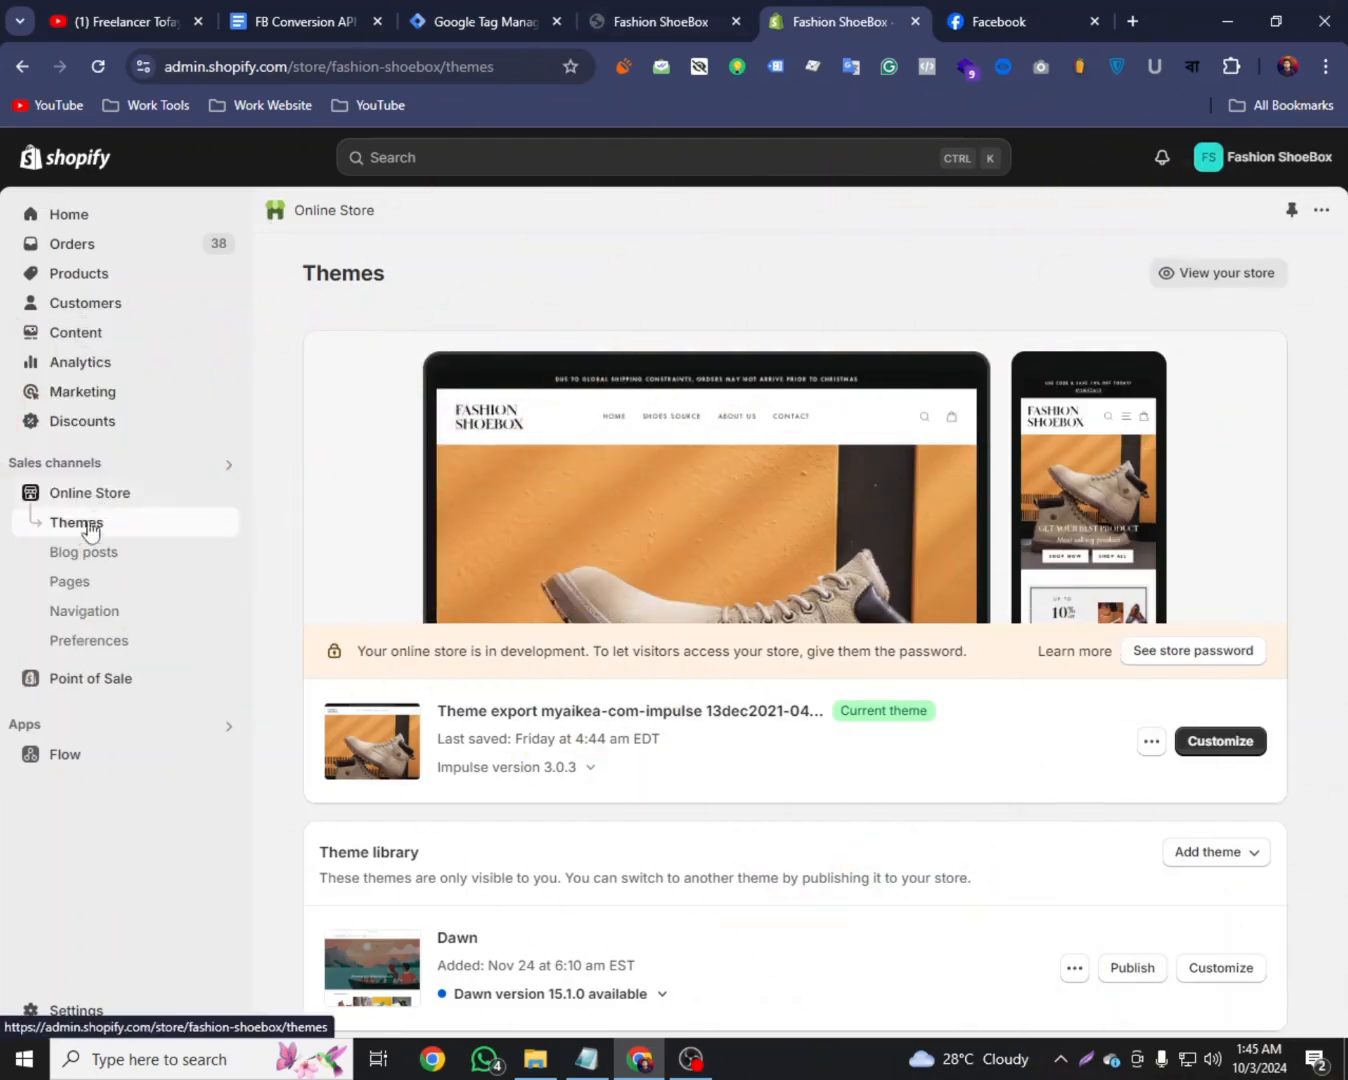
click(1152, 744)
scroll(1040, 809, down, 1)
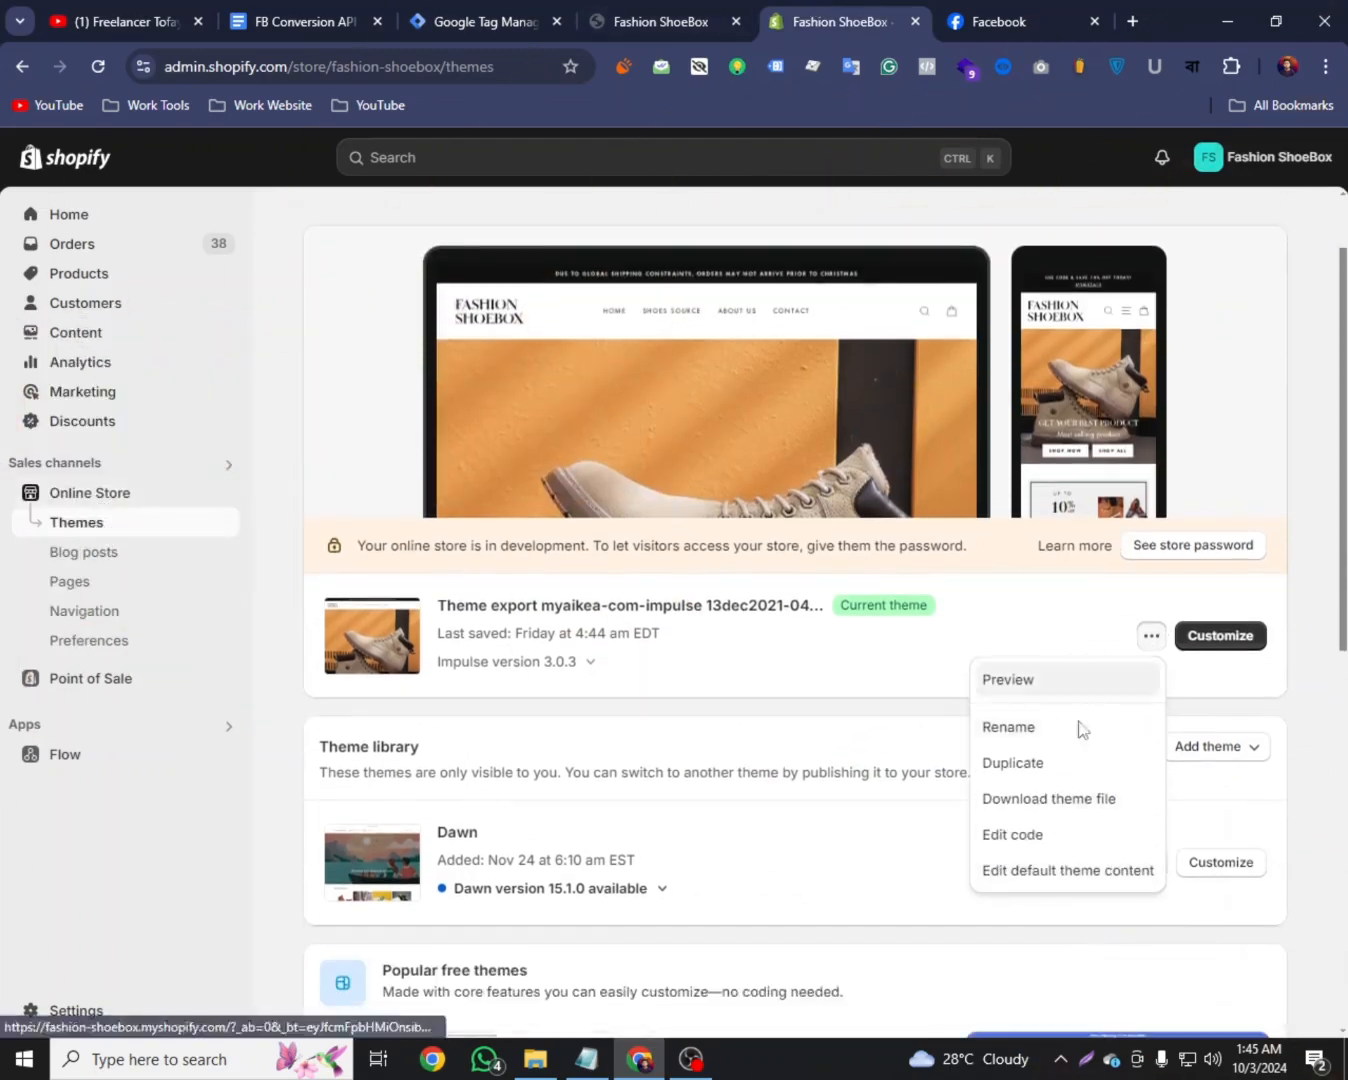
click(1030, 842)
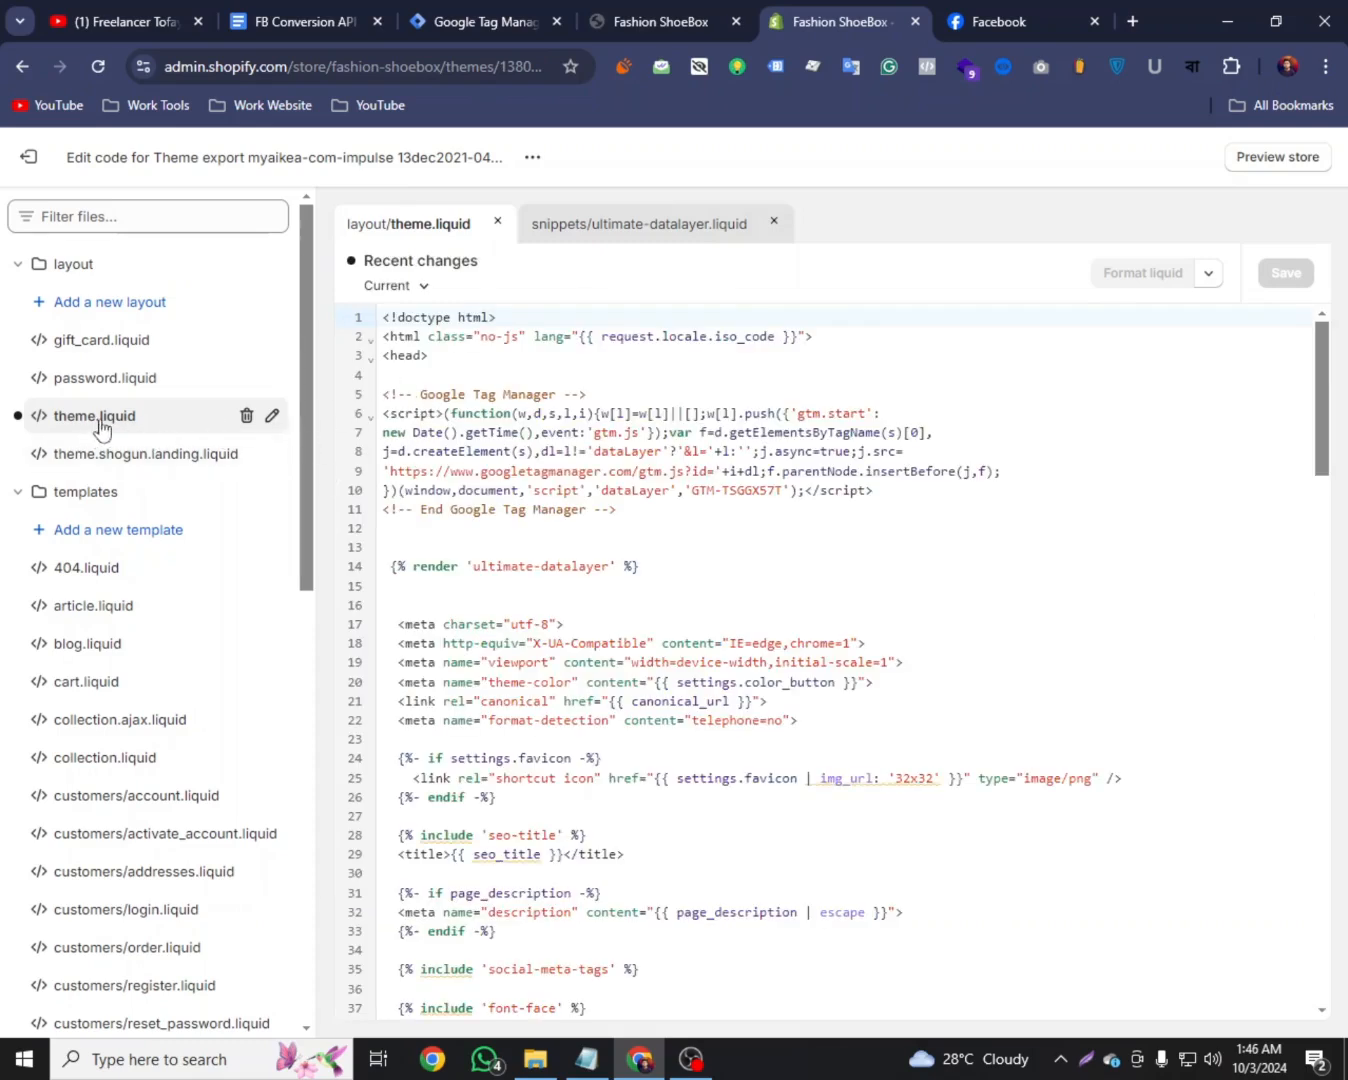
Replace the existing Google Tag Manager snippet in the head of theme.liquid with the copied one
drag(615, 511, 382, 396)
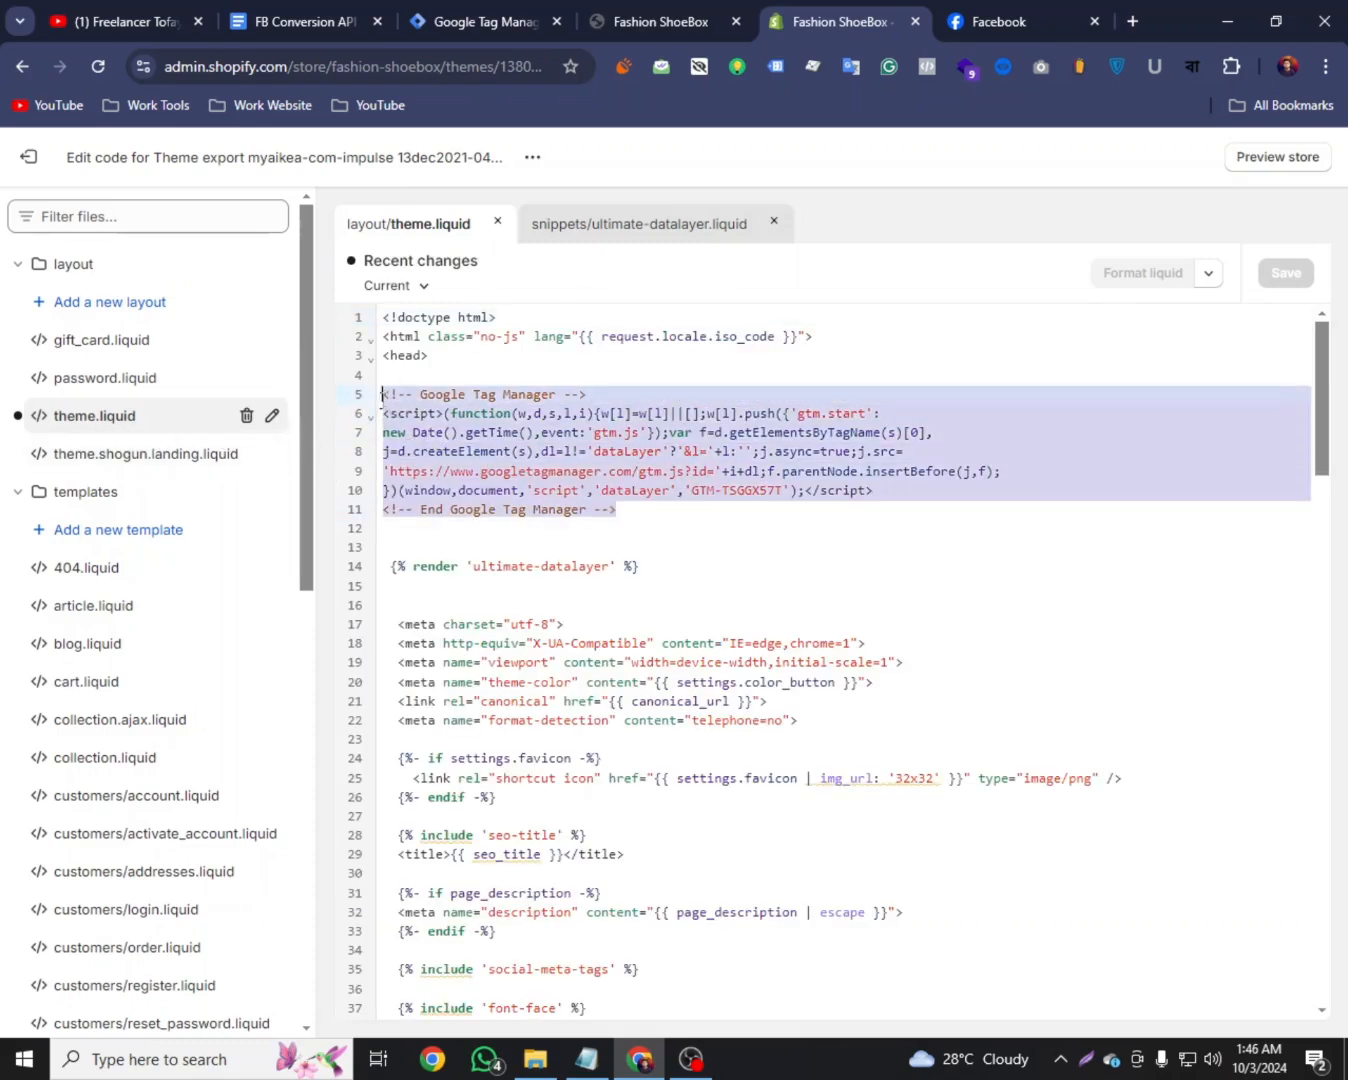
right_click(403, 402)
click(466, 534)
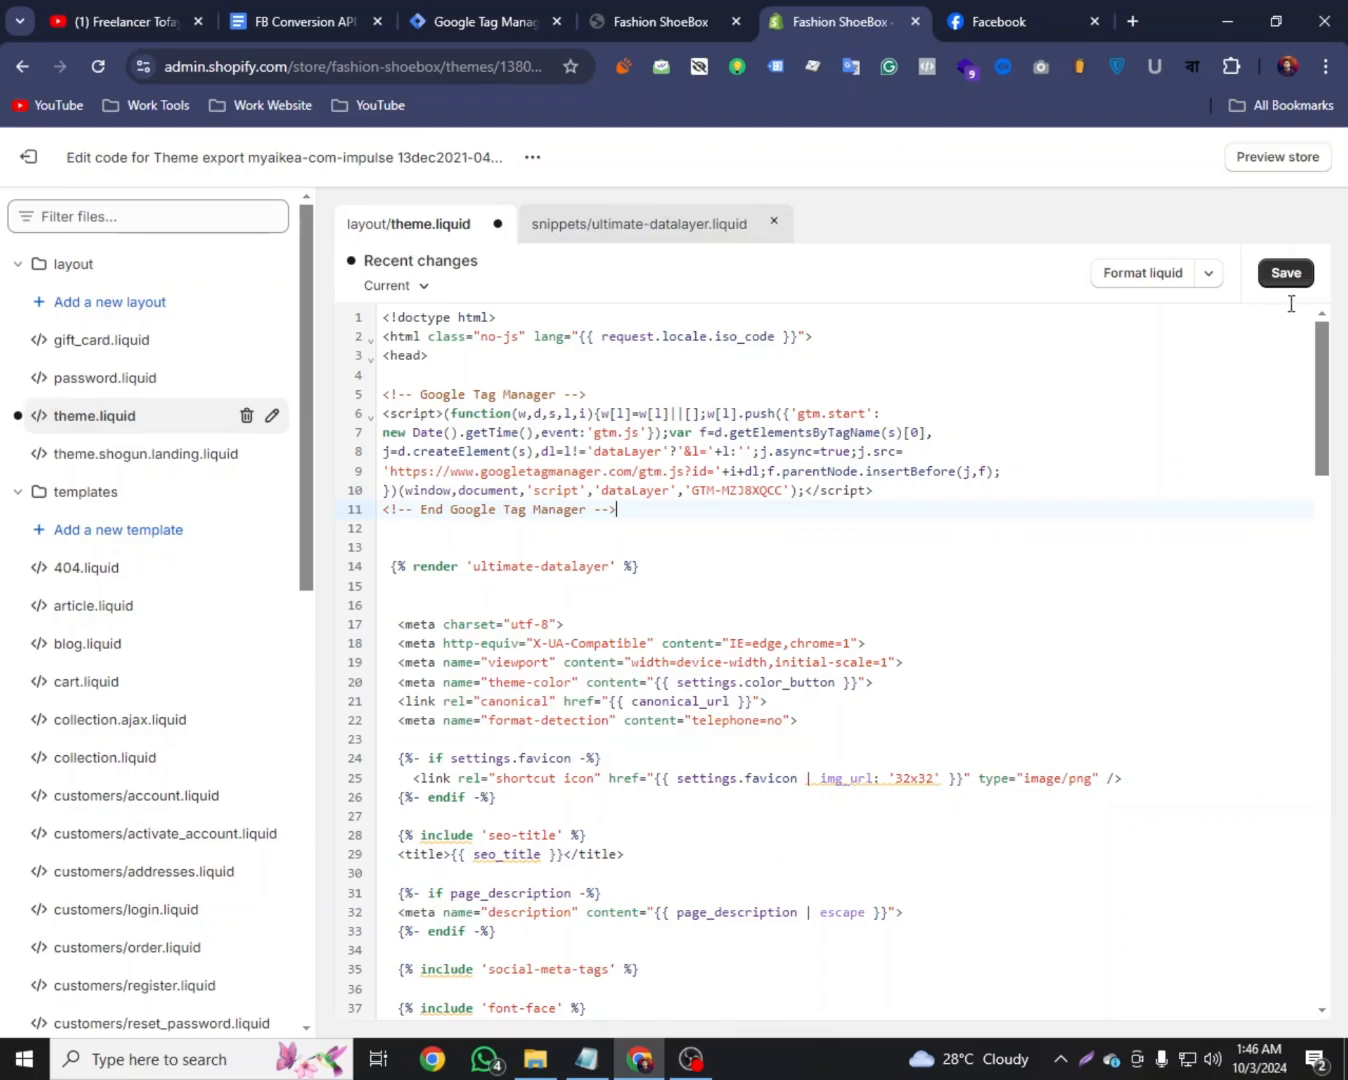
Save the edited theme.liquid and open the store's Checkout settings at the order status page additional scripts
click(1290, 280)
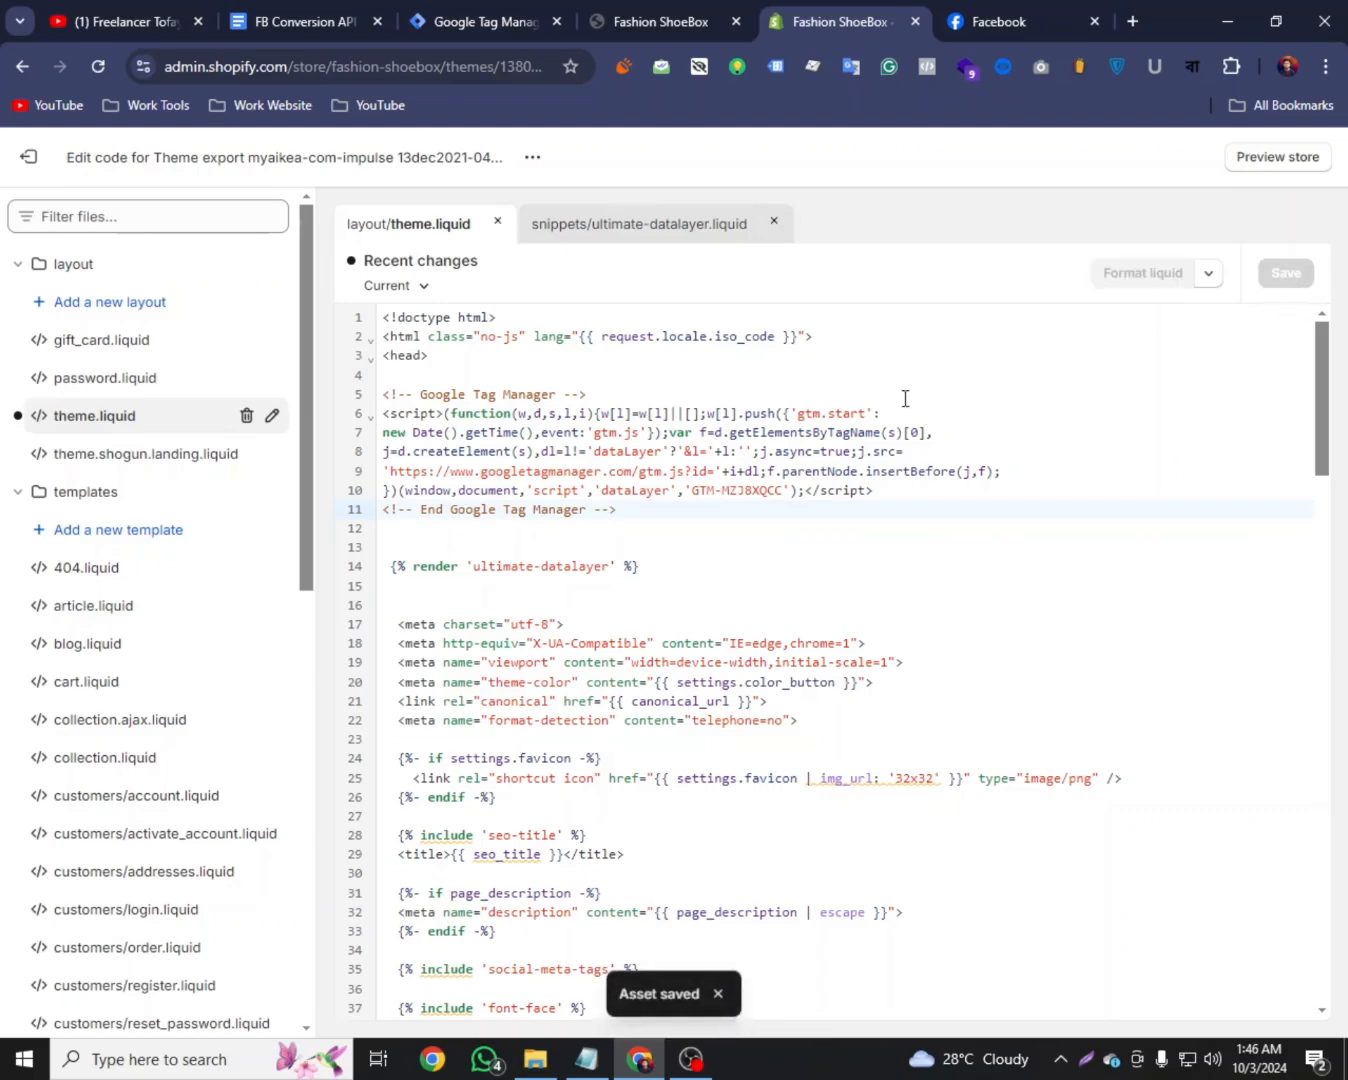
click(28, 156)
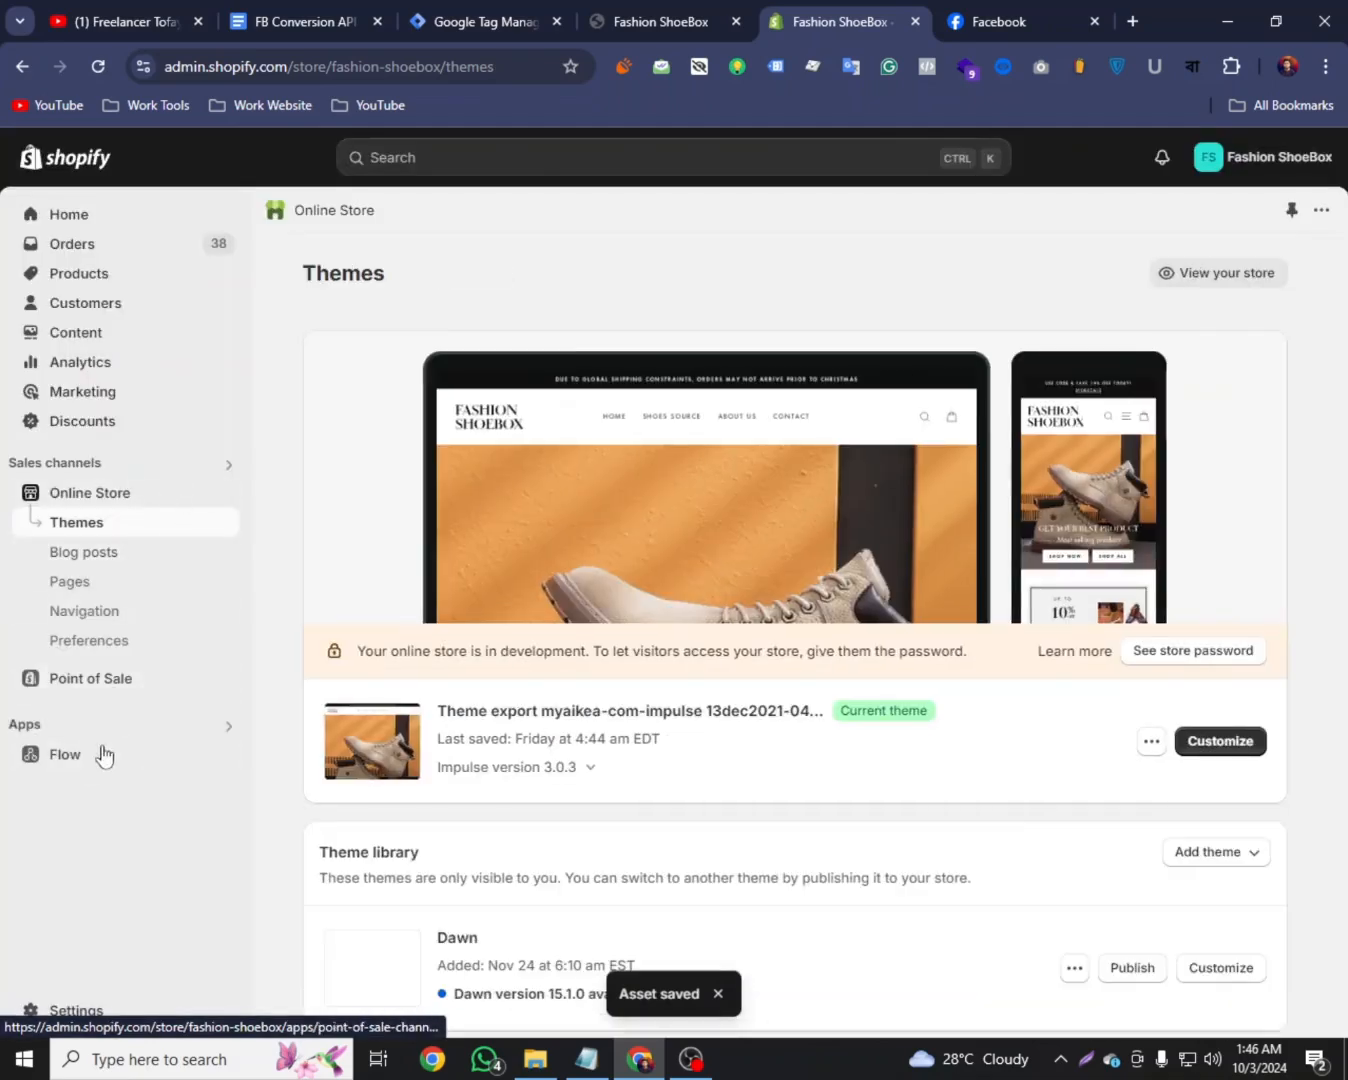
click(90, 1007)
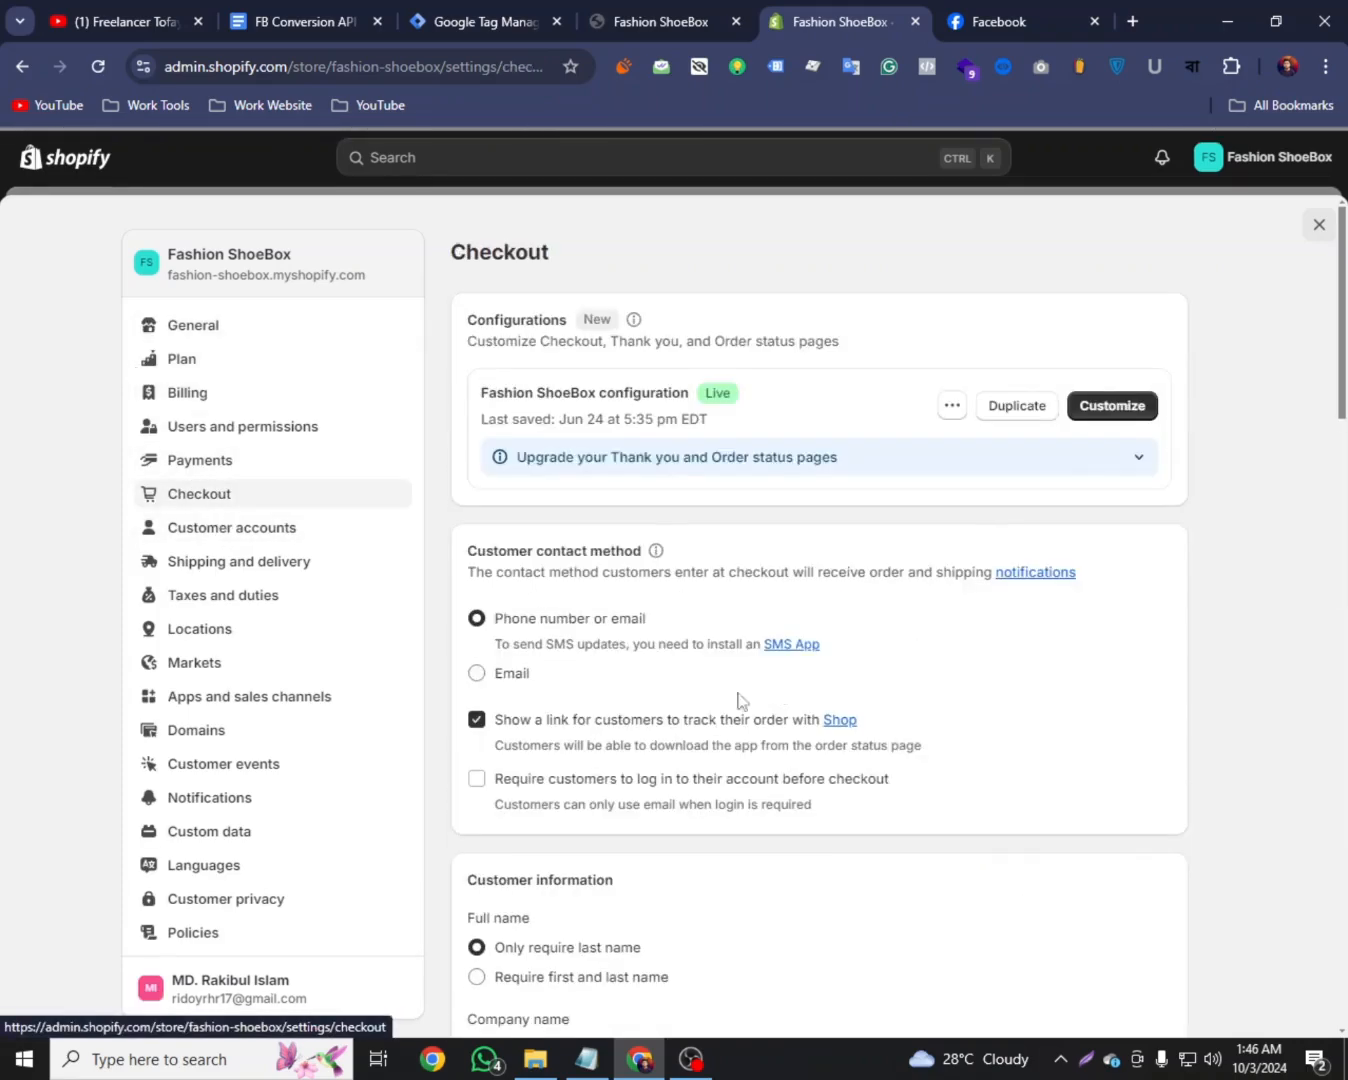
scroll(773, 690, down, 15)
scroll(775, 688, down, 9)
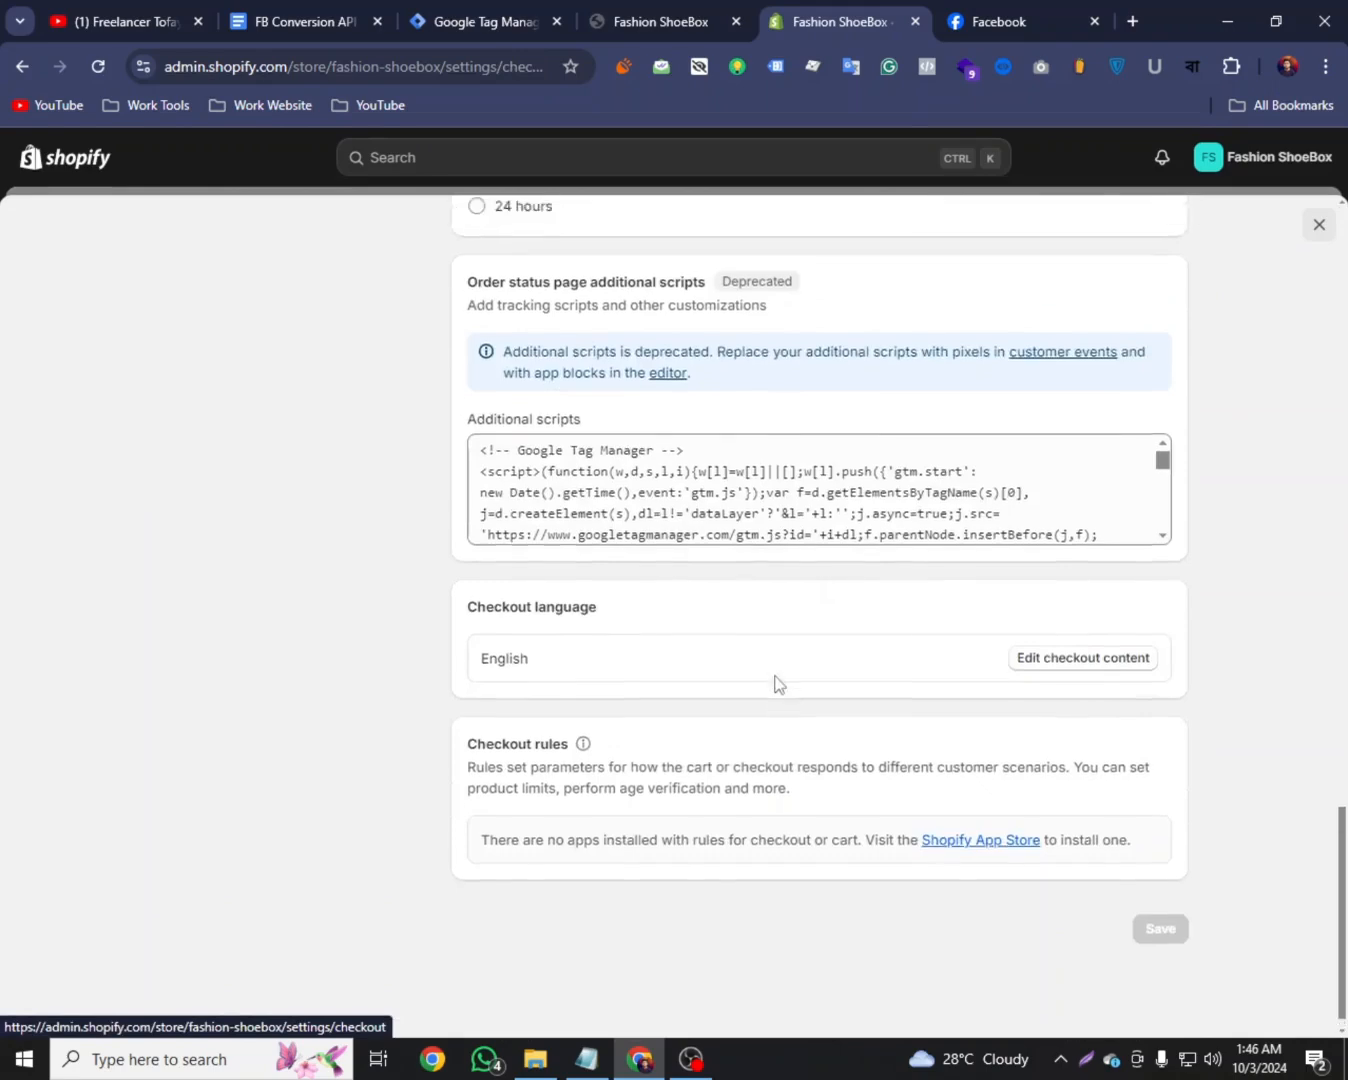
scroll(772, 761, up, 5)
scroll(790, 773, down, 2)
click(791, 784)
scroll(789, 780, down, 10)
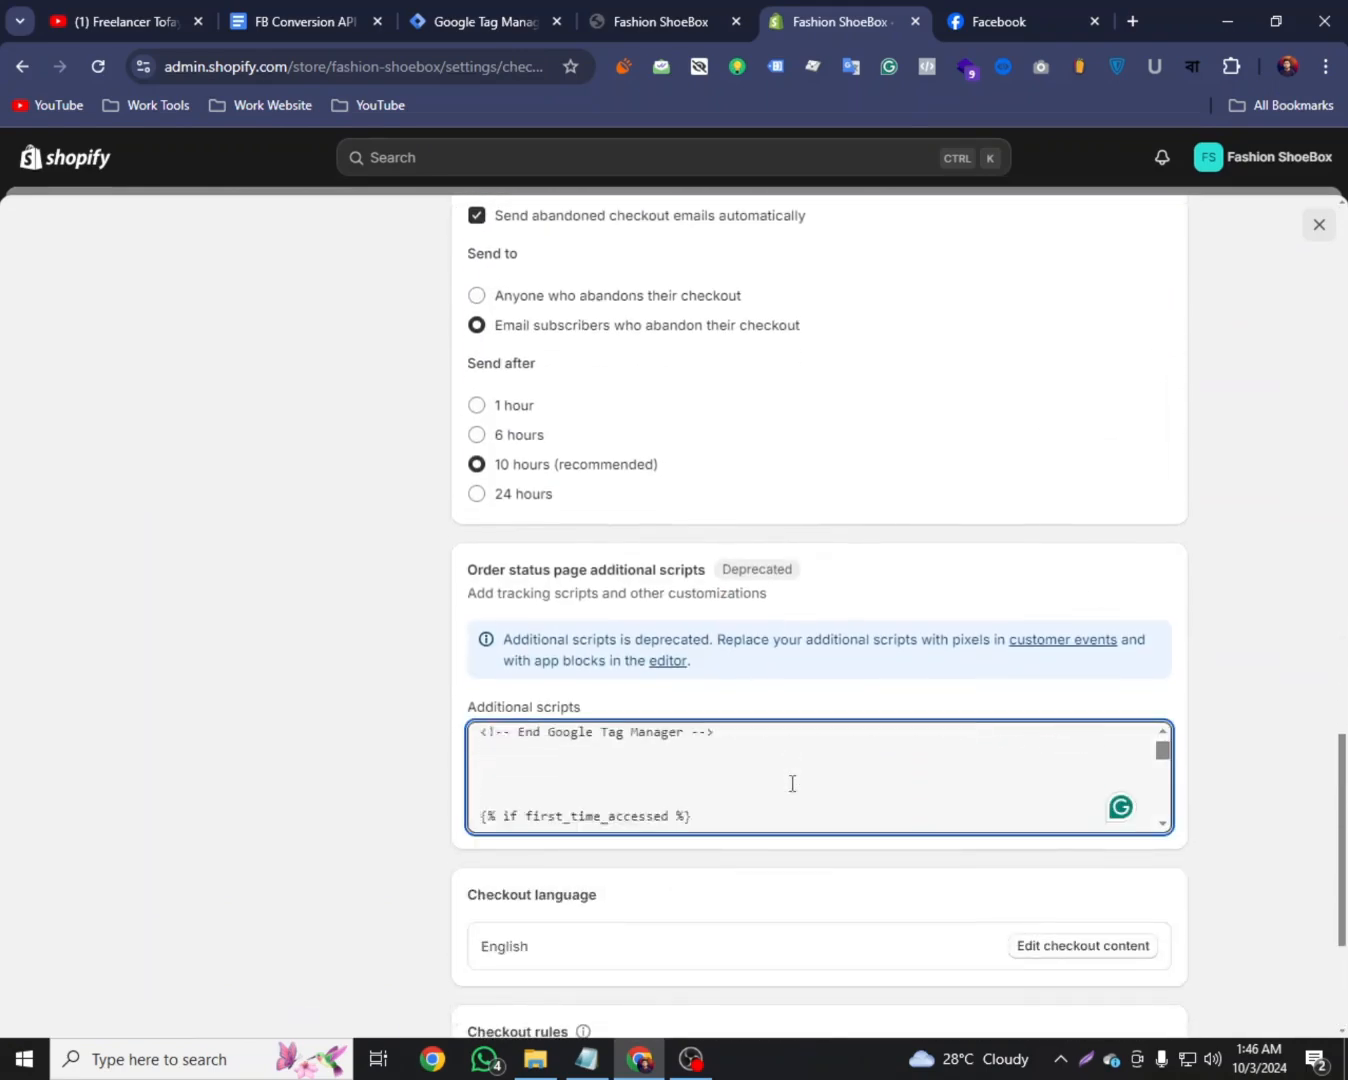
Replace the Google Tag Manager snippet in the order status page additional scripts with the copied one and save the checkout settings
key(ctrl+a)
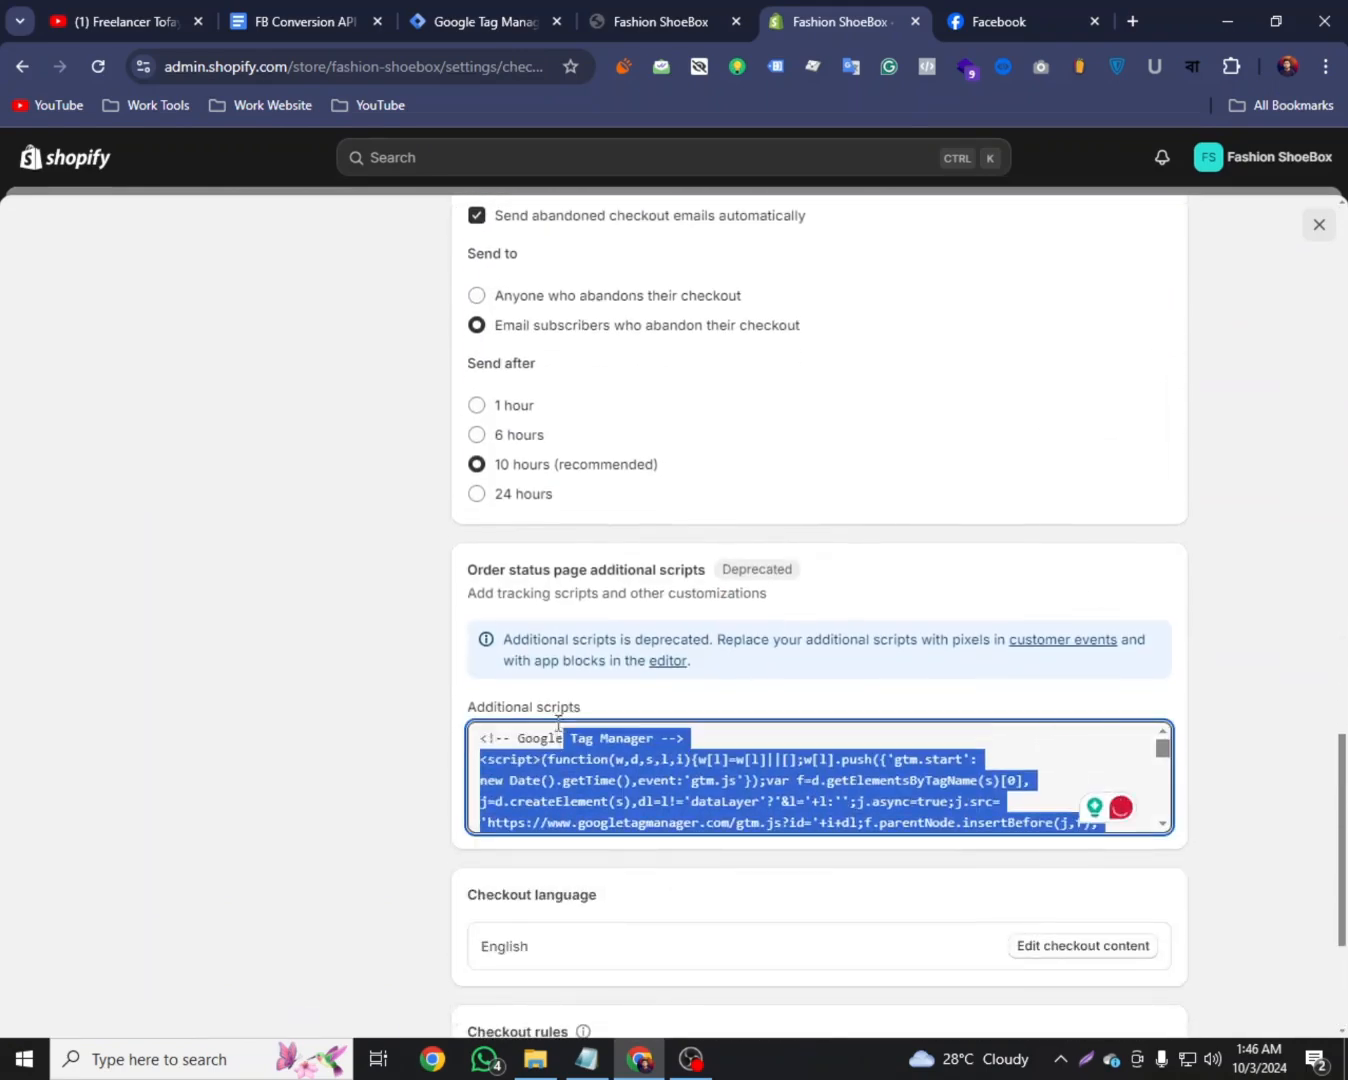
scroll(465, 737, up, 1)
right_click(527, 853)
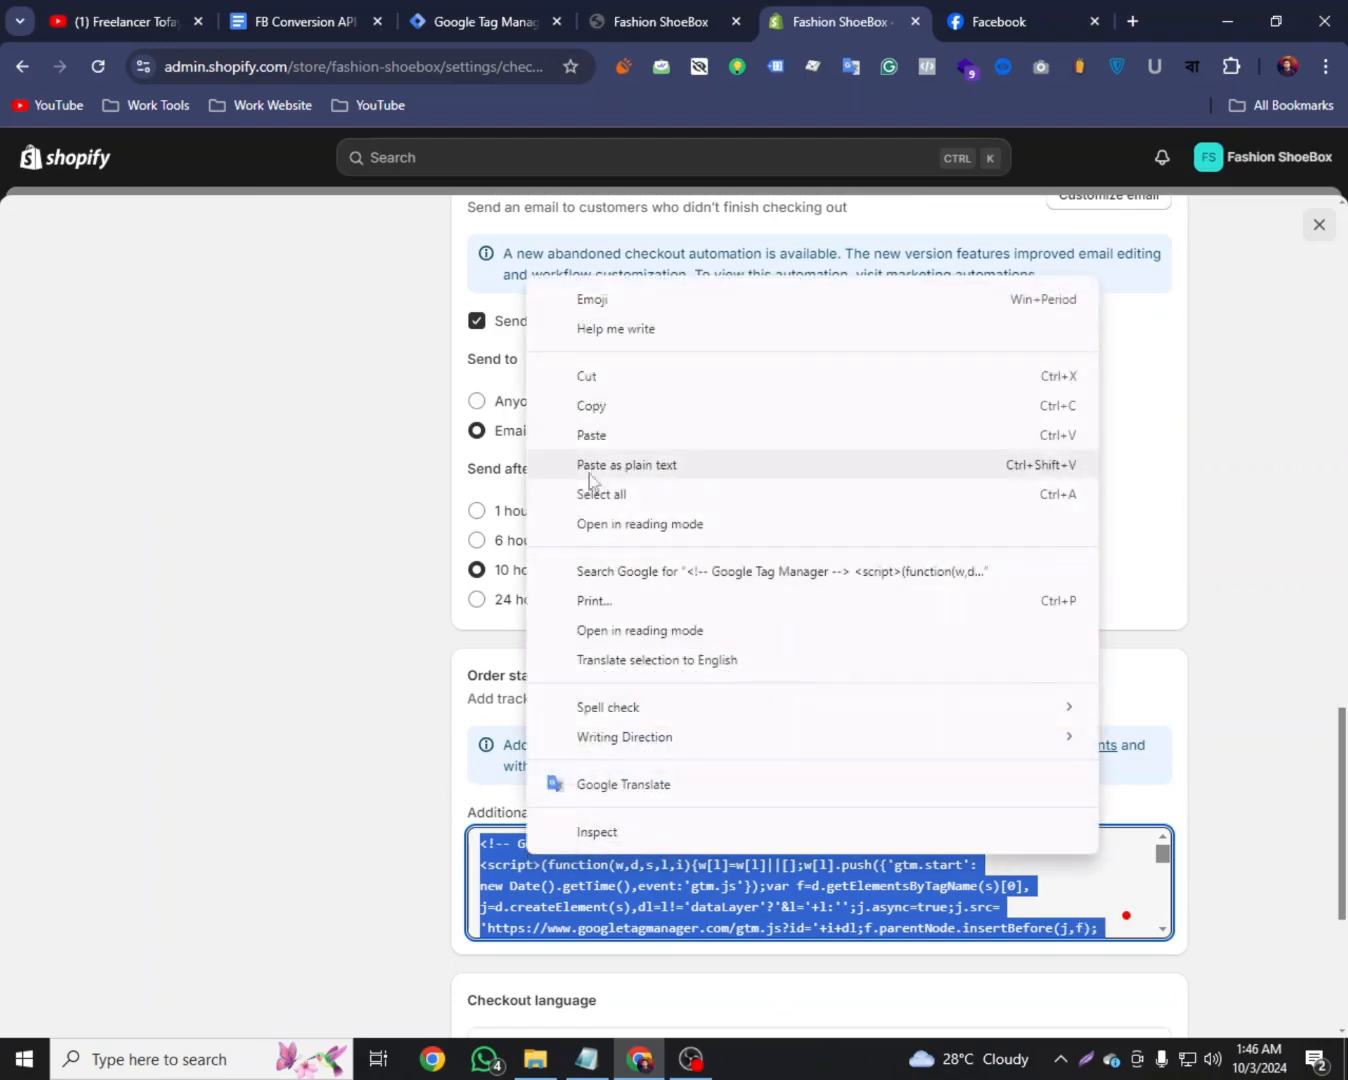
click(597, 436)
scroll(1086, 757, down, 1)
scroll(1087, 757, down, 1)
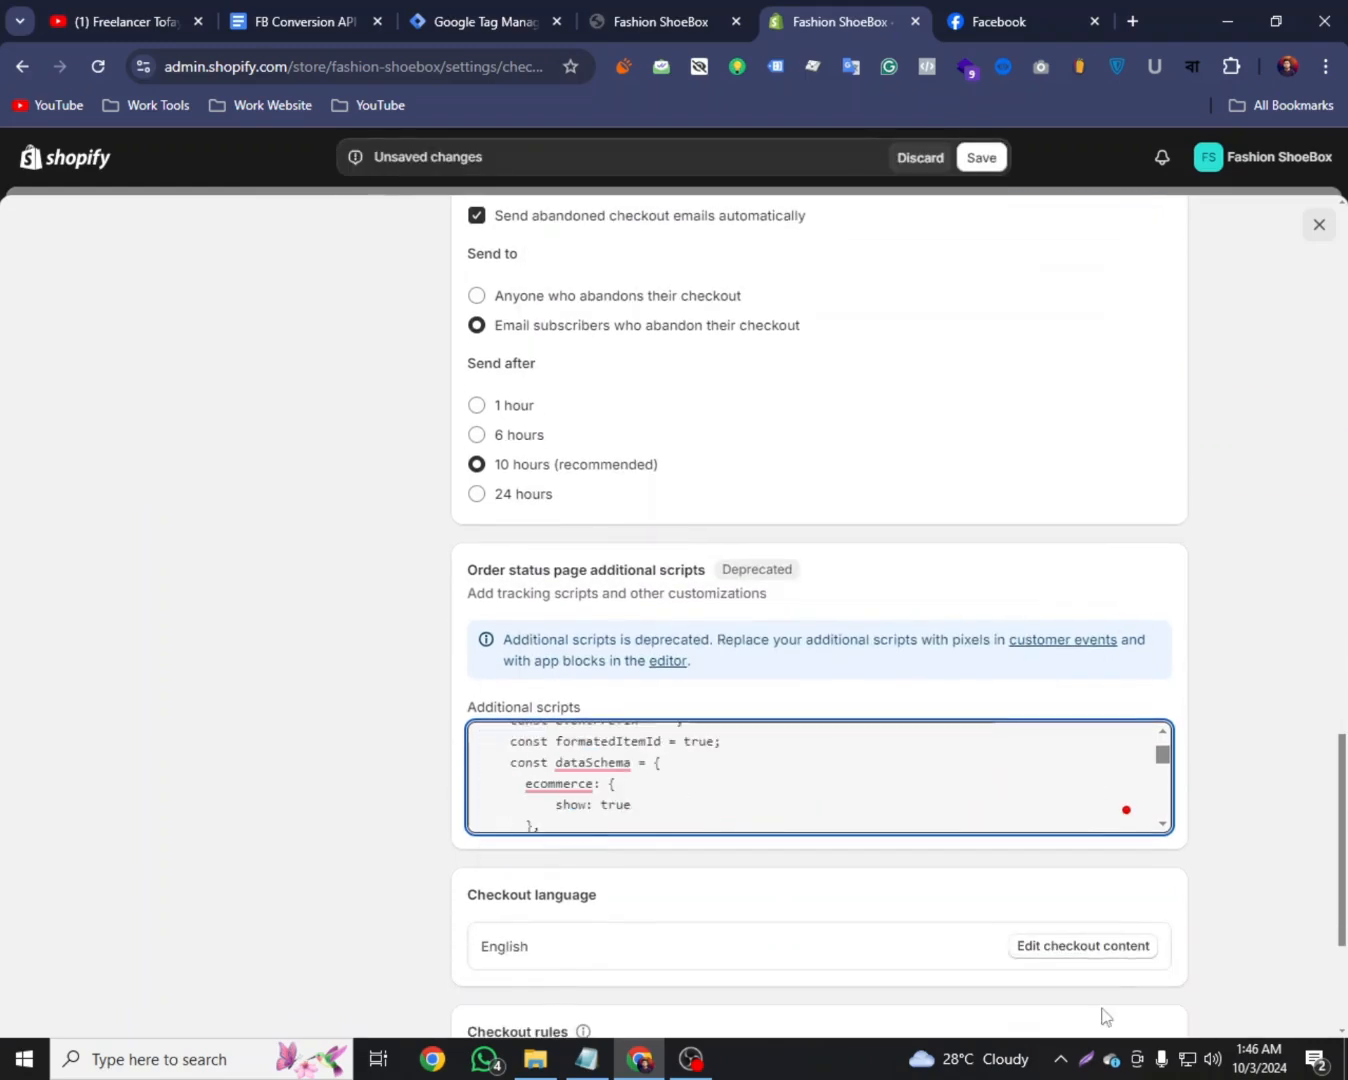
scroll(1214, 876, down, 3)
click(1159, 902)
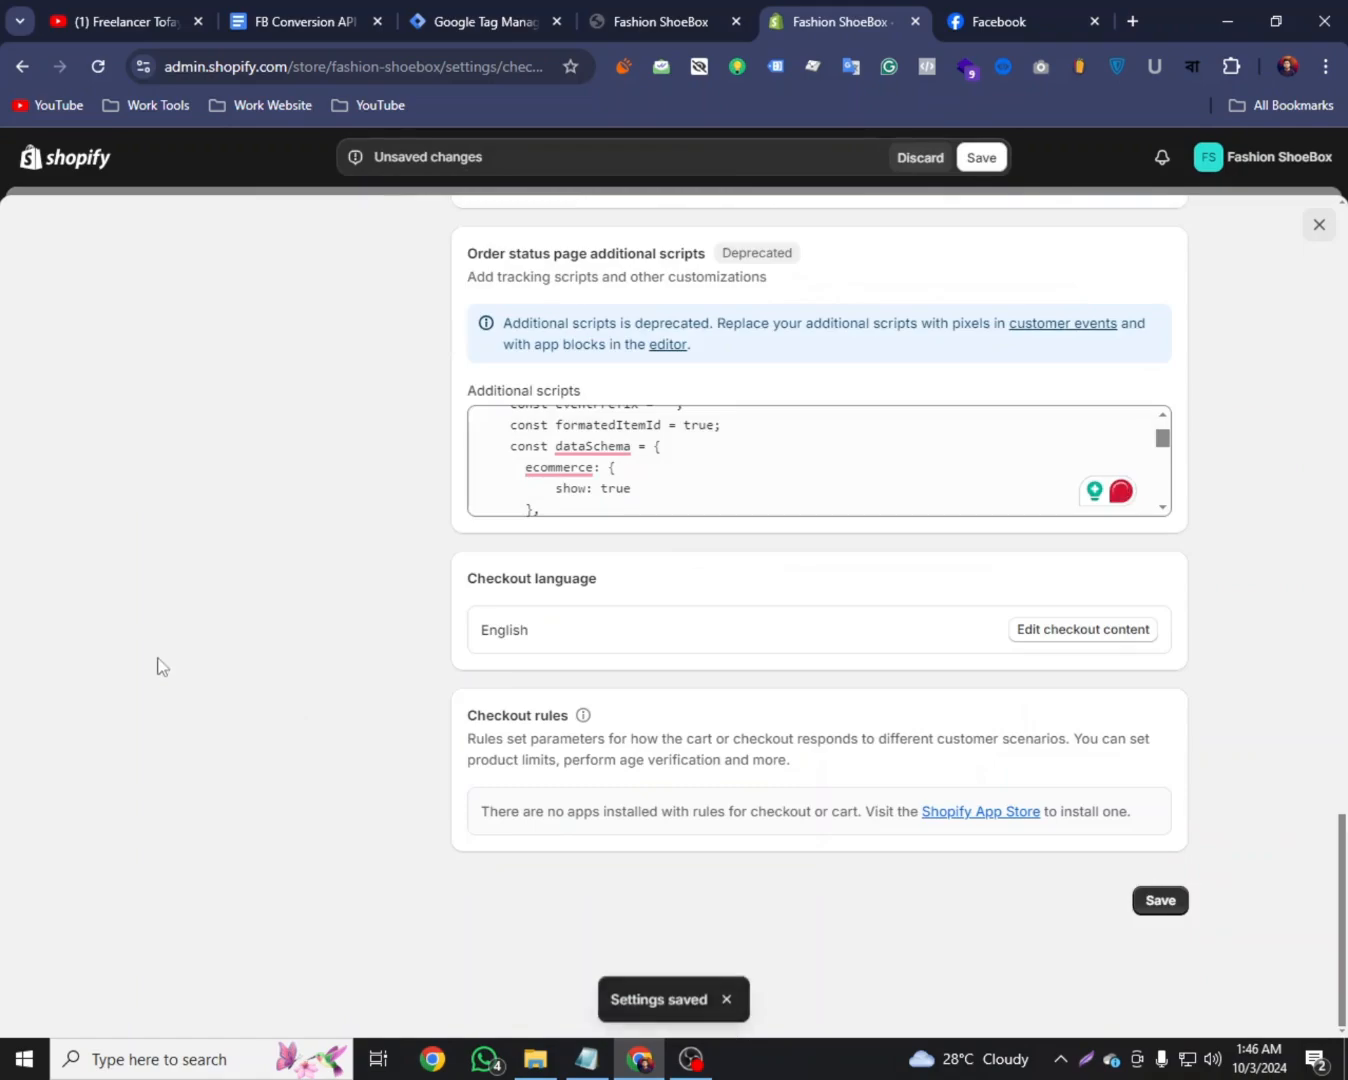
Switch to the FB Conversion API for Youtube document and review the step on connecting GTM with the FB Pixel
scroll(249, 610, up, 7)
scroll(259, 602, up, 10)
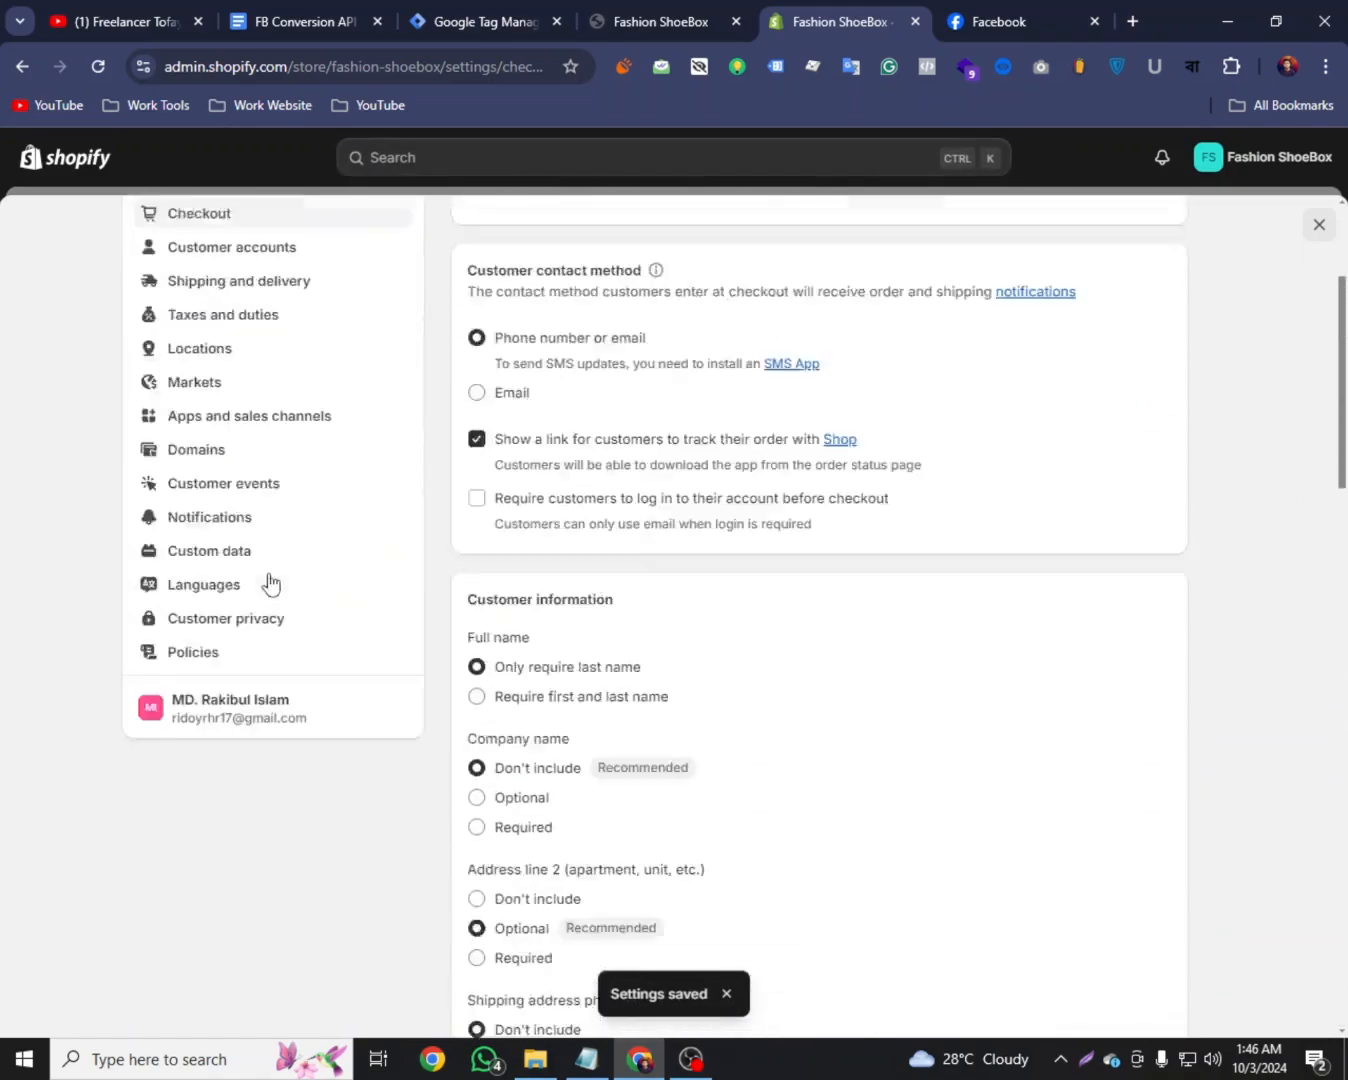
click(643, 10)
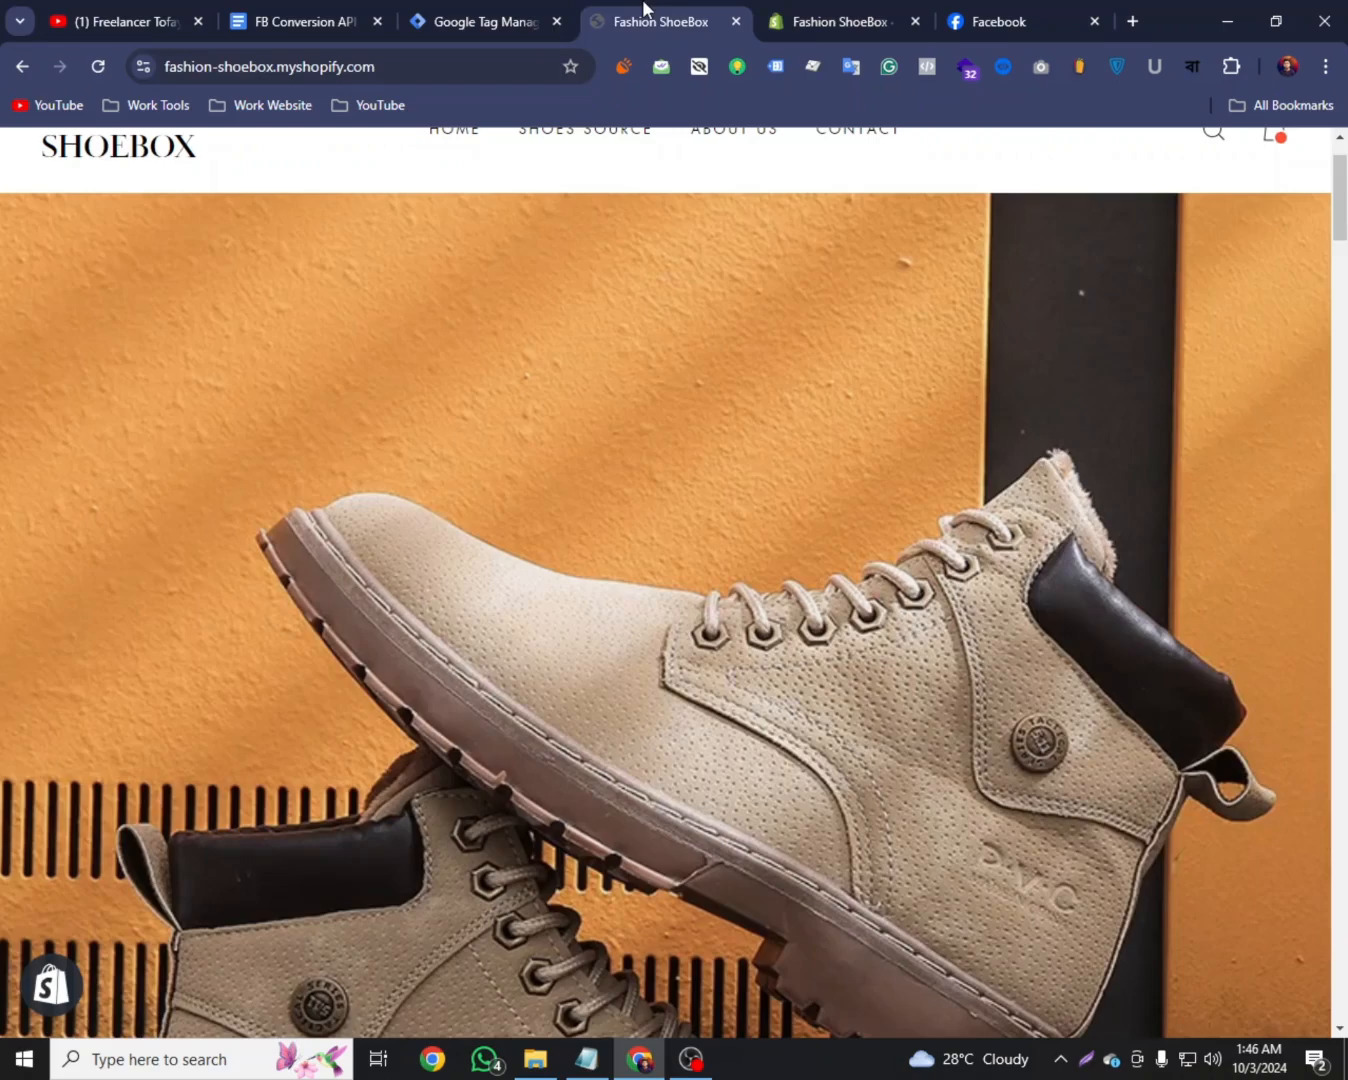
click(310, 10)
scroll(493, 918, down, 1)
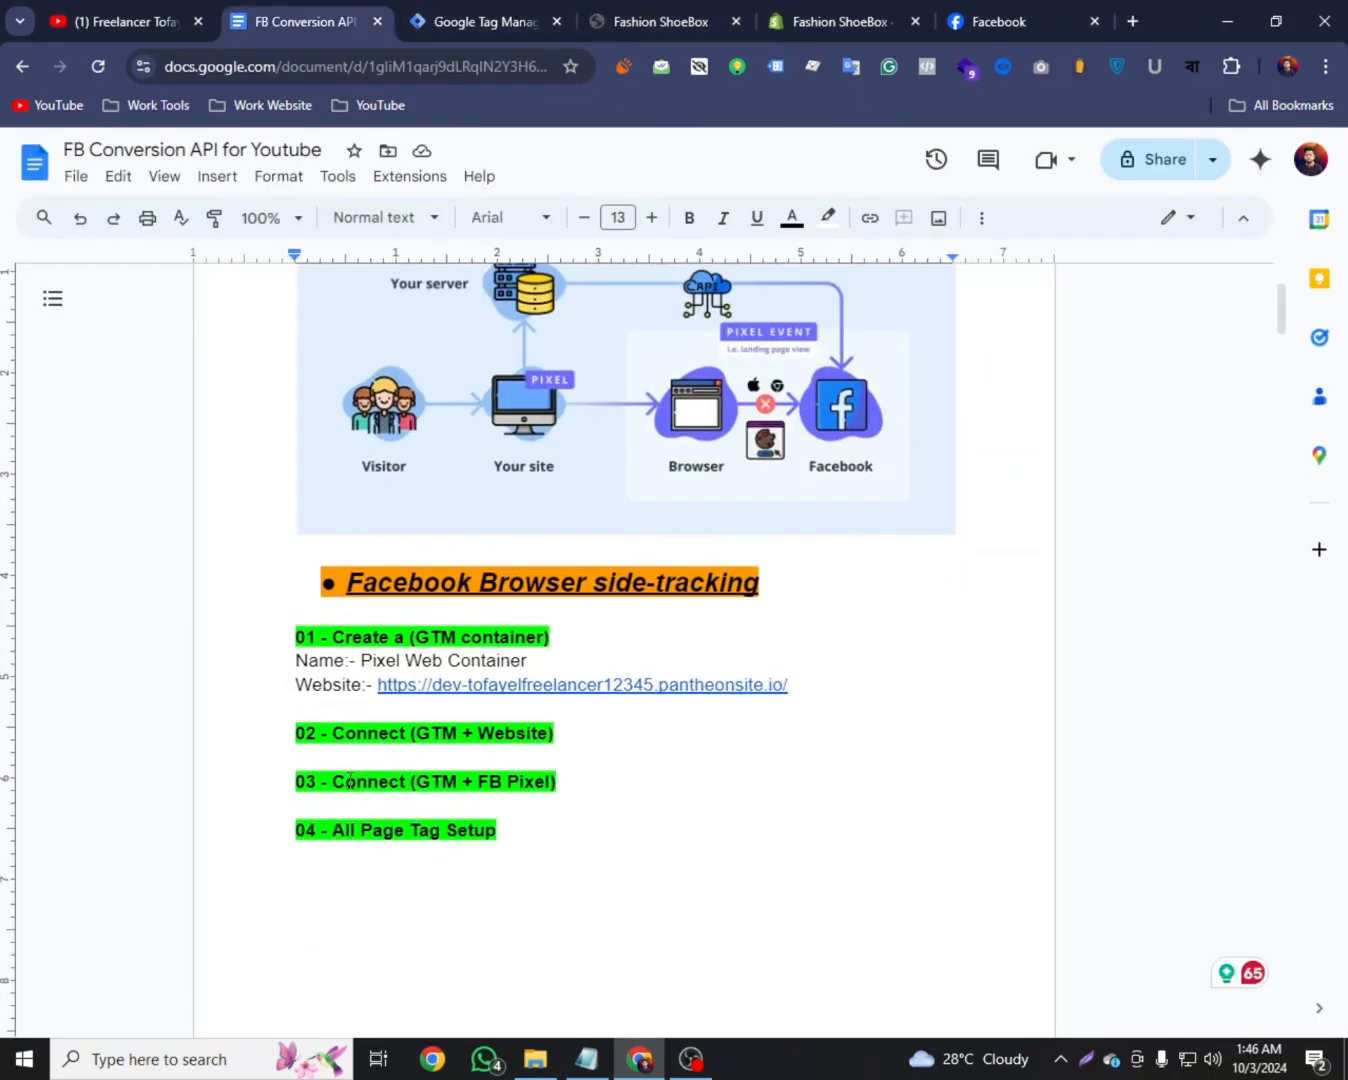
drag(333, 782, 471, 792)
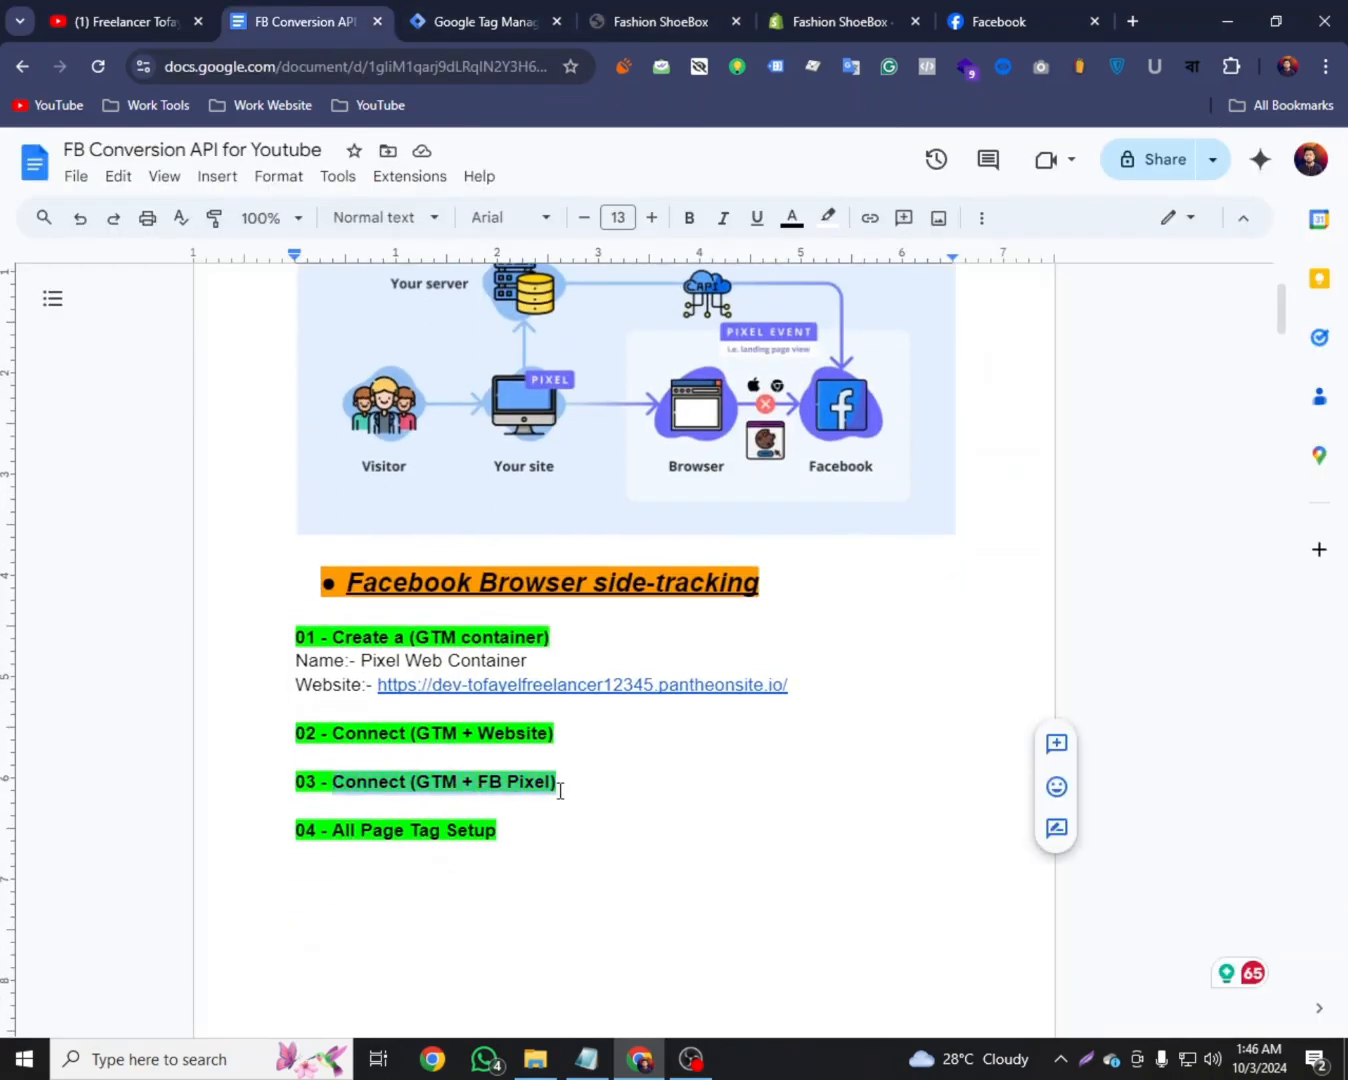
click(520, 810)
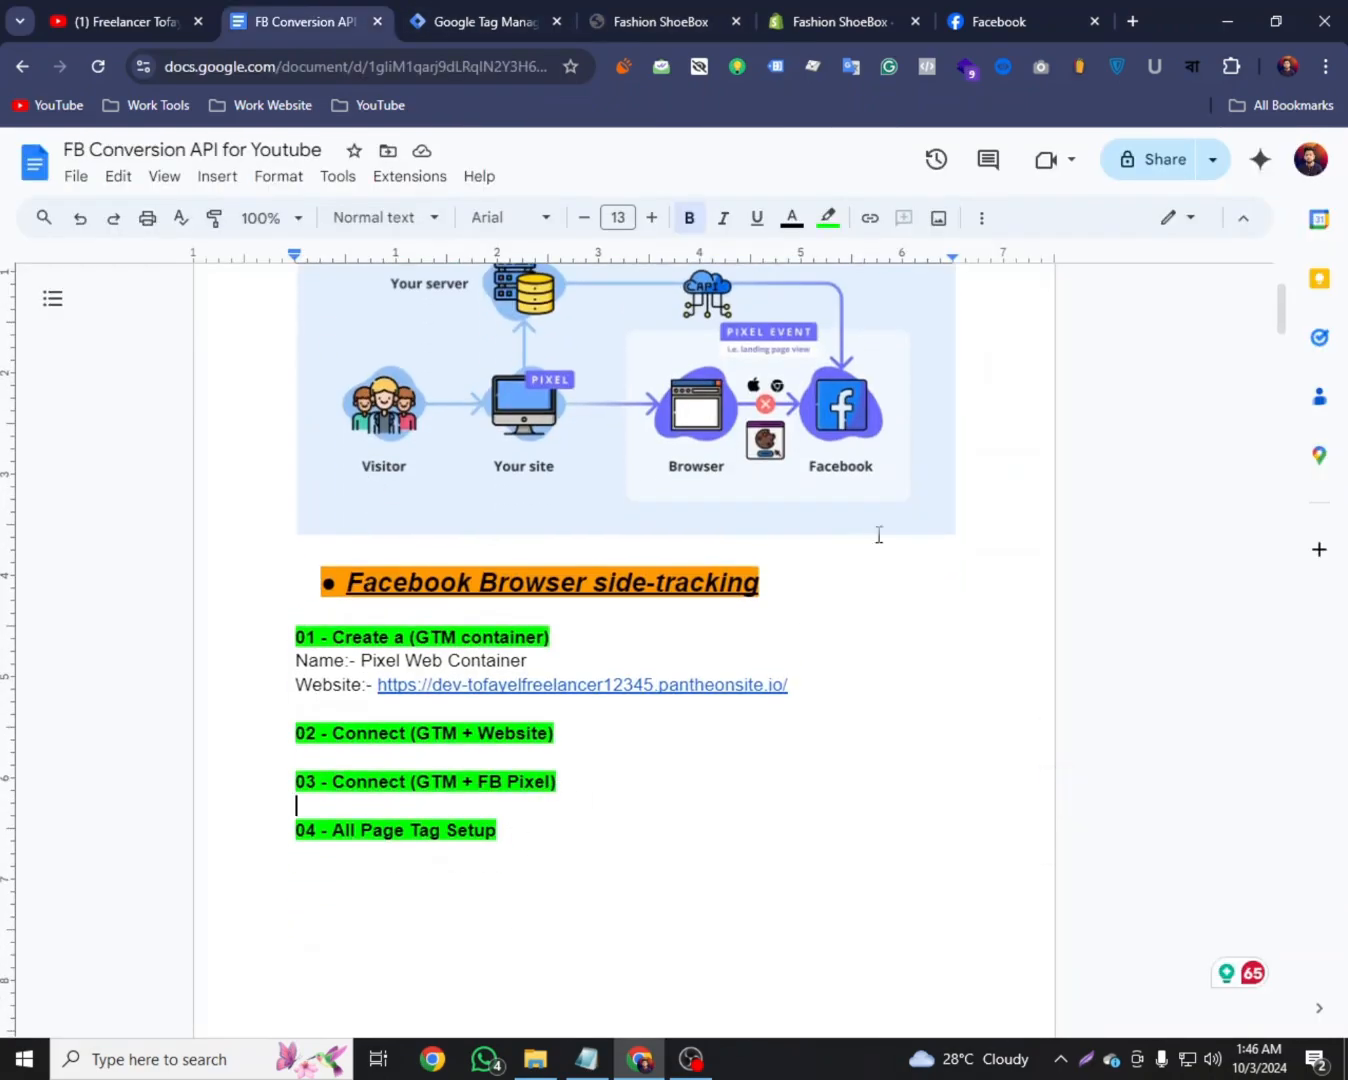
Switch to the Digital Solution Facebook page and open the datasets in its Meta Business Suite settings
click(1004, 9)
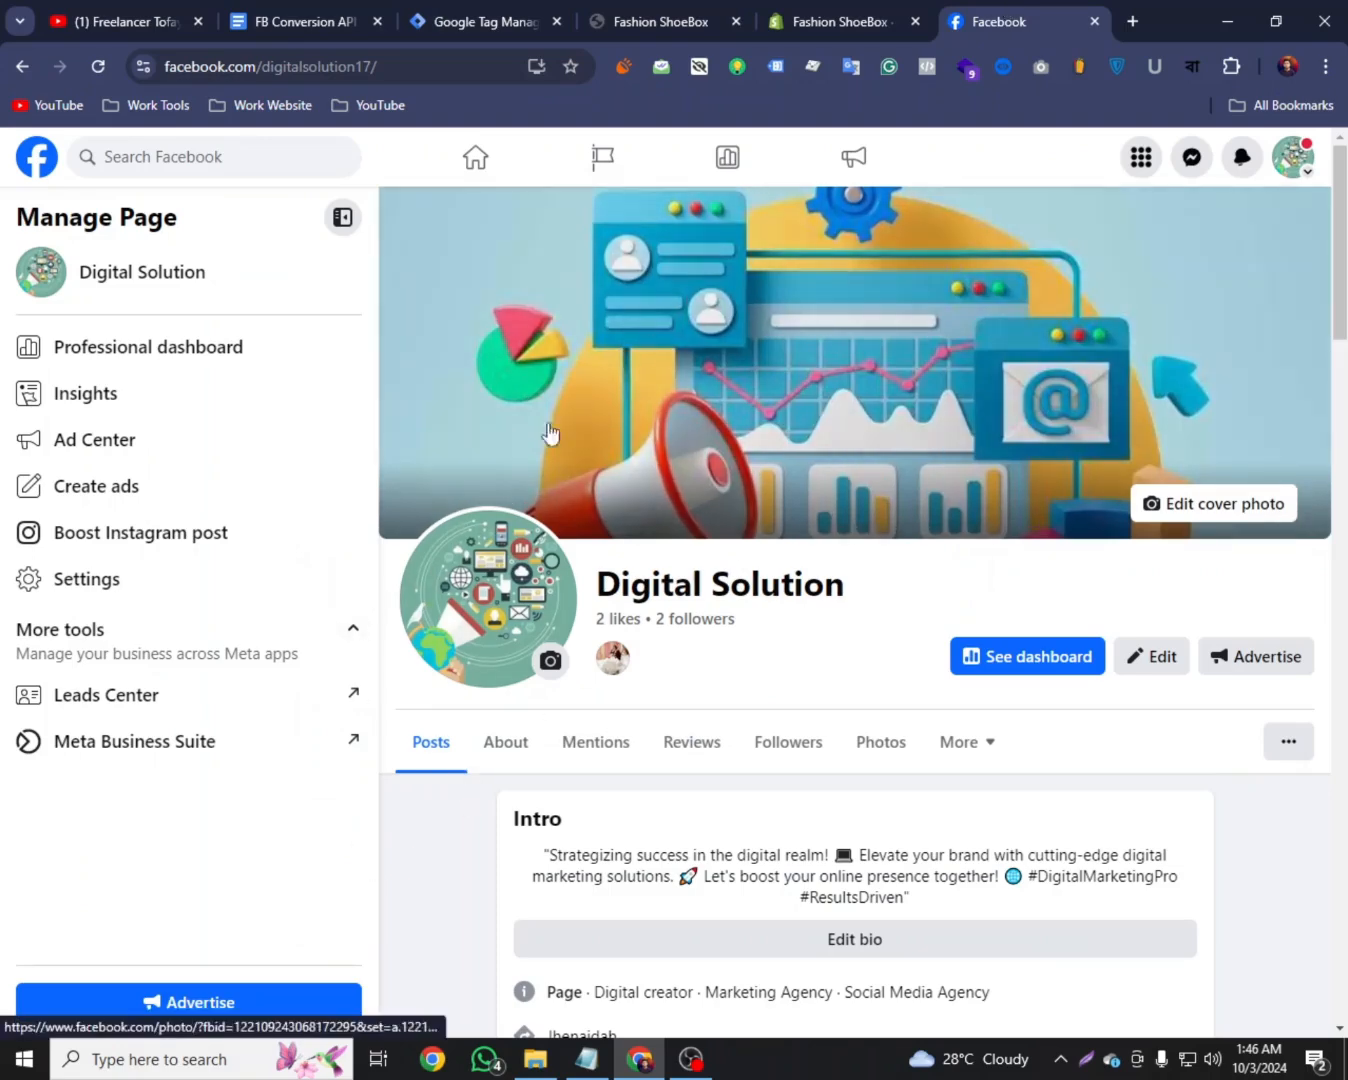
click(140, 760)
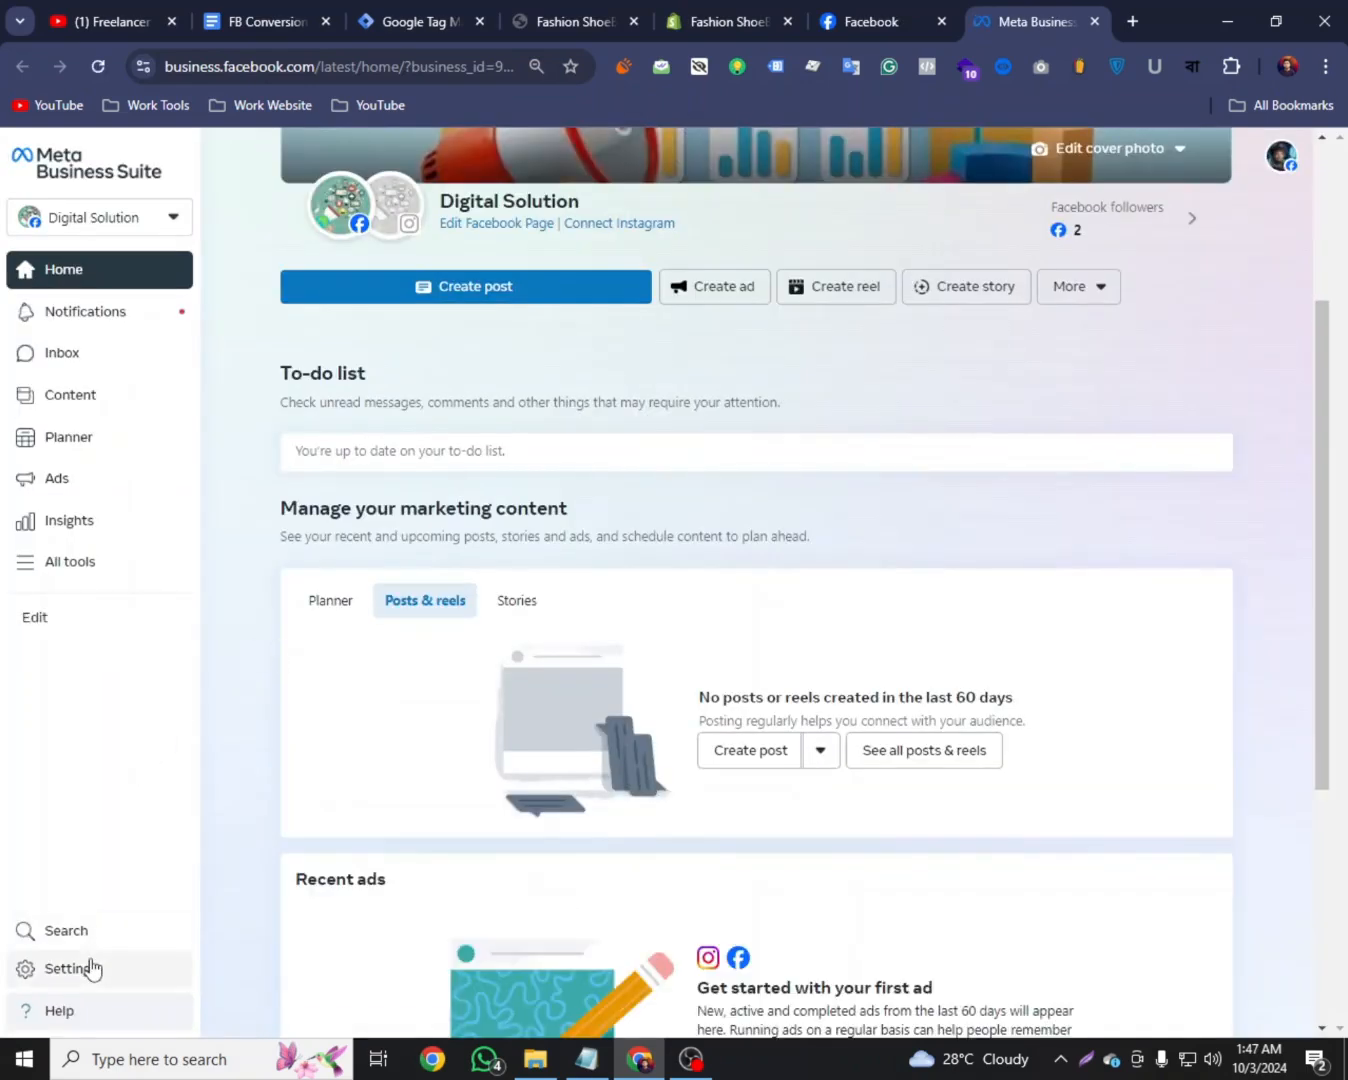
click(90, 967)
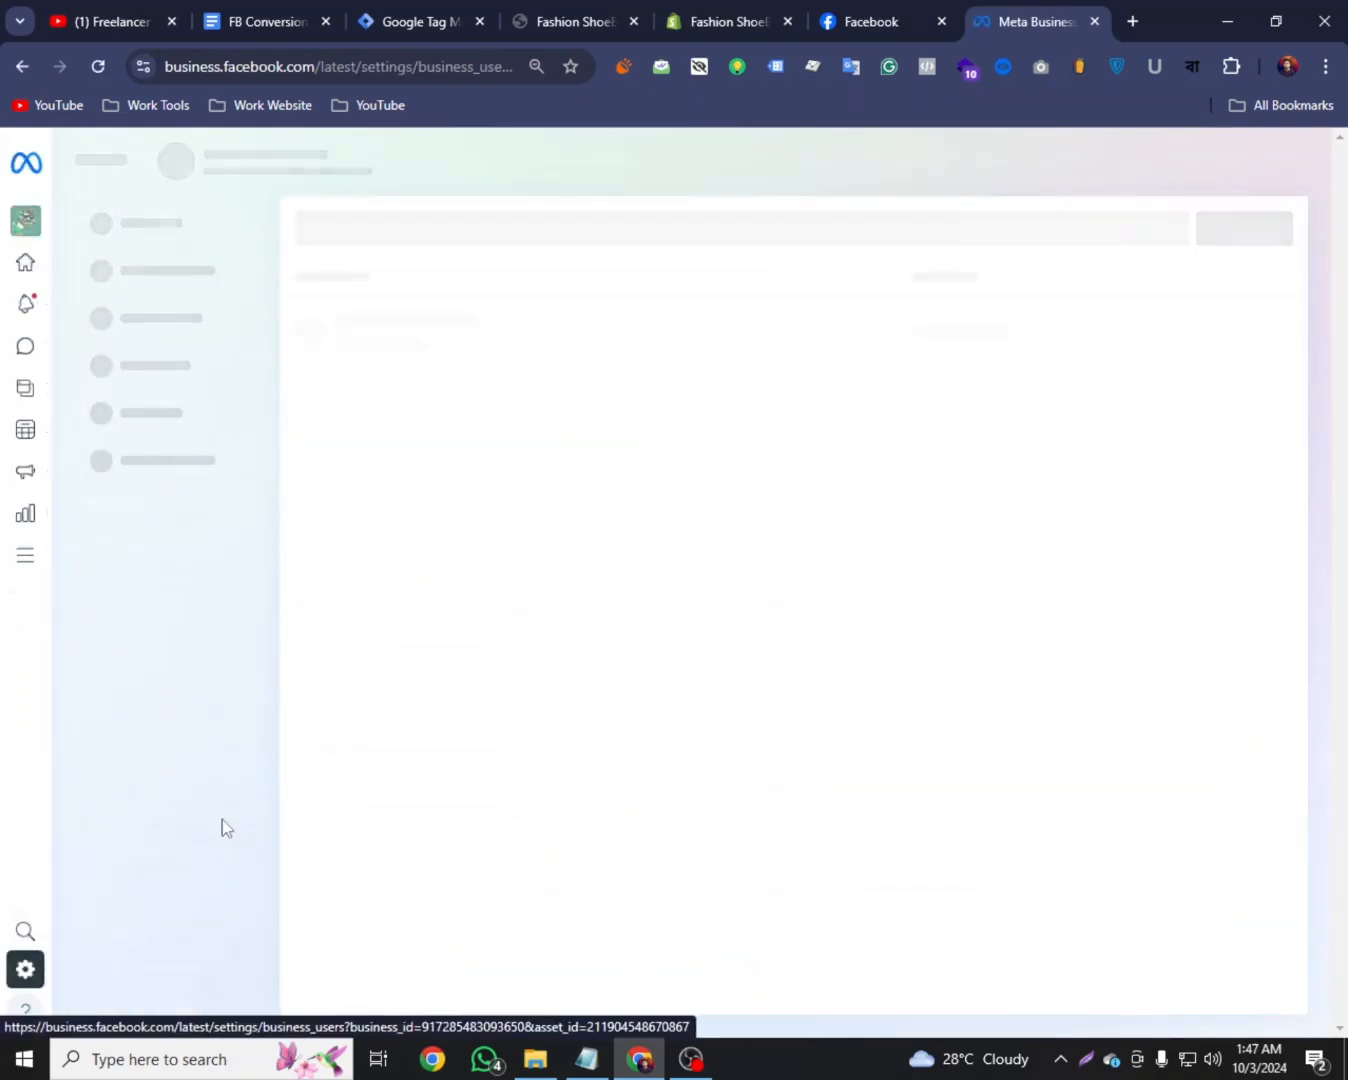
click(160, 704)
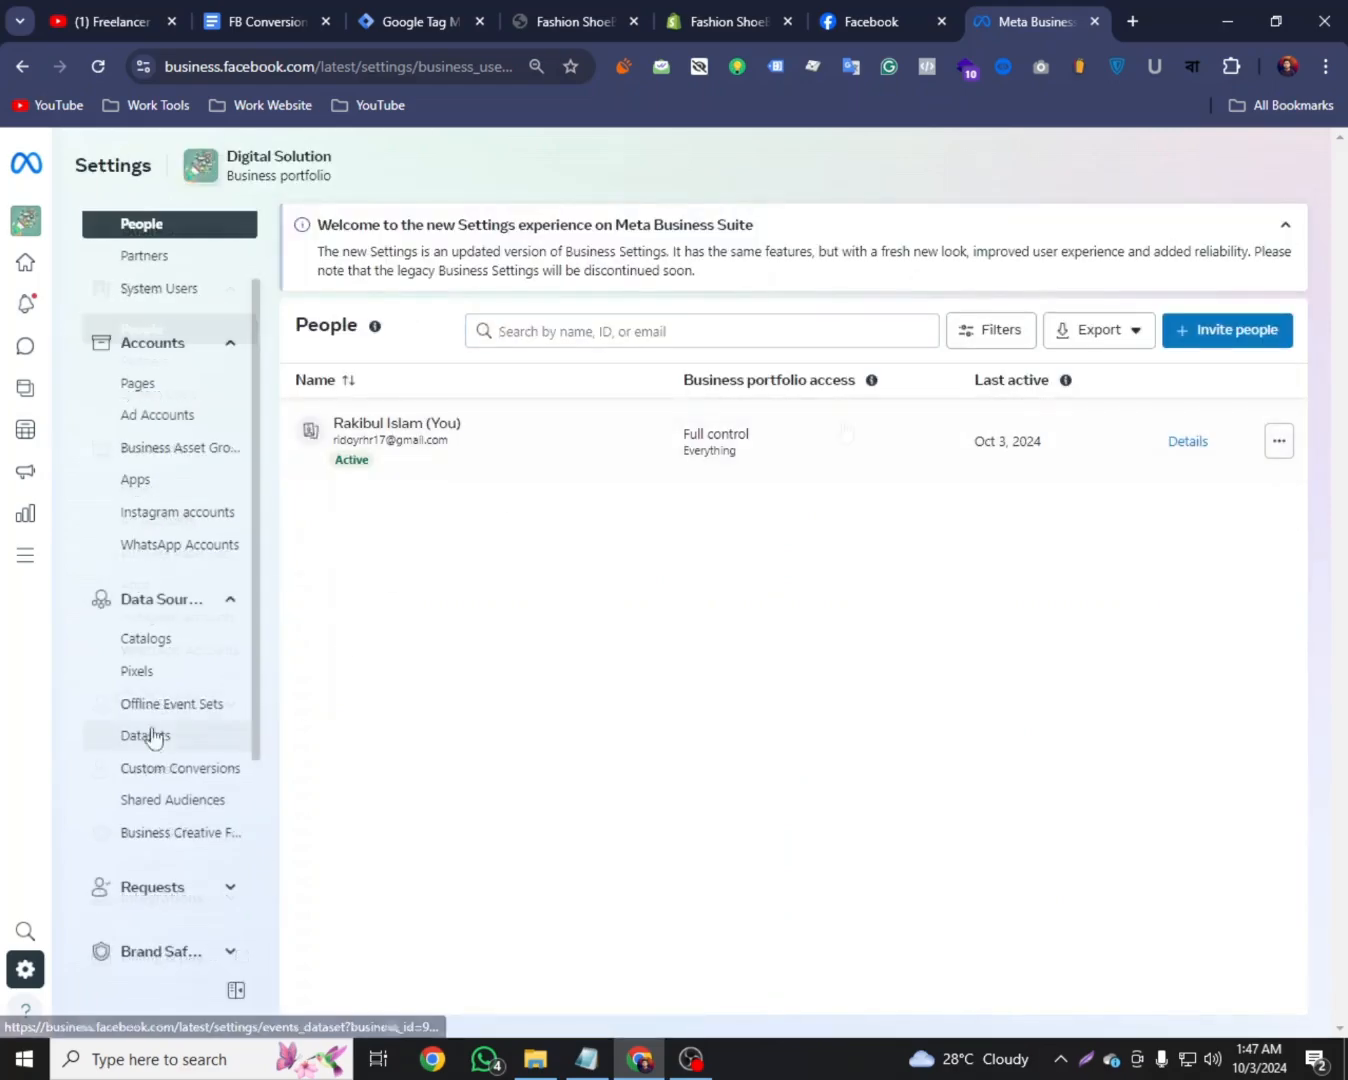
click(150, 730)
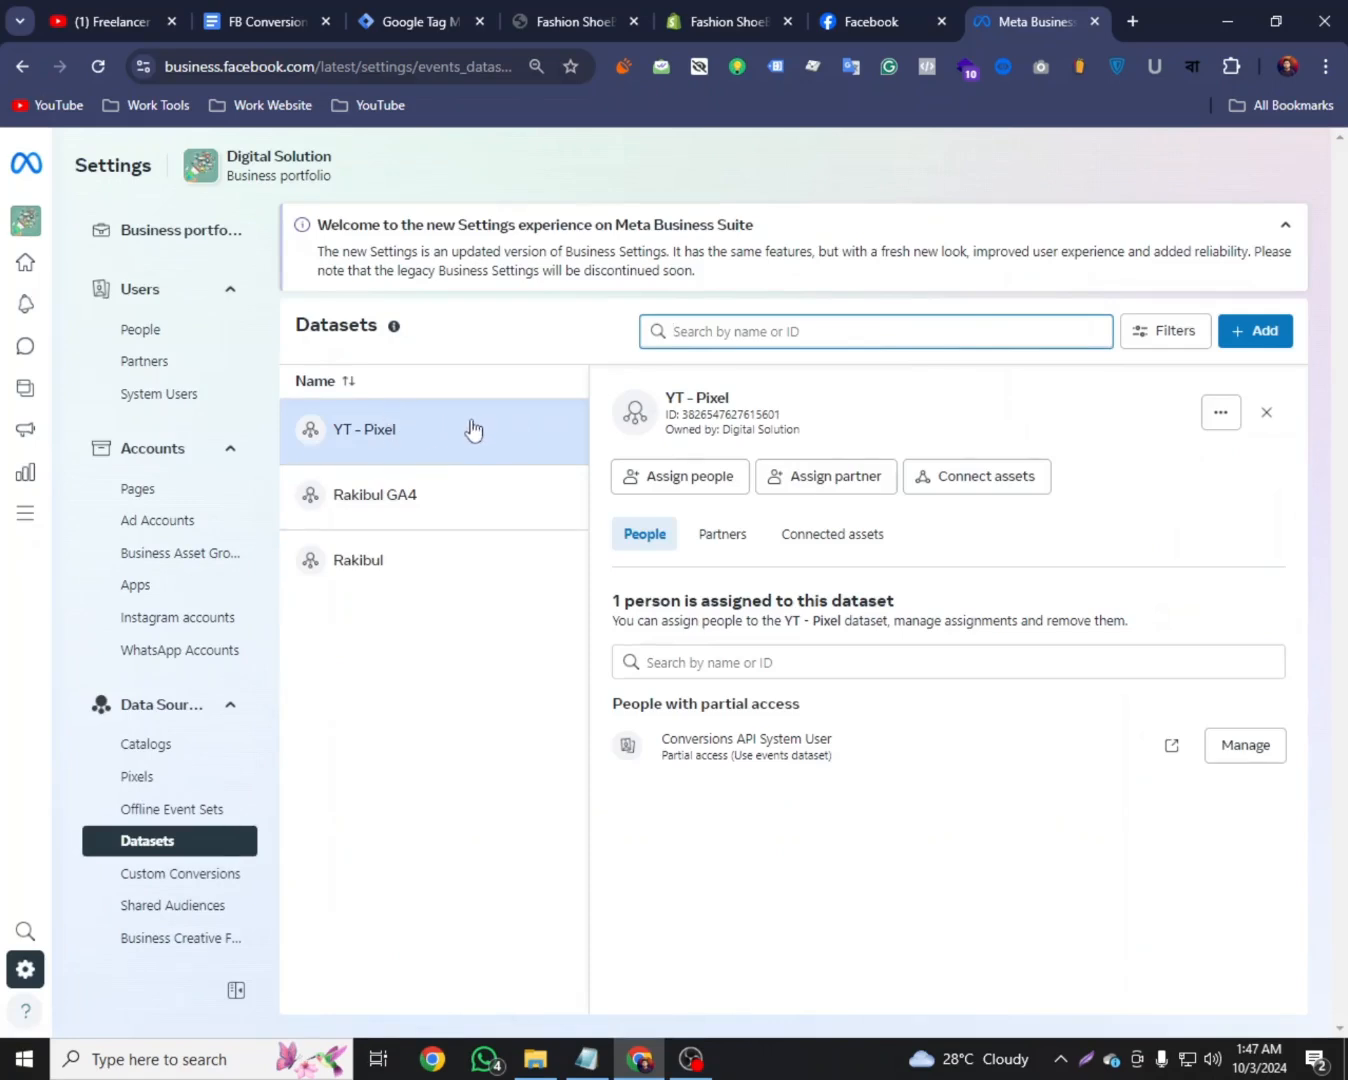
Open the YT - Pixel dataset's settings in Events Manager and copy its dataset ID
click(1235, 405)
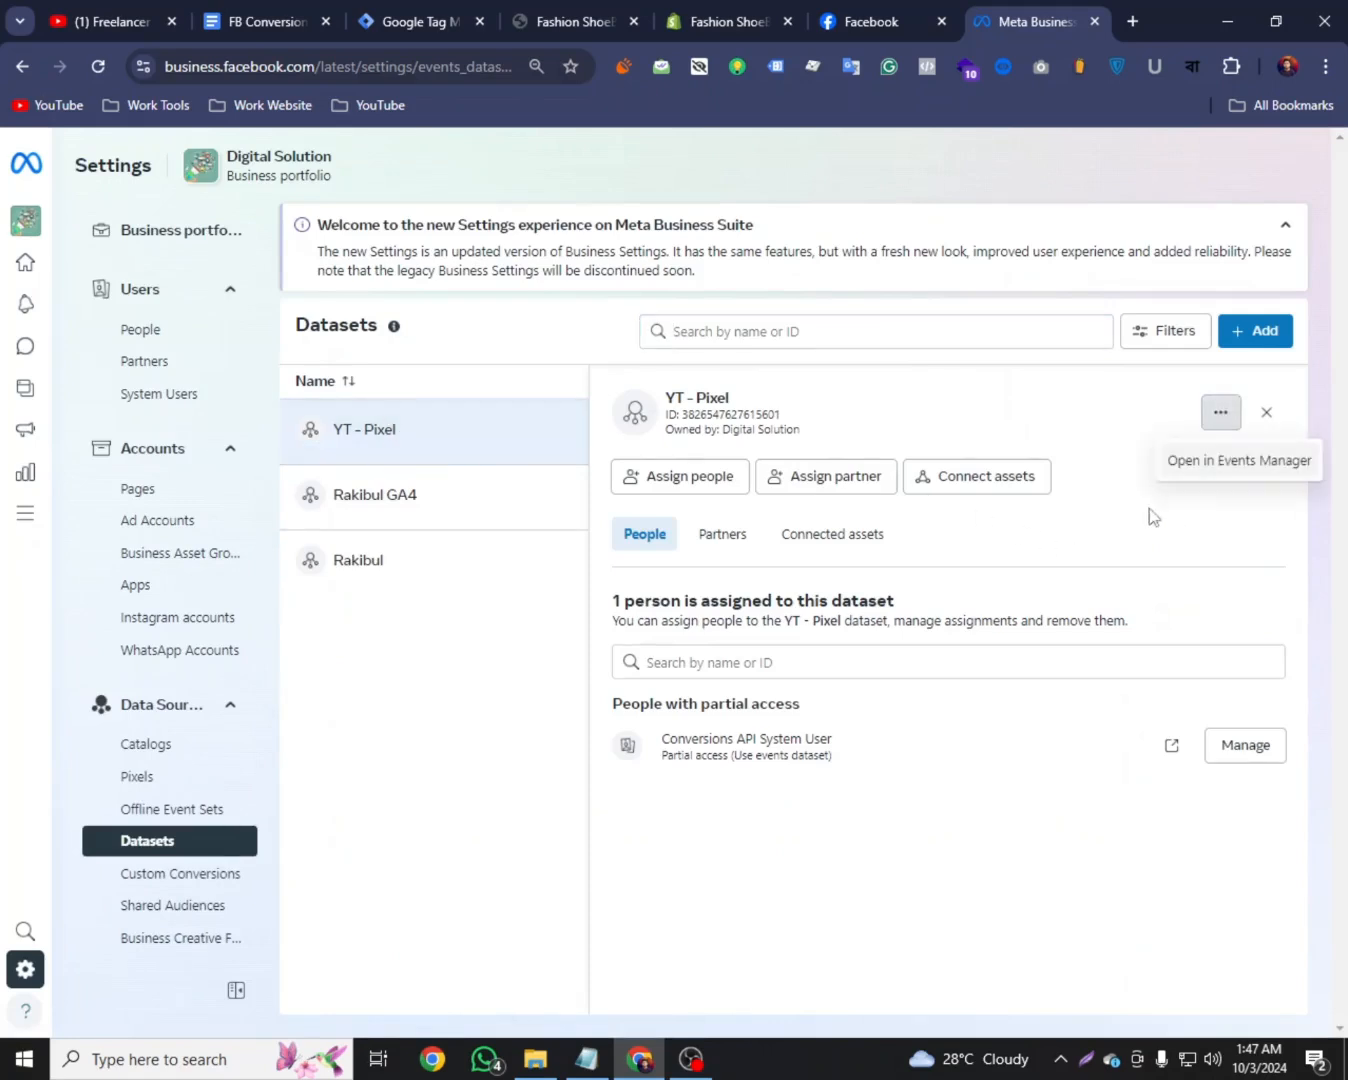
click(1225, 460)
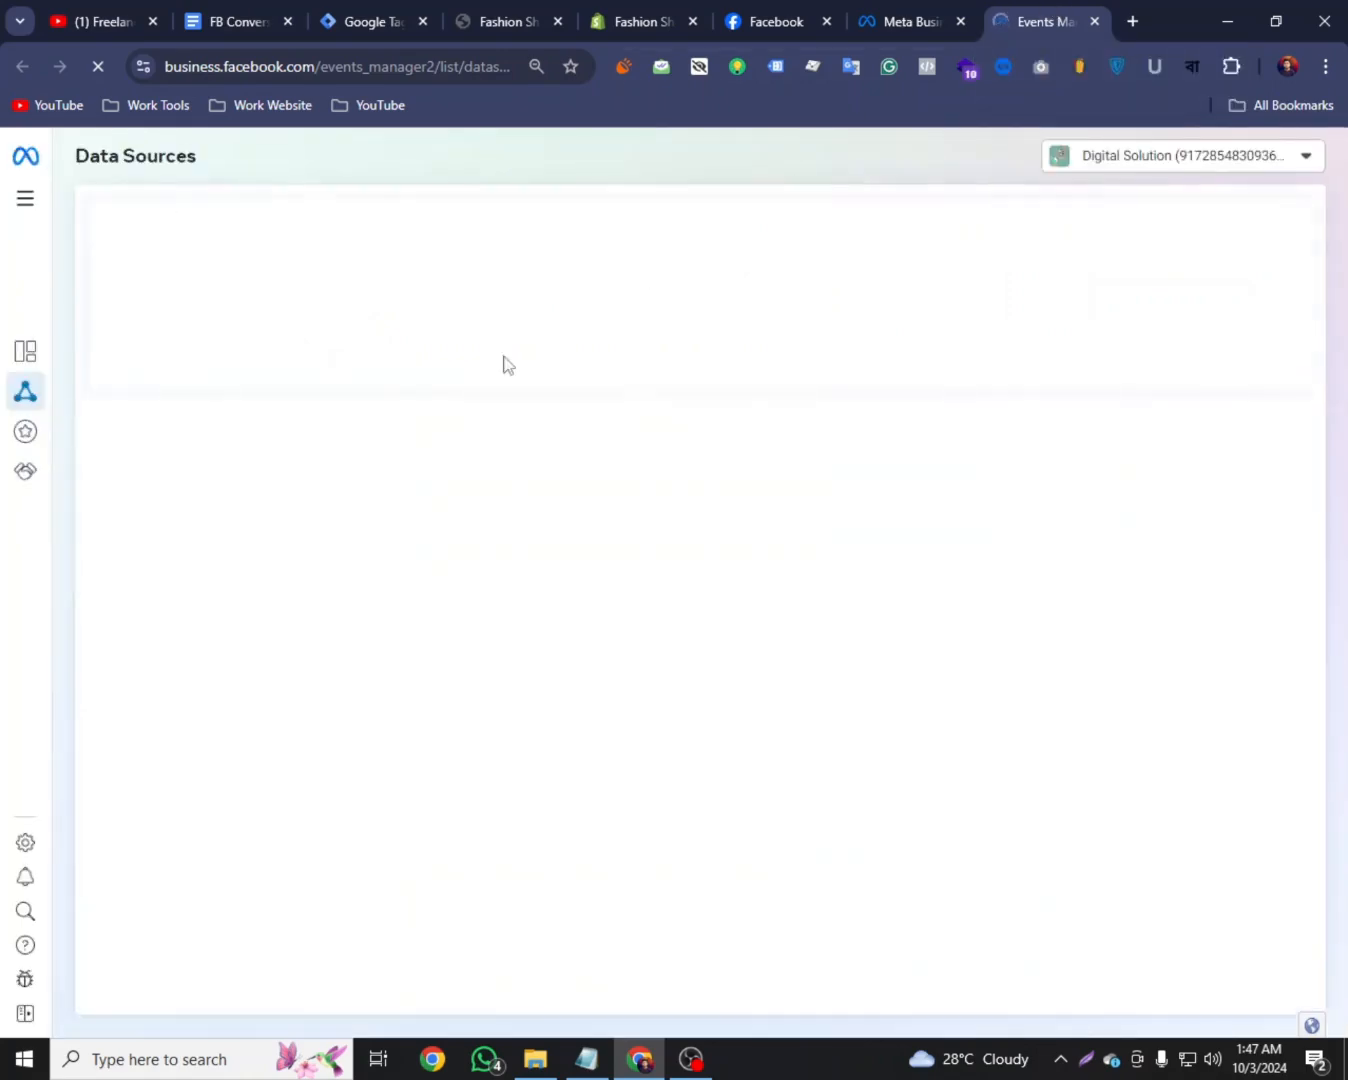
click(496, 289)
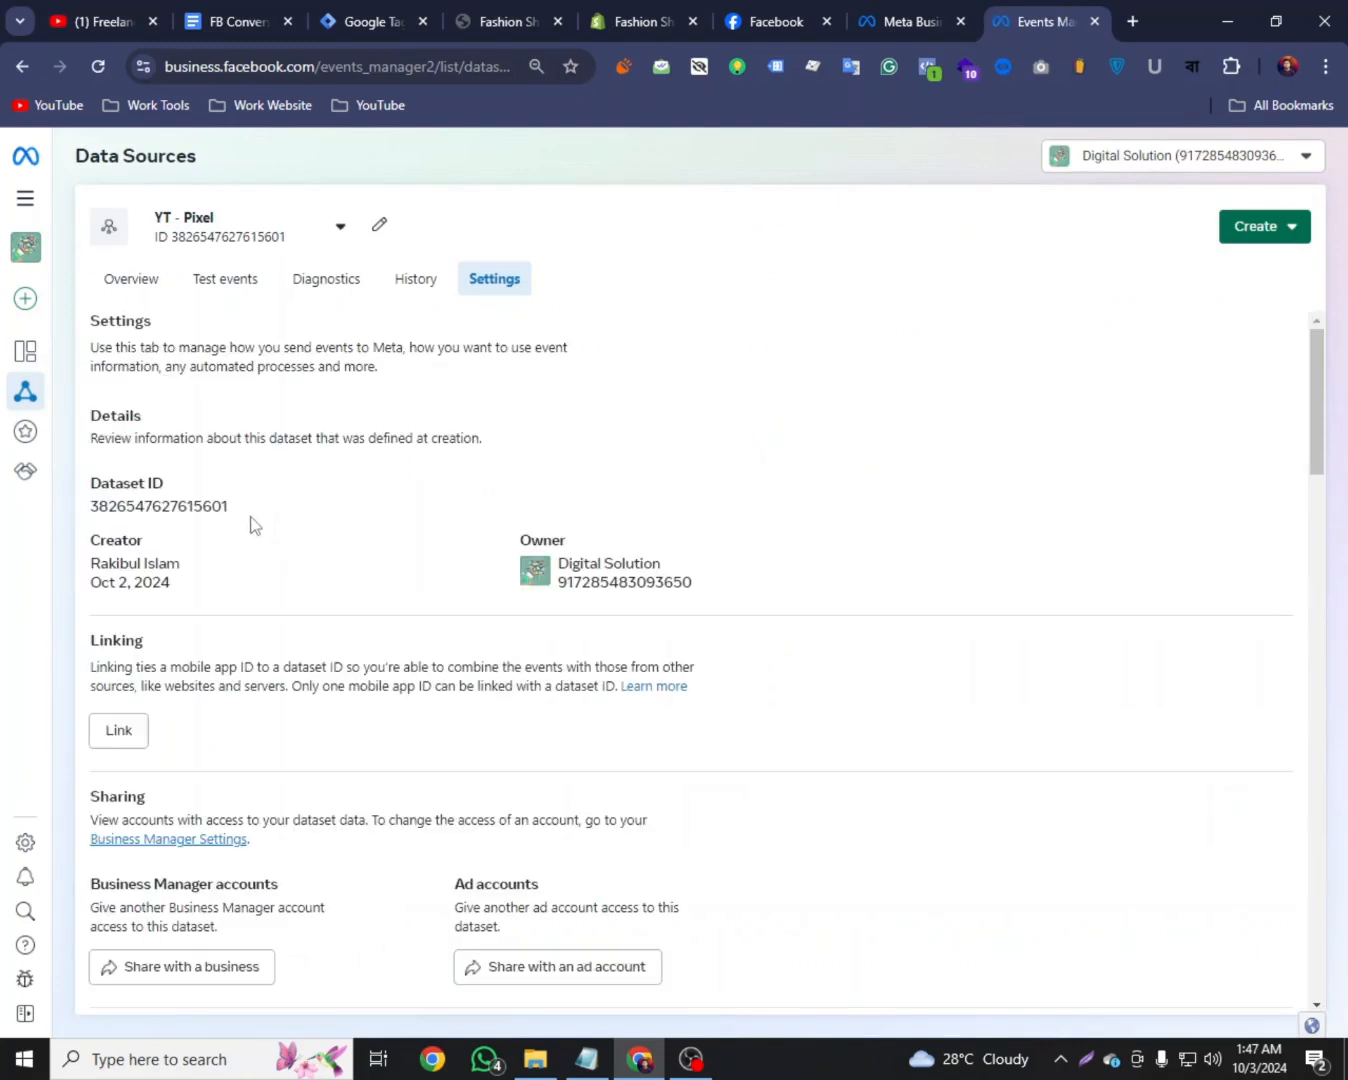
drag(236, 519, 81, 512)
right_click(112, 505)
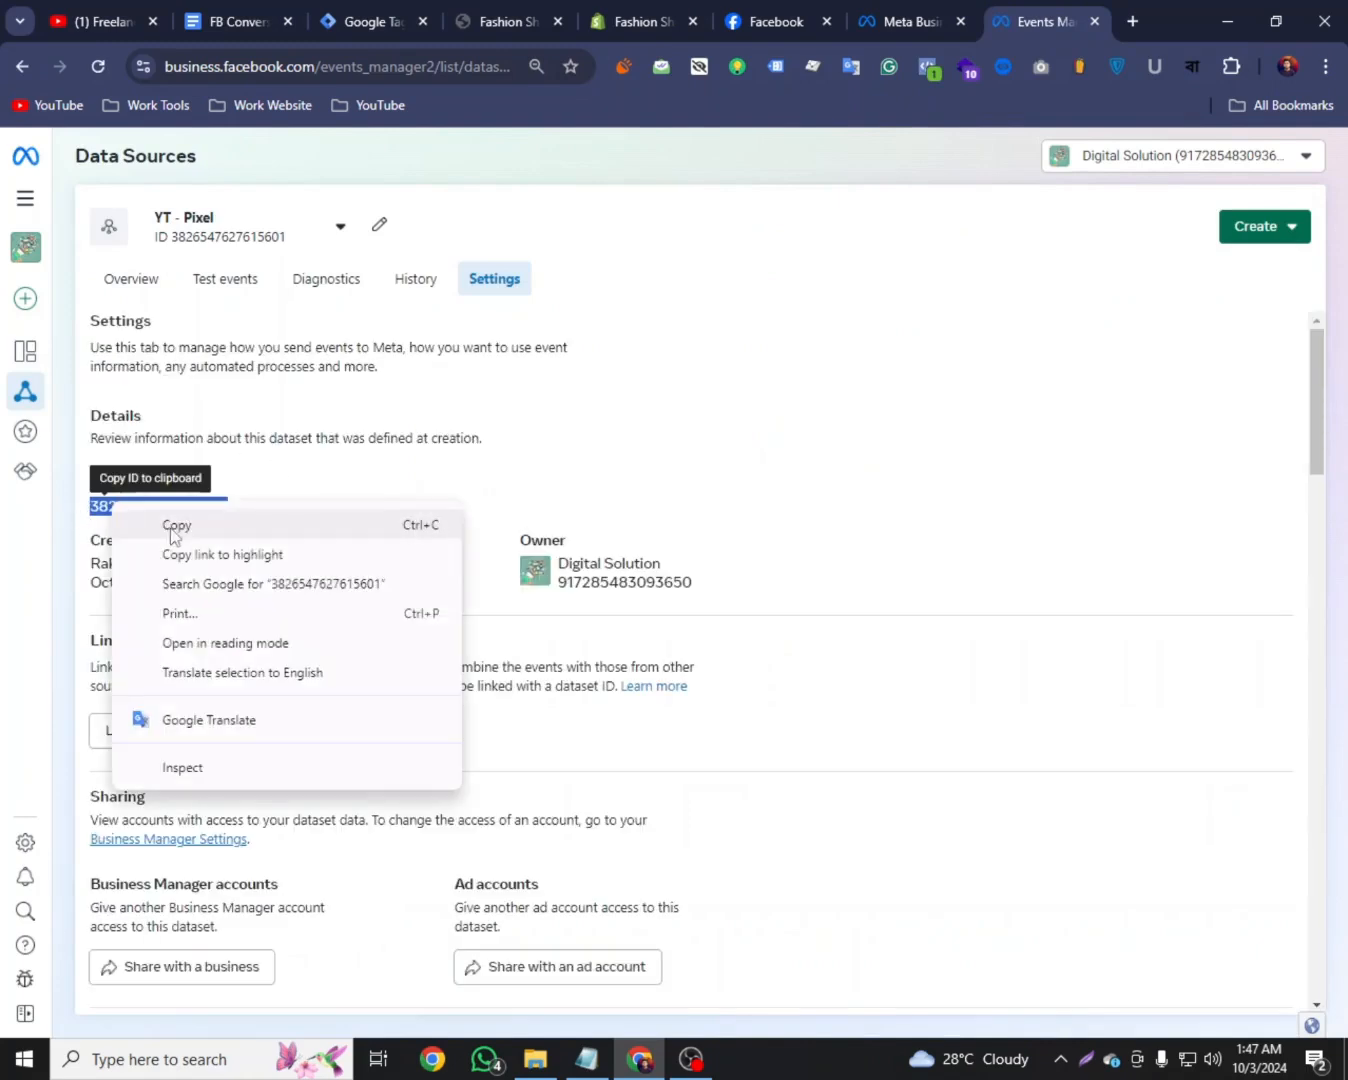
click(173, 535)
Switch to Google Tag Manager and set up a new Constant variable with the copied dataset ID as its value
click(390, 21)
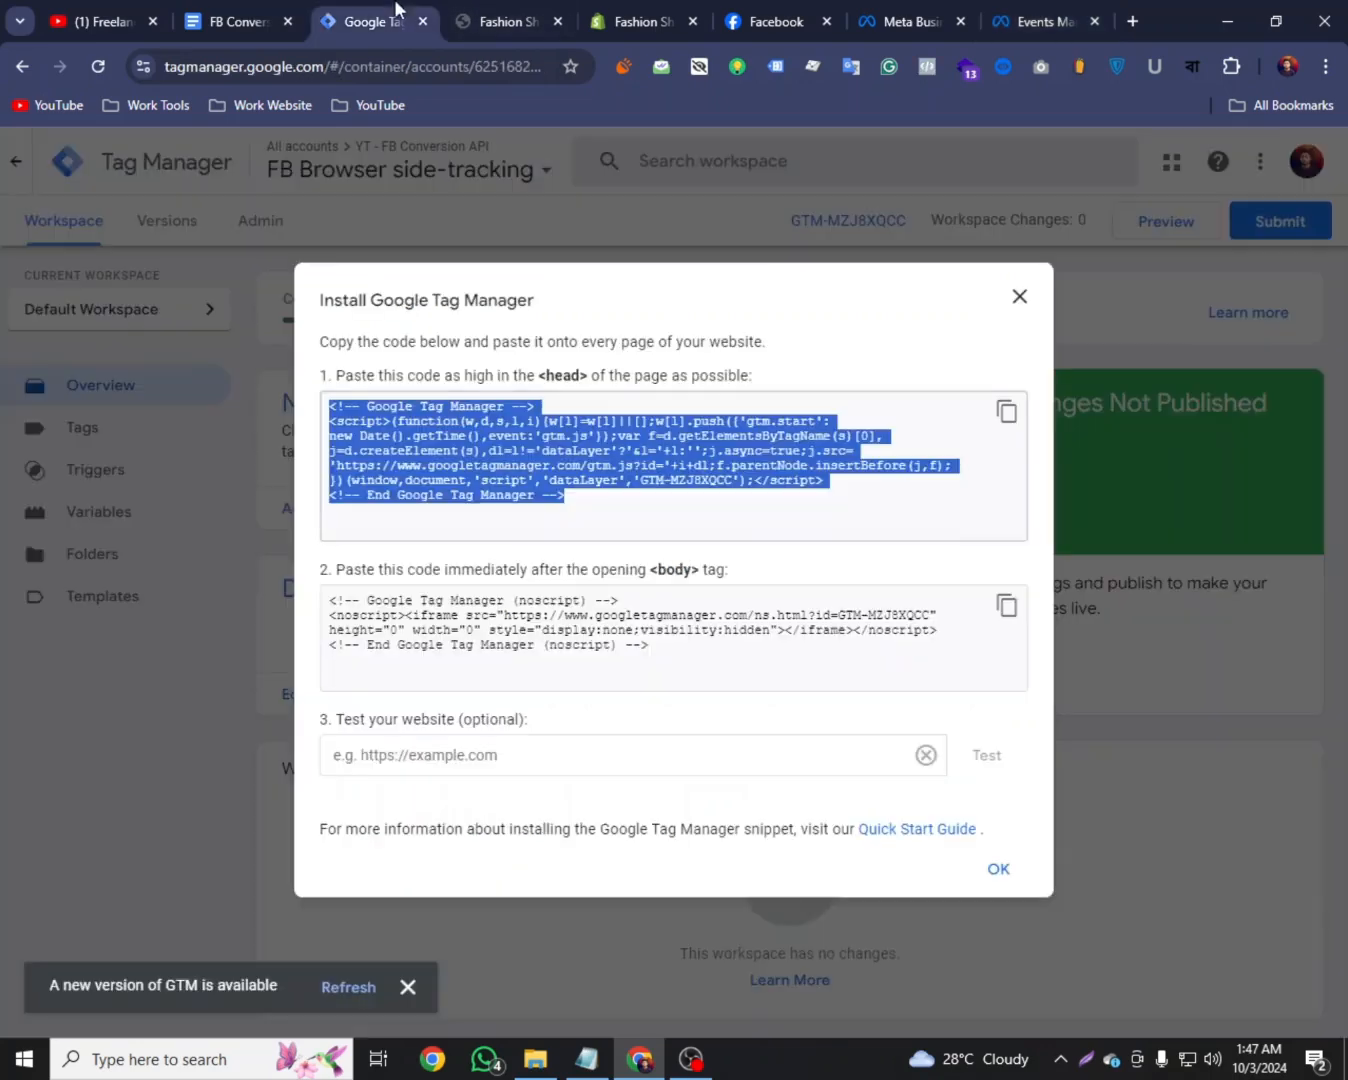
click(1021, 298)
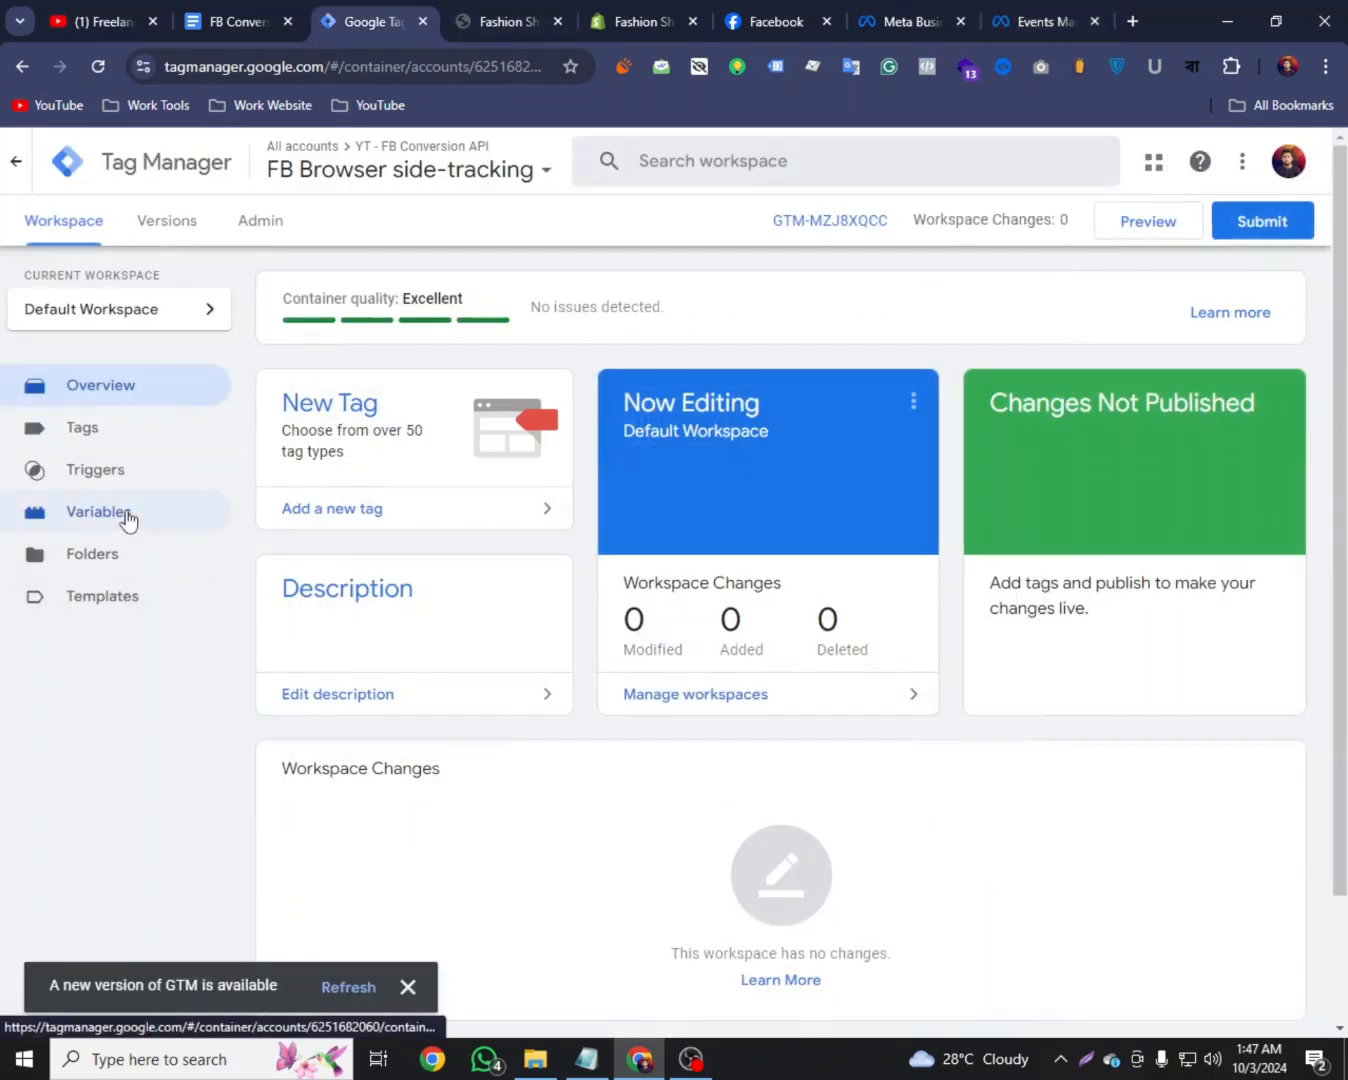
click(127, 520)
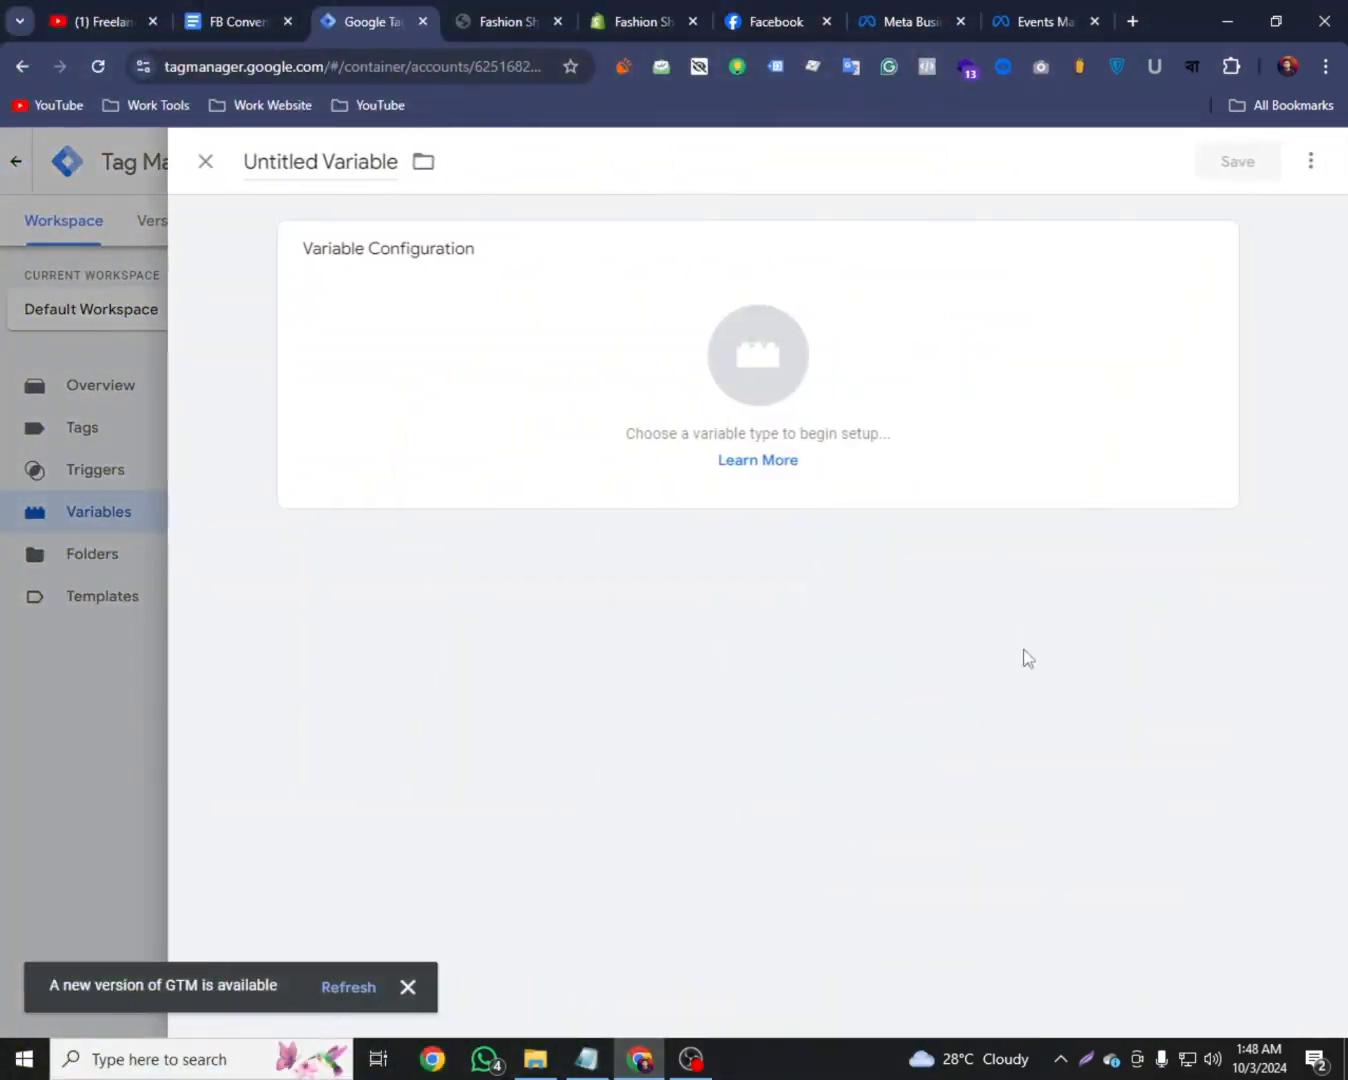
click(1219, 251)
scroll(891, 806, down, 3)
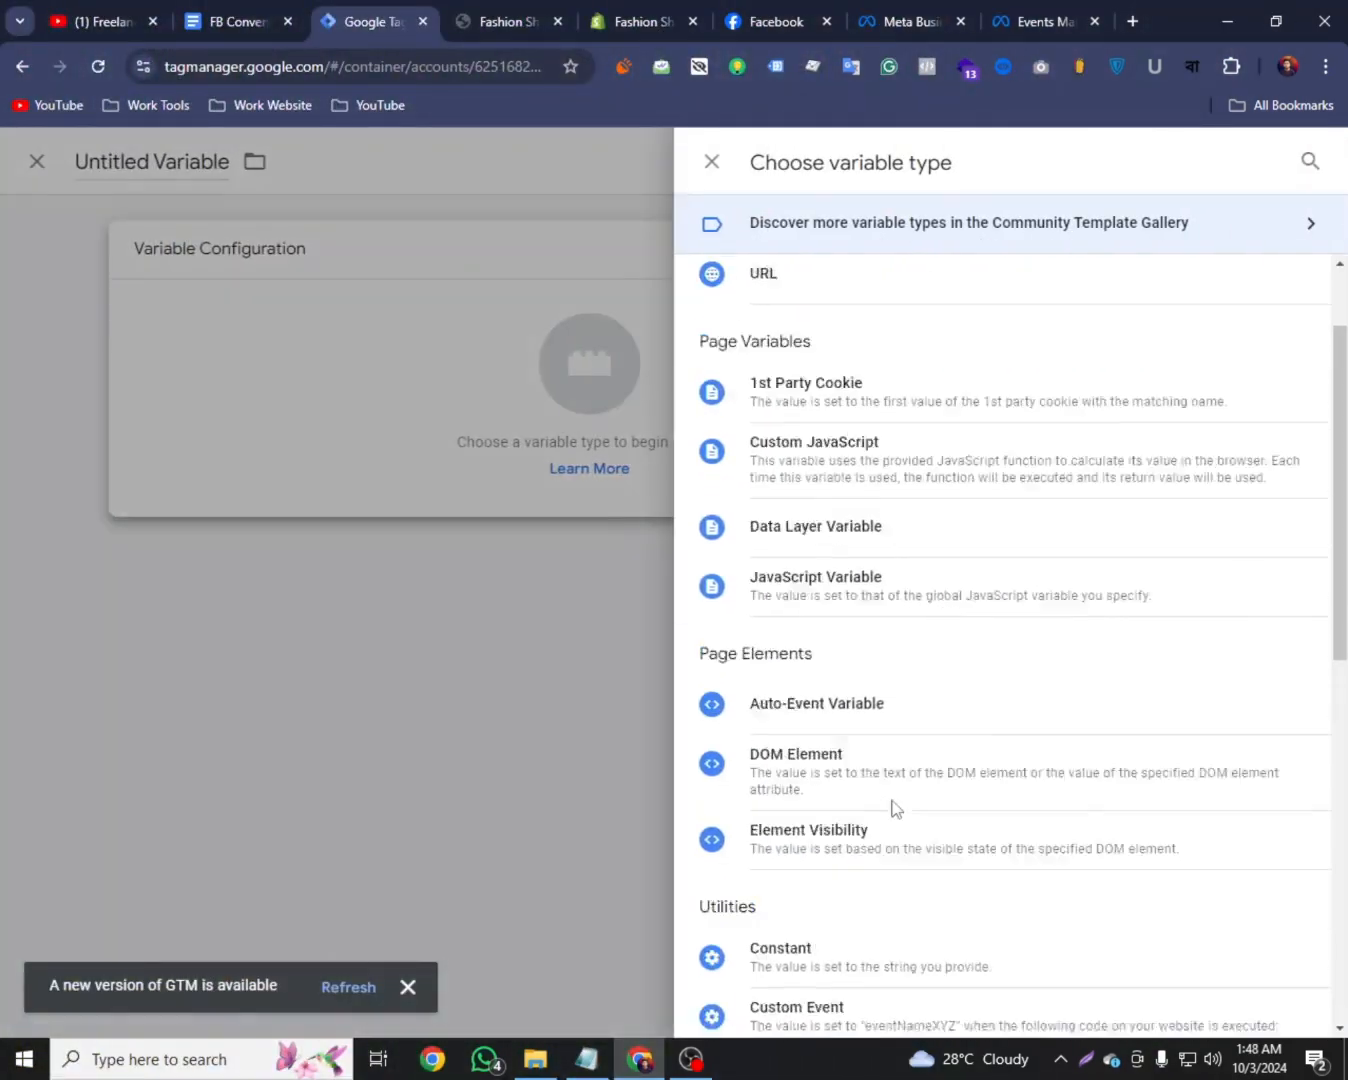
click(800, 778)
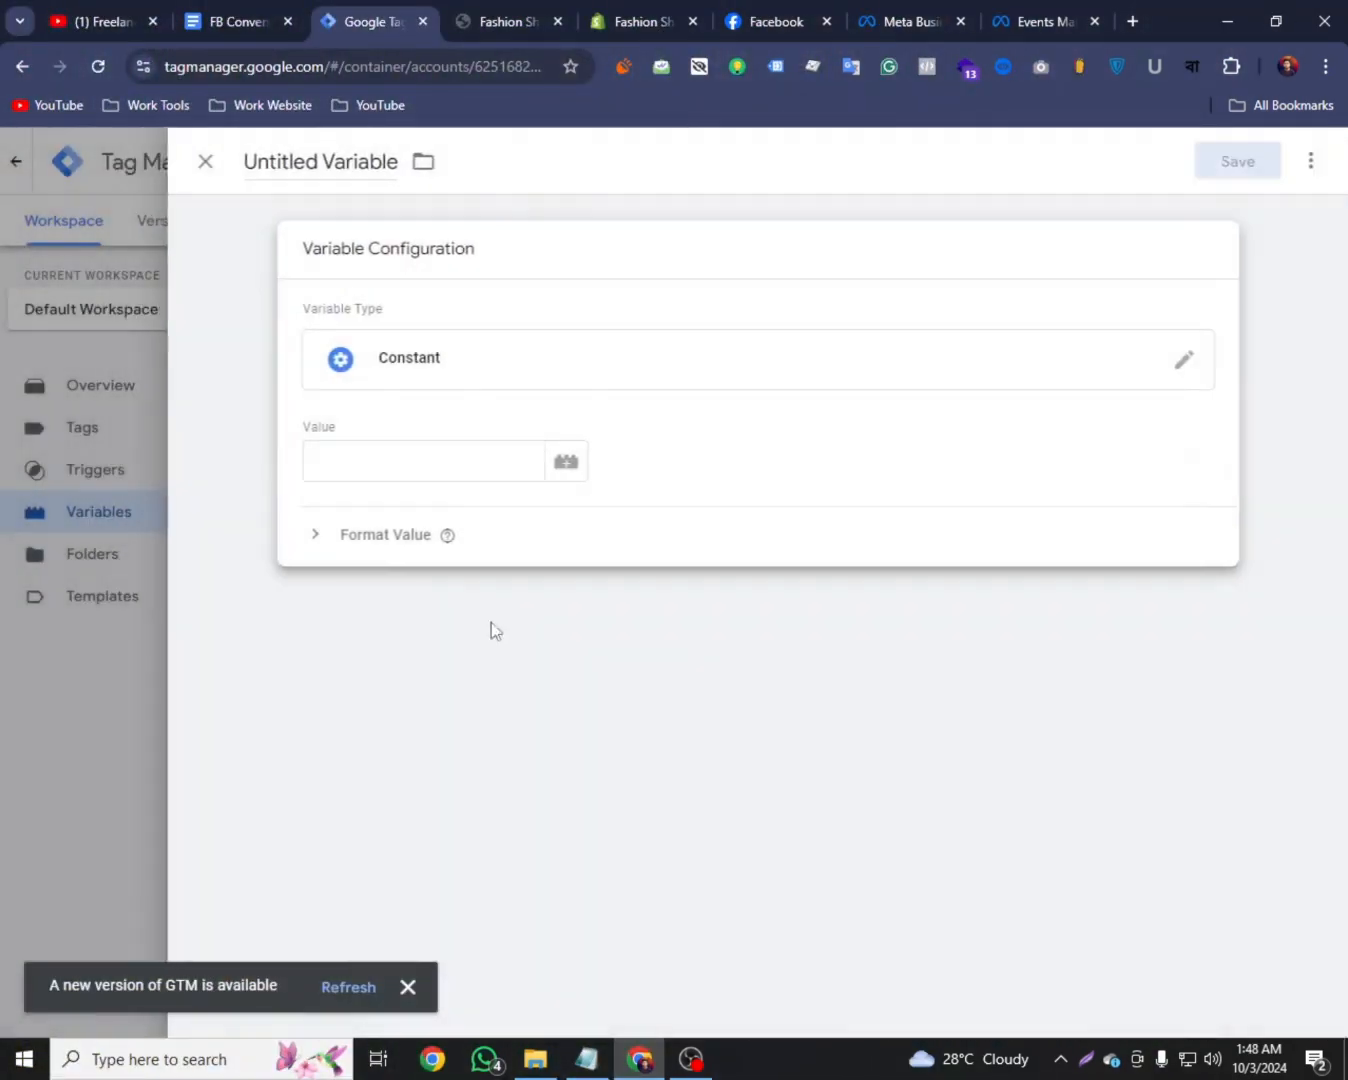
right_click(388, 466)
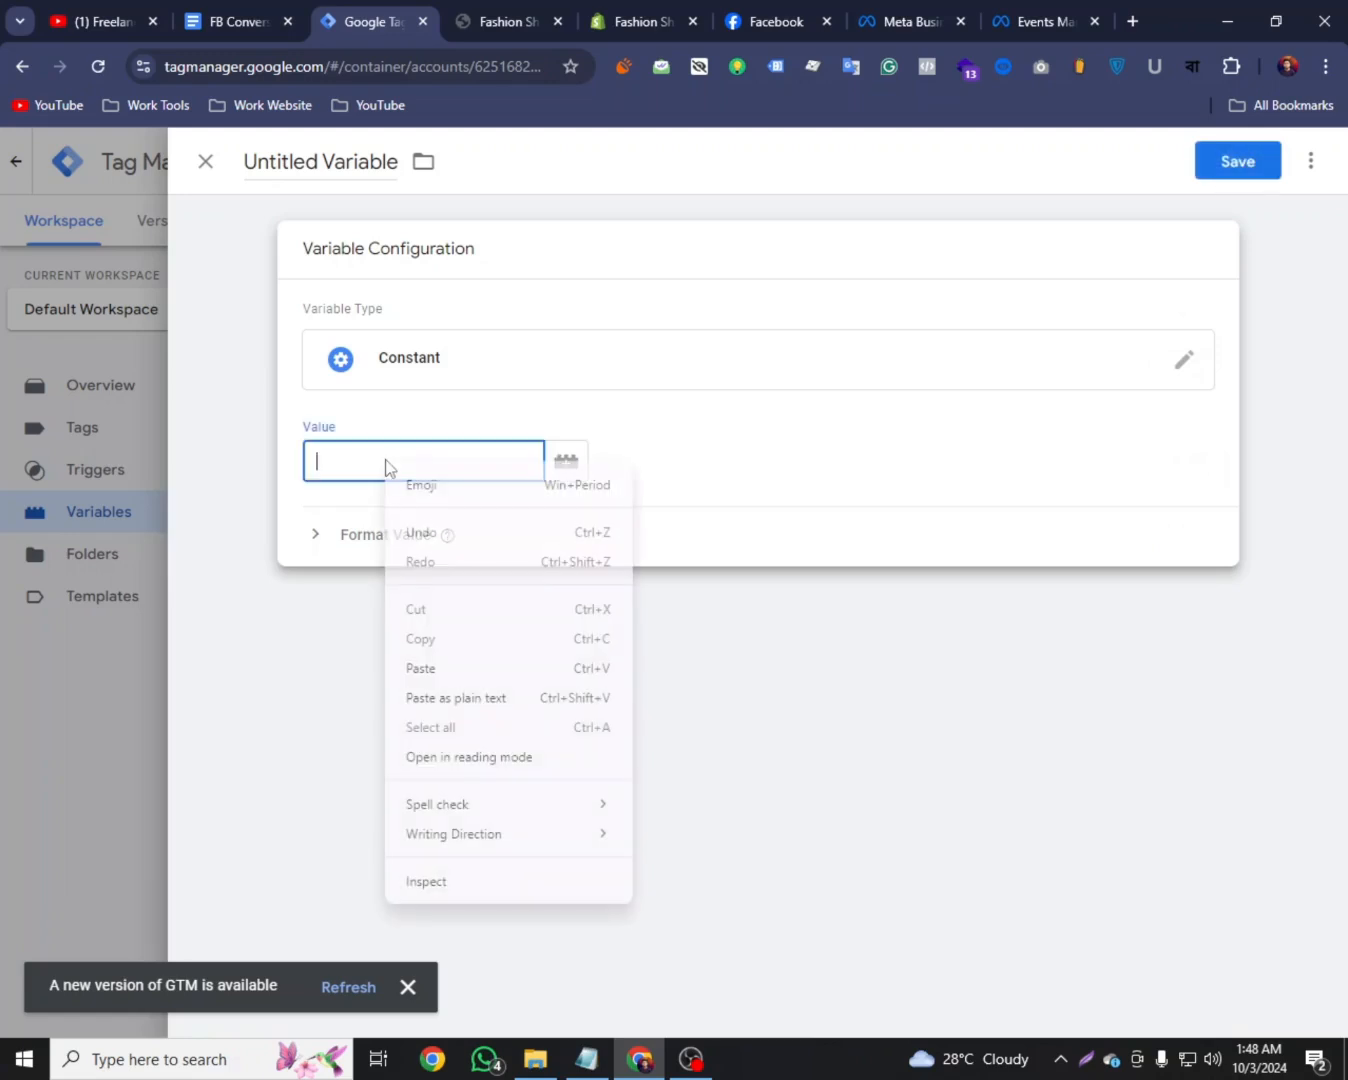
click(418, 668)
Name the new variable Pixel ID and save it
click(327, 162)
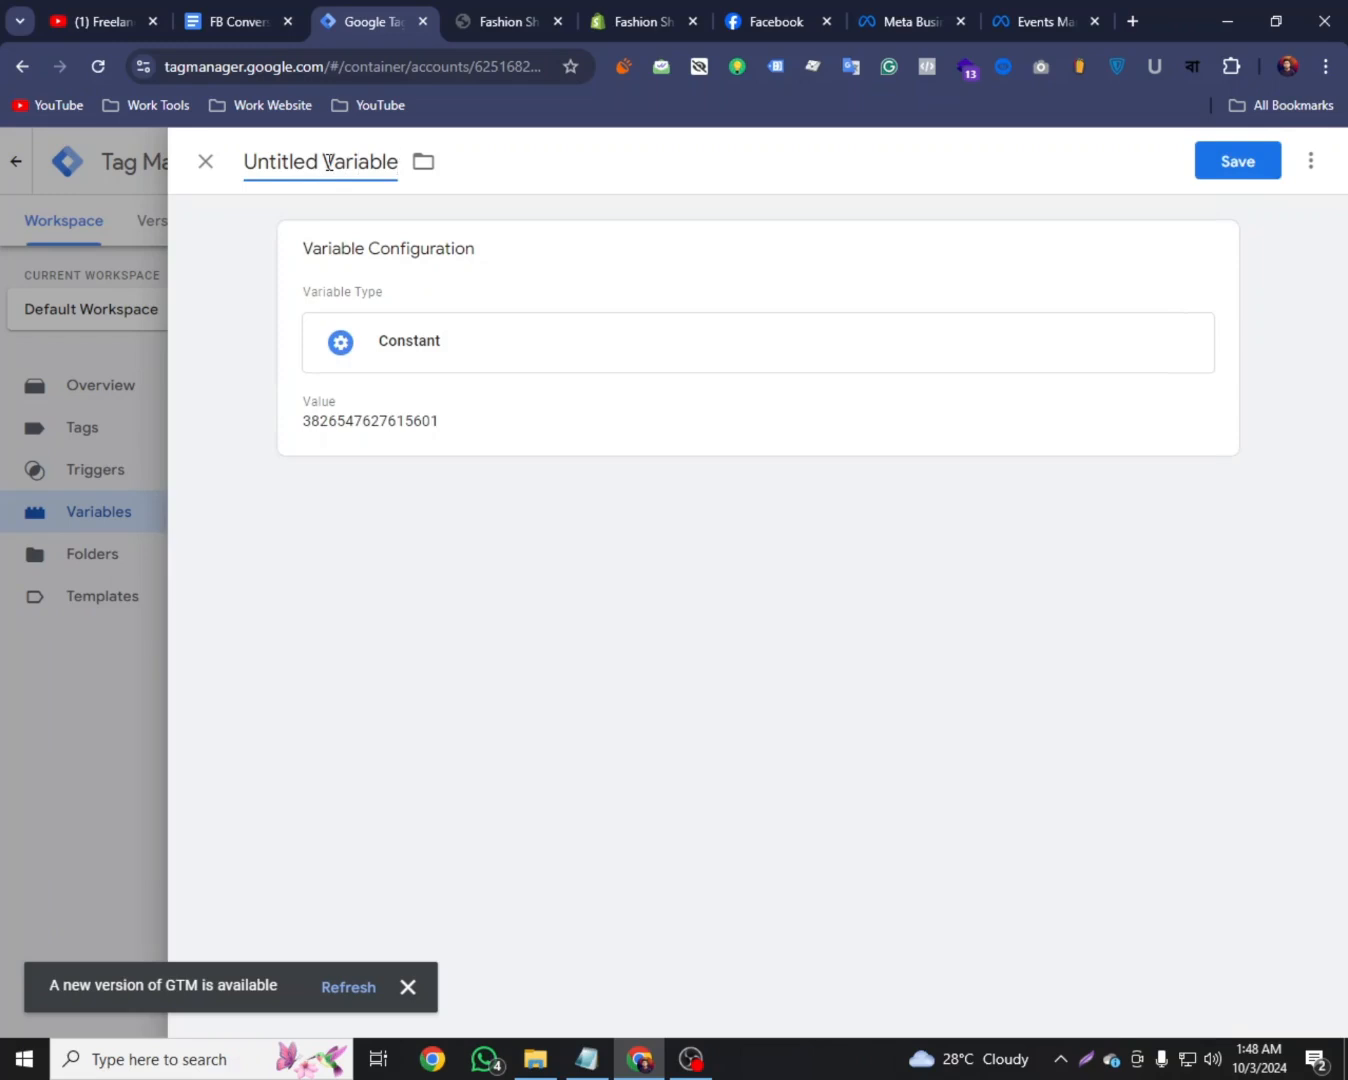
key(BackSpace)
key(BackSpace)
key(BackSpace)
key(BackSpace)
key(BackSpace)
key(BackSpace)
key(BackSpace)
key(BackSpace)
key(BackSpace)
key(BackSpace)
key(BackSpace)
key(BackSpace)
key(BackSpace)
key(BackSpace)
key(BackSpace)
key(BackSpace)
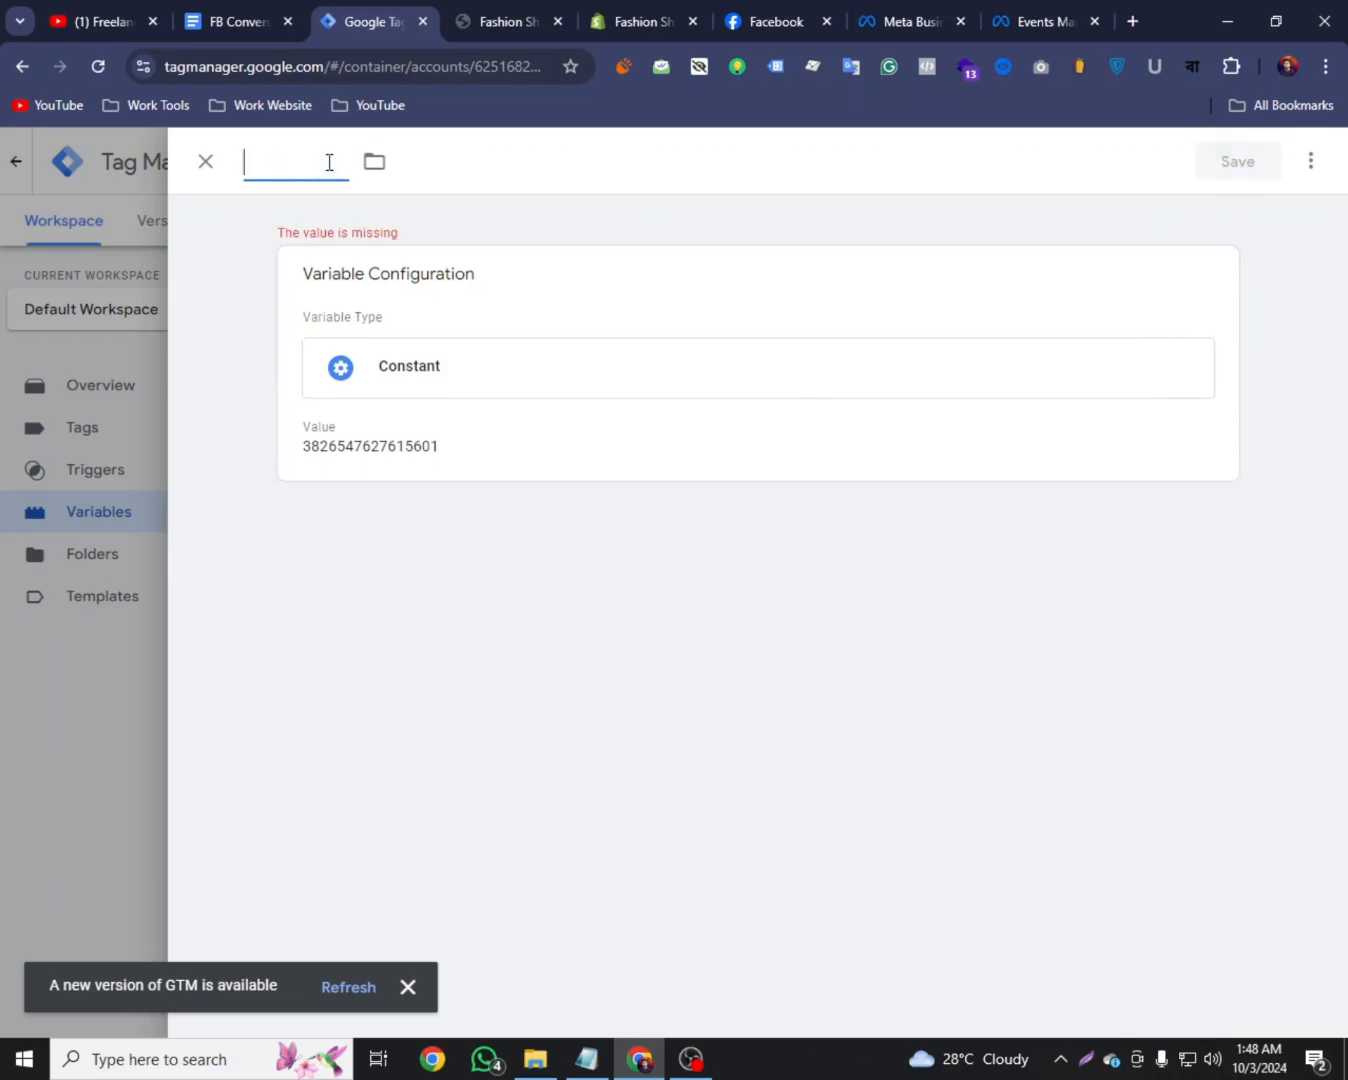
text(Pixel)
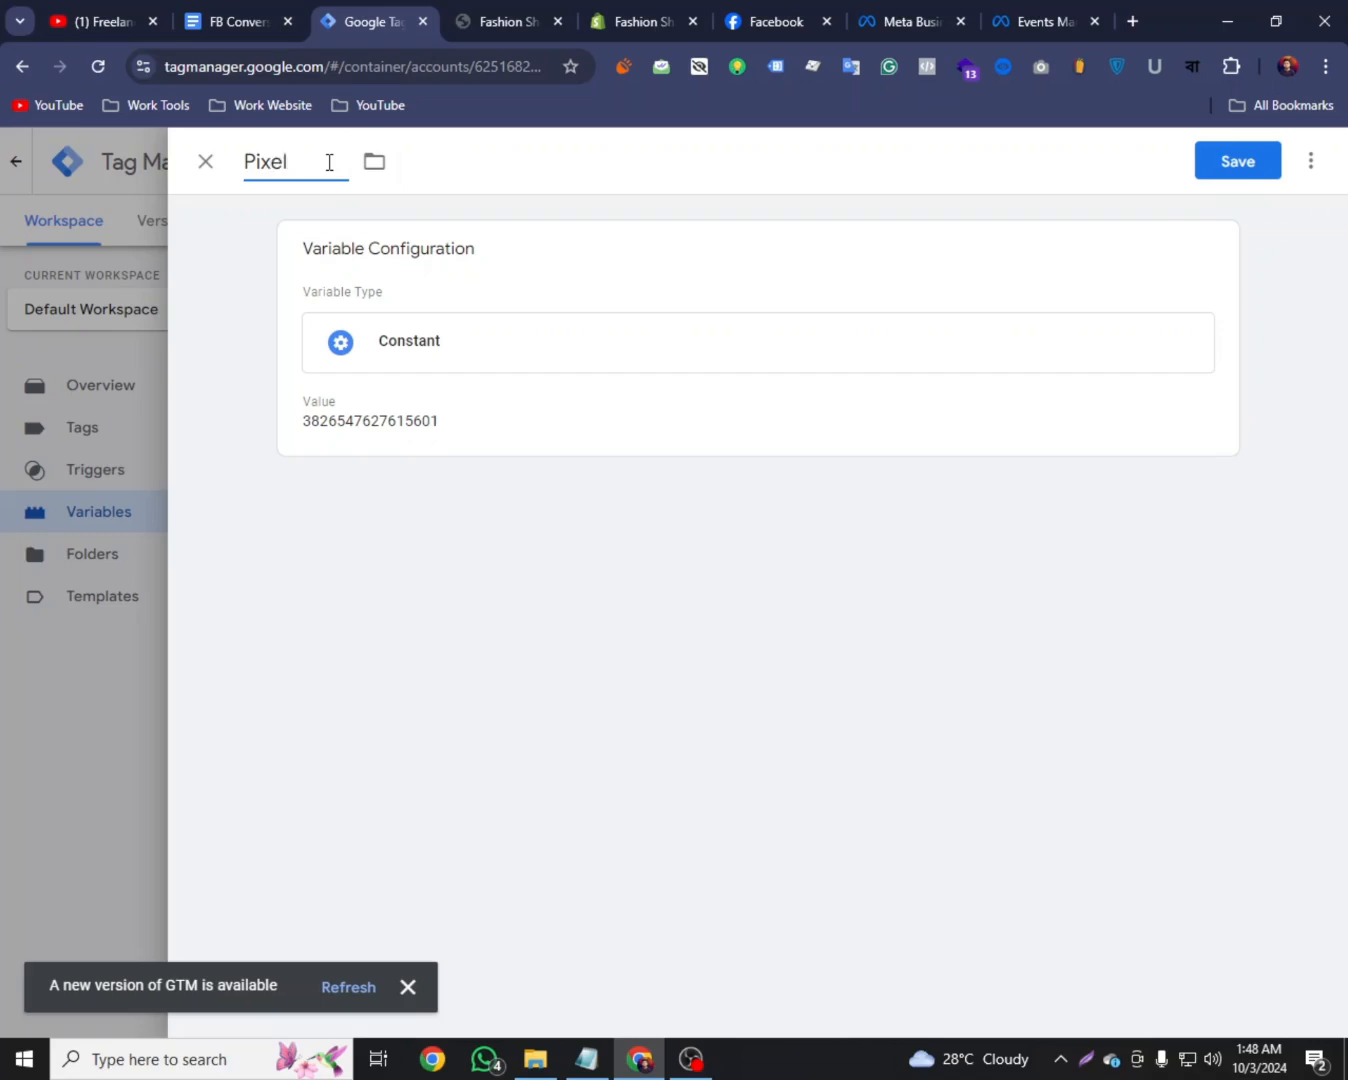
text( ID)
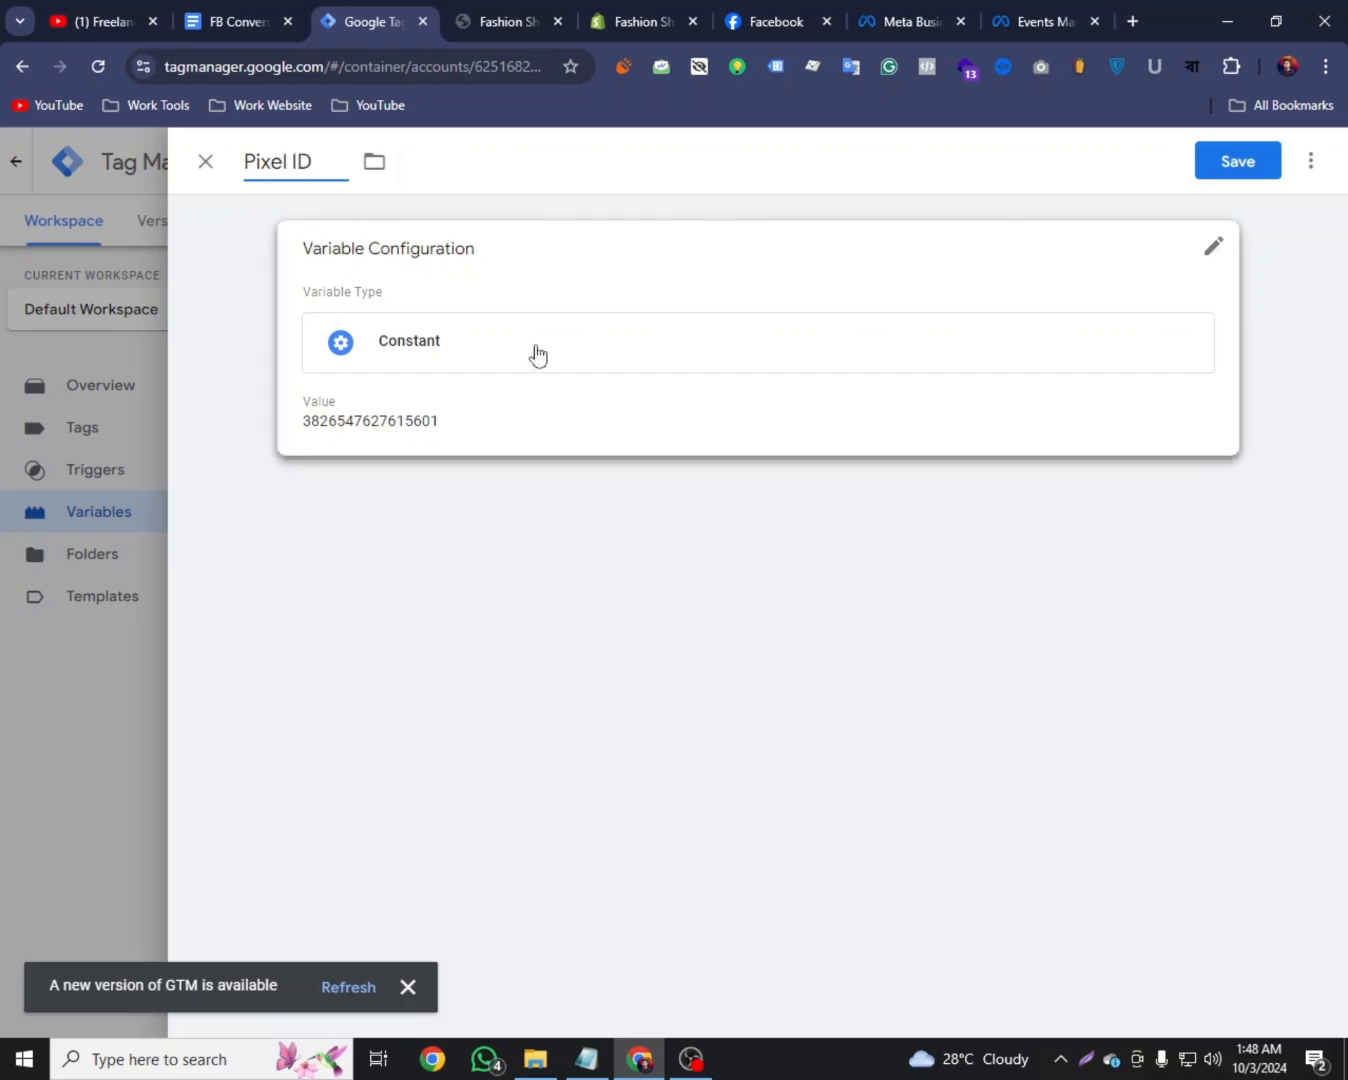
click(1212, 169)
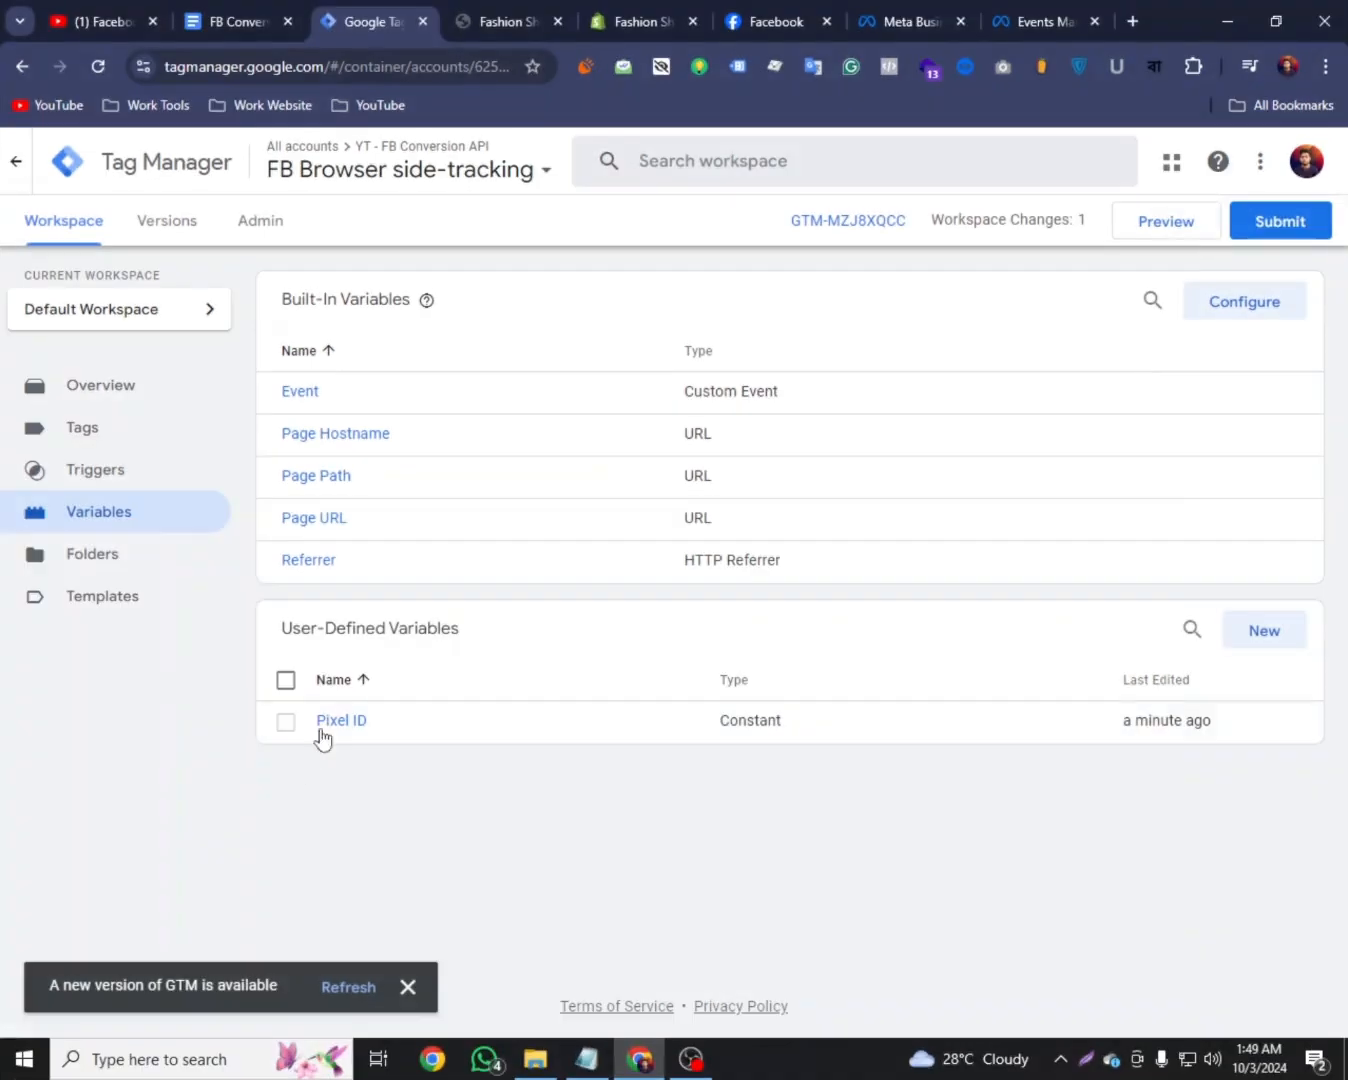
click(121, 445)
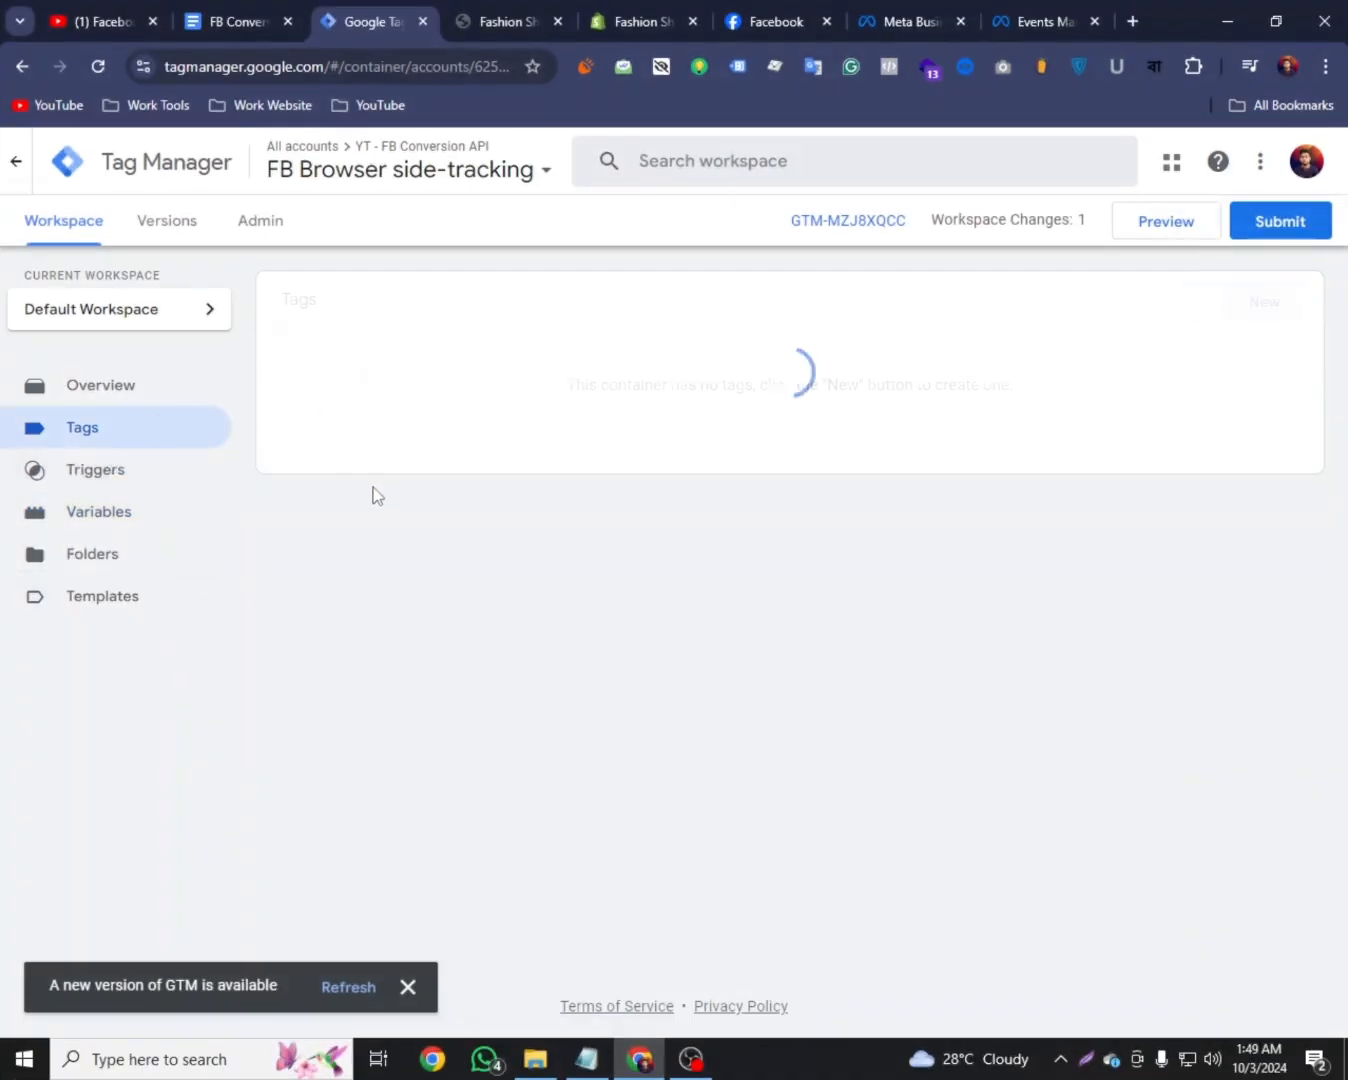
click(1265, 305)
click(1213, 252)
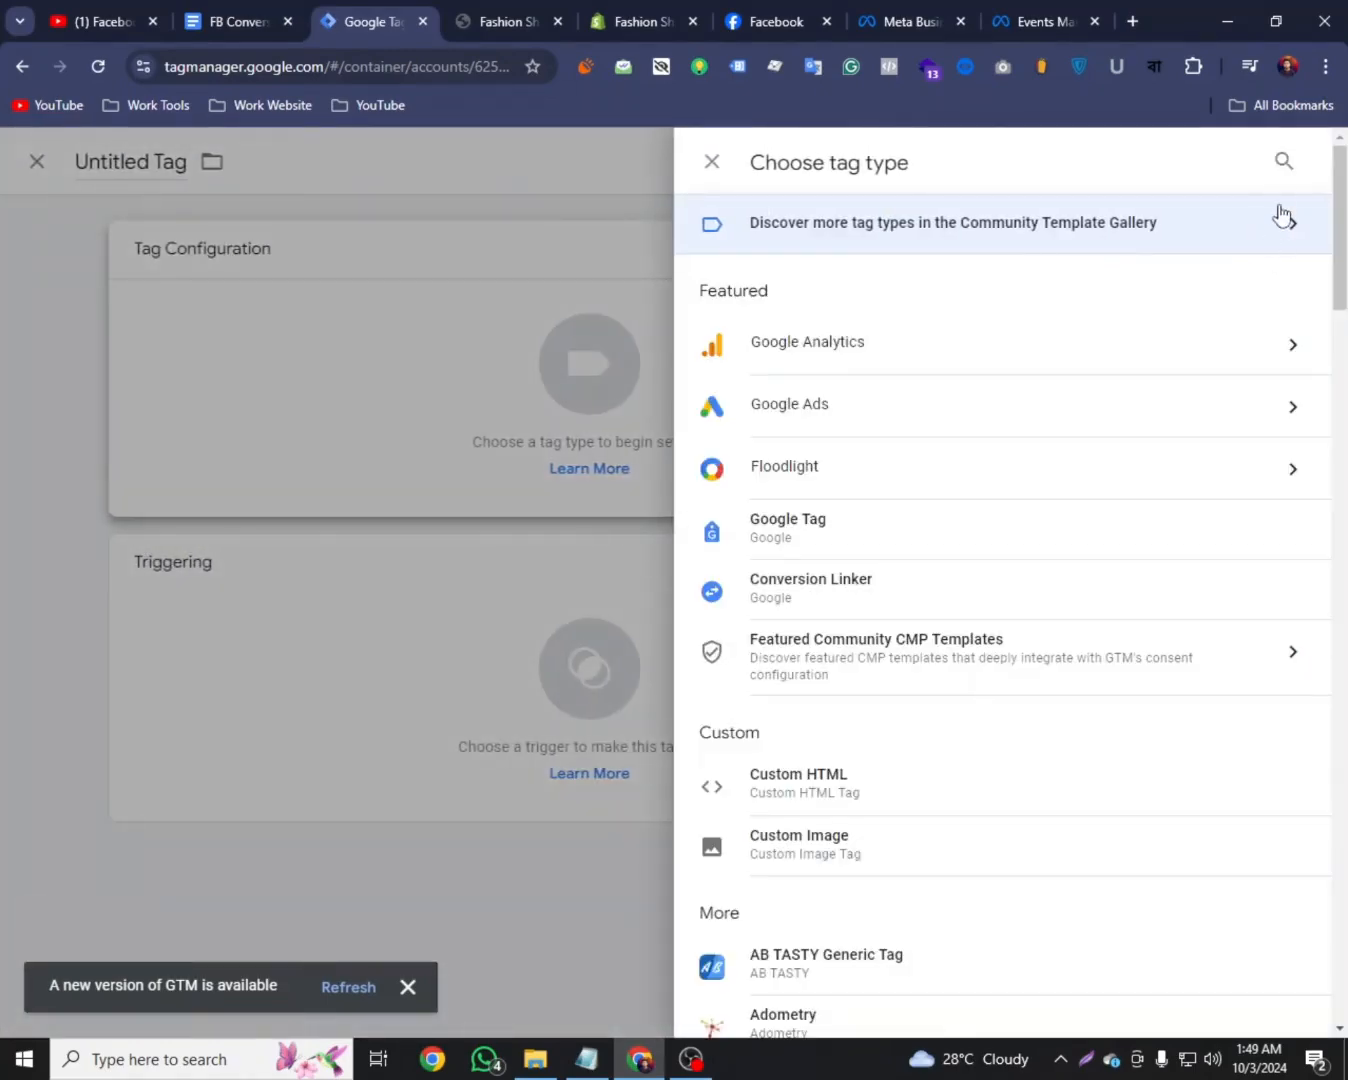
click(1284, 162)
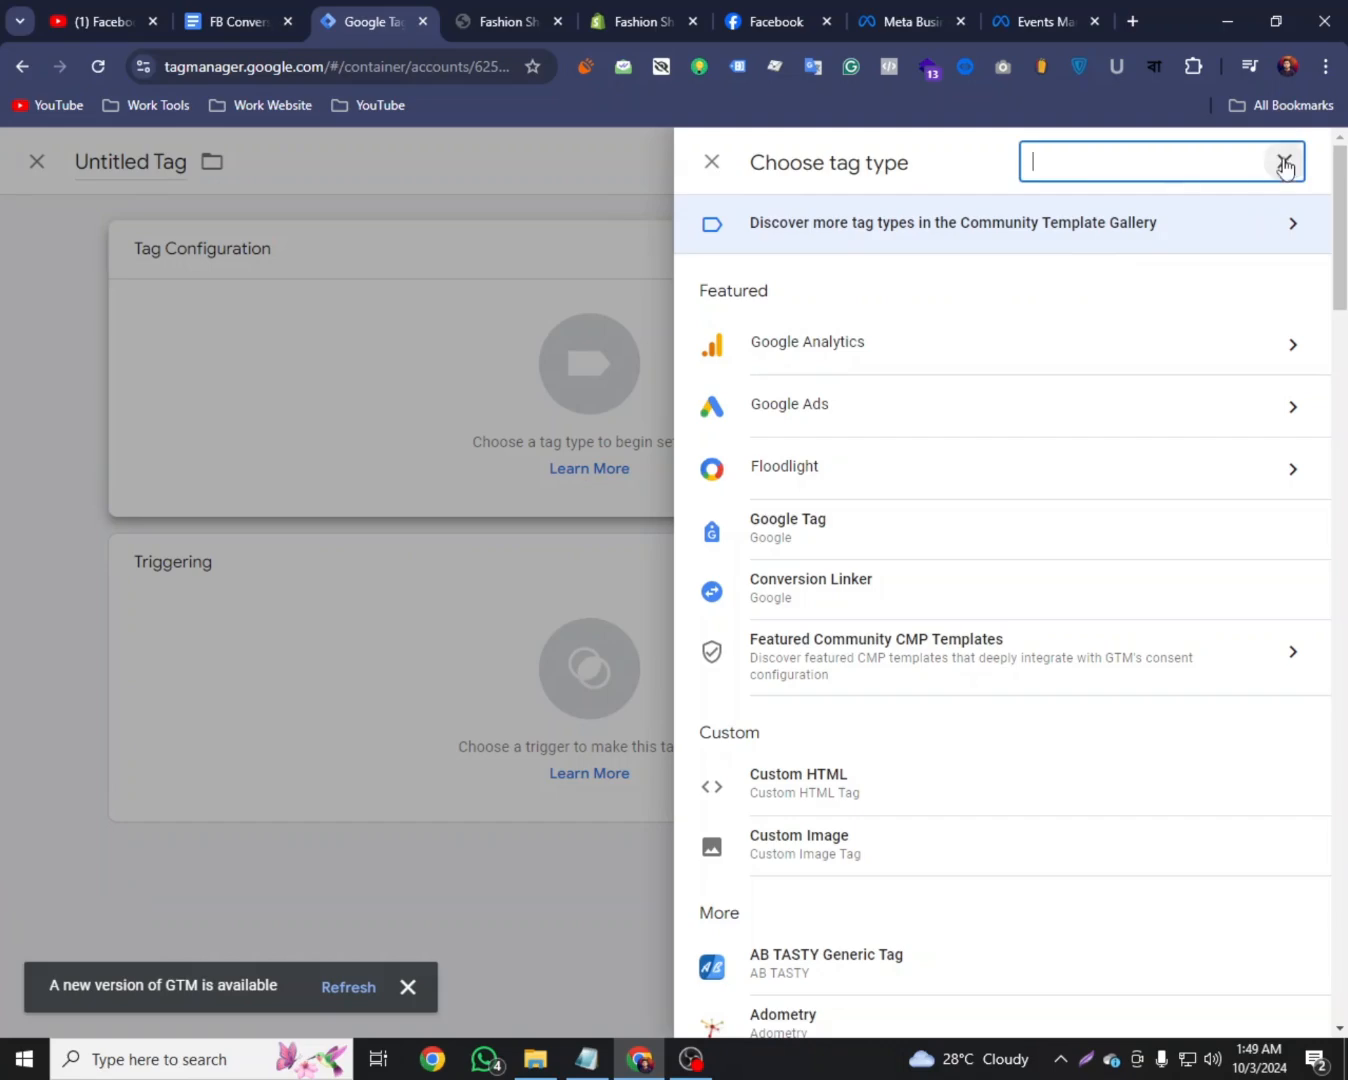
text(face)
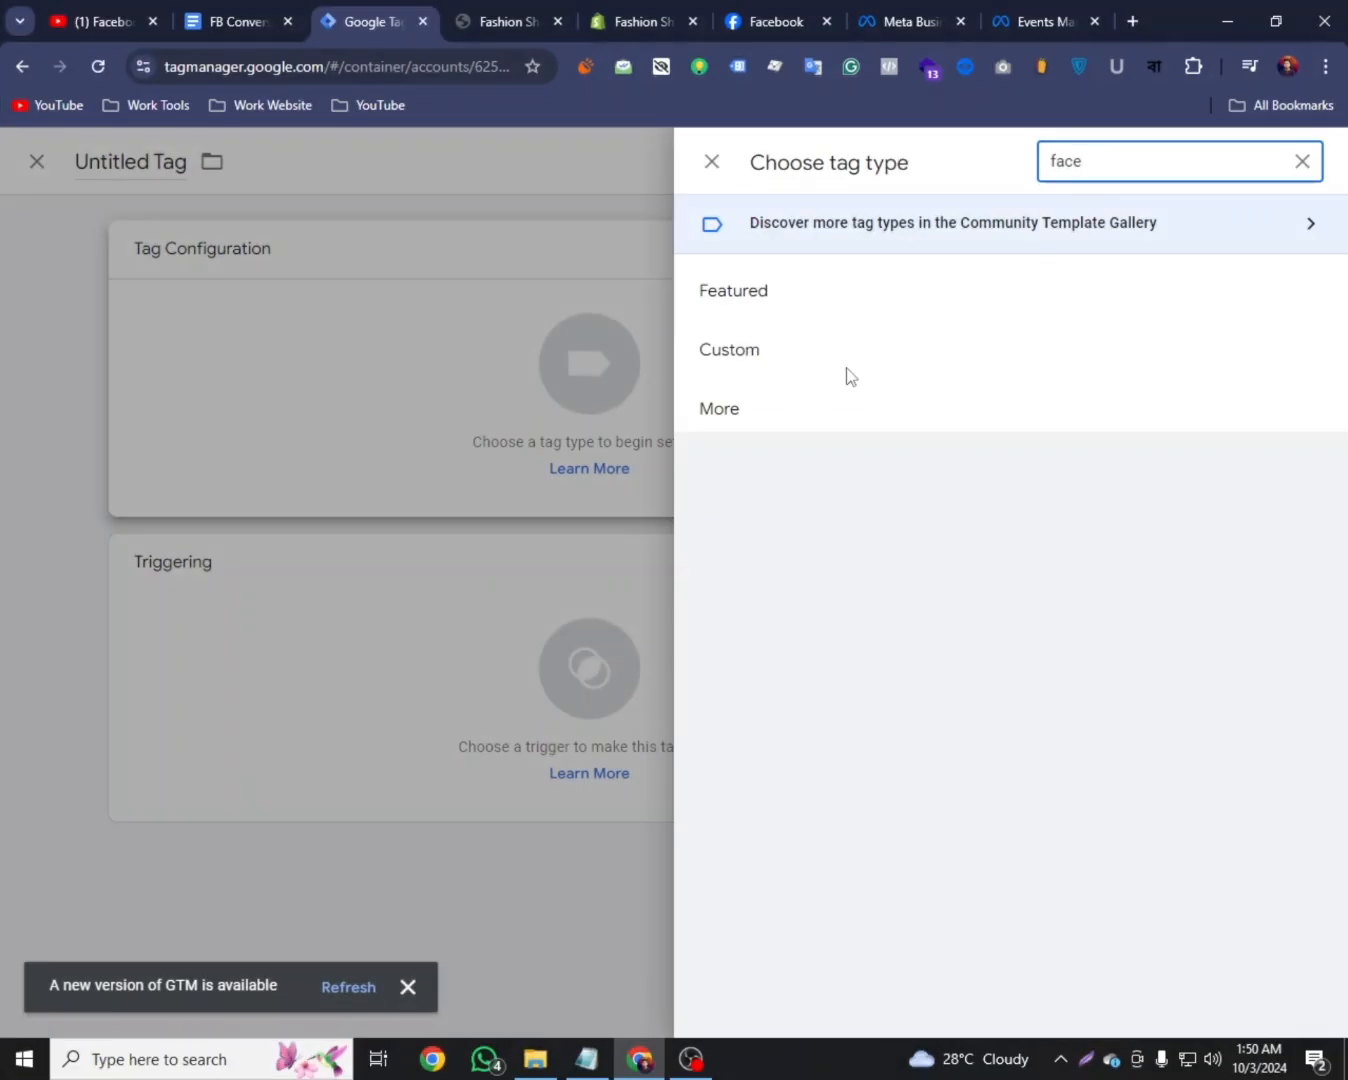
click(447, 400)
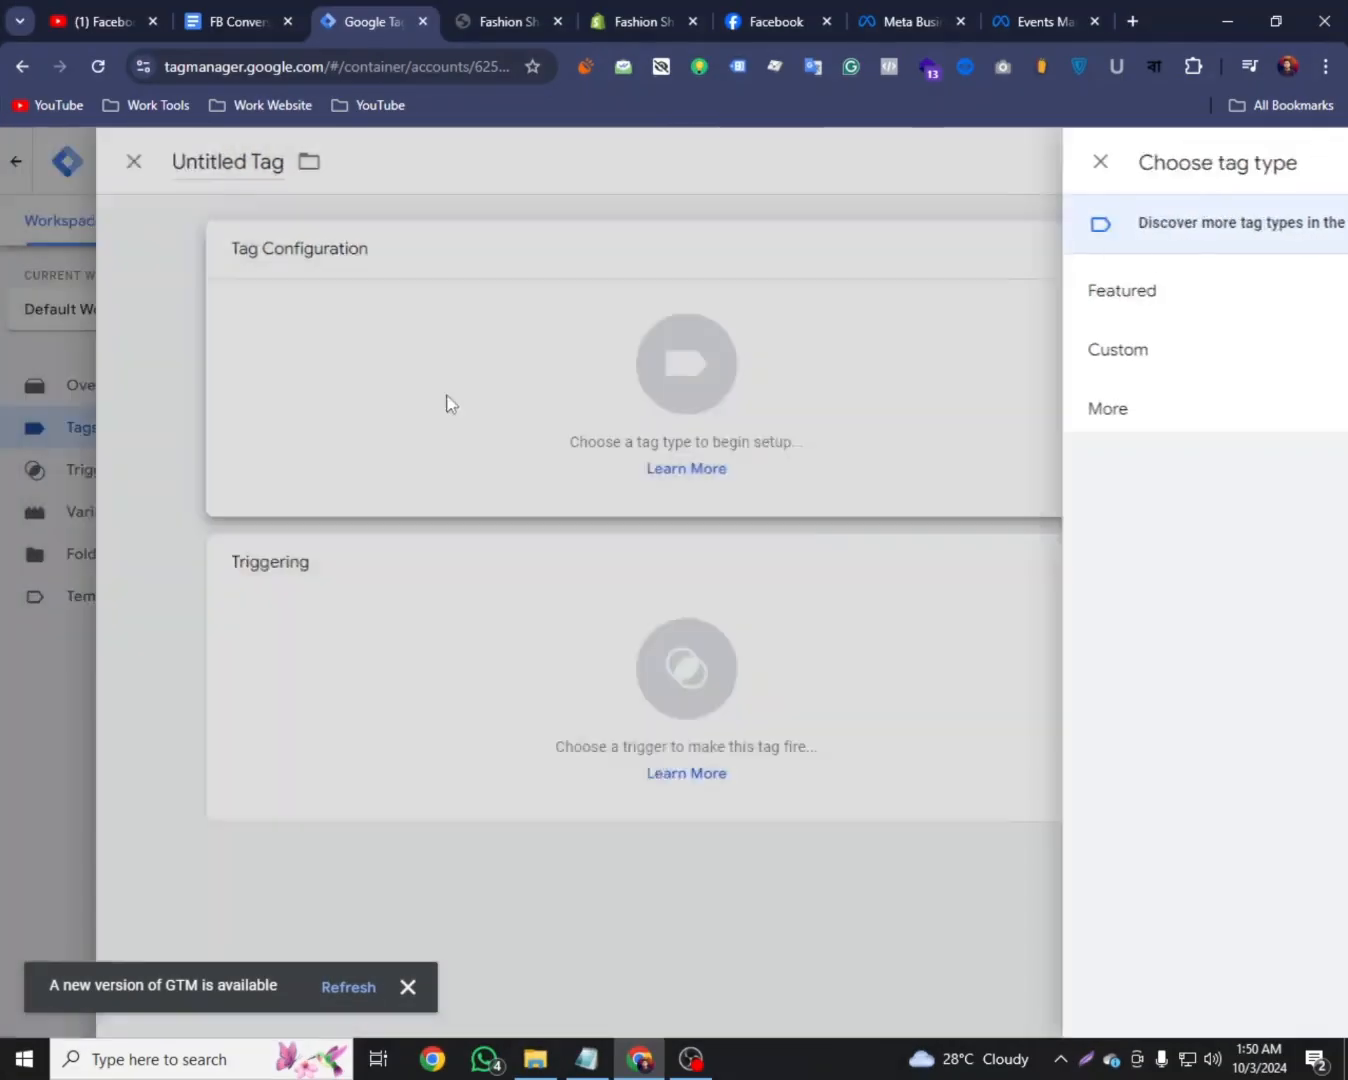
click(207, 161)
Find the Facebook Pixel template by facebookarchive in the Community Template Gallery and add it to the workspace as a tag template
click(122, 575)
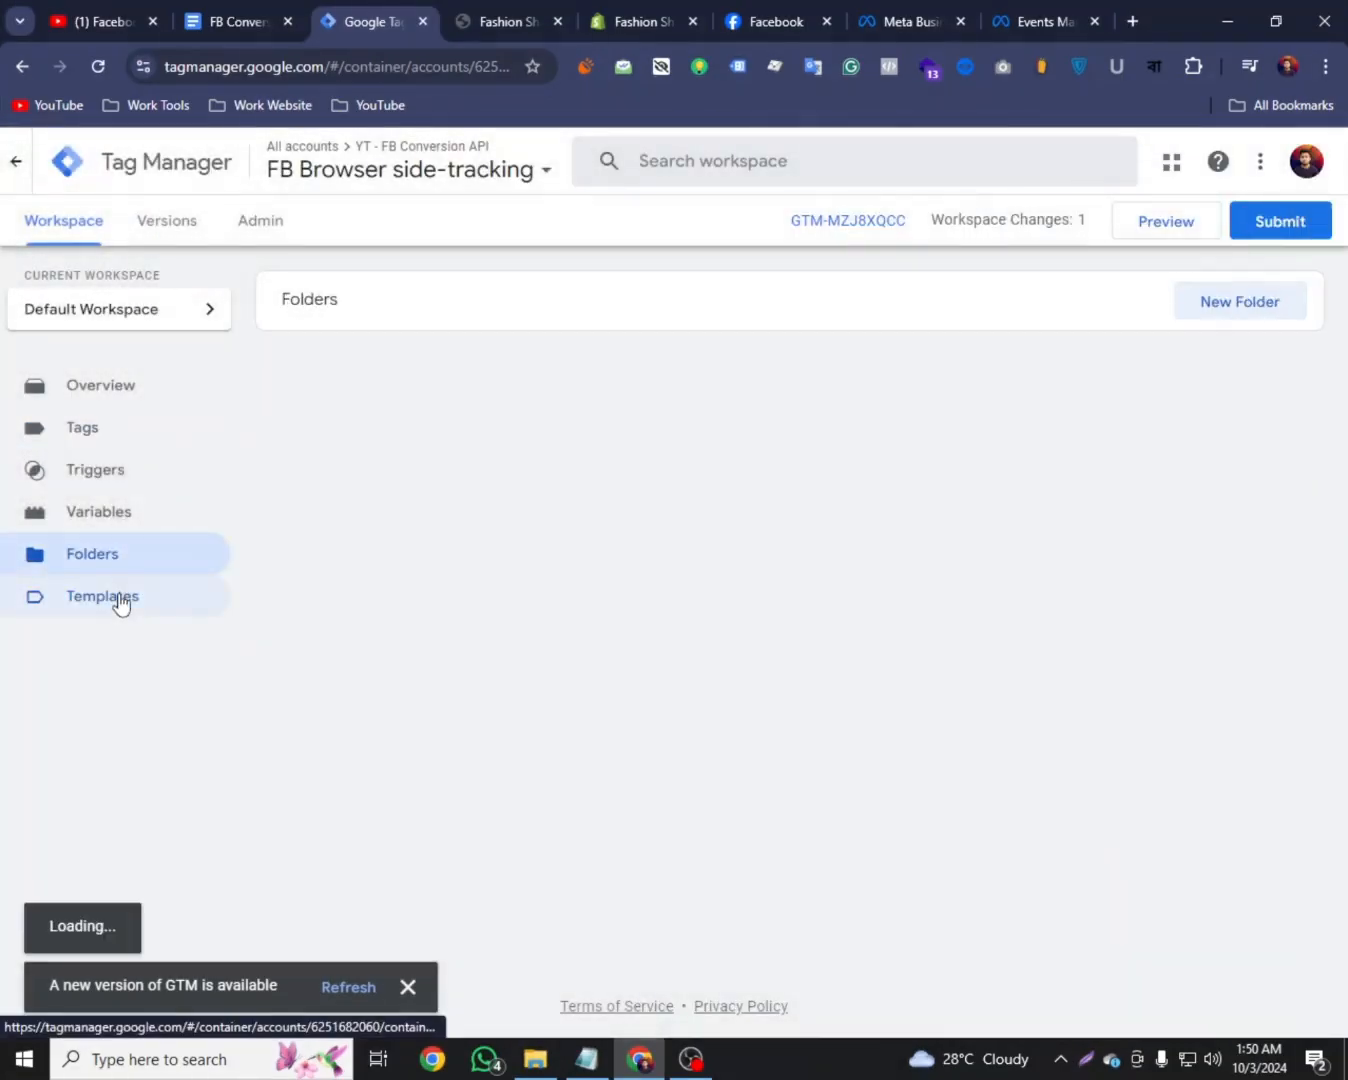
click(117, 601)
click(1204, 304)
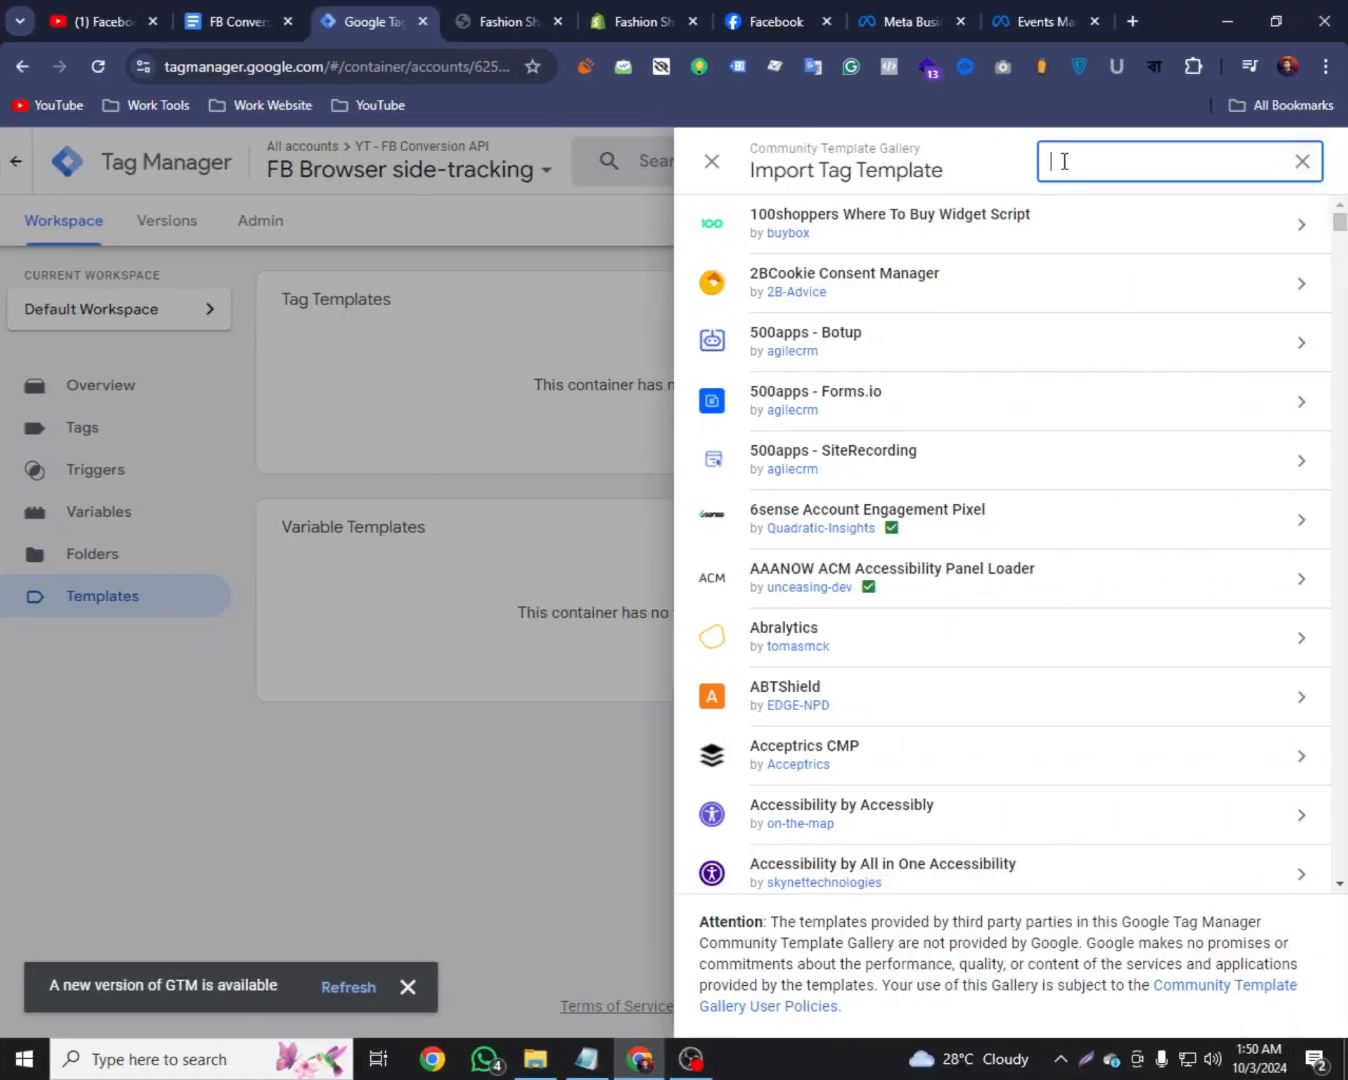
text(fa)
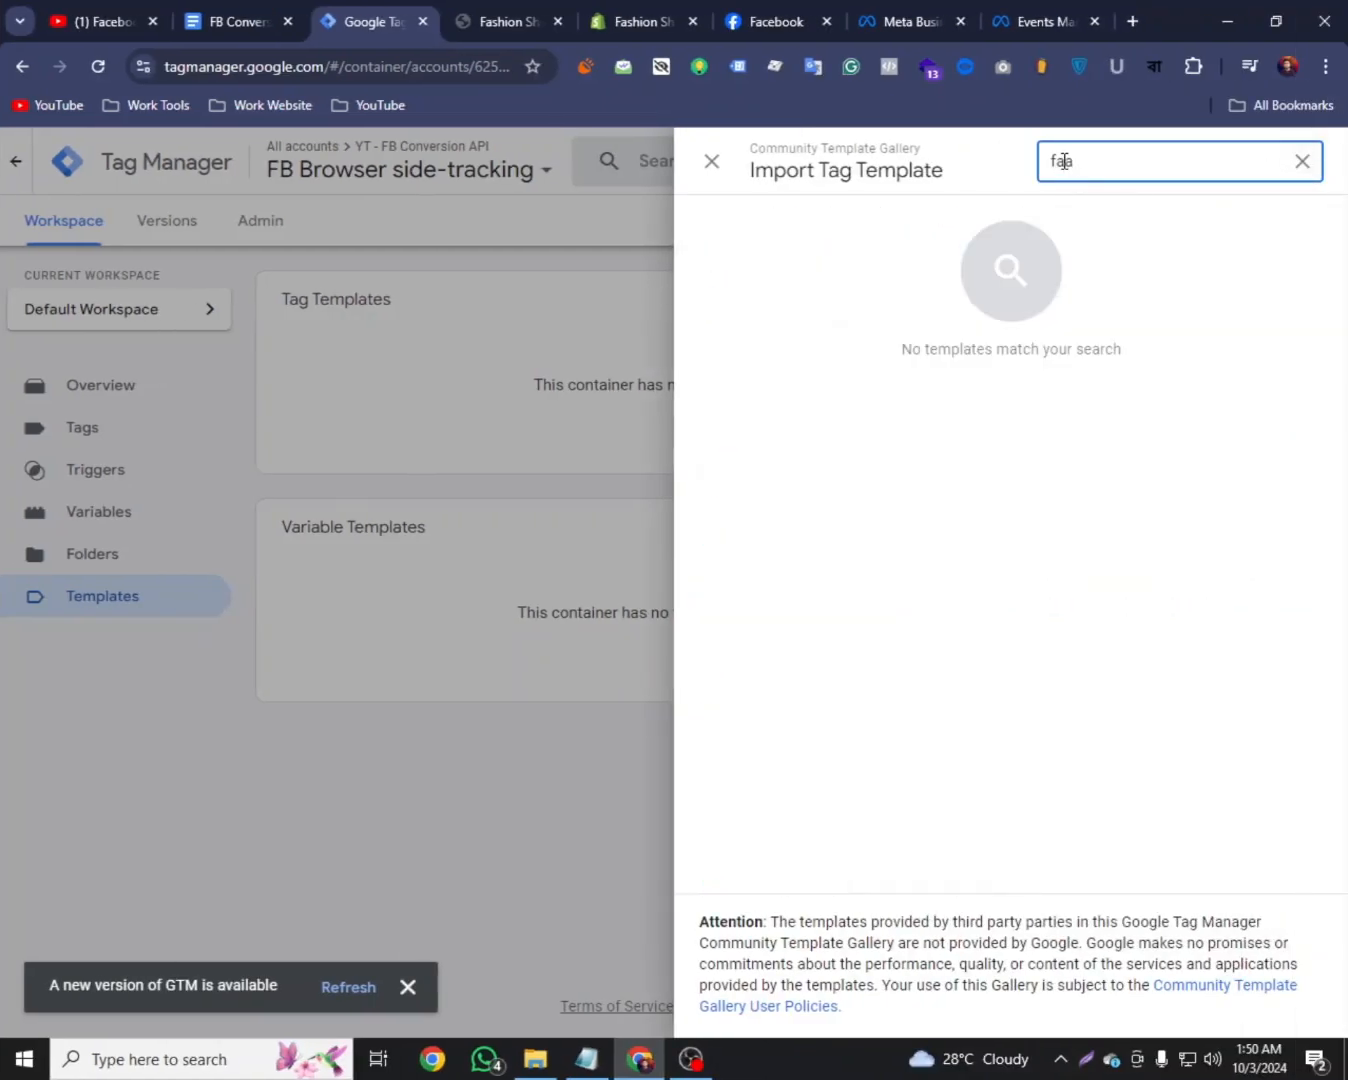
text(cebok)
key(BackSpace)
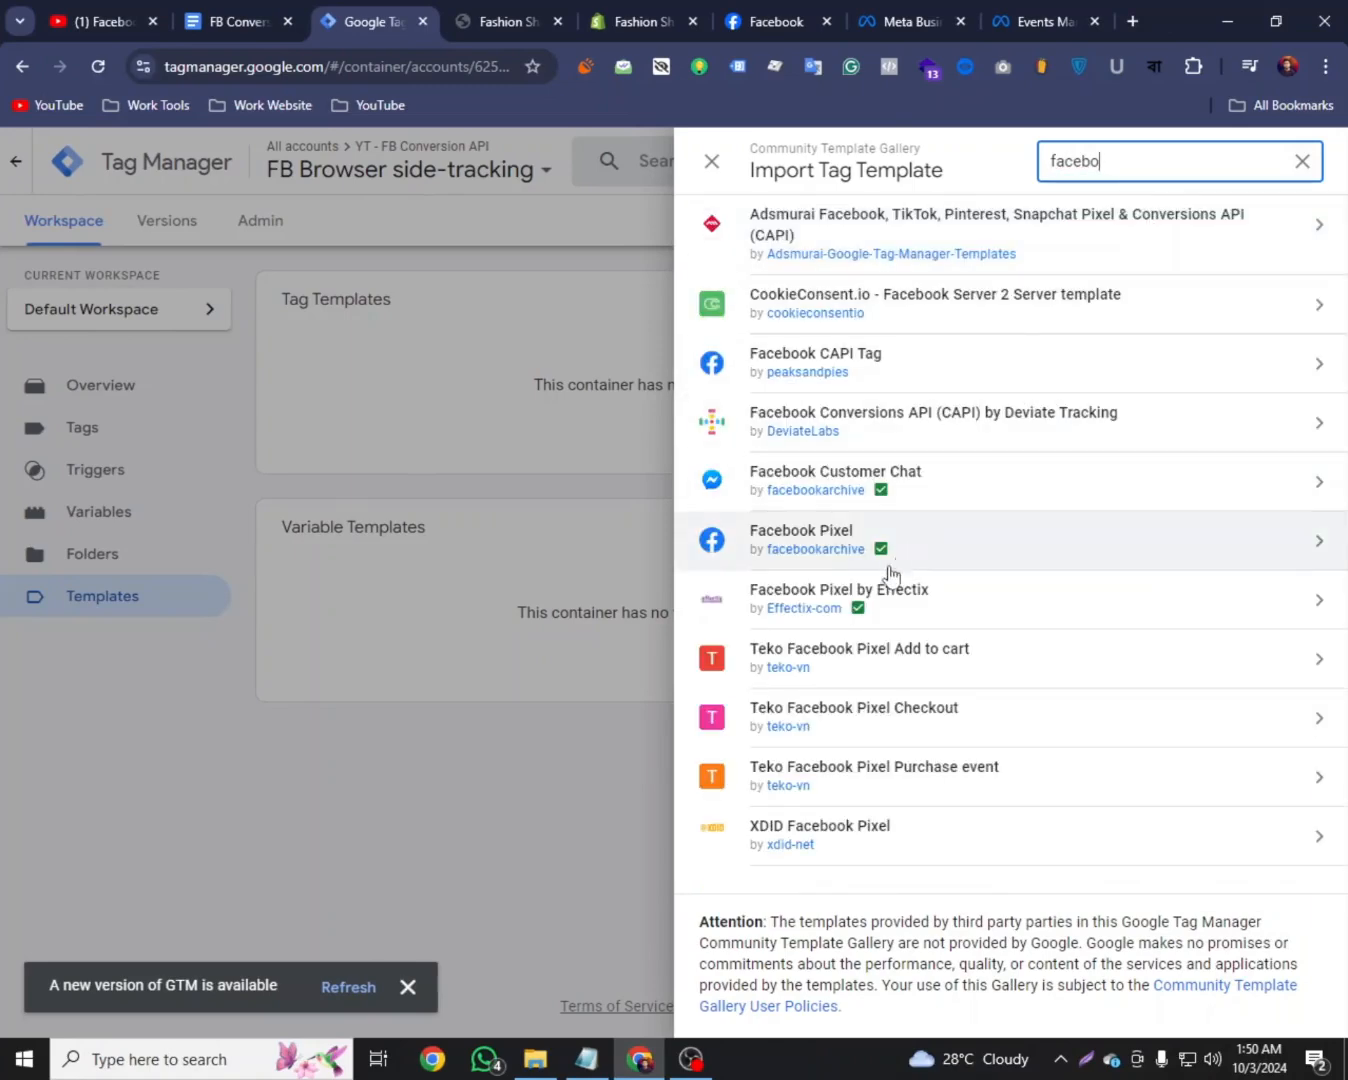
click(822, 532)
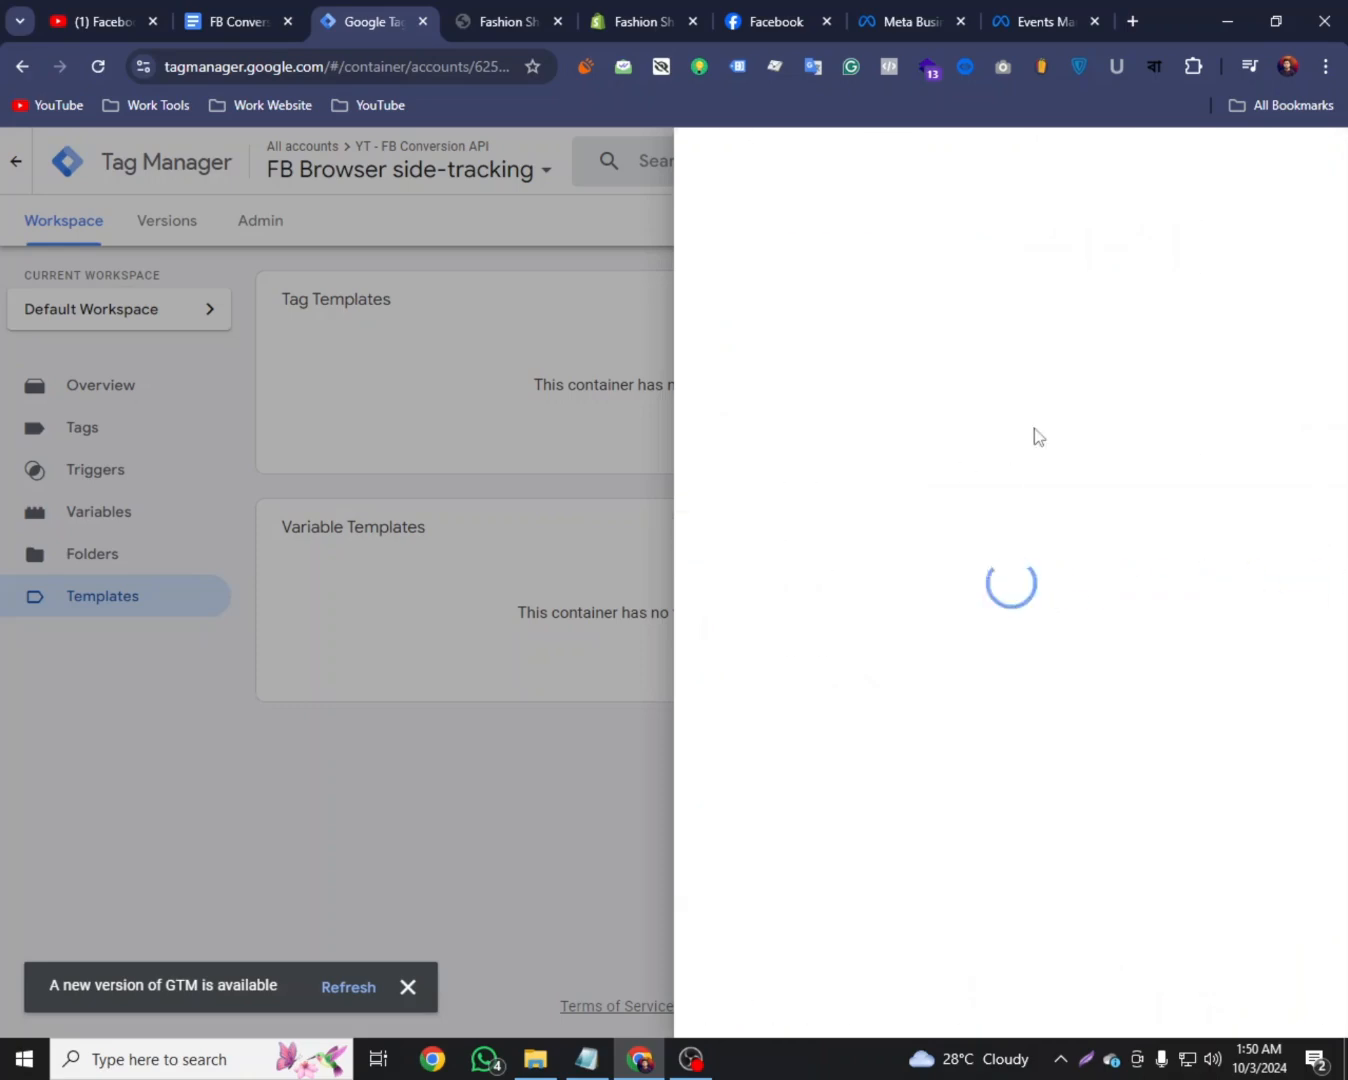
click(1160, 169)
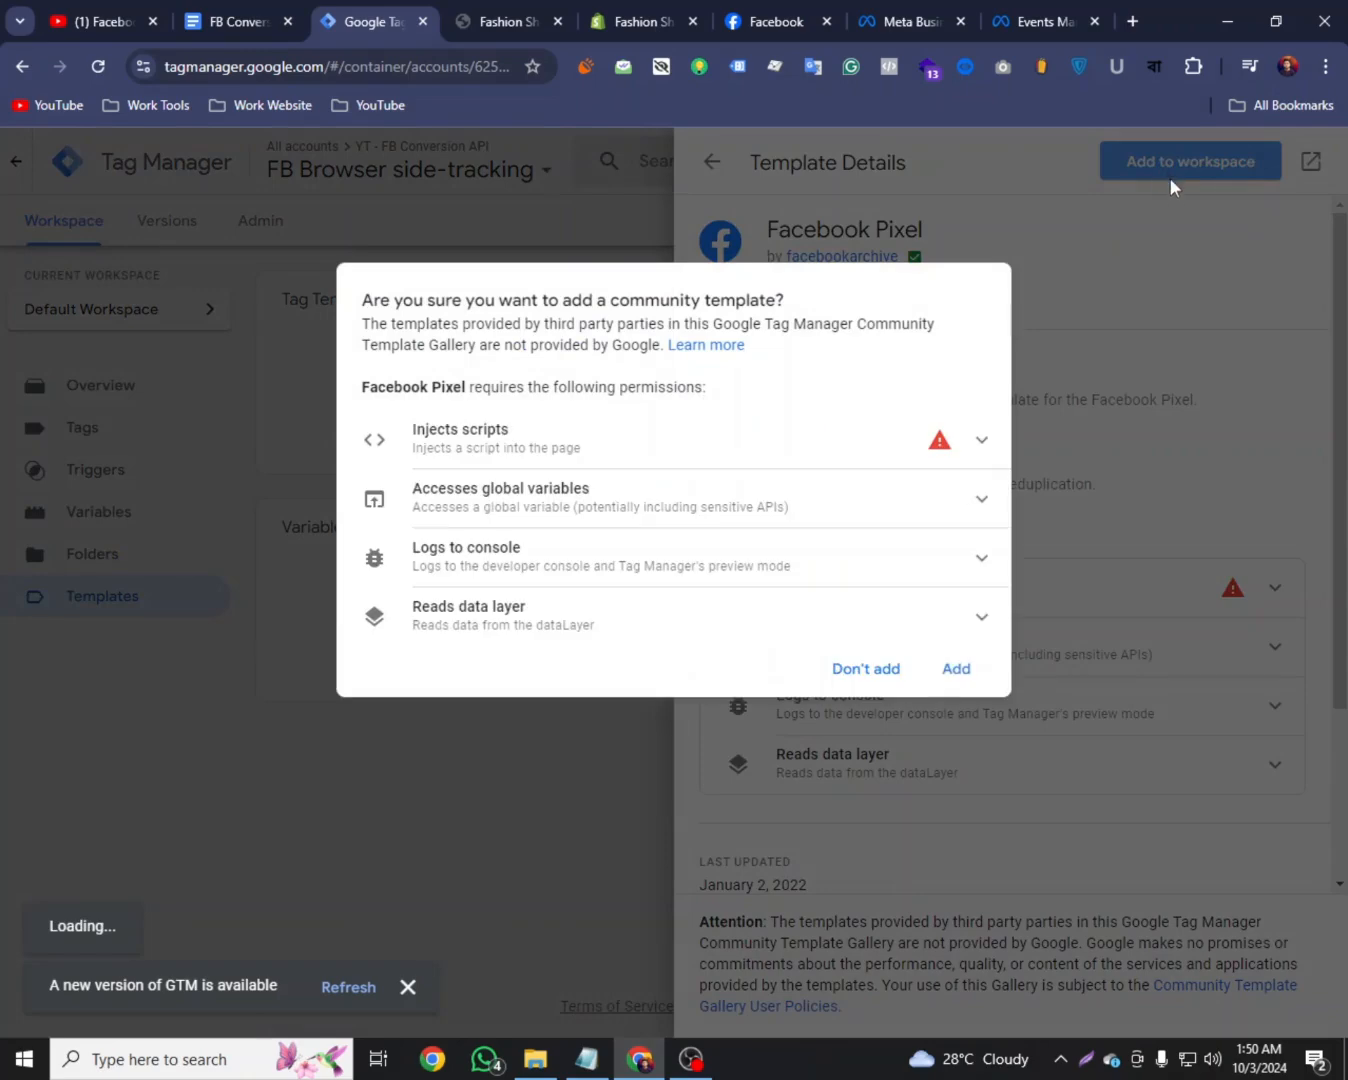
click(956, 669)
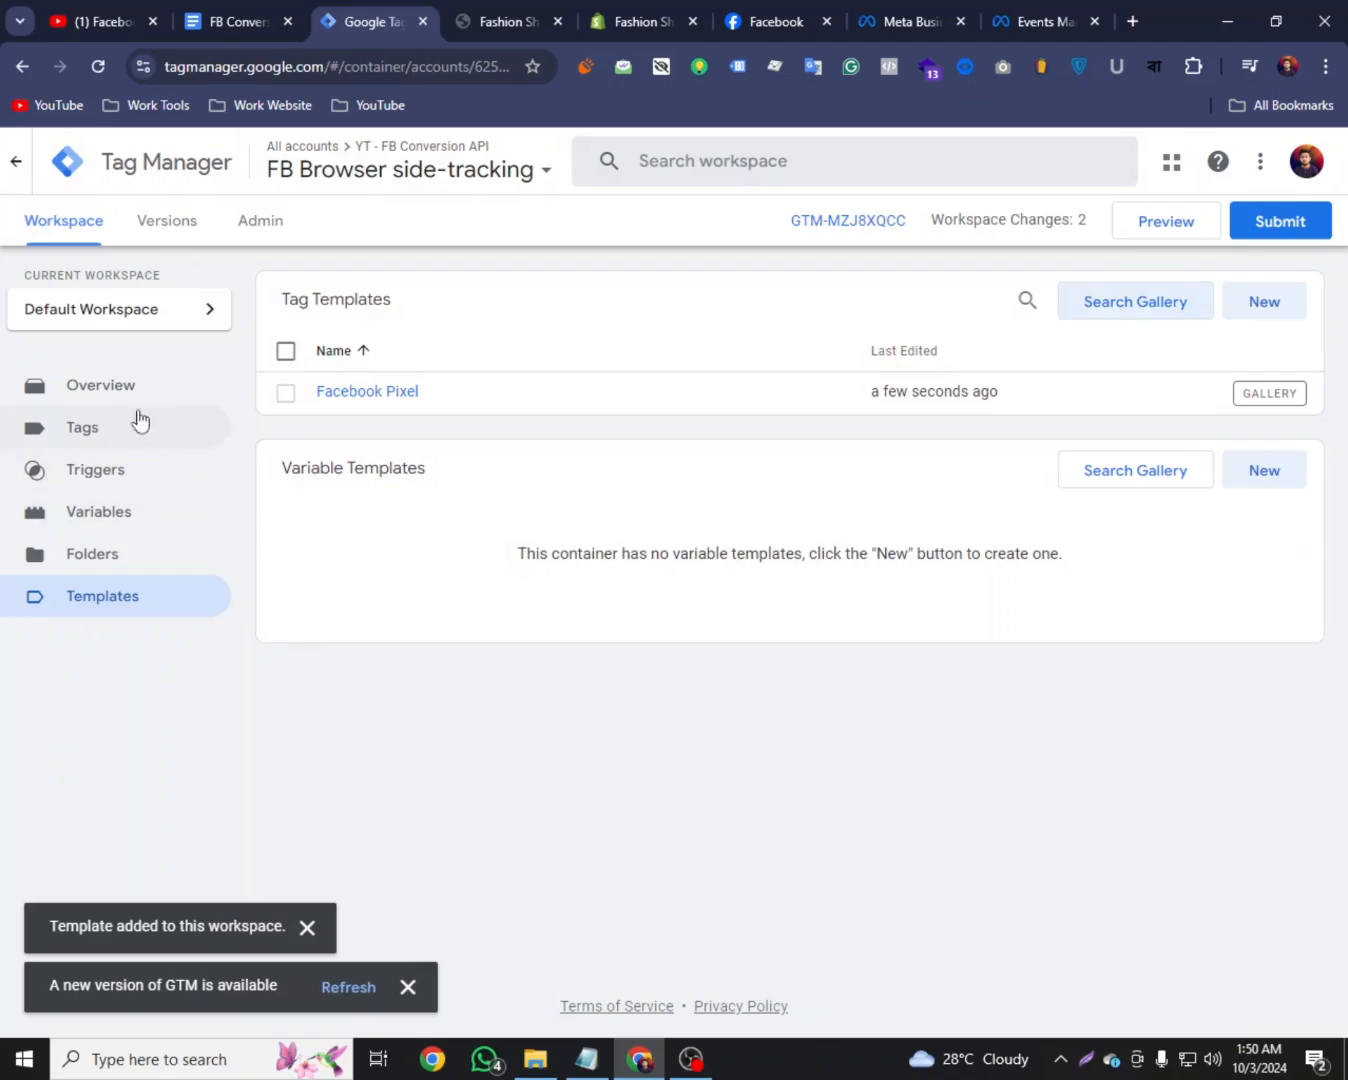
Start a new tag and choose Facebook Pixel as its tag type
click(133, 393)
click(128, 437)
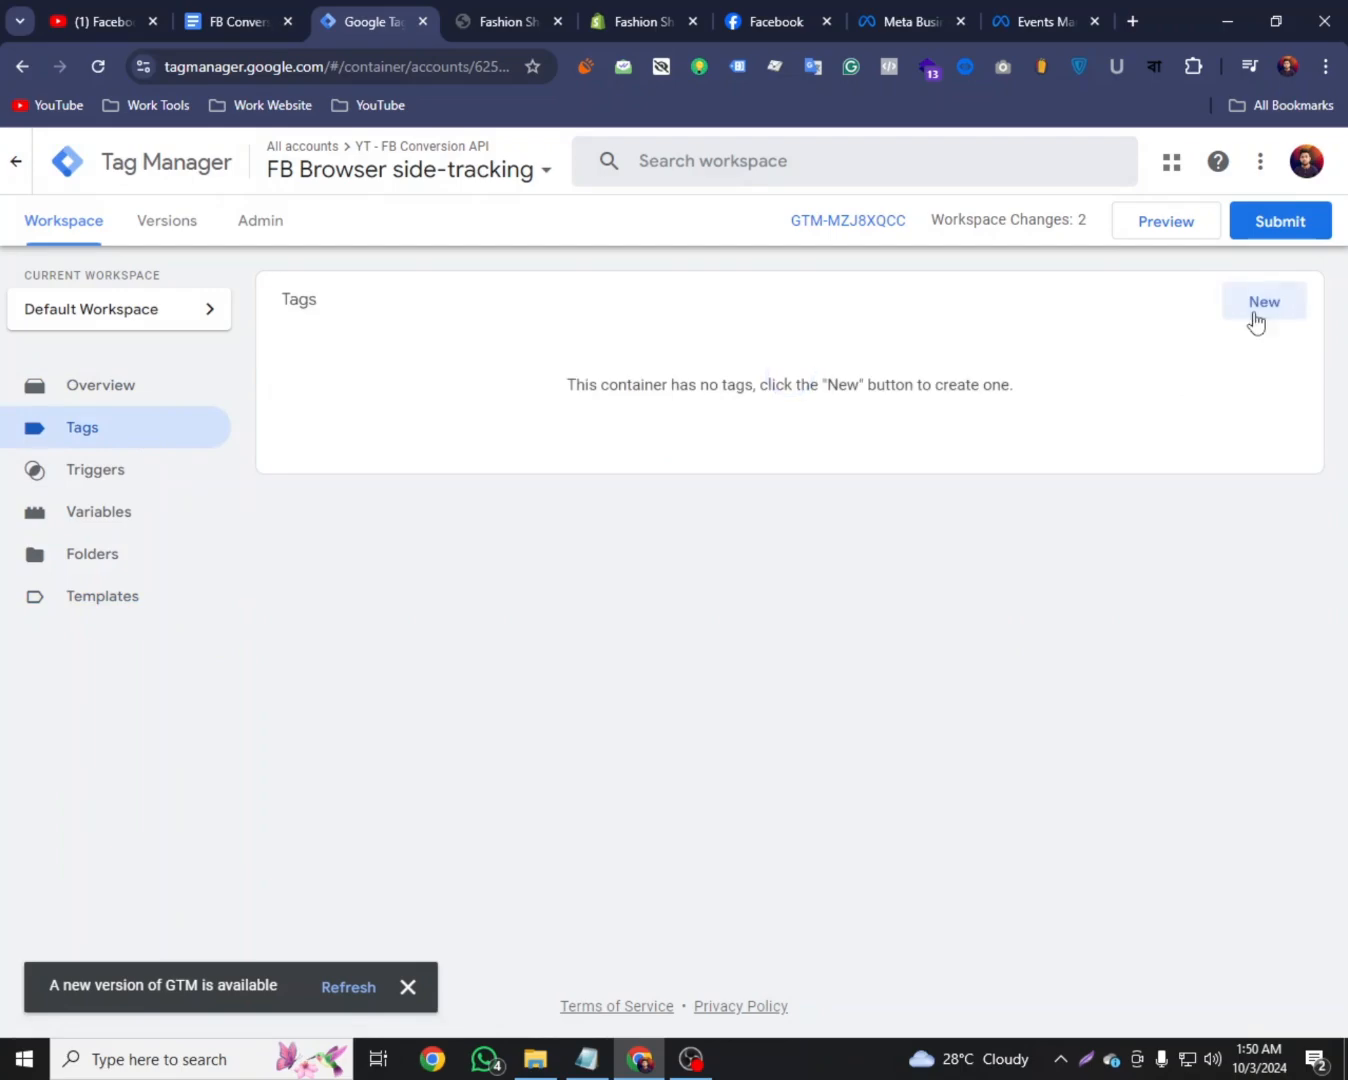
click(1257, 318)
click(1212, 255)
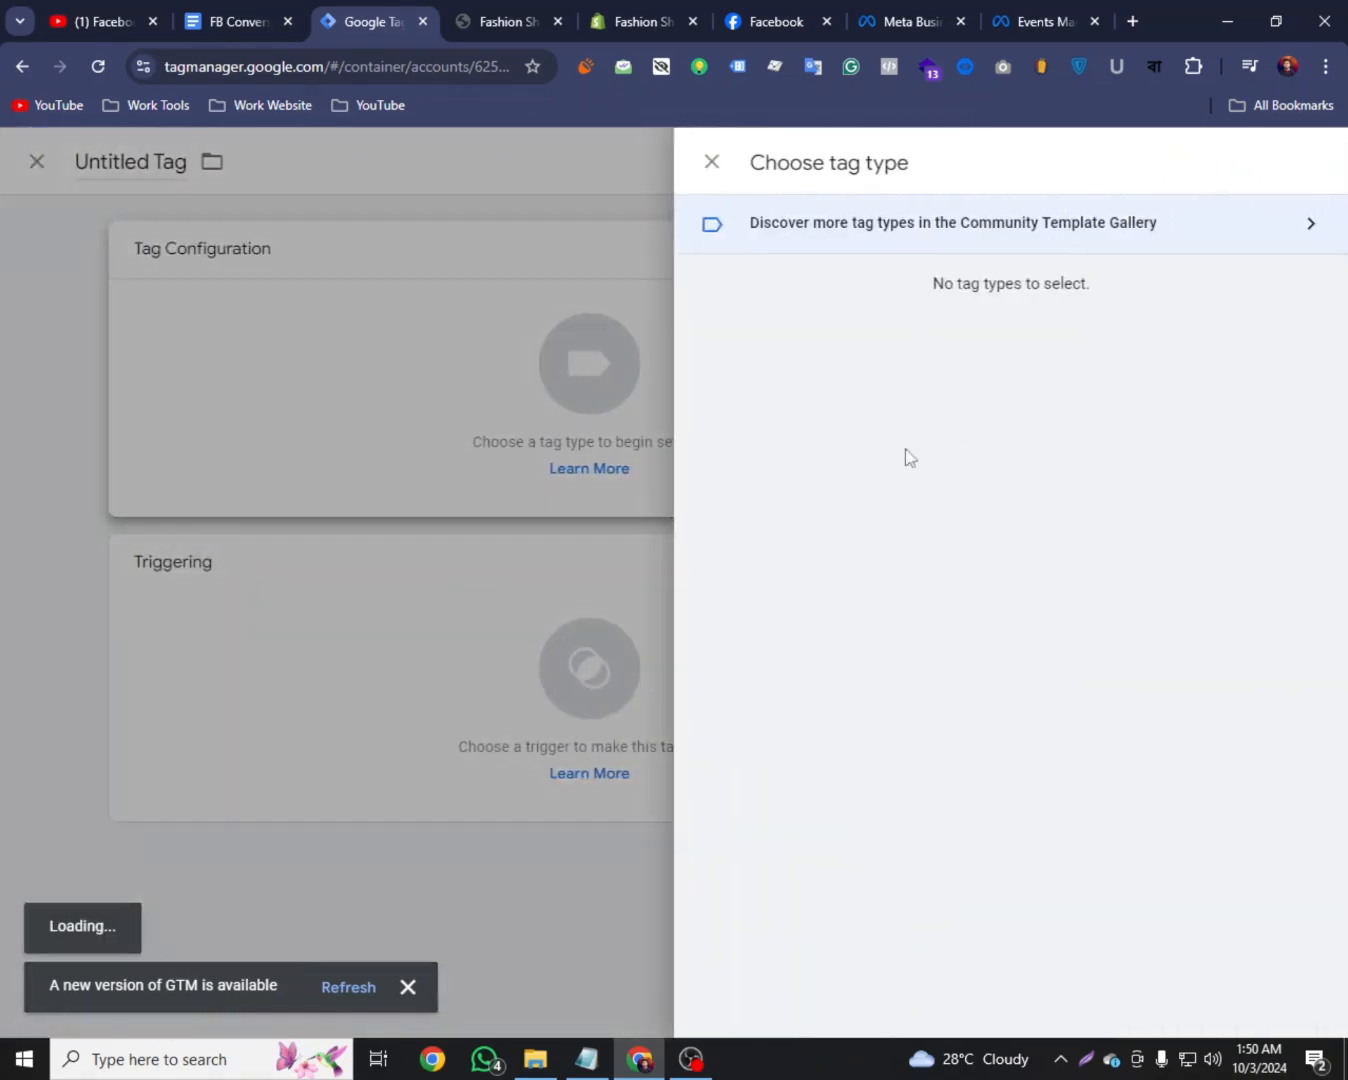
scroll(883, 782, down, 1)
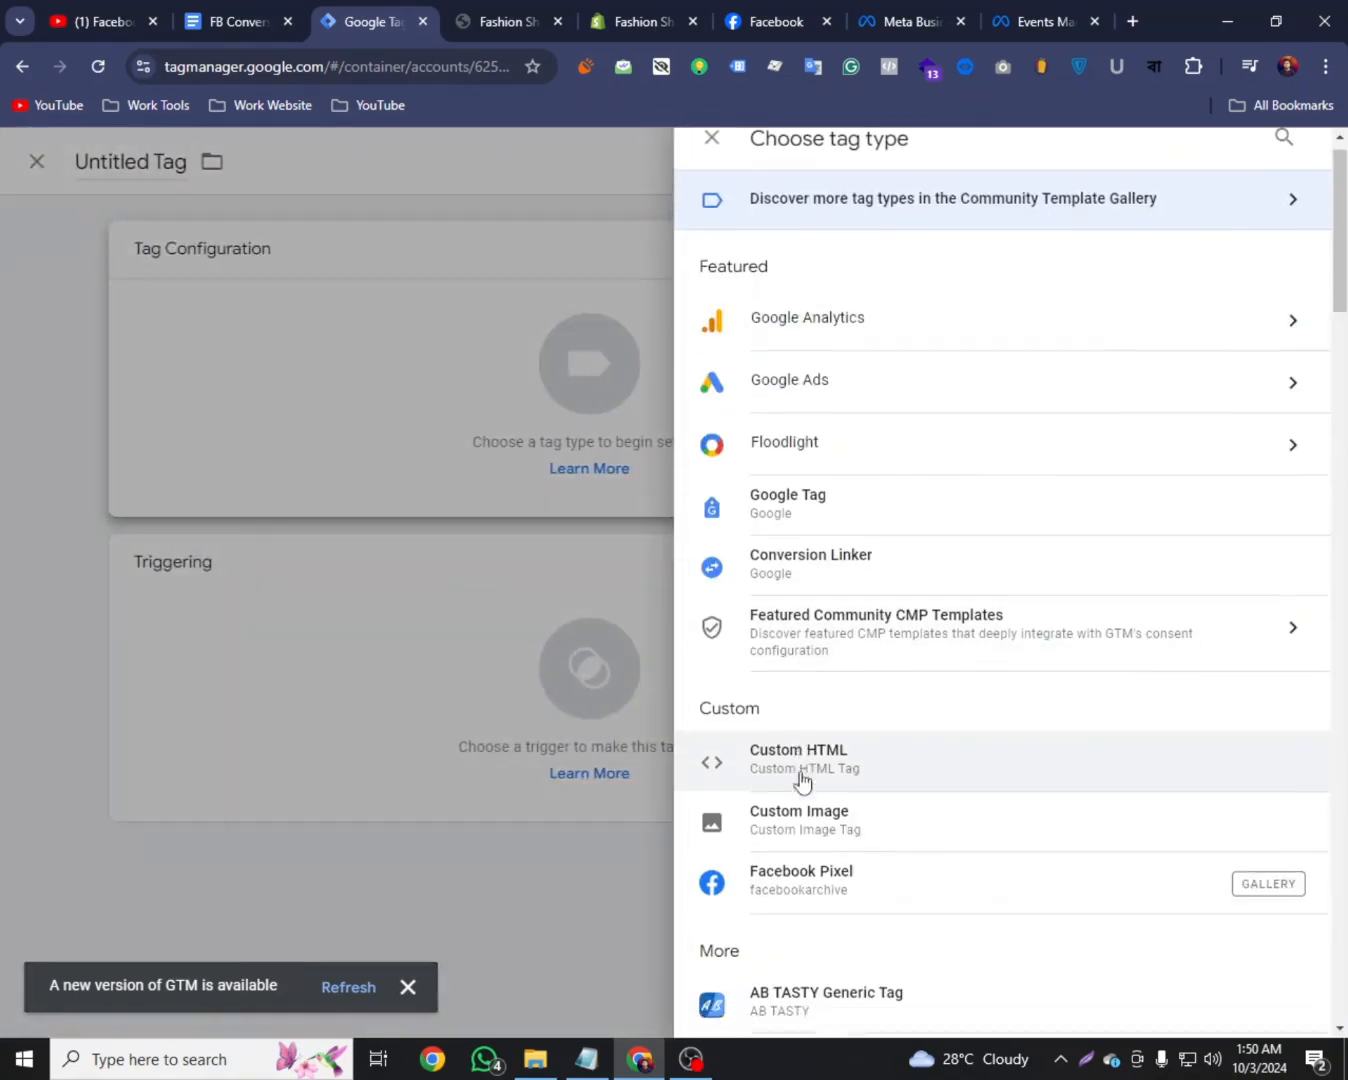
click(768, 800)
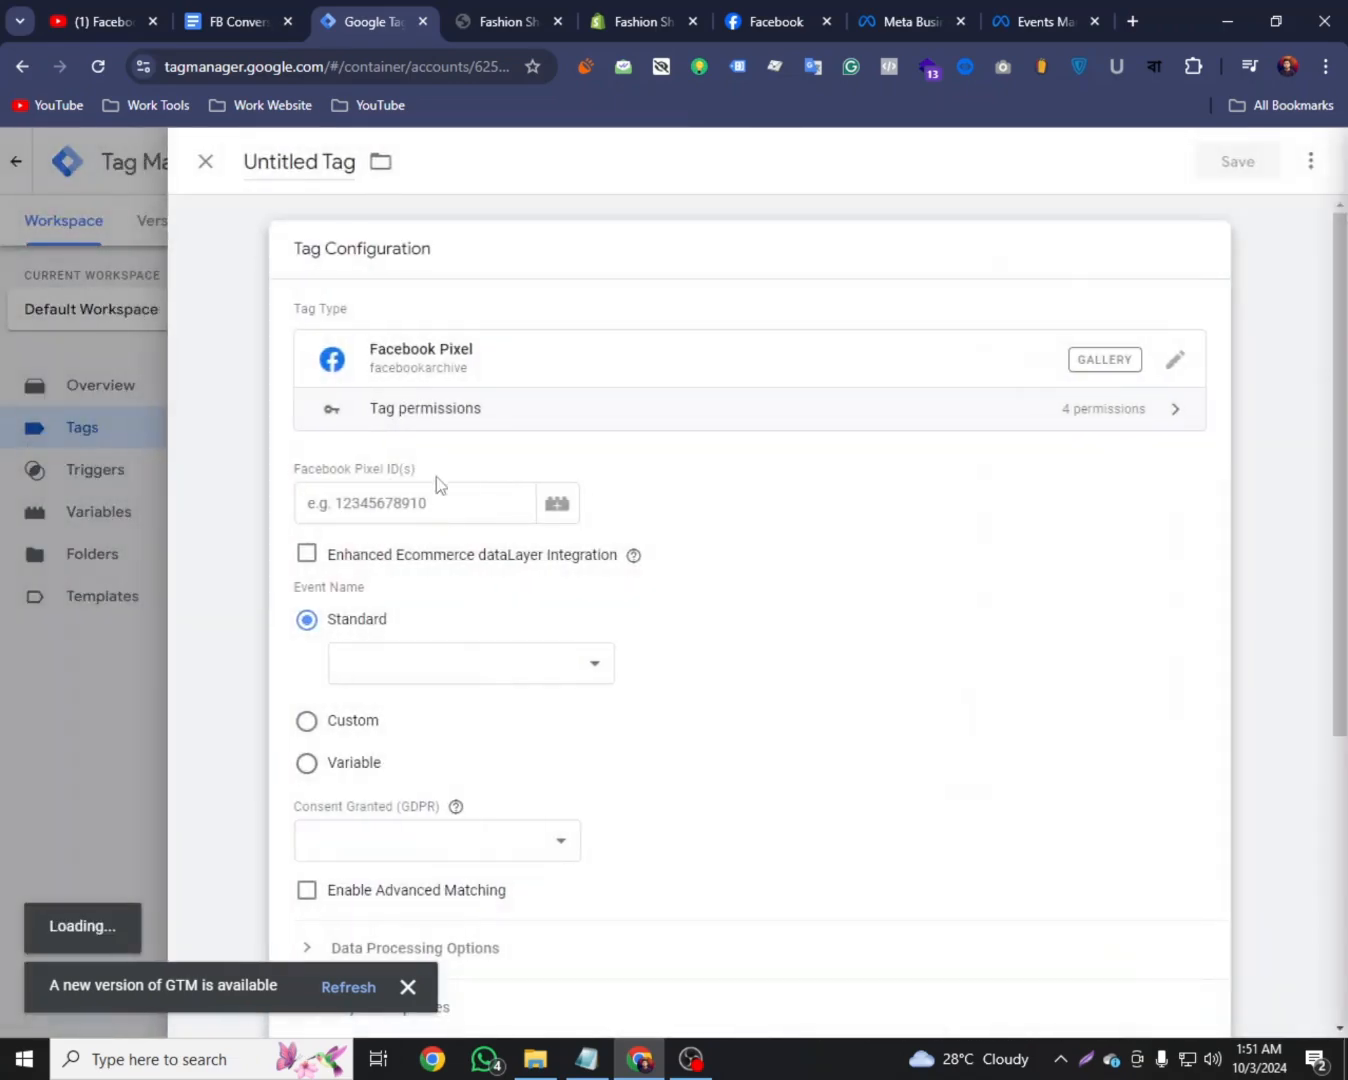
Set the tag's Facebook Pixel ID to the Pixel ID variable and its firing trigger to All Pages
click(400, 501)
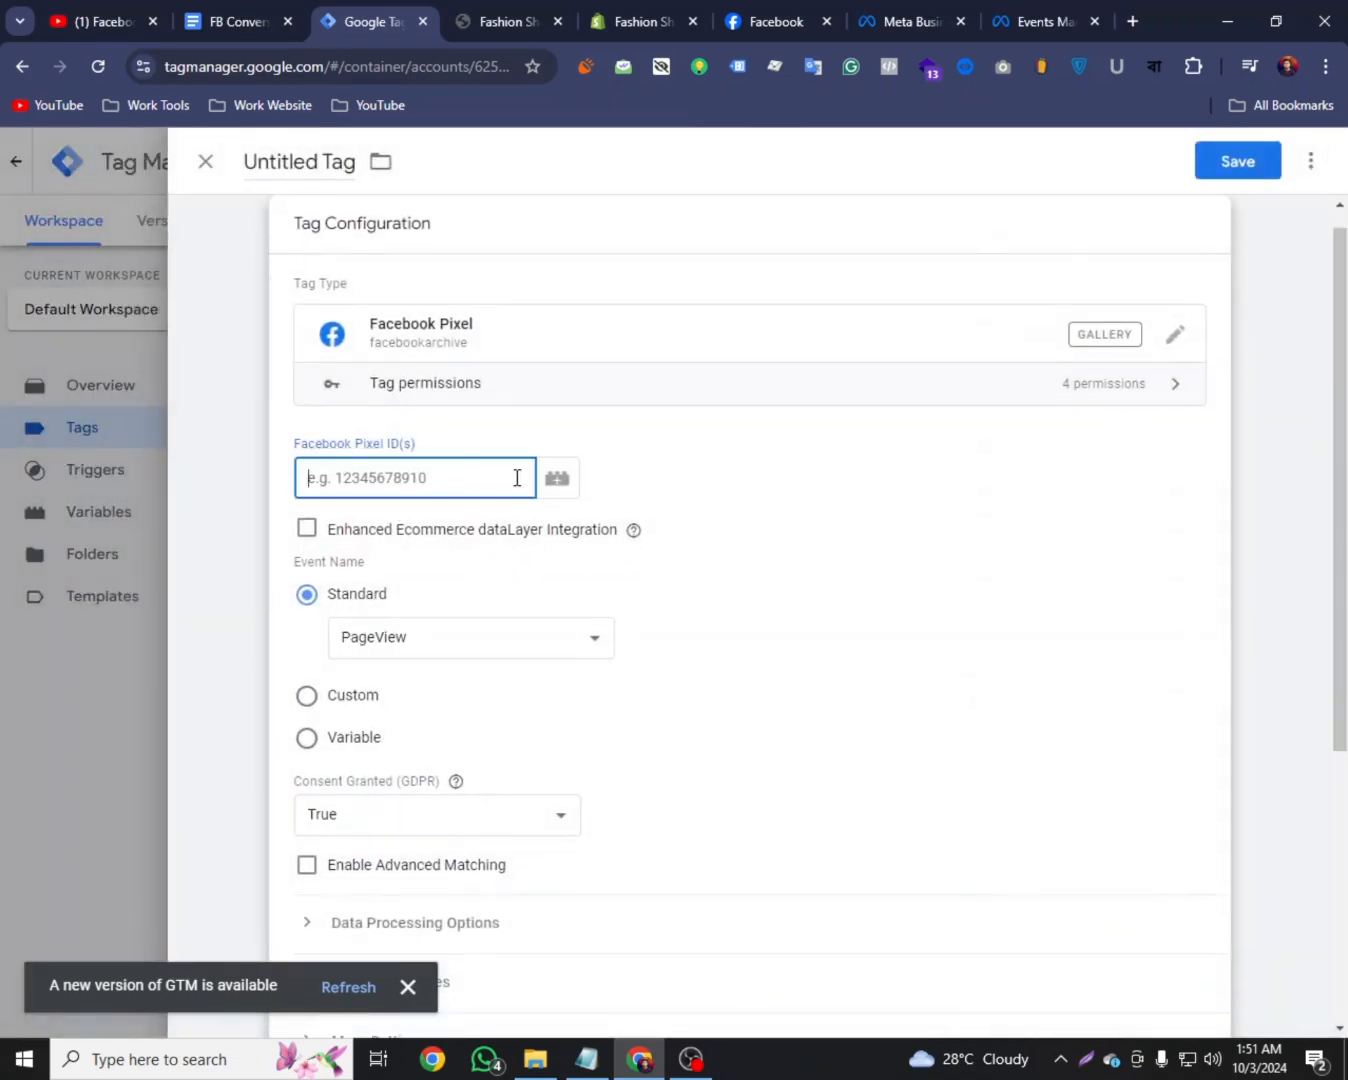
click(556, 478)
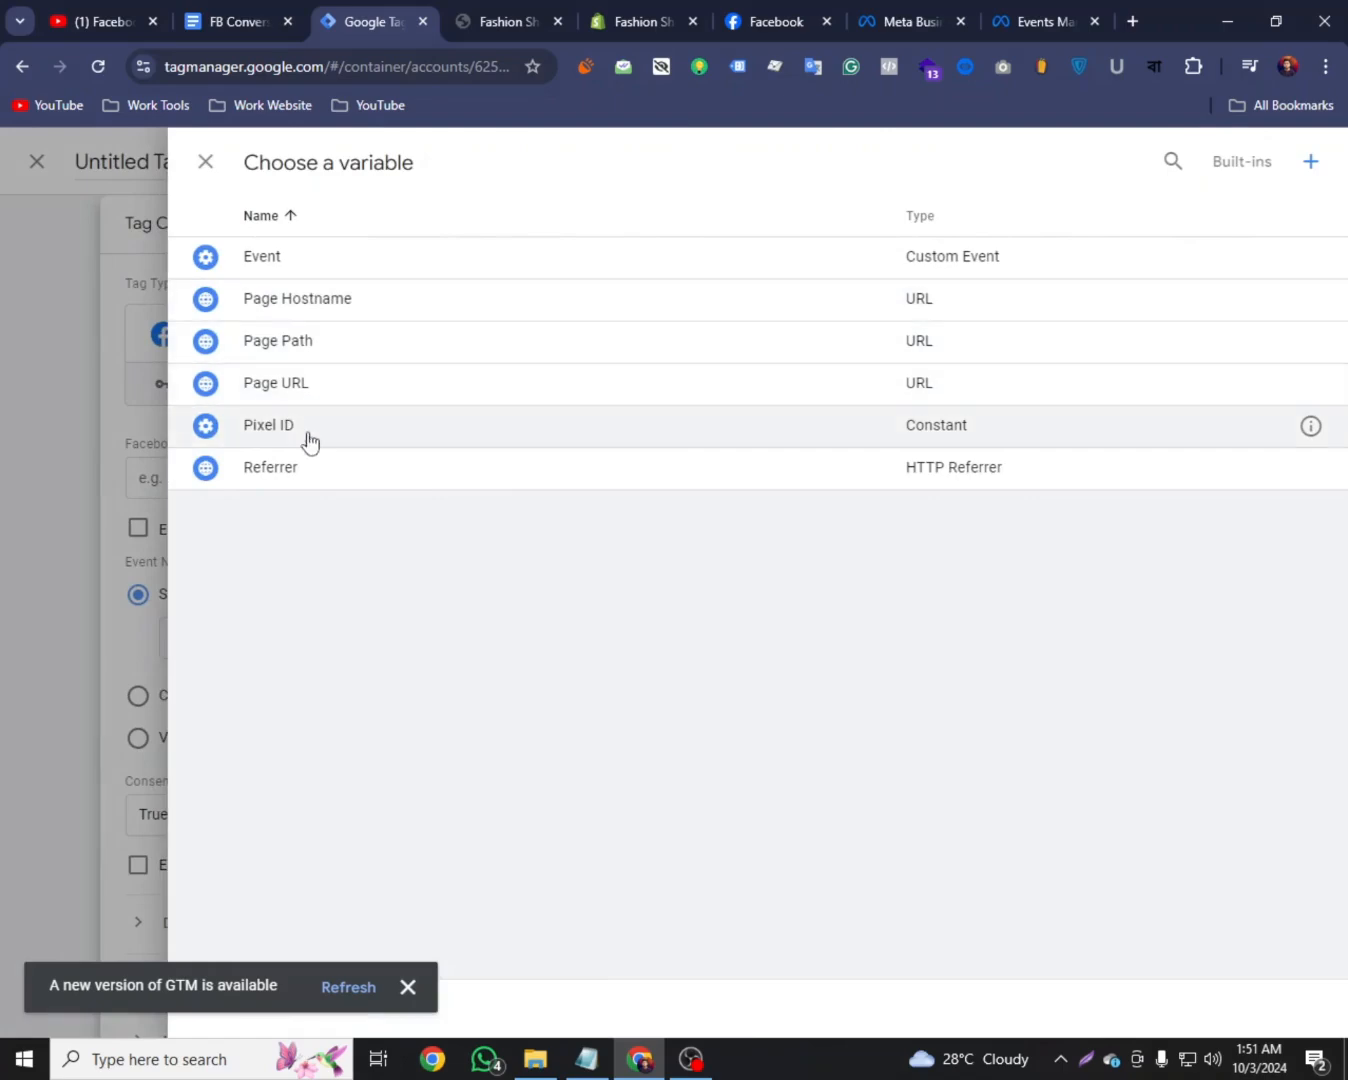
click(307, 426)
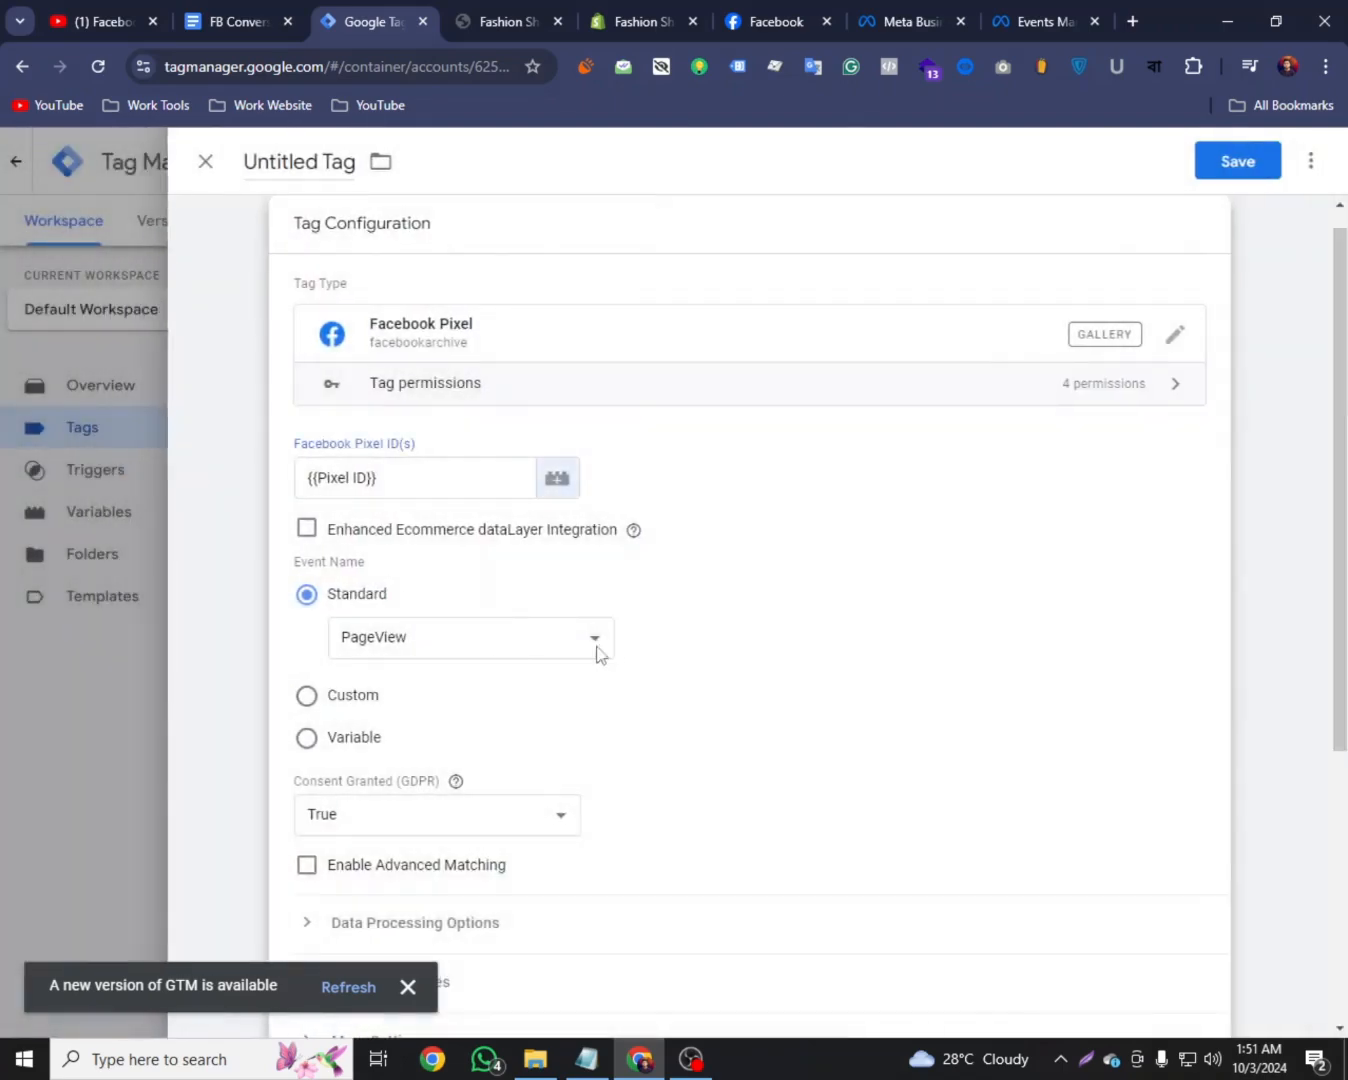
scroll(500, 651, down, 5)
click(745, 843)
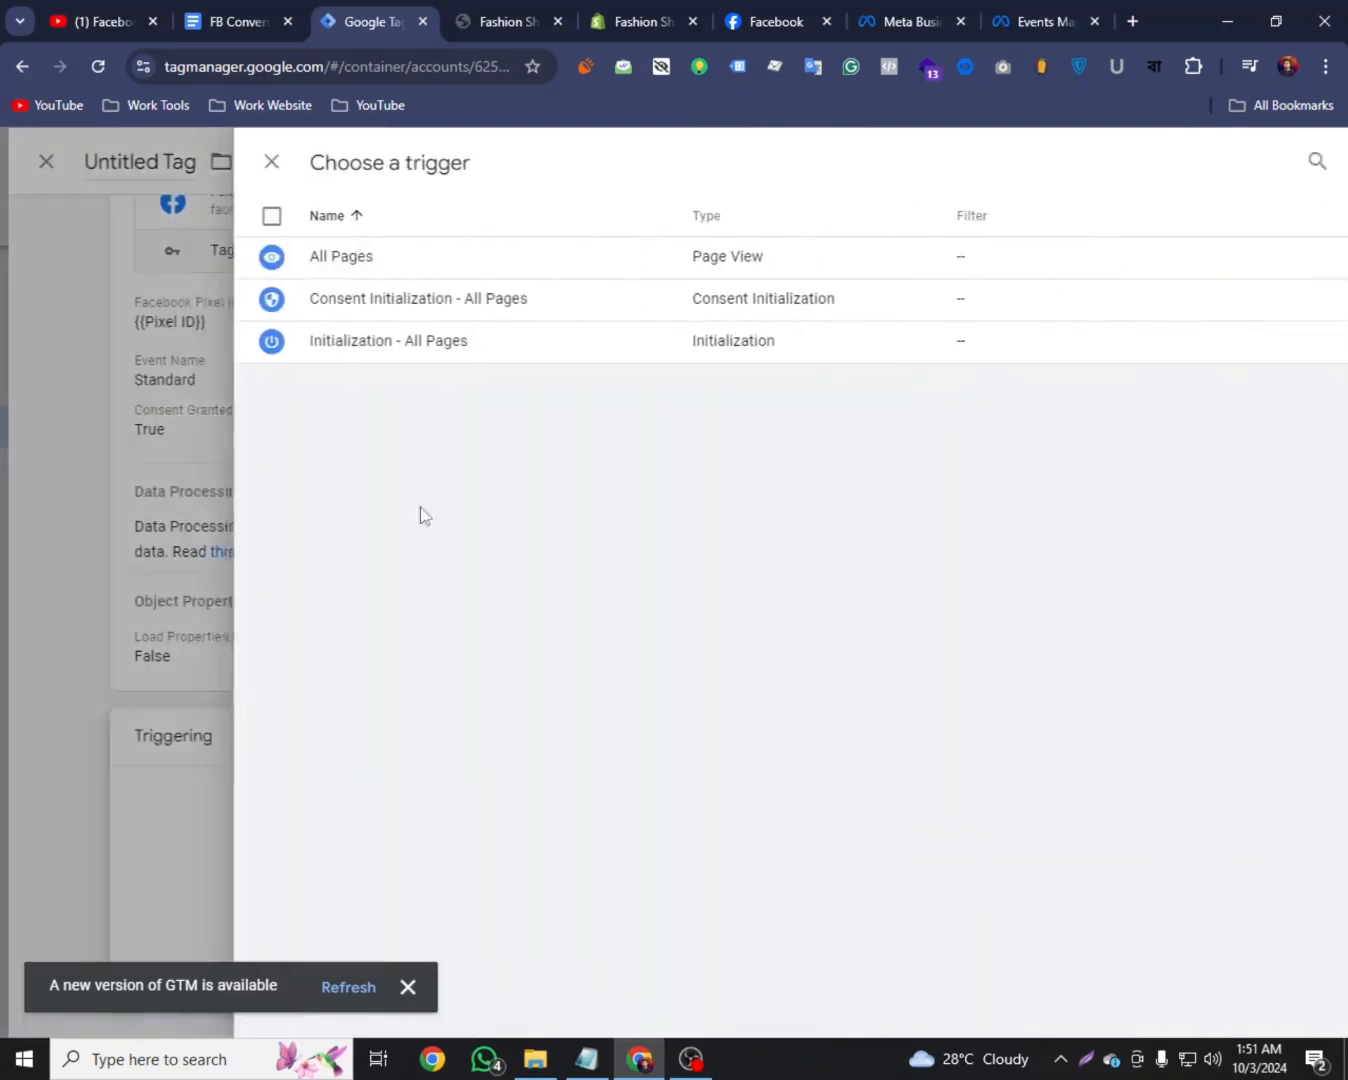
click(300, 263)
Name the new tag FB Base Pixel - Tag and save it
scroll(412, 430, up, 1)
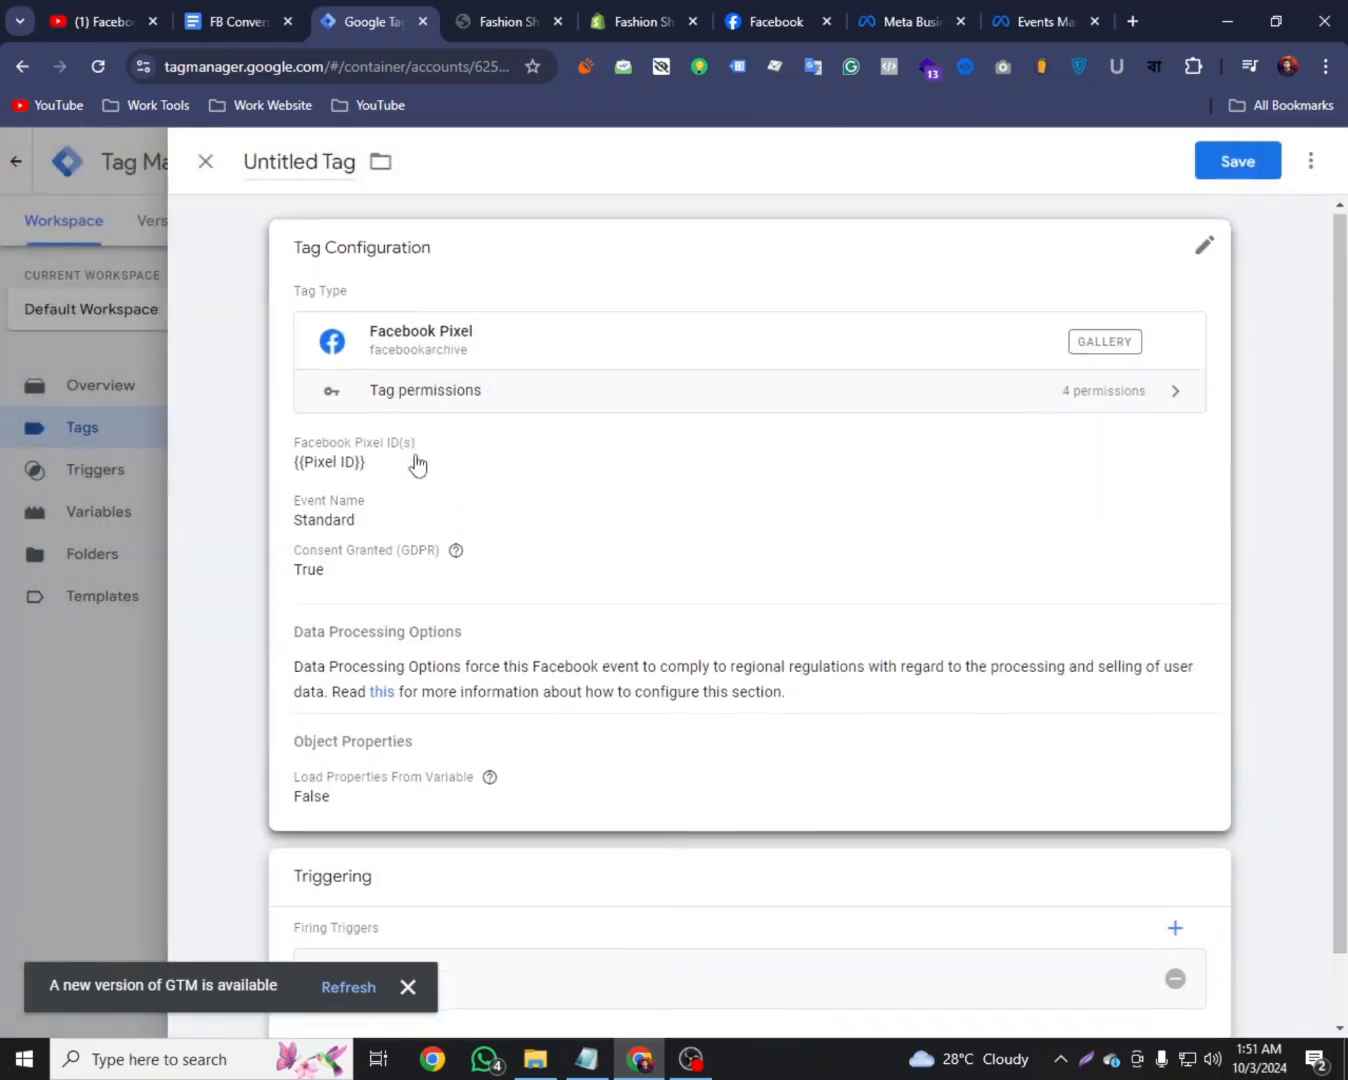
click(321, 163)
key(BackSpace)
key(BackSpace)
key(BackSpace)
key(BackSpace)
key(BackSpace)
key(BackSpace)
key(BackSpace)
key(BackSpace)
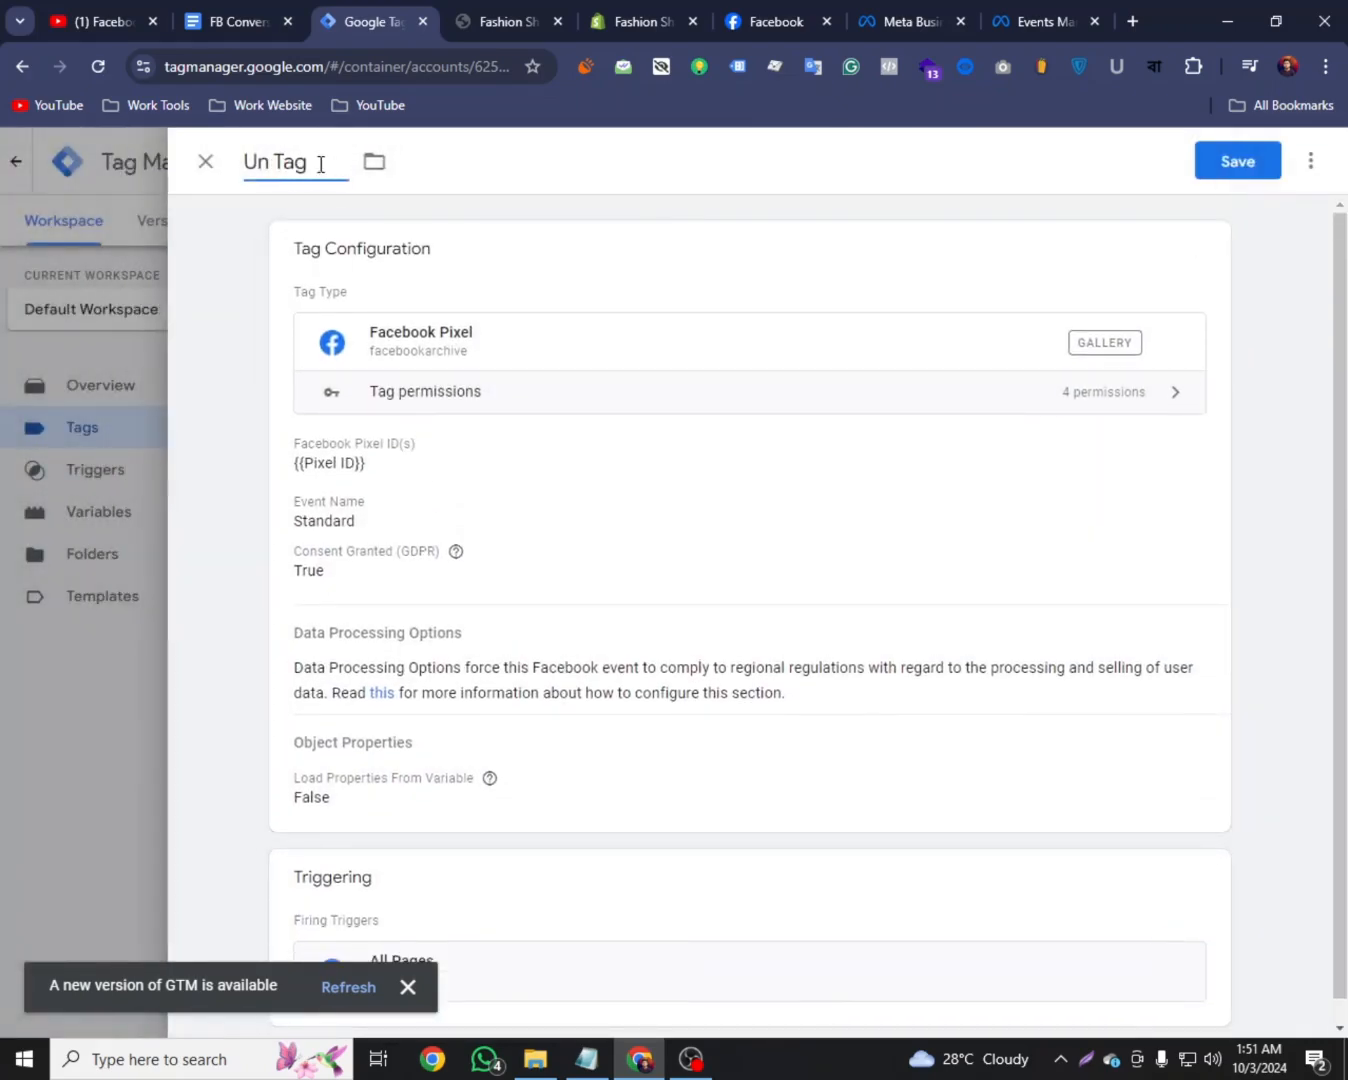
text(FB)
key(BackSpace)
text(B)
text(-)
key(BackSpace)
key(BackSpace)
text(Ba)
text(se)
text(Pic)
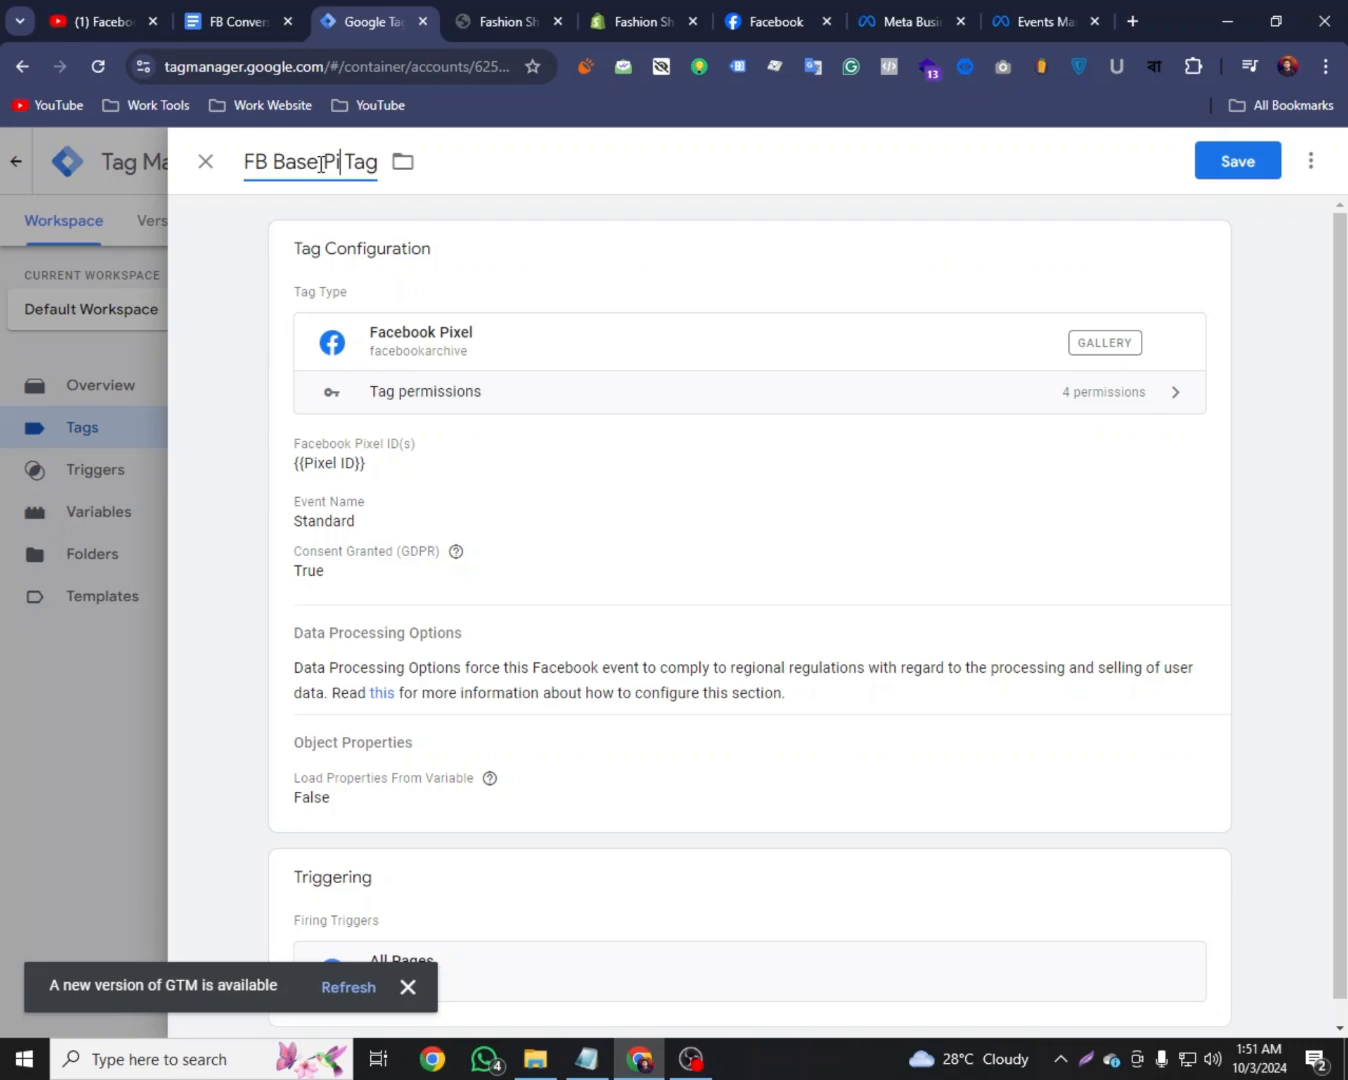
text(el )
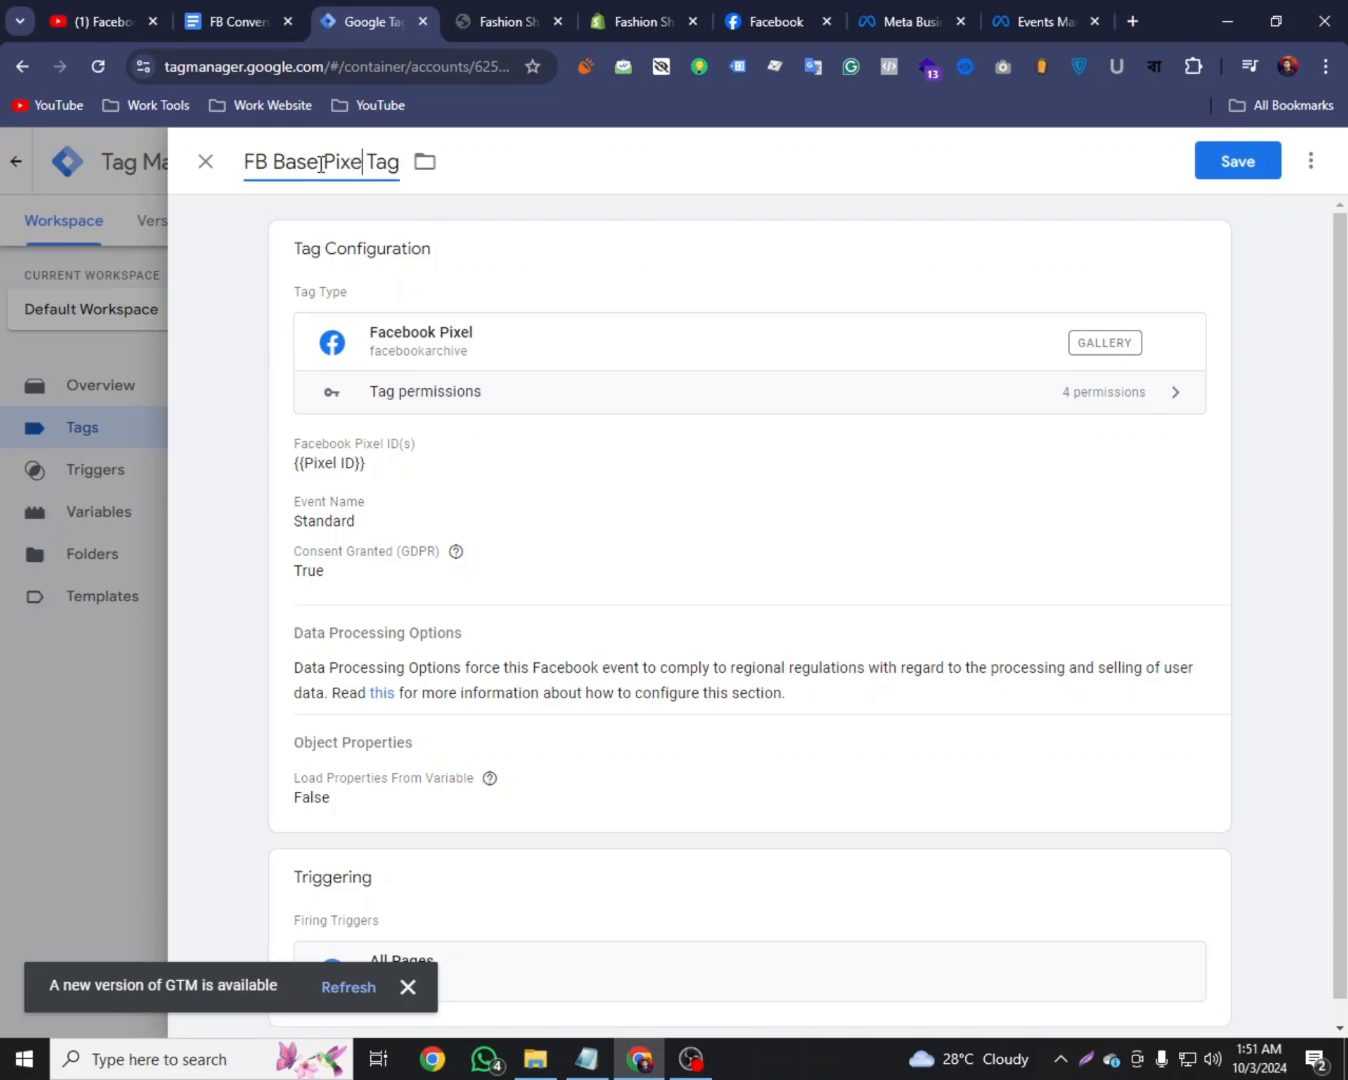
text(-)
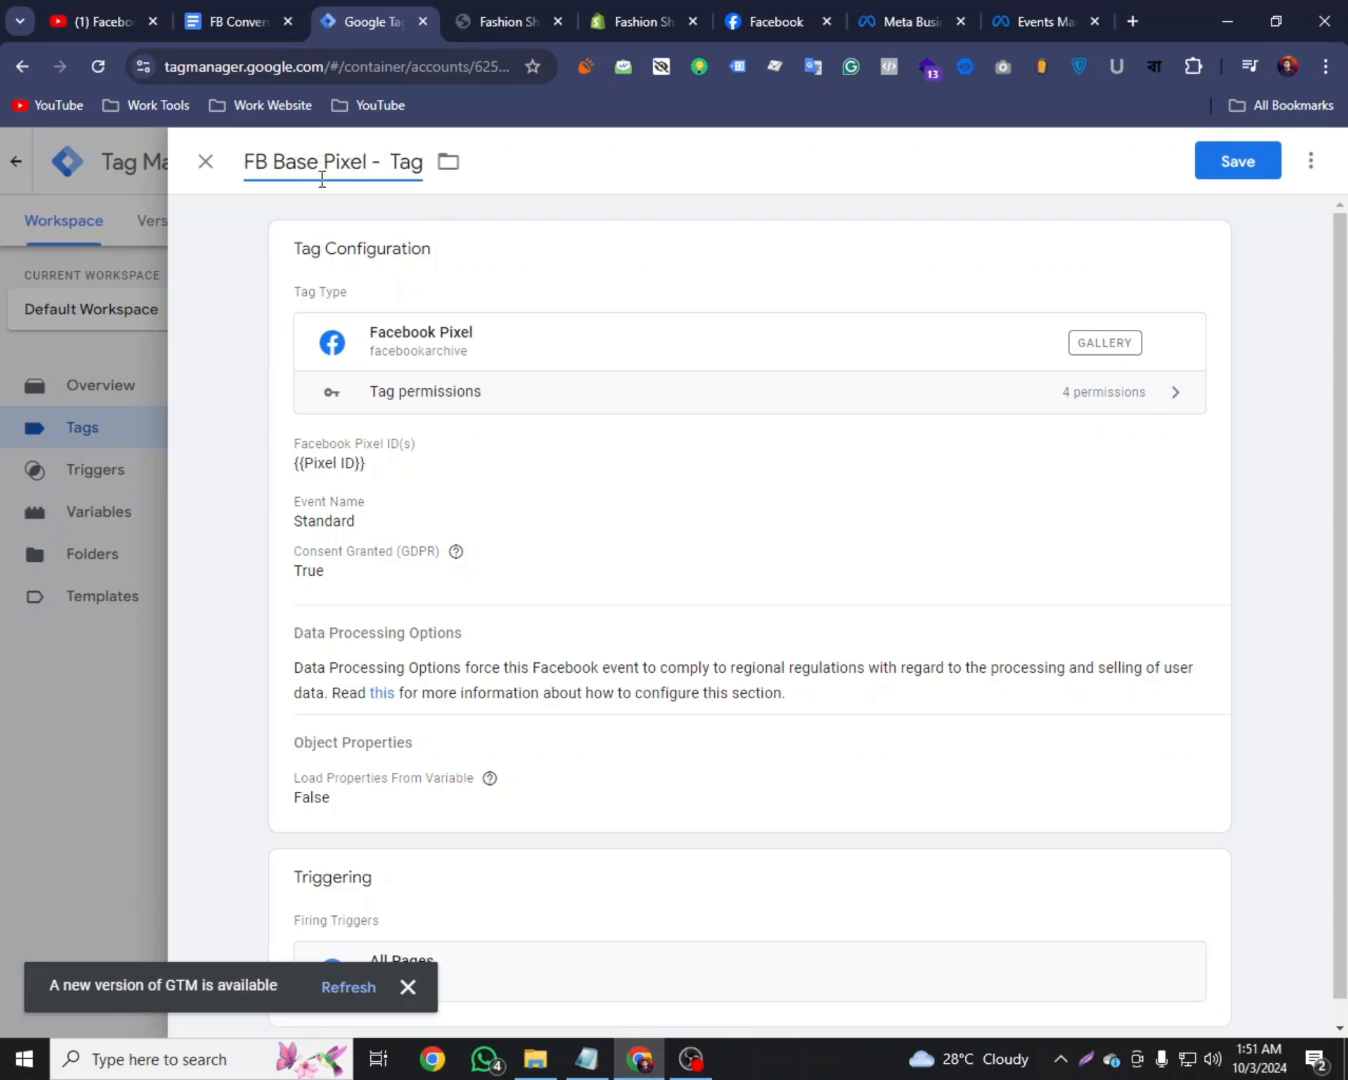
key(BackSpace)
click(1238, 161)
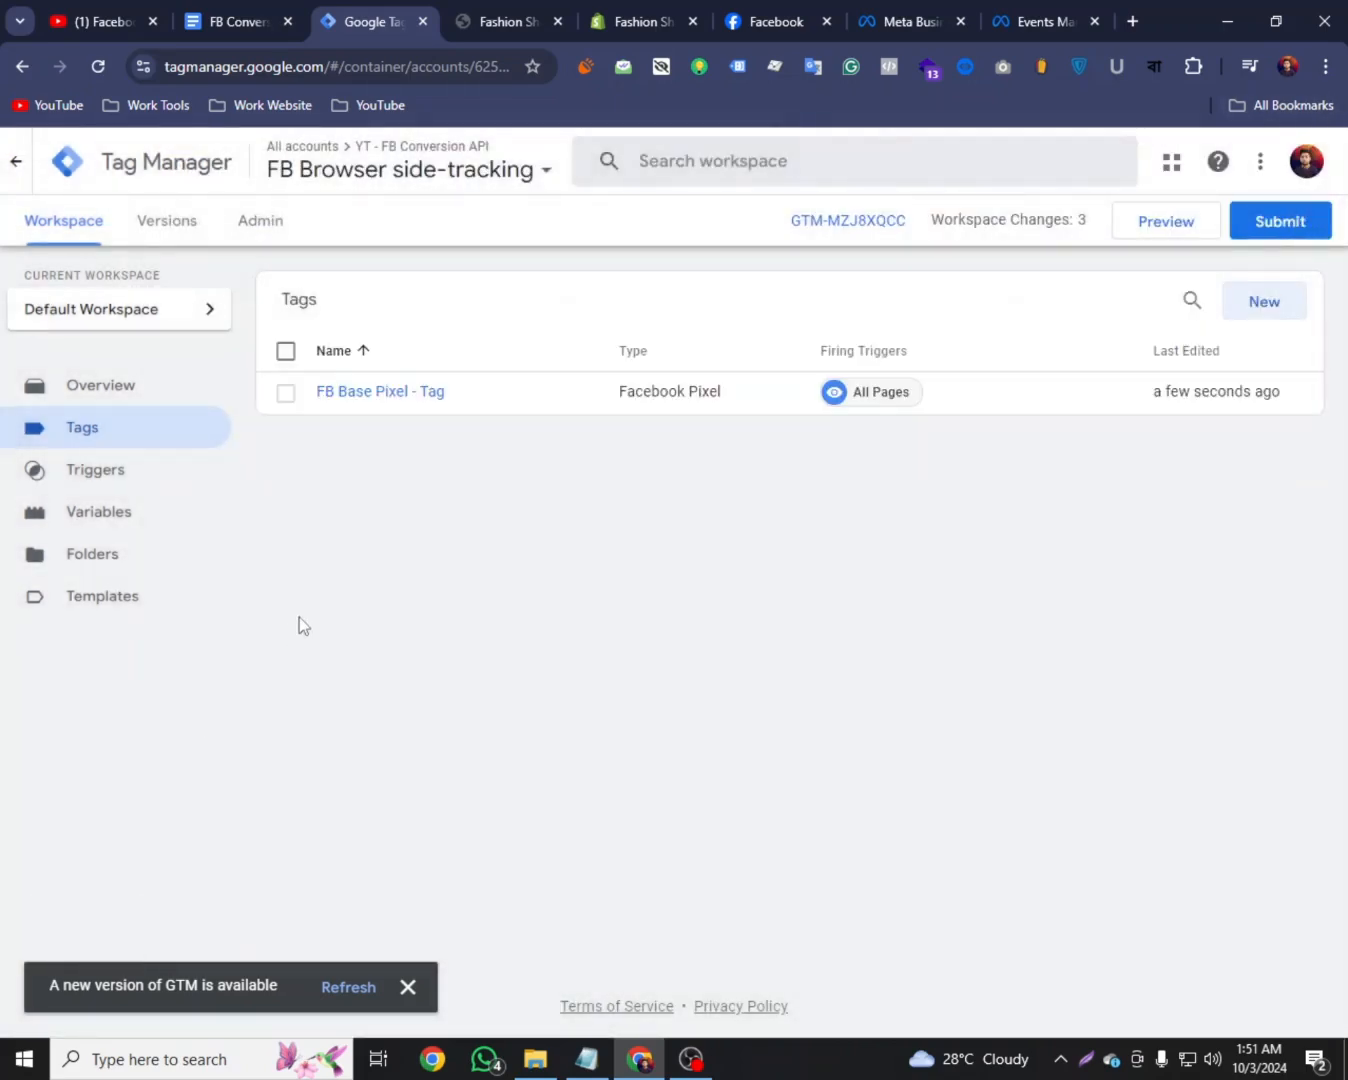
Switch to the FB Conversion API for Youtube document and review outline items 03 and 04
click(245, 18)
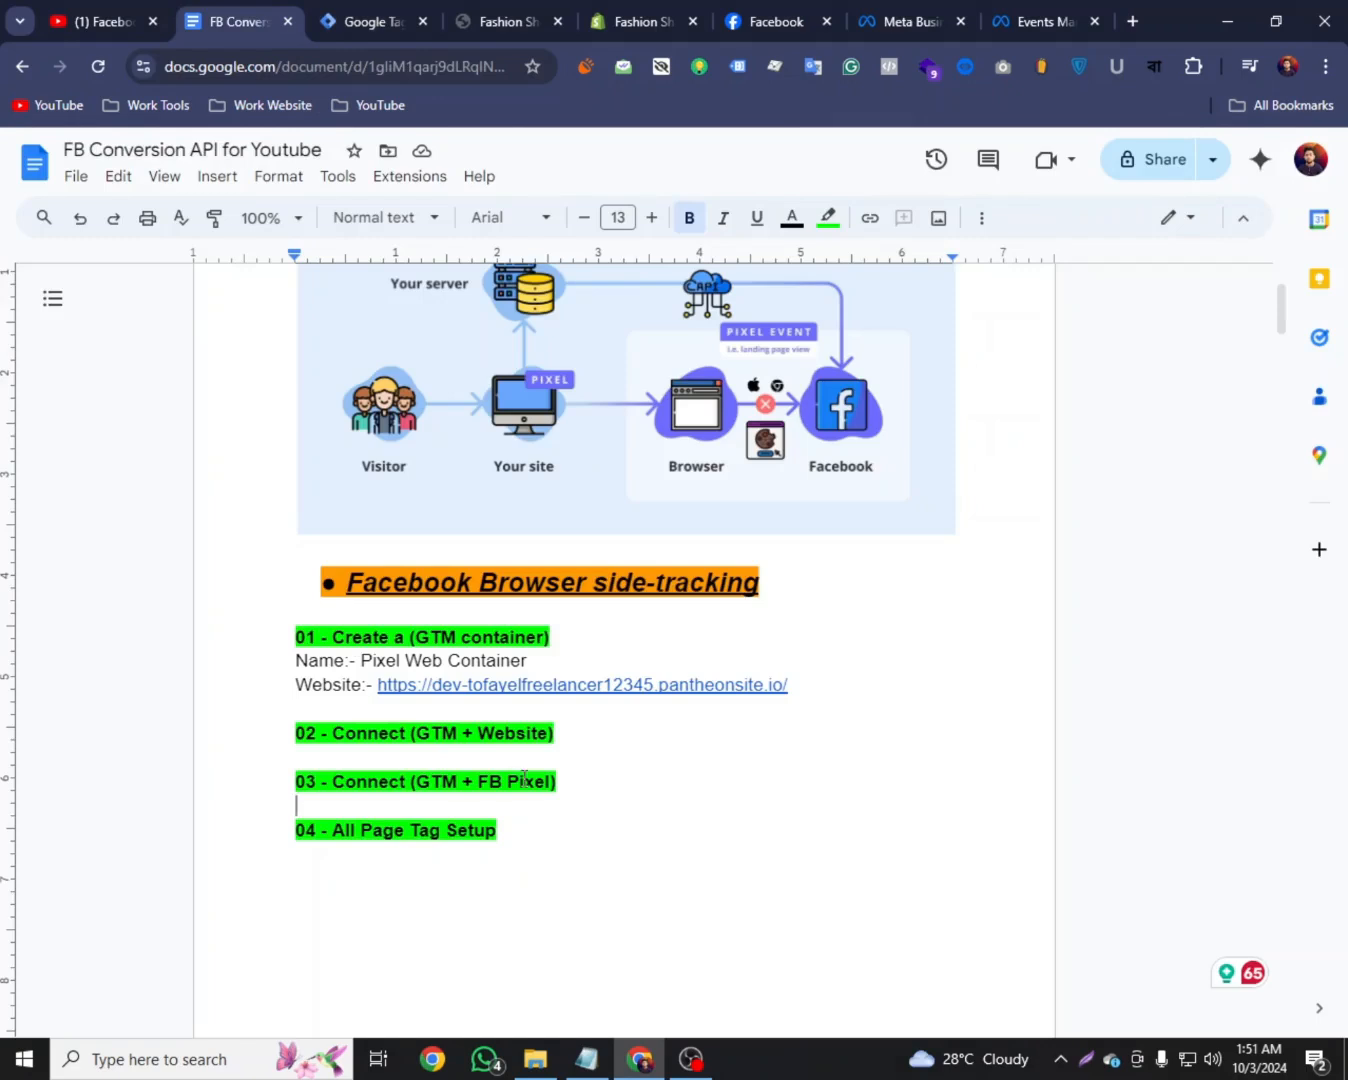
drag(487, 827, 302, 772)
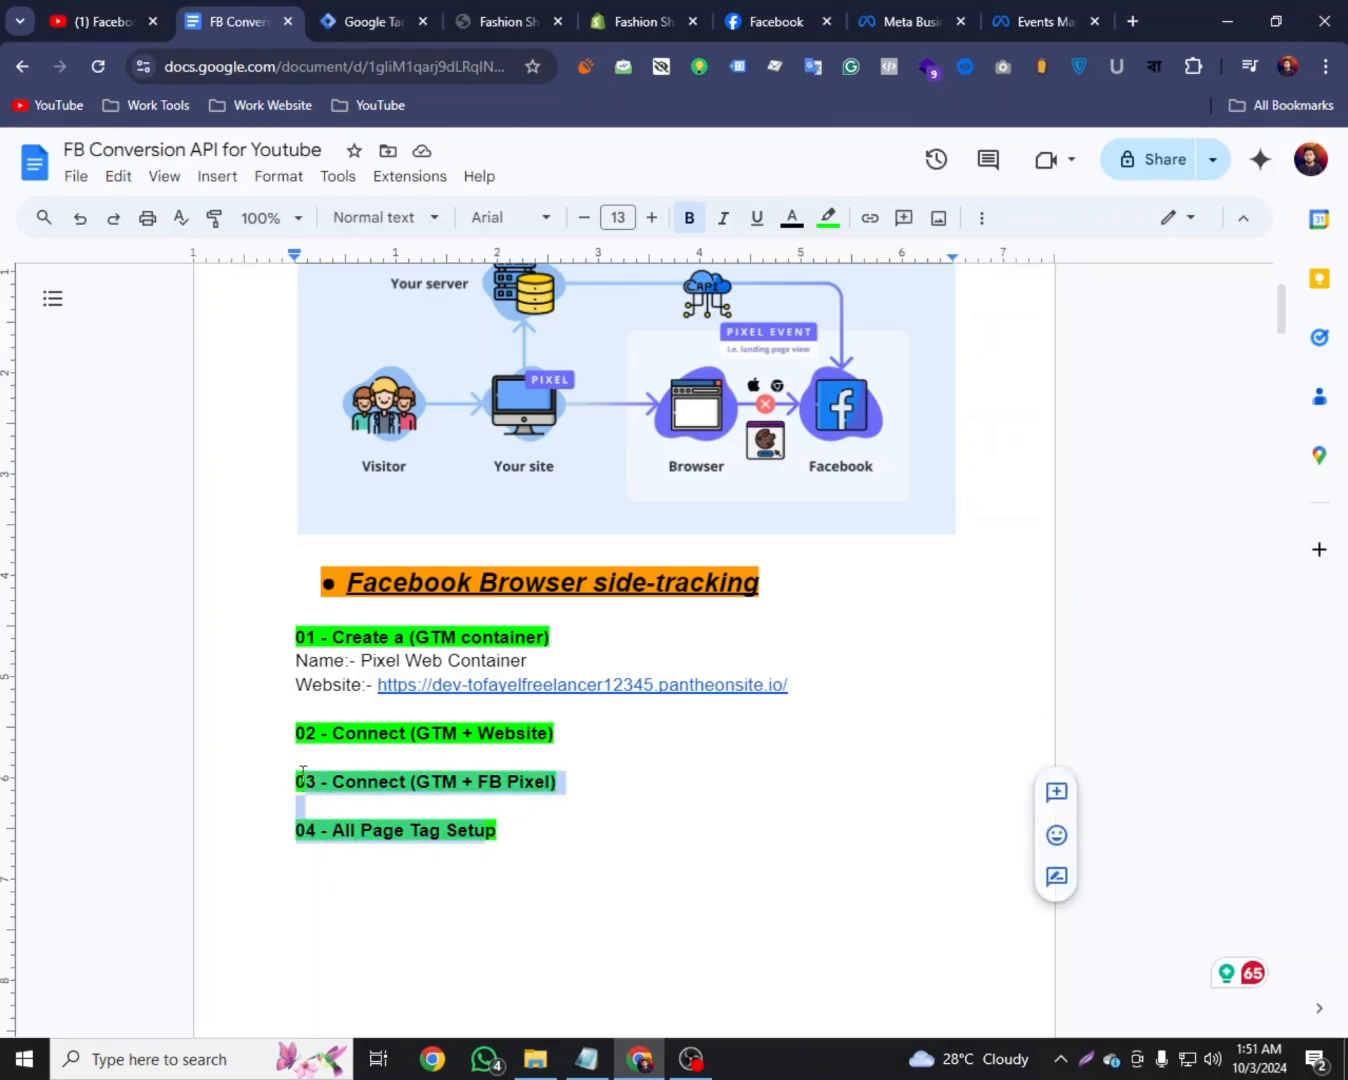
click(355, 877)
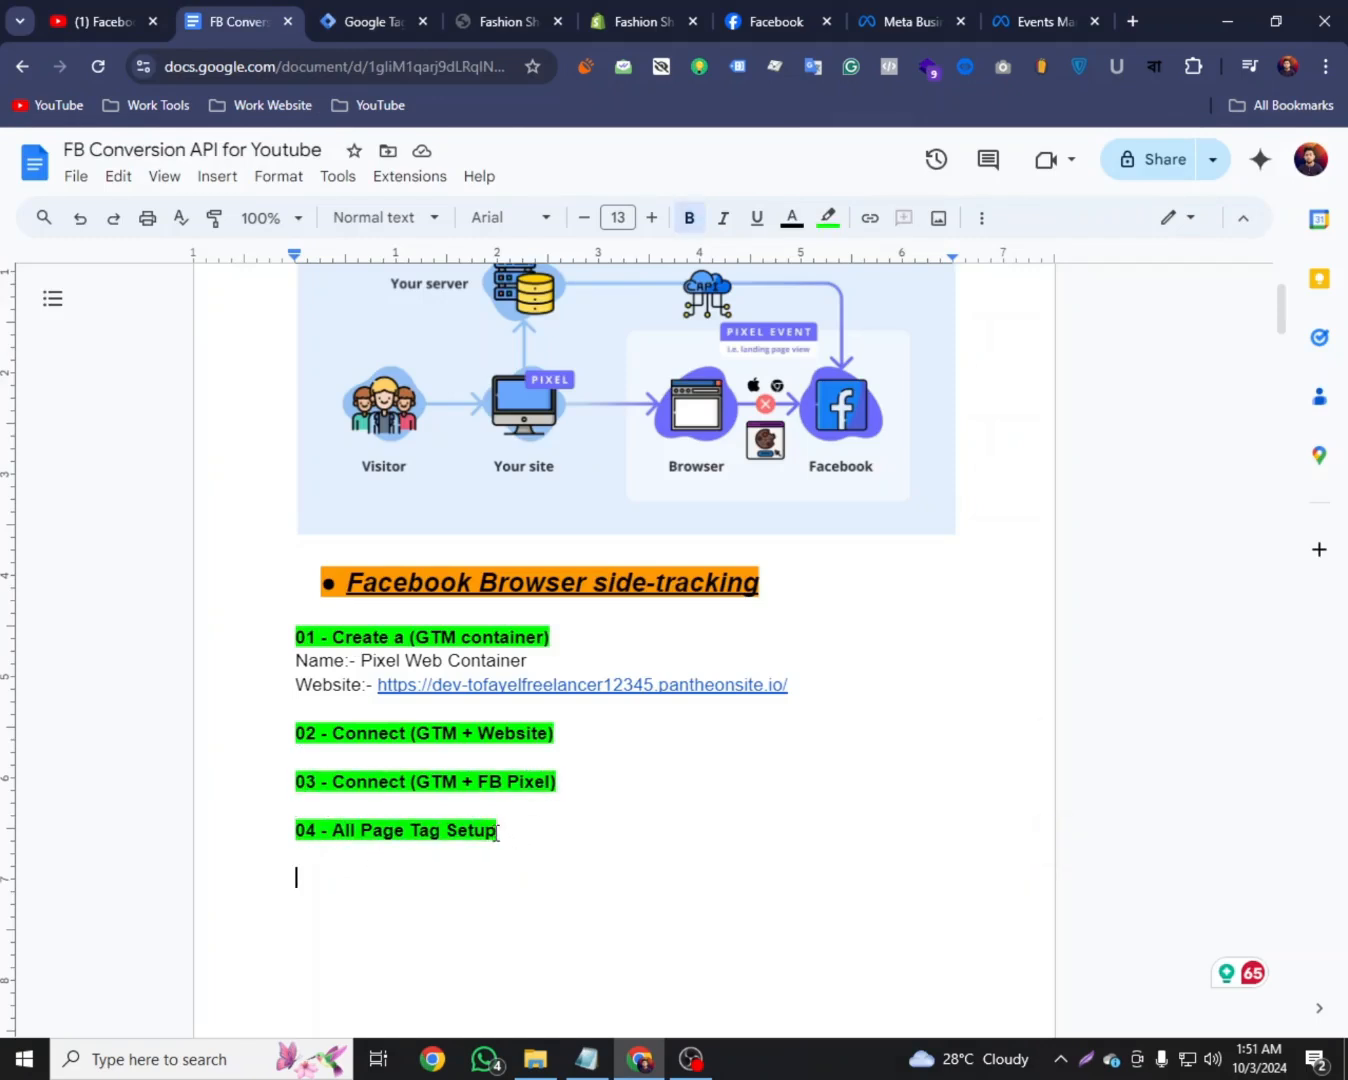
drag(496, 833, 339, 823)
click(391, 860)
Switch to Google Tag Manager, publish the workspace changes to the Live environment and start previewing the container
click(356, 12)
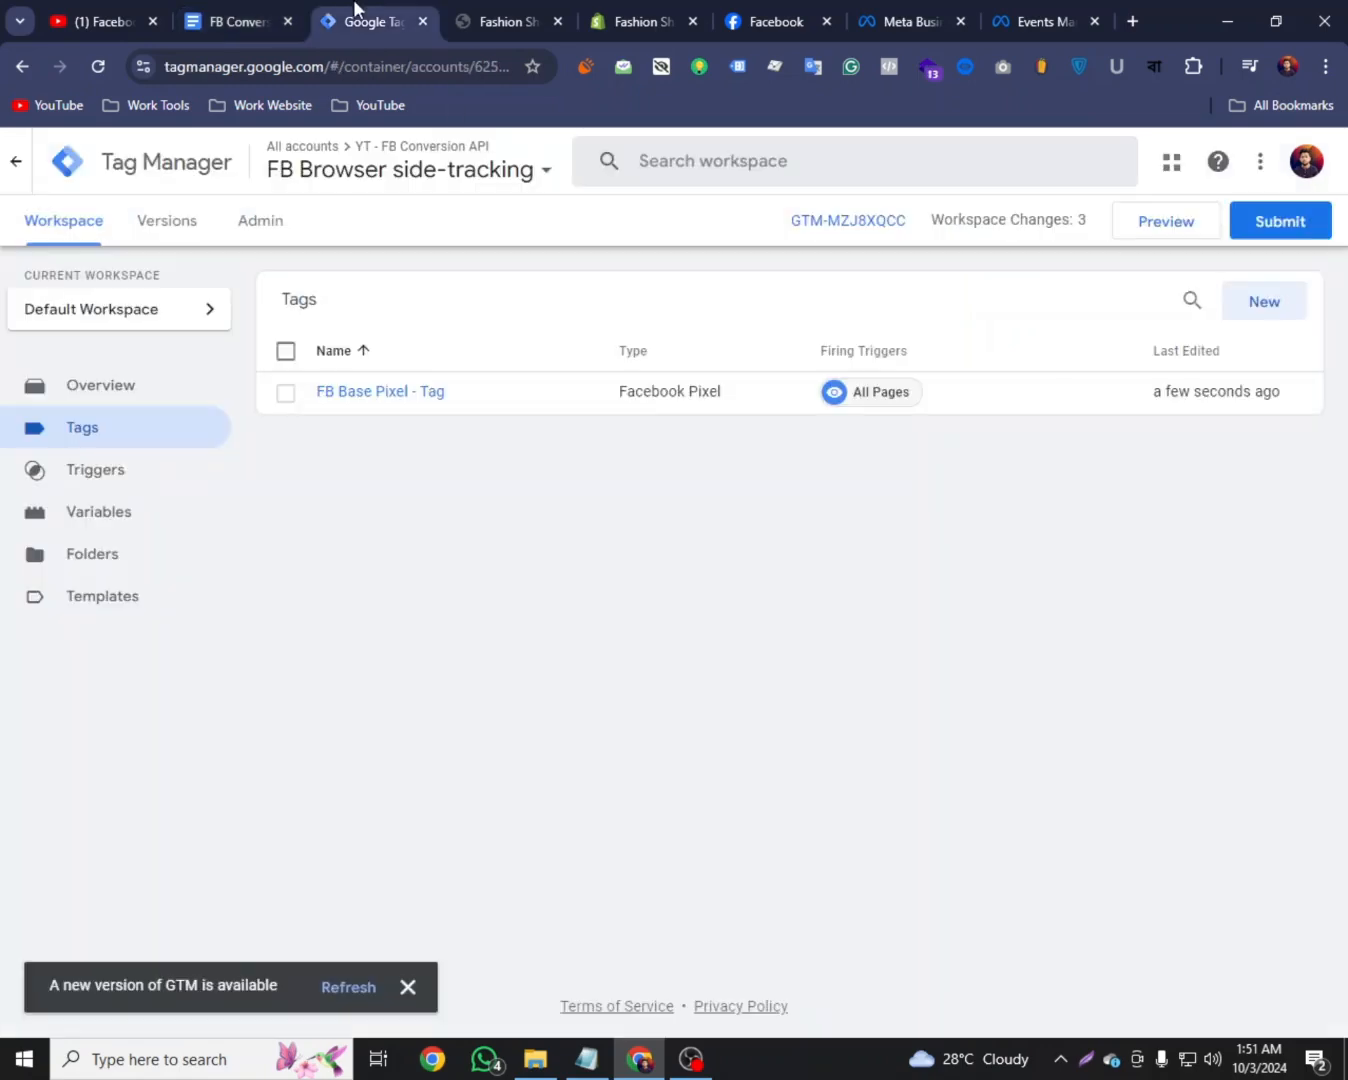
click(1270, 225)
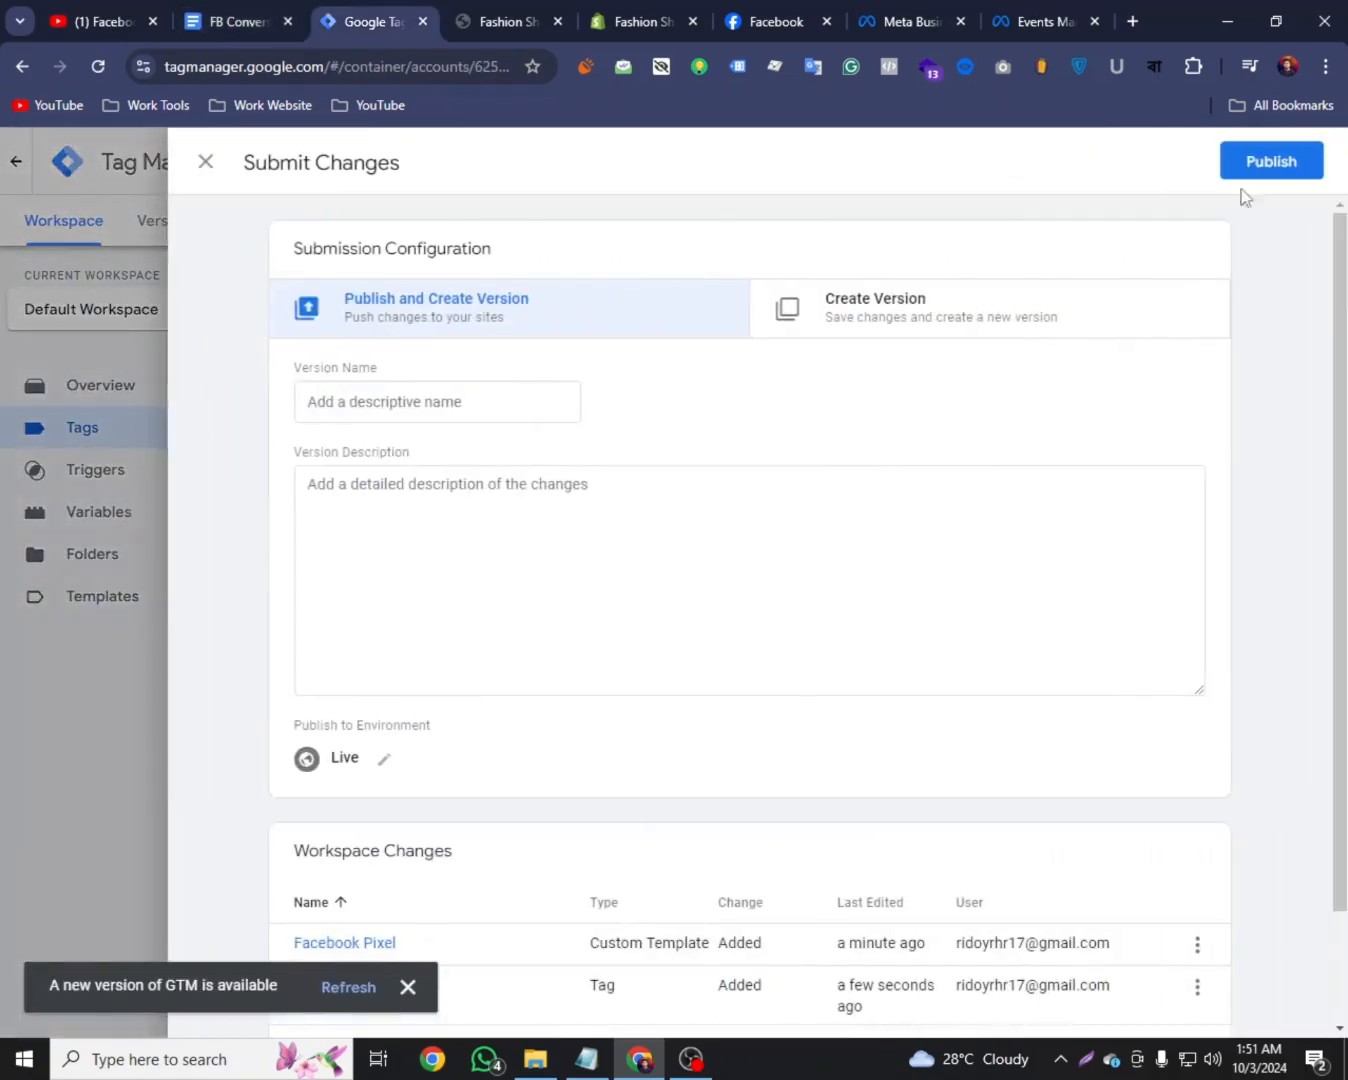
click(1272, 162)
click(952, 777)
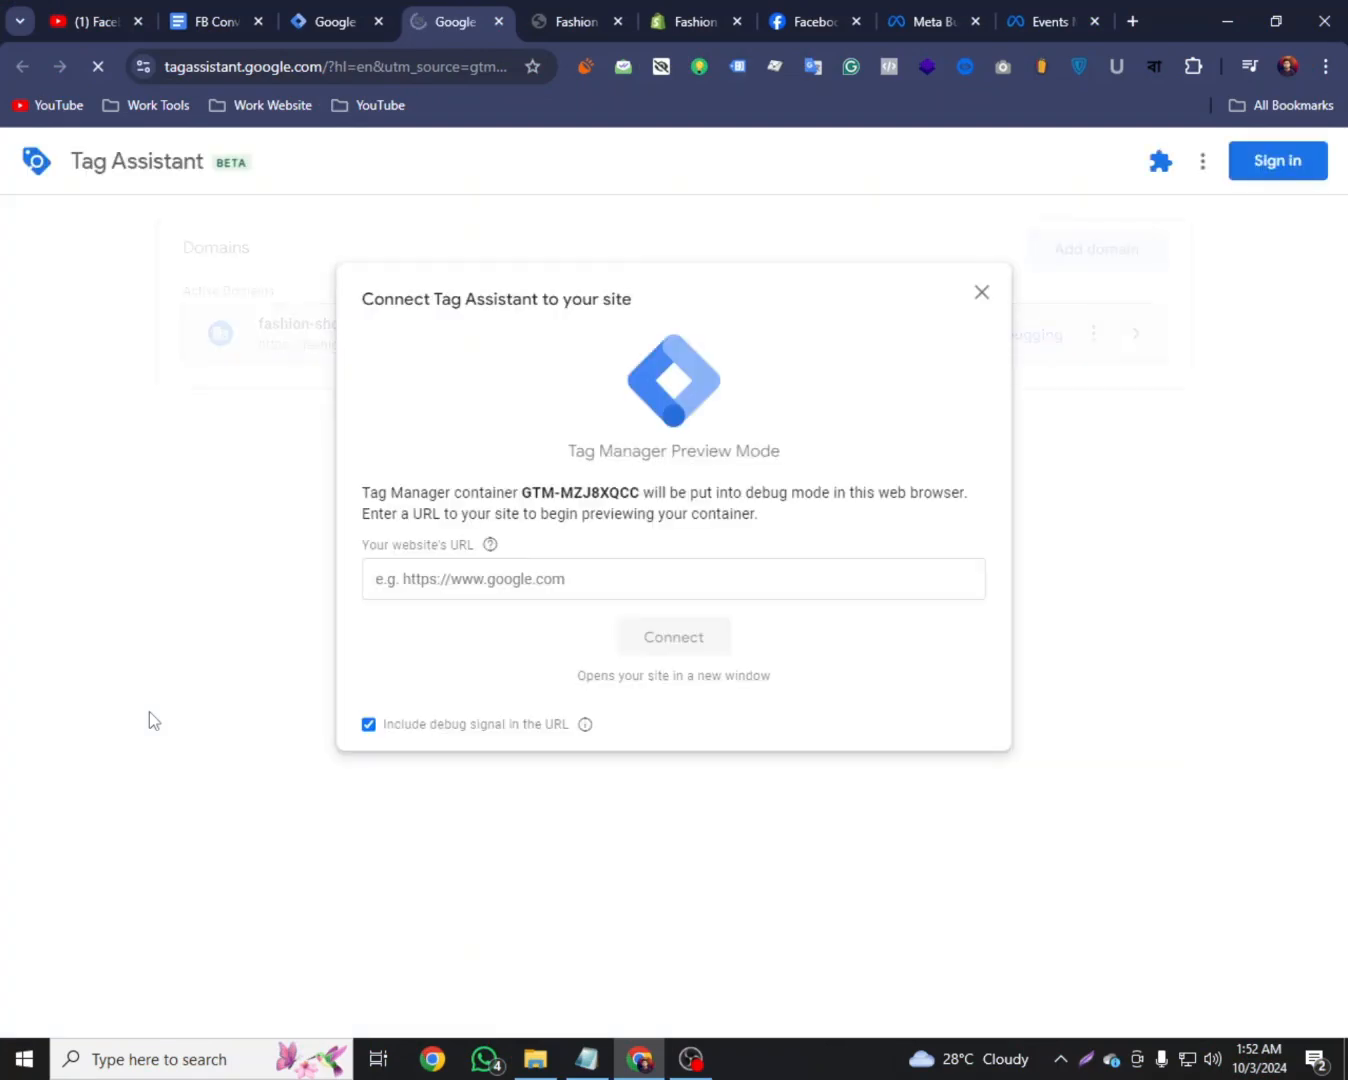
Switch to the Fashion ShoeBox storefront and copy its URL for the Tag Assistant connection
click(477, 591)
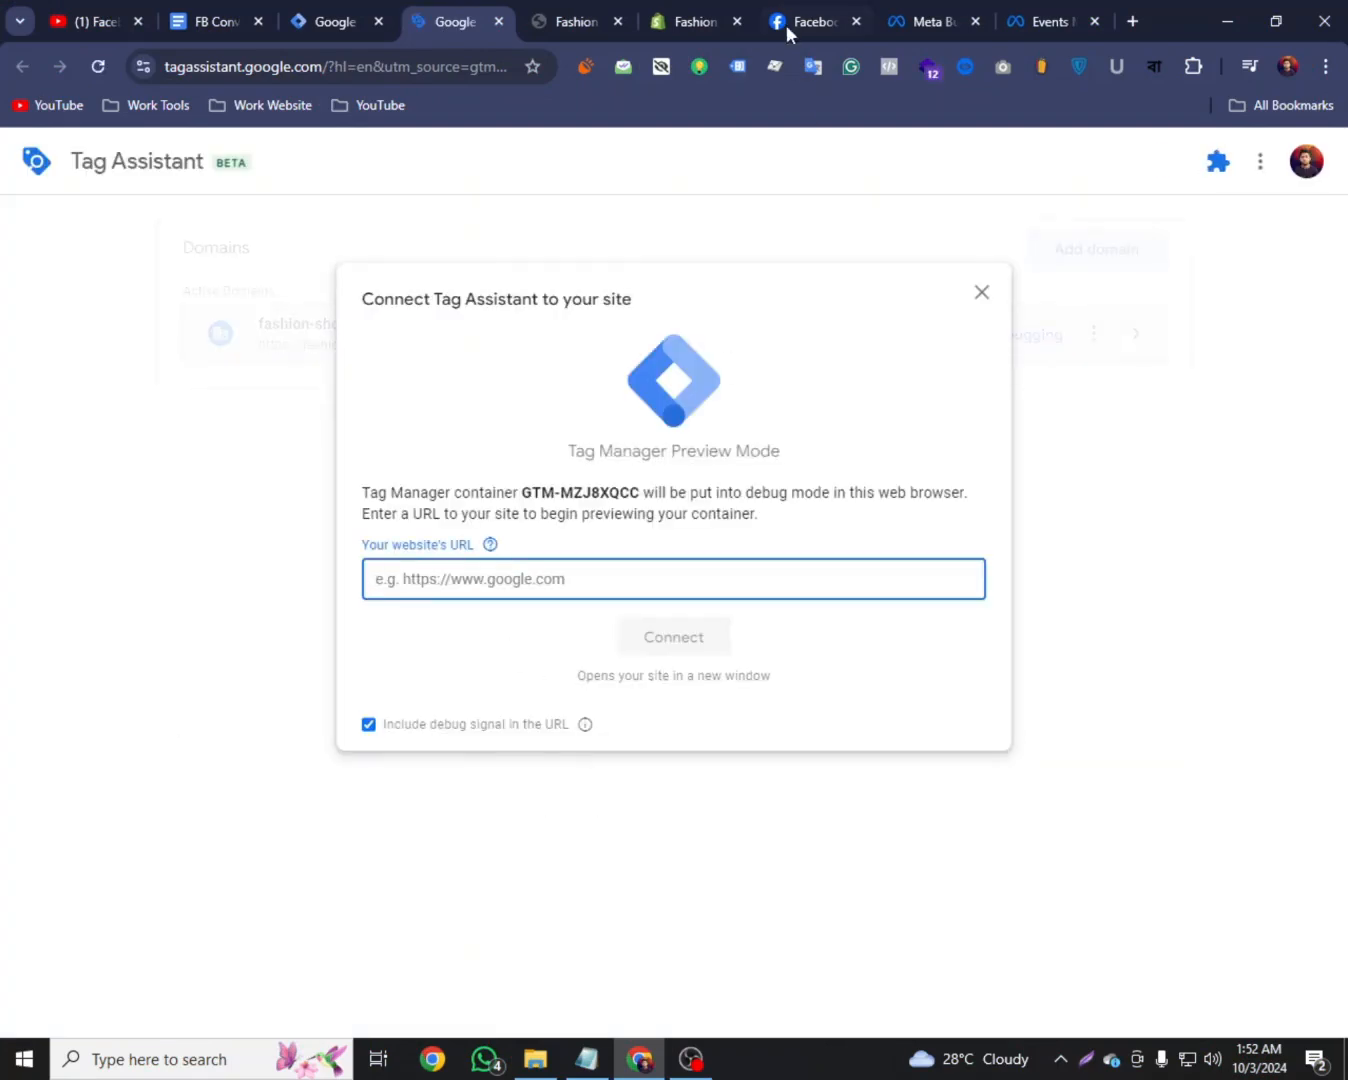
click(572, 21)
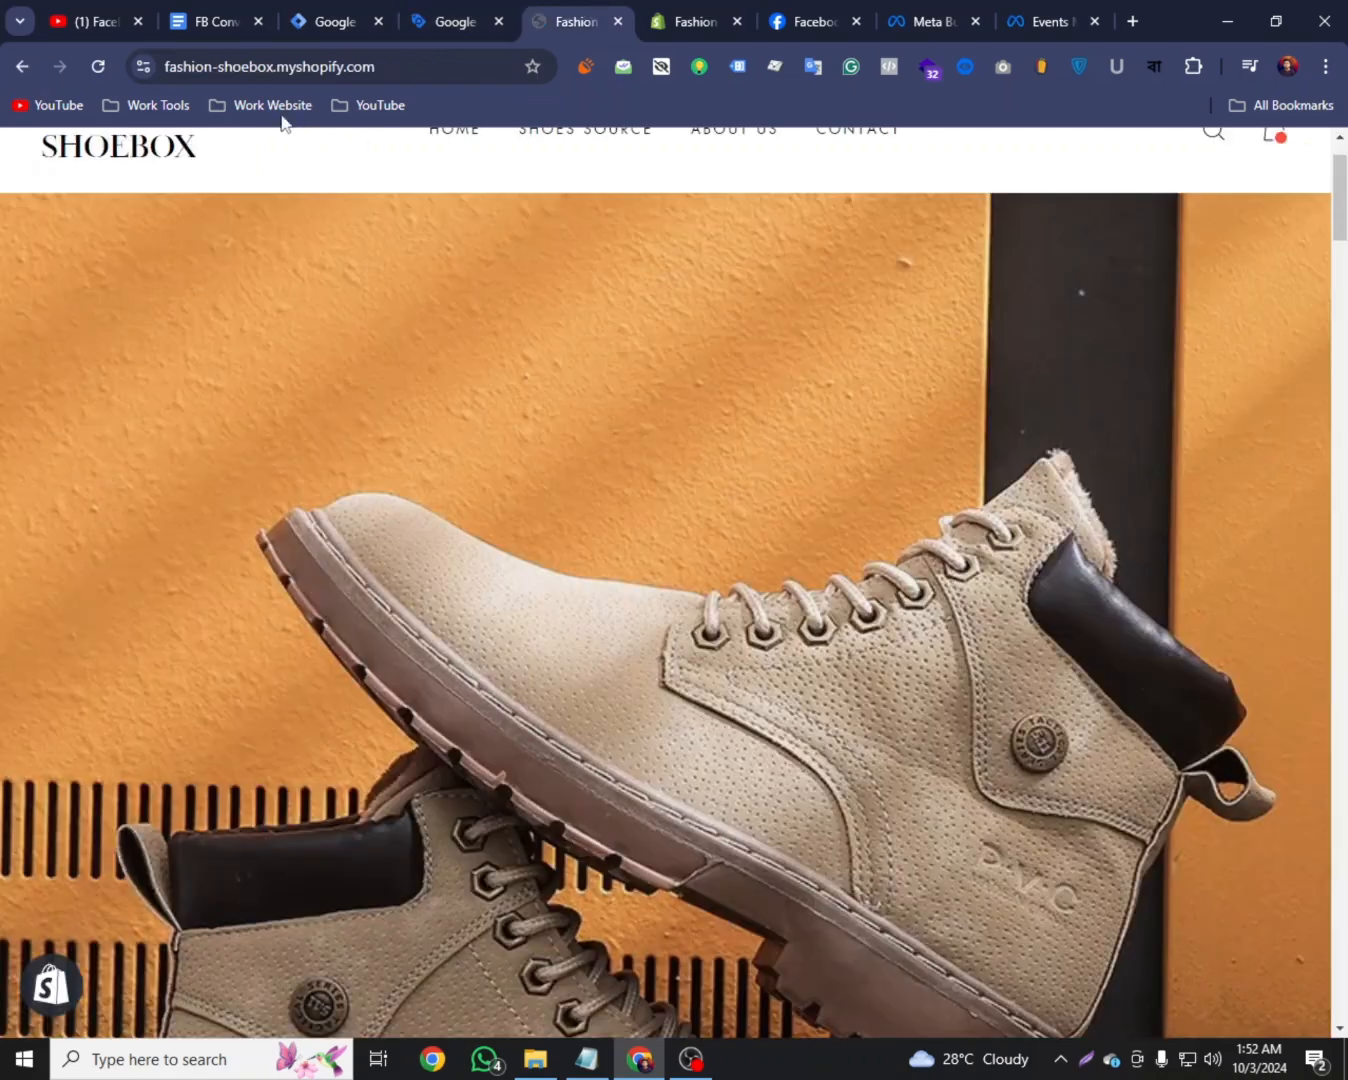
right_click(270, 70)
click(334, 266)
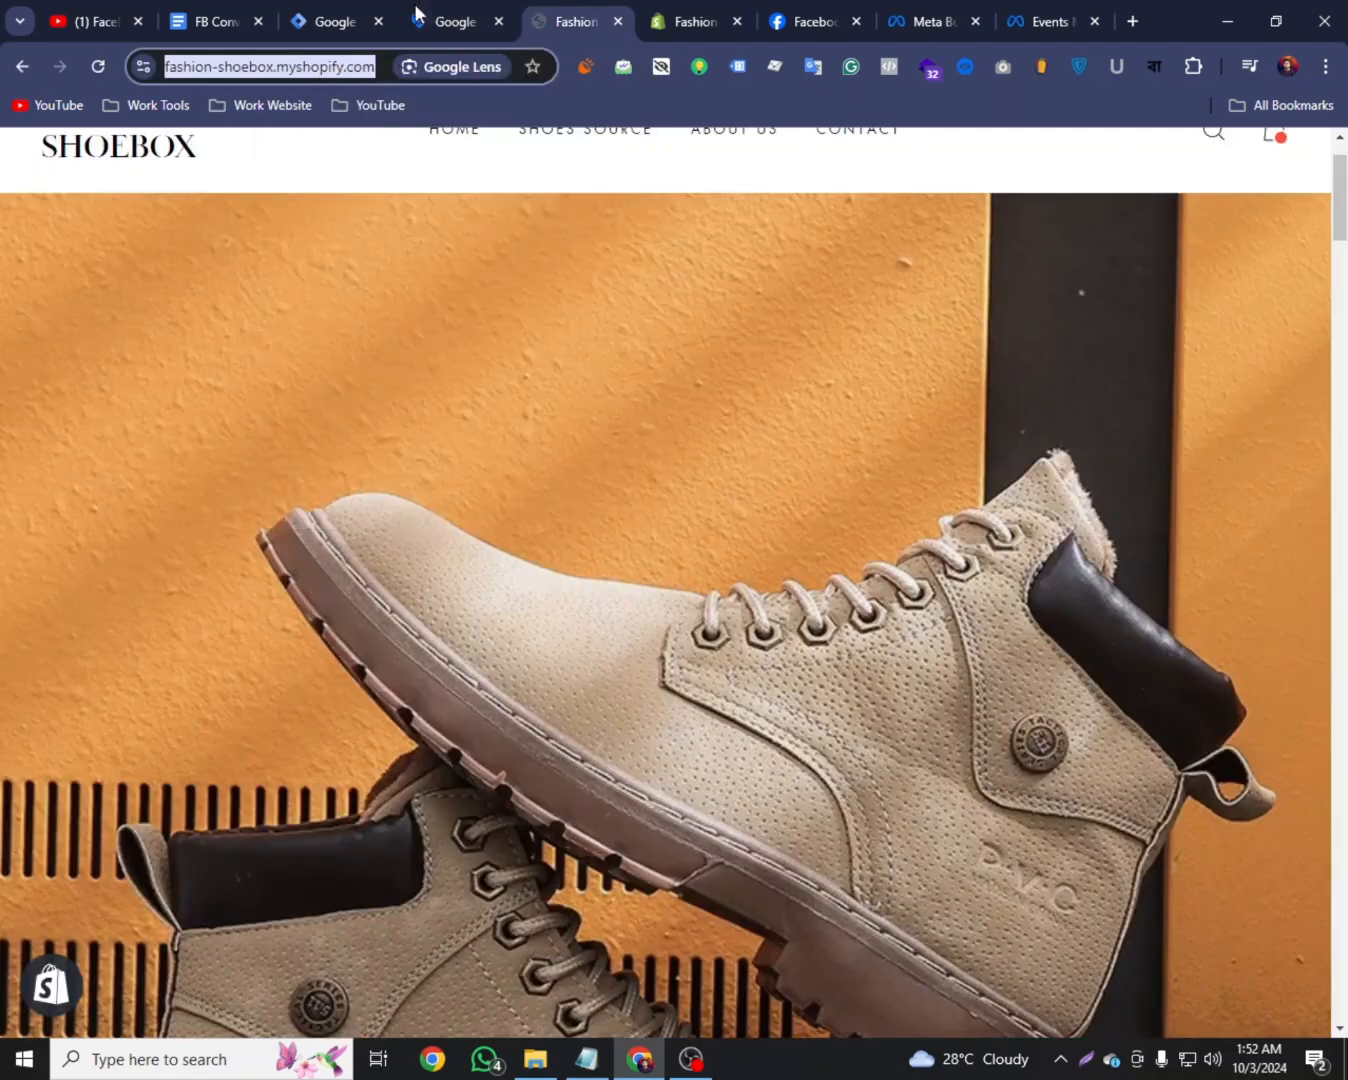
Switch to Tag Assistant and connect it to the storefront using the copied URL
click(429, 20)
click(430, 578)
right_click(430, 582)
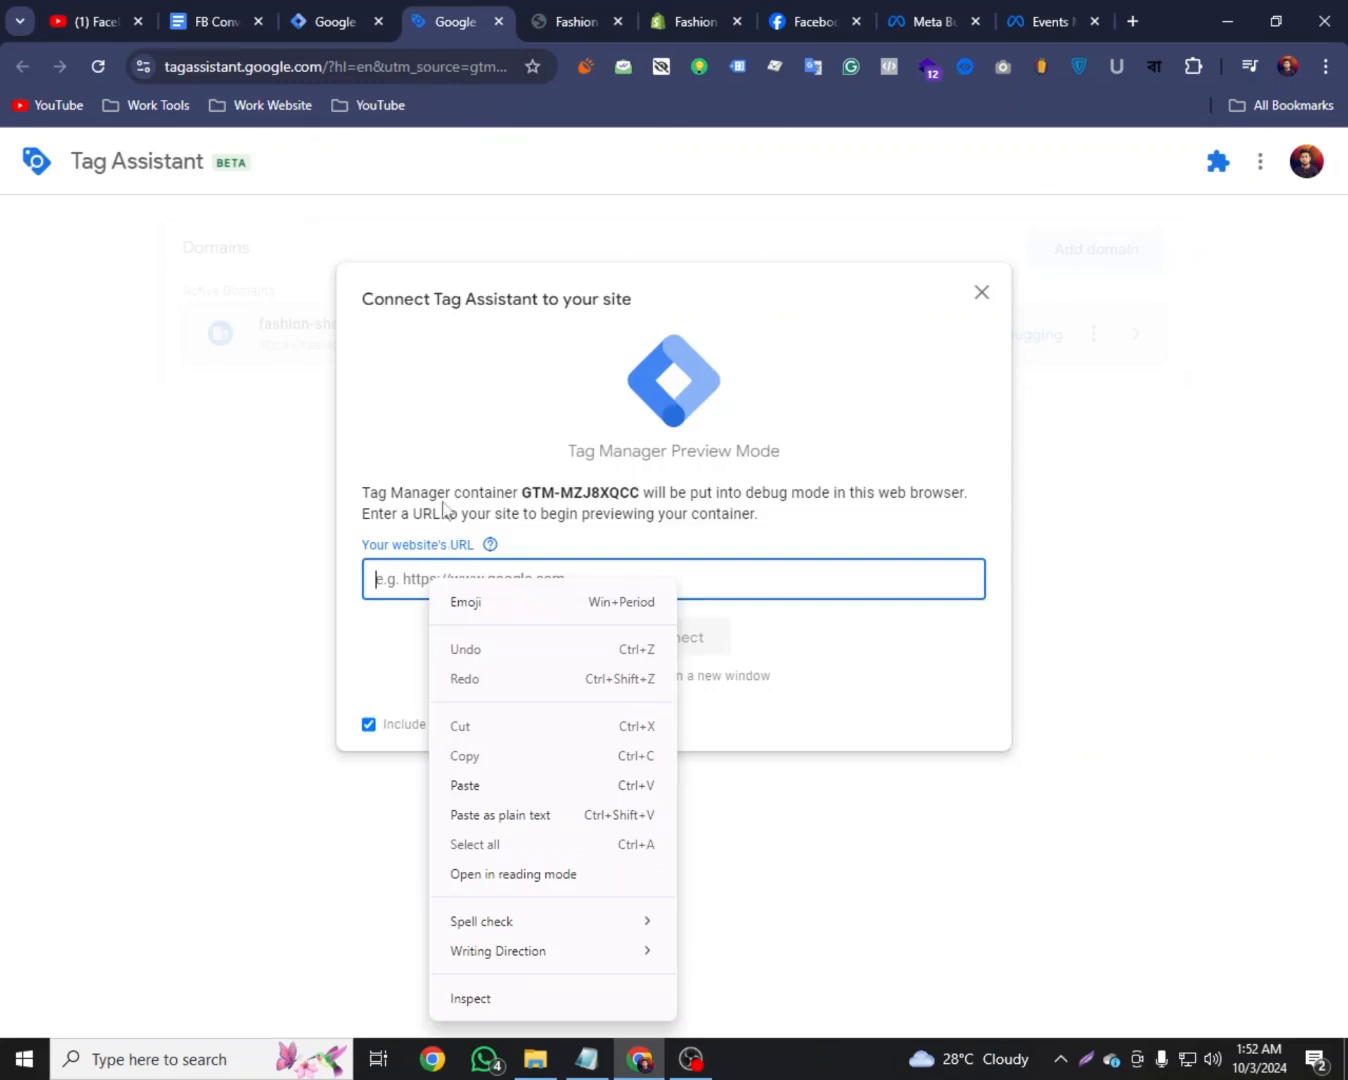
click(466, 783)
click(652, 644)
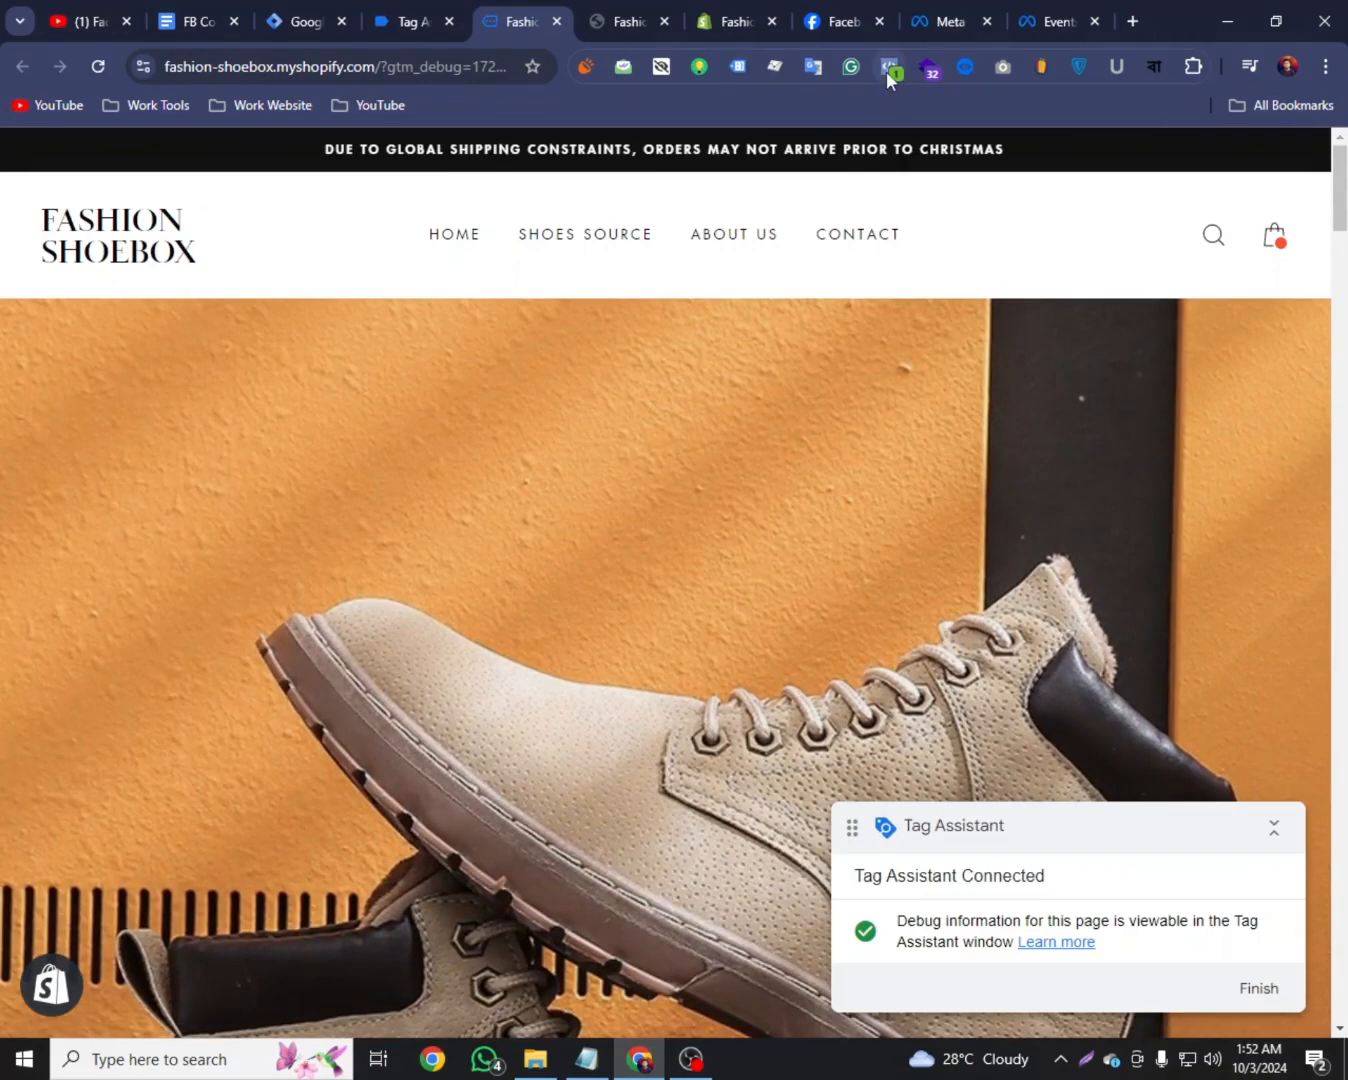
Examine the PageView event in Meta Pixel Helper and compare its pixel ID with the YT - Pixel dataset ID in Events Manager
click(887, 69)
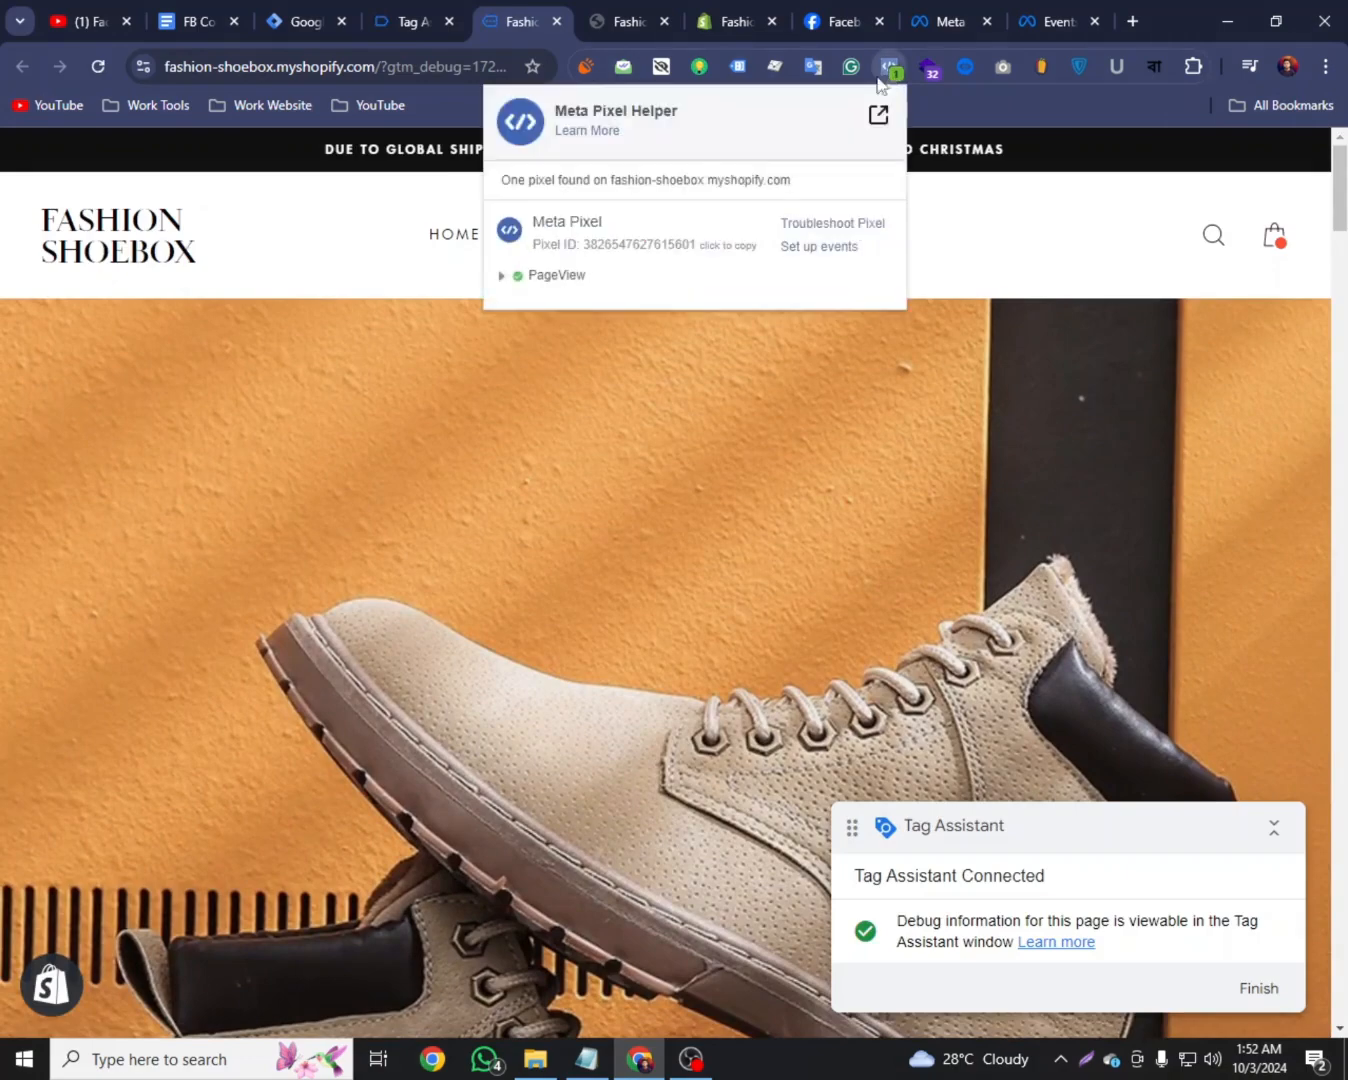
click(503, 280)
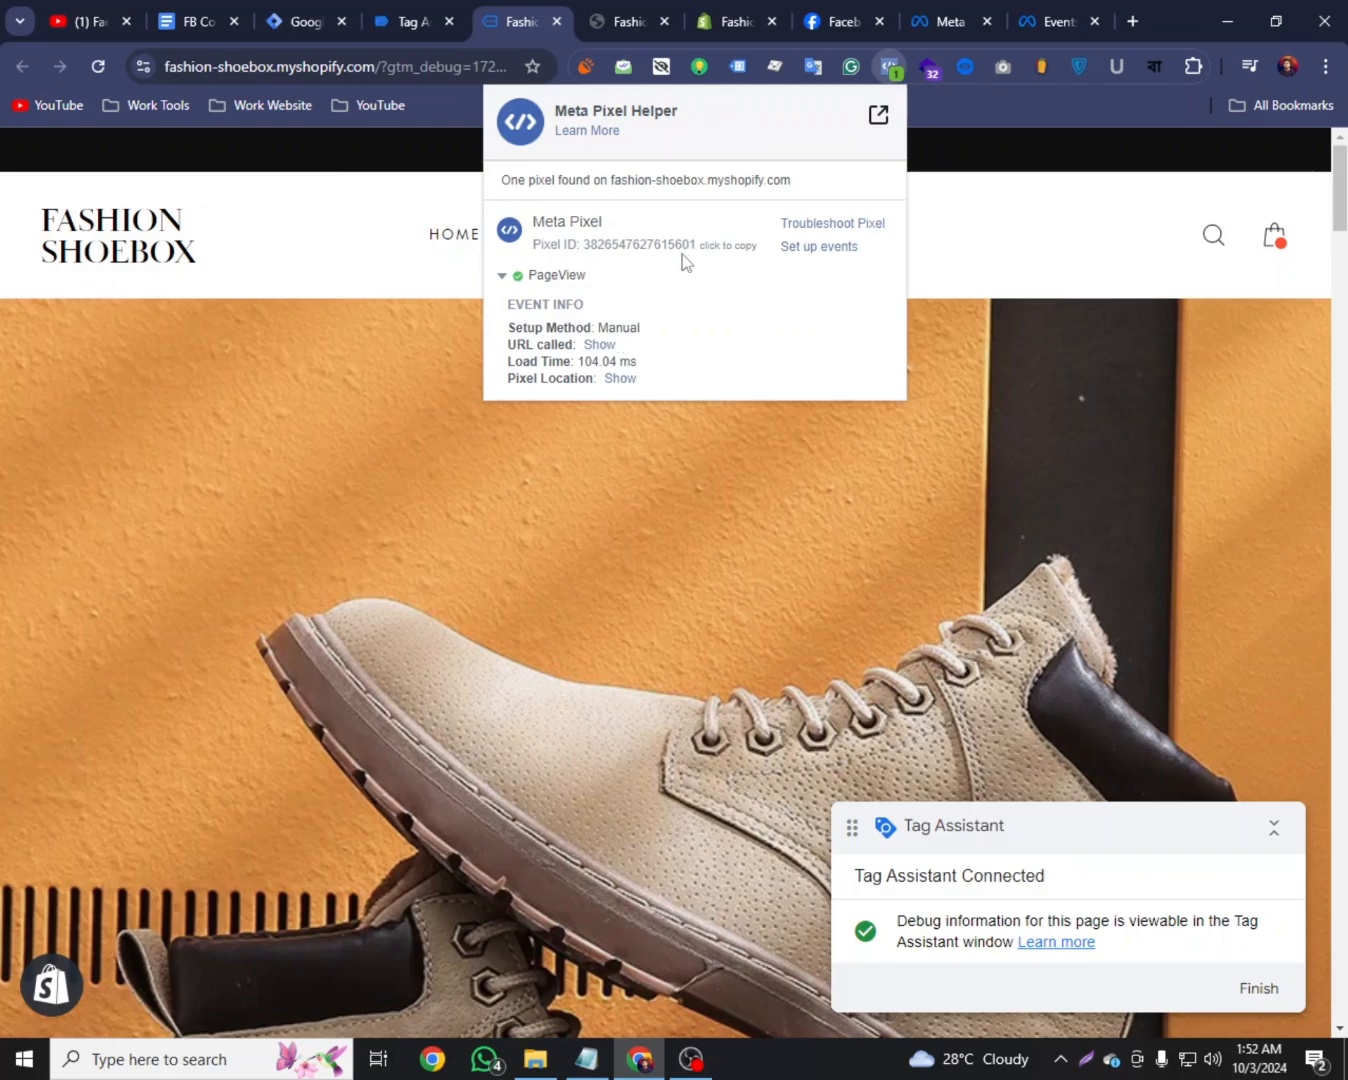
click(1055, 21)
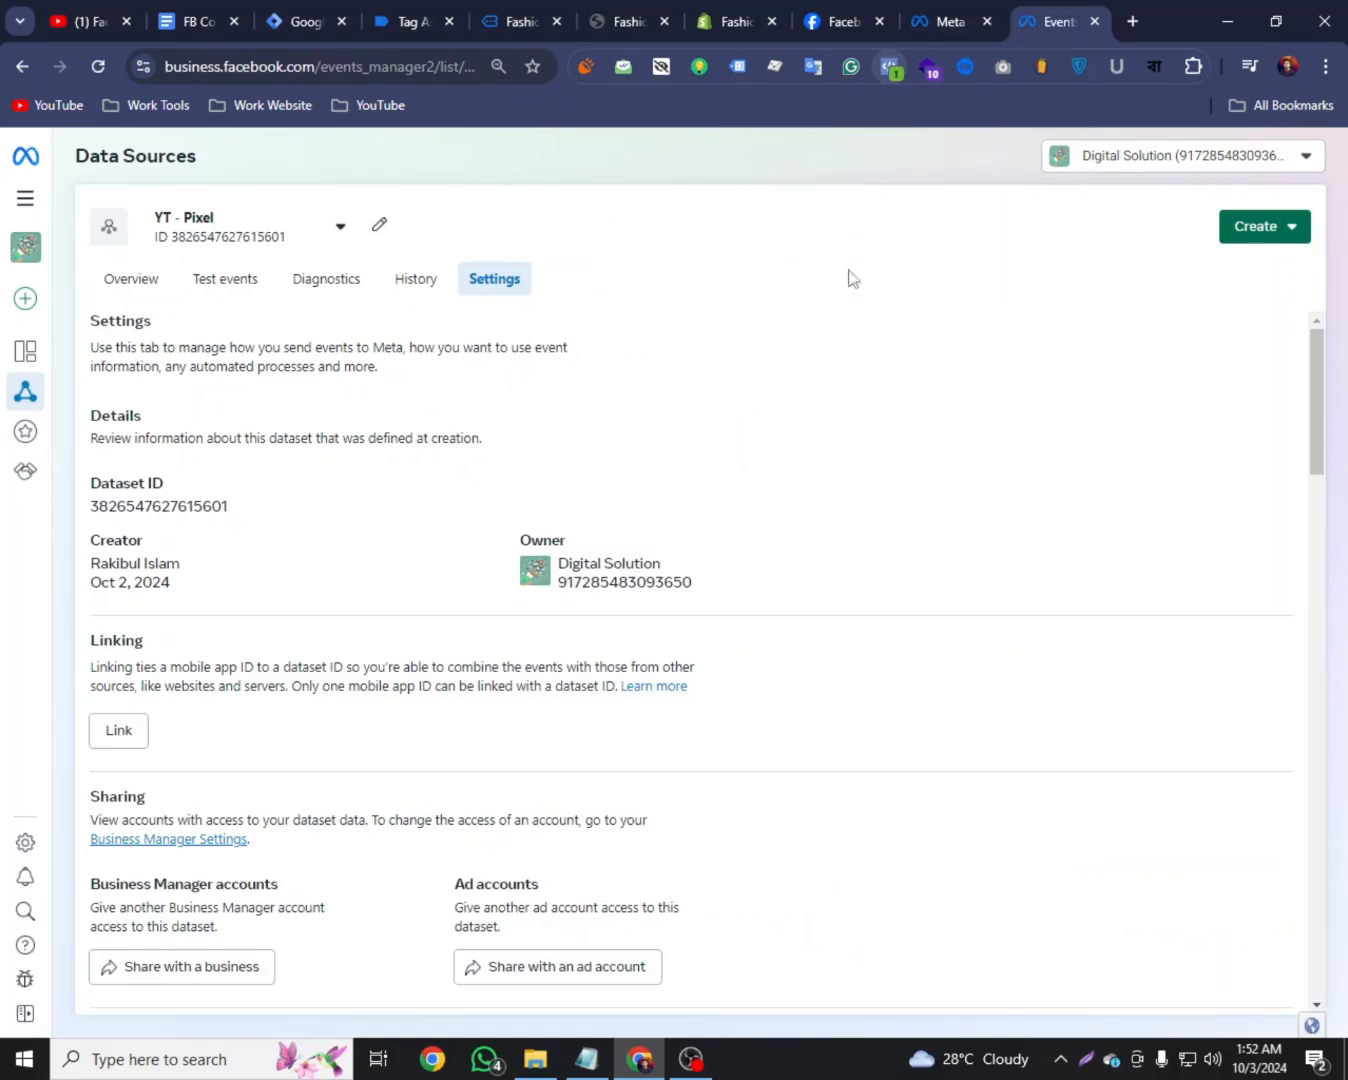
drag(228, 507, 207, 511)
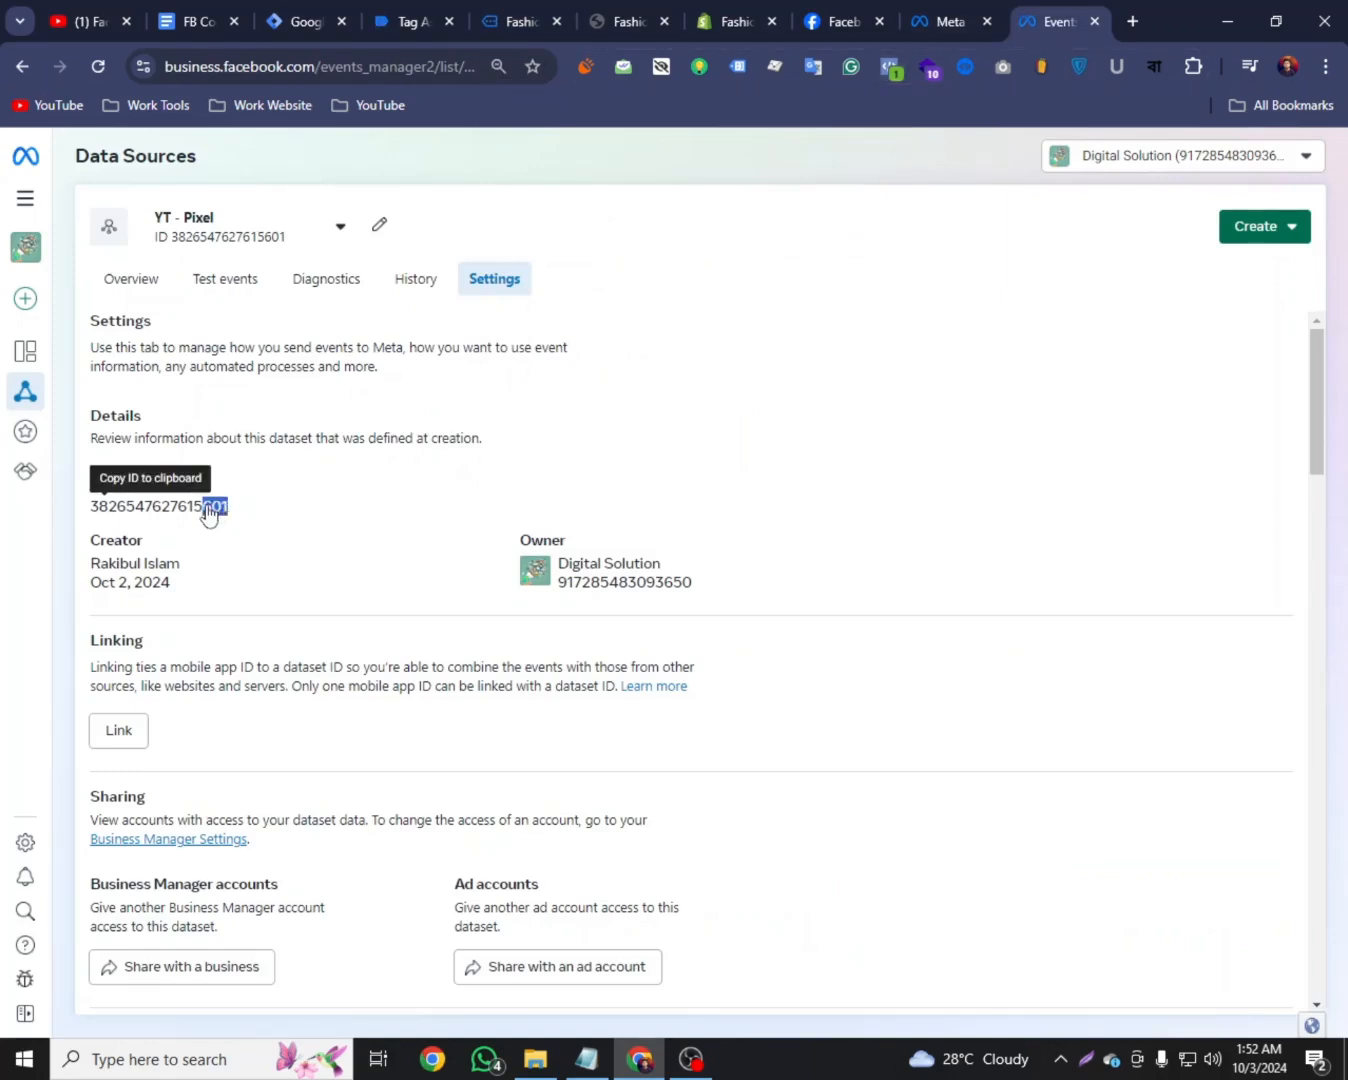
Dismiss the Tag Assistant connection notice and open the Men's Fashion Casual Non-slip Sports Slippers product page in the storefront
click(429, 12)
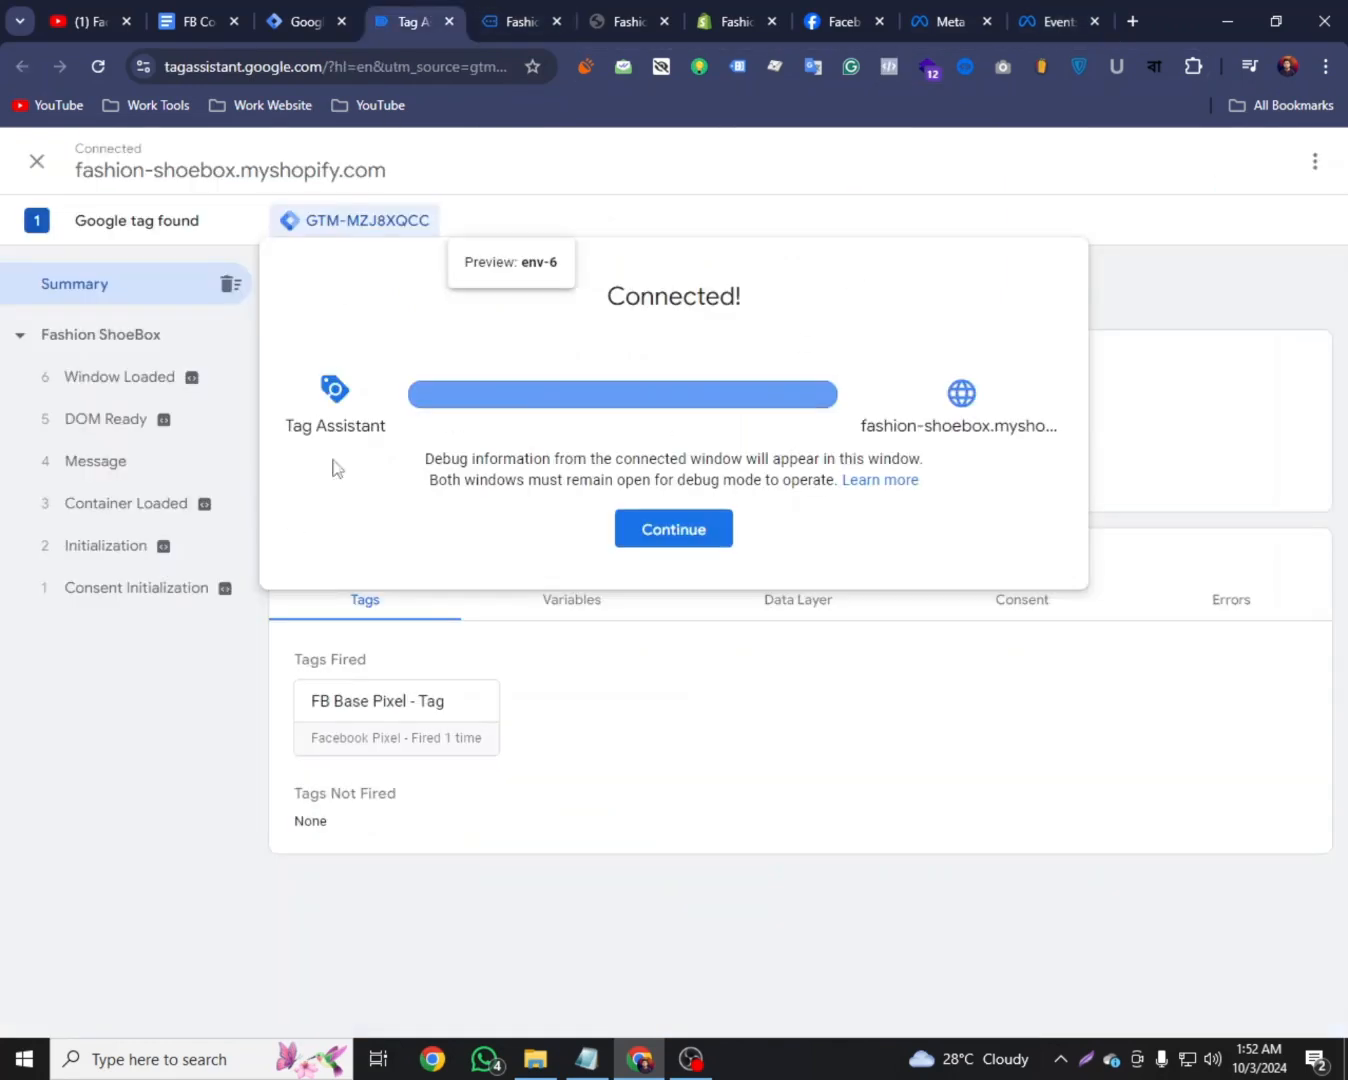
click(645, 554)
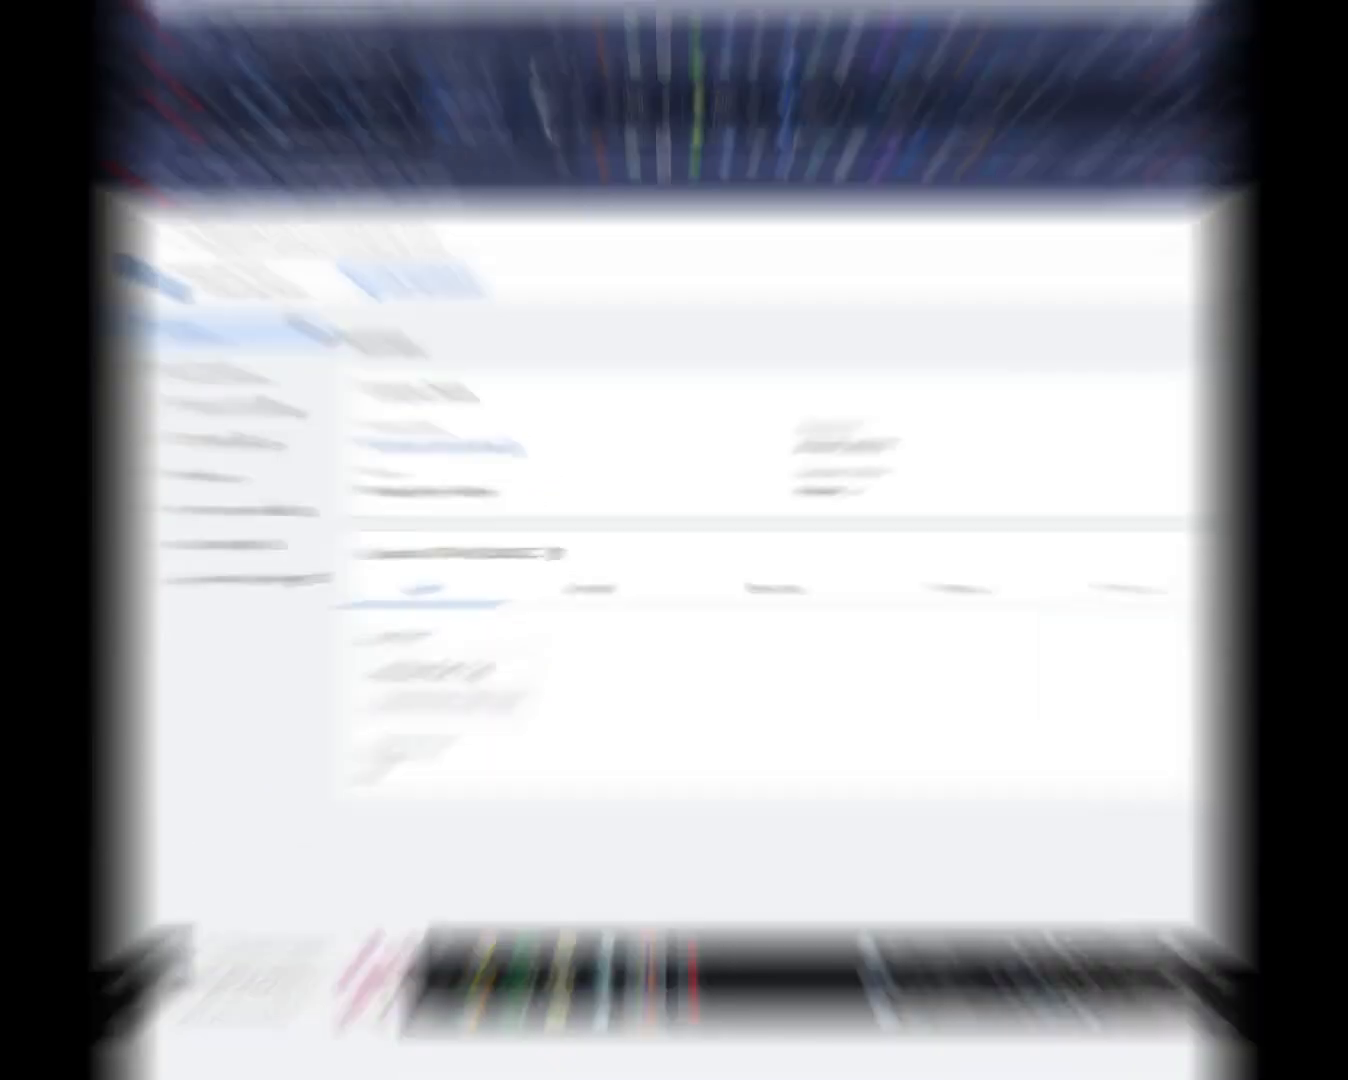
click(509, 14)
scroll(498, 457, down, 5)
scroll(498, 457, down, 15)
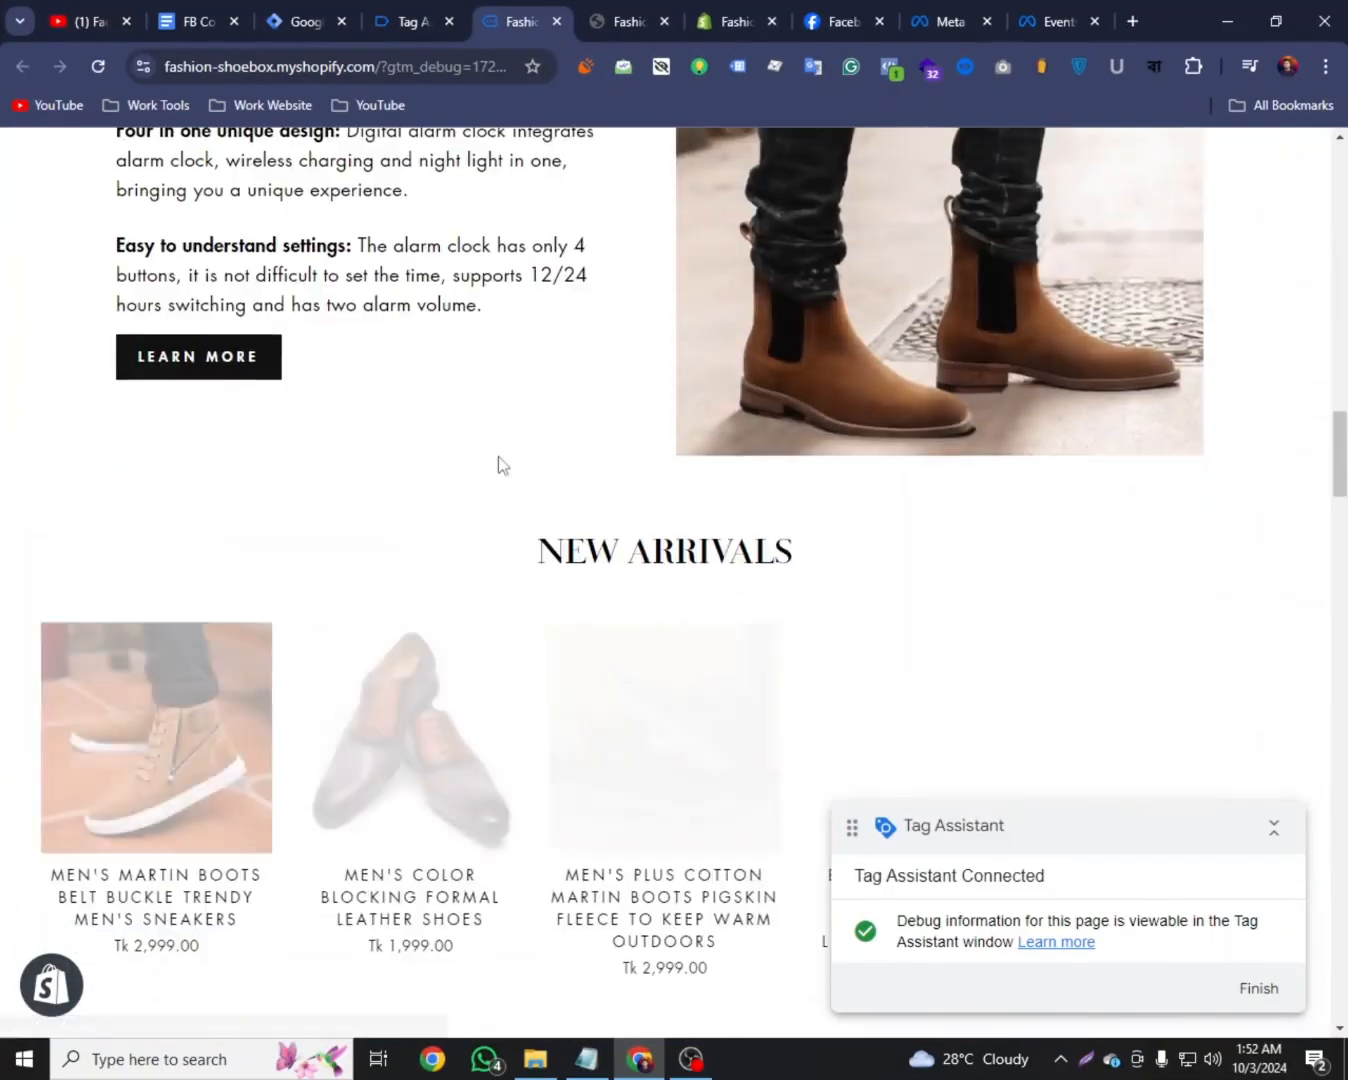
click(665, 471)
Examine the data layer values of the view_item event in Tag Assistant
click(435, 16)
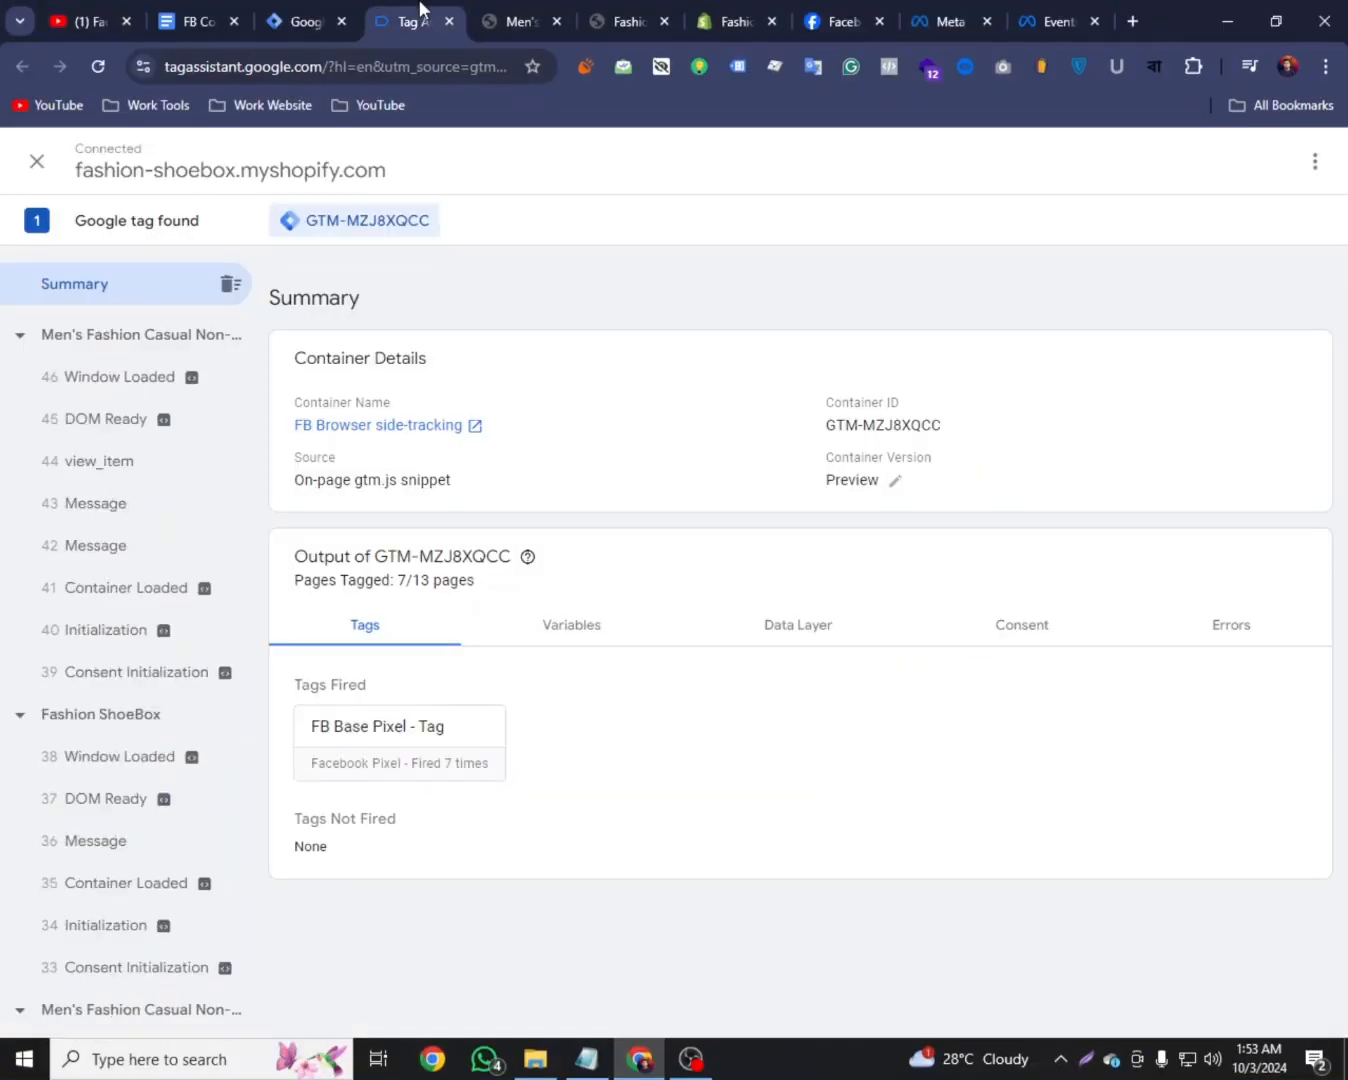
click(125, 465)
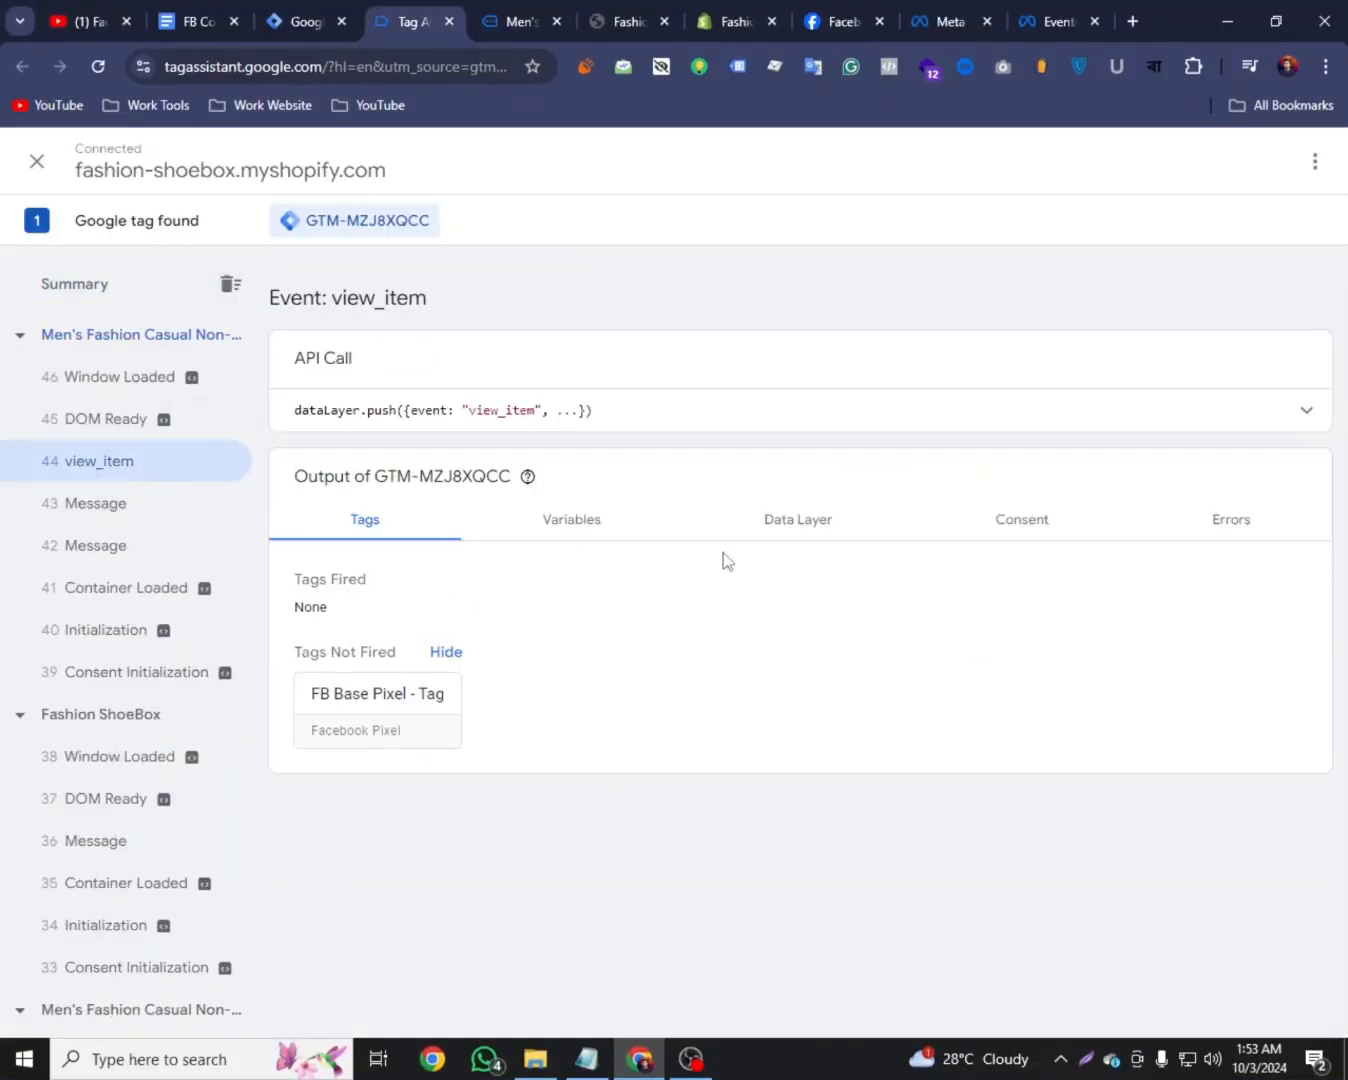
click(765, 539)
scroll(520, 780, down, 1)
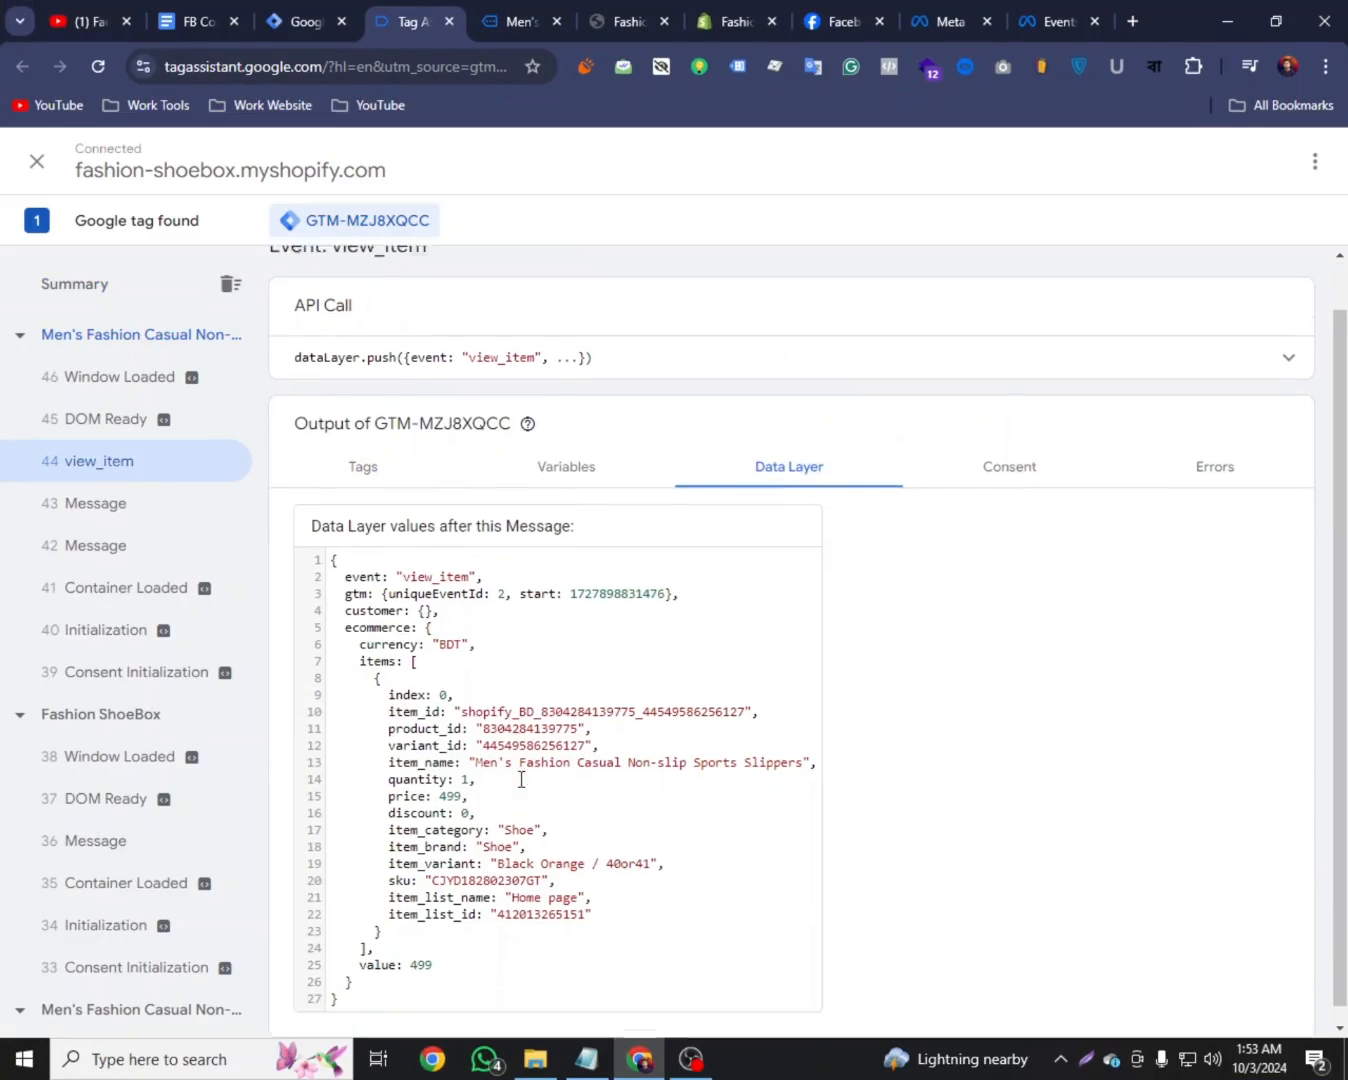
drag(447, 952, 340, 562)
click(401, 679)
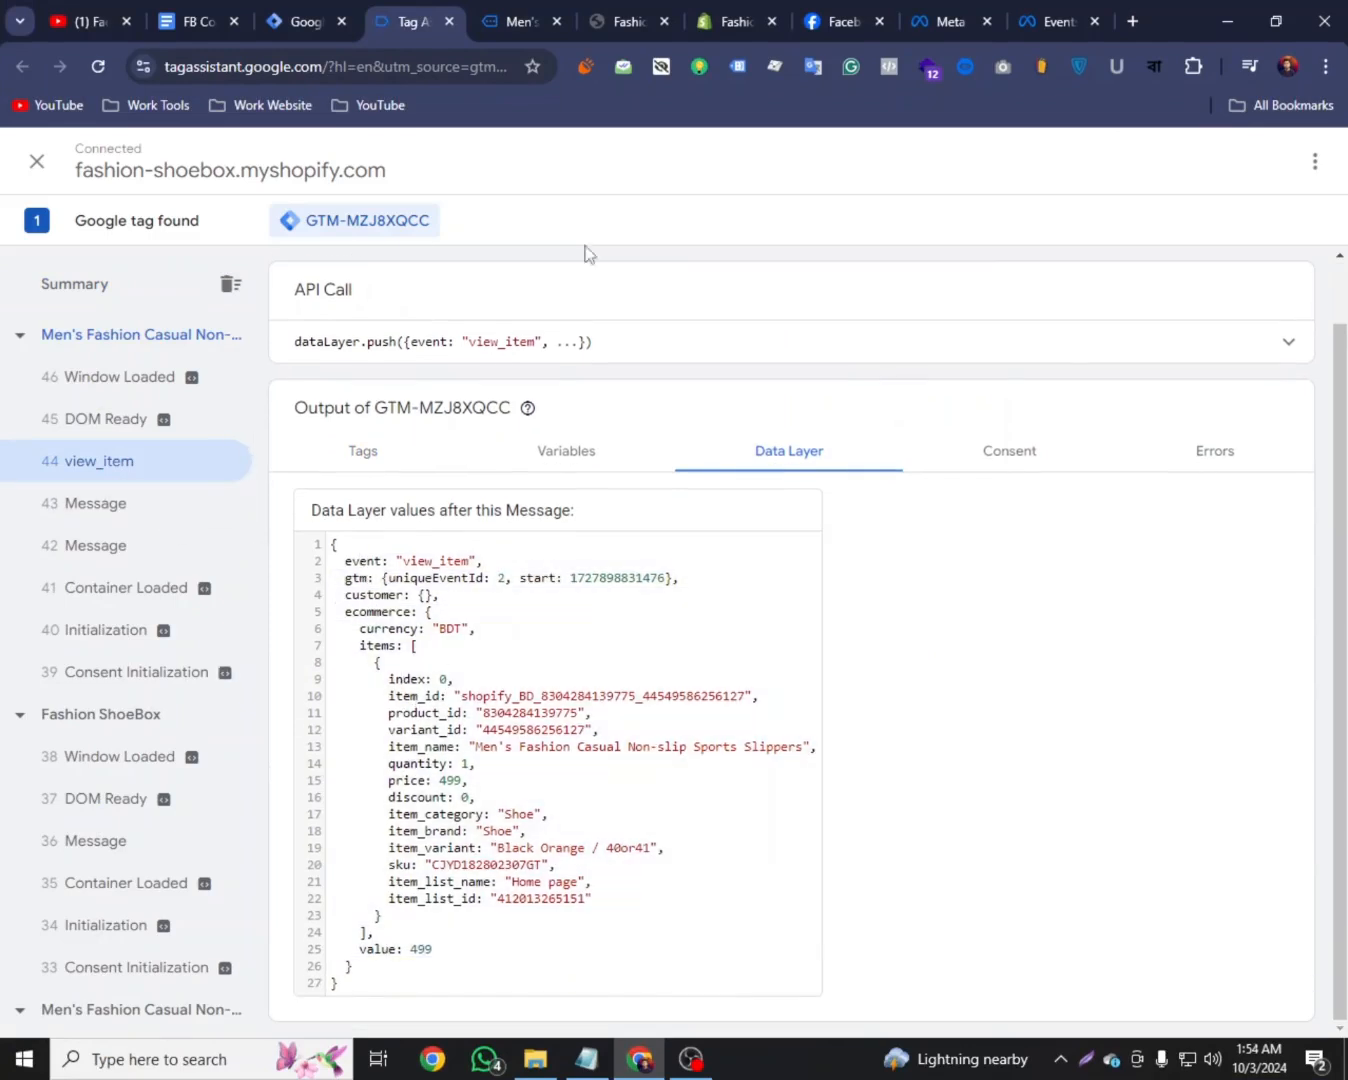
Add the slippers in Black Orange, size 40or41, to the cart and inspect the add_to_cart event's data layer in Tag Assistant
click(522, 21)
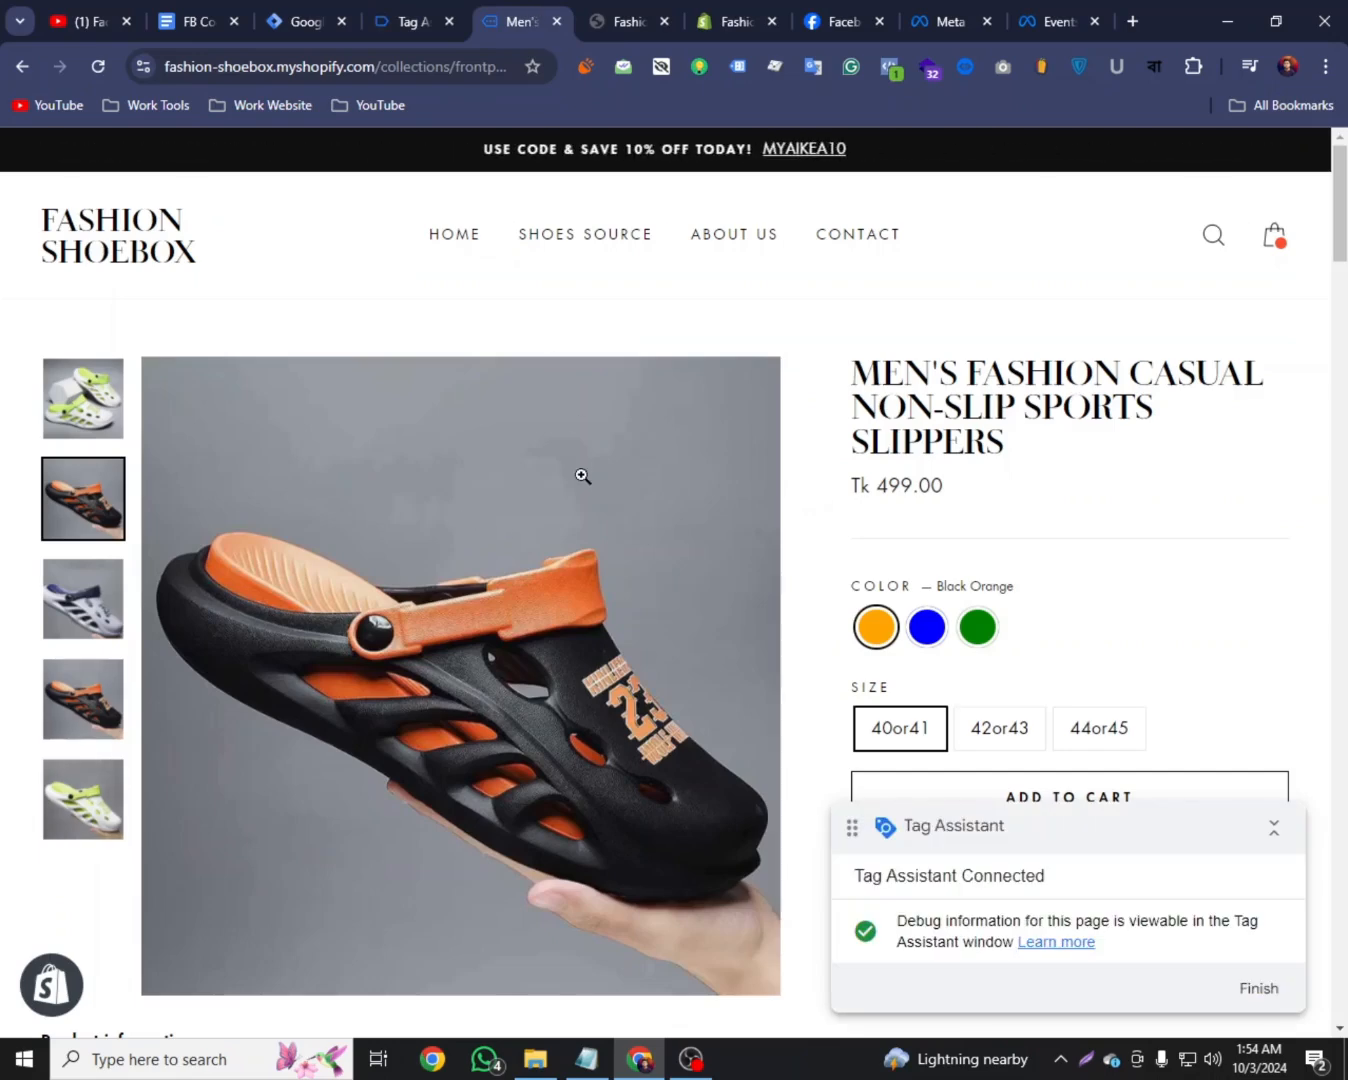
scroll(583, 477, down, 2)
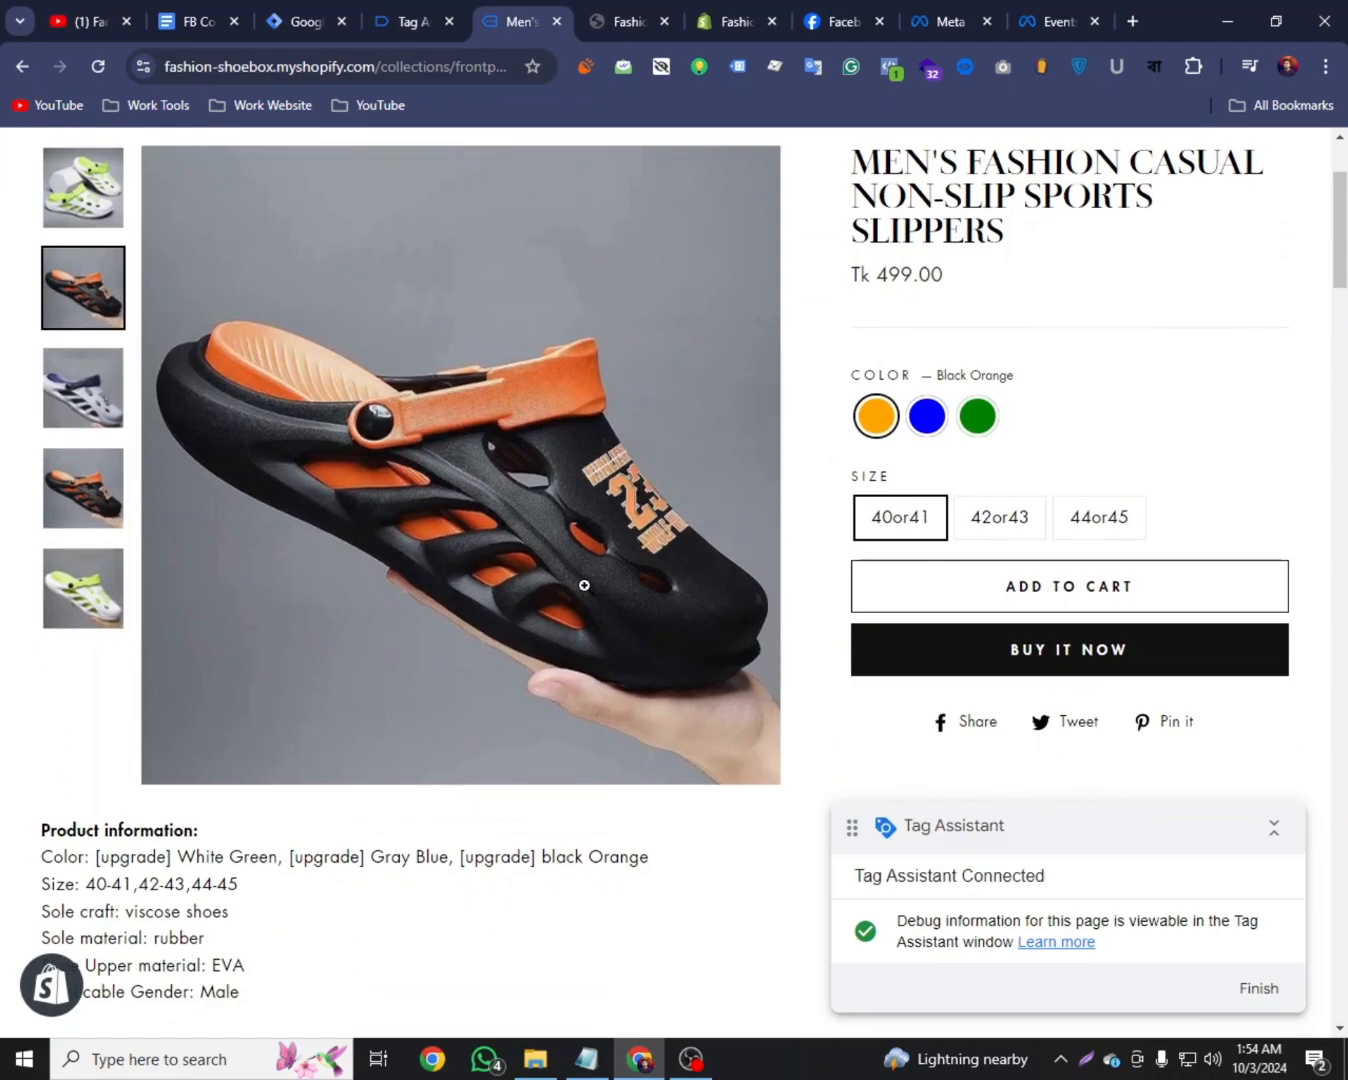
scroll(590, 515, up, 1)
scroll(590, 515, down, 2)
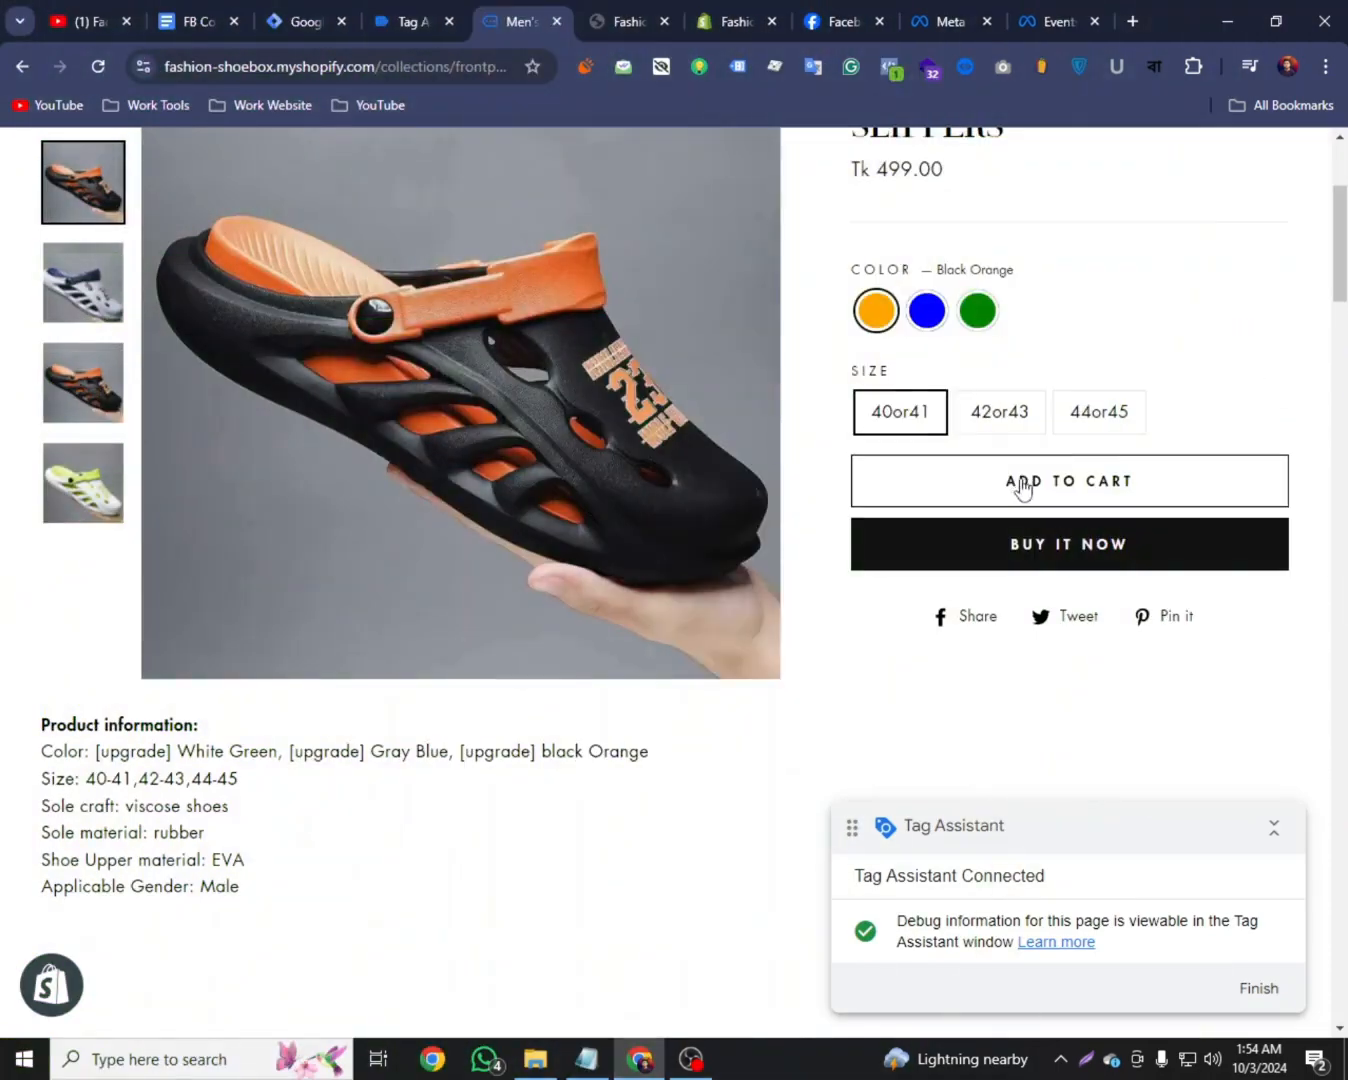
click(1020, 487)
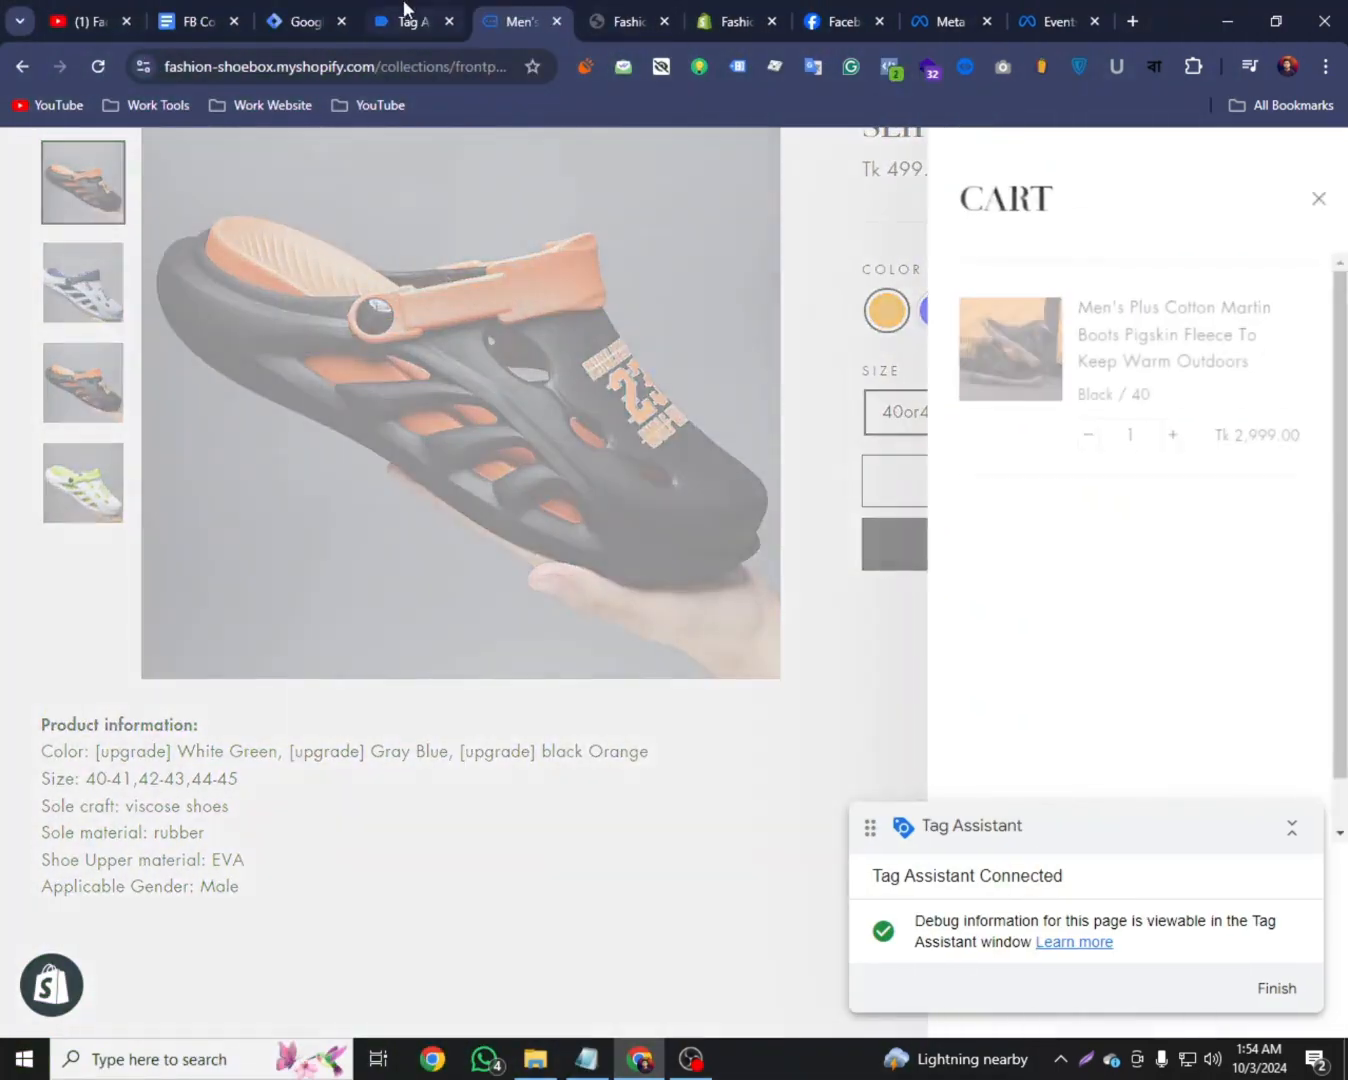
click(407, 18)
click(104, 385)
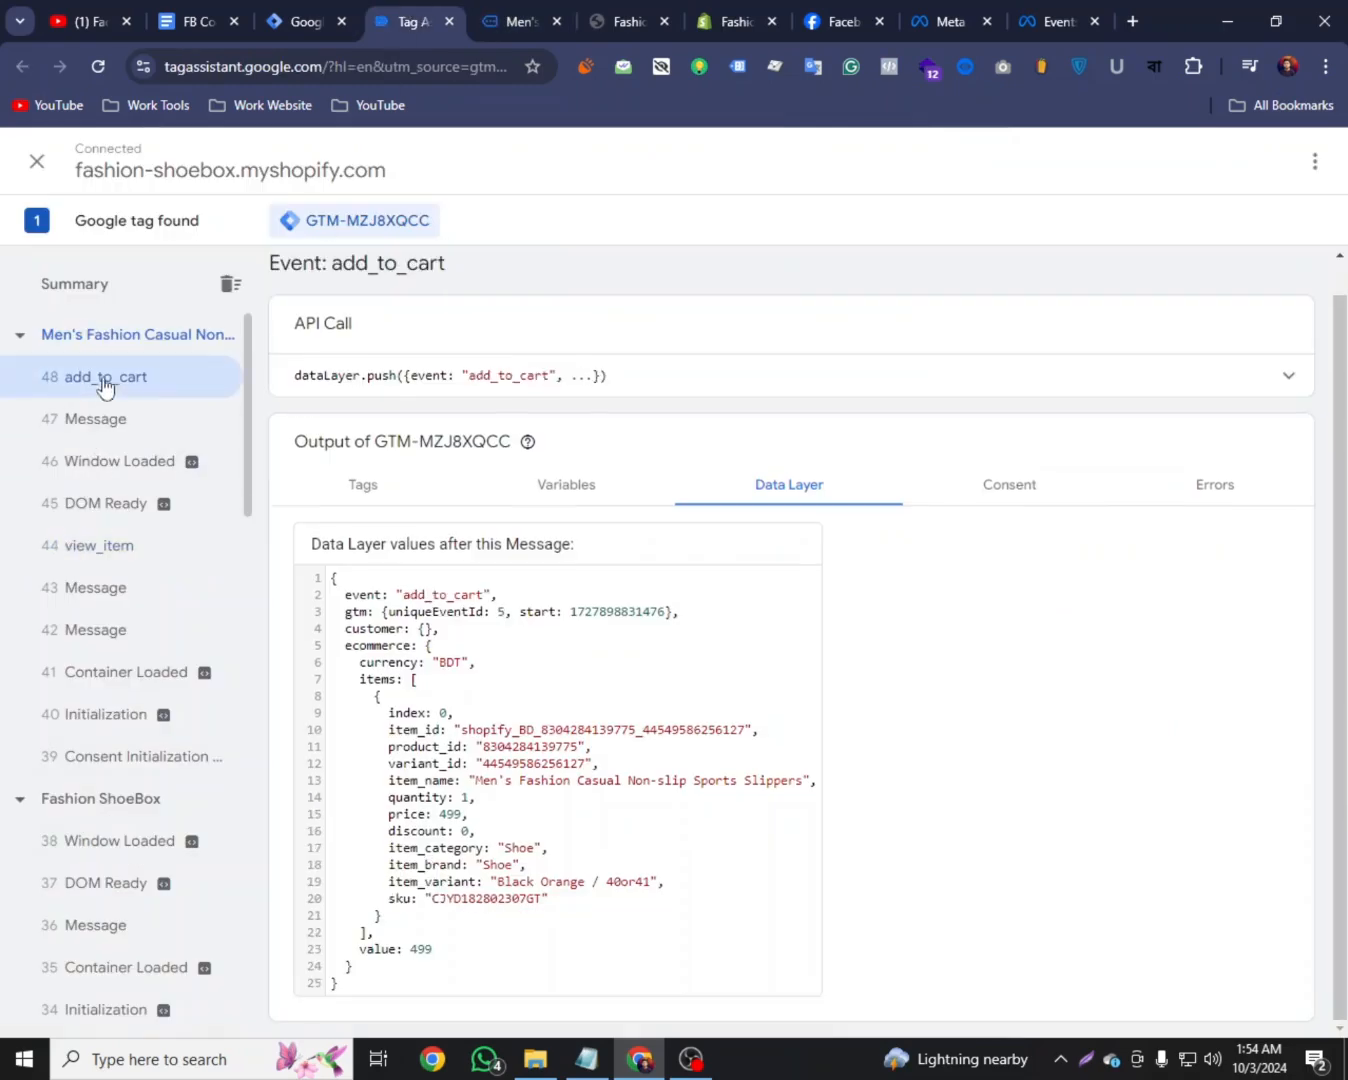
Proceed from the storefront cart to checkout and examine the items in the begin_checkout event's data layer in Tag Assistant
click(505, 20)
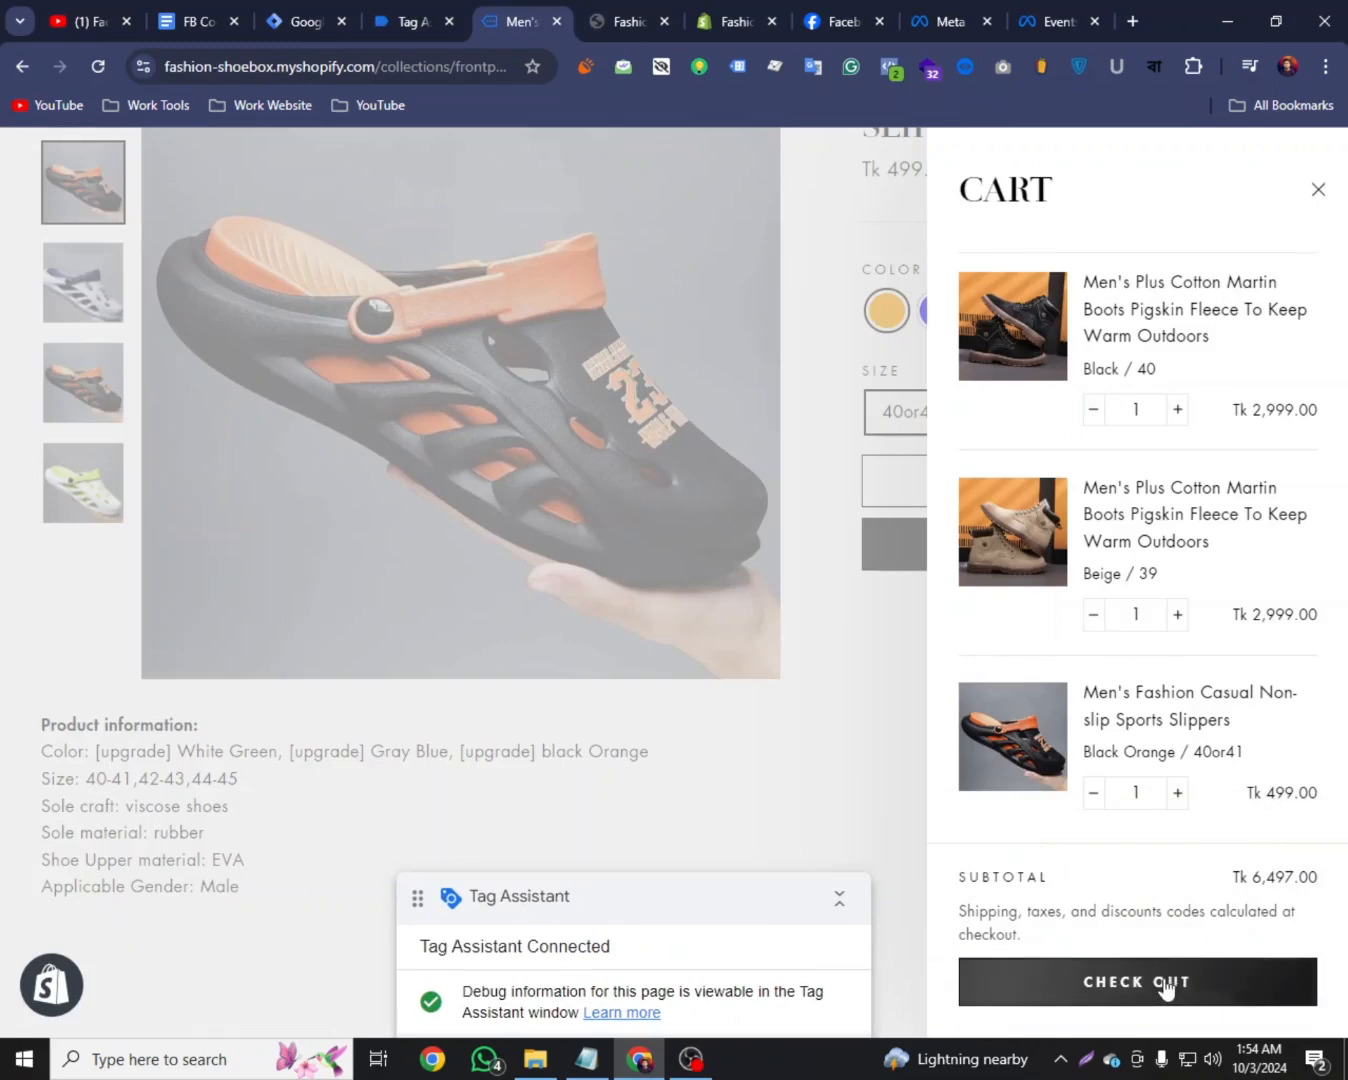
click(1167, 984)
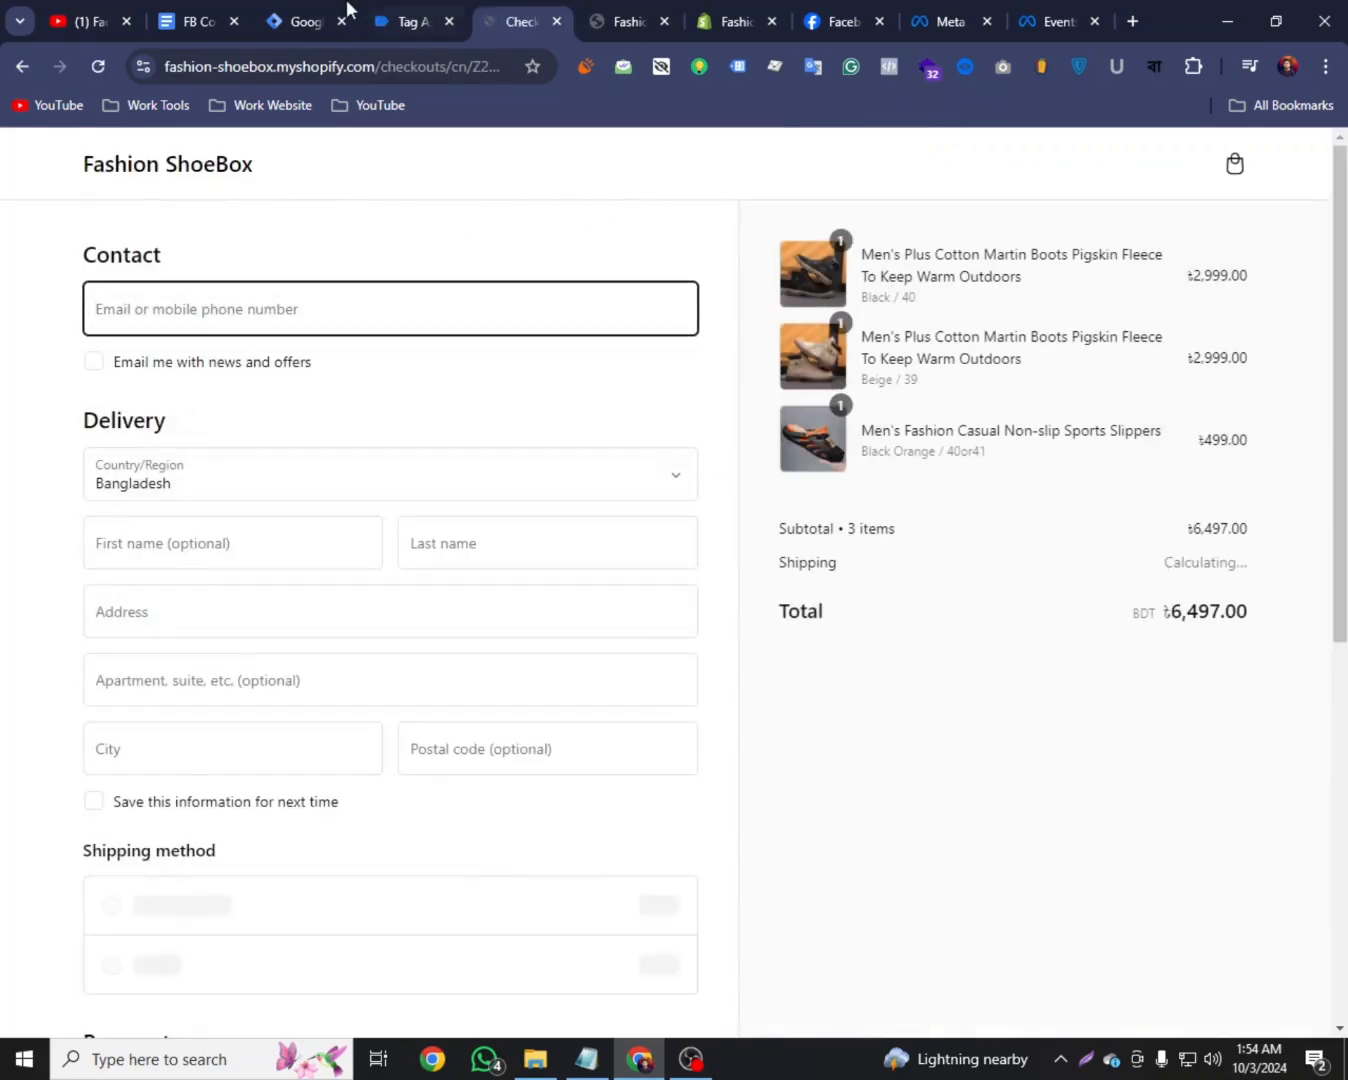
click(410, 21)
click(199, 422)
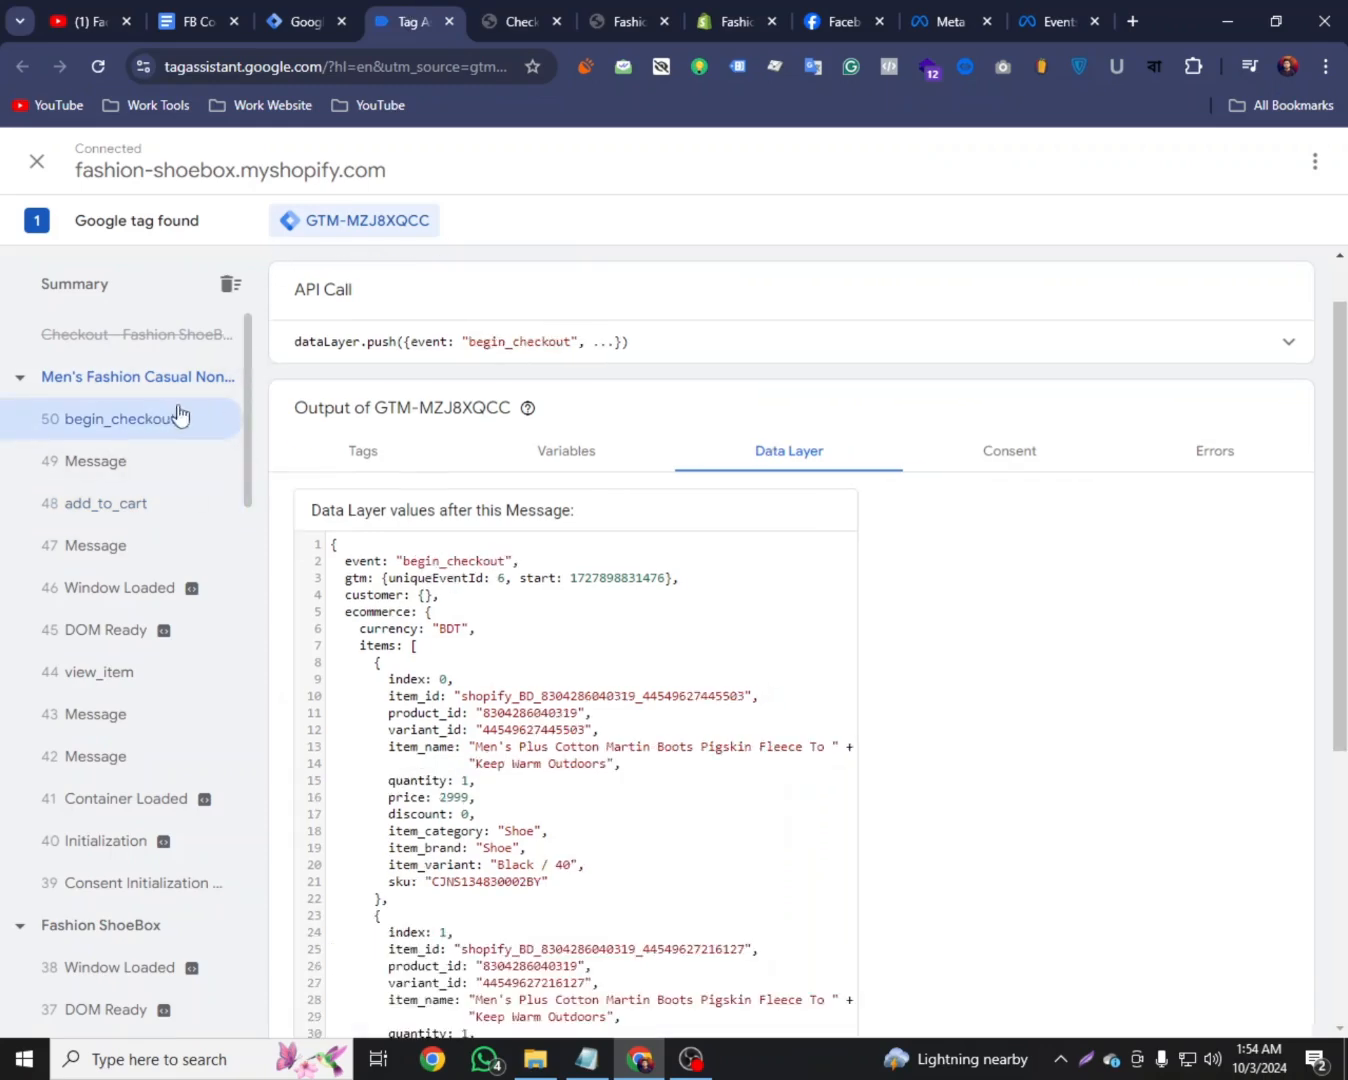
scroll(506, 606, down, 3)
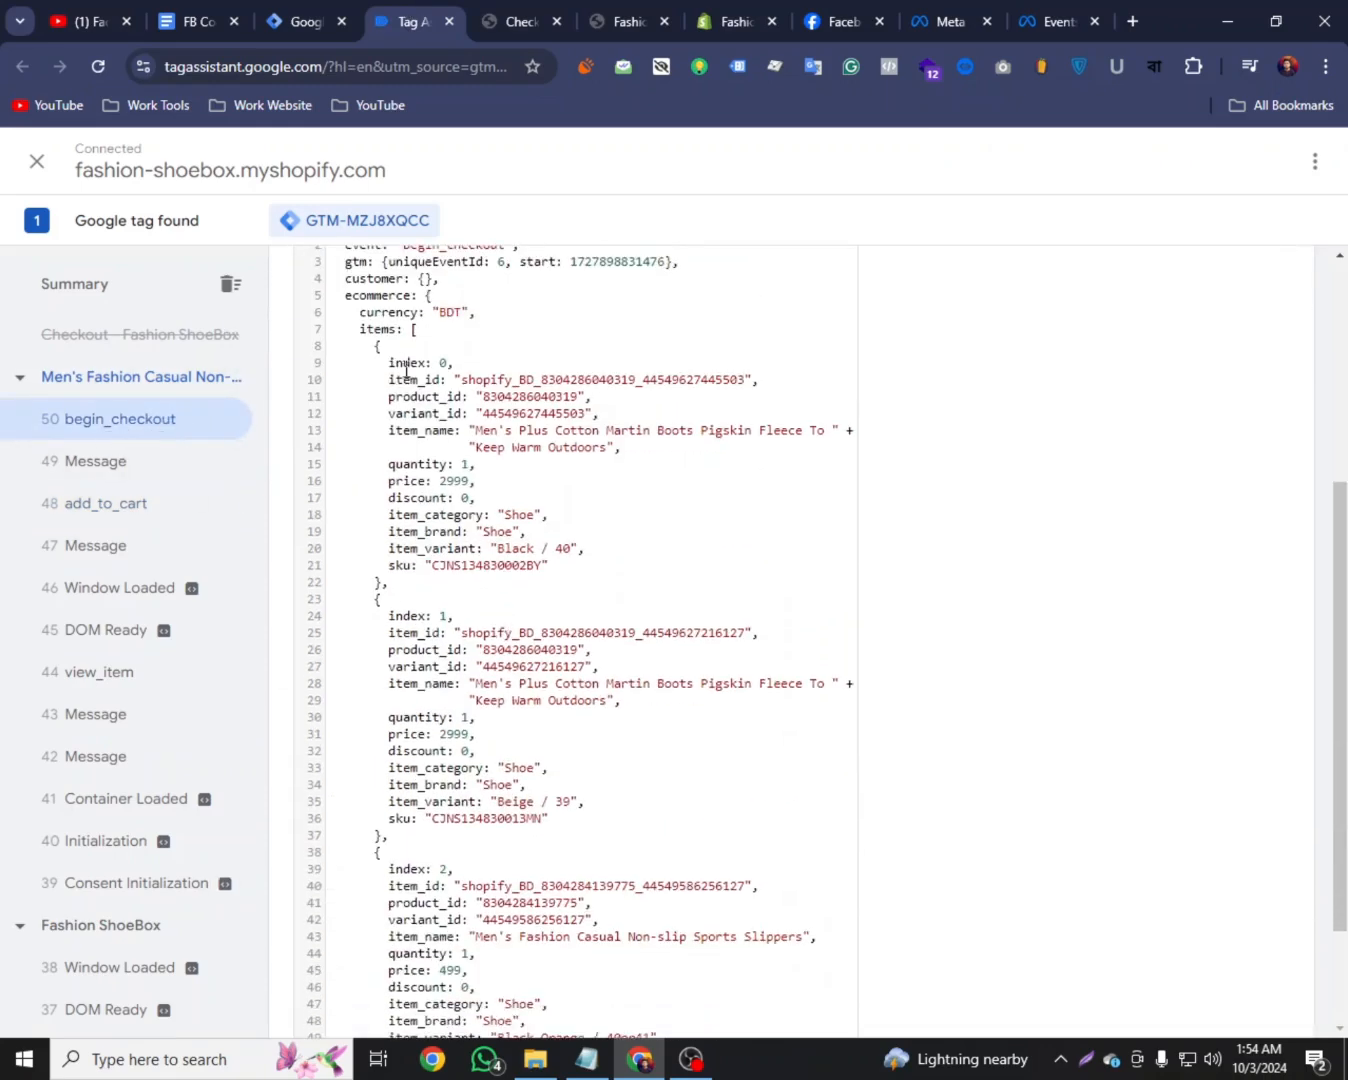
drag(391, 363, 580, 397)
drag(406, 604, 518, 684)
scroll(481, 660, down, 2)
drag(396, 712, 521, 780)
click(521, 826)
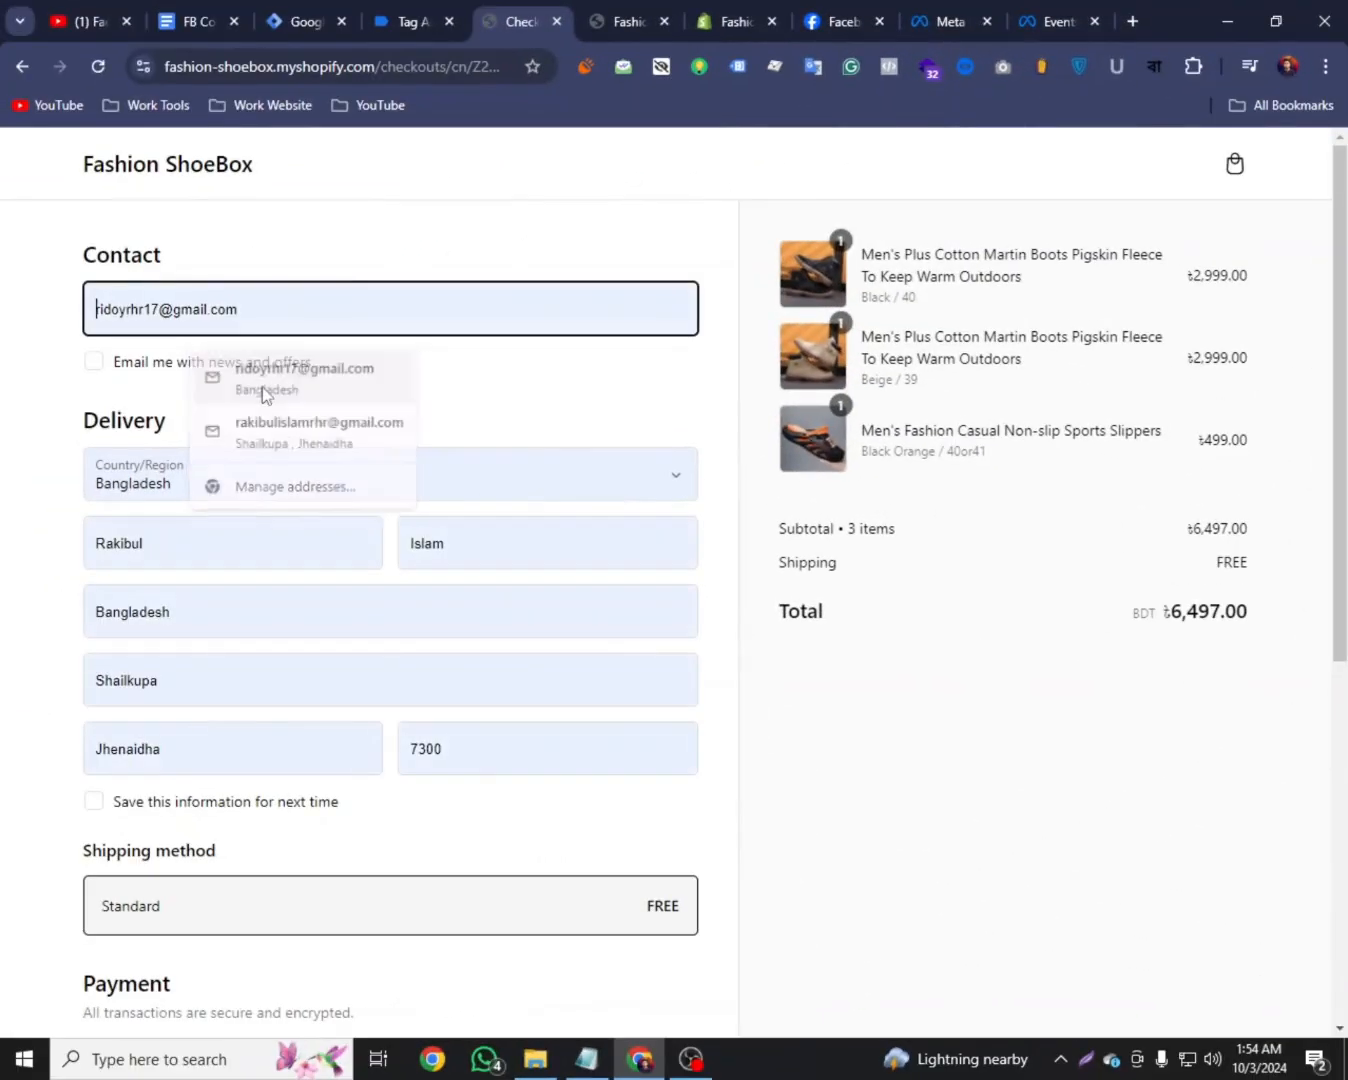
Fill in the checkout contact and delivery details with the saved customer address
click(264, 393)
scroll(56, 506, down, 2)
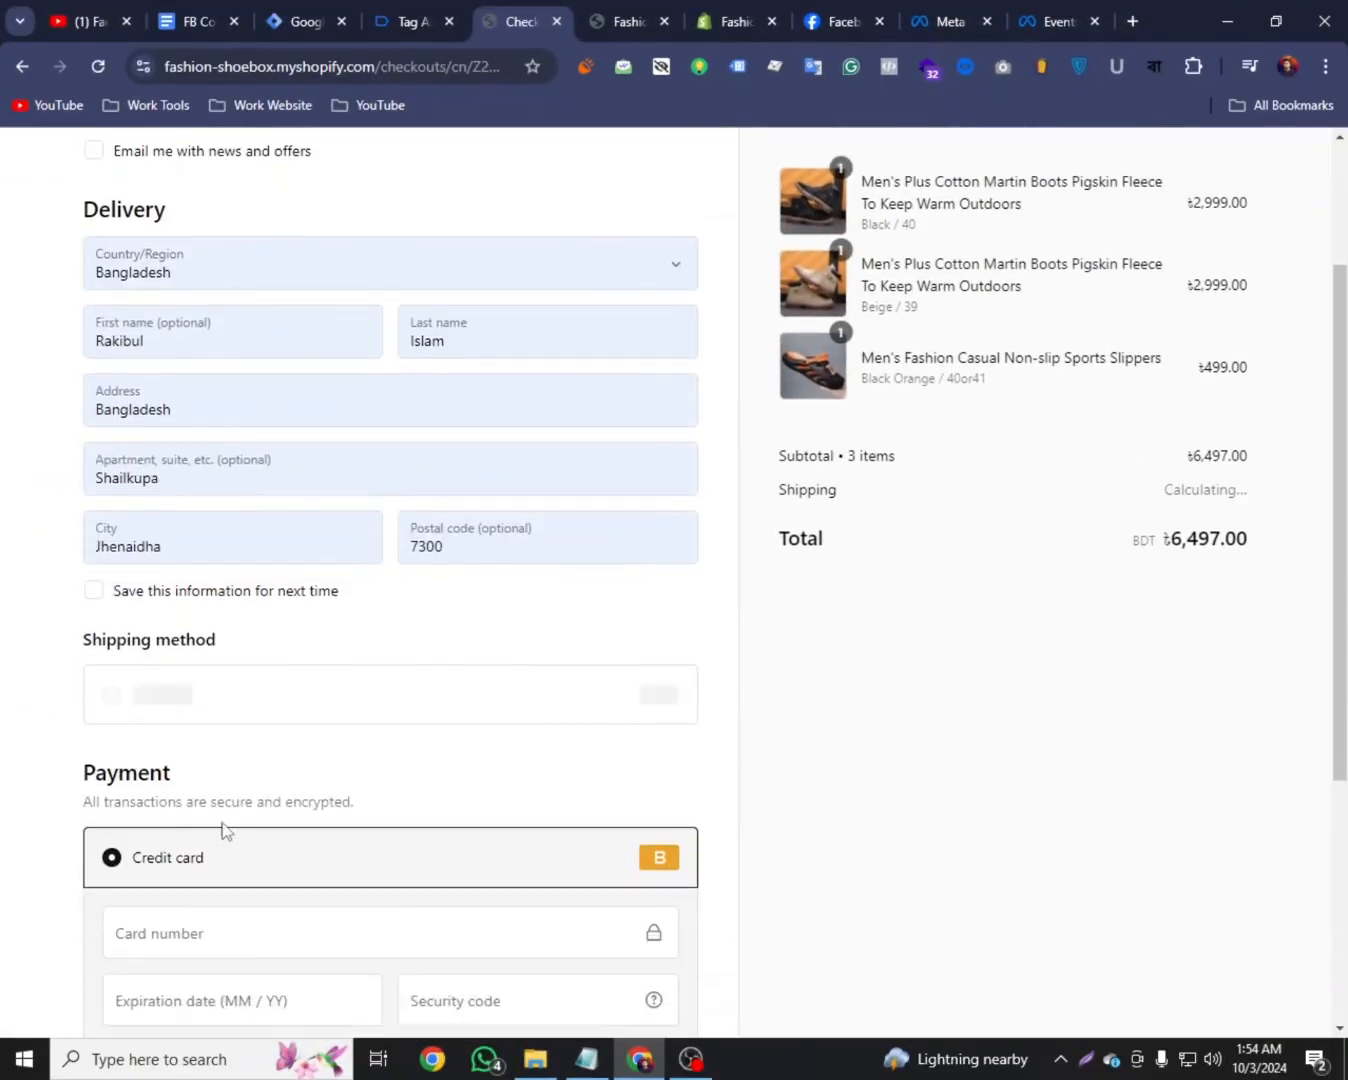
scroll(222, 830, down, 2)
Enter the test card number, expiration date and security code, and submit the order payment
click(152, 723)
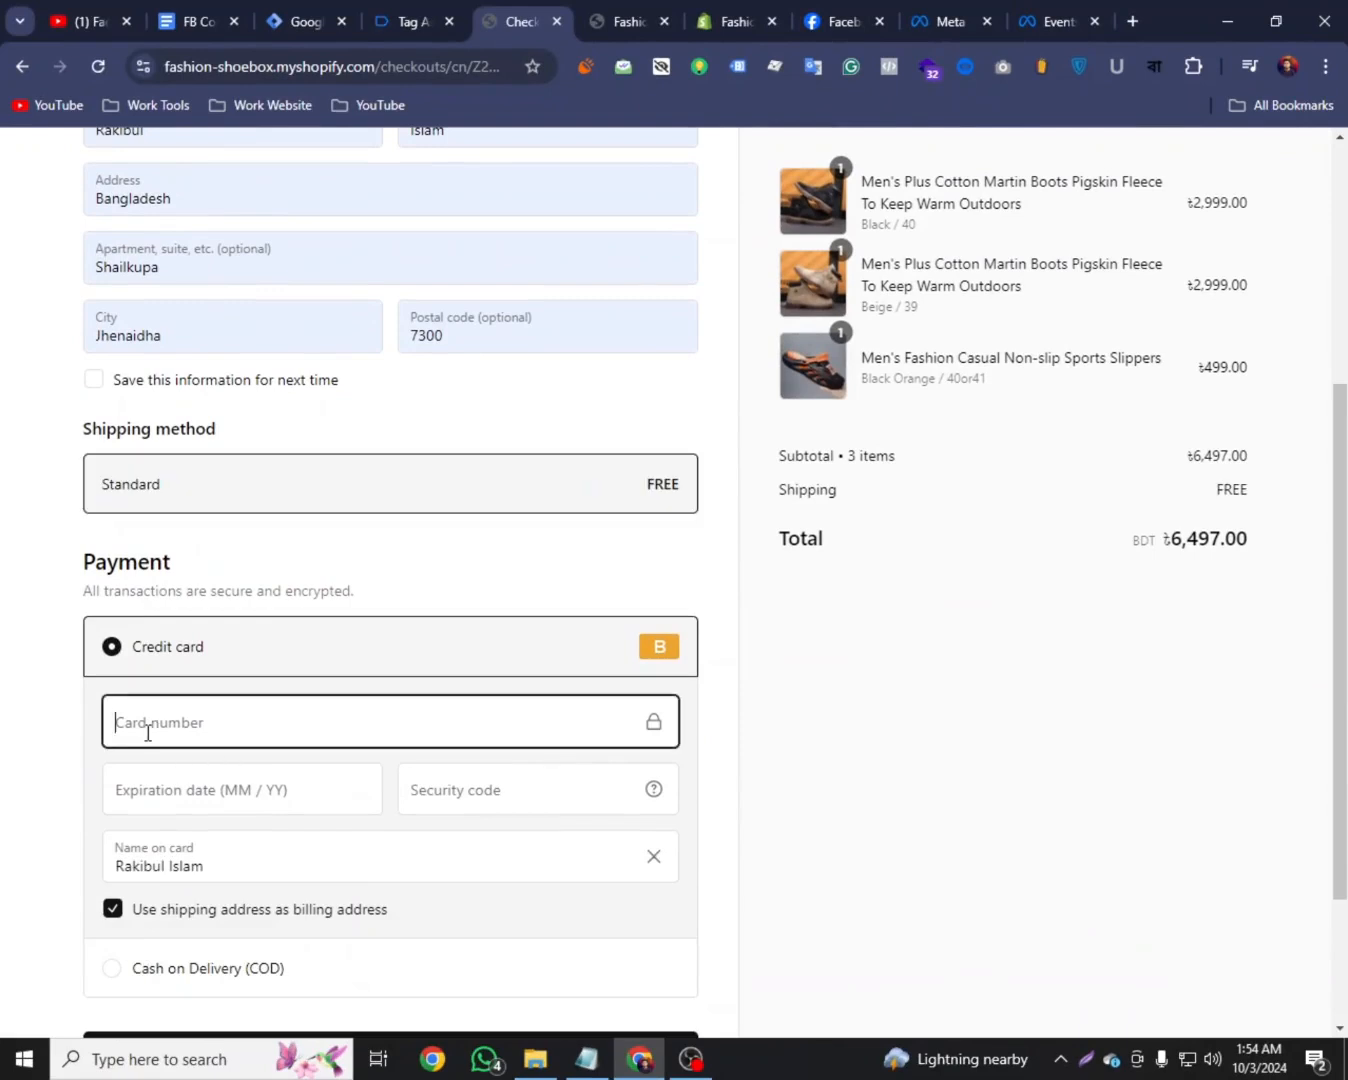
text(1)
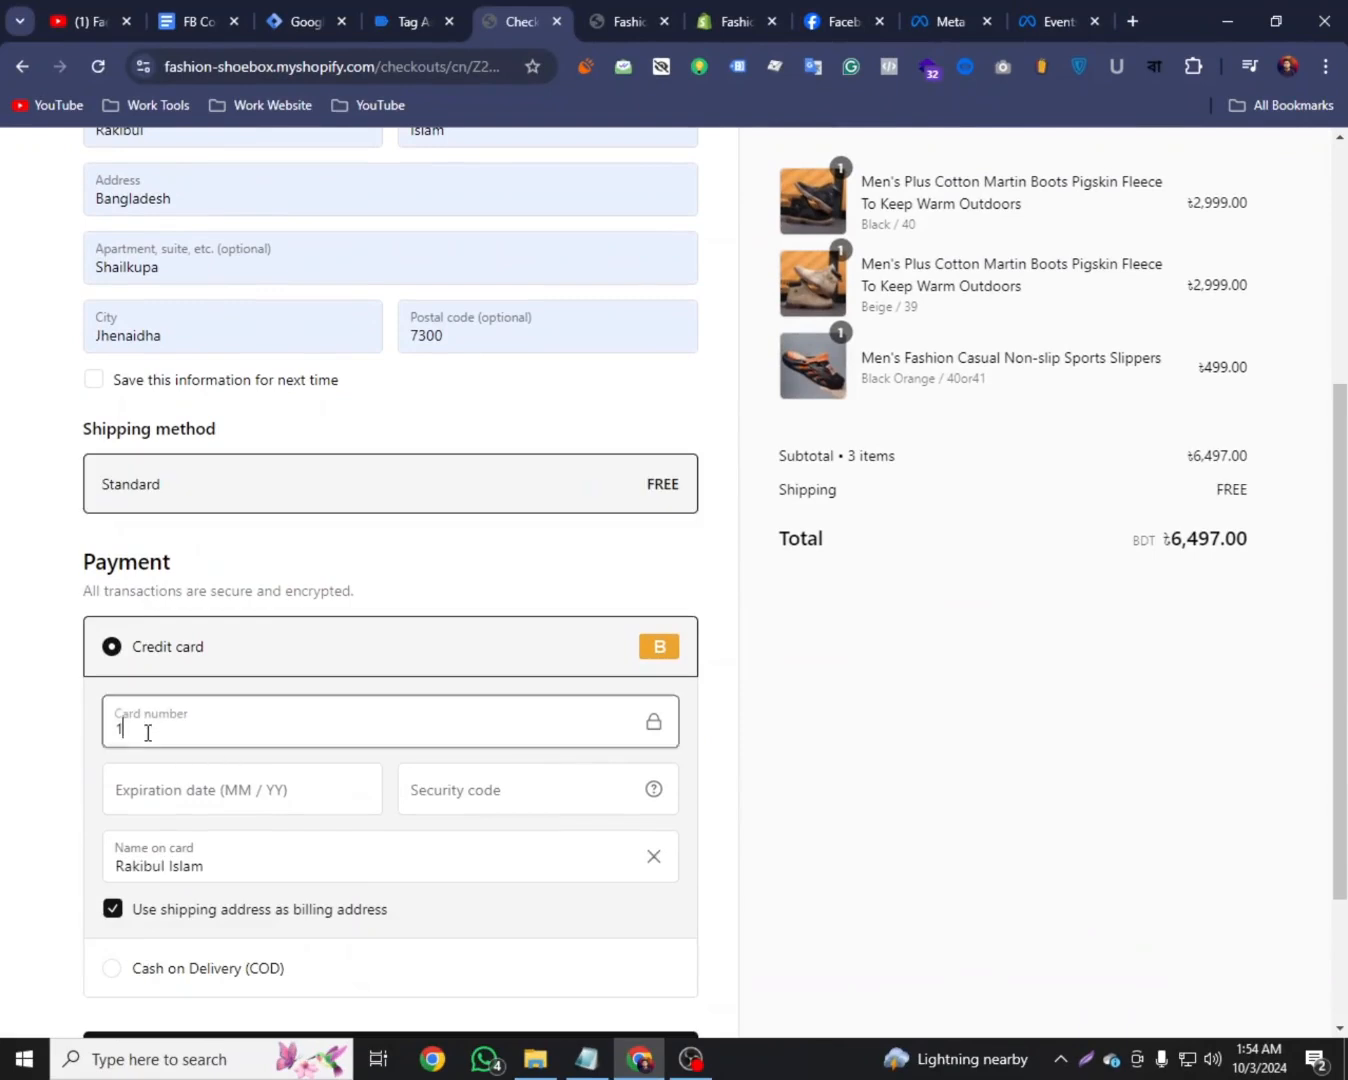
click(187, 791)
text(020)
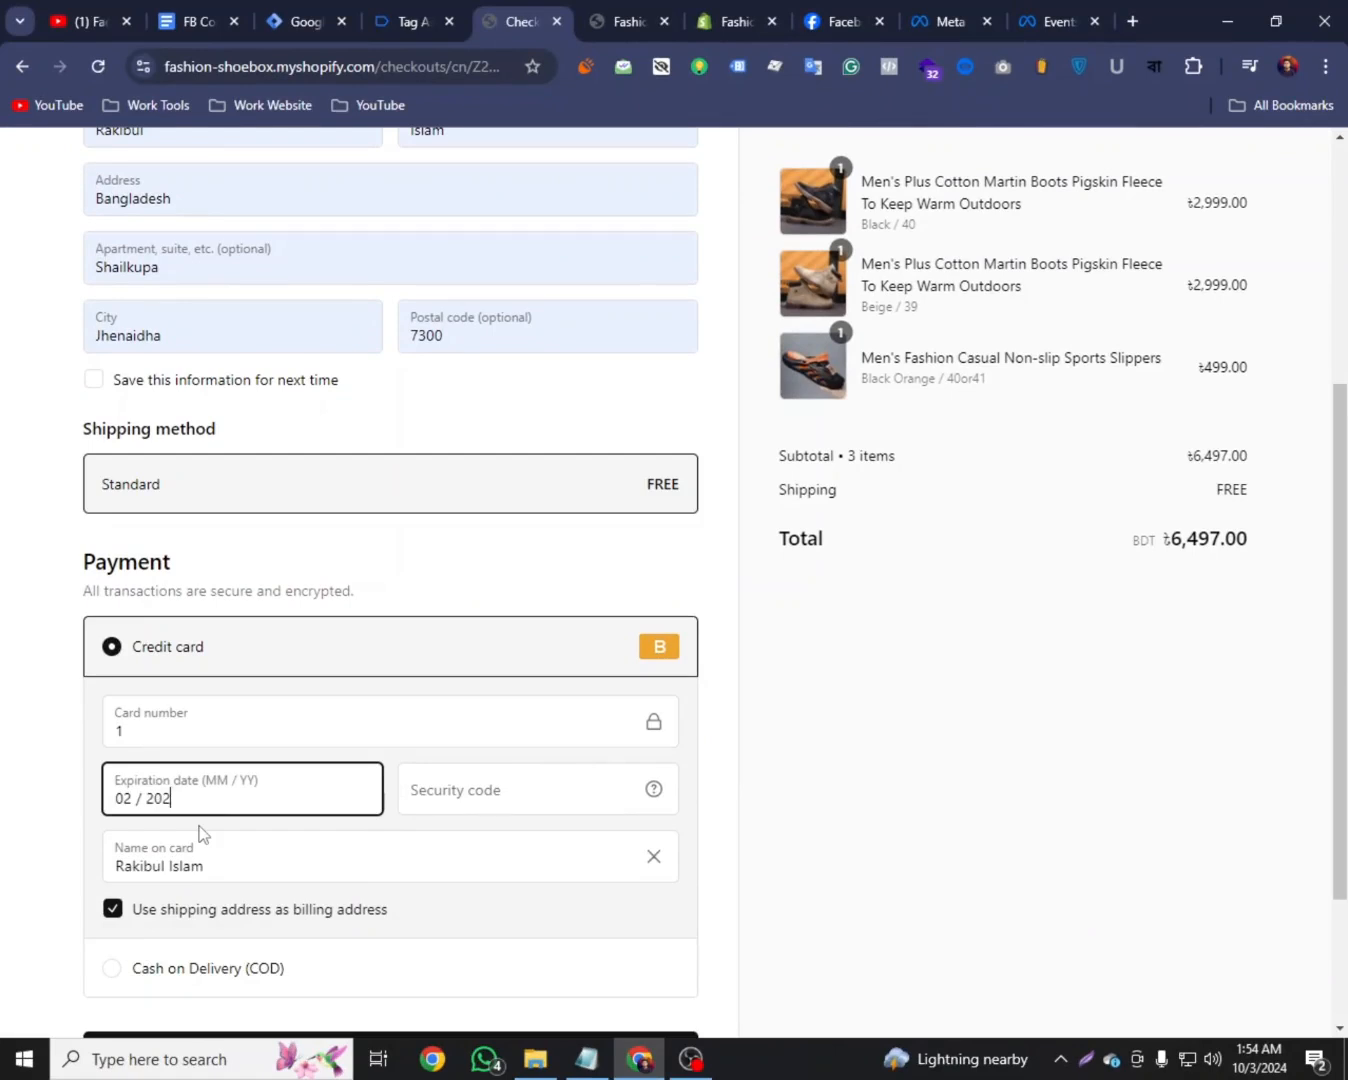
click(433, 788)
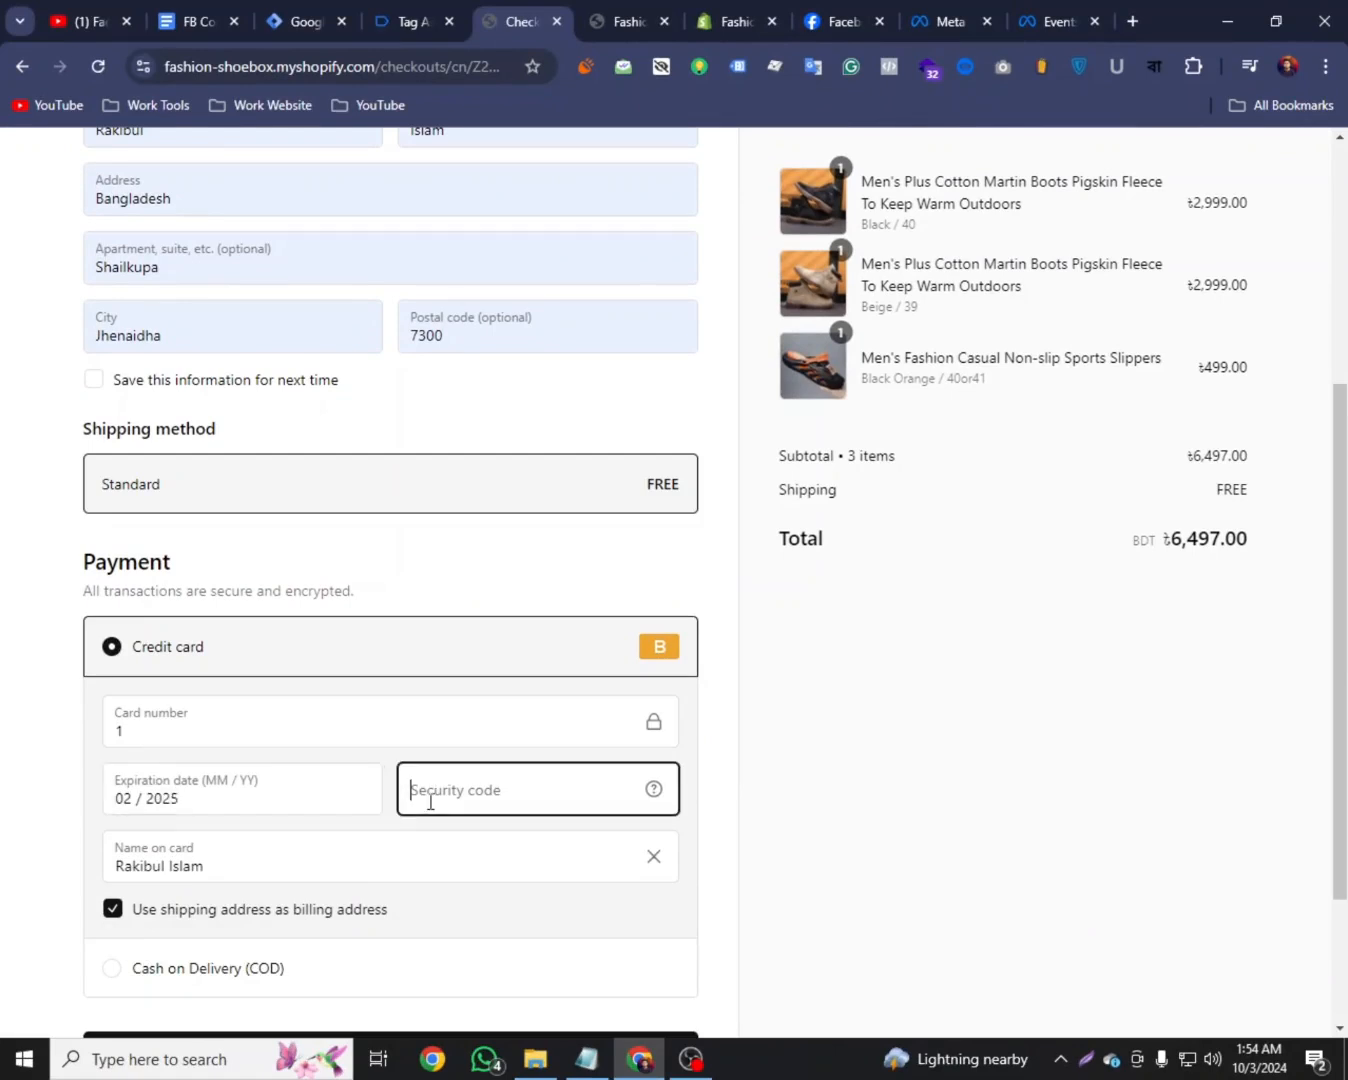
text(111)
scroll(443, 828, down, 2)
click(445, 882)
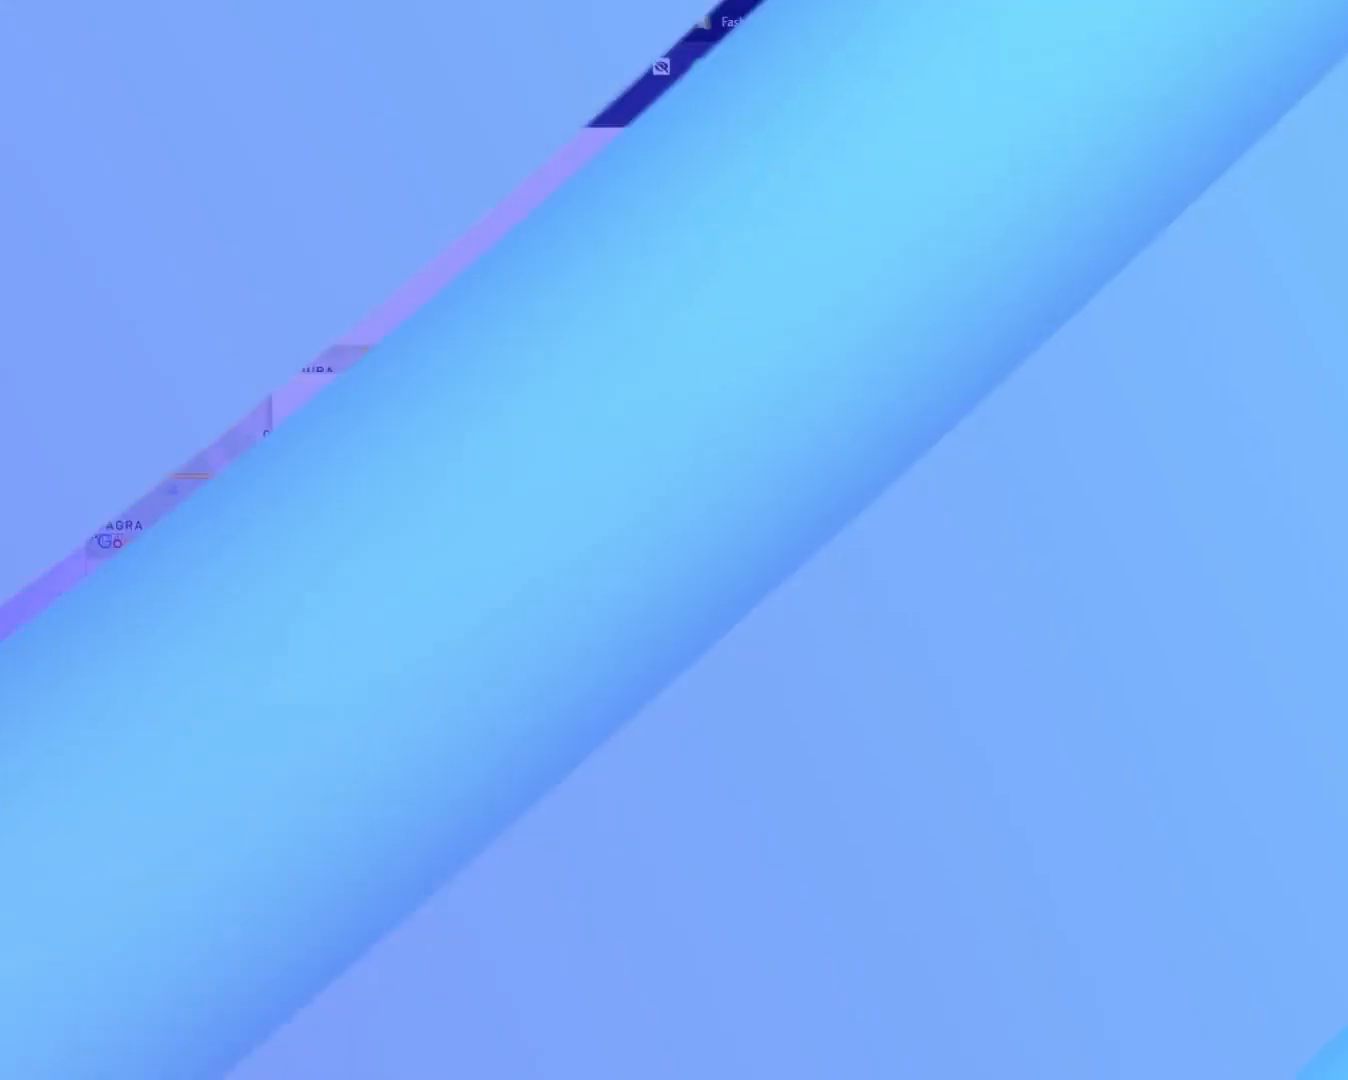
Review the order confirmation page and examine the customer and ecommerce data layer values of the purchase event in Tag Assistant
scroll(704, 690, down, 3)
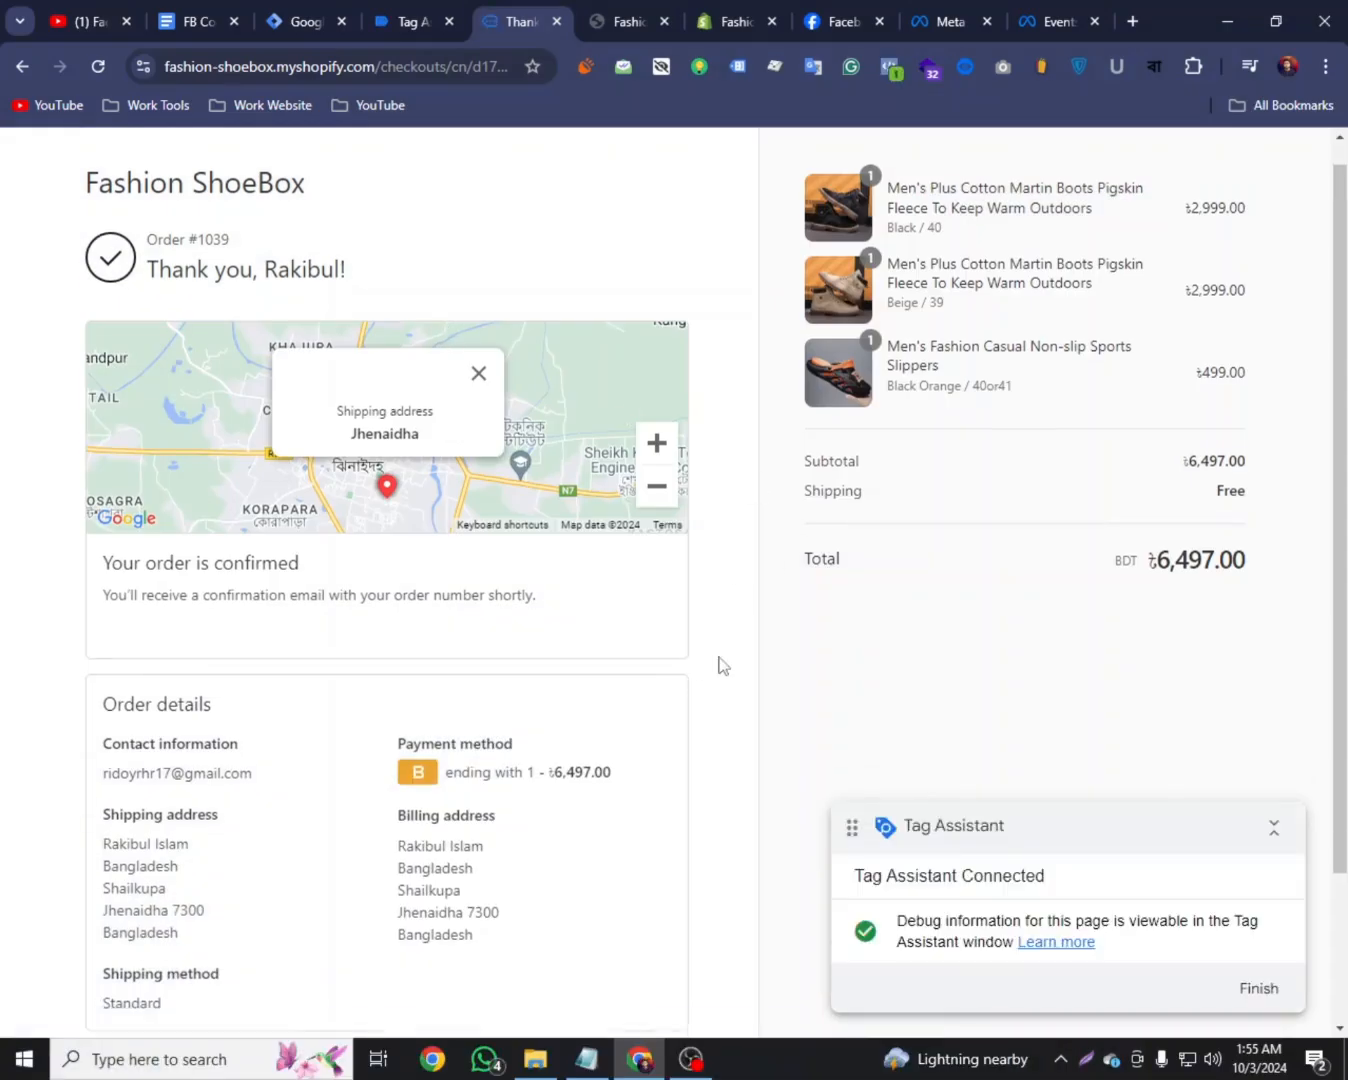
scroll(722, 661, up, 3)
click(406, 18)
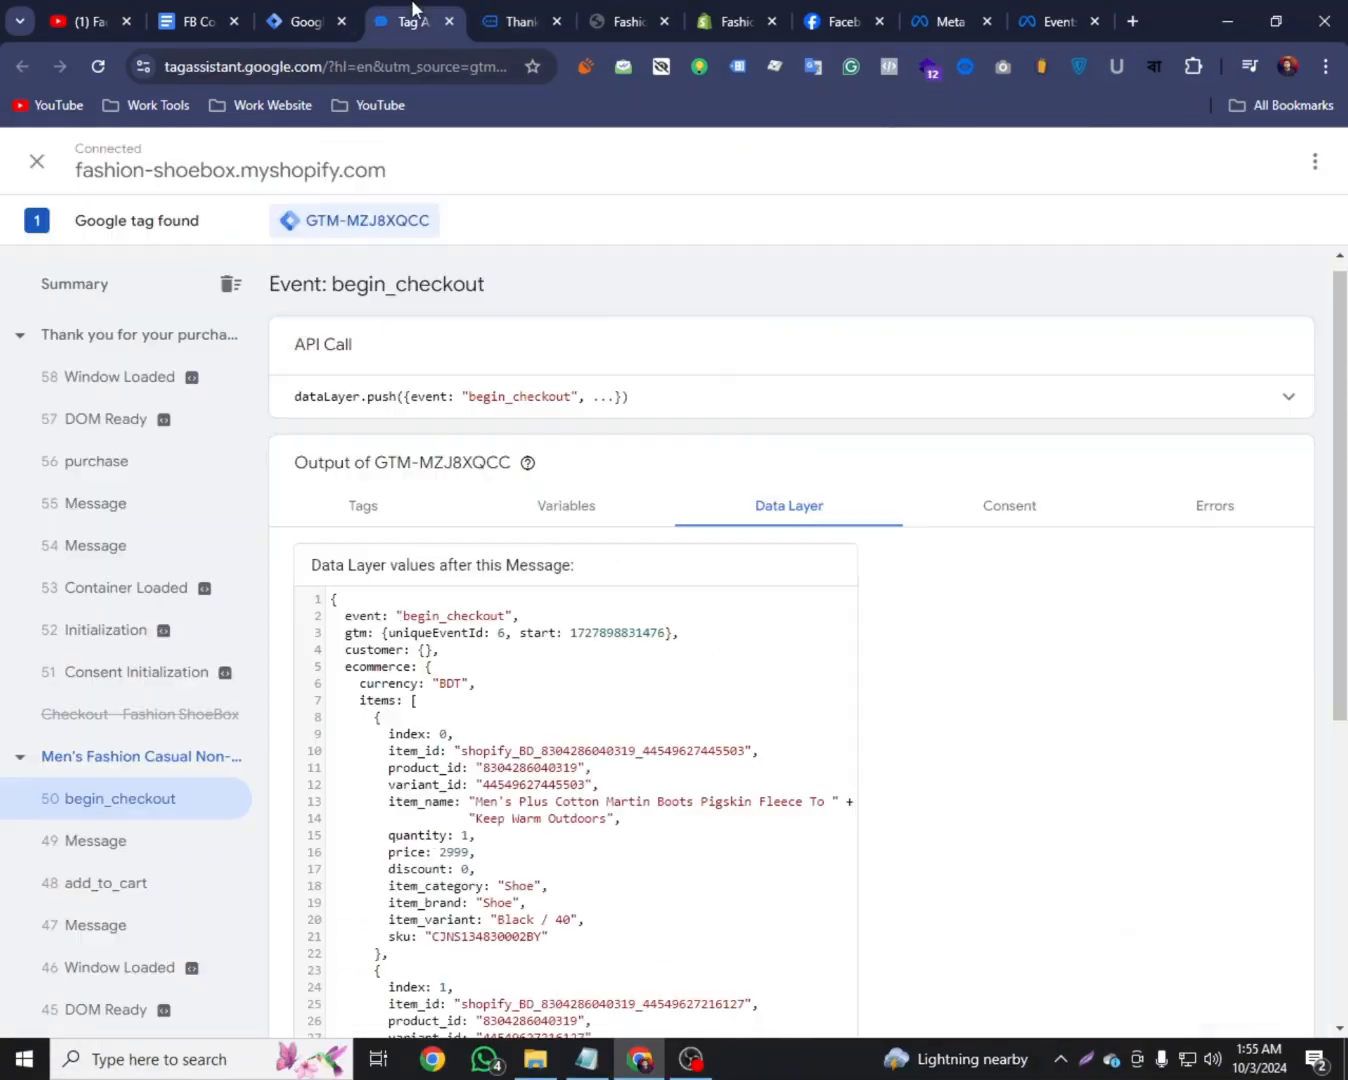
click(108, 463)
scroll(543, 698, down, 10)
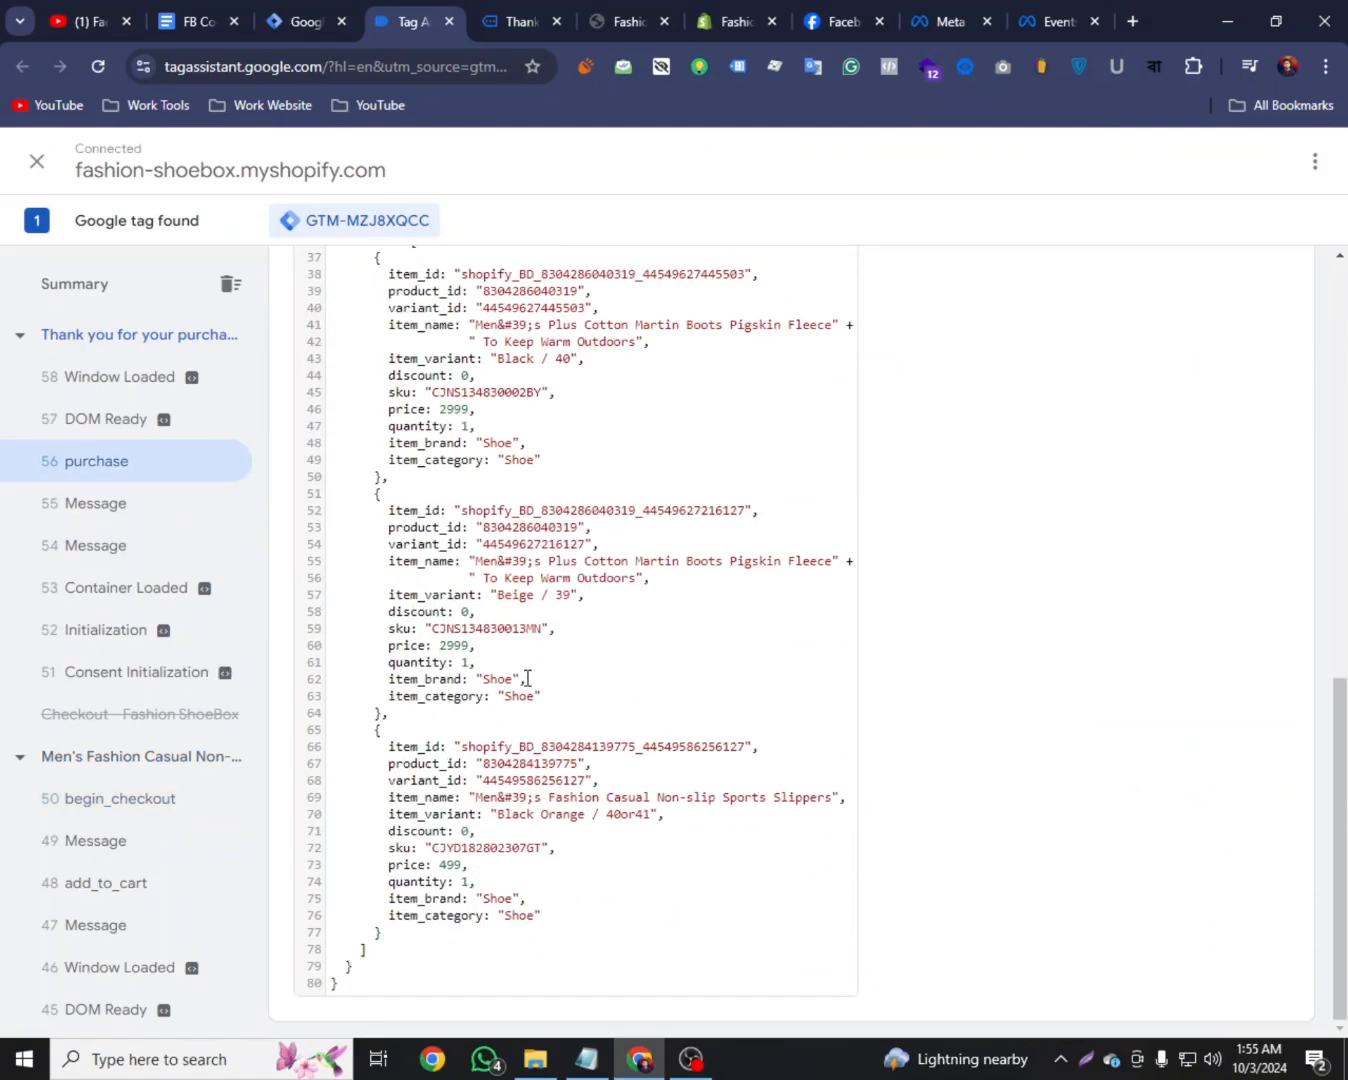
scroll(527, 679, up, 3)
drag(428, 506, 452, 572)
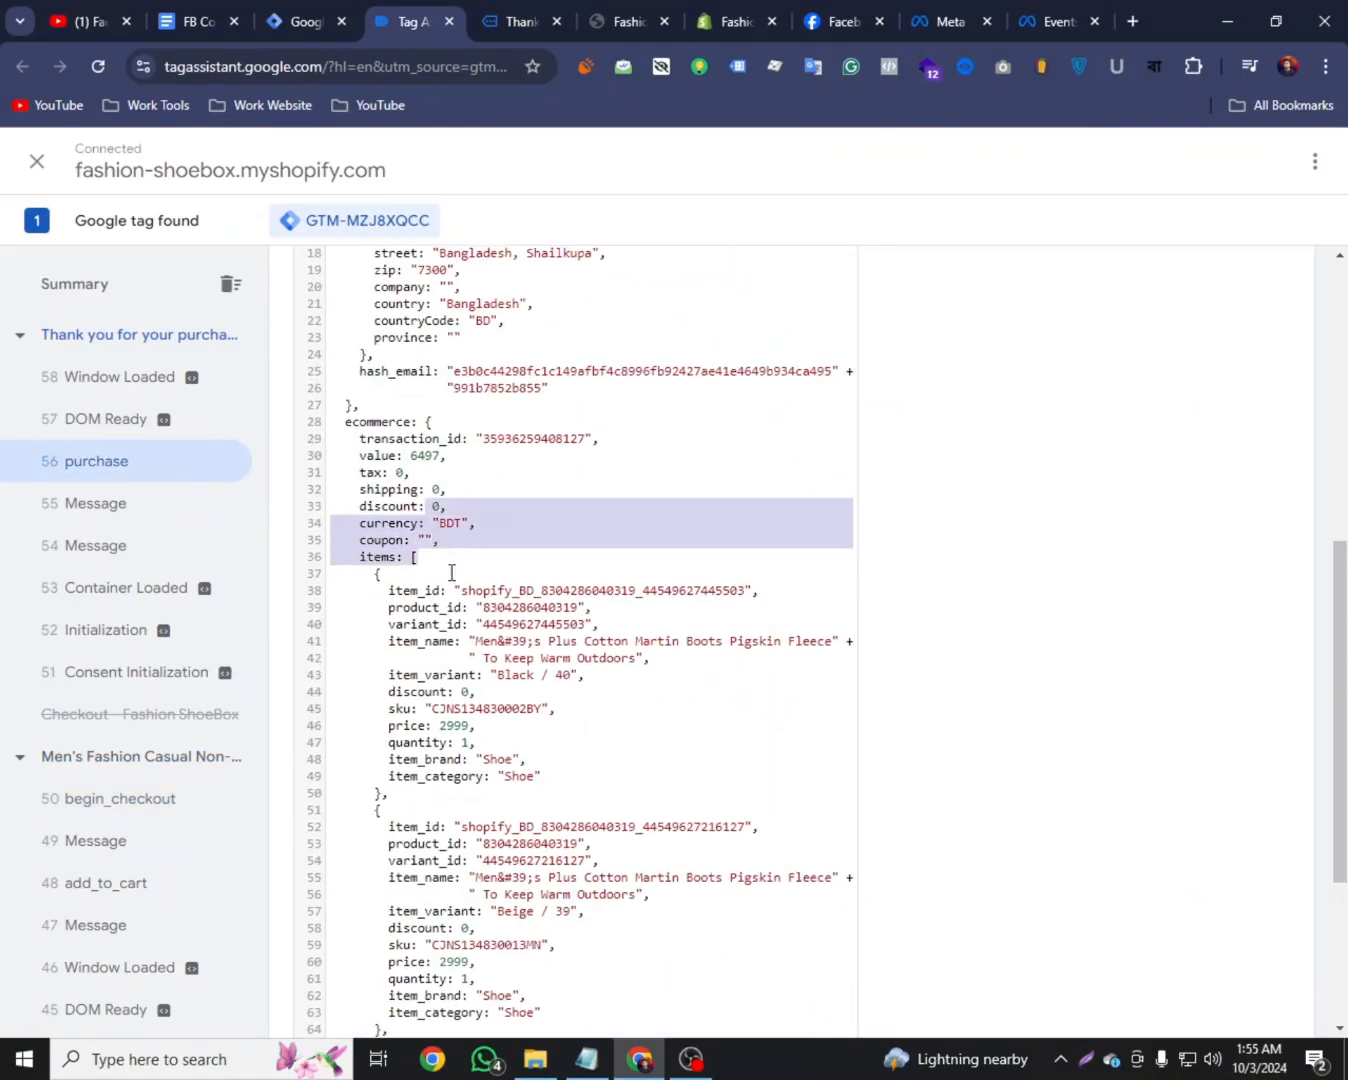
click(448, 698)
Switch to the FB Conversion API for Youtube document and review the view_item trigger, tag name and variable table
click(200, 20)
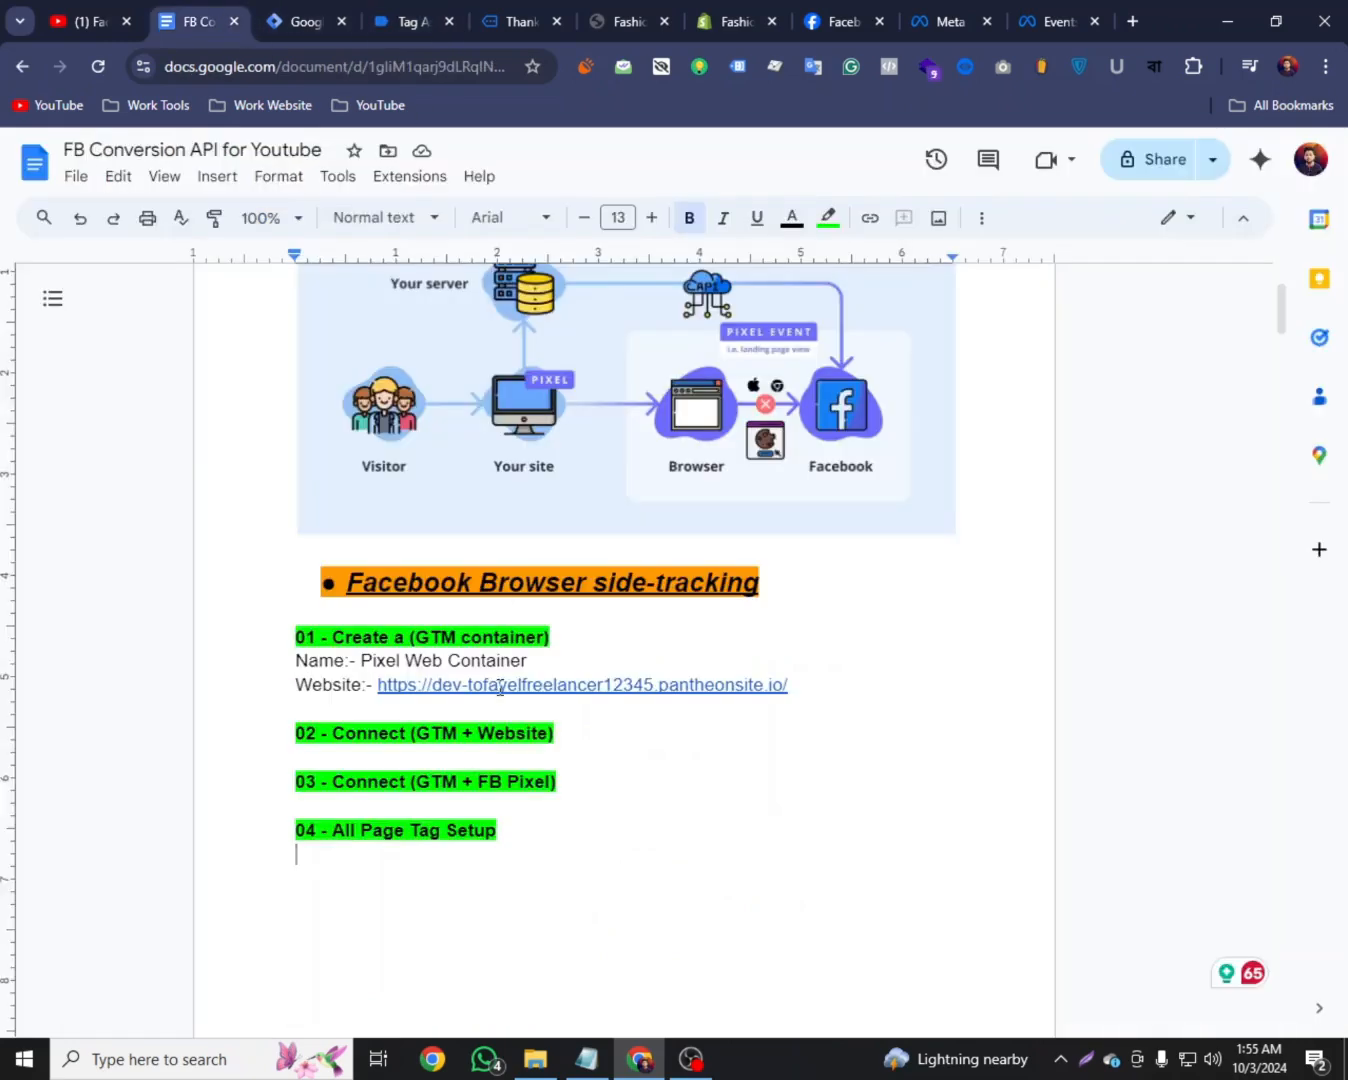
scroll(500, 687, down, 10)
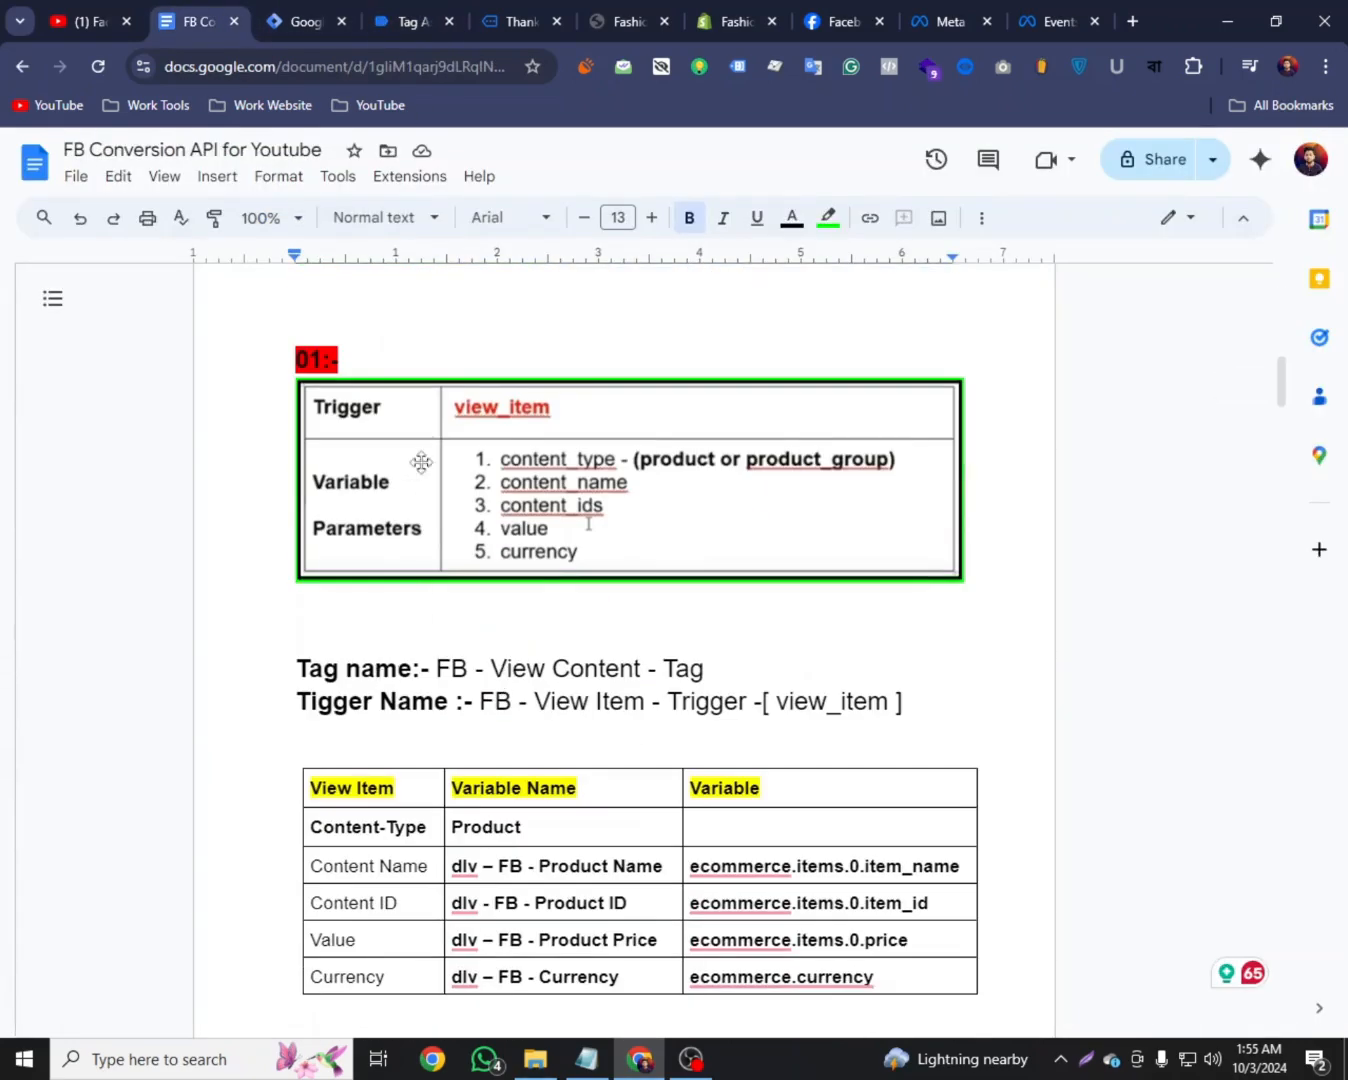
Review the add_to_cart through purchase sections of the document, including their triggers, tag names and variable tables
scroll(537, 426, down, 10)
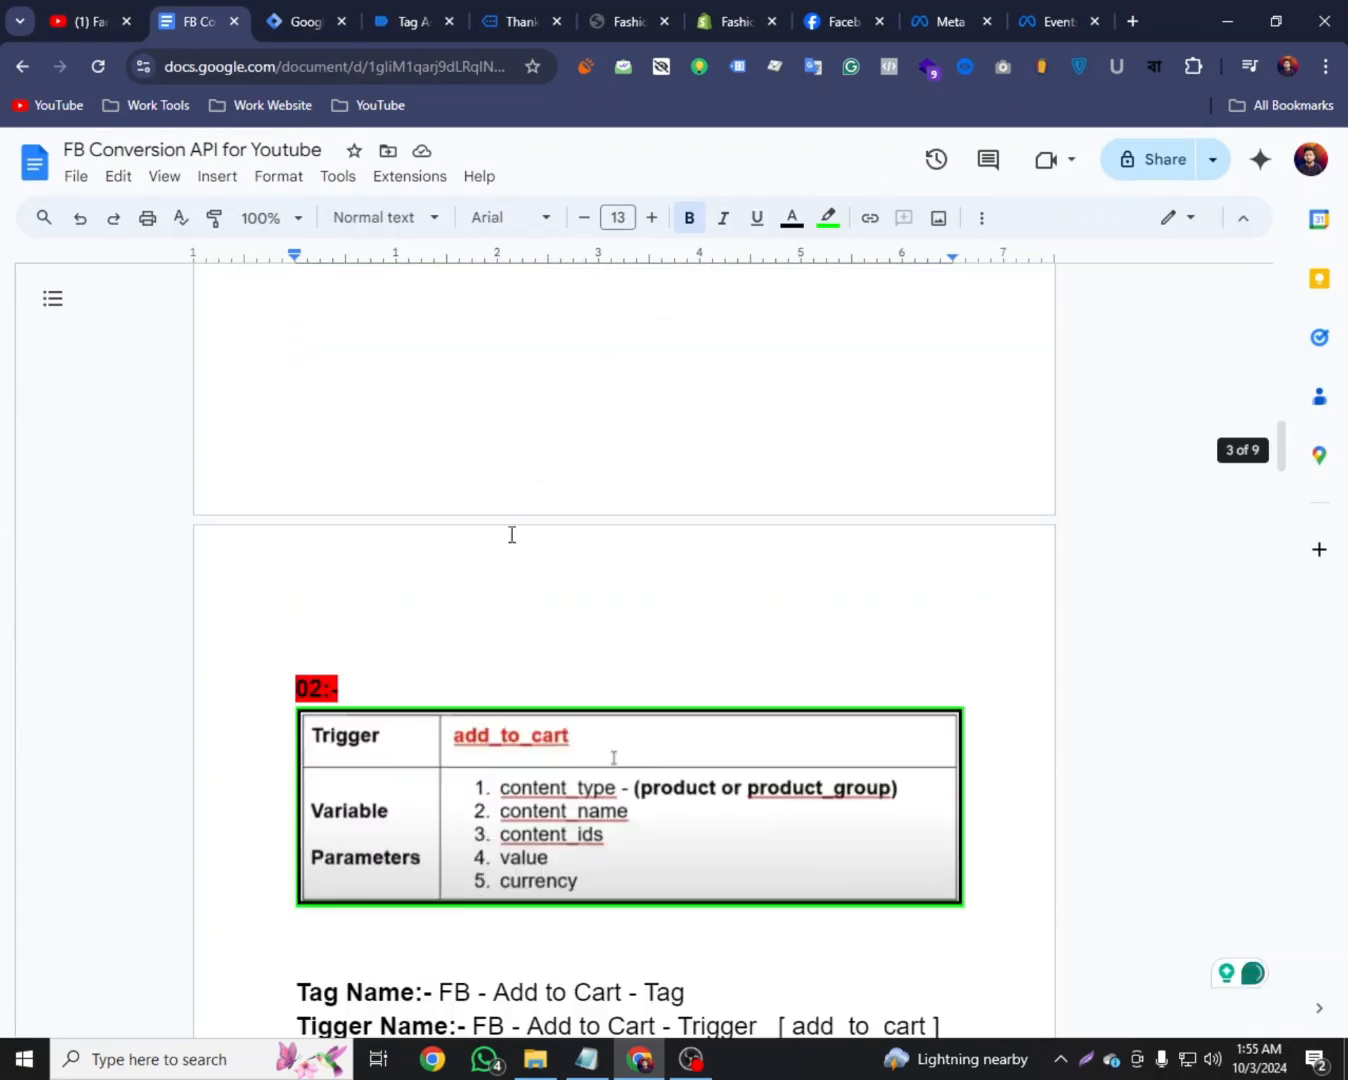
scroll(514, 617, down, 15)
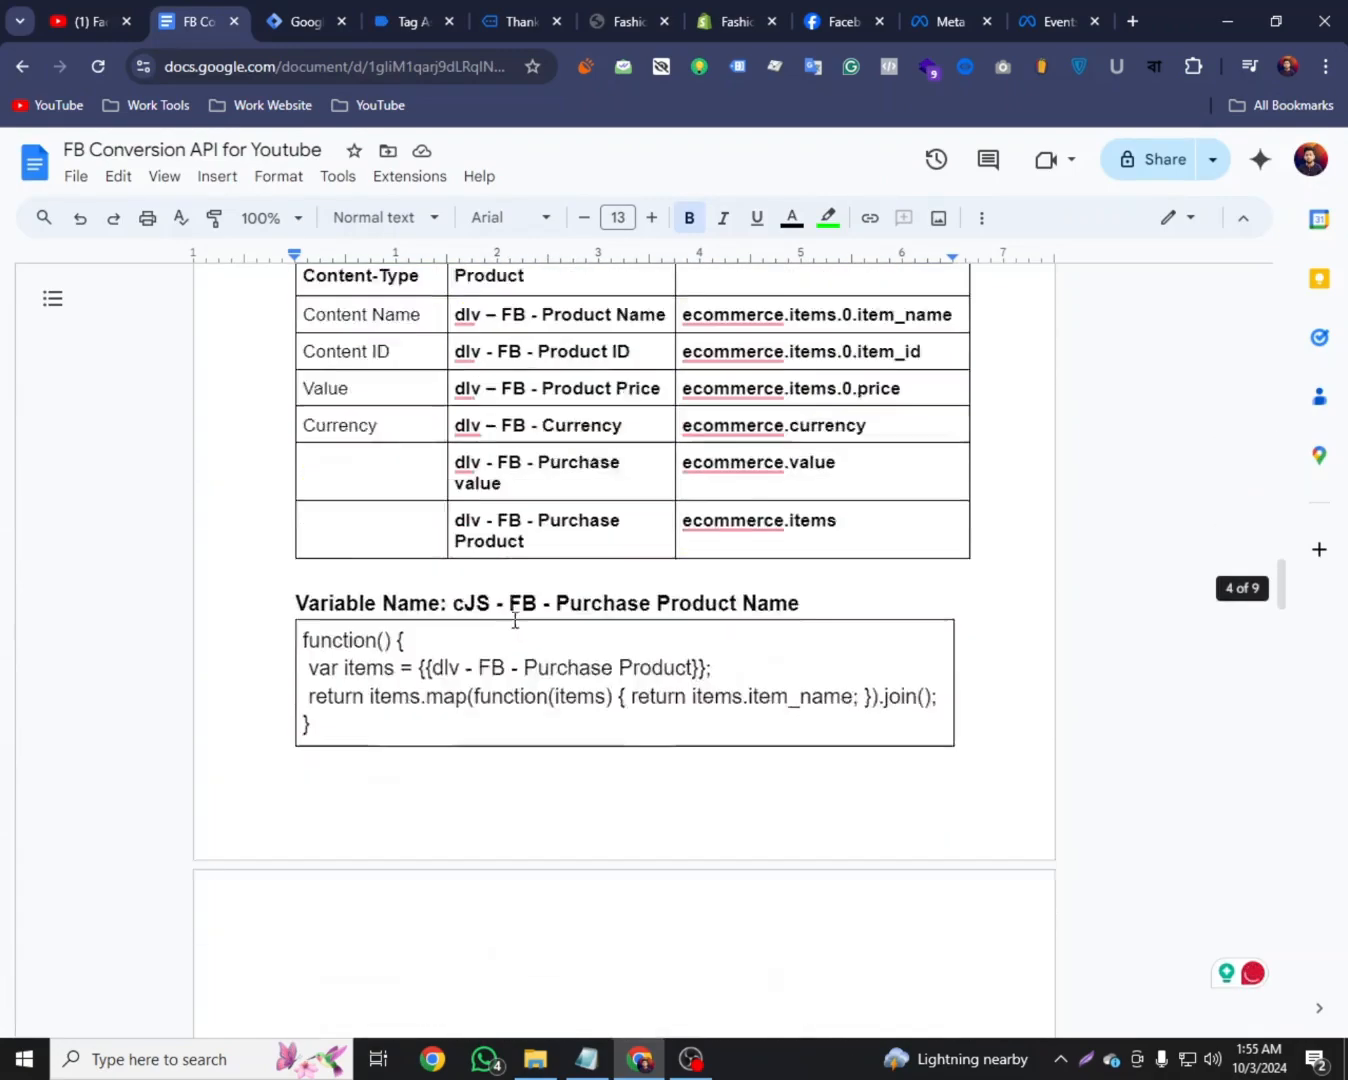
scroll(502, 694, down, 7)
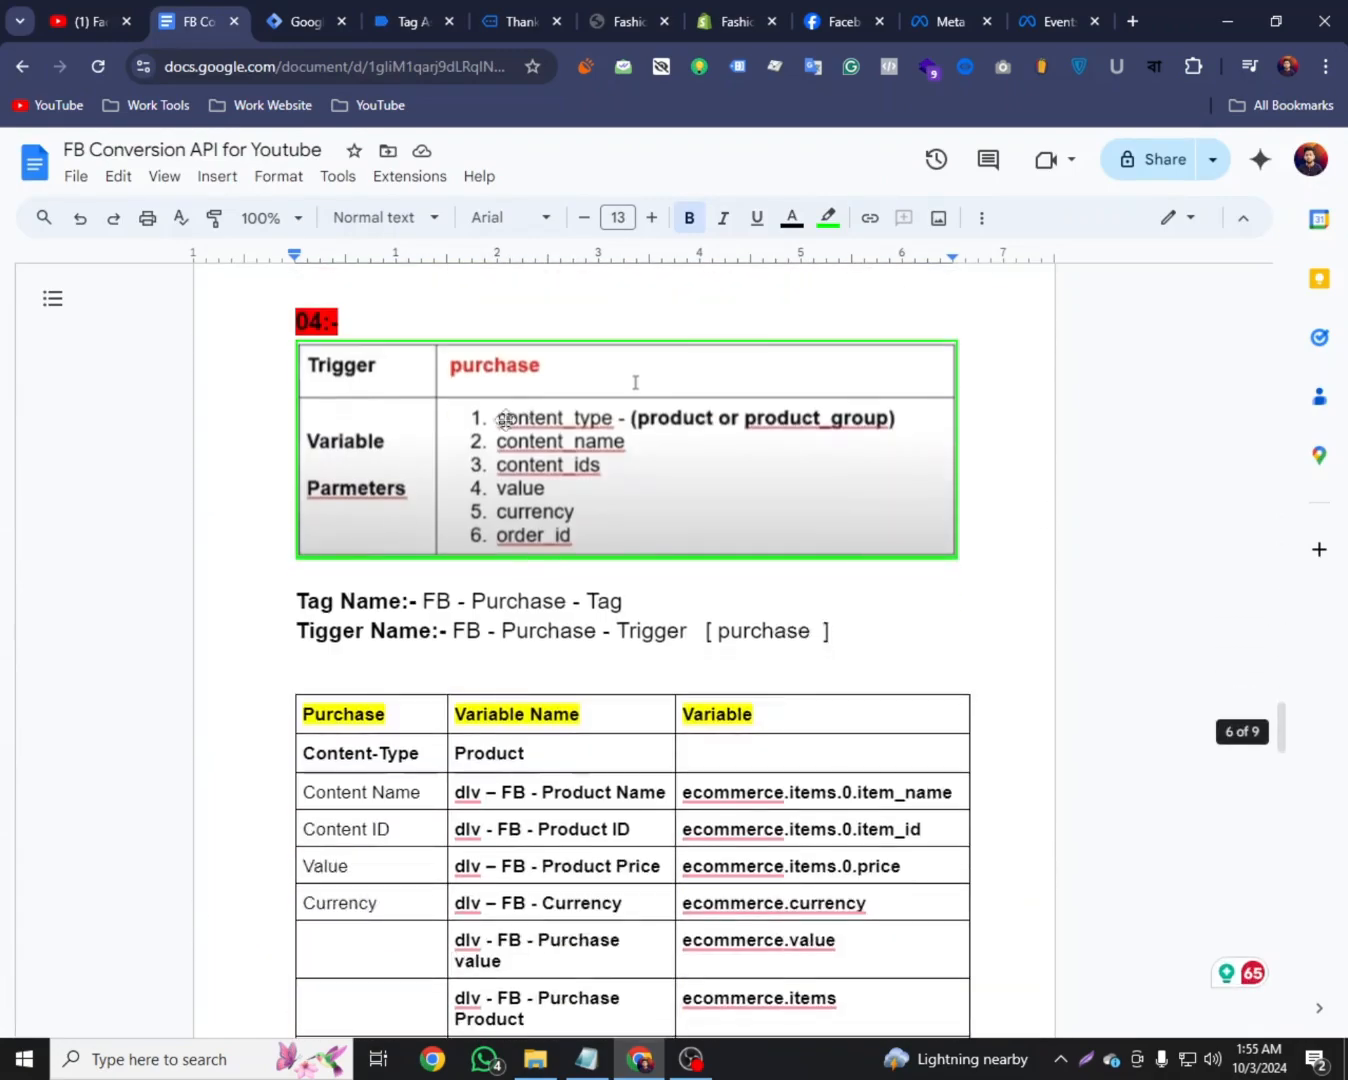
scroll(501, 546, up, 7)
scroll(500, 550, up, 15)
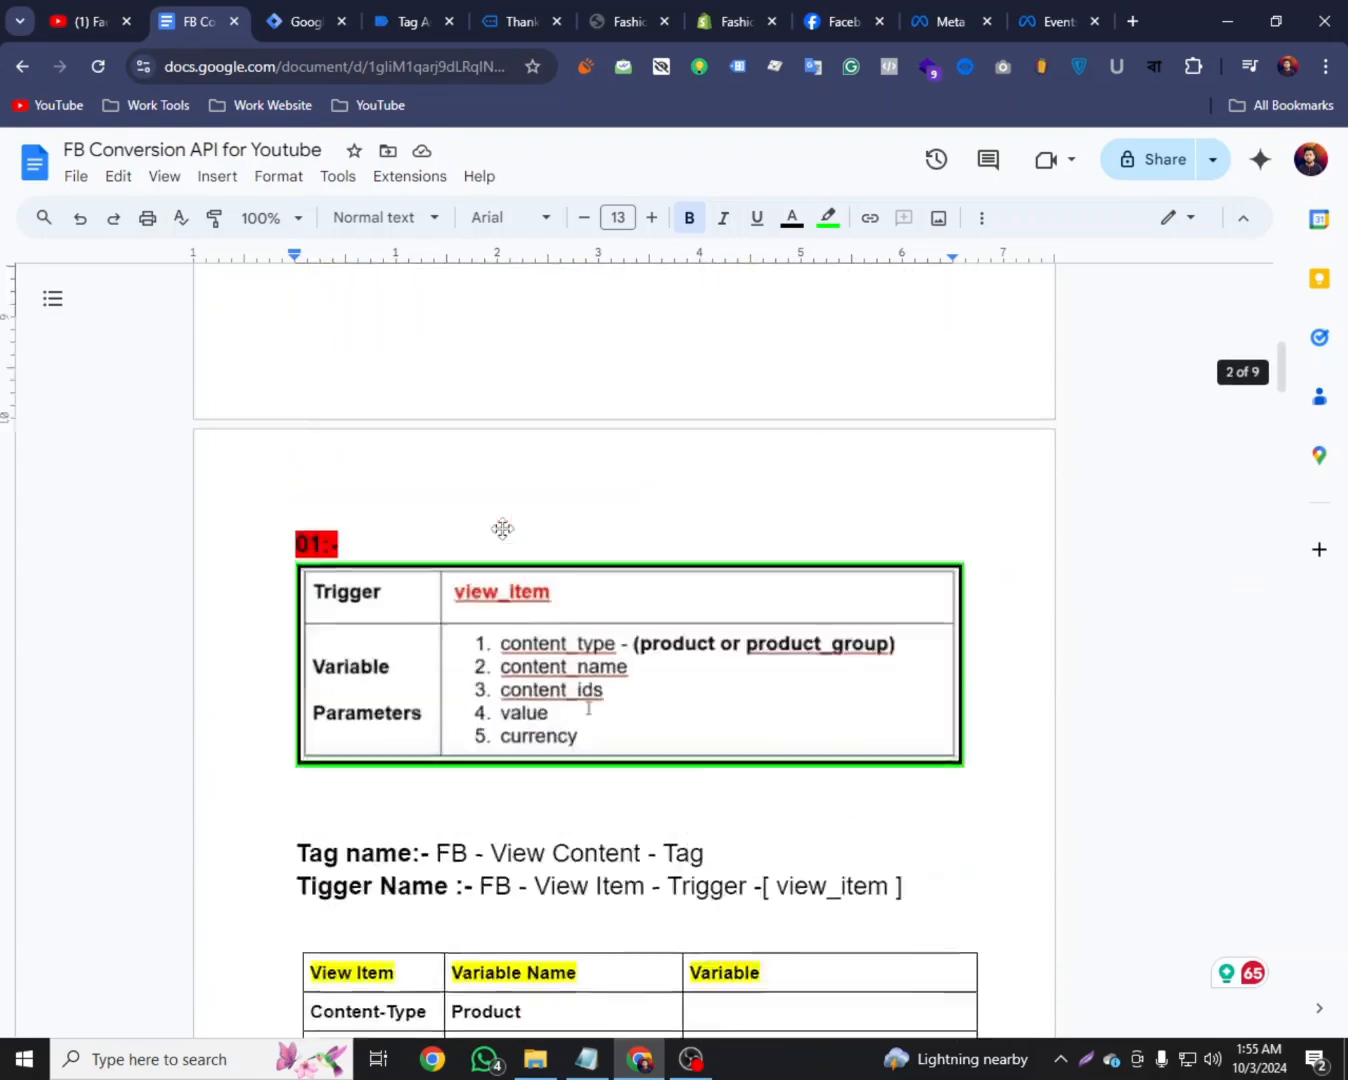
Switch to the FB Browser side-tracking container in Tag Manager and create a new tag of the Facebook Pixel type
click(429, 14)
click(505, 12)
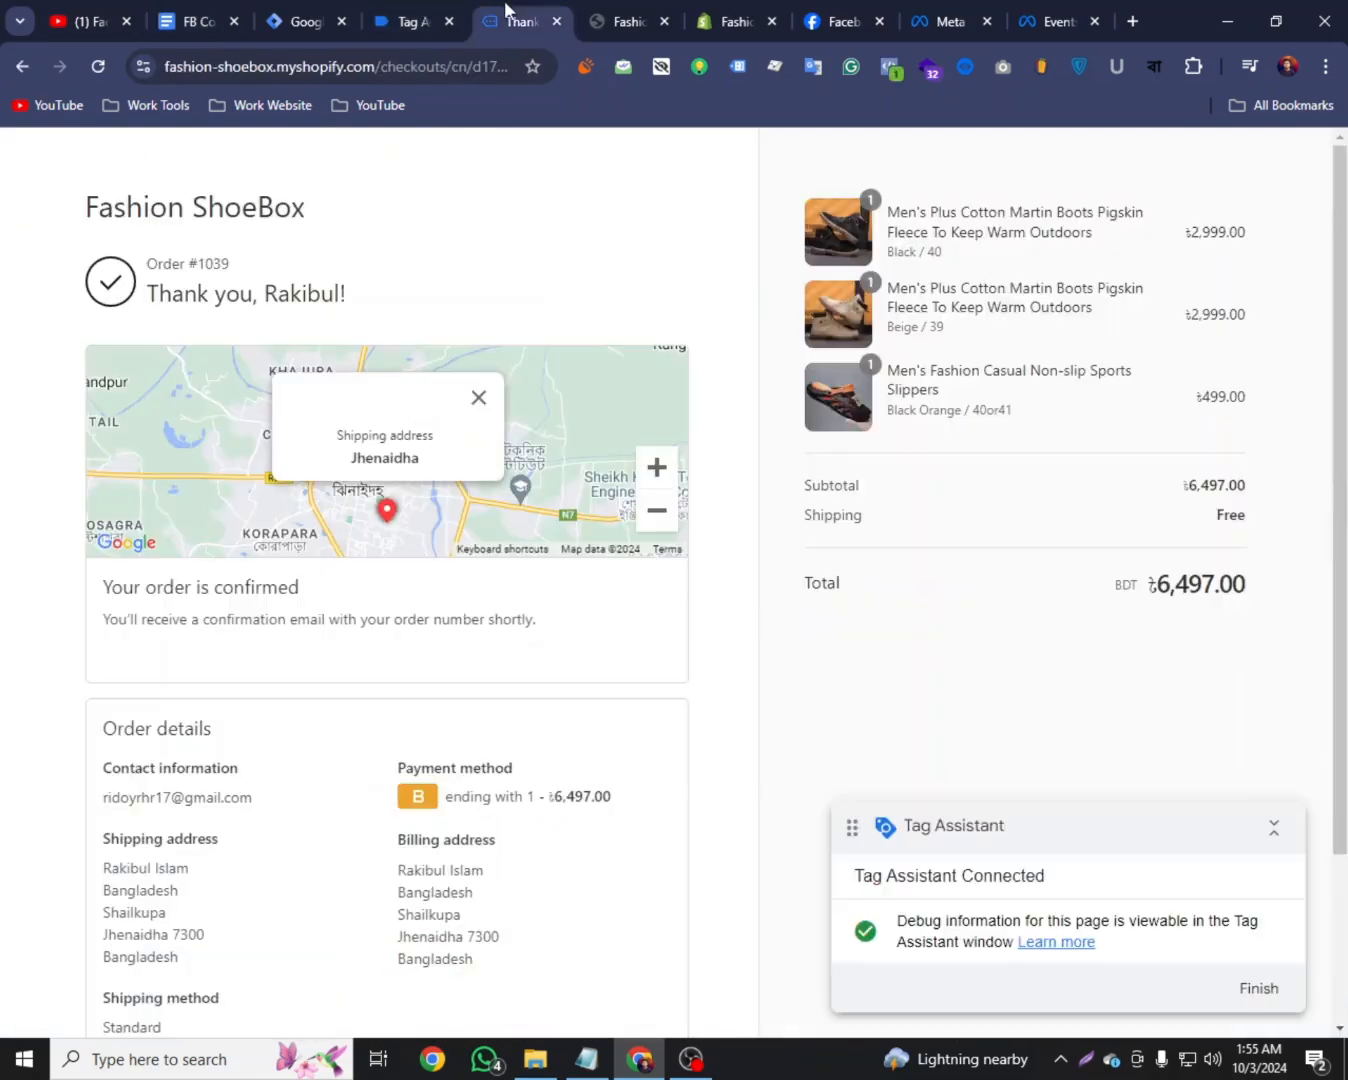
click(410, 17)
click(307, 14)
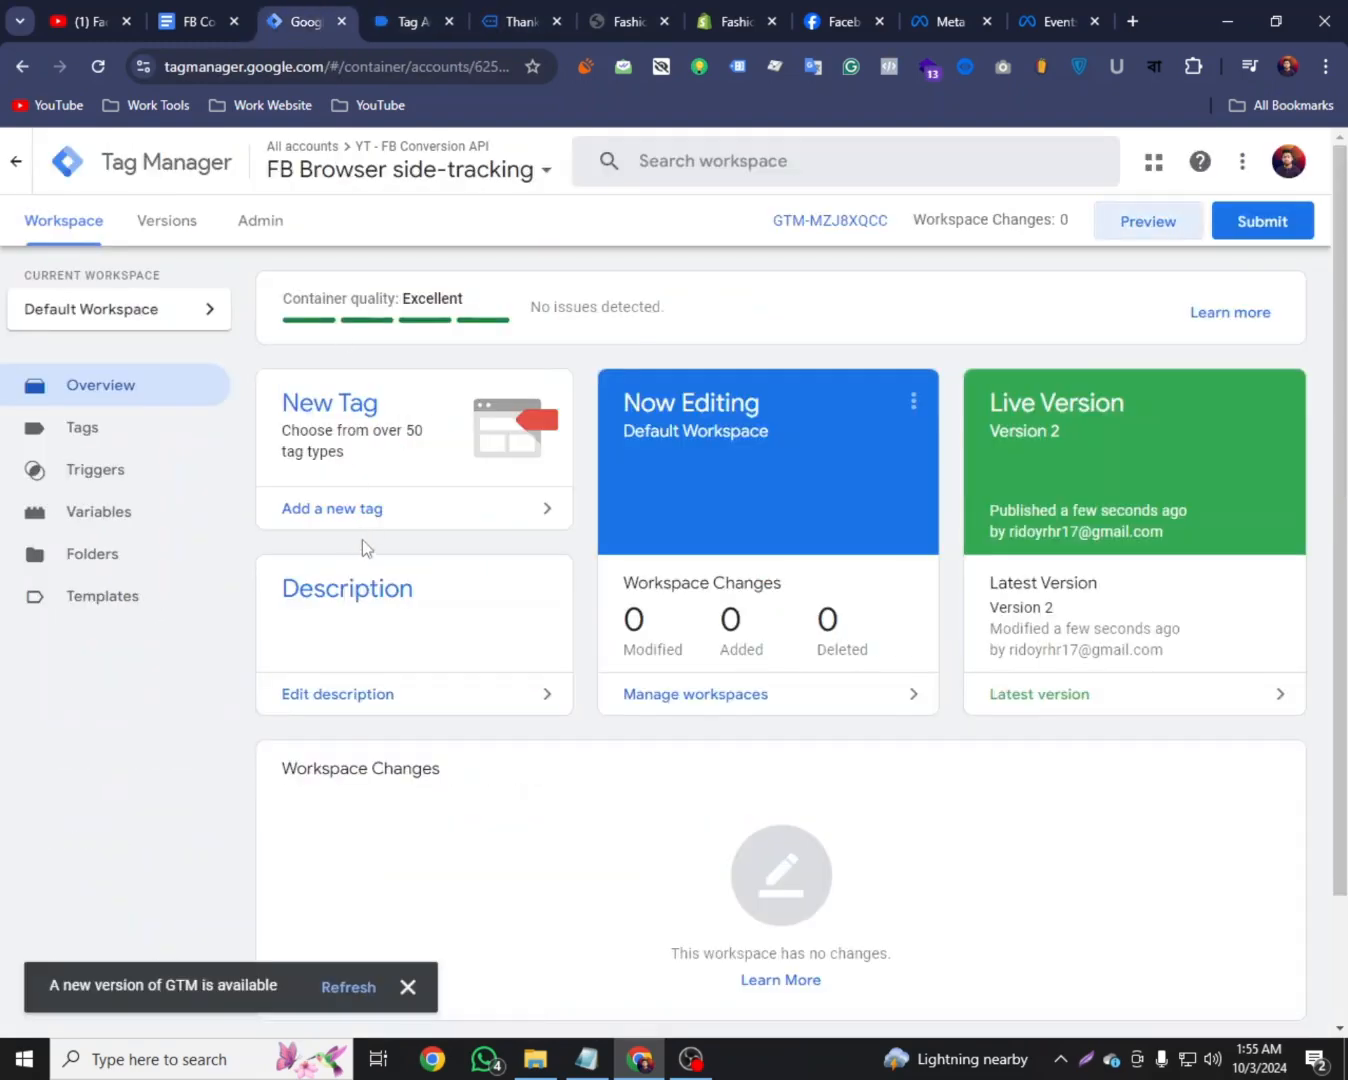
click(108, 440)
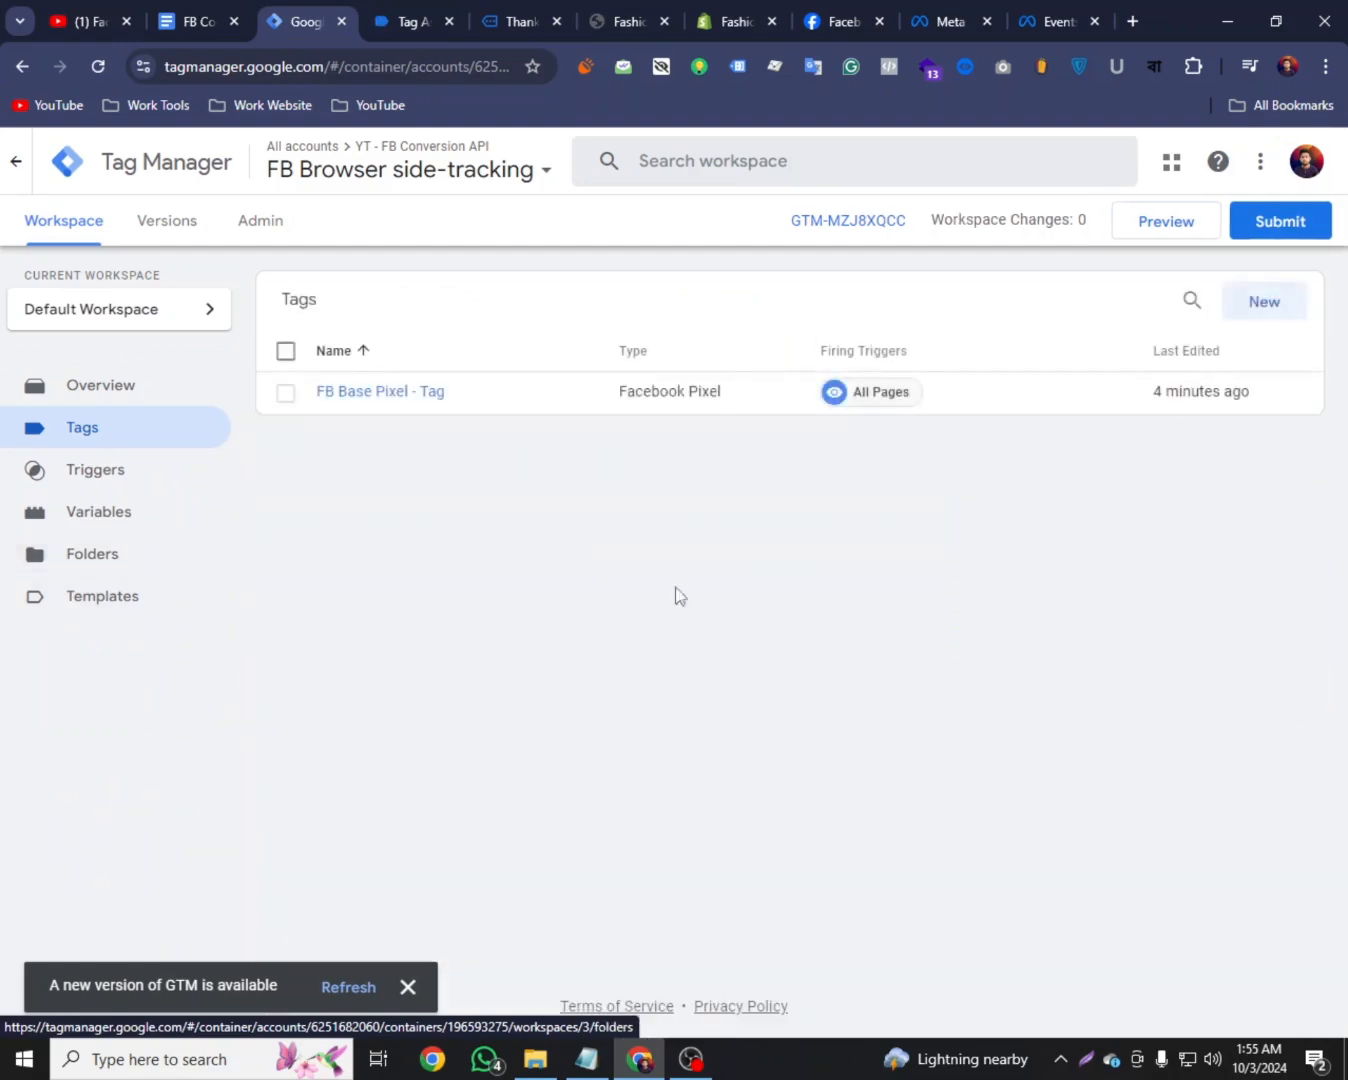
click(1262, 321)
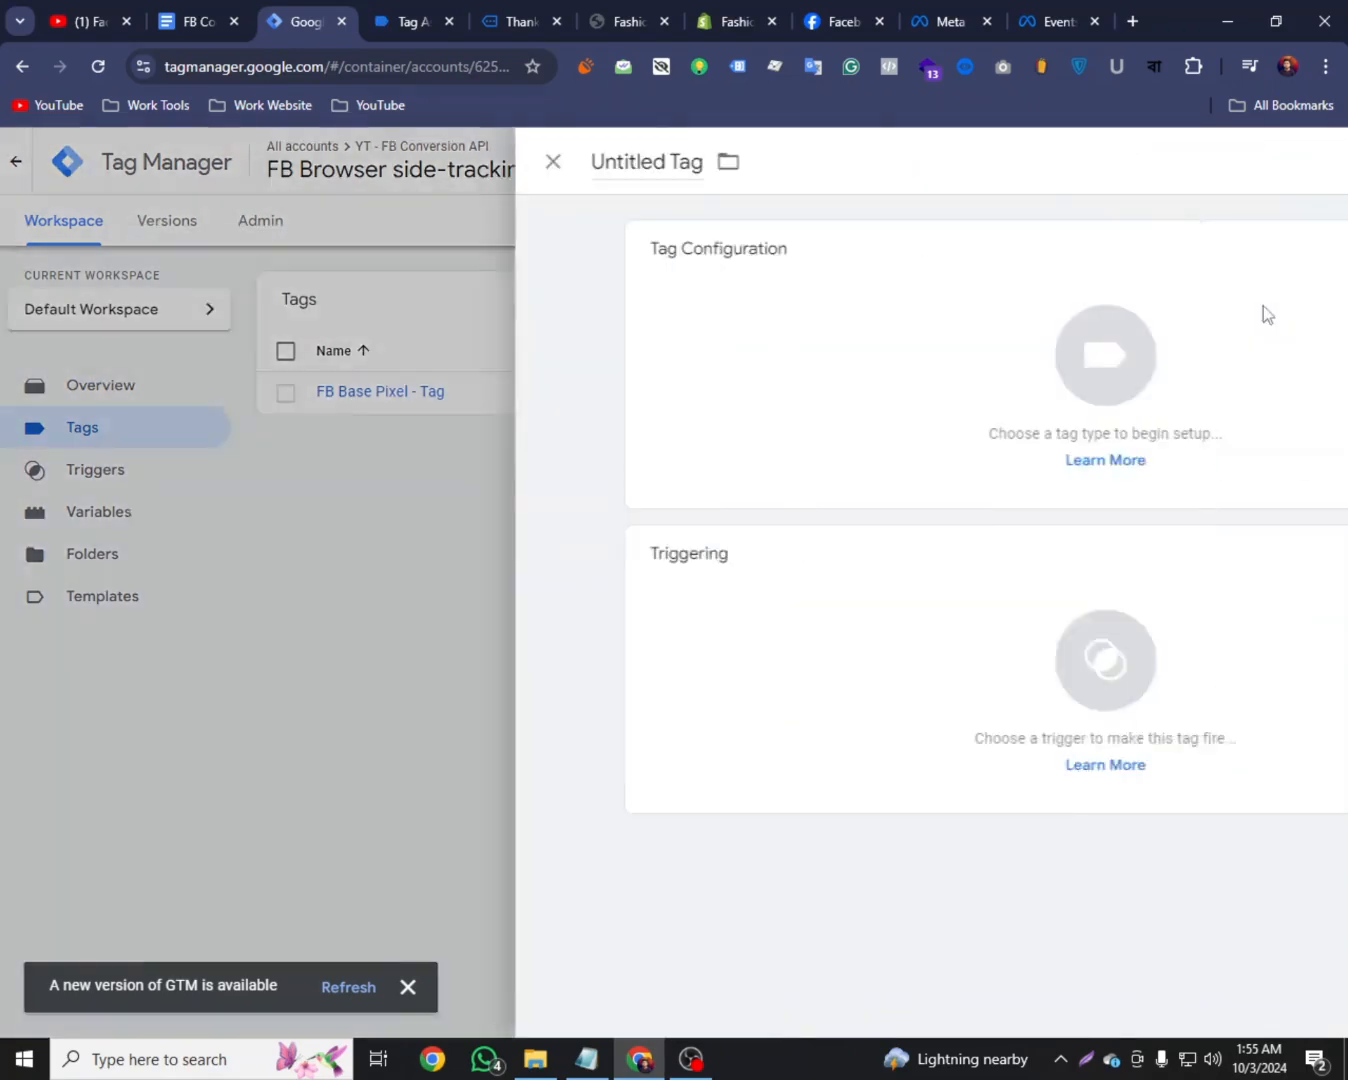
click(1214, 250)
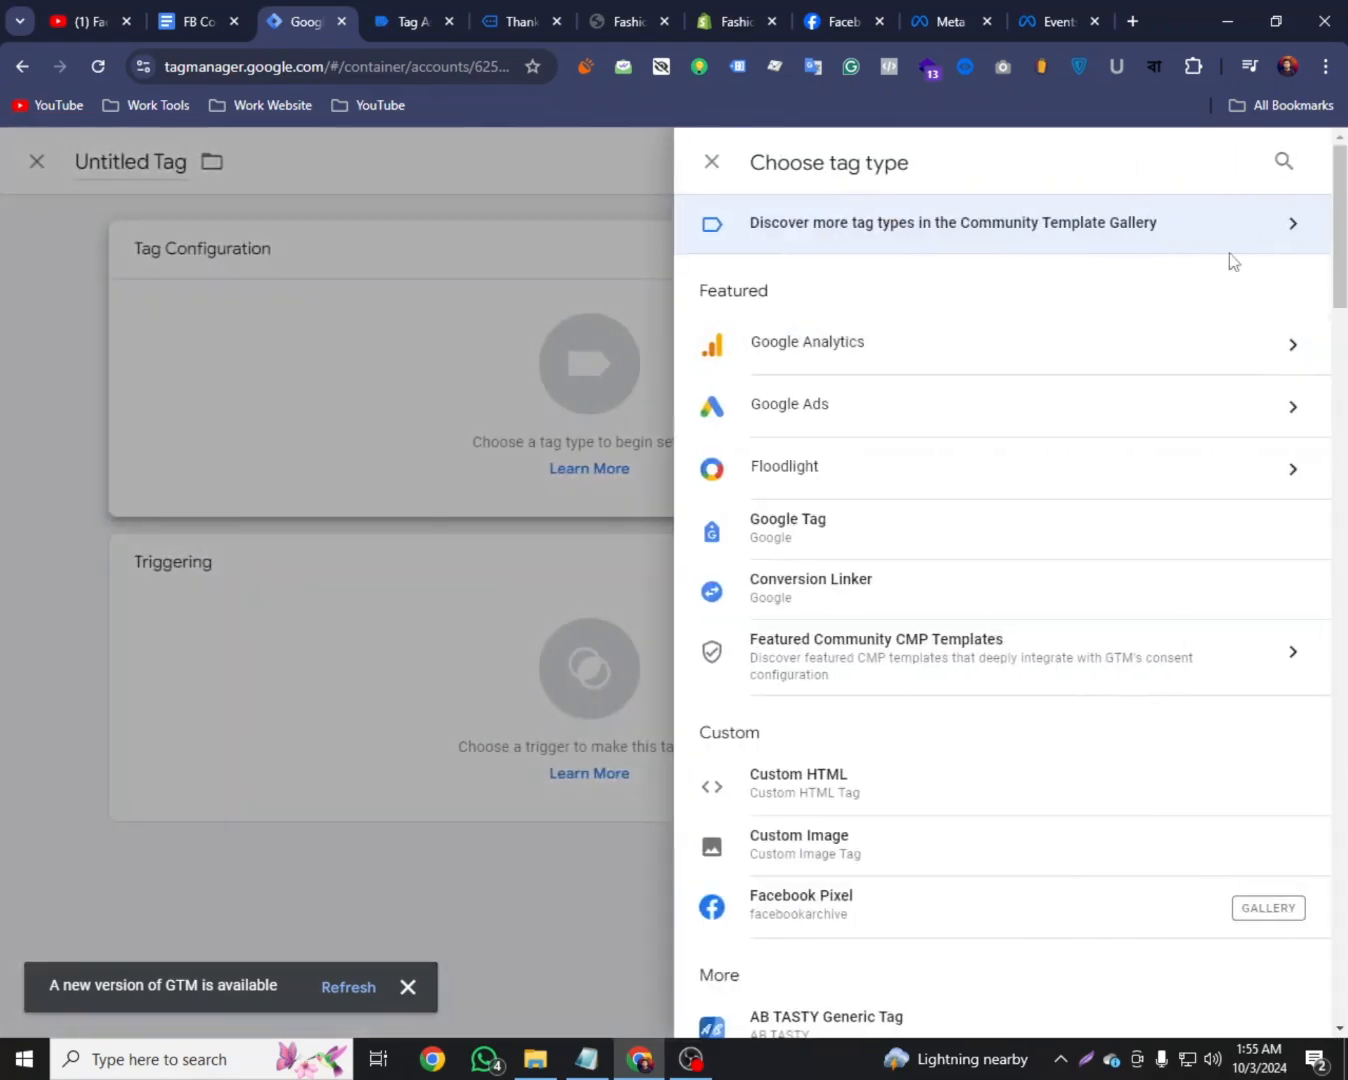
click(812, 913)
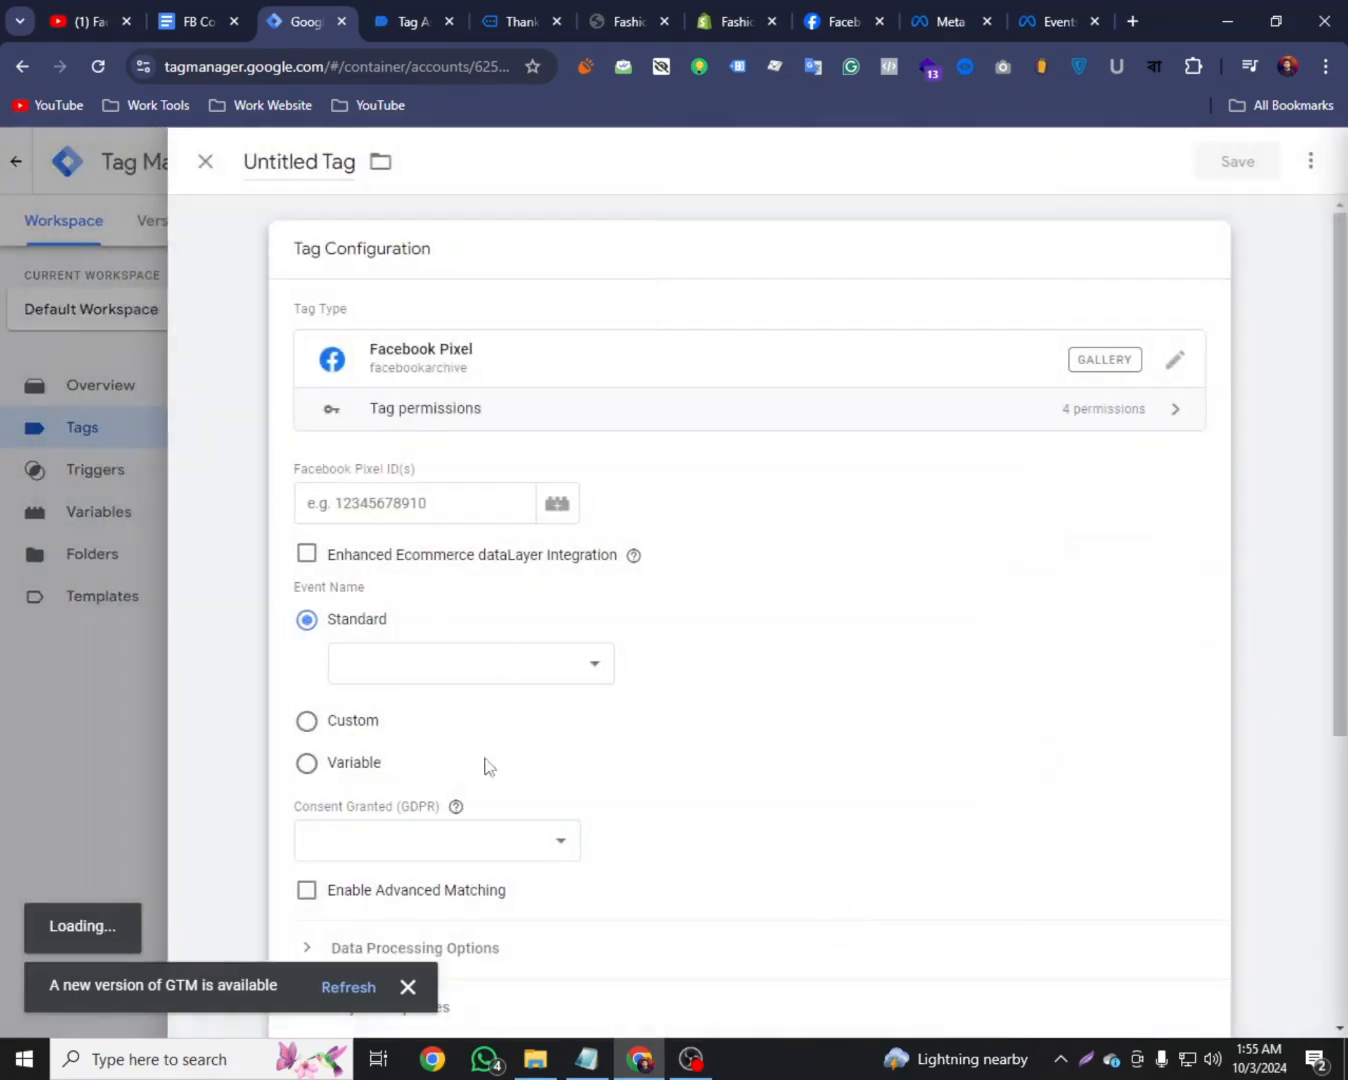
Copy the View Content tag name from the planning document and name the new tag "FB - View Content - Tag"
click(202, 21)
scroll(409, 585, down, 9)
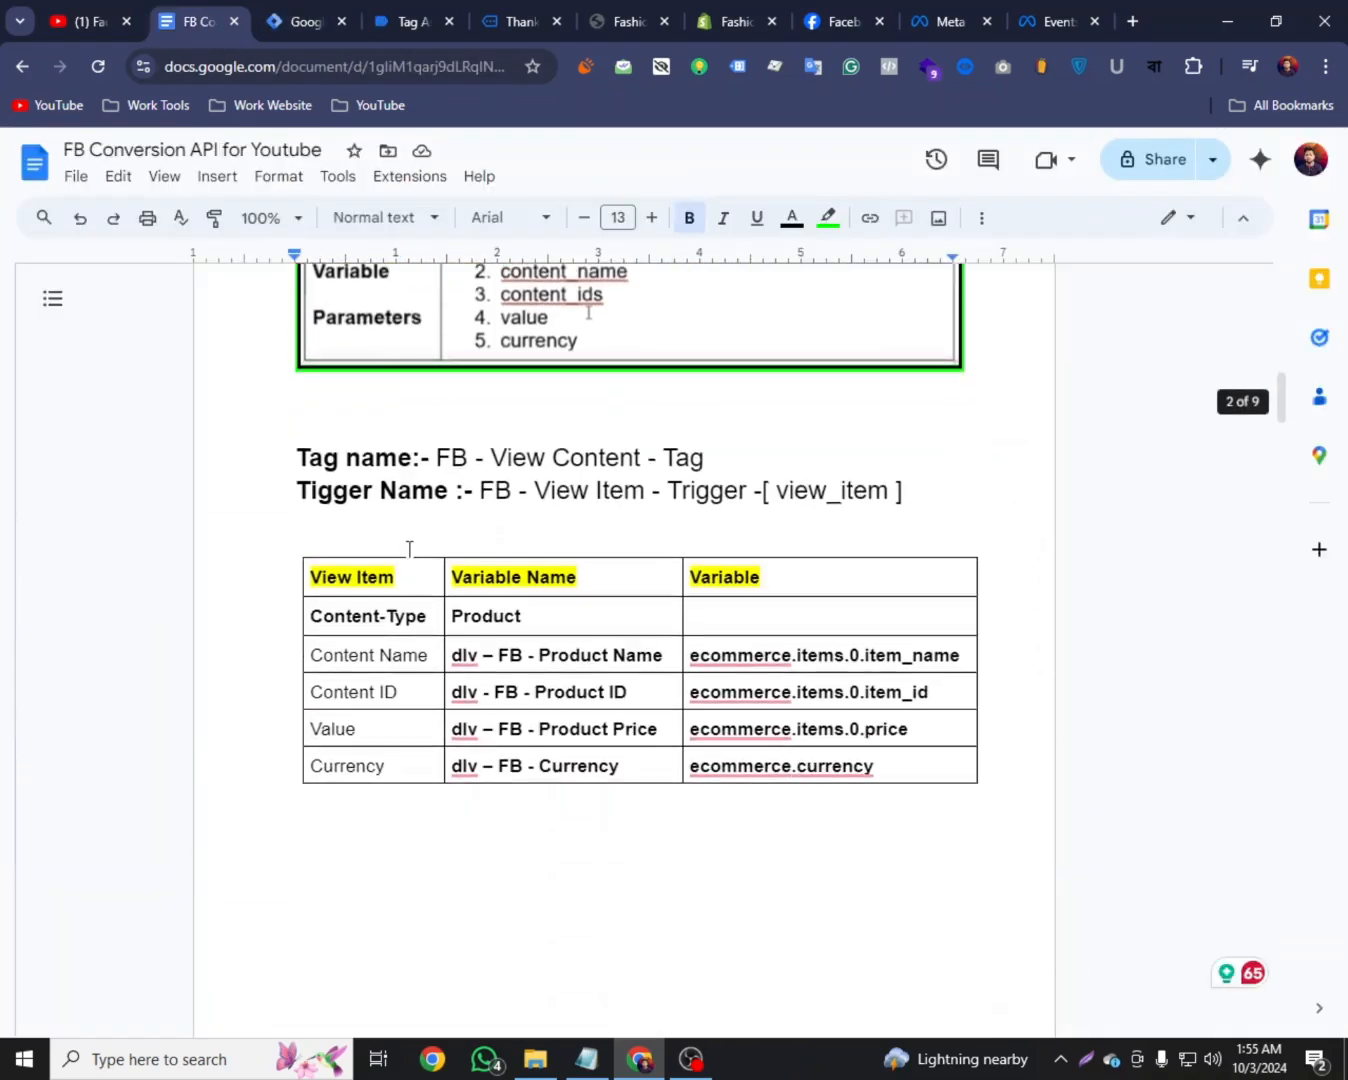
drag(430, 458, 645, 475)
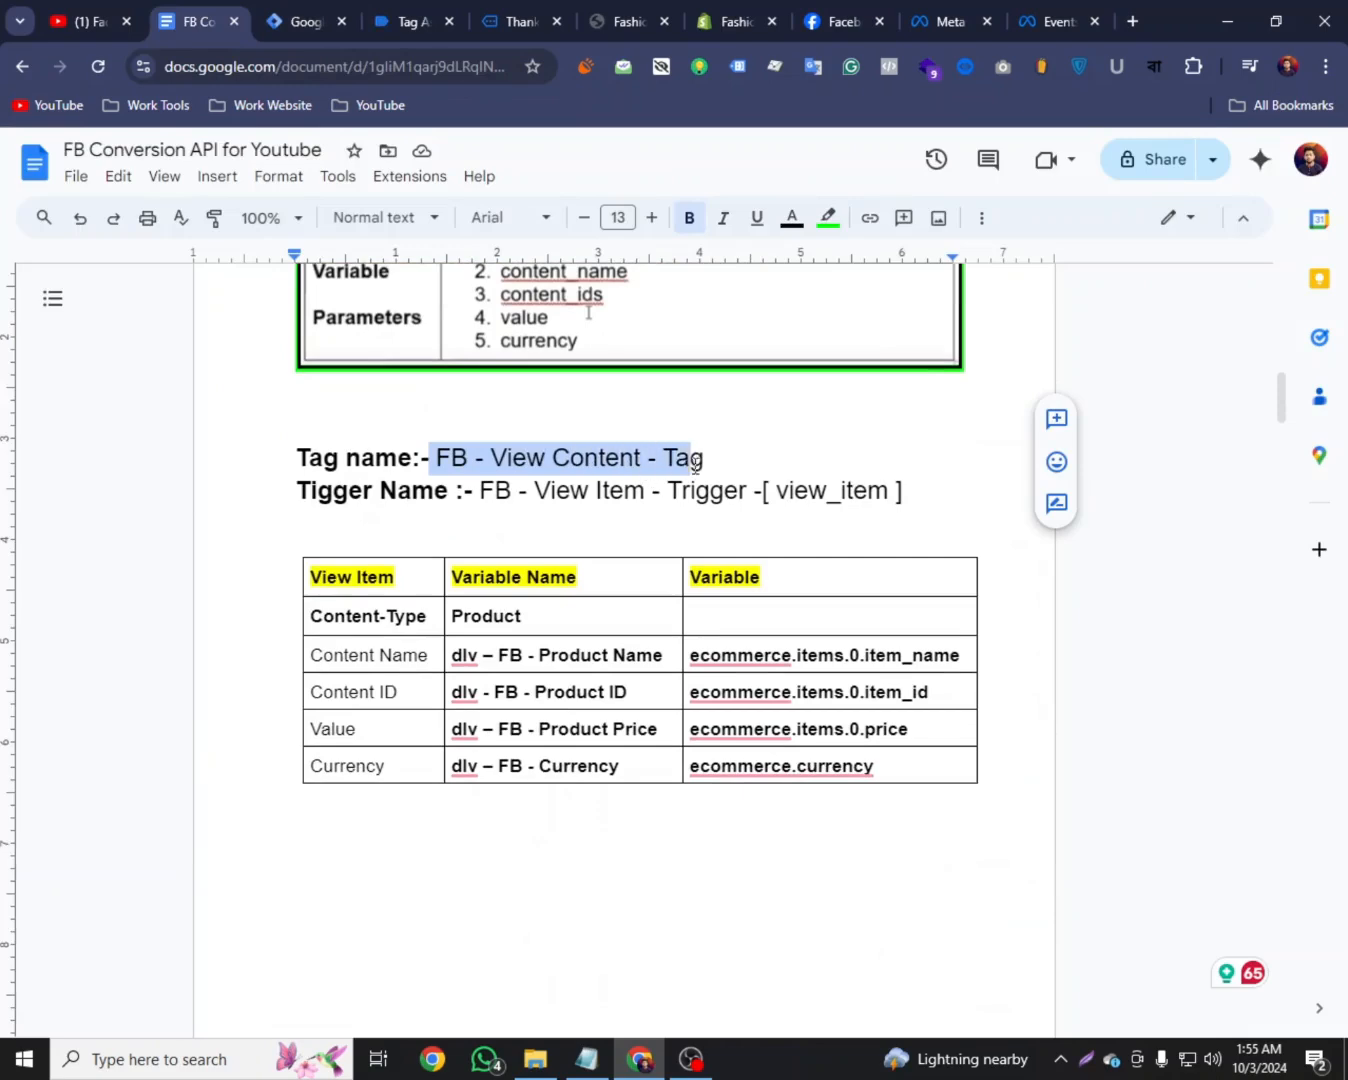
right_click(665, 470)
click(683, 521)
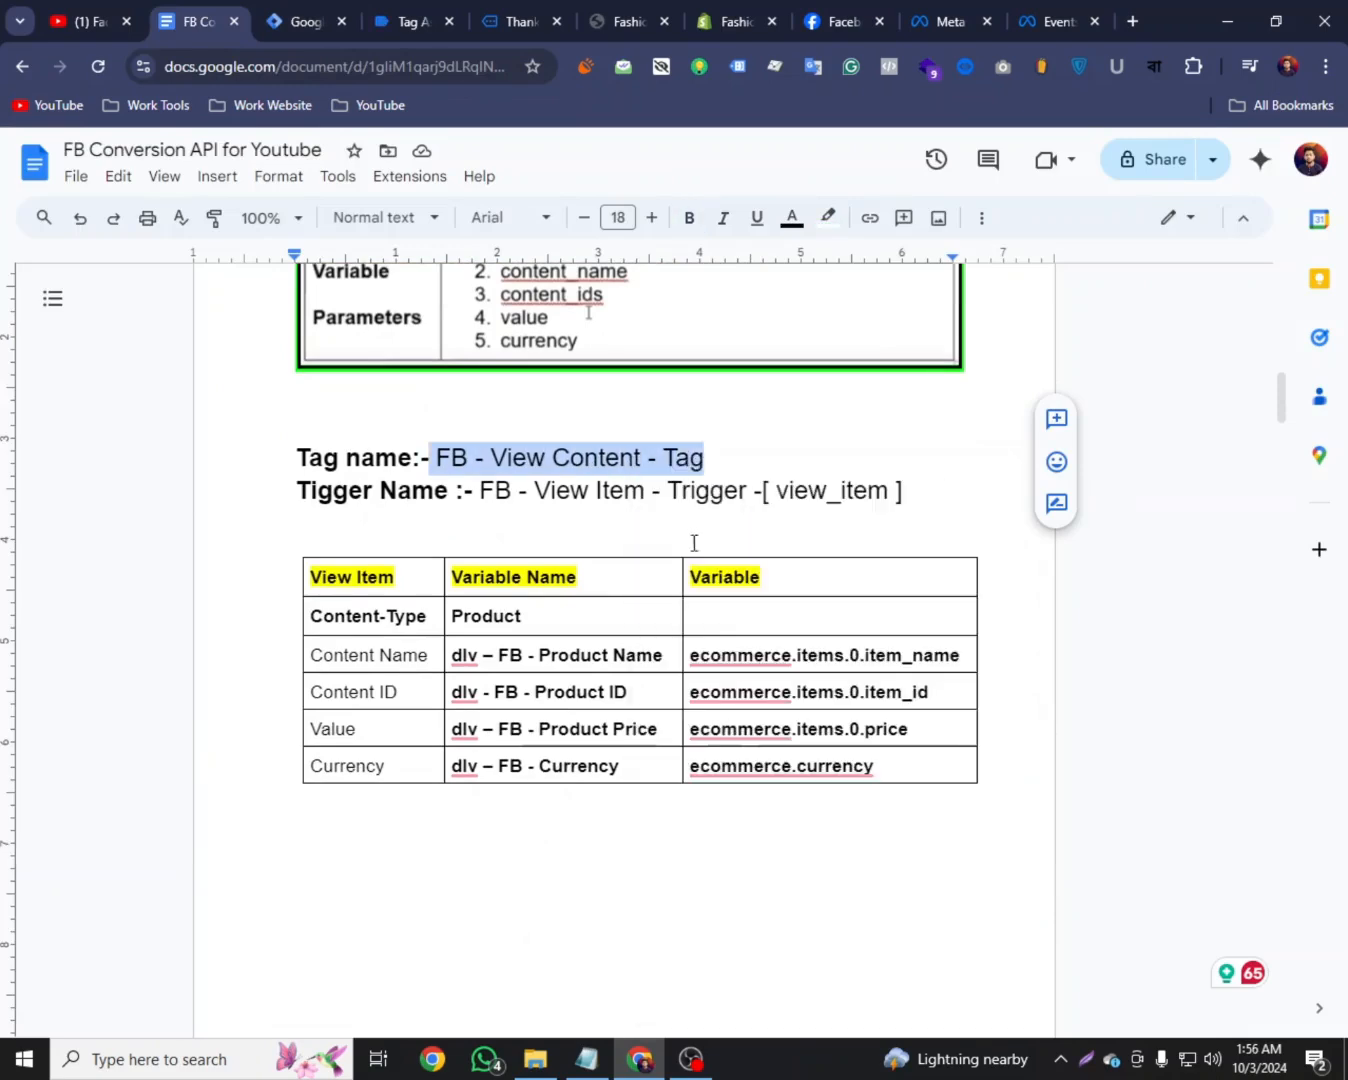
click(346, 8)
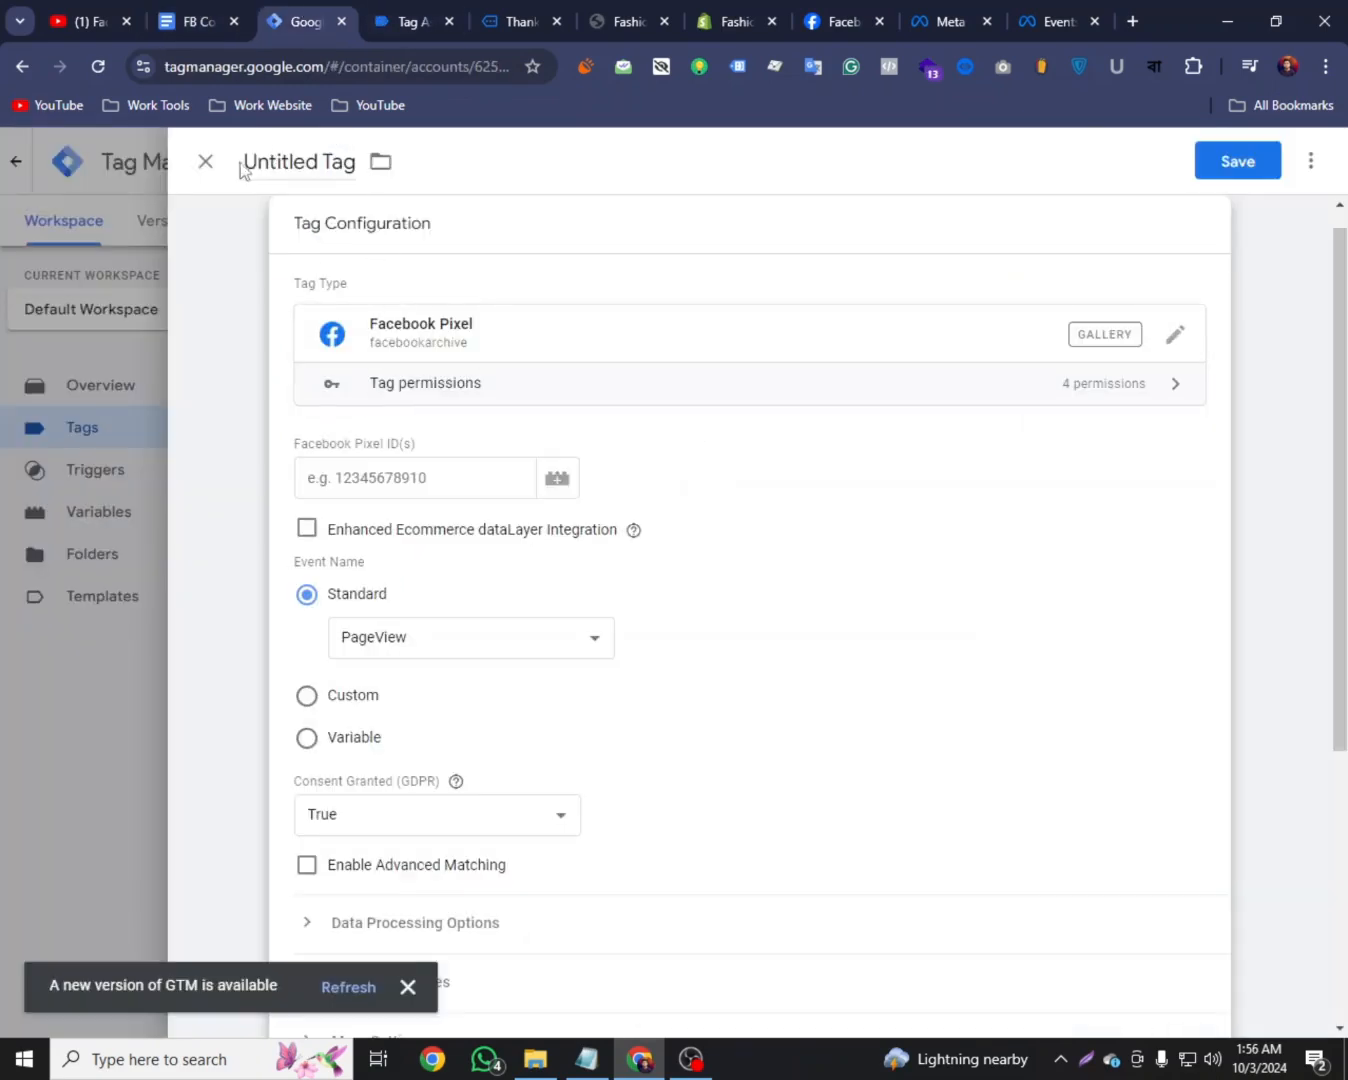
drag(247, 160, 346, 160)
right_click(356, 176)
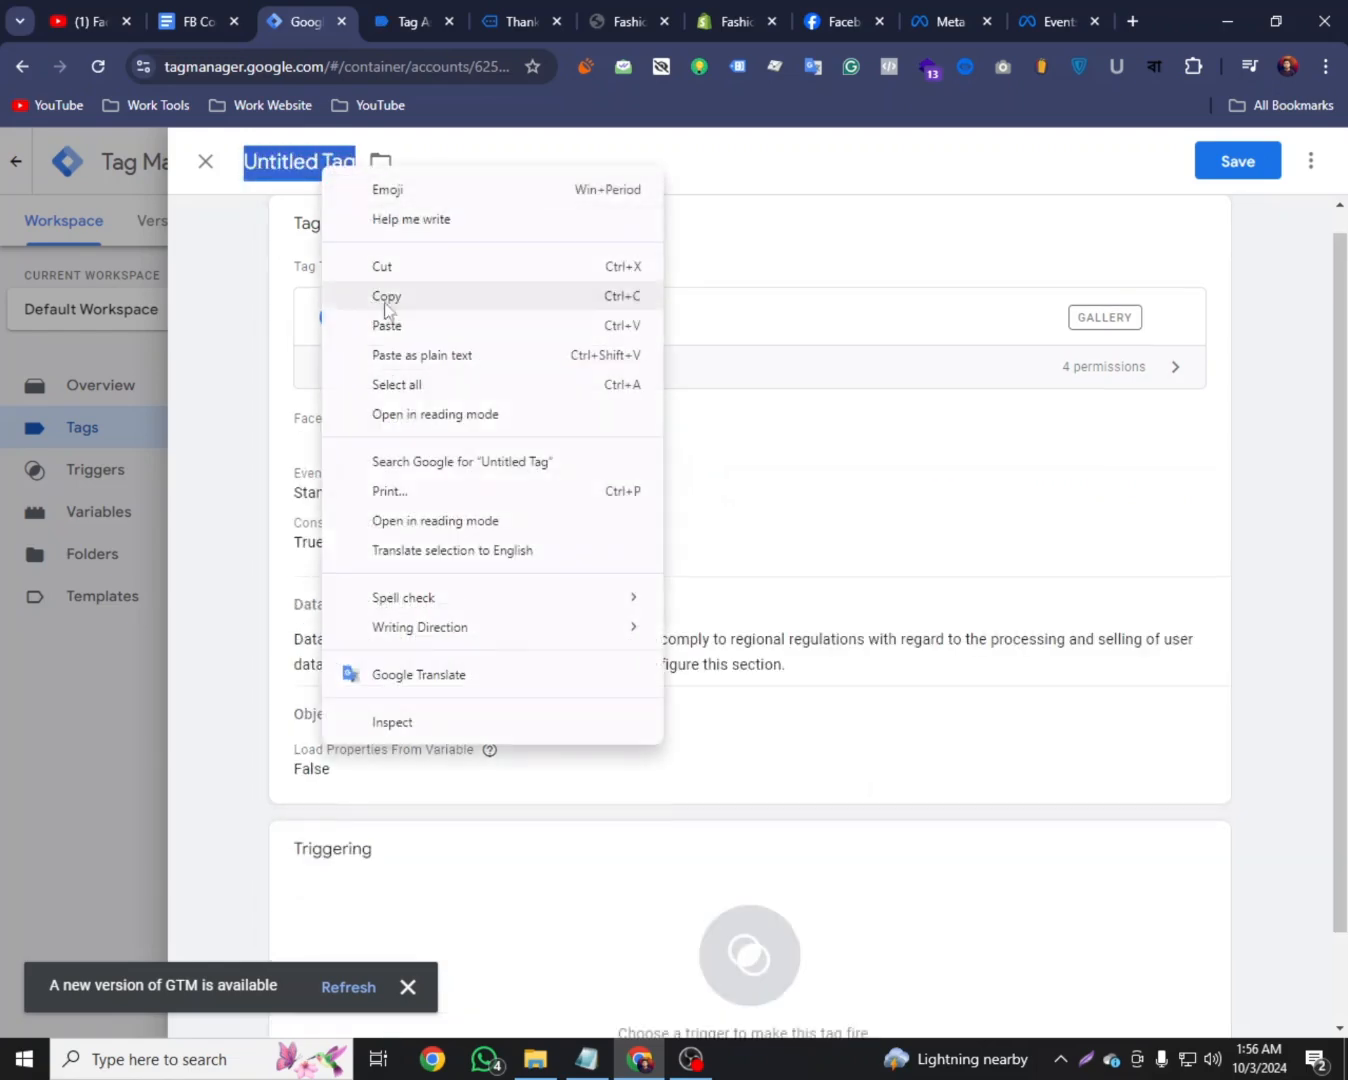
click(396, 322)
click(392, 512)
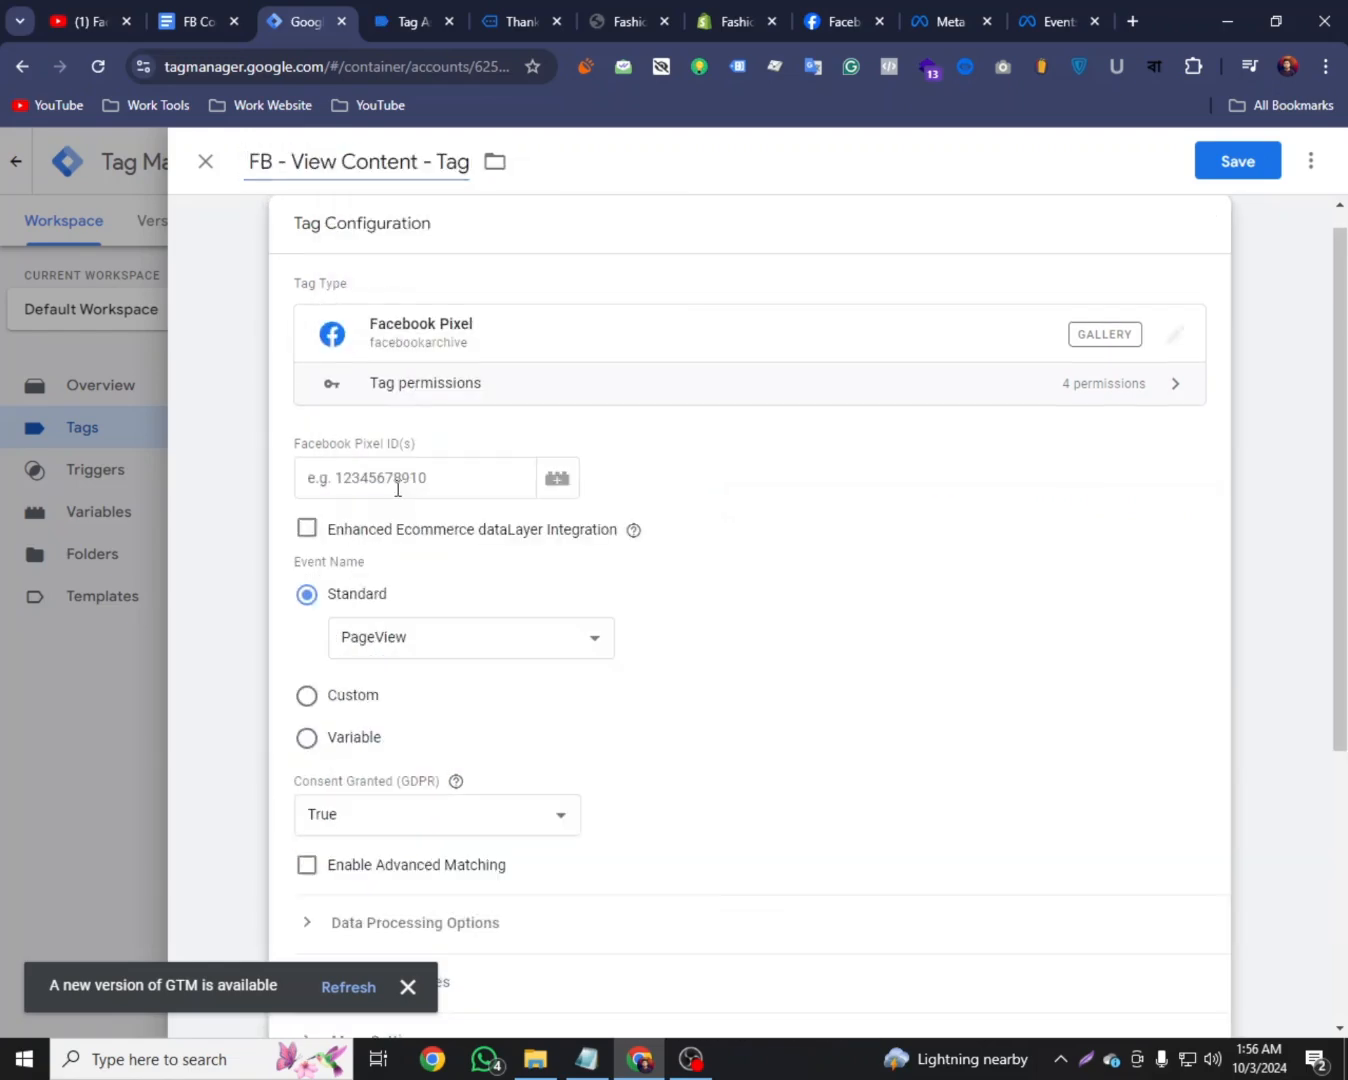
Fill the tag's Facebook Pixel ID with the Pixel ID variable
scroll(400, 495, down, 1)
click(367, 372)
click(549, 374)
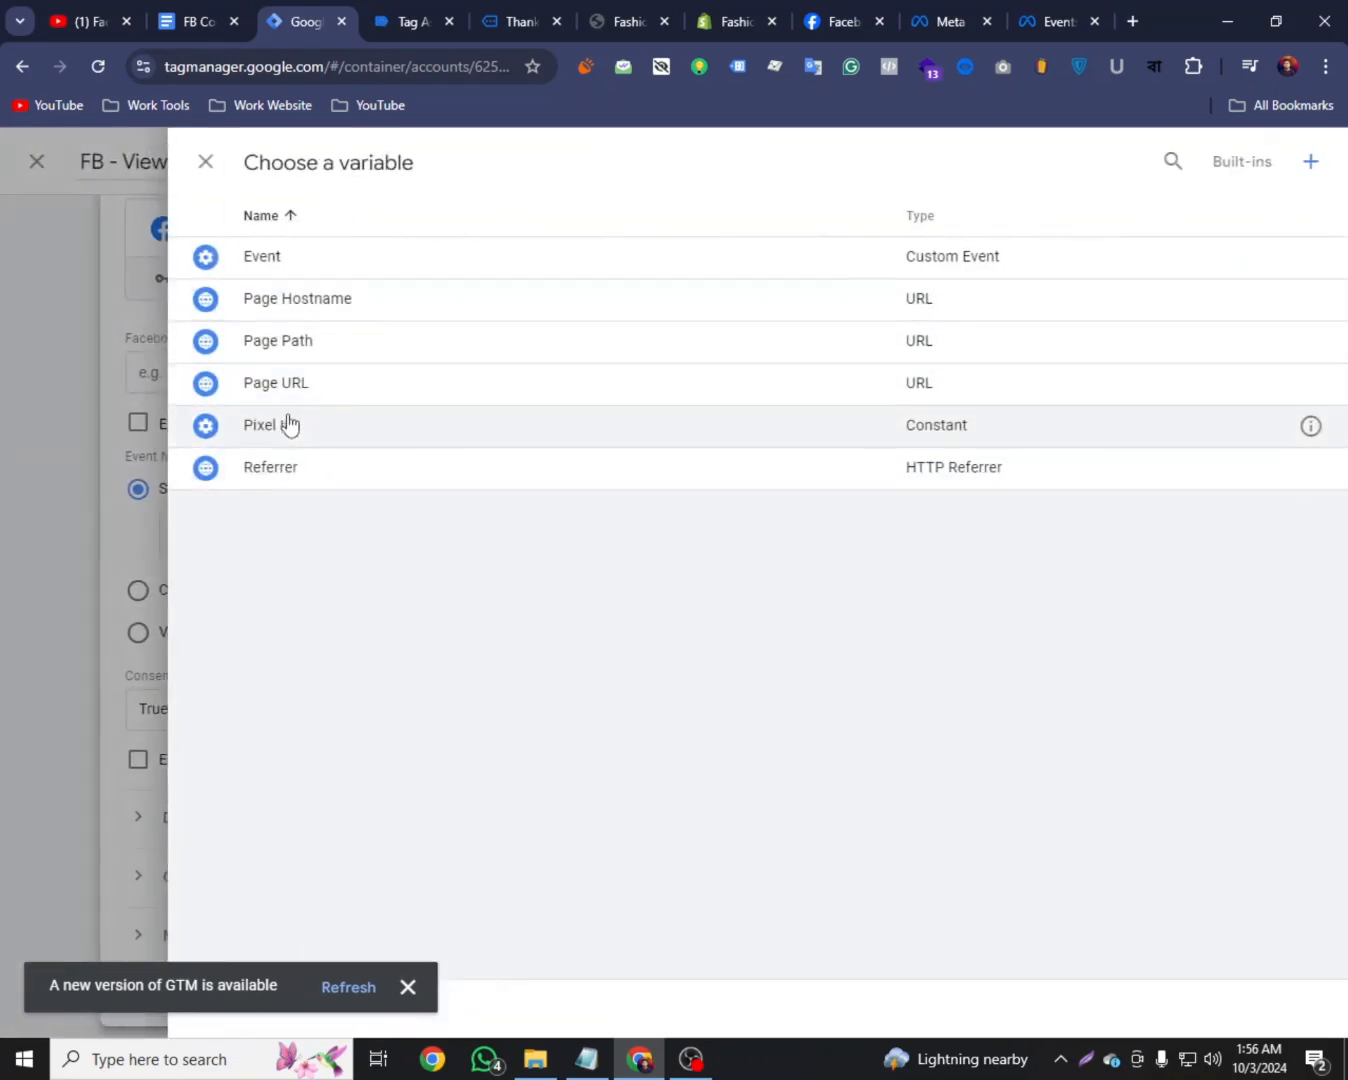
click(287, 425)
Set the tag's standard event name to ViewContent
click(597, 540)
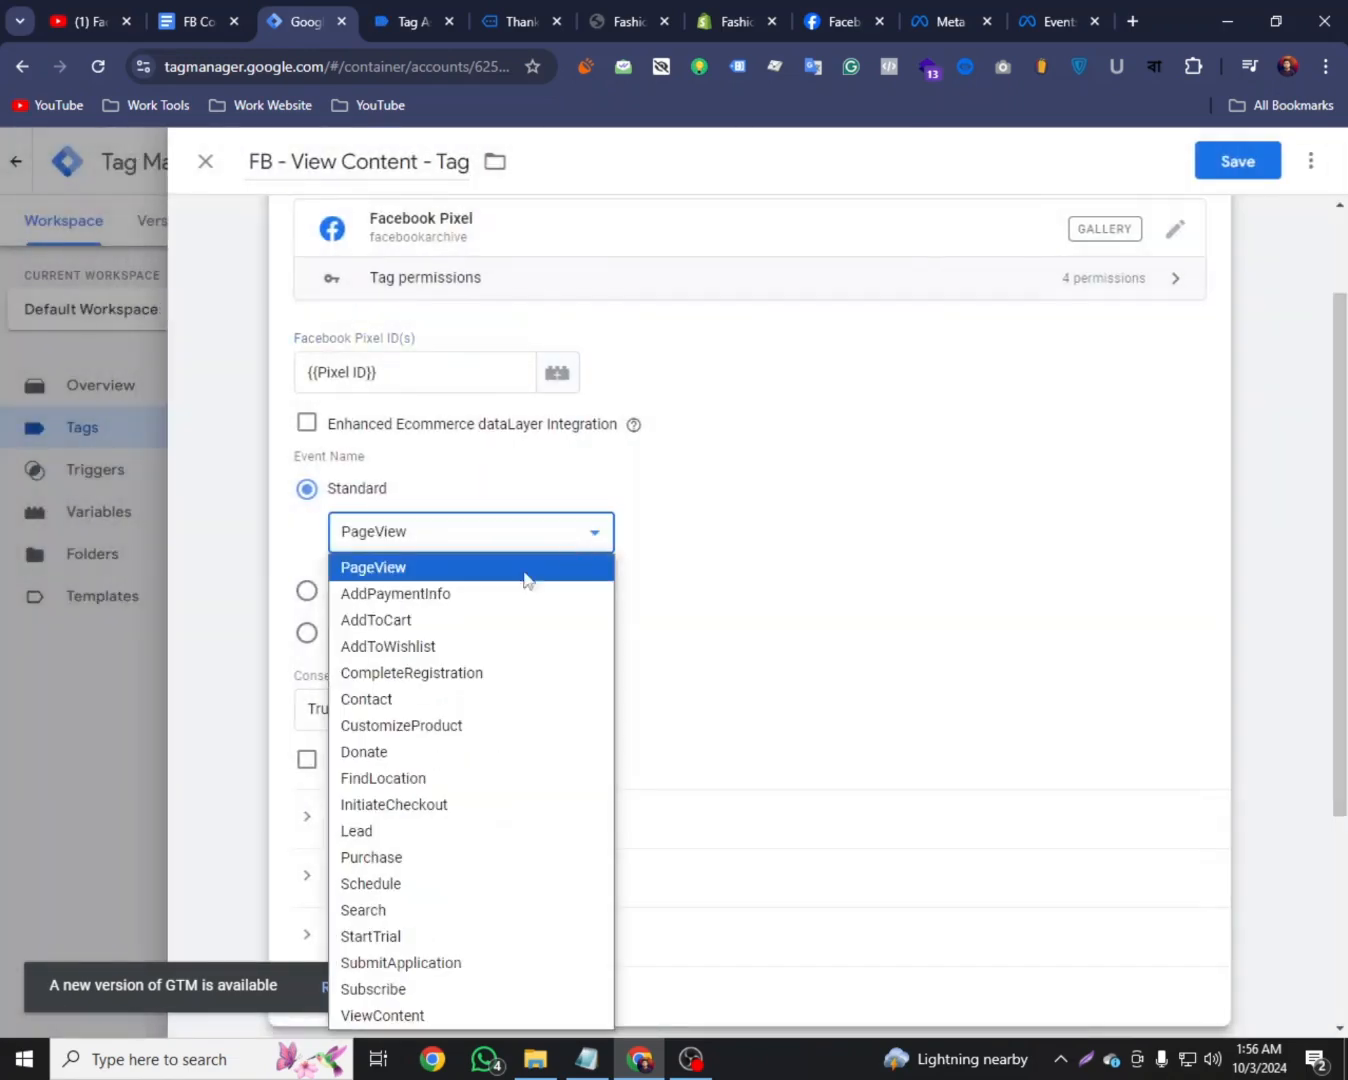
scroll(370, 762, down, 3)
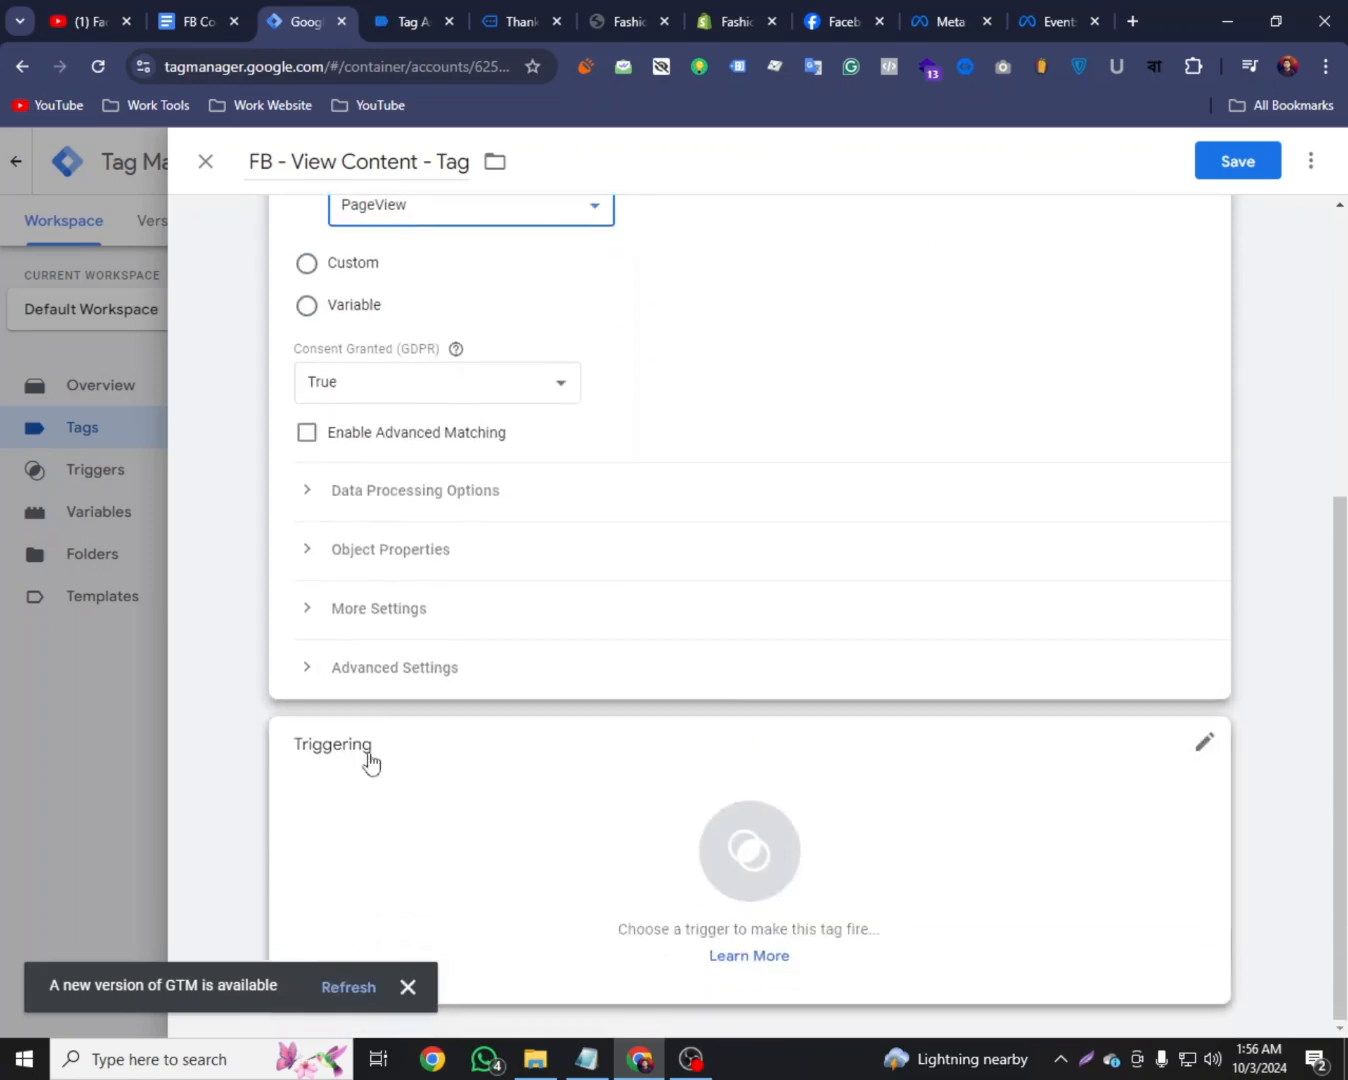
scroll(586, 430, up, 2)
click(587, 430)
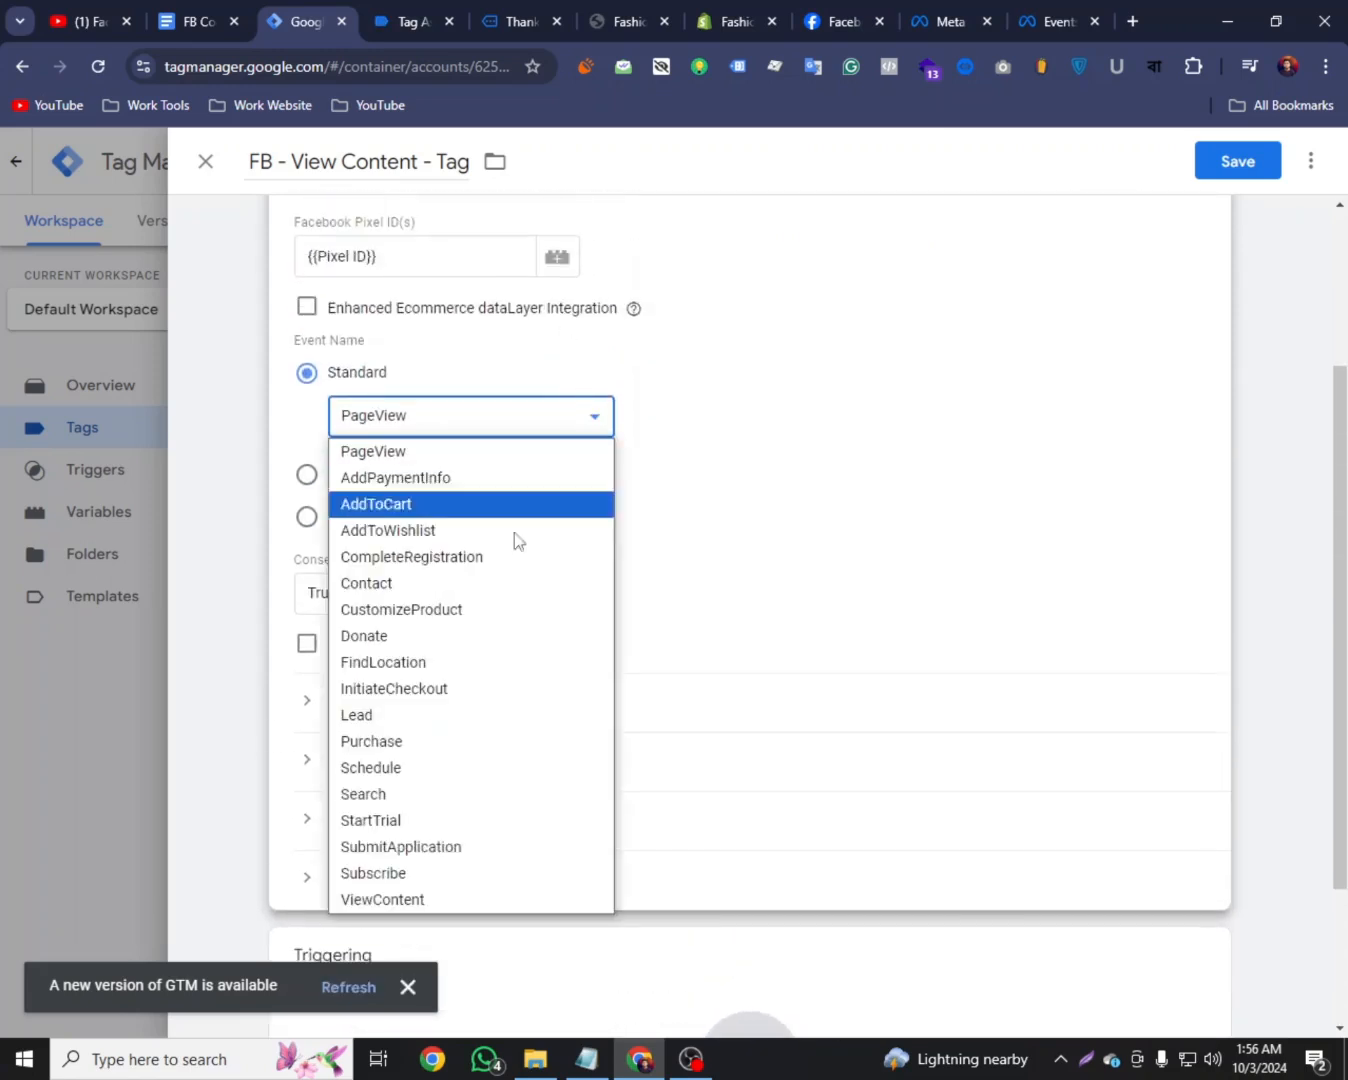
click(381, 899)
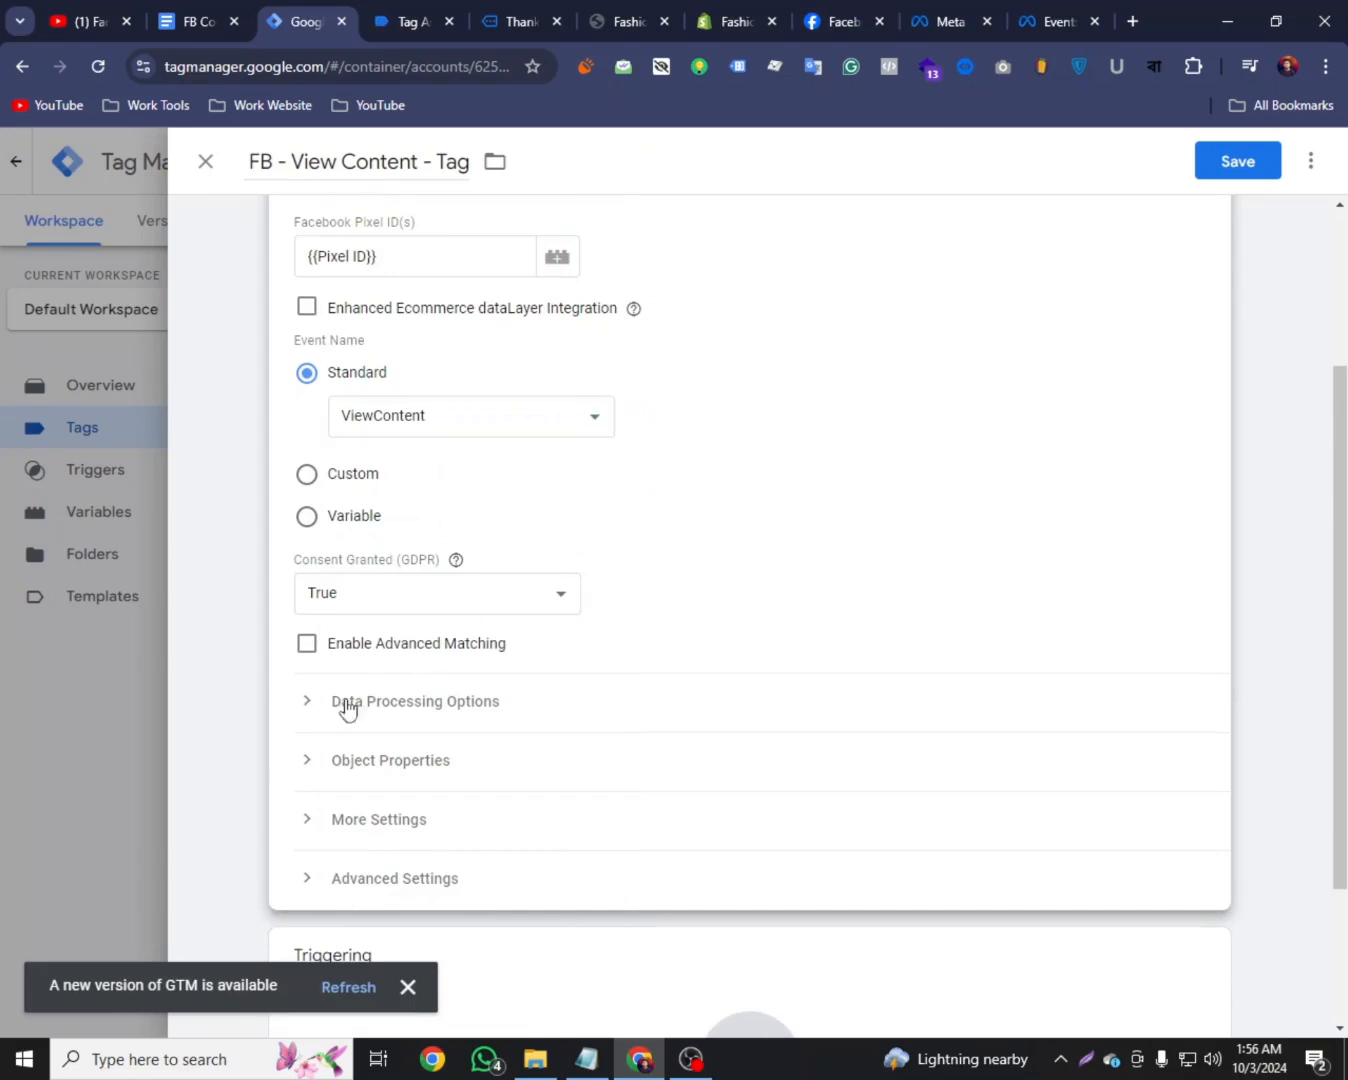
Expand the tag's Object Properties and add six empty property rows
click(309, 763)
scroll(358, 668, down, 3)
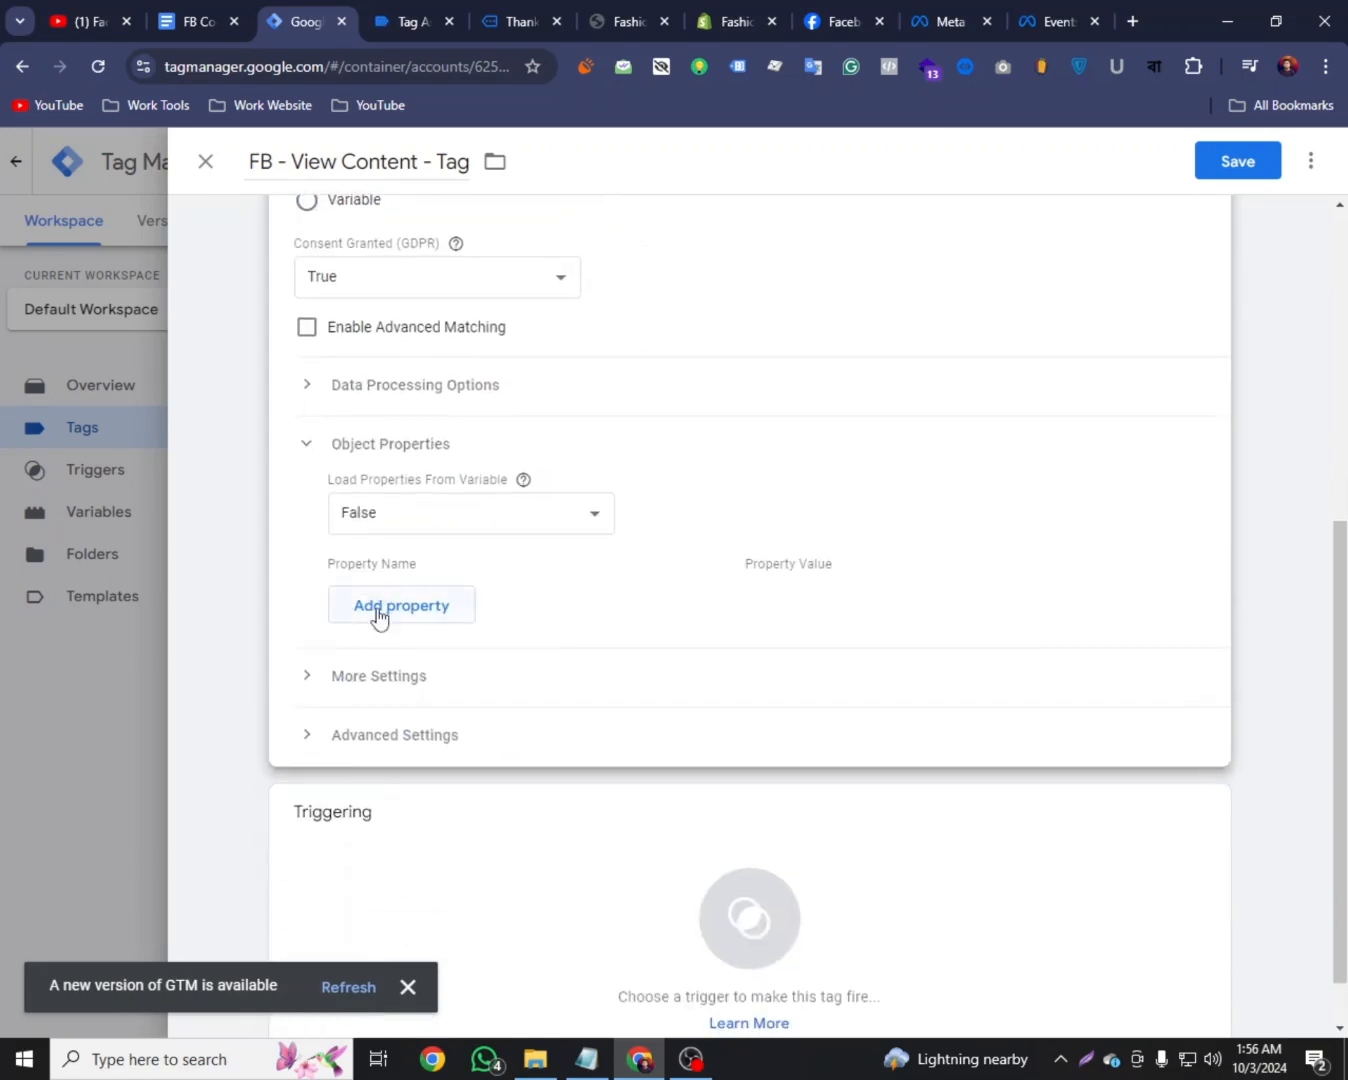
click(377, 614)
click(387, 665)
click(397, 710)
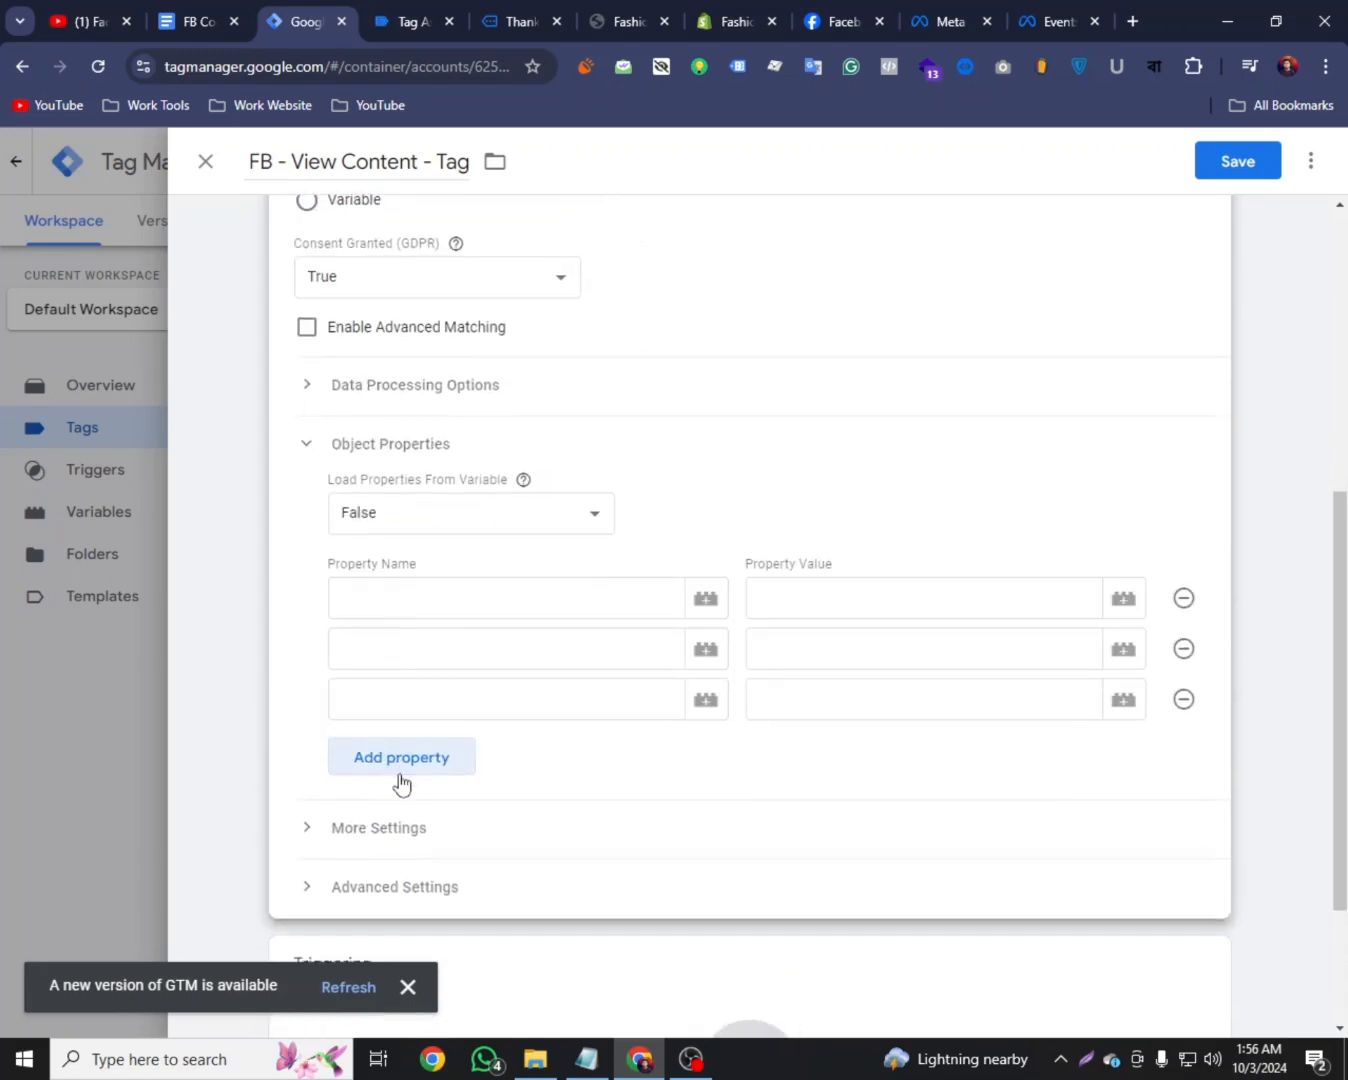
click(401, 760)
click(408, 826)
click(407, 863)
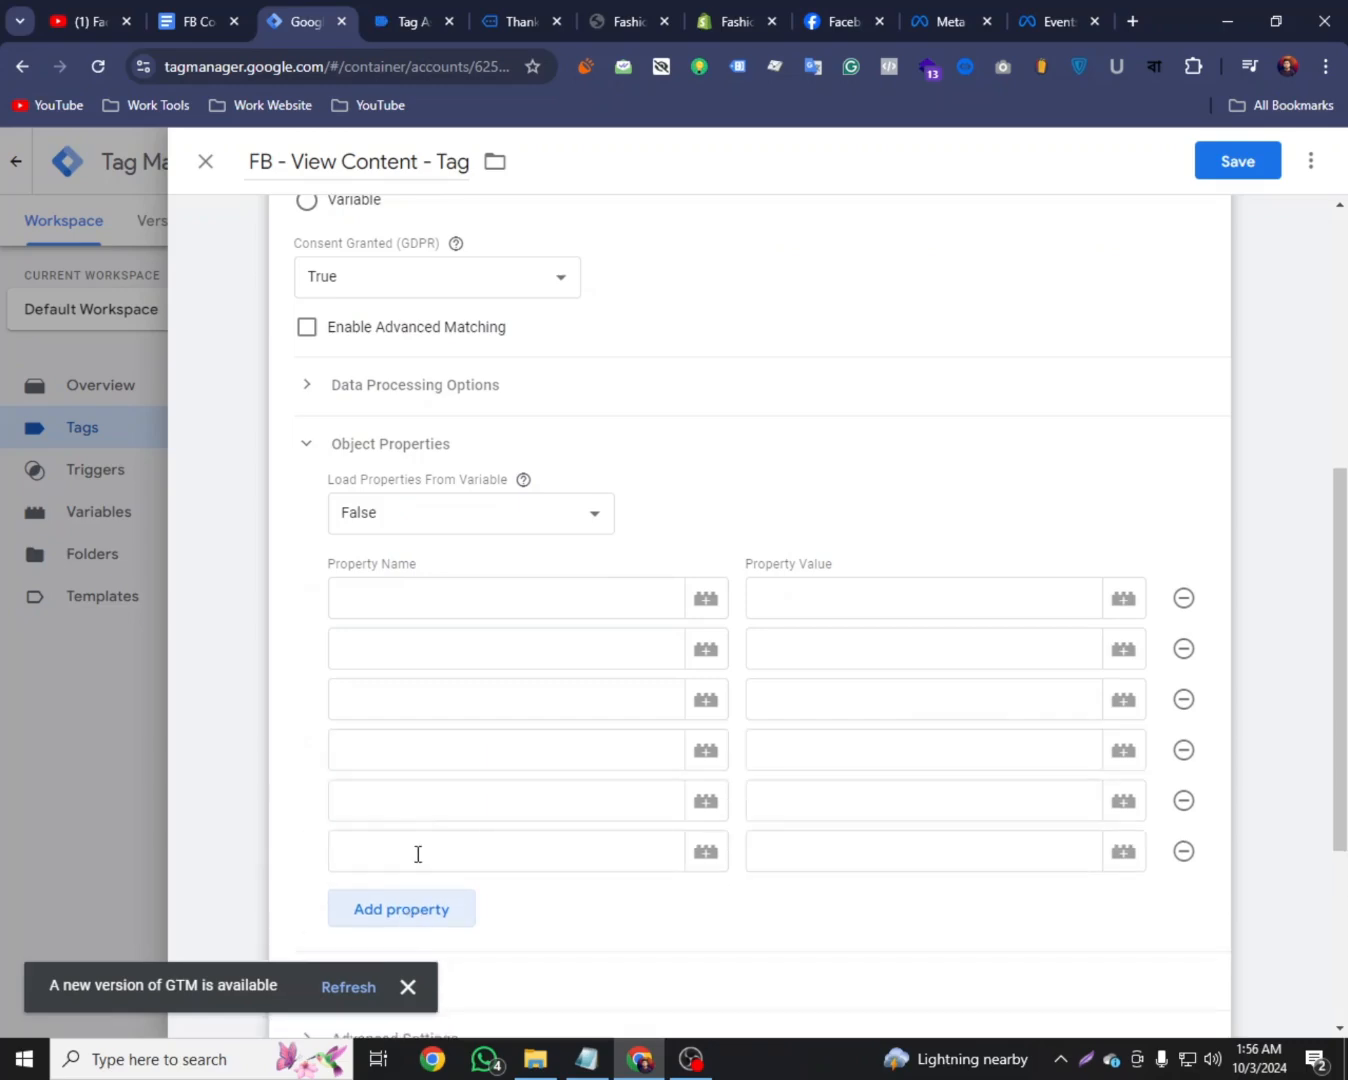
scroll(416, 850, down, 1)
Copy Content-Type from the document's View Item table into the first object property's name
click(407, 495)
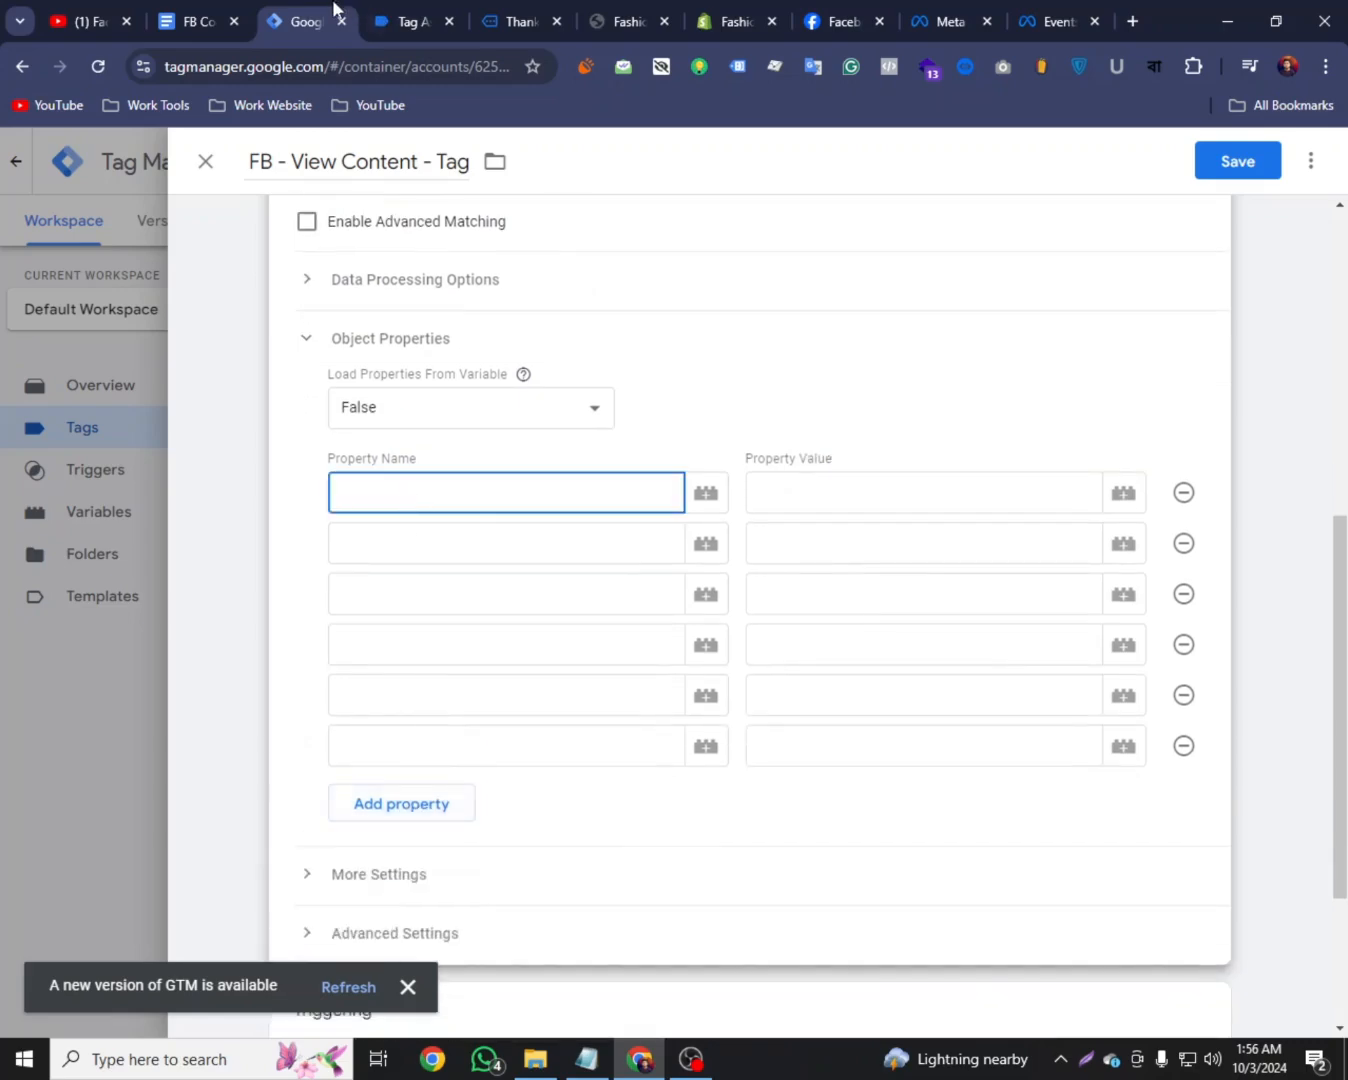
click(215, 18)
scroll(376, 426, down, 3)
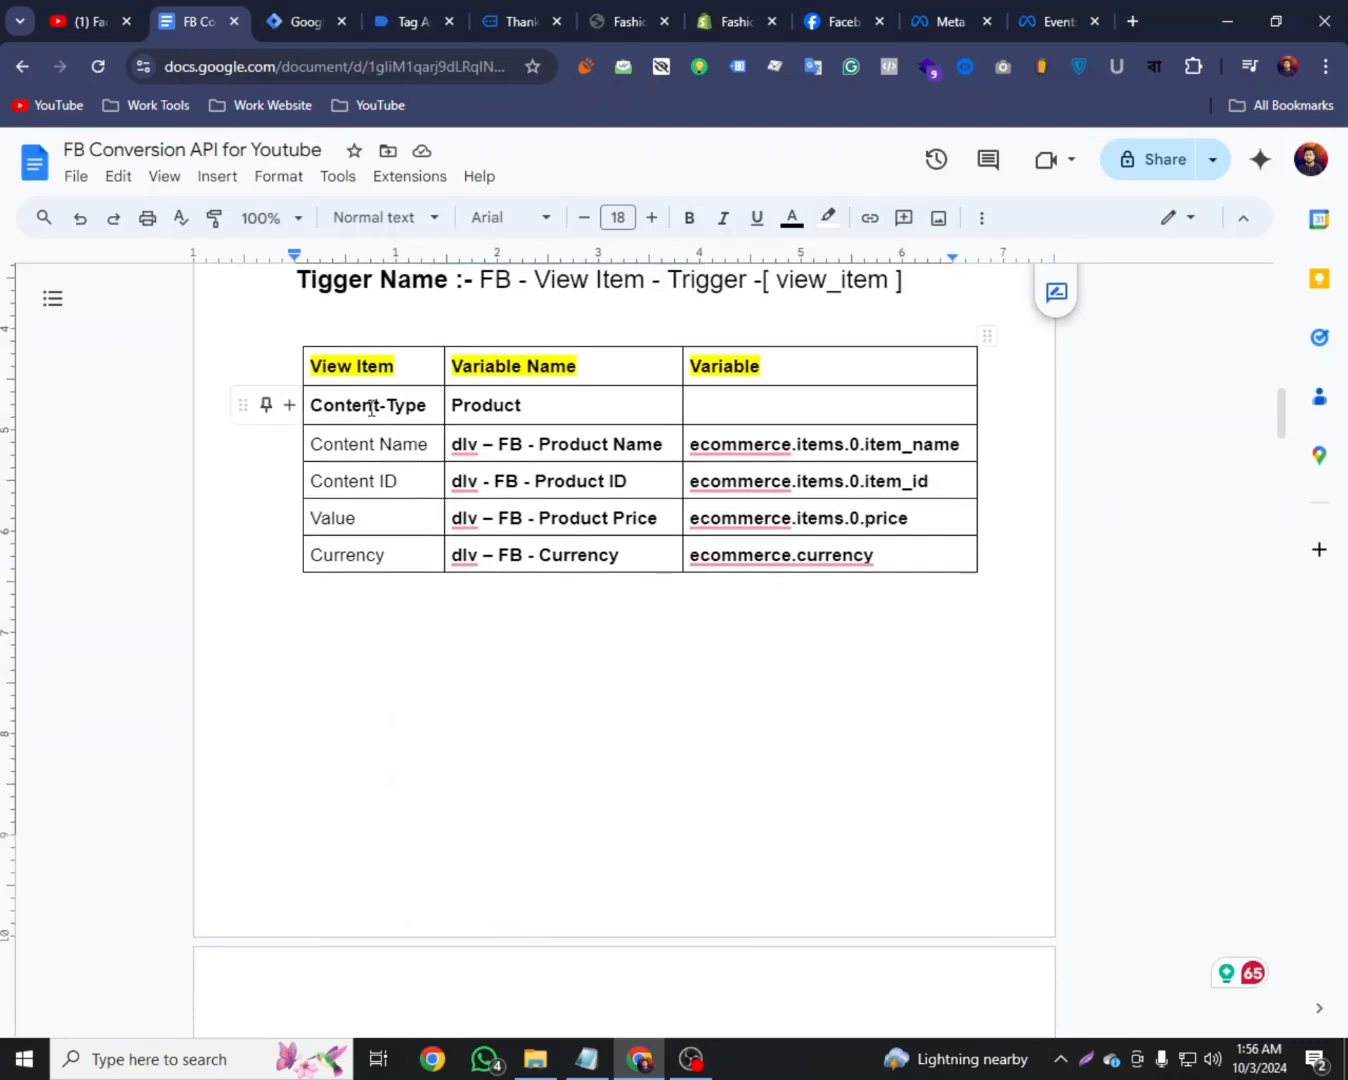
triple_click(371, 408)
right_click(401, 414)
click(427, 316)
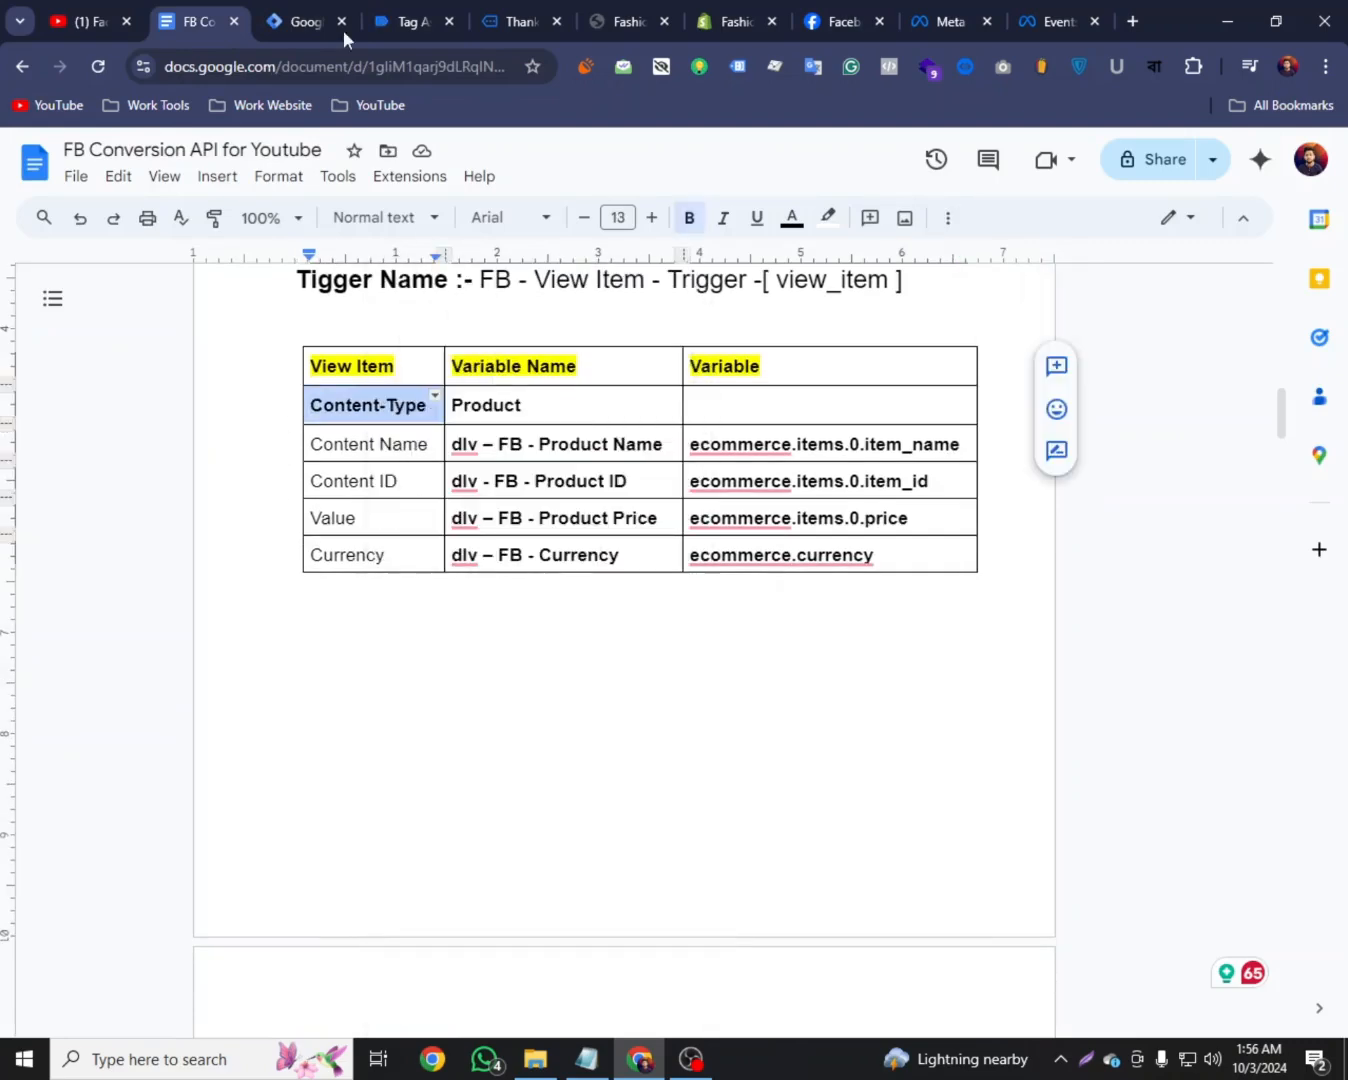
click(343, 29)
right_click(369, 500)
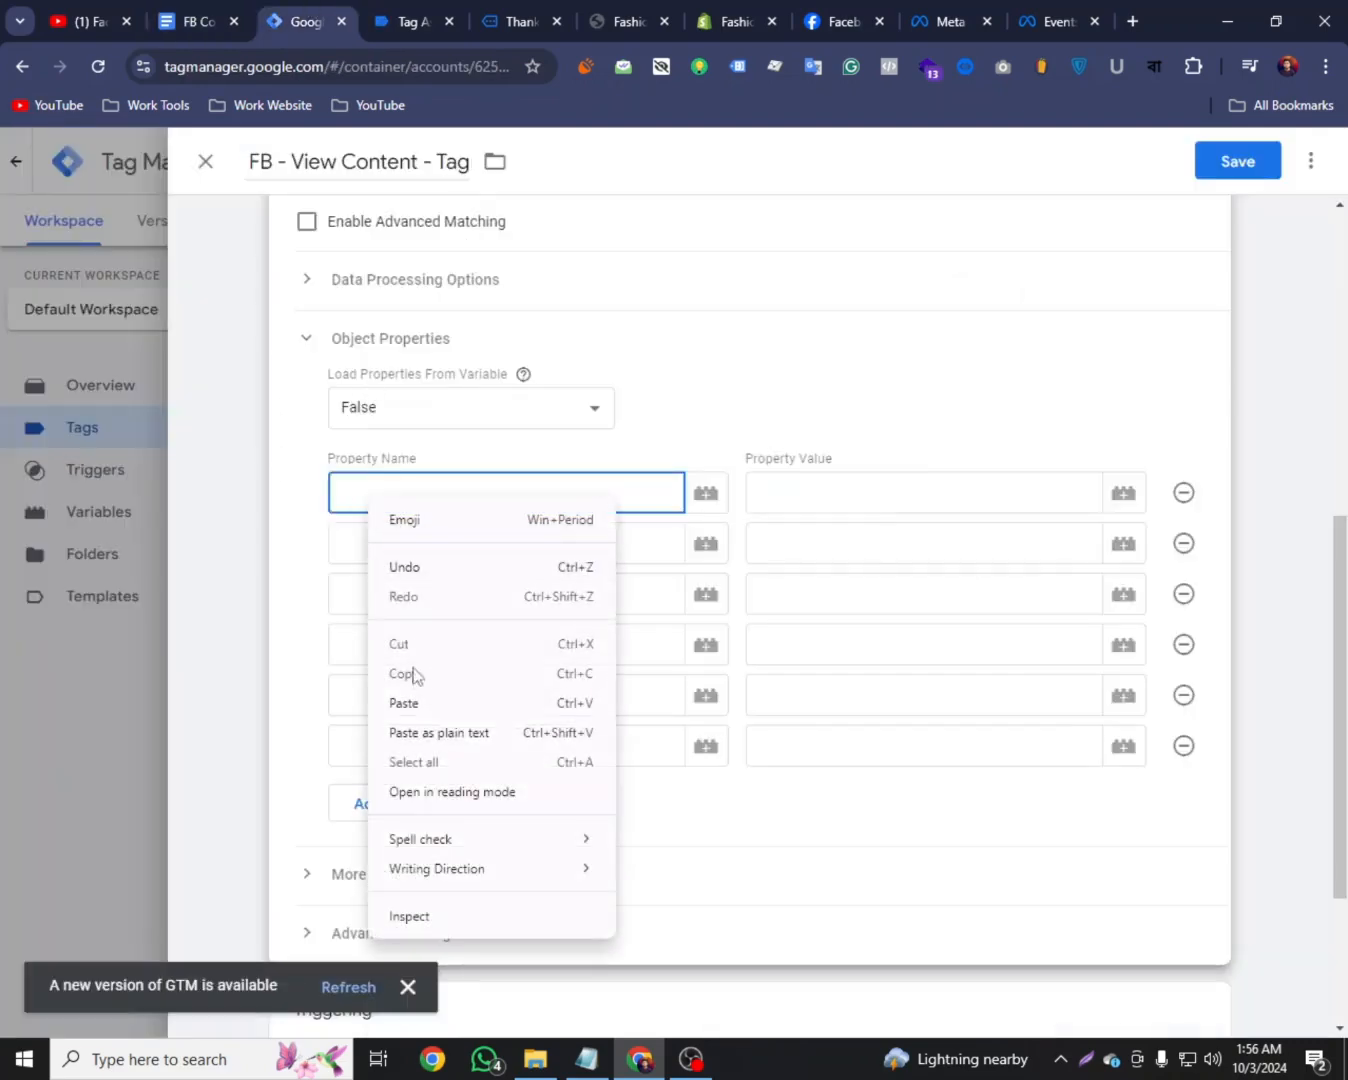
click(410, 704)
Copy Product from the document's View Item table into the value of the Content-Type property
click(391, 558)
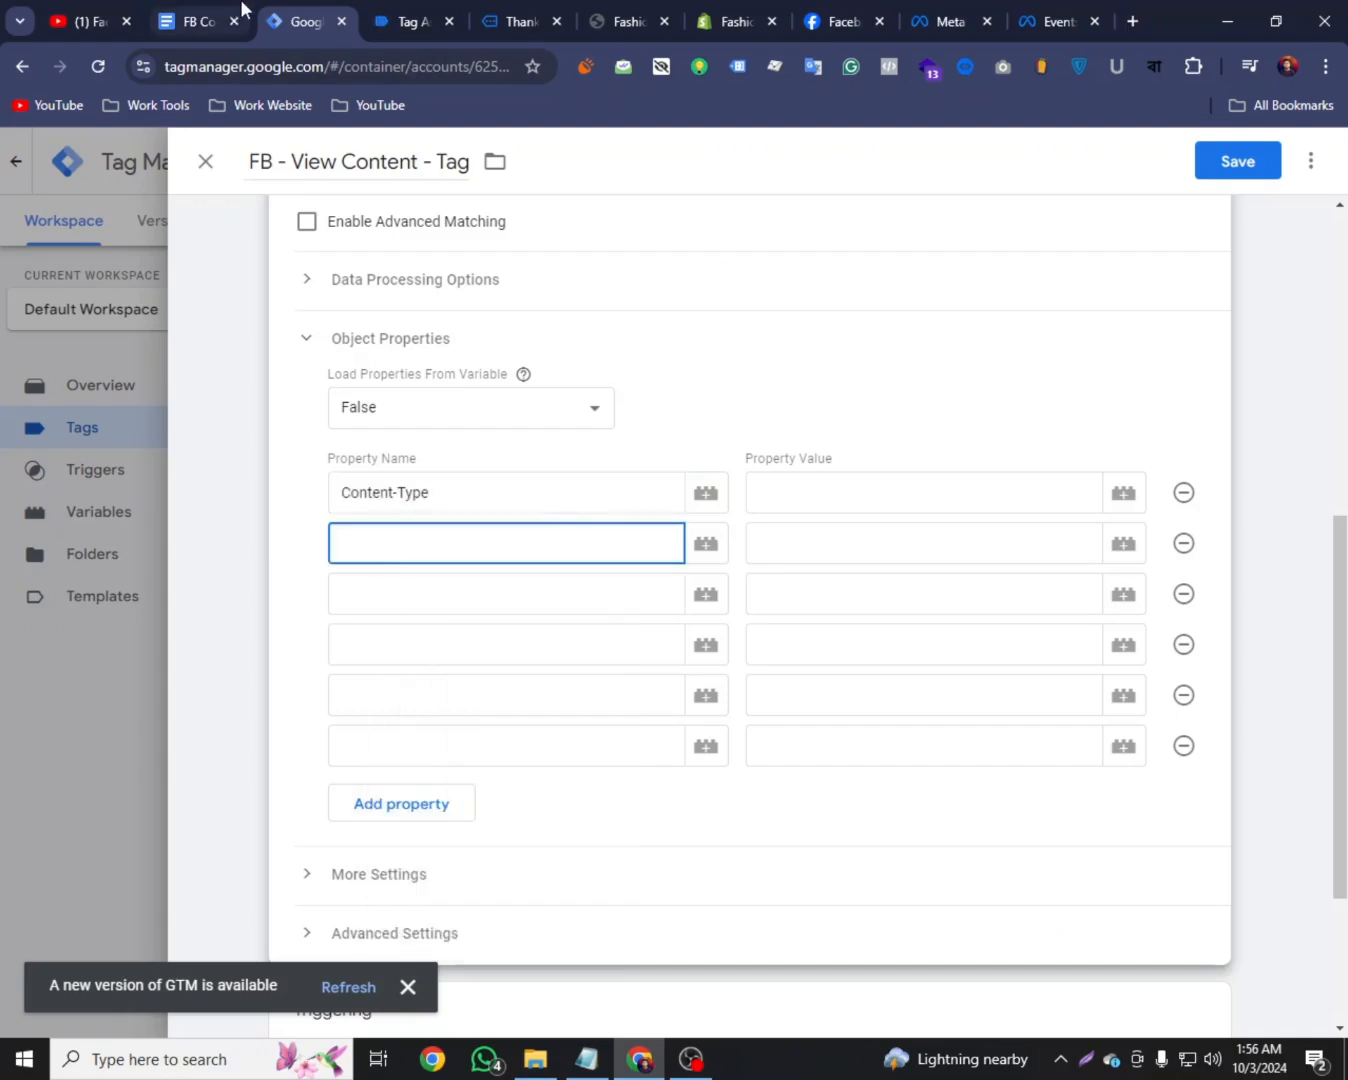
click(200, 21)
triple_click(360, 443)
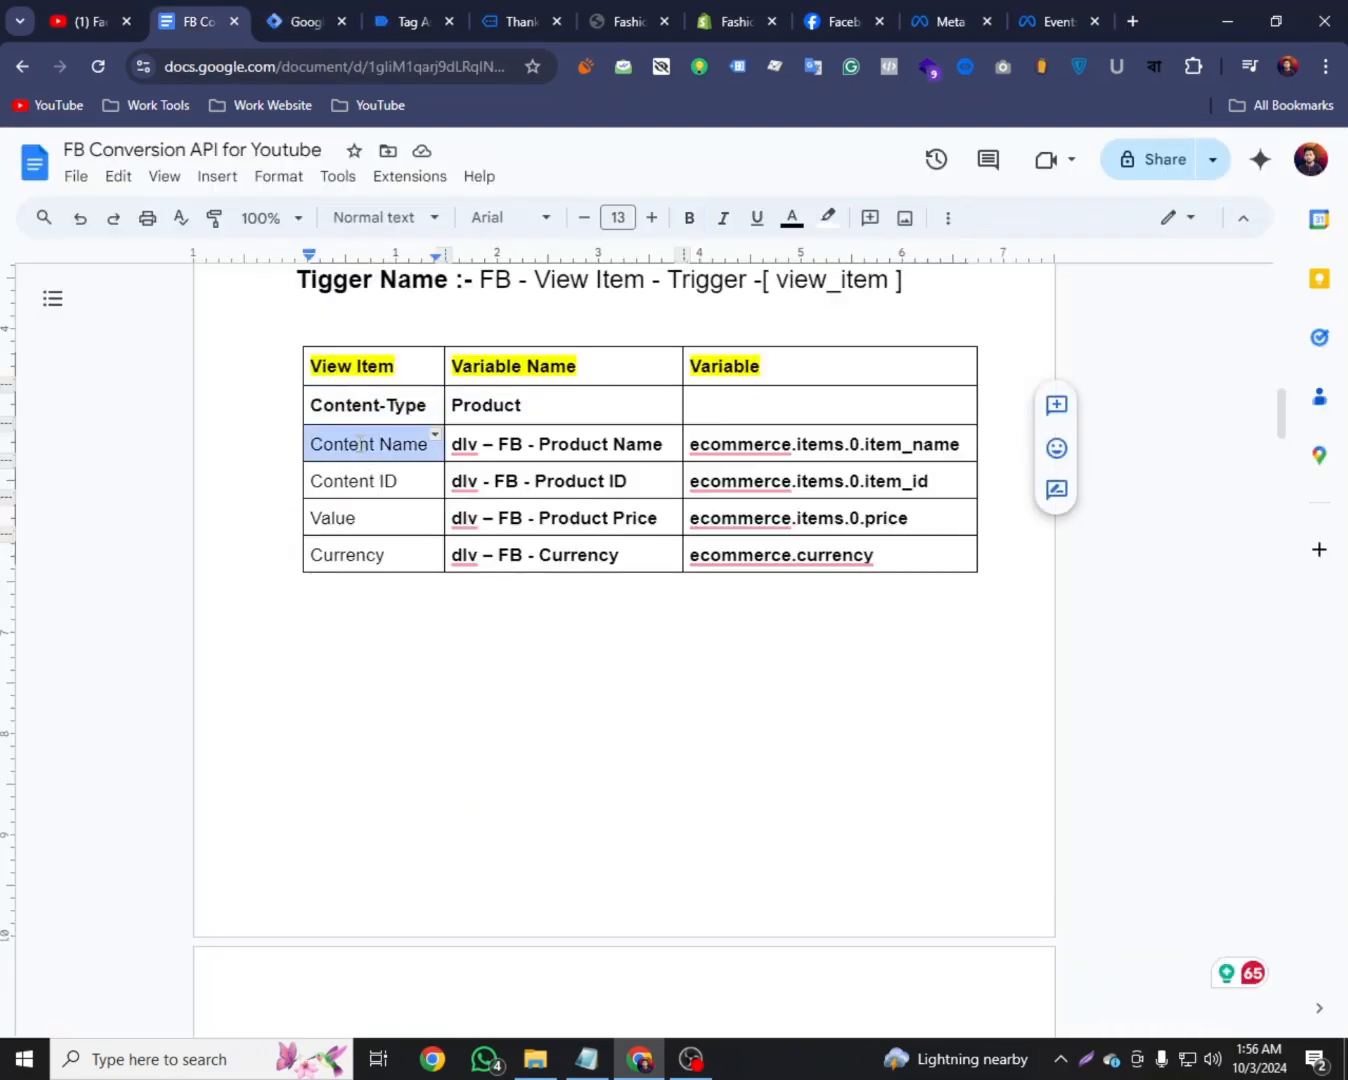
triple_click(488, 406)
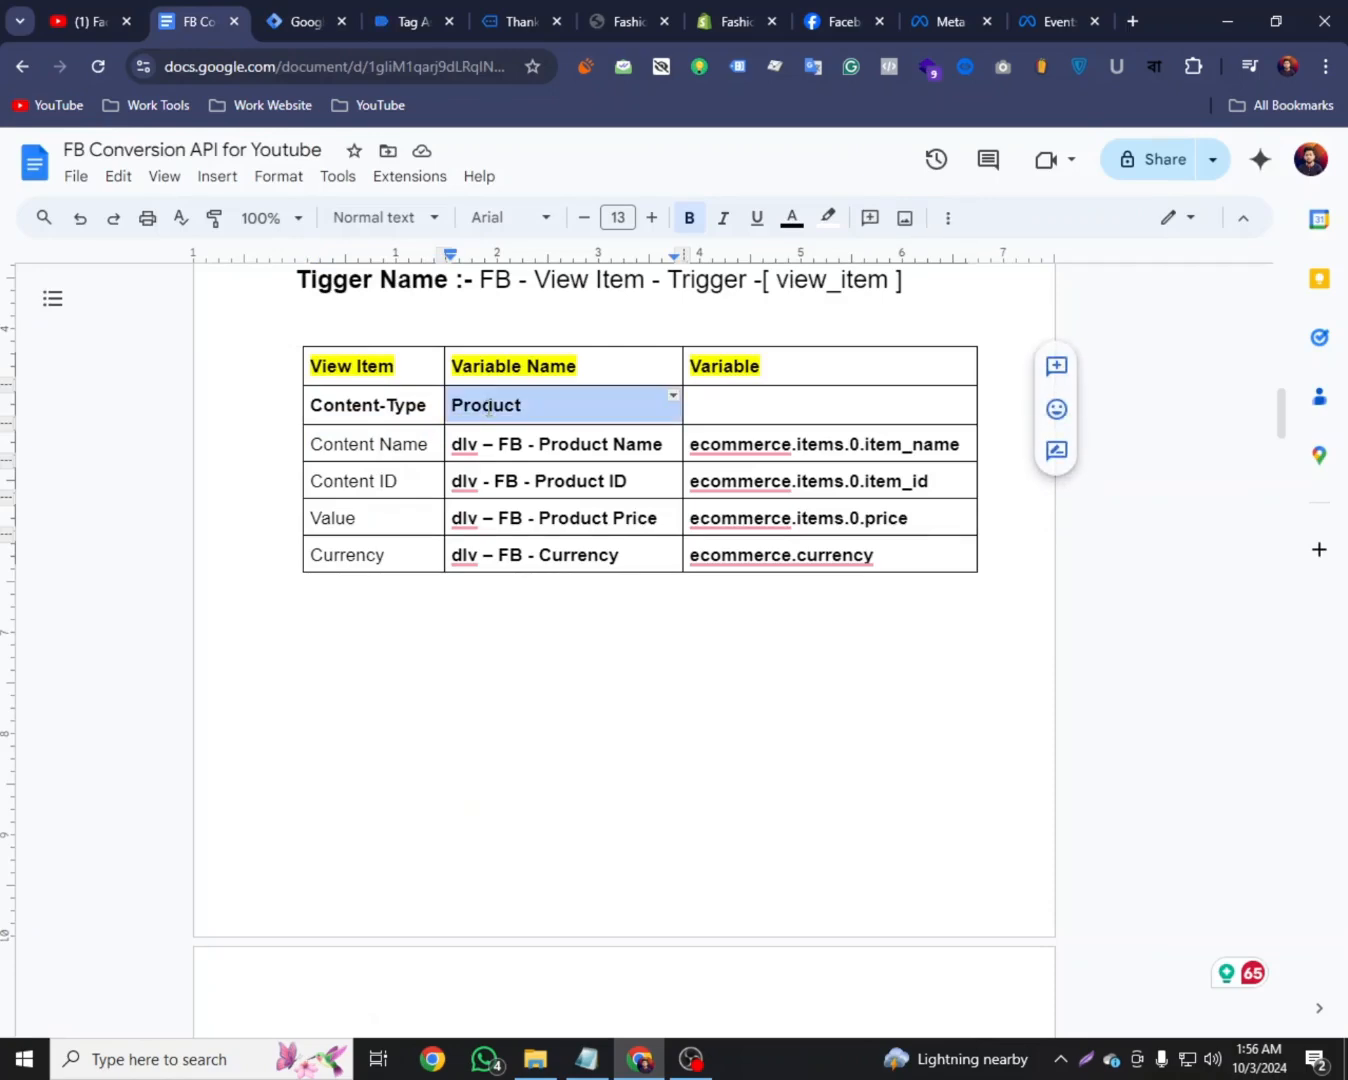
right_click(487, 406)
click(543, 314)
click(298, 19)
click(790, 485)
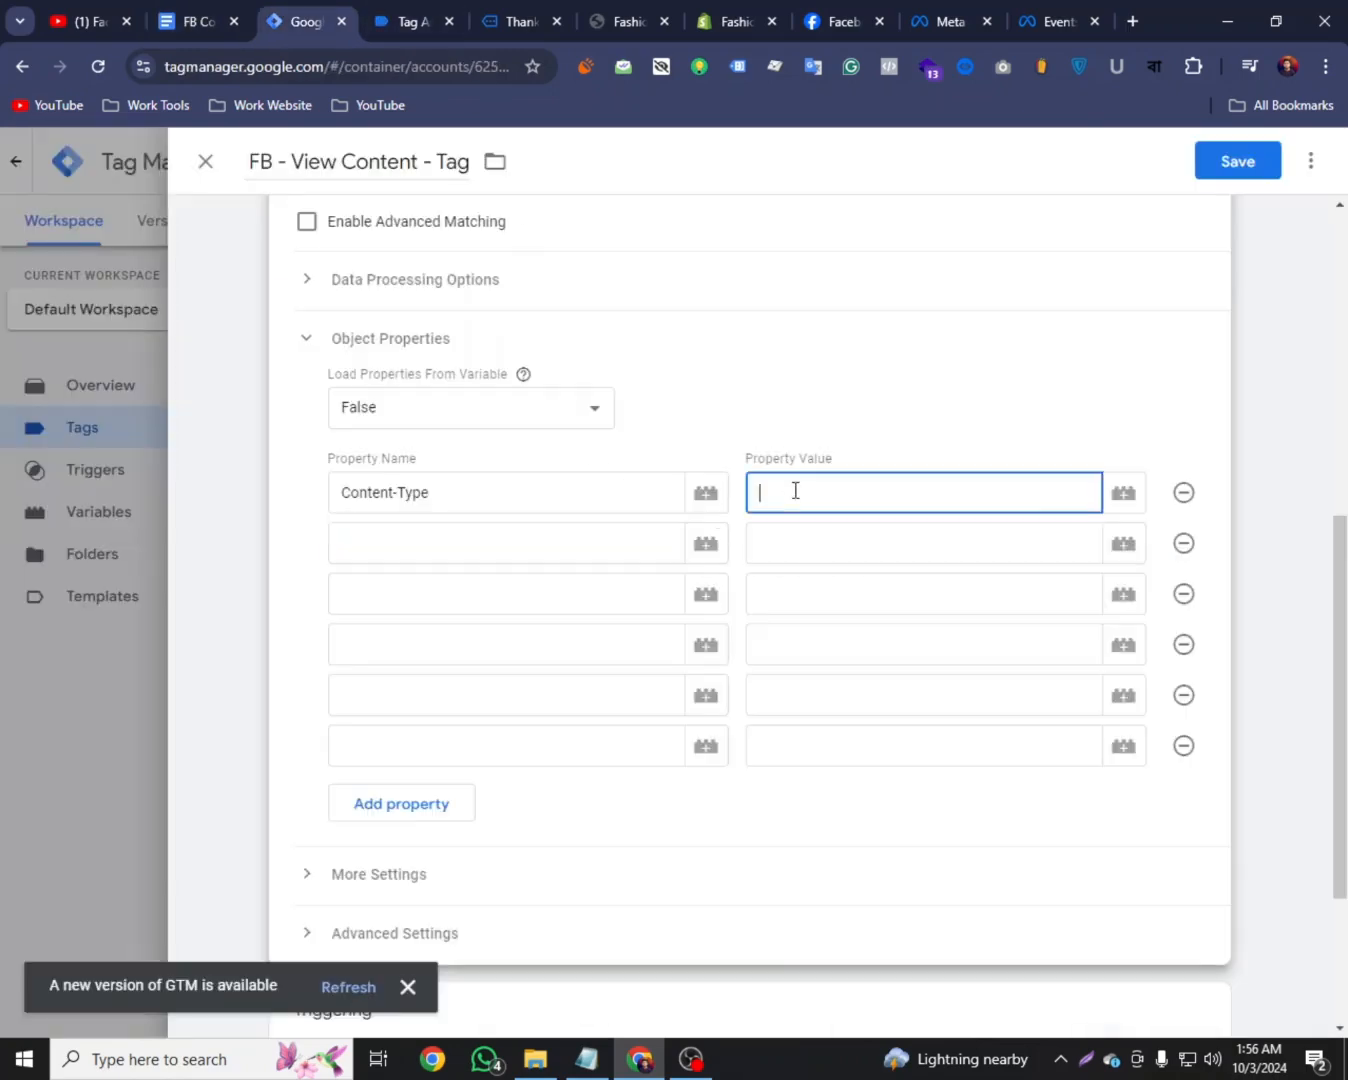
right_click(794, 490)
click(852, 694)
Copy Content Name from the document's View Item table into the second object property's name
click(374, 542)
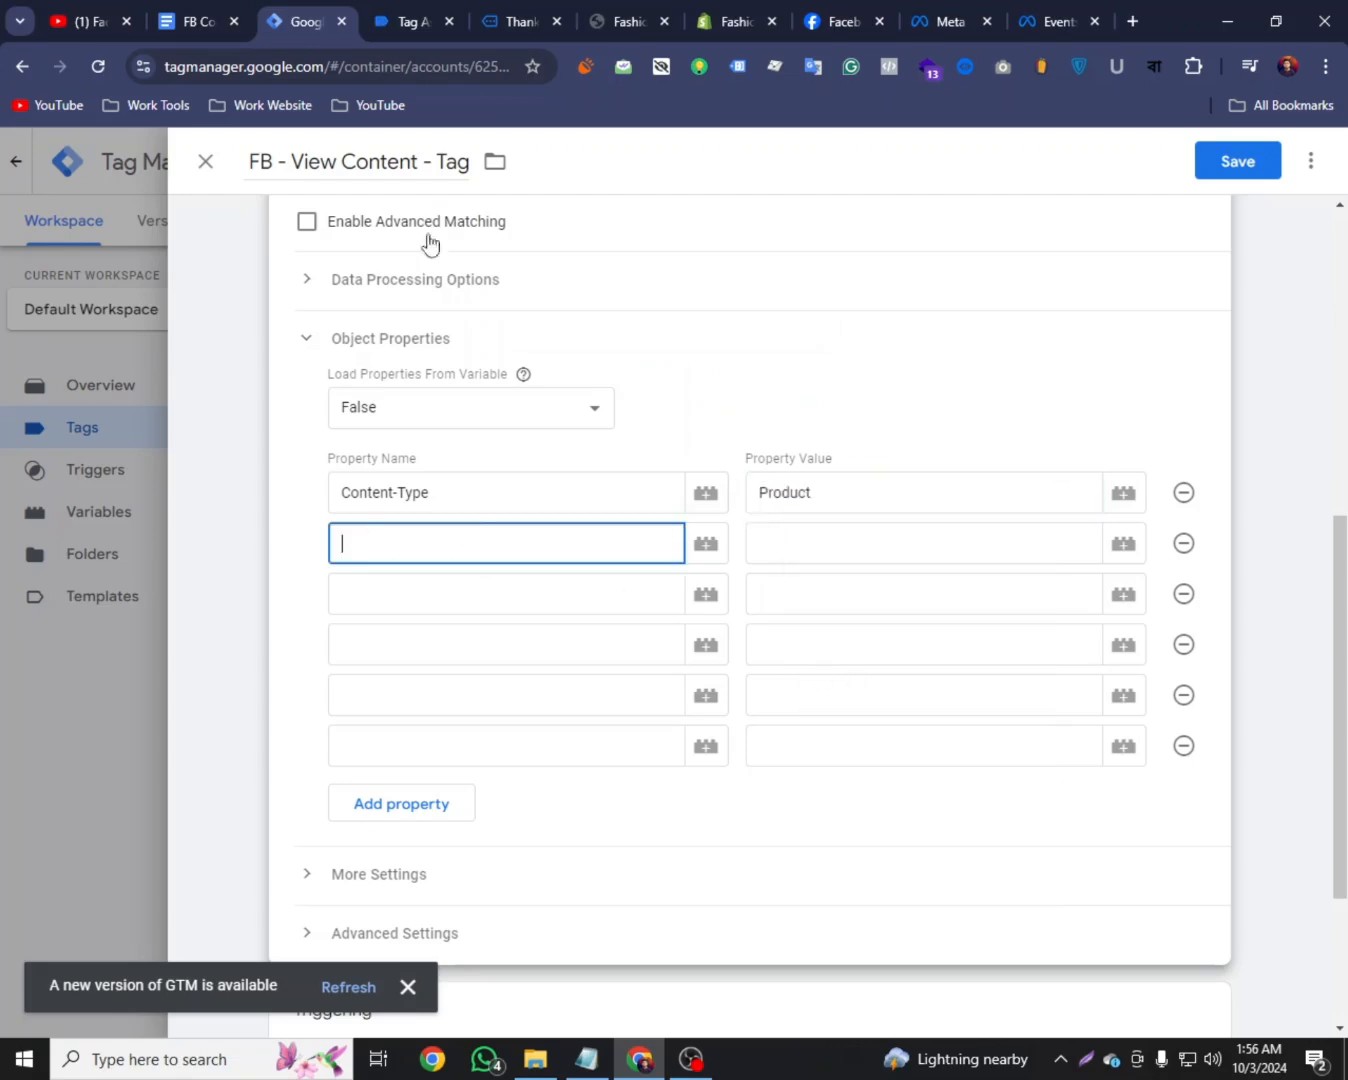
click(206, 20)
click(363, 445)
triple_click(365, 447)
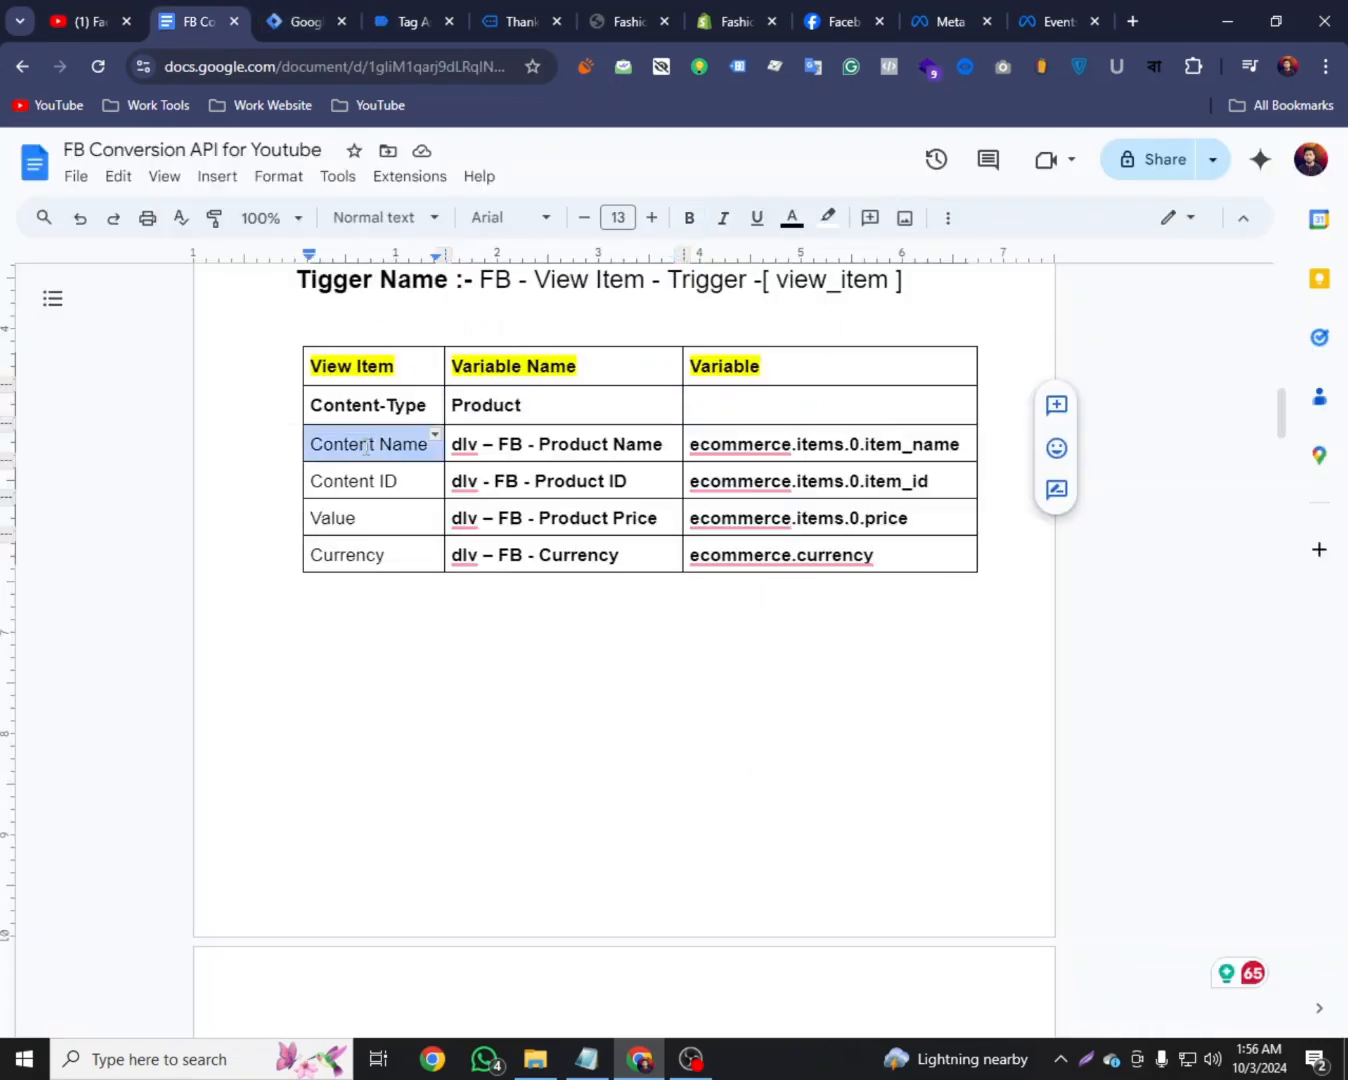
right_click(365, 447)
right_click(394, 542)
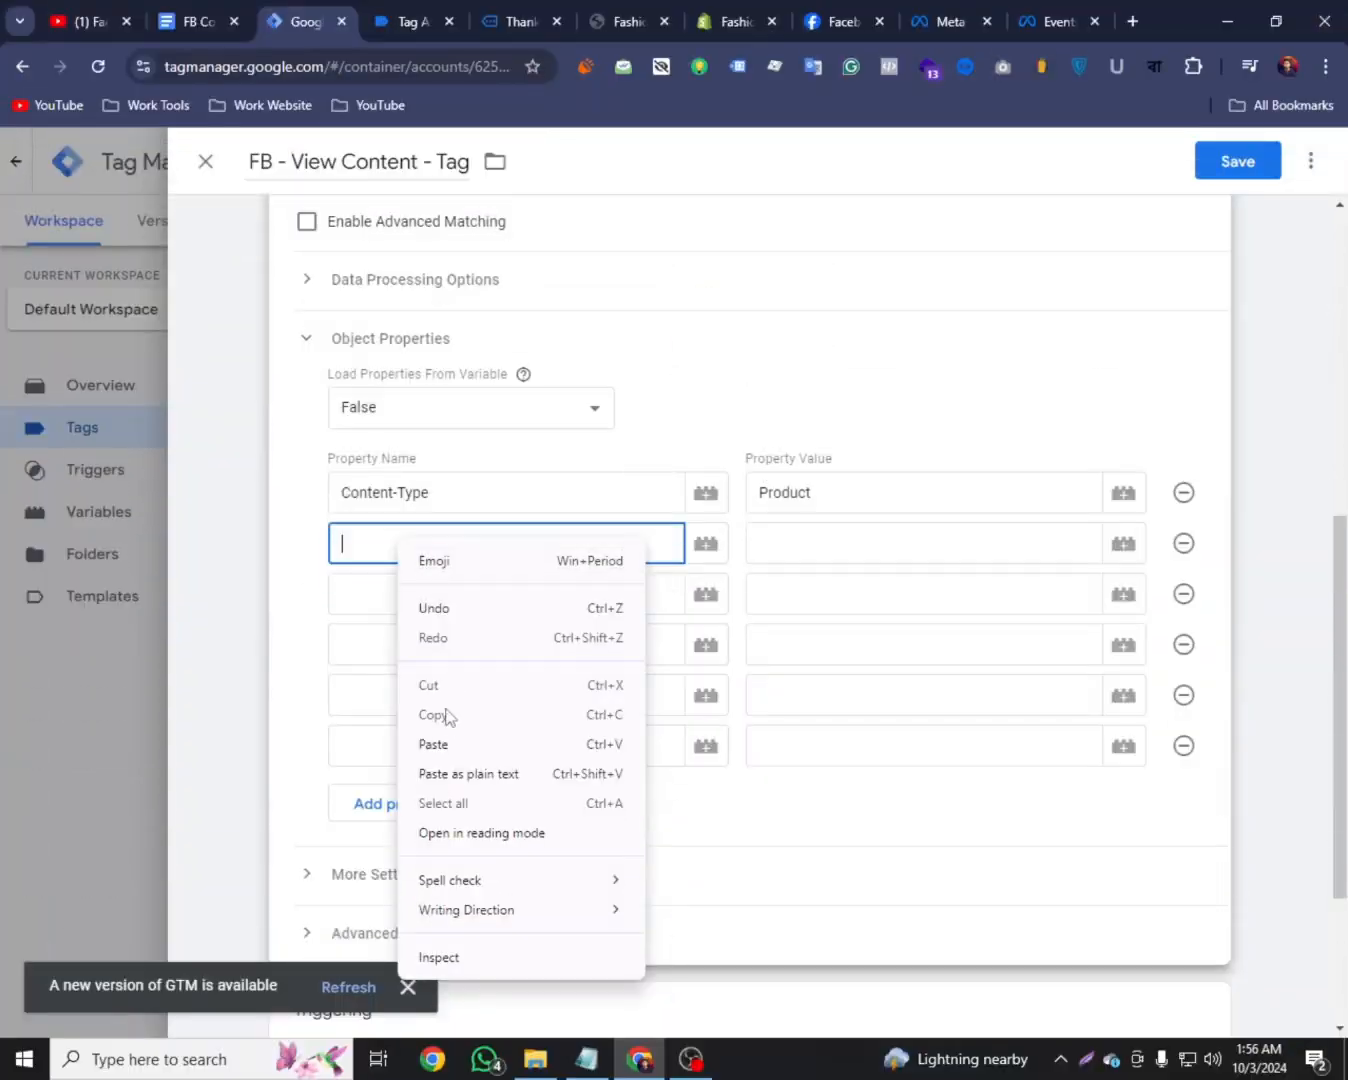
click(445, 744)
Examine the item name field in the view_item event's data layer in Tag Assistant
click(856, 546)
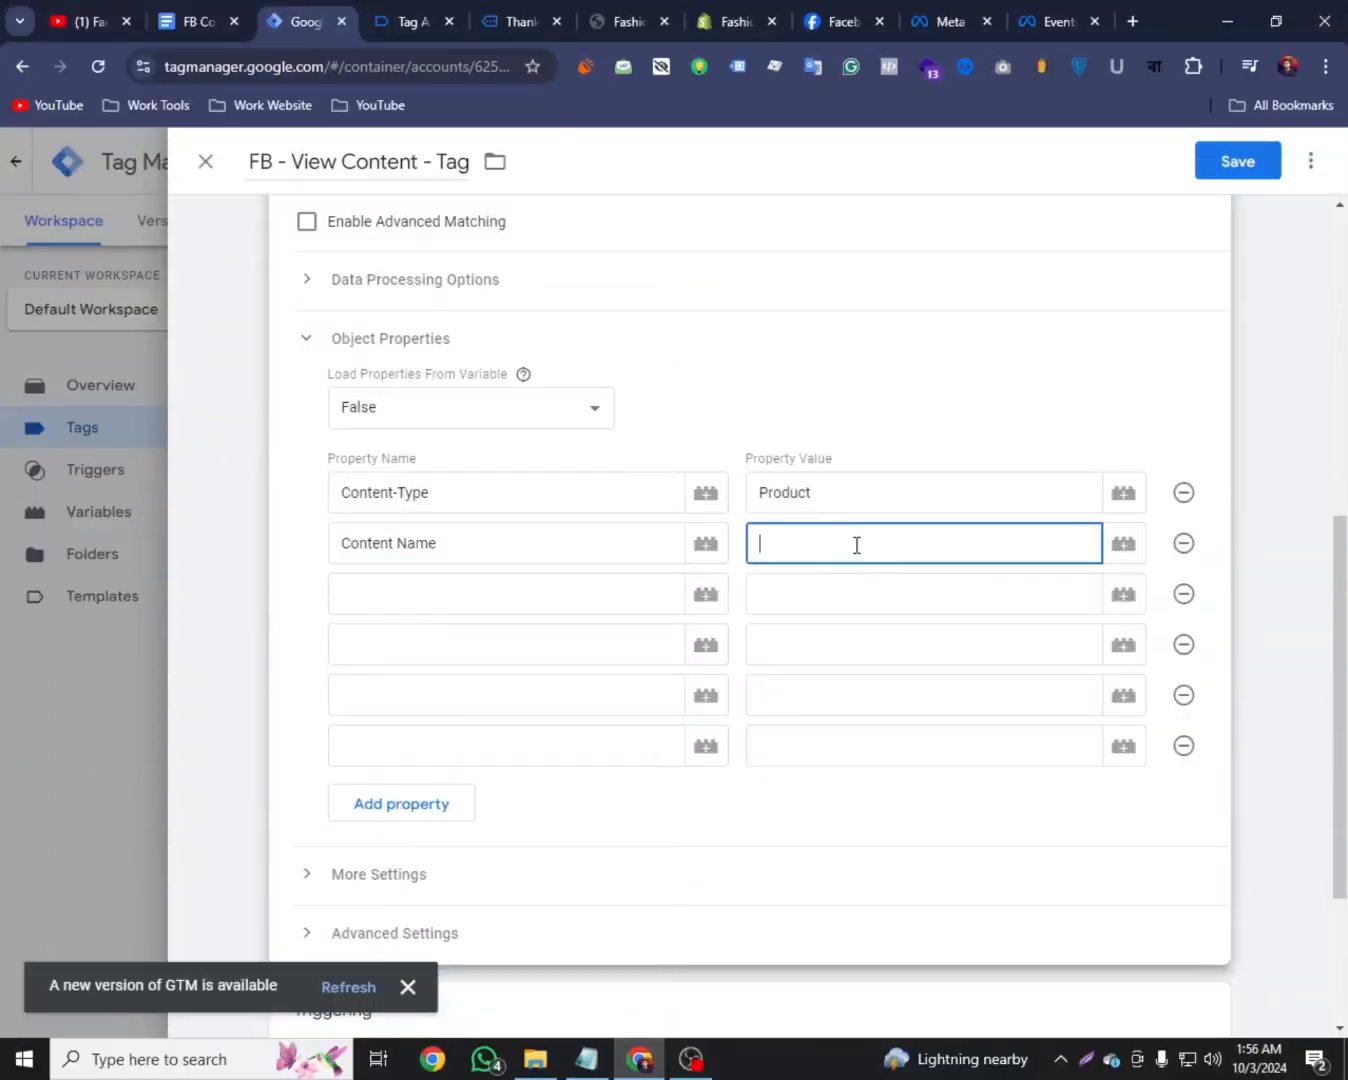
click(407, 20)
click(200, 20)
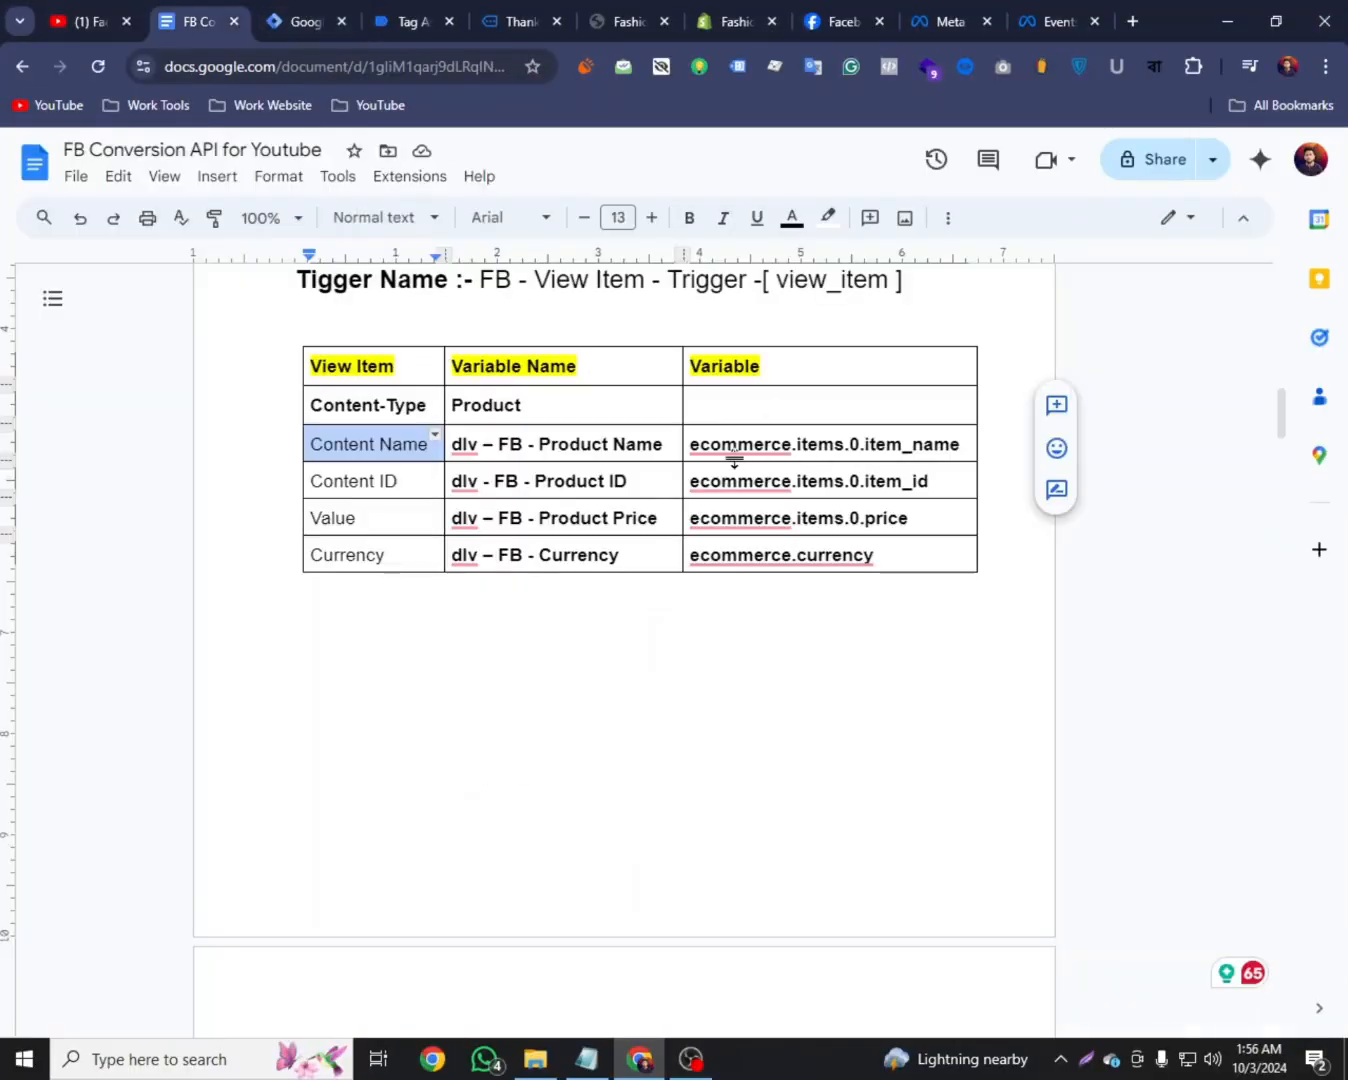
click(414, 18)
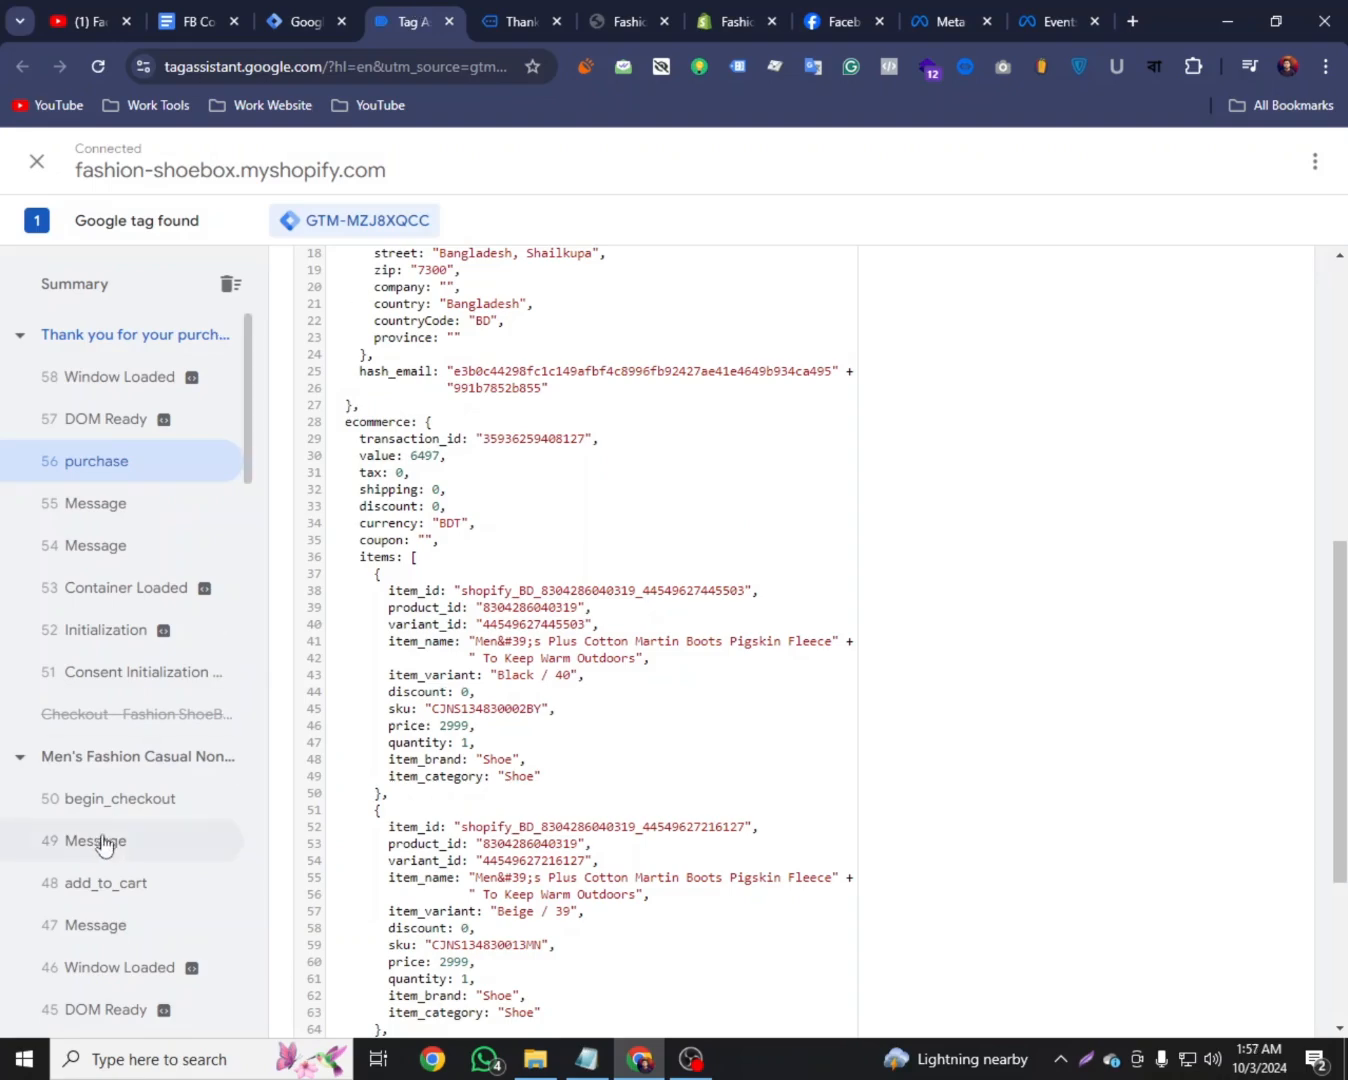
scroll(105, 840, down, 5)
scroll(122, 870, down, 5)
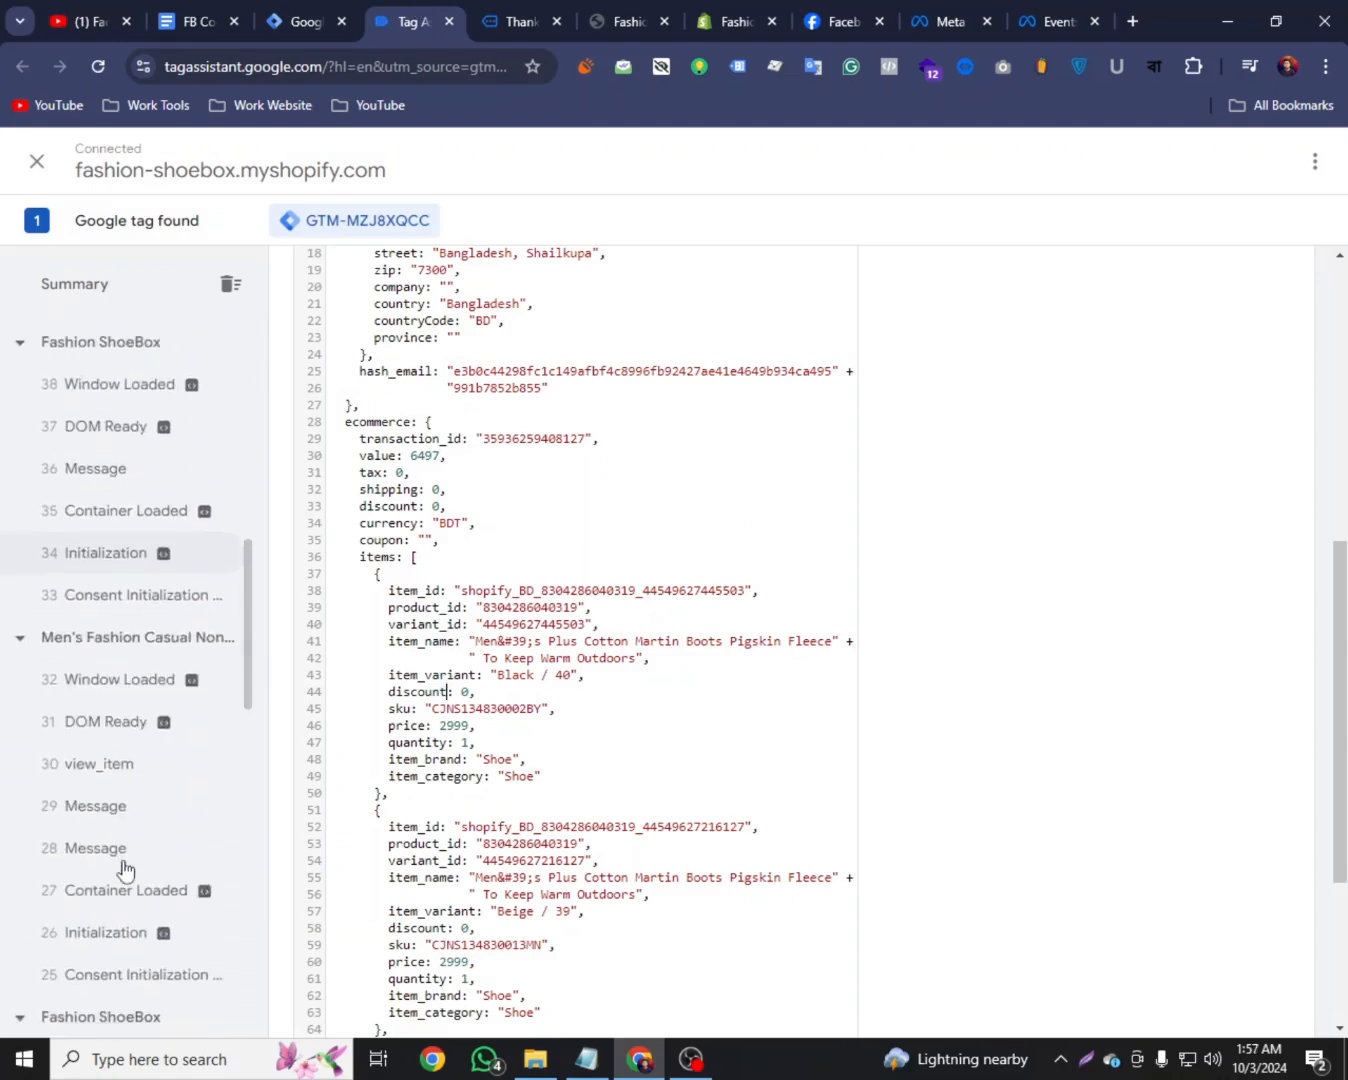
click(126, 676)
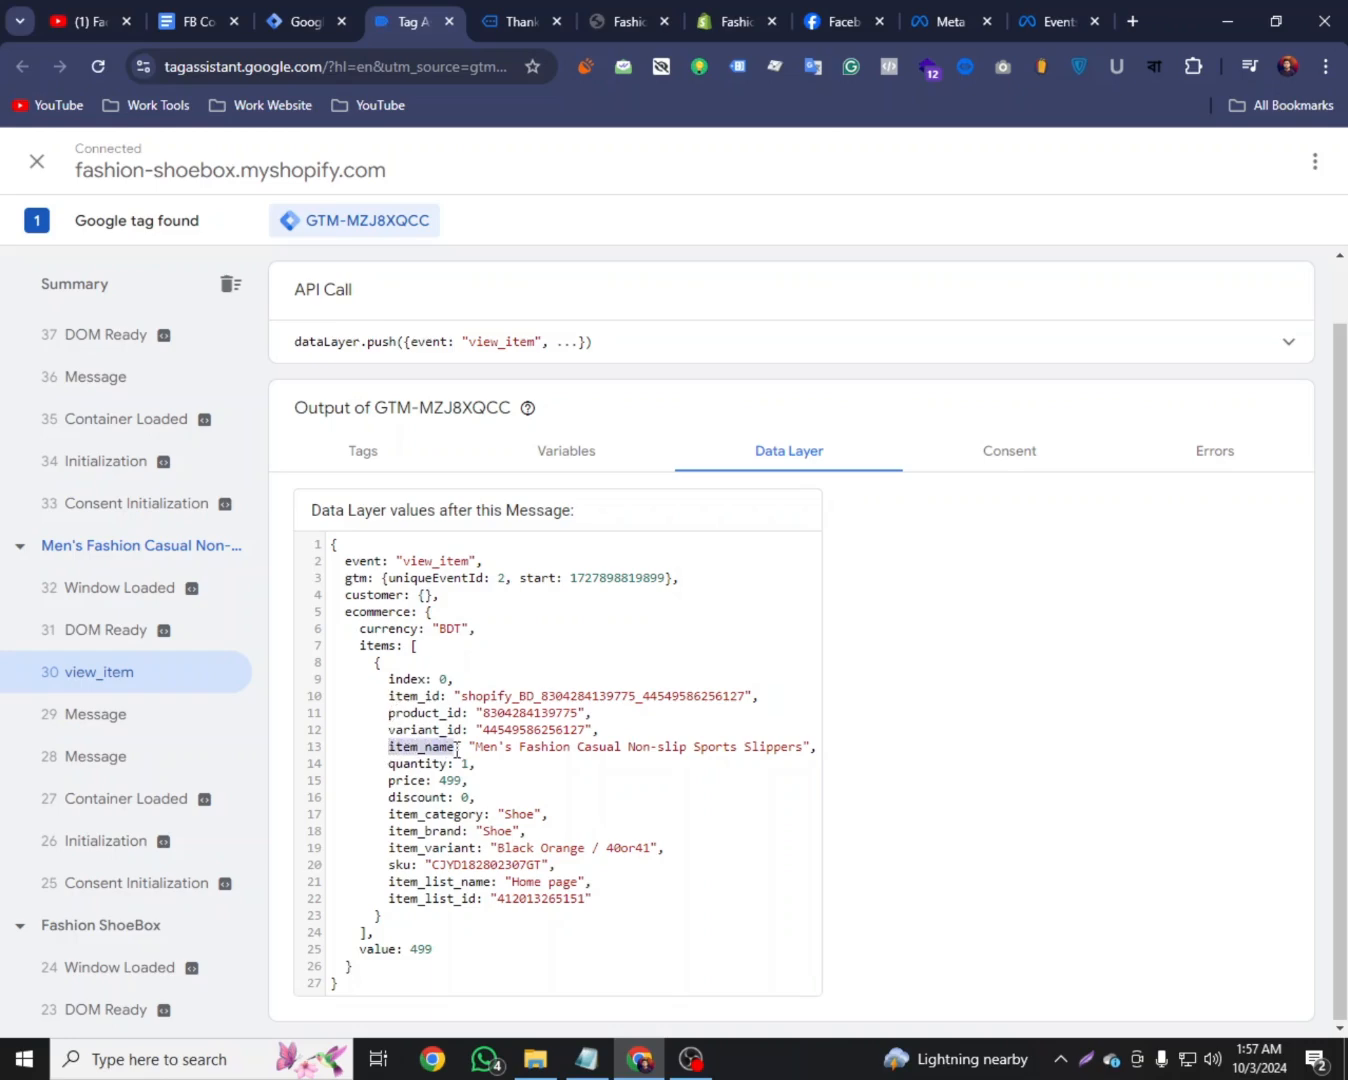
Copy the variable path ecommerce.items.0.item_name from the Content Name row of the document's View Item table
click(231, 18)
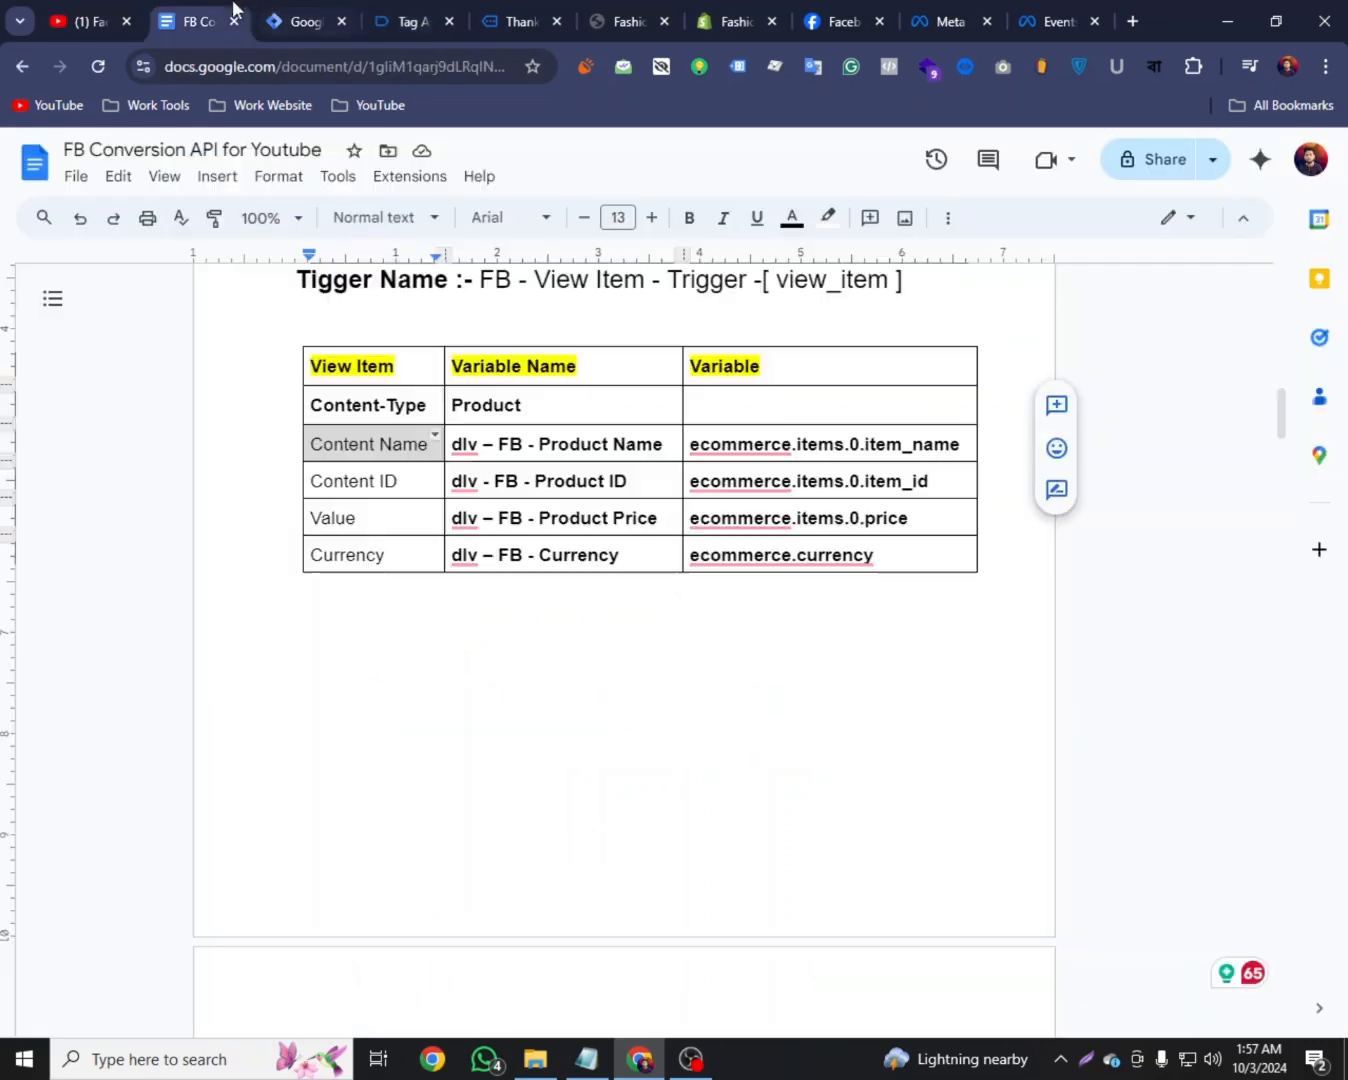
click(735, 448)
click(840, 446)
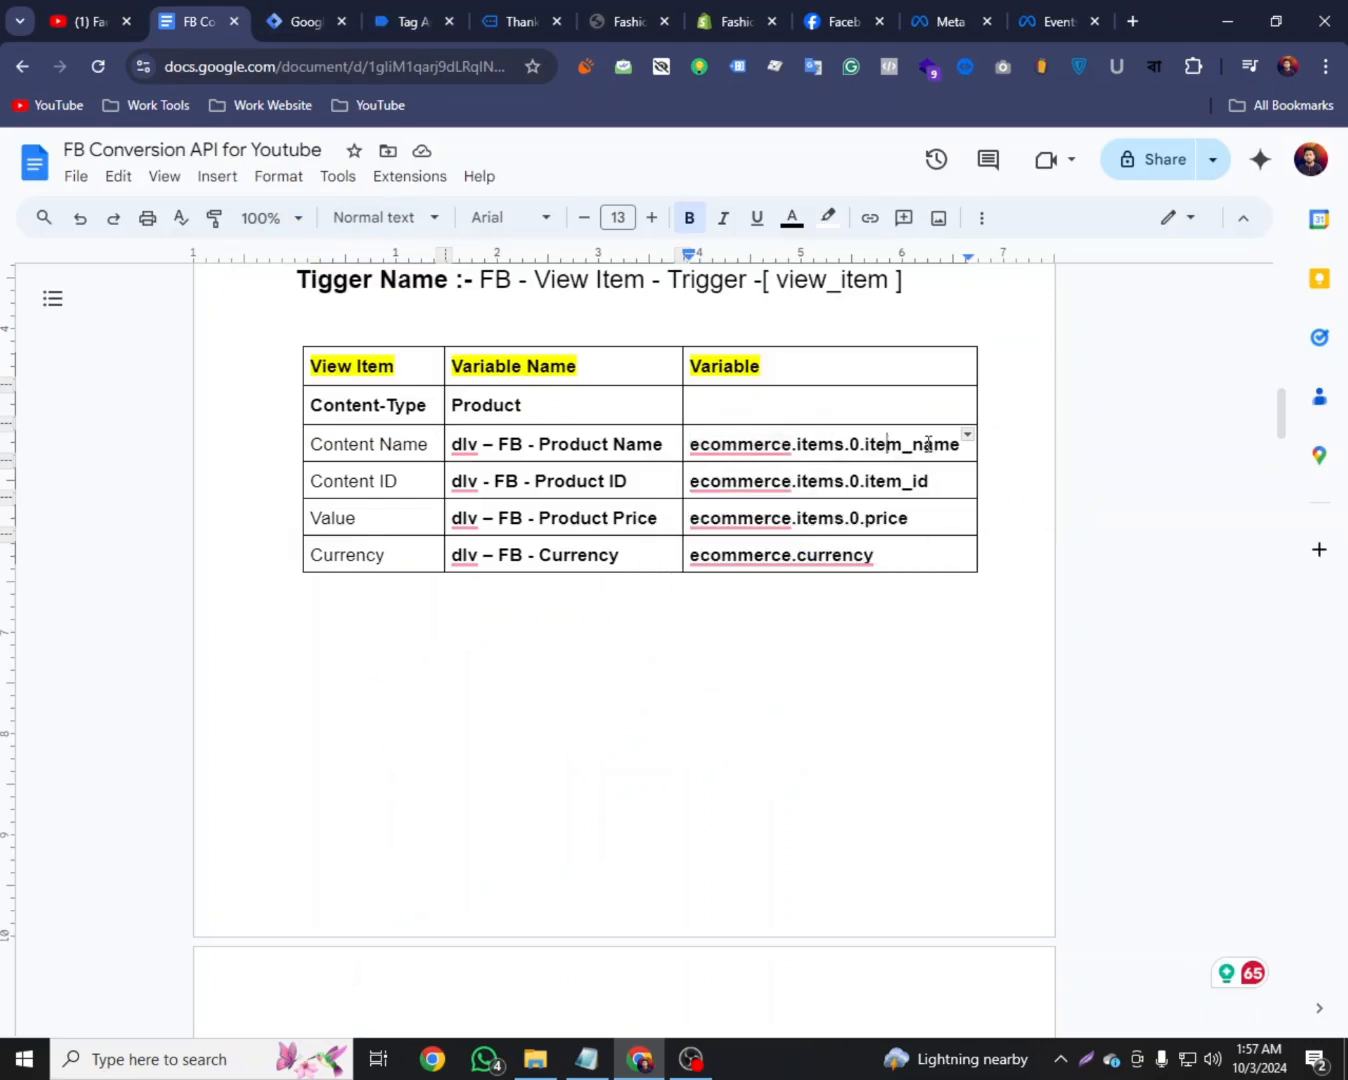
click(741, 450)
double_click(740, 450)
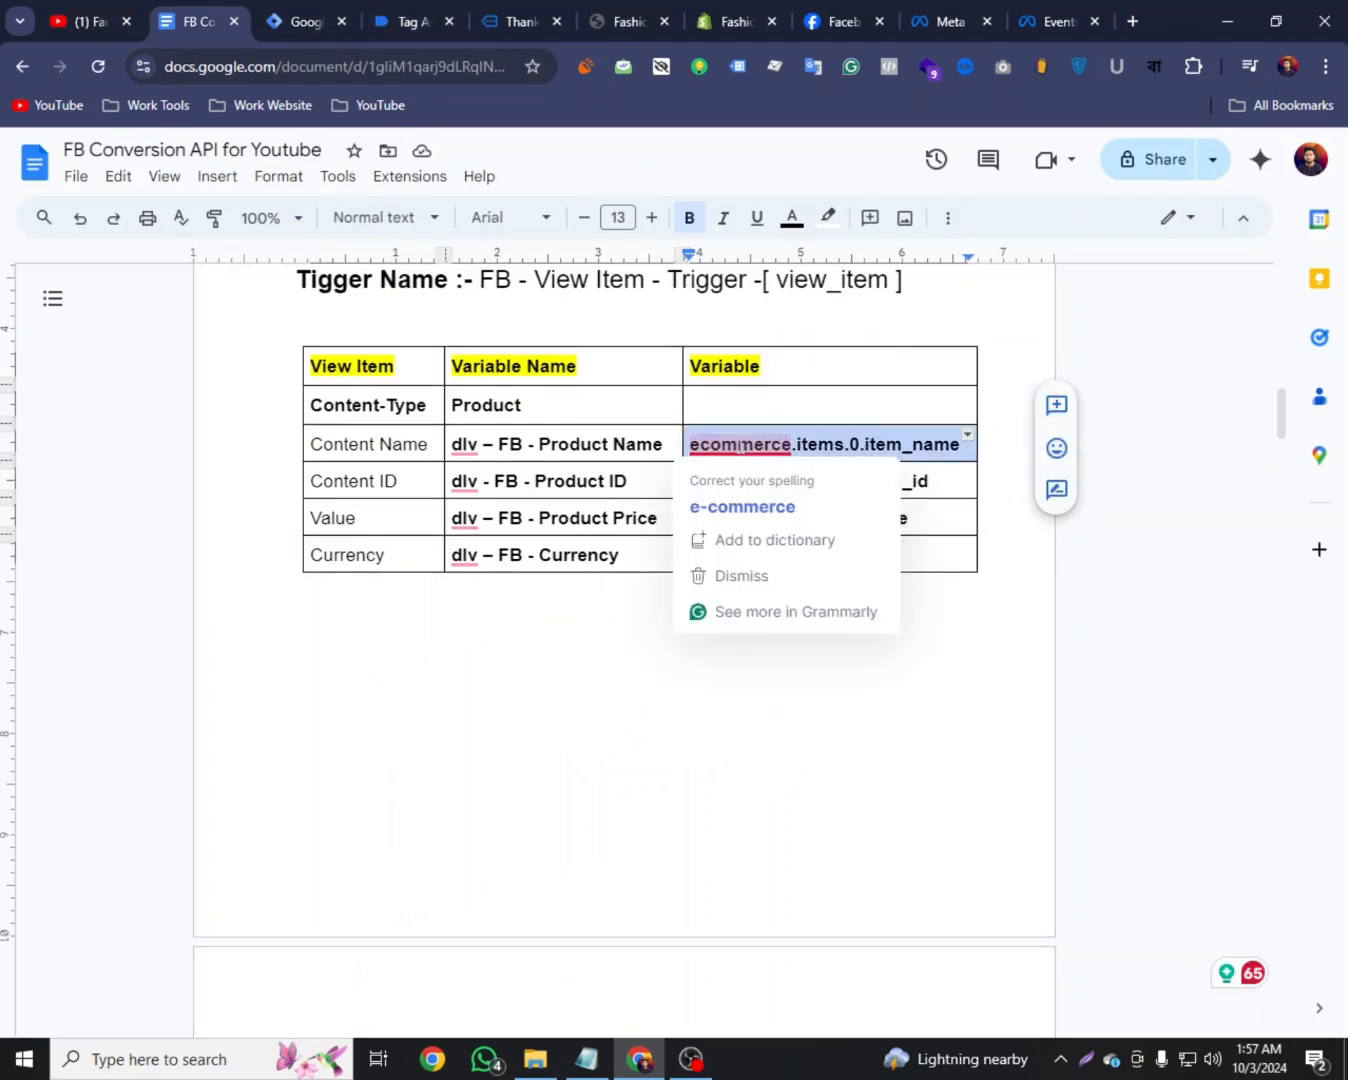
right_click(742, 450)
click(799, 333)
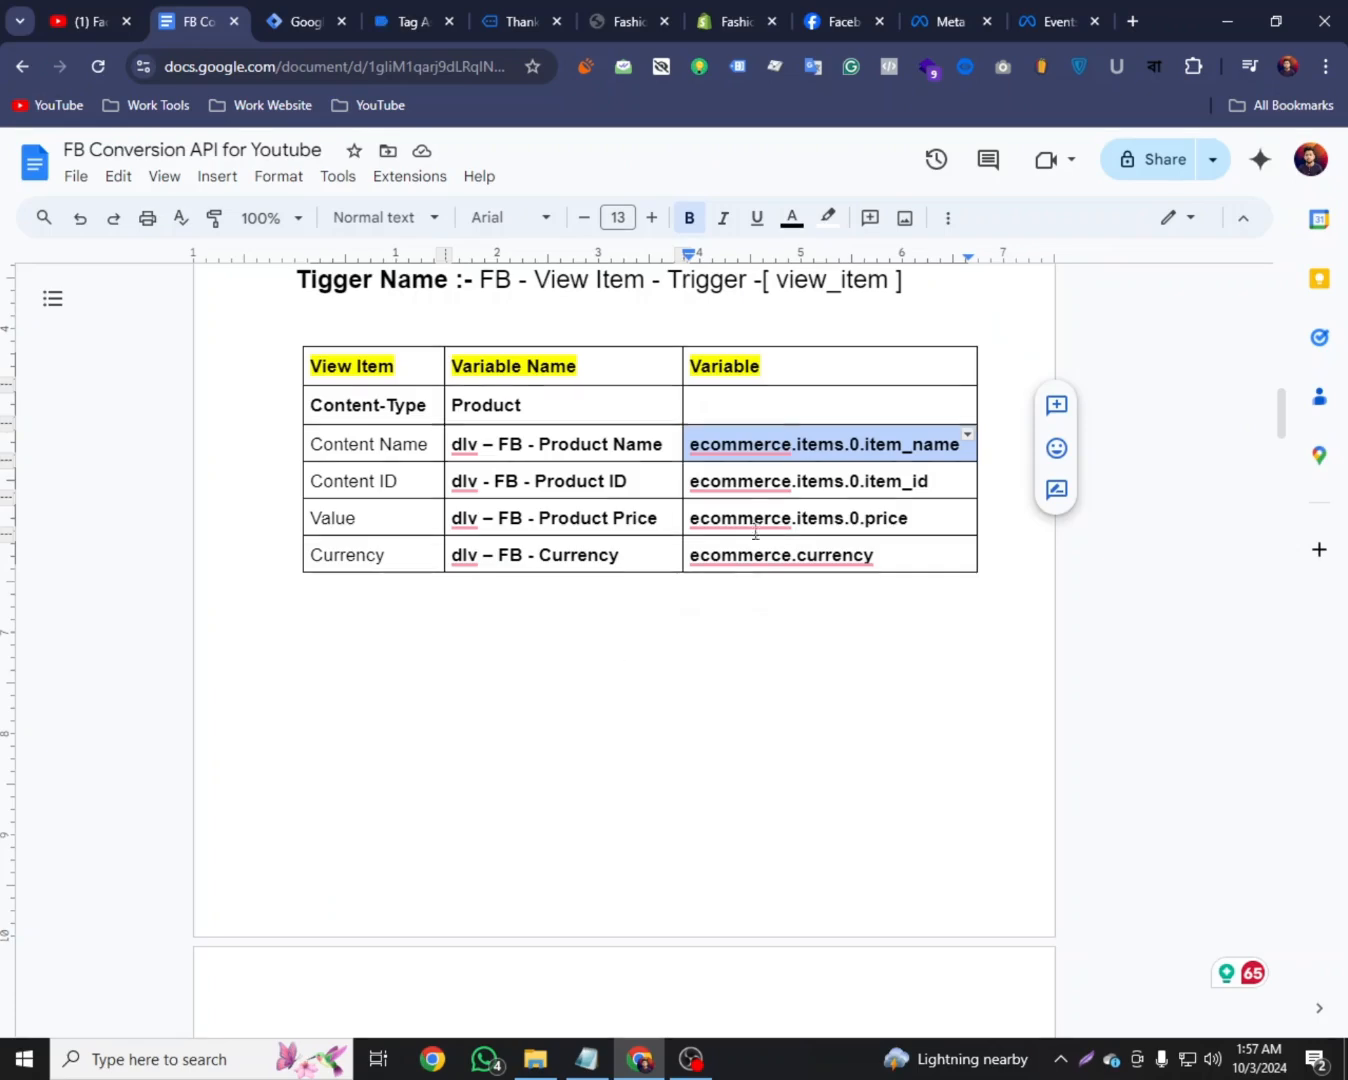
Start a new variable for the Content Name property's value in Tag Manager and set its type to Data Layer Variable
click(290, 12)
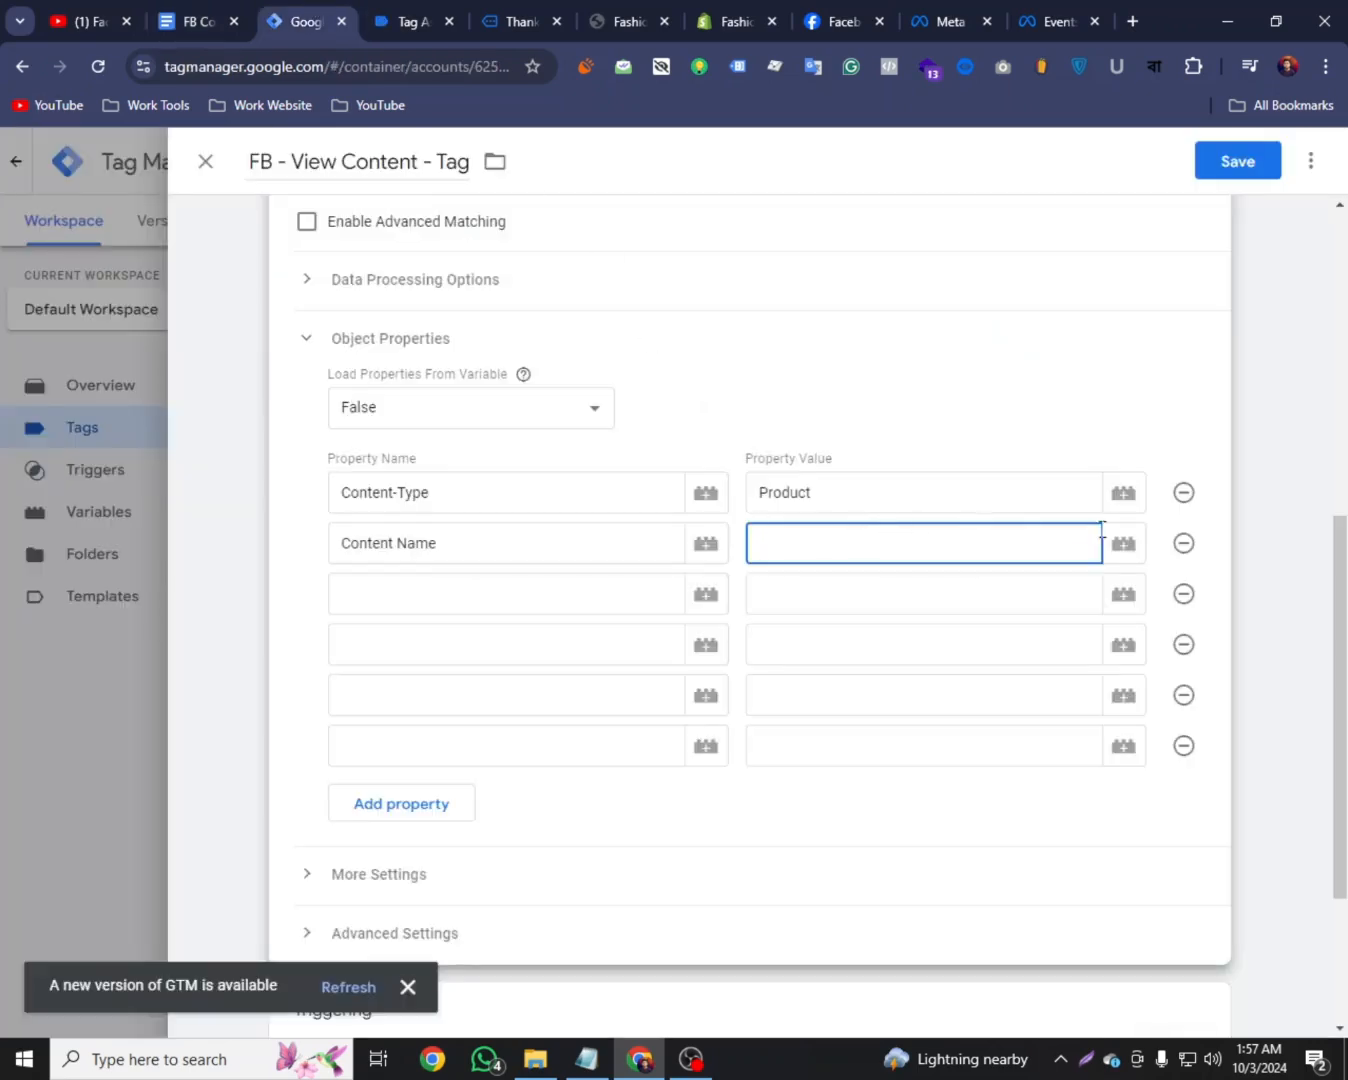
click(1122, 543)
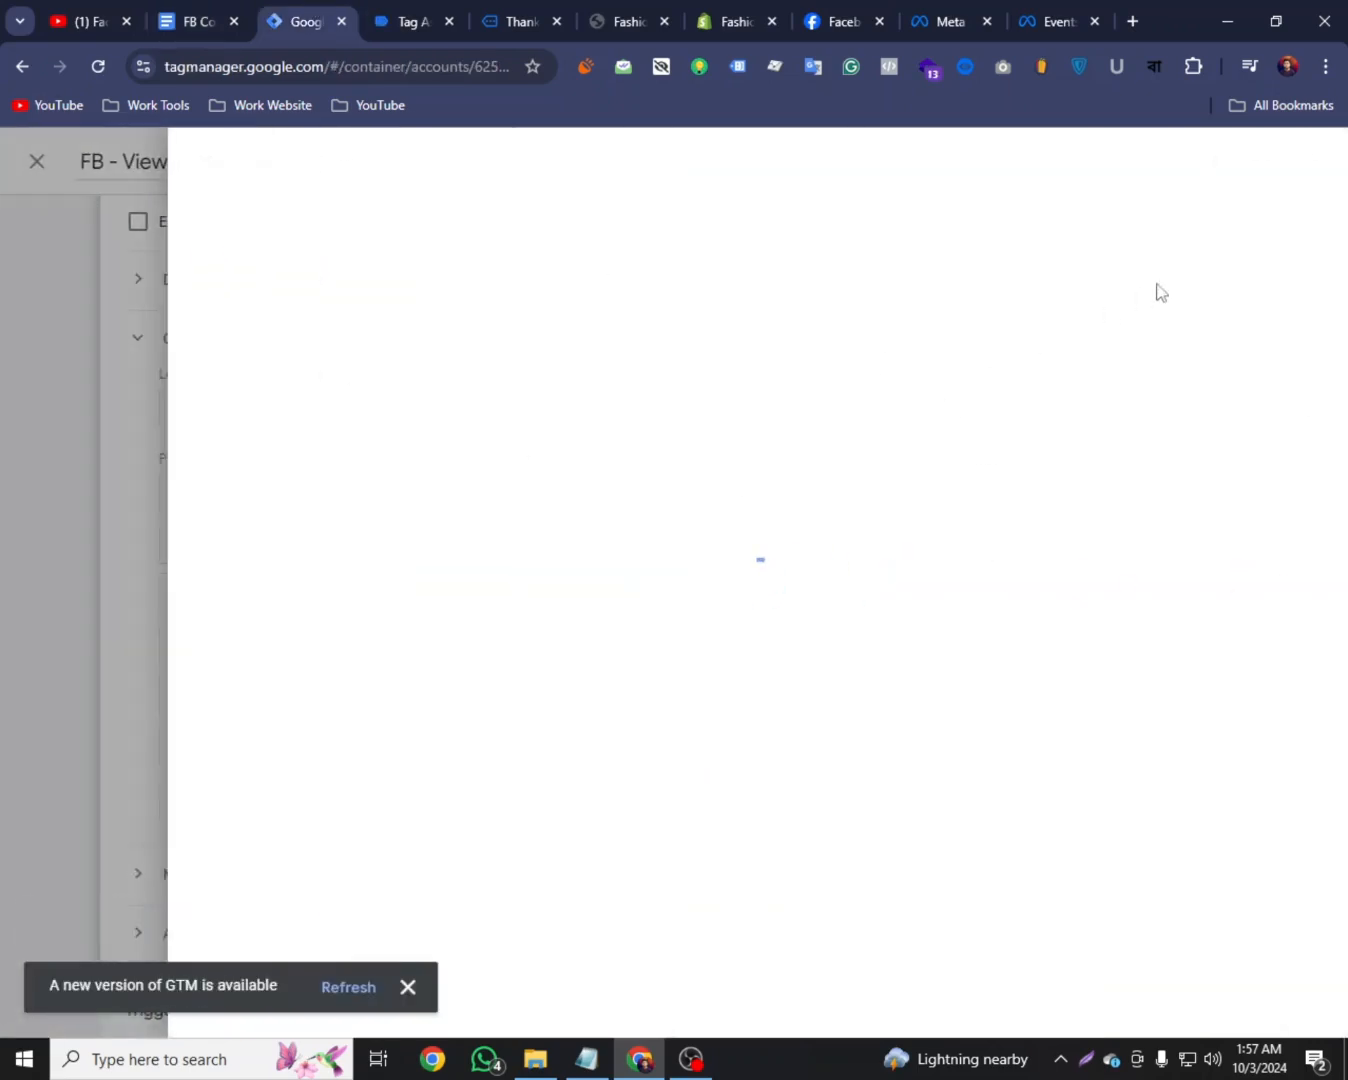
click(1314, 169)
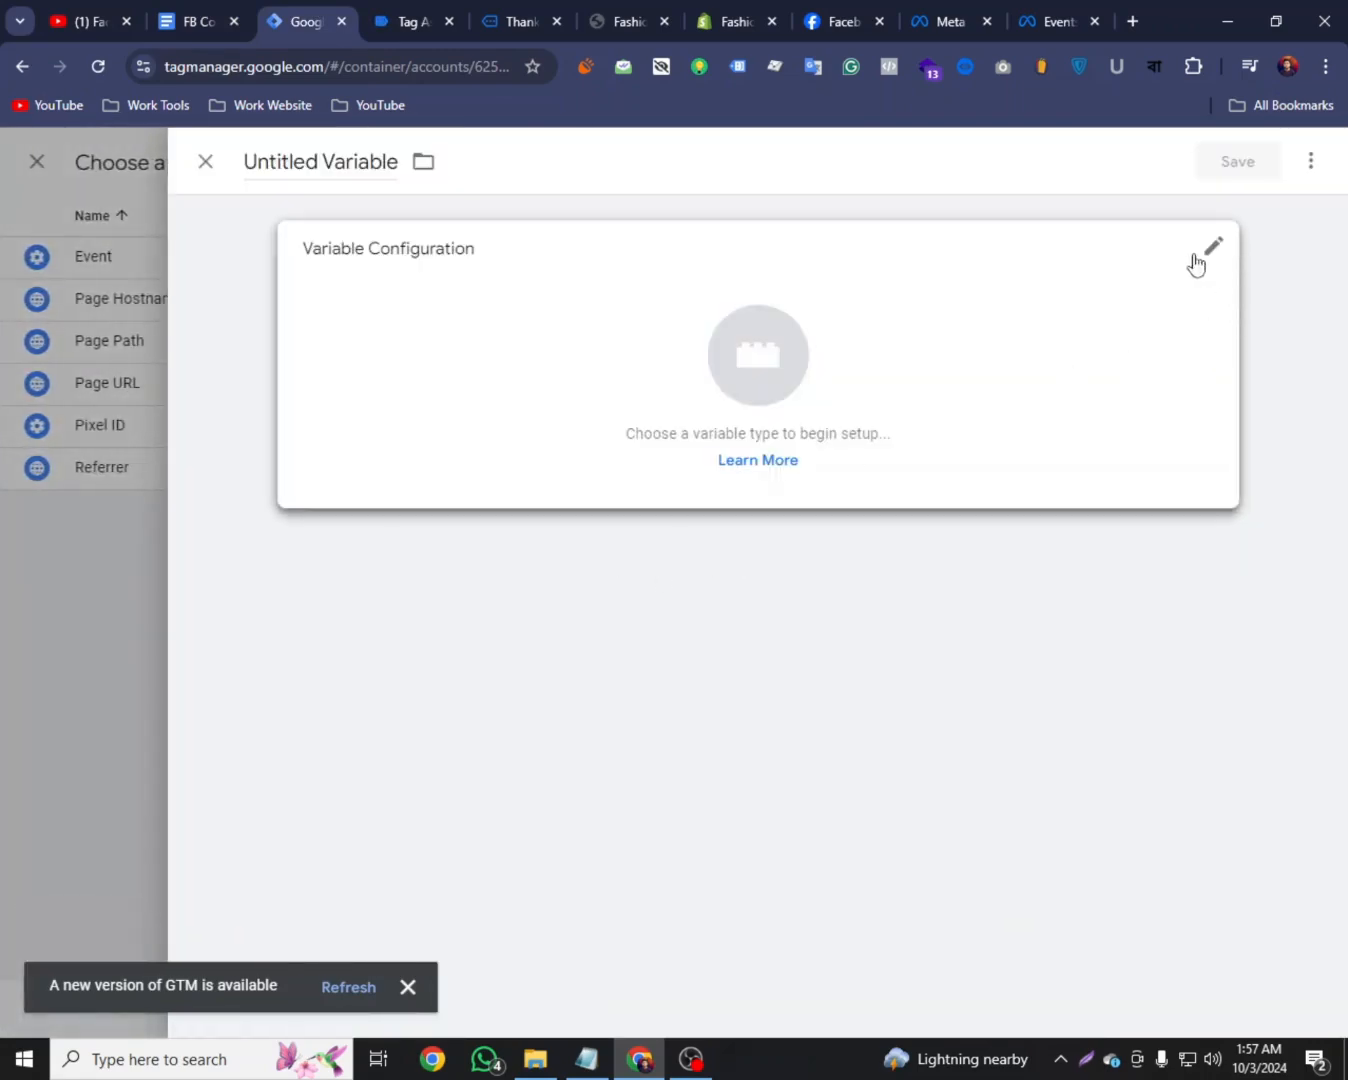
click(1196, 258)
scroll(893, 776, down, 3)
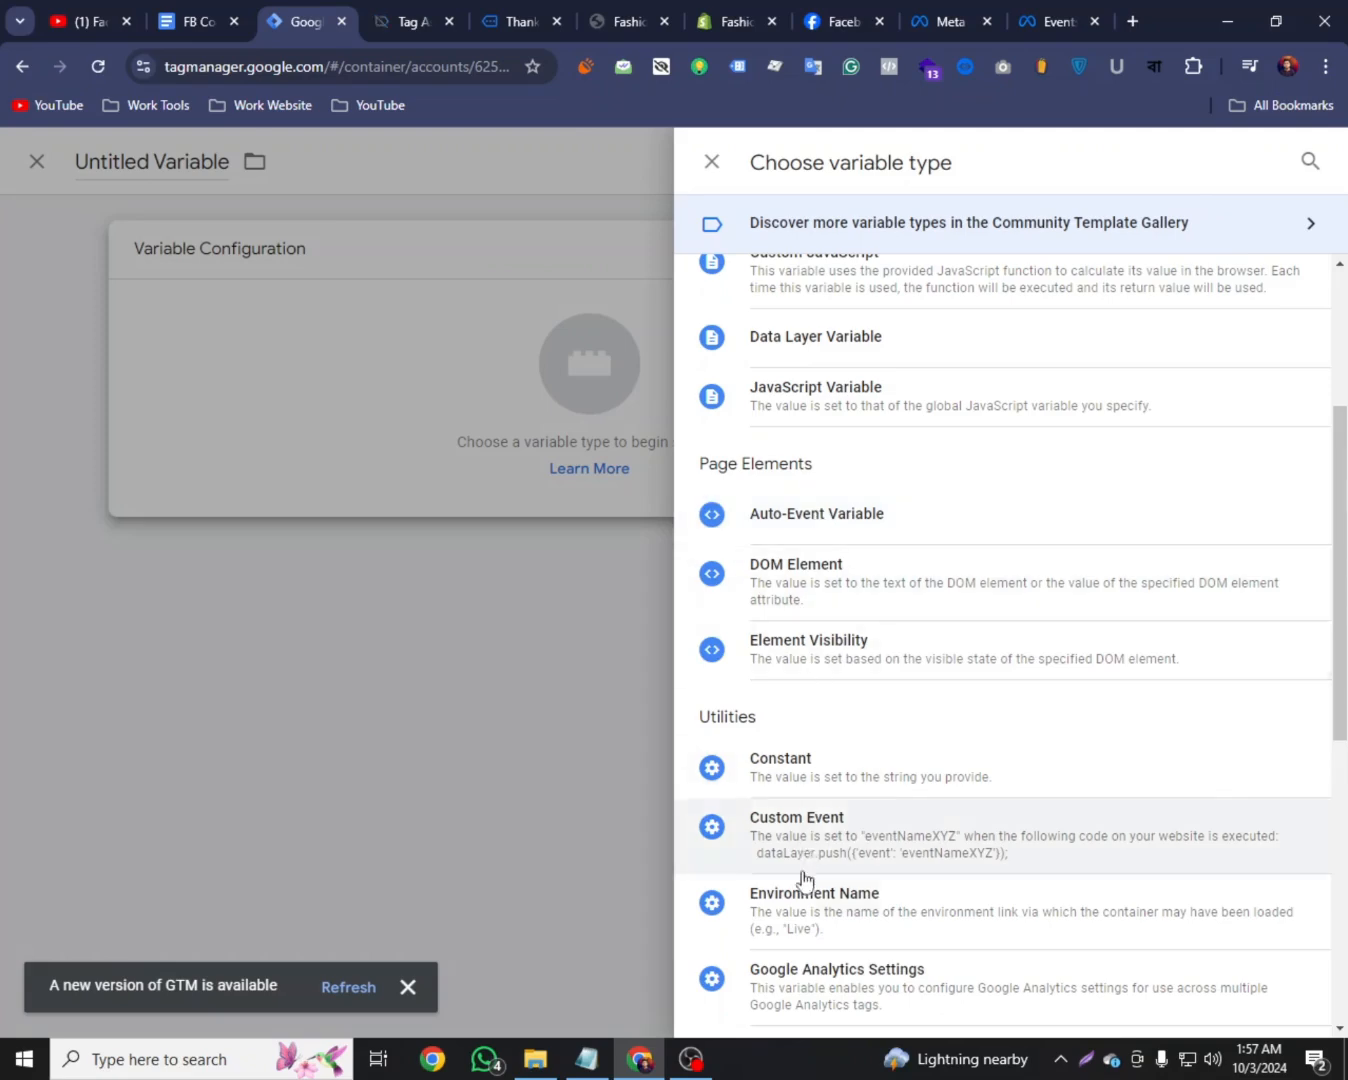
scroll(810, 806, up, 3)
scroll(812, 560, down, 1)
click(812, 548)
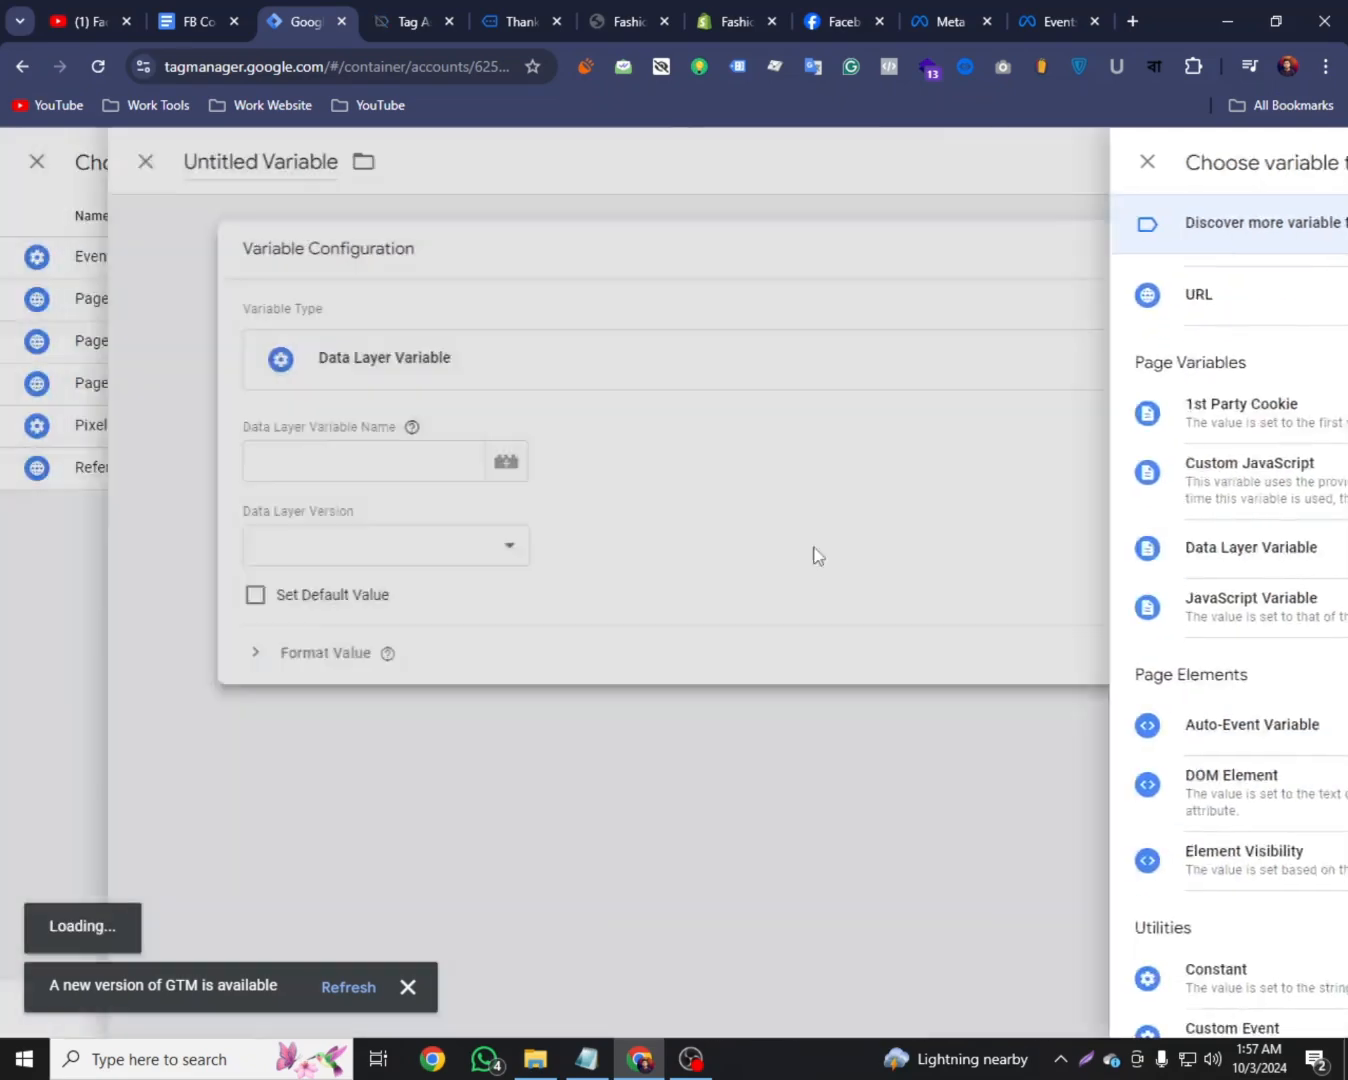
Set the new variable's data layer variable name to the copied path ecommerce.items.0.item_name
click(414, 466)
right_click(387, 464)
click(425, 660)
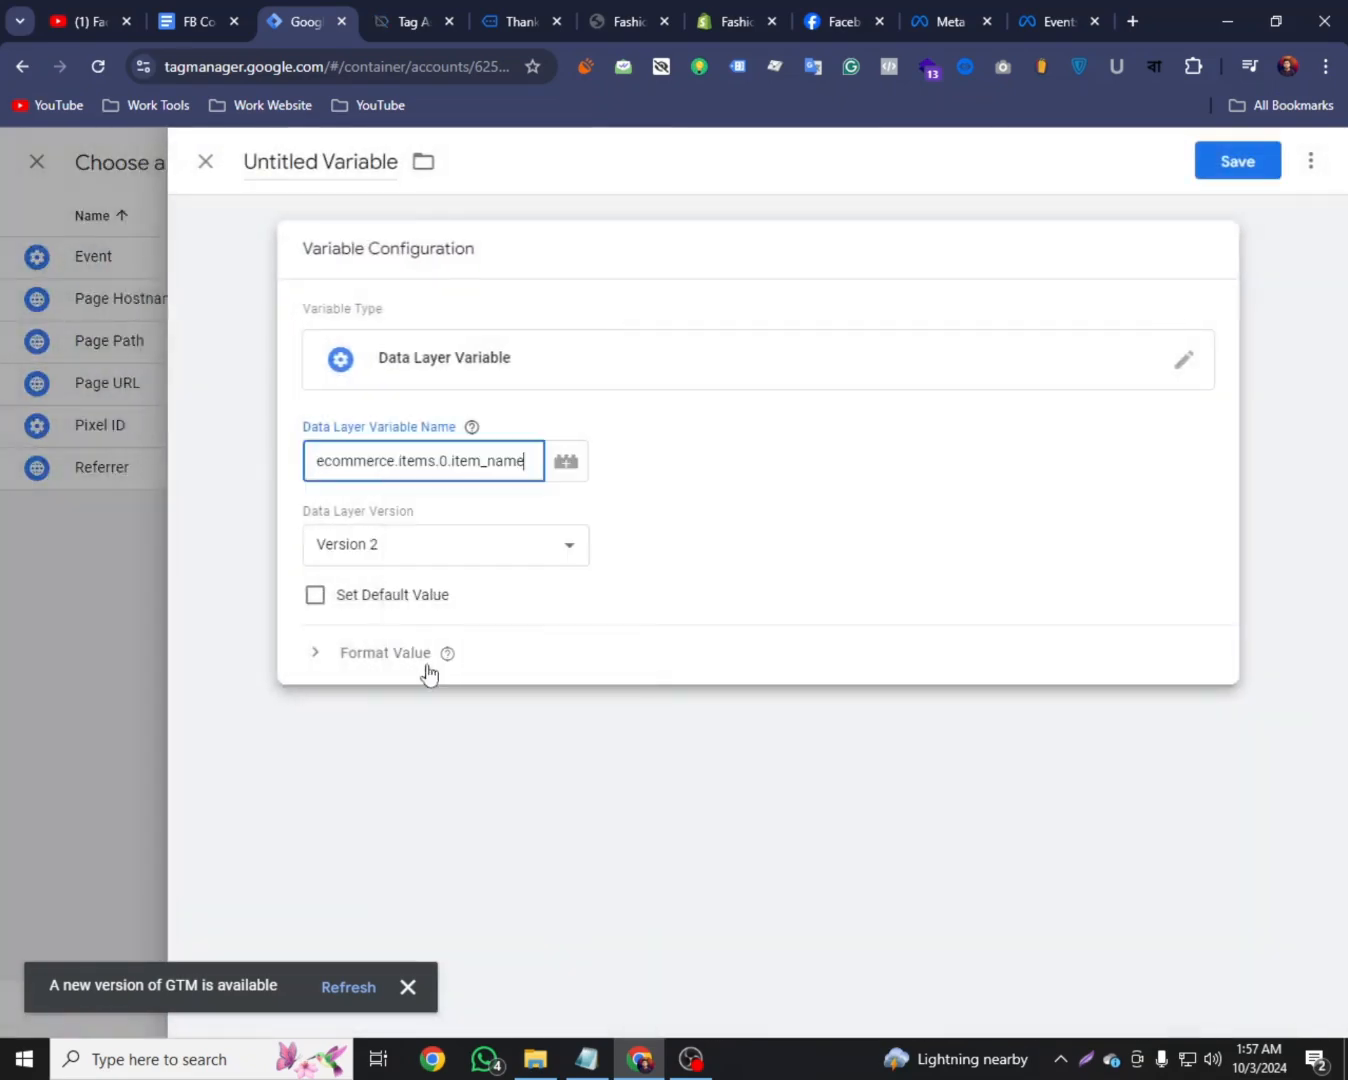
Name the variable "dlv – FB - Product Name" by copying it from the document's Content Name row, and save it
click(318, 167)
click(215, 15)
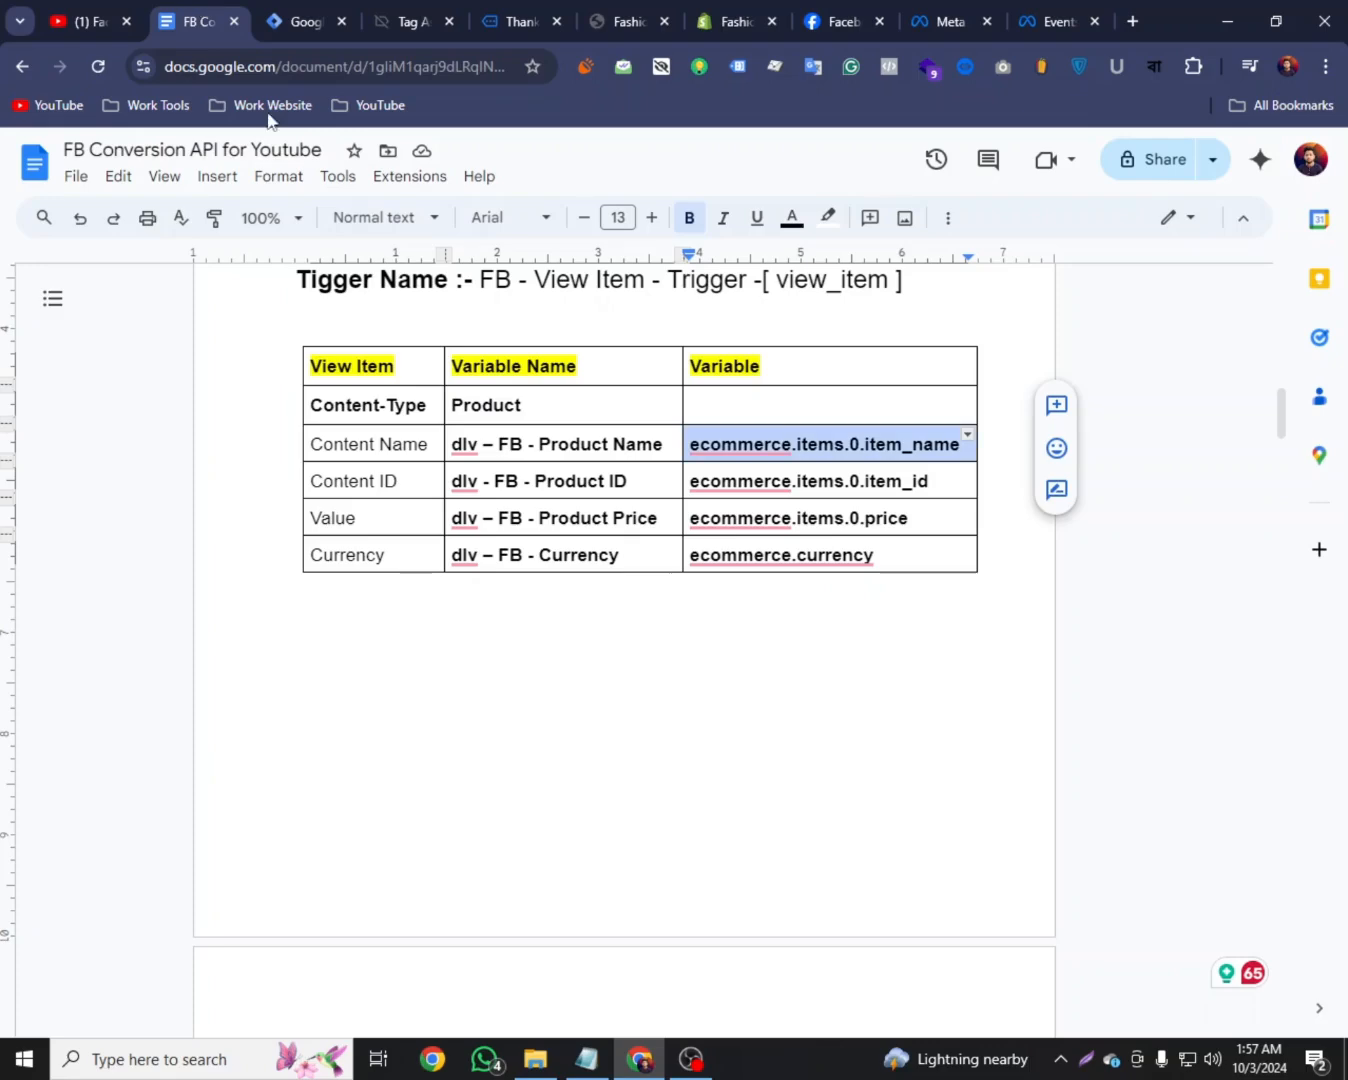
double_click(573, 443)
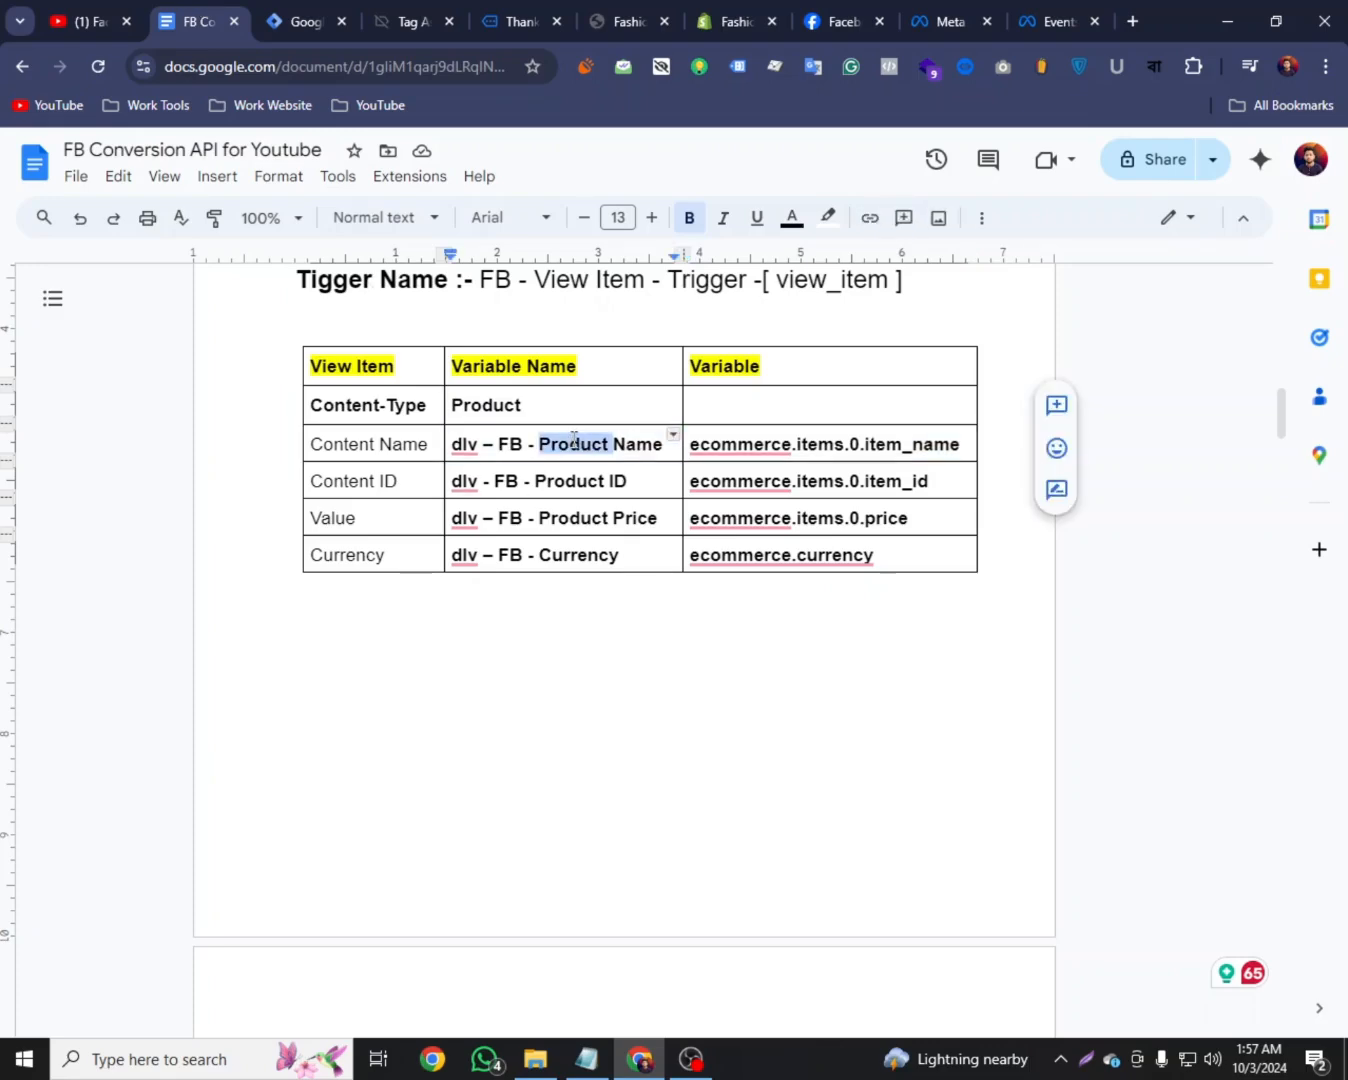
triple_click(573, 442)
right_click(573, 442)
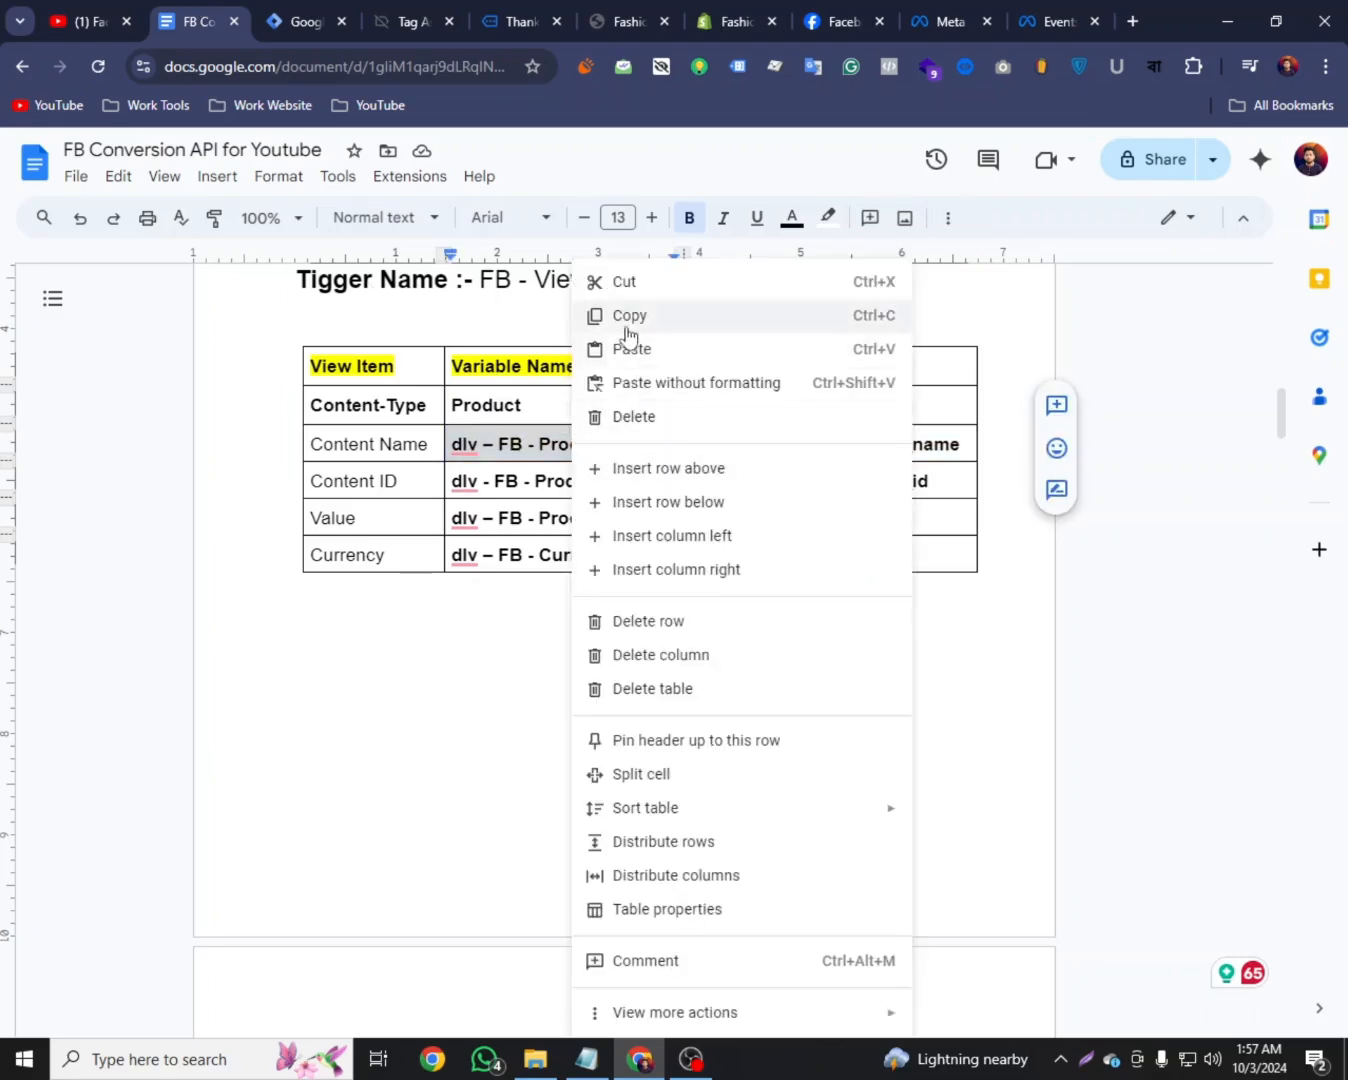
click(594, 316)
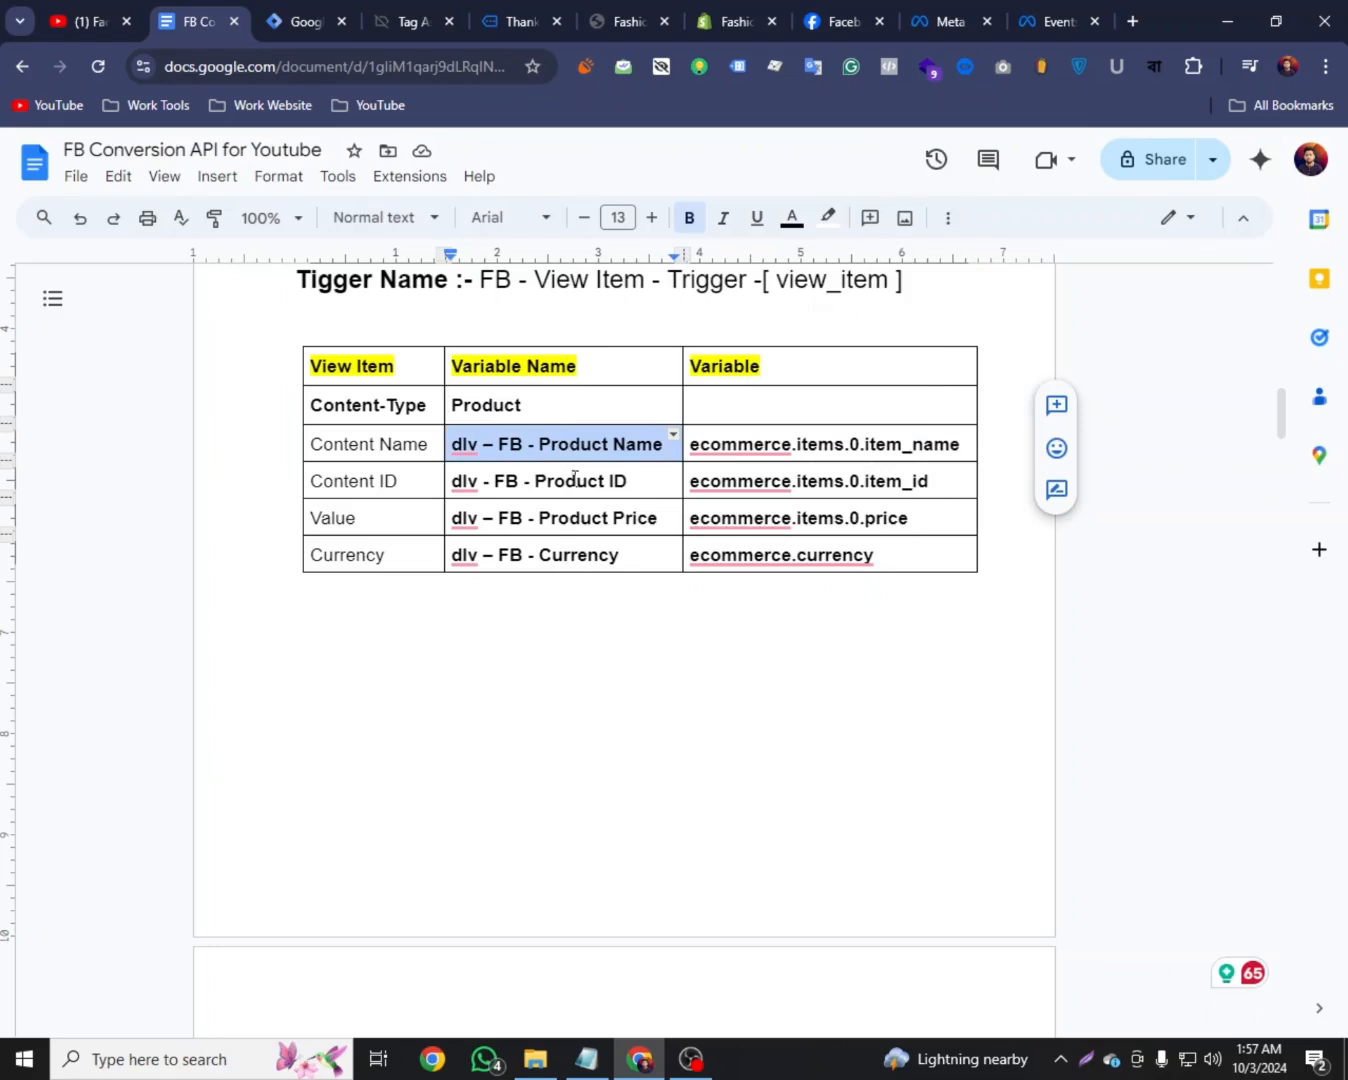
click(301, 21)
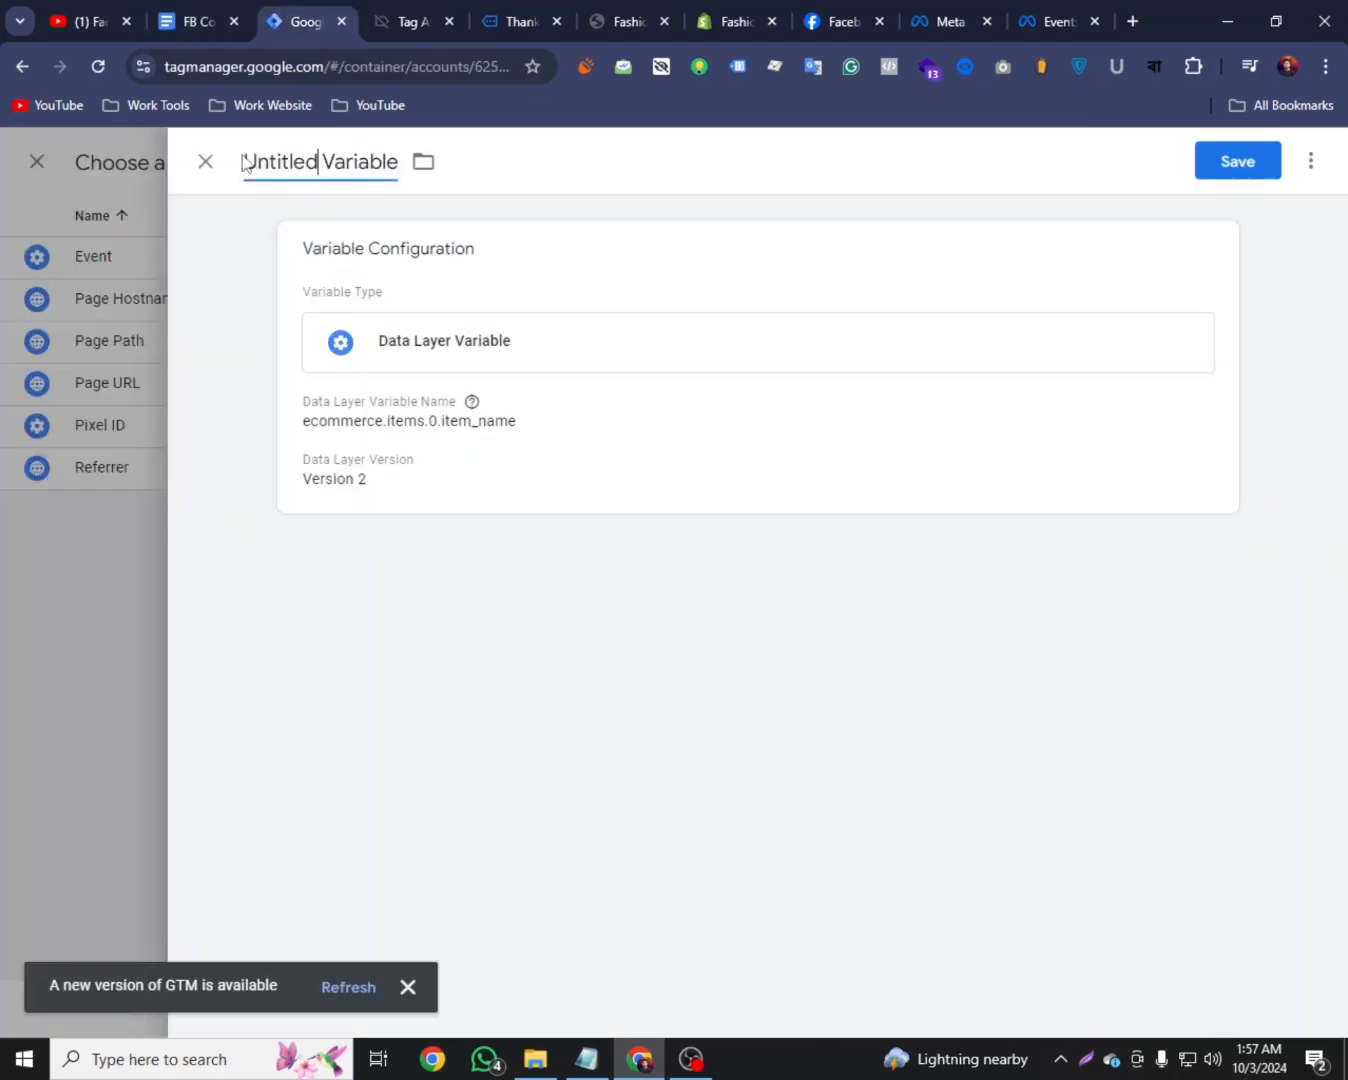
drag(244, 163, 422, 168)
right_click(367, 168)
click(450, 318)
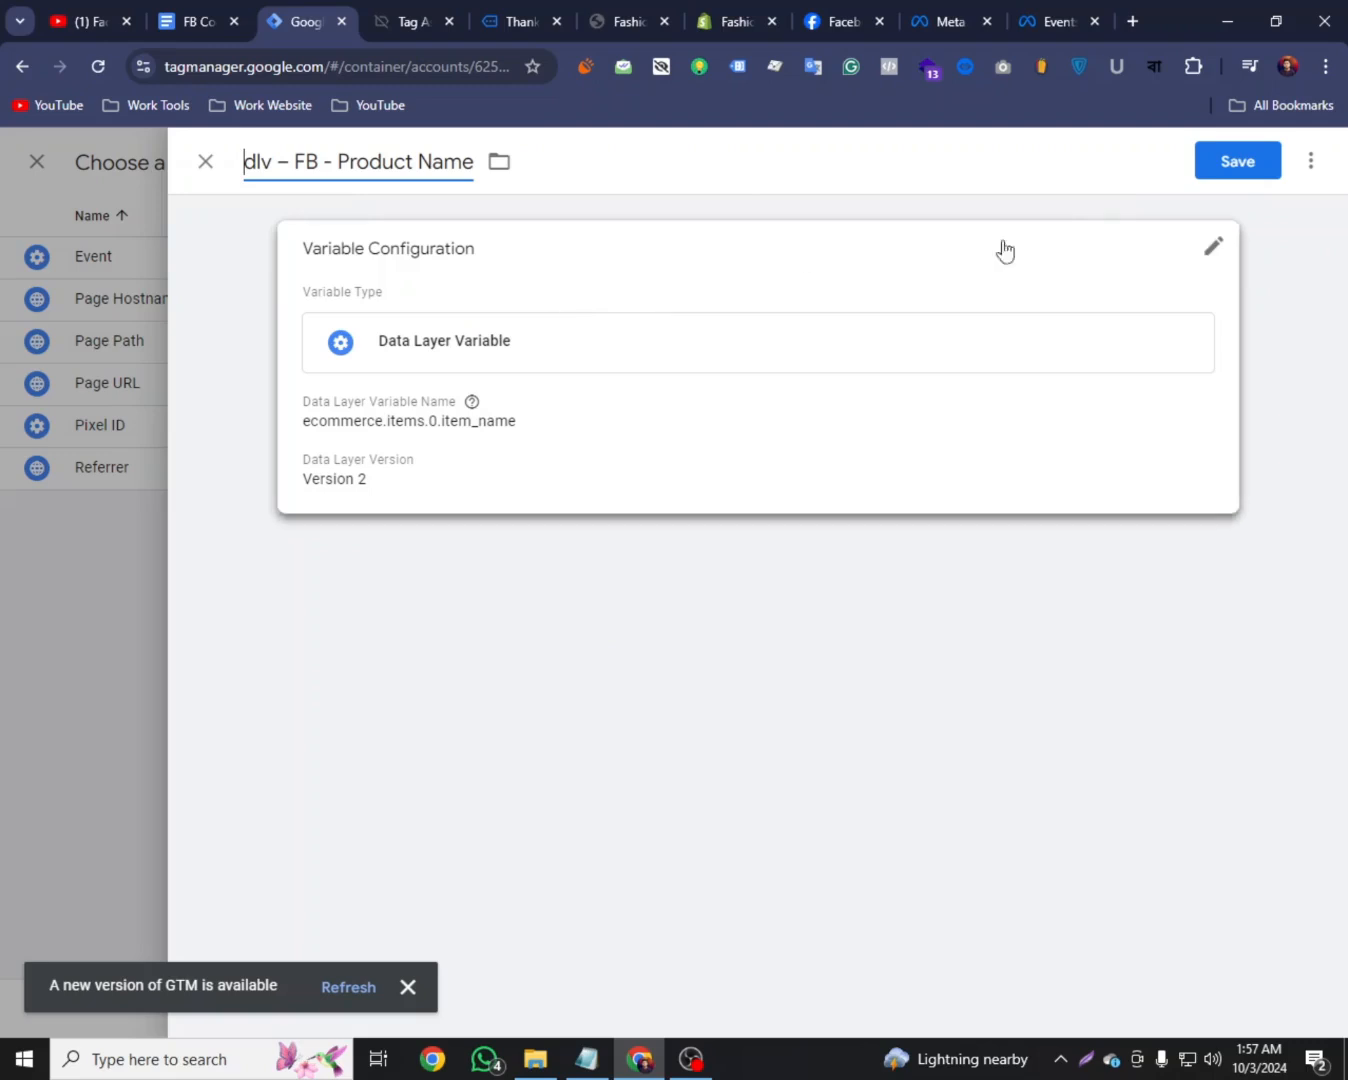
click(1223, 163)
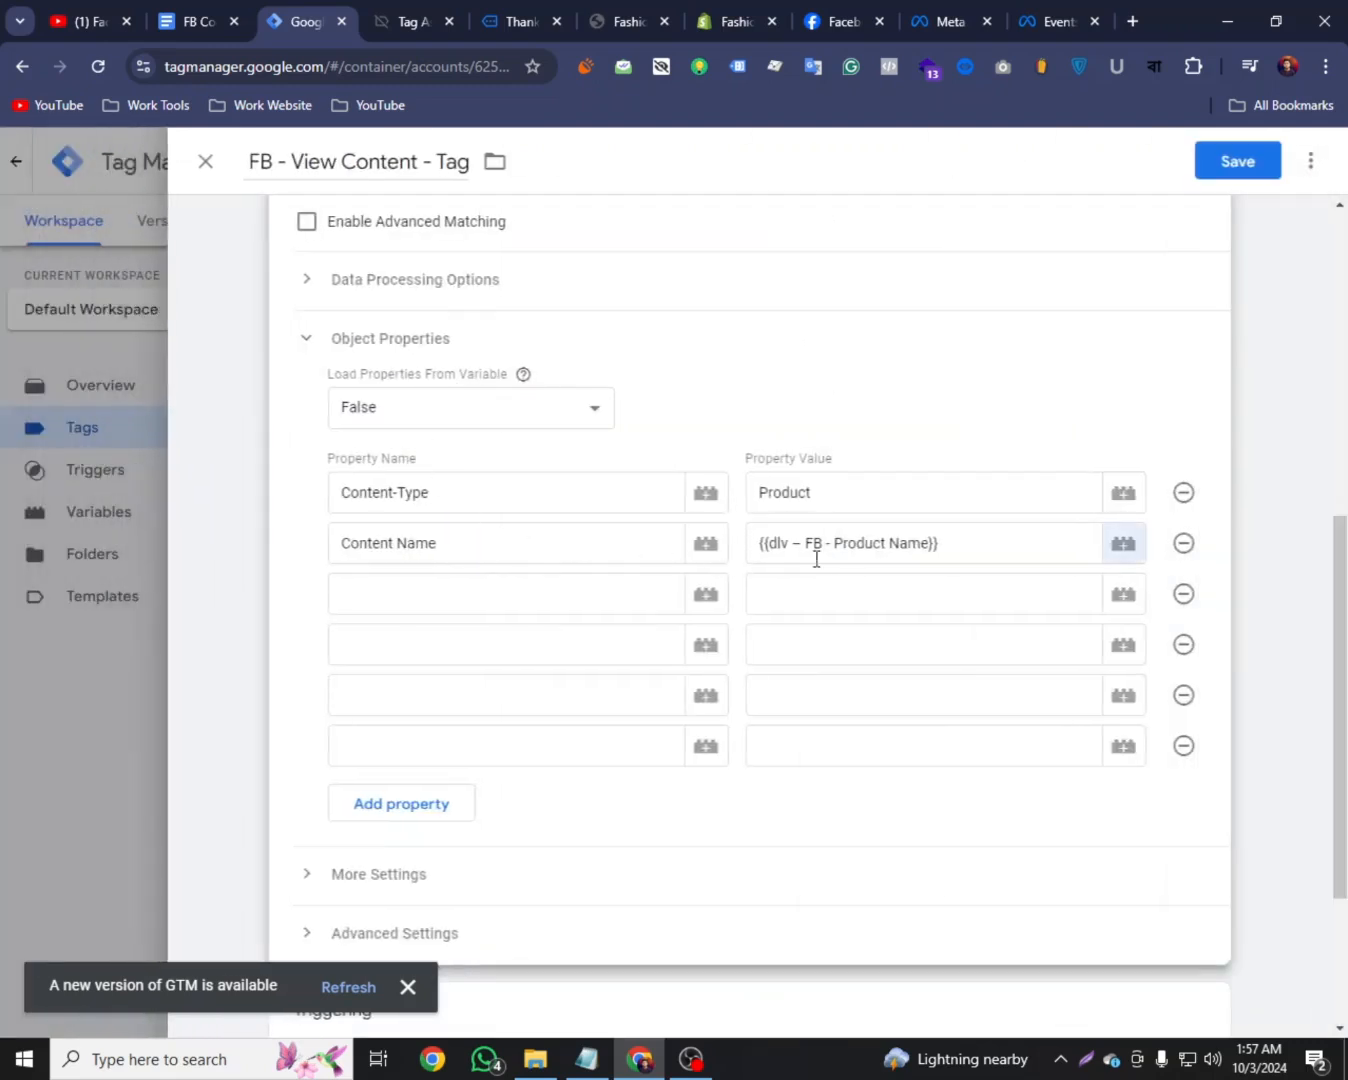
Copy Content ID from the document's View Item table into the third object property's name
click(518, 601)
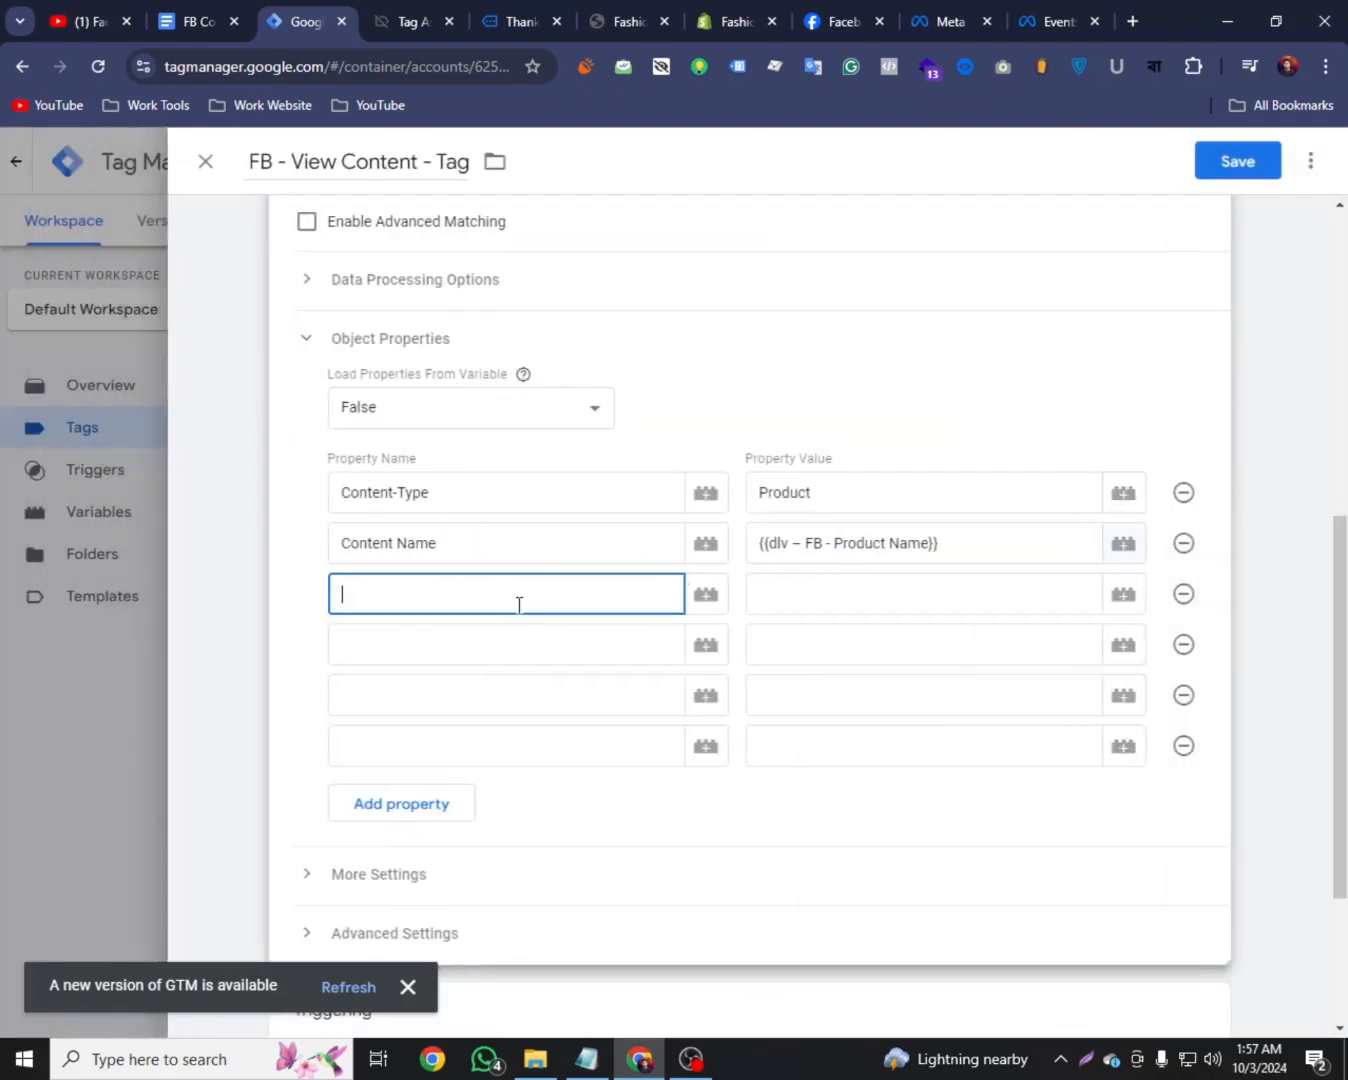
click(246, 14)
click(347, 482)
right_click(347, 482)
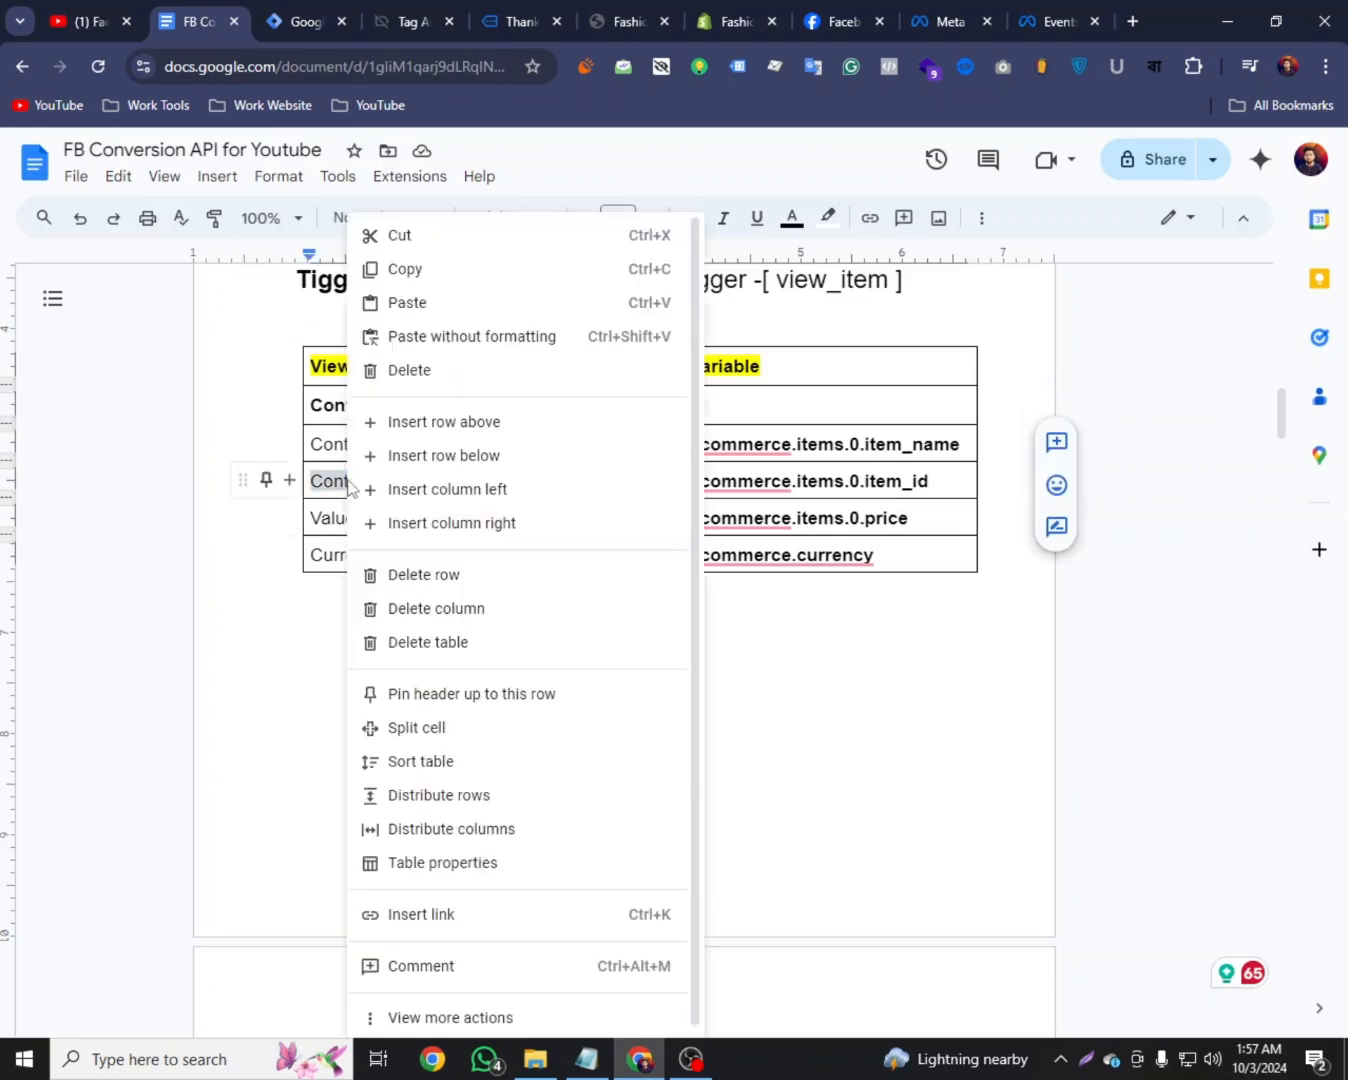
key(Escape)
click(338, 480)
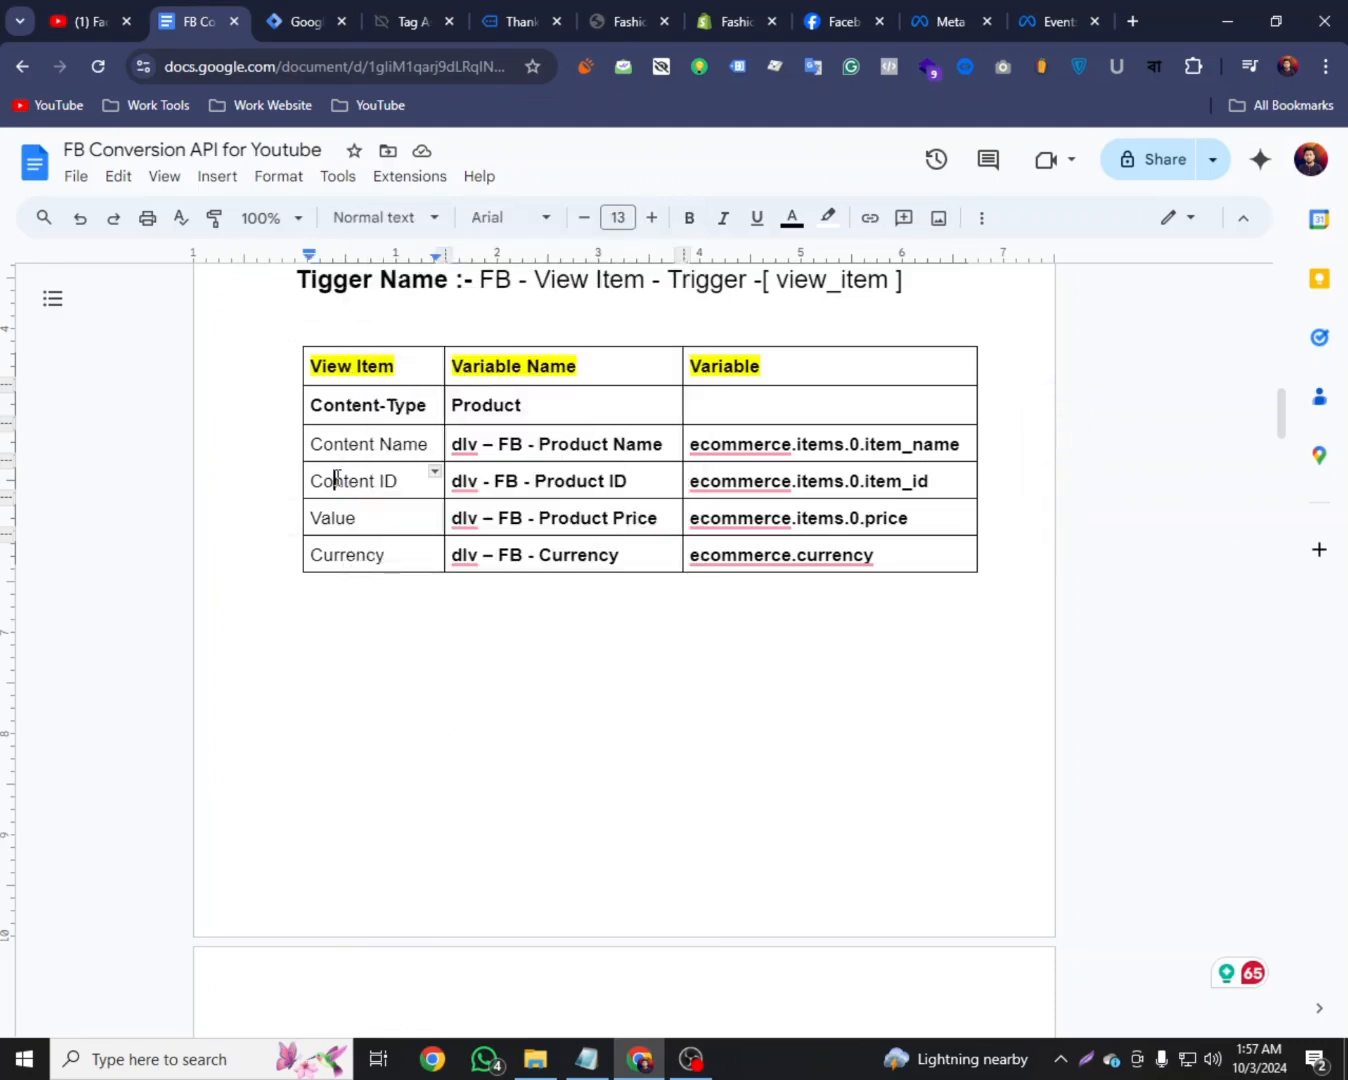
triple_click(337, 479)
right_click(336, 480)
click(401, 319)
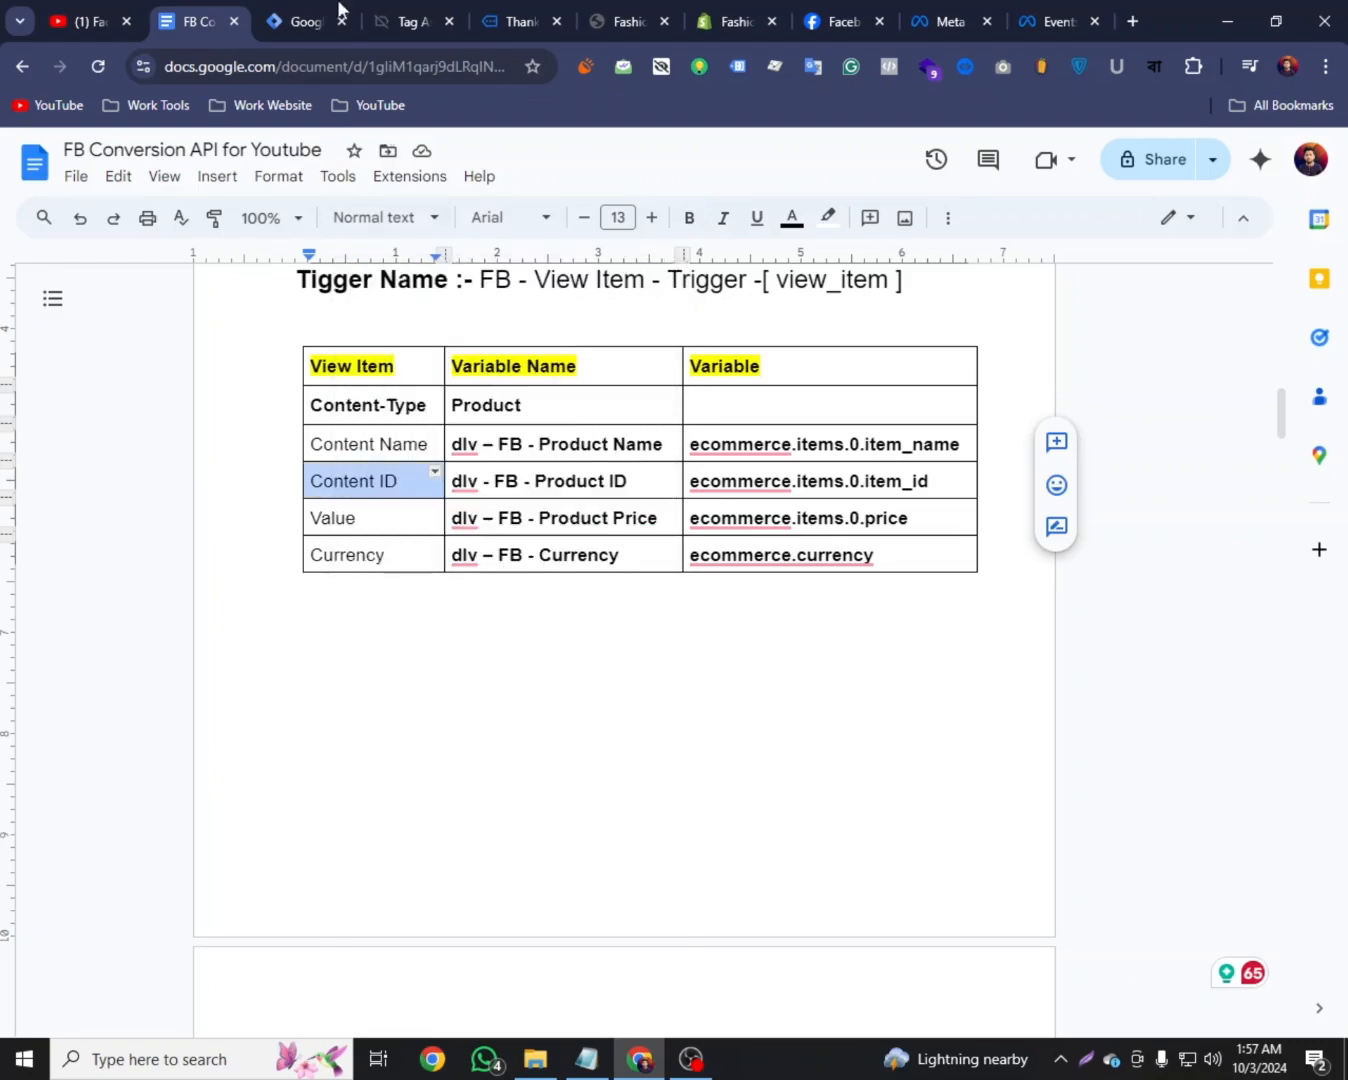
click(330, 14)
right_click(400, 591)
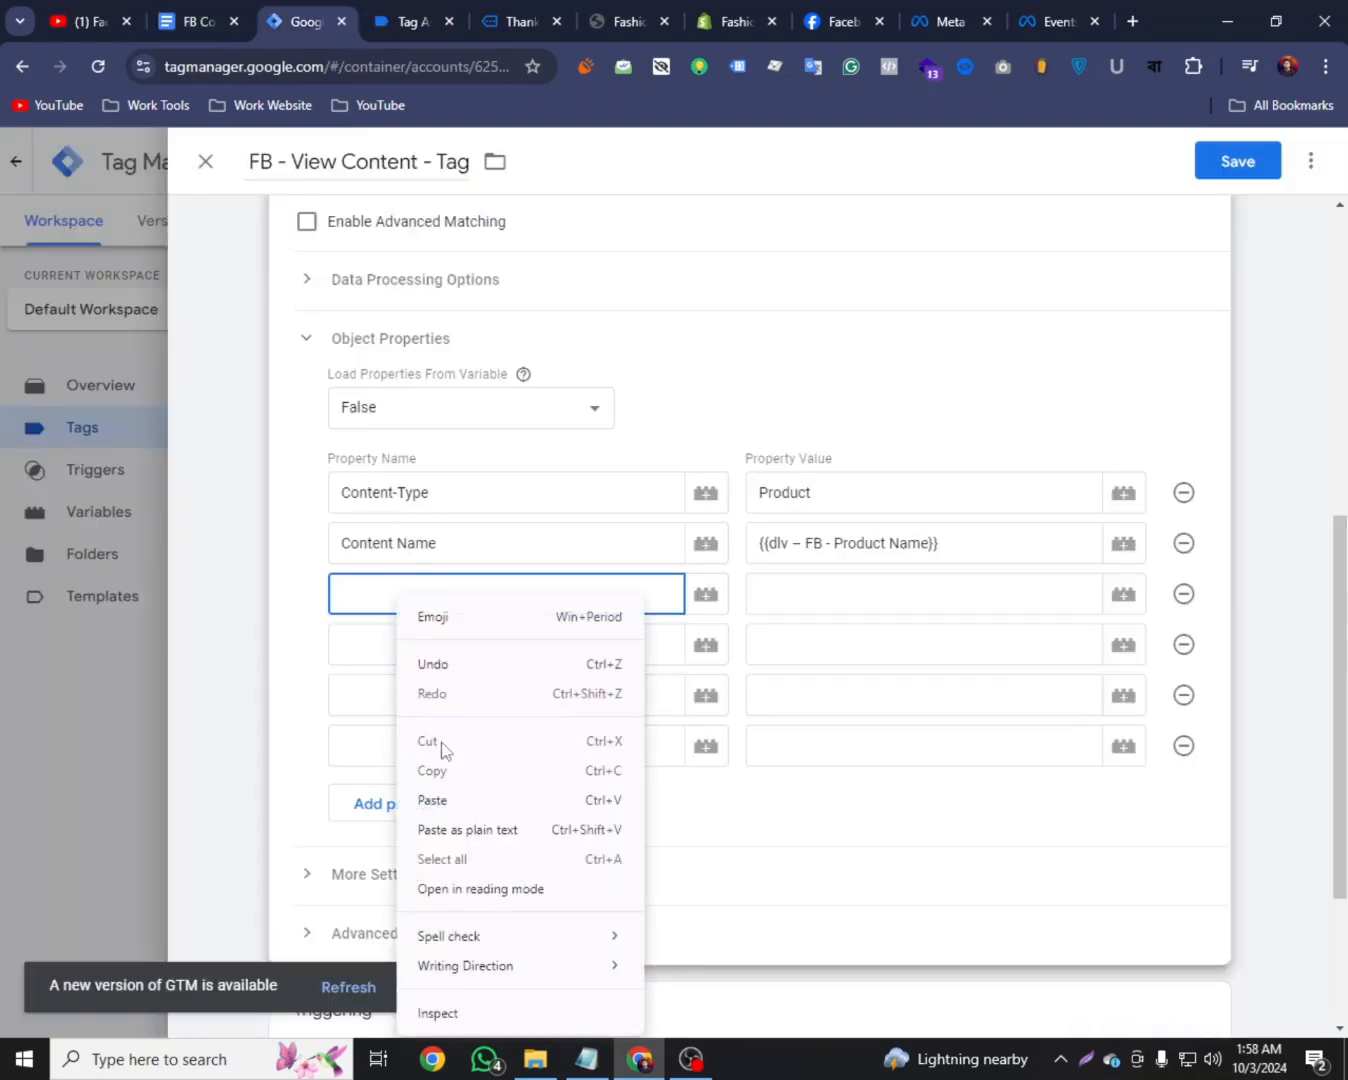
click(450, 800)
Start a new variable for the Content ID property's value and set its type to Data Layer Variable
click(903, 600)
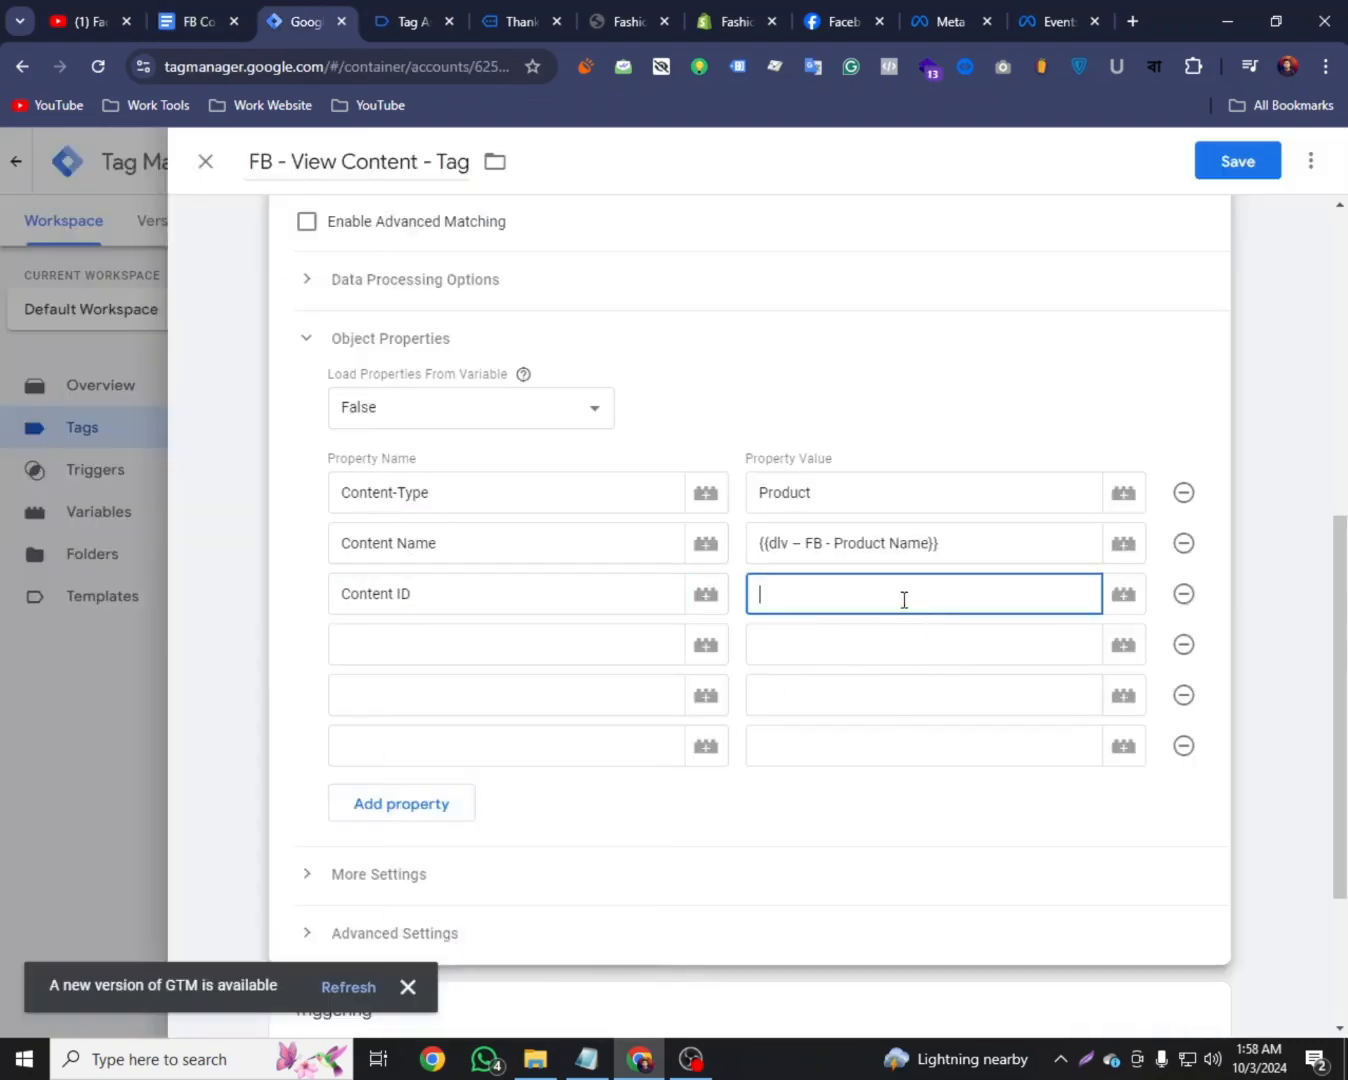
click(1125, 601)
click(1328, 163)
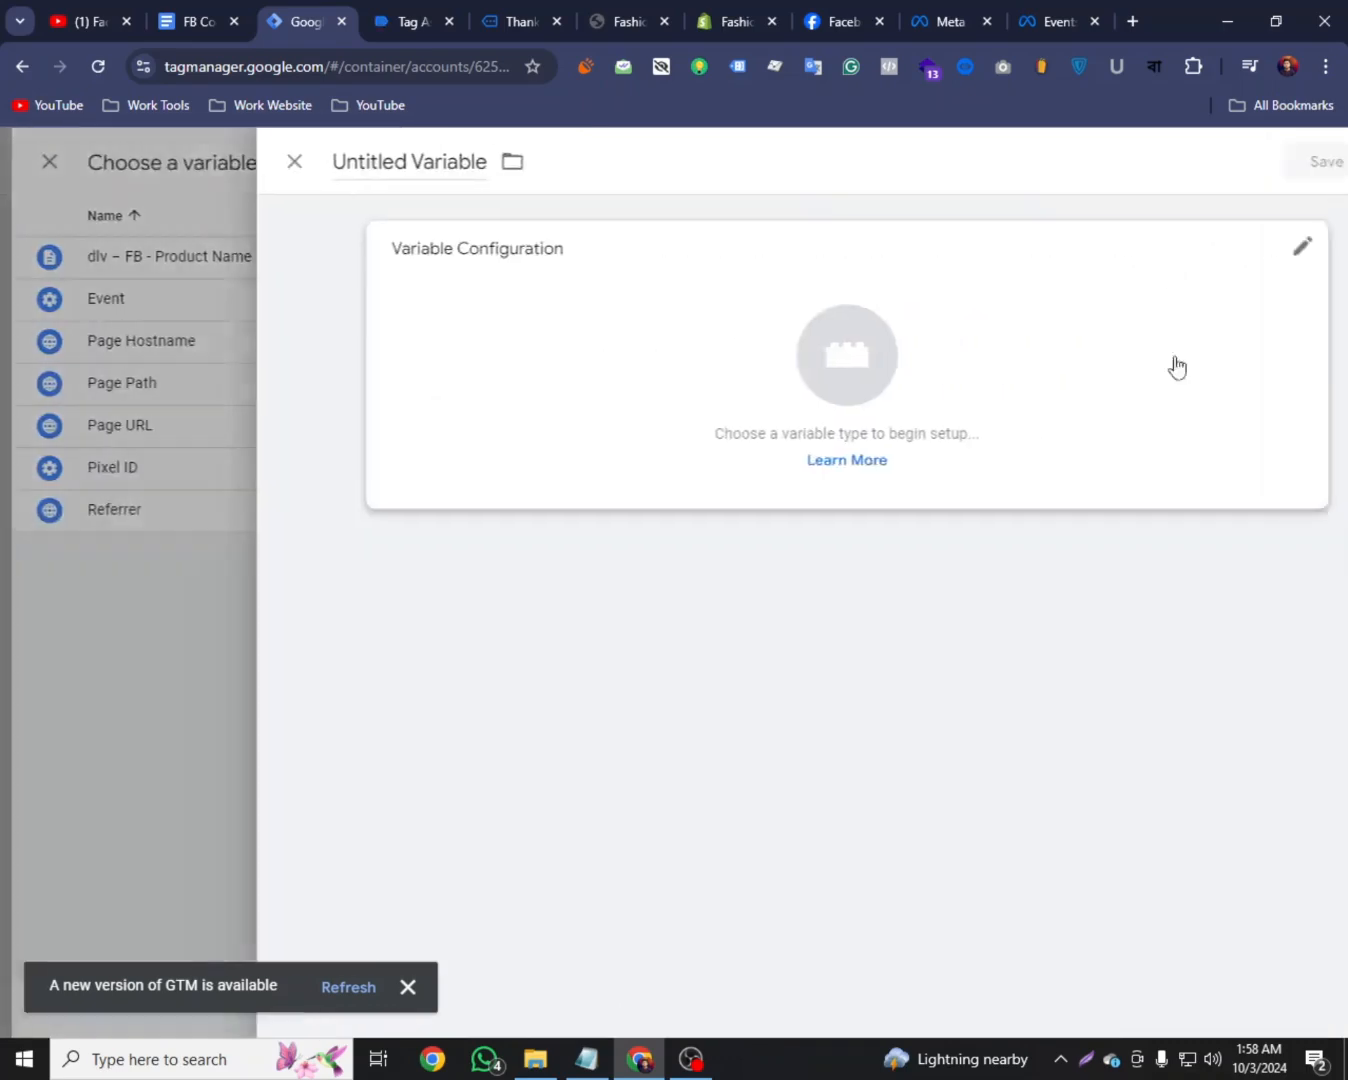
click(1205, 258)
scroll(843, 561, down, 3)
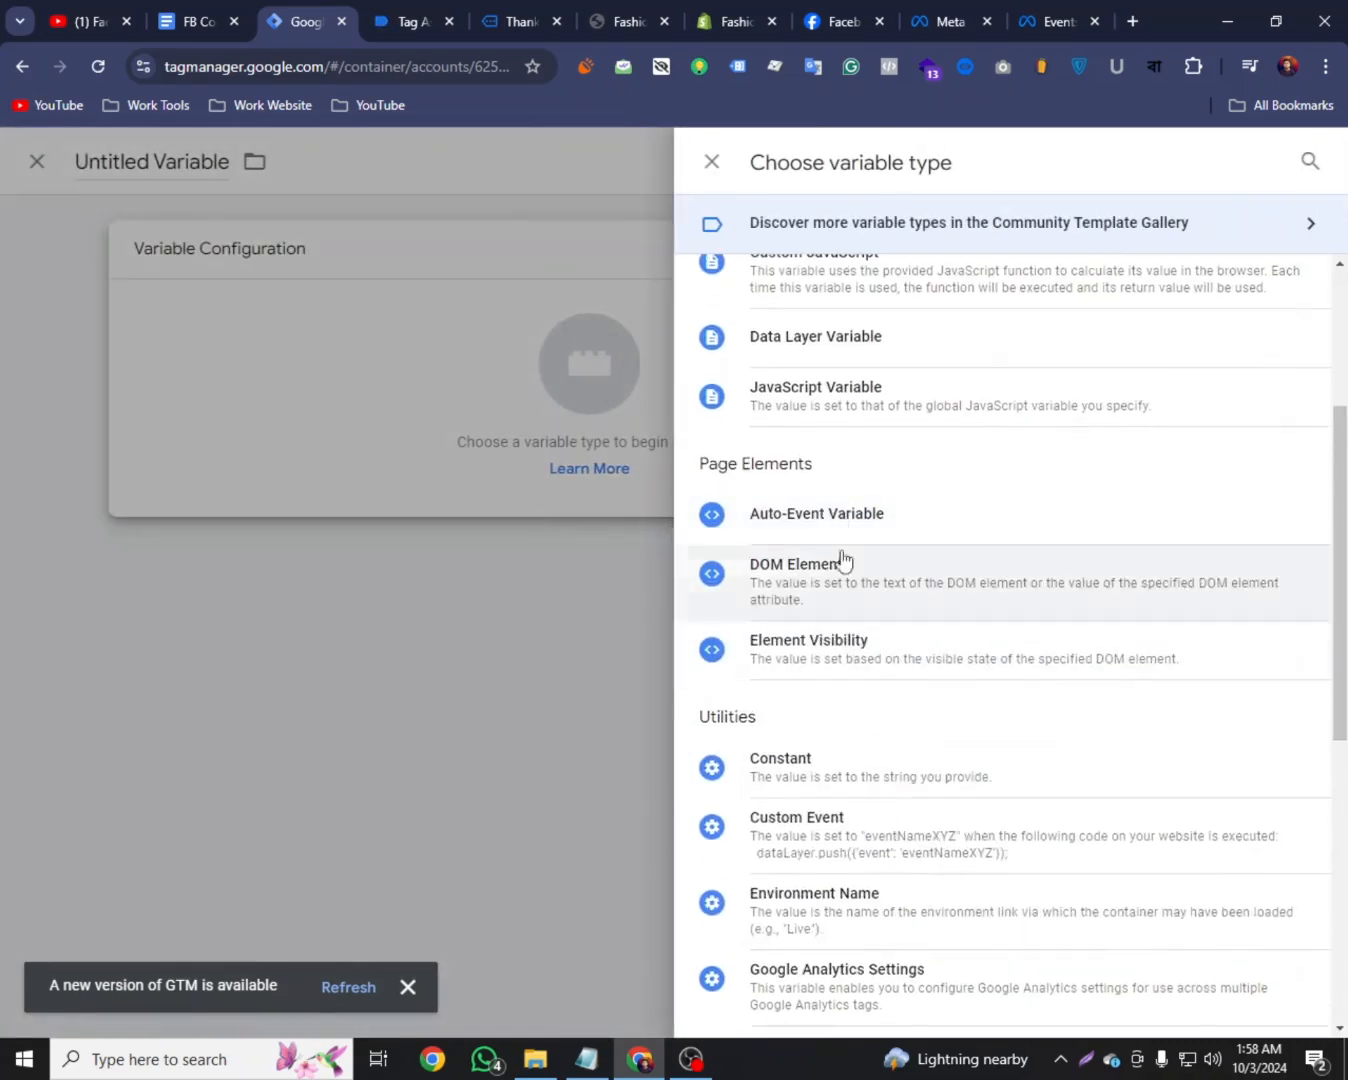
scroll(820, 750, up, 2)
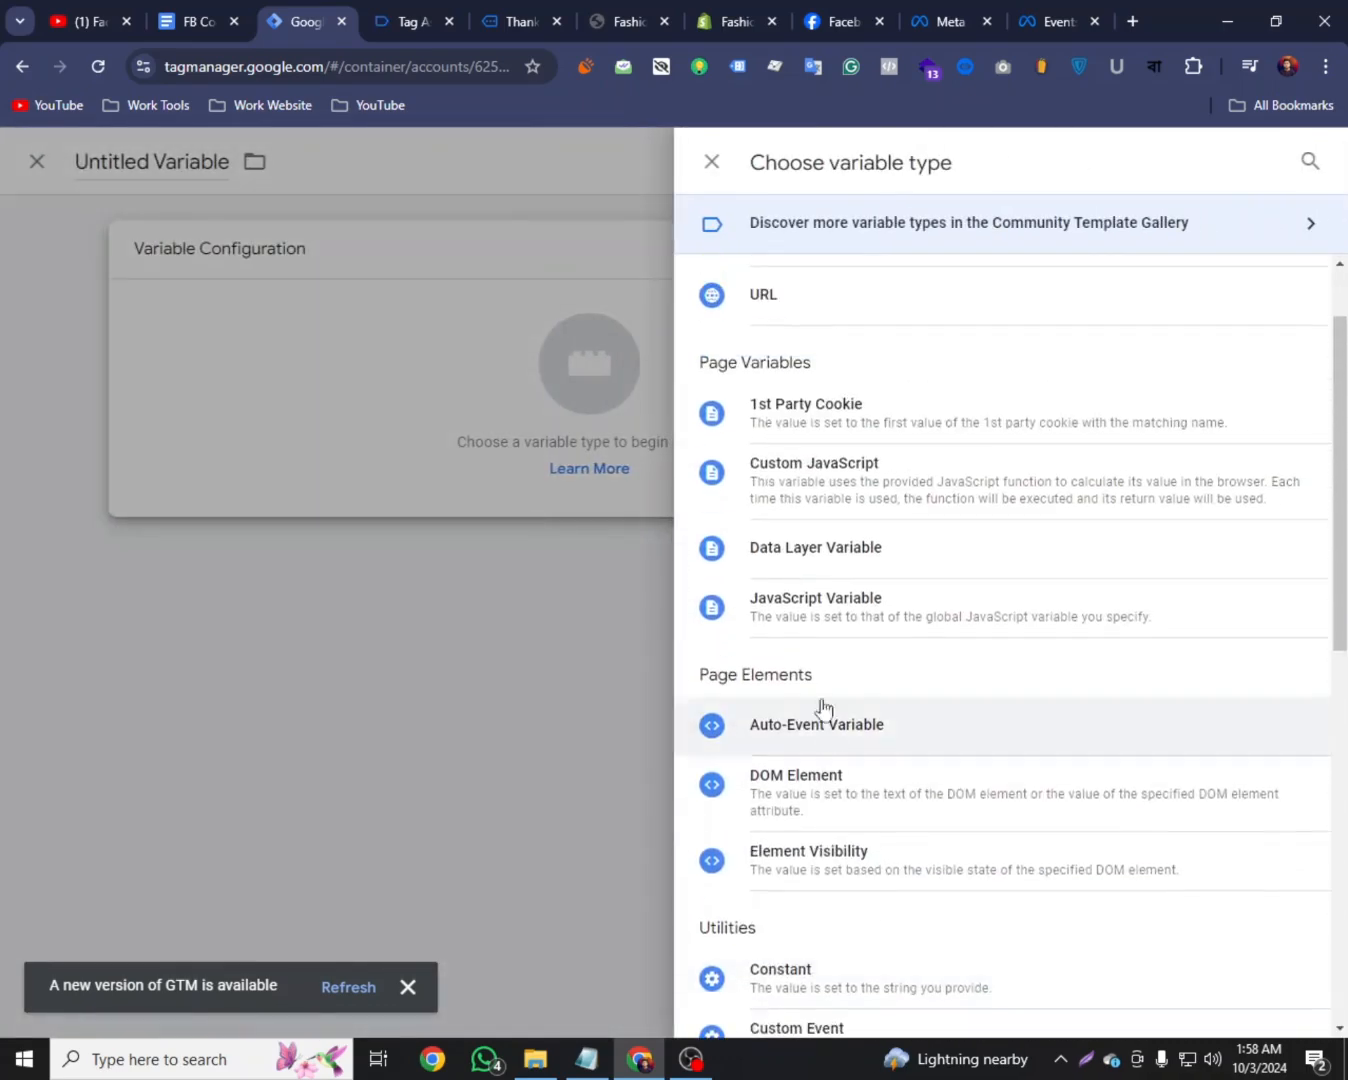
click(805, 562)
click(331, 452)
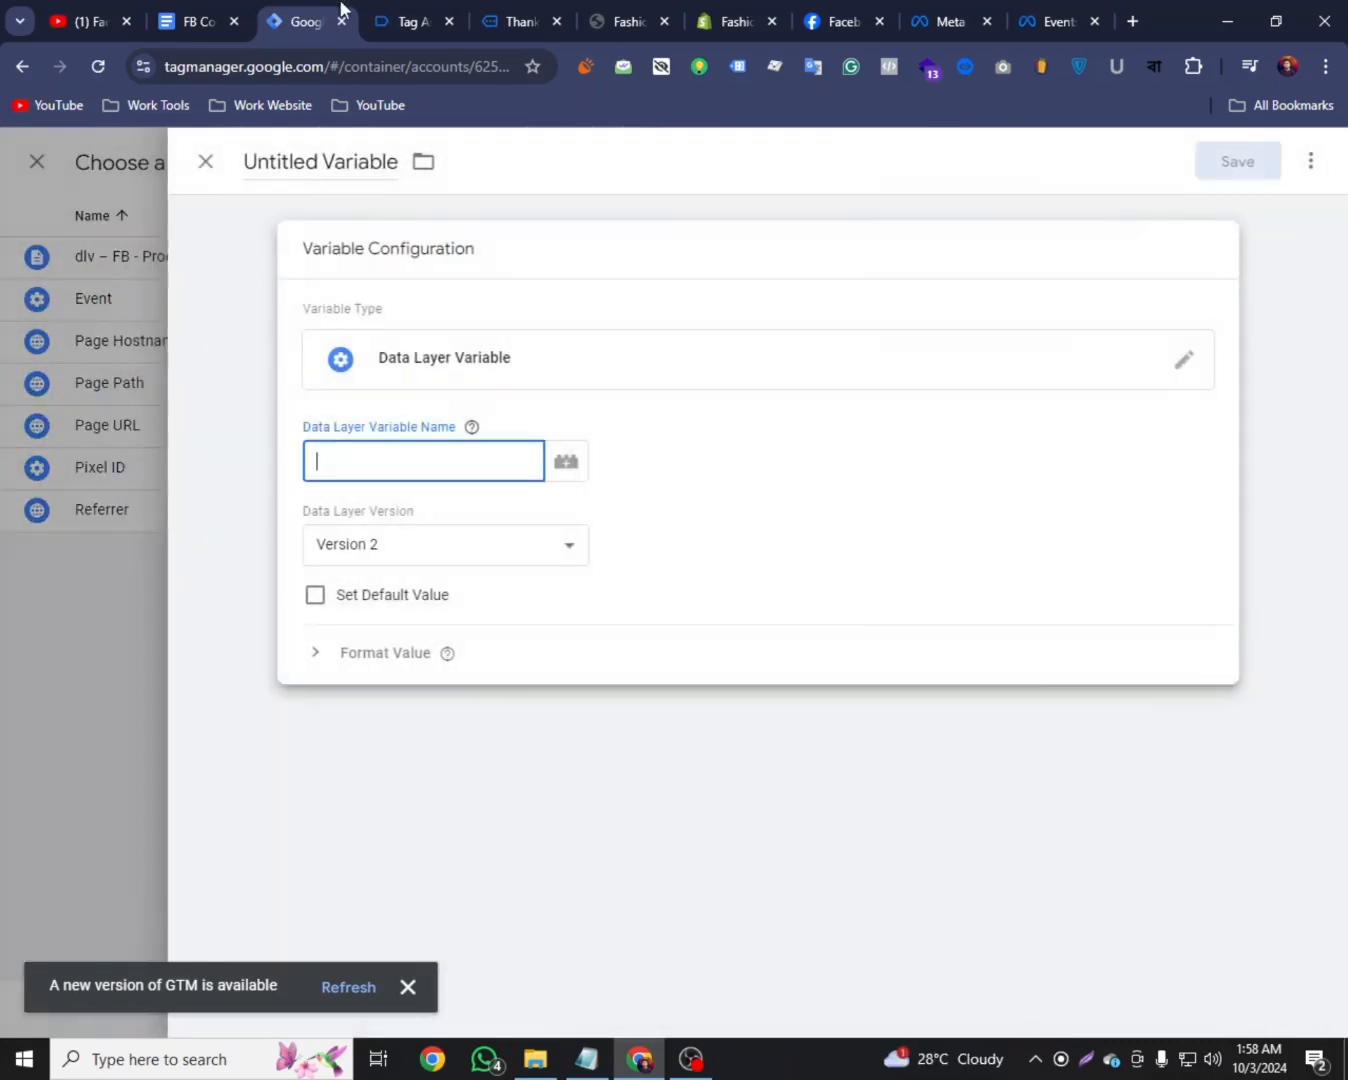
Set the new variable's data layer variable name to ecommerce.items.0.item_id, copied from the document's Content ID row
click(220, 18)
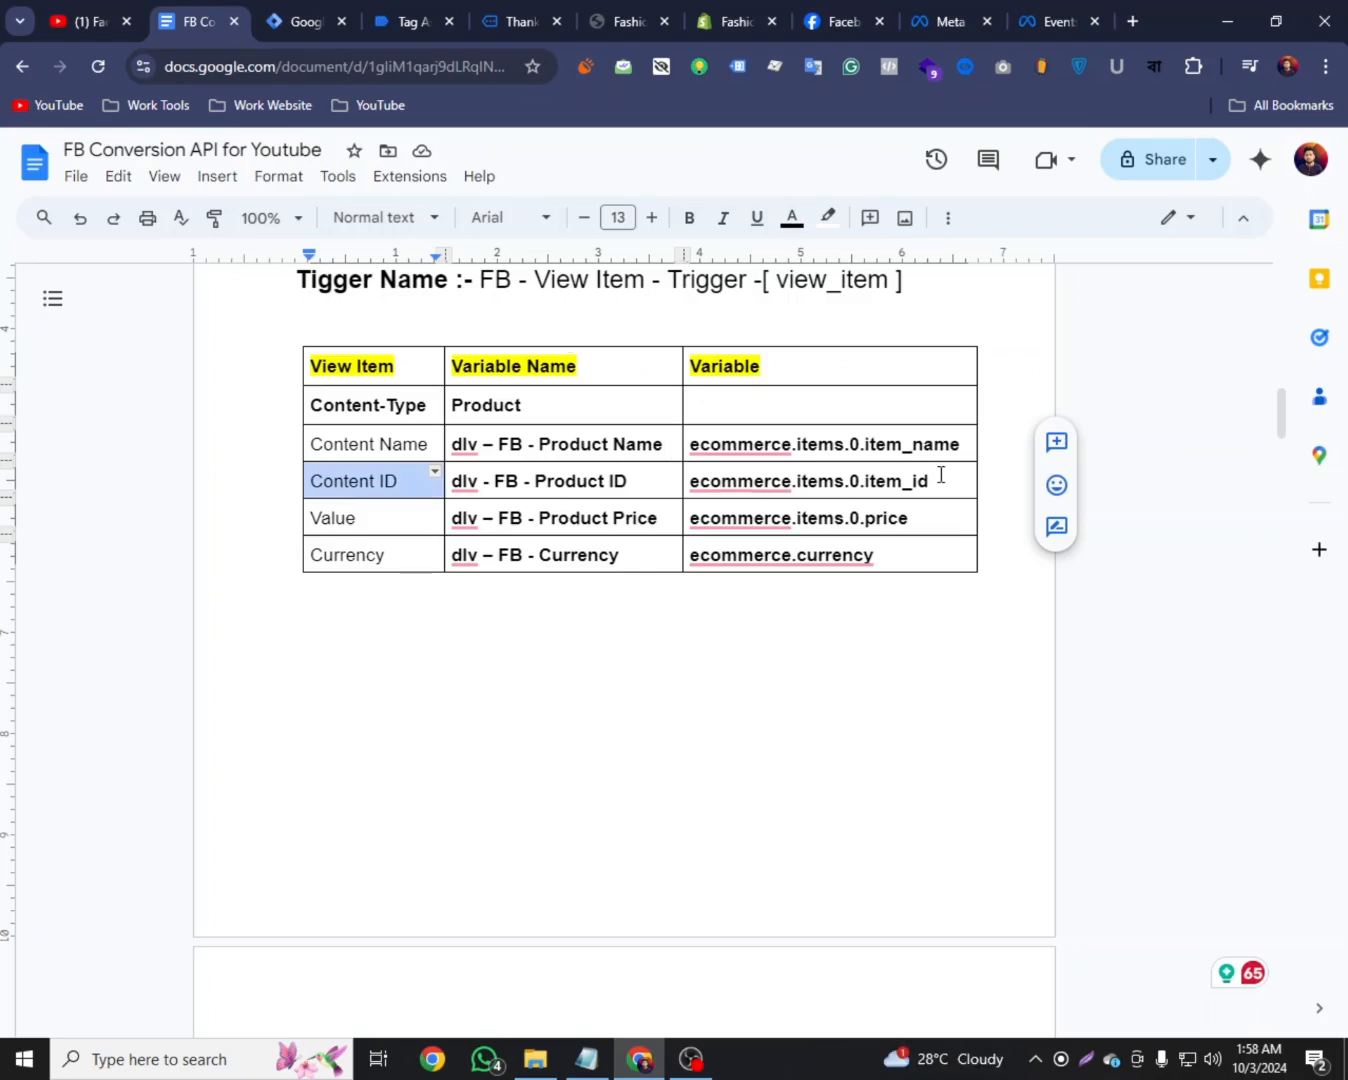
drag(940, 474, 687, 484)
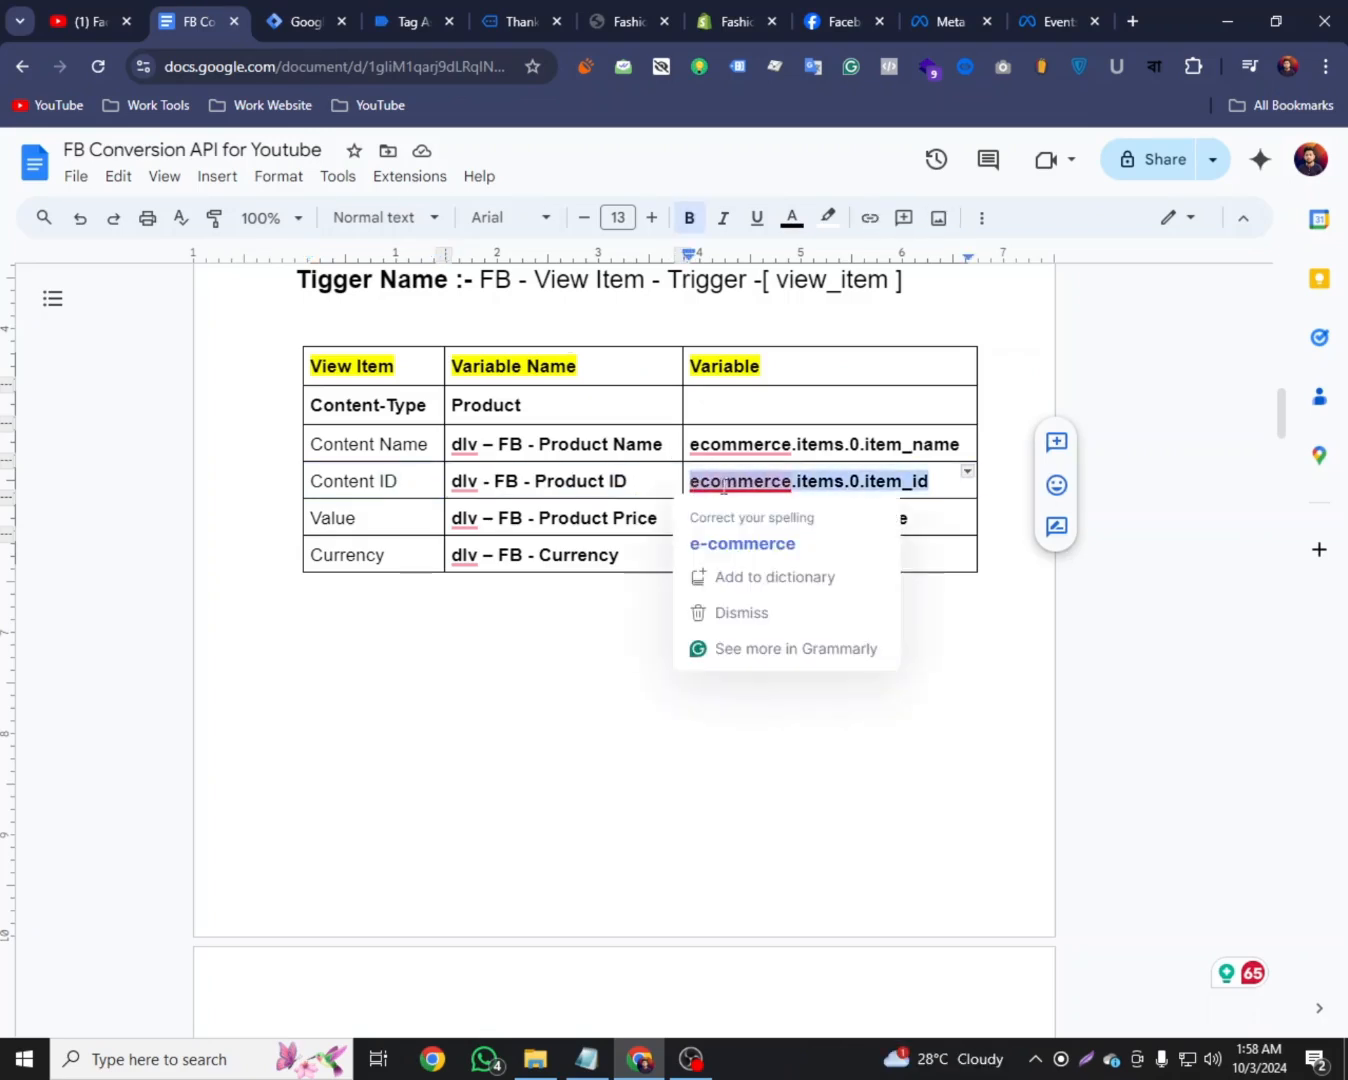
right_click(731, 483)
click(800, 273)
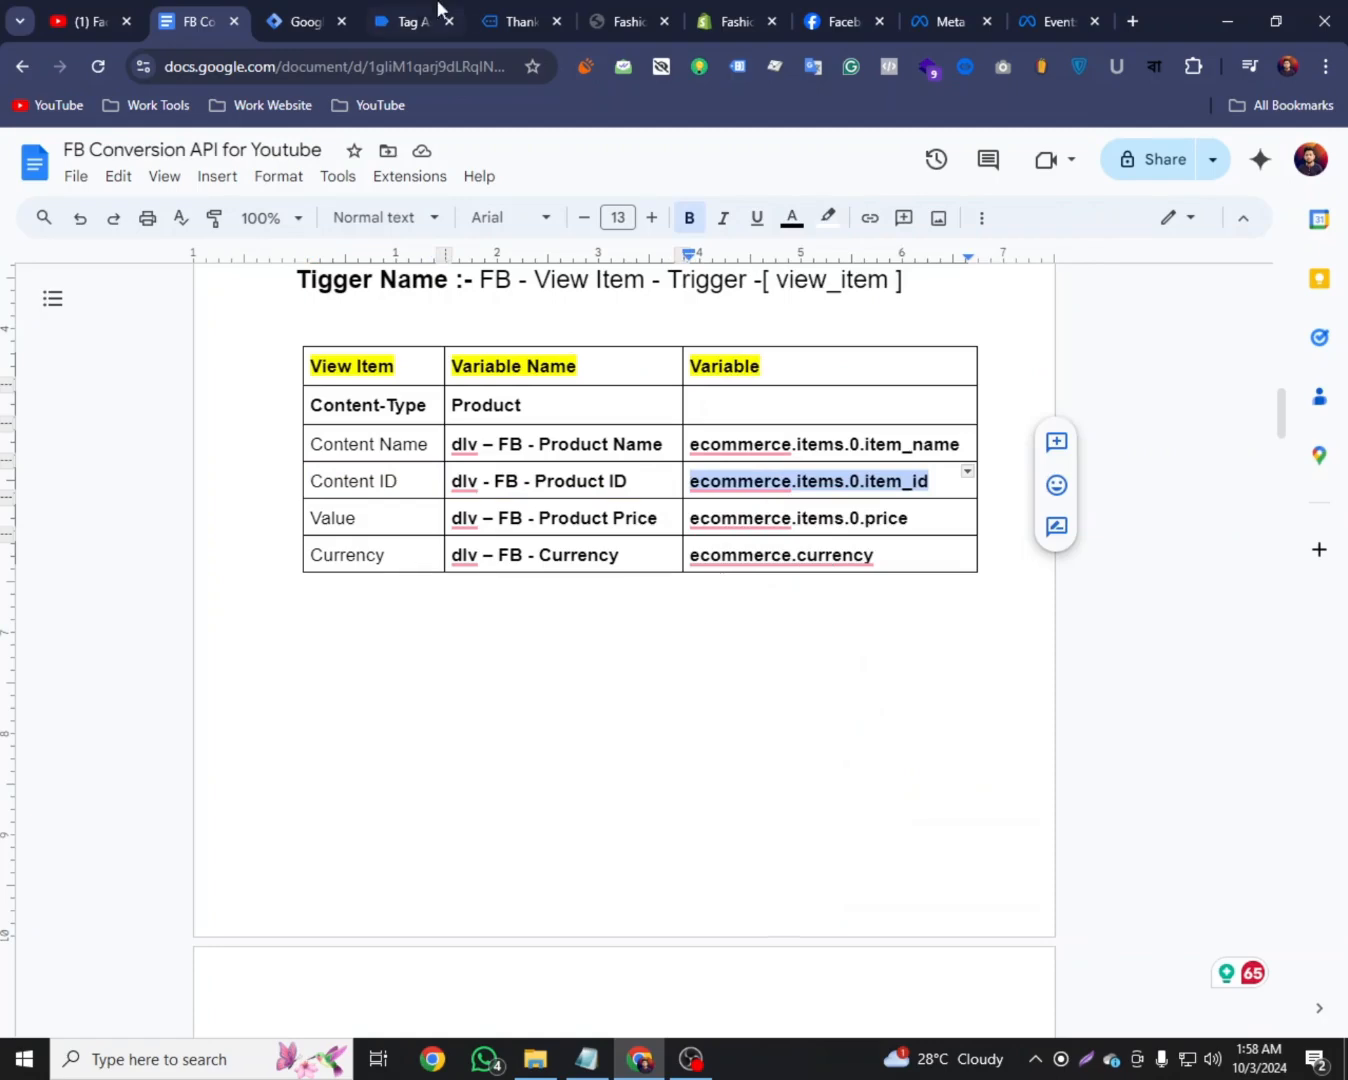
click(316, 12)
right_click(325, 457)
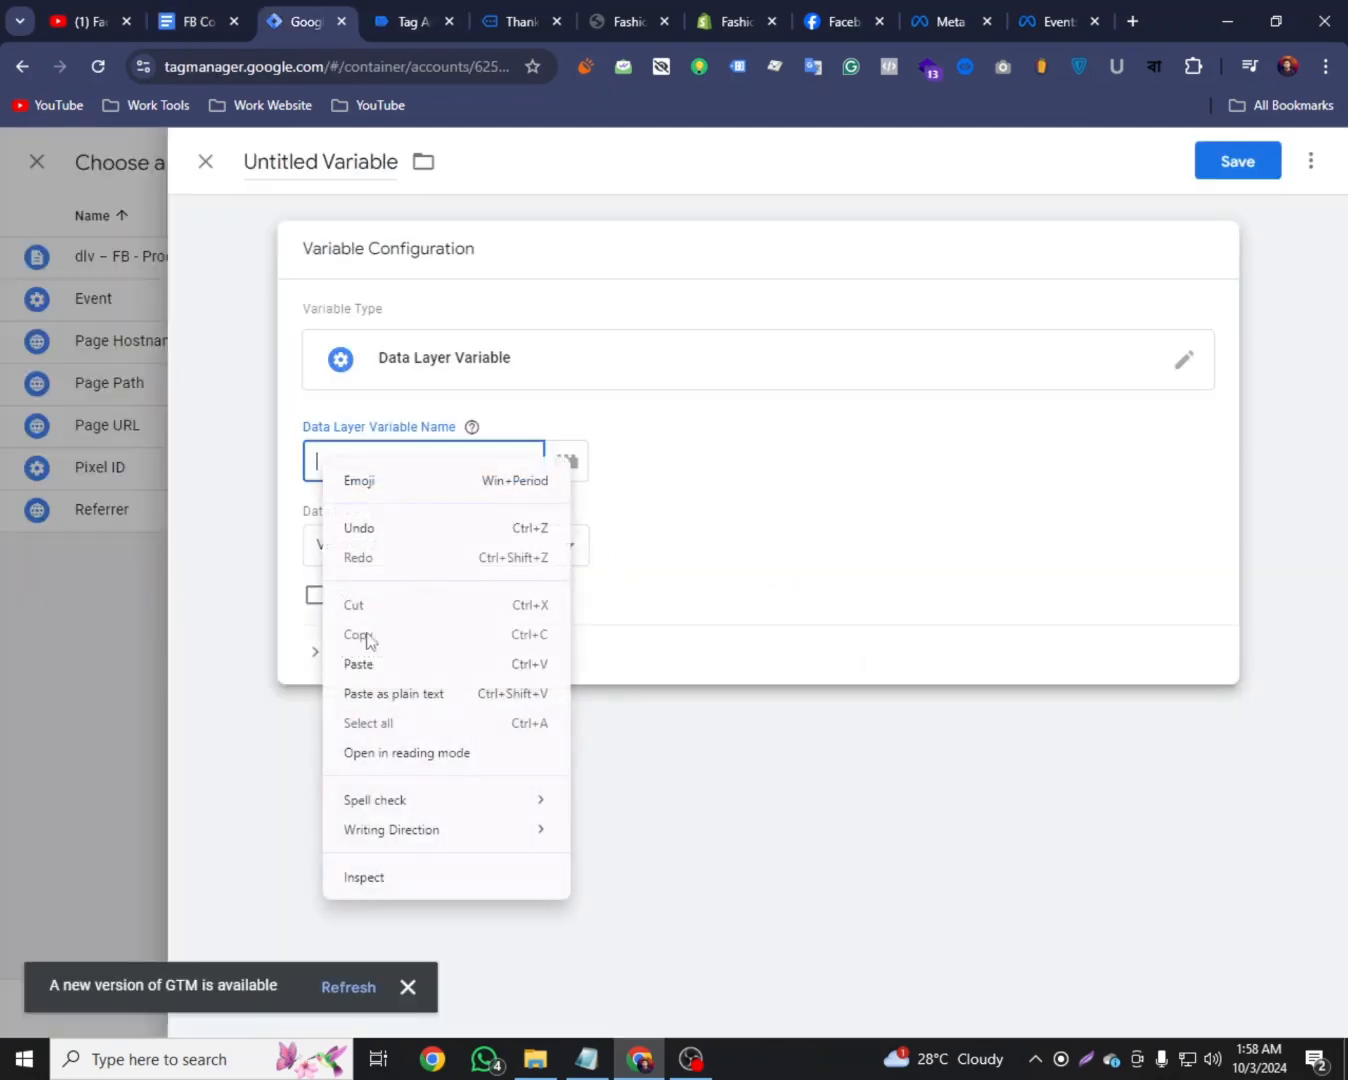
click(355, 663)
Name the variable "dlv - FB - Product ID" by copying it from the document's Content ID row, and save it
click(222, 13)
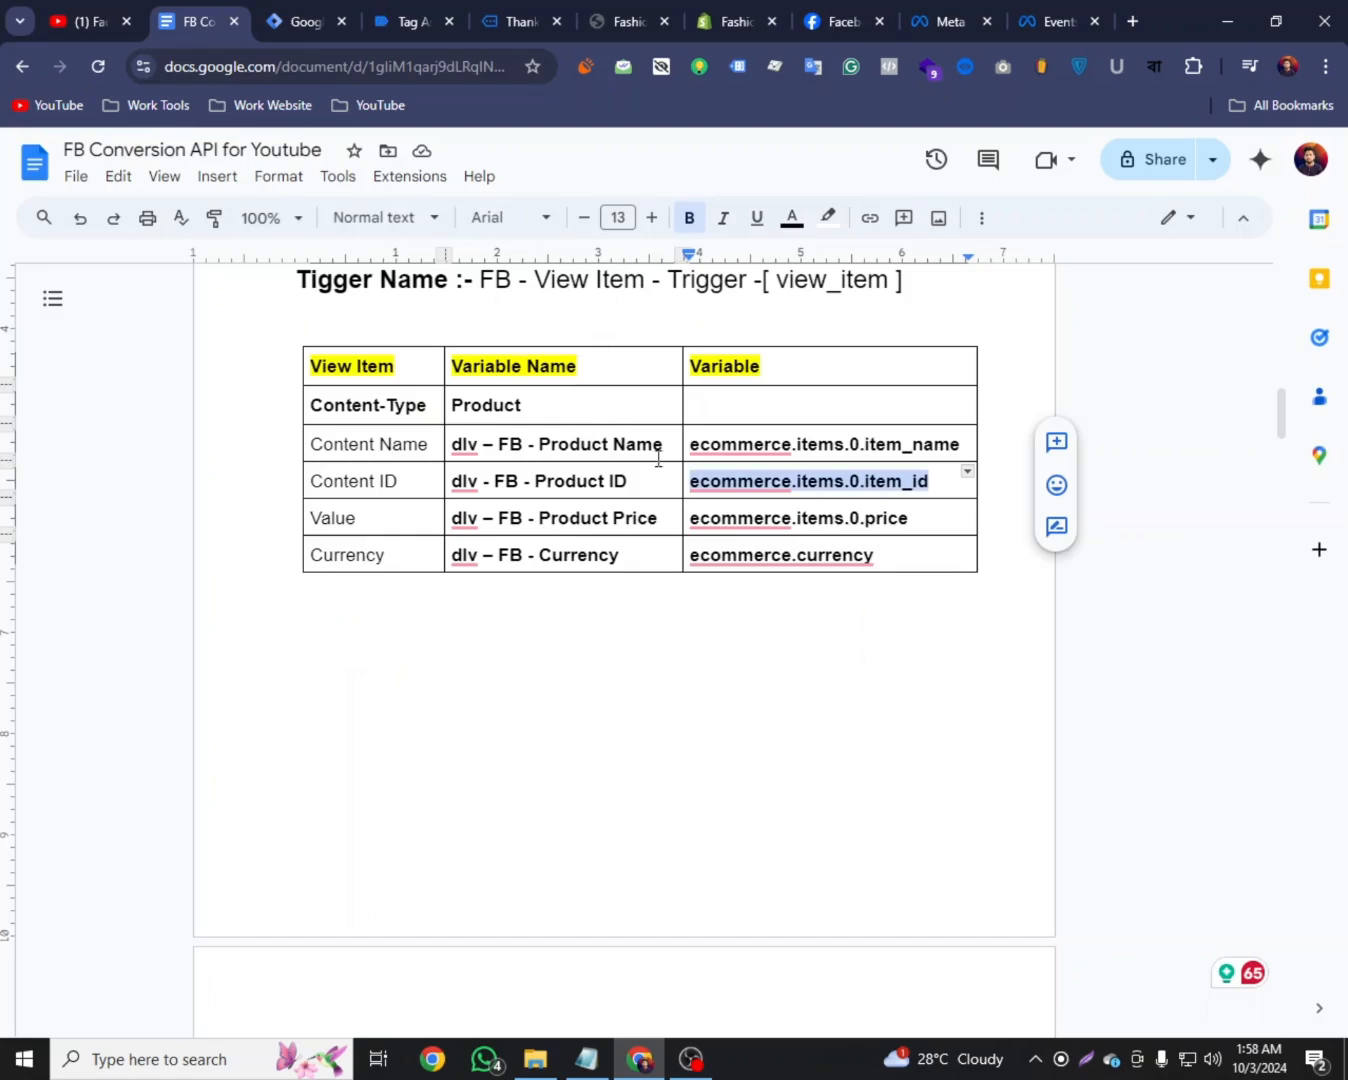
drag(632, 481, 452, 481)
right_click(476, 482)
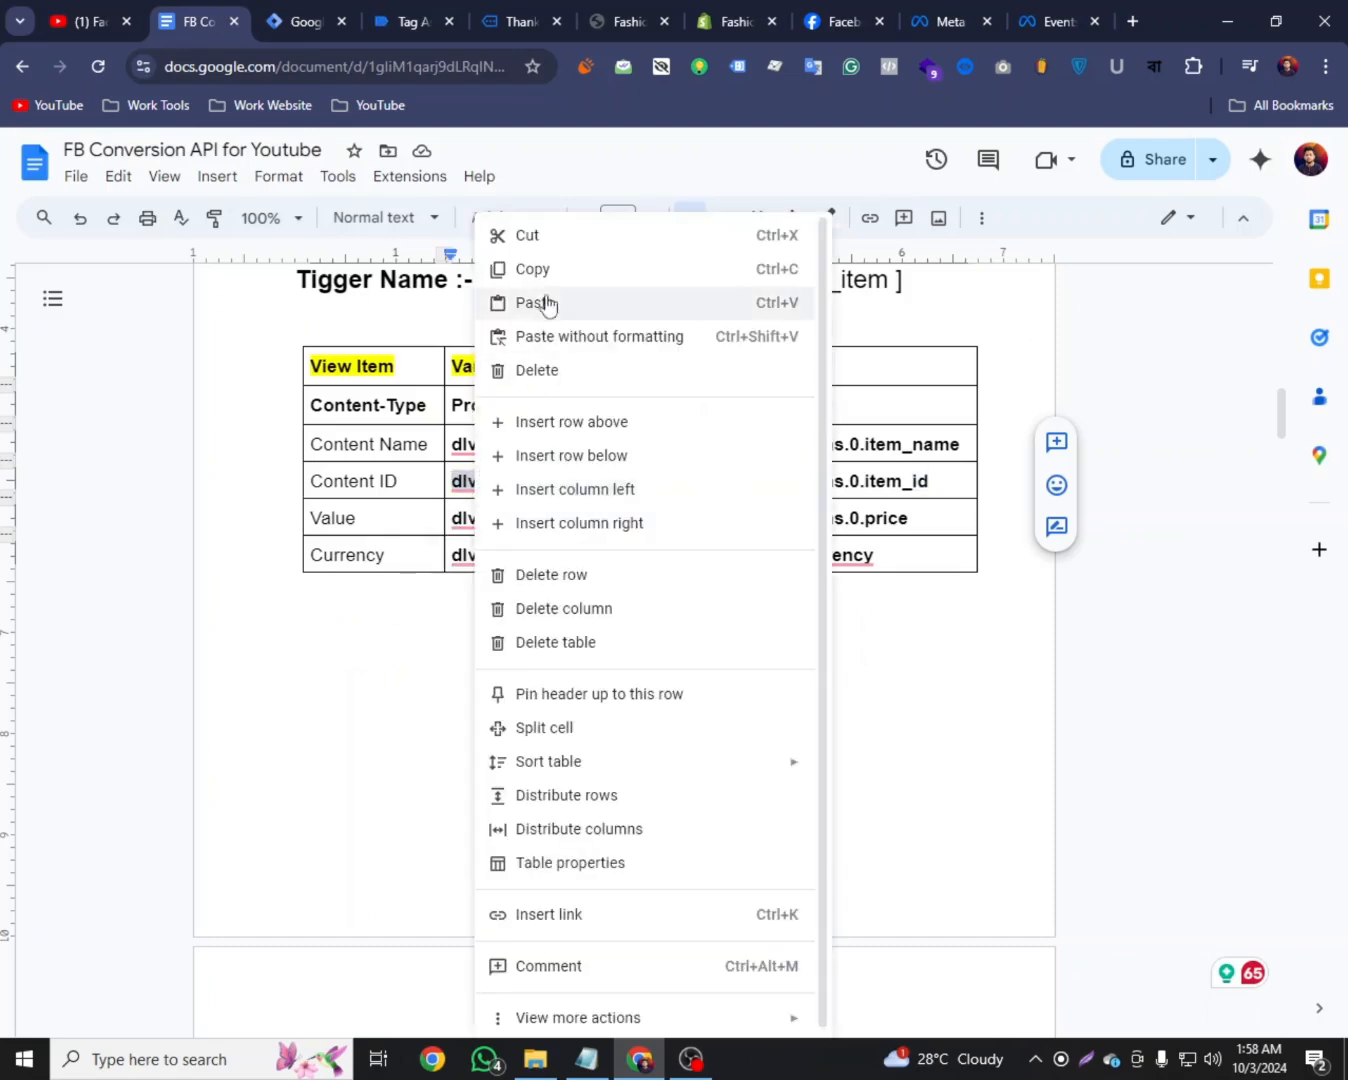
click(529, 268)
click(301, 22)
triple_click(305, 162)
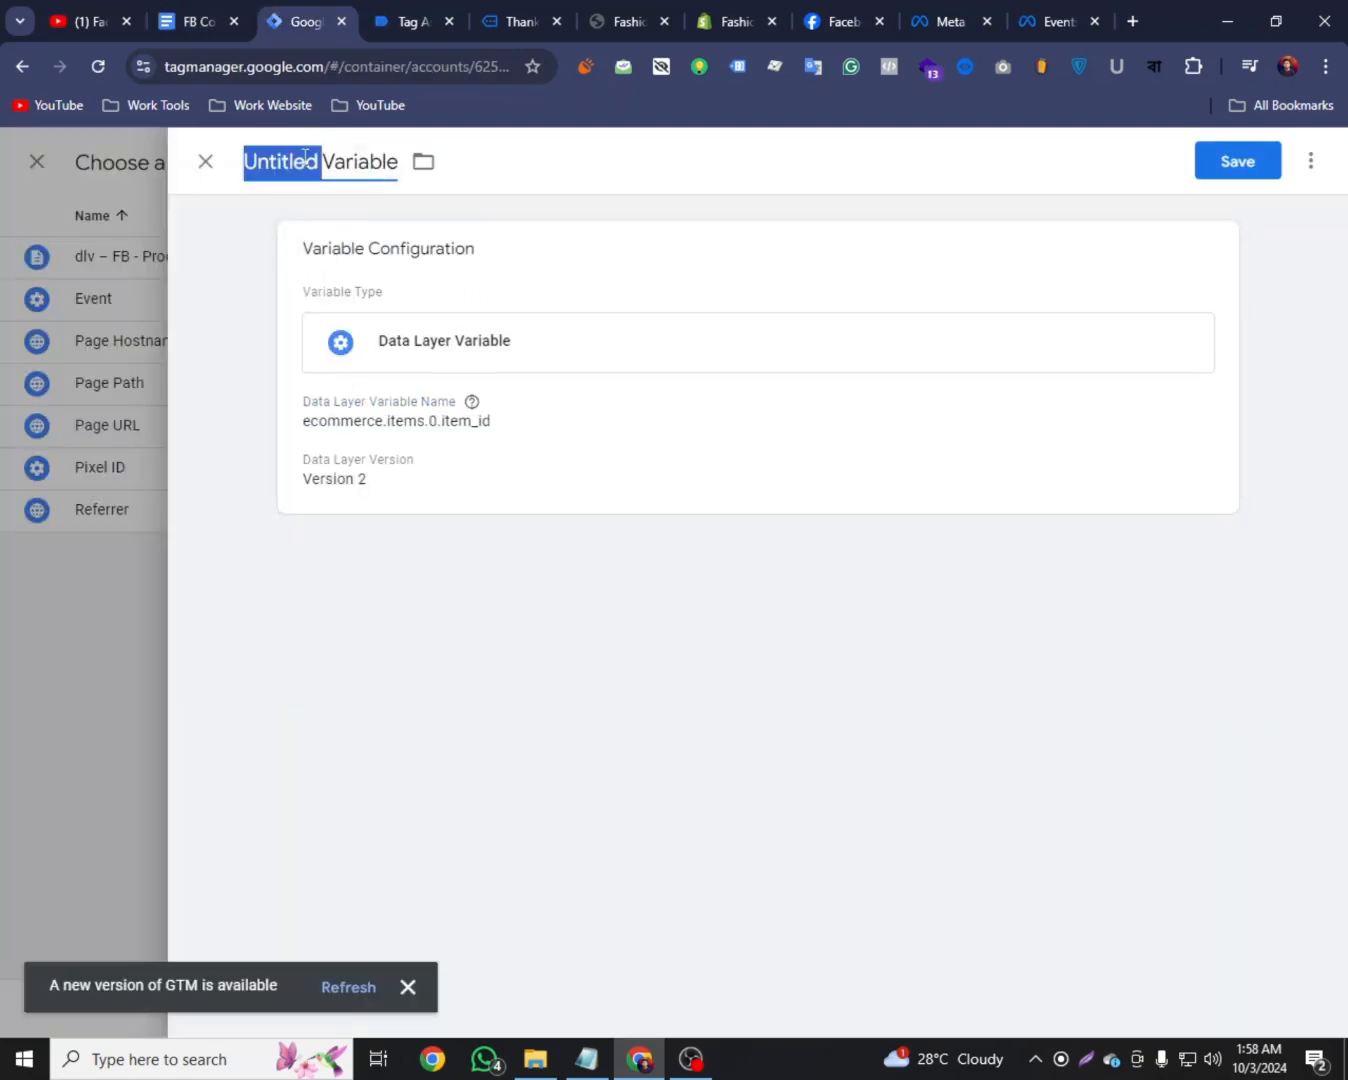
right_click(304, 151)
click(367, 315)
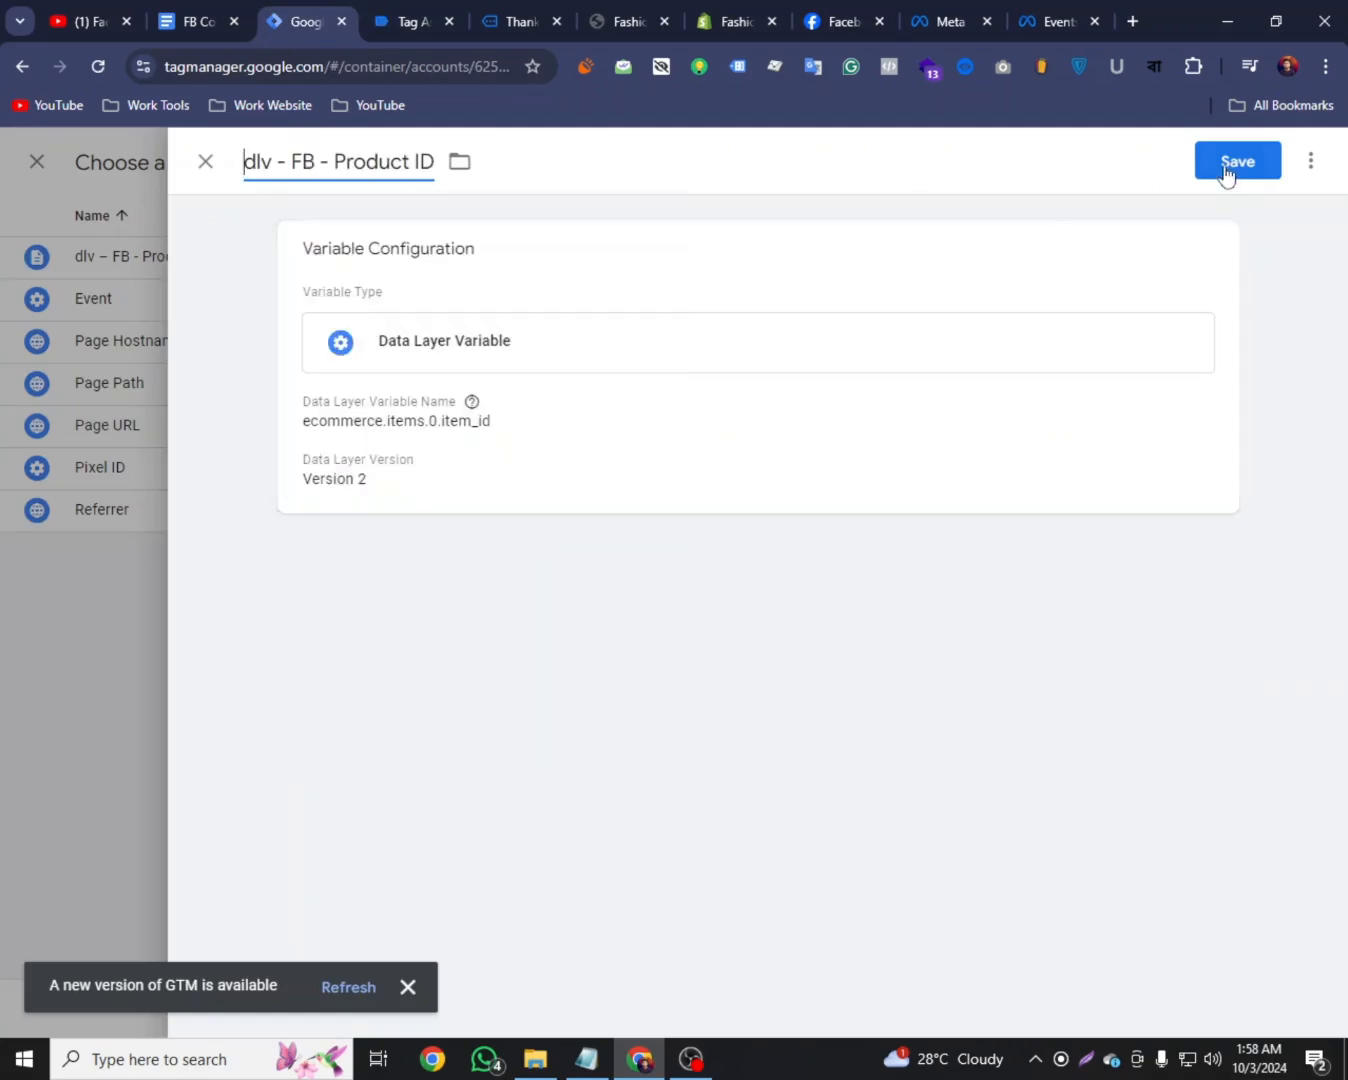
click(1230, 166)
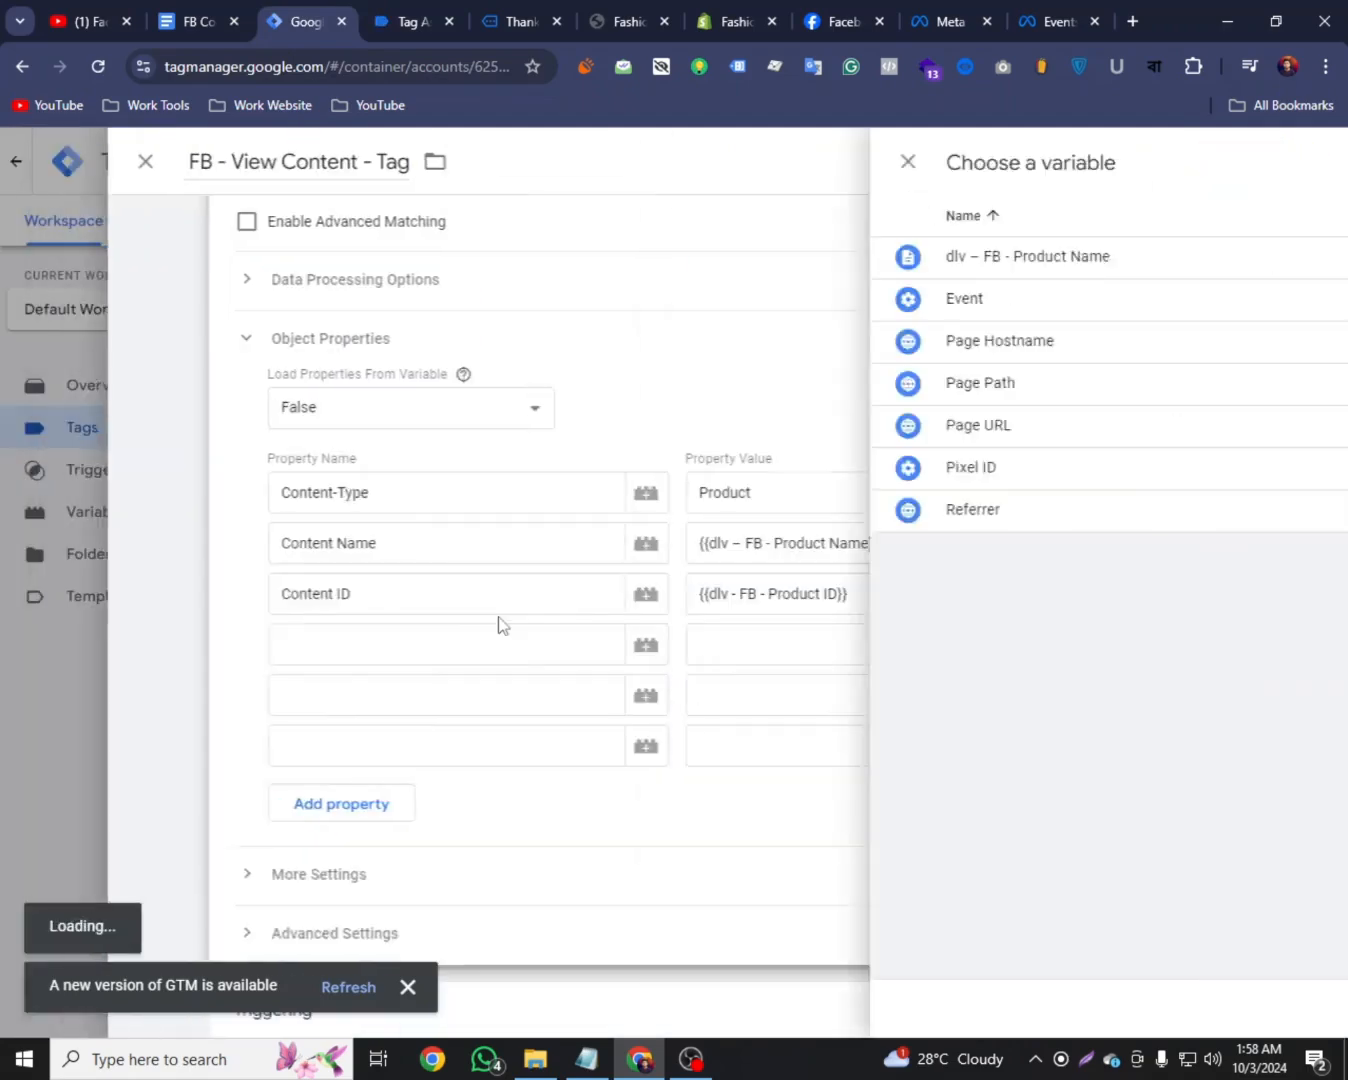
Copy Value from the document's View Item table into the fourth object property's name
click(524, 655)
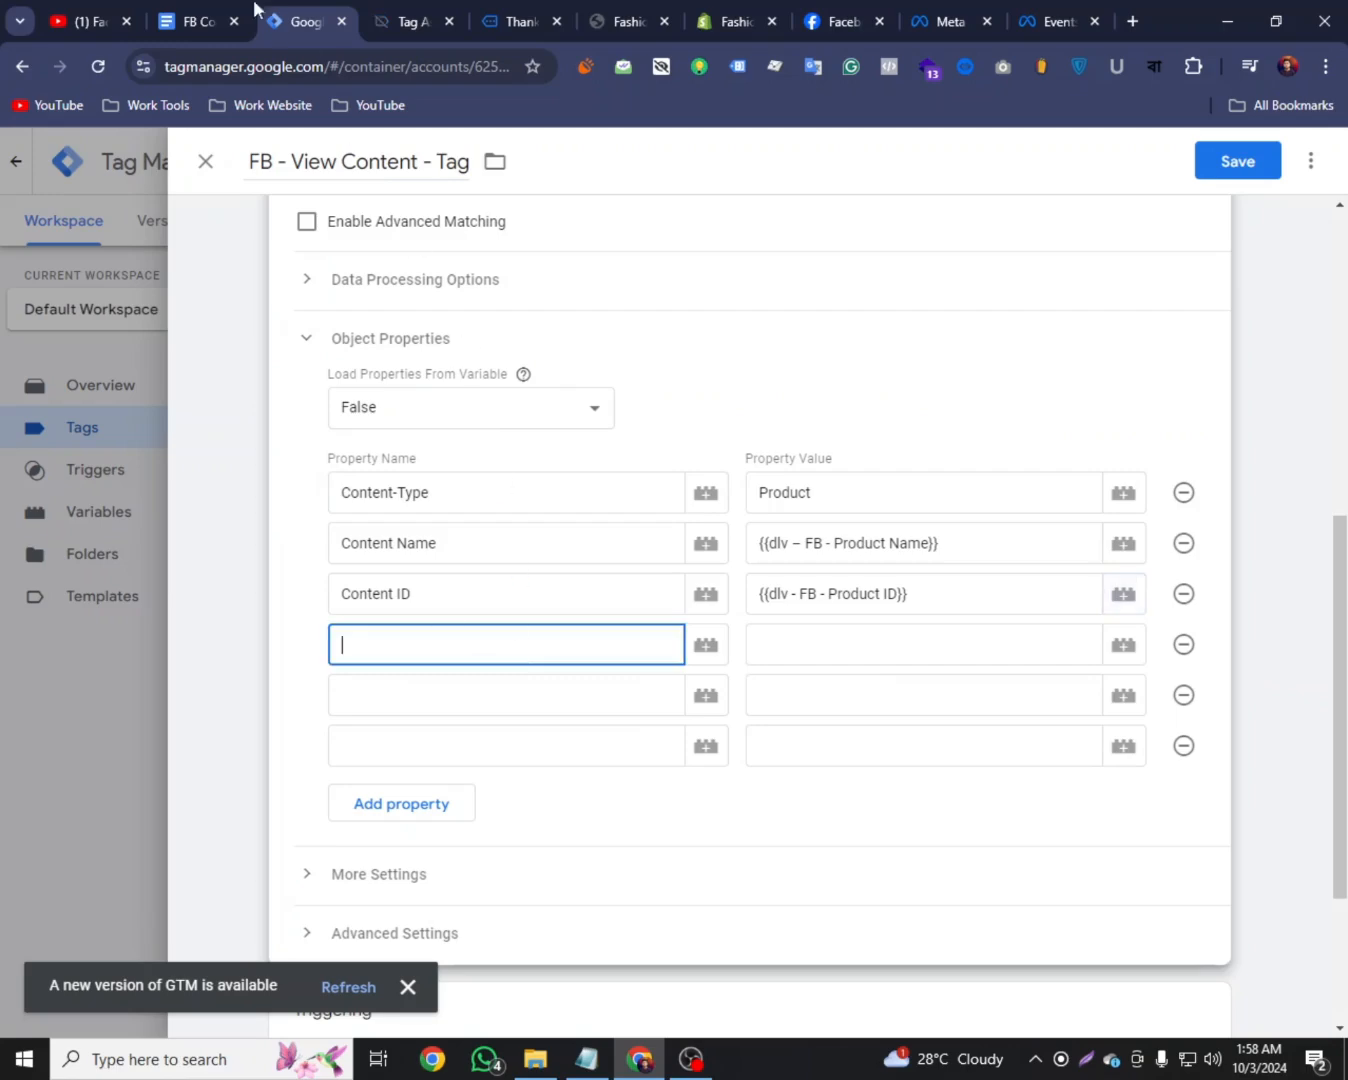
click(197, 21)
triple_click(339, 516)
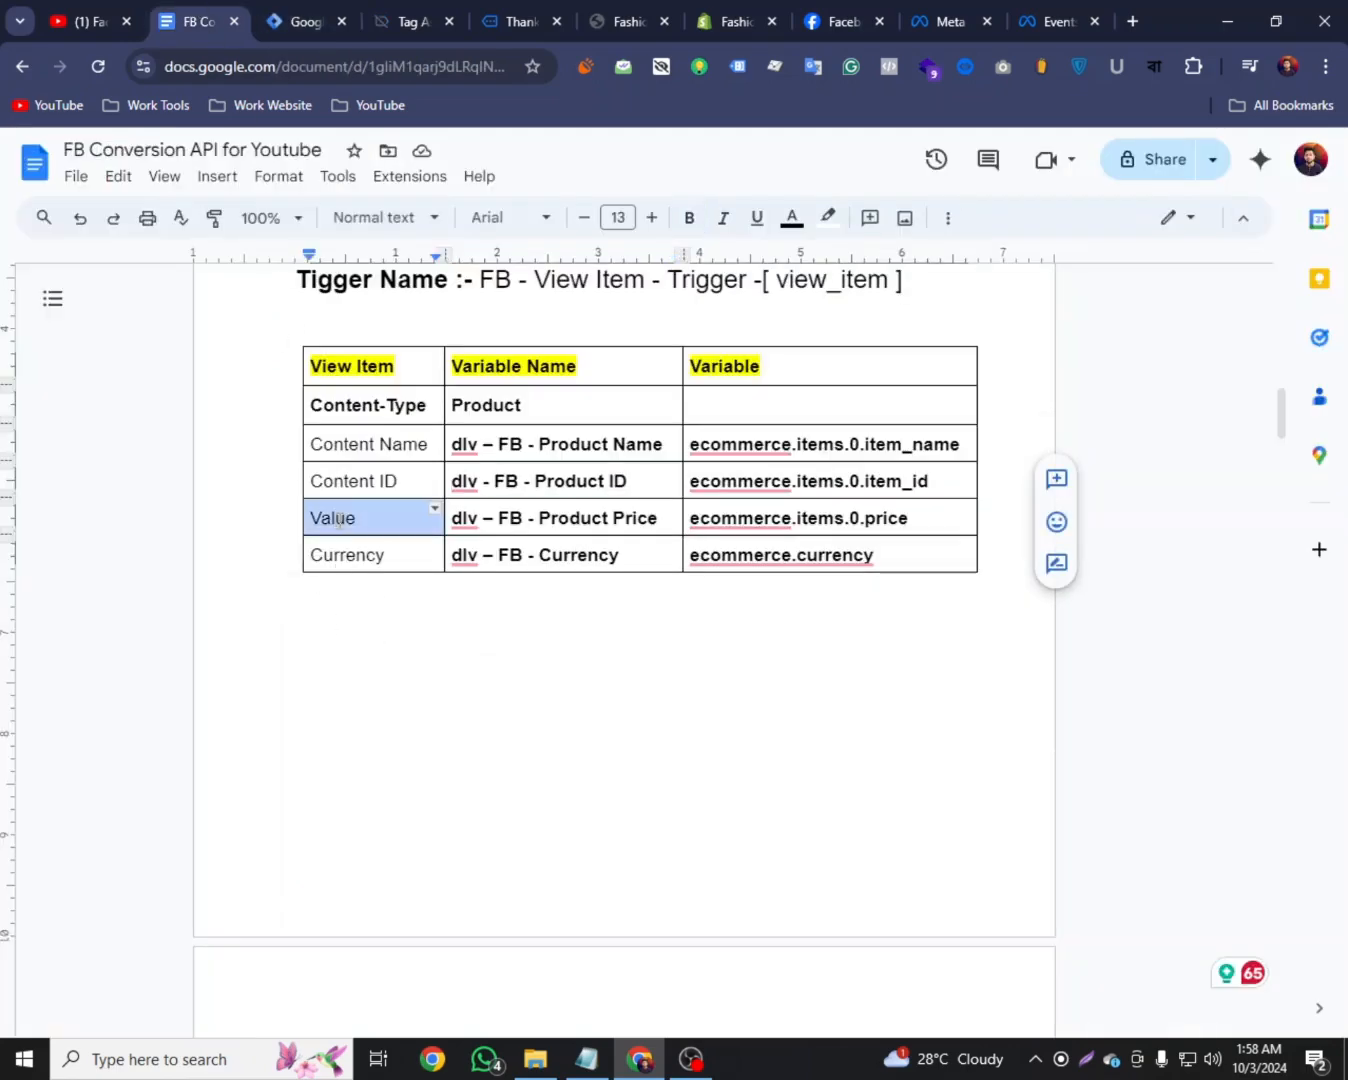
right_click(339, 516)
click(410, 316)
click(315, 18)
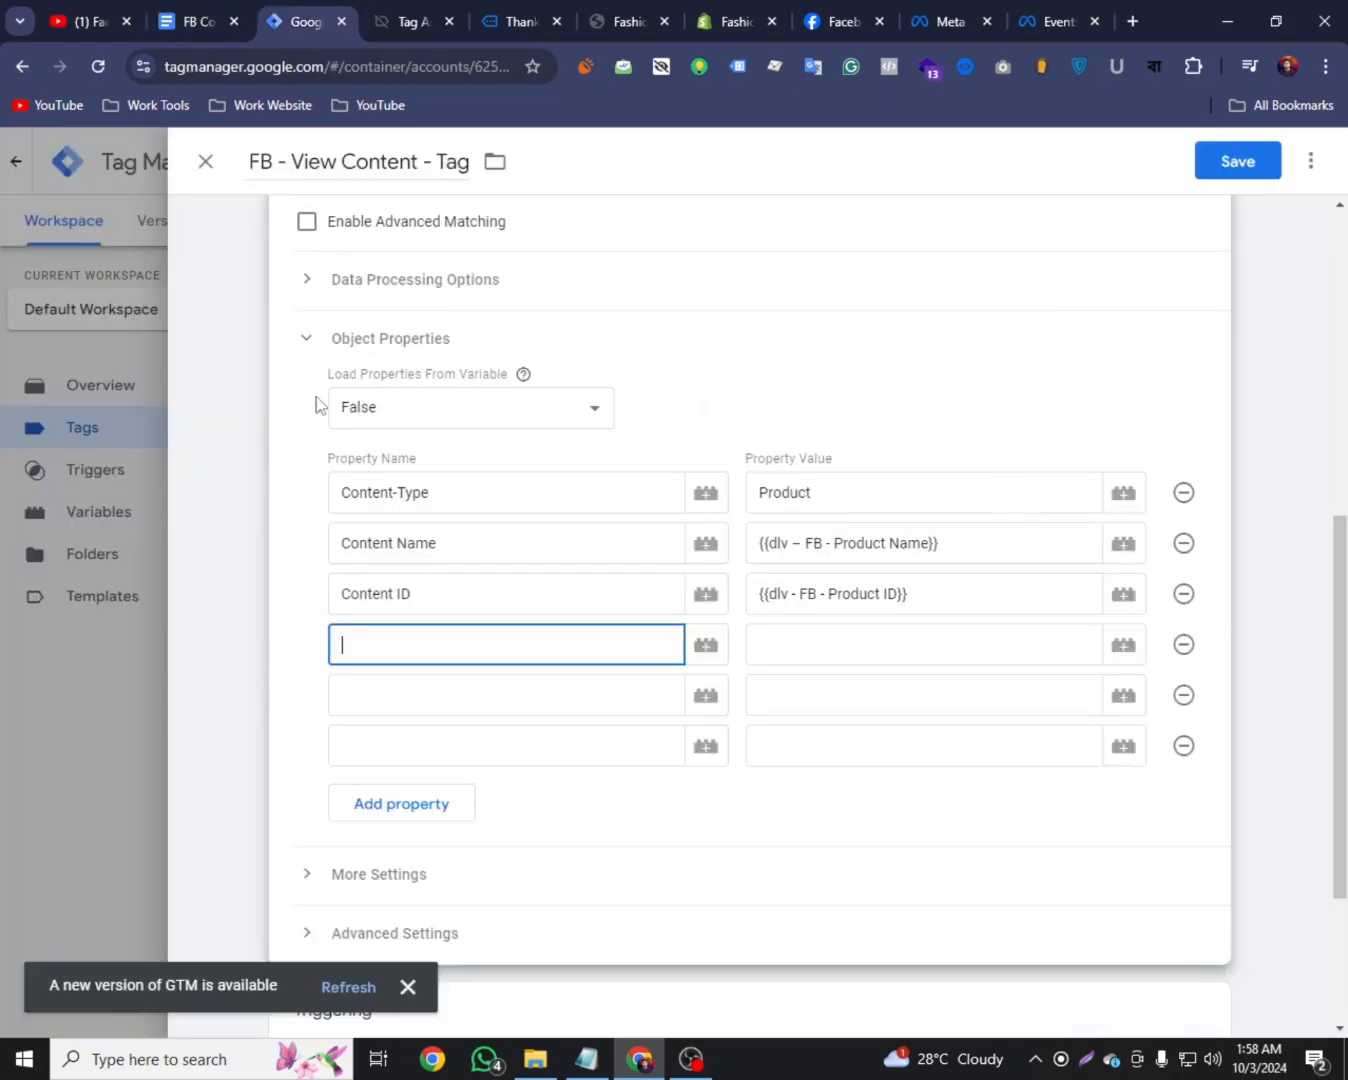
right_click(358, 638)
click(429, 397)
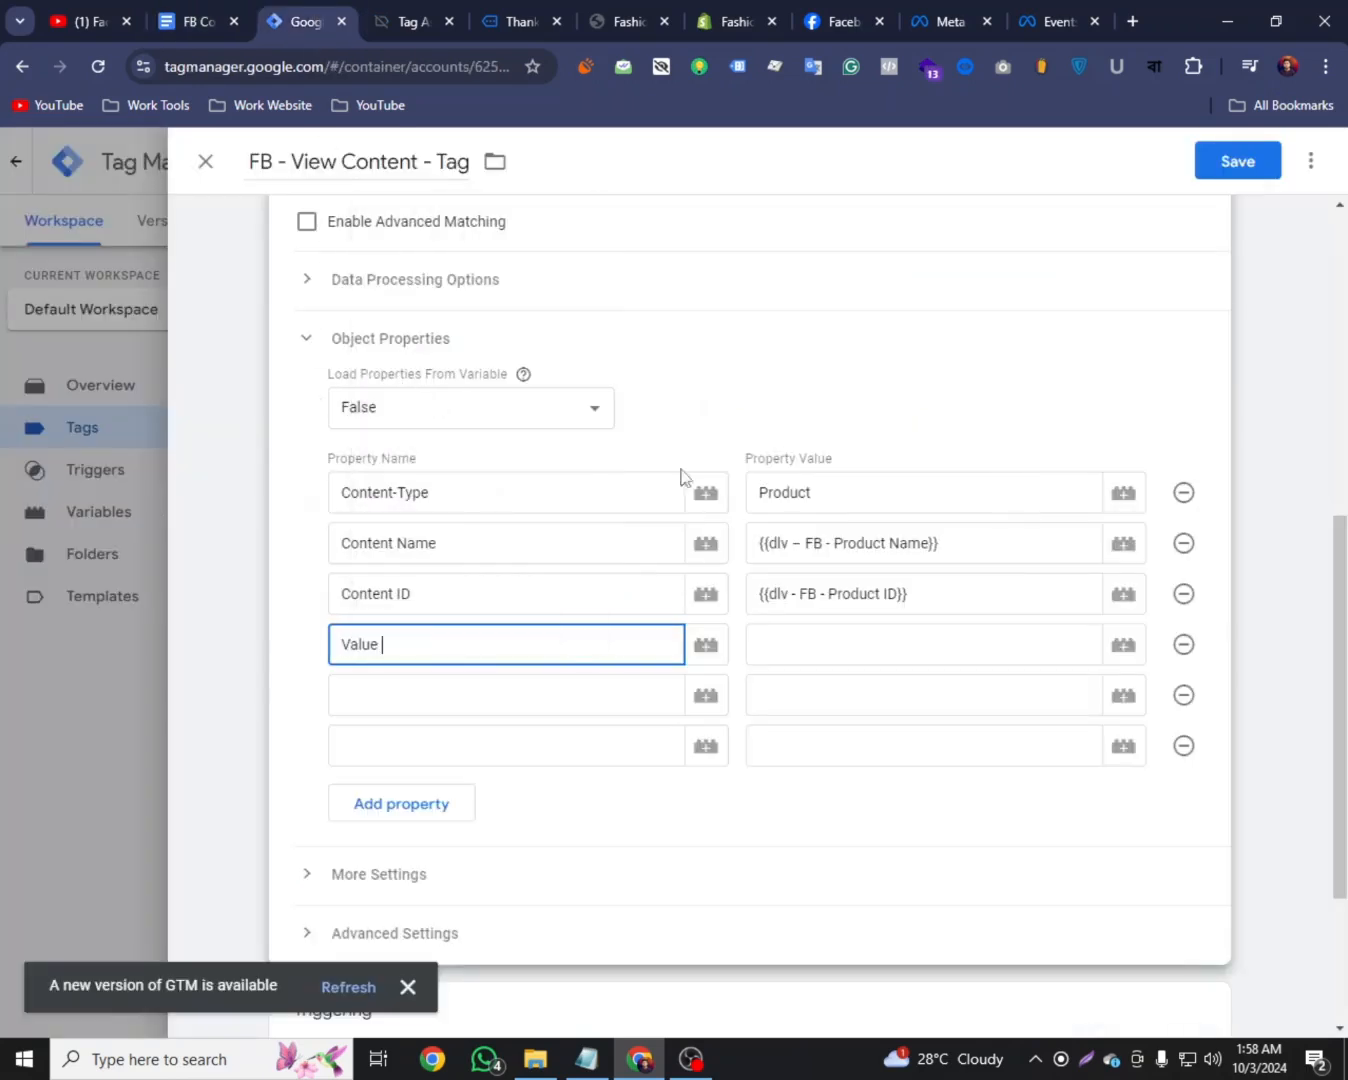
Copy the path ecommerce.items.0.price from the document's Value row and return to the View Content tag
click(790, 646)
click(195, 21)
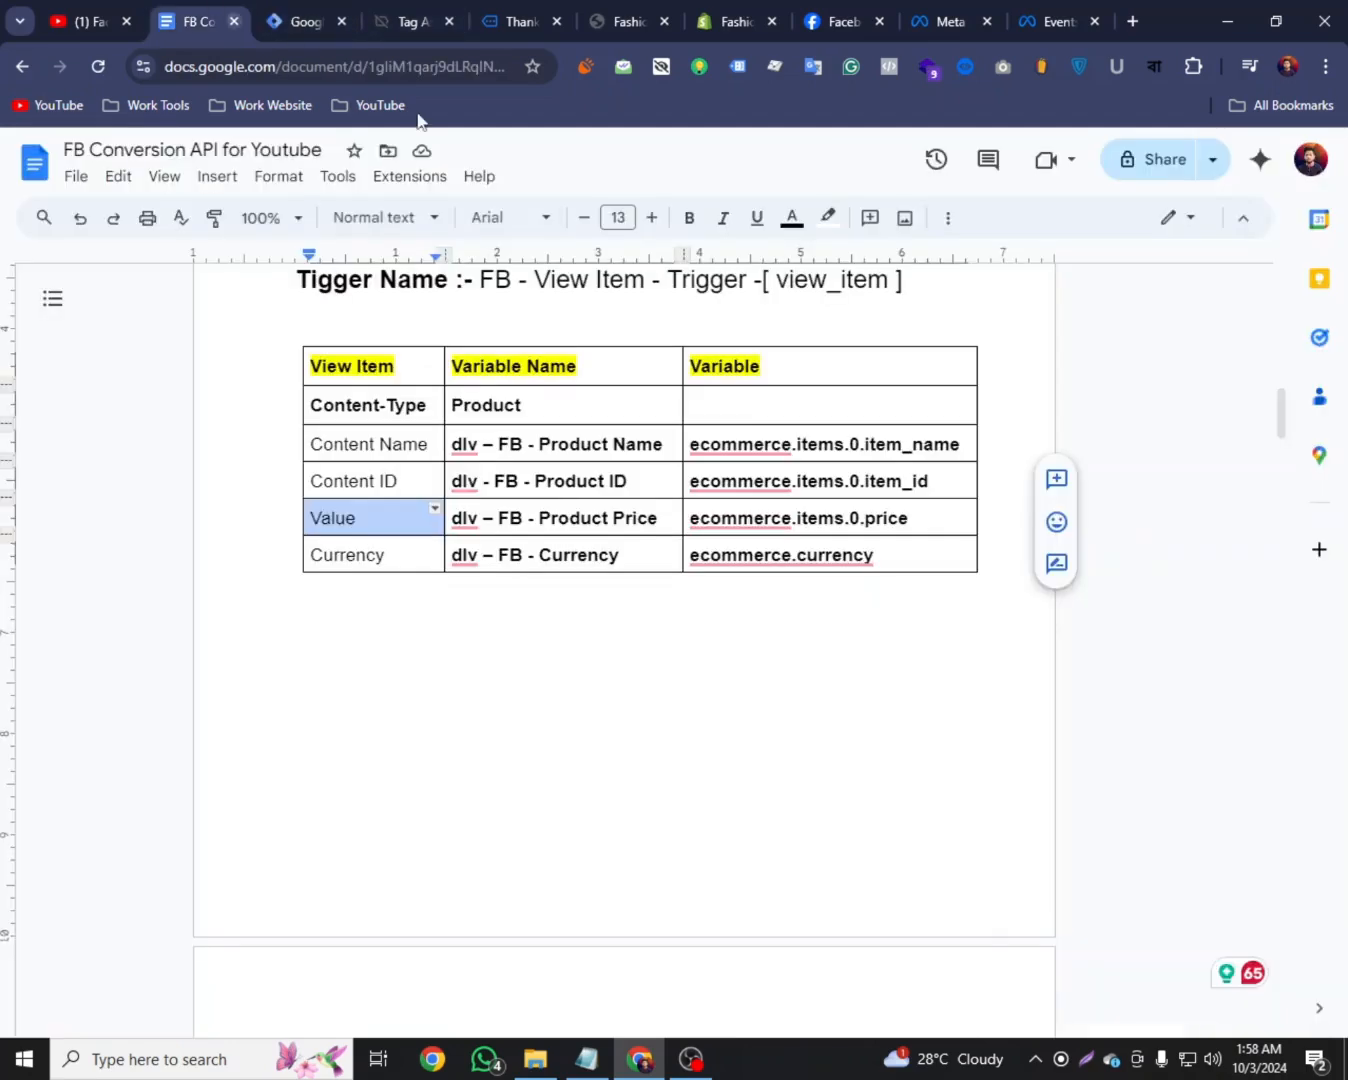
drag(907, 519, 691, 518)
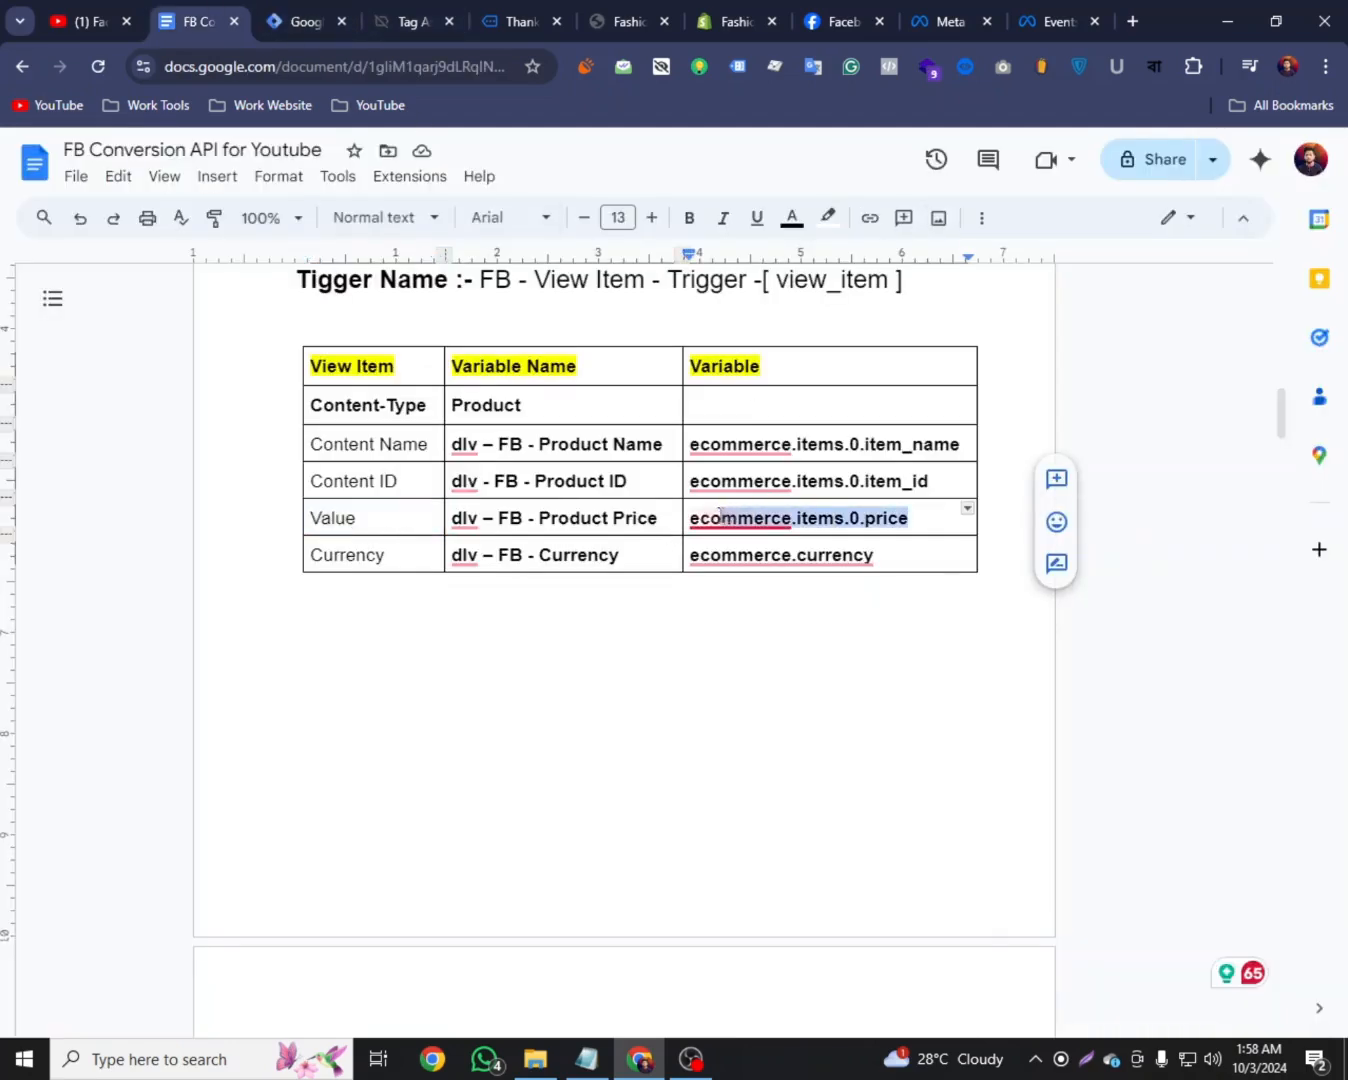
right_click(728, 516)
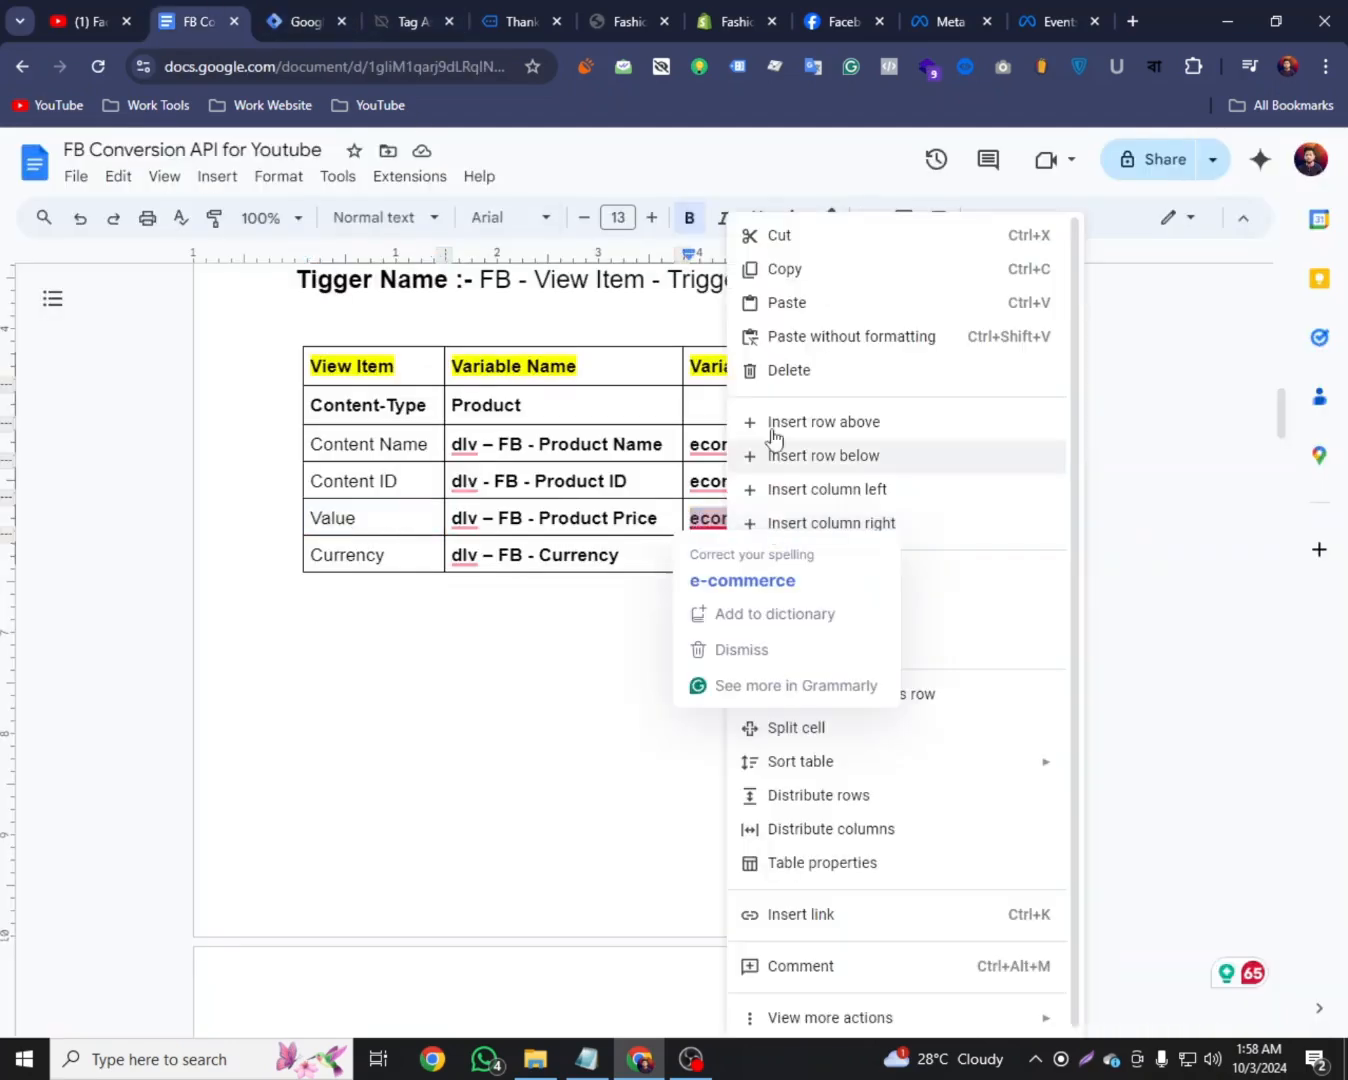
click(787, 271)
click(308, 10)
click(208, 12)
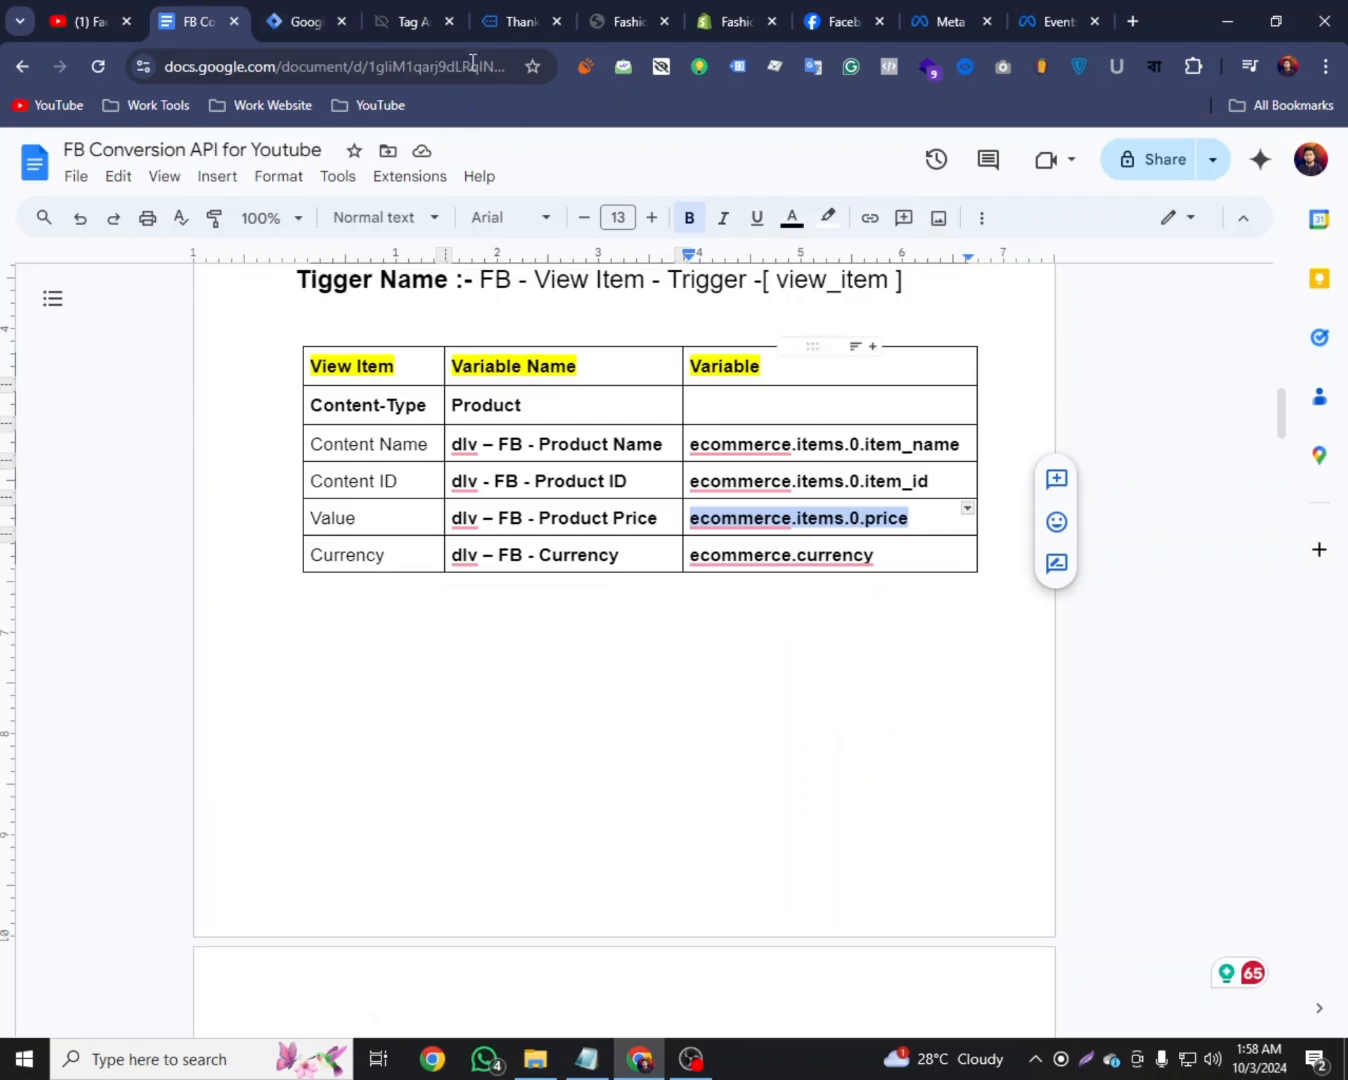
click(318, 19)
Start a Data Layer Variable for the Value property's value and set its data layer variable name to the copied path ecommerce.items.0.price
click(1123, 667)
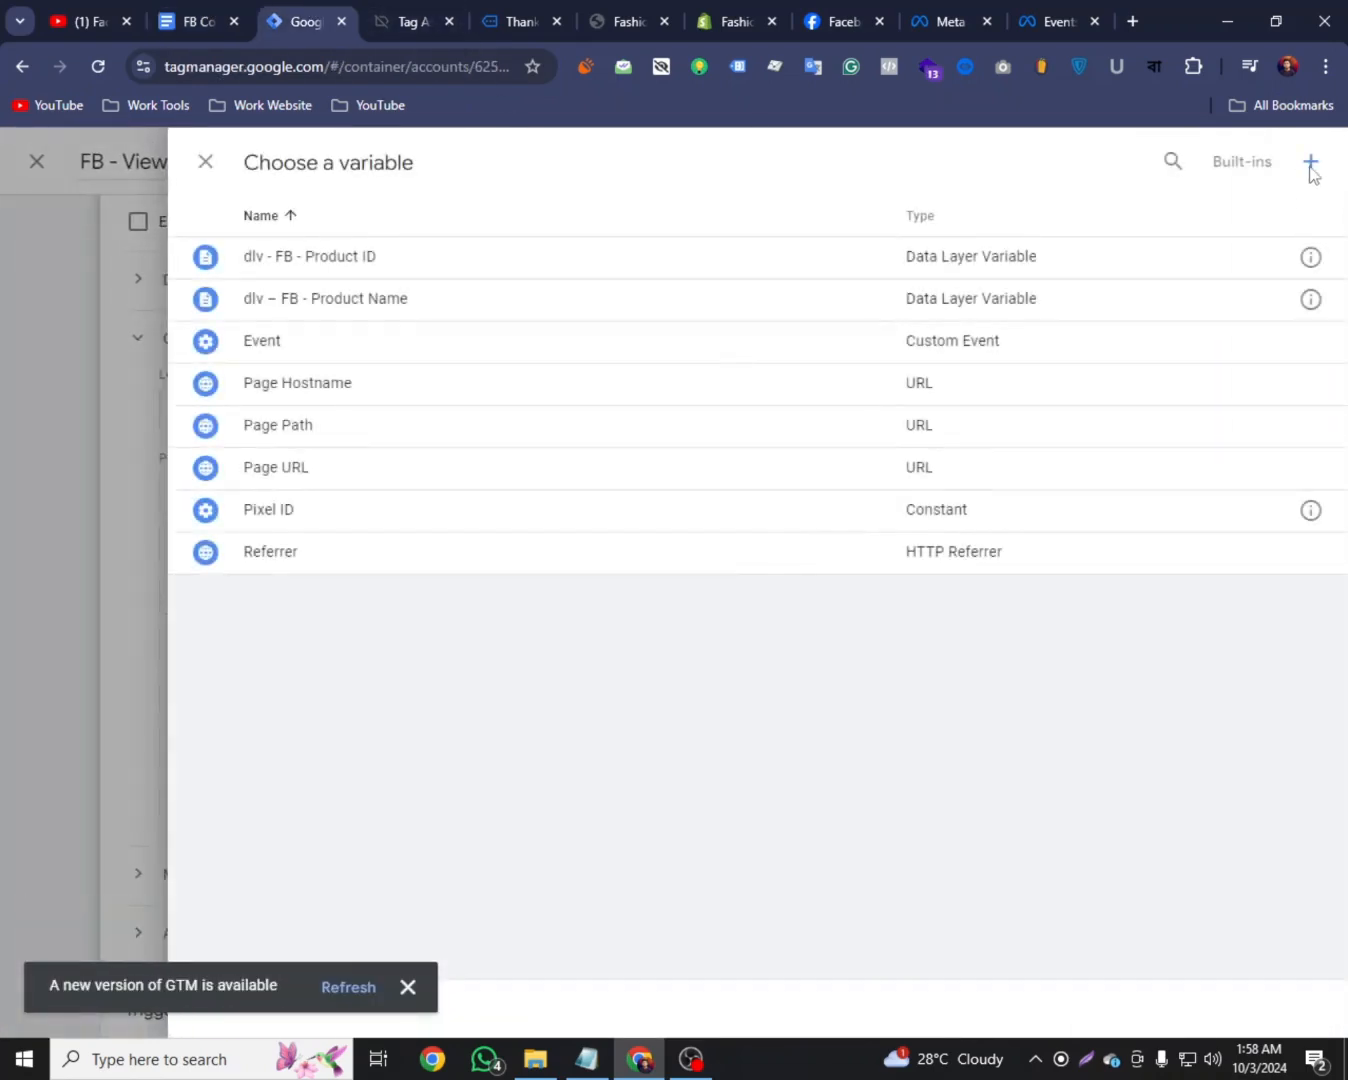
click(1309, 165)
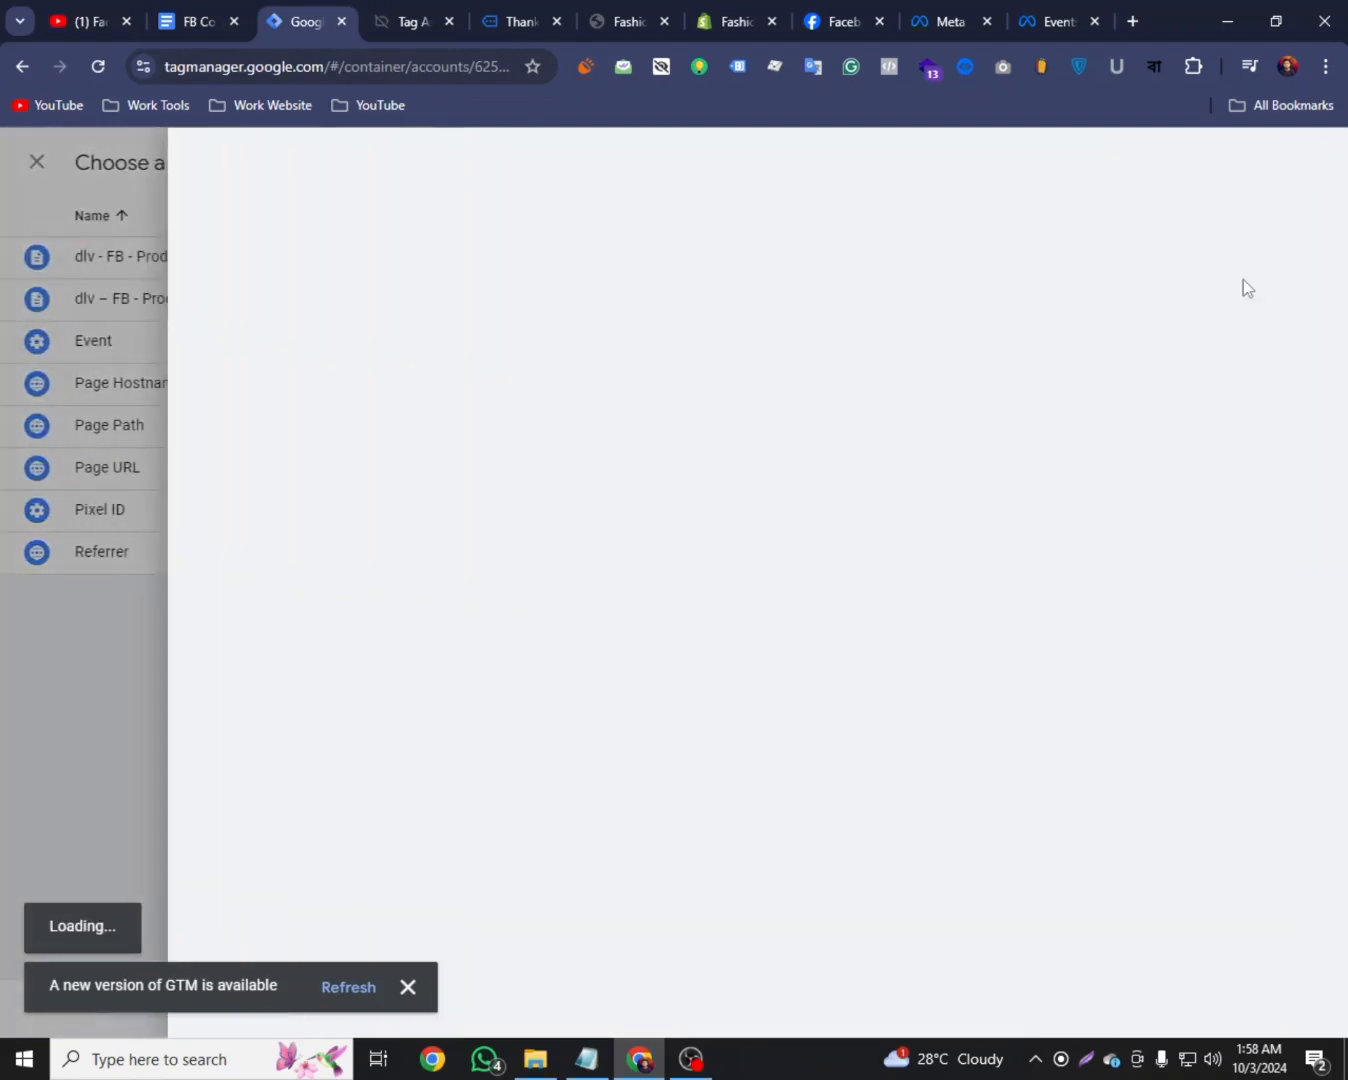
click(1204, 247)
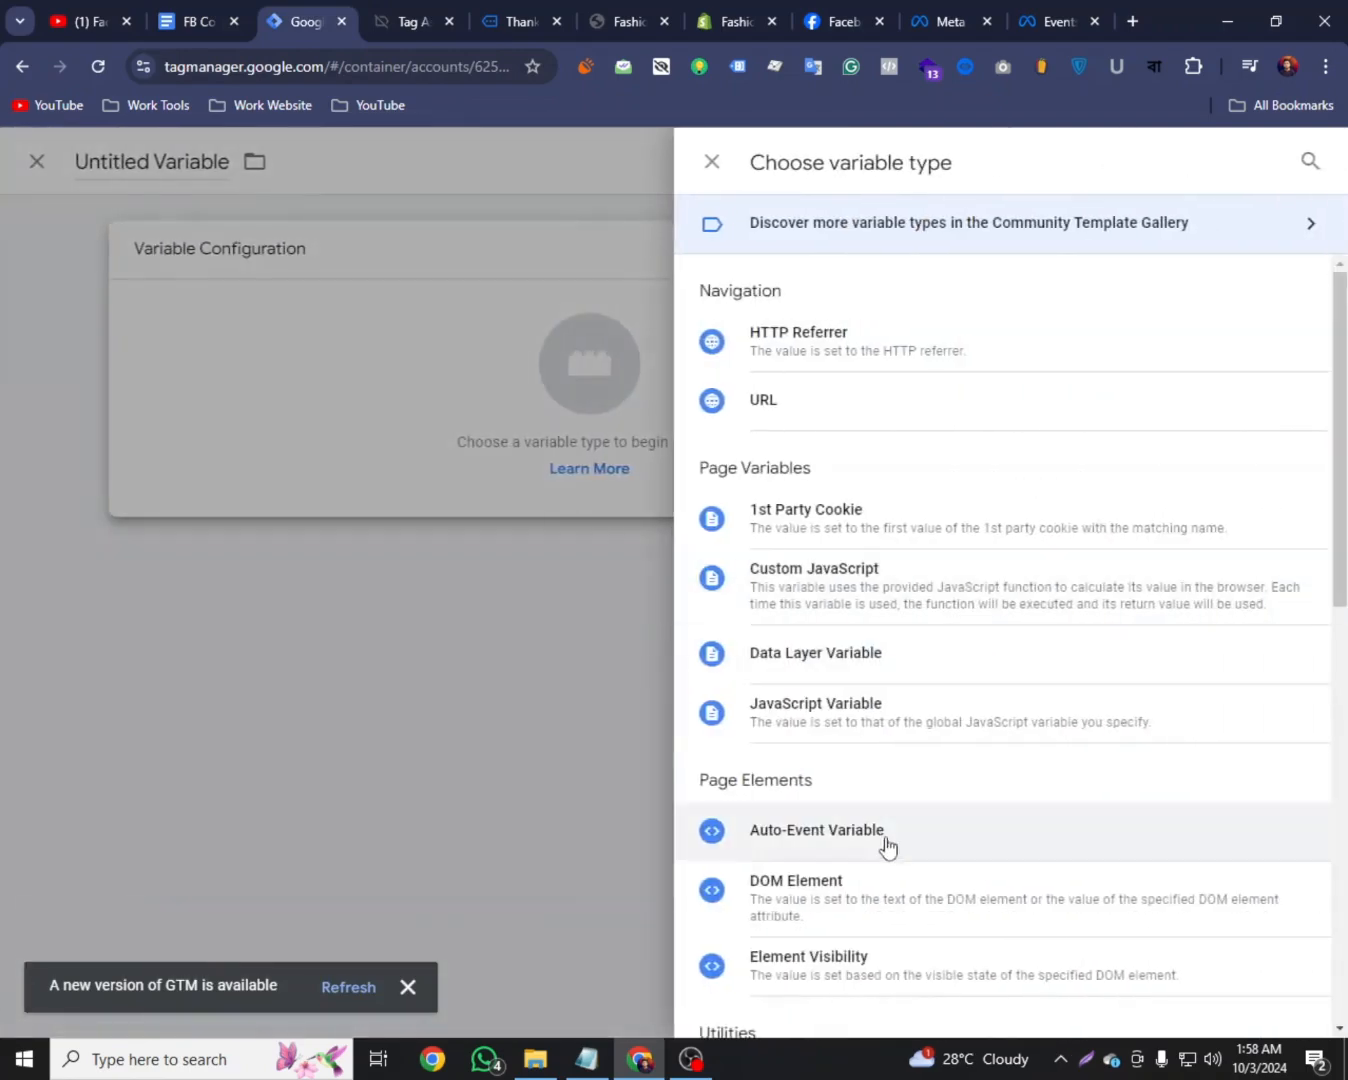
scroll(885, 840, down, 2)
click(820, 448)
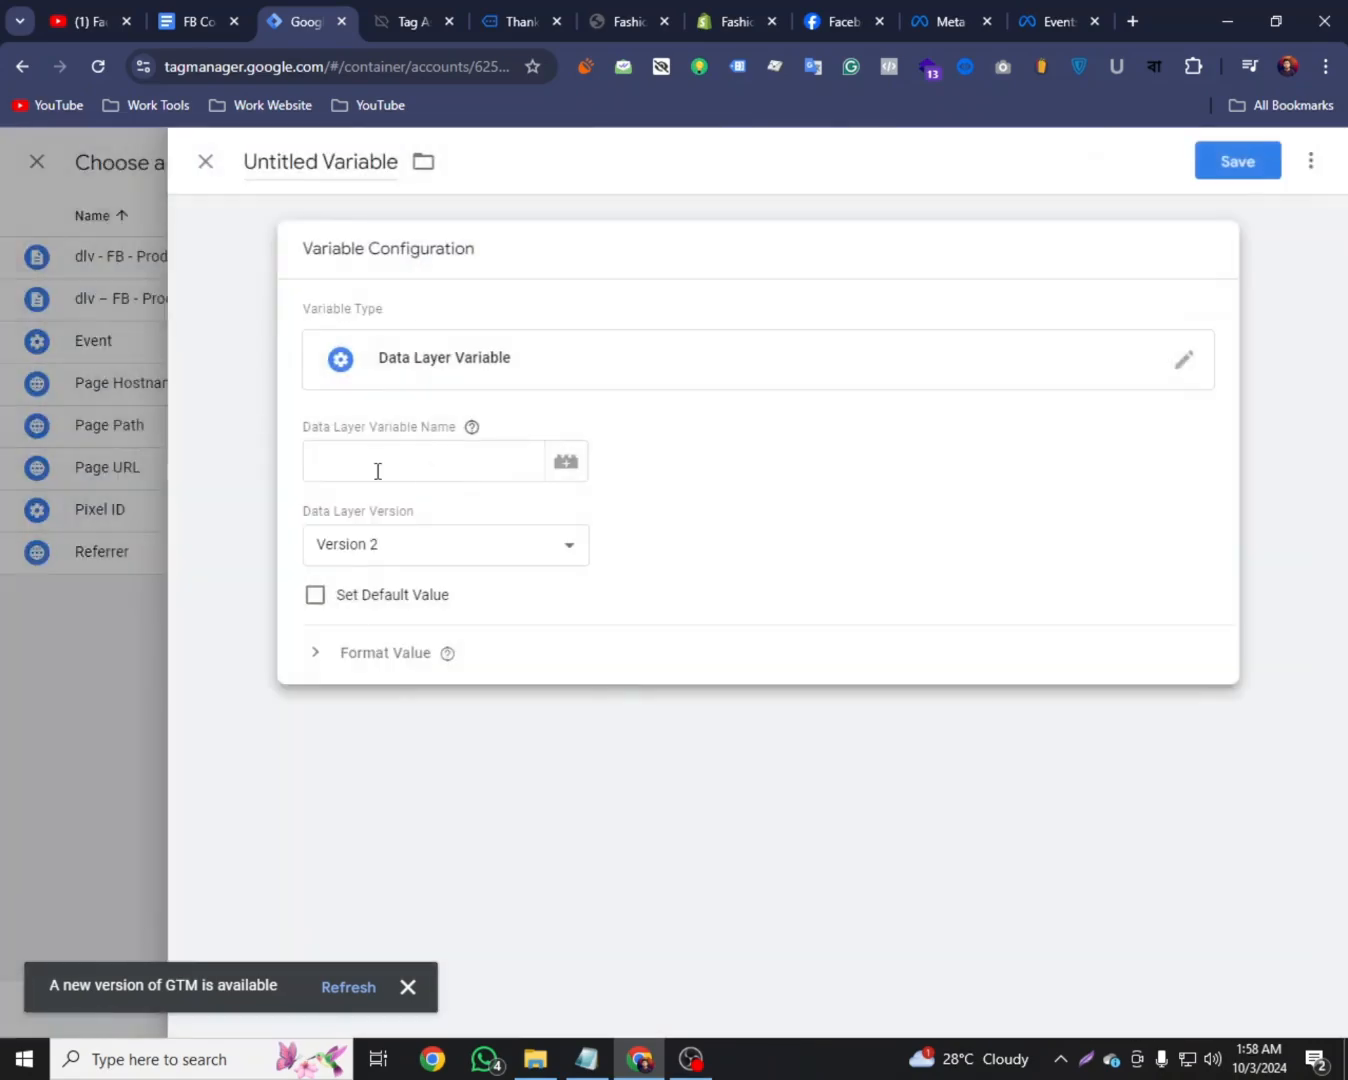
right_click(373, 468)
click(409, 680)
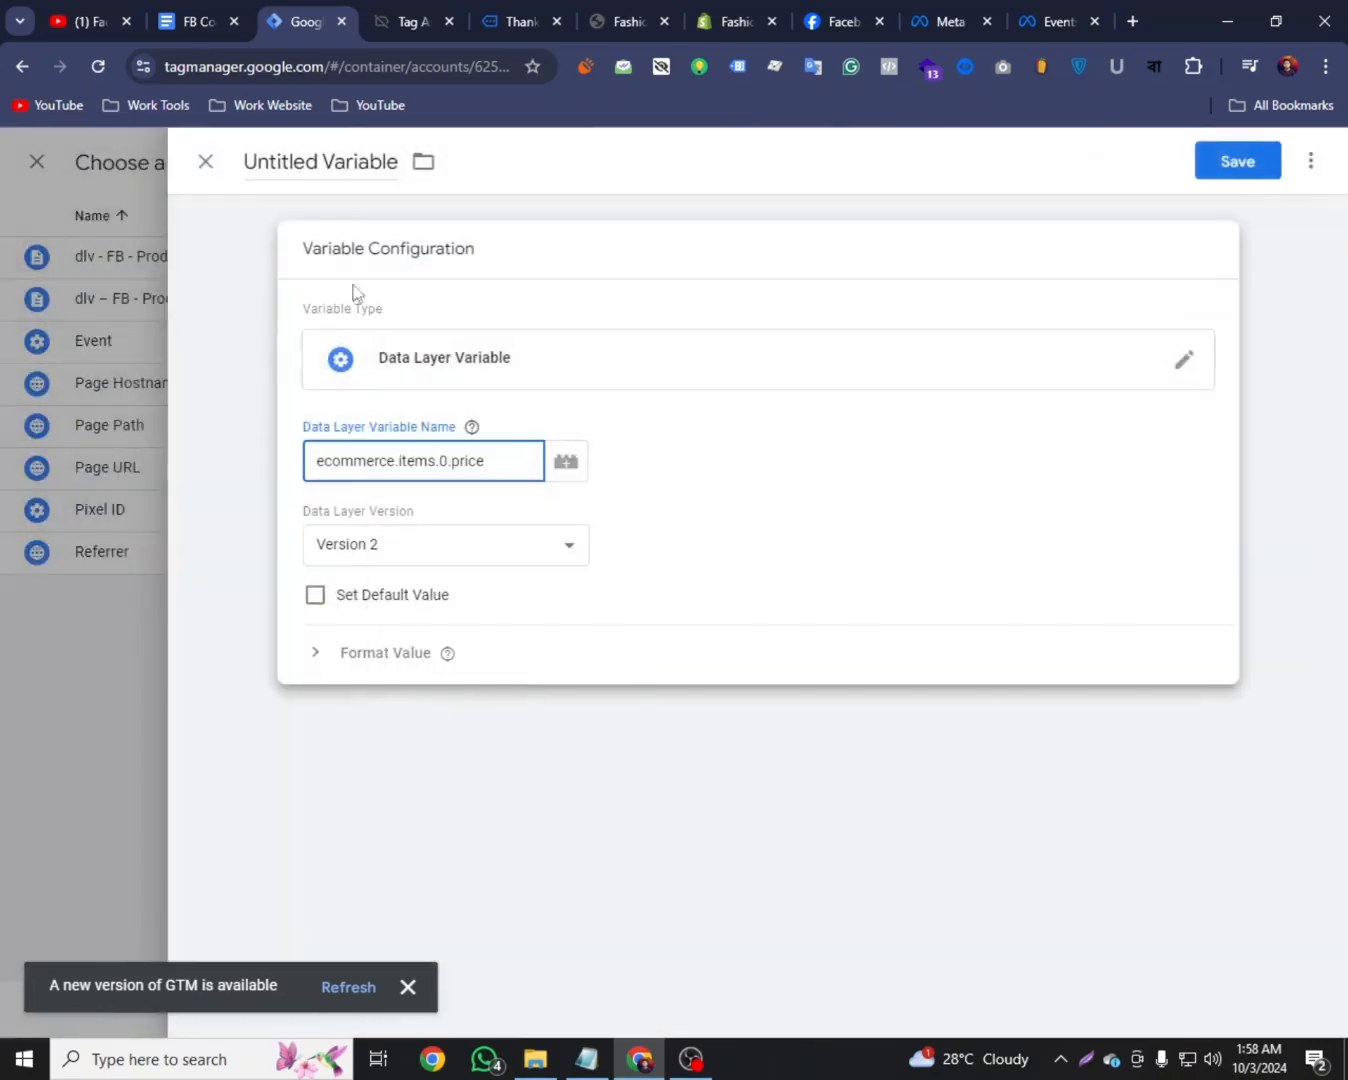
Name the variable "dlv – FB - Product Price" by copying it from the document's Value row, and save it
click(341, 163)
click(206, 22)
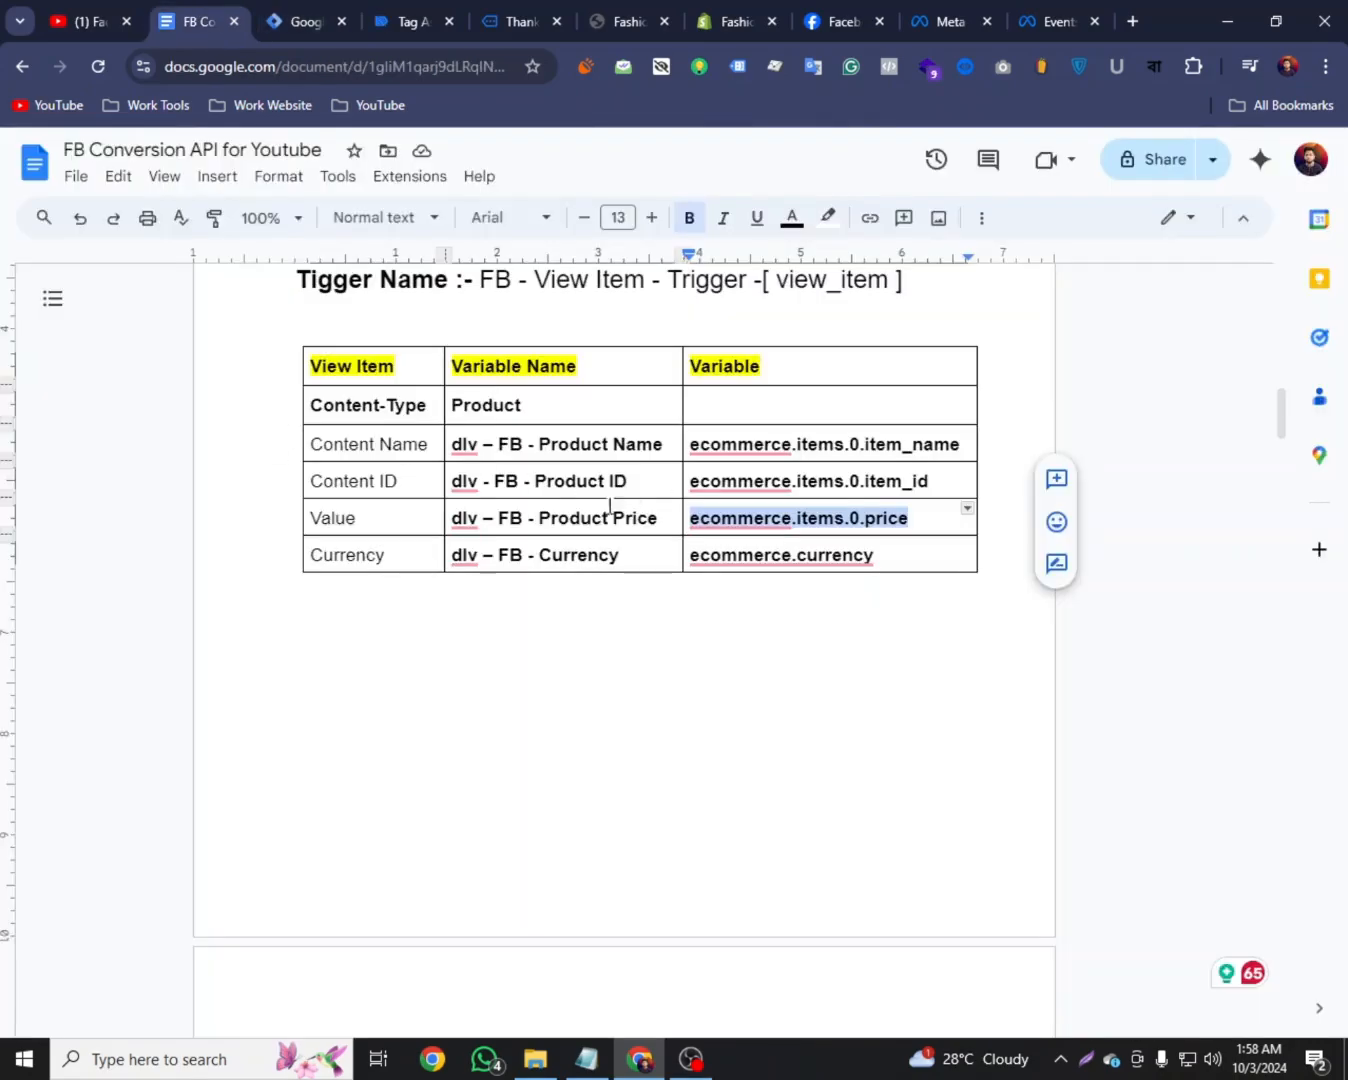
drag(663, 514, 453, 507)
right_click(484, 516)
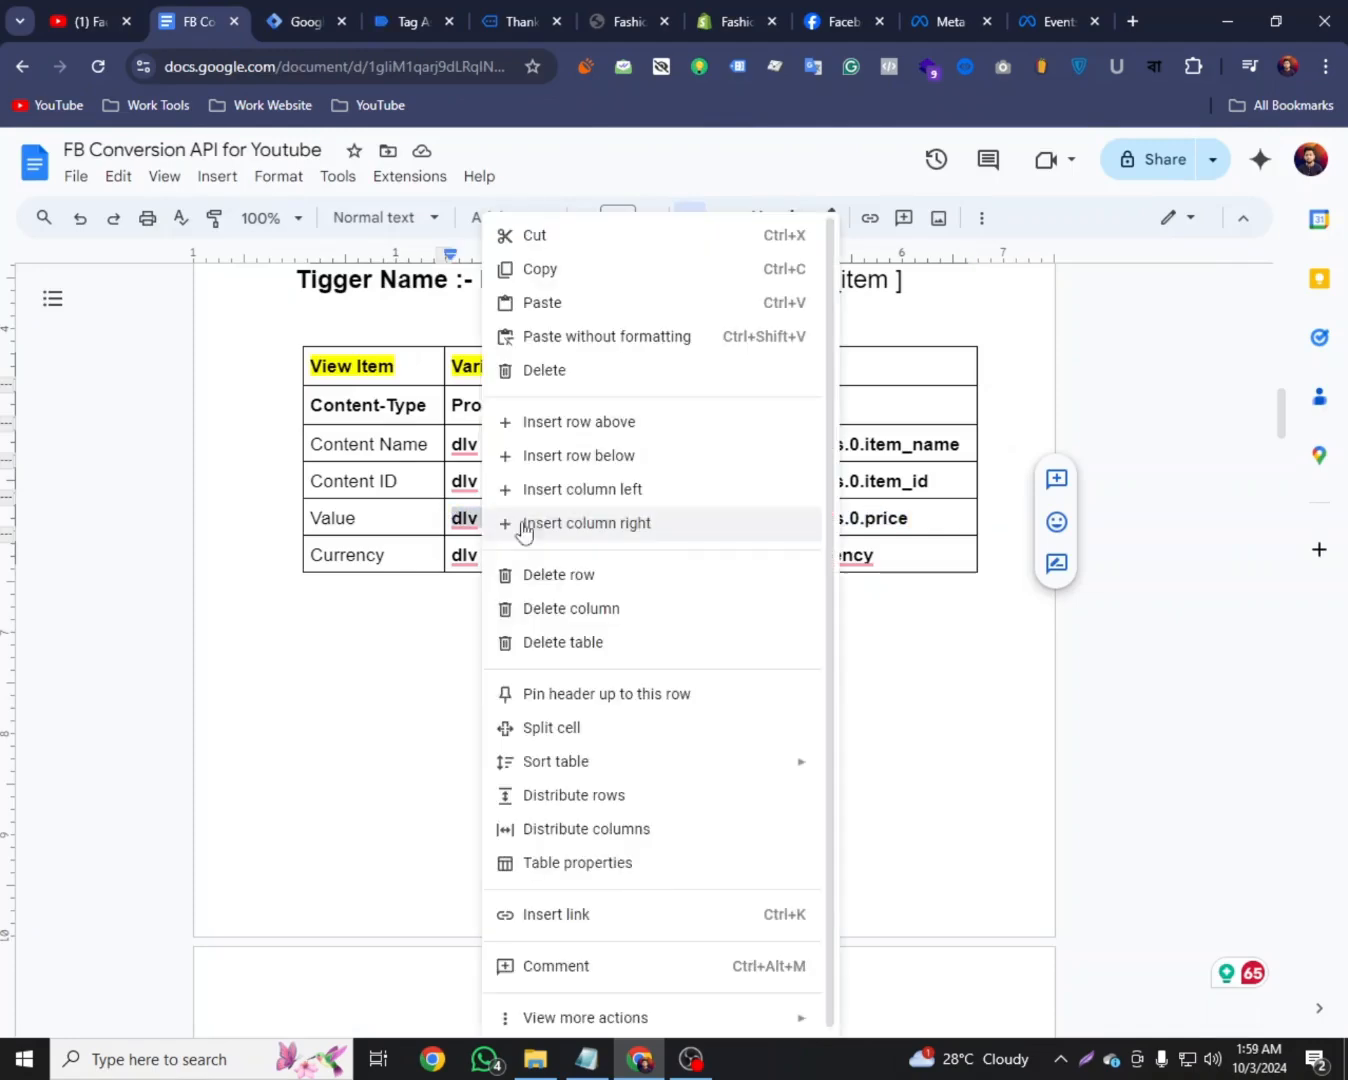
click(553, 272)
click(330, 14)
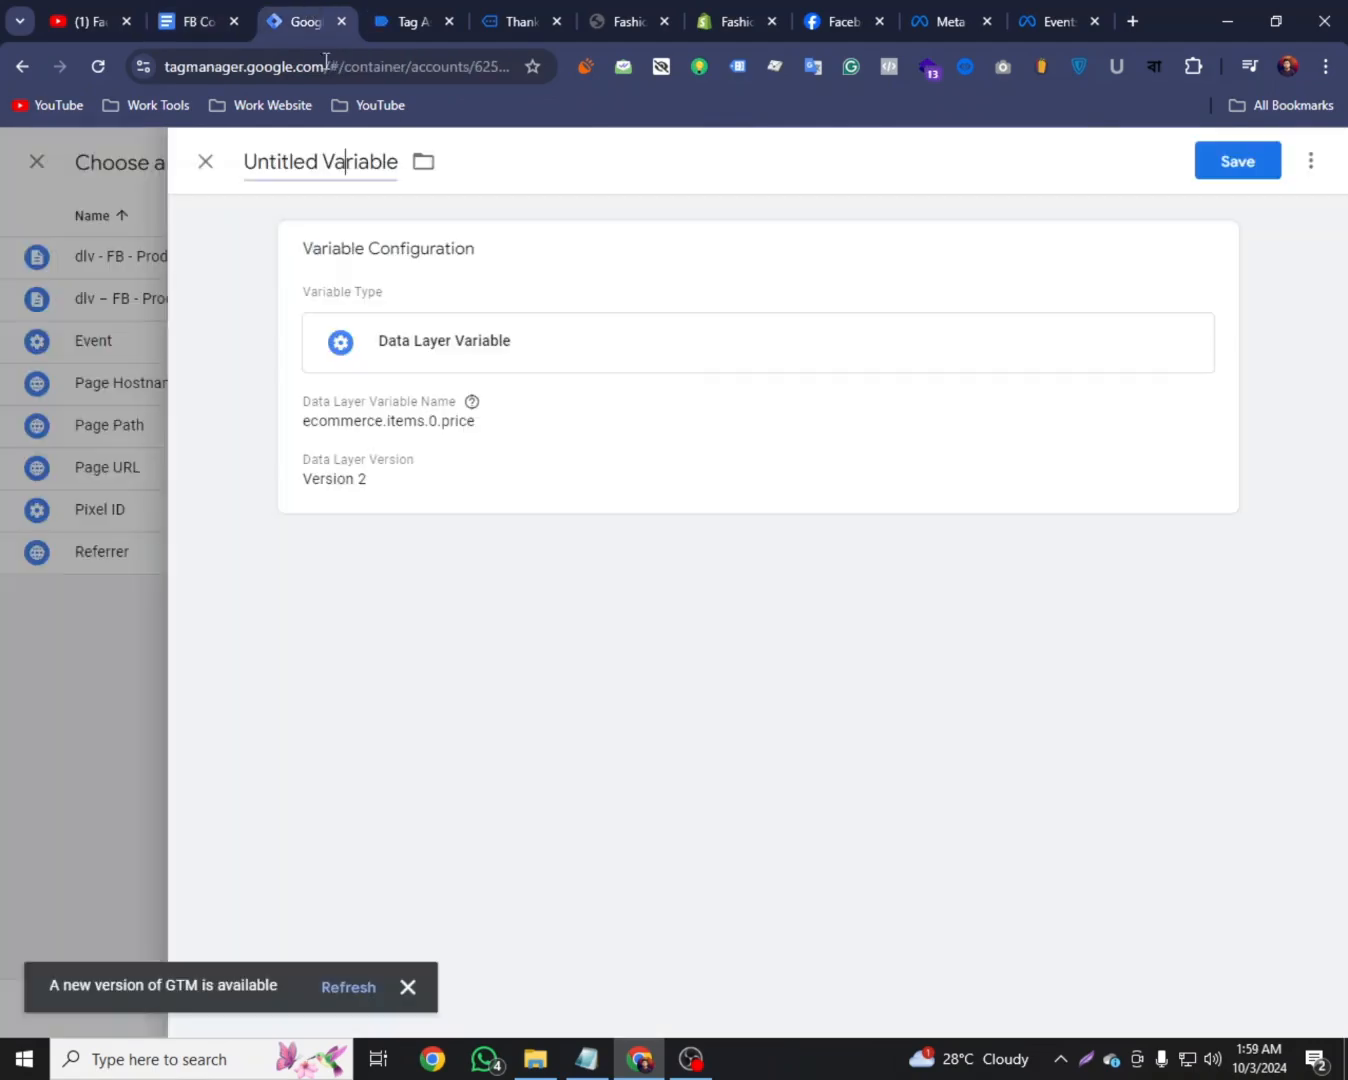
triple_click(324, 160)
right_click(326, 152)
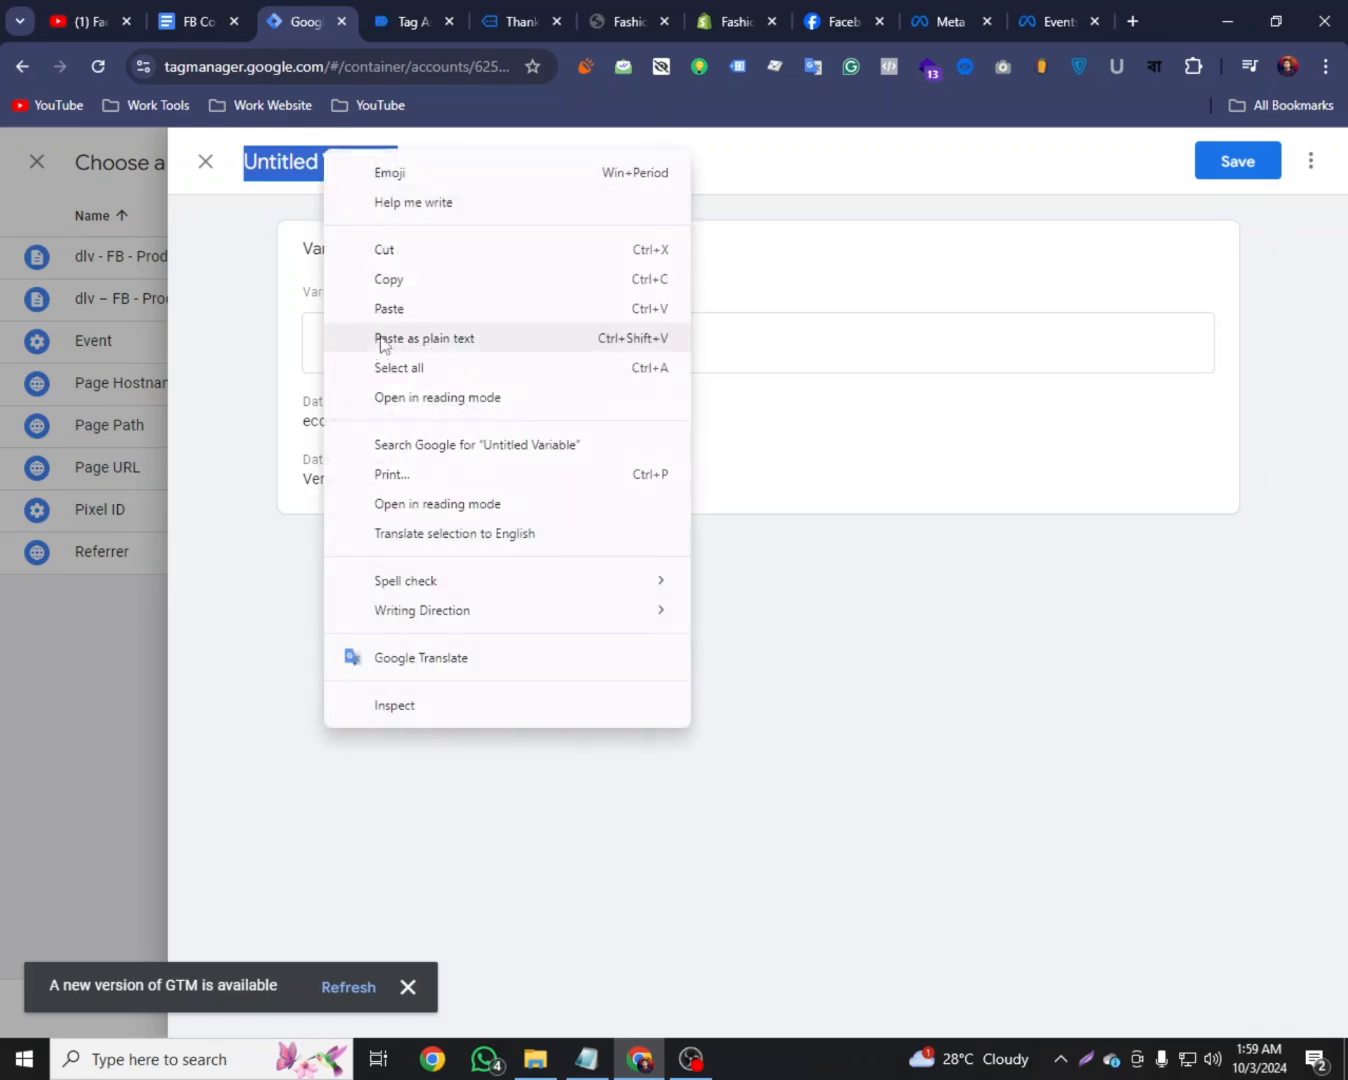
click(386, 344)
click(1216, 164)
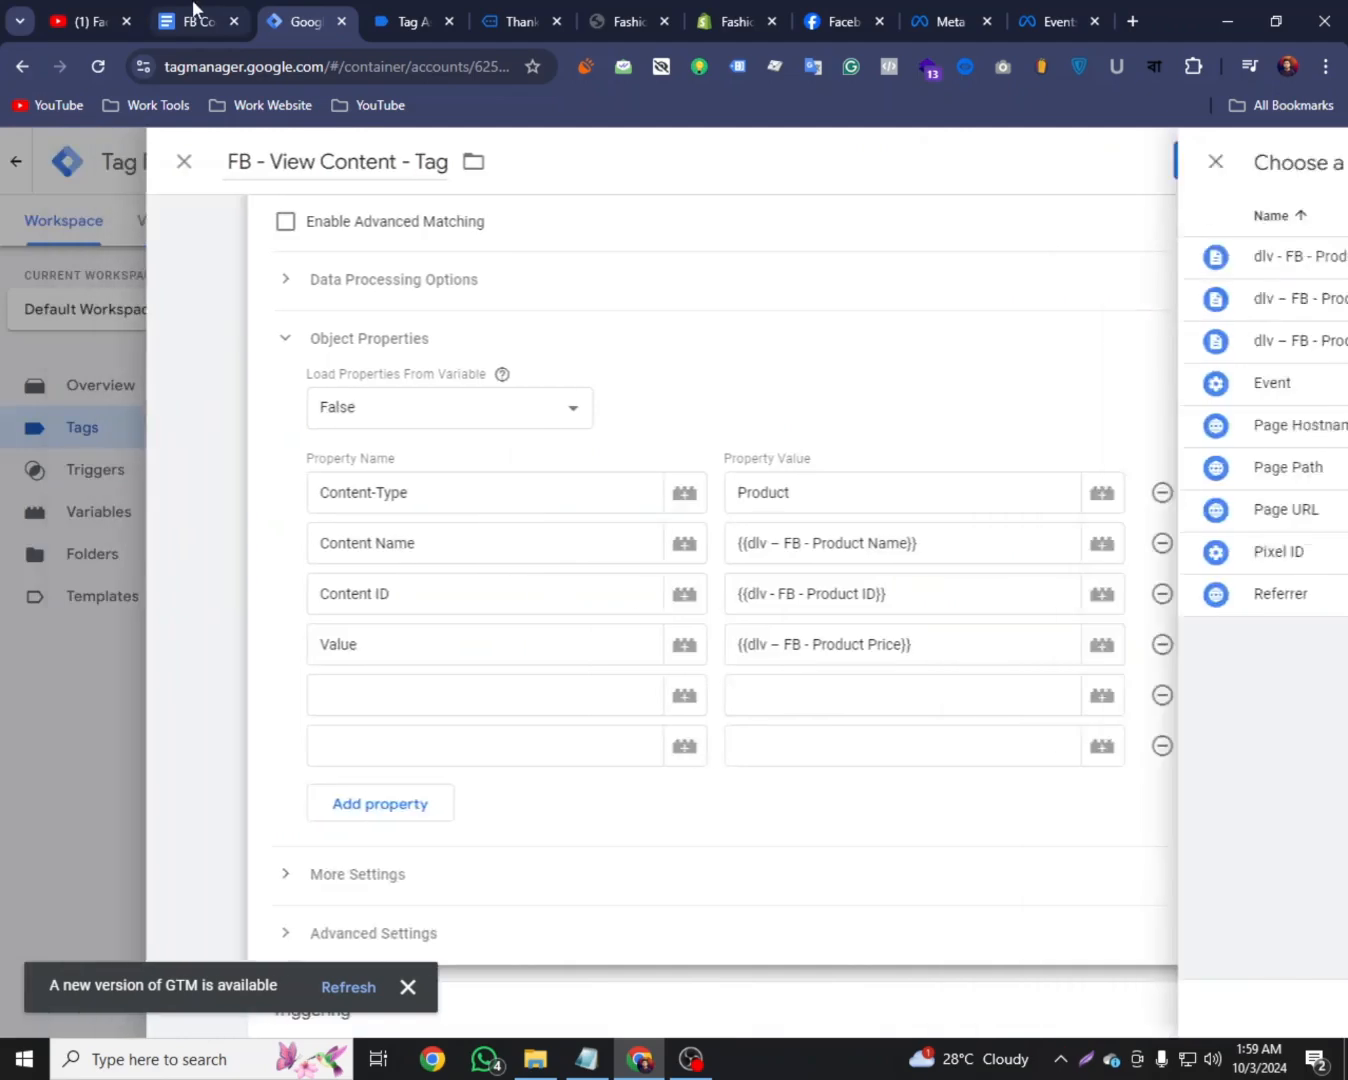
Copy Currency from the document's View Item table into the fifth object property's name
click(192, 21)
drag(391, 576, 323, 563)
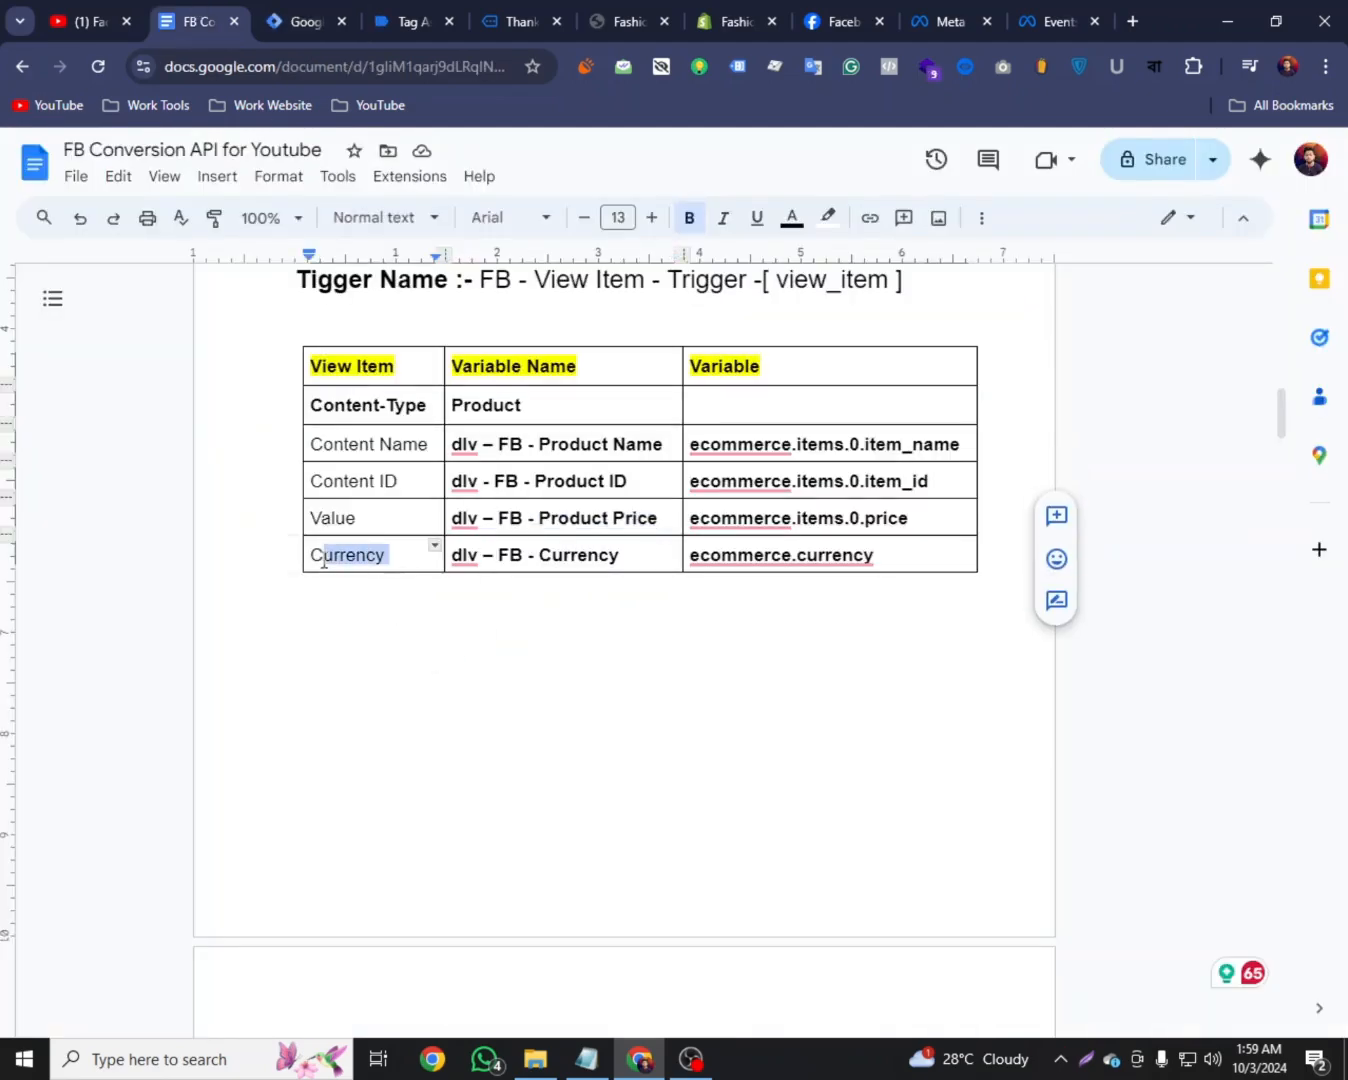
right_click(314, 560)
click(432, 271)
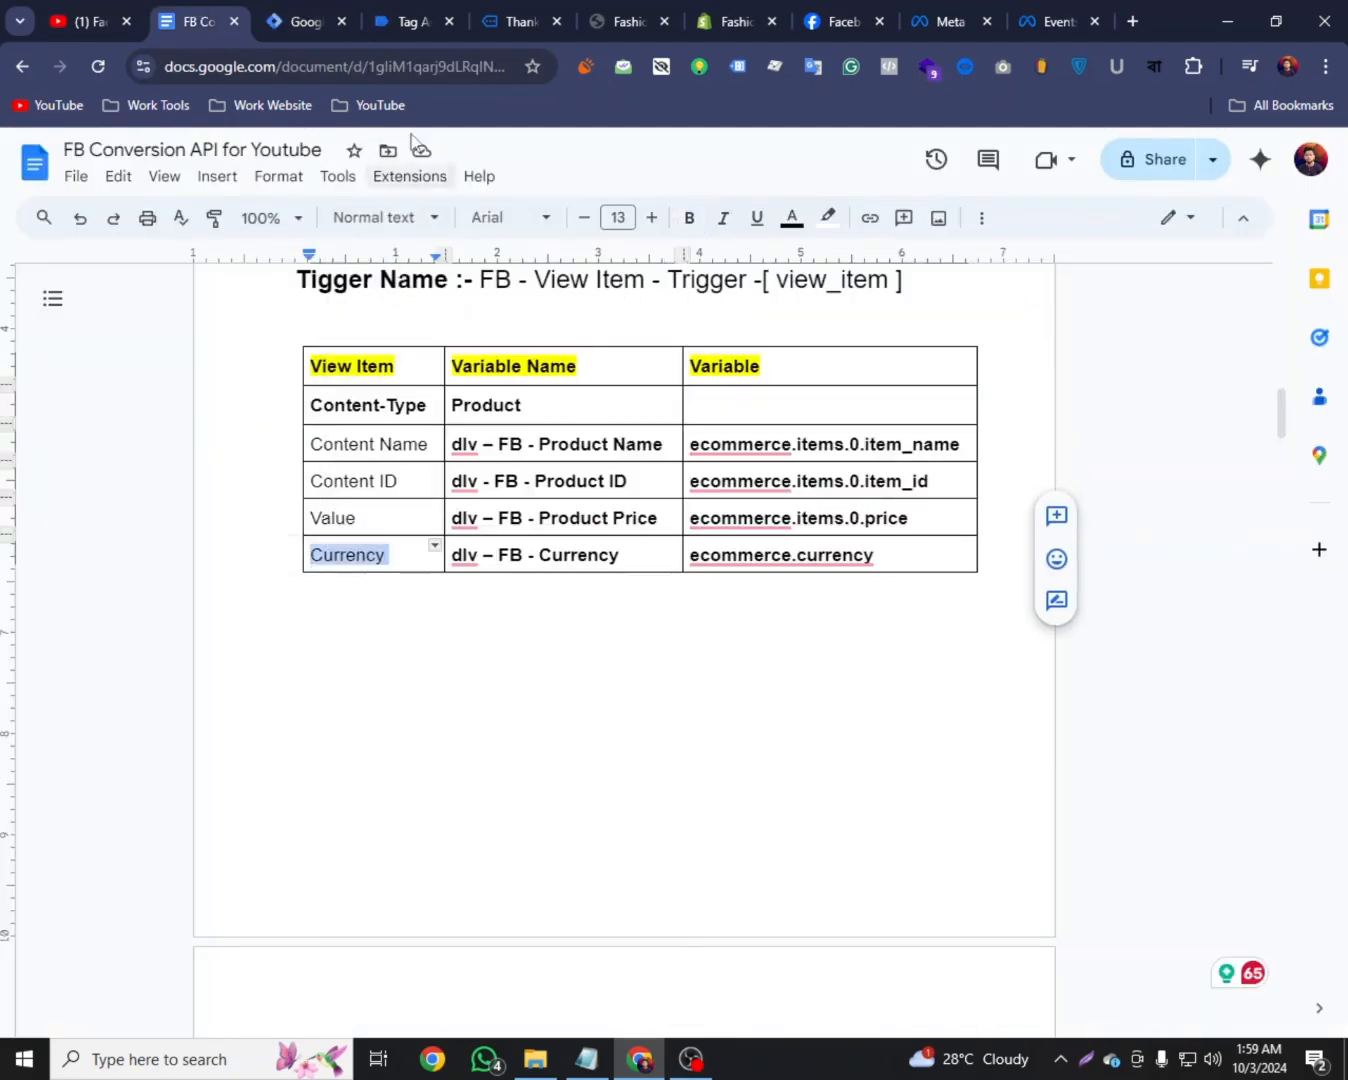
click(308, 11)
click(395, 694)
right_click(395, 692)
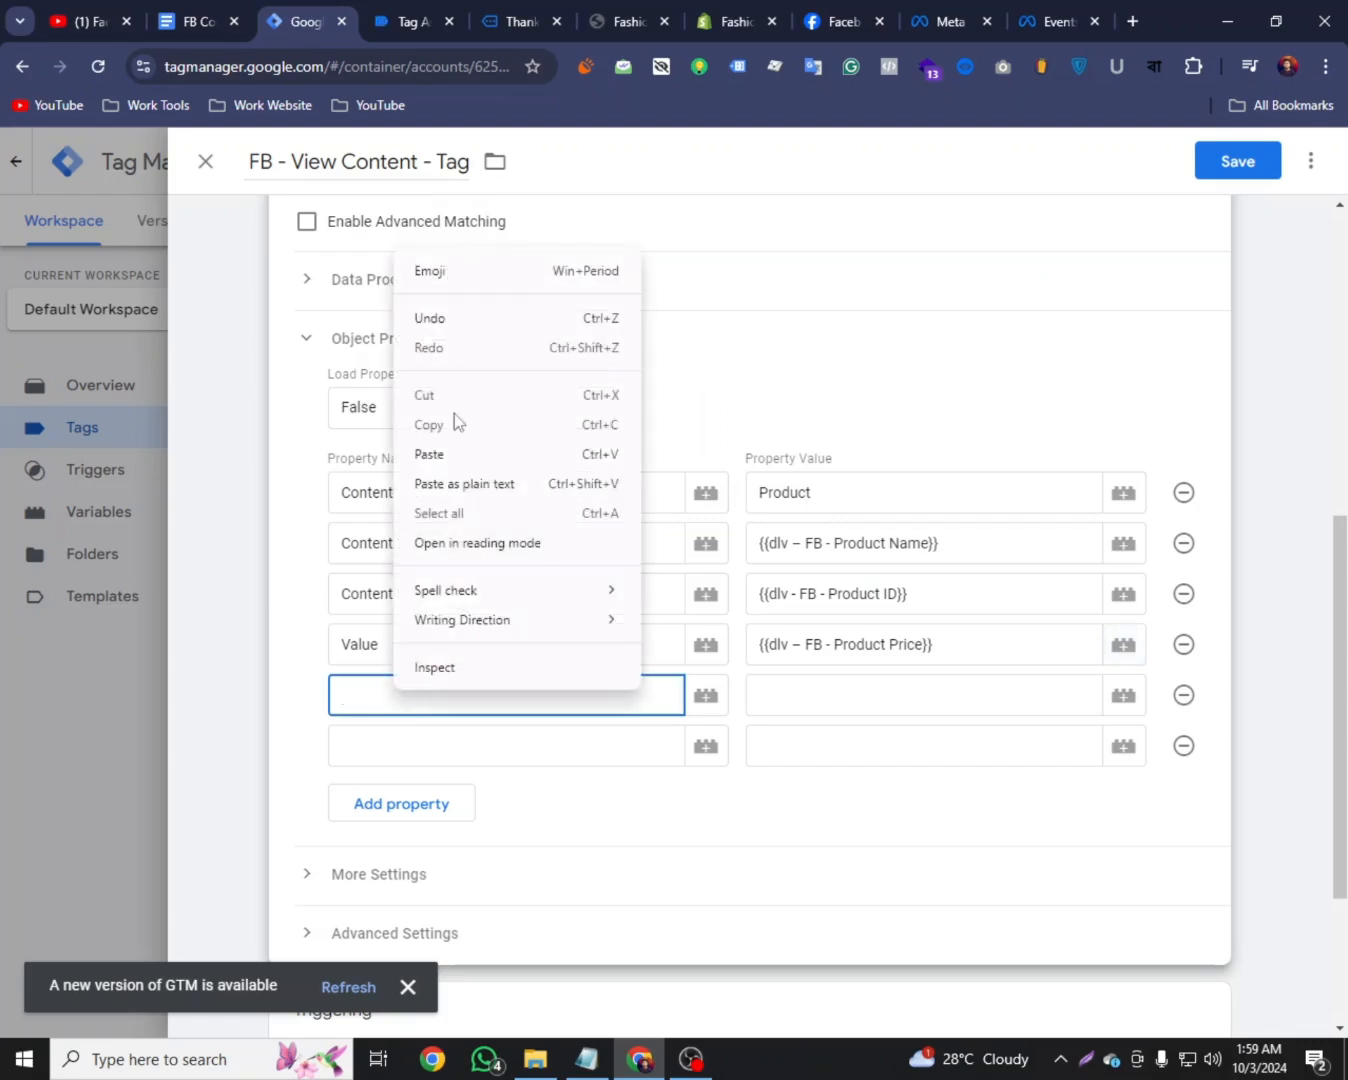
click(430, 455)
Start a new variable for the Currency property's value and set its type to Data Layer Variable
click(844, 705)
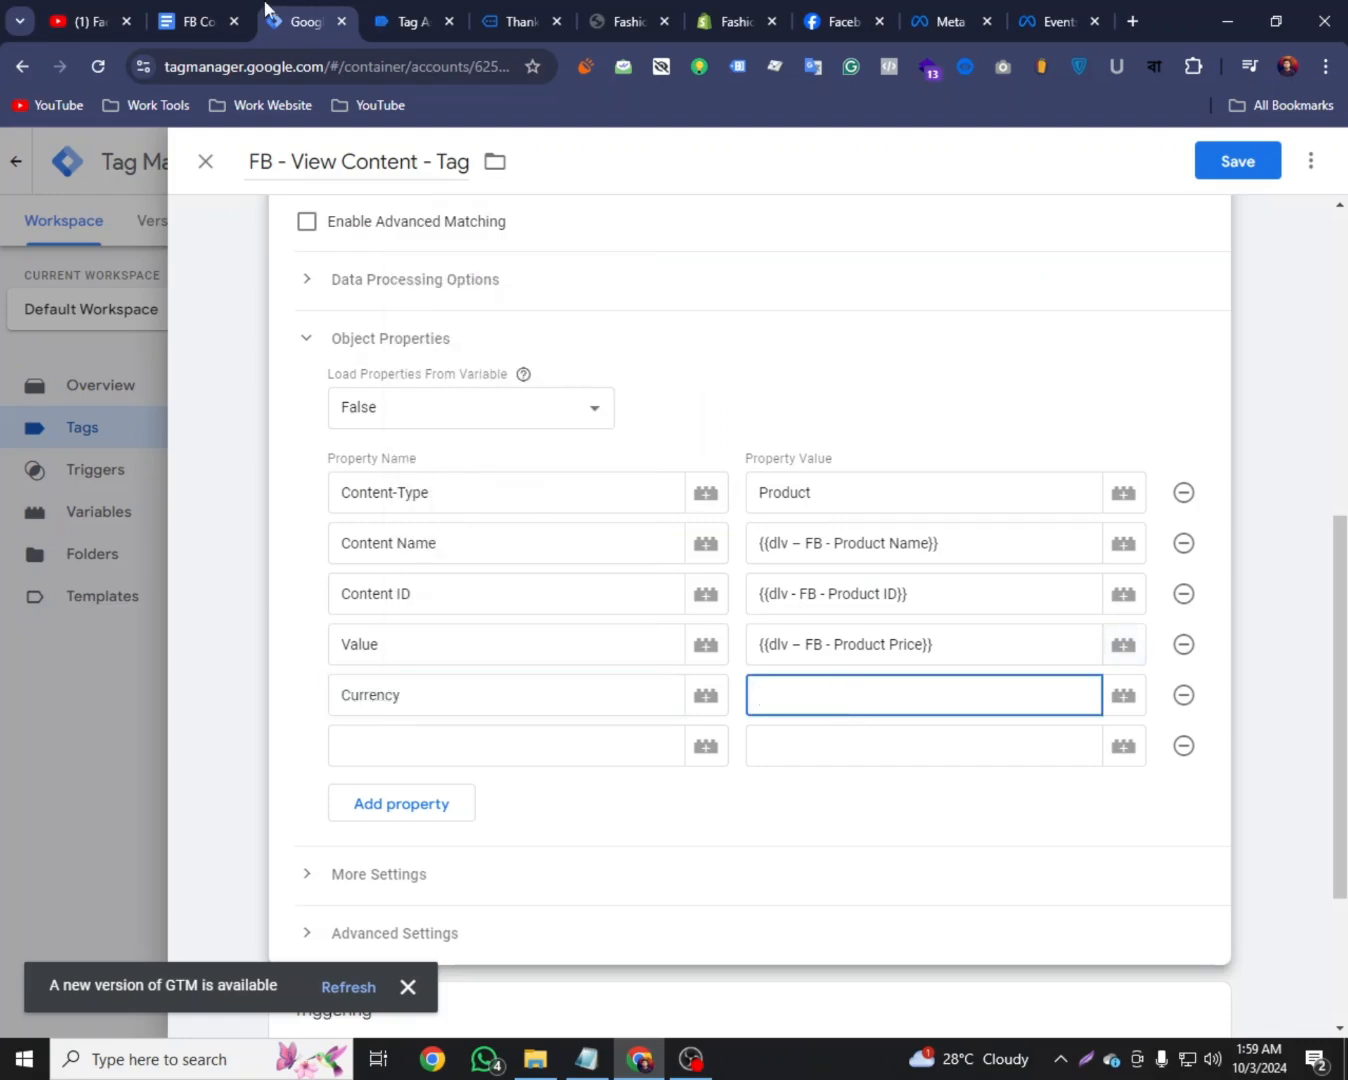
click(1121, 698)
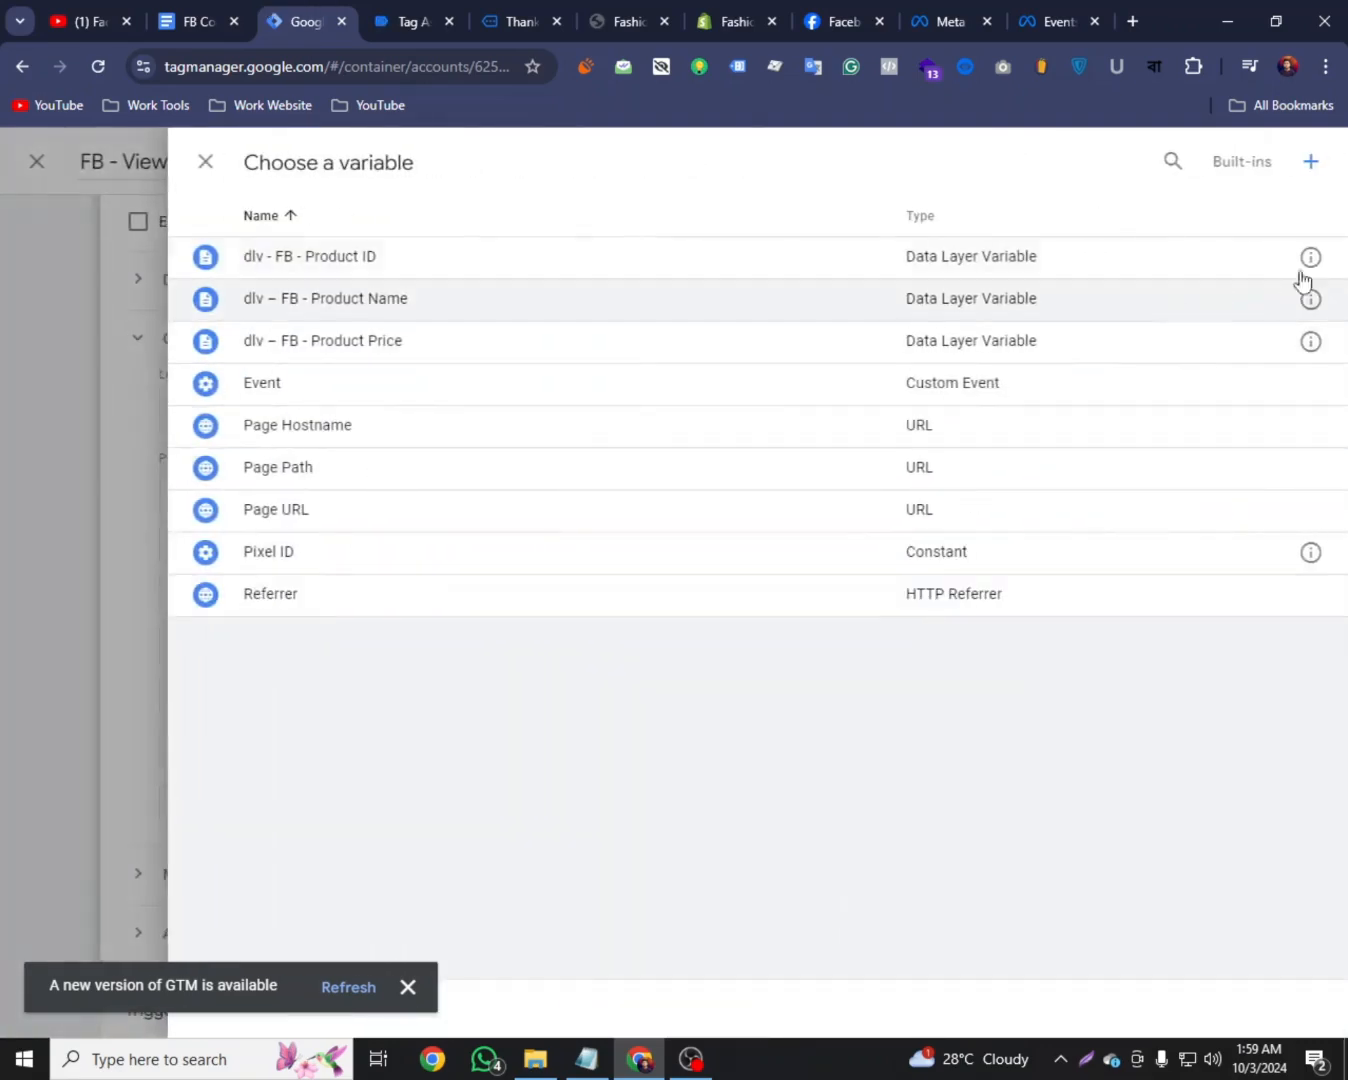
click(1310, 162)
click(1214, 250)
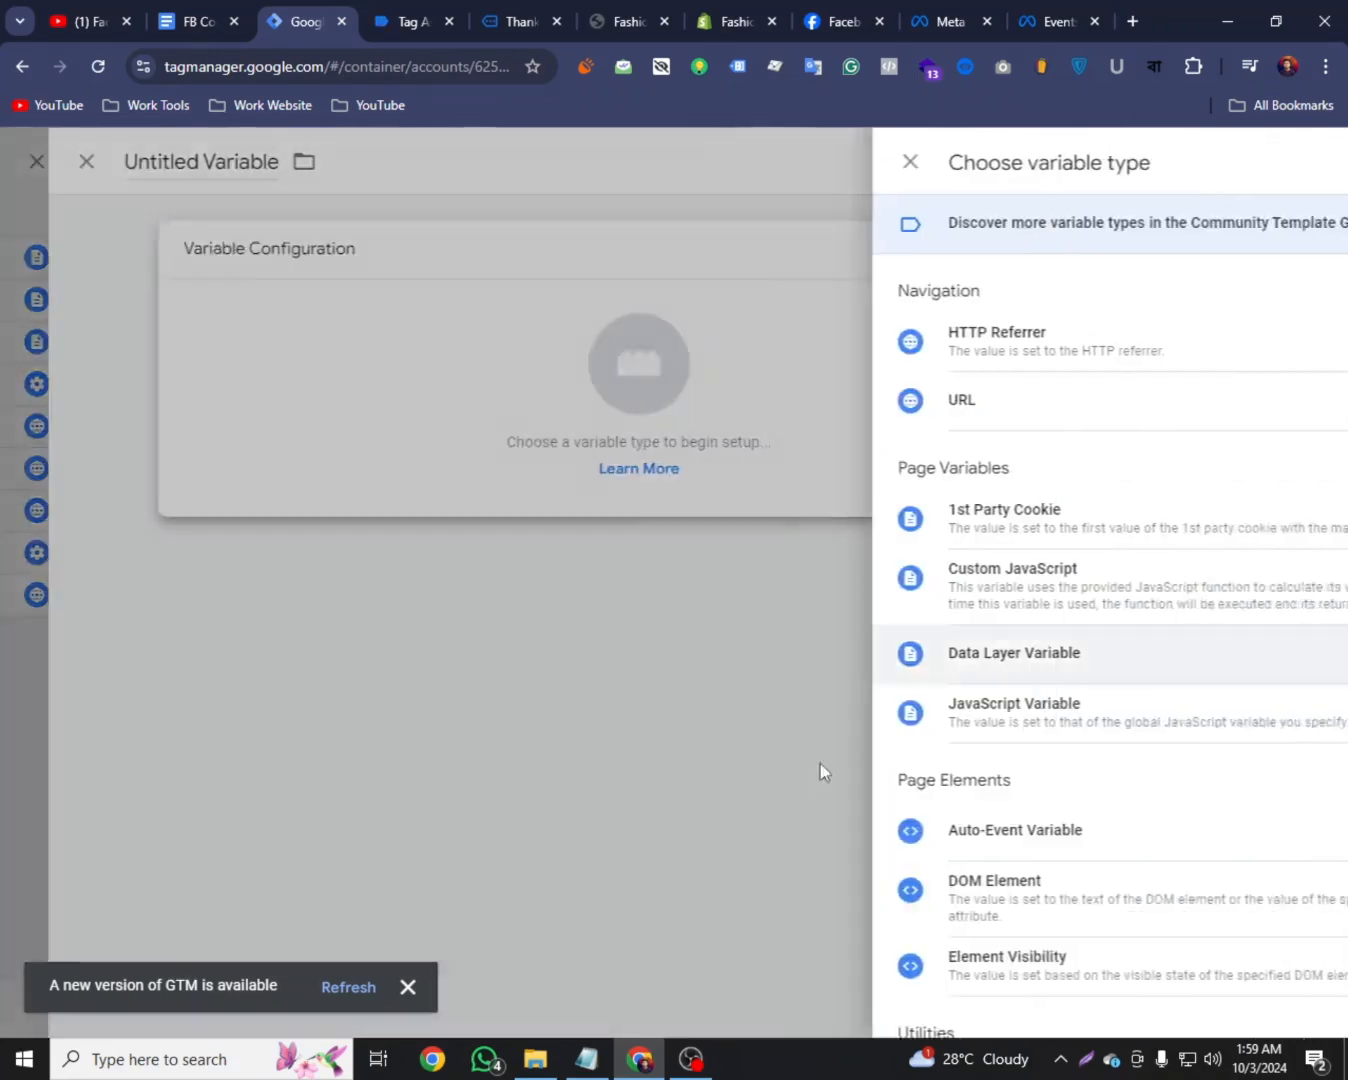
scroll(814, 700, down, 3)
click(810, 442)
Set the data layer variable name to ecommerce.currency copied from the document's Currency row, and check it against the view_item data layer in Tag Assistant
click(435, 459)
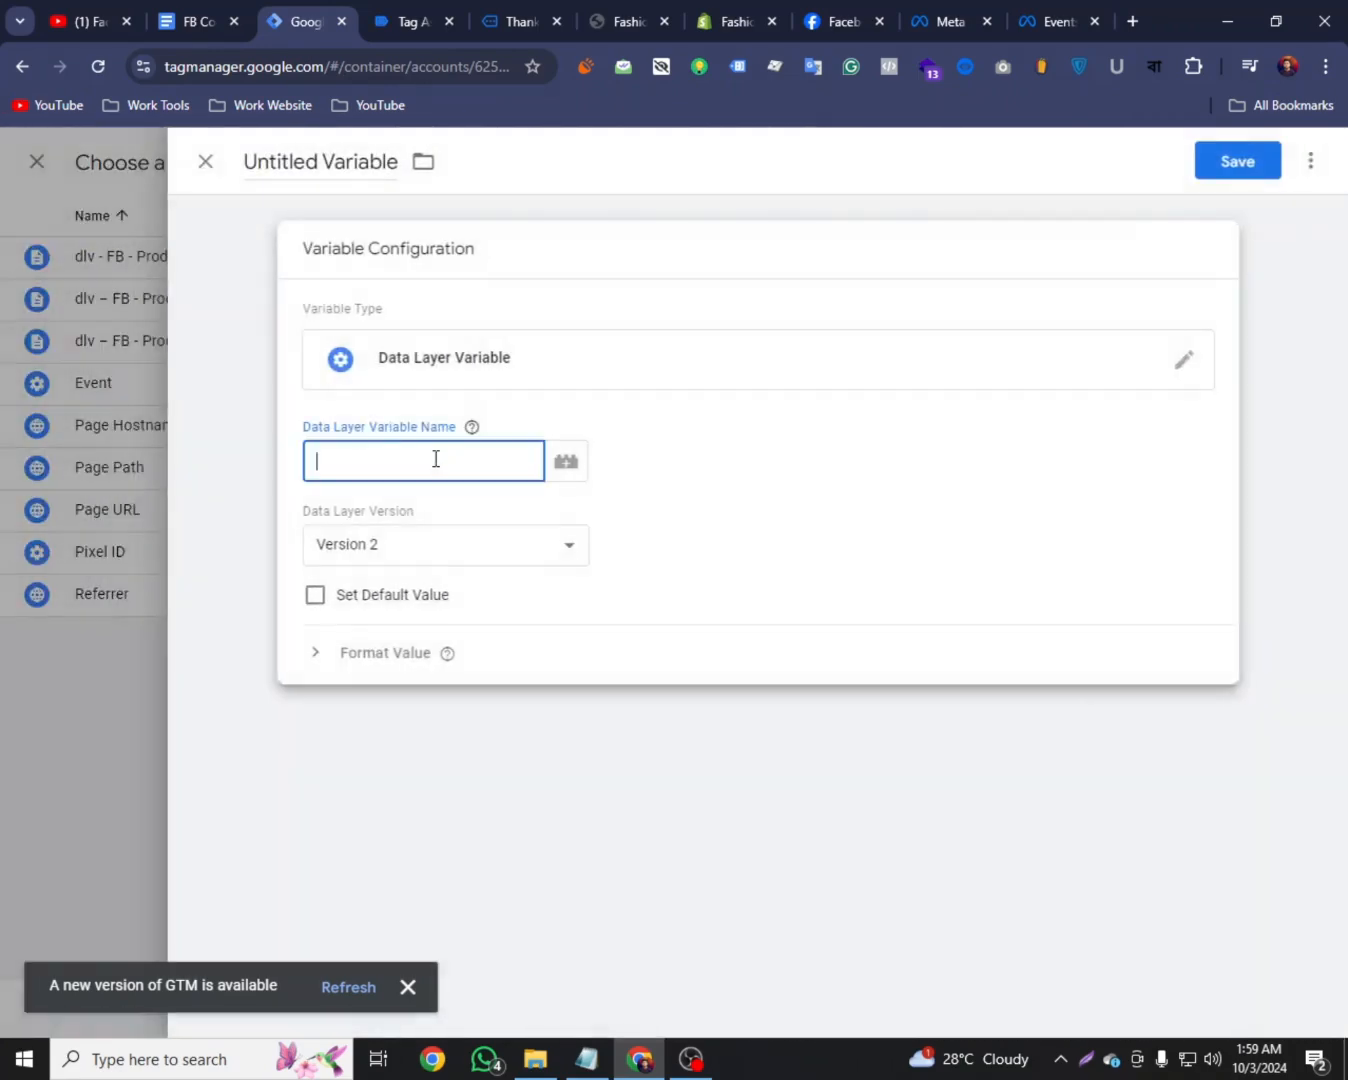
click(200, 20)
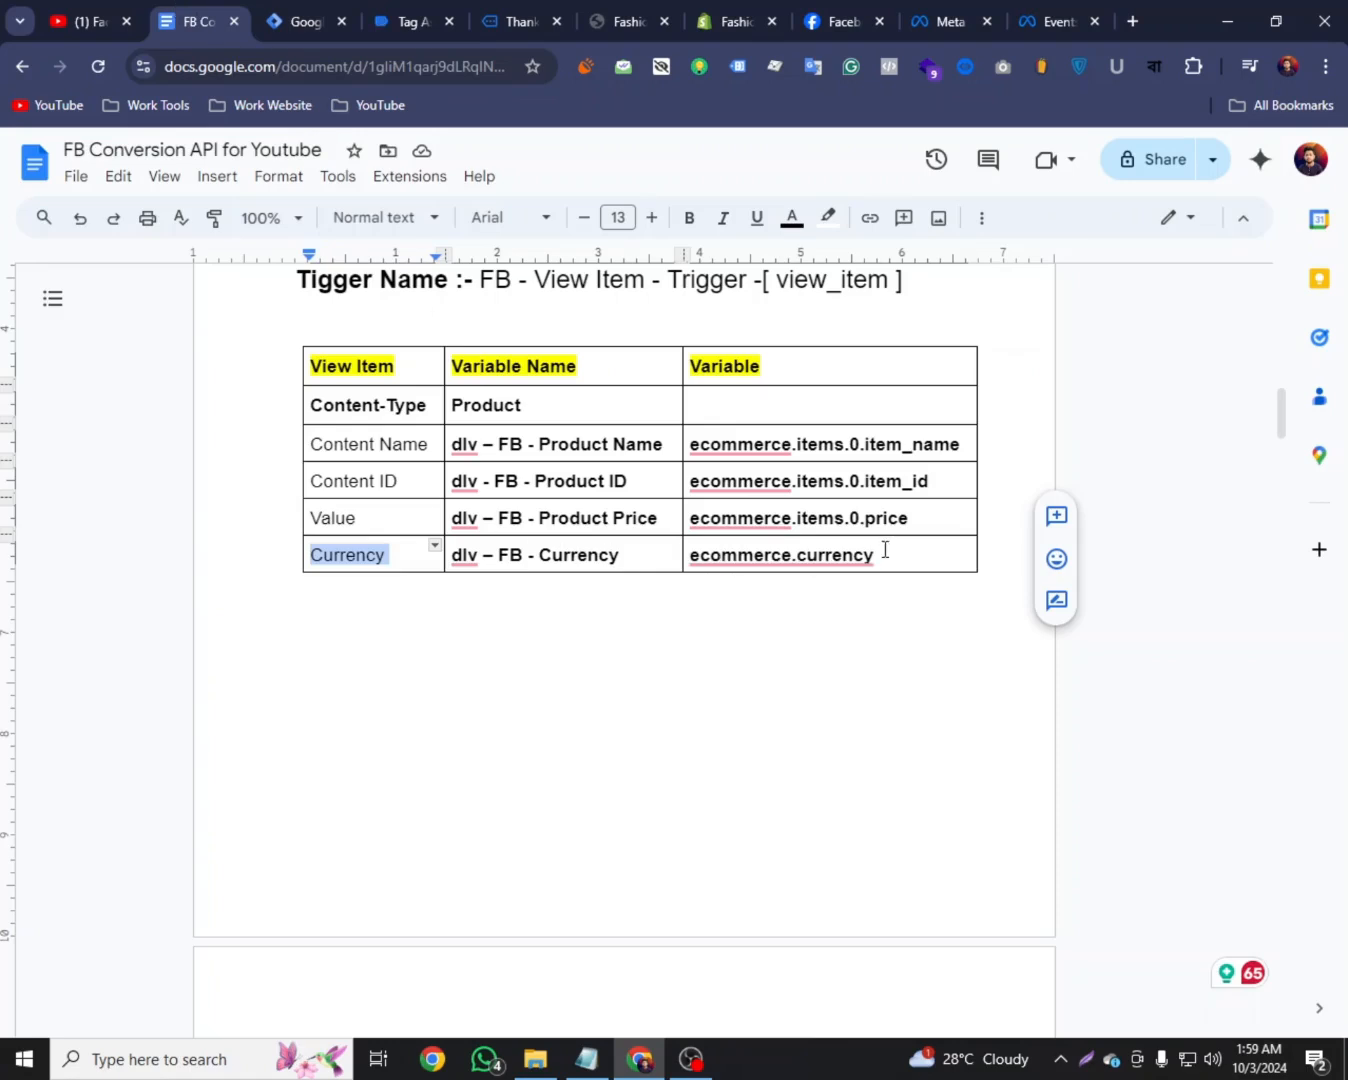
drag(884, 549, 693, 553)
right_click(716, 558)
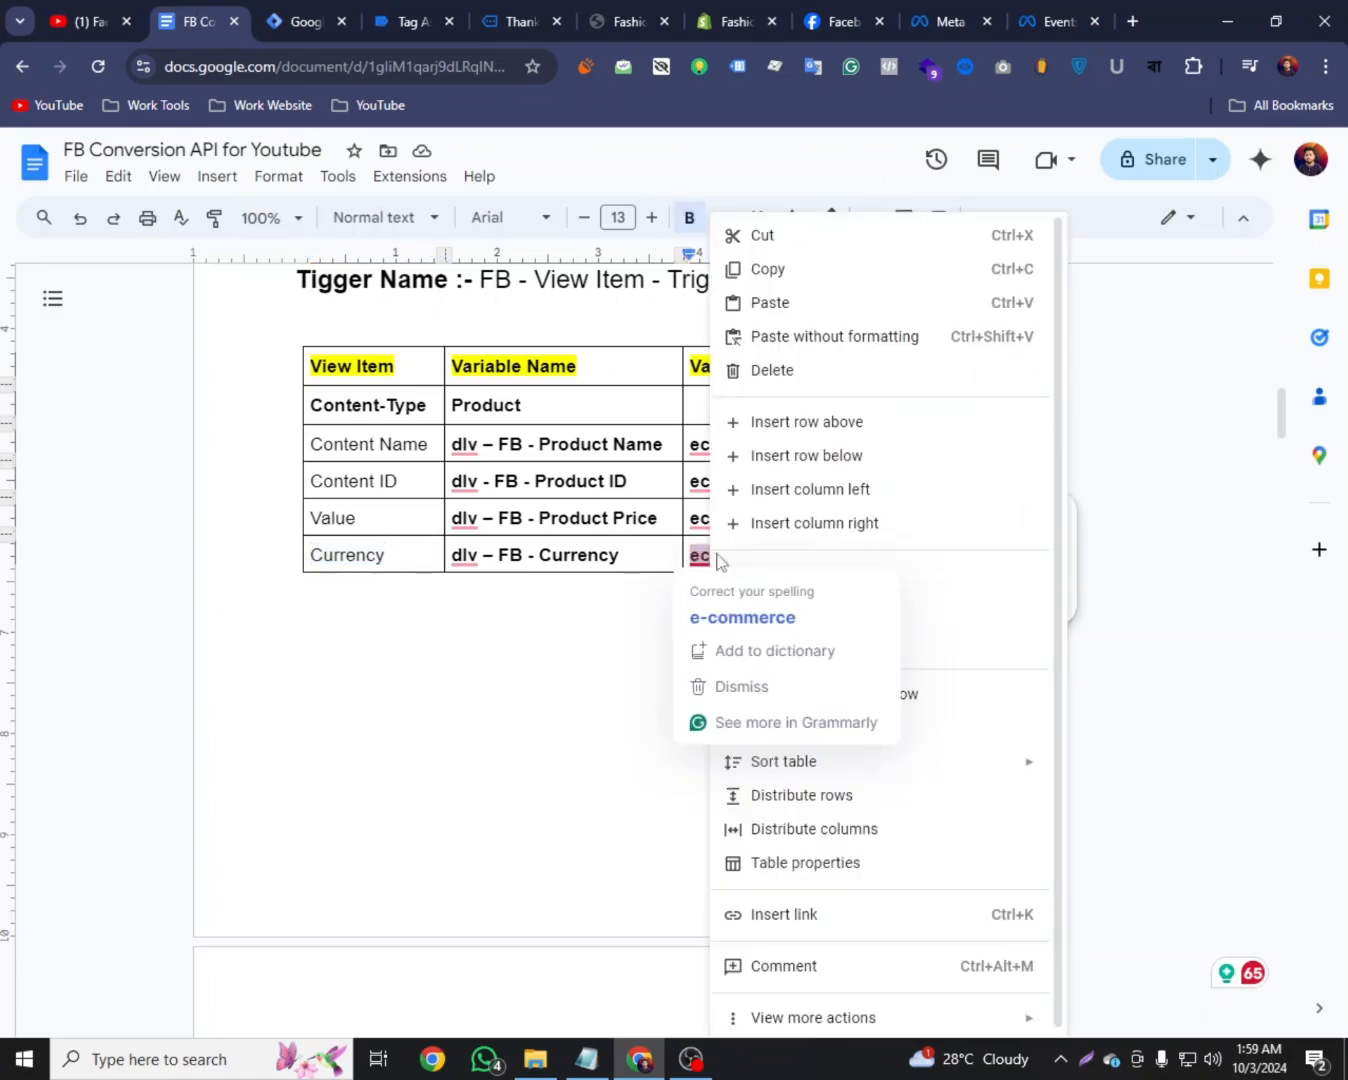
click(777, 279)
click(299, 20)
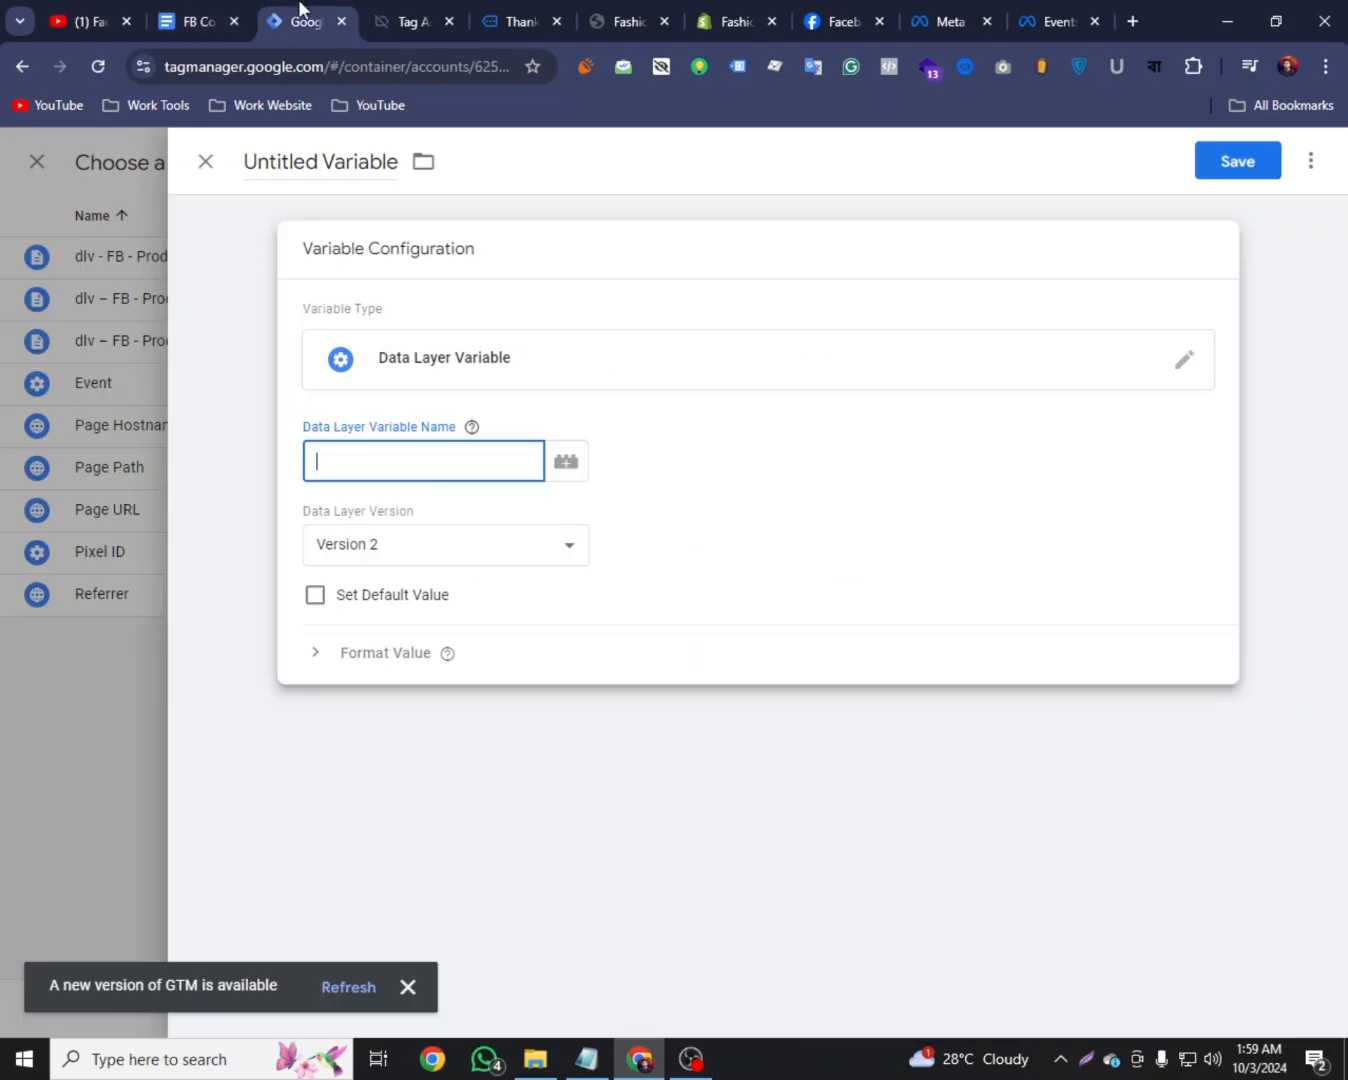
right_click(363, 461)
click(411, 663)
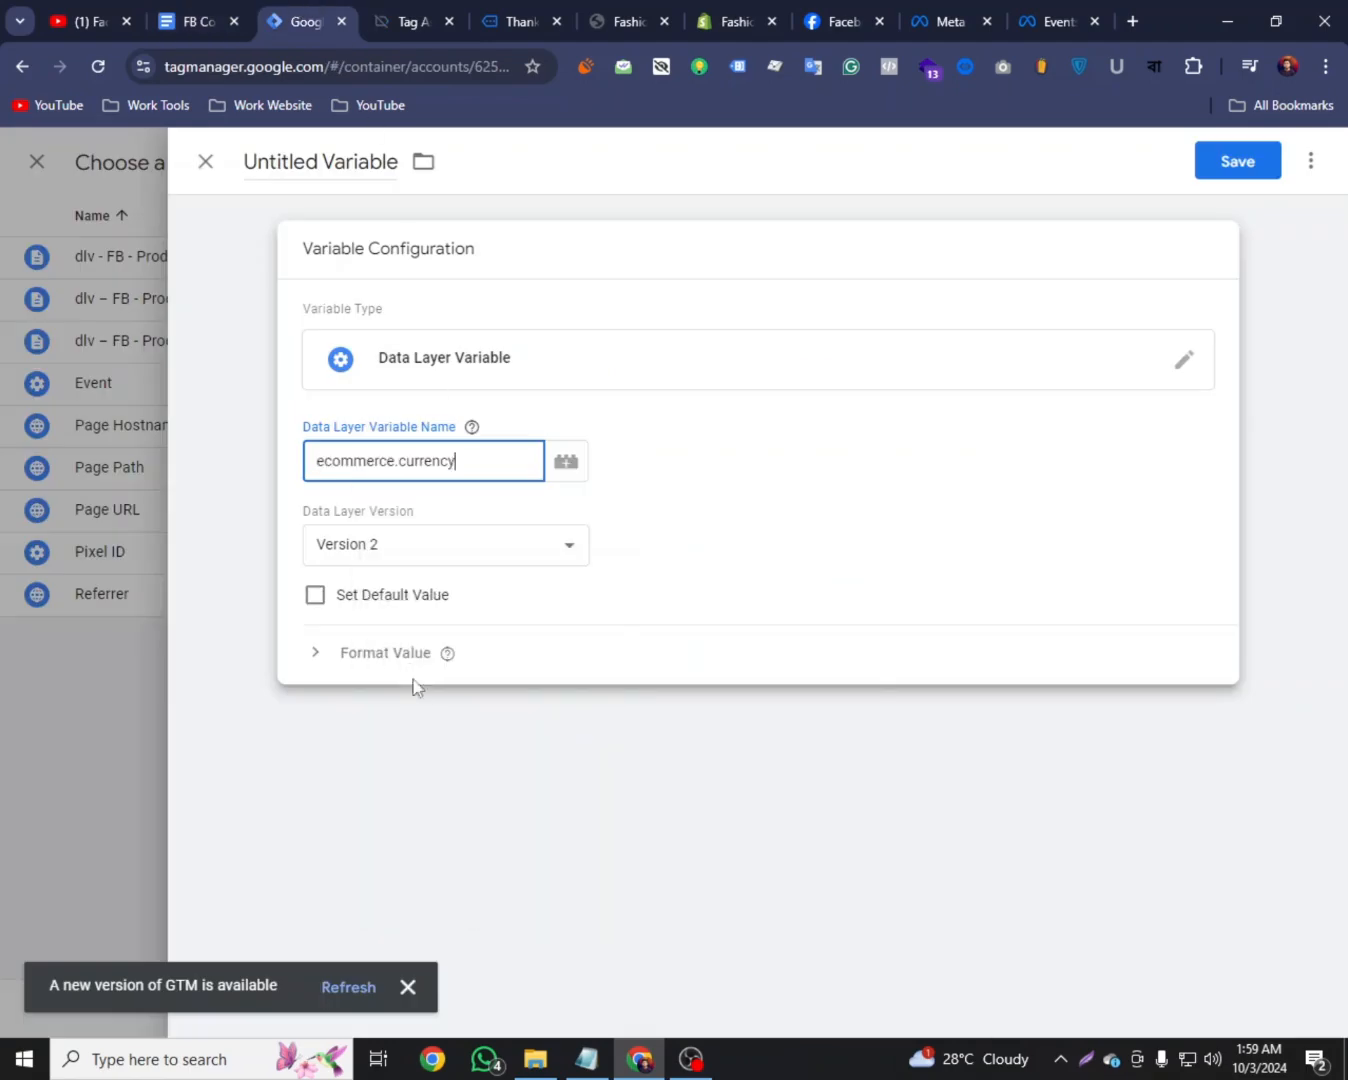
click(405, 20)
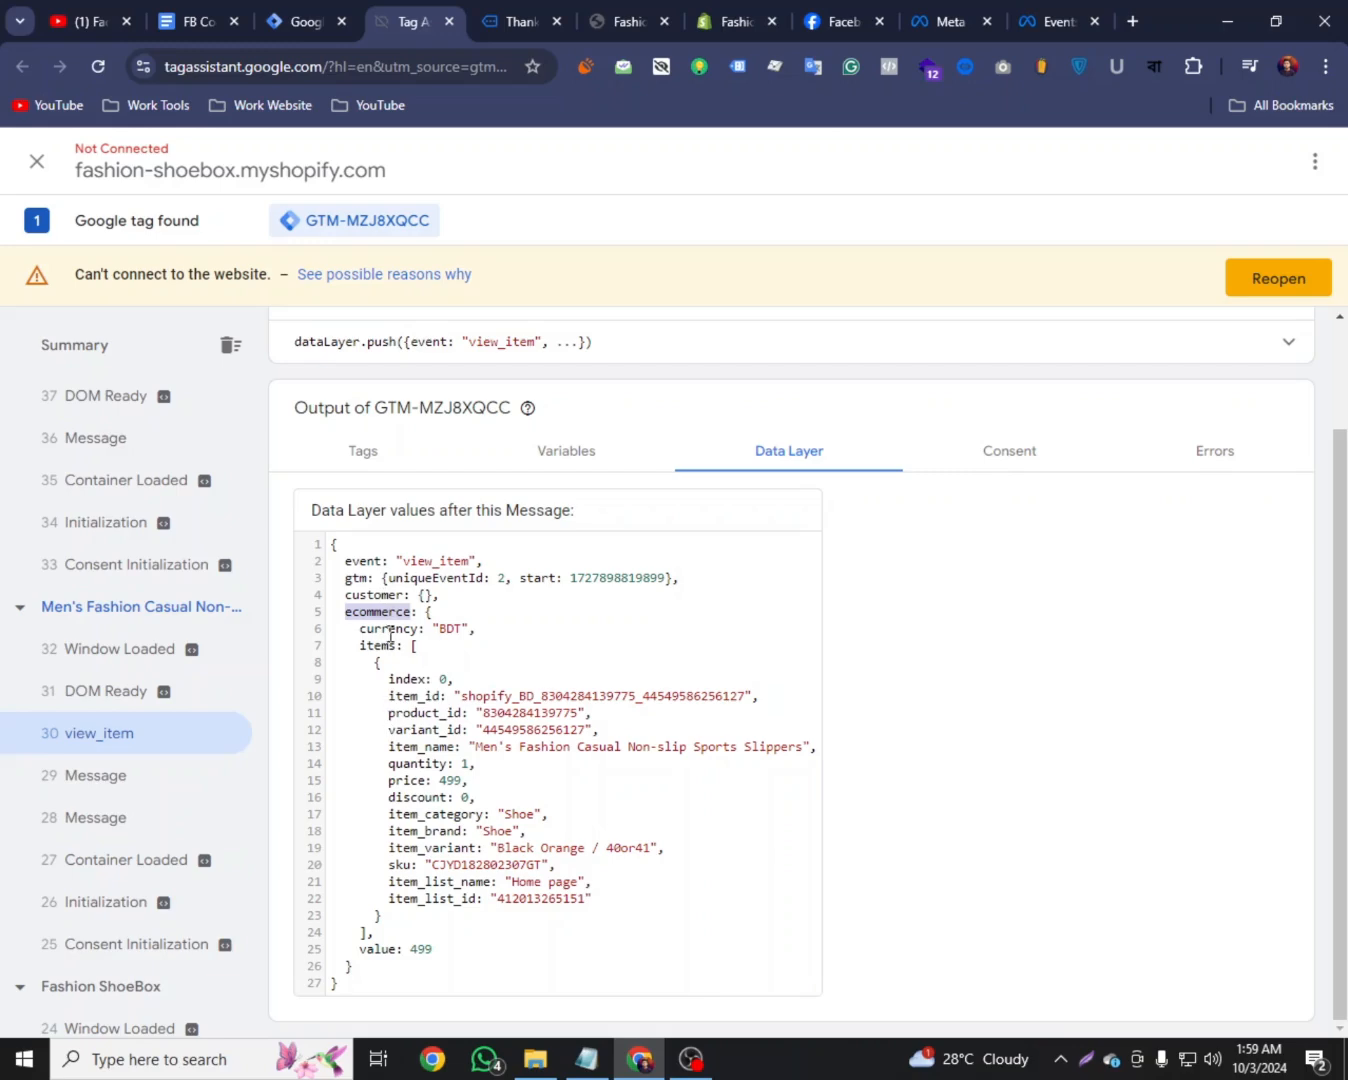
click(390, 630)
click(386, 638)
click(301, 20)
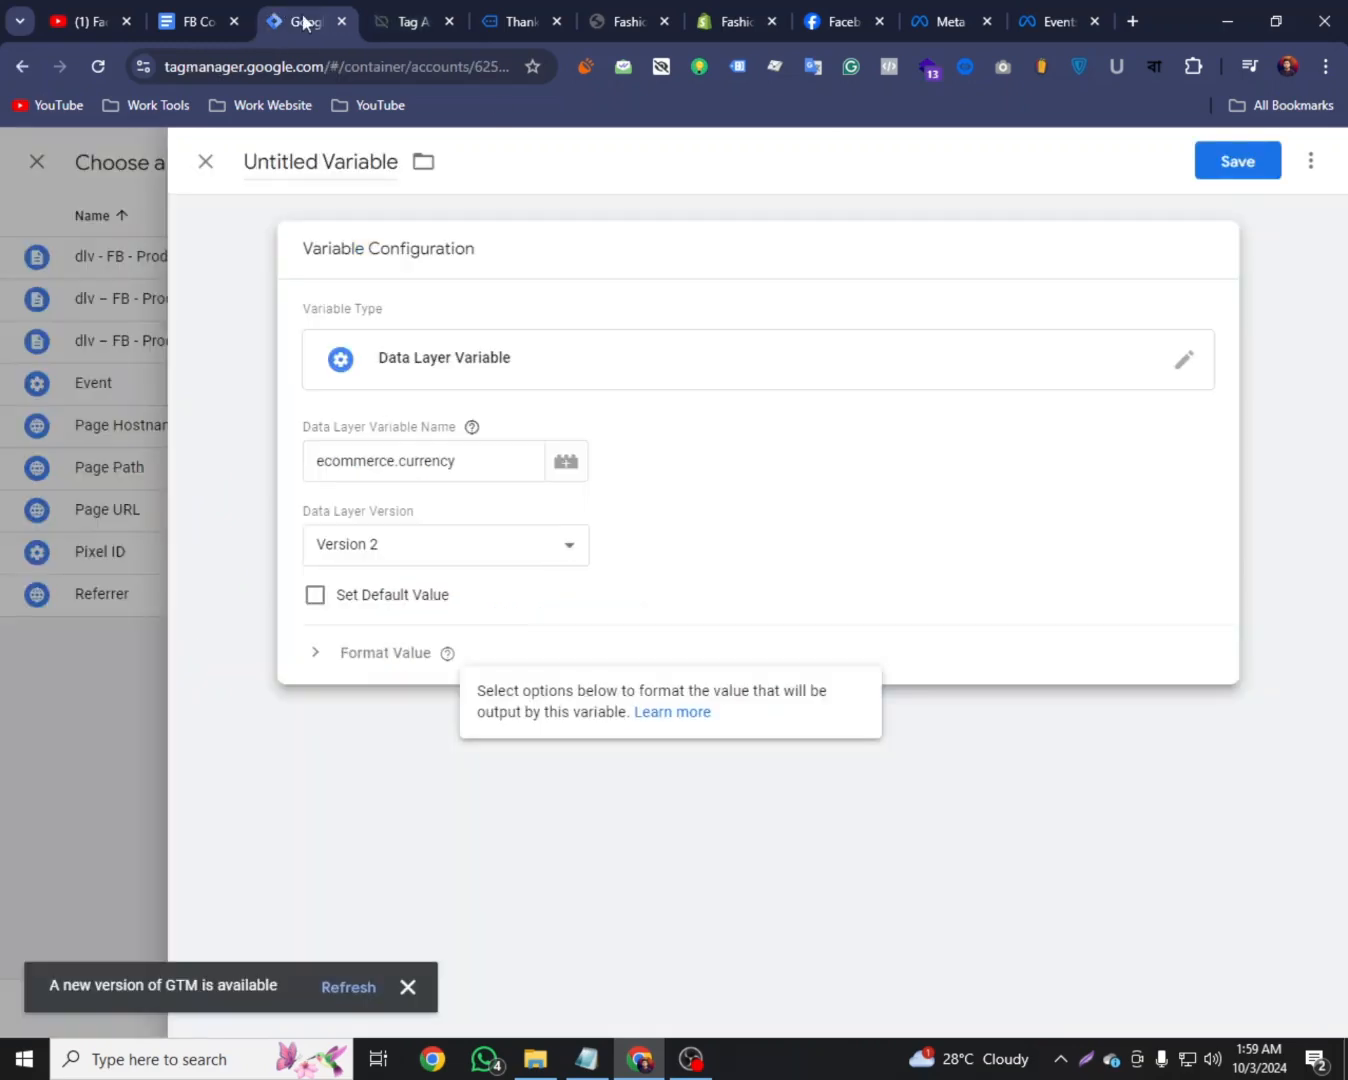
Name the variable "dlv – FB - Currency" by copying it from the document's Currency row, and save it
click(169, 11)
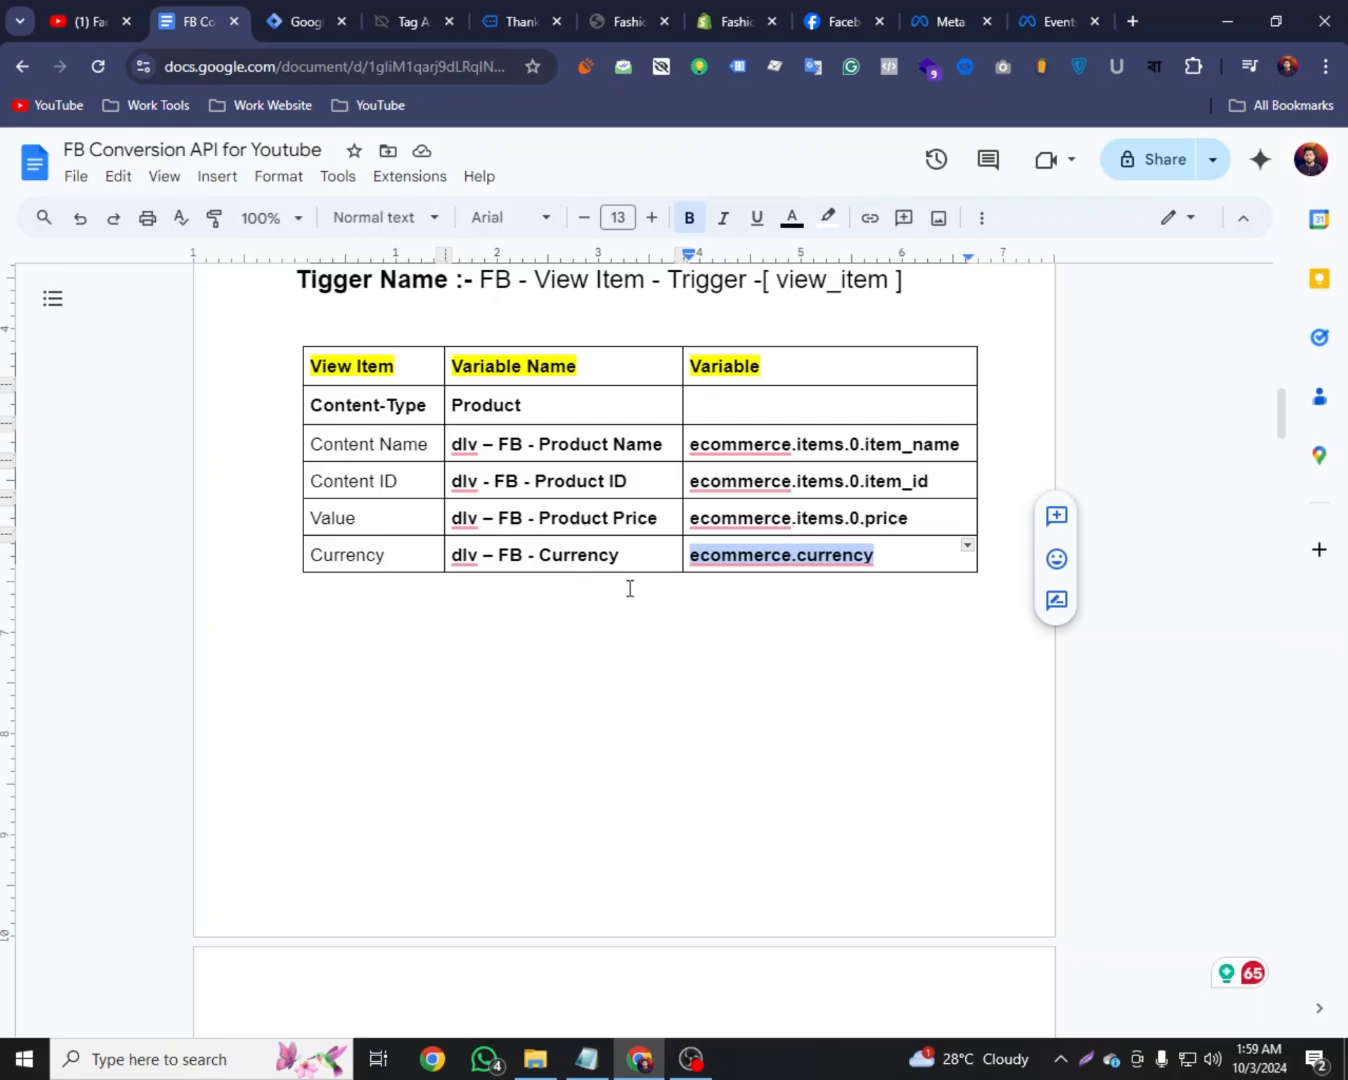
drag(625, 558, 450, 556)
right_click(466, 555)
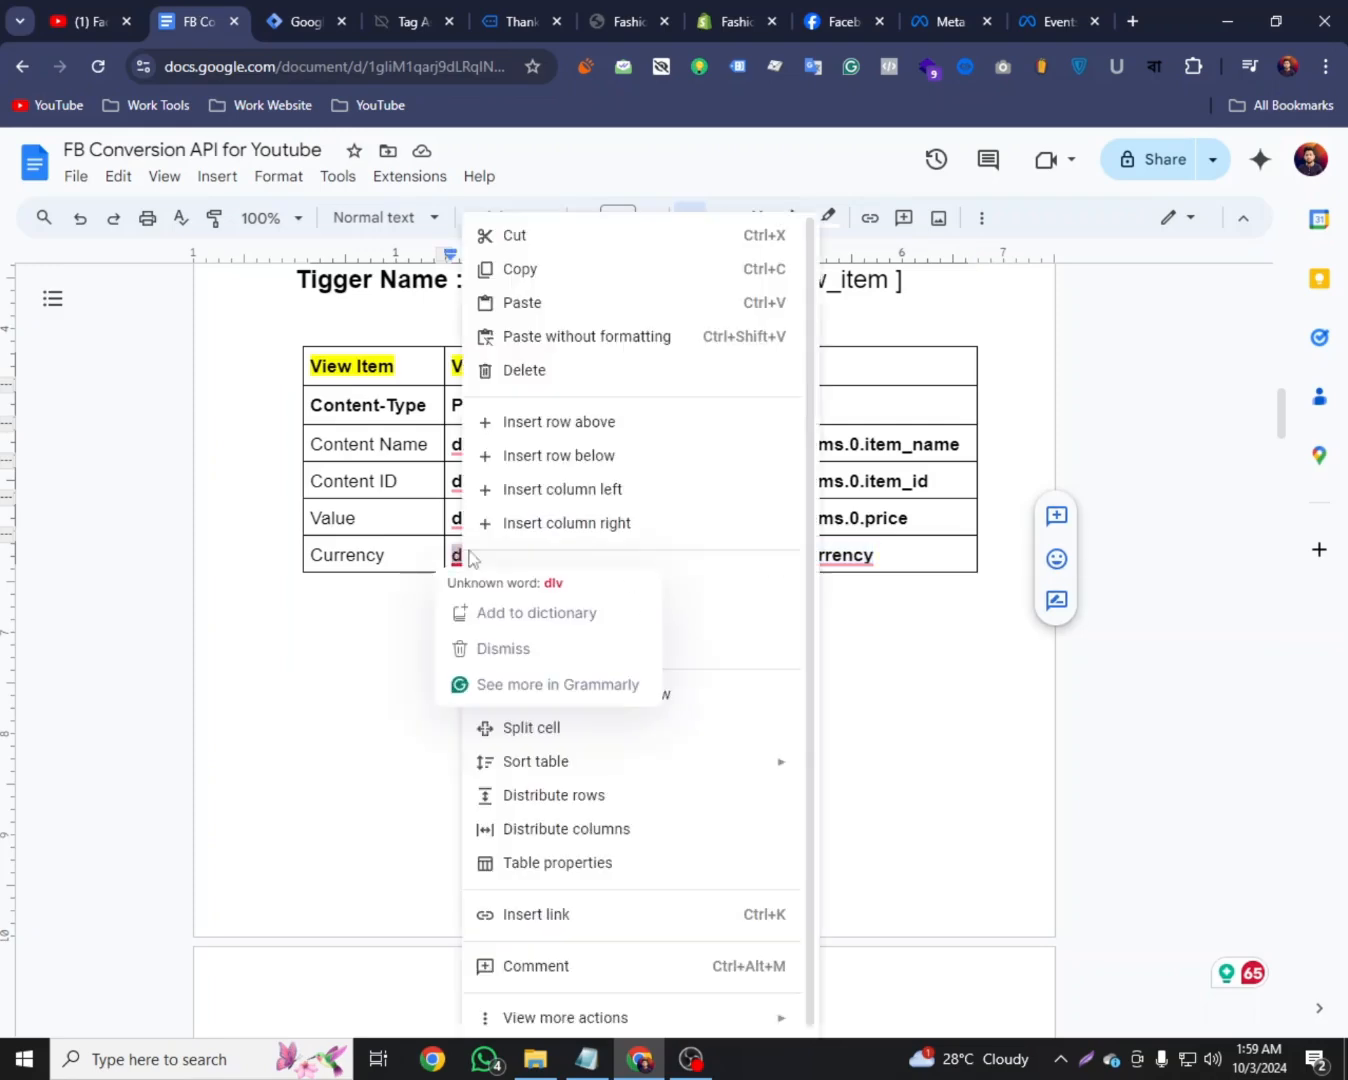
click(532, 285)
click(311, 12)
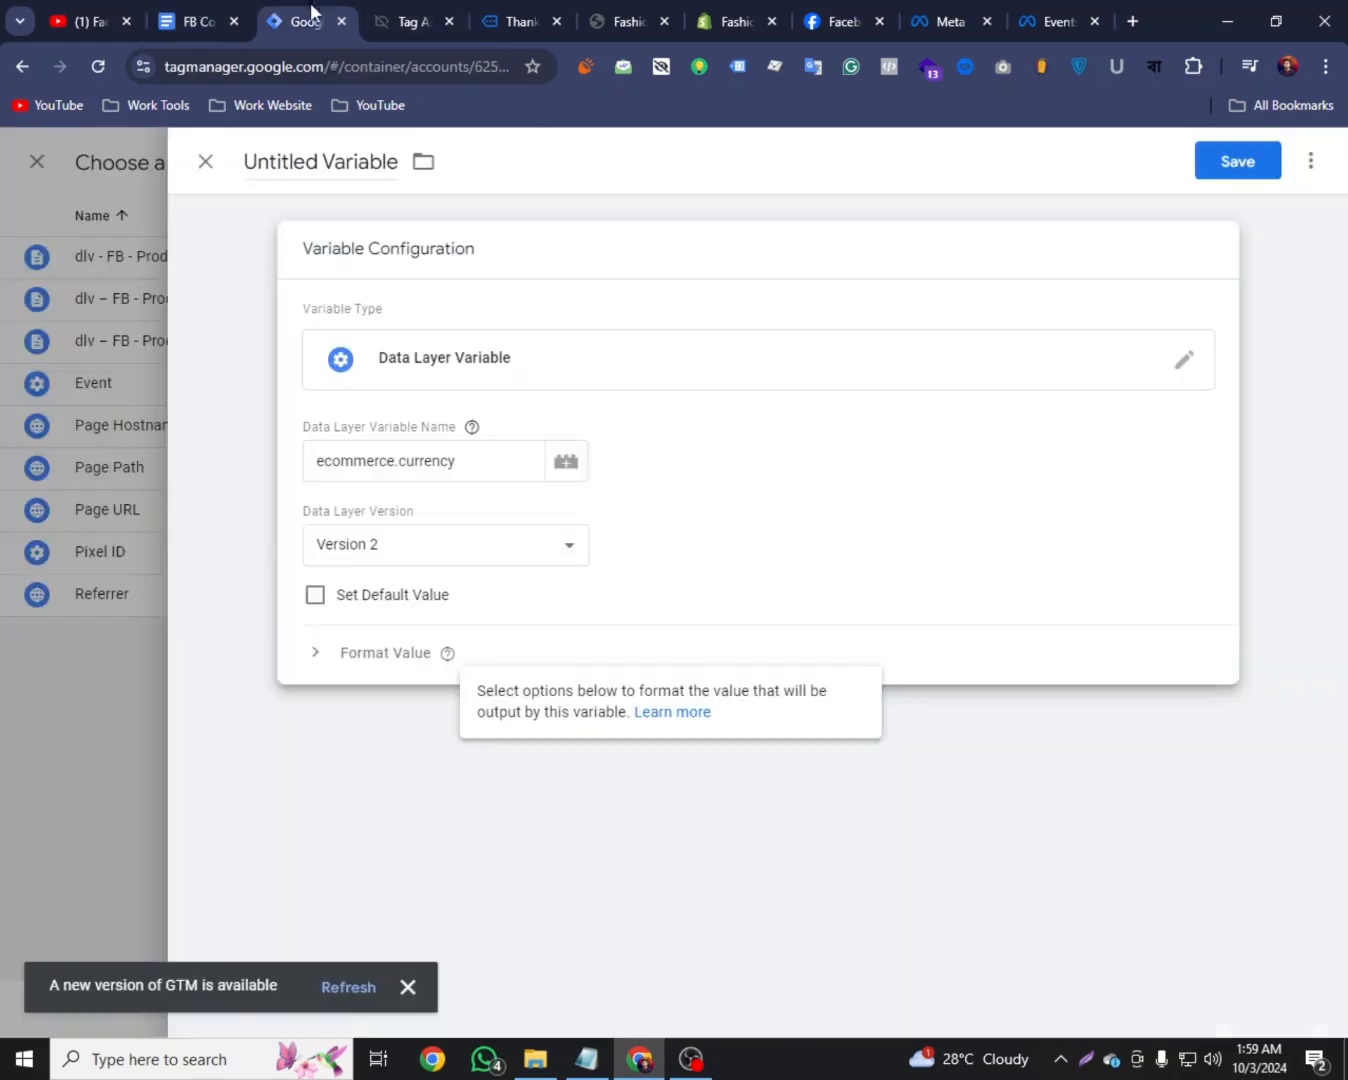
click(299, 155)
right_click(300, 158)
click(346, 342)
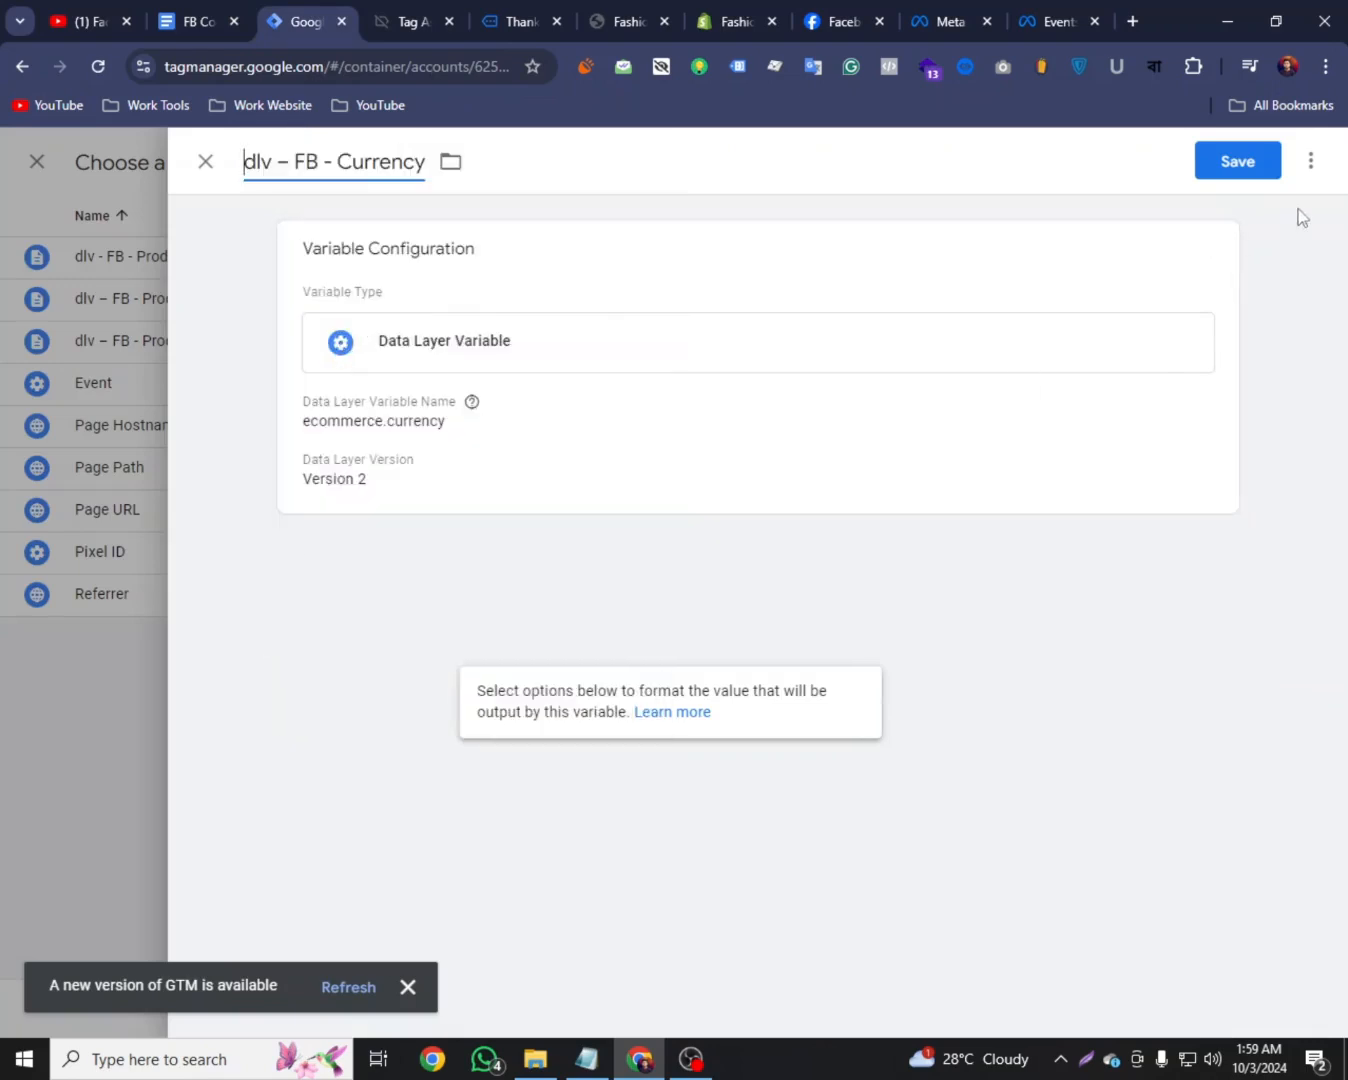
click(1233, 158)
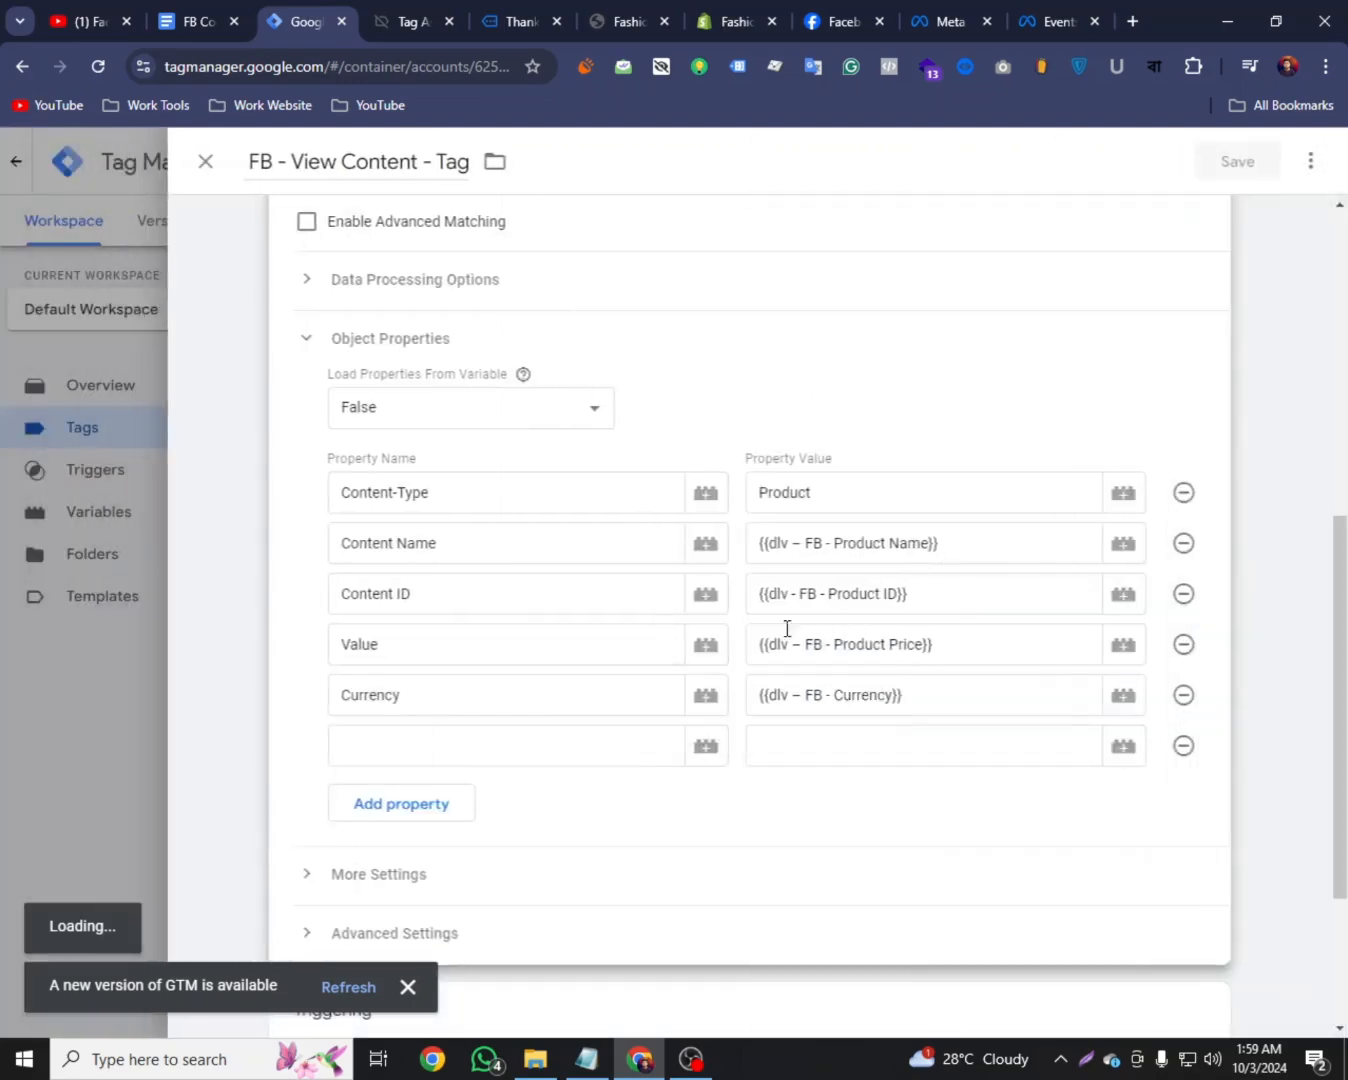
Remove the empty sixth object property row from the View Content tag and review the tag's settings
scroll(760, 630, down, 2)
click(1181, 538)
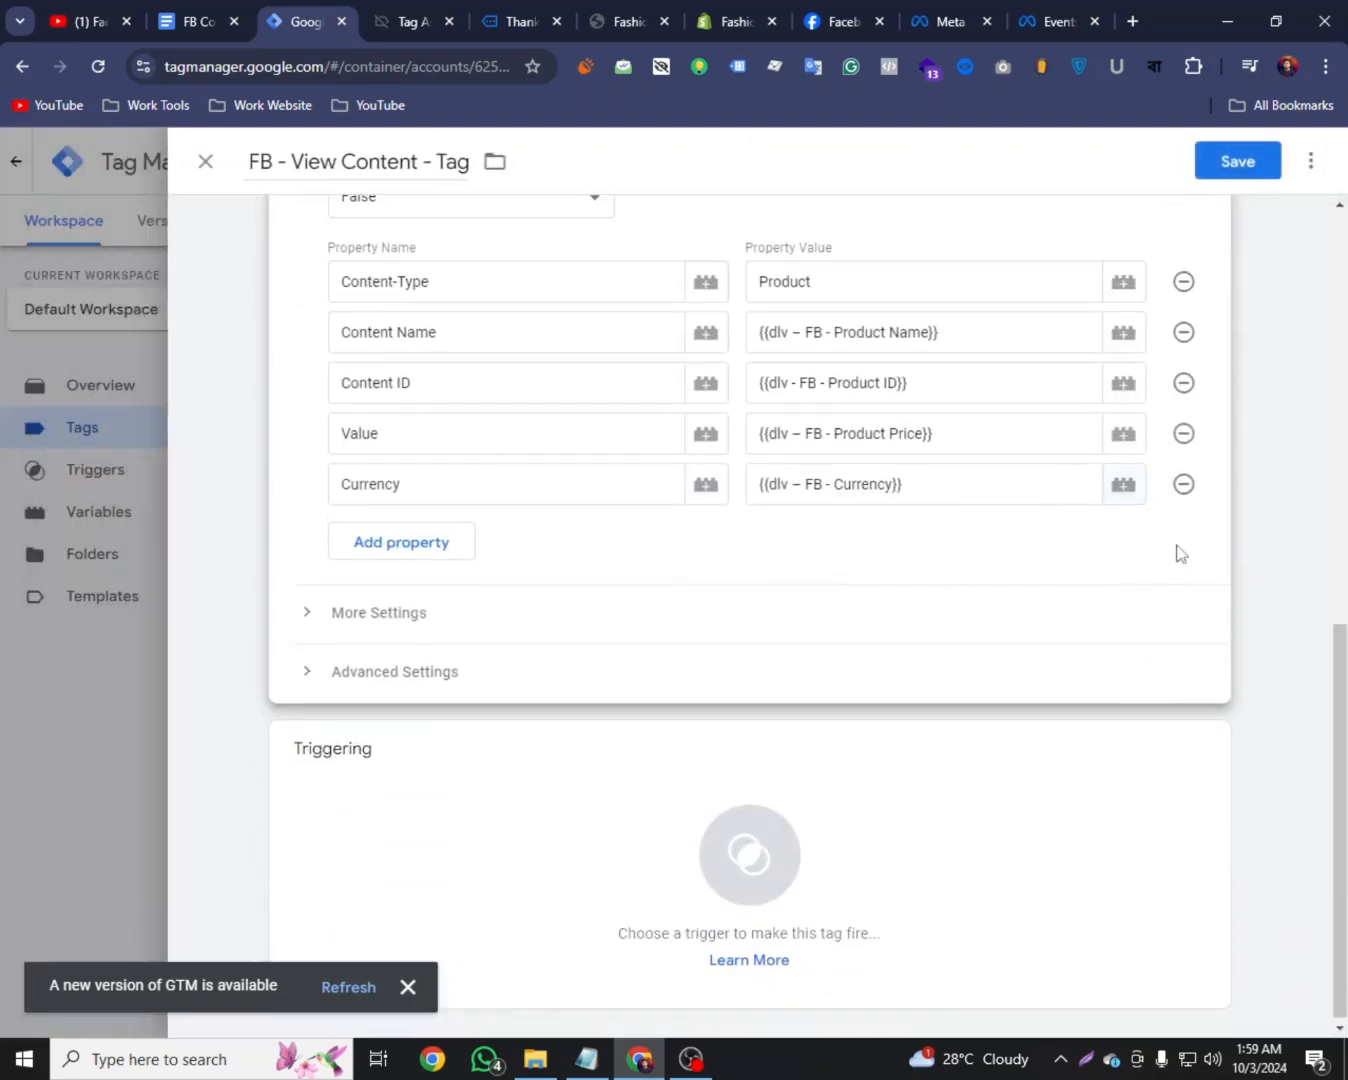
scroll(701, 597, up, 6)
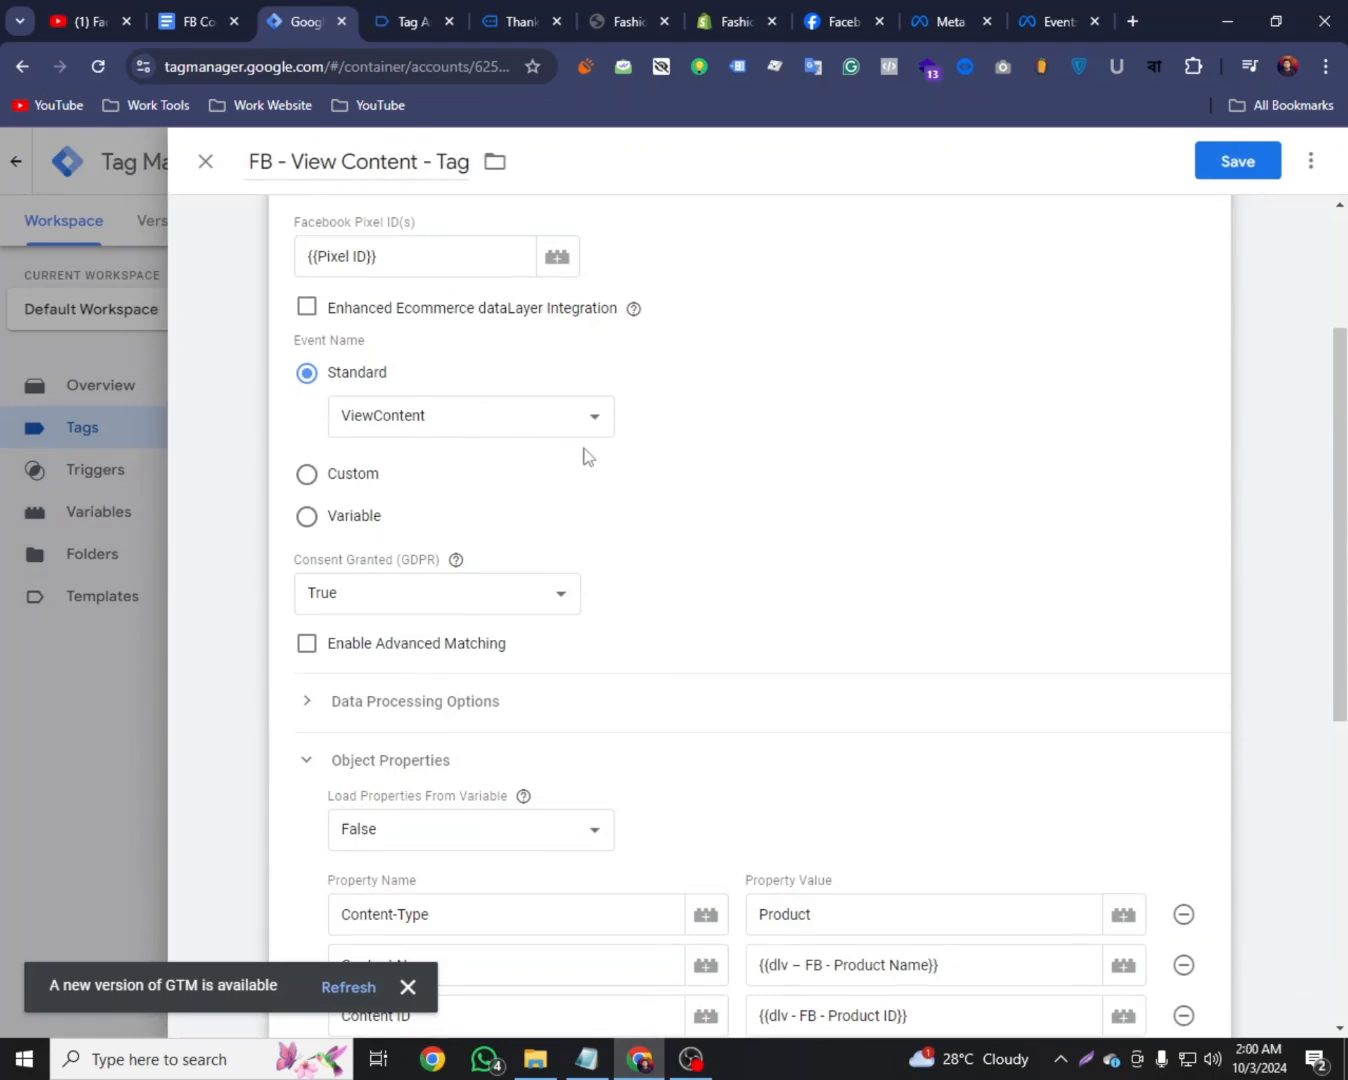
scroll(528, 445, down, 3)
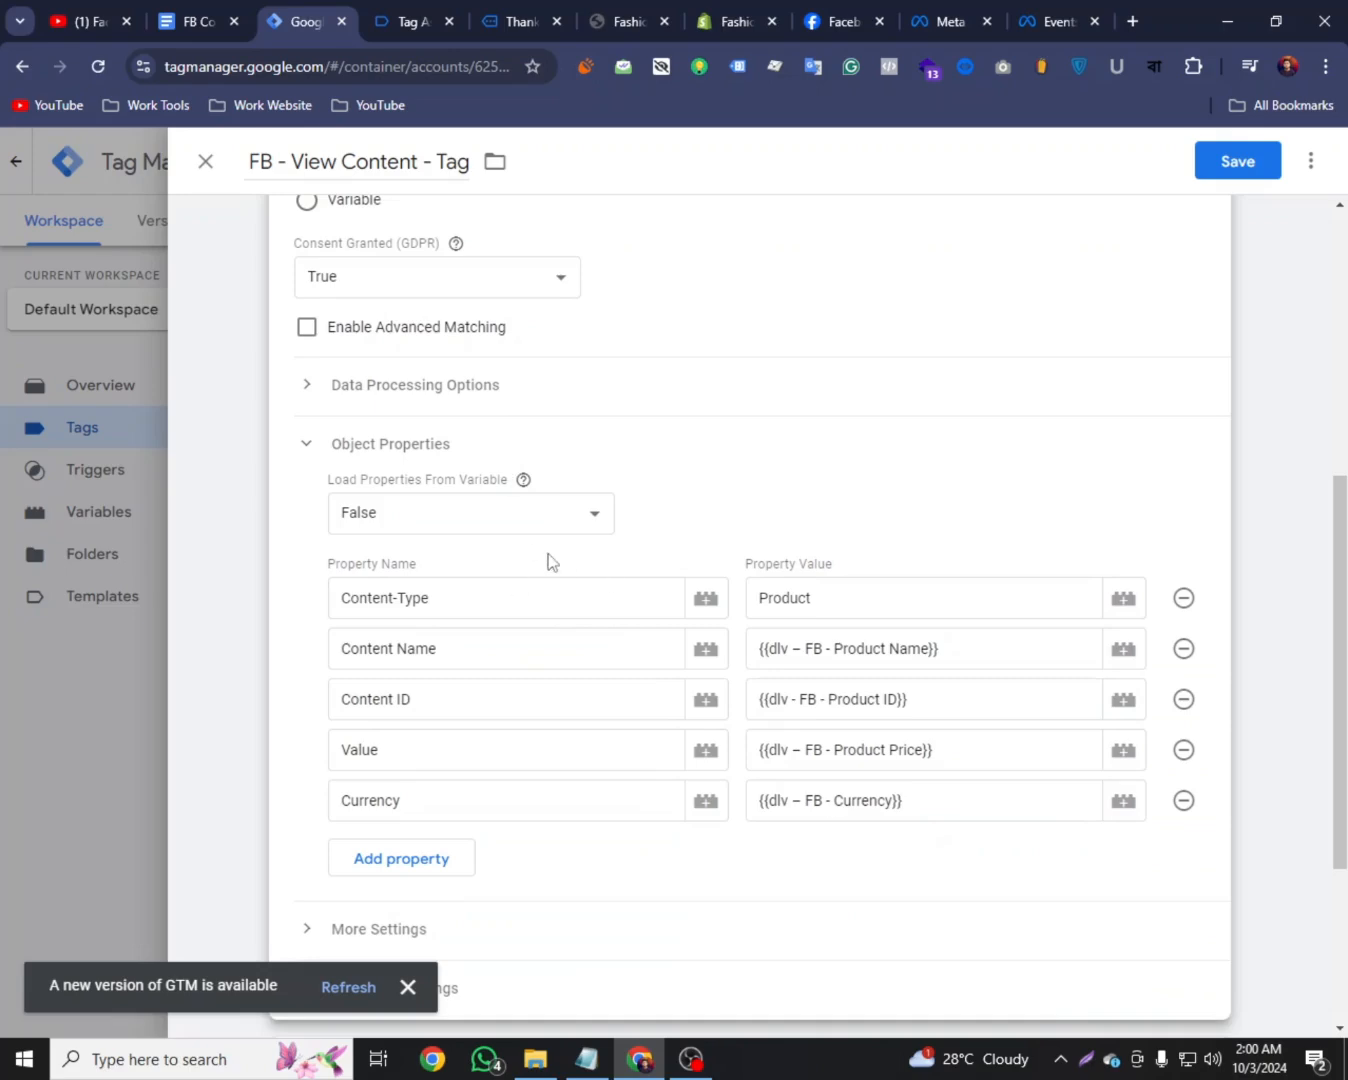
scroll(501, 587, down, 3)
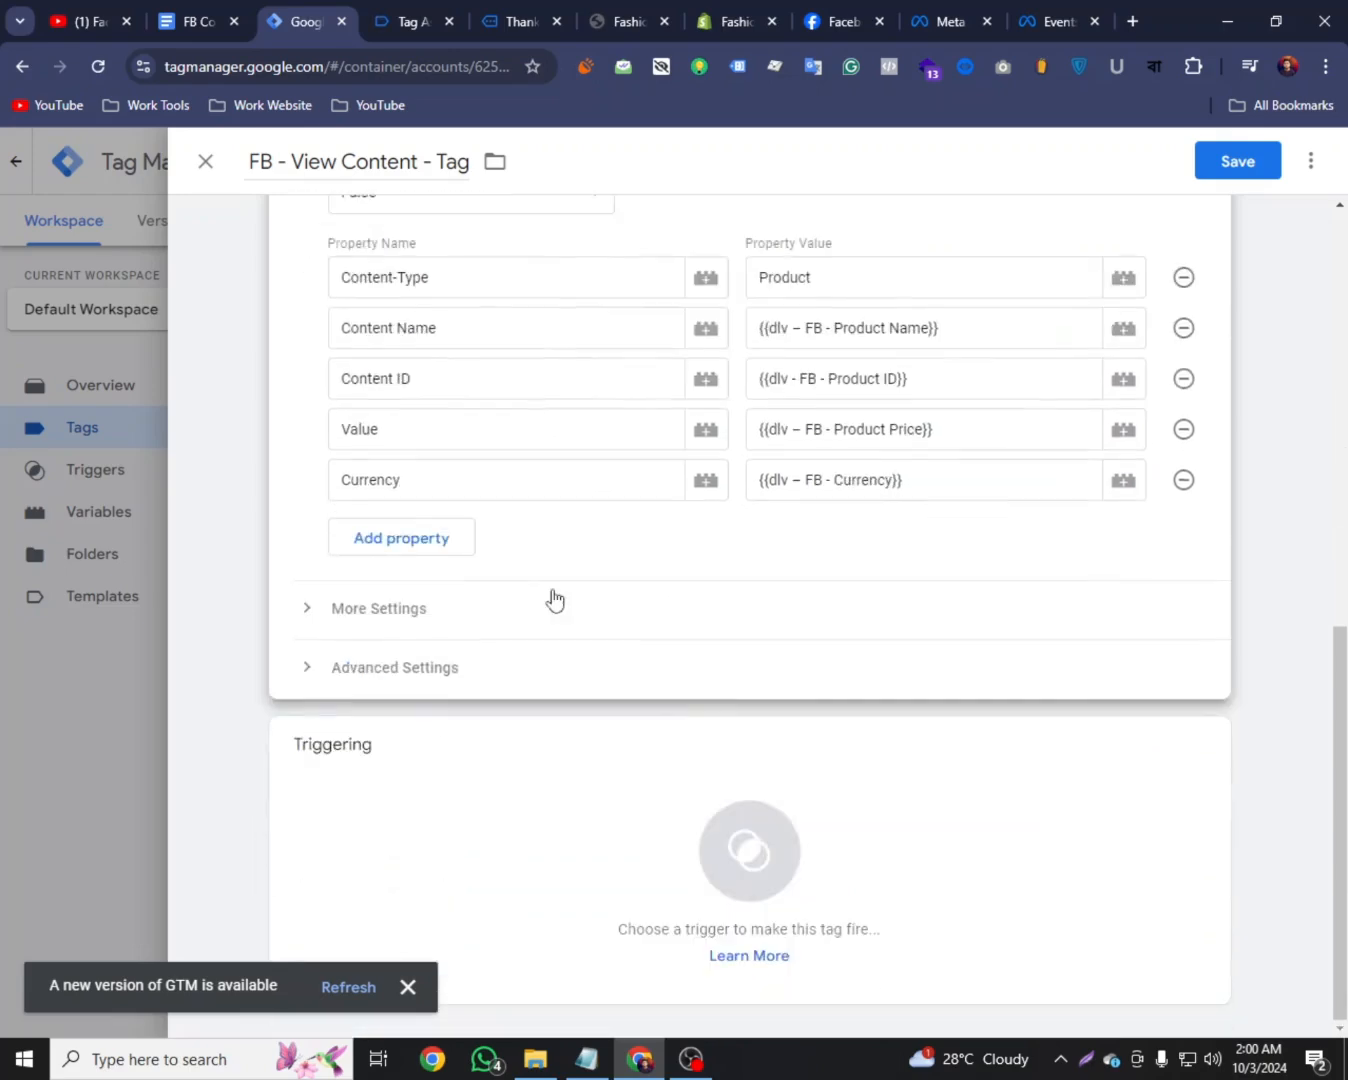
Start a new trigger for the View Content tag and set its type to Custom Event
click(788, 858)
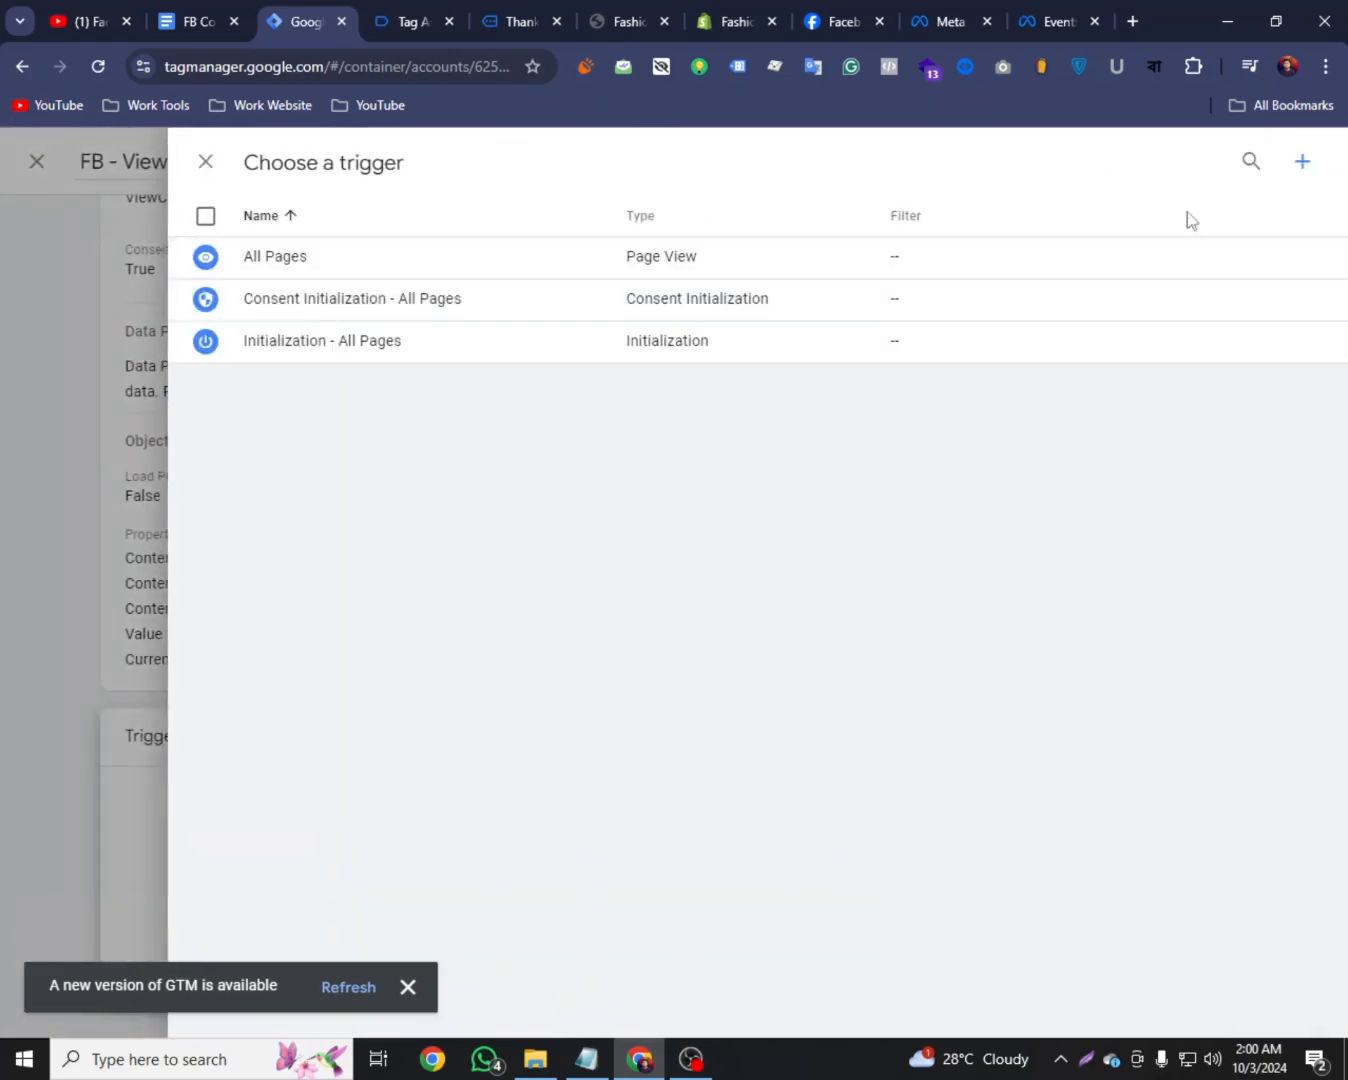
click(1301, 163)
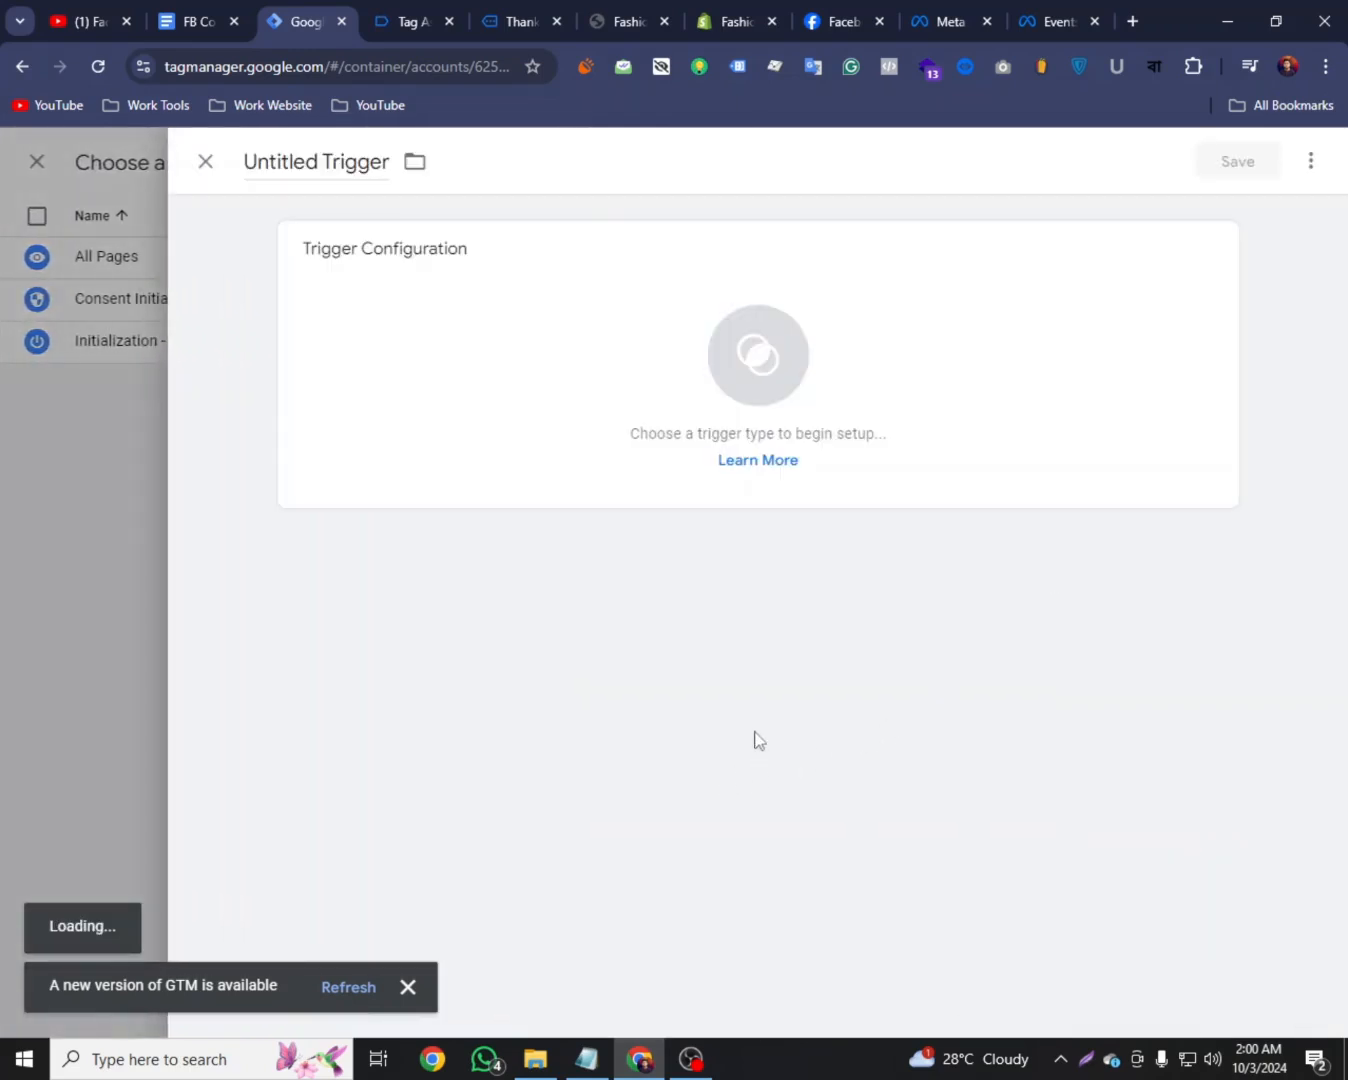
click(1202, 263)
scroll(752, 894, down, 2)
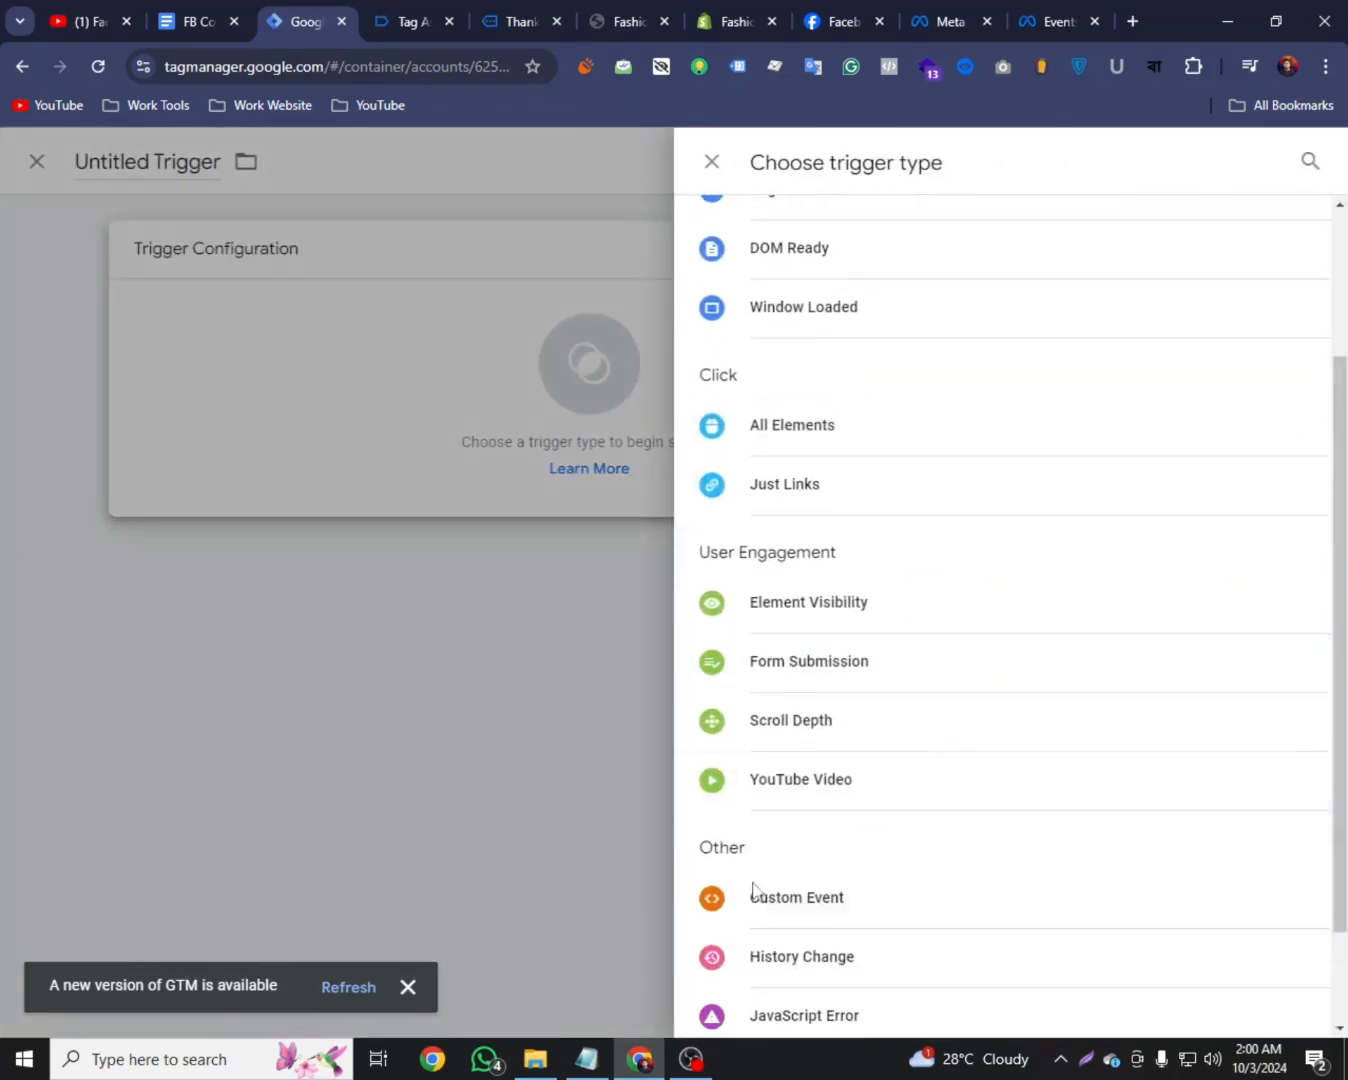
click(816, 900)
Set the trigger's event name to view_item, copied from the API call shown in Tag Assistant
click(364, 462)
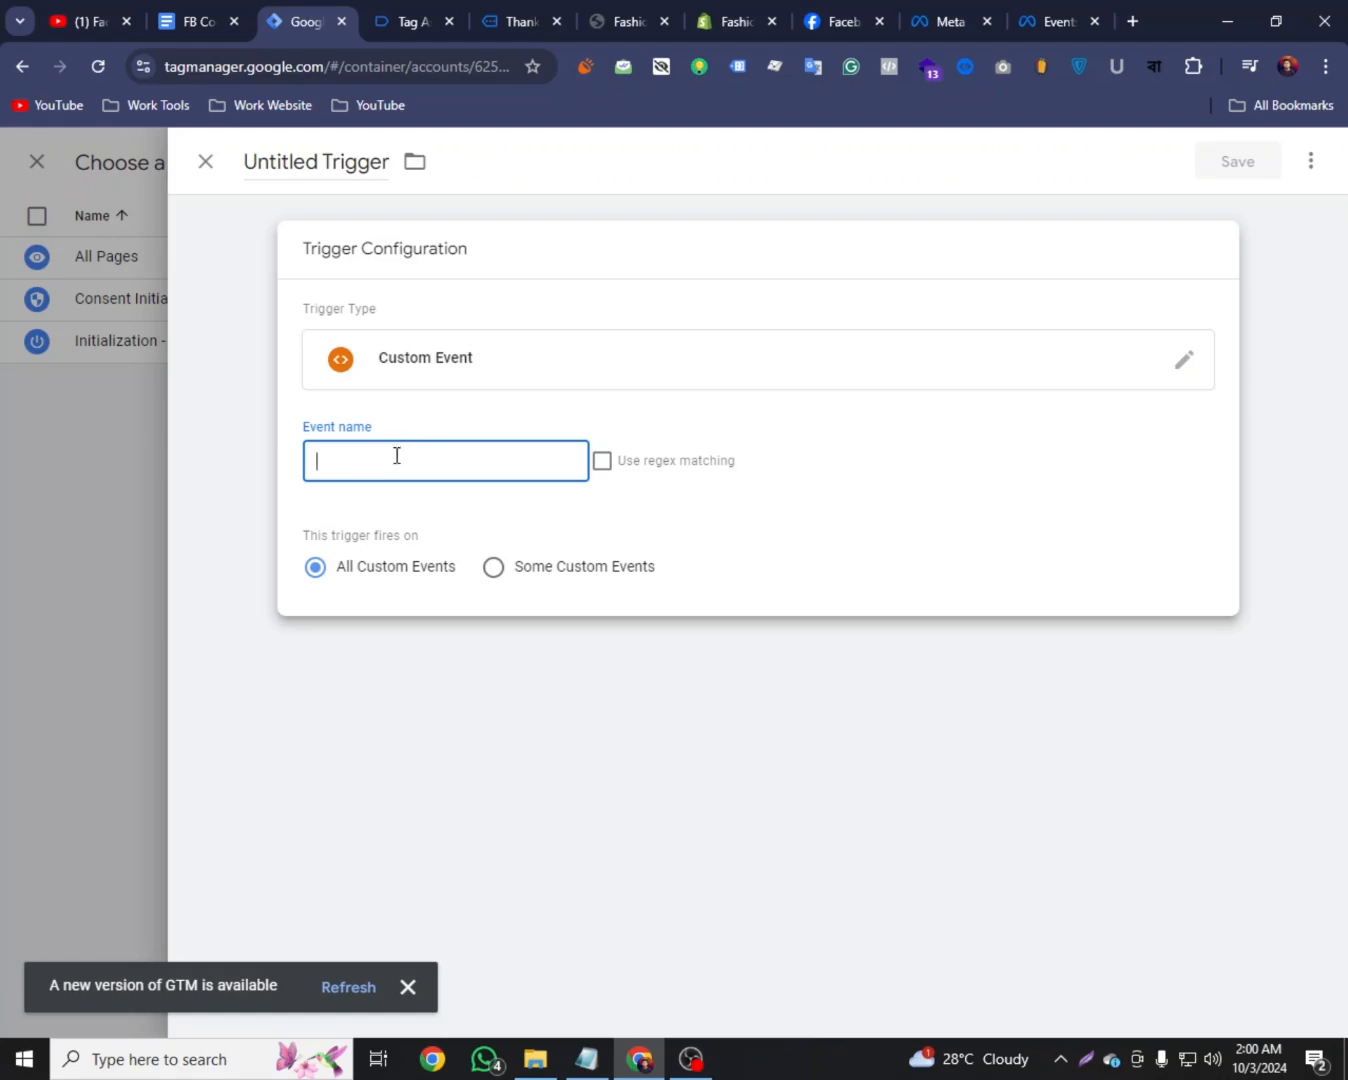
click(407, 13)
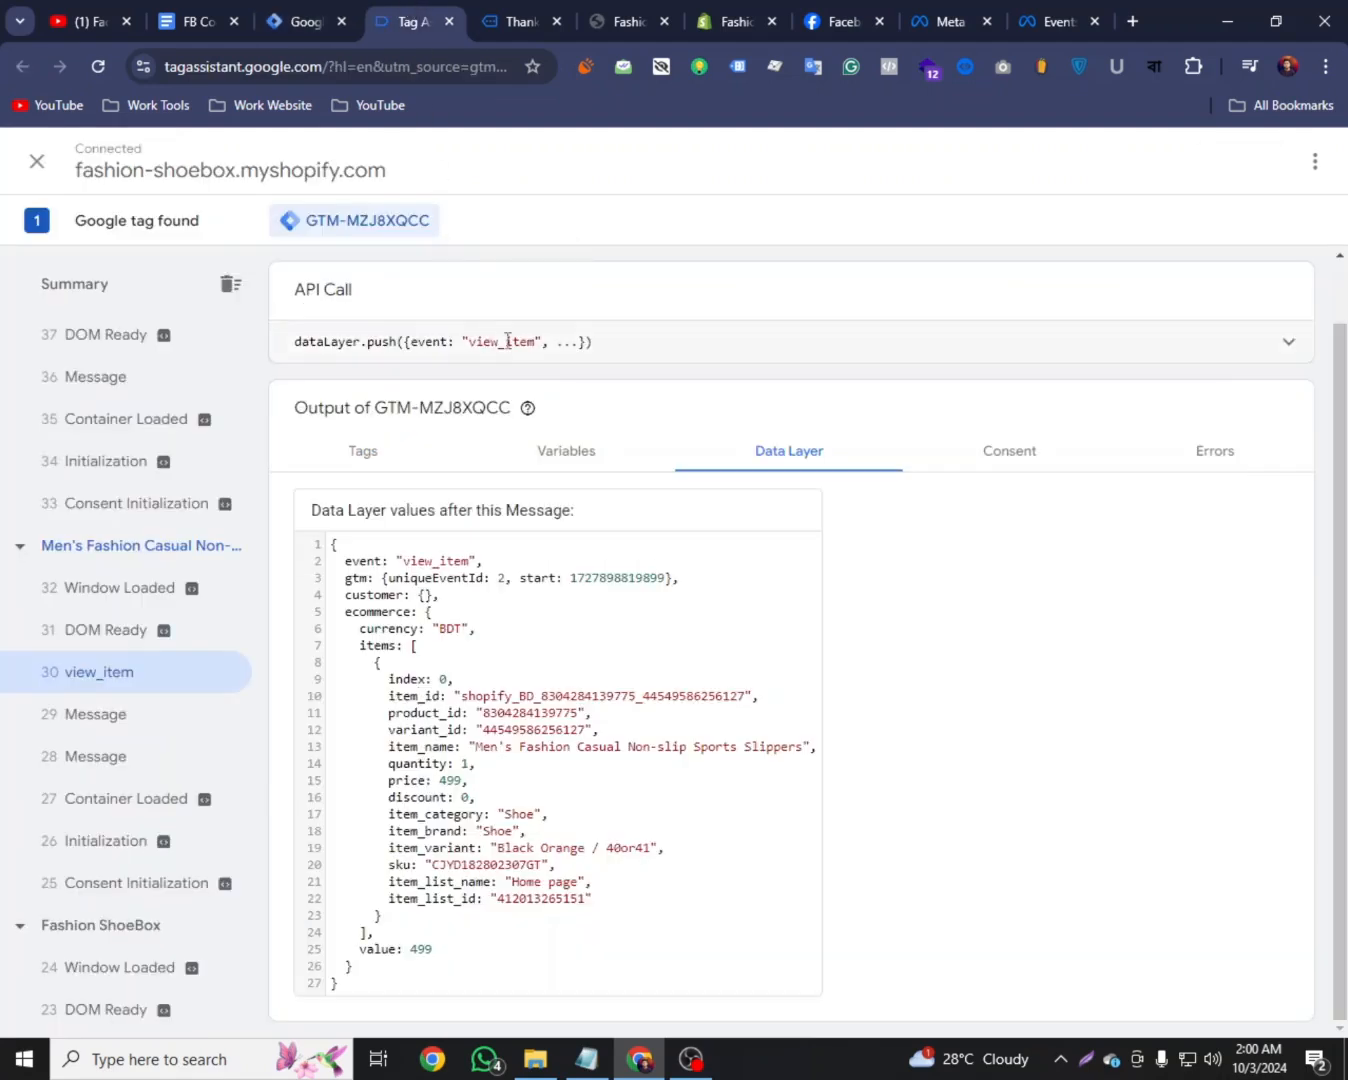
right_click(509, 338)
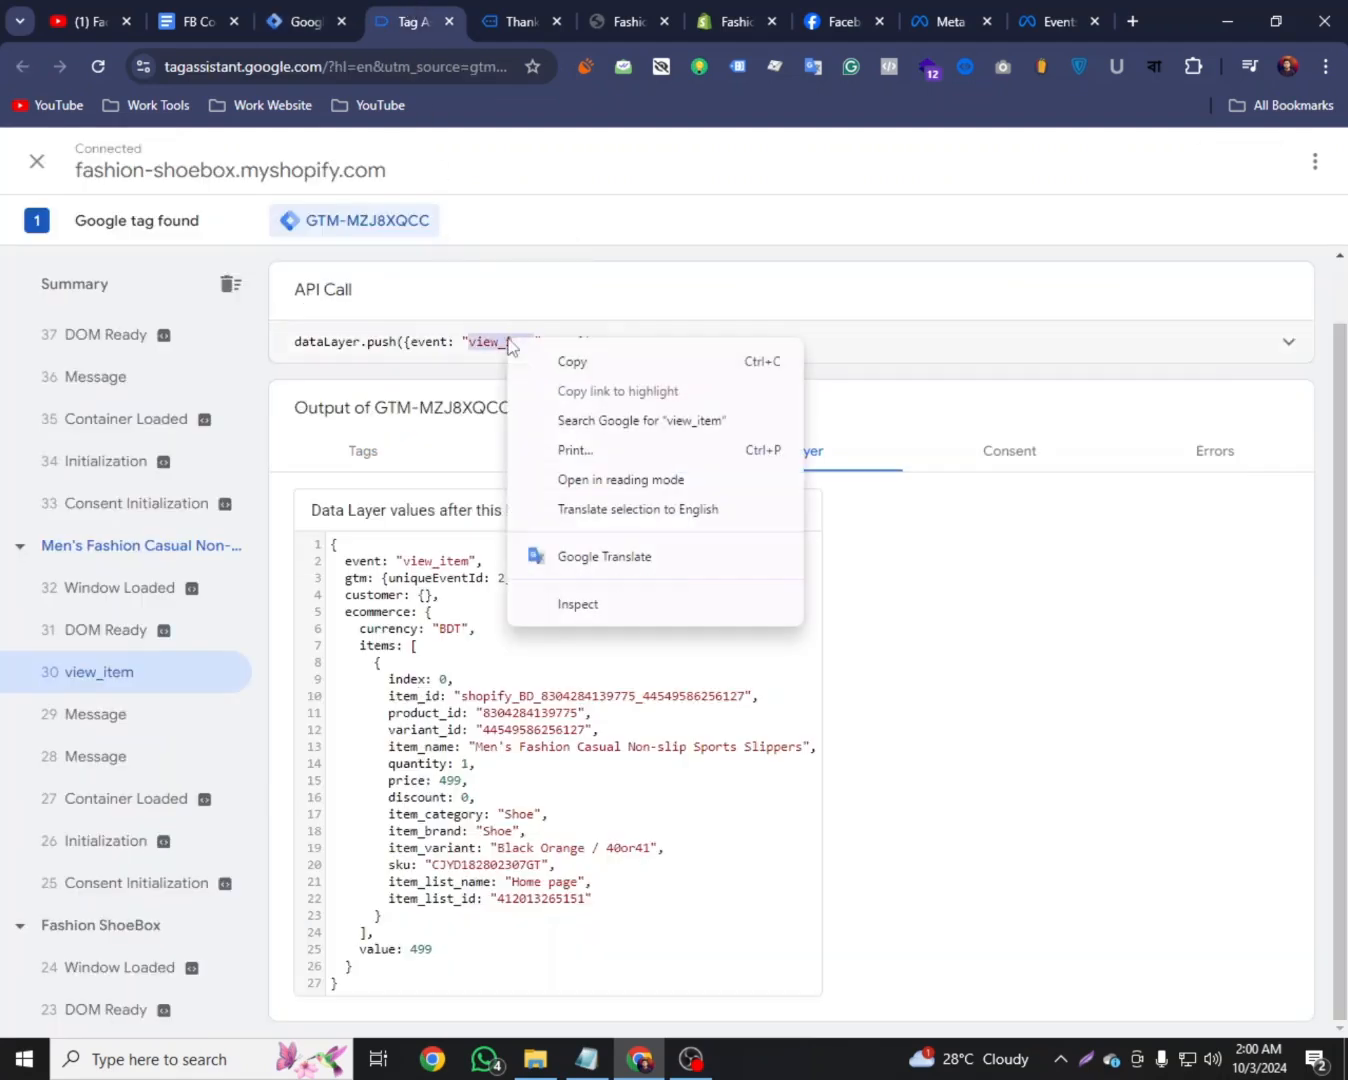
click(592, 358)
click(290, 14)
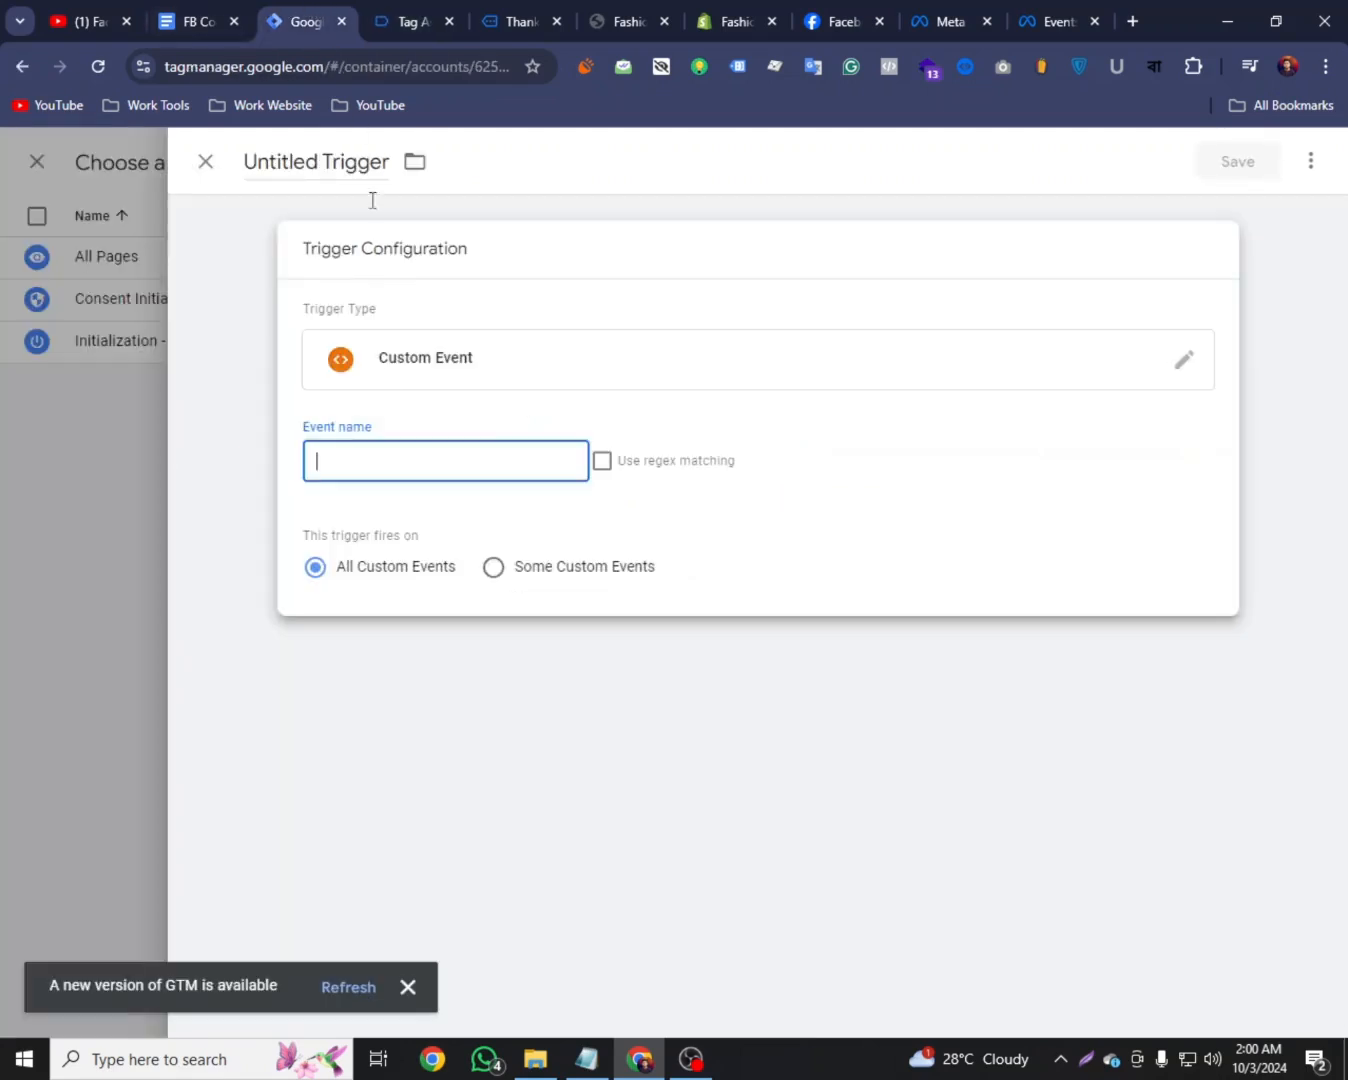
right_click(356, 460)
click(407, 667)
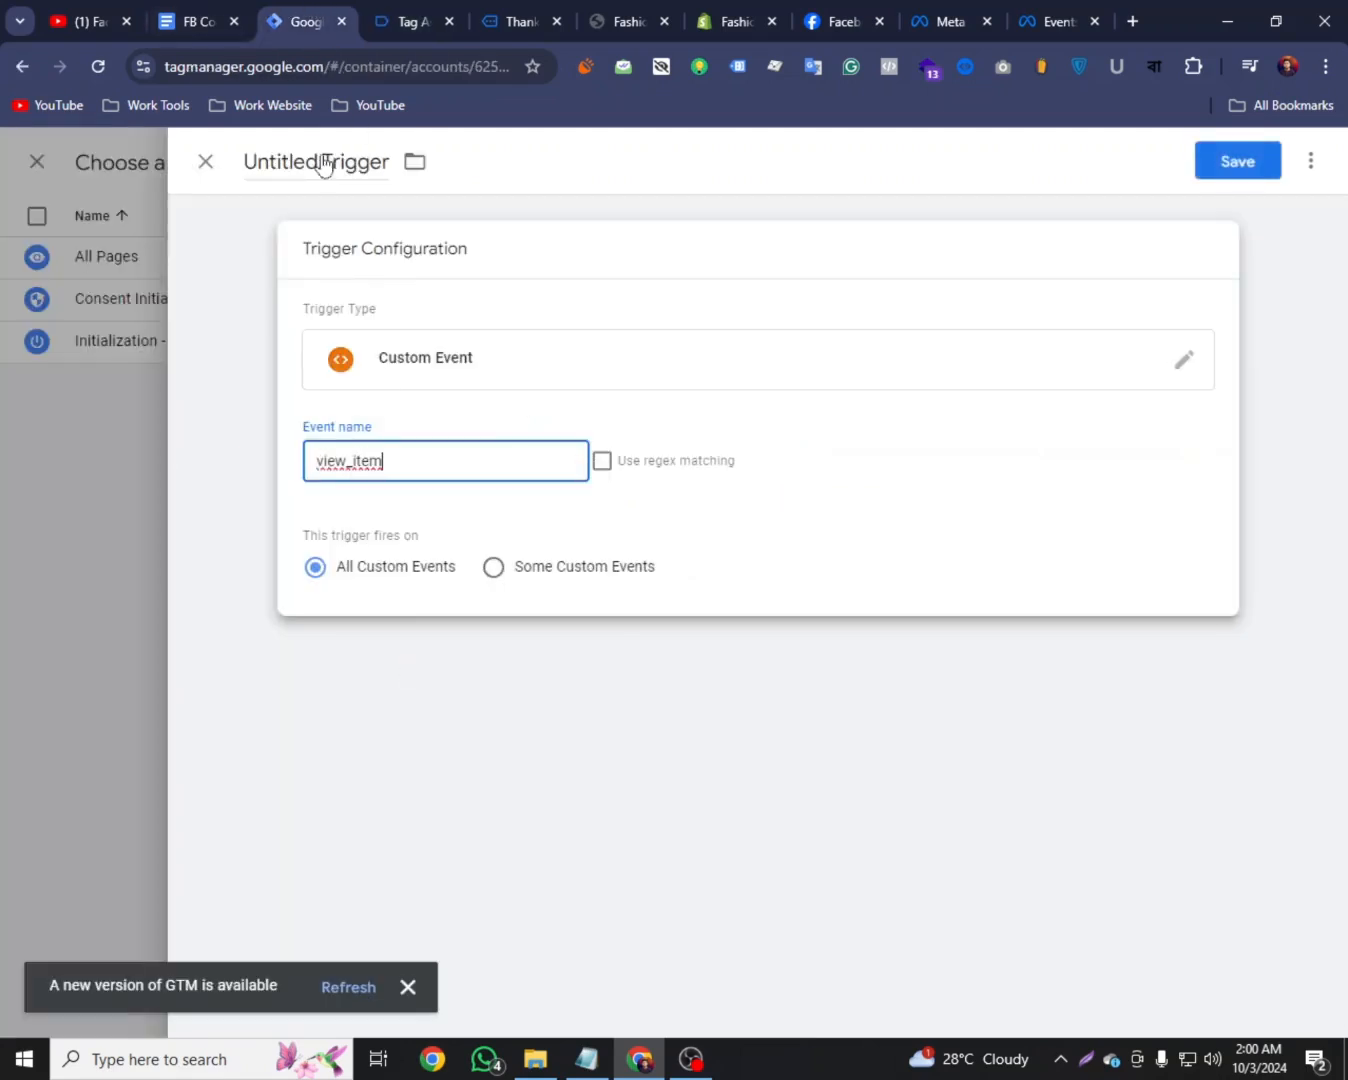
Name the trigger "FB - View Item - Trigger" by copying it from the document's trigger name line, and save it
click(200, 22)
scroll(615, 452, up, 2)
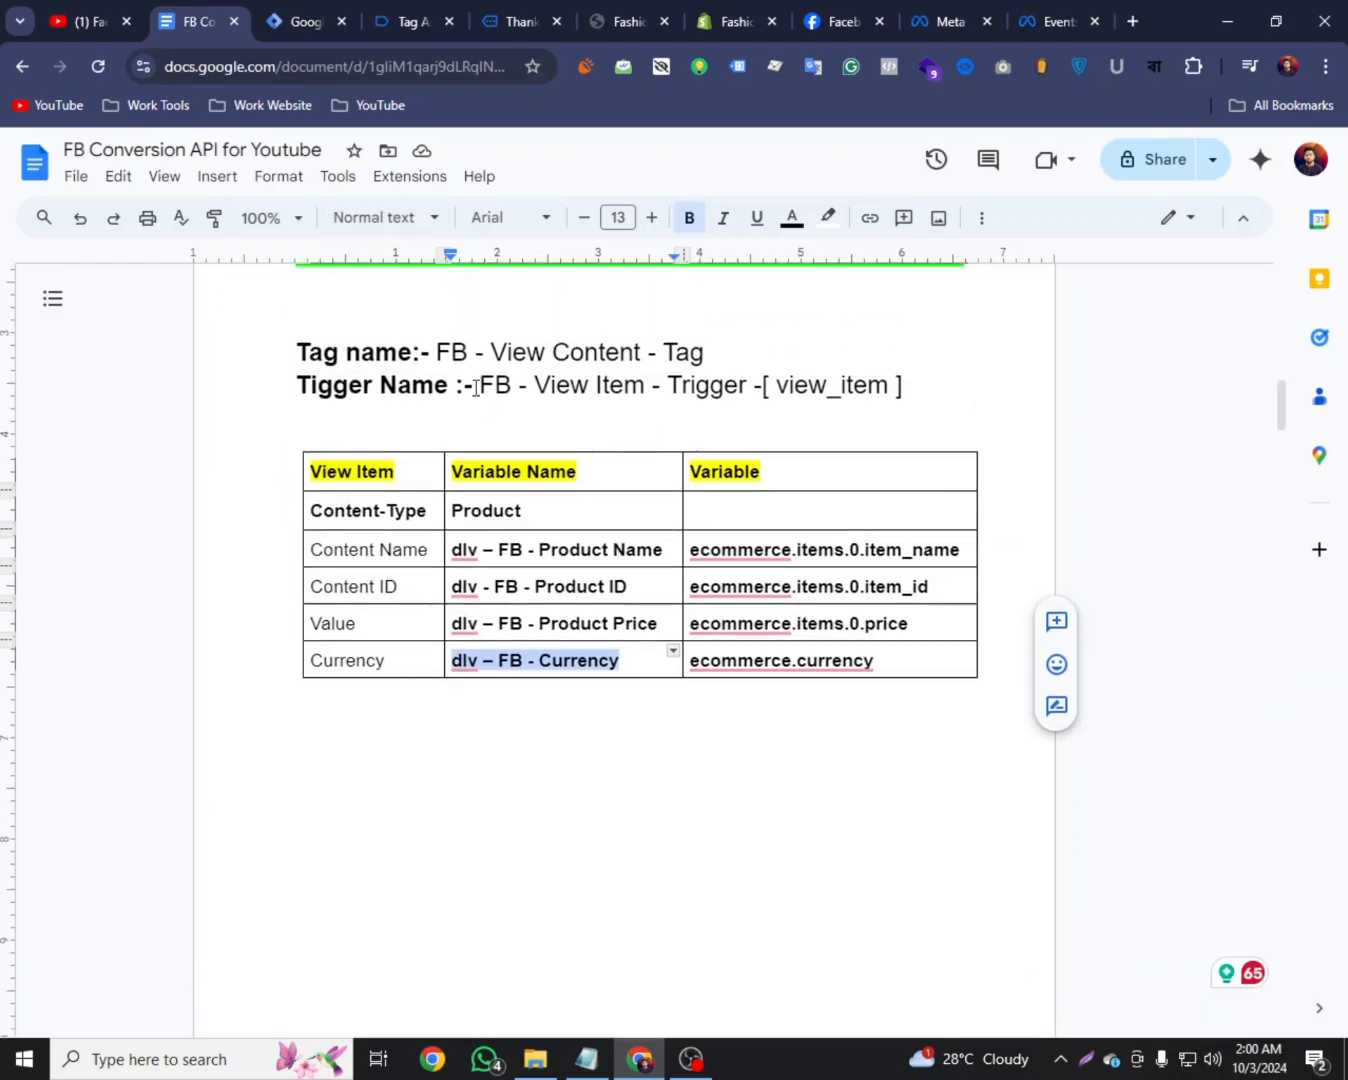
drag(476, 388, 731, 393)
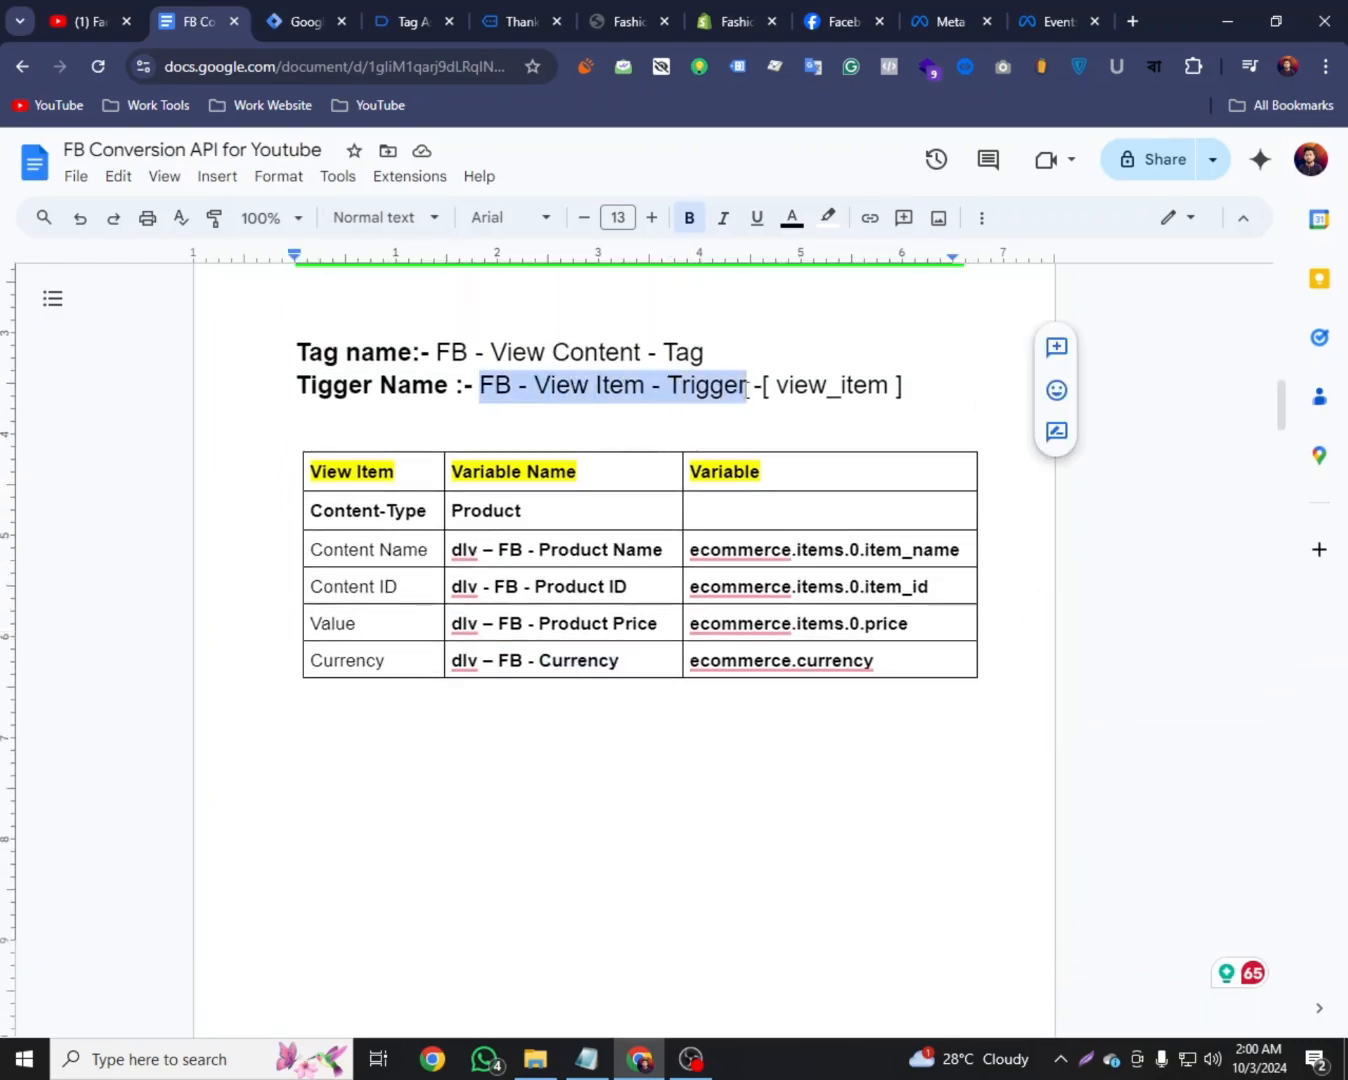
right_click(745, 387)
click(742, 440)
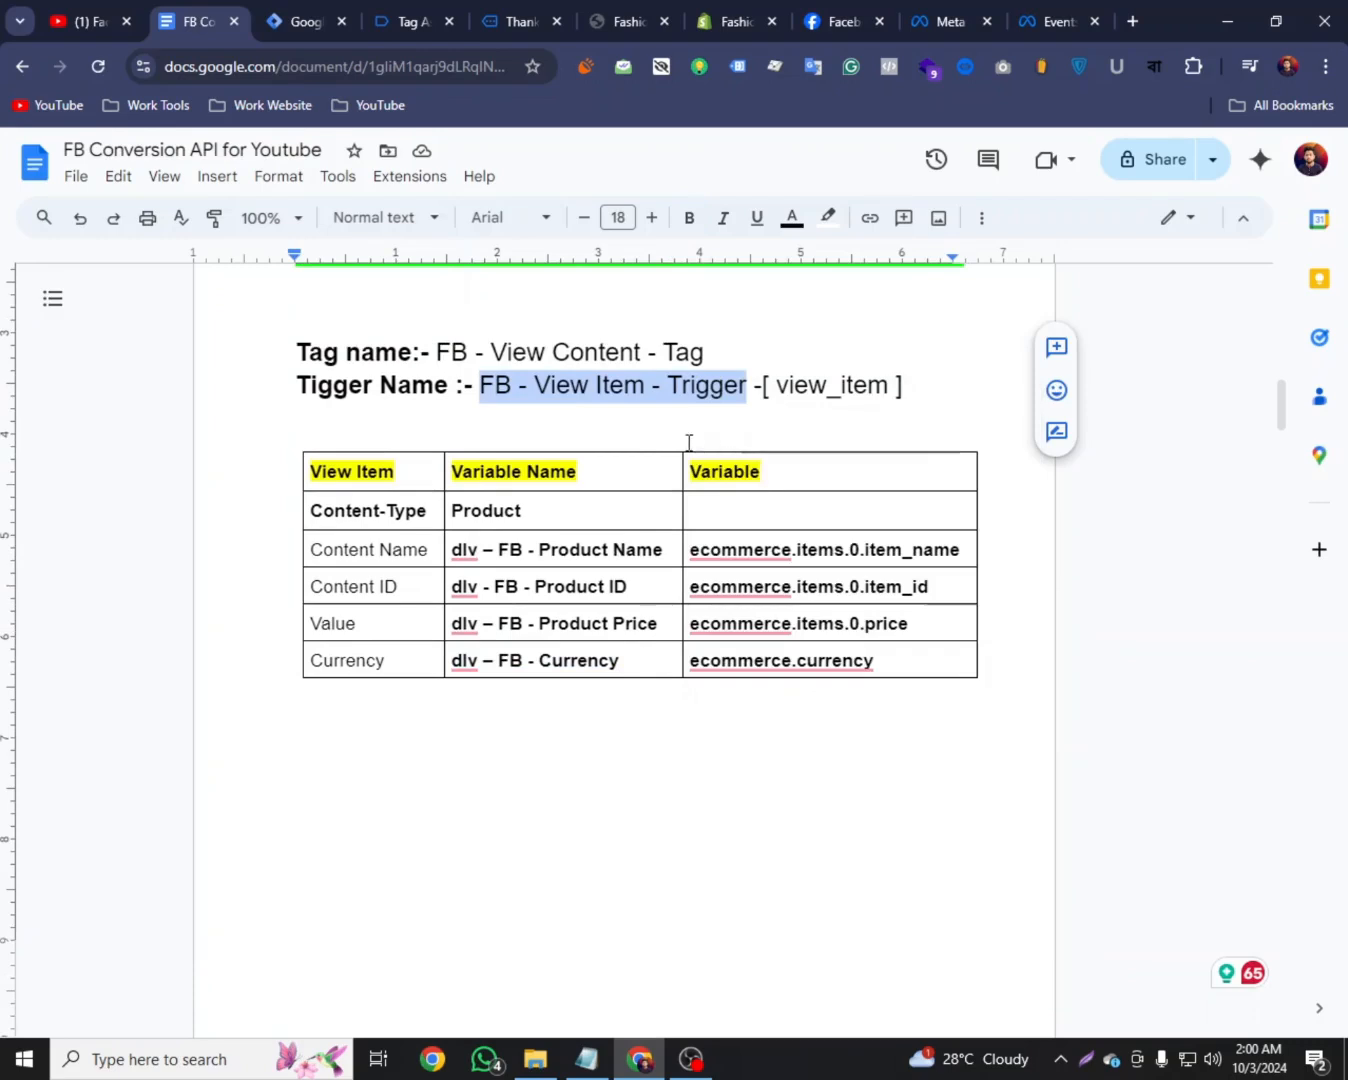
click(300, 22)
double_click(295, 162)
click(297, 164)
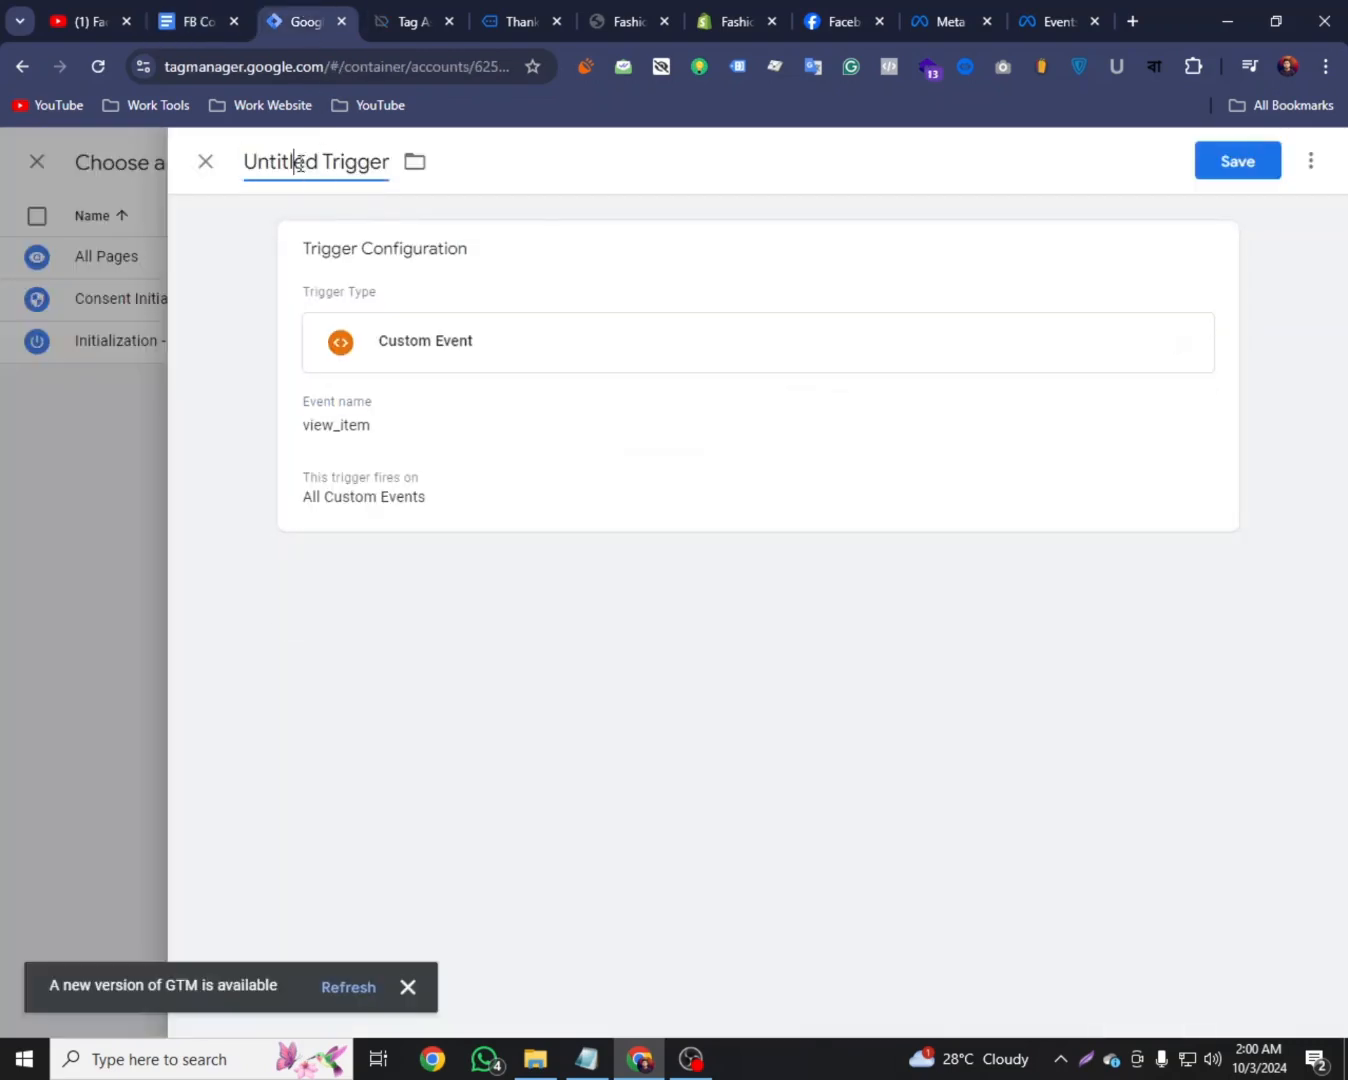
triple_click(297, 164)
right_click(299, 161)
click(460, 316)
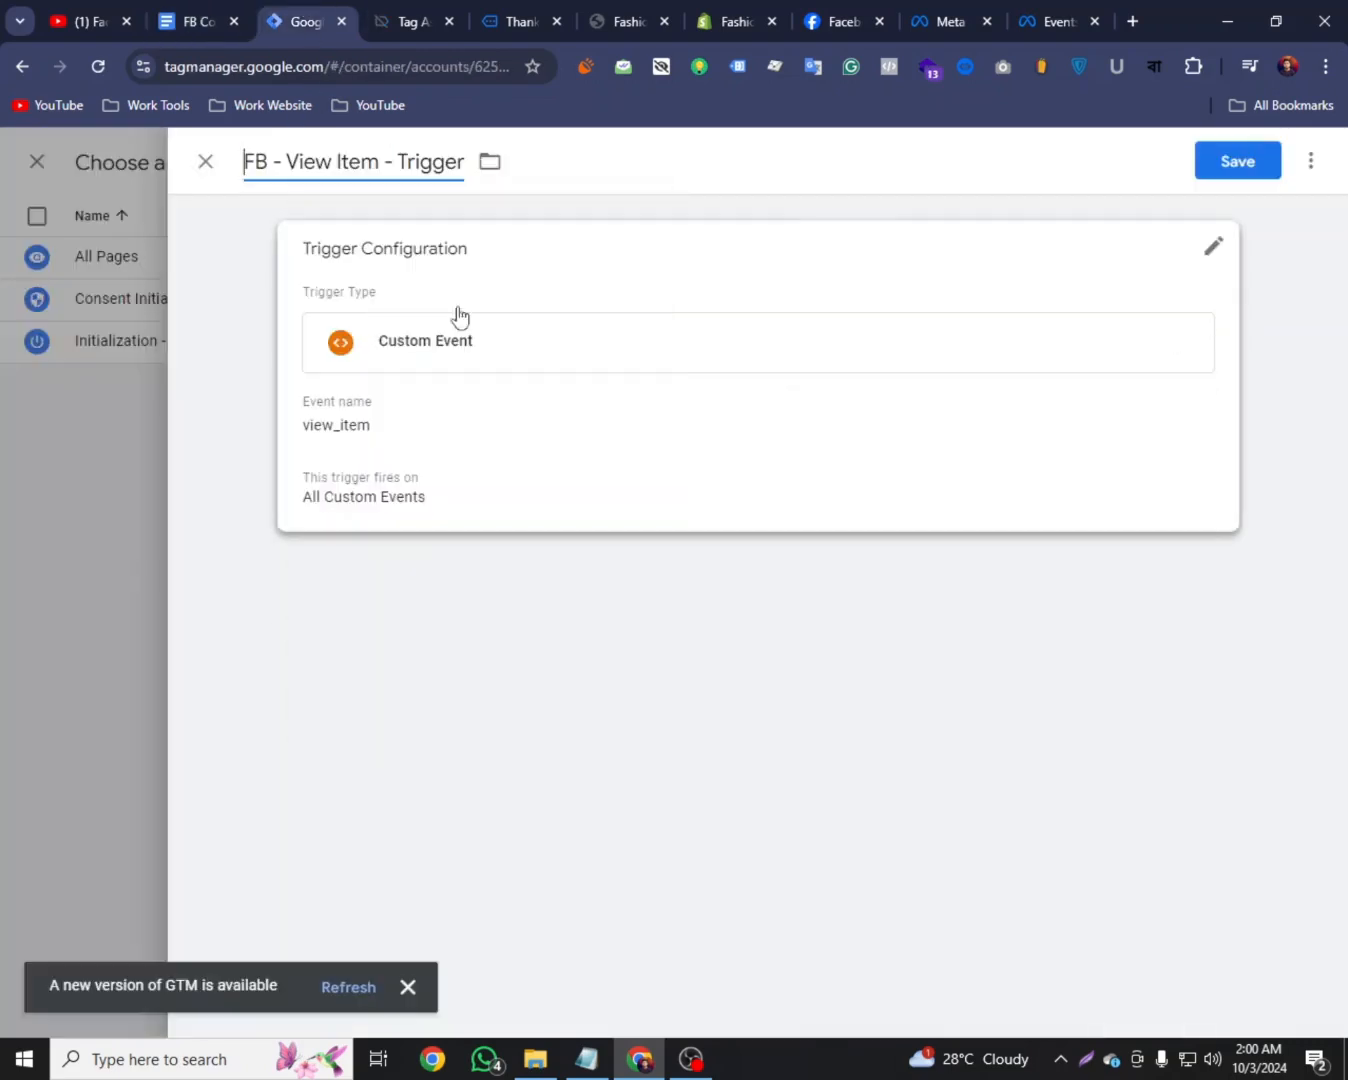
click(1199, 171)
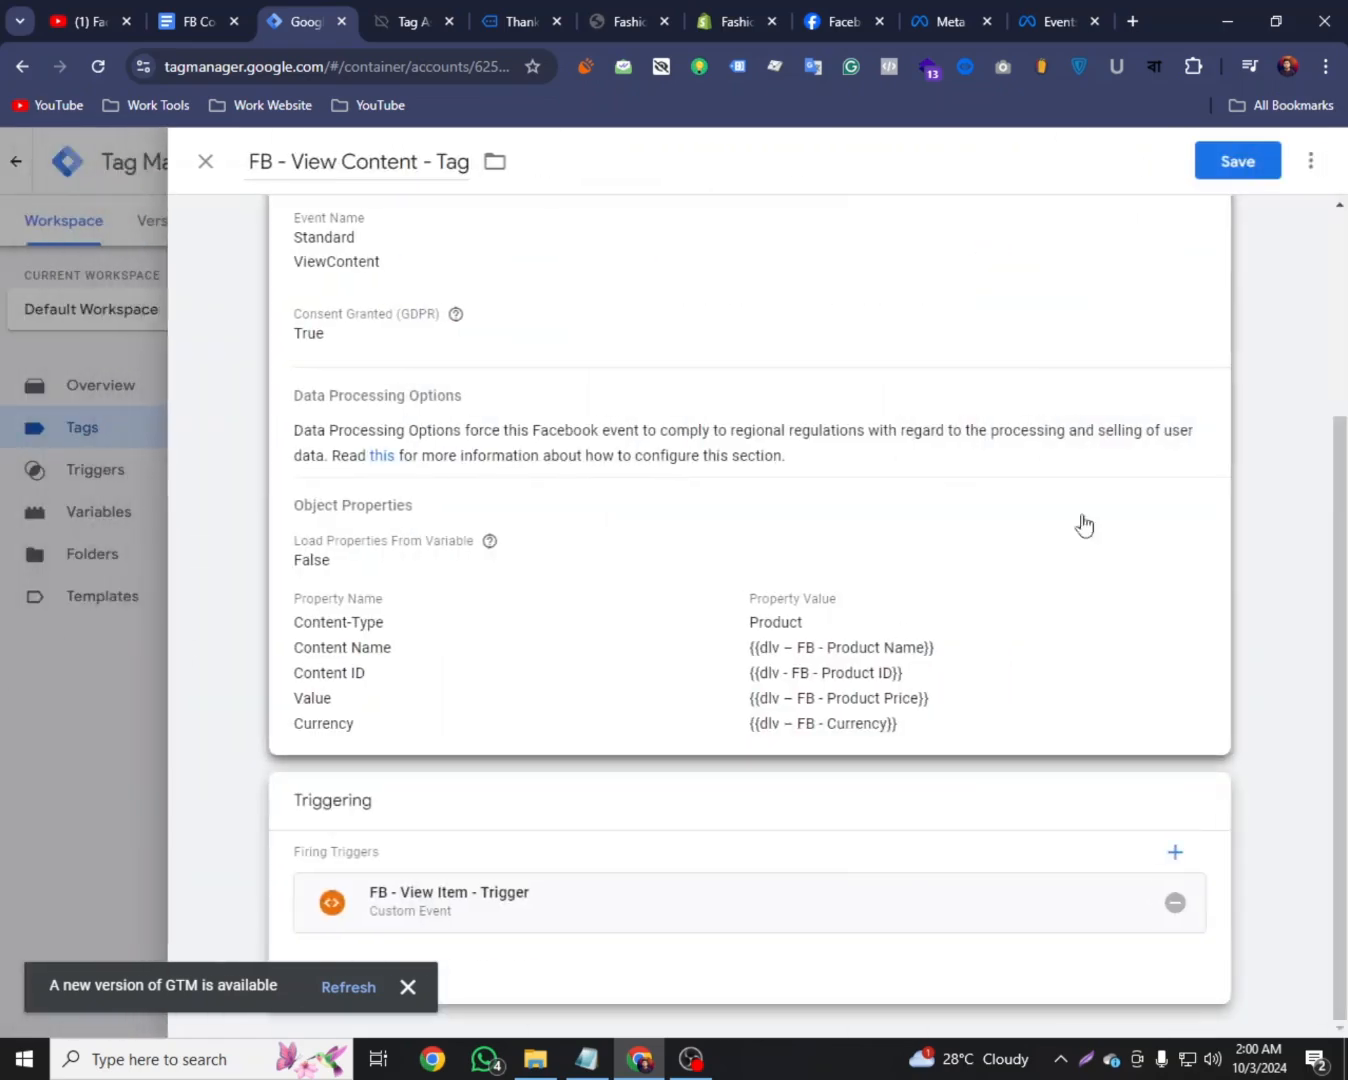
Save the View Content tag and publish the workspace changes to the Live environment without a version name or description
click(1218, 169)
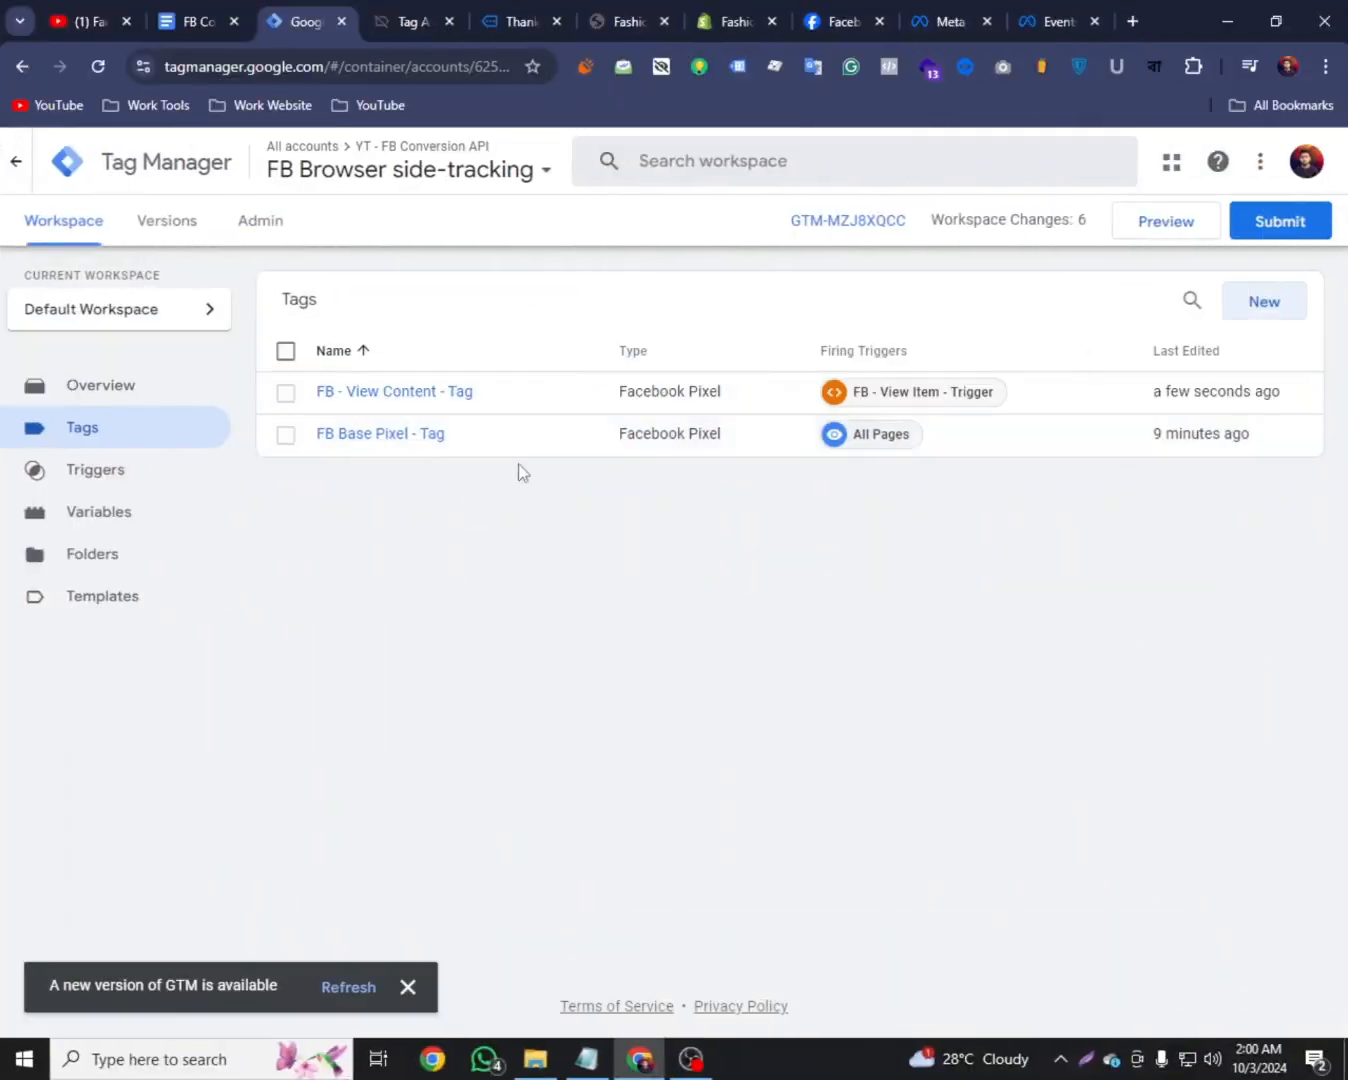
click(1266, 222)
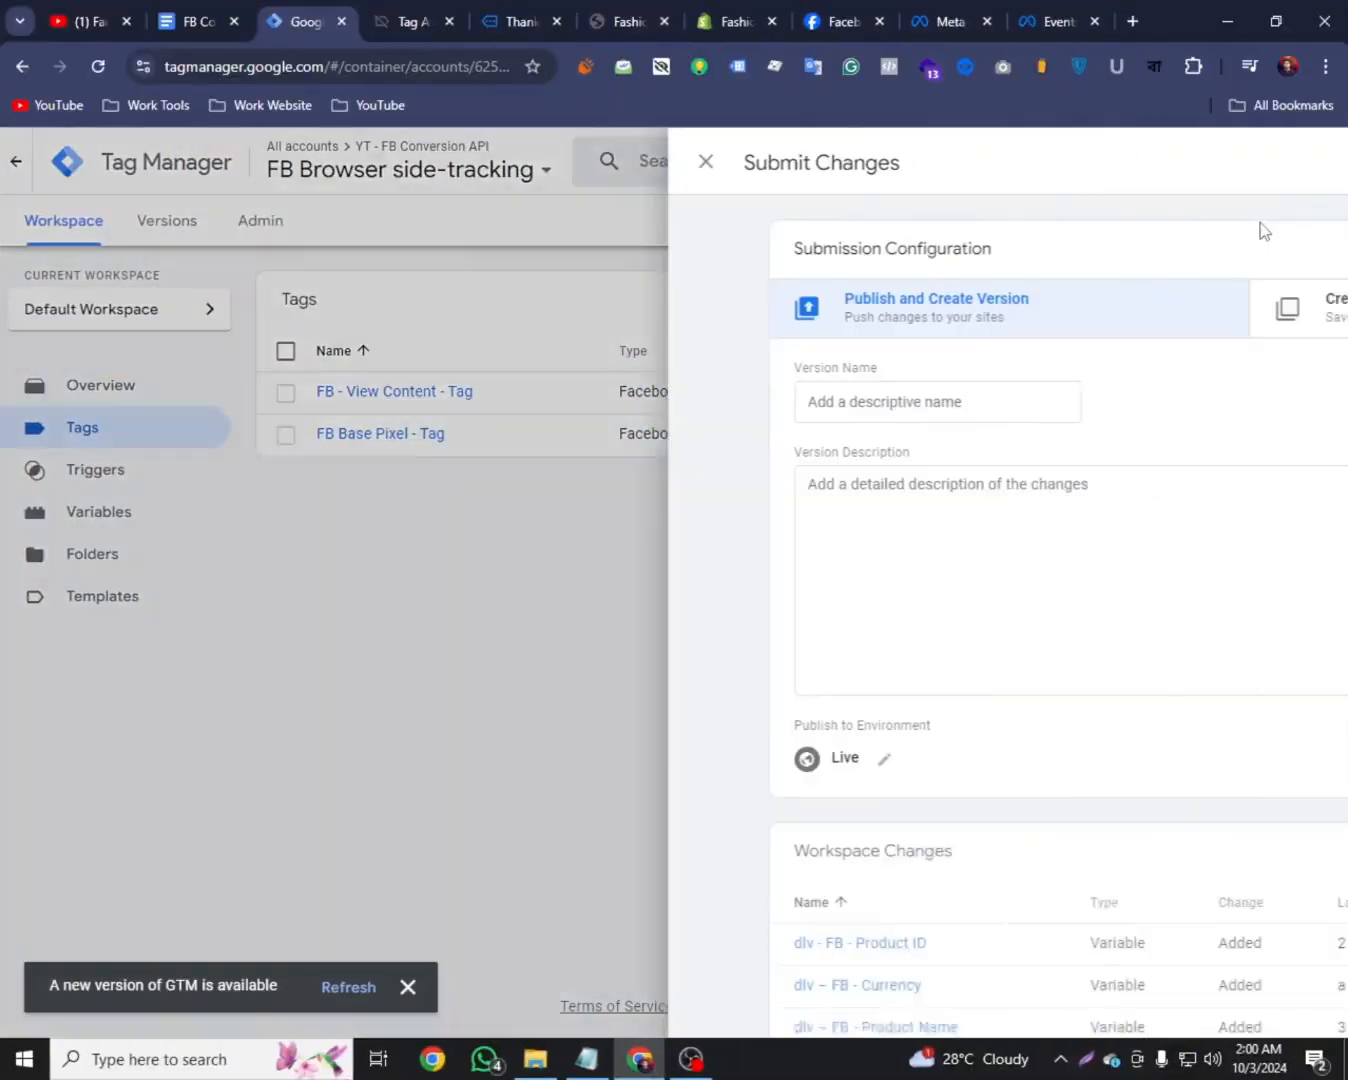
click(1266, 161)
click(942, 779)
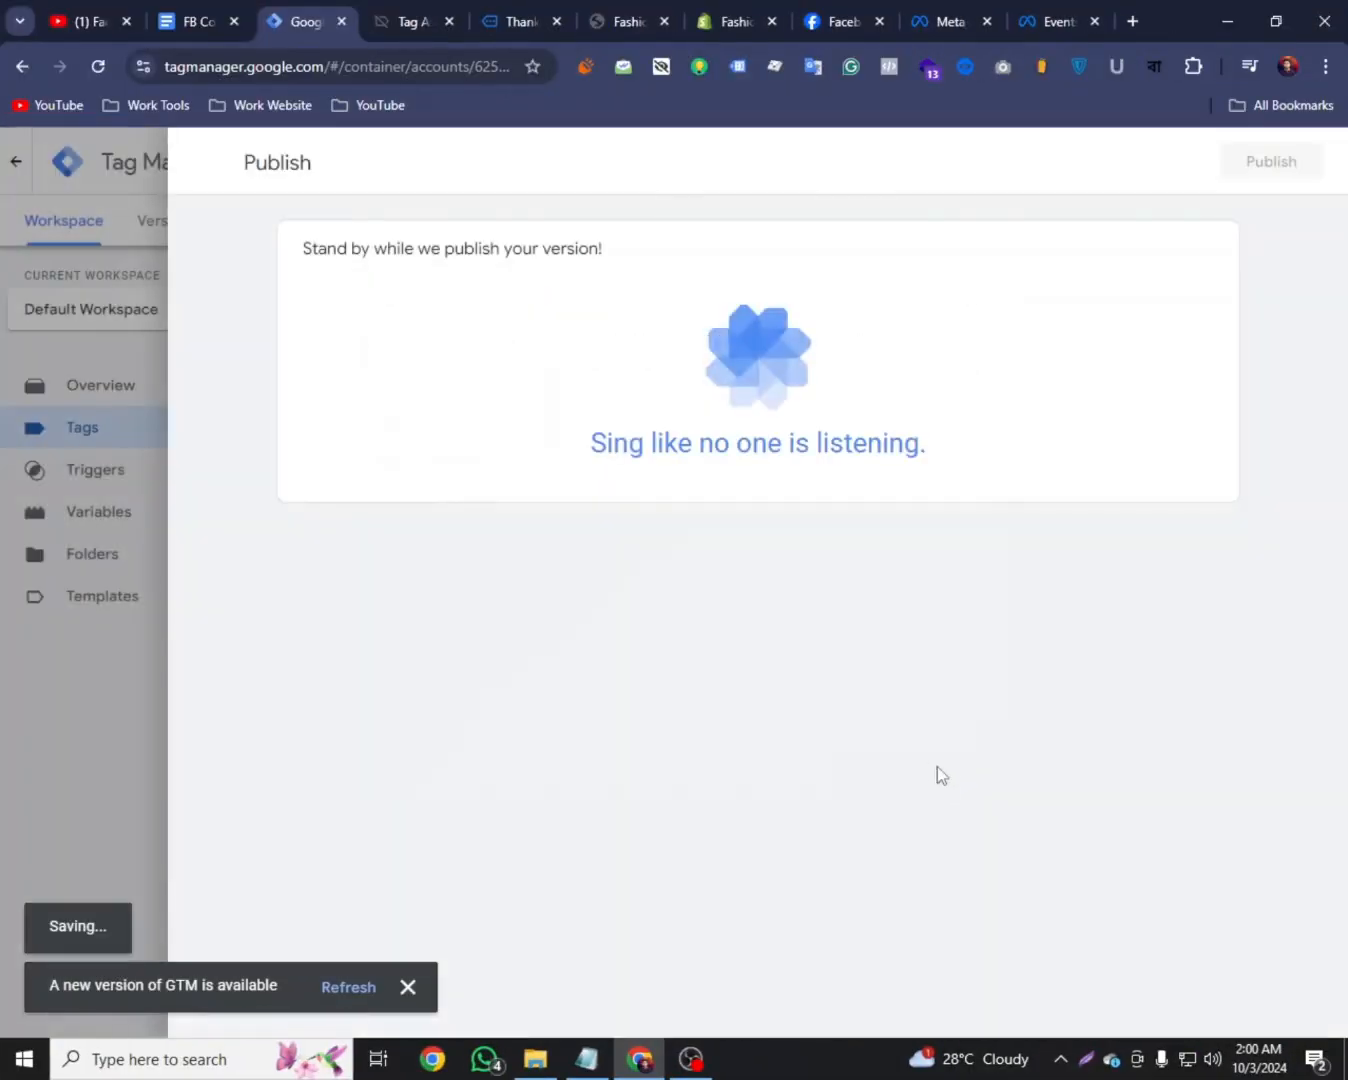
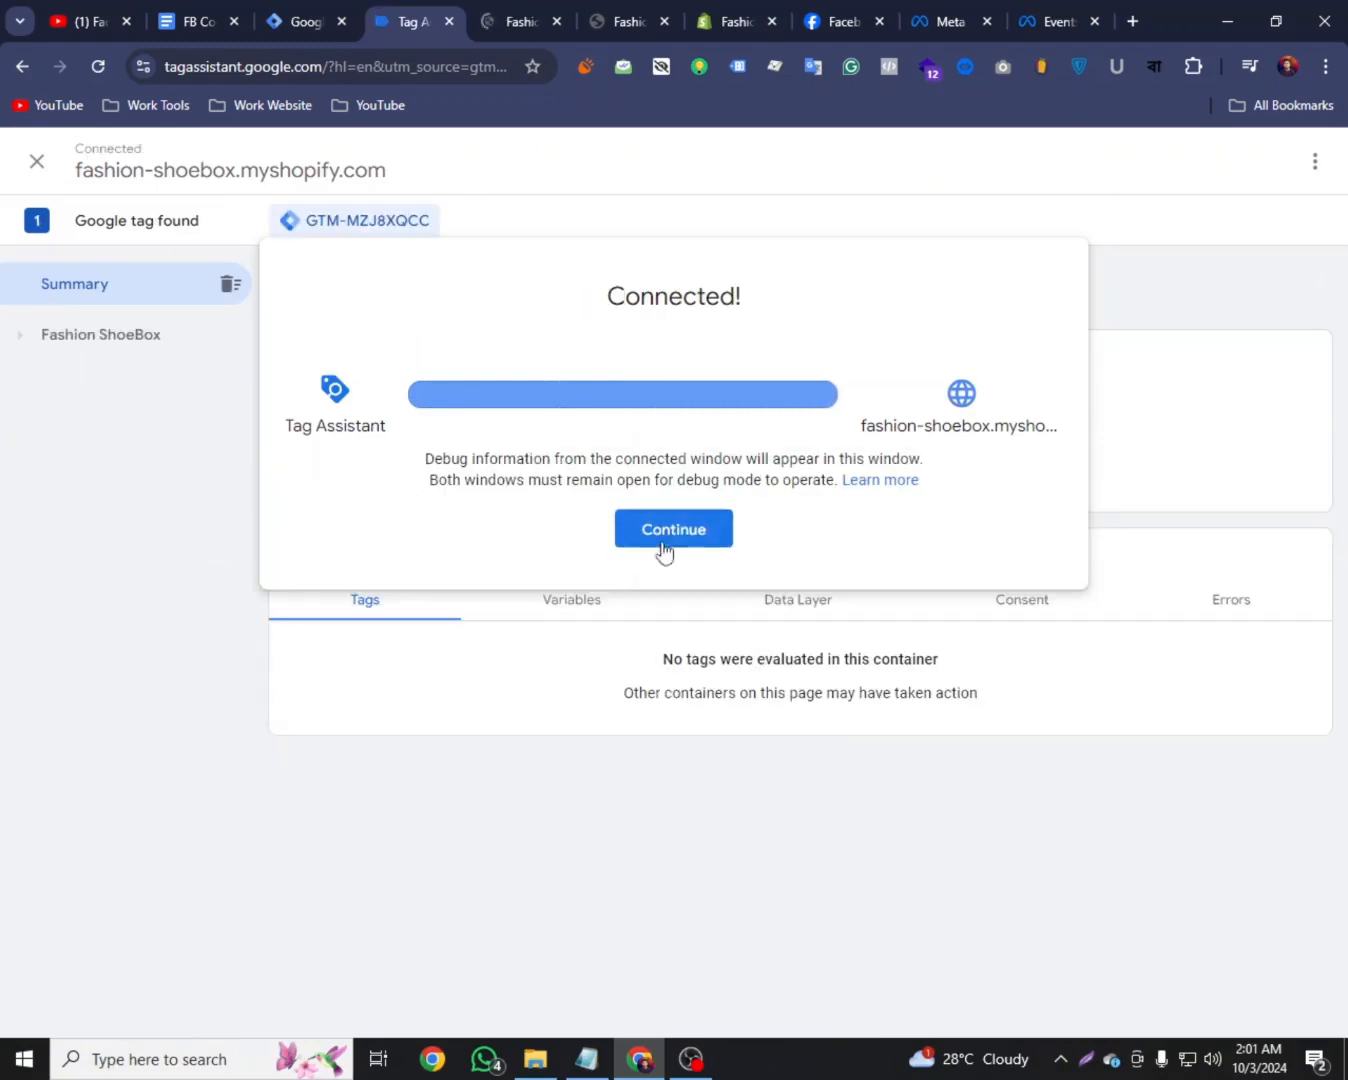
Continue to the Tag Assistant debug session connected to the Fashion ShoeBox store
click(668, 530)
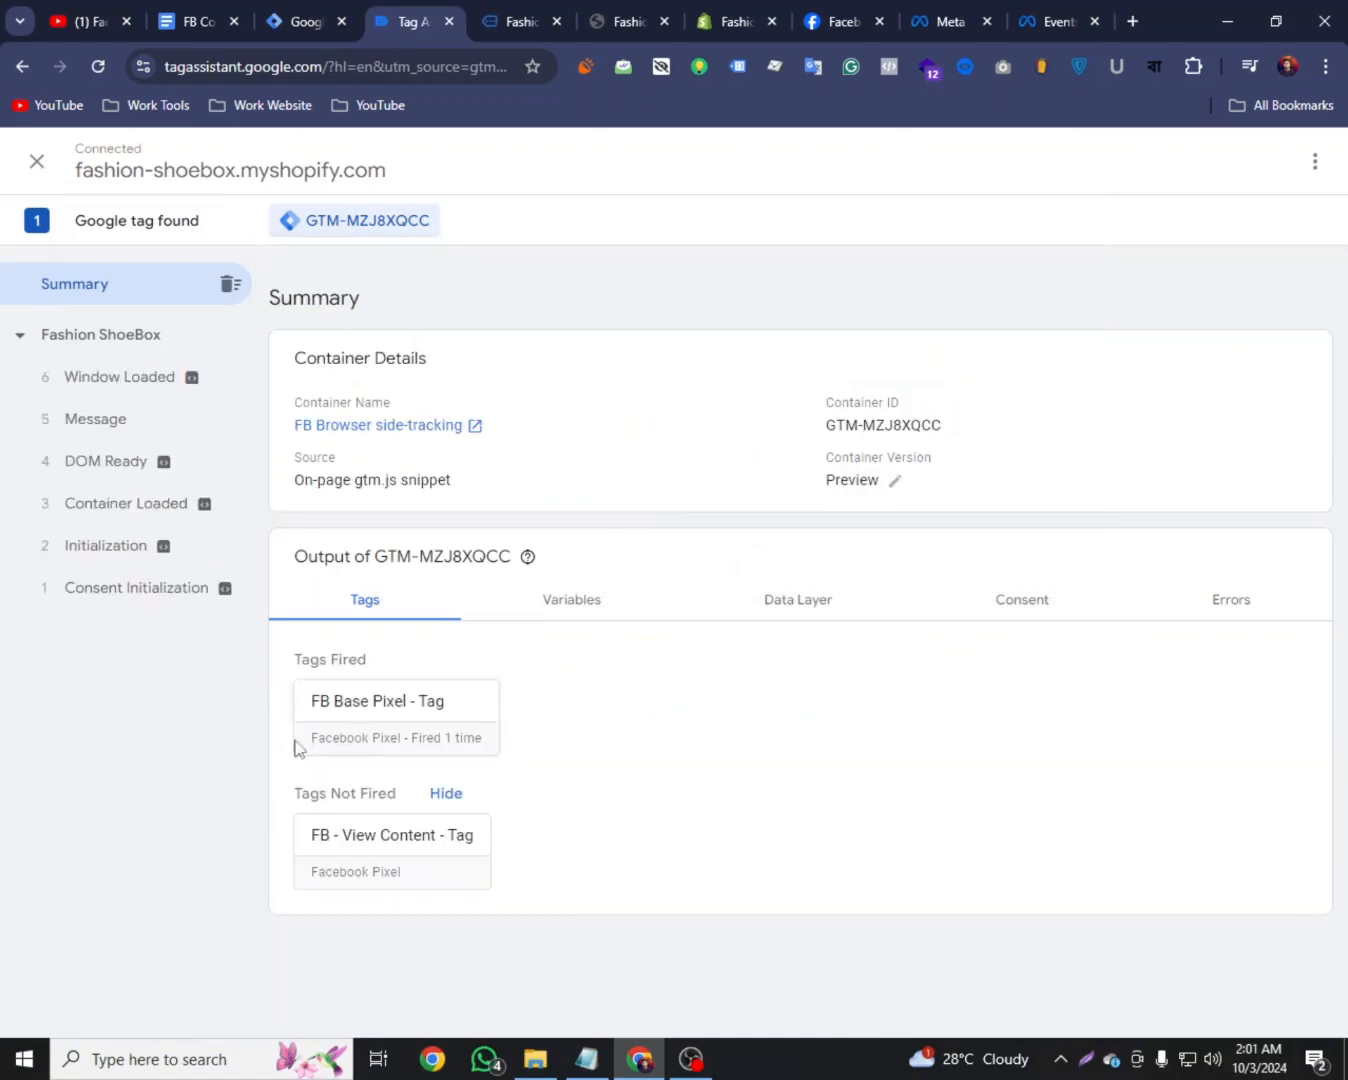
Open the Retro All-match Casual Lace-up Sneakers product in the debugged store and select its view_item event in Tag Assistant
click(525, 21)
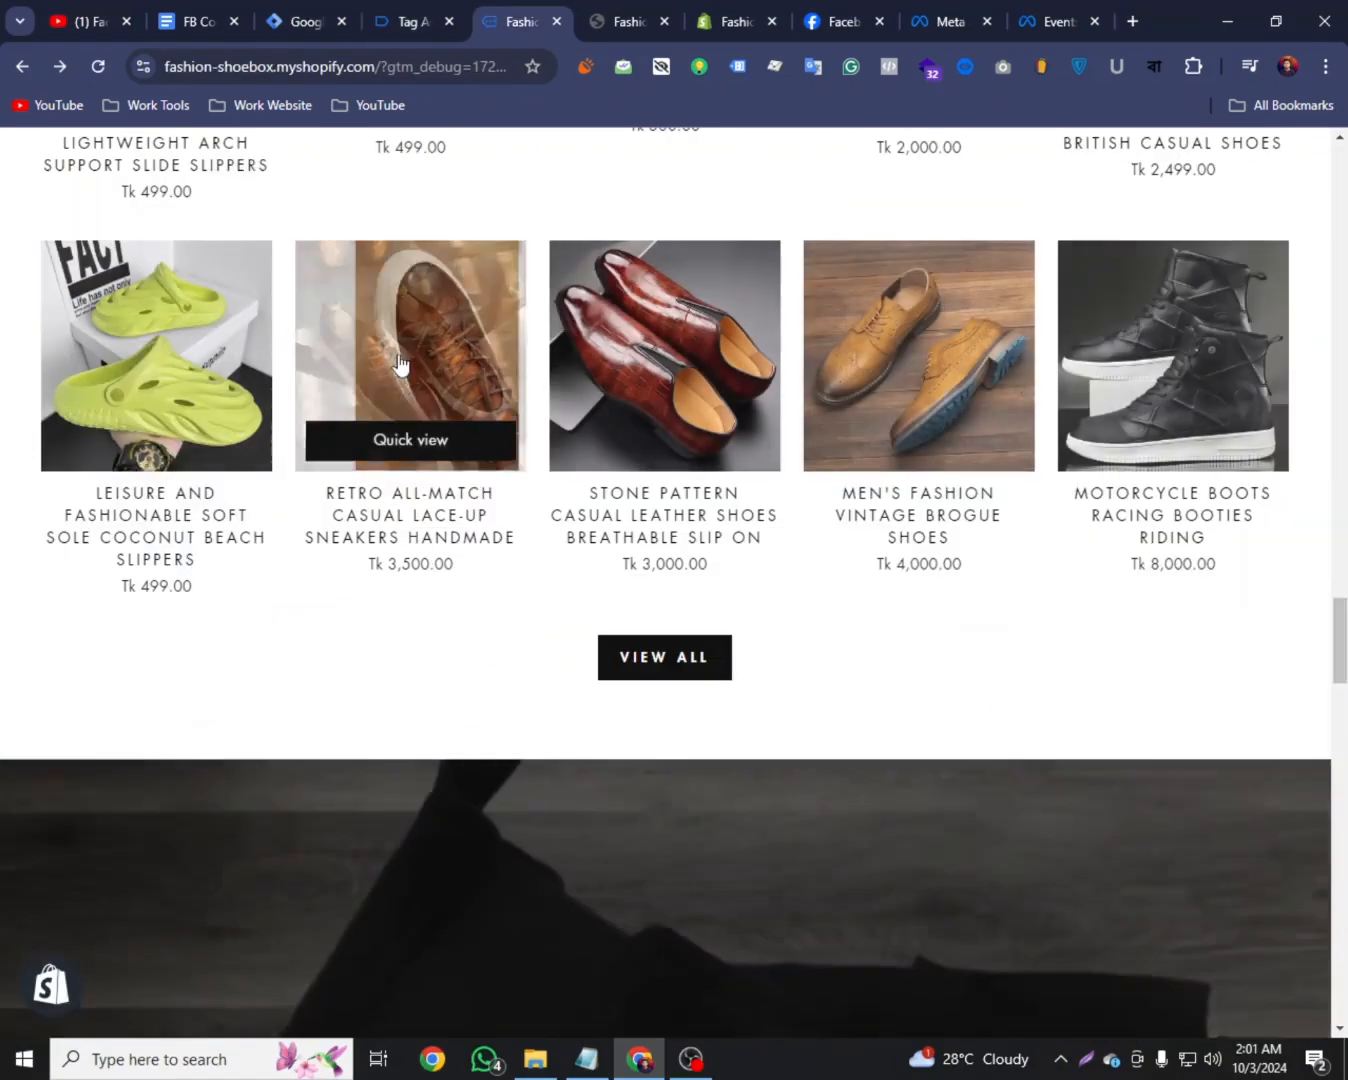
click(400, 363)
click(405, 21)
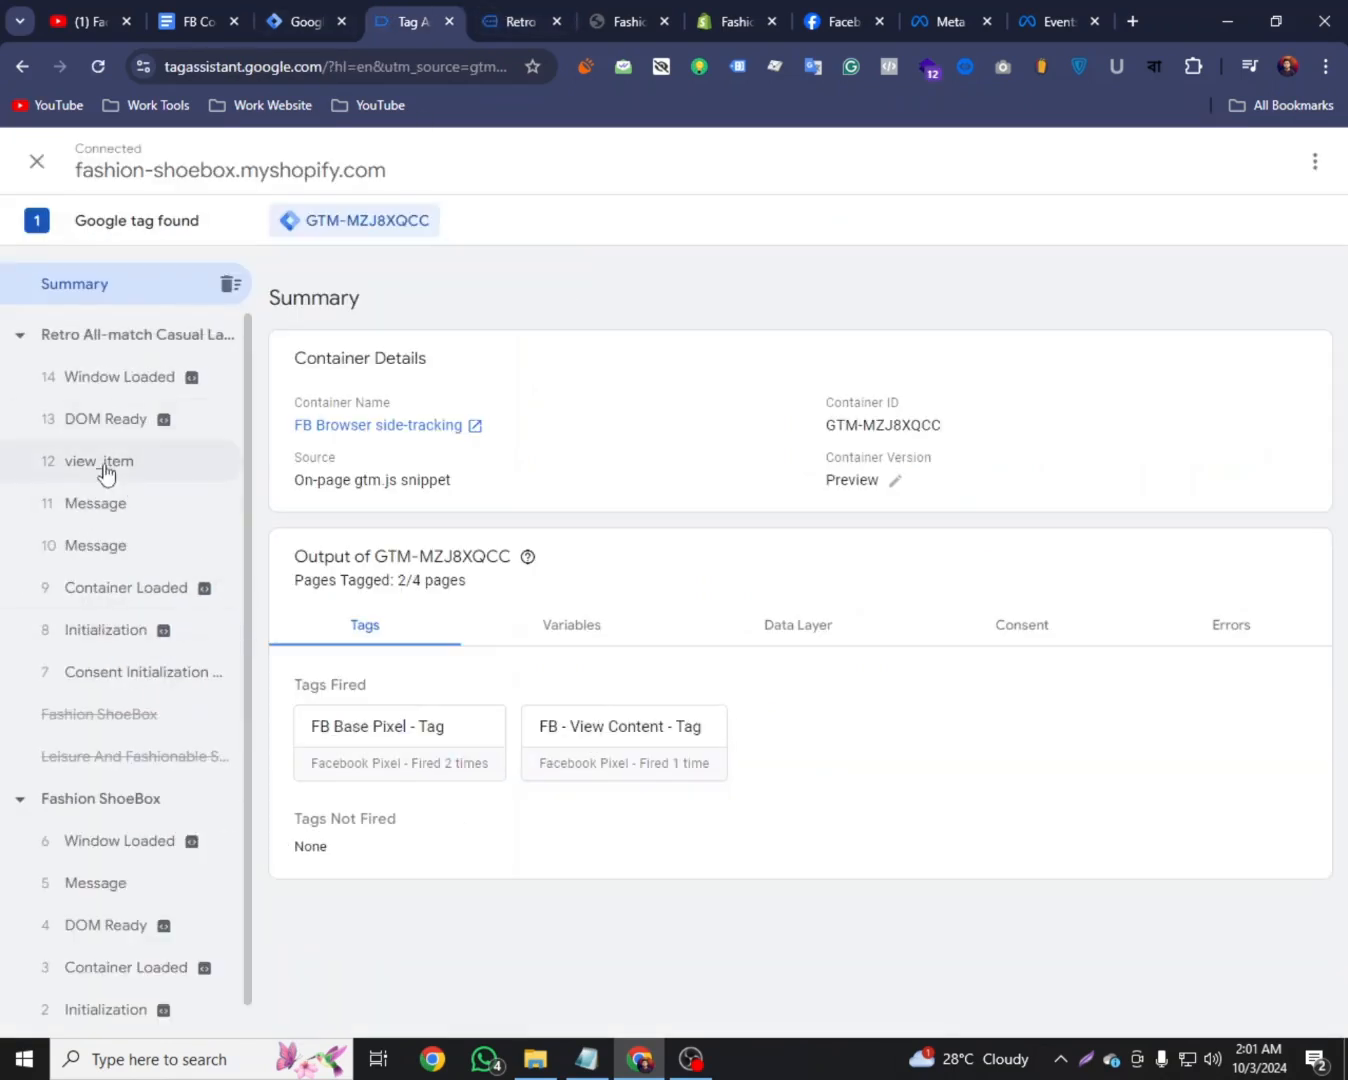
click(113, 460)
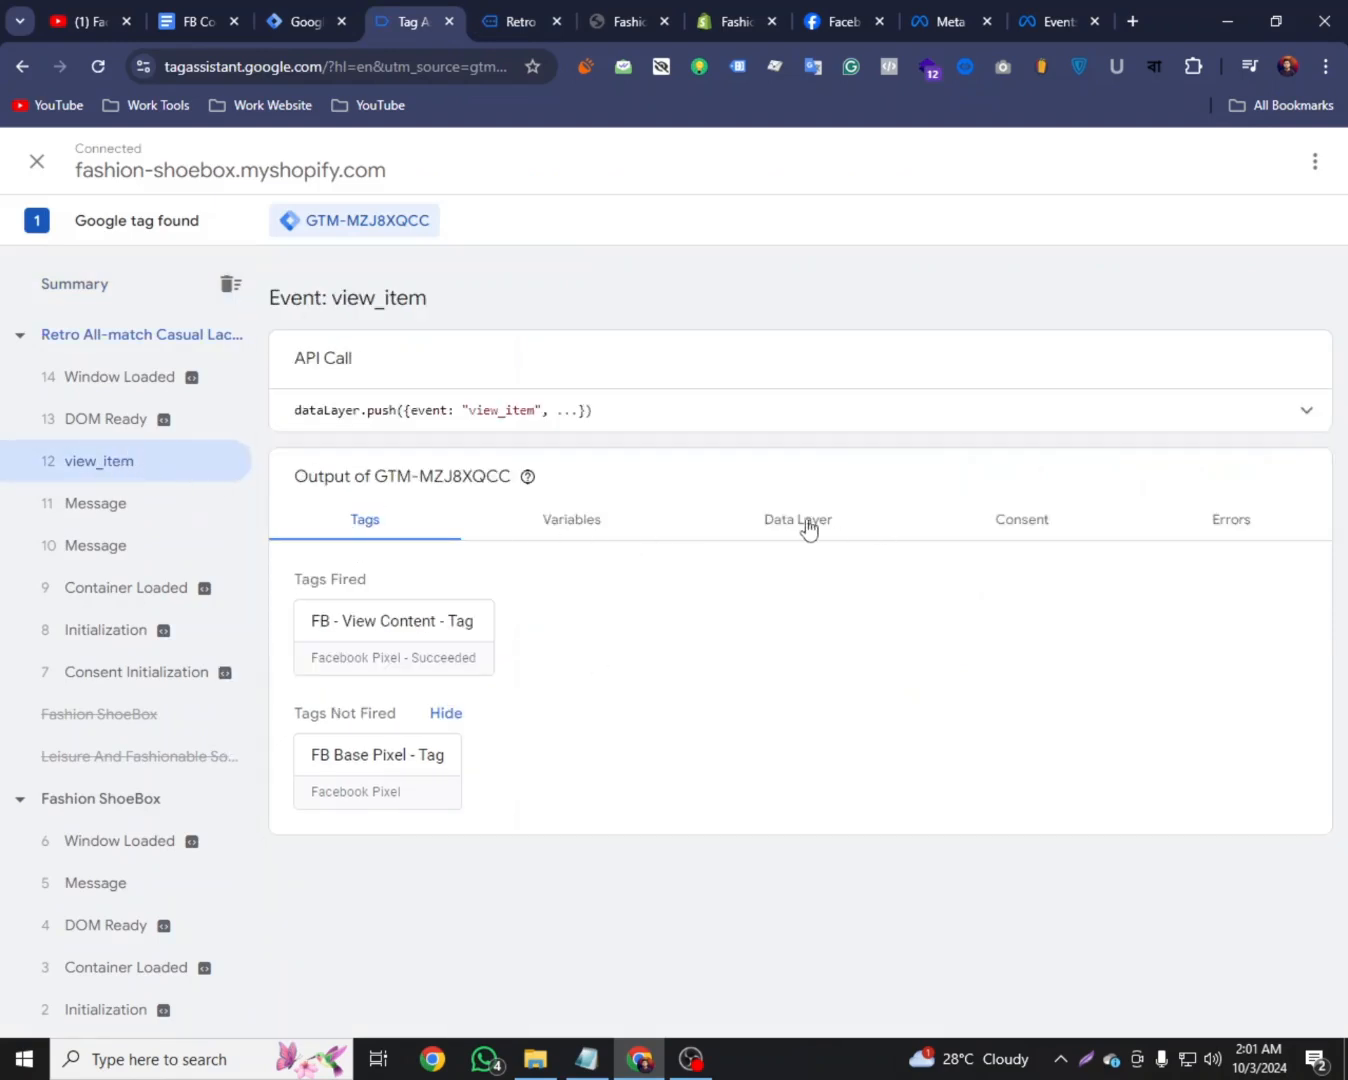
Check the view_item event's variable values against the product name and price shown on the store's product page
click(564, 521)
scroll(490, 728, down, 1)
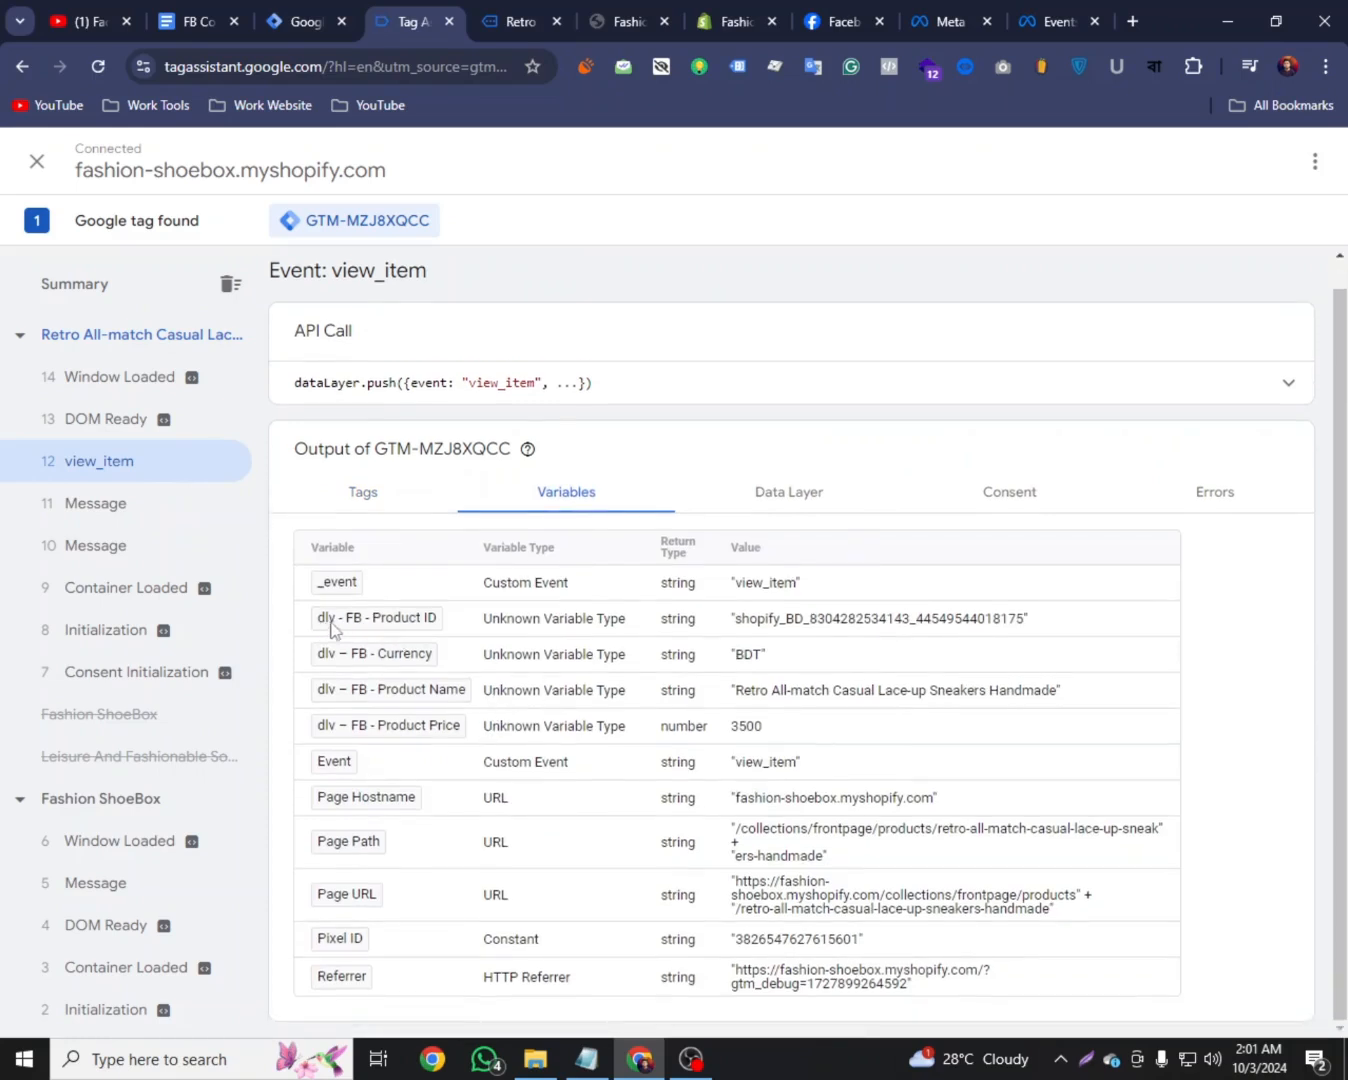
drag(1047, 618, 716, 665)
click(518, 20)
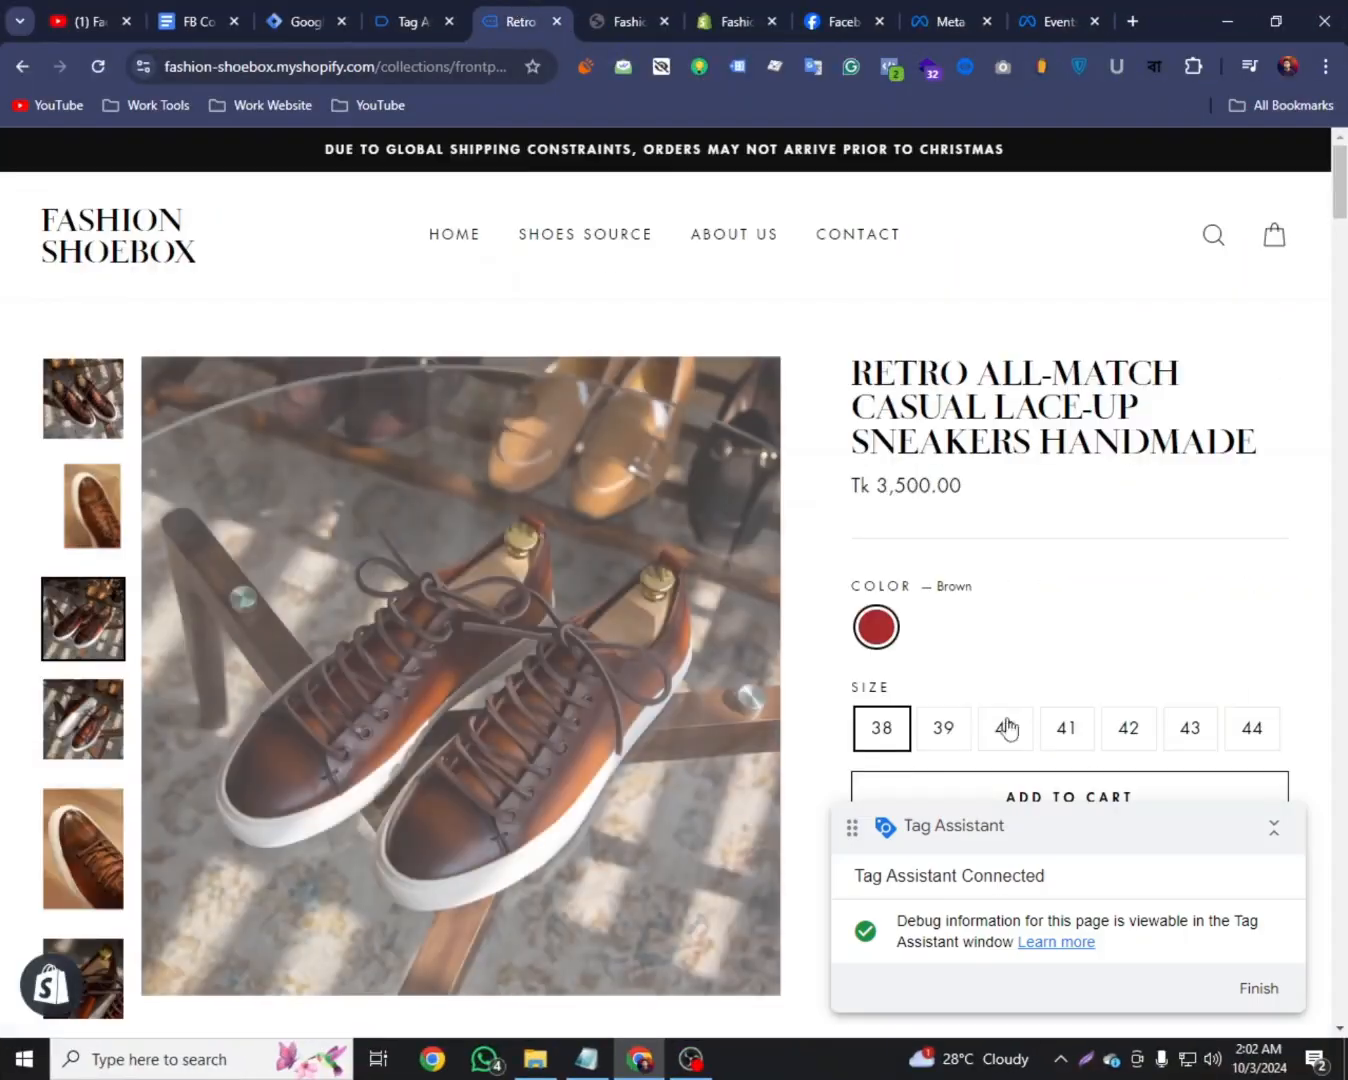
scroll(1011, 720, down, 3)
scroll(978, 572, up, 1)
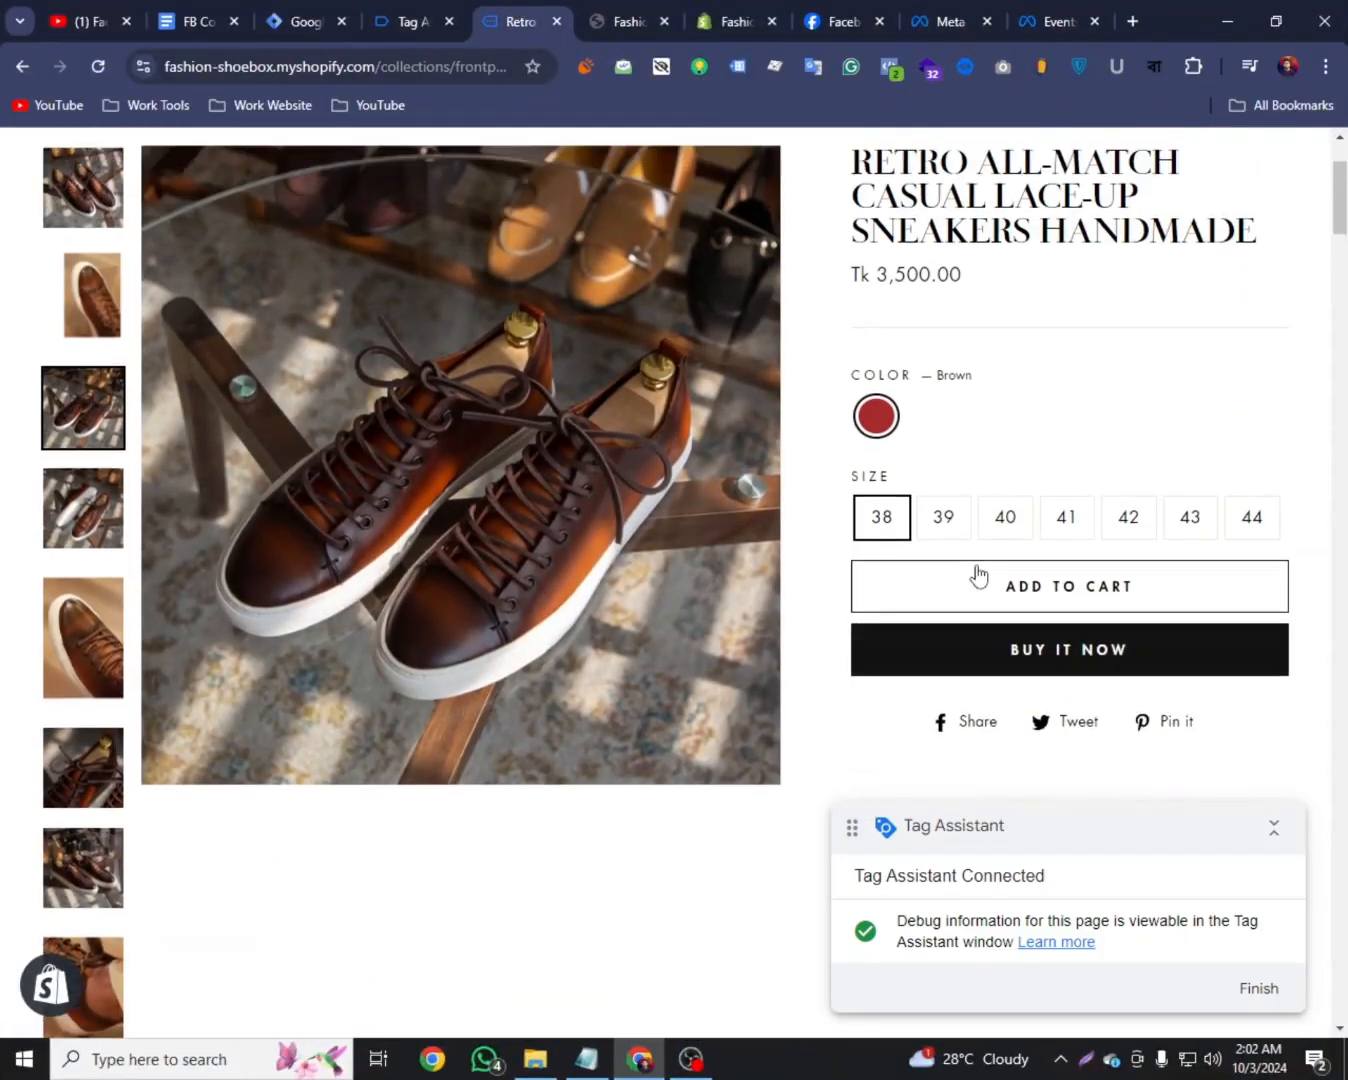
drag(912, 274, 867, 274)
scroll(868, 273, up, 2)
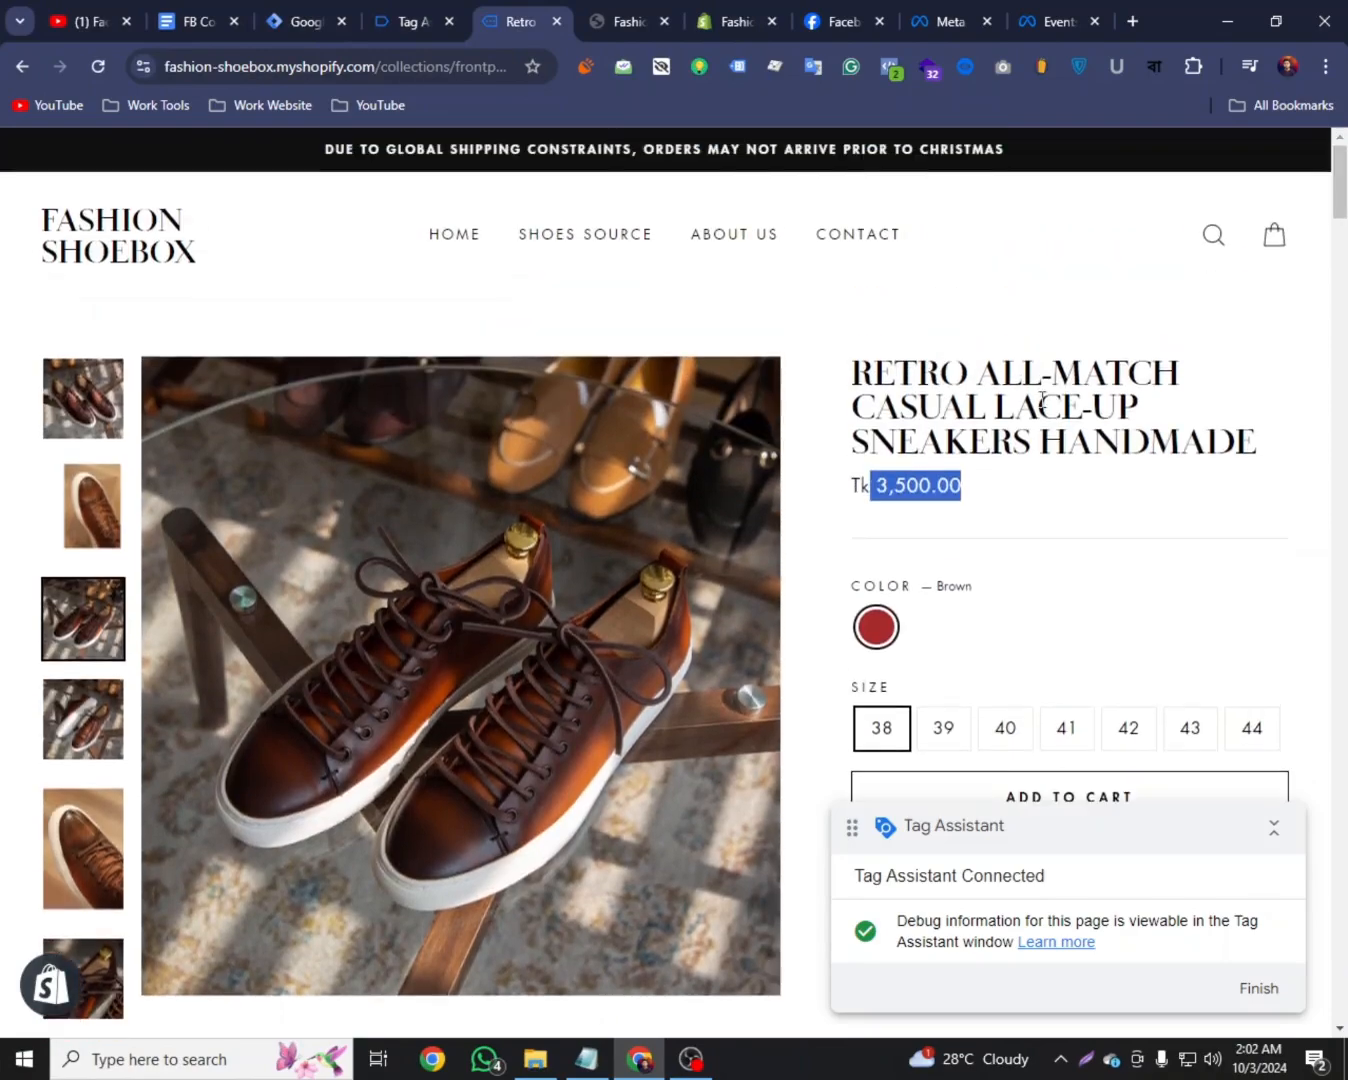
drag(1092, 443, 918, 406)
click(390, 14)
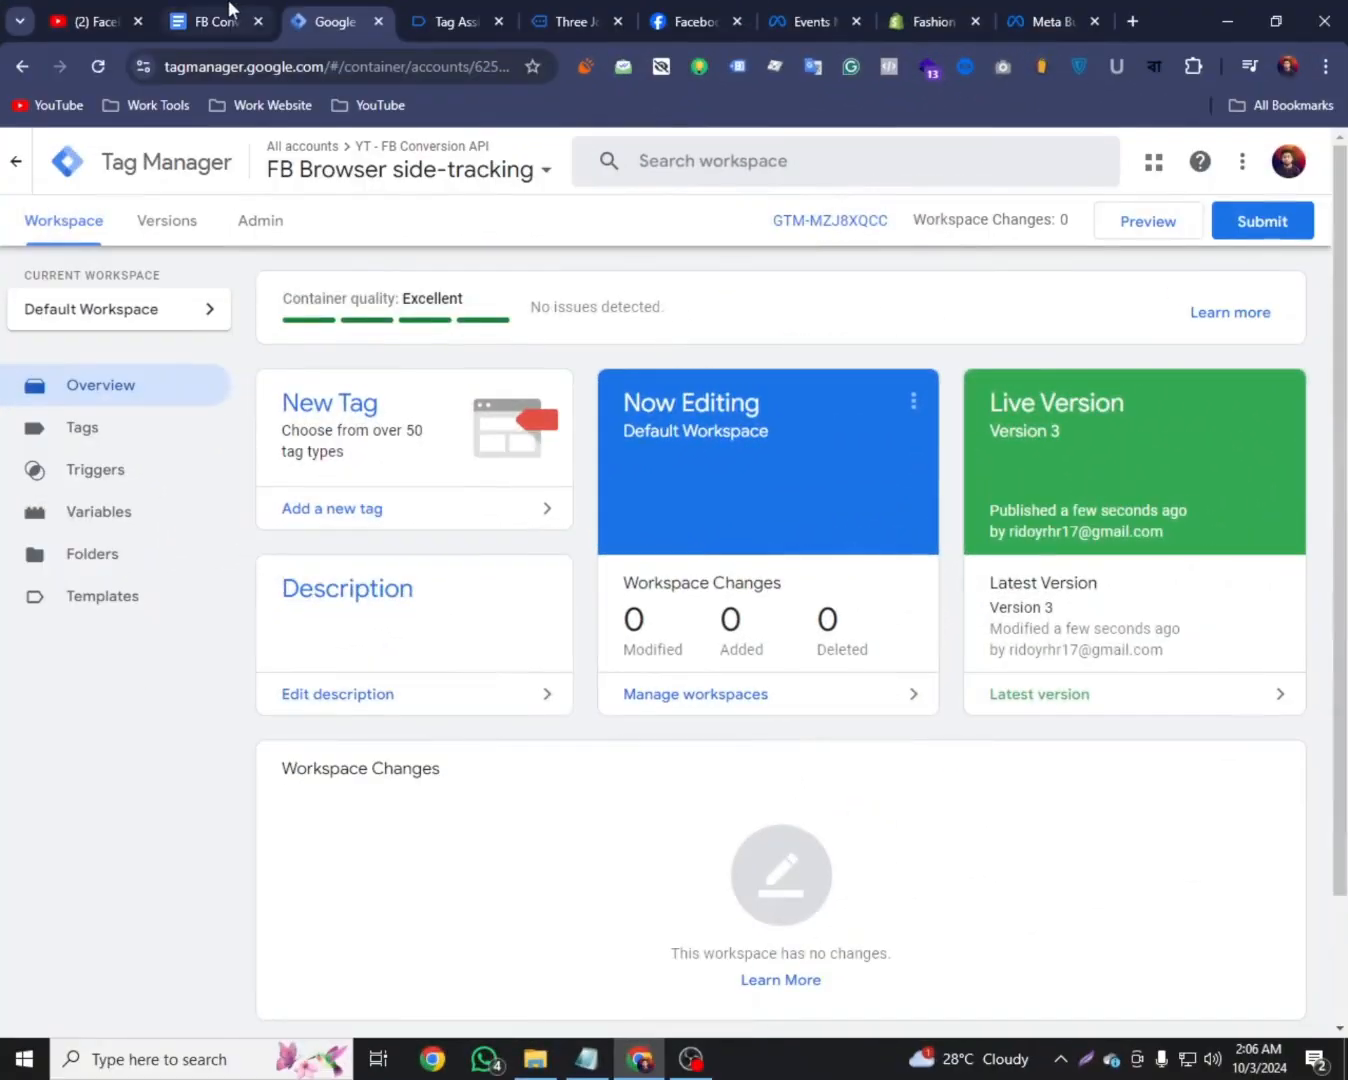
Review the Add to Cart section of the FB Conversion API document, including its tag name, trigger name and variables
click(228, 10)
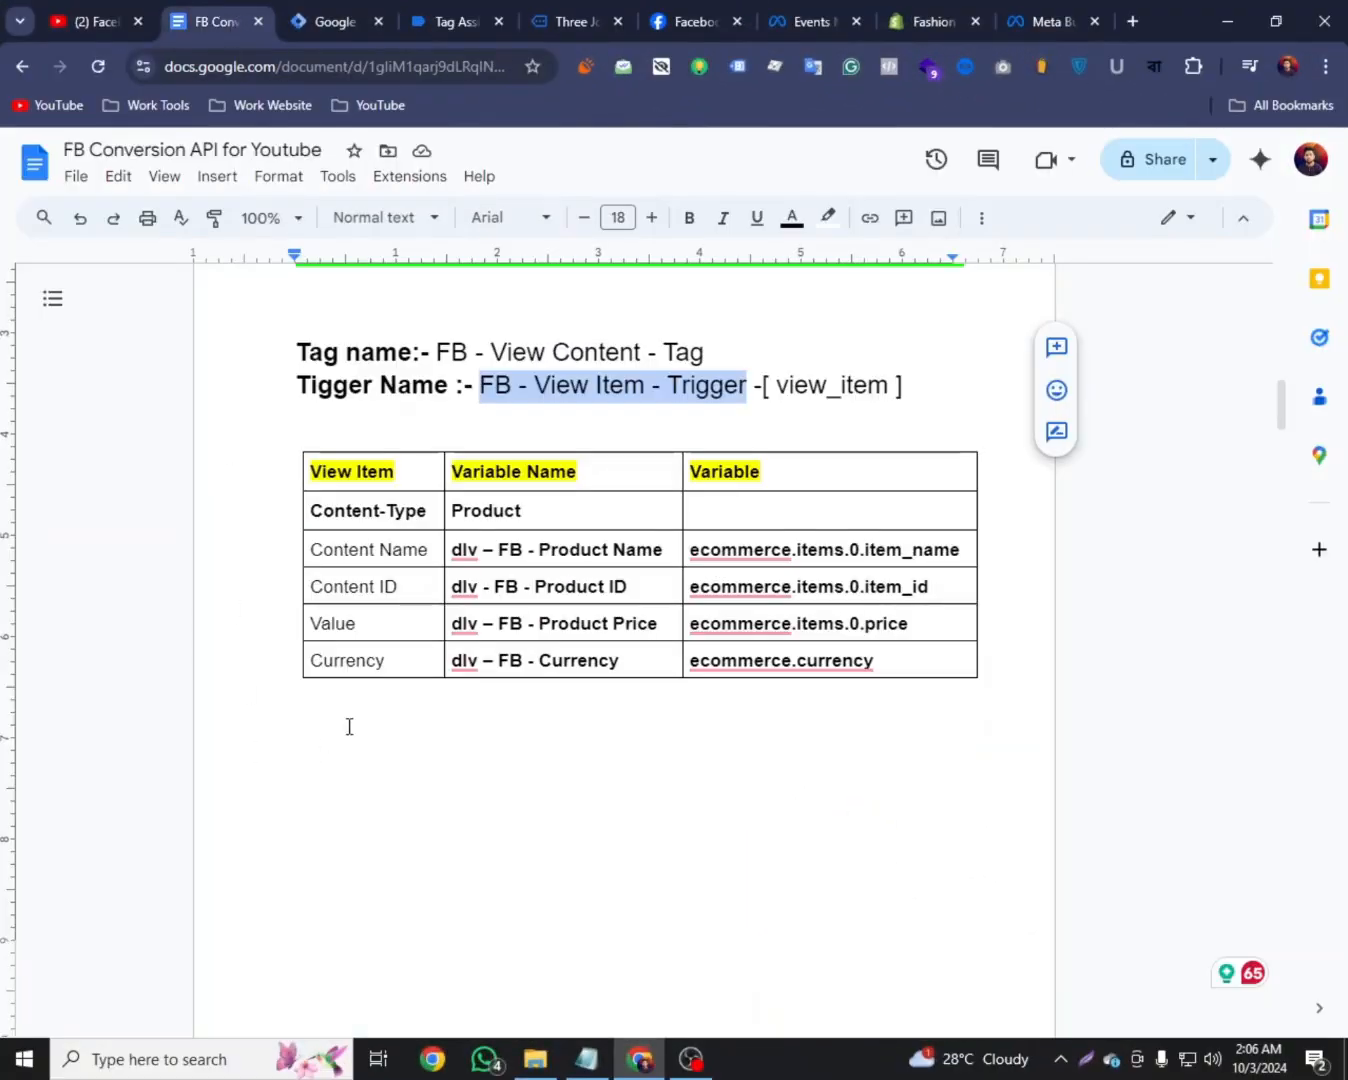
scroll(349, 723, up, 3)
click(366, 646)
scroll(367, 647, down, 12)
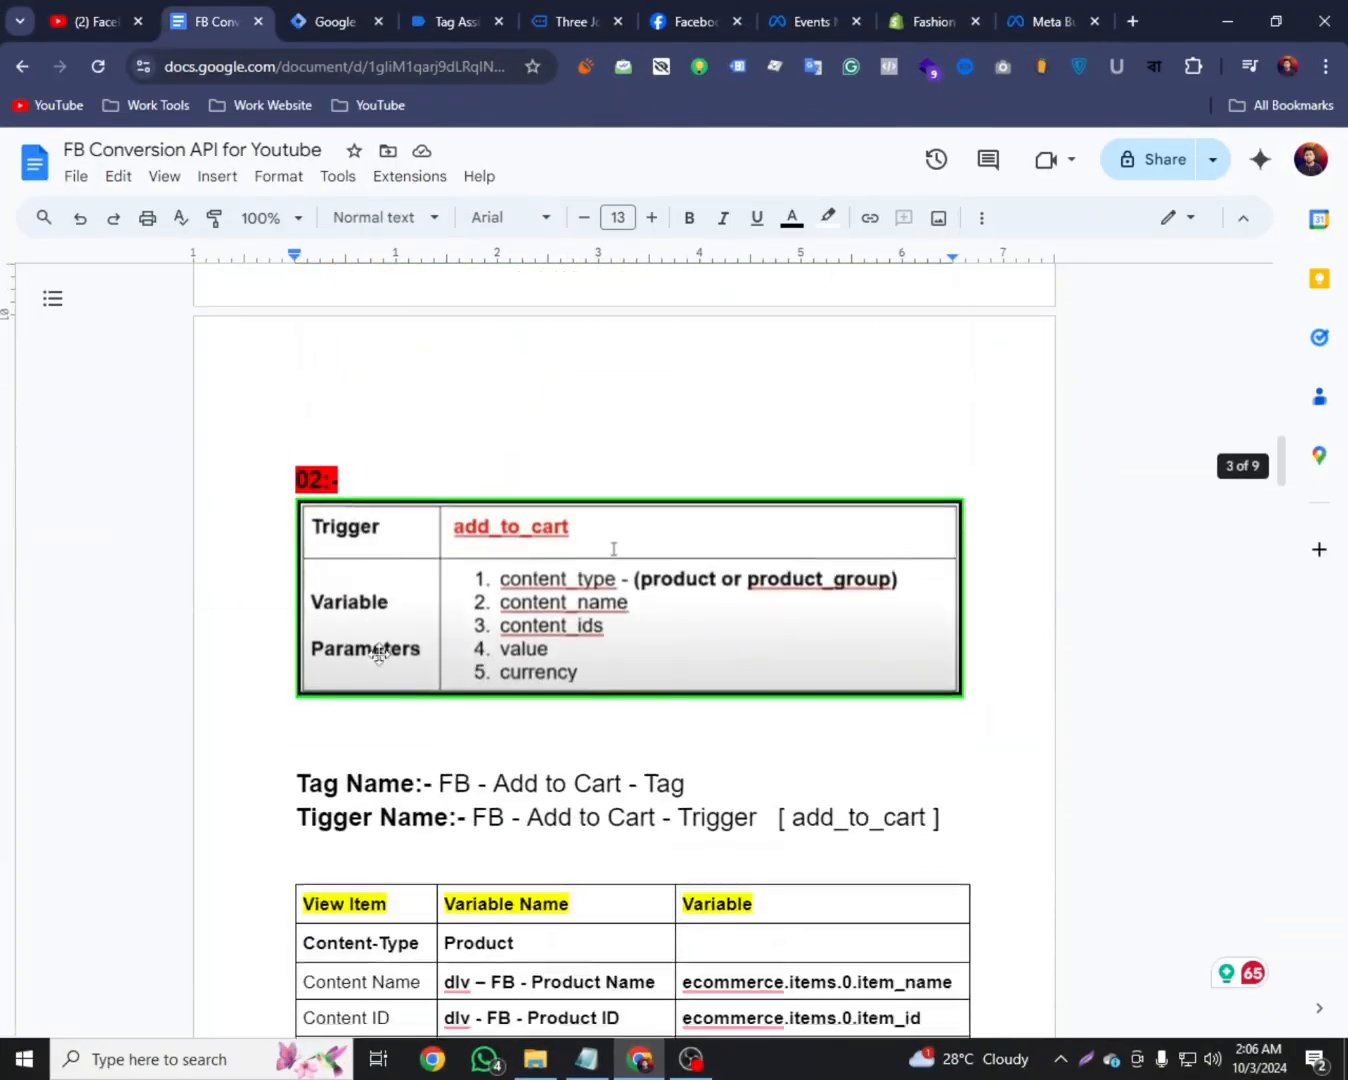
scroll(614, 548, down, 3)
drag(457, 499, 520, 499)
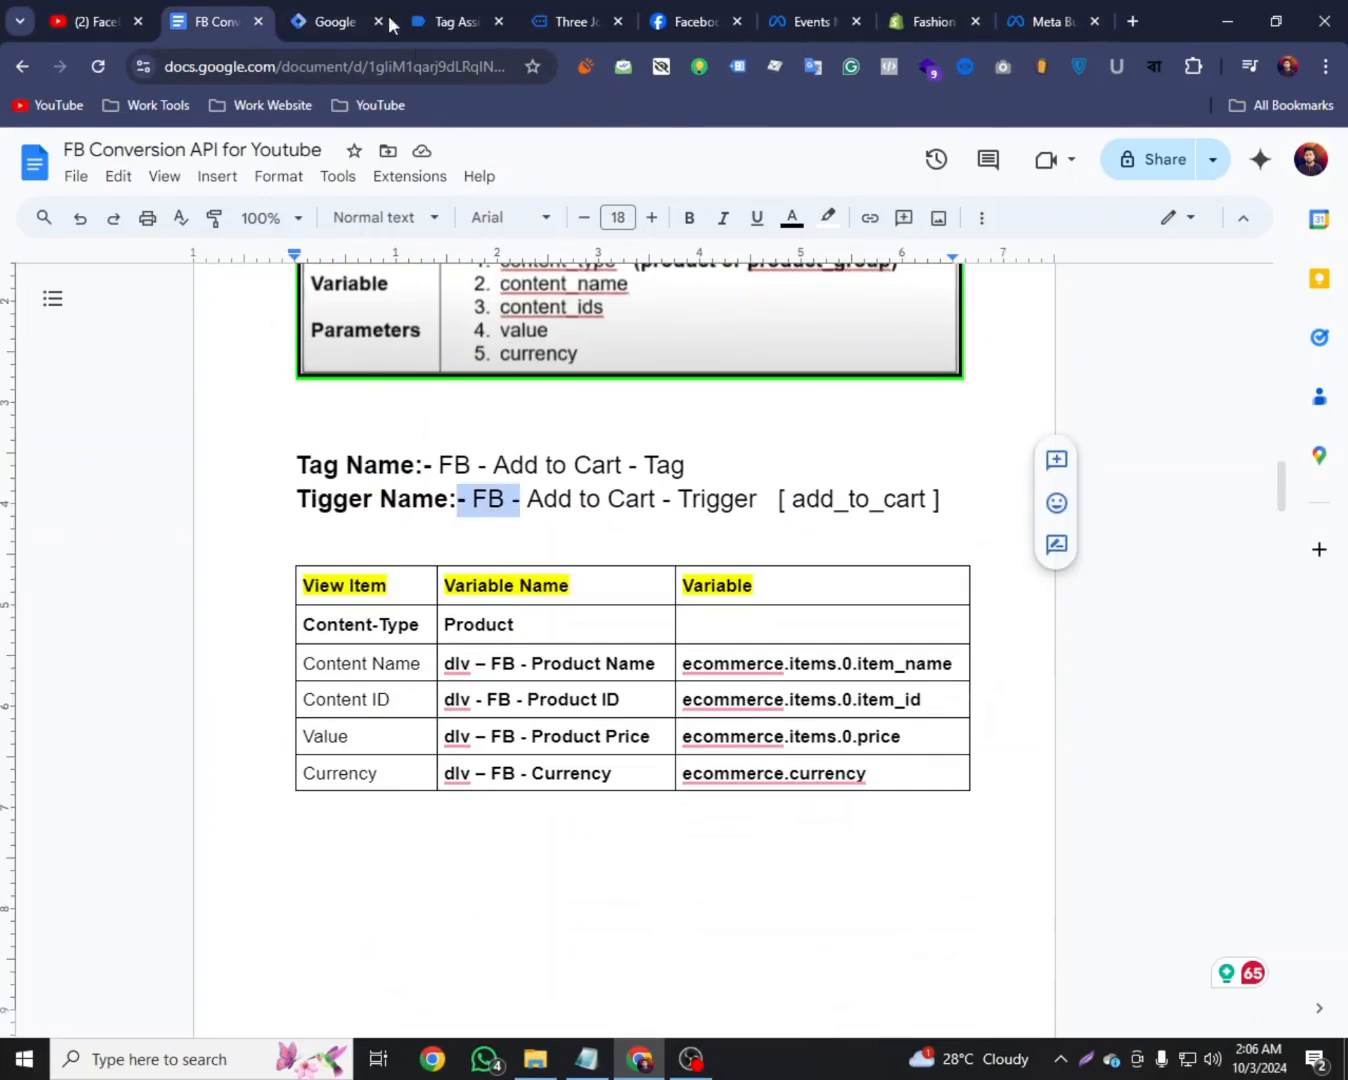
Add the Three Joint Gentleman Suit Leather Shoes in Black, size 38, to the store cart and move the Tag Assistant badge off it
click(446, 21)
click(563, 21)
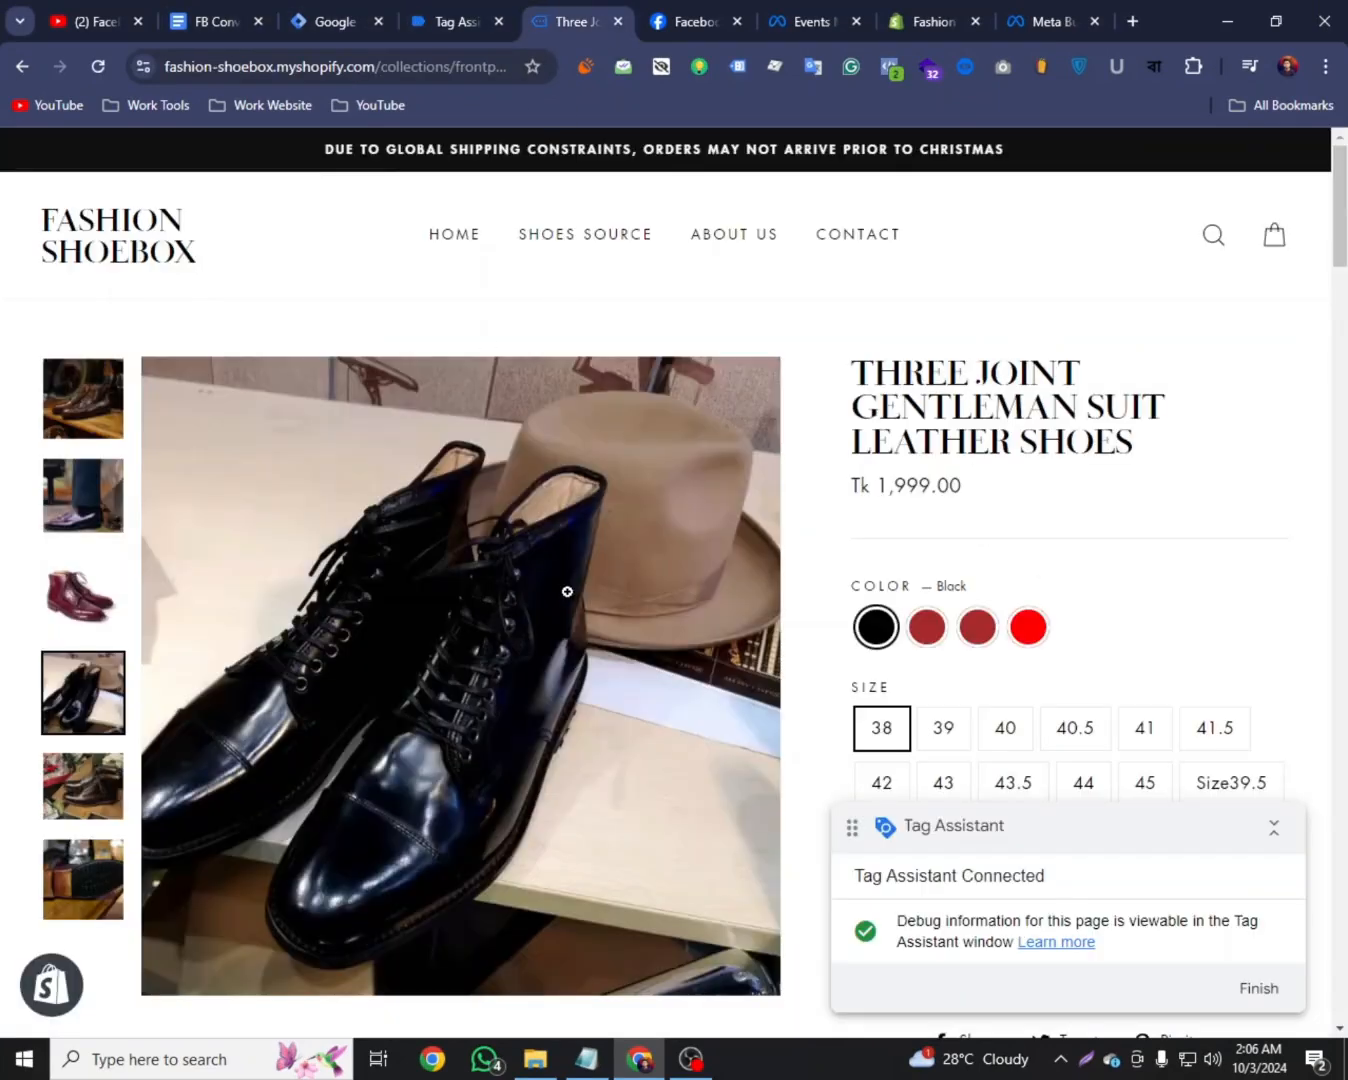
scroll(685, 559, down, 4)
click(993, 476)
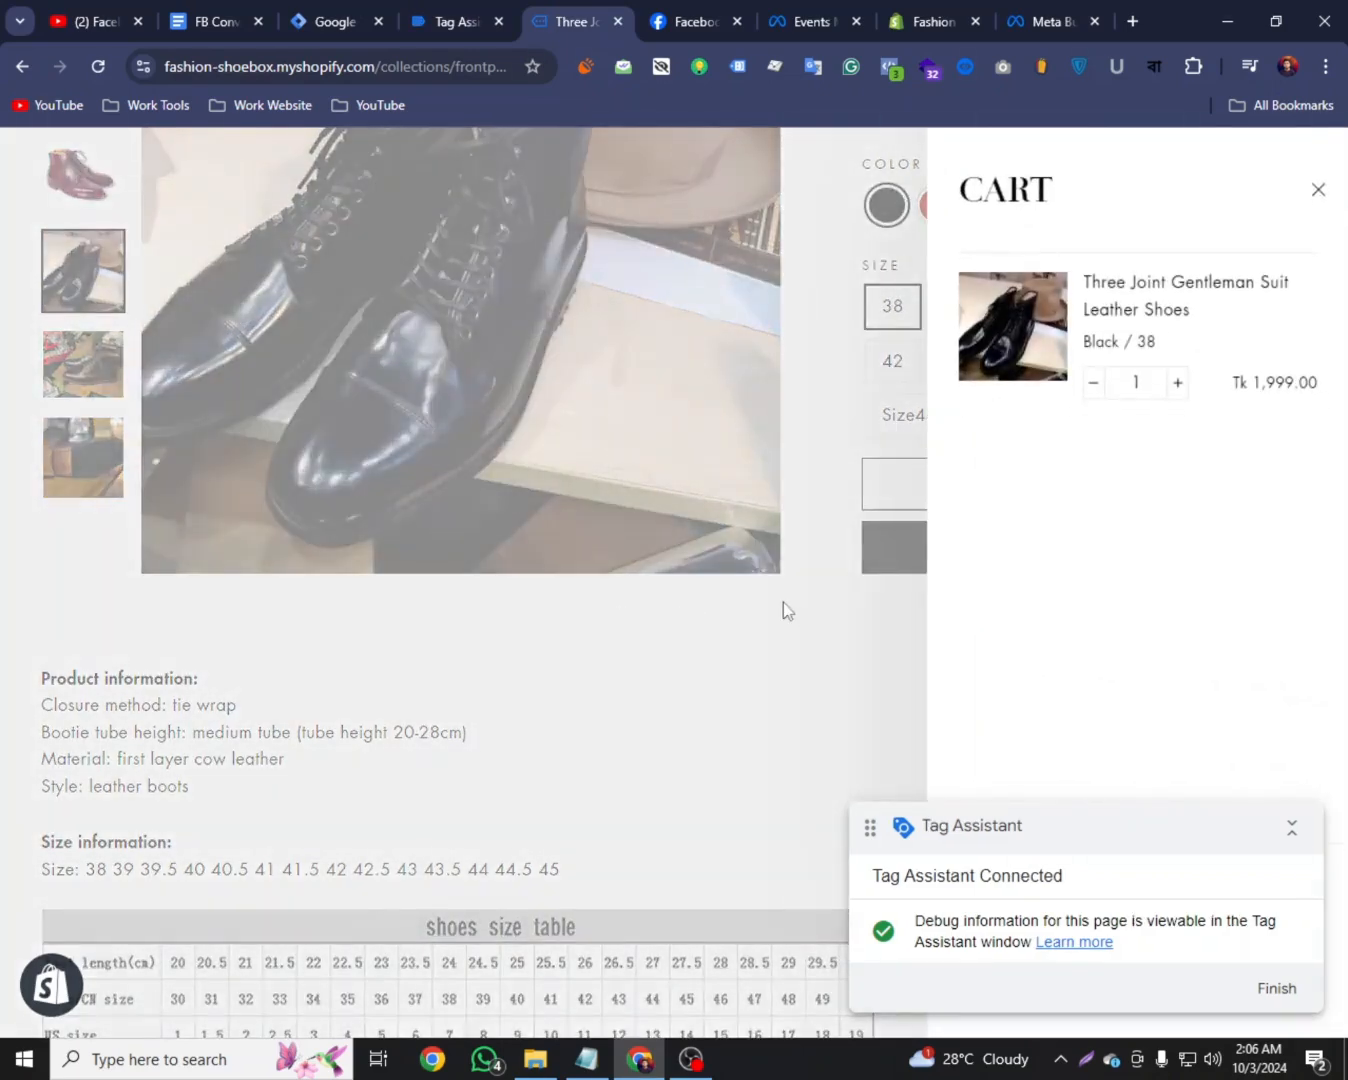
drag(1160, 825, 533, 947)
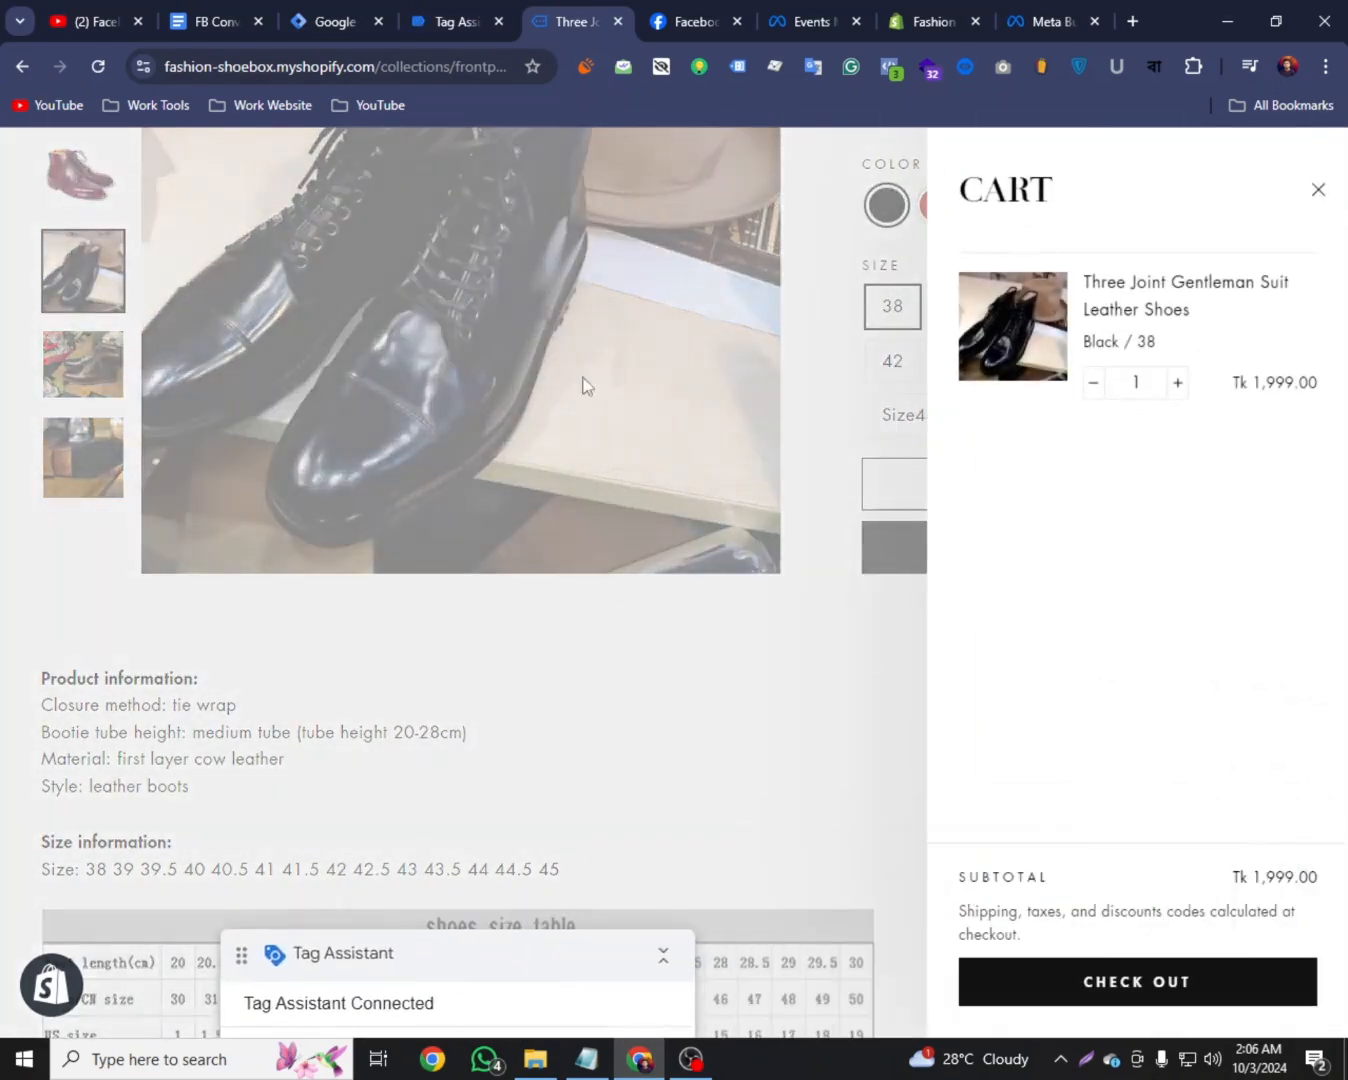
Examine the API call and data layer values of the add_to_cart event in Tag Assistant
click(422, 9)
click(97, 376)
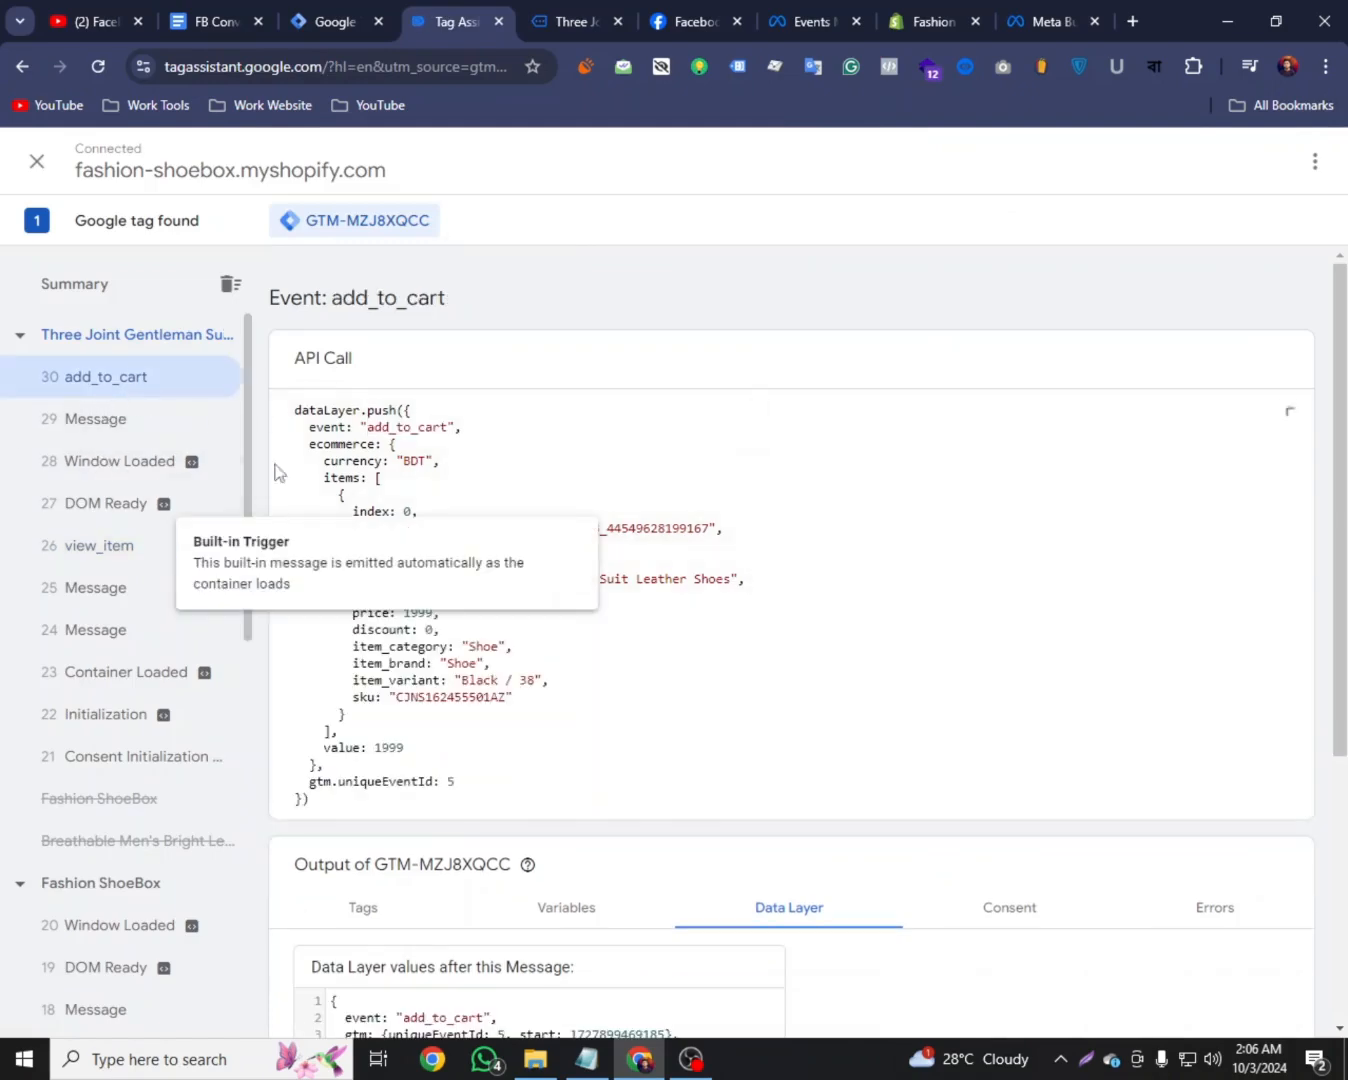
scroll(475, 633, down, 3)
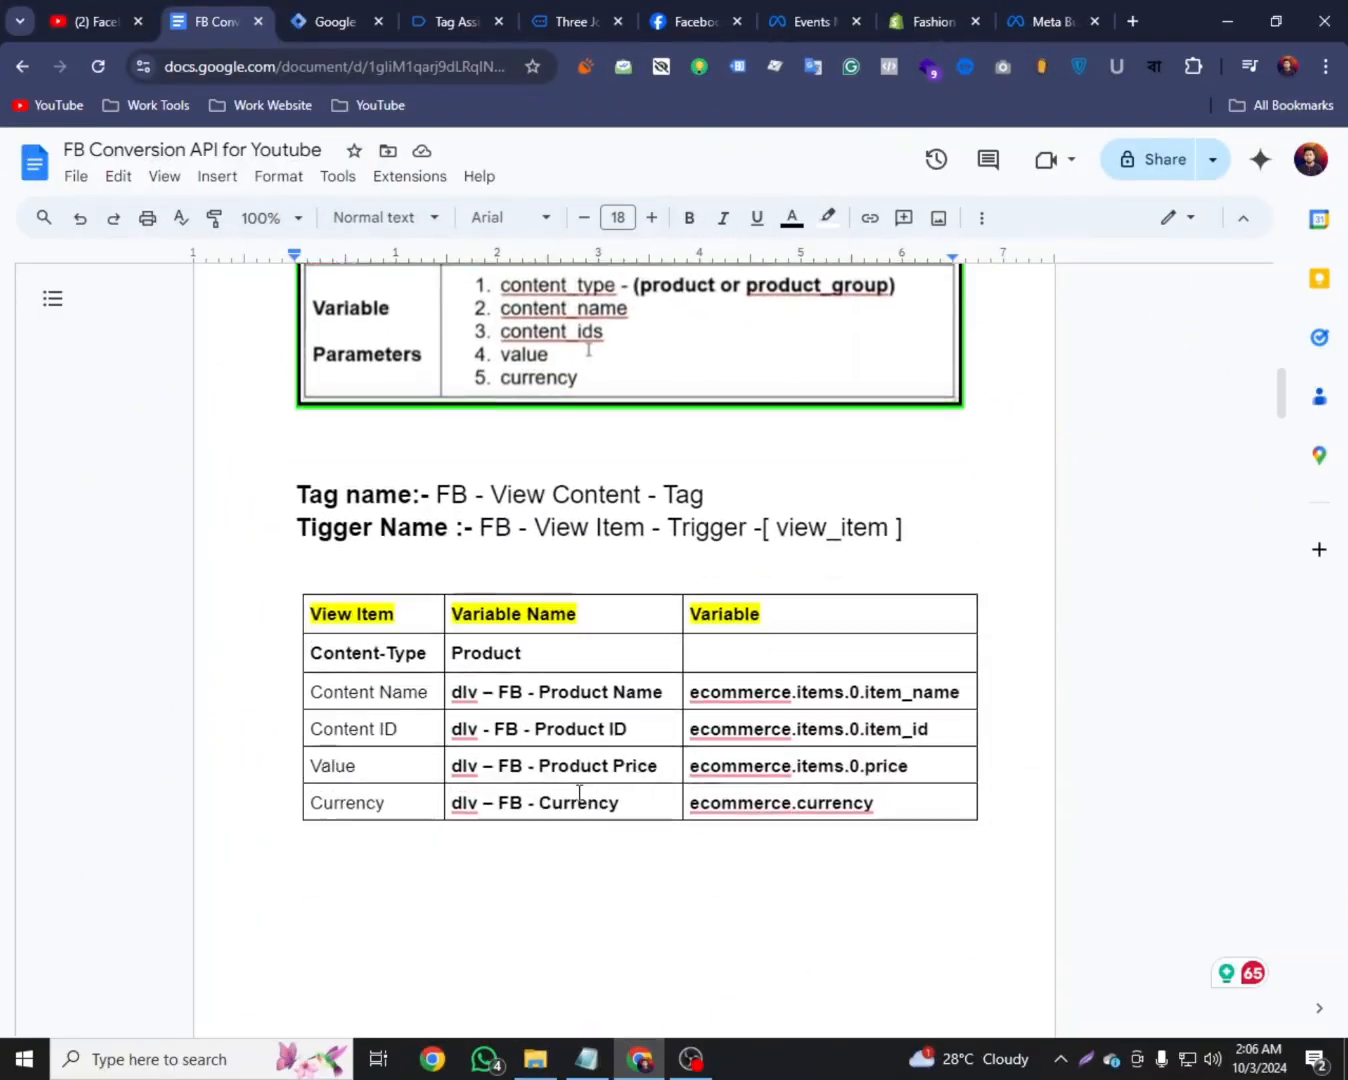
Compare the View Content variable table with the Add to Cart variable table in the document
scroll(700, 810, down, 1)
drag(852, 818, 493, 632)
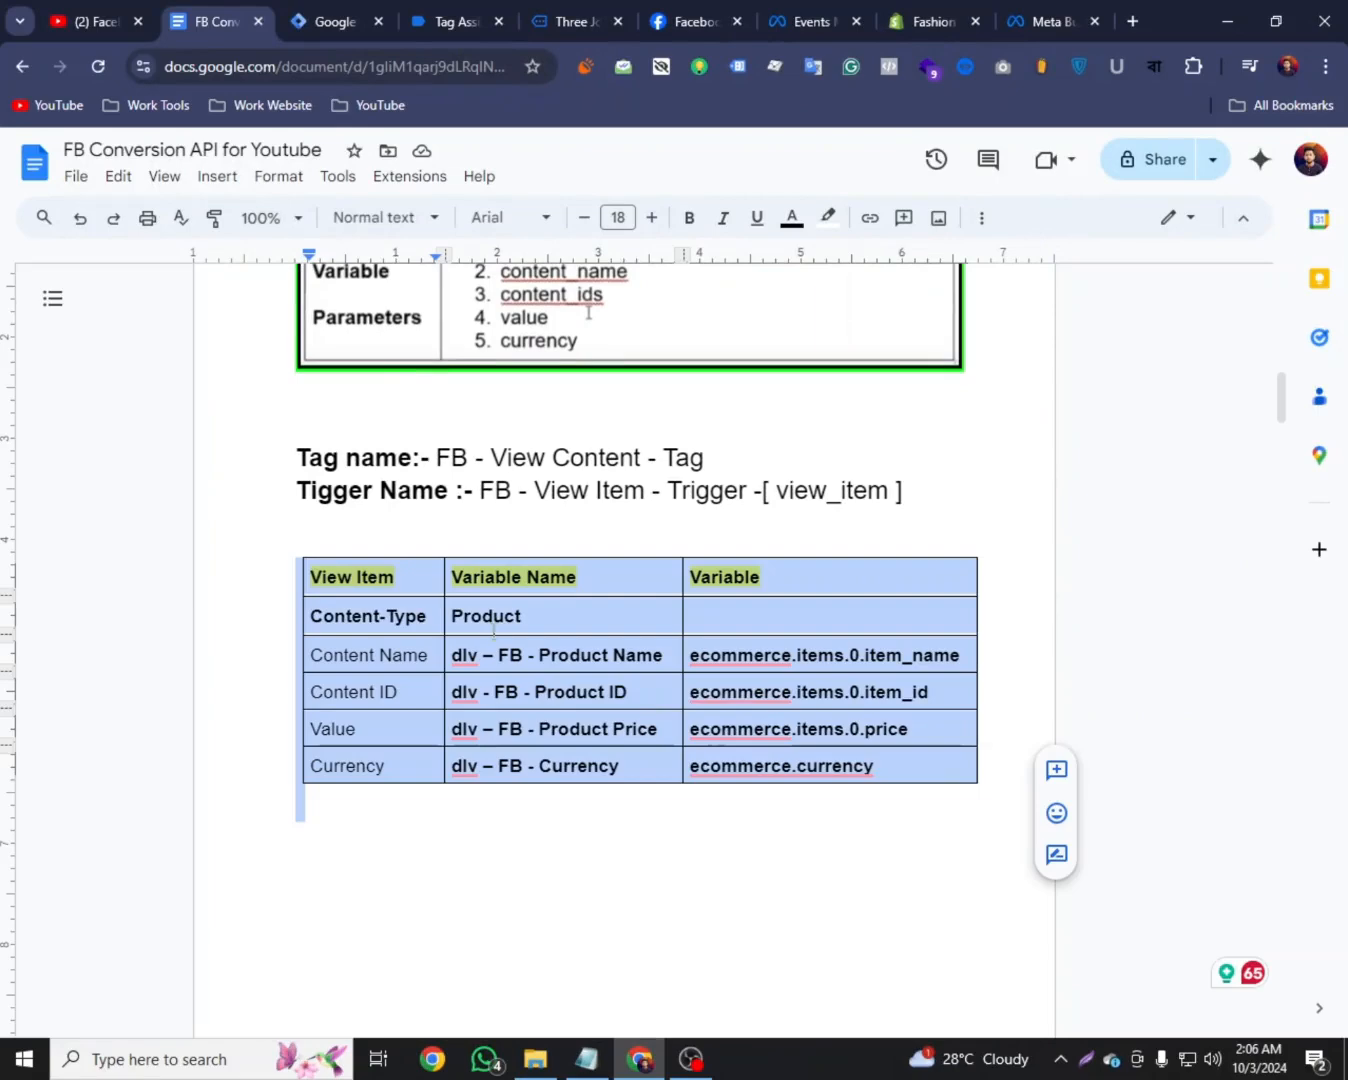
click(455, 853)
scroll(460, 841, down, 12)
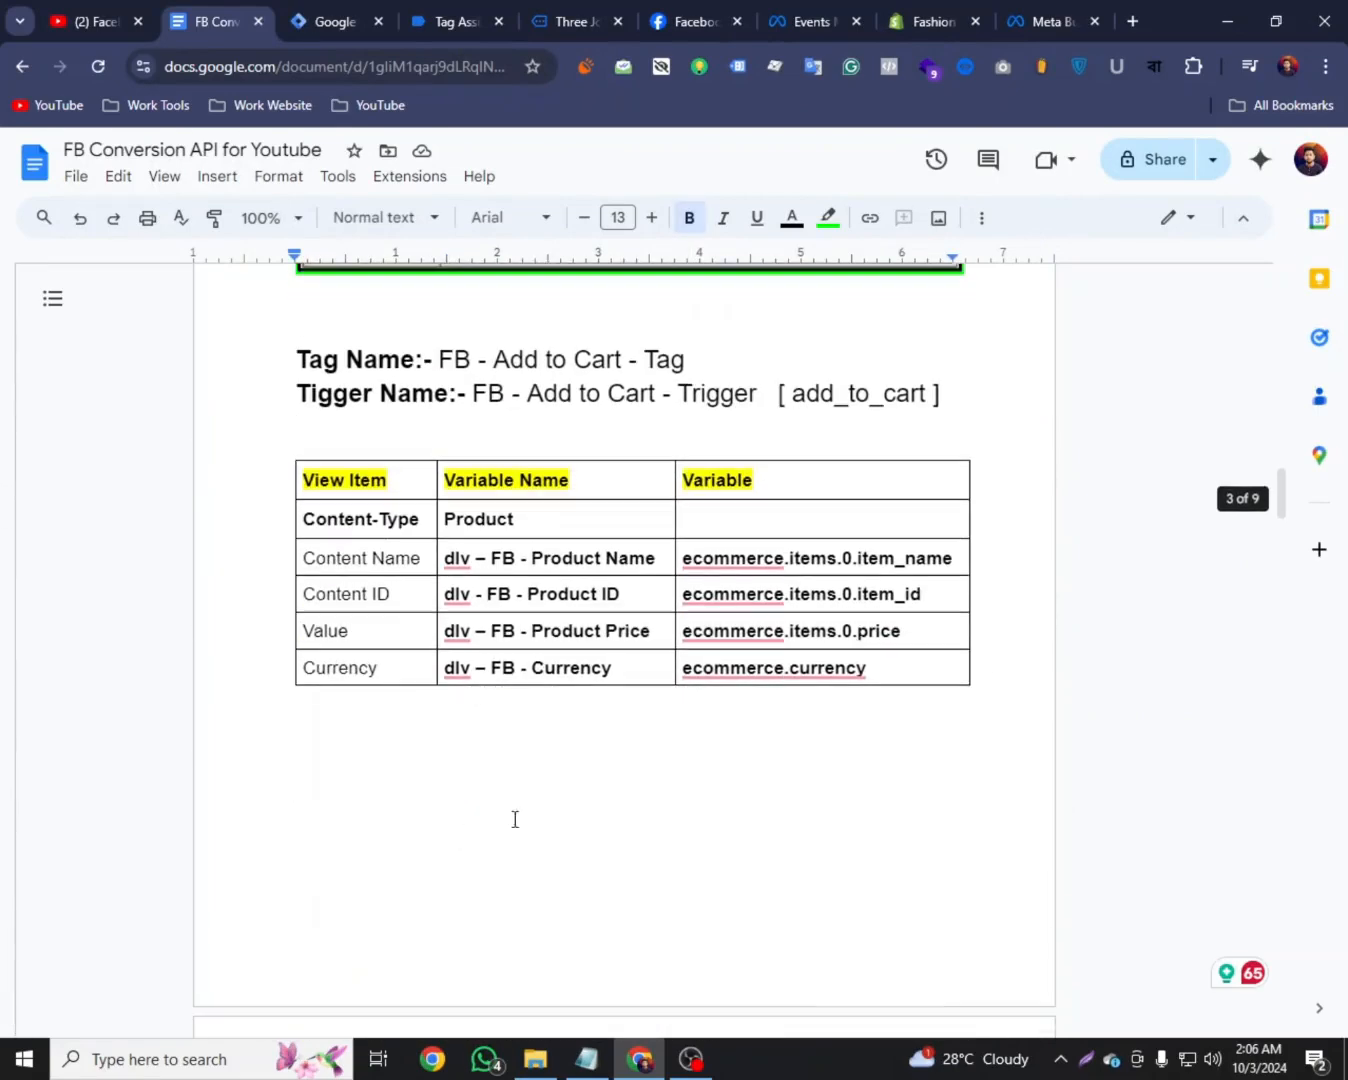
click(781, 740)
drag(590, 624, 424, 542)
click(505, 762)
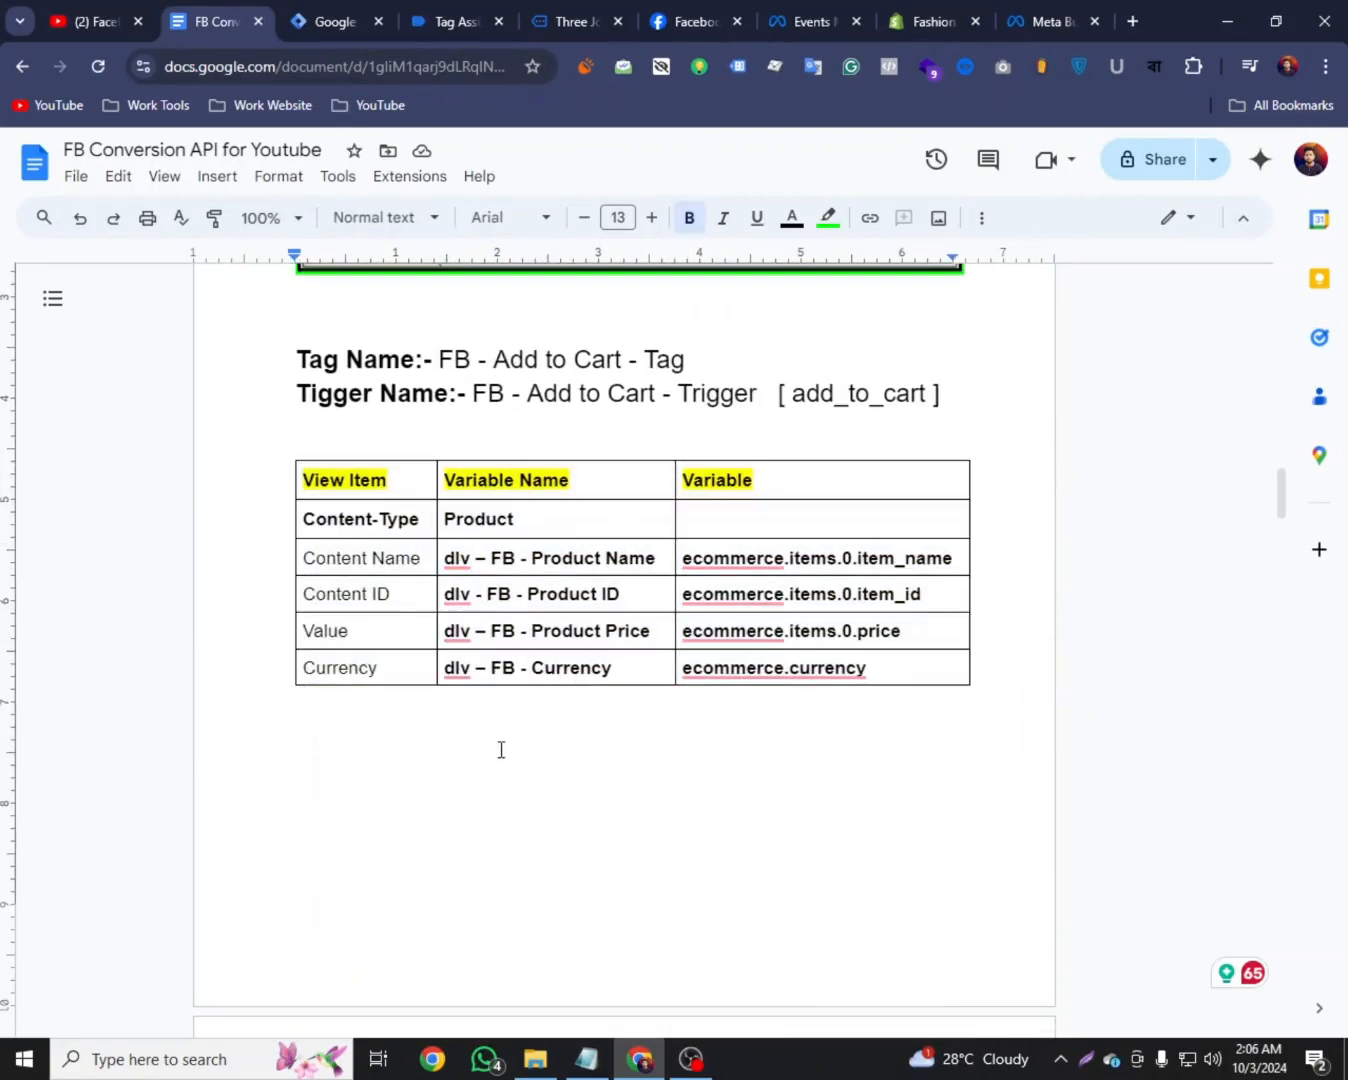
drag(724, 763, 400, 480)
Duplicate the existing FB - View Content - Tag in Google Tag Manager
key(ctrl+Tab)
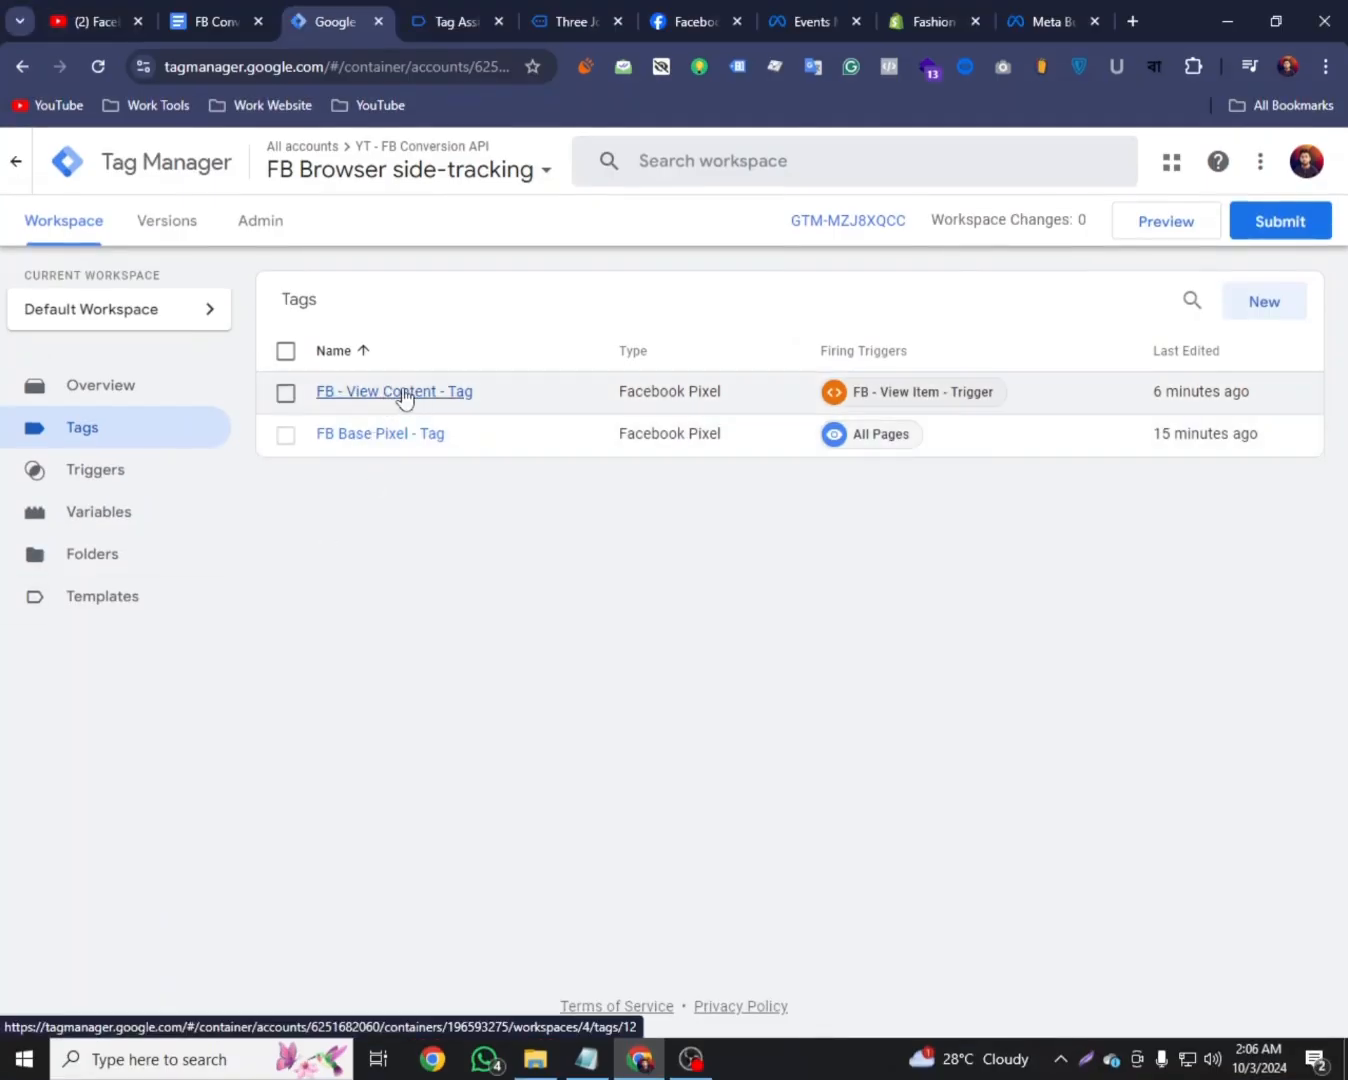
click(433, 403)
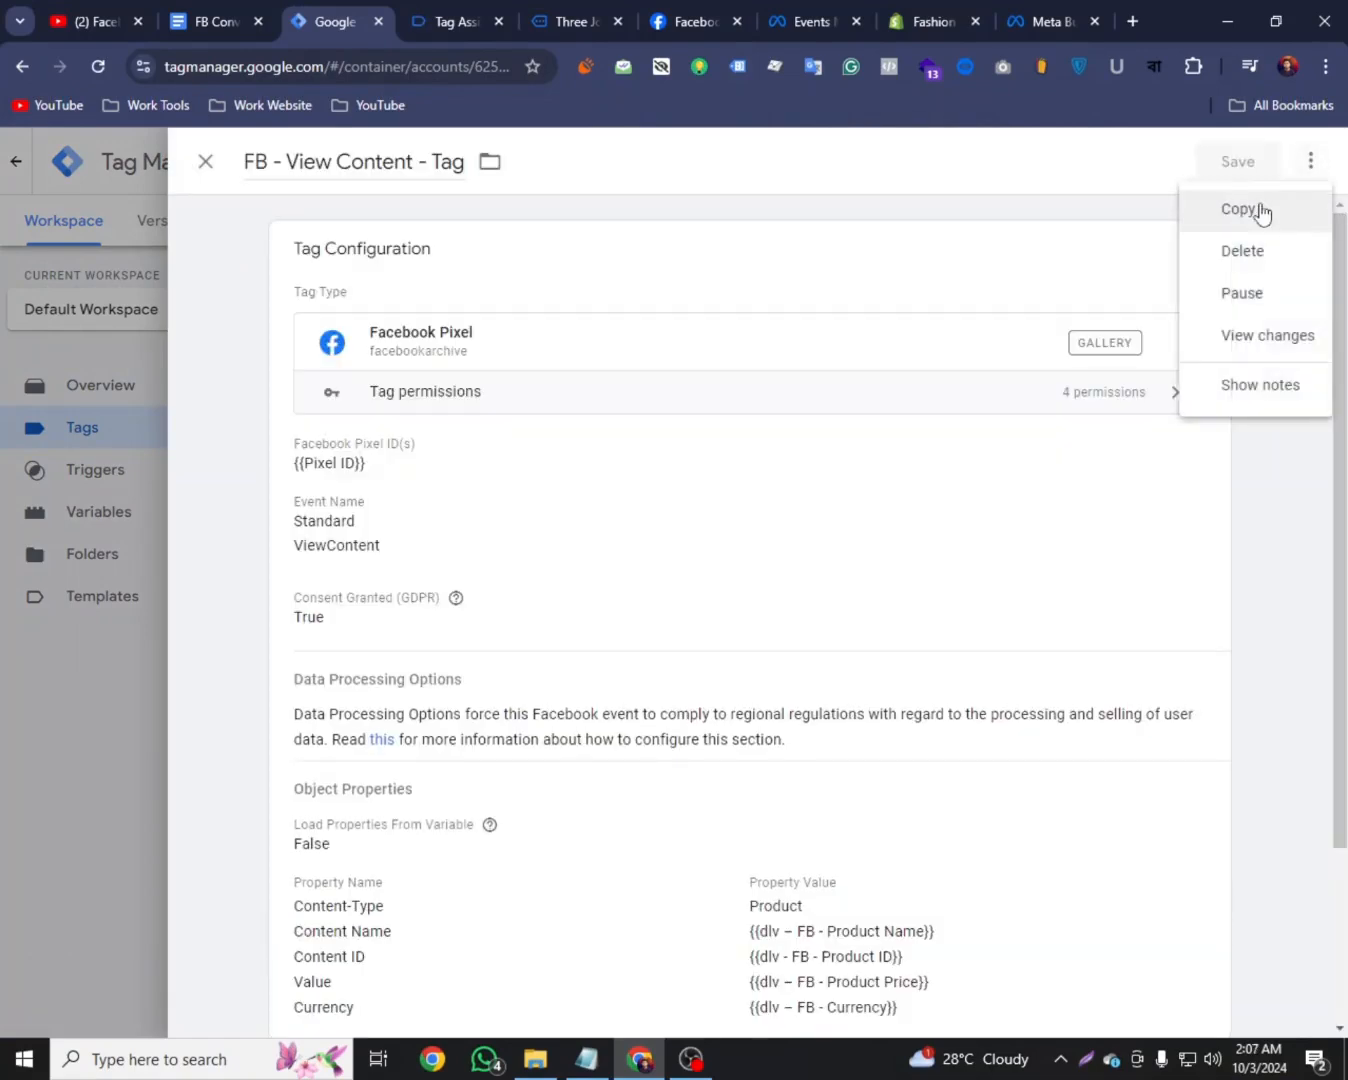
click(1259, 209)
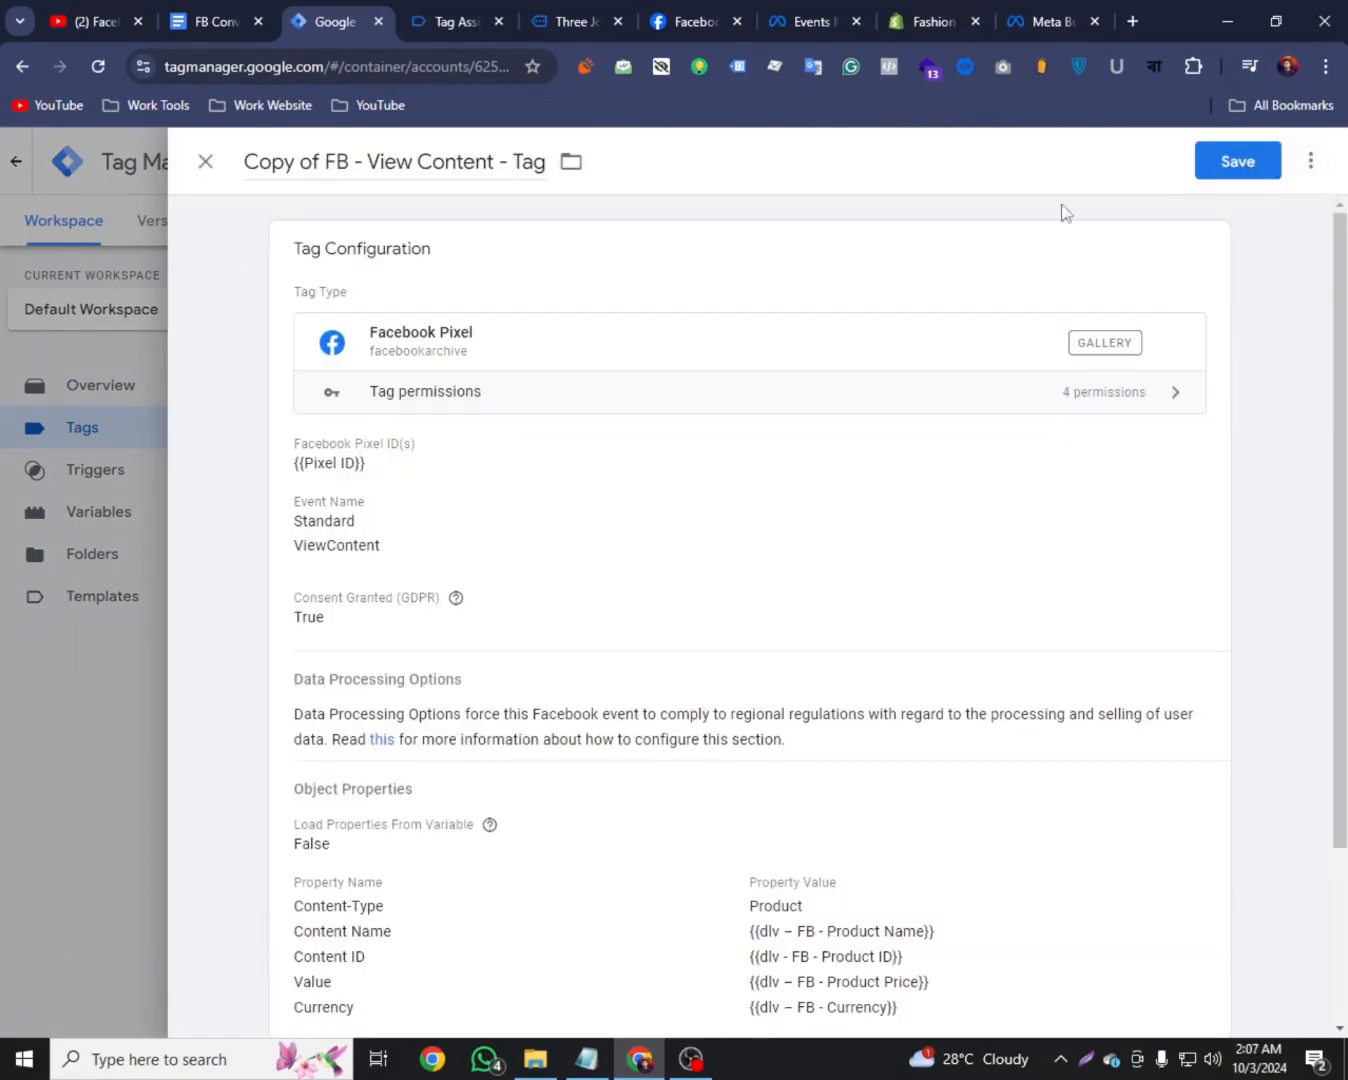
Rename the copied tag "FB - Add to Cart - Tag" by copying the name from the document's tag name line
click(227, 12)
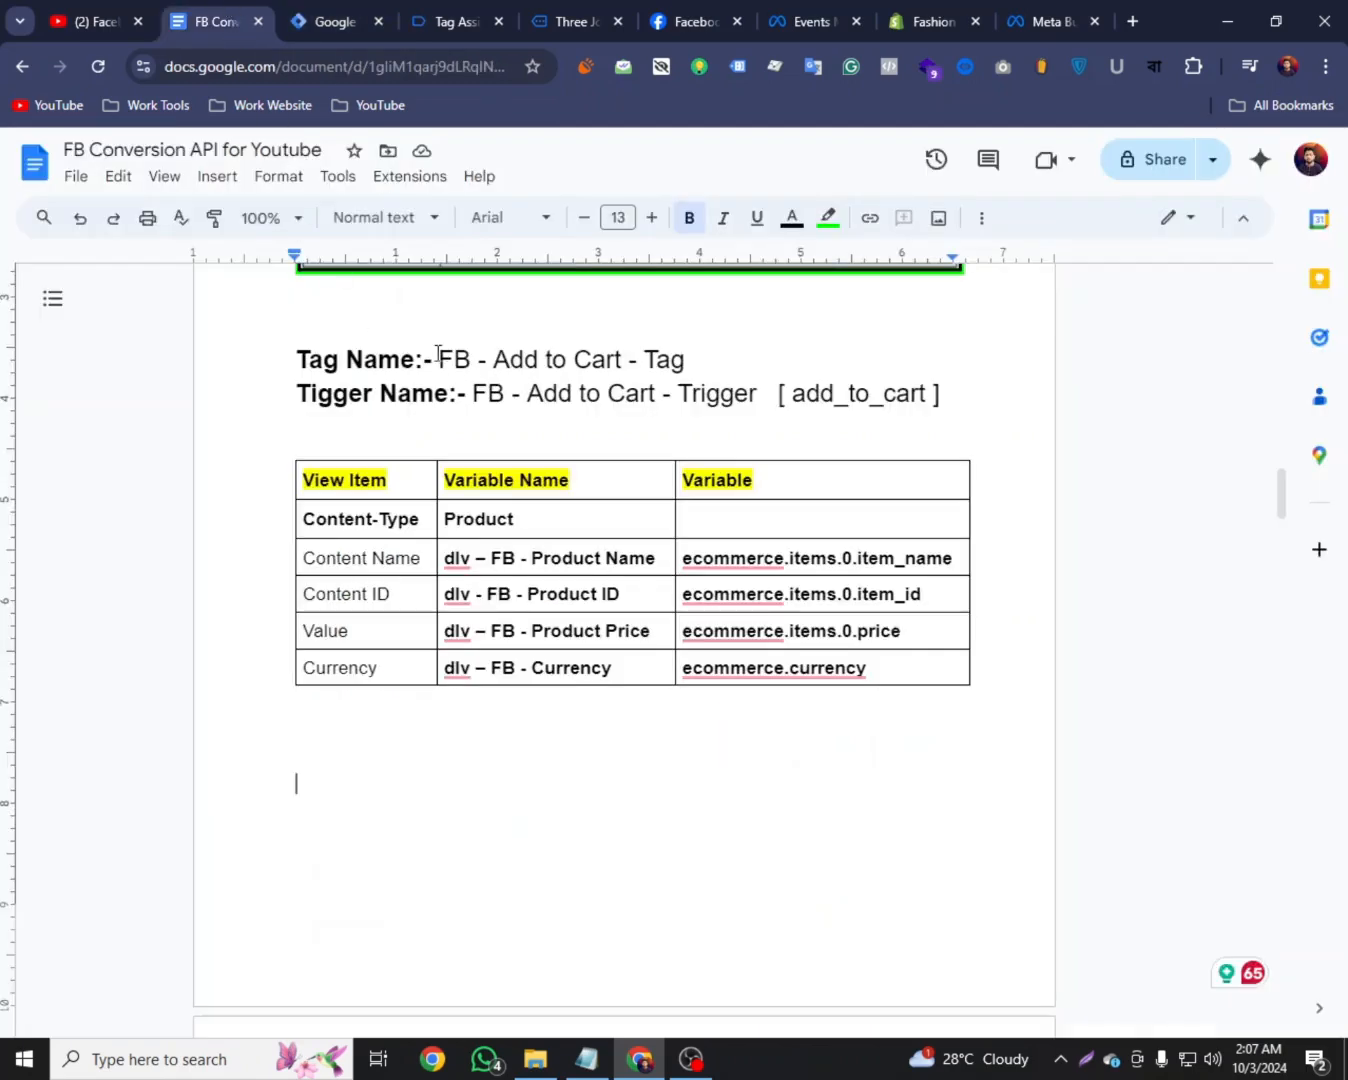
drag(438, 353, 586, 350)
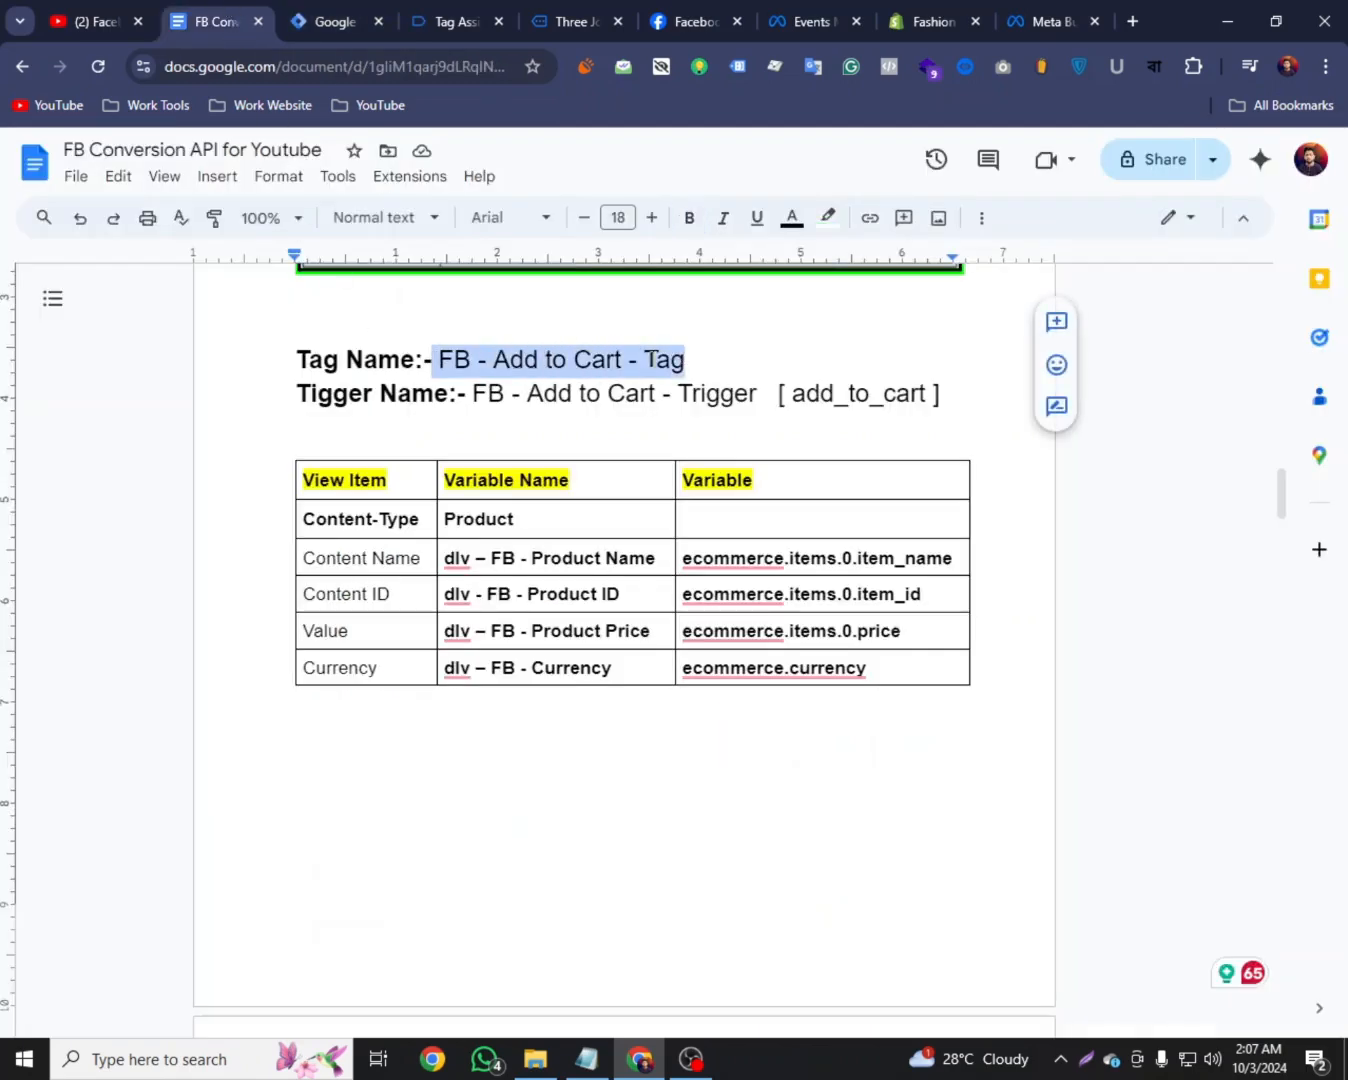
right_click(652, 360)
click(704, 412)
click(335, 18)
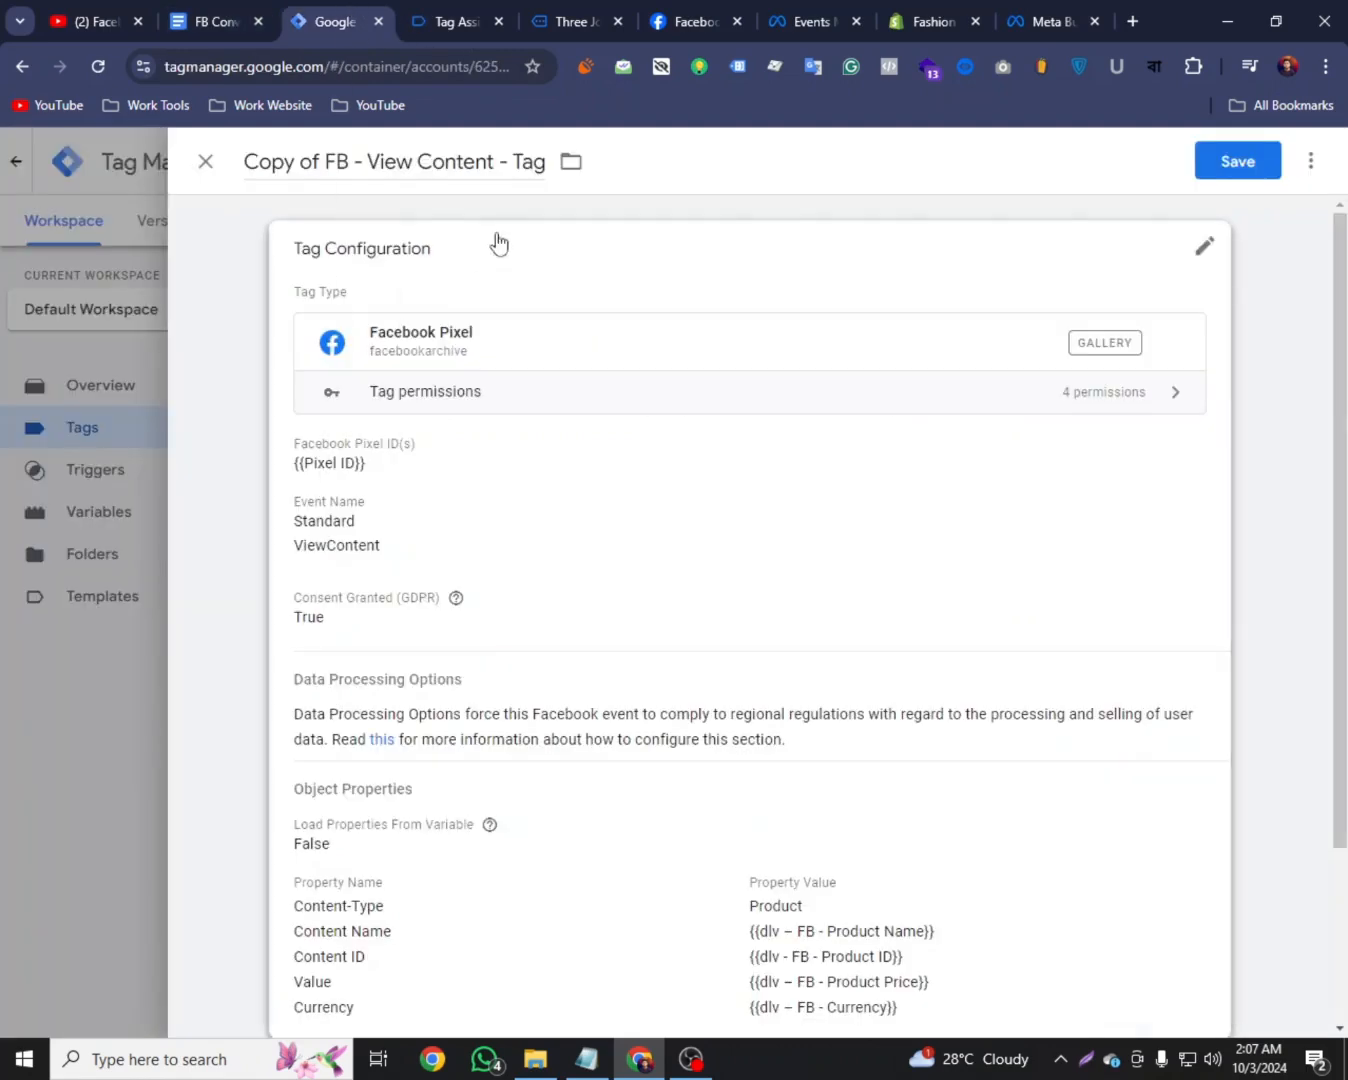
click(542, 161)
drag(541, 162, 241, 175)
right_click(288, 163)
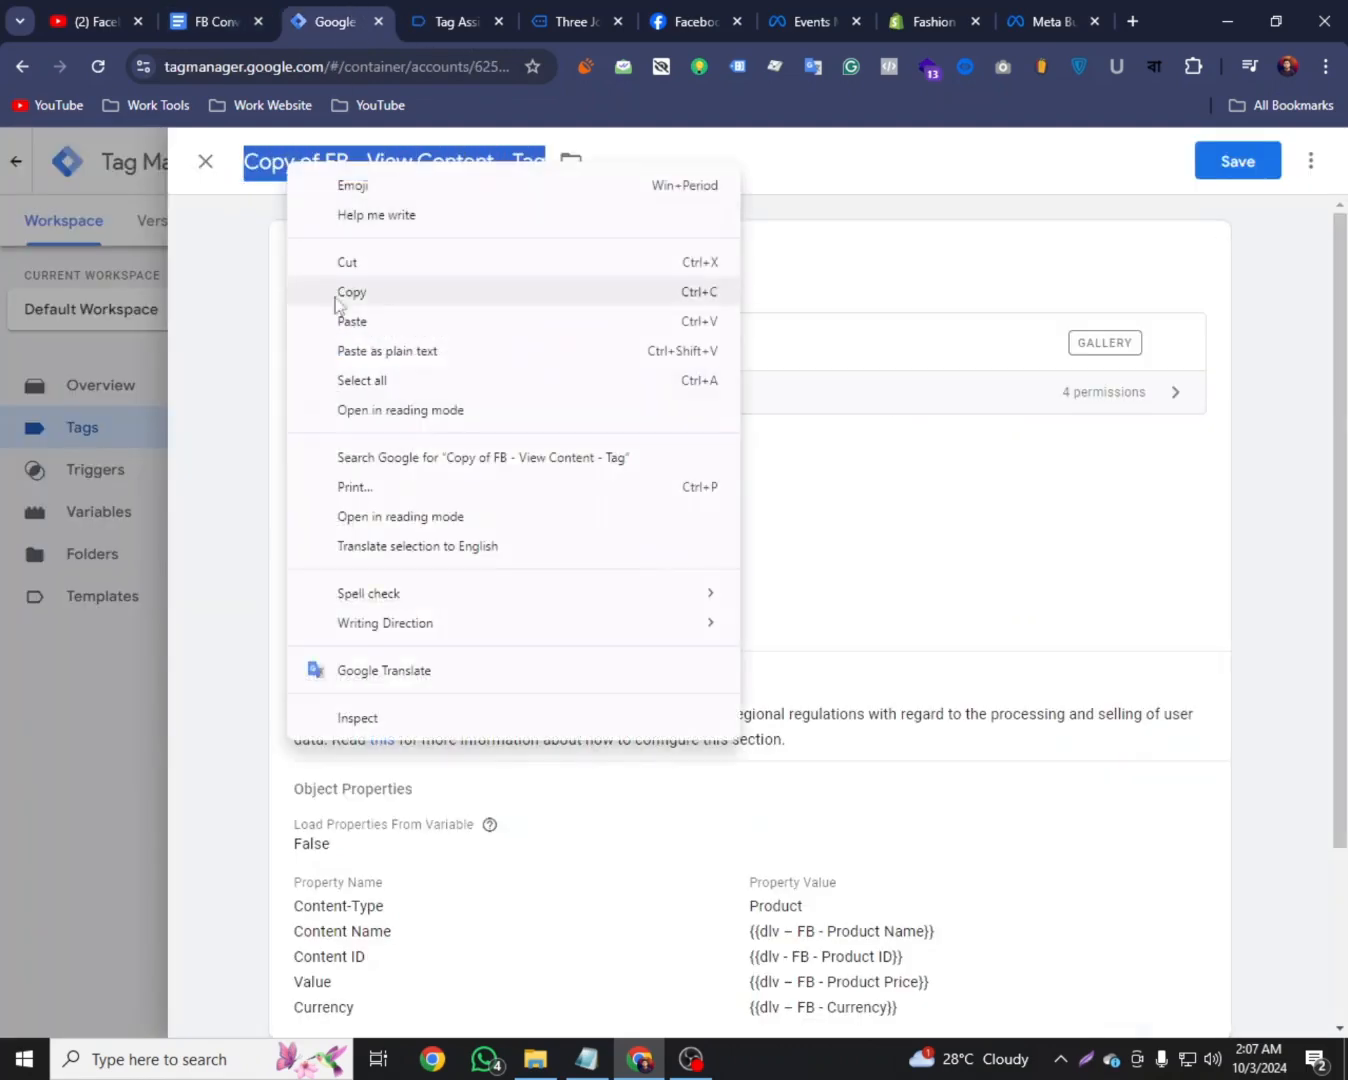
click(340, 319)
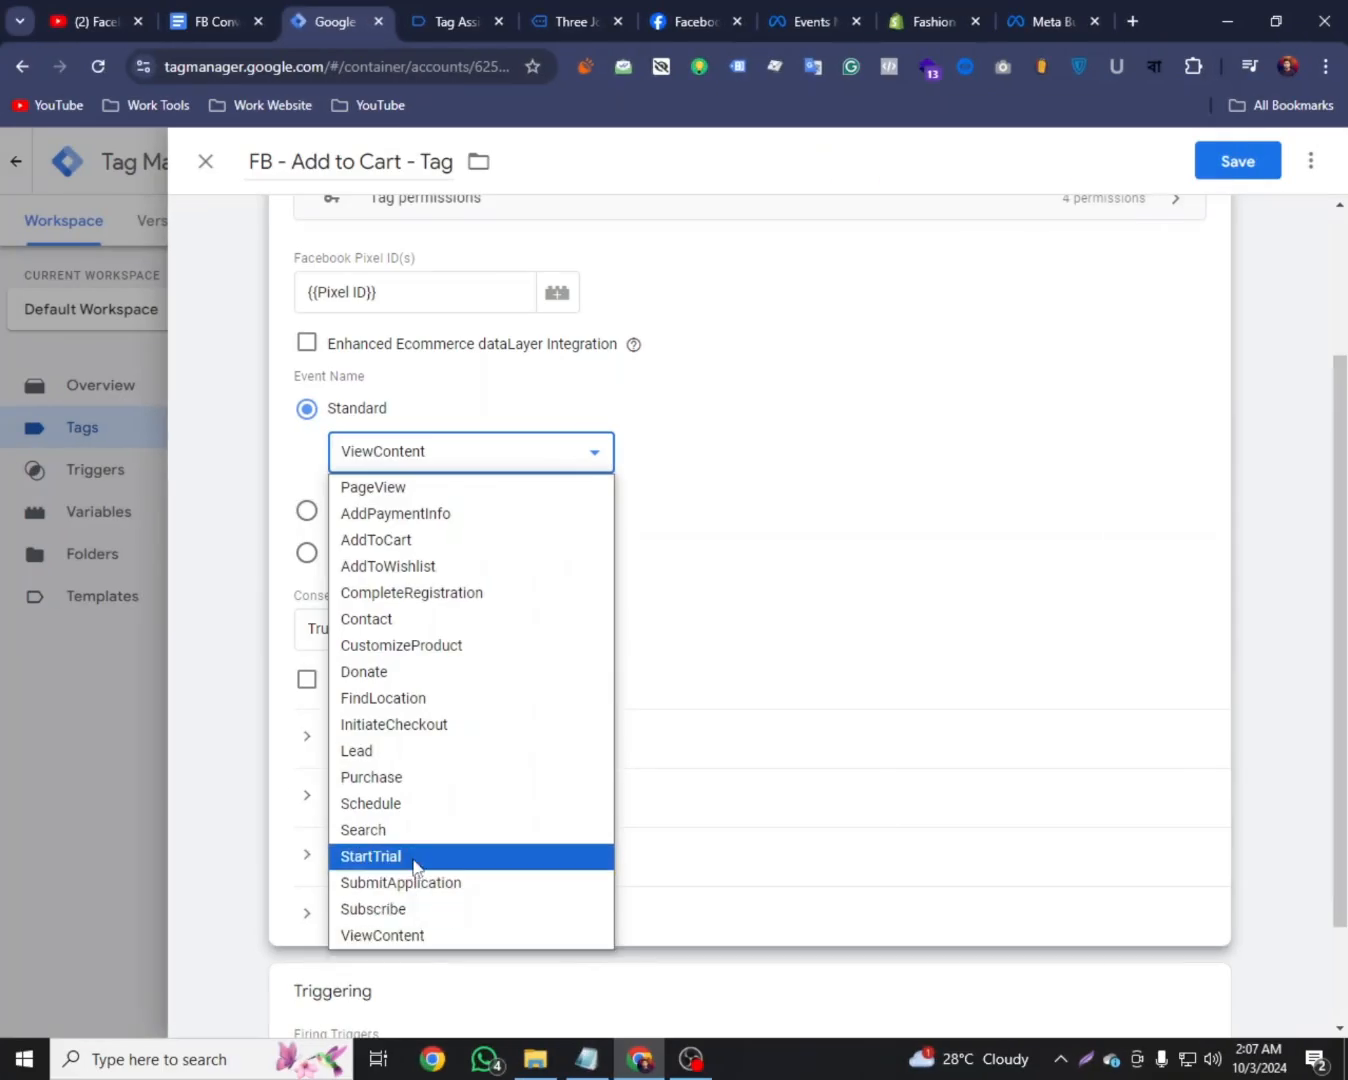
Set the tag's standard event to AddToCart and remove FB - View Item - Trigger from its firing triggers
click(458, 541)
scroll(610, 515, down, 2)
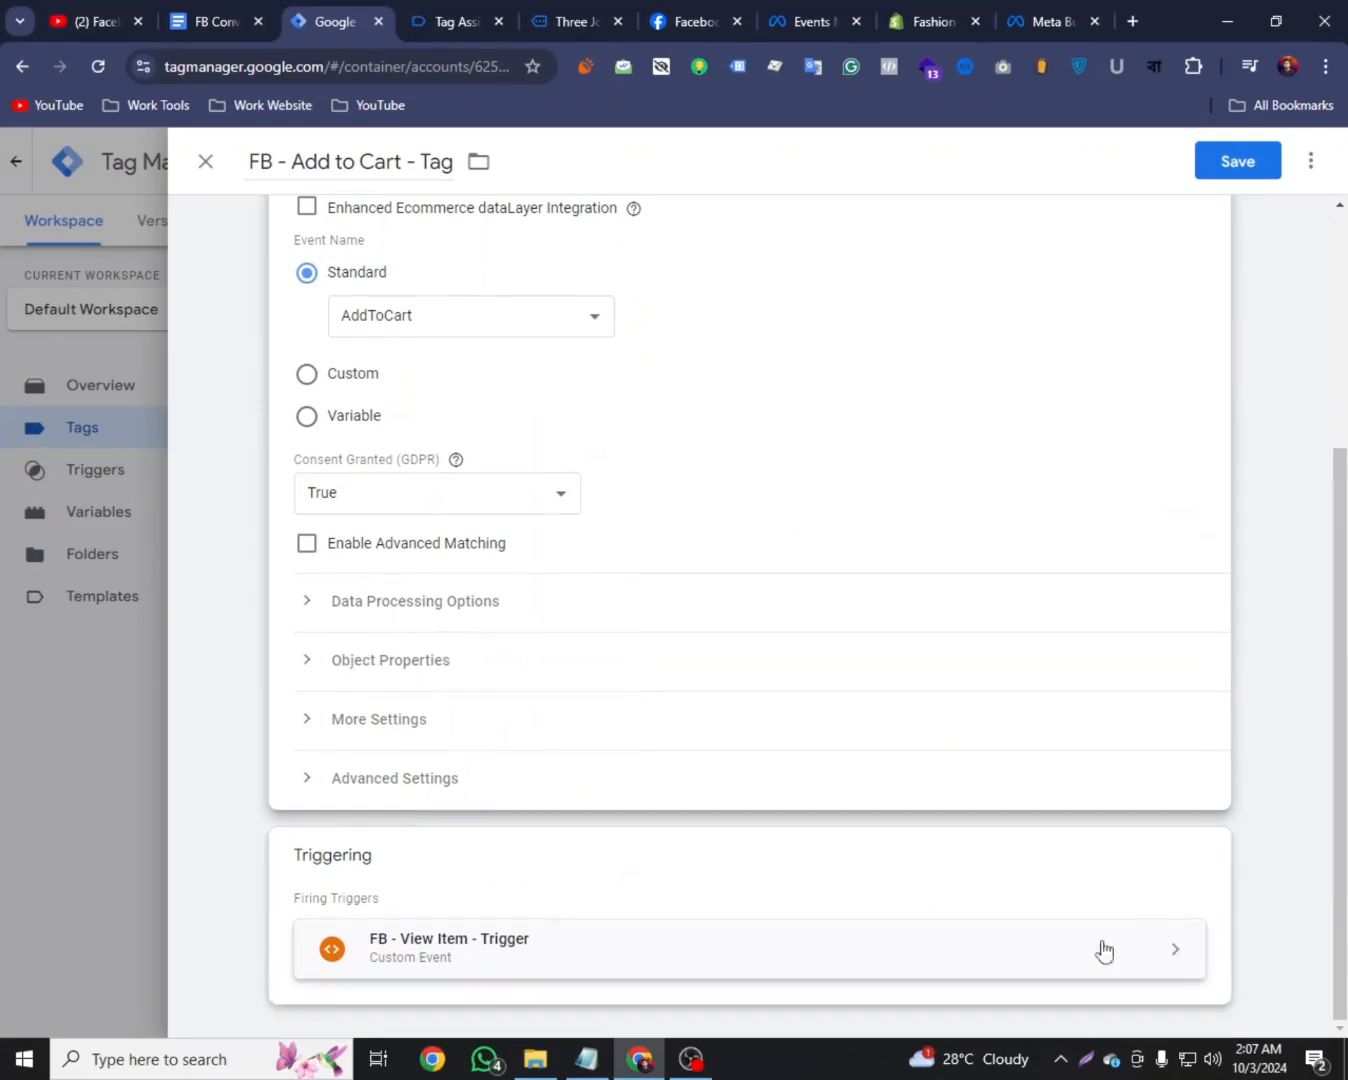
click(1199, 870)
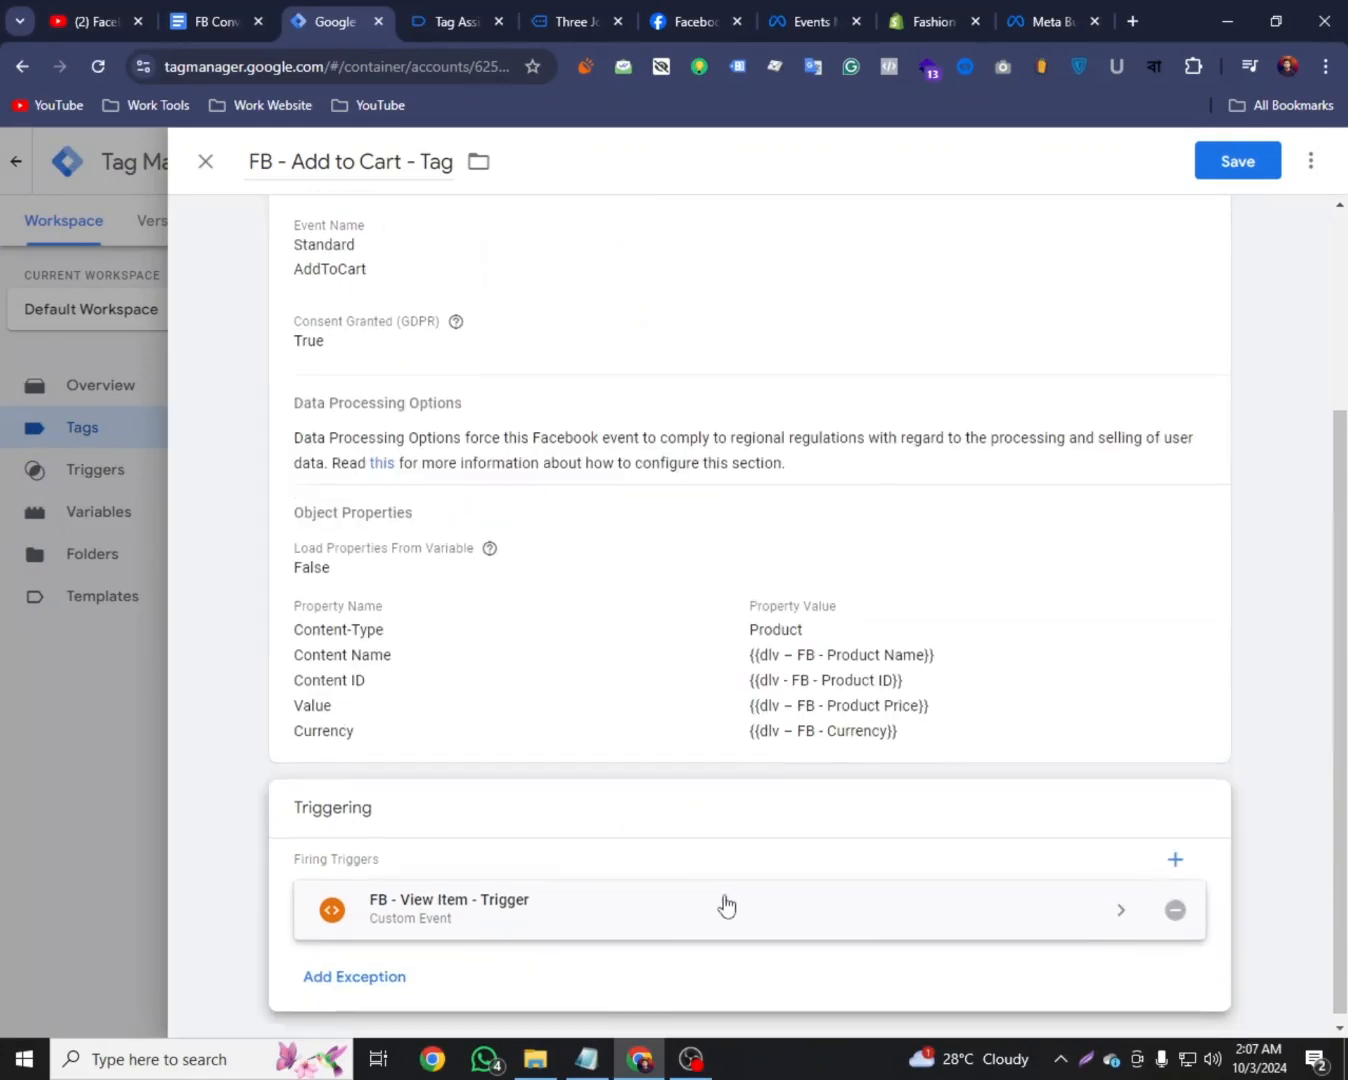
click(1175, 908)
Create a new firing trigger of type Custom Event for the Add to Cart tag
click(741, 910)
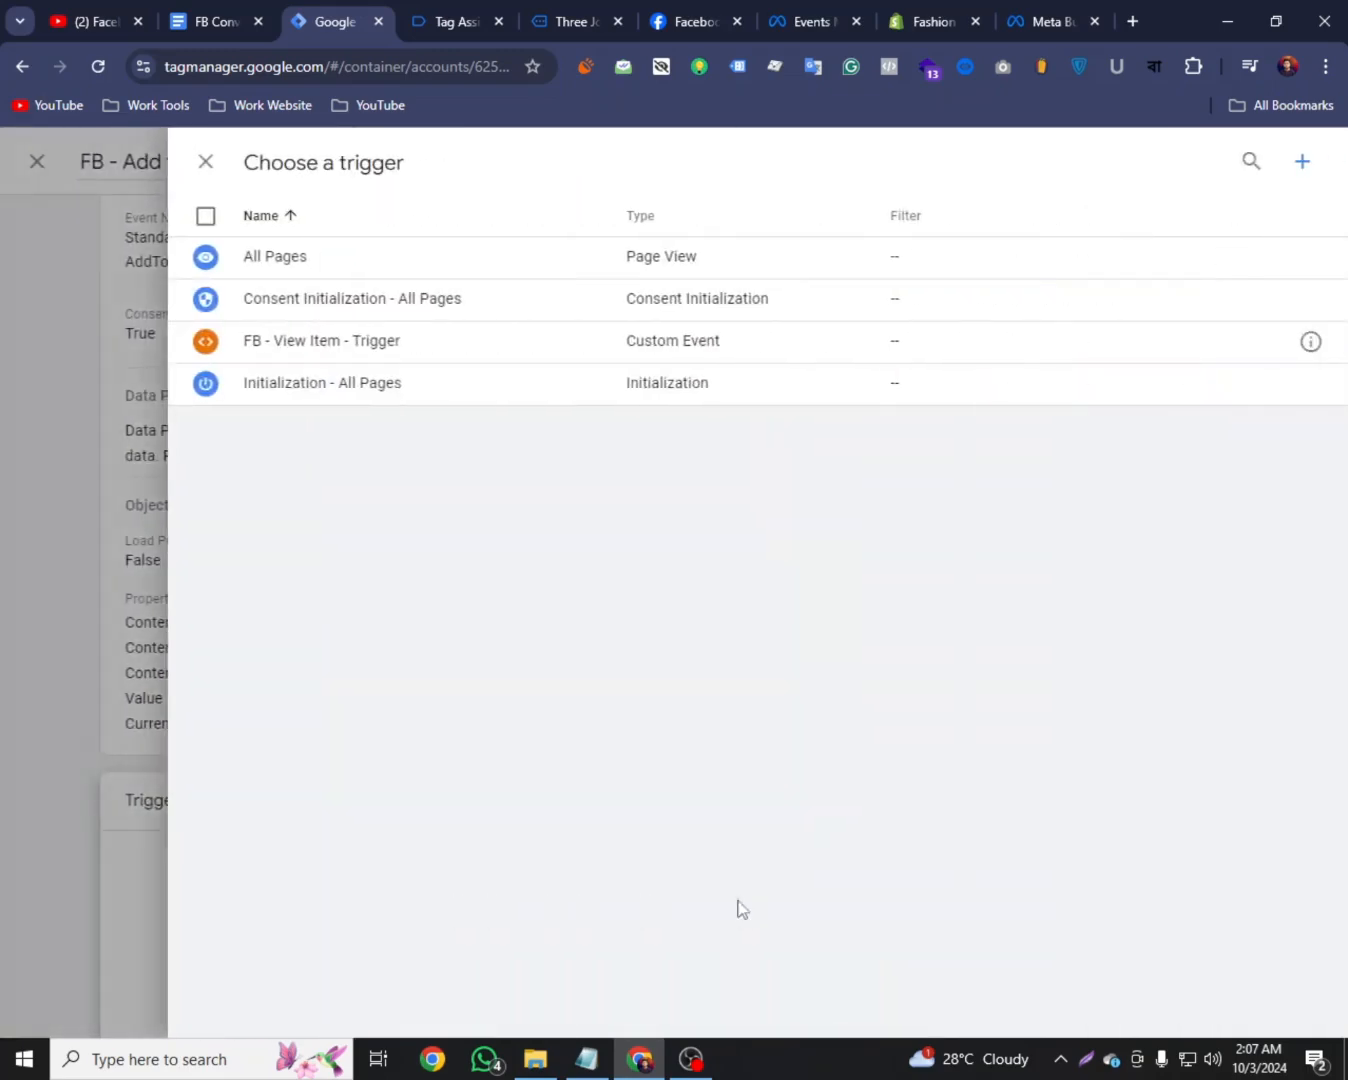
click(1293, 166)
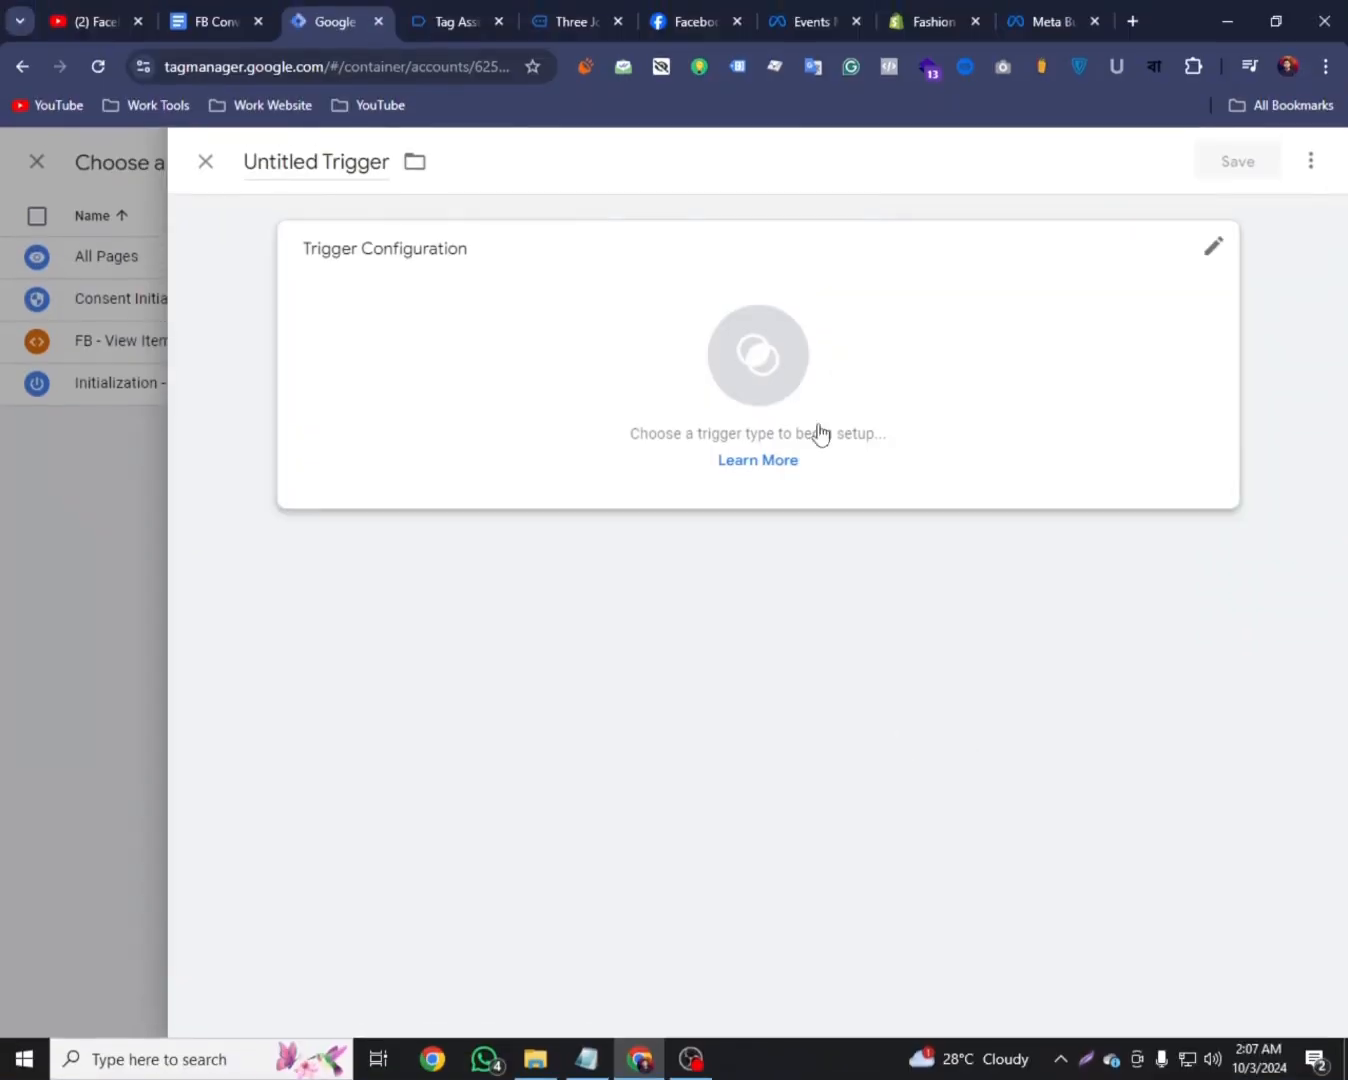
click(869, 545)
scroll(941, 797, down, 4)
click(810, 775)
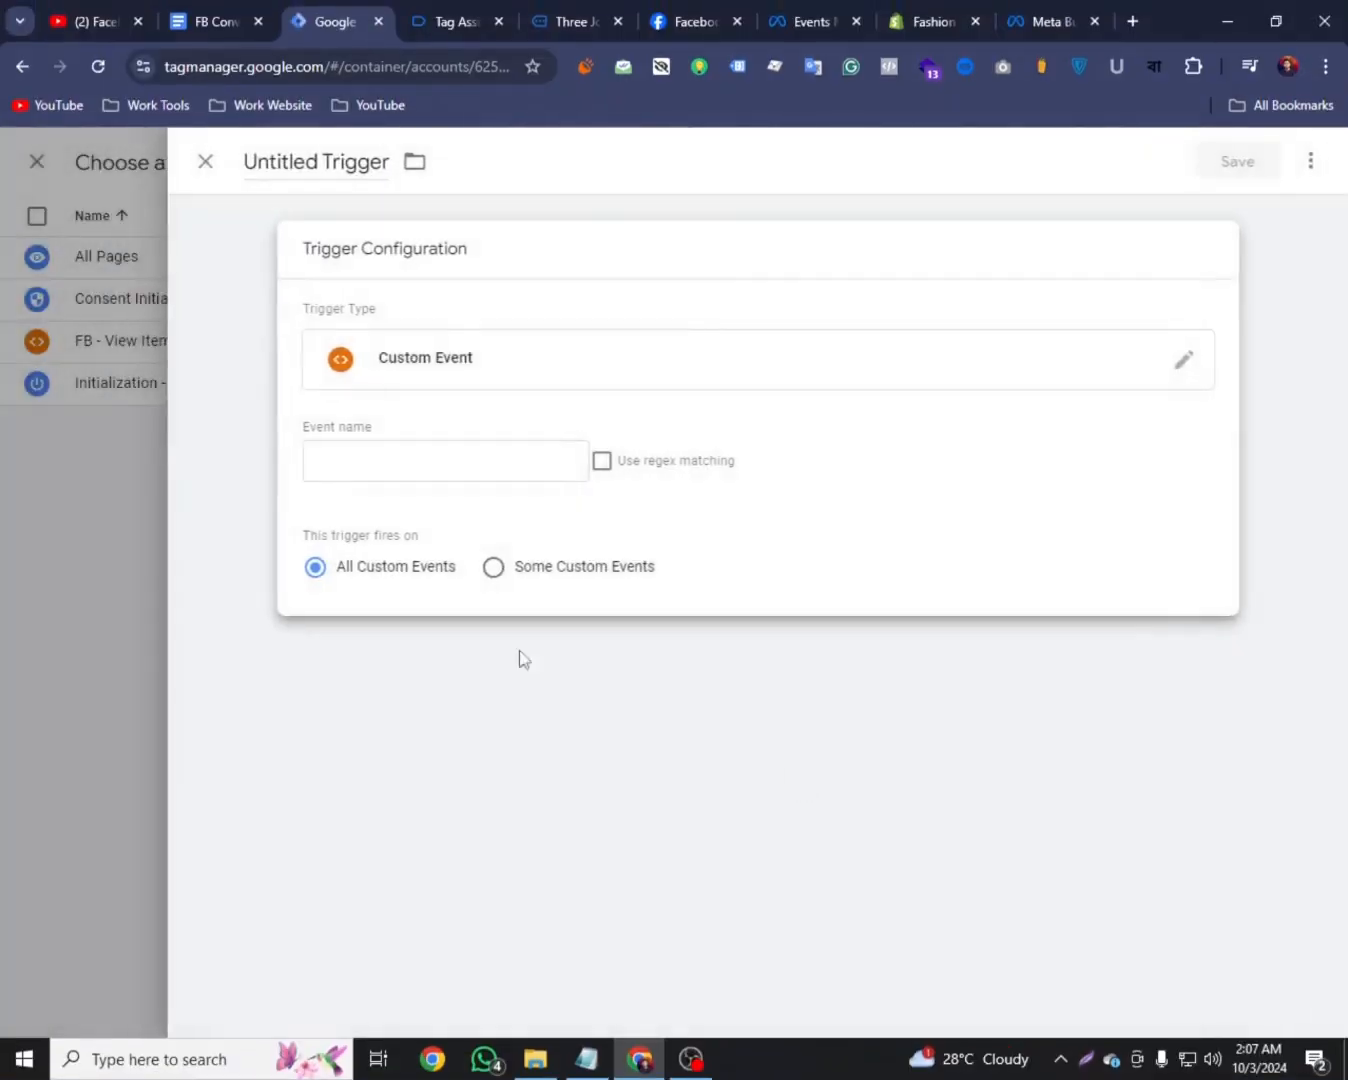
Set the custom event trigger's event name to add_to_cart, copied from the event's data layer in Tag Assistant
click(372, 444)
click(451, 21)
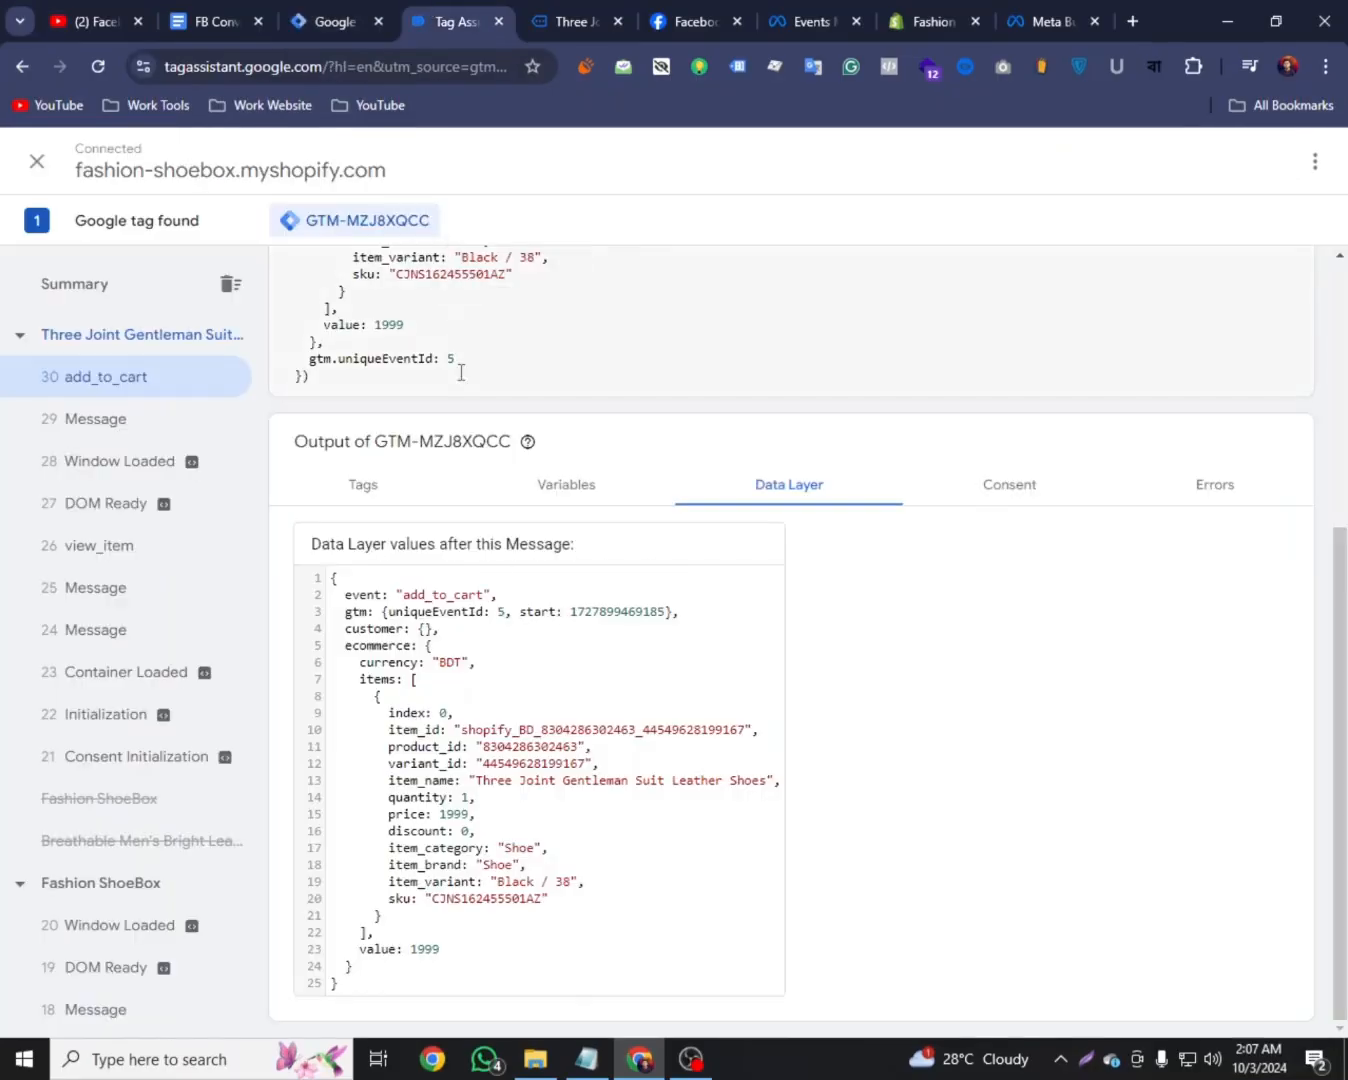
right_click(452, 589)
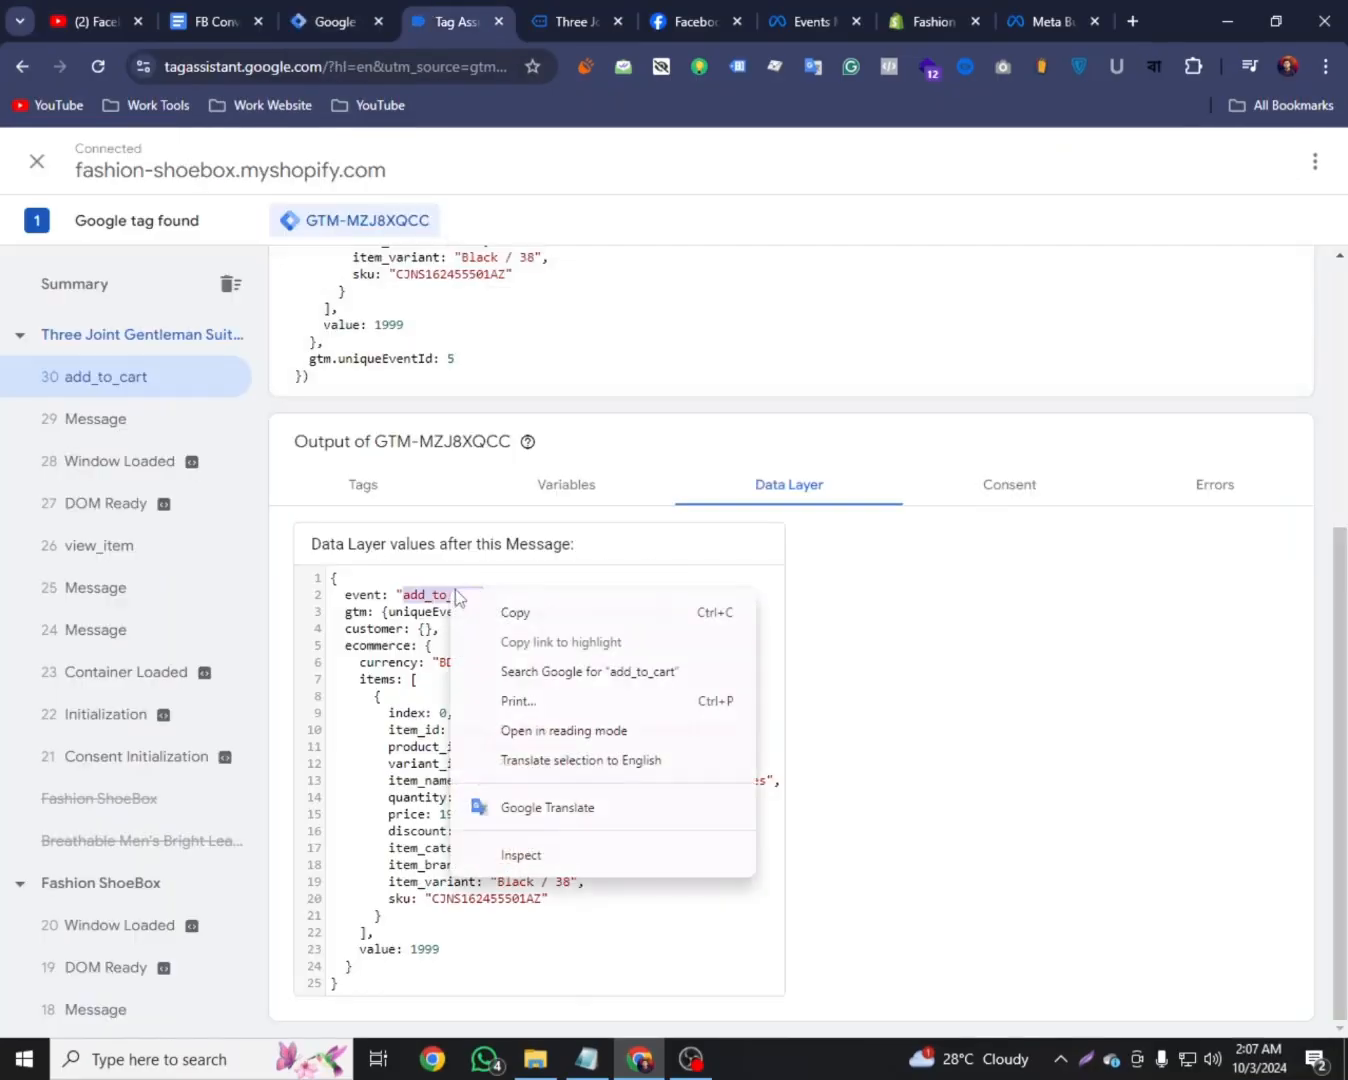
click(511, 616)
click(346, 21)
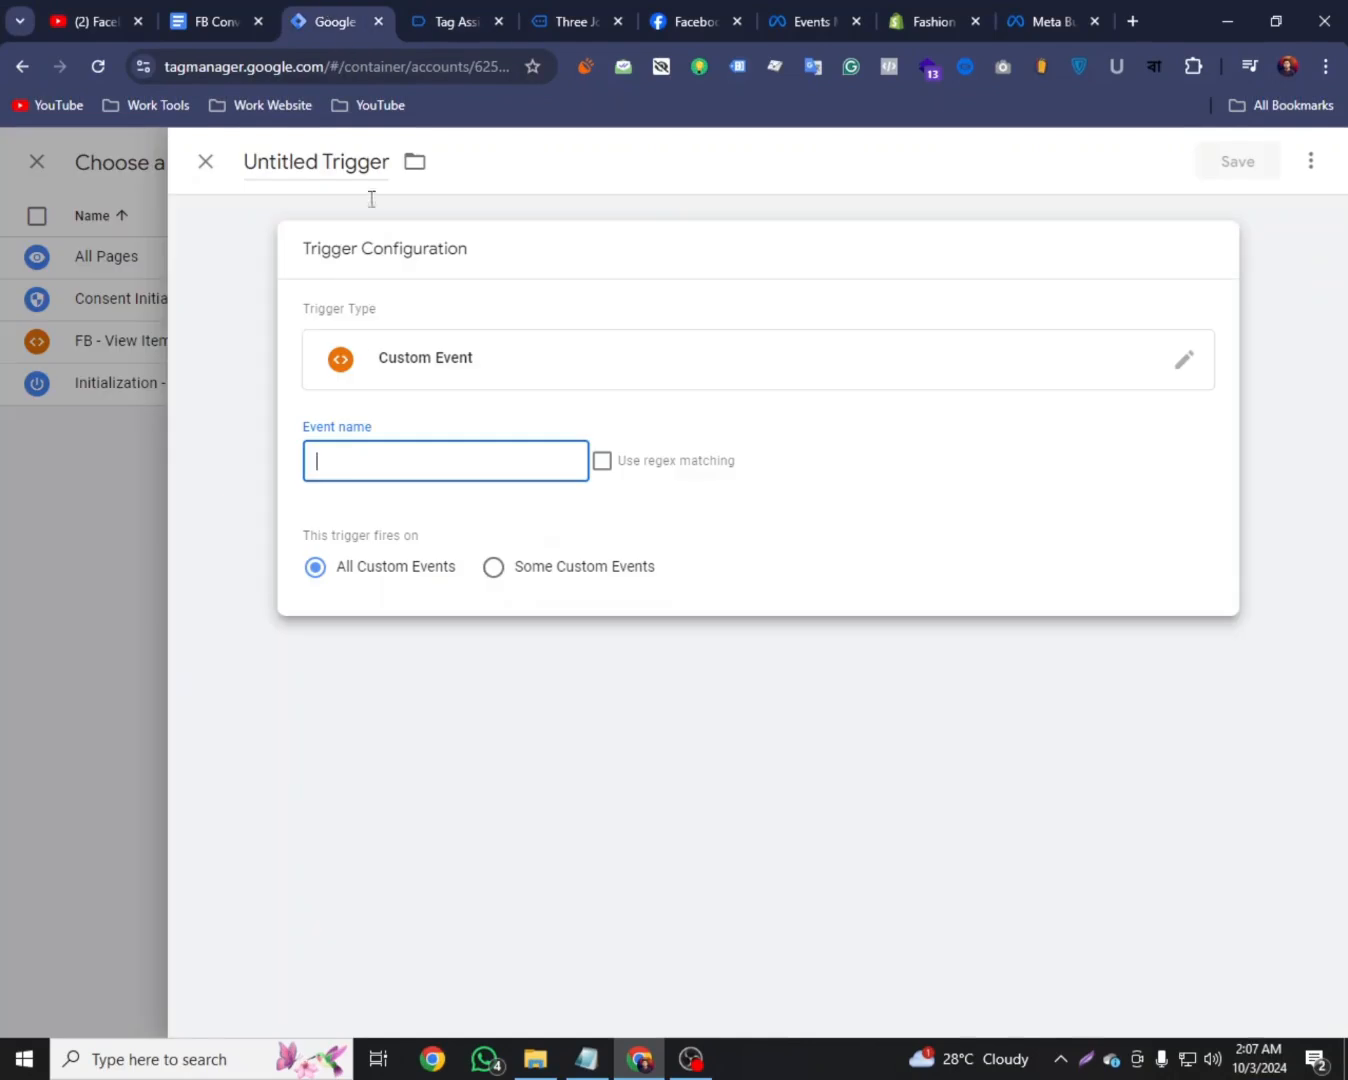
right_click(351, 453)
click(387, 658)
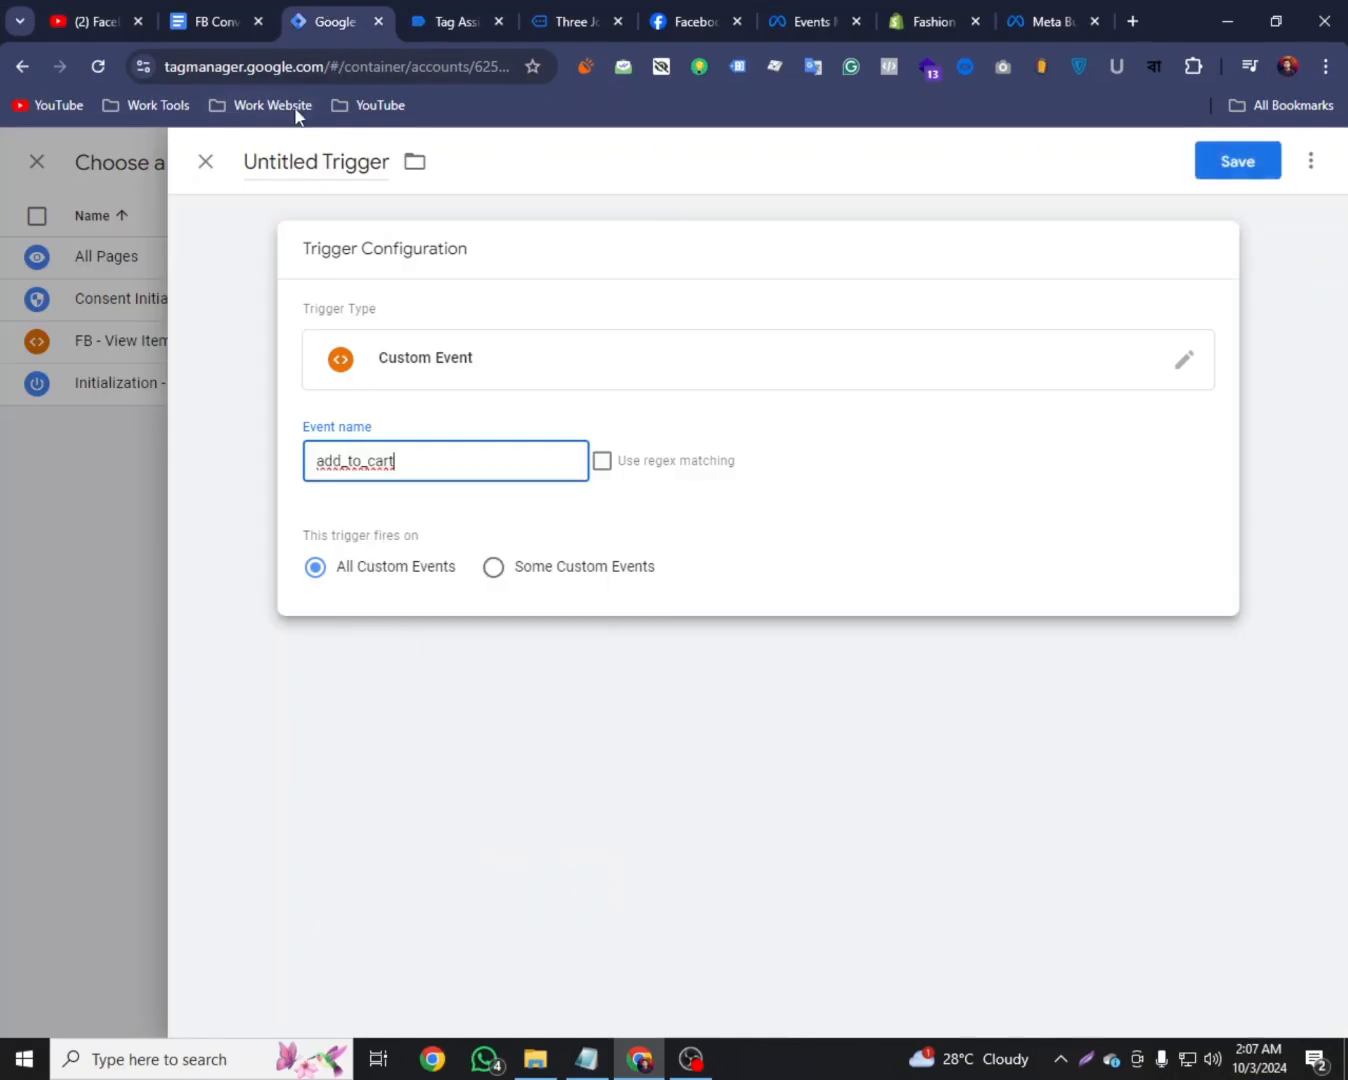
Name the trigger "FB - Add to Cart - Trigger" by copying it from the document, and save both the trigger and its tag
click(245, 12)
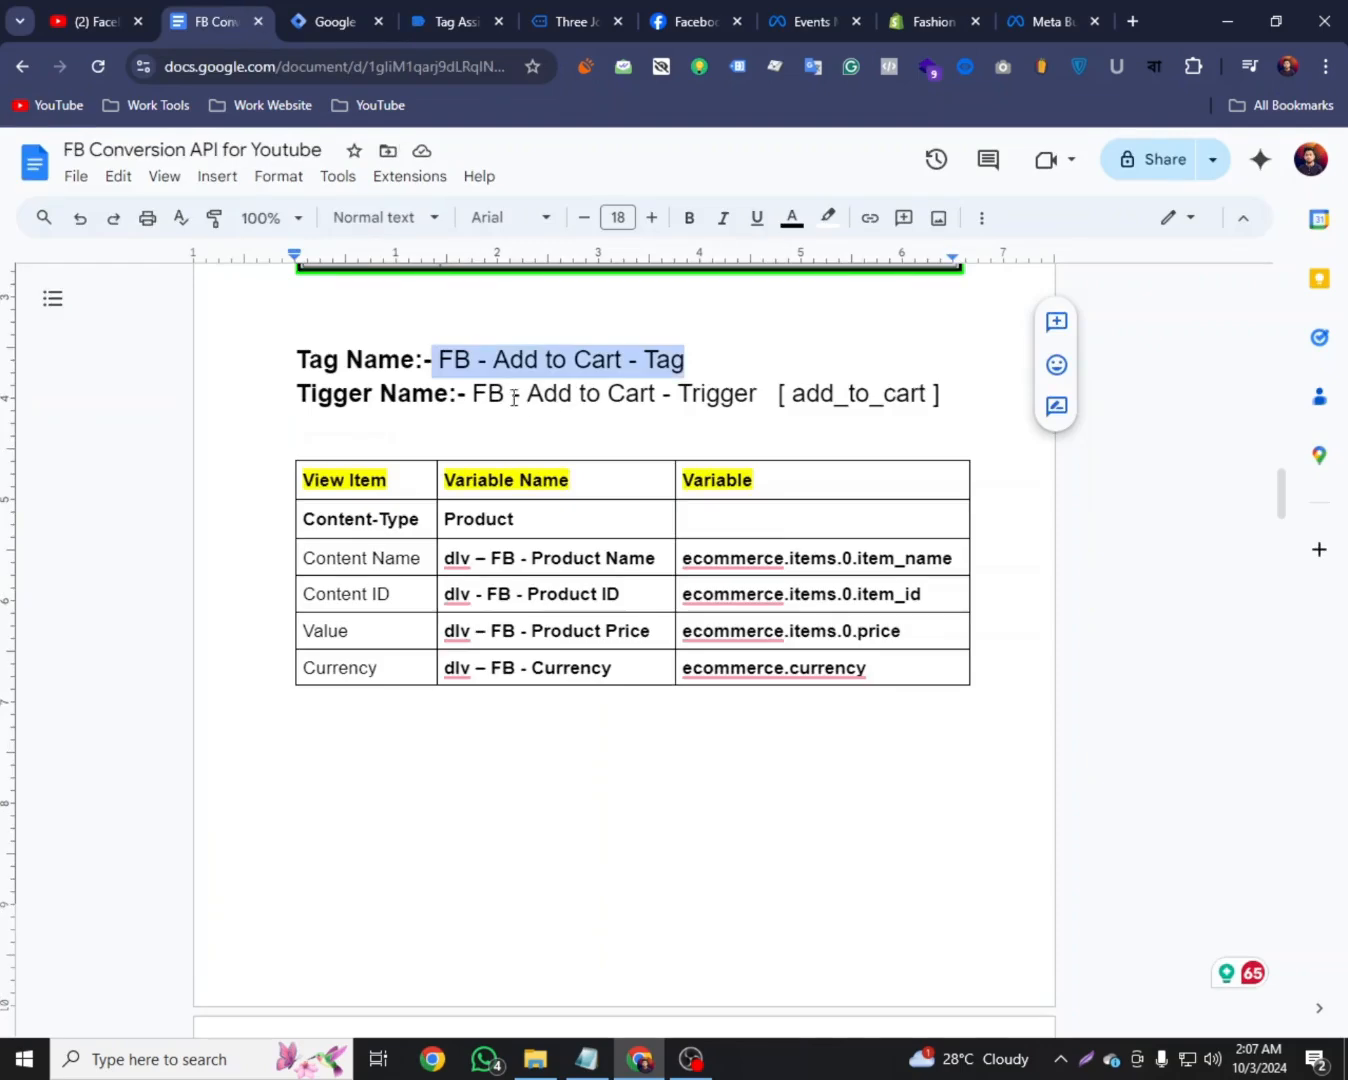
drag(474, 397, 780, 400)
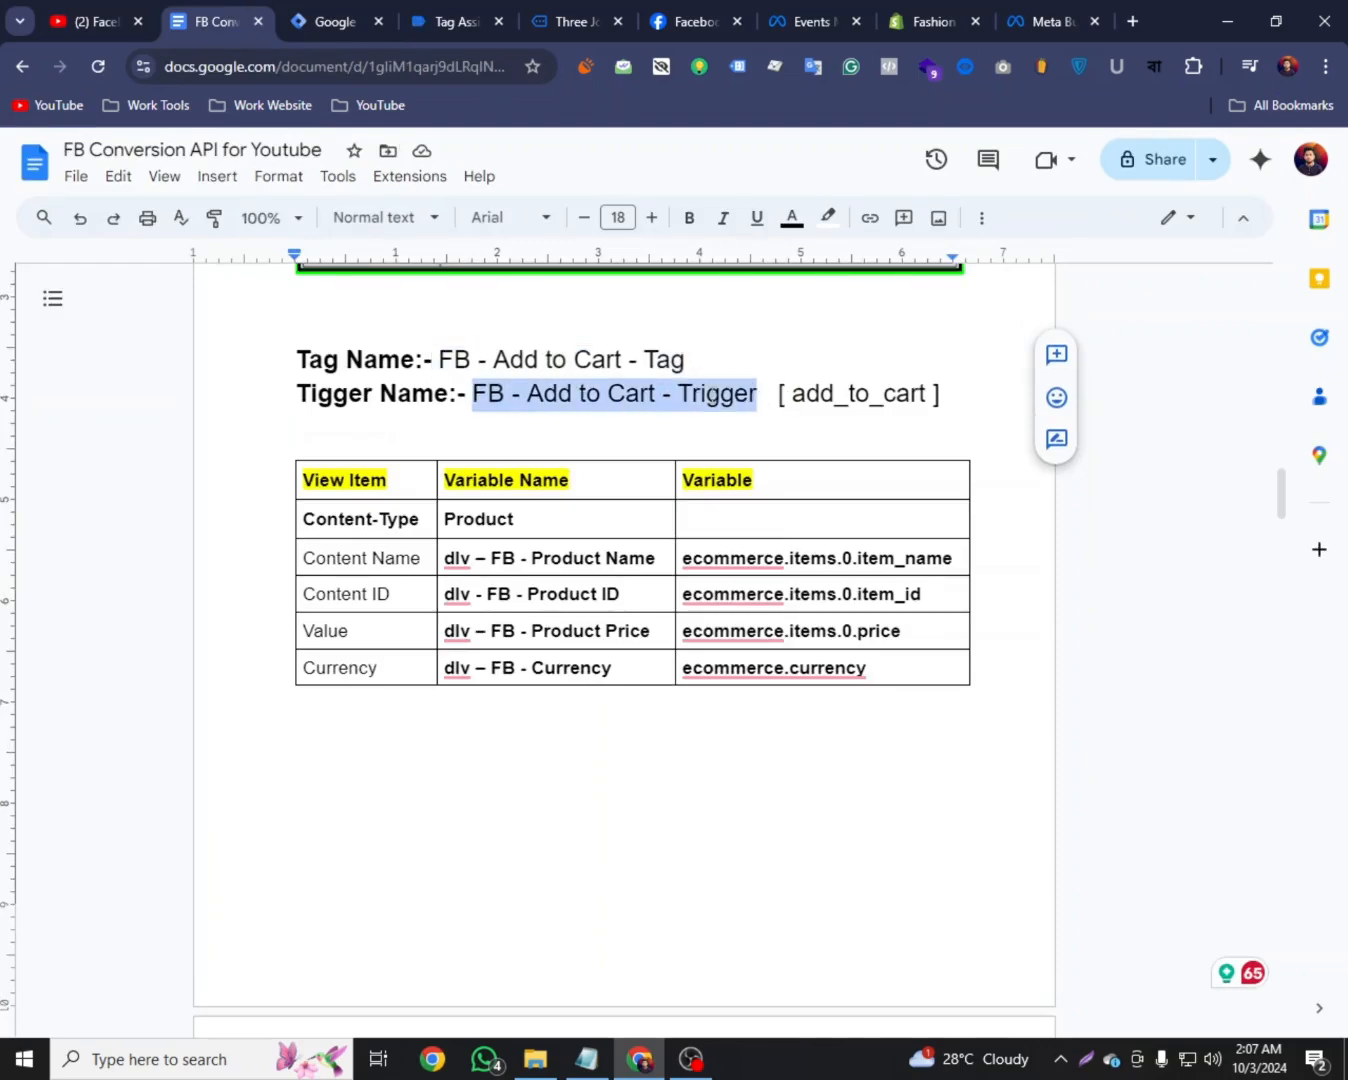
right_click(705, 395)
click(760, 452)
click(353, 8)
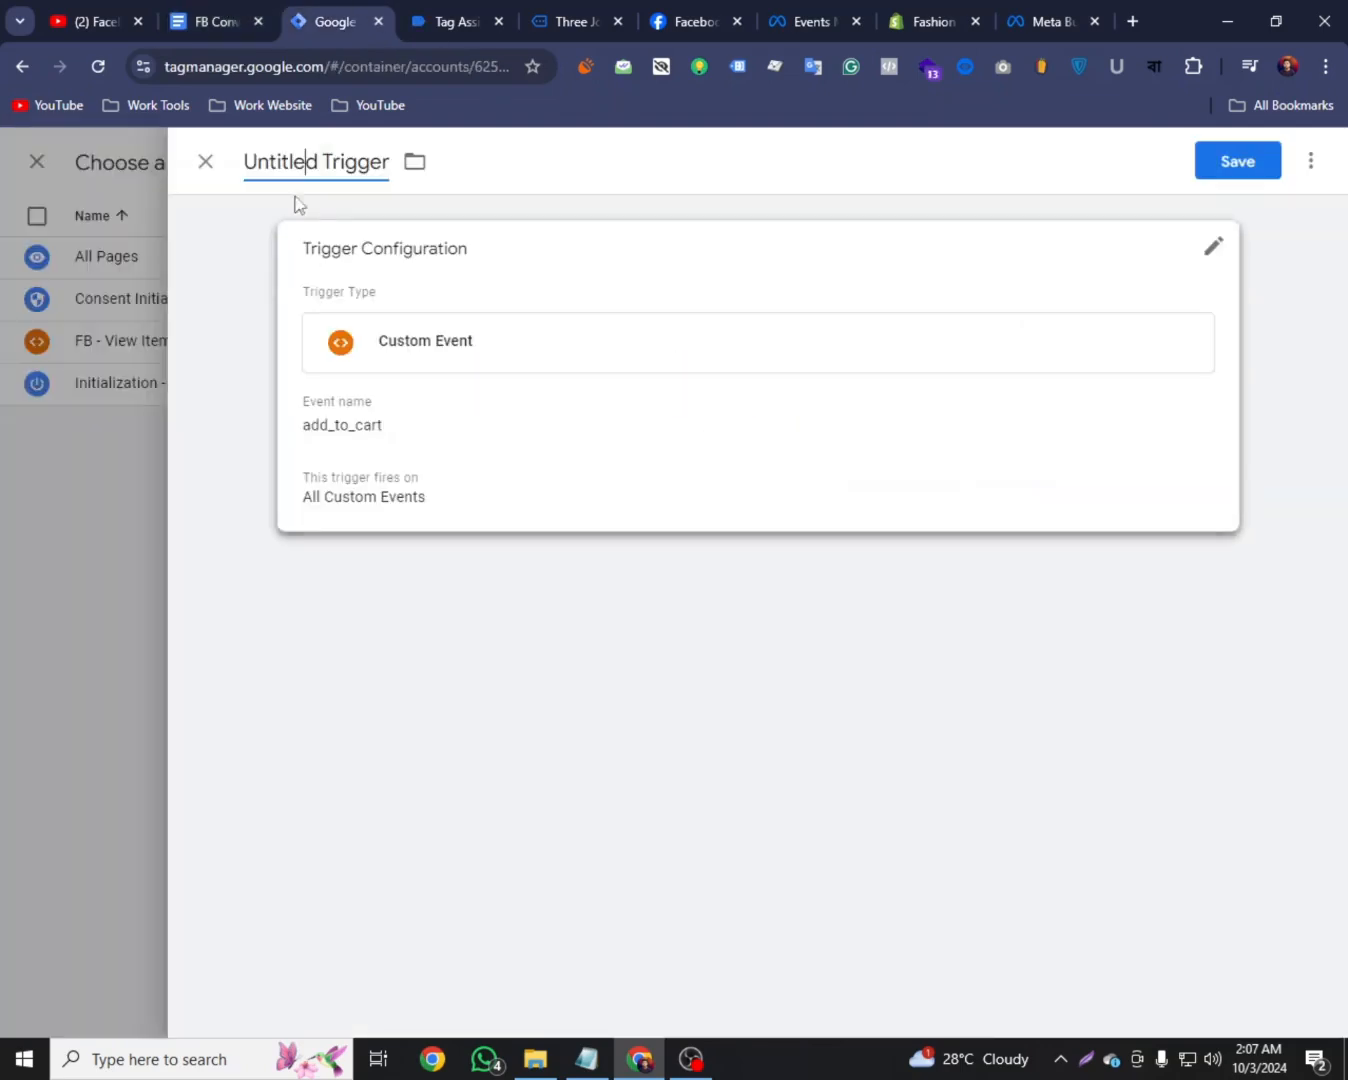
double_click(290, 160)
right_click(290, 160)
click(352, 313)
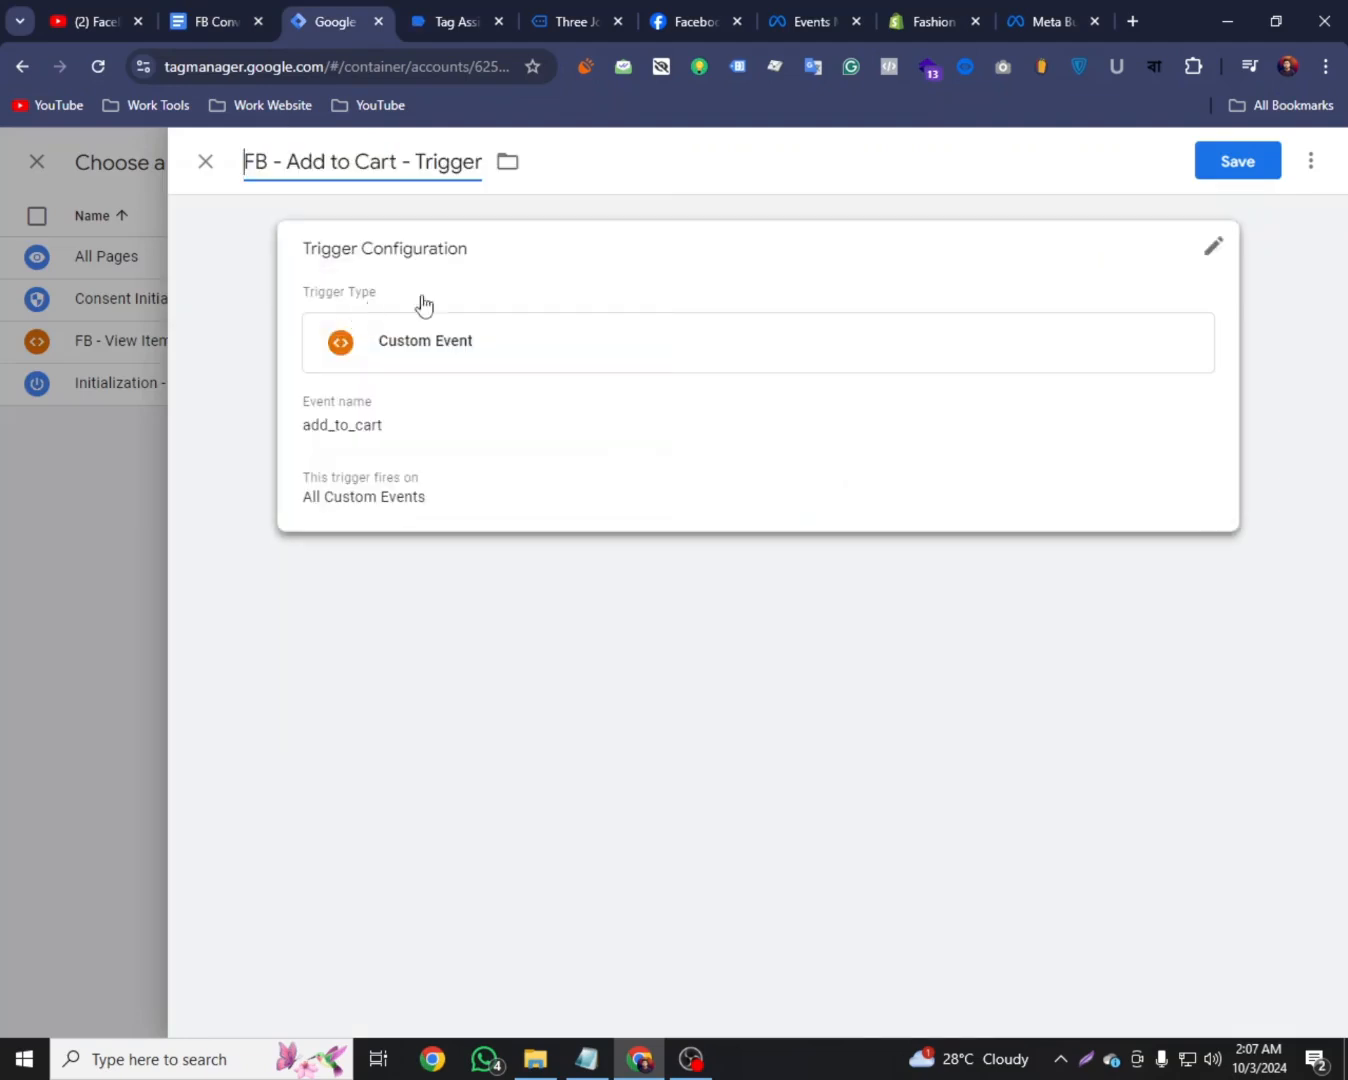
click(1222, 161)
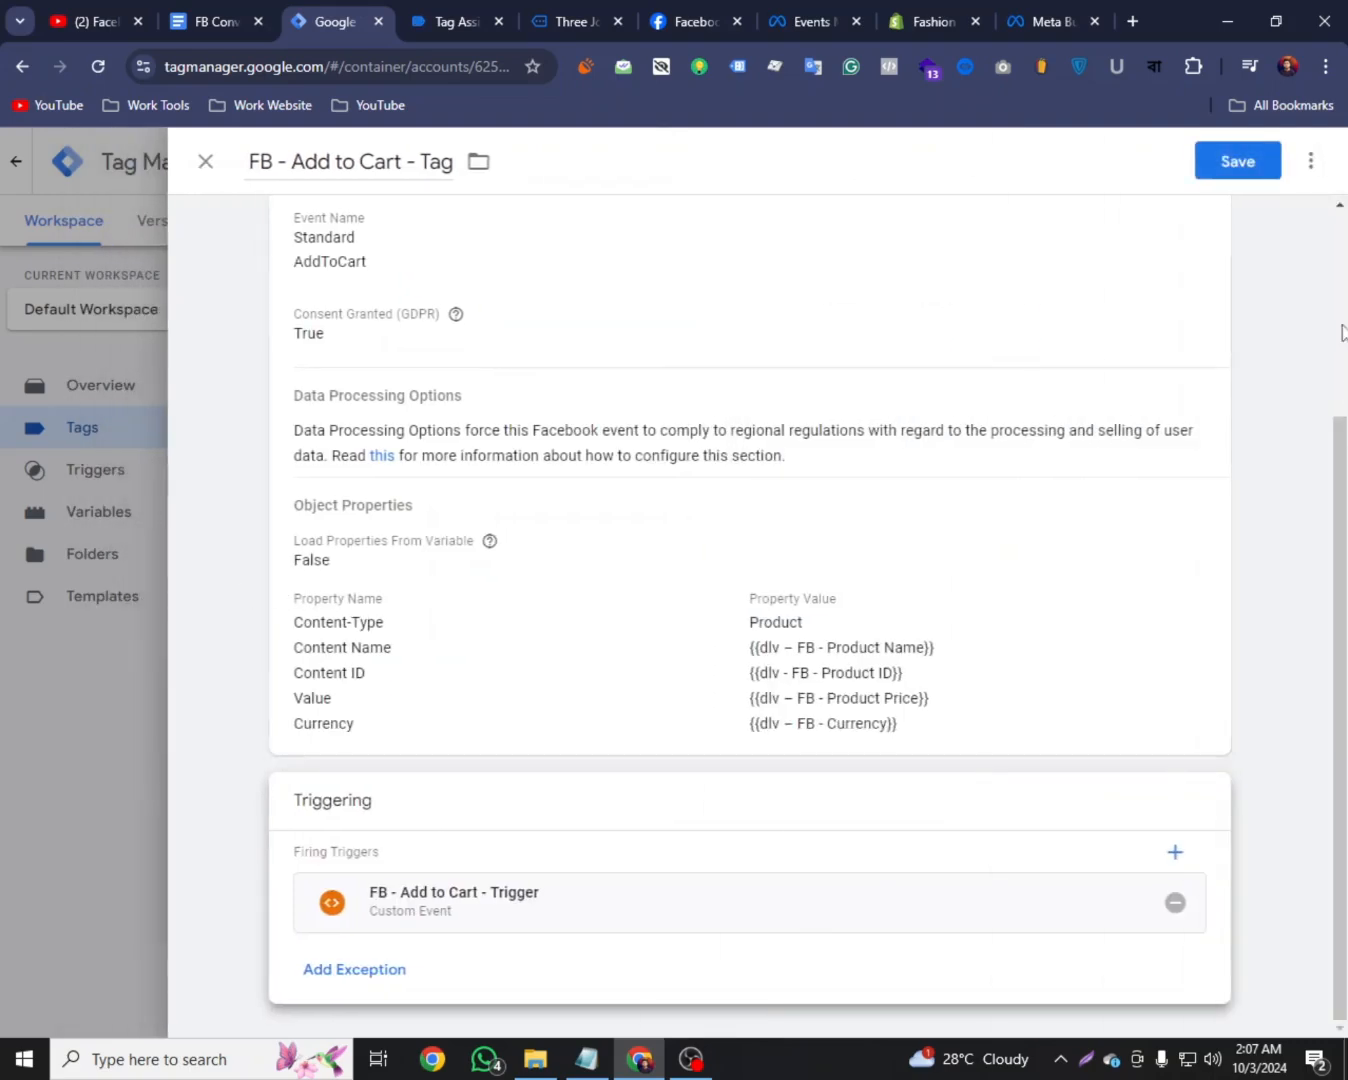
click(1240, 164)
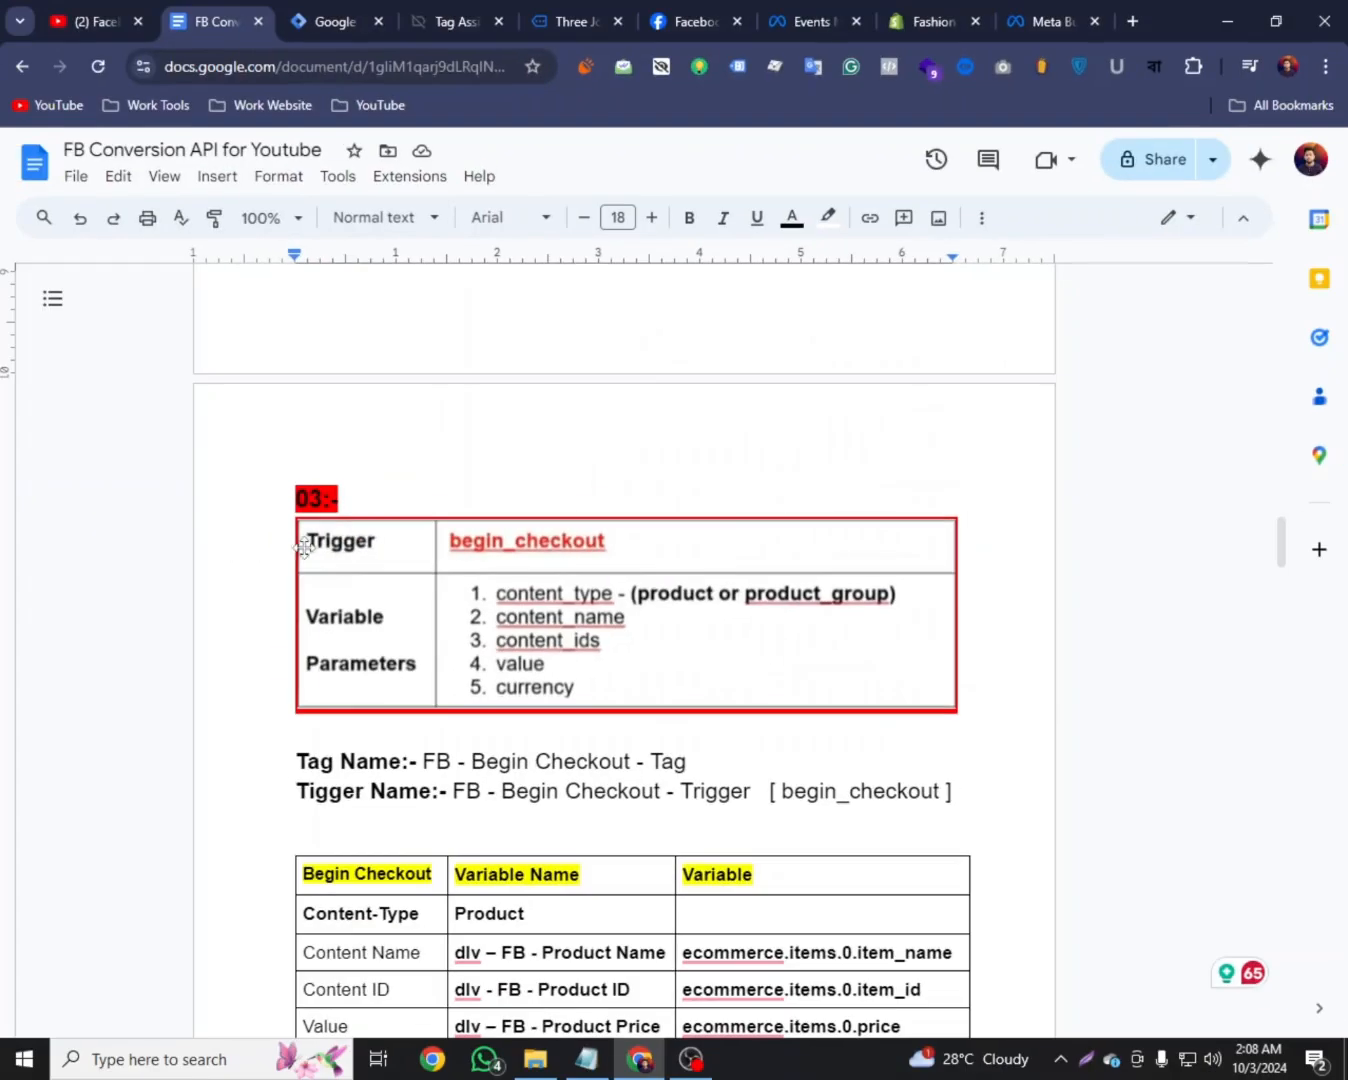
Check the document's Begin Checkout tag name, and open the Retro Fashion Simple Men's Leather Slippers product from the store's home page
drag(424, 761, 631, 775)
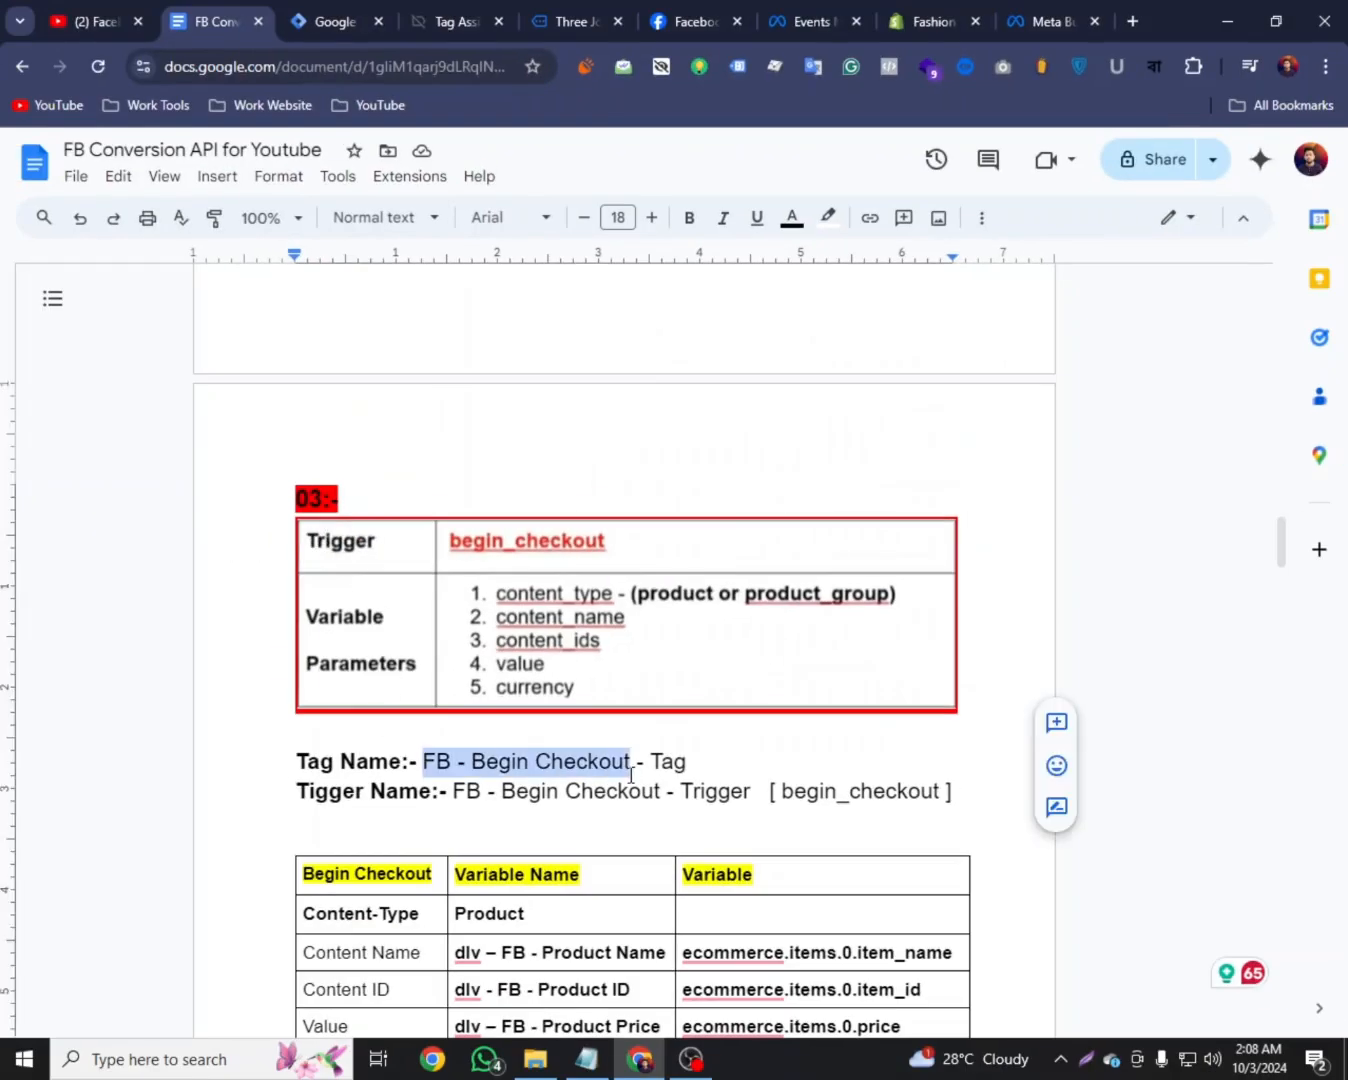
click(584, 808)
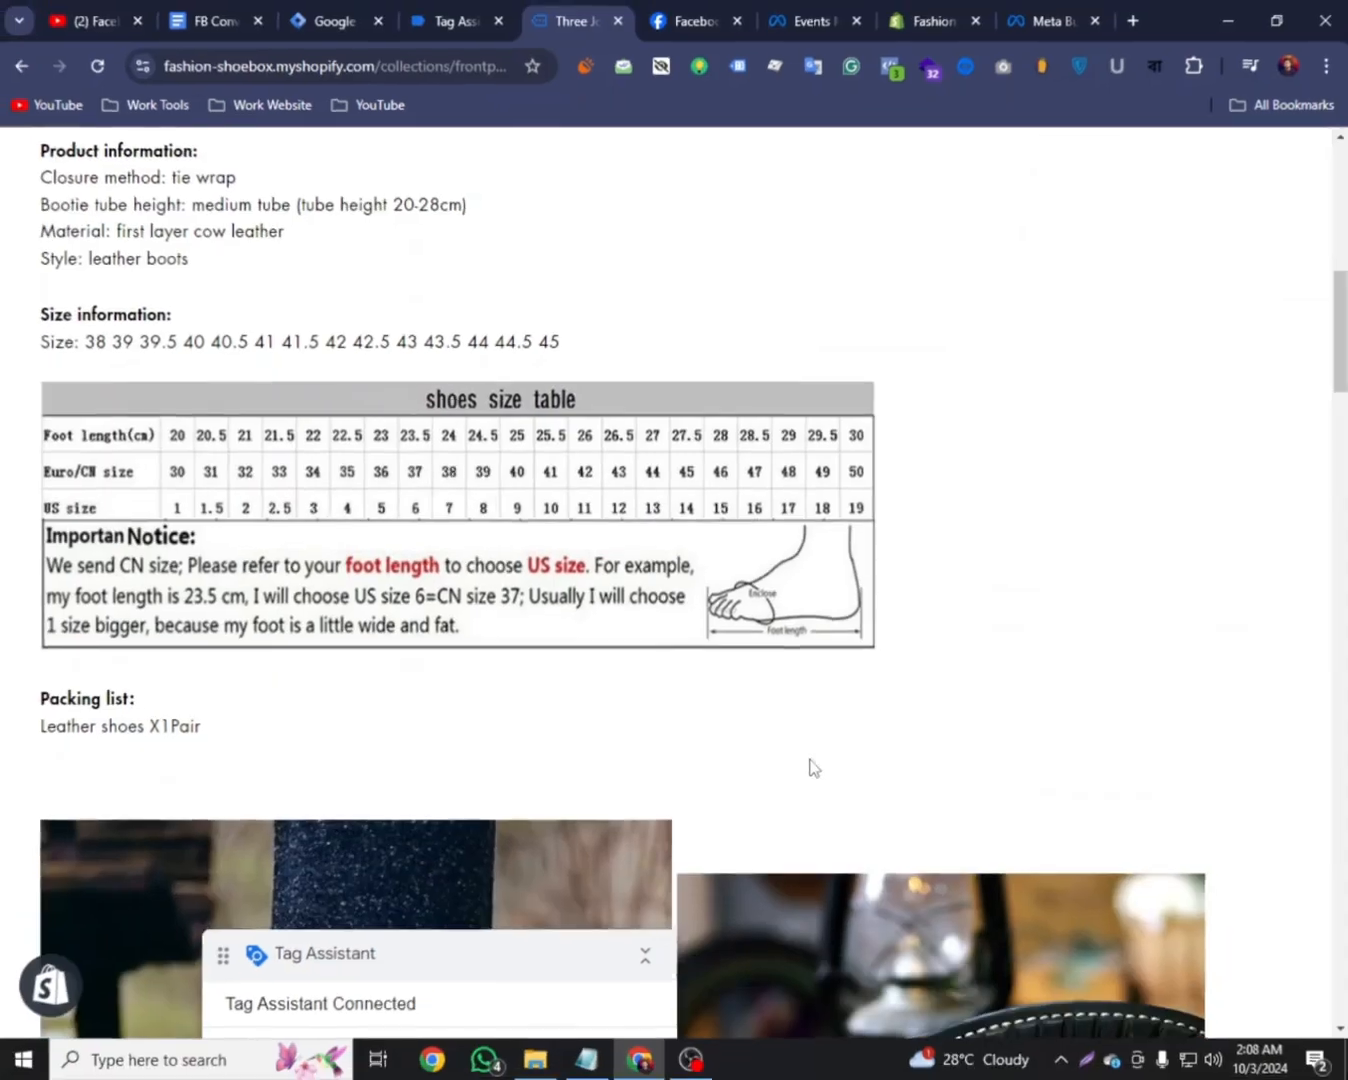
scroll(677, 713, up, 10)
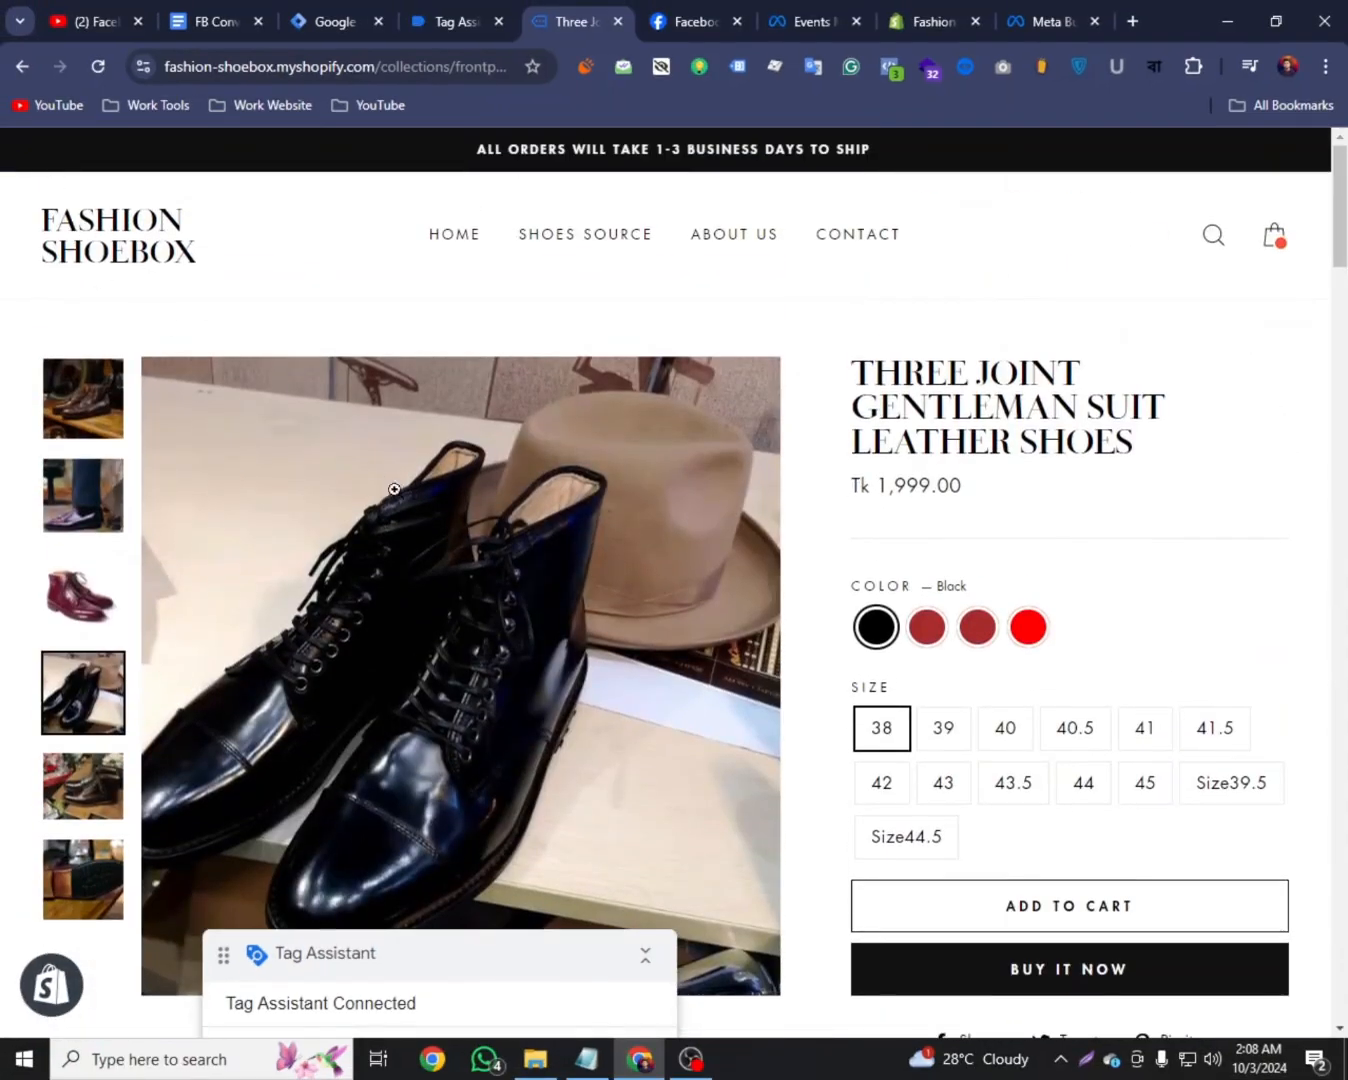
scroll(546, 500, down, 15)
scroll(548, 461, up, 10)
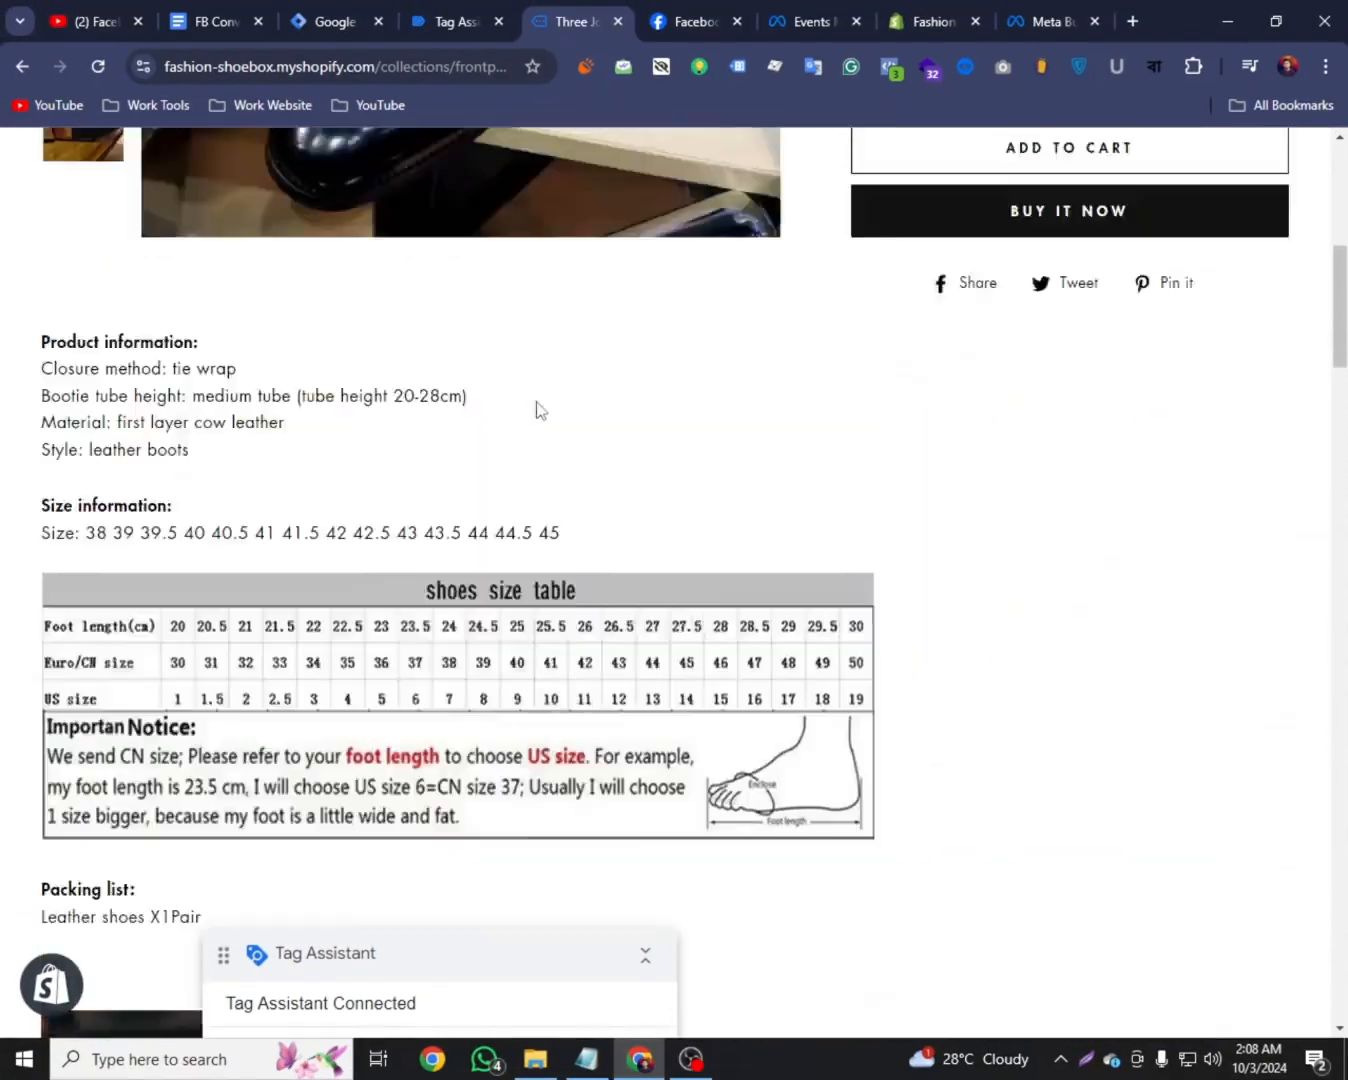
scroll(537, 409, up, 8)
click(43, 288)
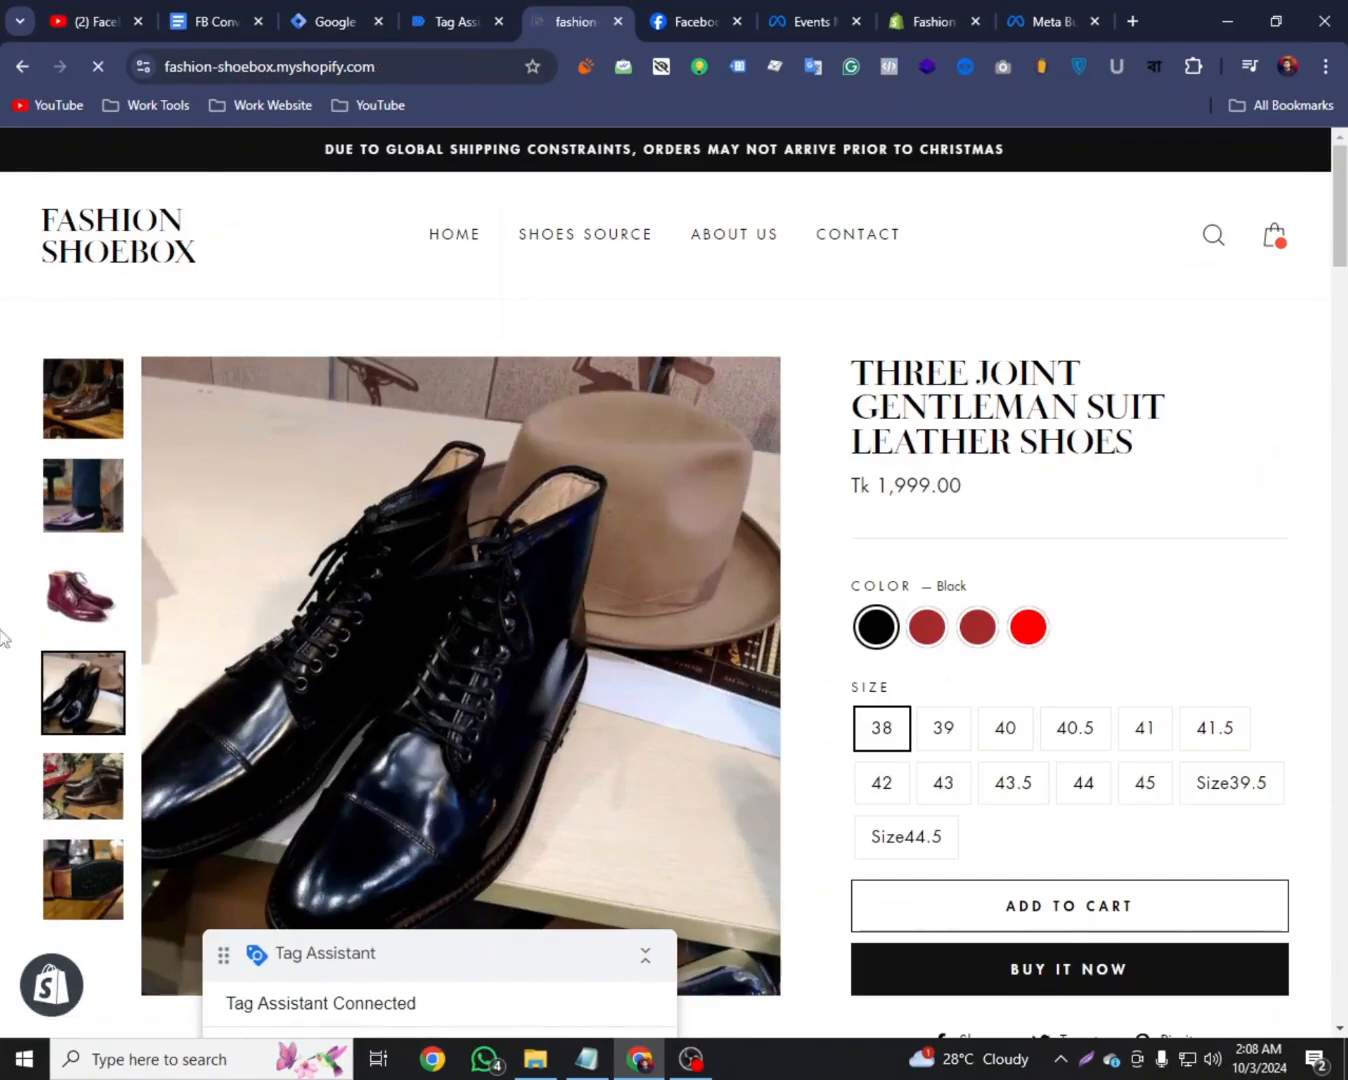
scroll(621, 600, down, 15)
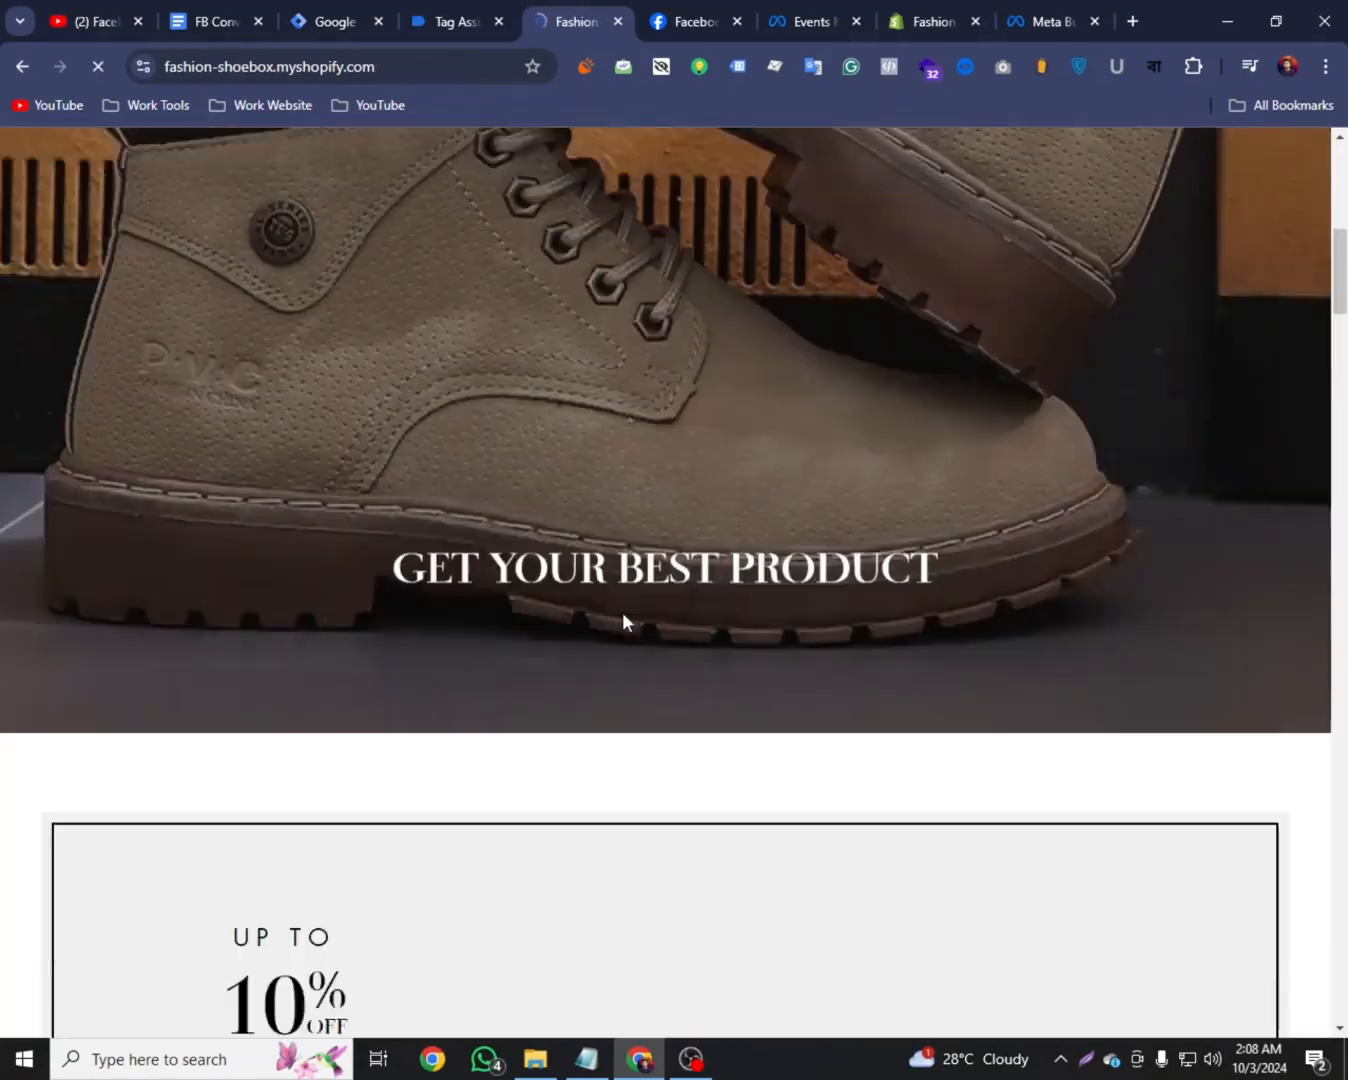
scroll(624, 606, down, 10)
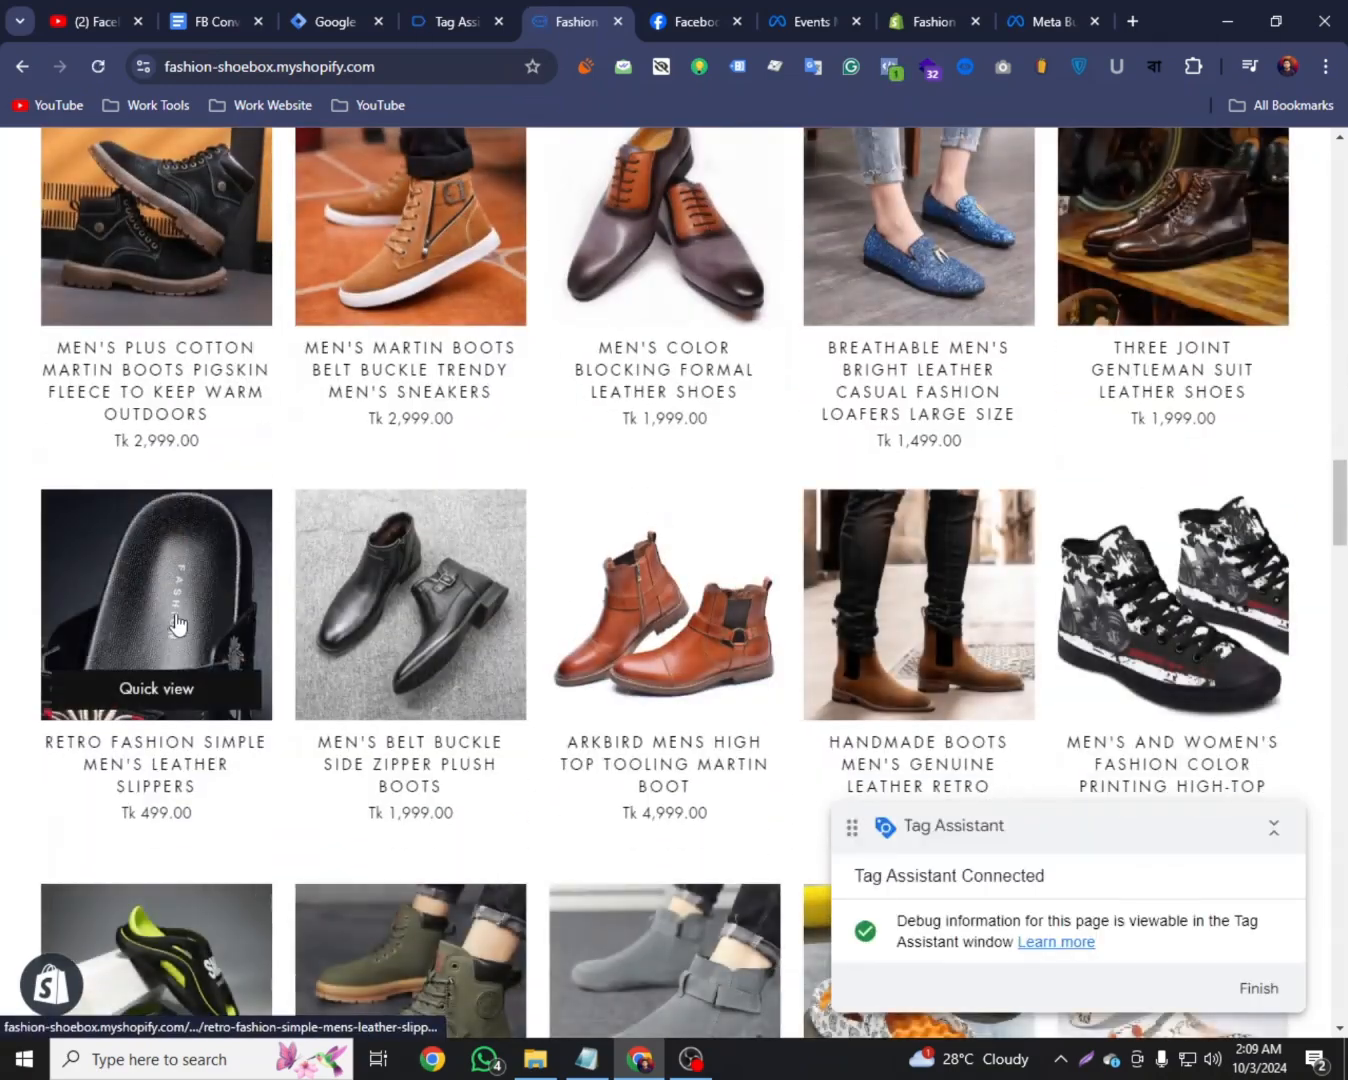
click(177, 624)
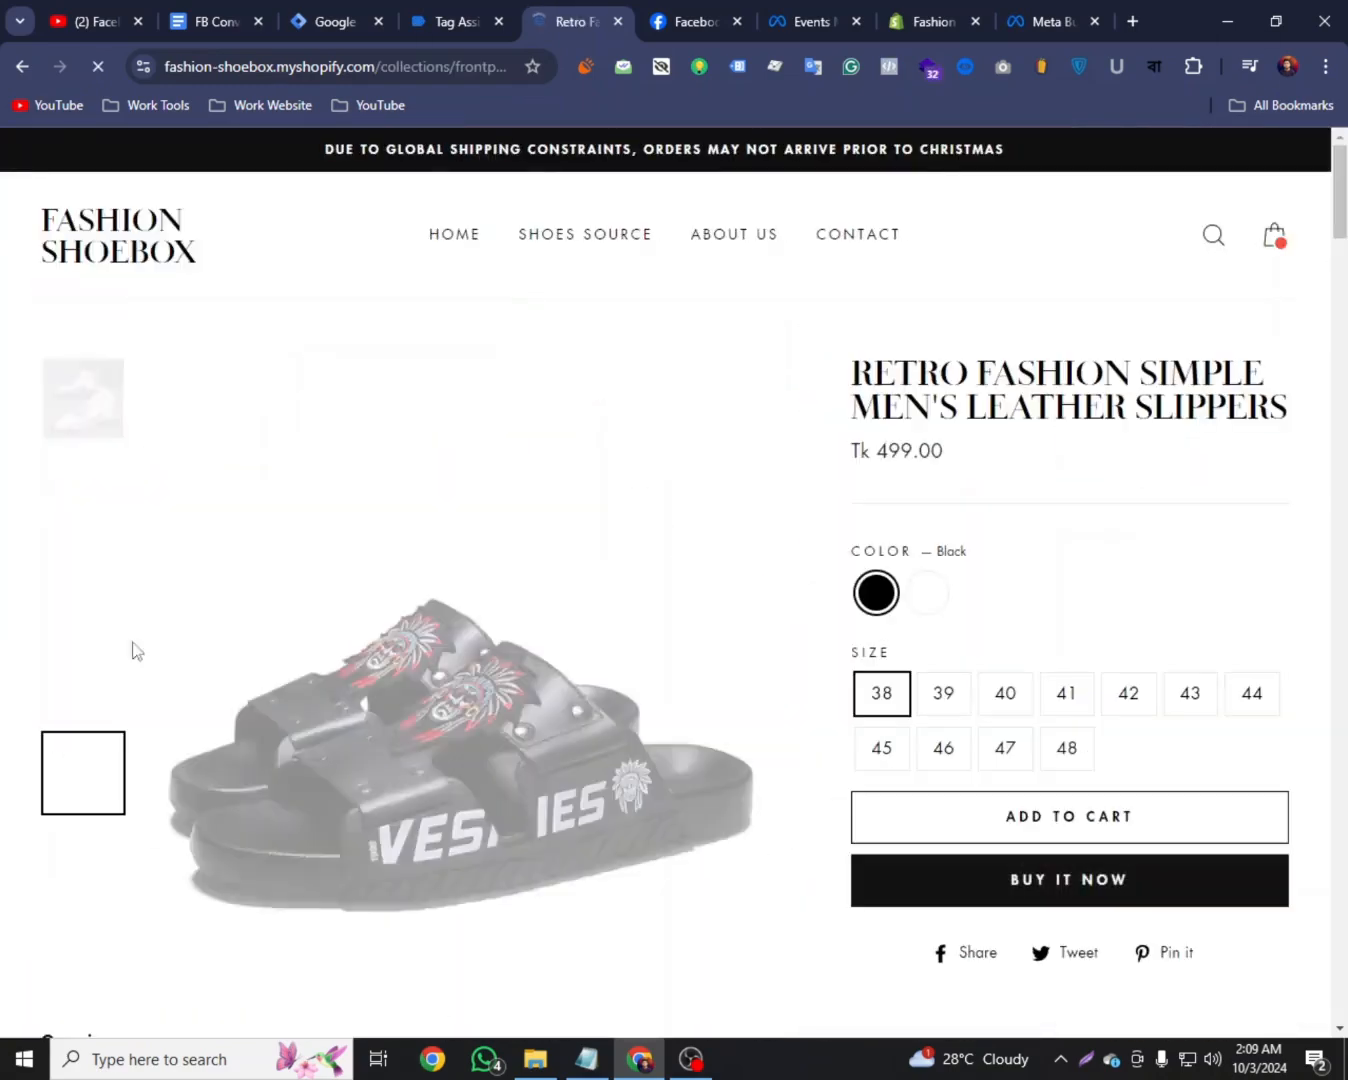
Add the Retro Fashion Simple Men's Leather Slippers to the cart and proceed to checkout
click(465, 10)
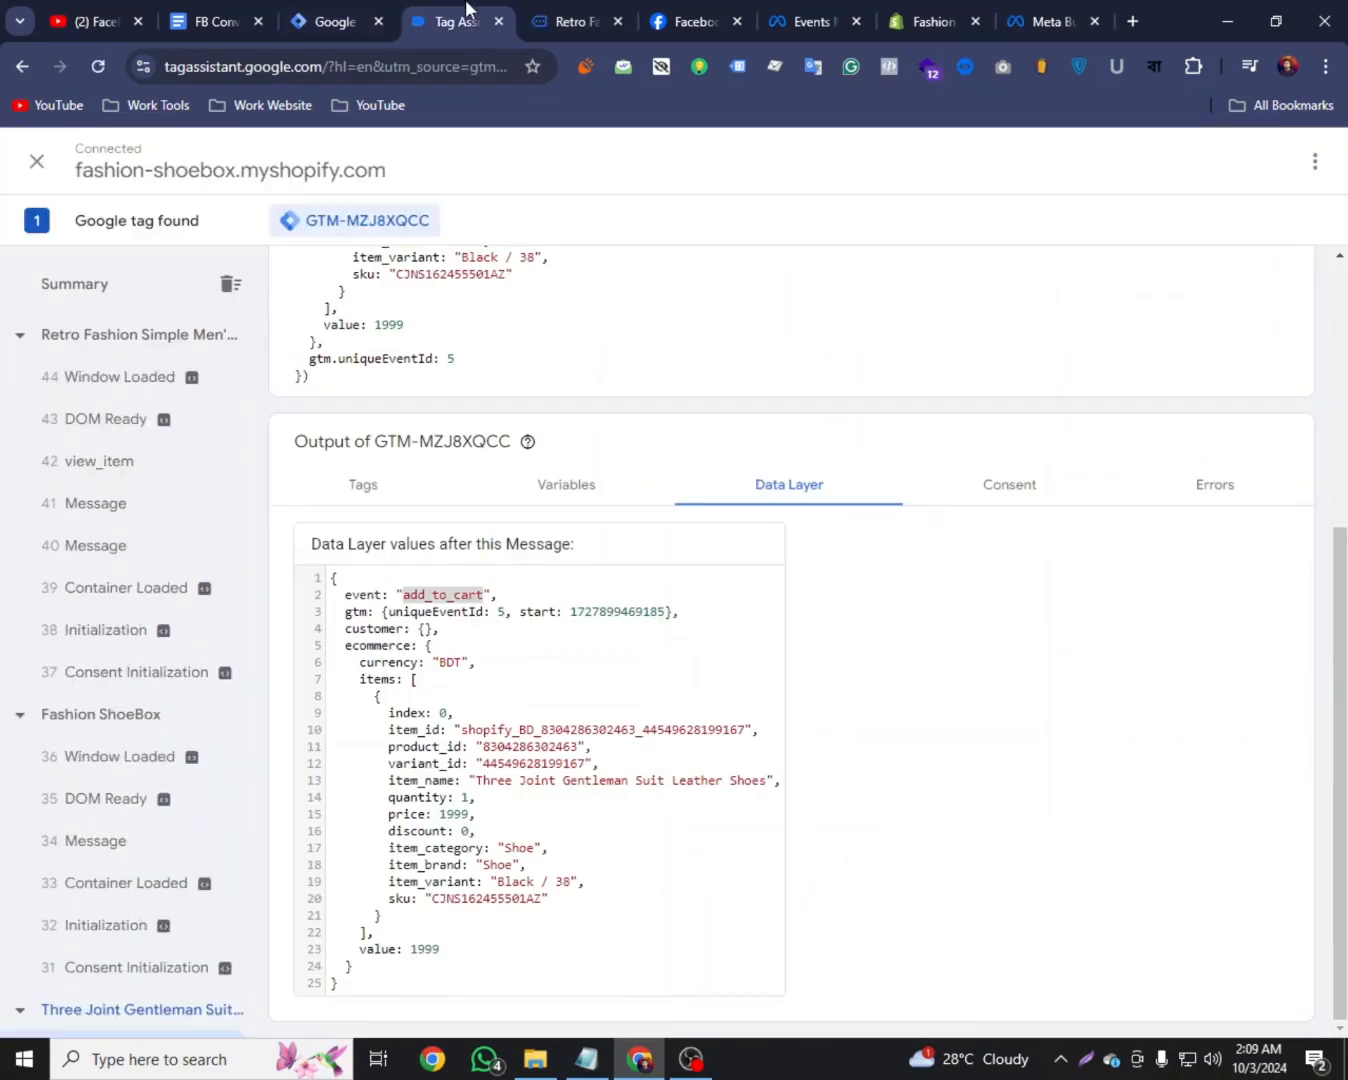
click(581, 10)
scroll(990, 561, down, 5)
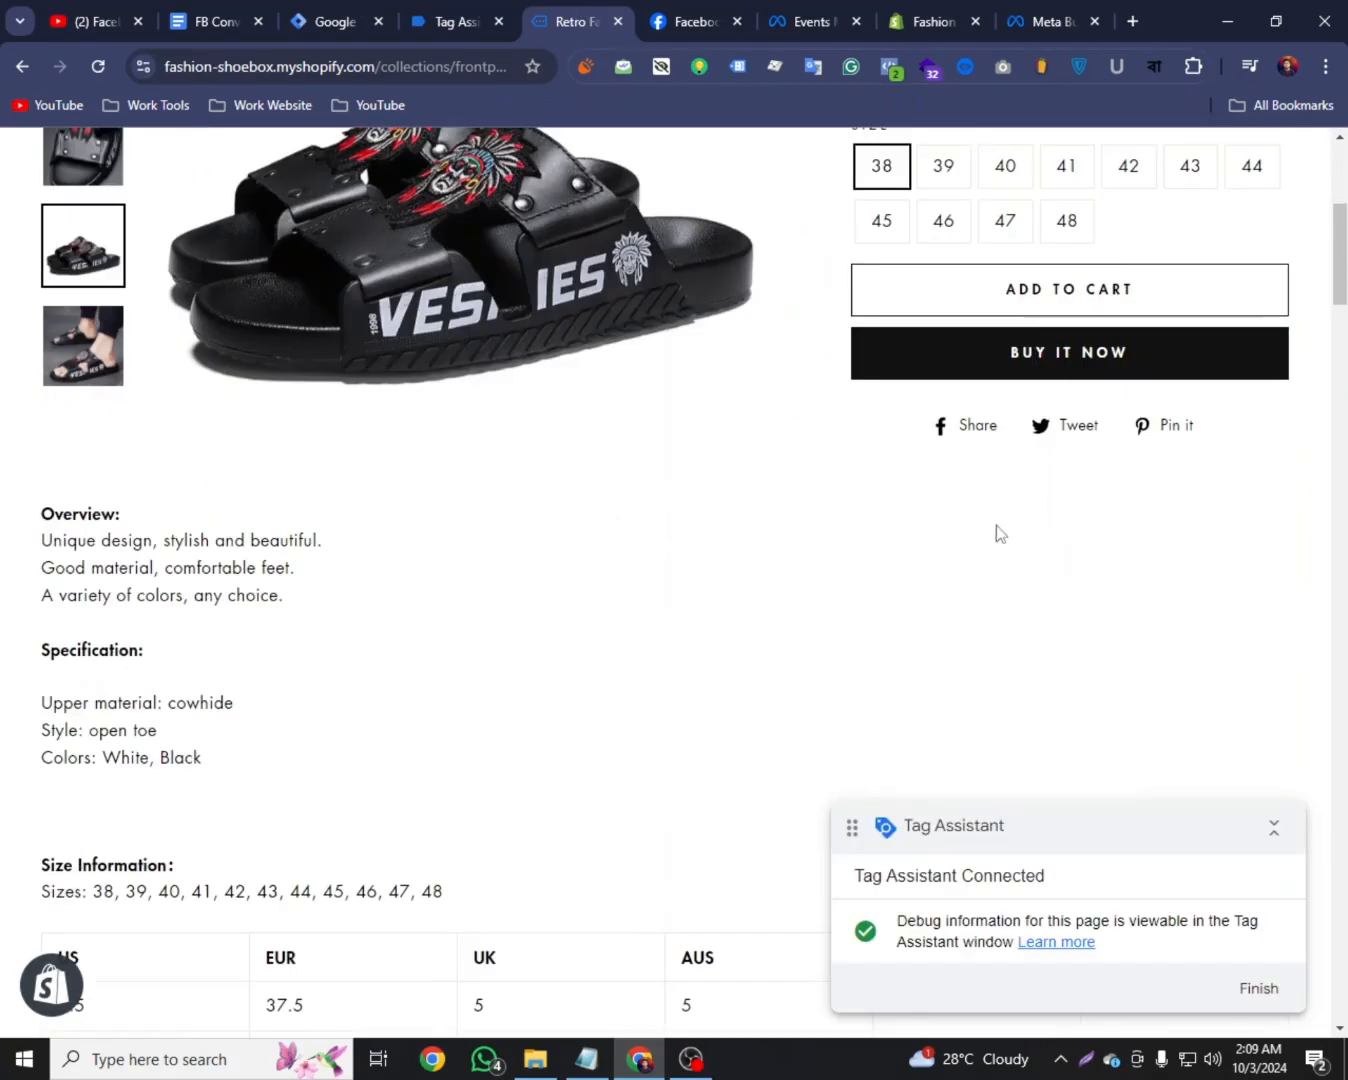
scroll(1015, 376, down, 4)
scroll(1021, 367, up, 5)
click(1001, 387)
scroll(834, 458, down, 8)
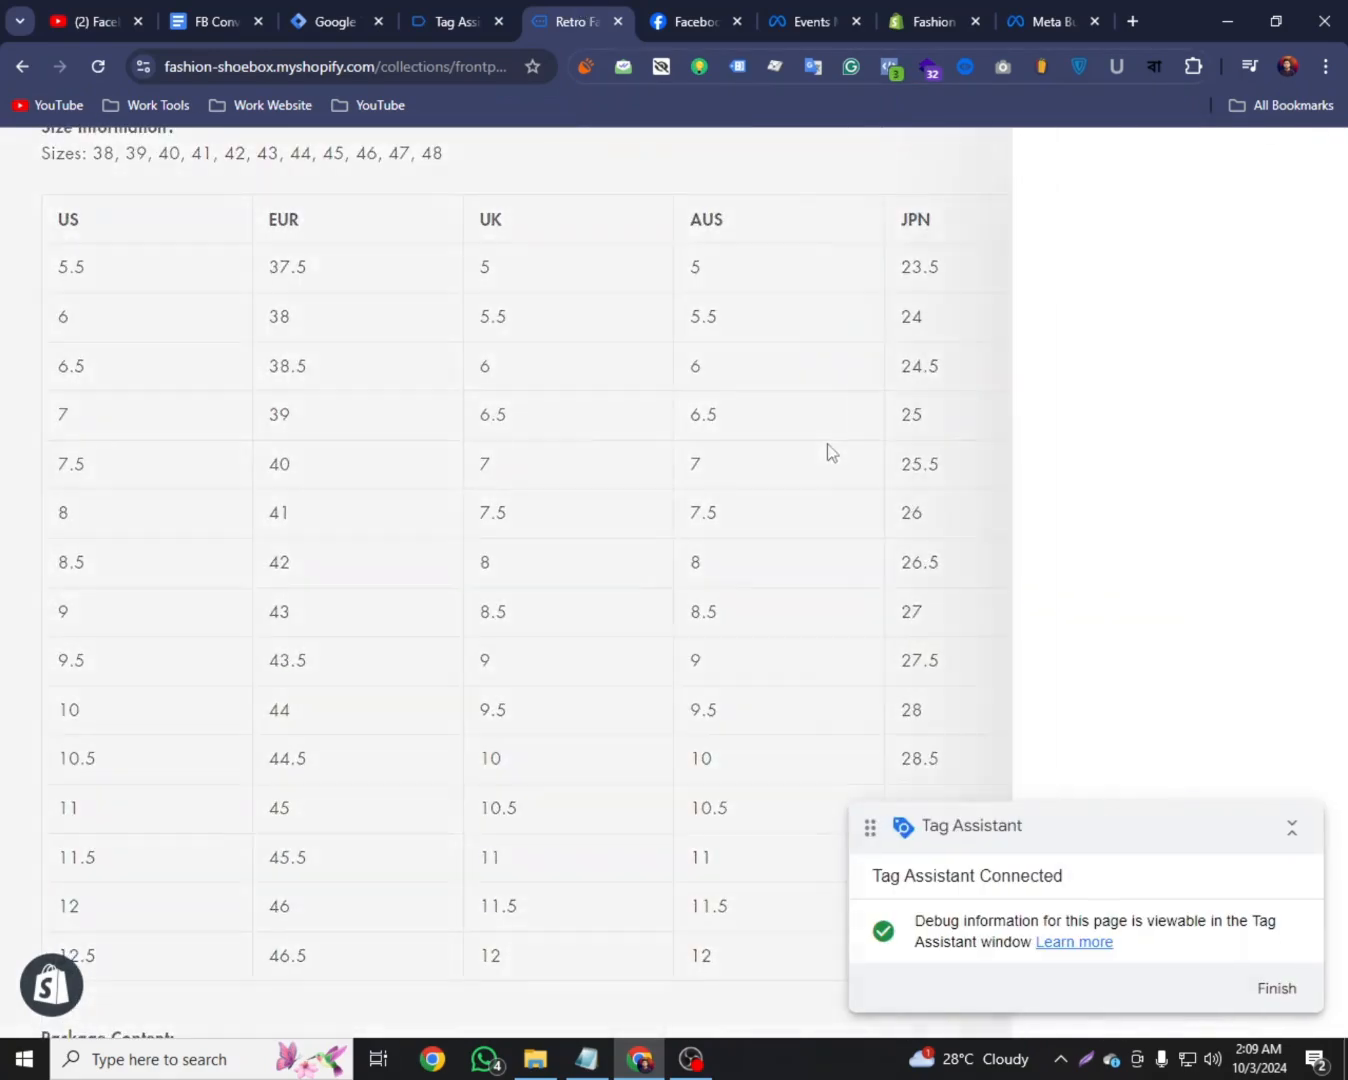
drag(872, 828, 276, 898)
click(1006, 967)
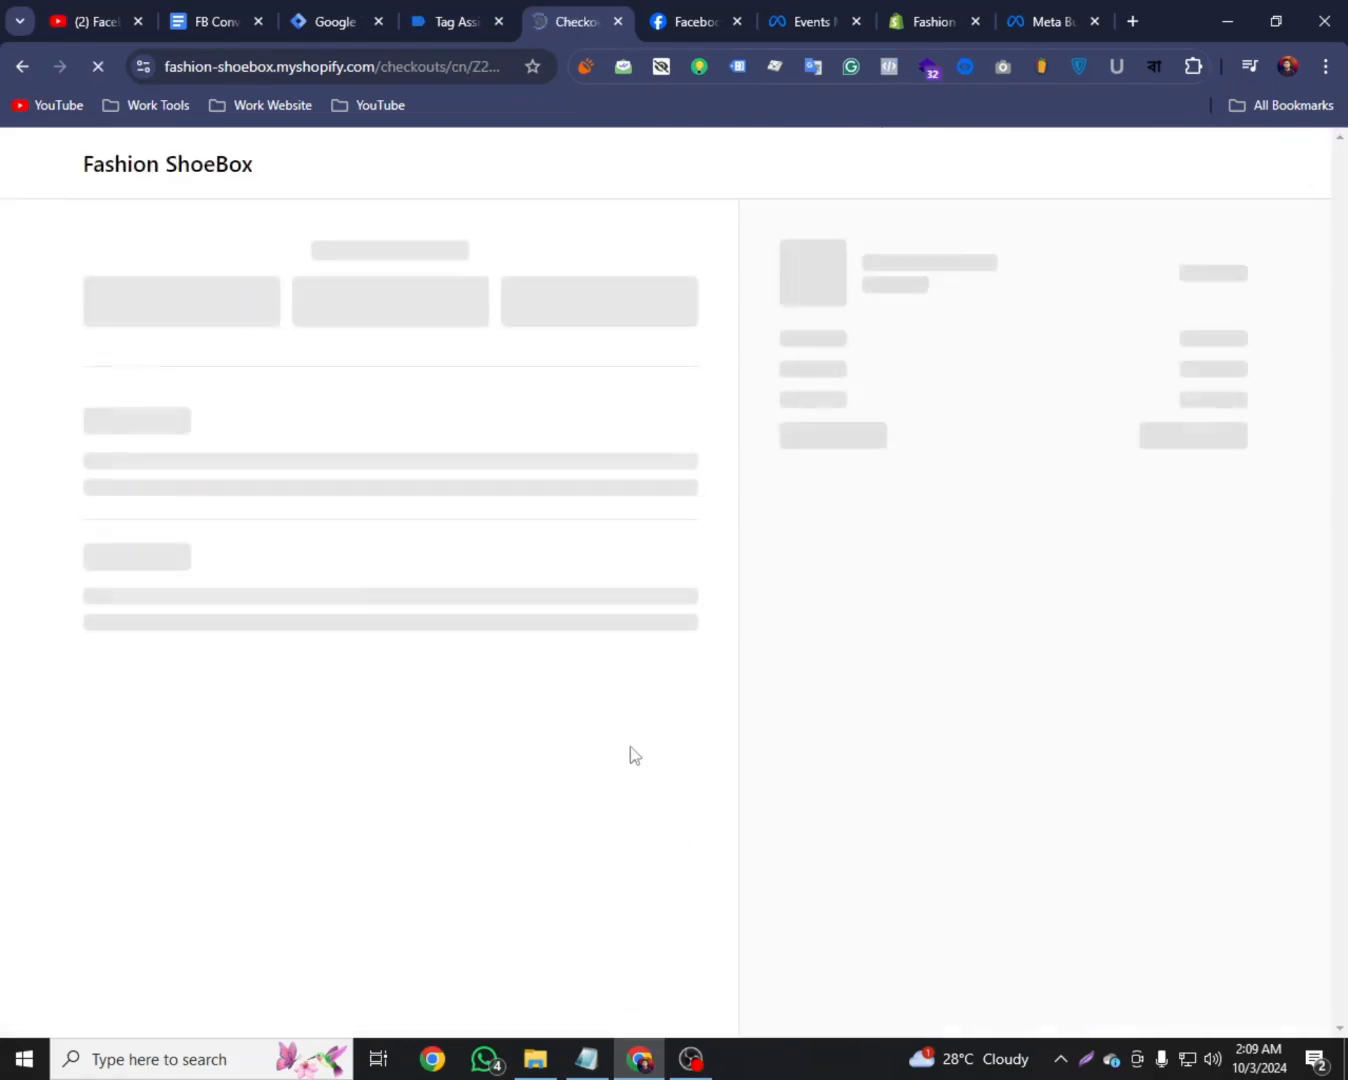
Examine both products in the begin_checkout event's data layer in Tag Assistant and compare with the document's purchase variables
click(445, 9)
click(124, 420)
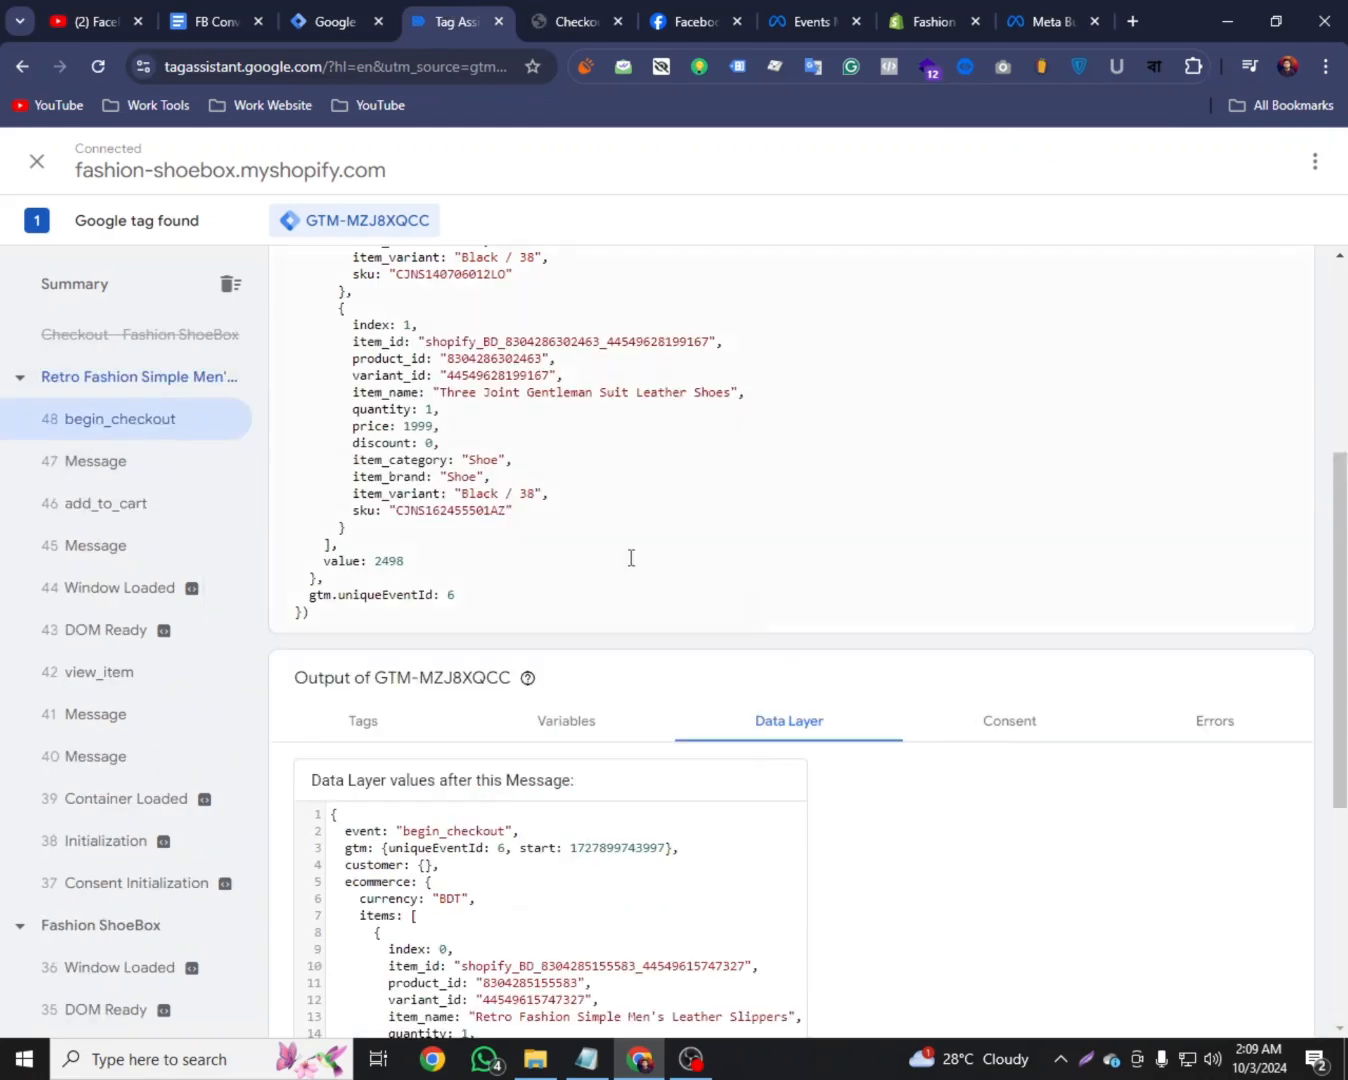
scroll(650, 616, down, 5)
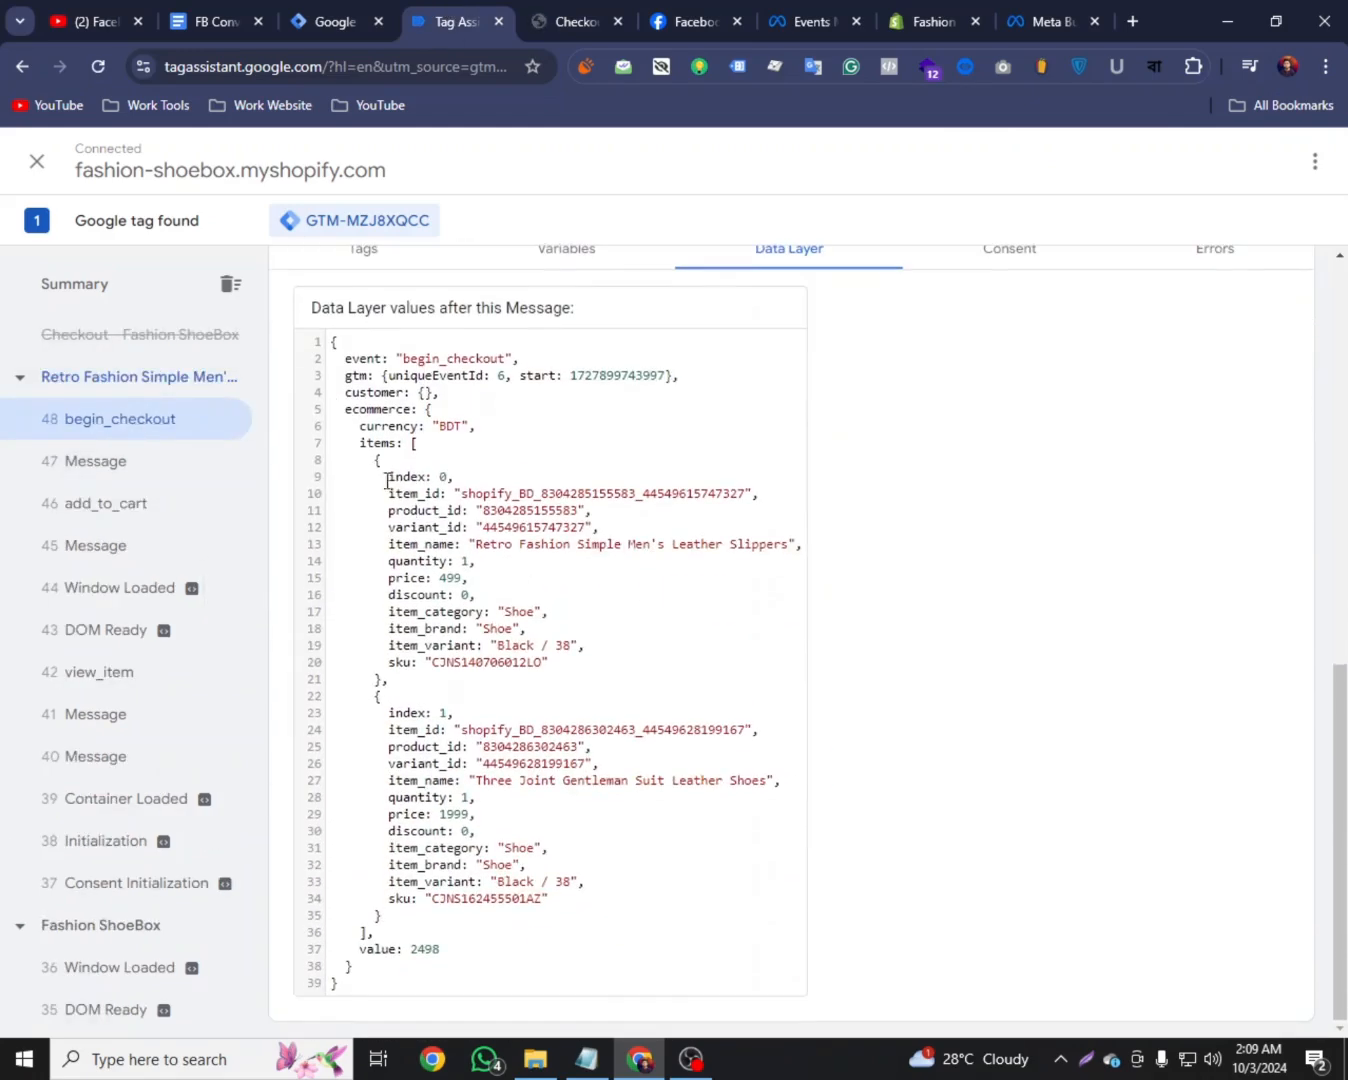
drag(387, 482, 541, 664)
drag(391, 725, 582, 892)
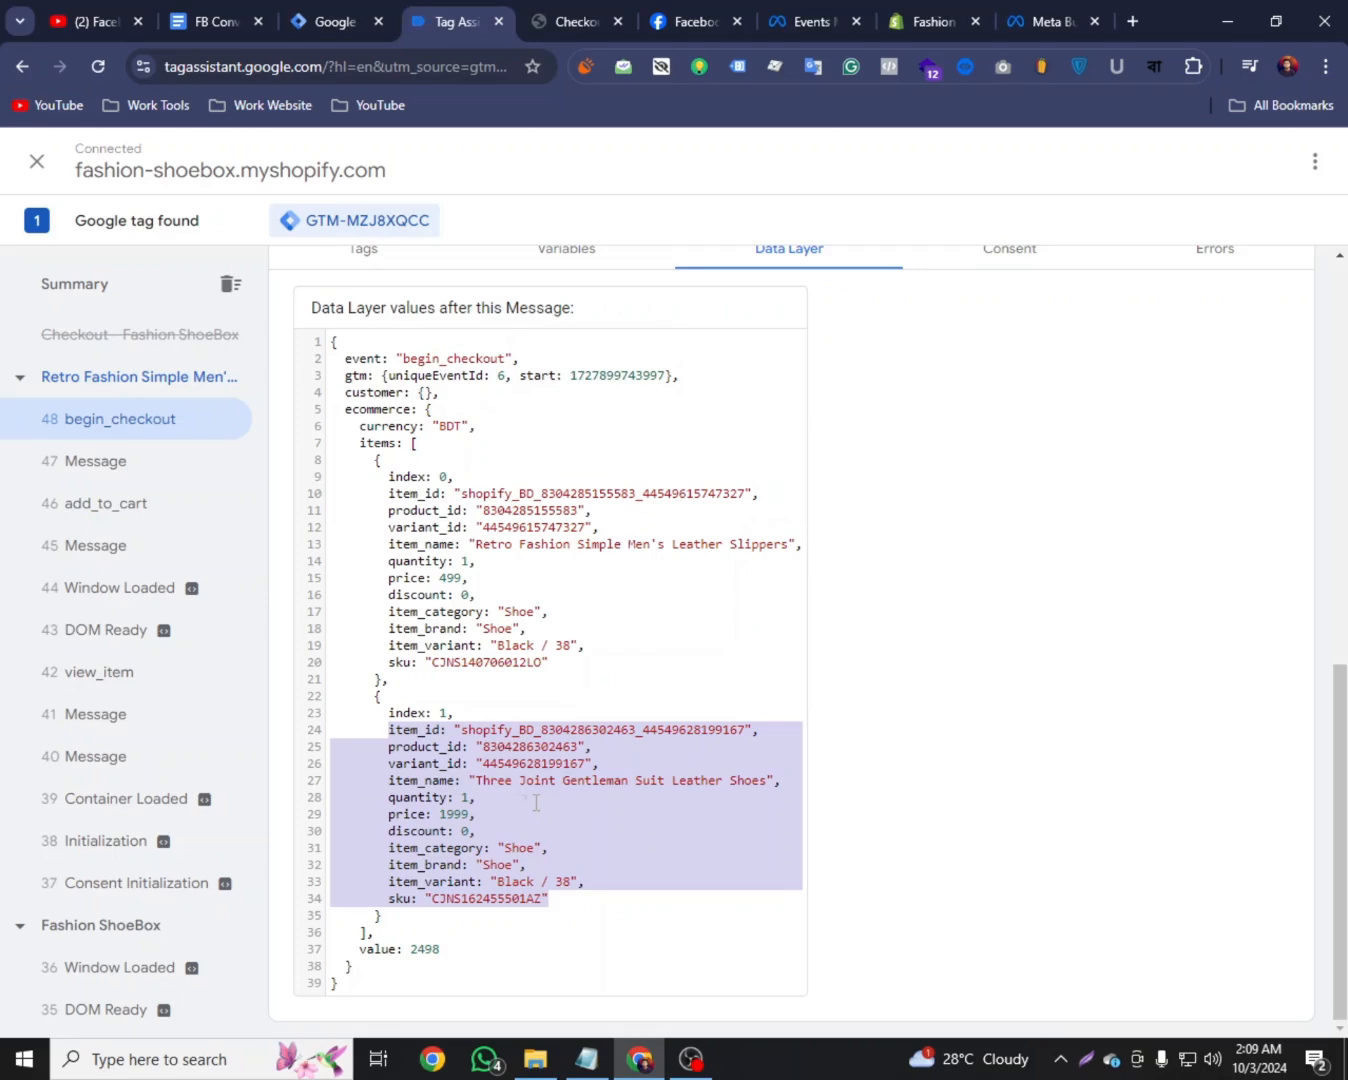
click(355, 11)
click(215, 21)
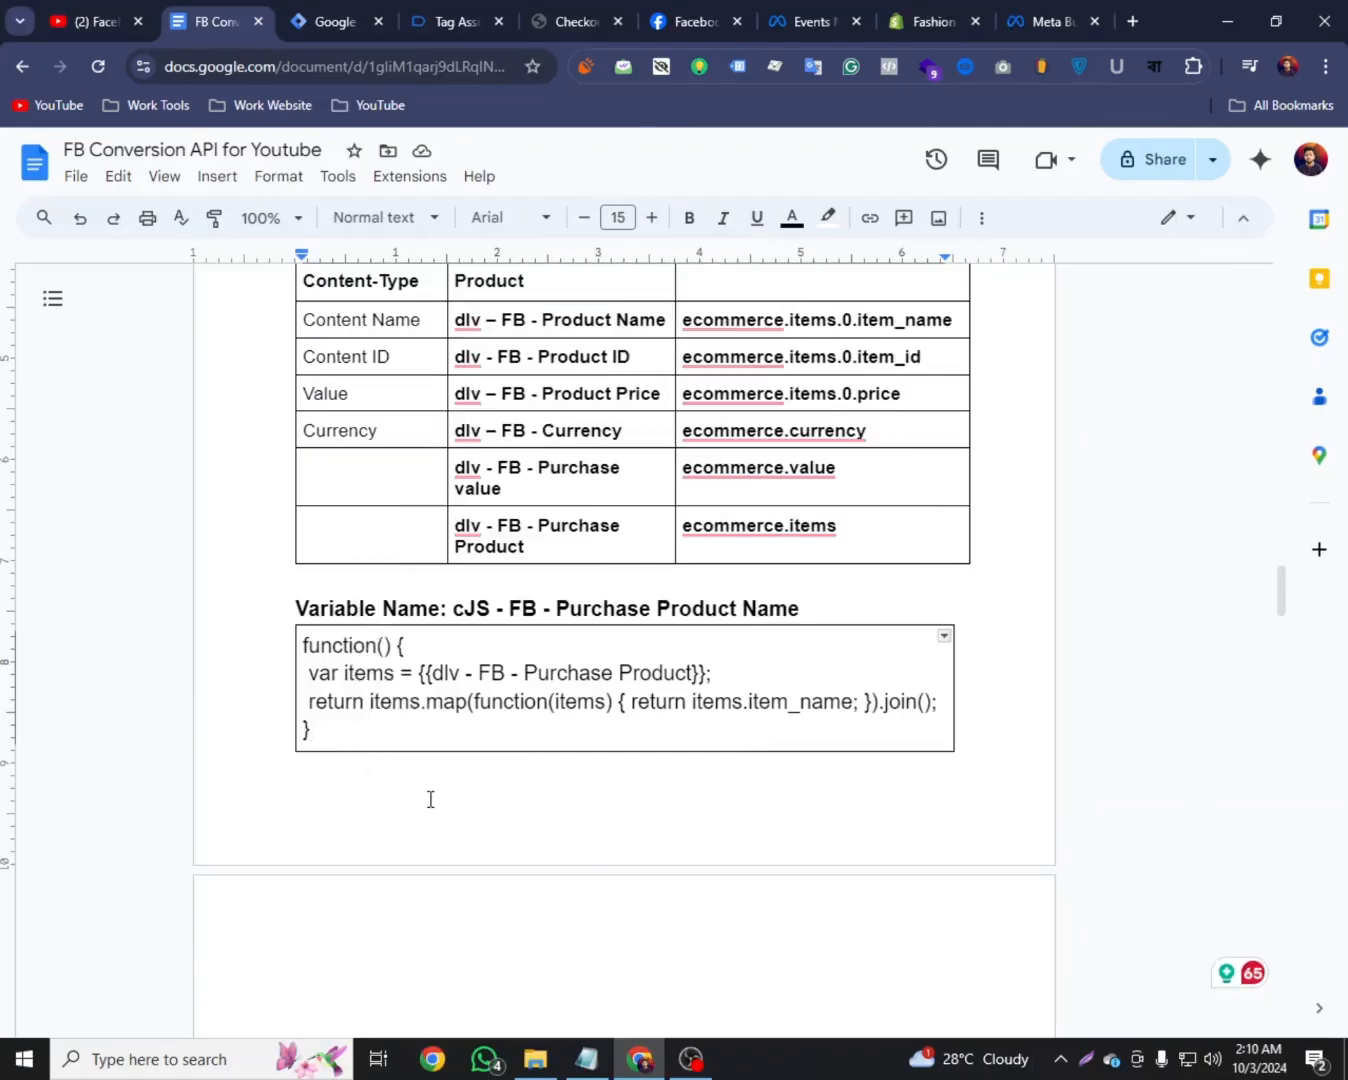
Create a new user-defined variable of type Data Layer Variable in Google Tag Manager
click(355, 11)
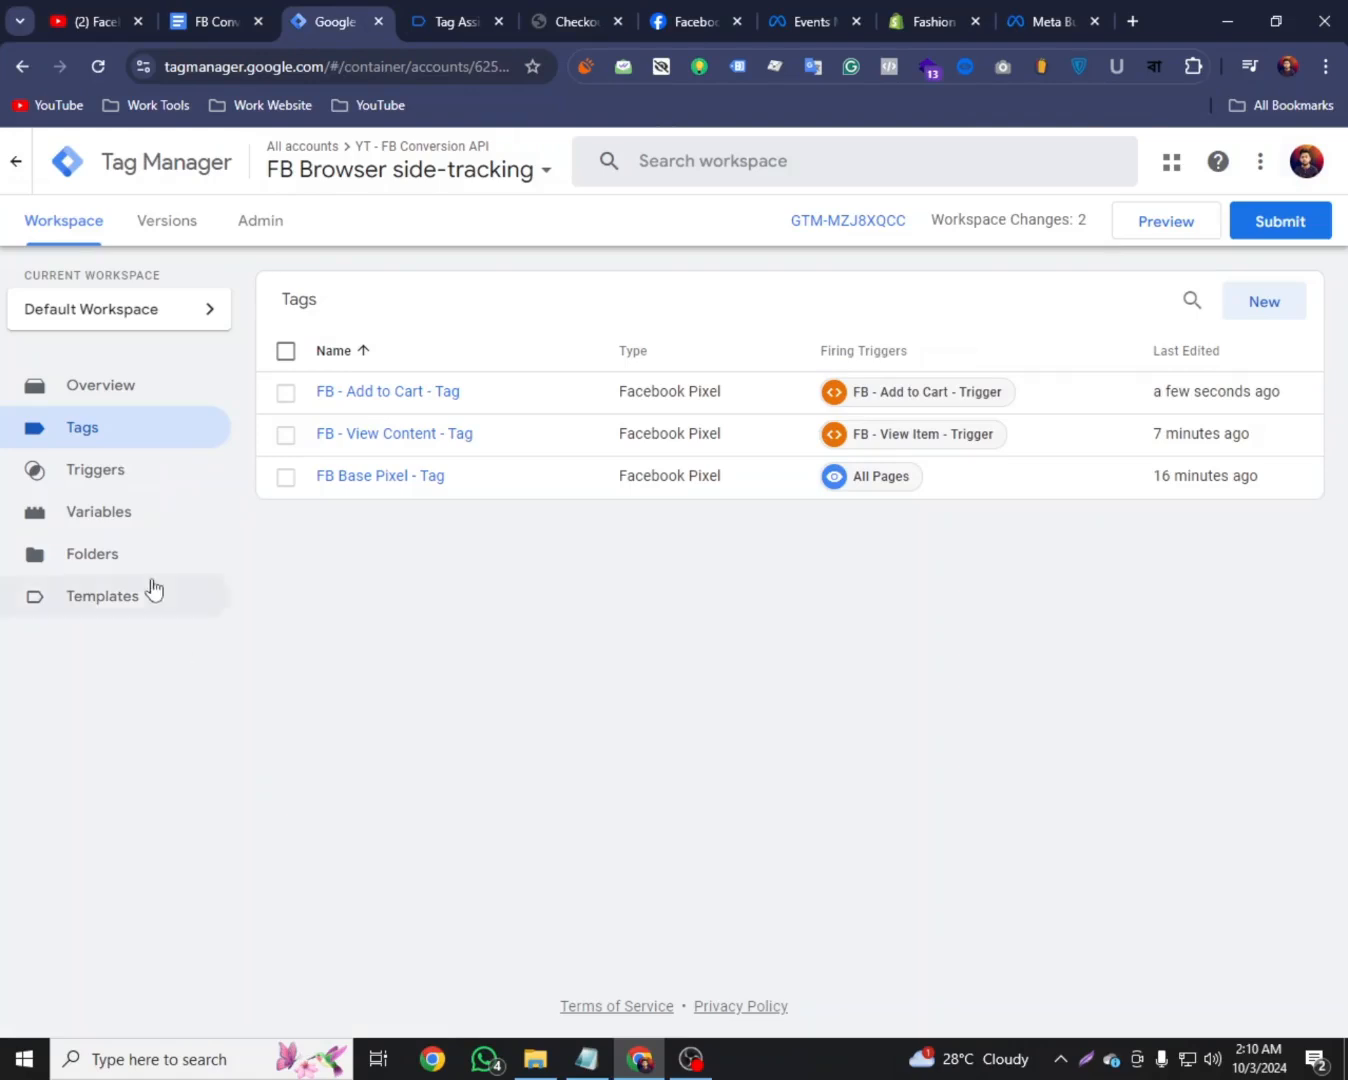
click(128, 522)
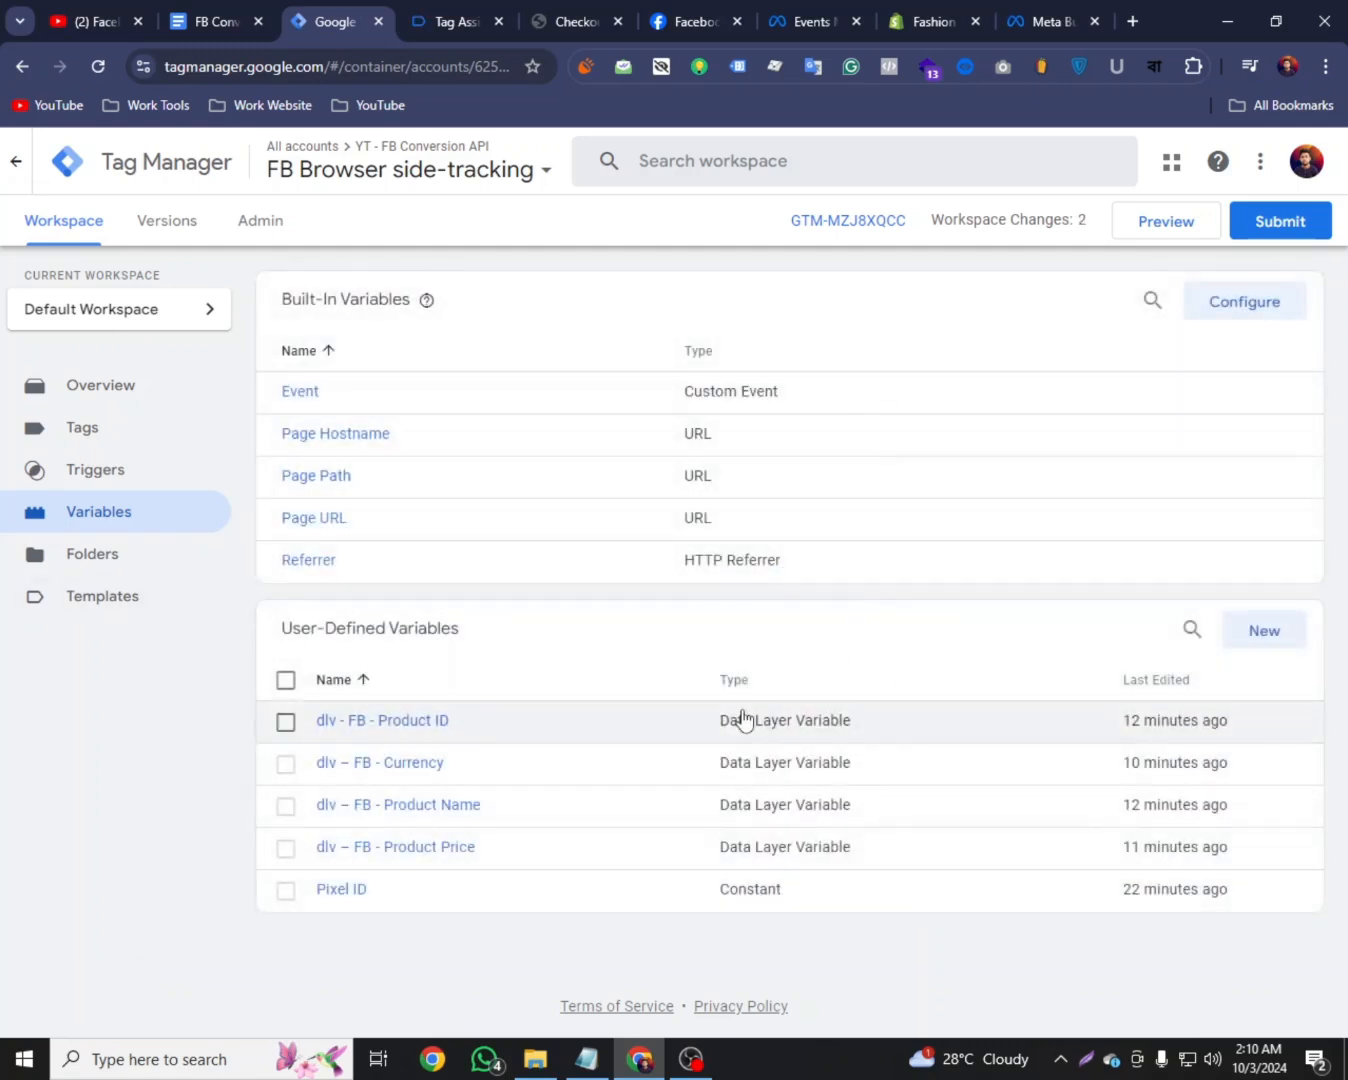
click(1277, 644)
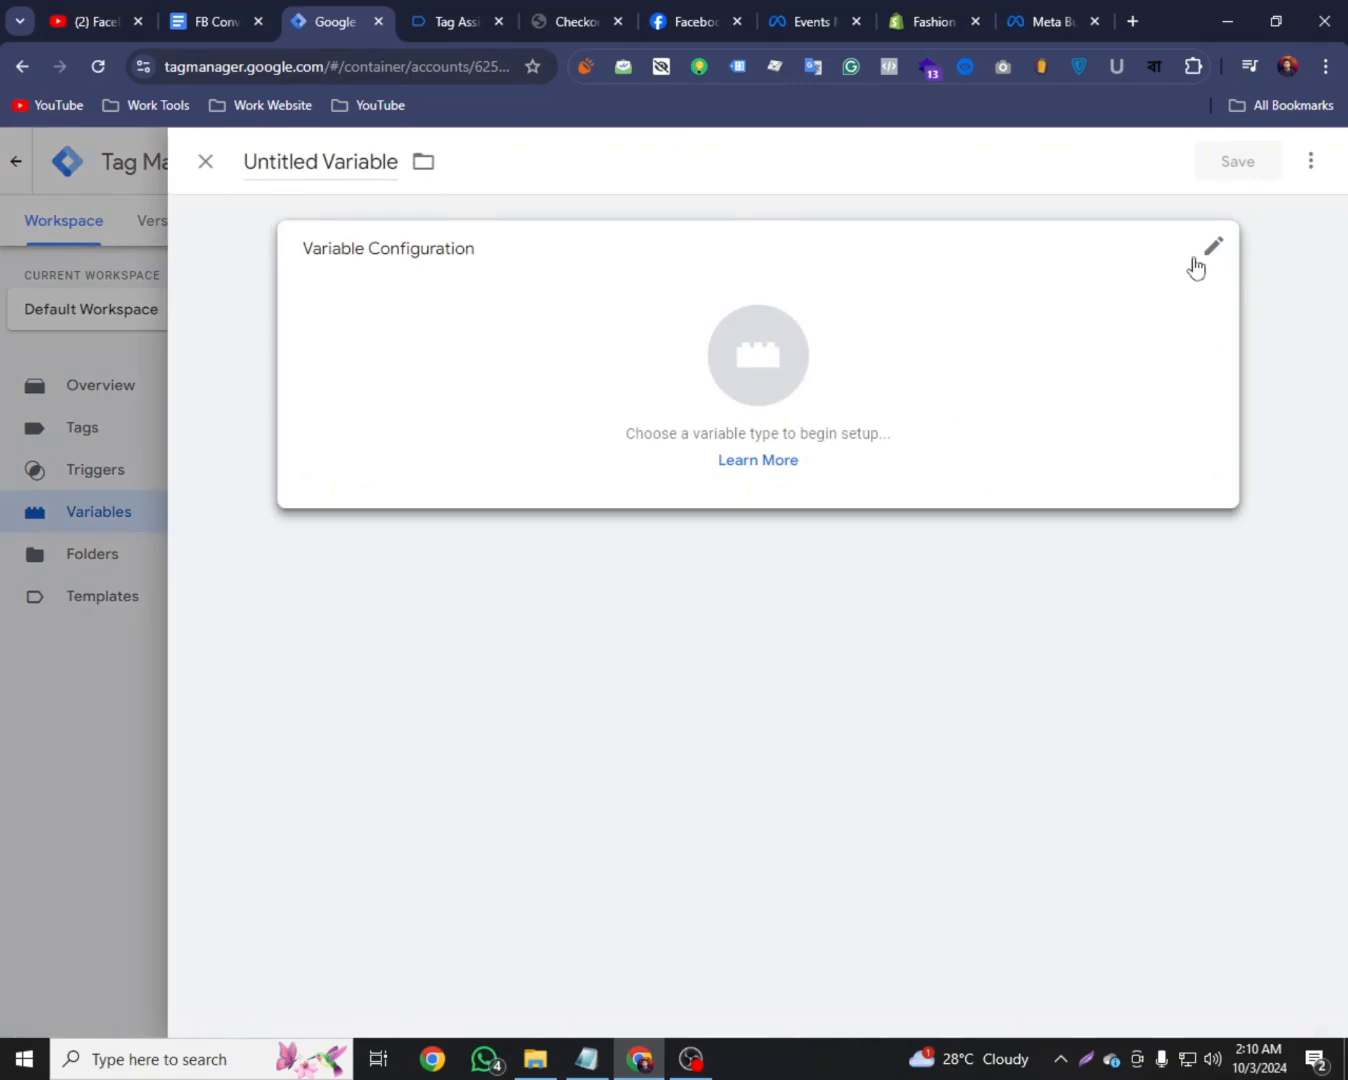
click(1208, 262)
scroll(900, 590, down, 4)
scroll(888, 558, up, 2)
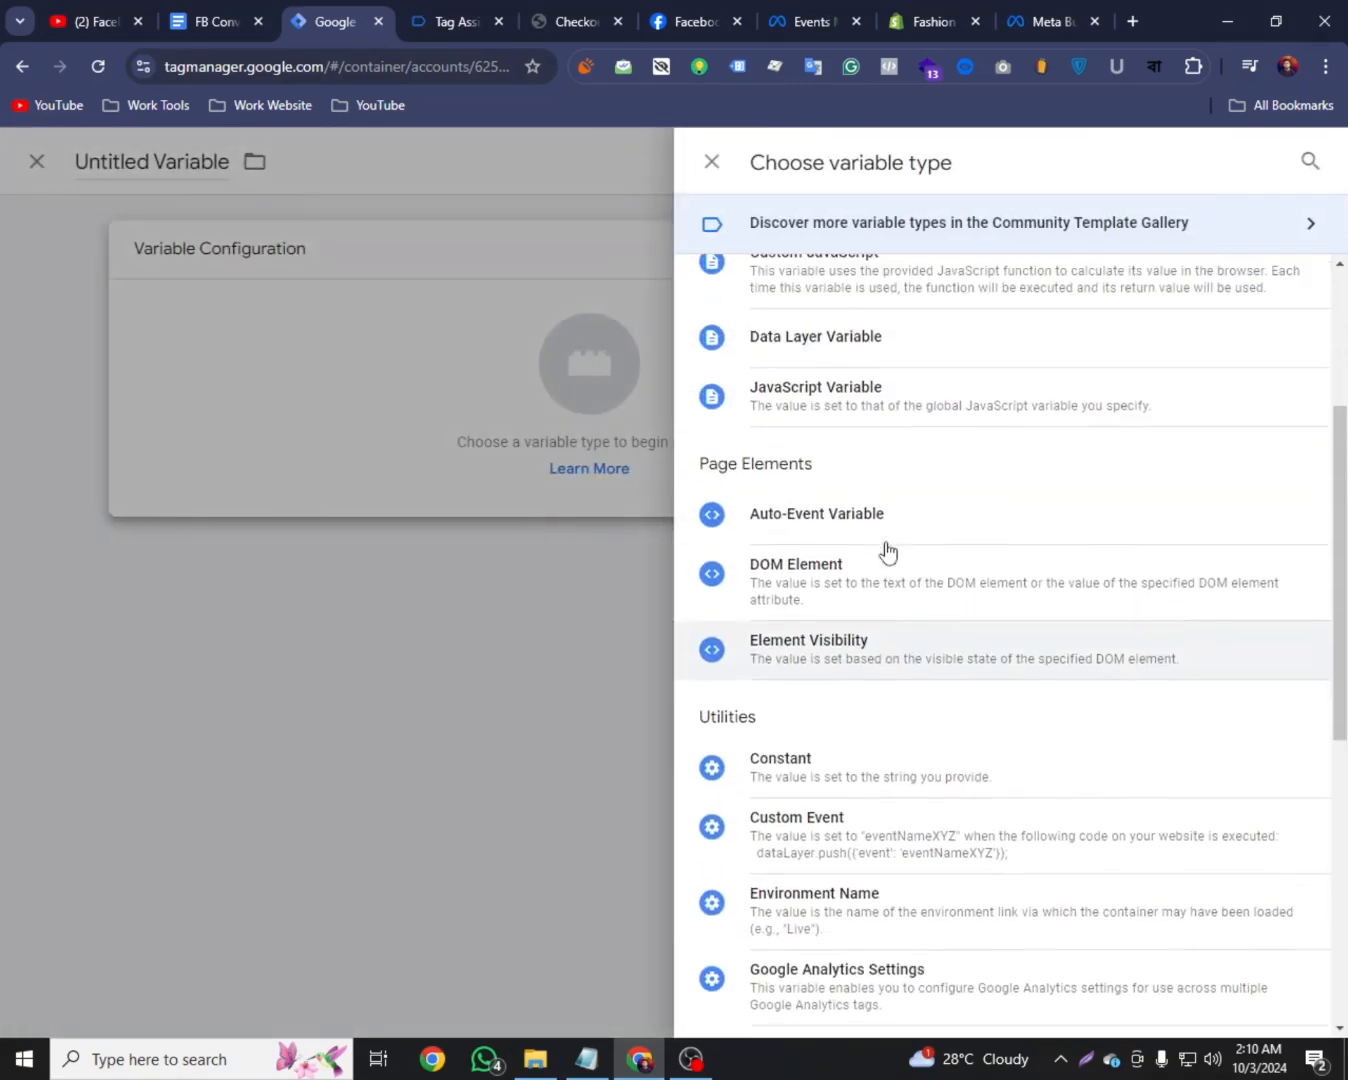
click(870, 447)
click(366, 461)
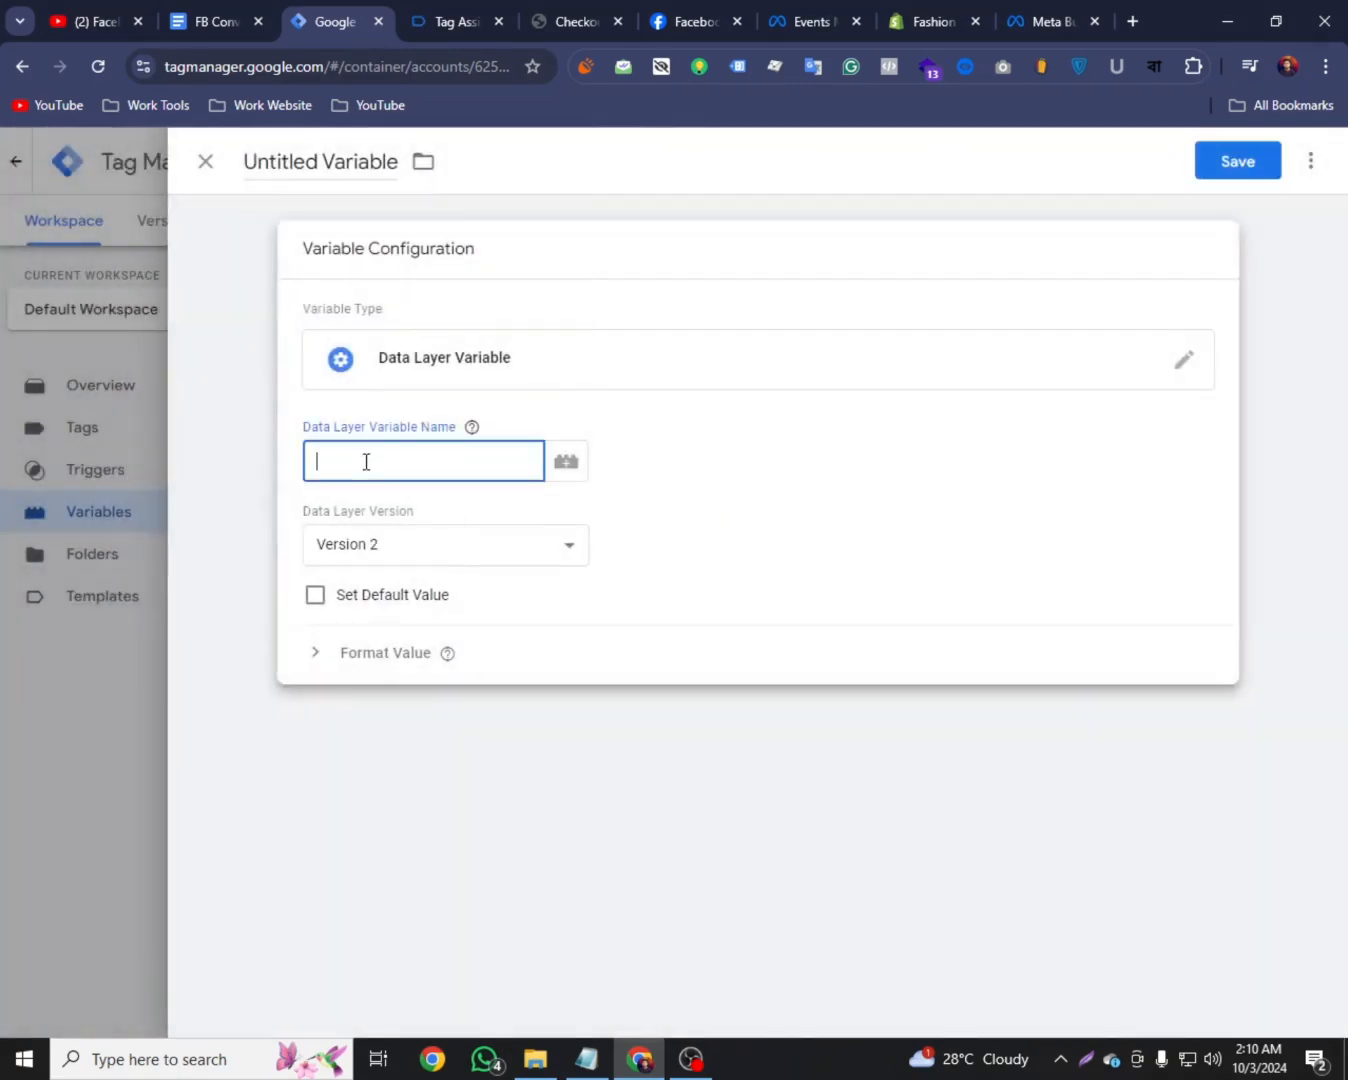
Copy ecommerce.value from the document's variable table and set it as the Data Layer Variable Name
click(213, 21)
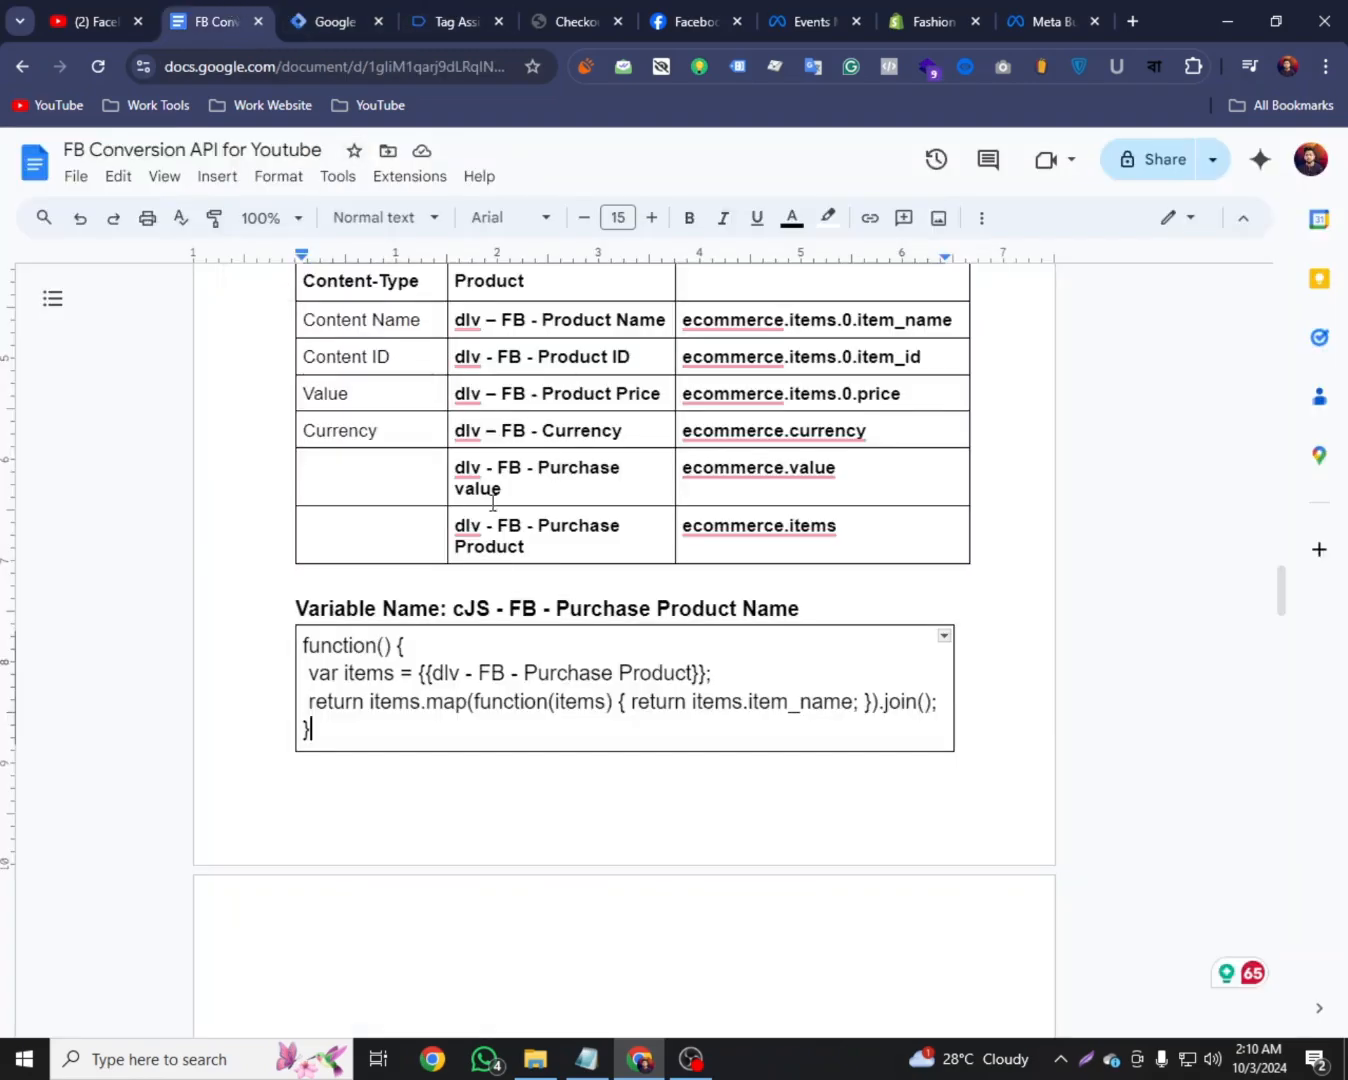
double_click(730, 466)
right_click(730, 466)
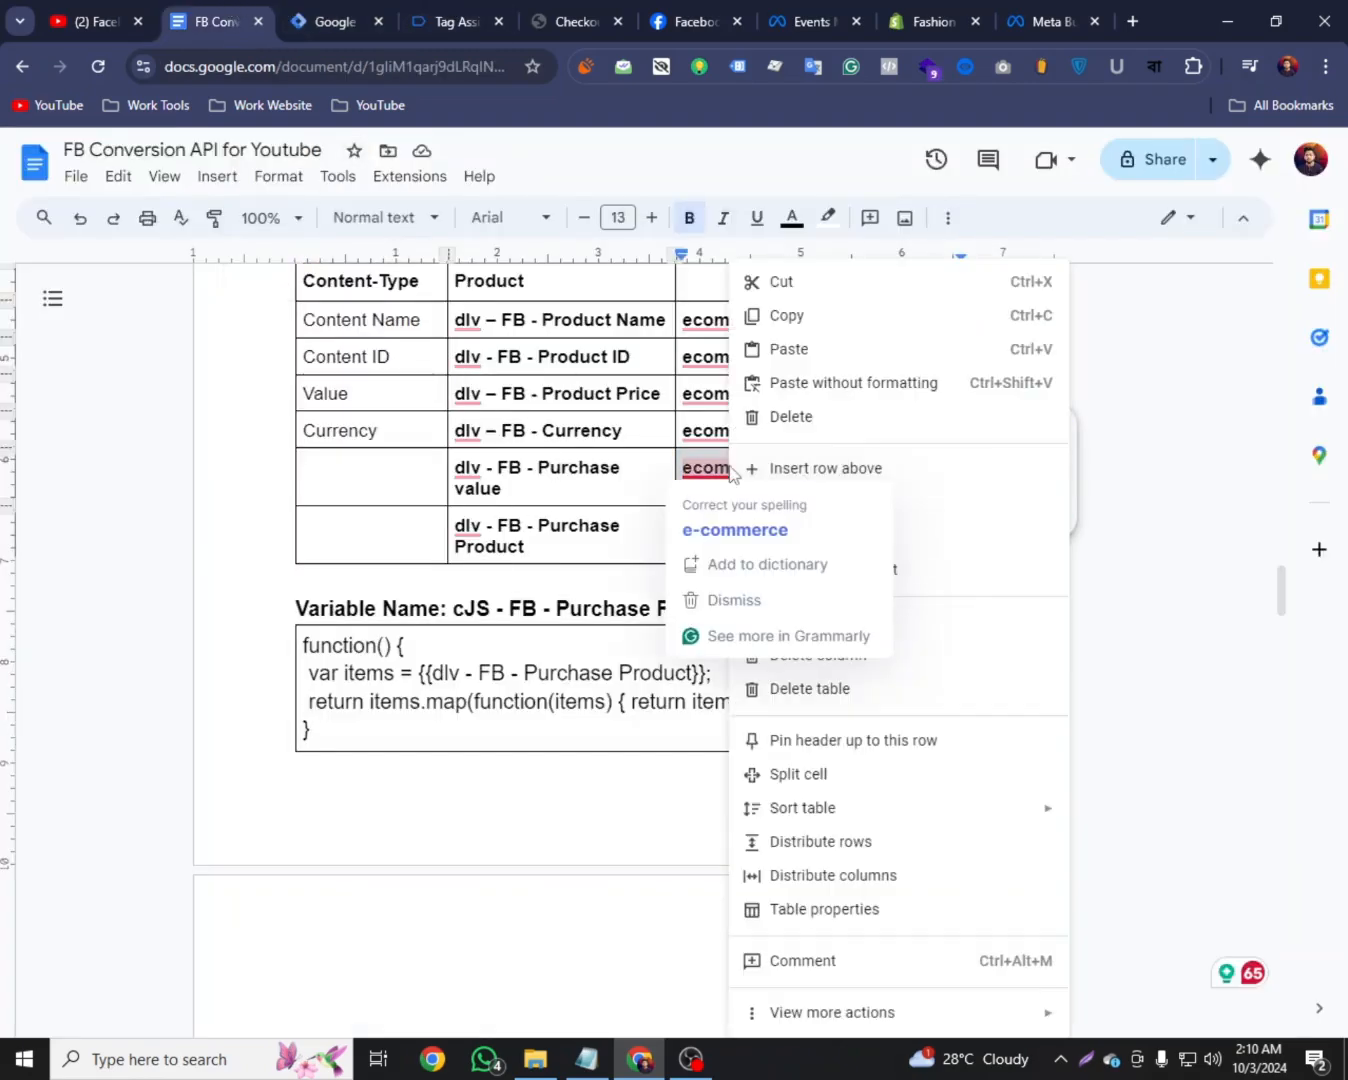
click(789, 316)
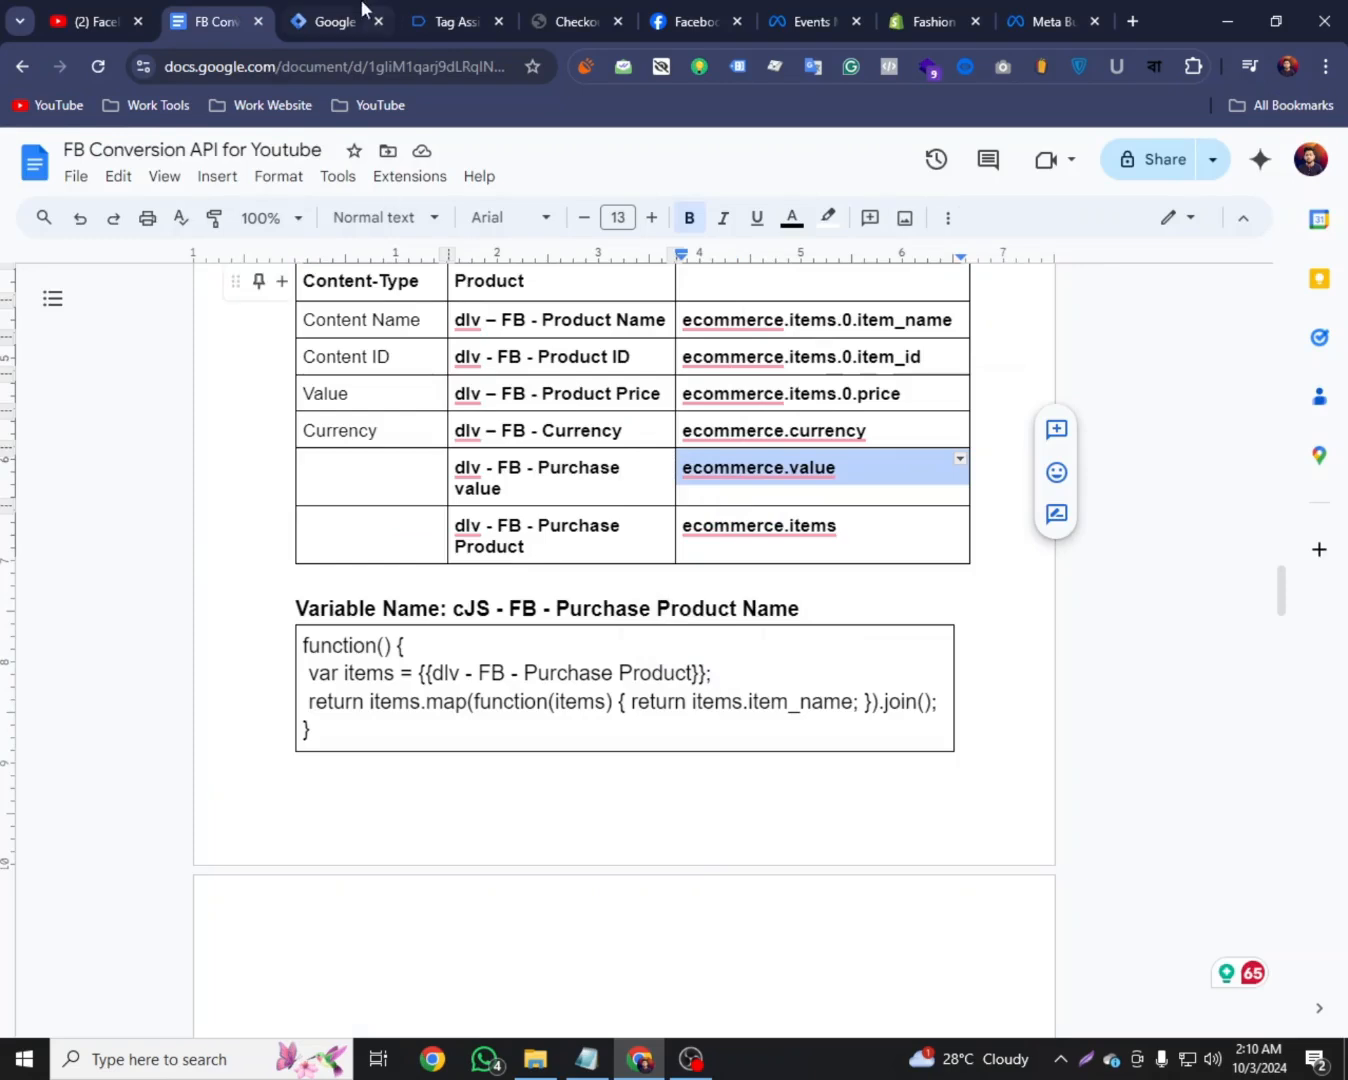
click(330, 21)
right_click(344, 458)
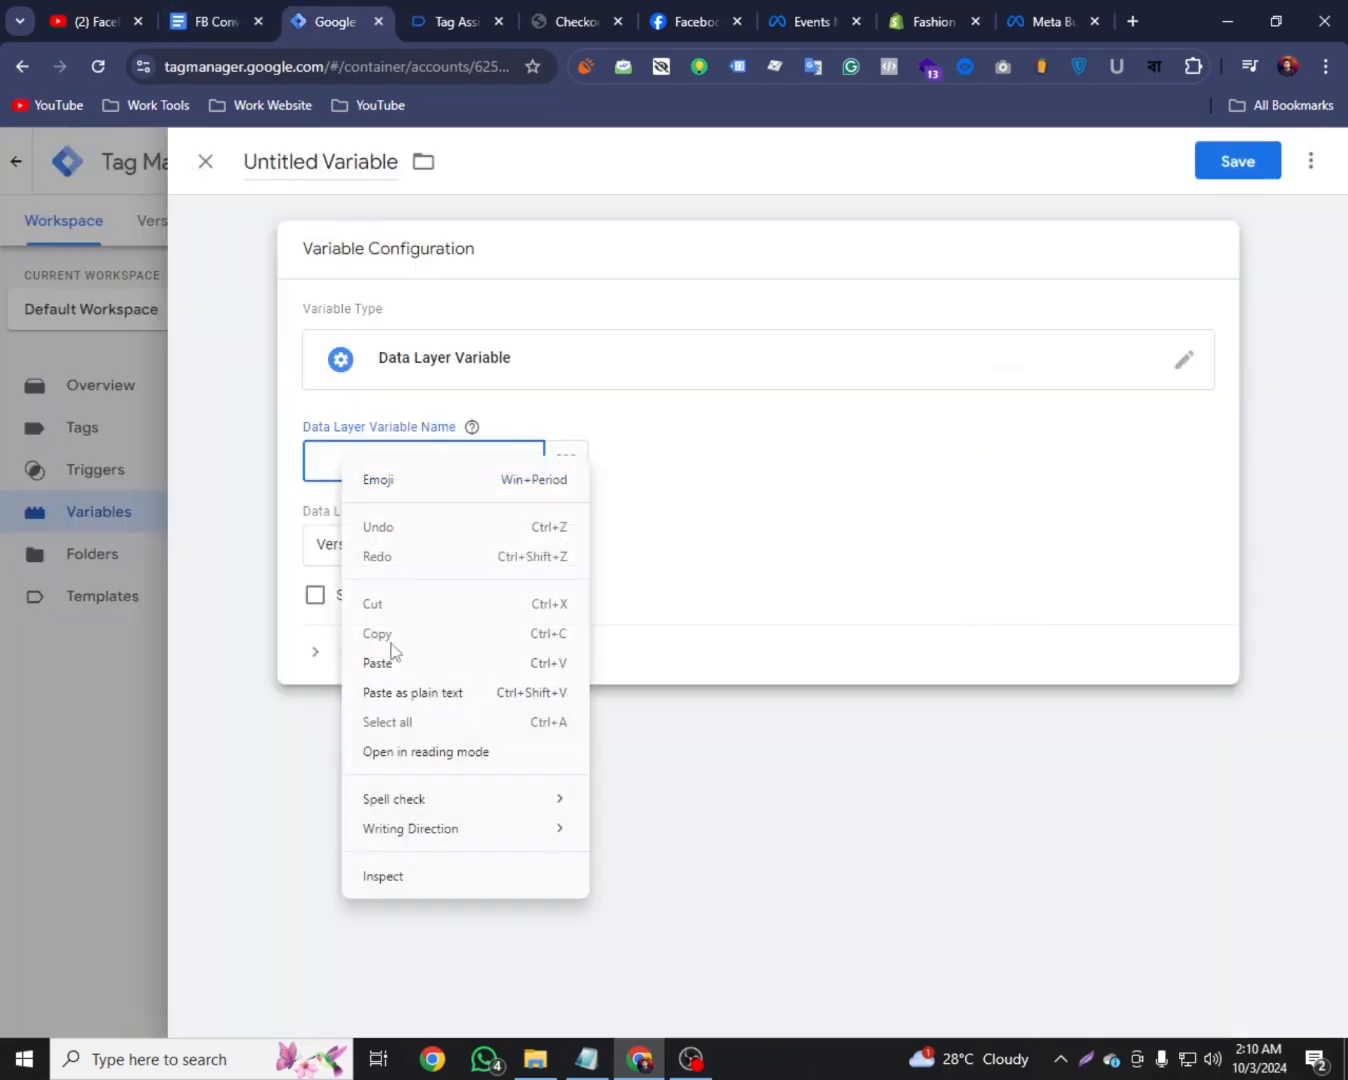
click(387, 664)
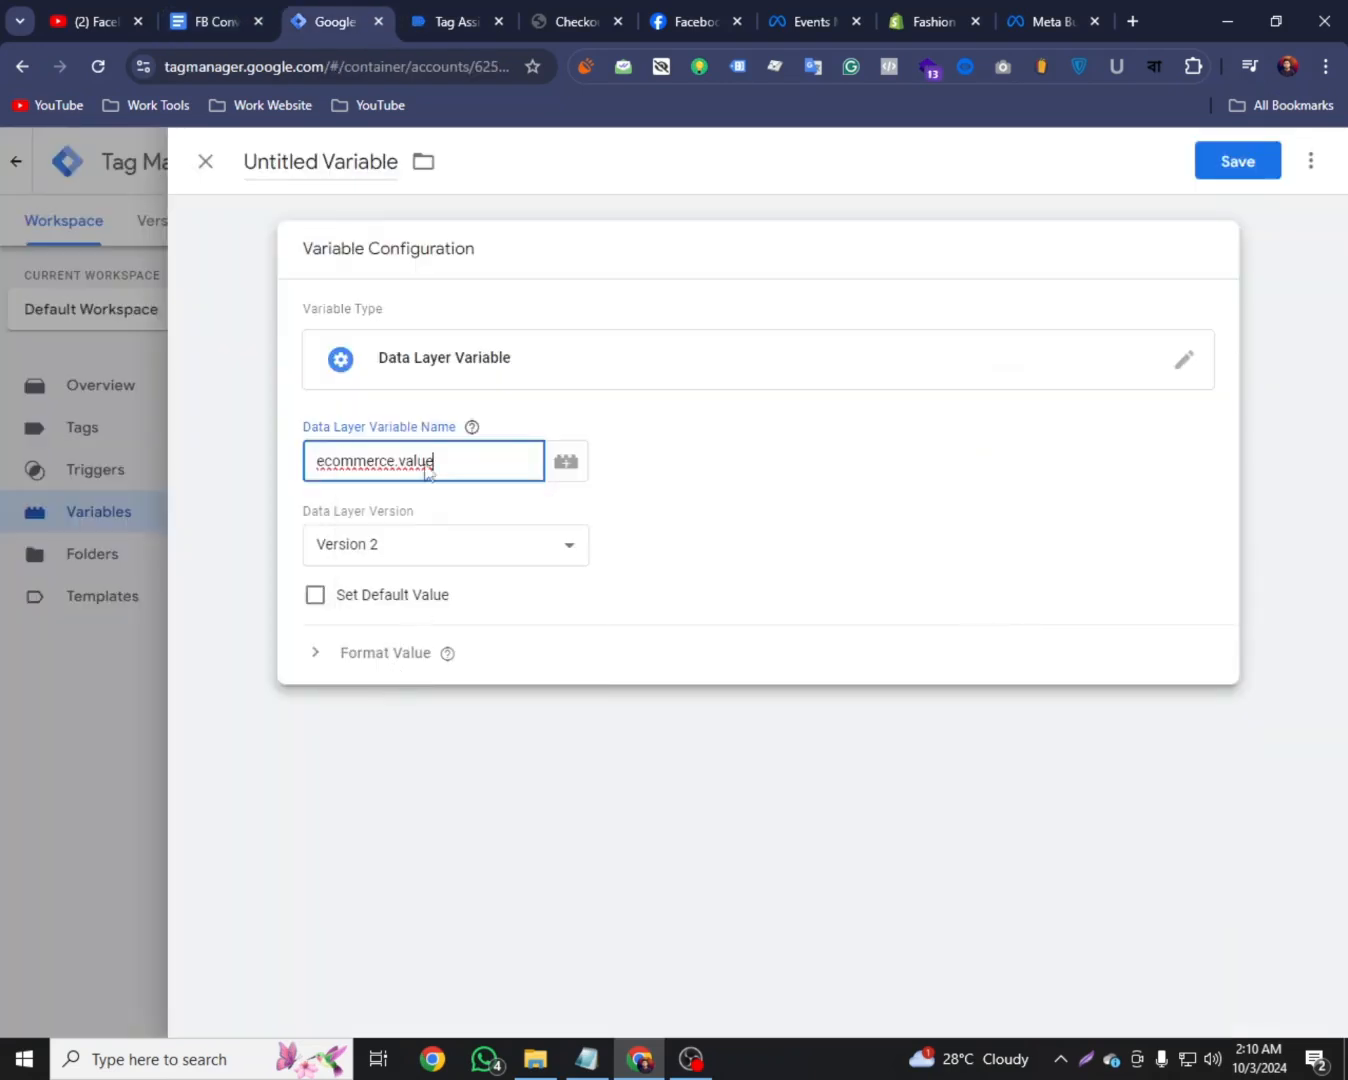
Name the variable "dlv - FB - Purchase value", copied from the document, and save it
click(215, 21)
triple_click(516, 463)
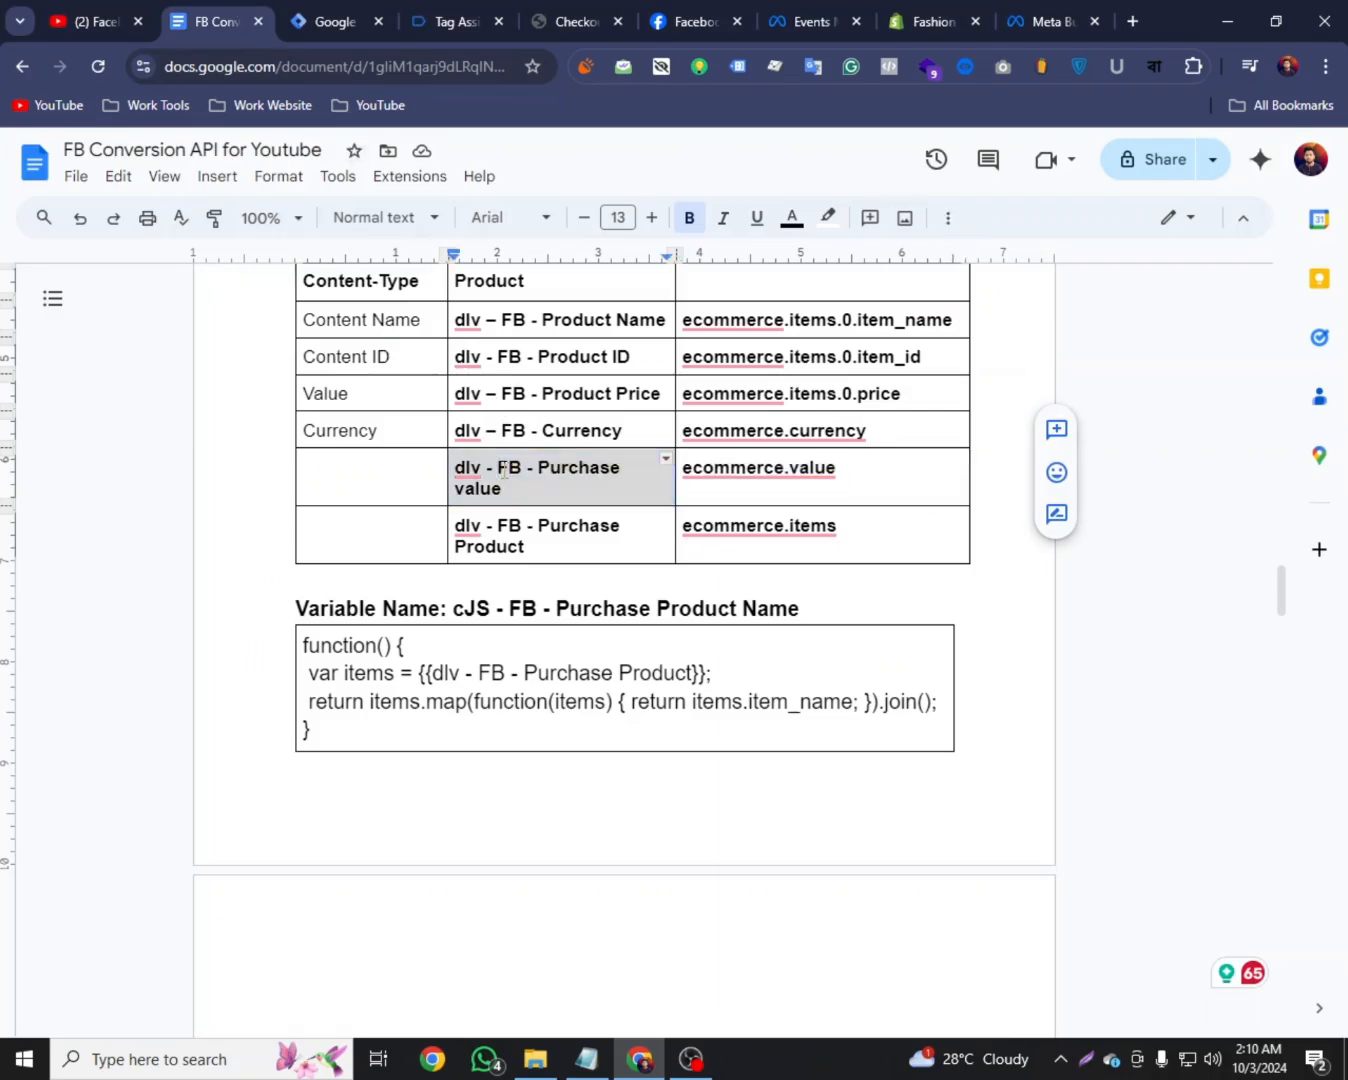
right_click(510, 483)
click(600, 316)
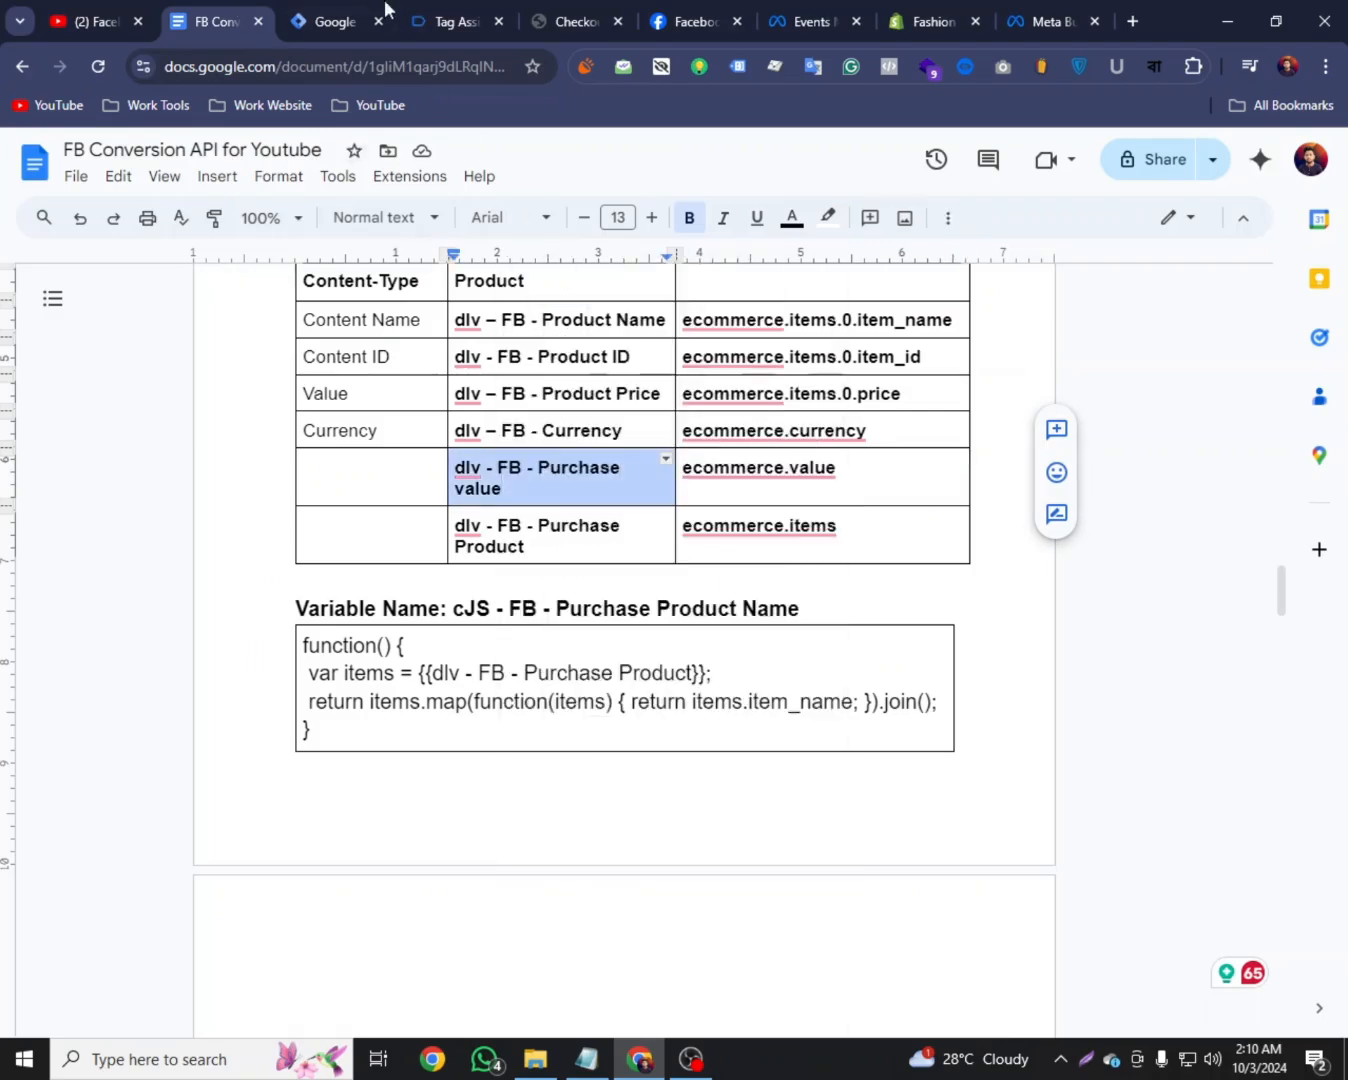
click(370, 18)
click(314, 170)
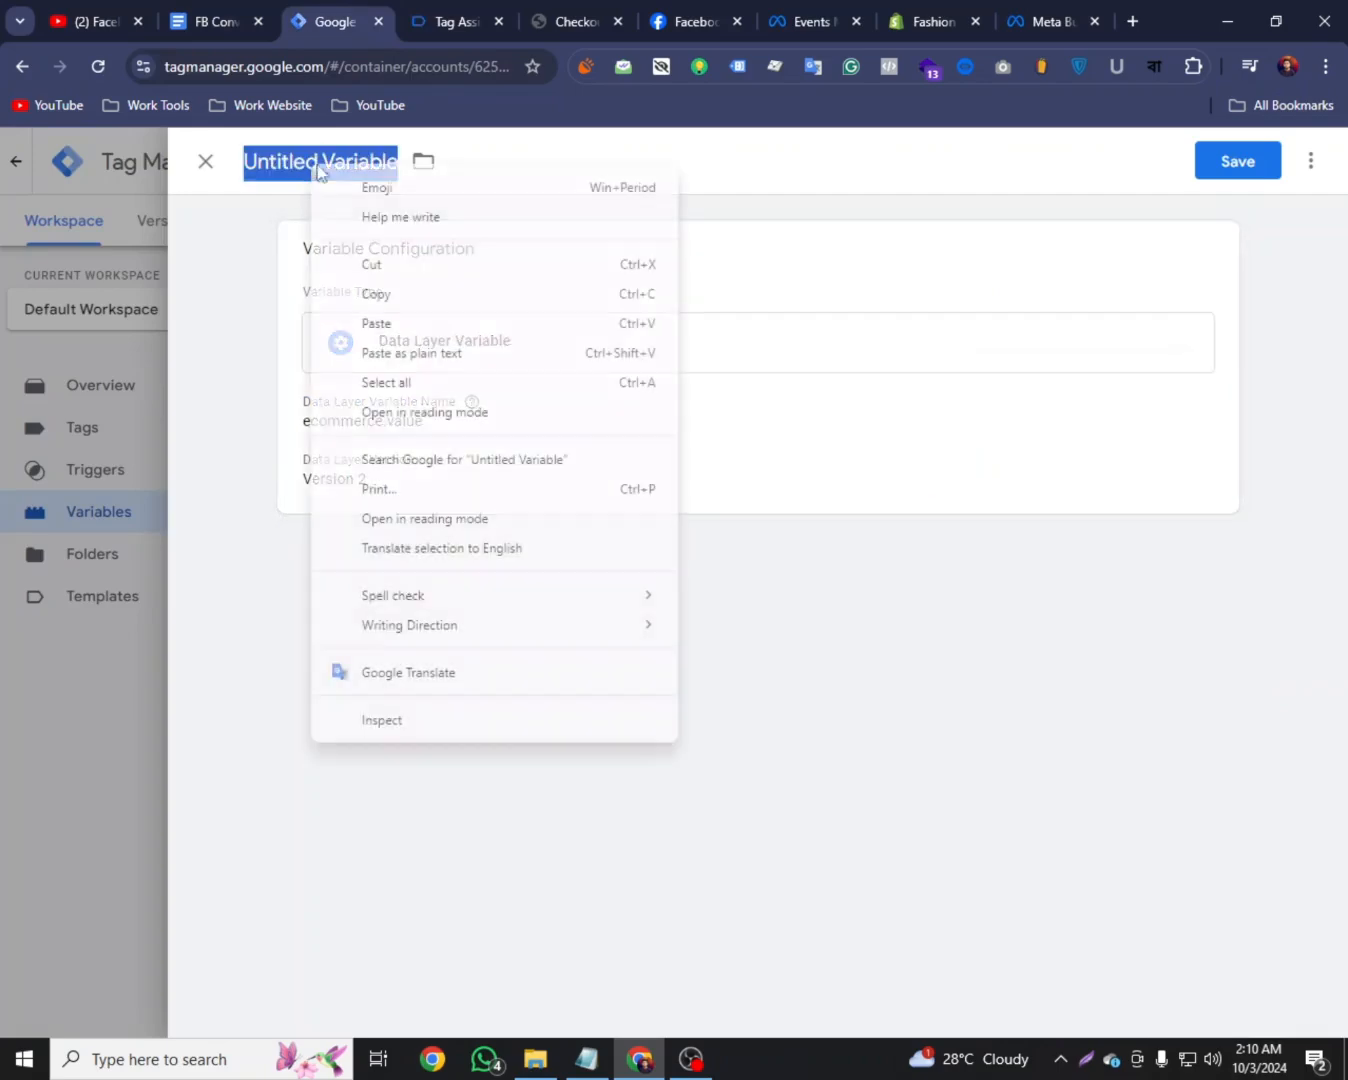
right_click(316, 174)
click(379, 326)
click(1220, 164)
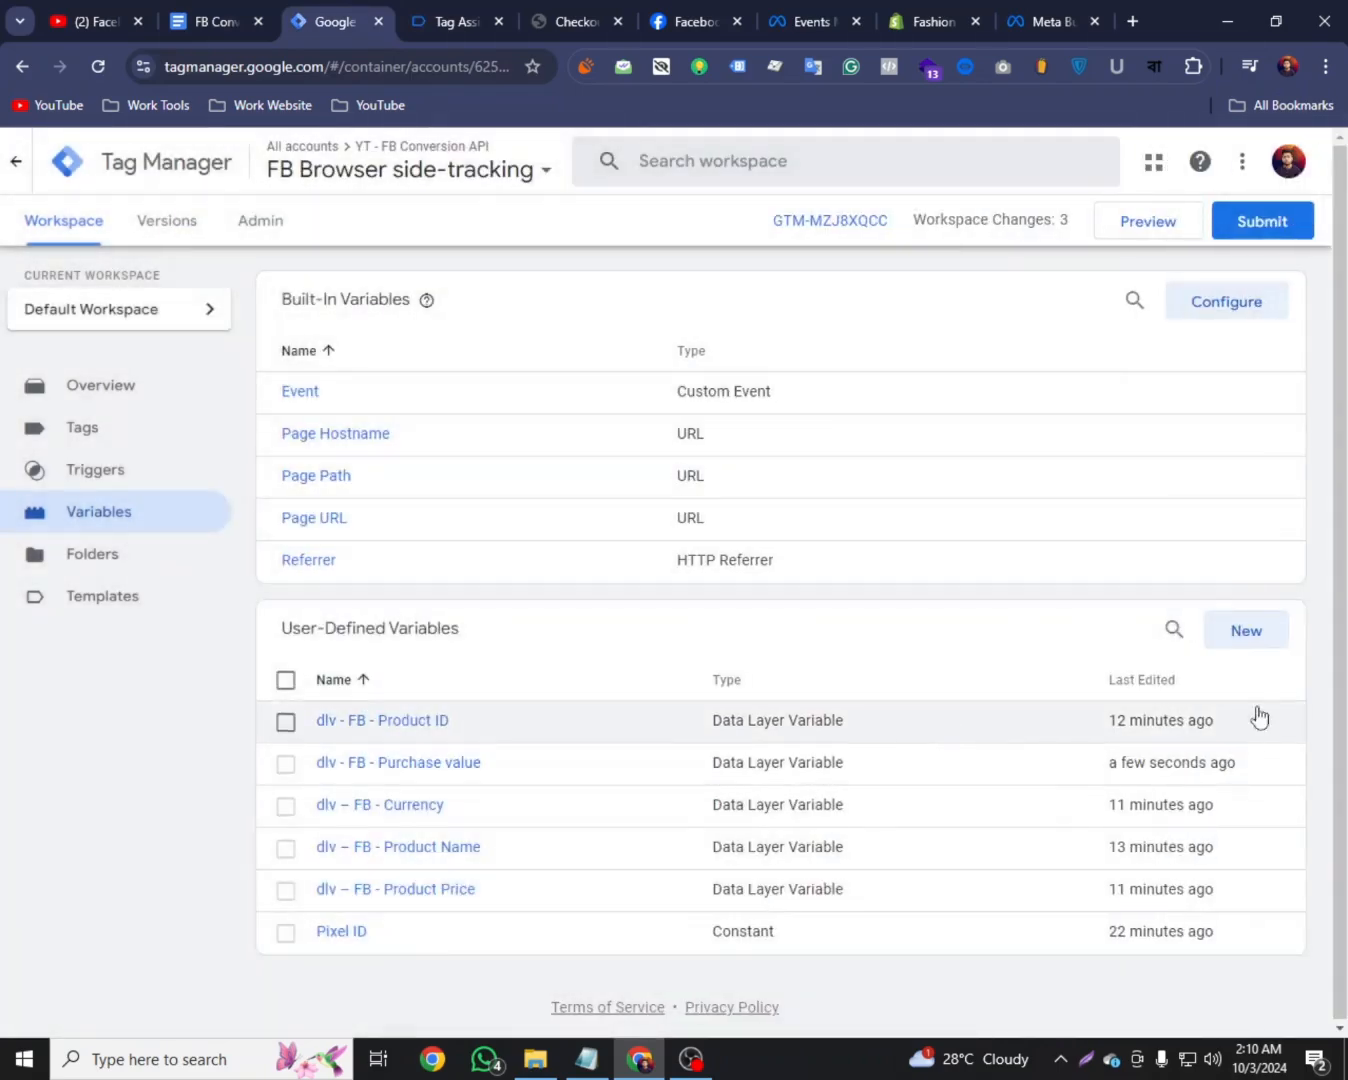
Create another user-defined variable of type Data Layer Variable
click(1255, 637)
click(851, 359)
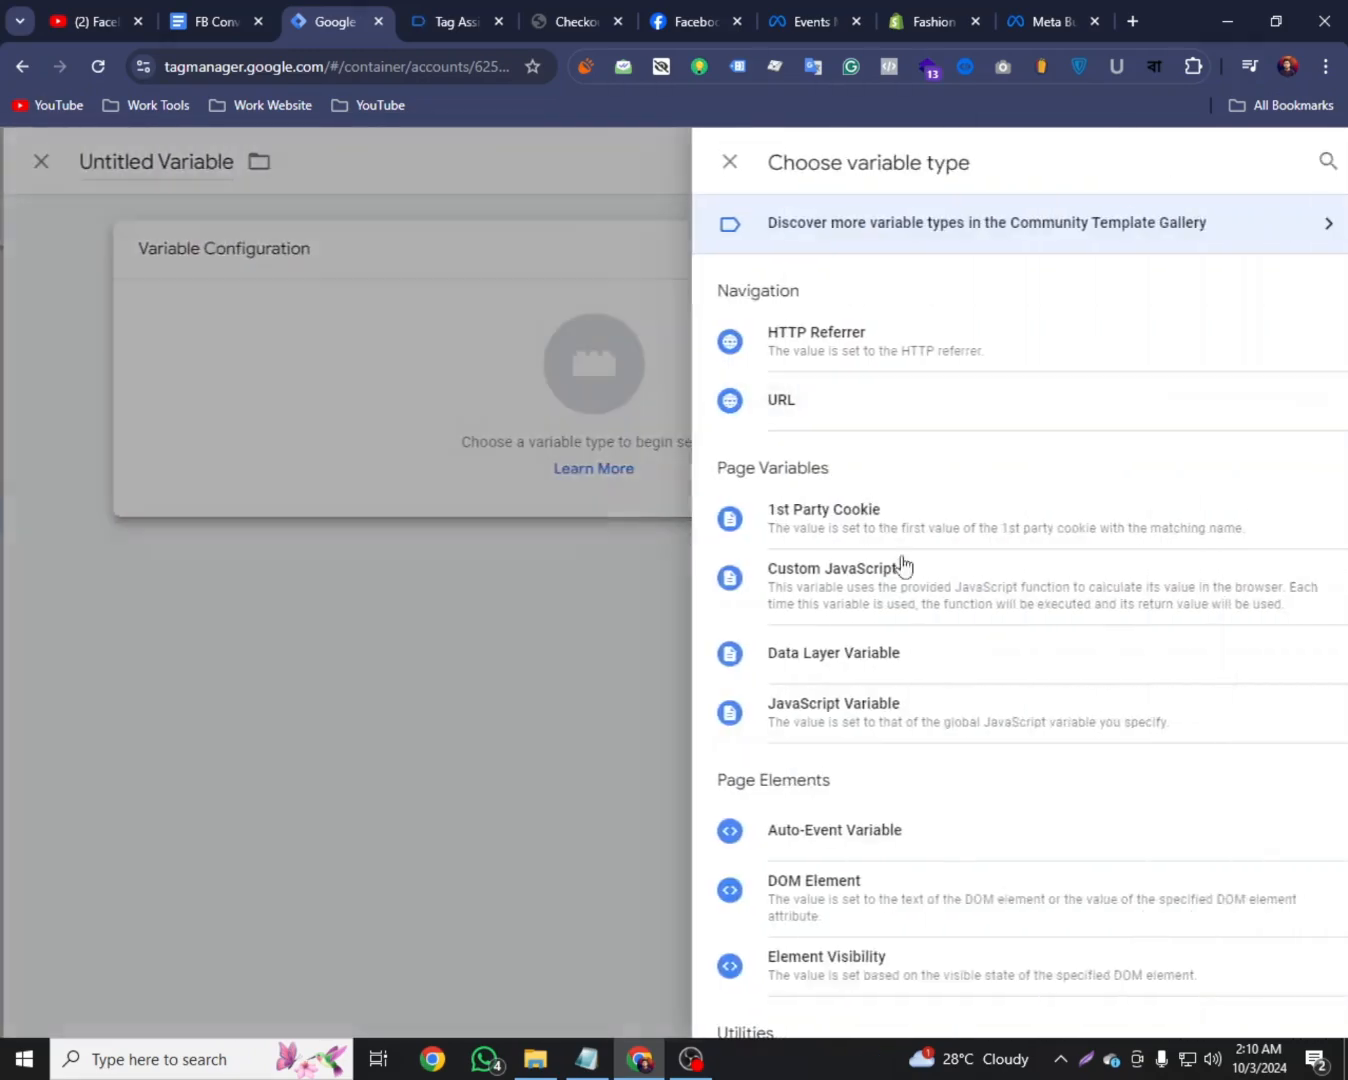
scroll(902, 563, down, 1)
scroll(803, 927, down, 1)
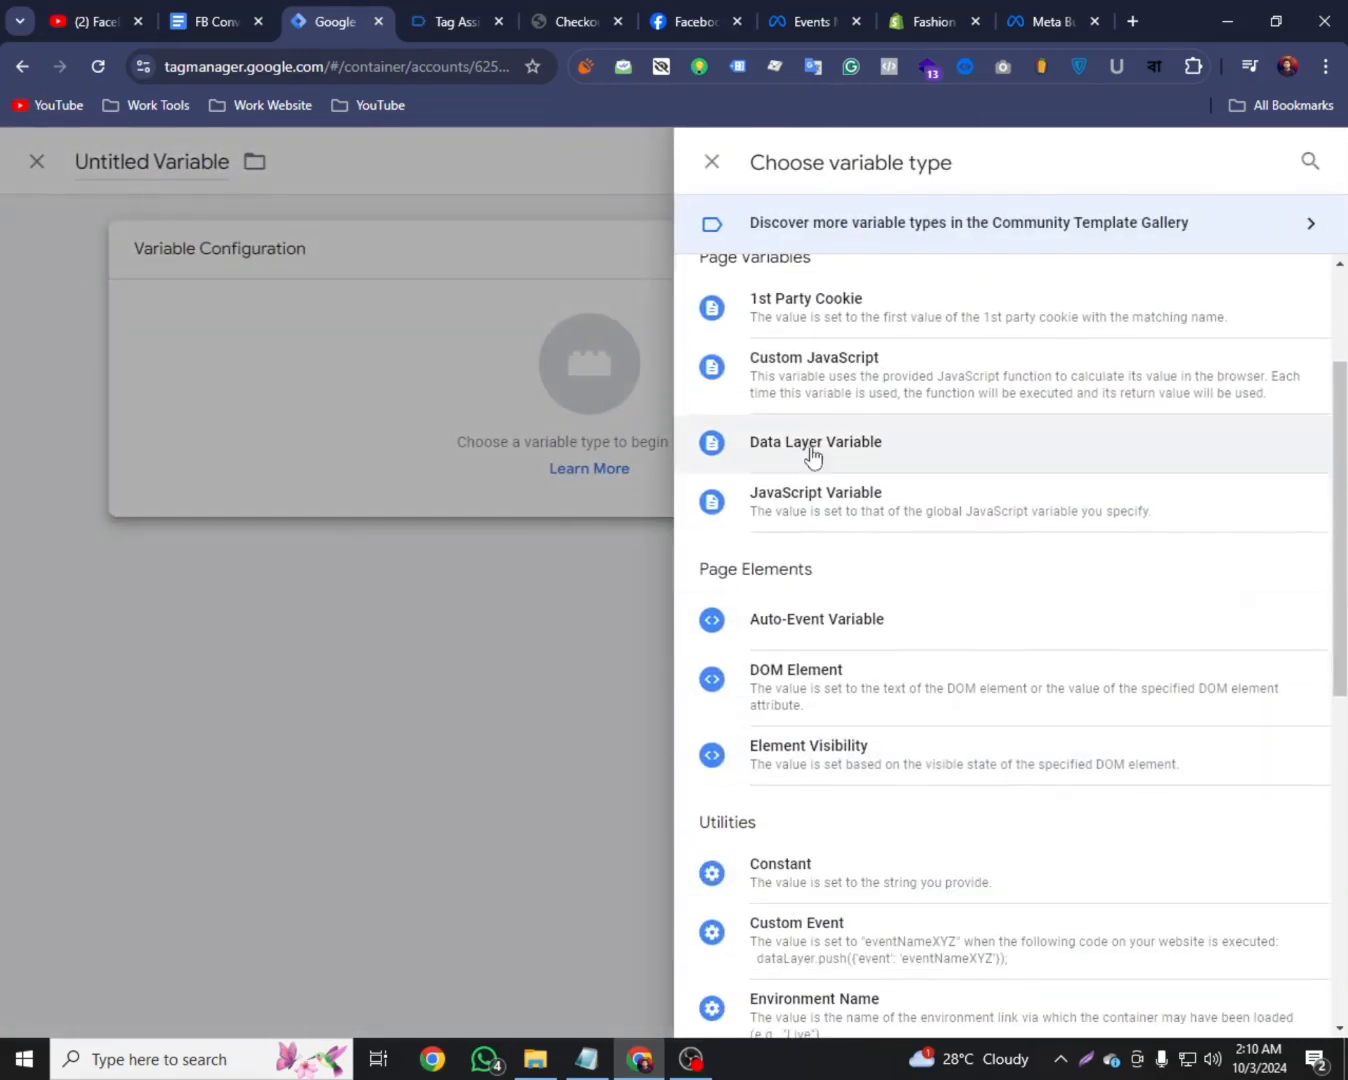
click(822, 465)
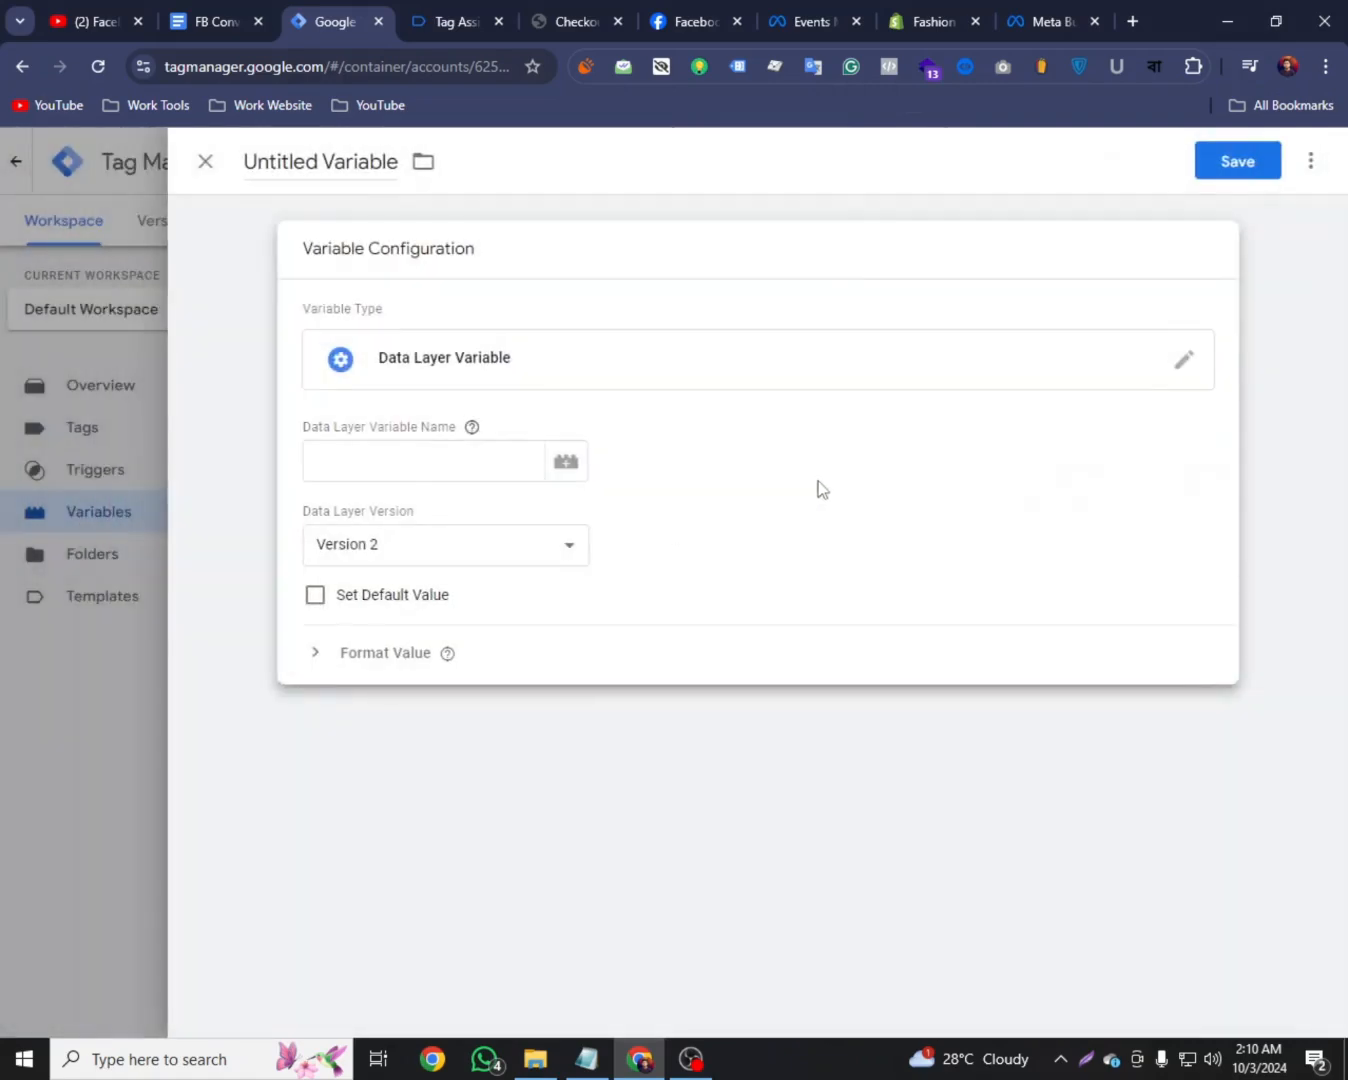
Set the new variable's Data Layer Variable Name to ecommerce.items, copied from the document's variable table
click(355, 449)
click(211, 21)
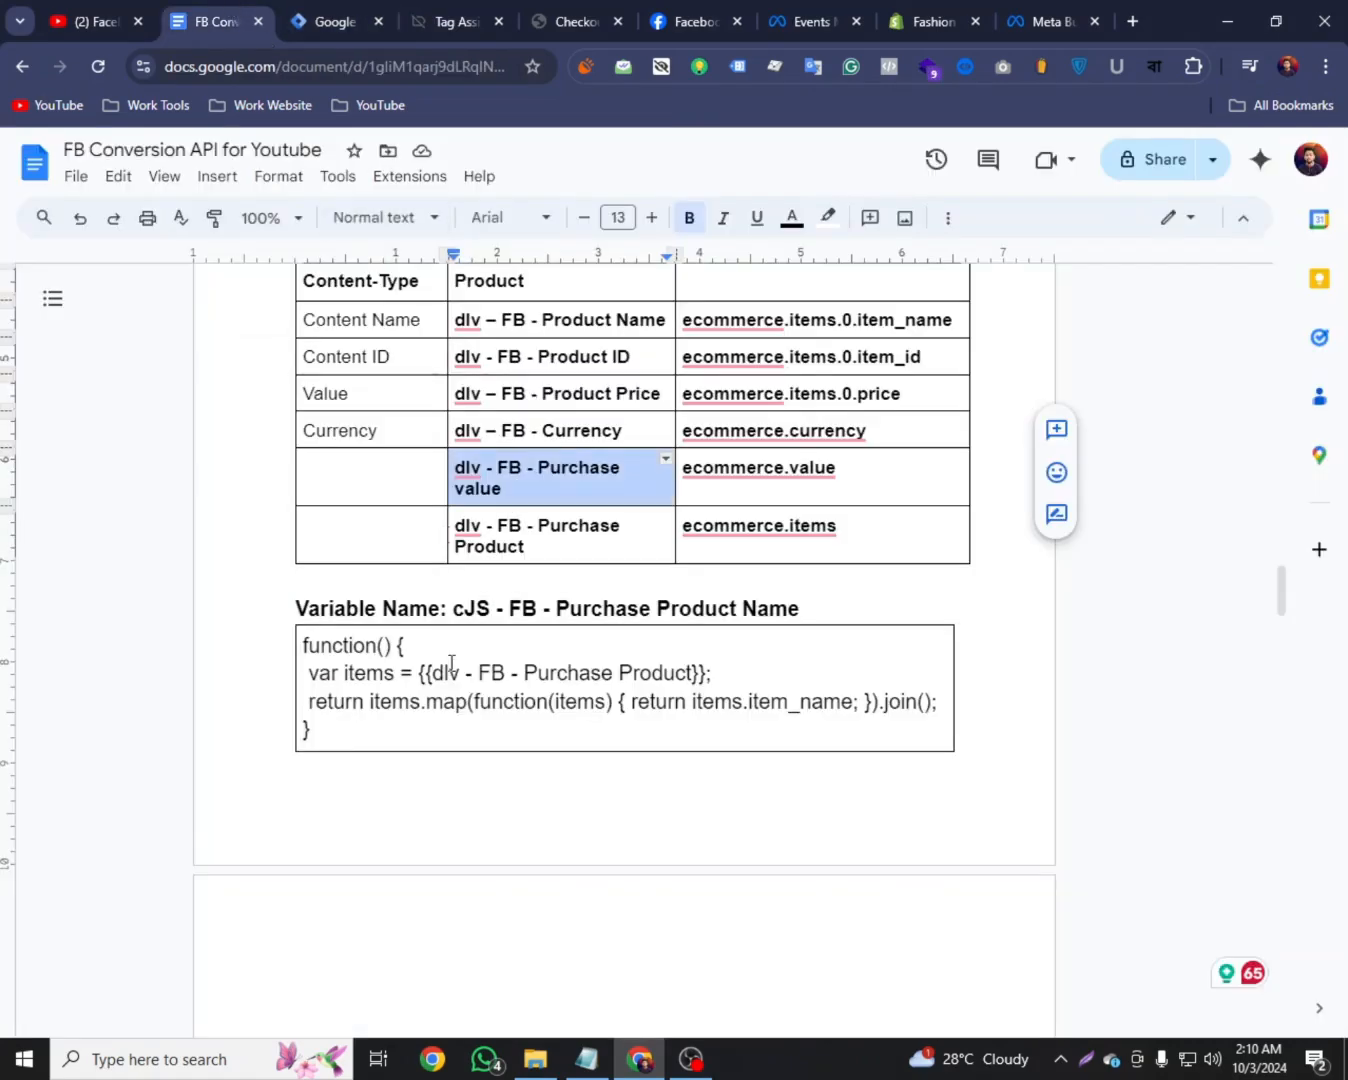
triple_click(724, 526)
right_click(723, 526)
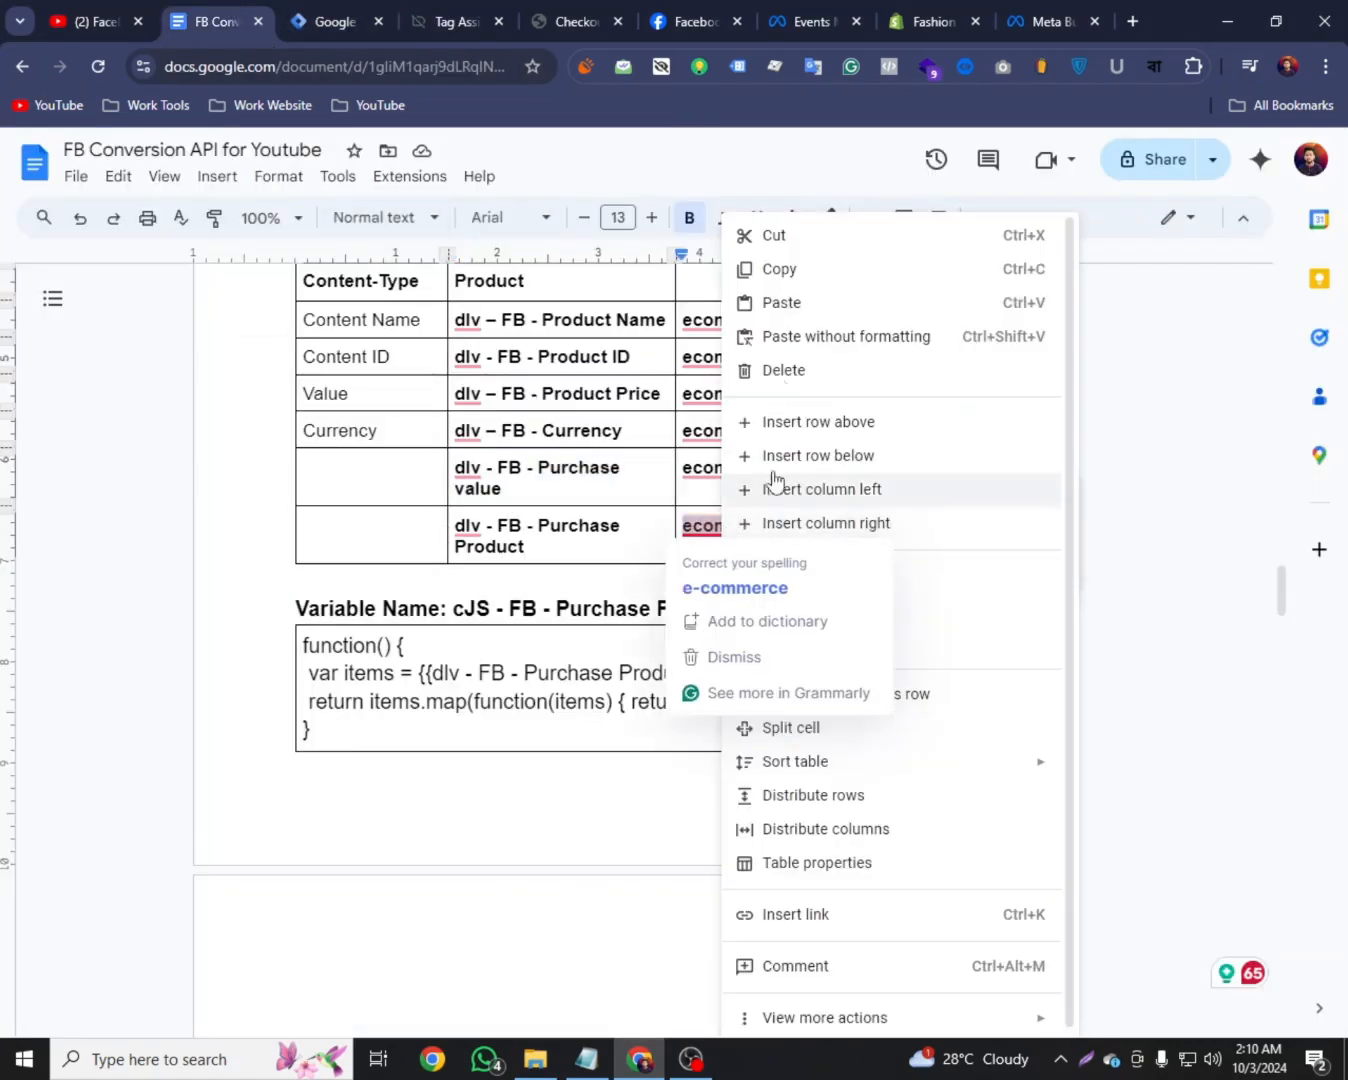
click(781, 272)
click(334, 21)
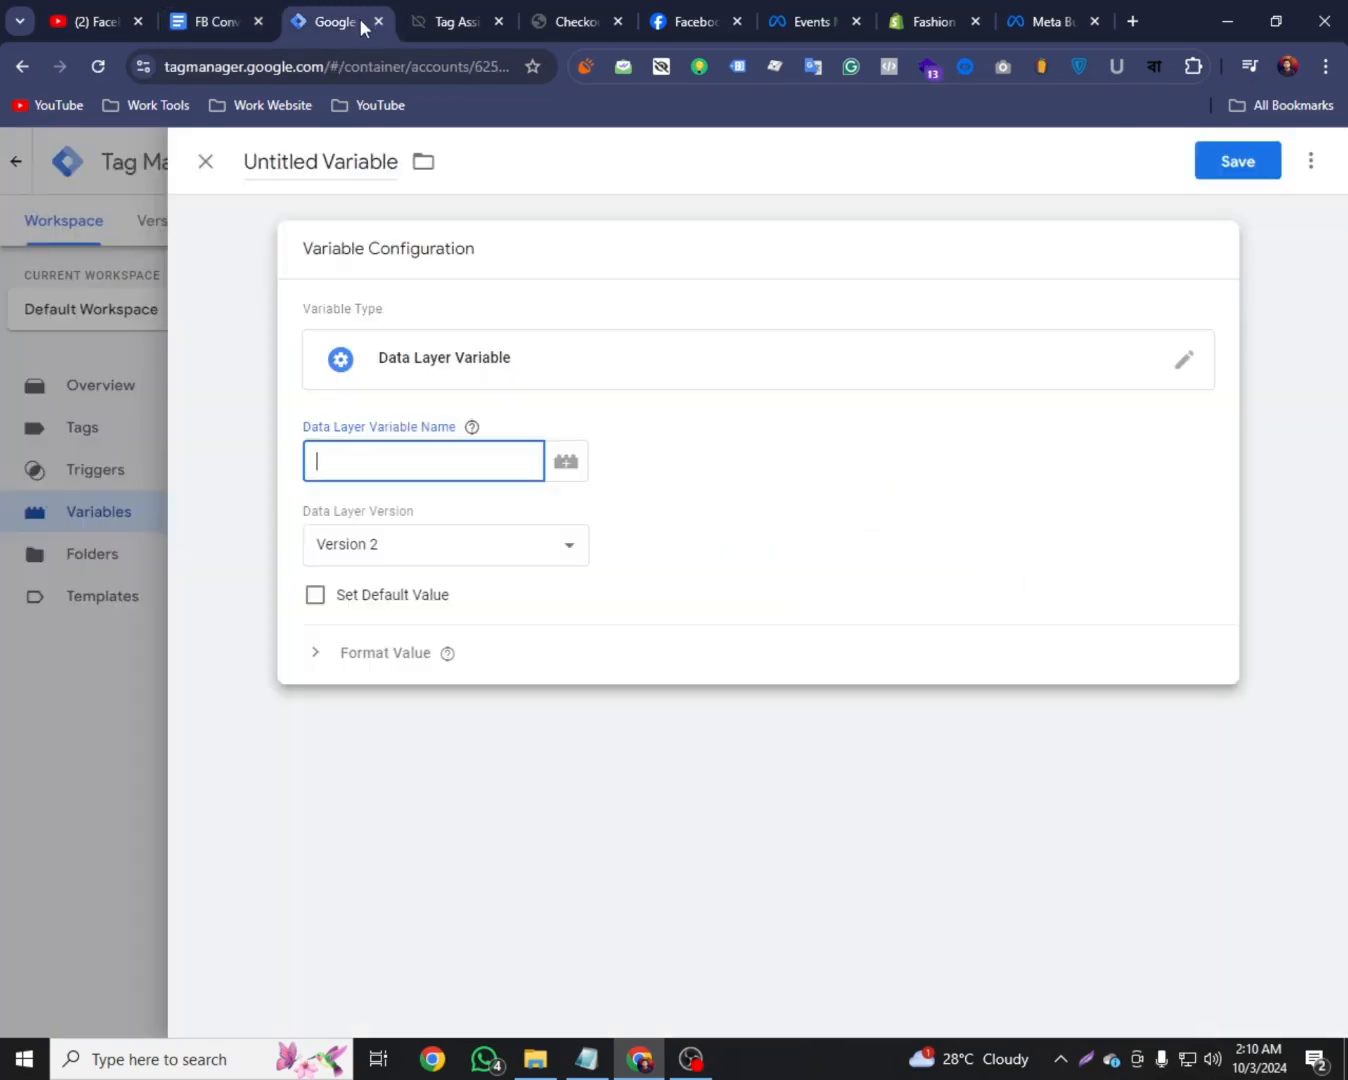
right_click(348, 464)
click(390, 668)
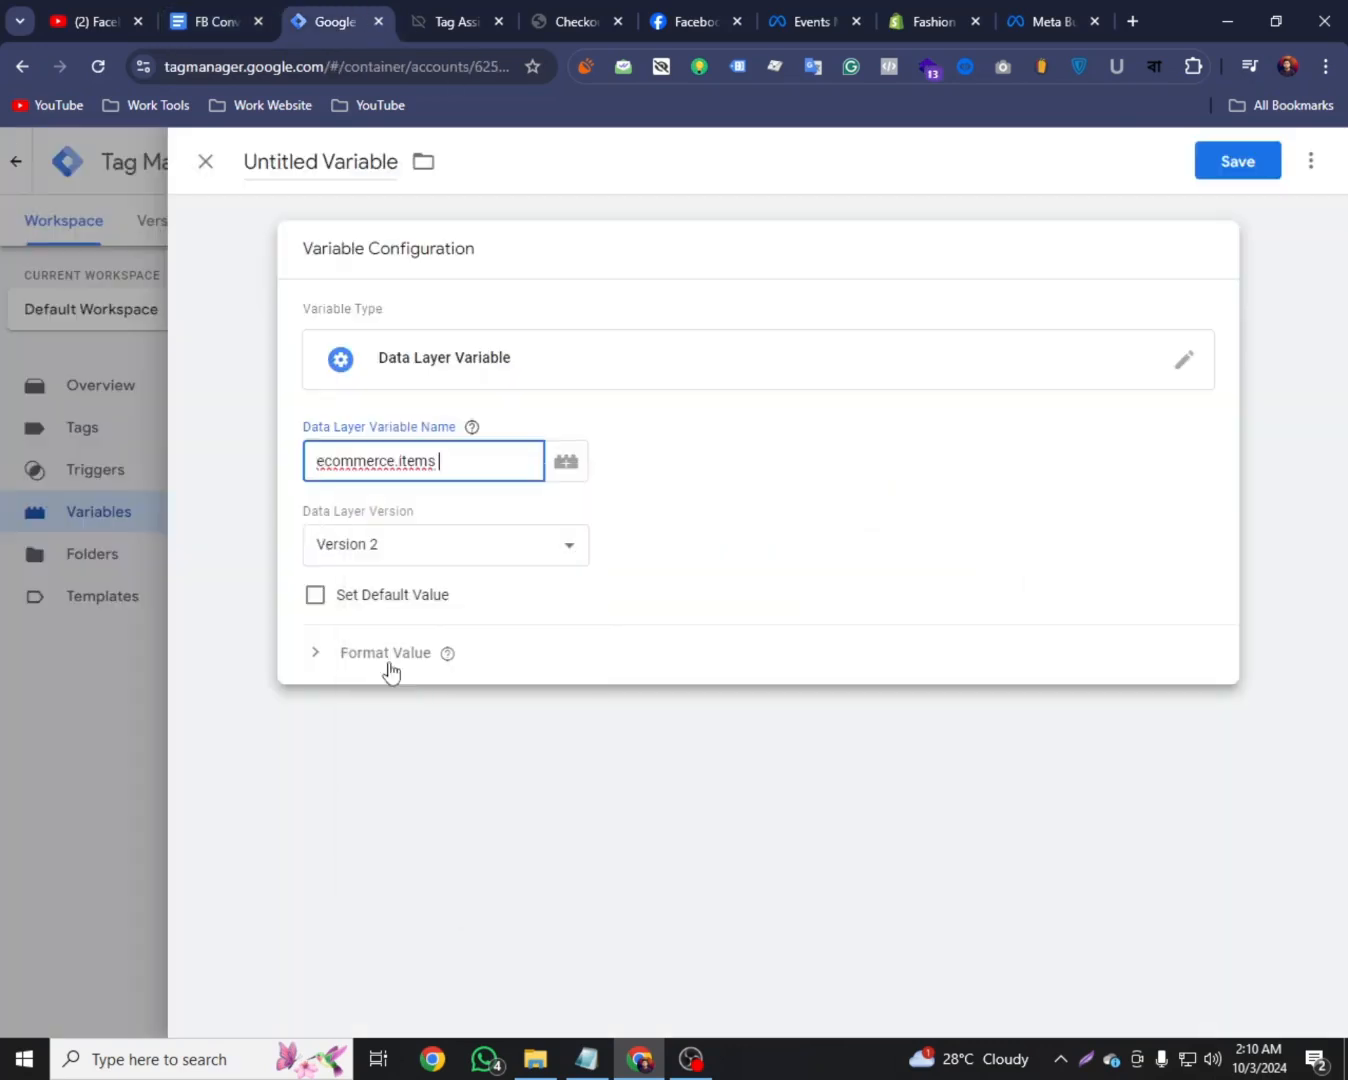
Name the ecommerce.items variable "dlv - FB - Purchase Product", copied from the document
click(215, 21)
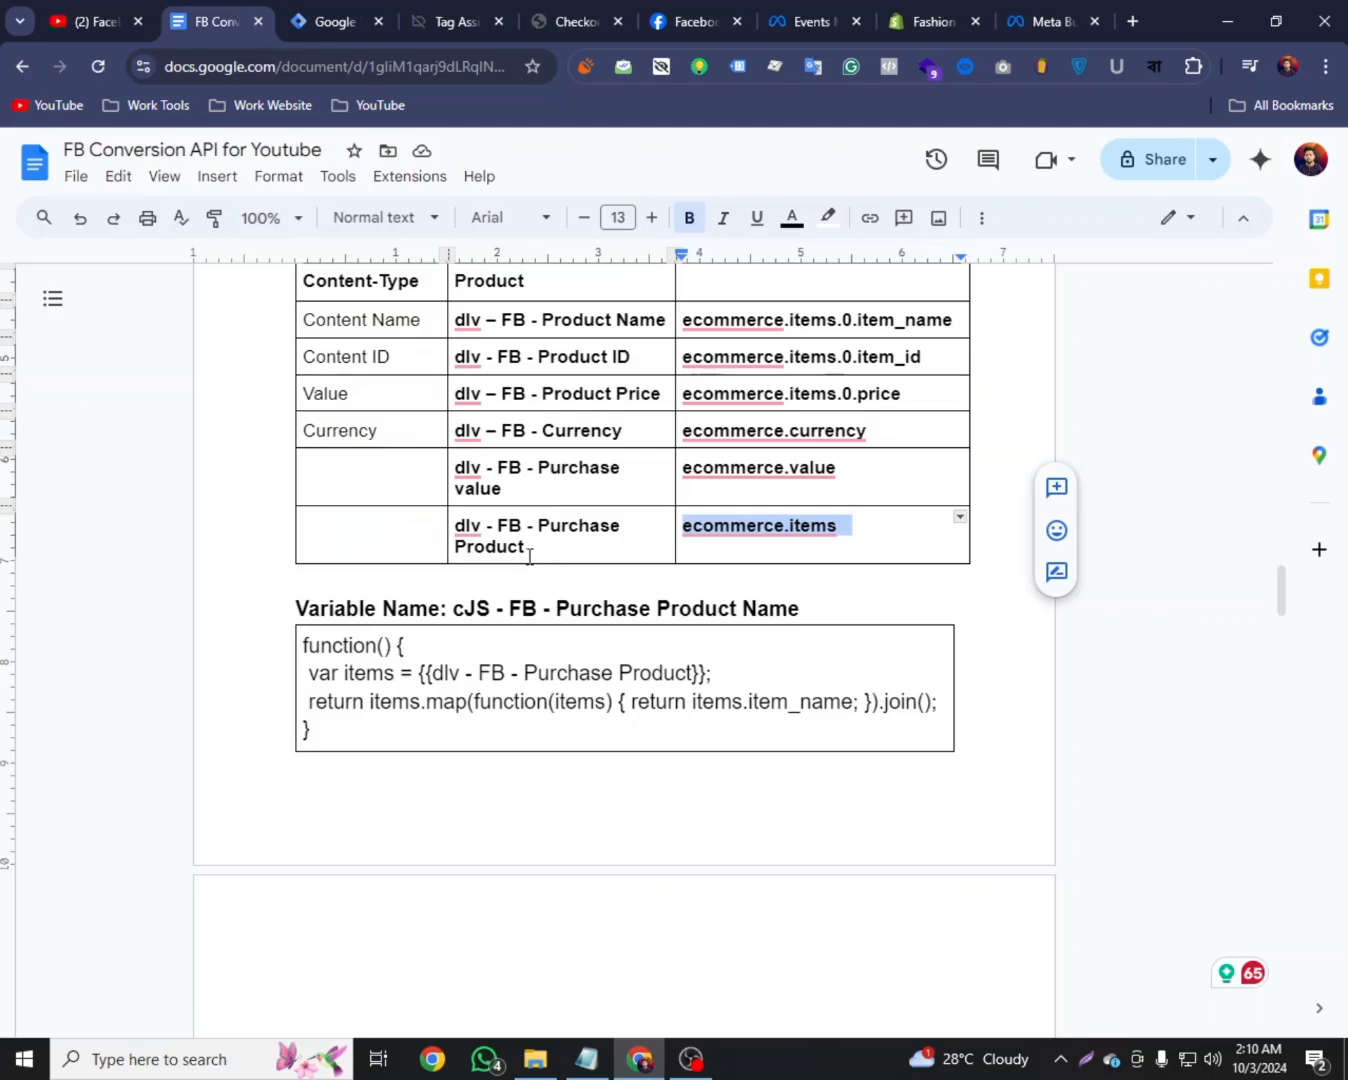
Name the ecommerce.items data layer variable "dlv - FB - Purchase Product", copied from the Google Docs table, and save it in Tag Manager
drag(518, 524, 530, 556)
right_click(528, 543)
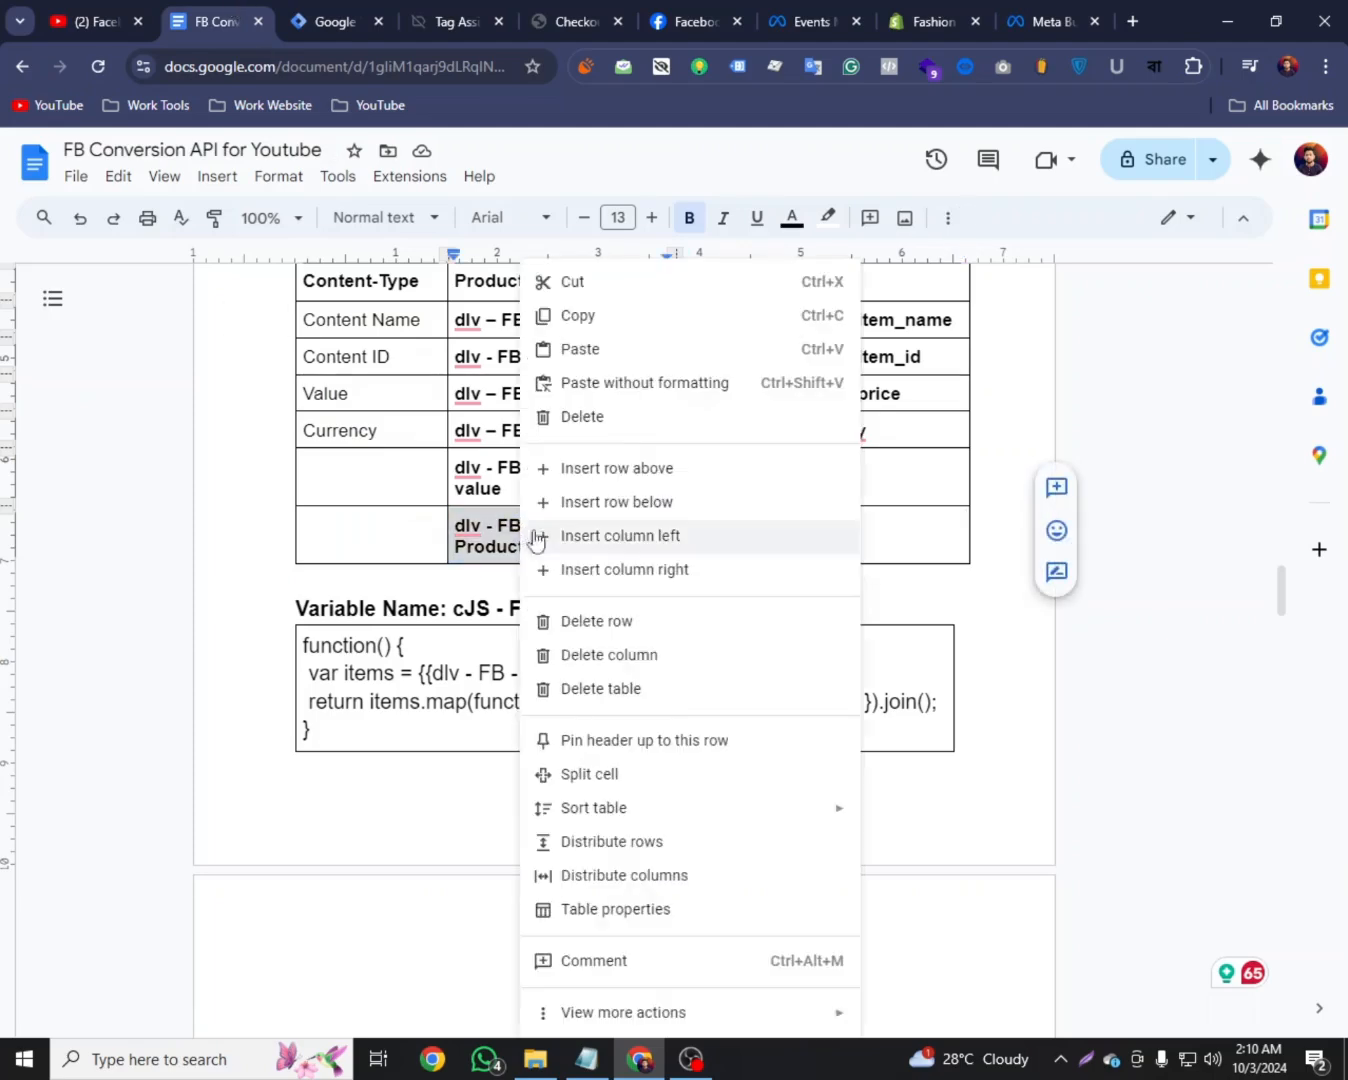
click(586, 315)
click(313, 12)
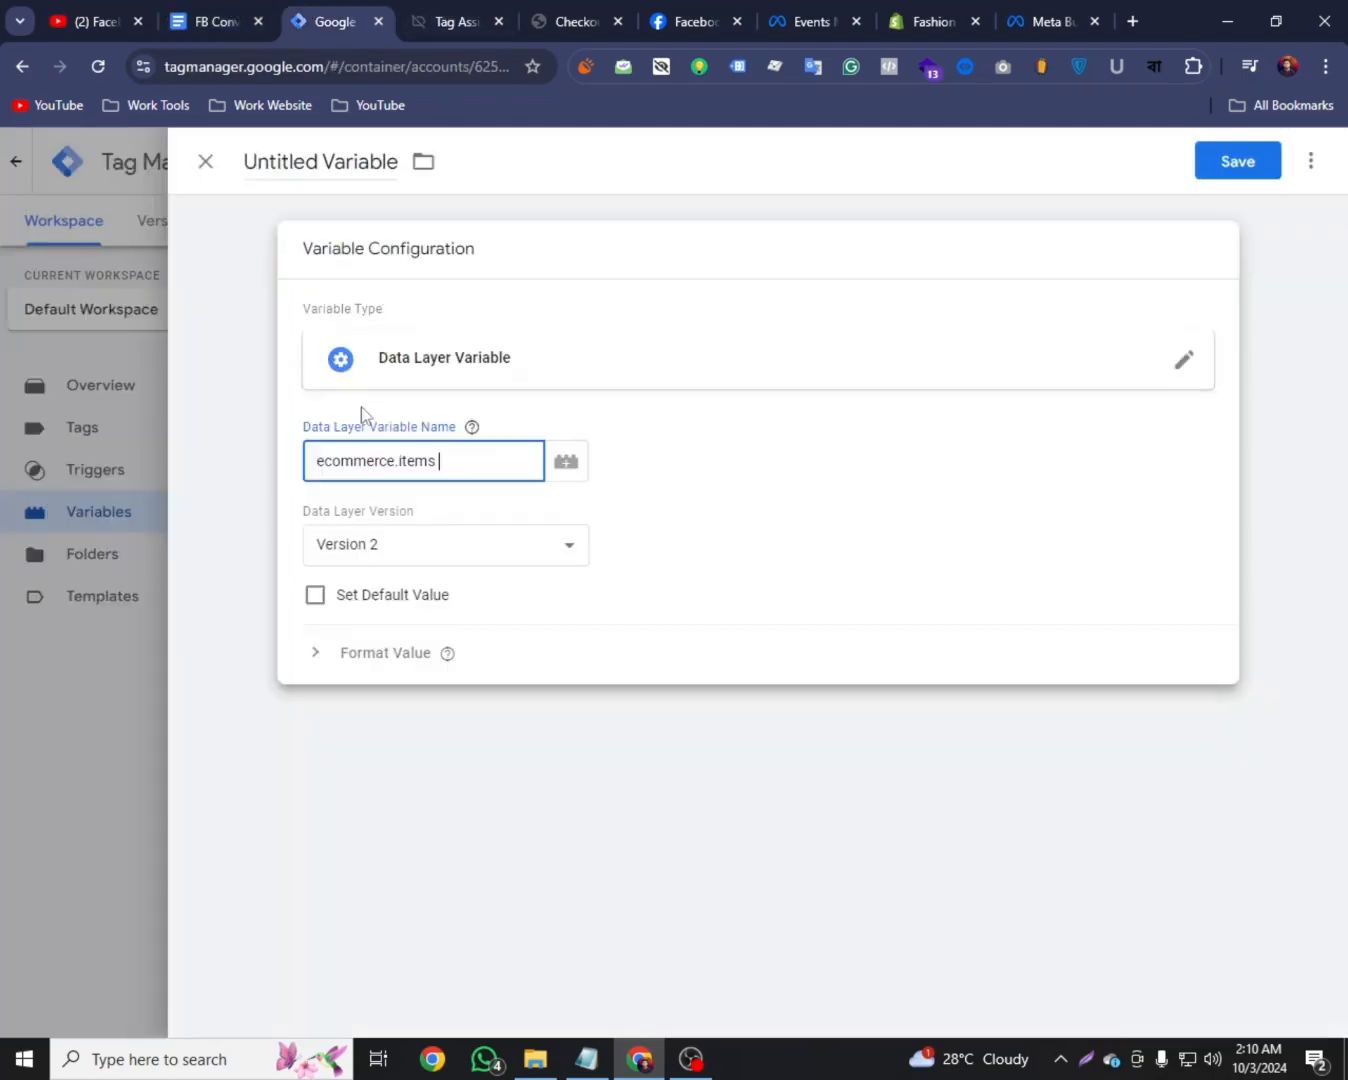
click(310, 155)
right_click(310, 151)
click(369, 308)
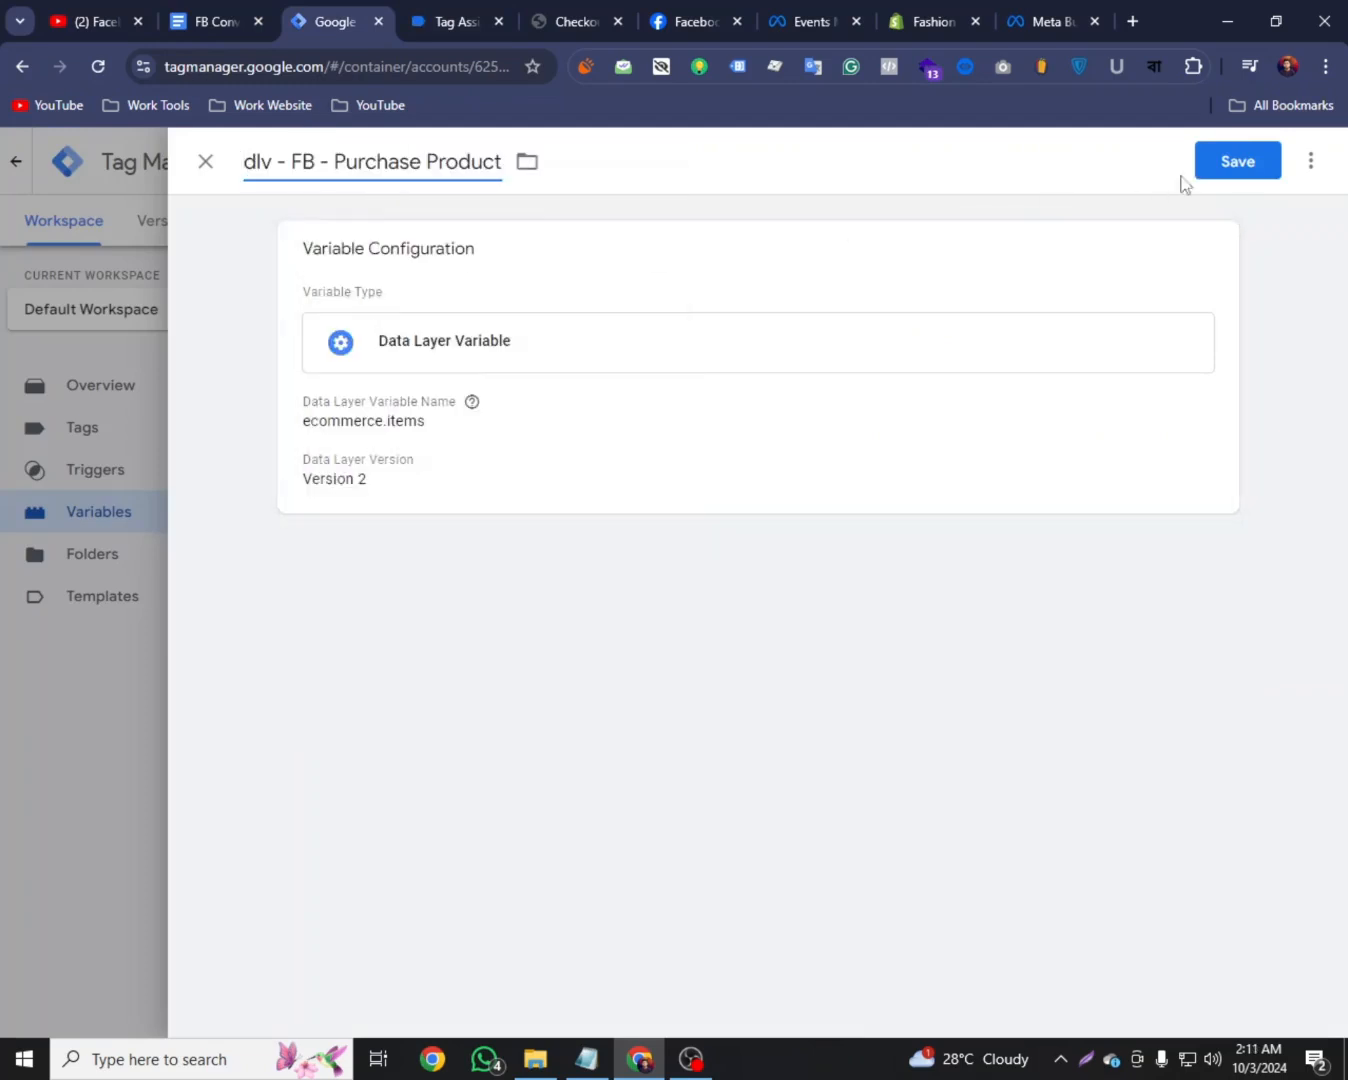
click(1212, 163)
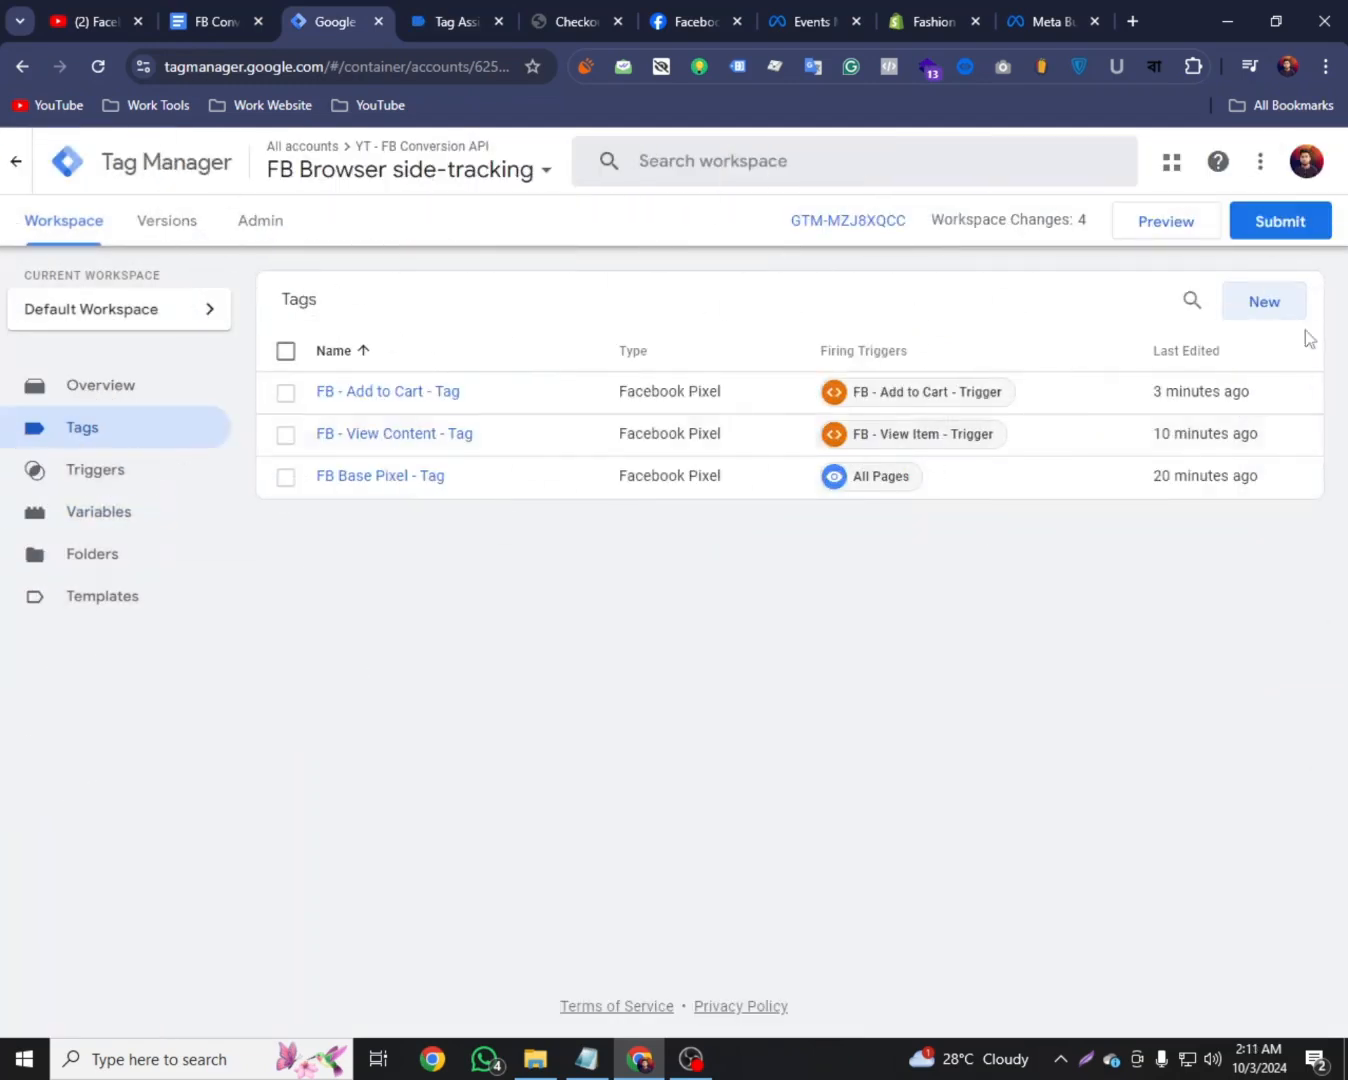
Create a new tag using the Facebook Pixel tag type
click(1280, 308)
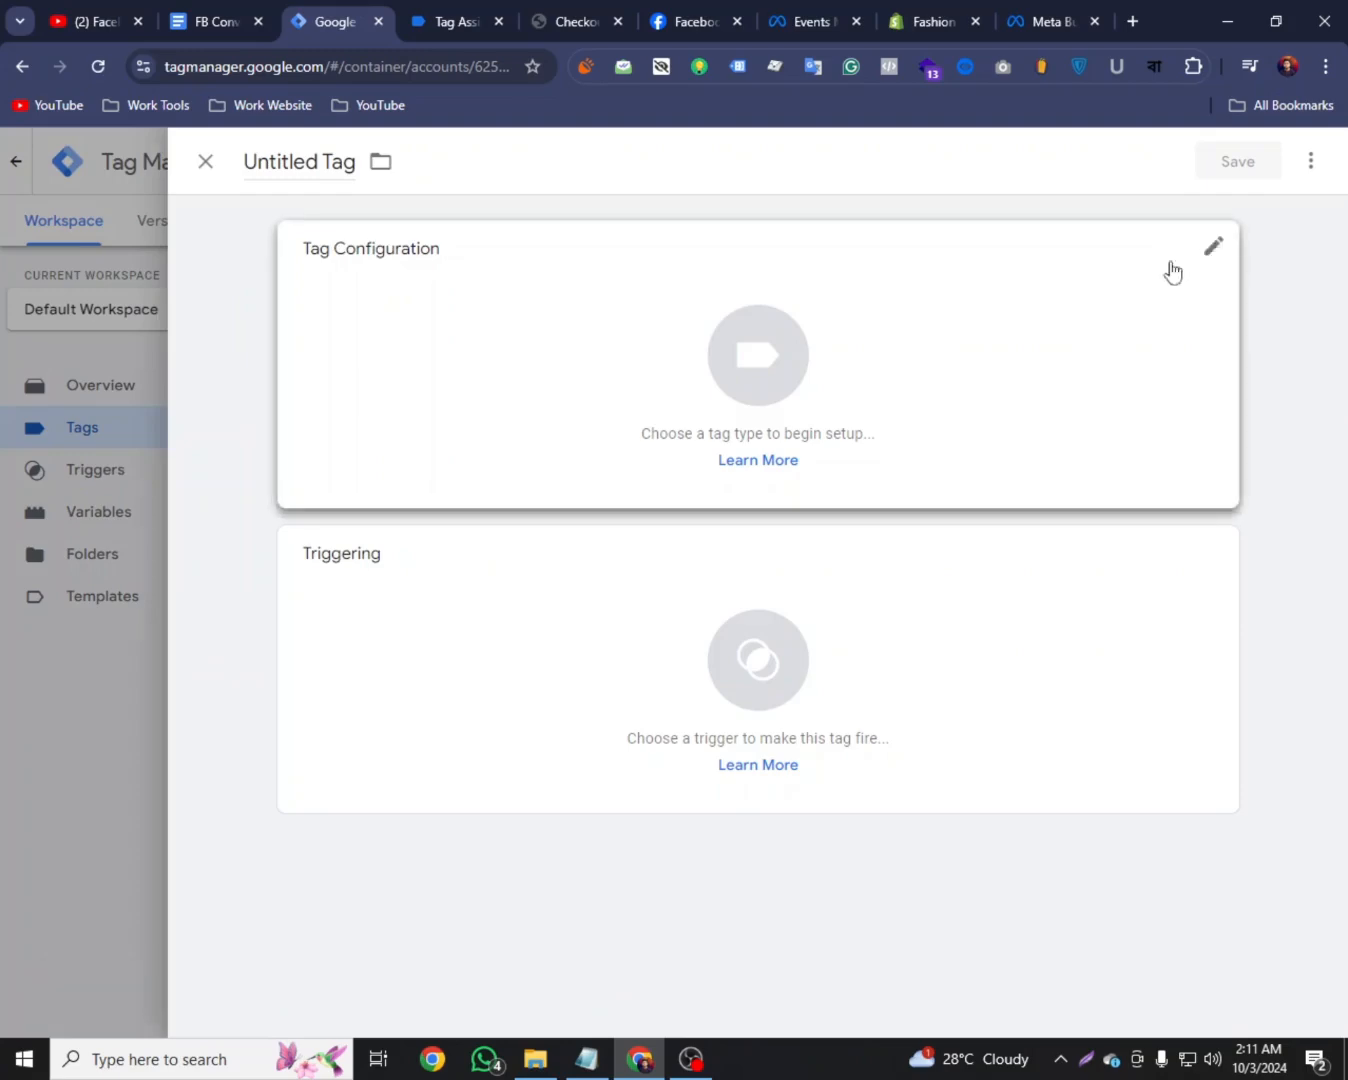
click(1170, 271)
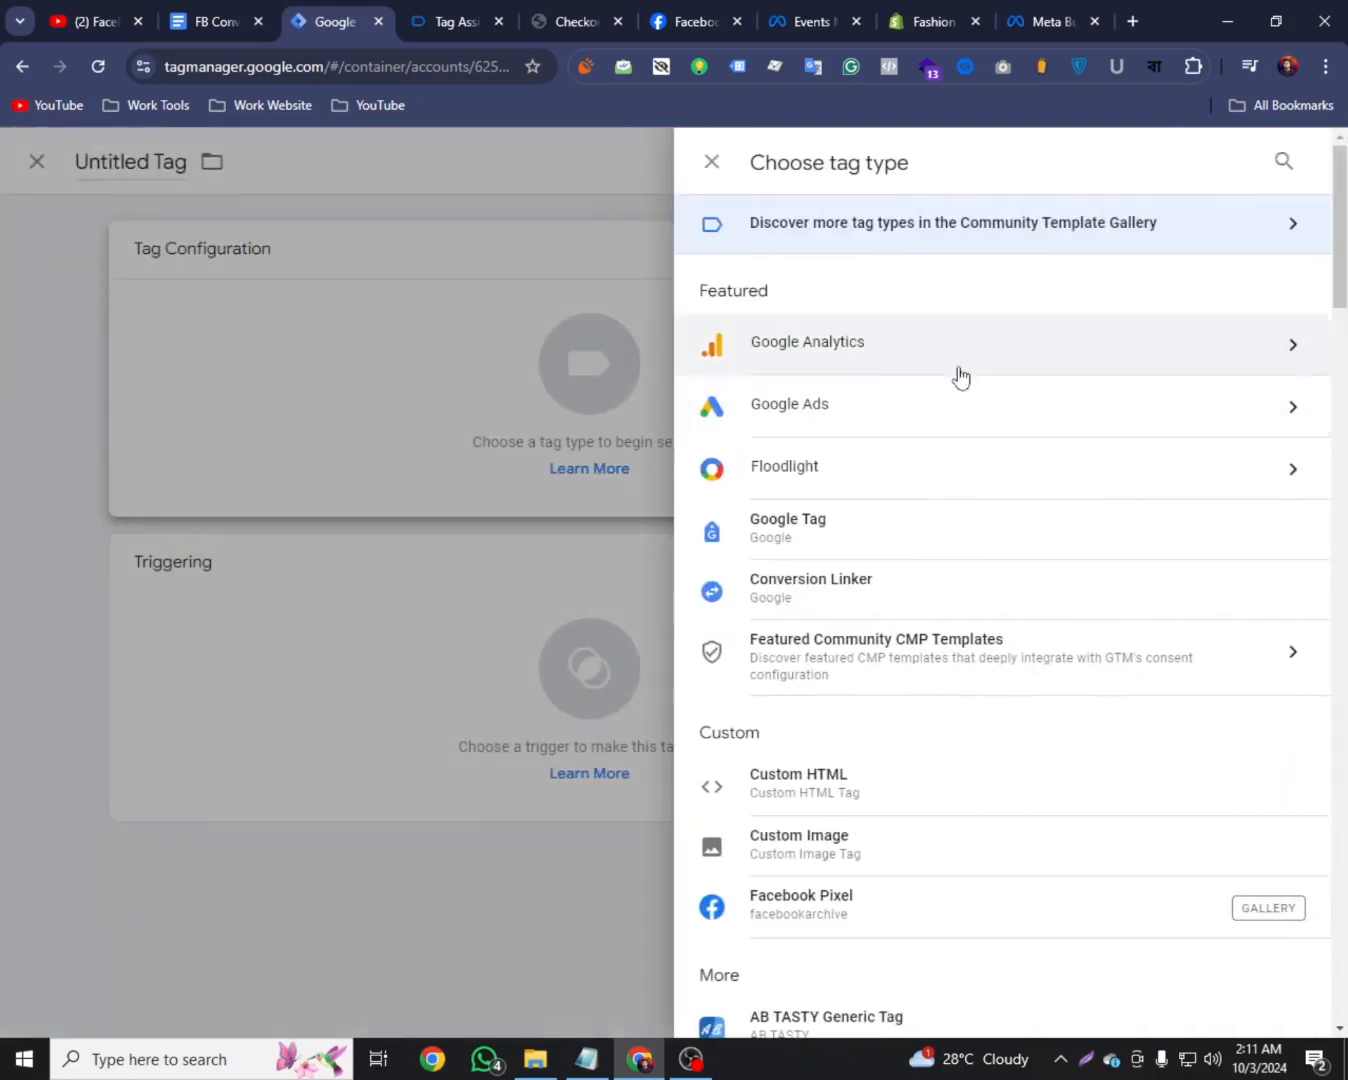
click(790, 901)
Name the new tag "FB - Begin Checkout - Tag", copying the tag name from the Google Docs notes
click(230, 13)
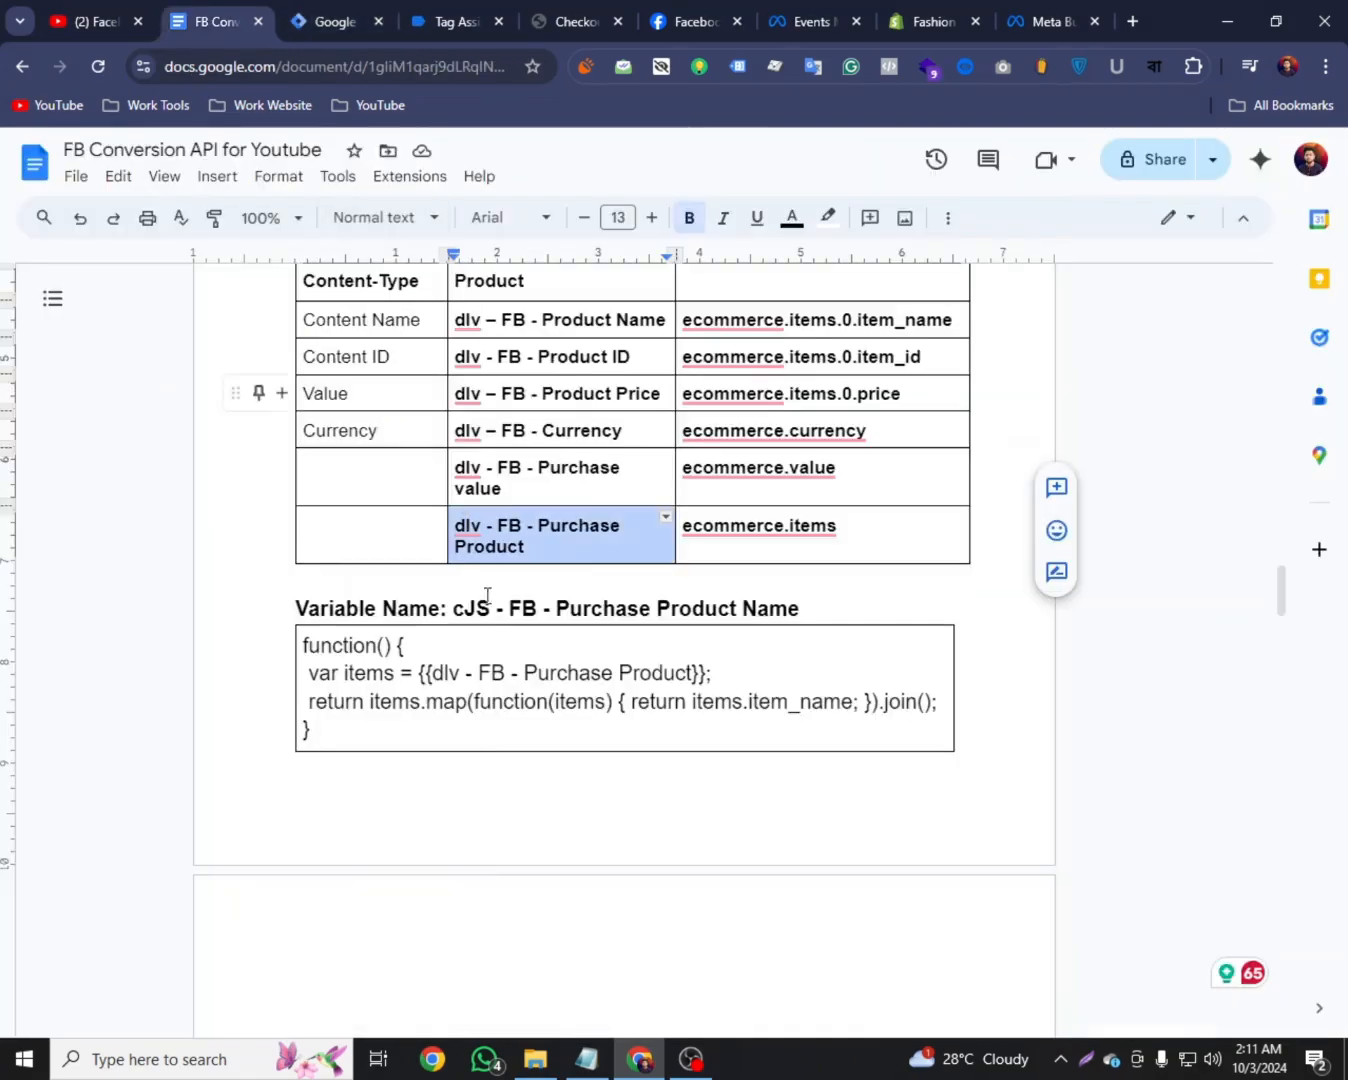
scroll(487, 595, up, 4)
drag(423, 551, 687, 552)
right_click(647, 553)
click(704, 538)
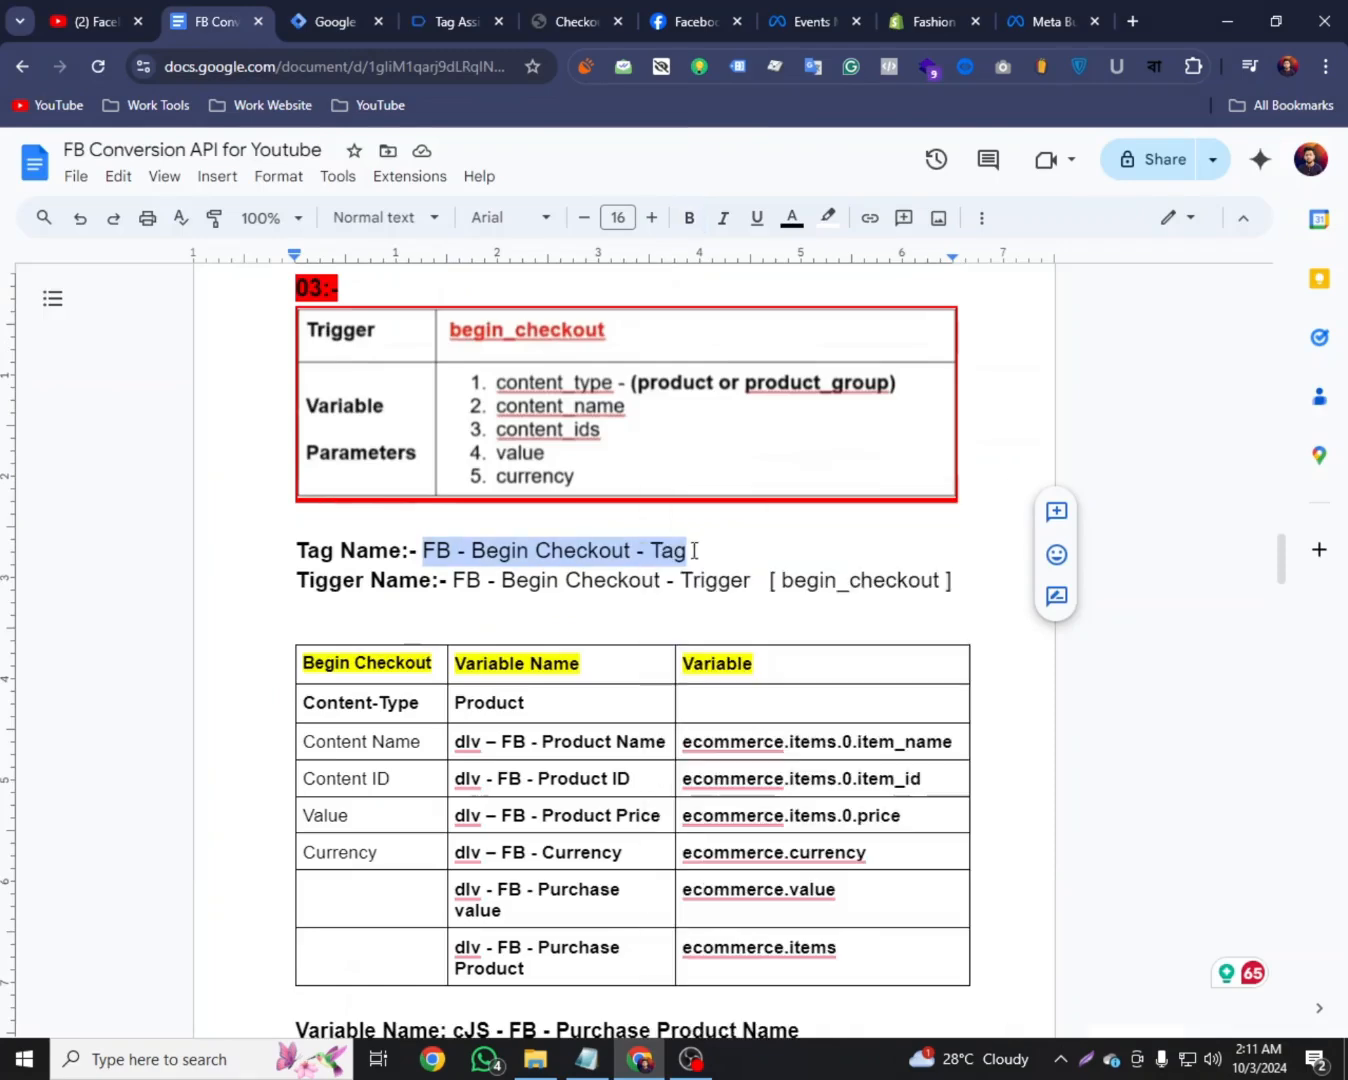
click(331, 16)
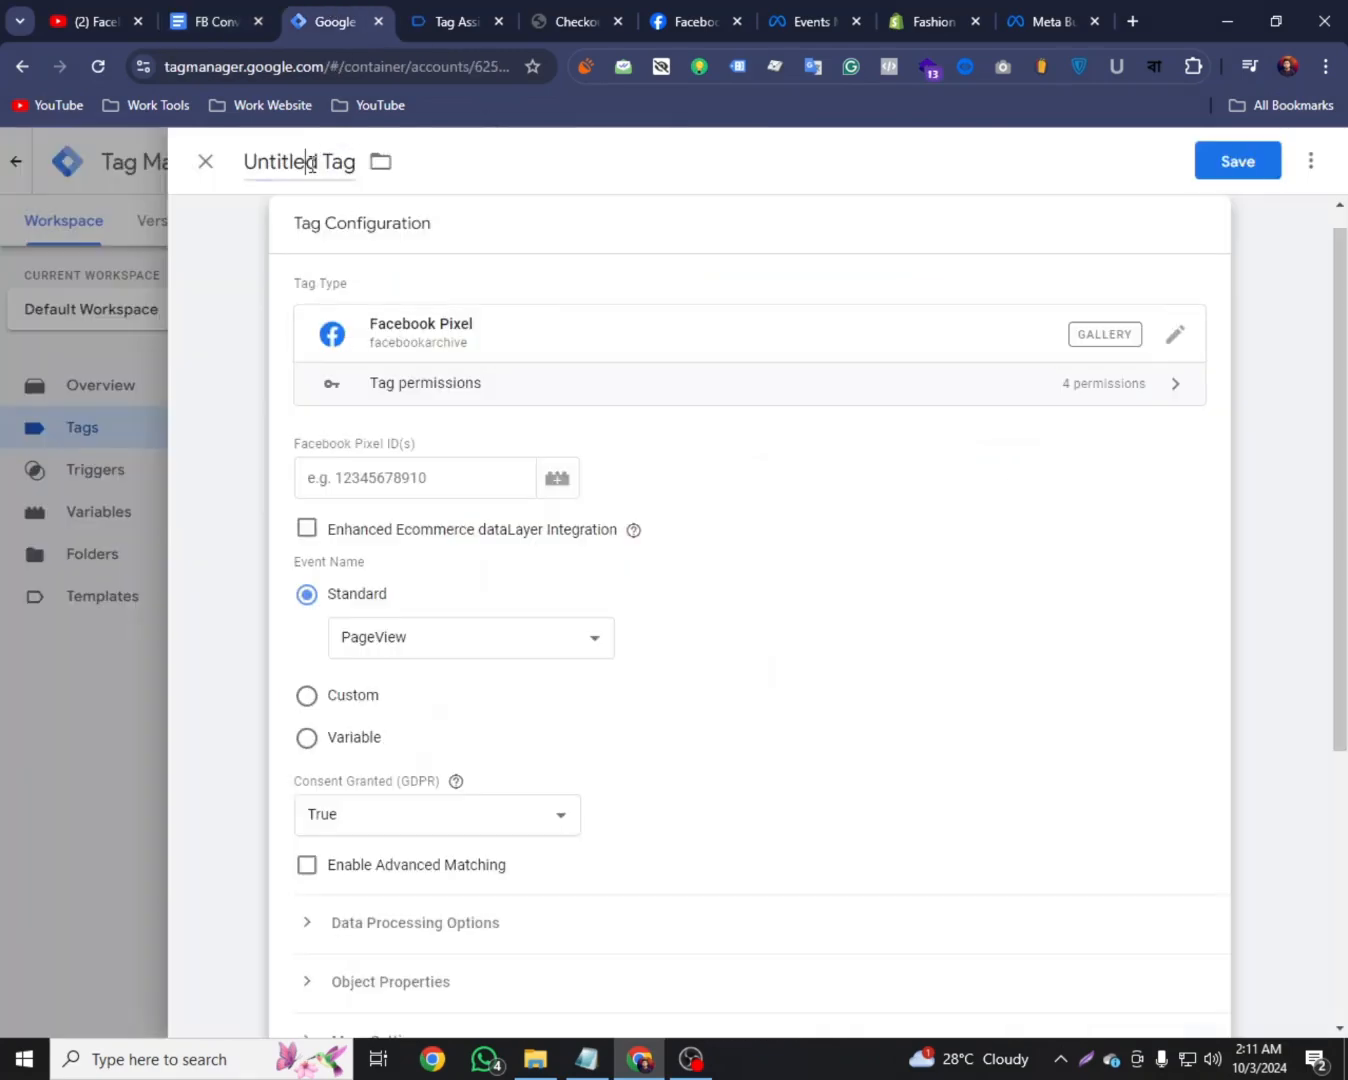
triple_click(311, 164)
right_click(310, 170)
click(376, 319)
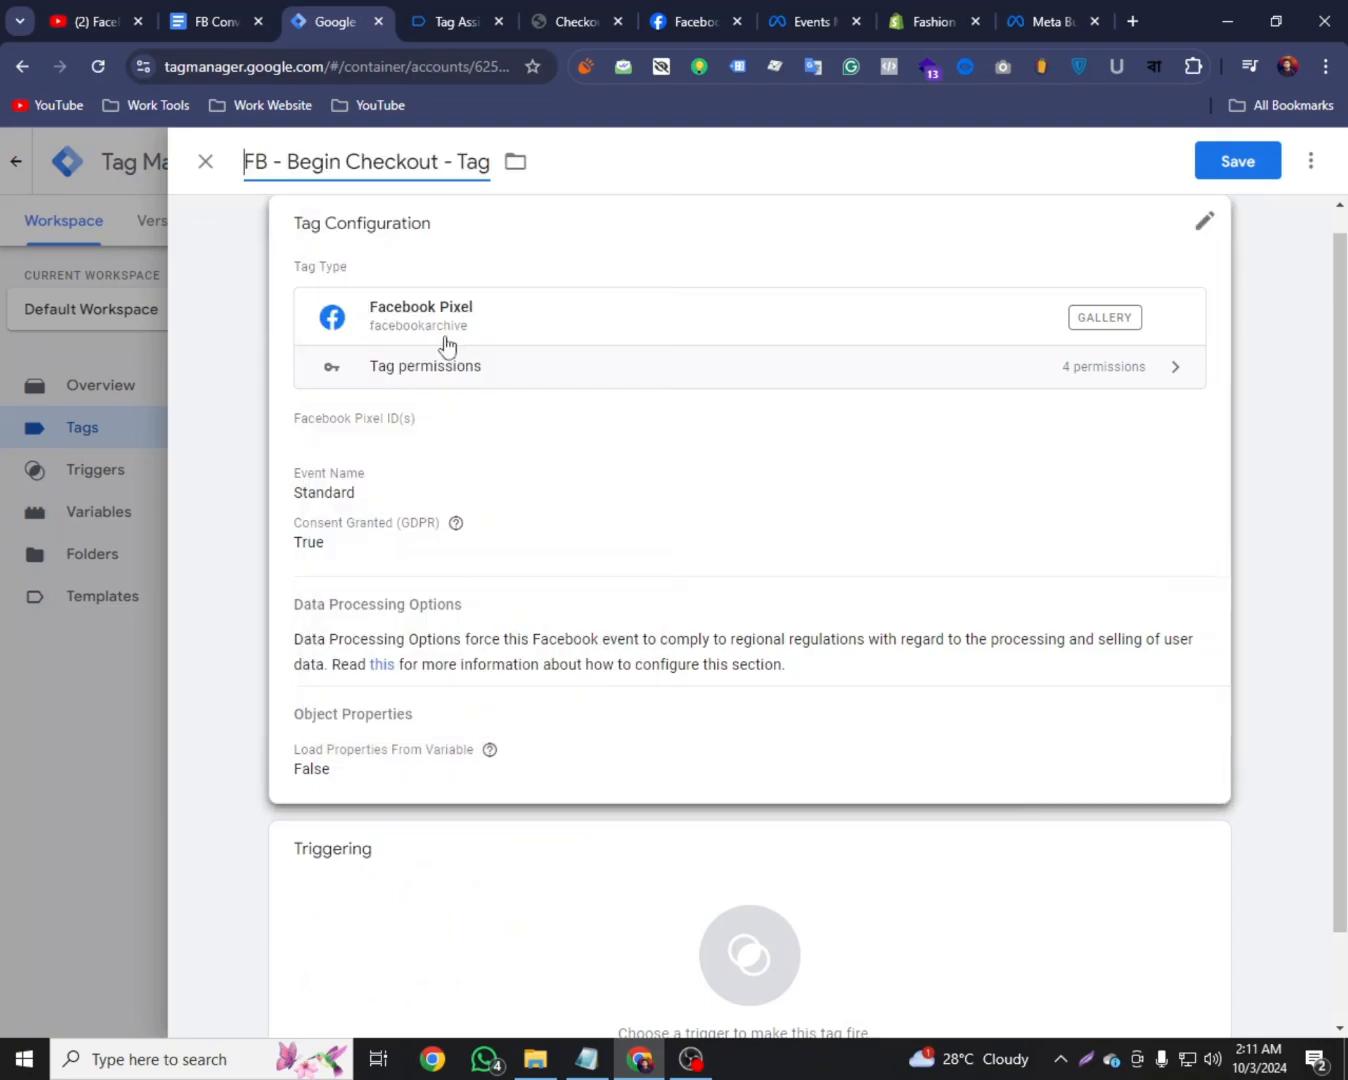
Set the tag's Facebook Pixel ID to the Pixel ID variable and its standard event to InitiateCheckout
scroll(447, 347, up, 1)
click(359, 497)
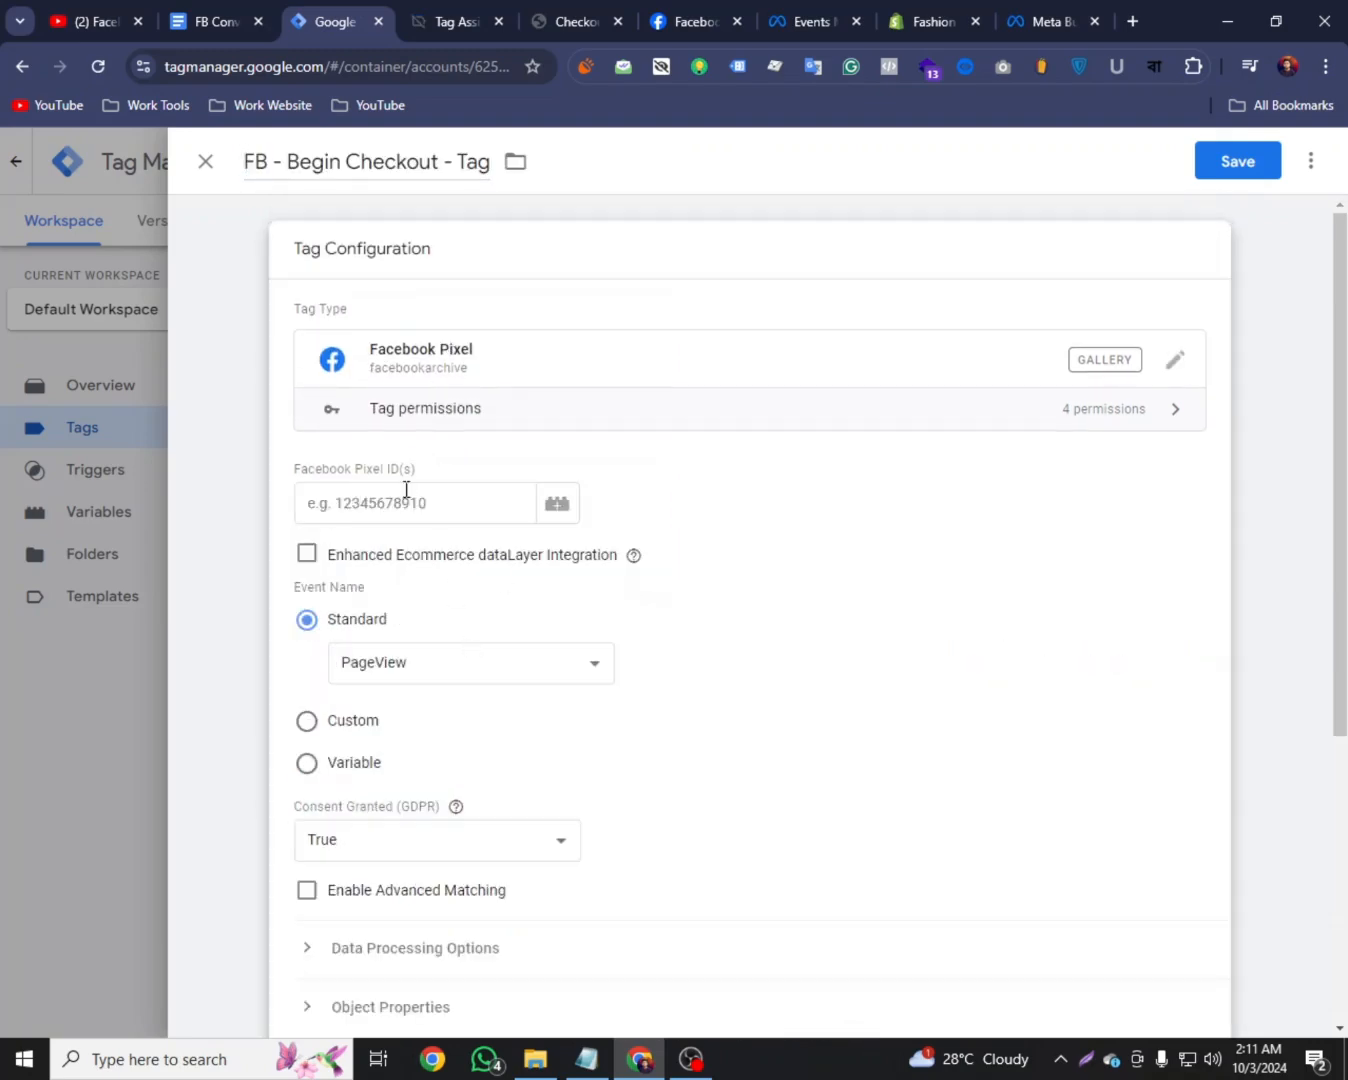
click(406, 495)
click(560, 512)
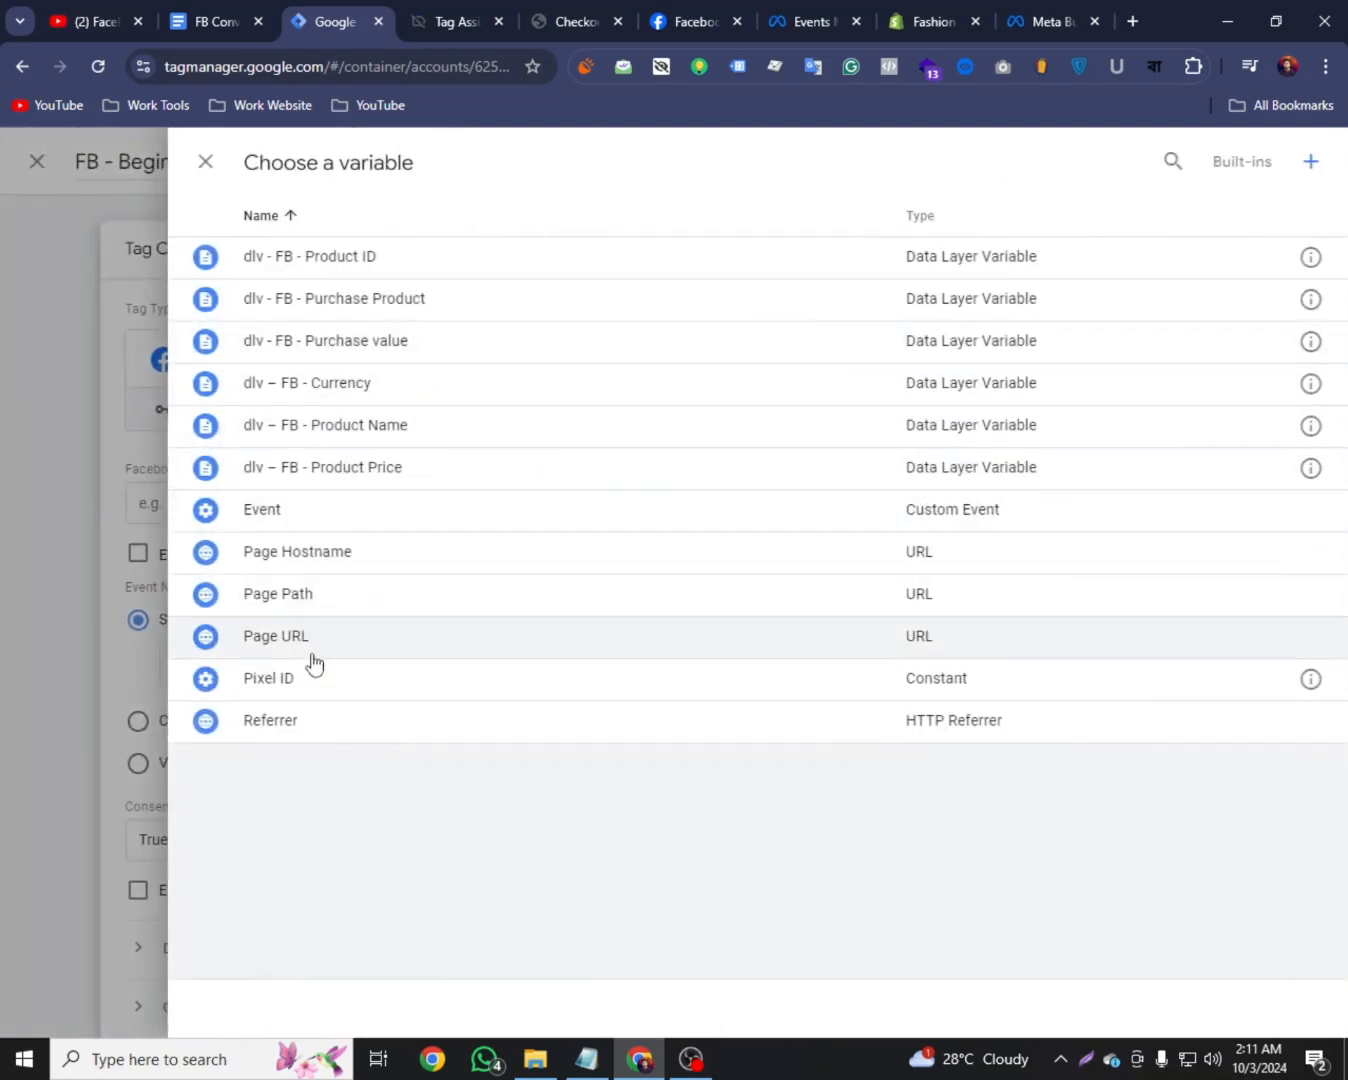
click(295, 677)
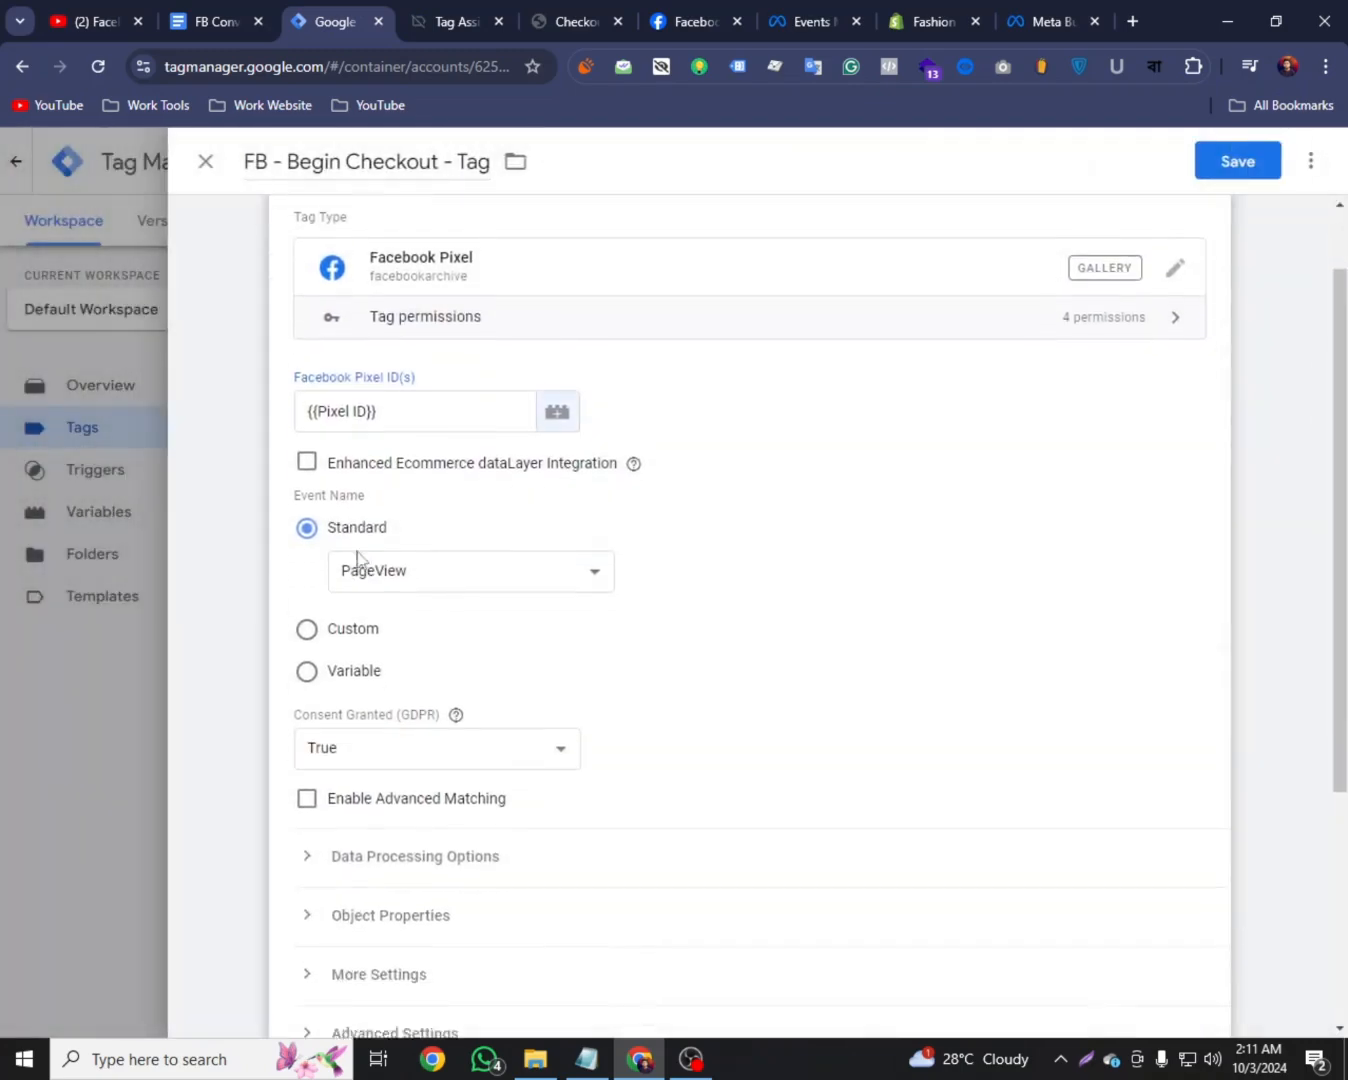
click(564, 562)
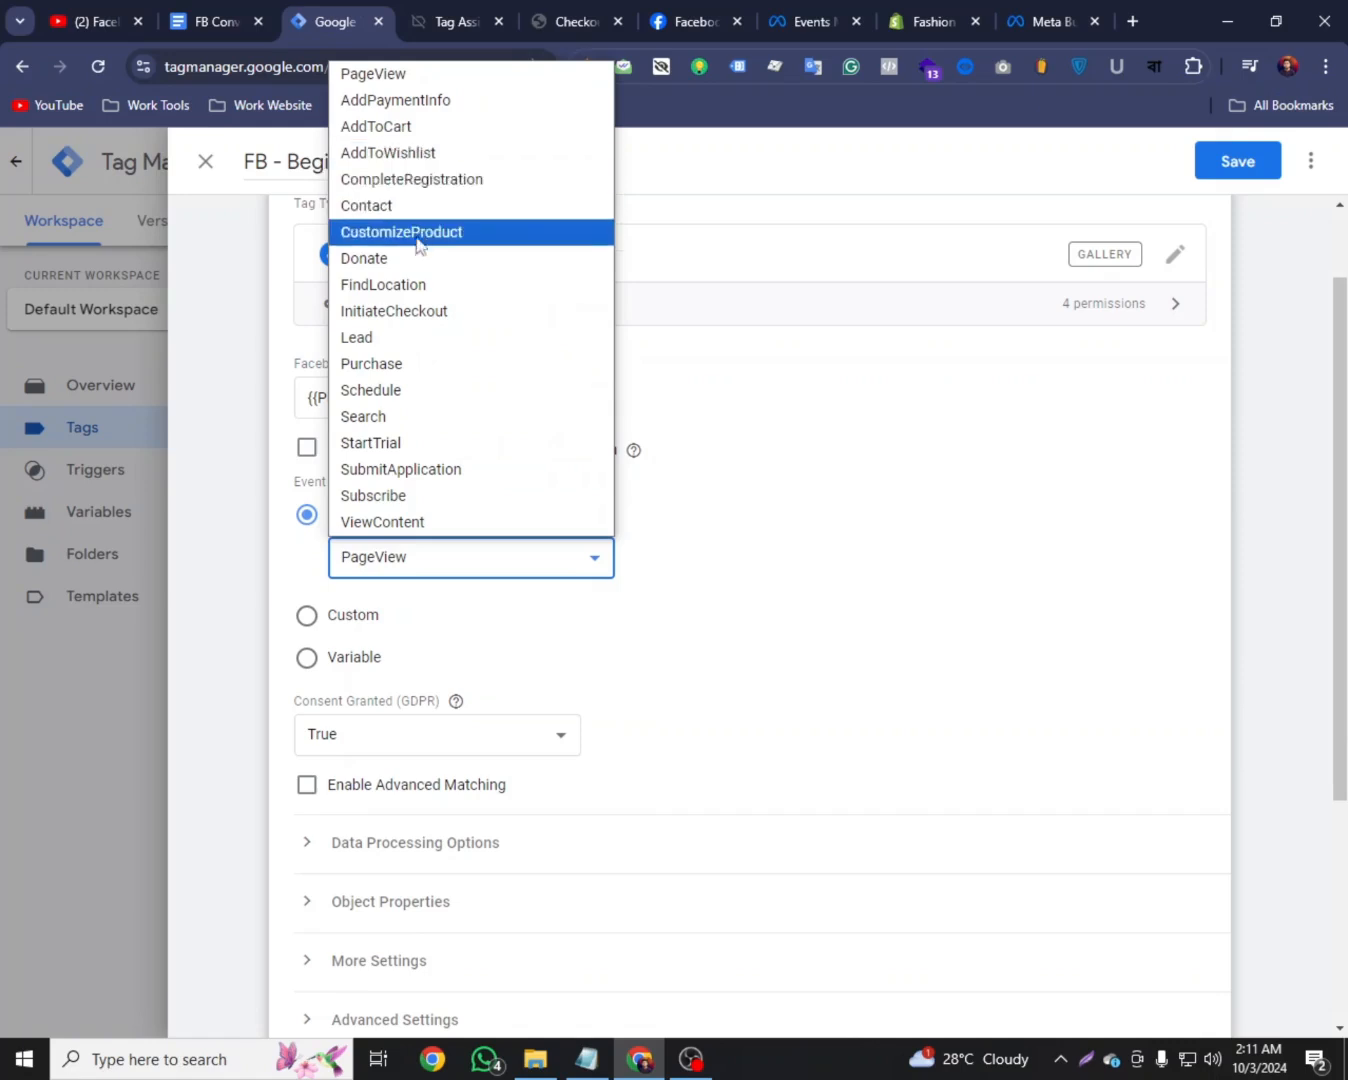
click(401, 311)
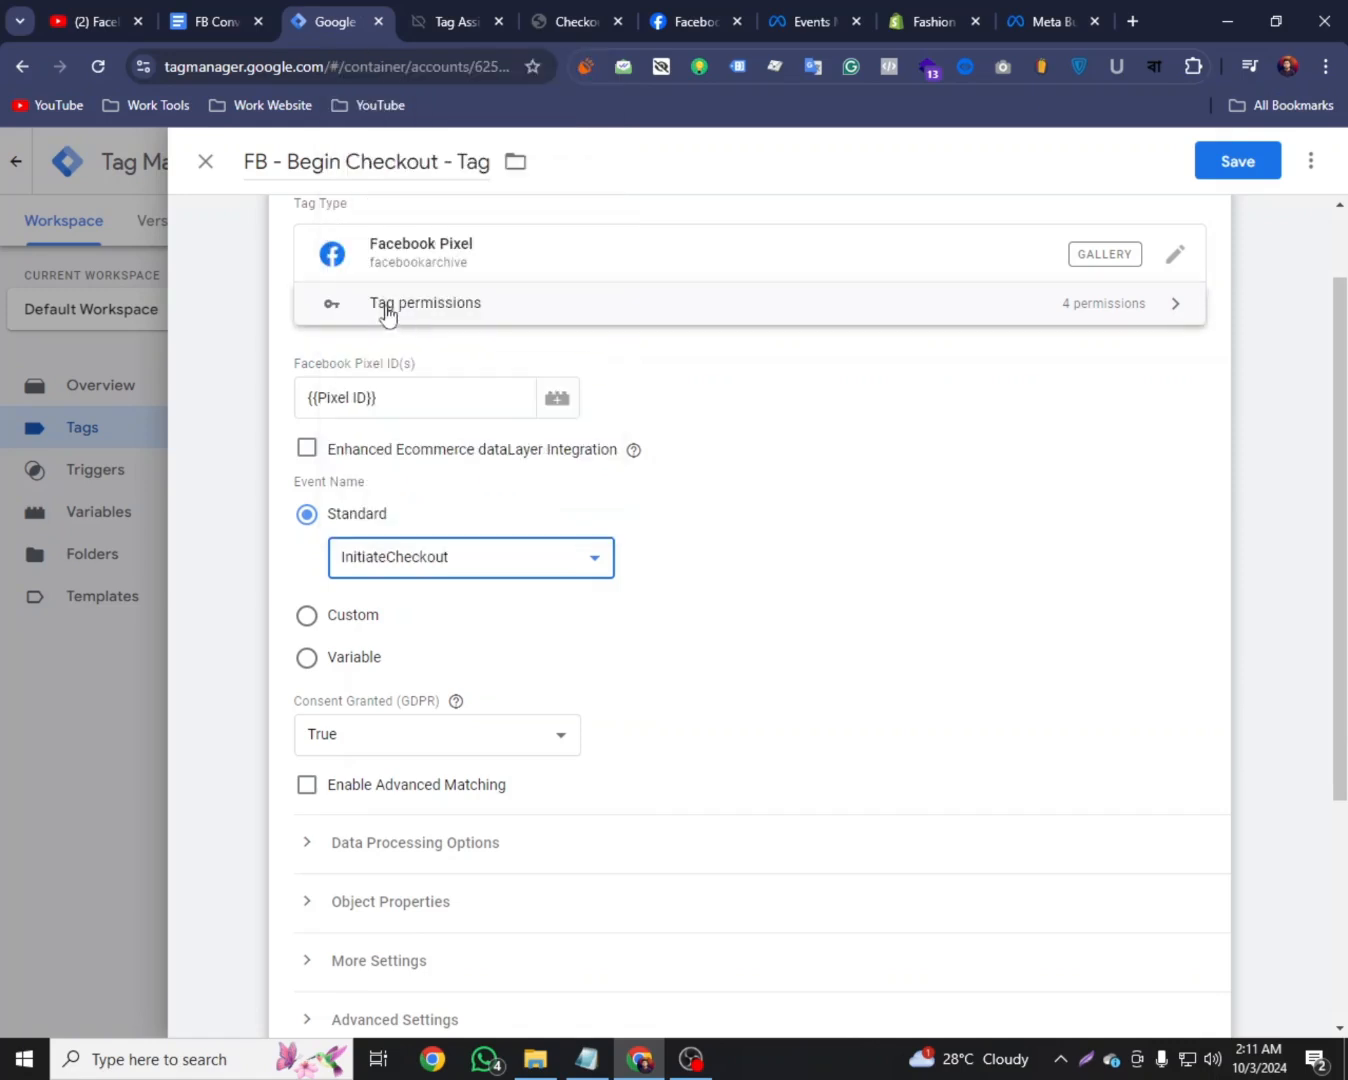
Add seven empty property rows to the tag's Object Properties
scroll(502, 649, down, 3)
click(328, 553)
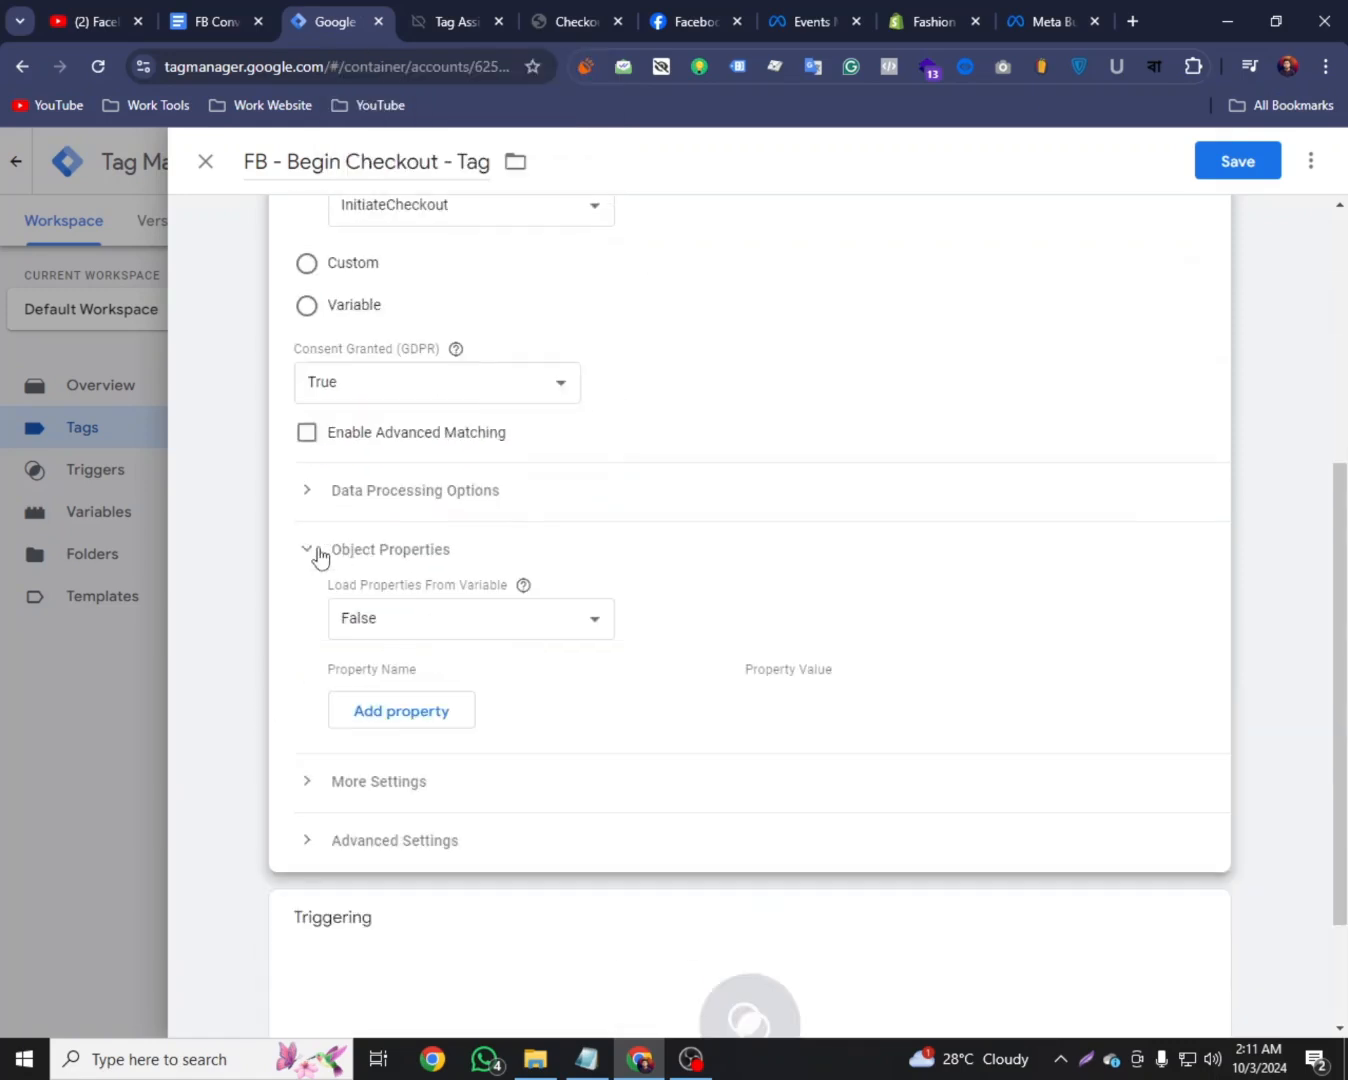
click(388, 706)
click(404, 765)
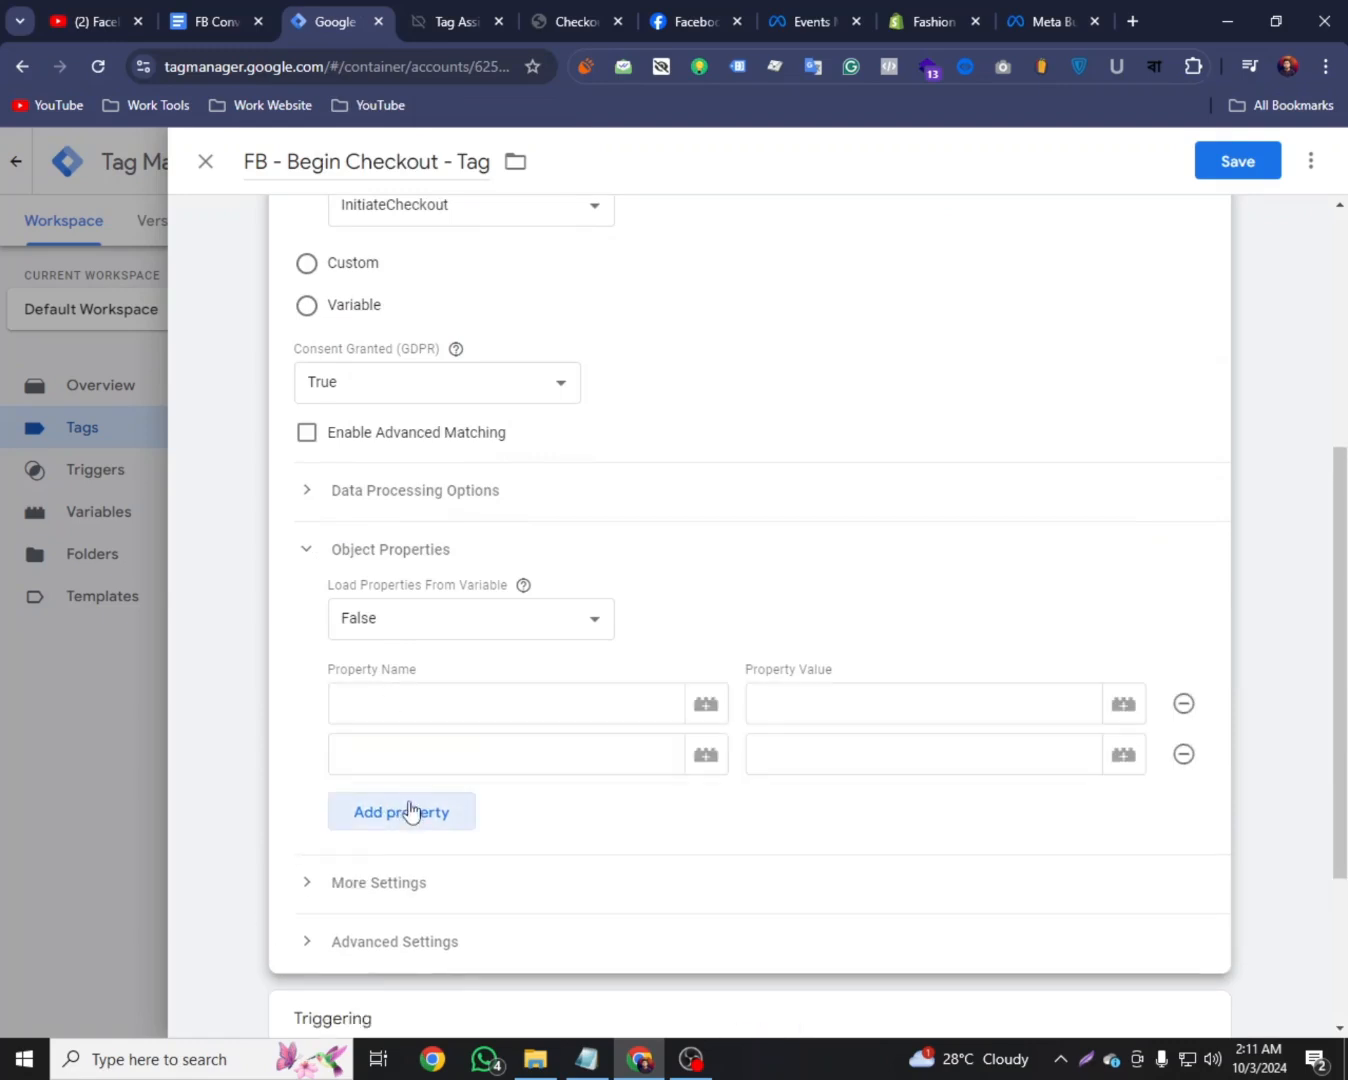
click(409, 808)
scroll(418, 858, down, 2)
click(419, 652)
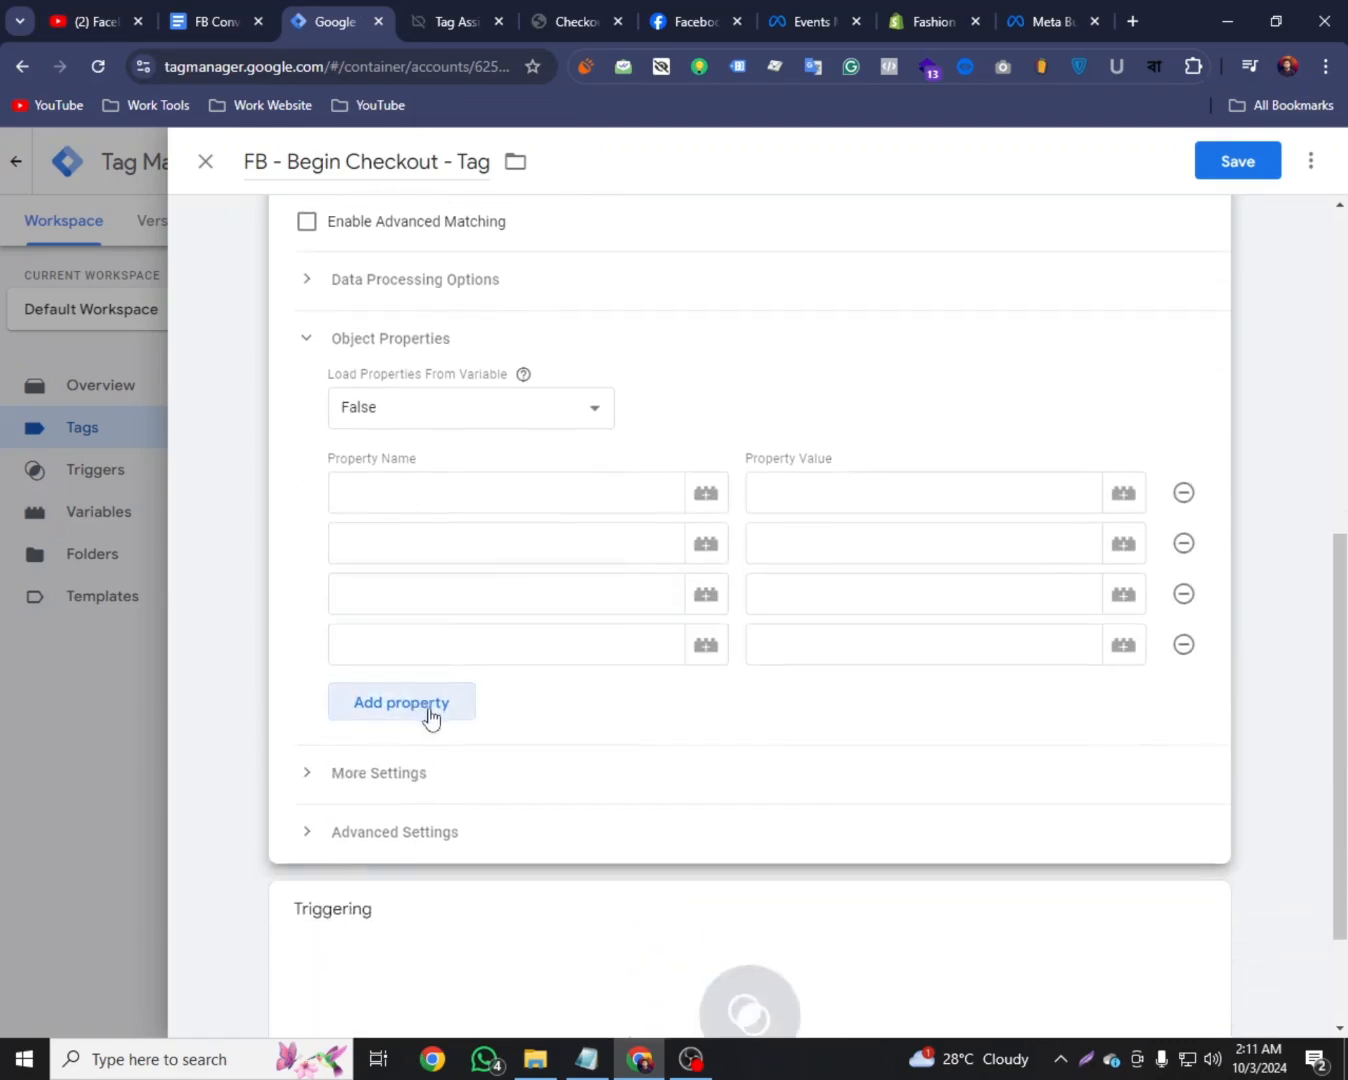
click(430, 705)
click(435, 758)
click(439, 805)
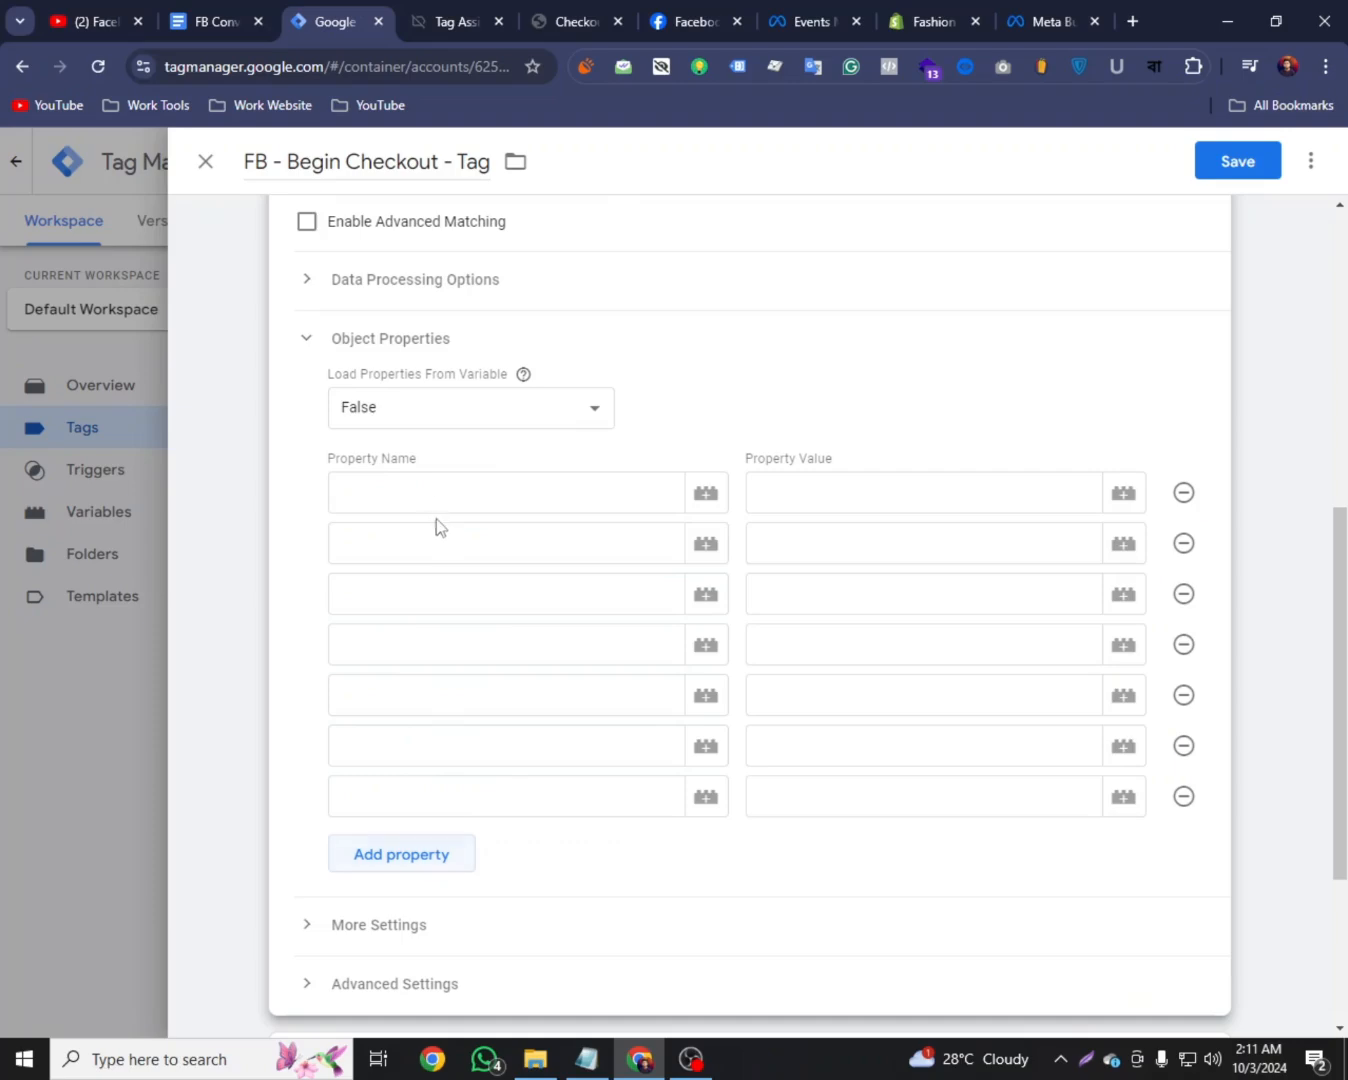
Enter "Content-Type" as the first property name, copied from the Begin Checkout table in Google Docs
click(457, 501)
click(241, 10)
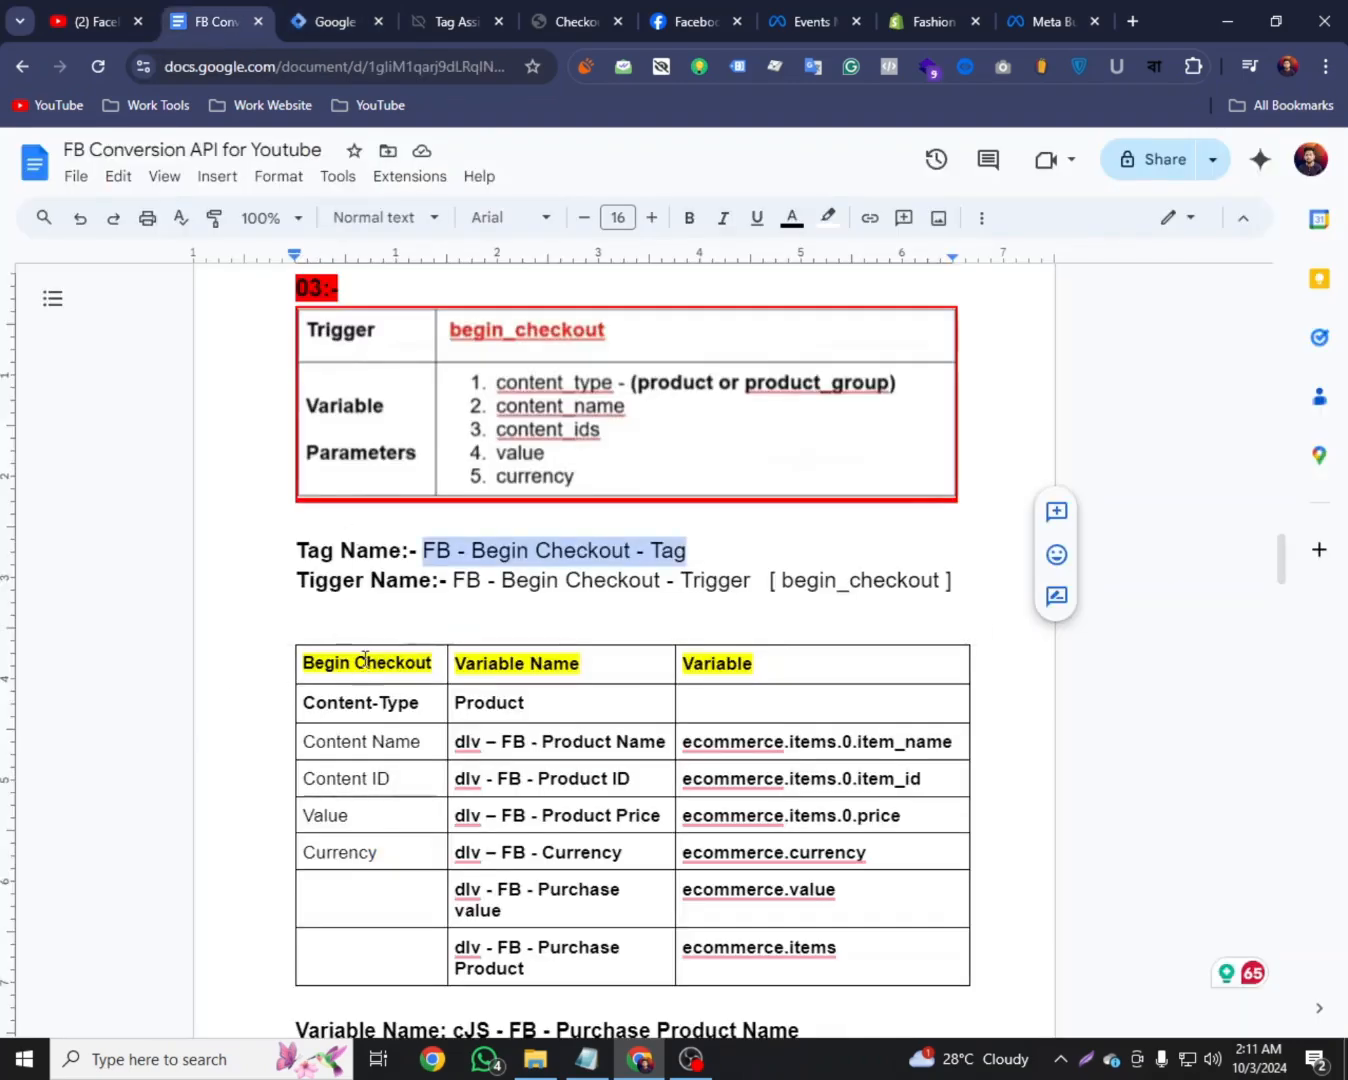
scroll(396, 642, down, 2)
triple_click(355, 494)
right_click(356, 497)
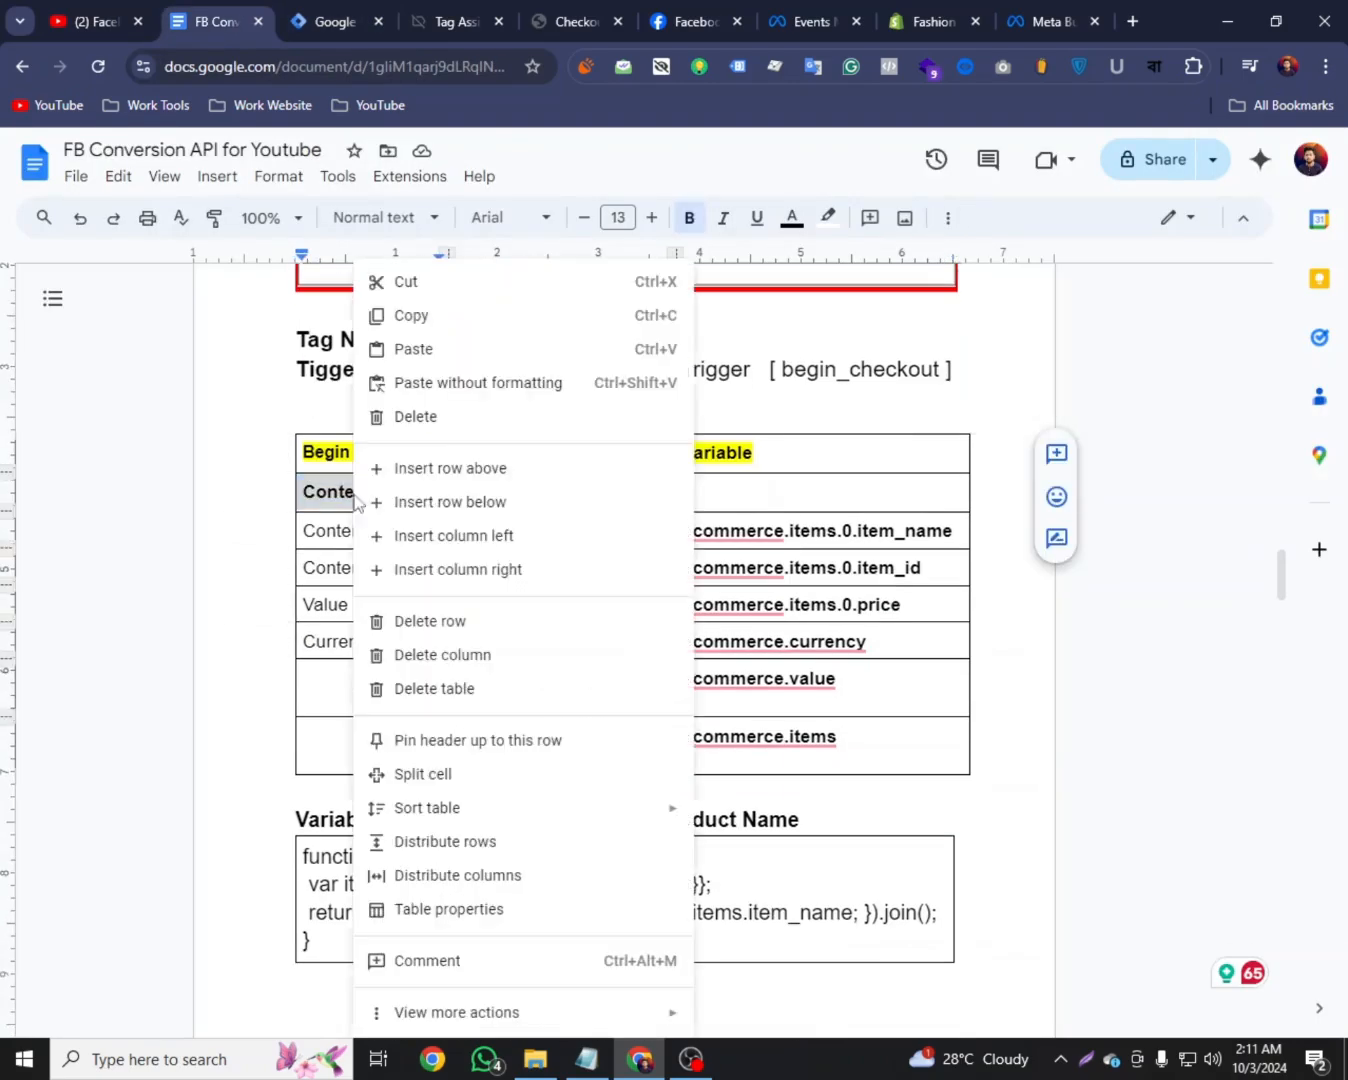
click(429, 315)
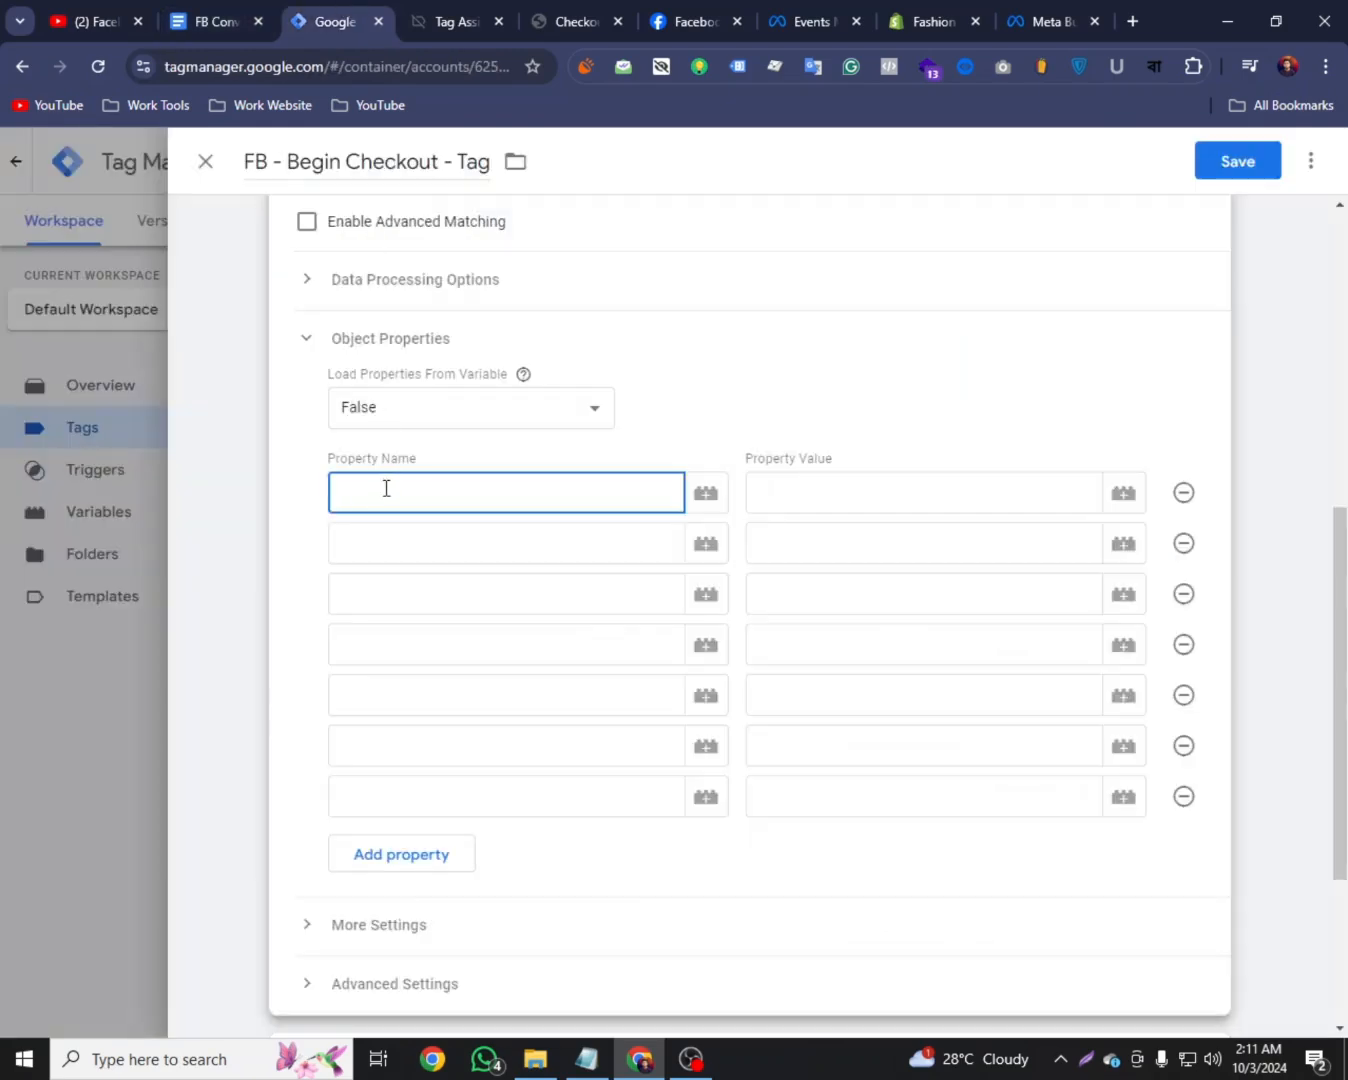
right_click(385, 488)
click(435, 696)
Set the Content-Type property's value to "Product", copied from the Google Docs table
click(796, 501)
click(213, 21)
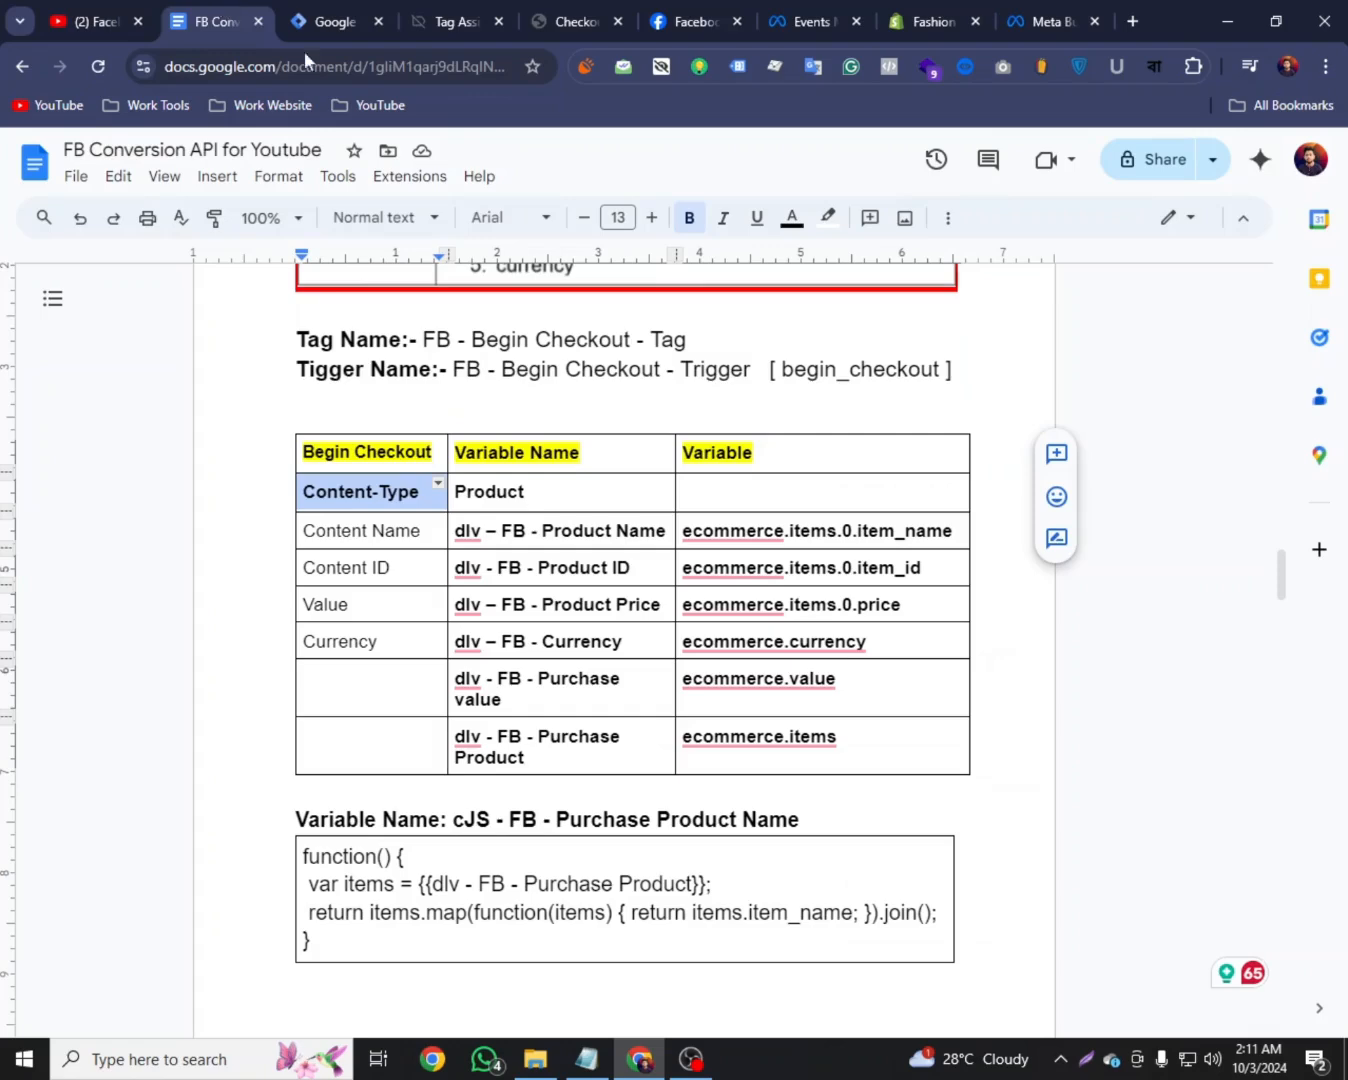
double_click(492, 491)
right_click(499, 491)
click(569, 270)
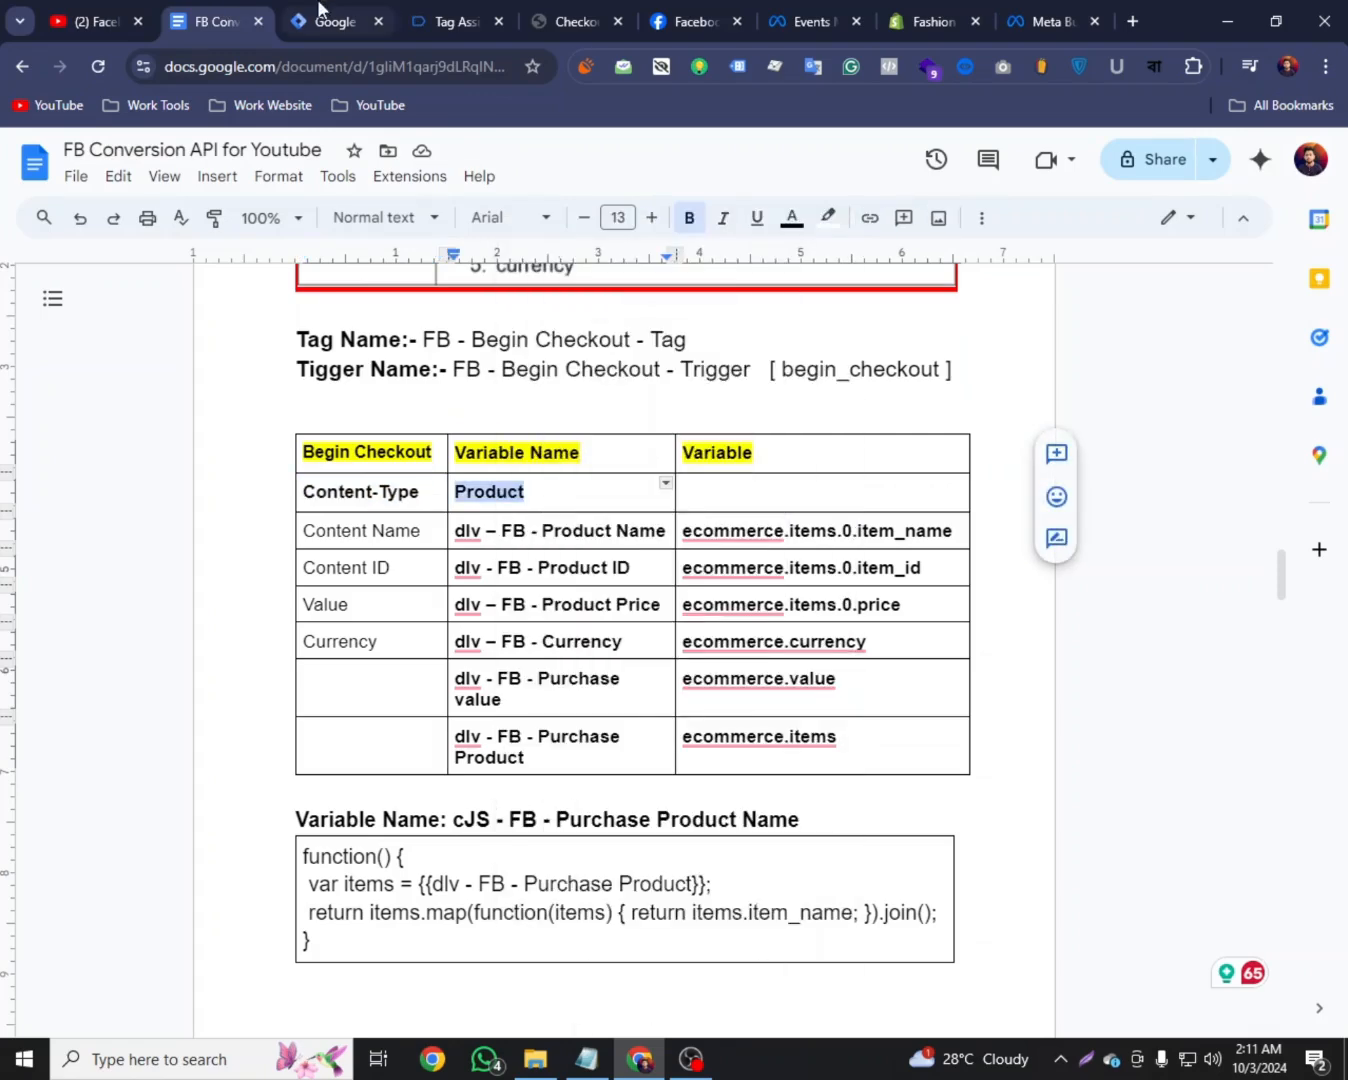
click(330, 21)
right_click(800, 498)
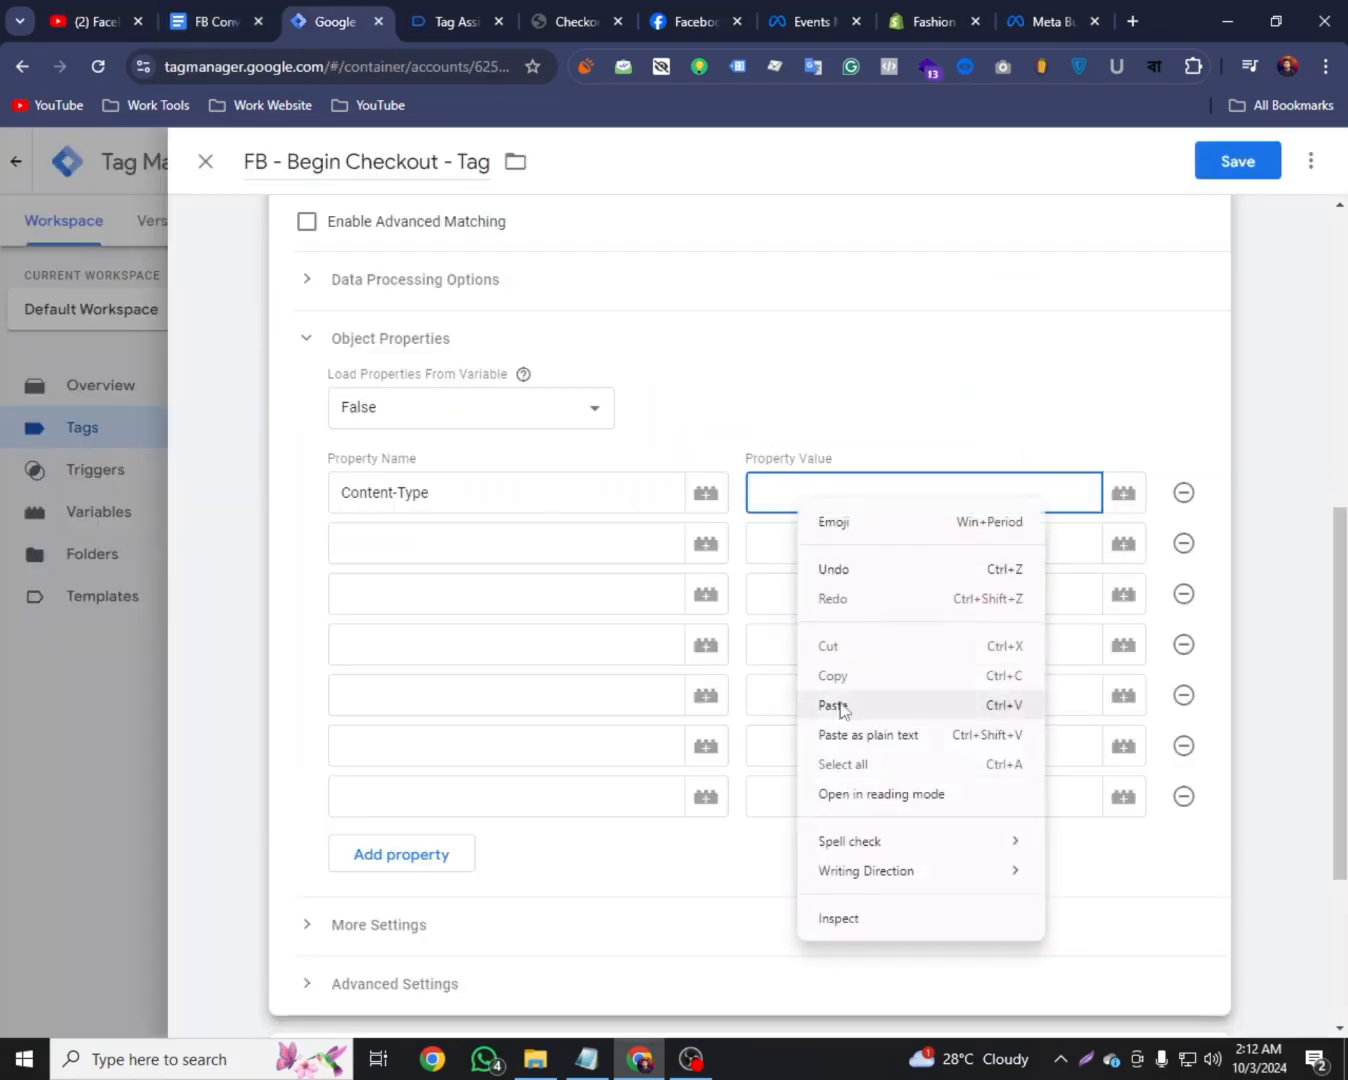
click(839, 789)
Enter "Content Name" as the second property name, copied from the Google Docs table
click(491, 545)
click(270, 14)
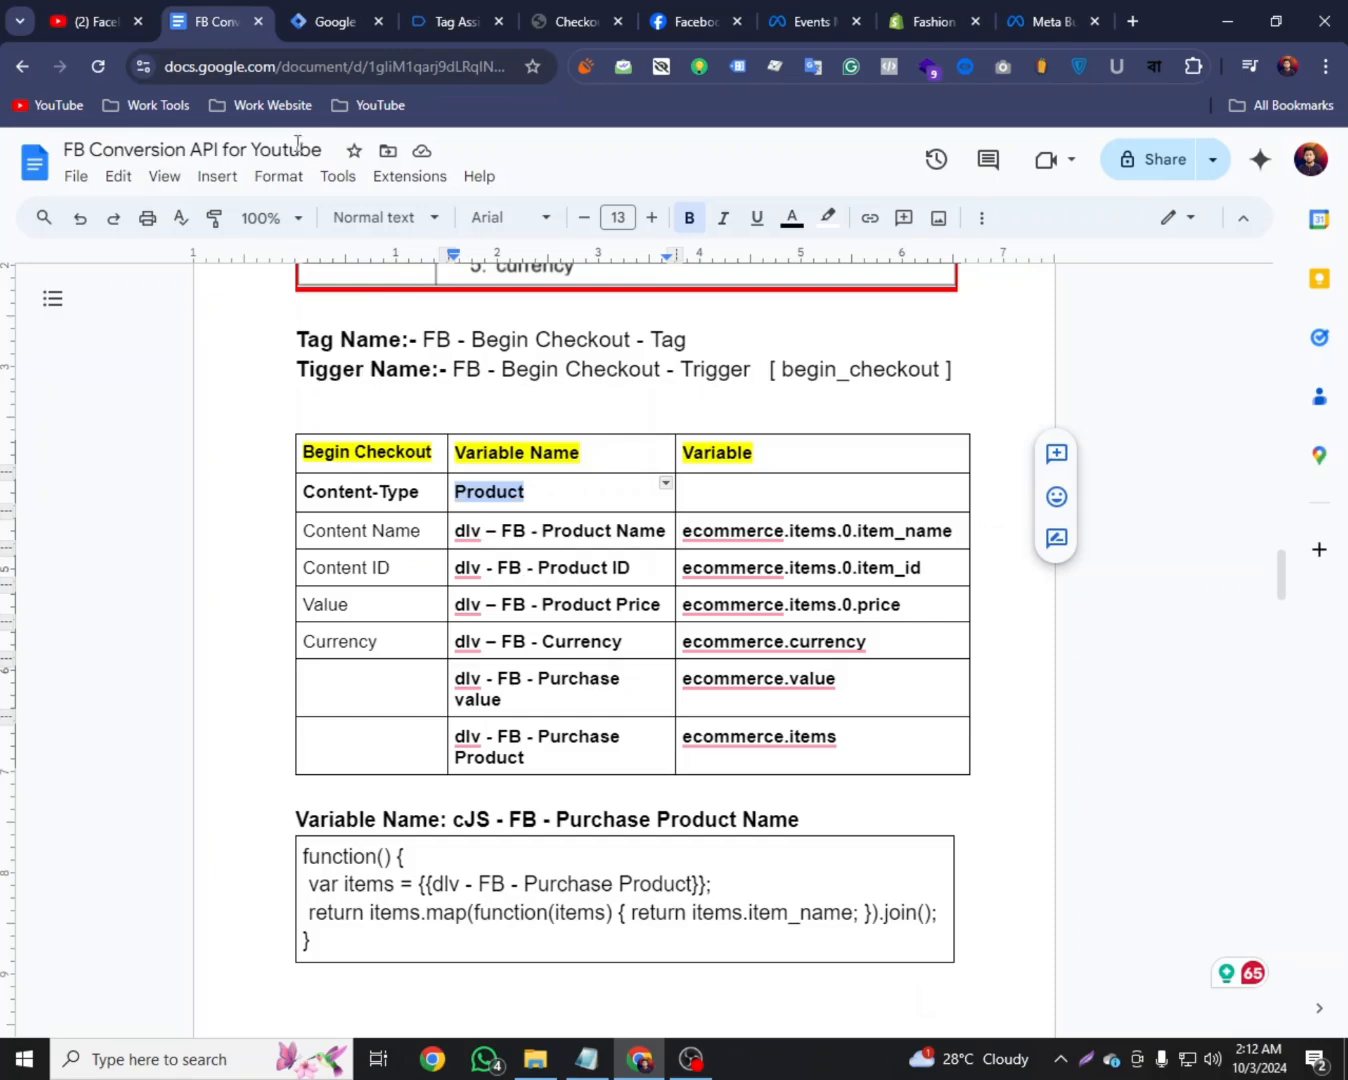
triple_click(374, 533)
right_click(386, 533)
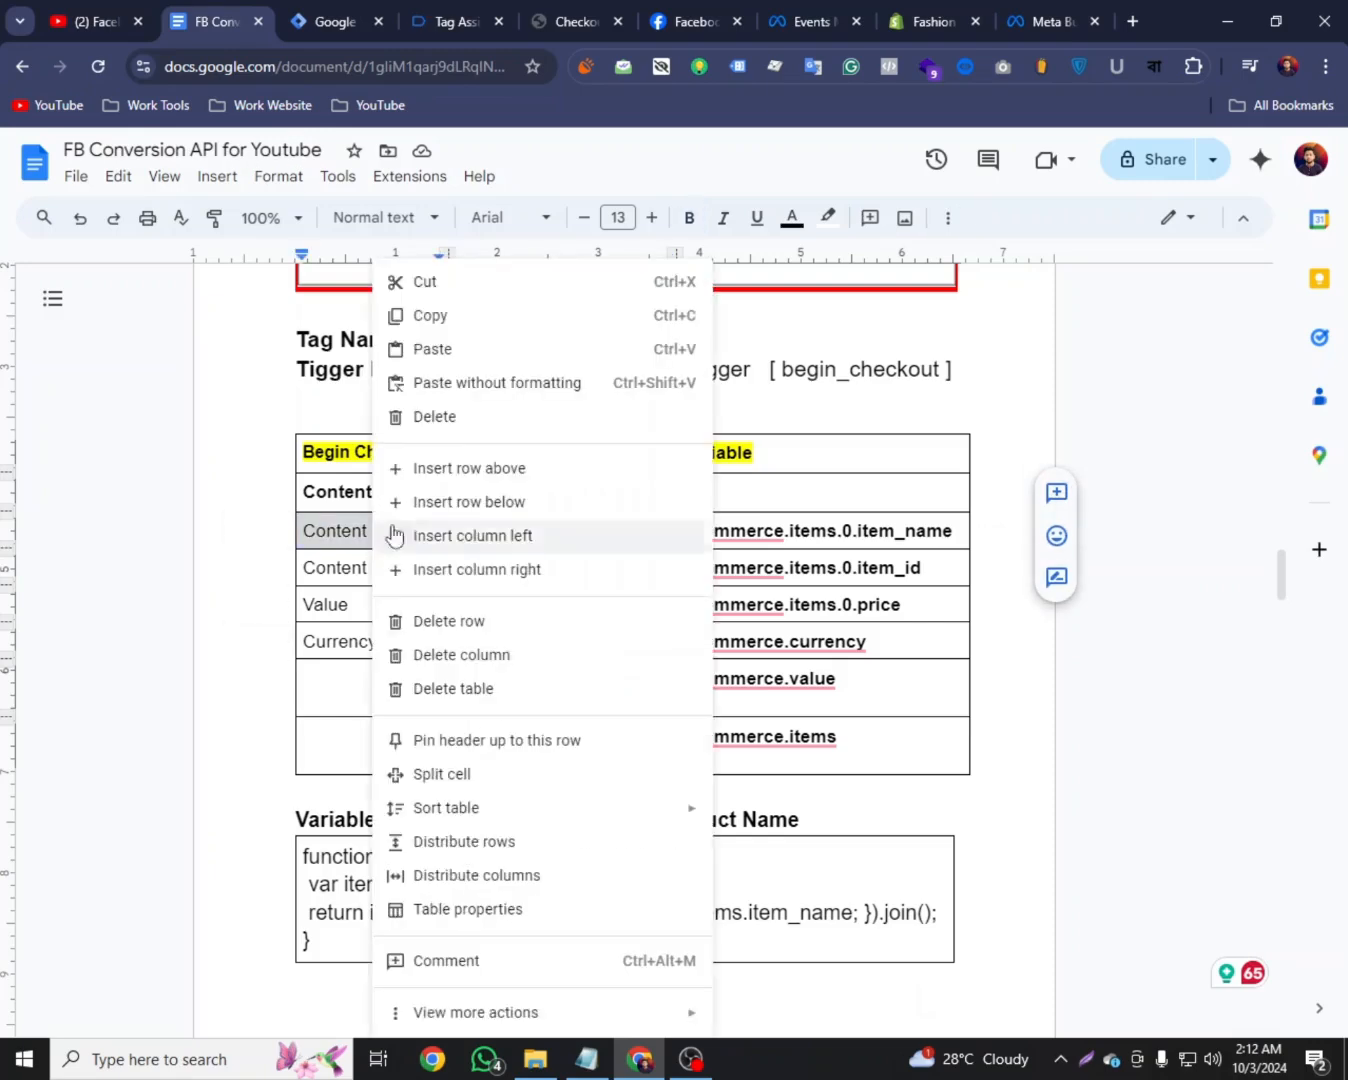
click(450, 323)
click(345, 22)
right_click(368, 528)
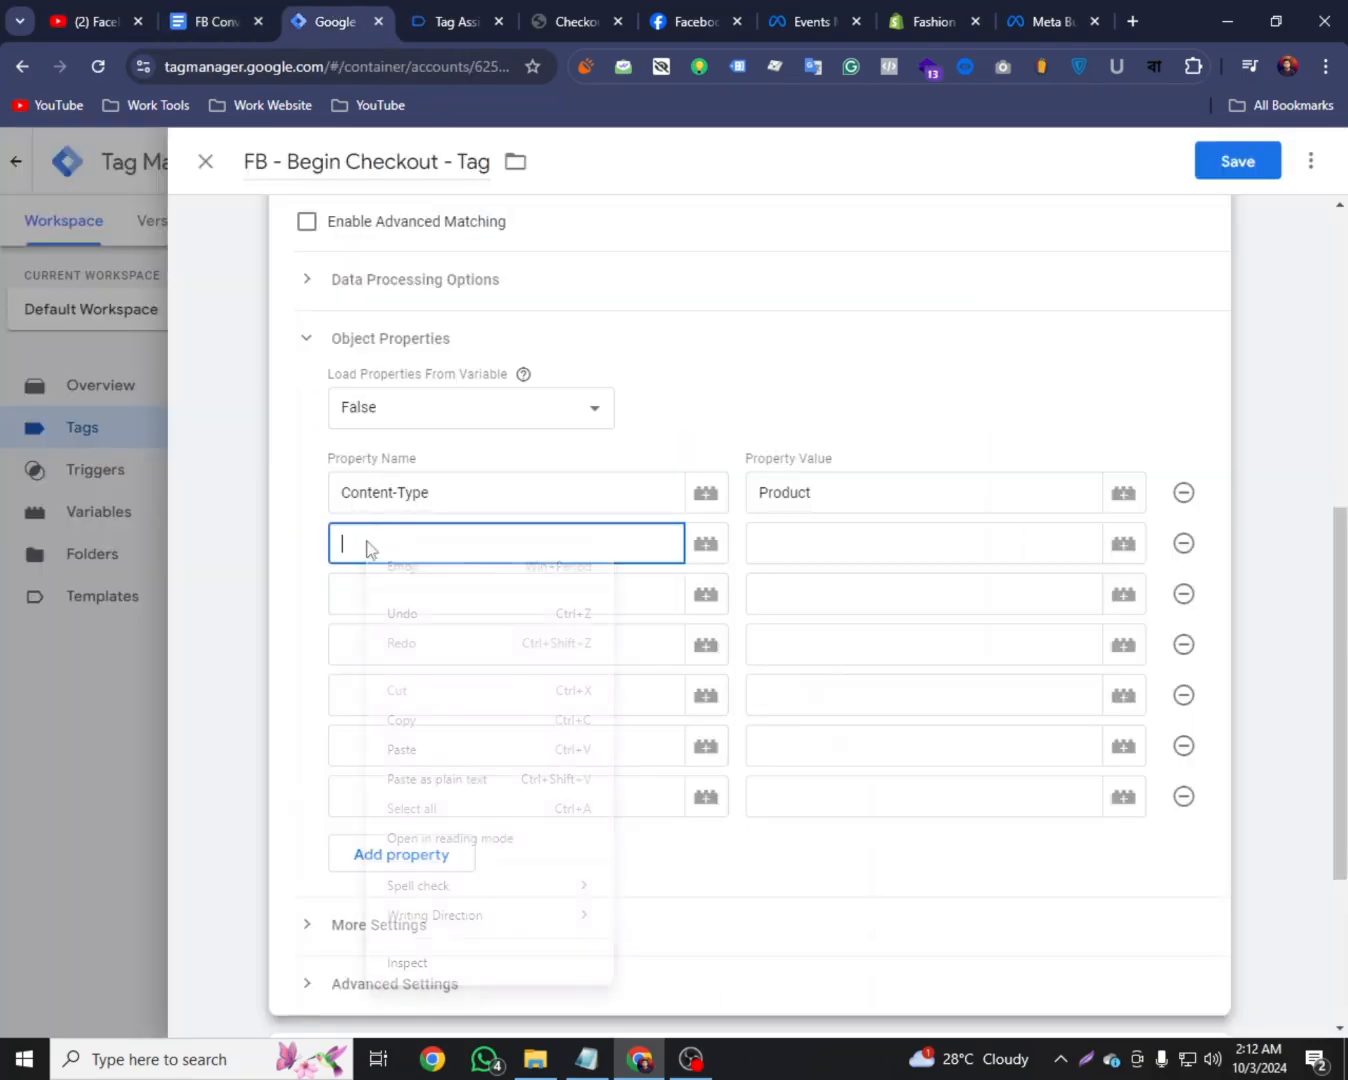
click(422, 748)
Check the matching variable in the Google Docs table and set the Content Name value to the "dlv – FB - Product Name" variable
click(792, 551)
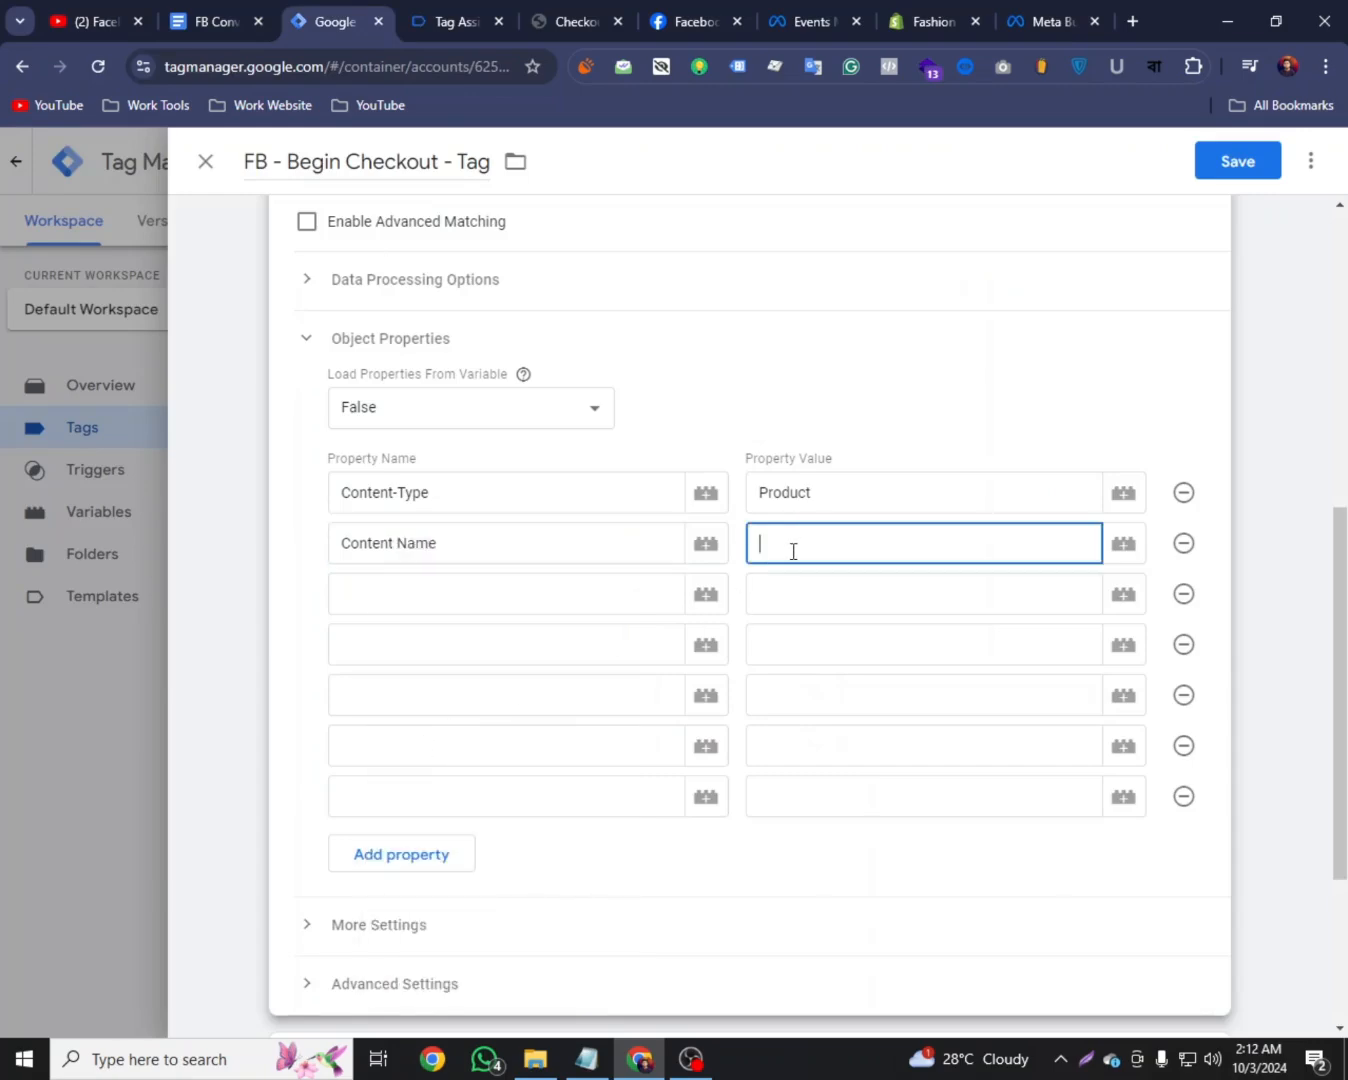
click(215, 21)
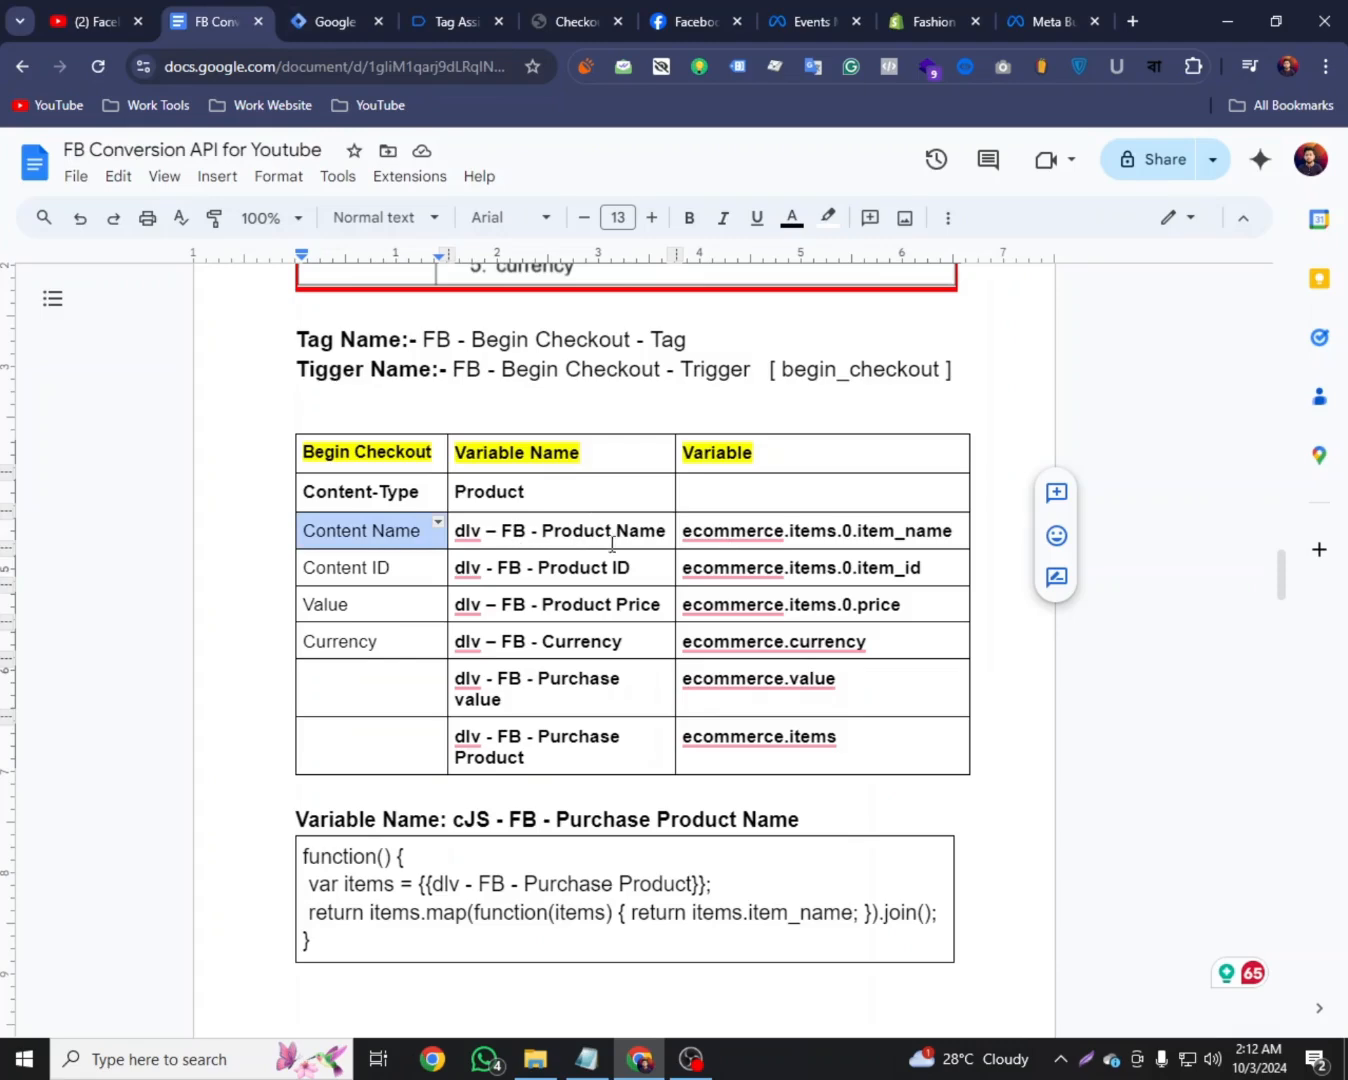
click(341, 21)
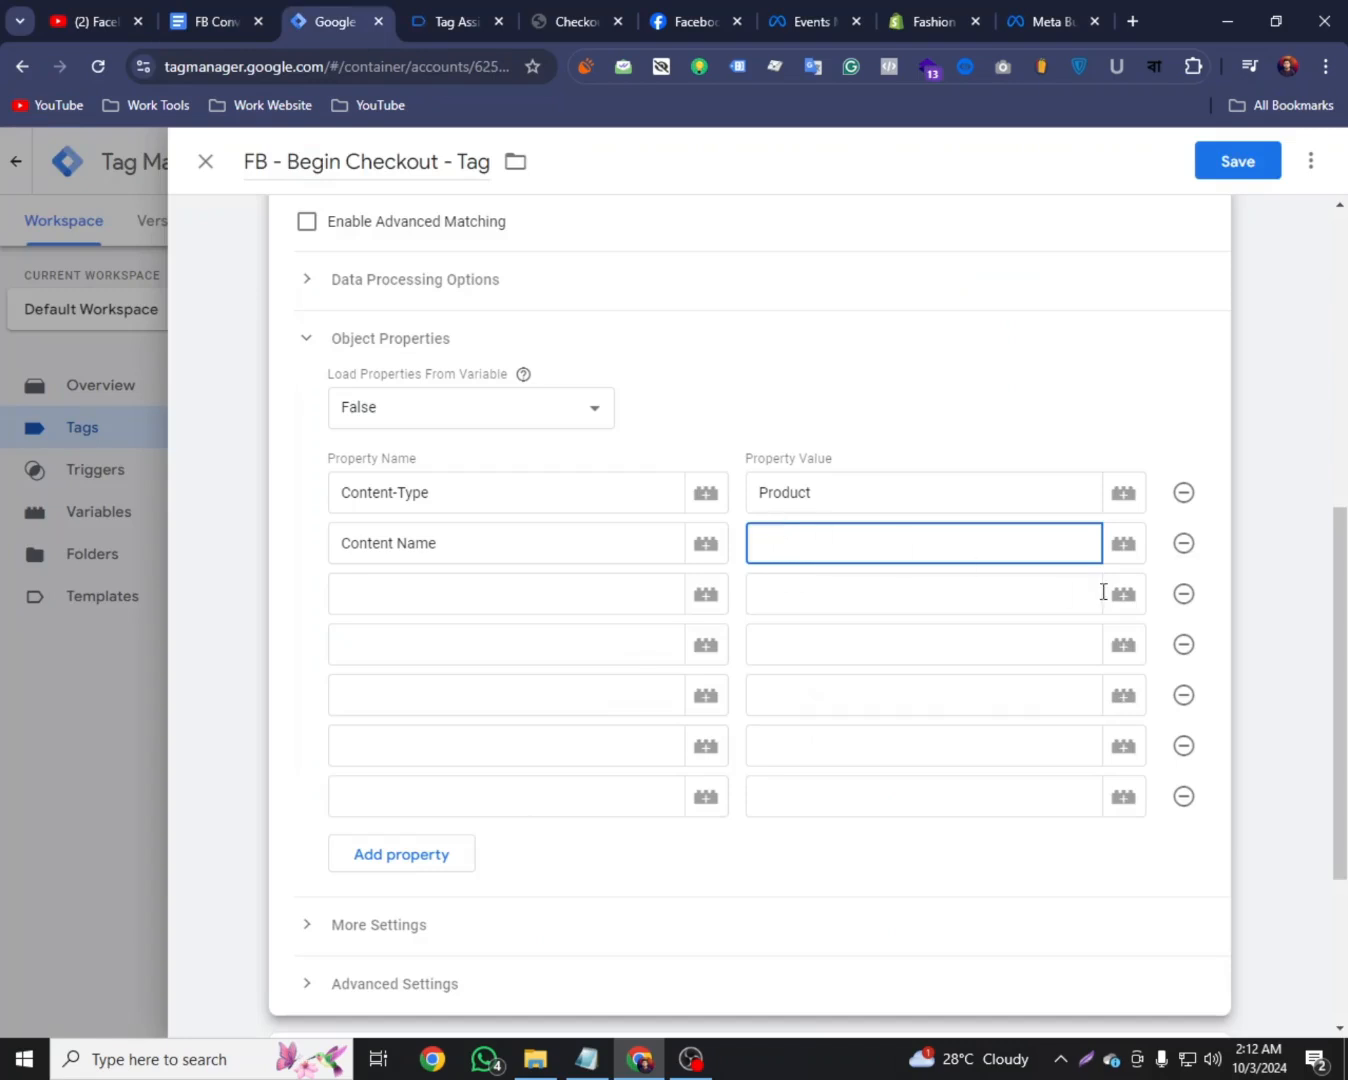
click(1122, 547)
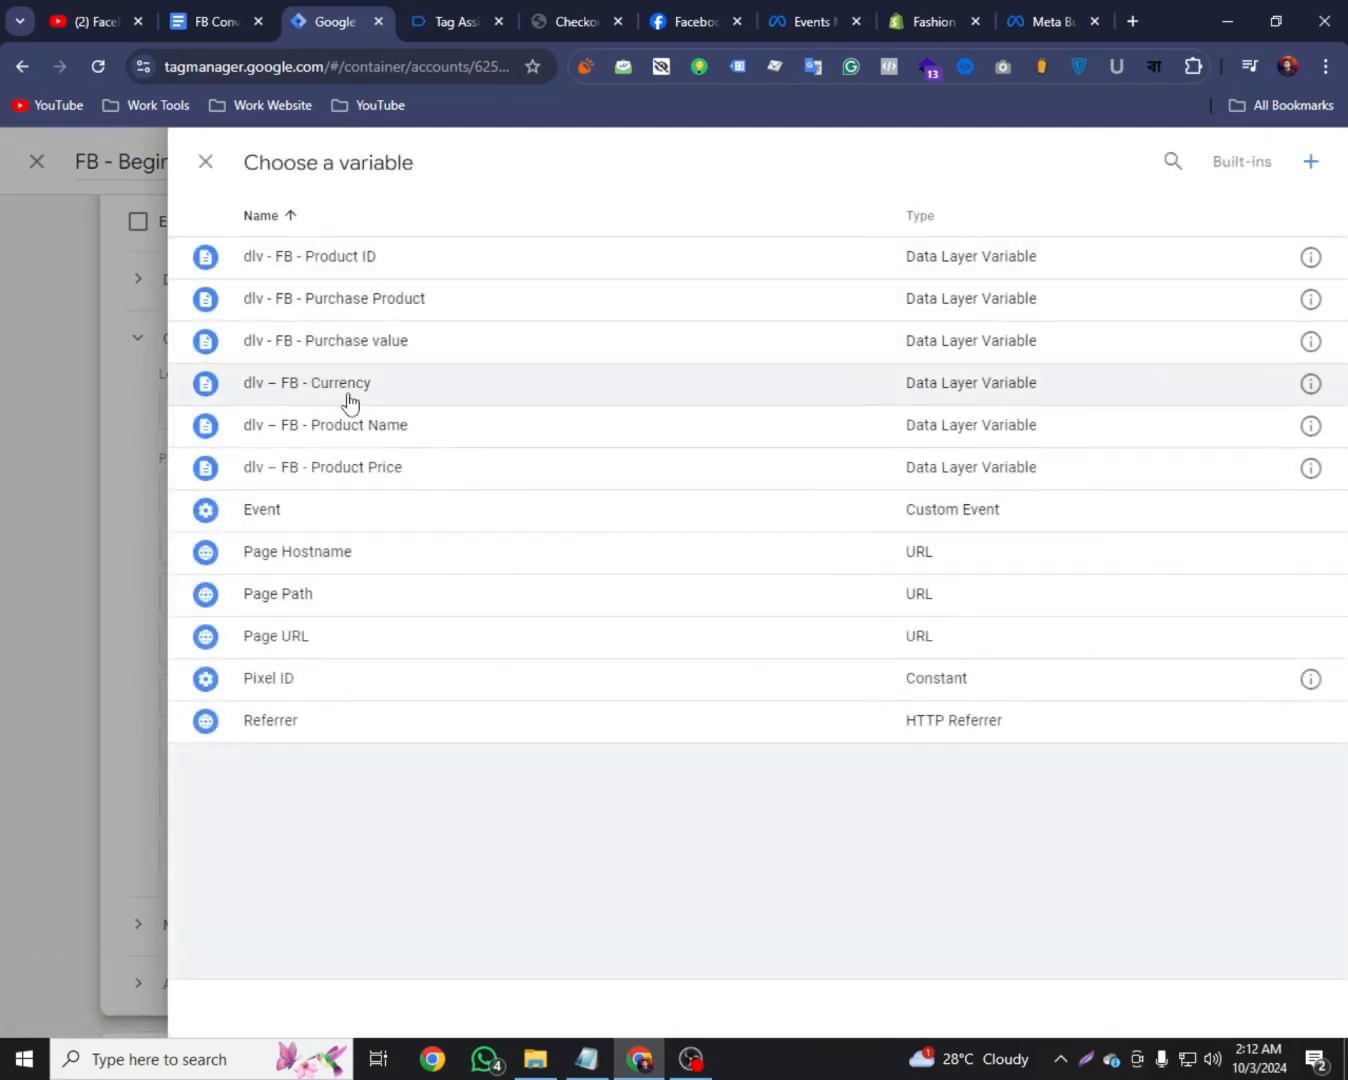
click(352, 427)
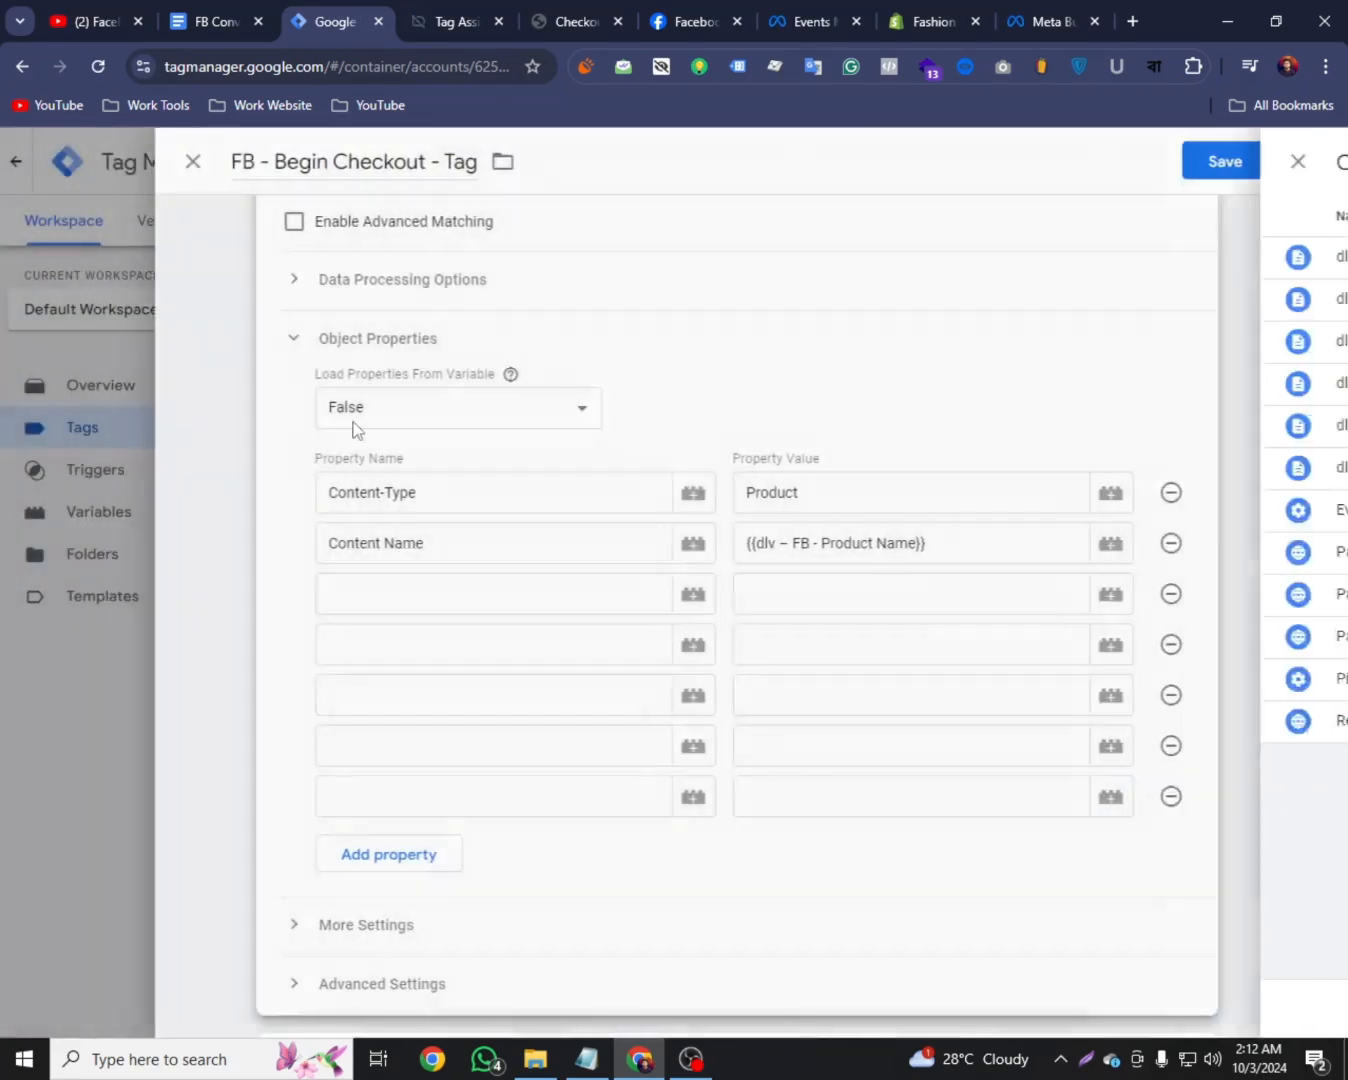
Enter "Content ID" as the third property name, copied from the Begin Checkout table in Google Docs
click(410, 588)
click(205, 15)
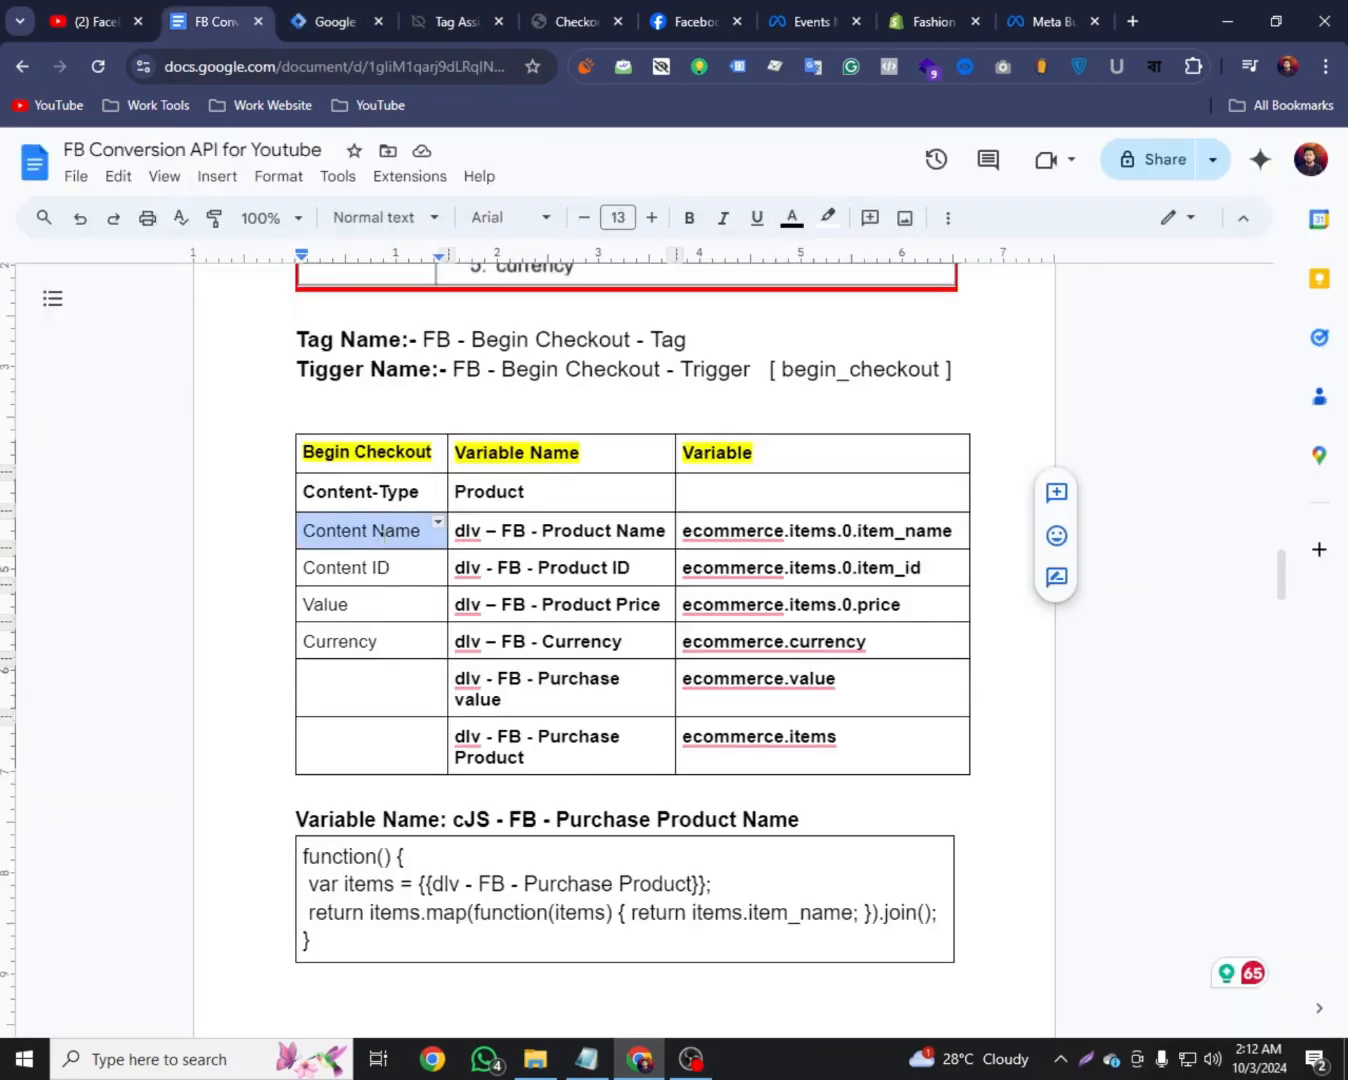
double_click(346, 566)
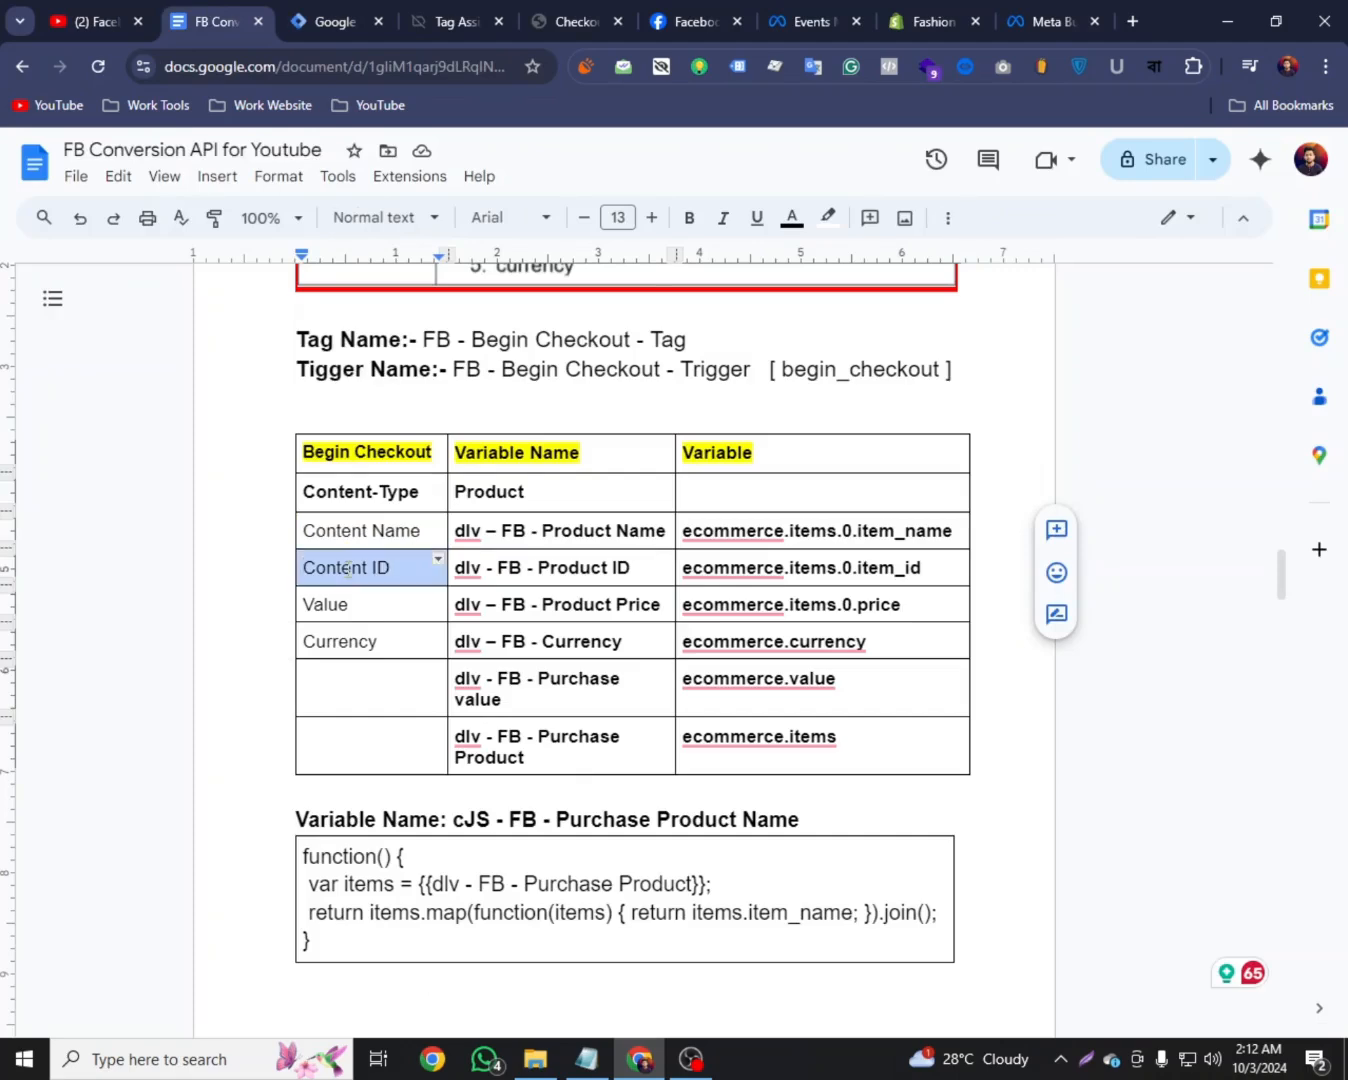
right_click(345, 568)
click(338, 570)
triple_click(337, 570)
right_click(337, 571)
click(391, 312)
click(346, 12)
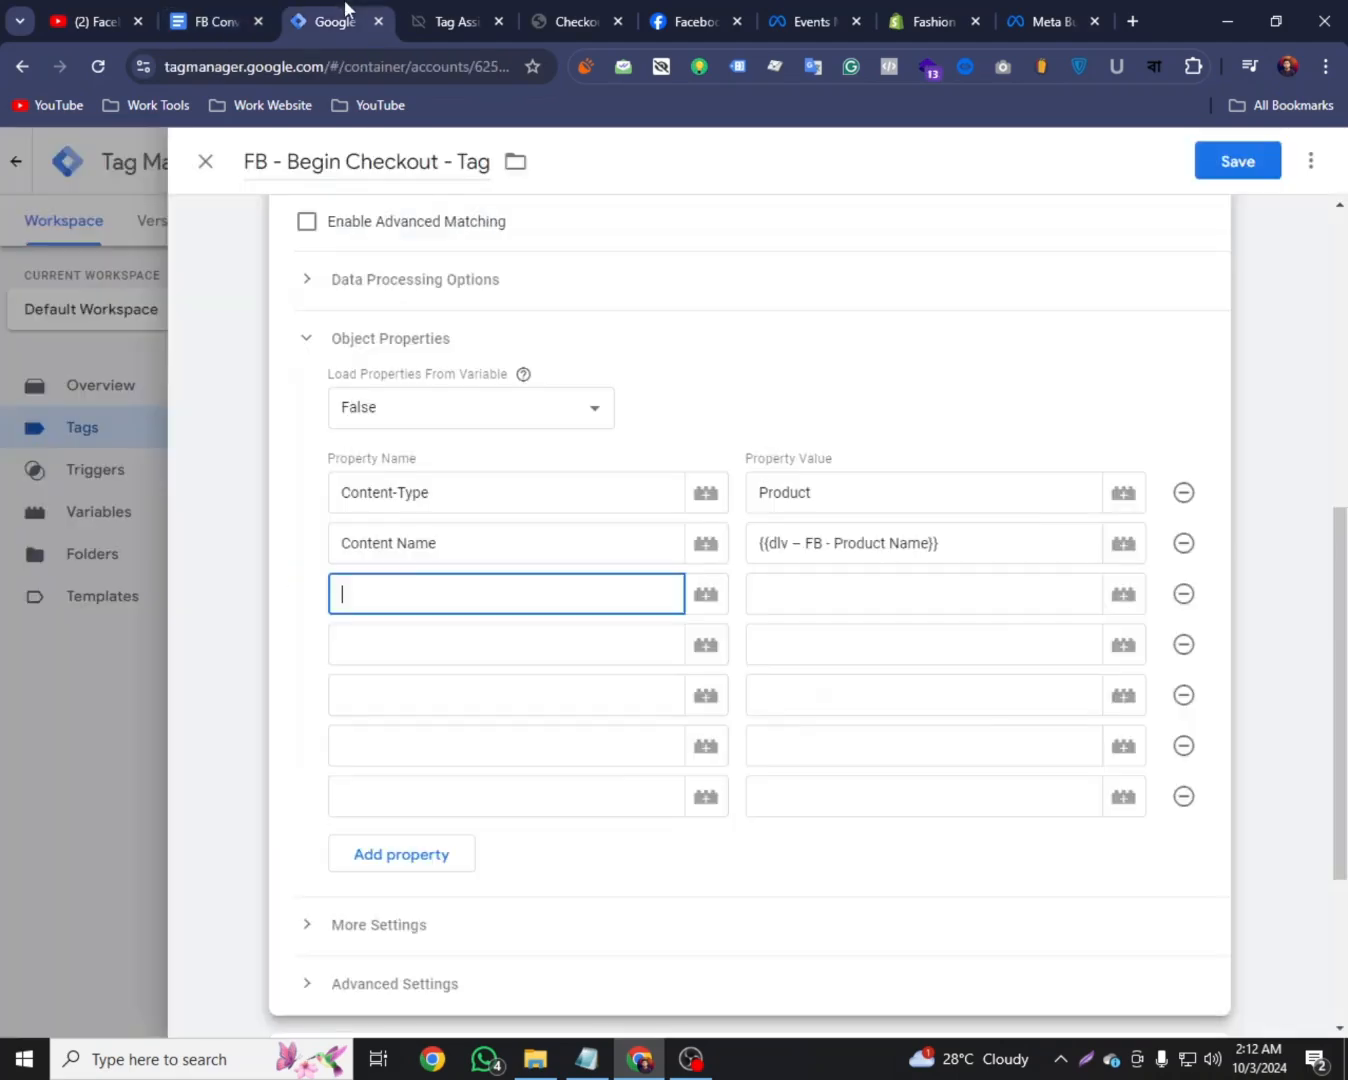
right_click(352, 600)
click(407, 377)
Set the Content ID property's value to the "dlv - FB - Product ID" variable
click(822, 599)
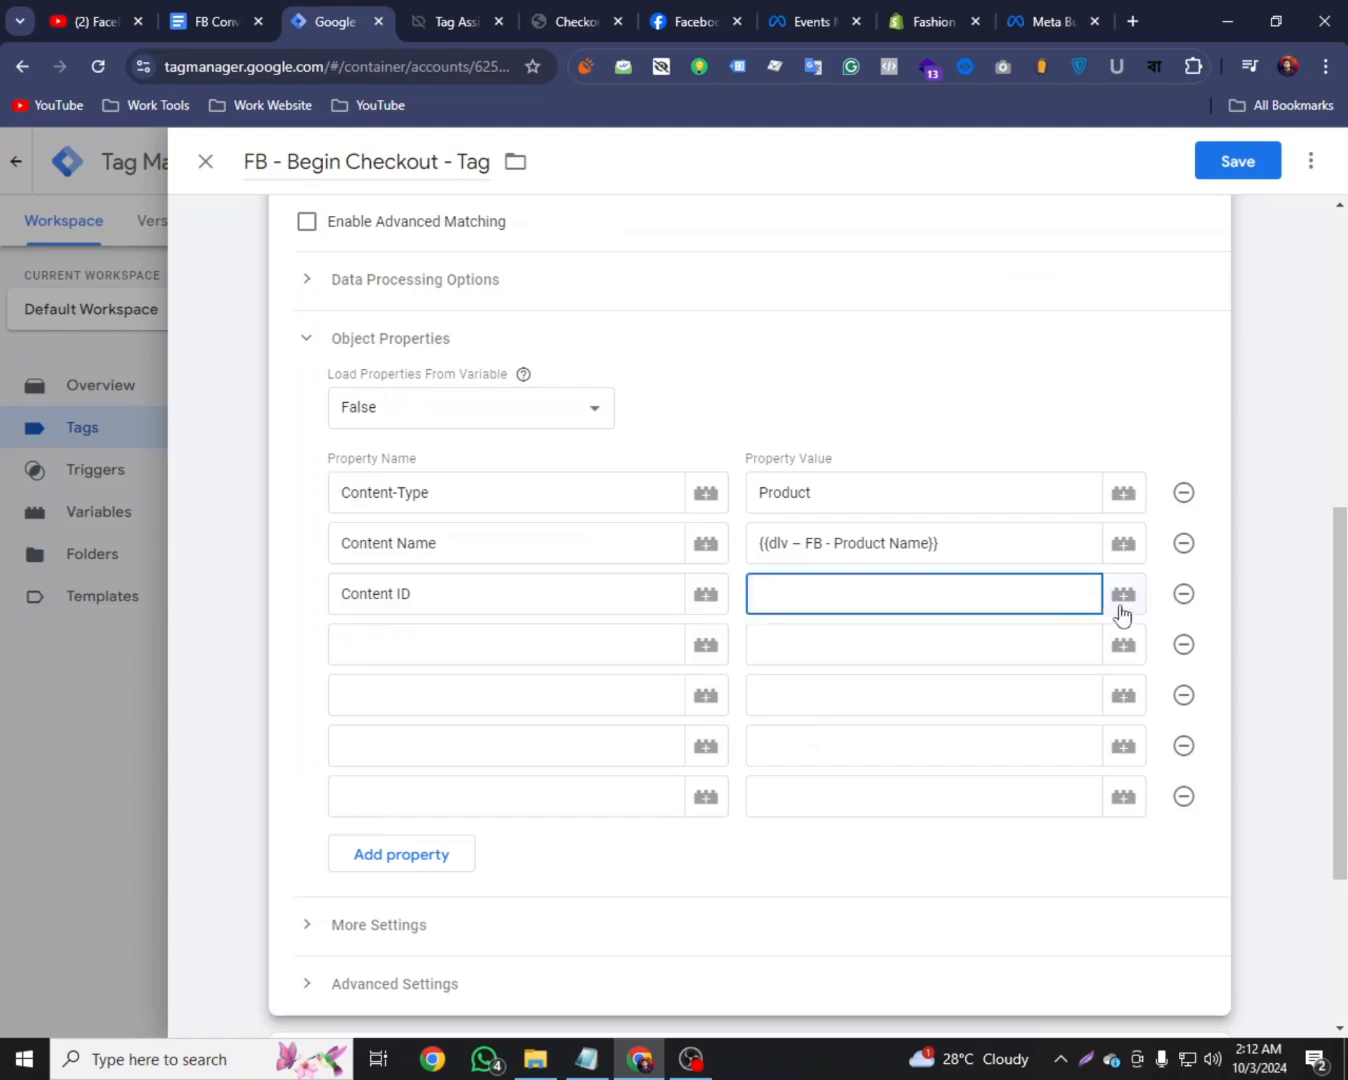
click(1121, 605)
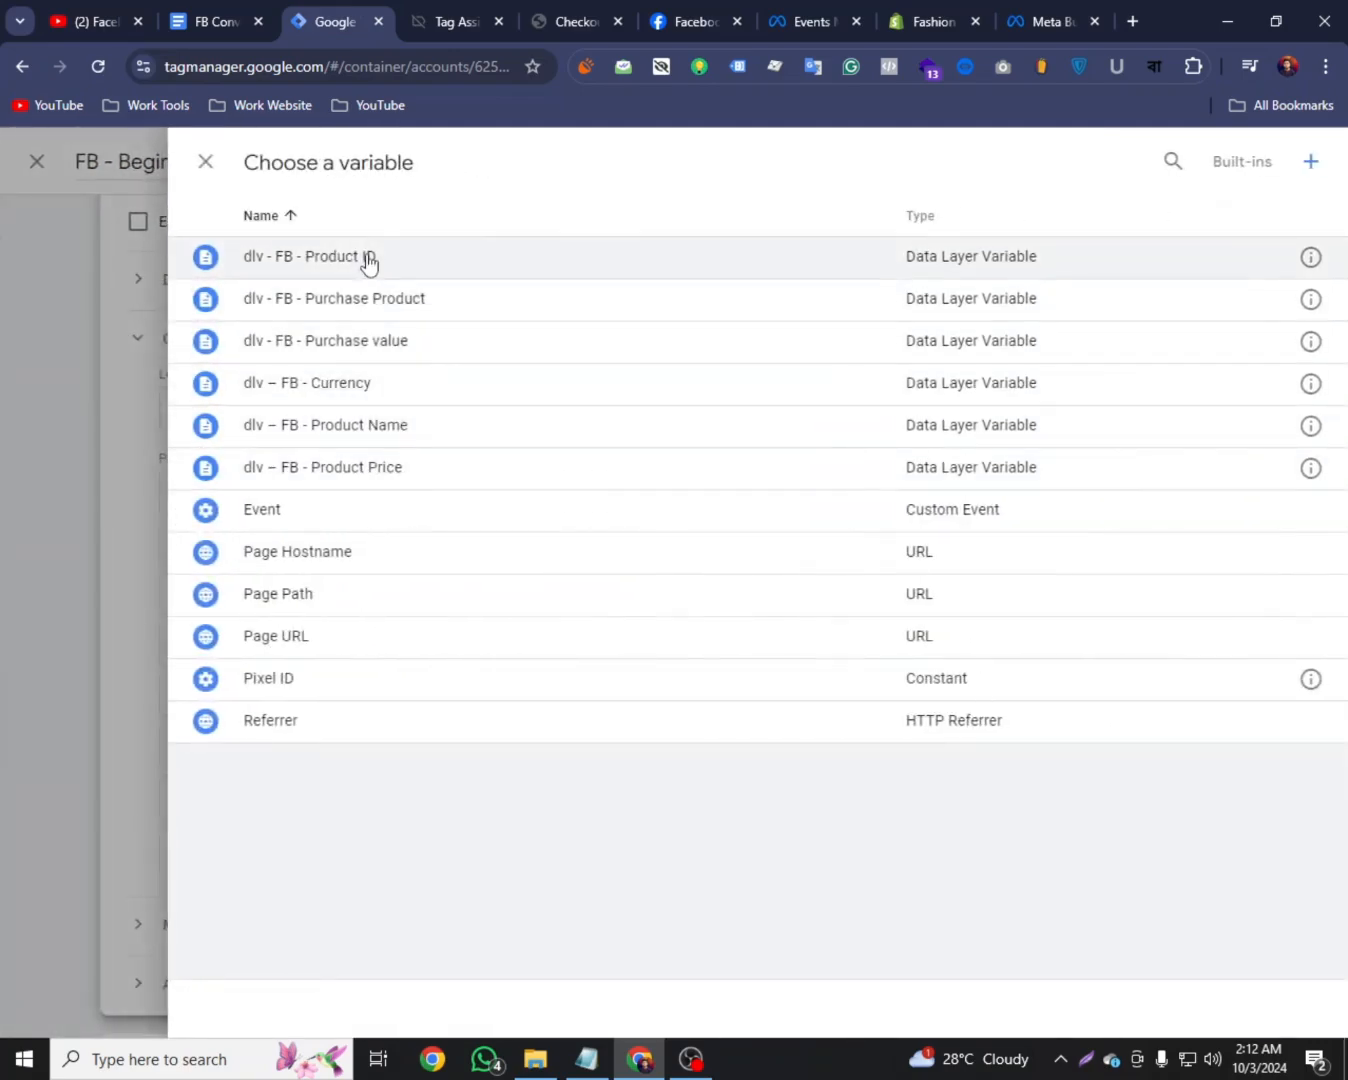
click(368, 258)
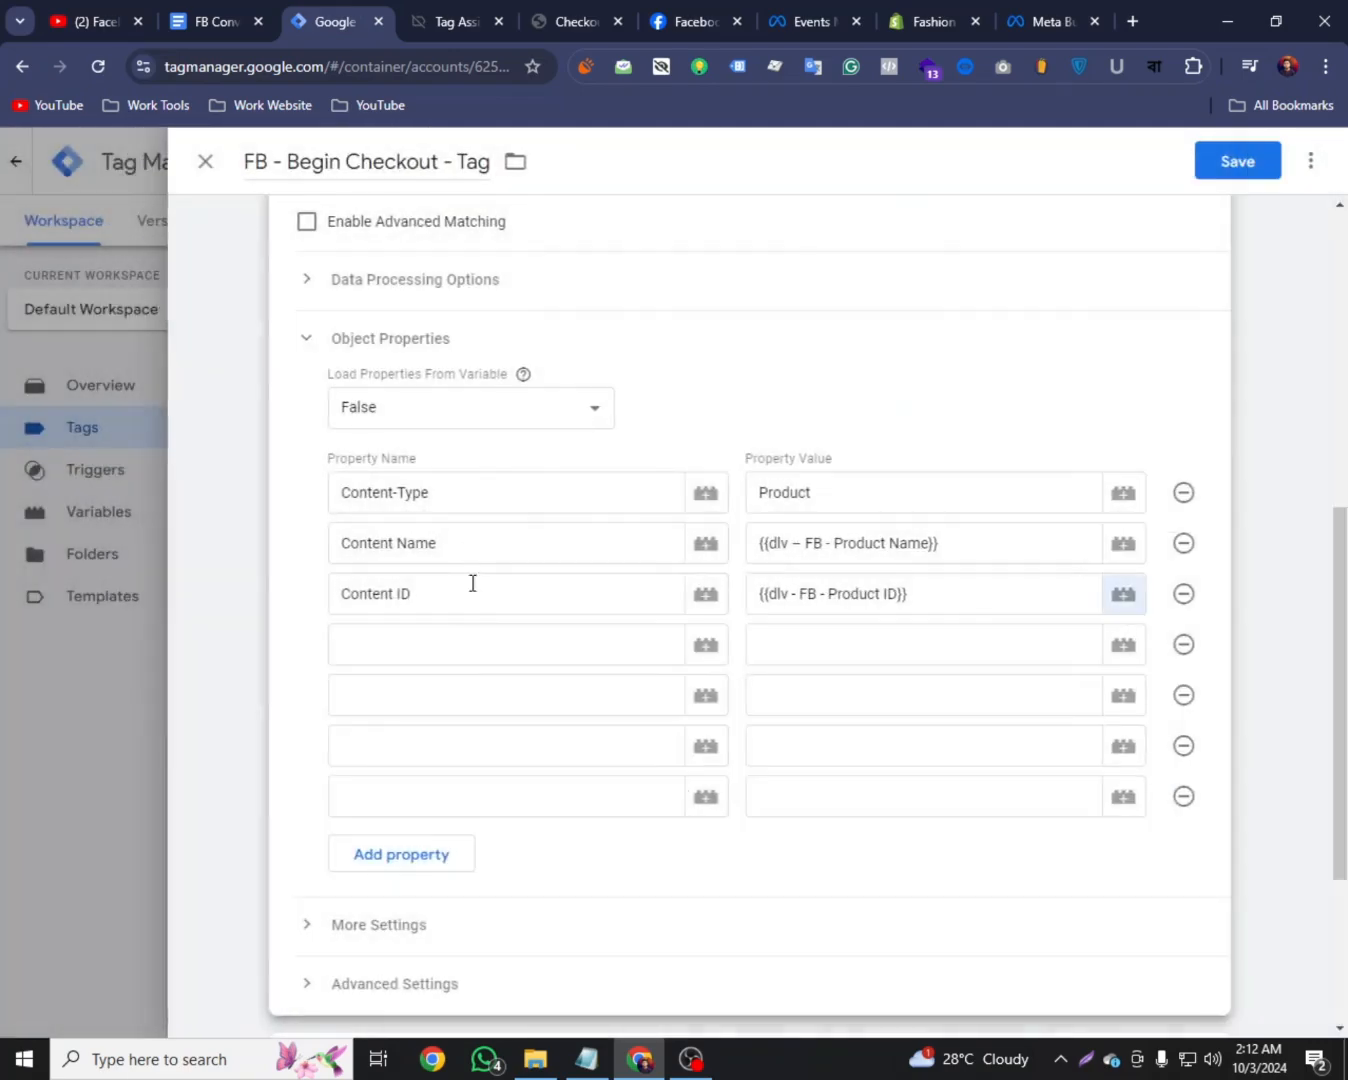
Enter "Value" as the fourth property name, copied from the Google Docs table
click(430, 650)
click(215, 21)
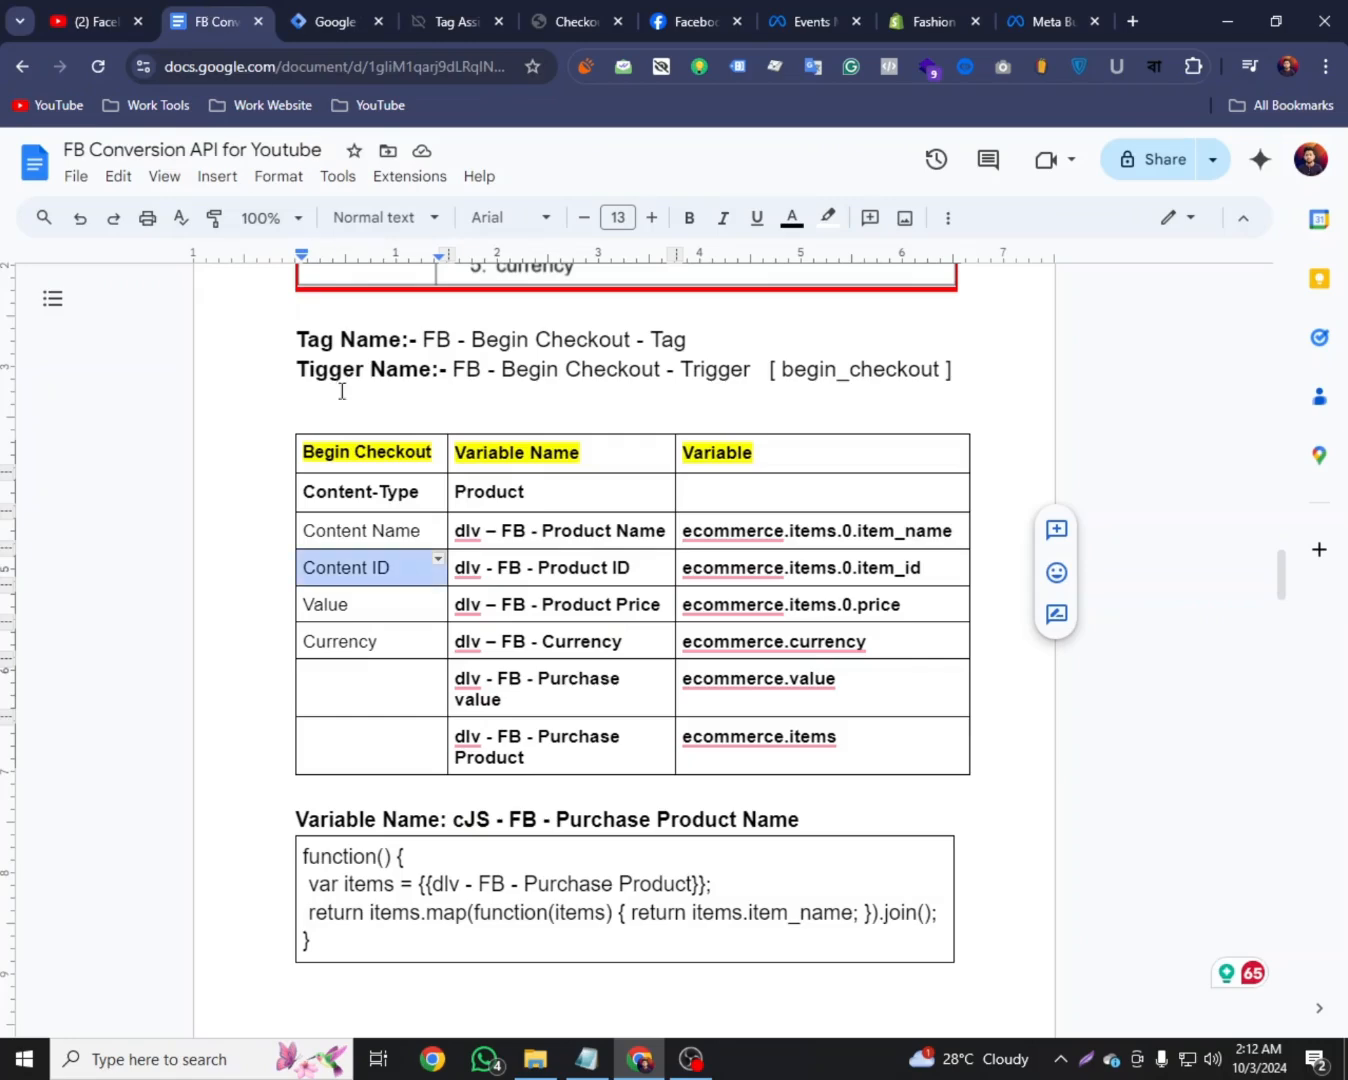
double_click(343, 604)
right_click(342, 604)
click(415, 314)
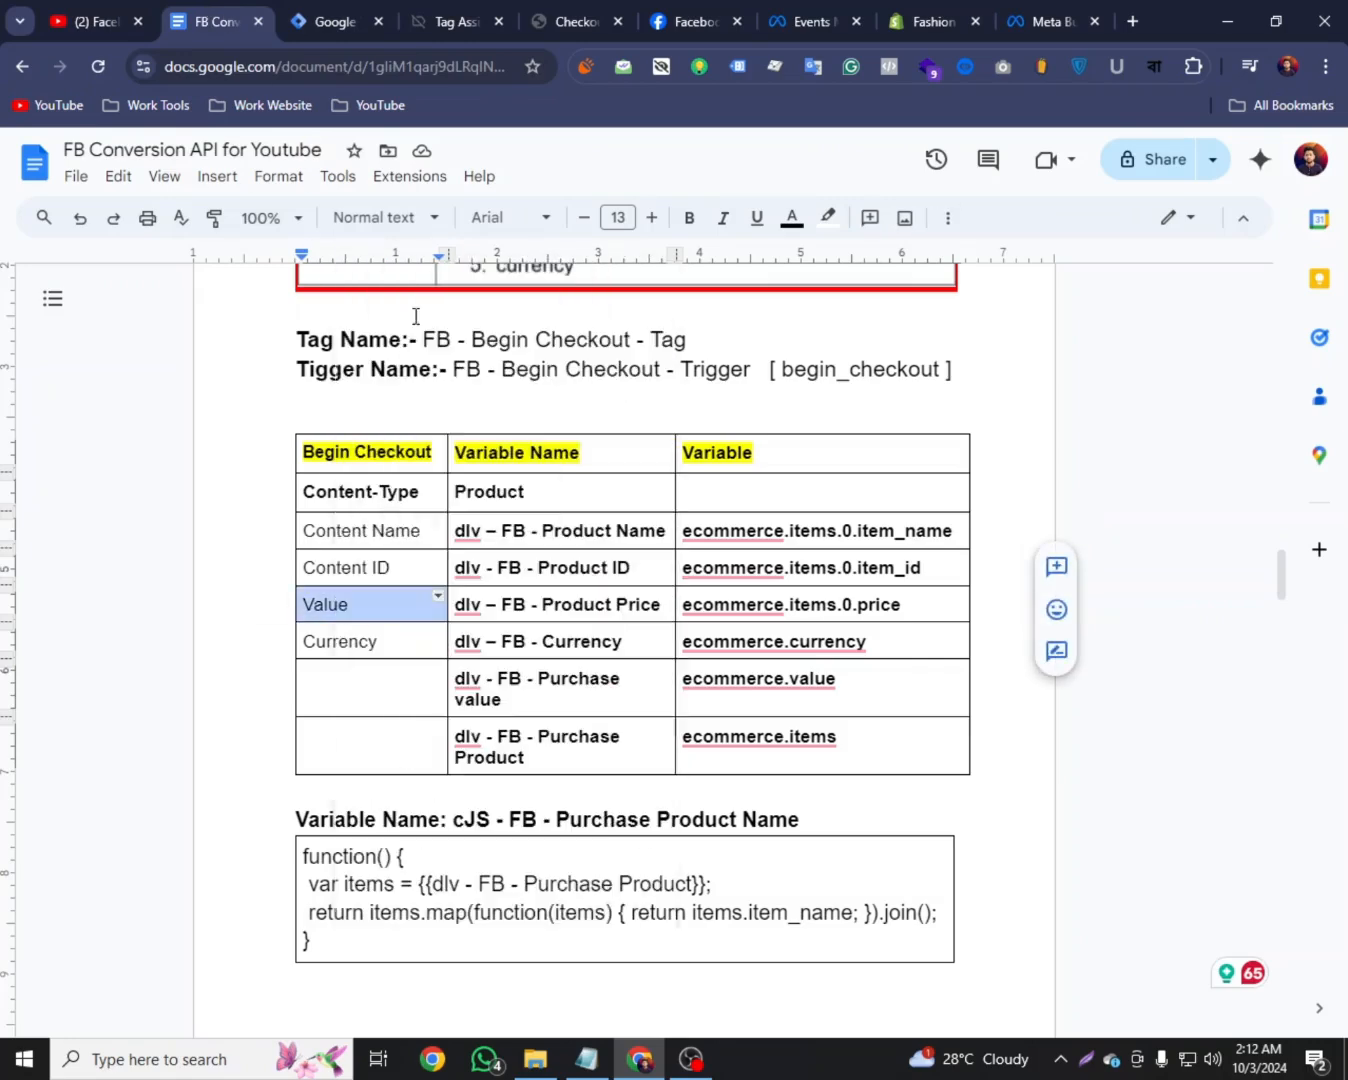
click(334, 13)
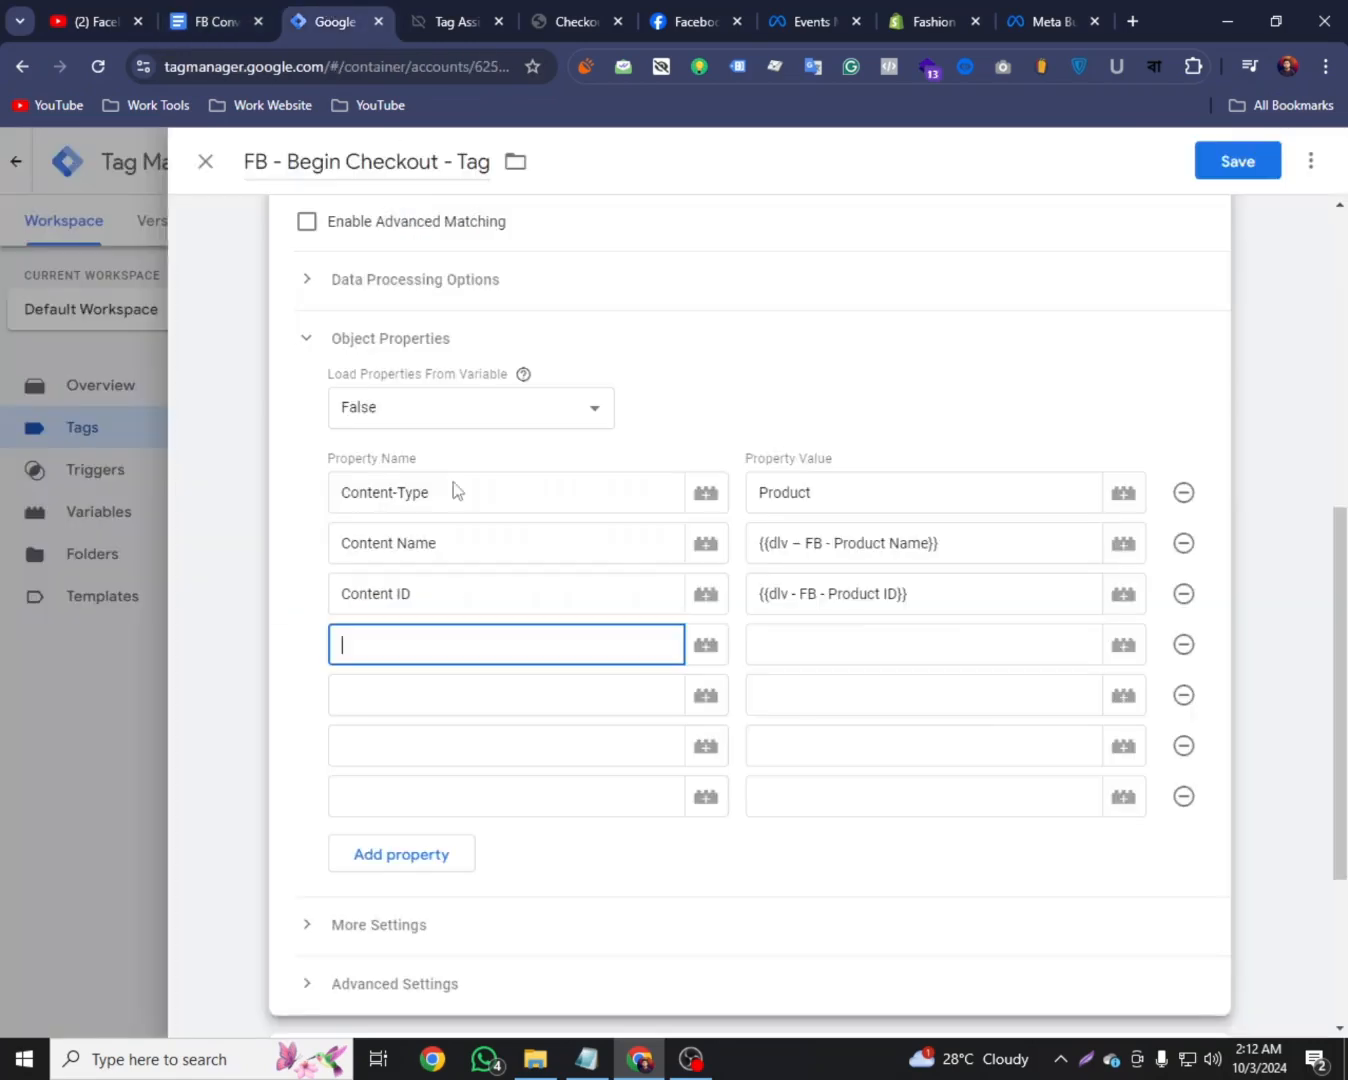
right_click(392, 641)
click(441, 408)
Check the matching variable in the Google Docs table and set the Value property to the "dlv – FB - Product Price" variable
click(908, 651)
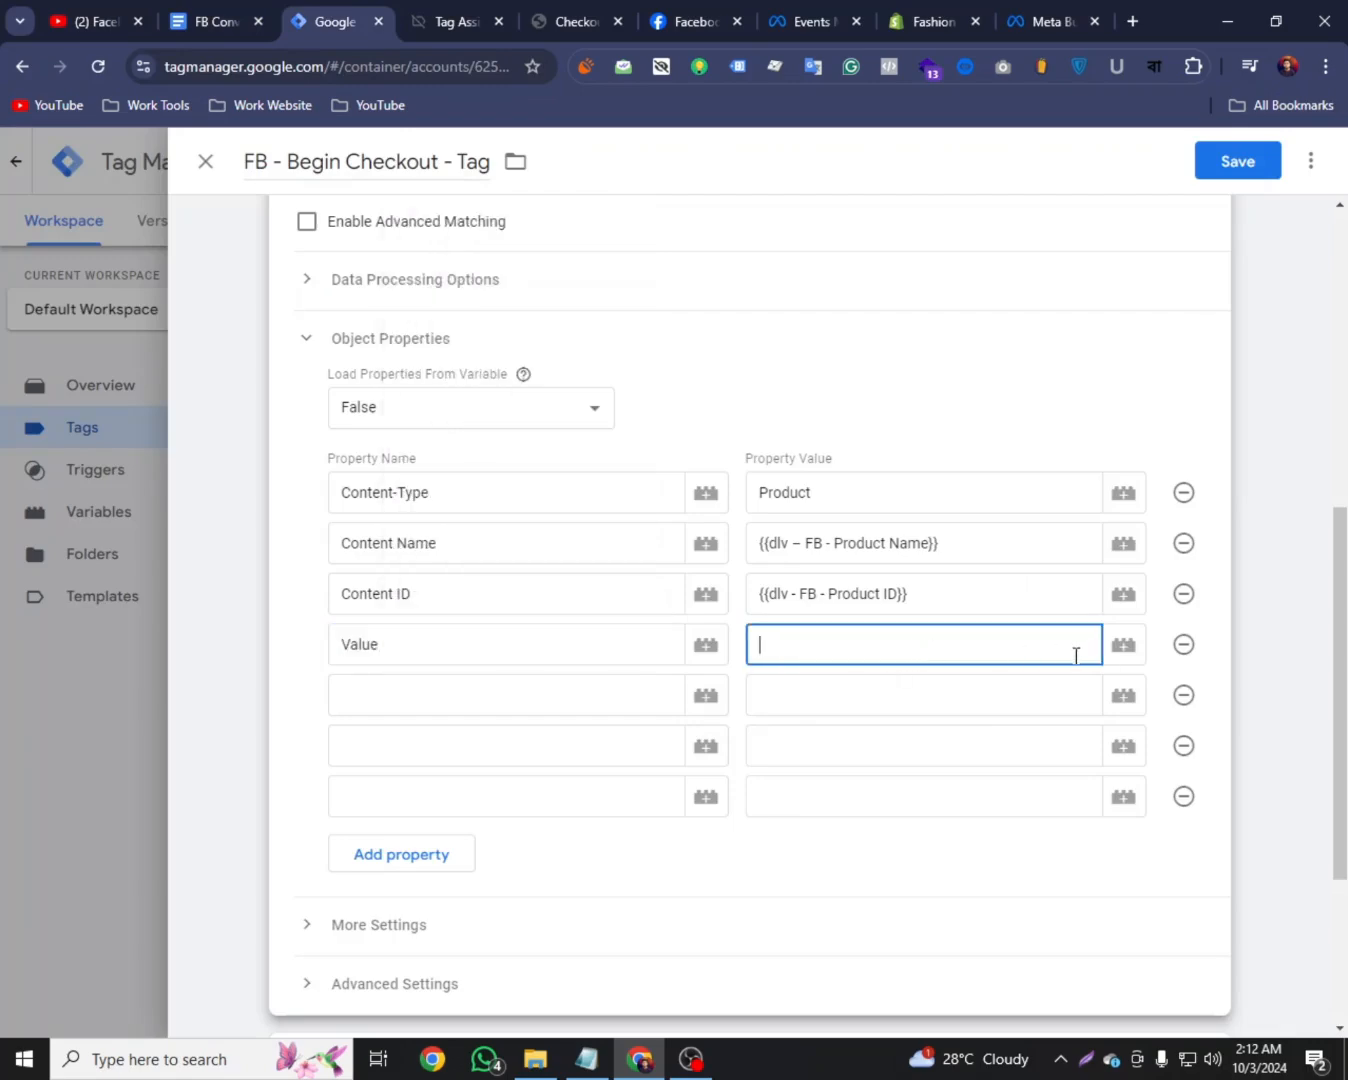
click(1121, 650)
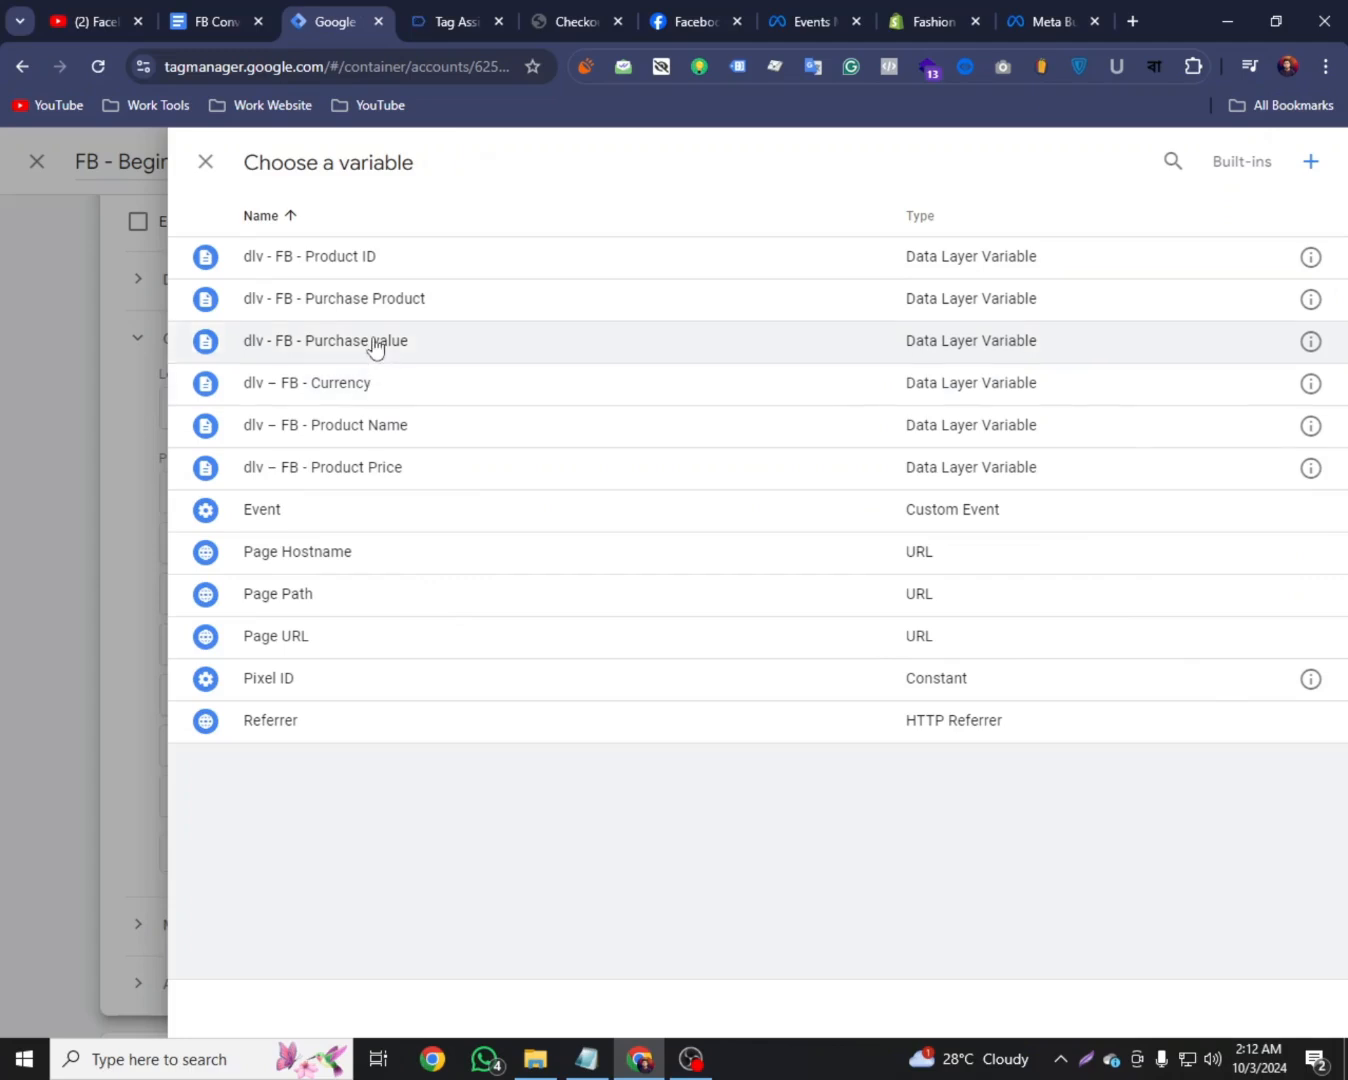
click(233, 12)
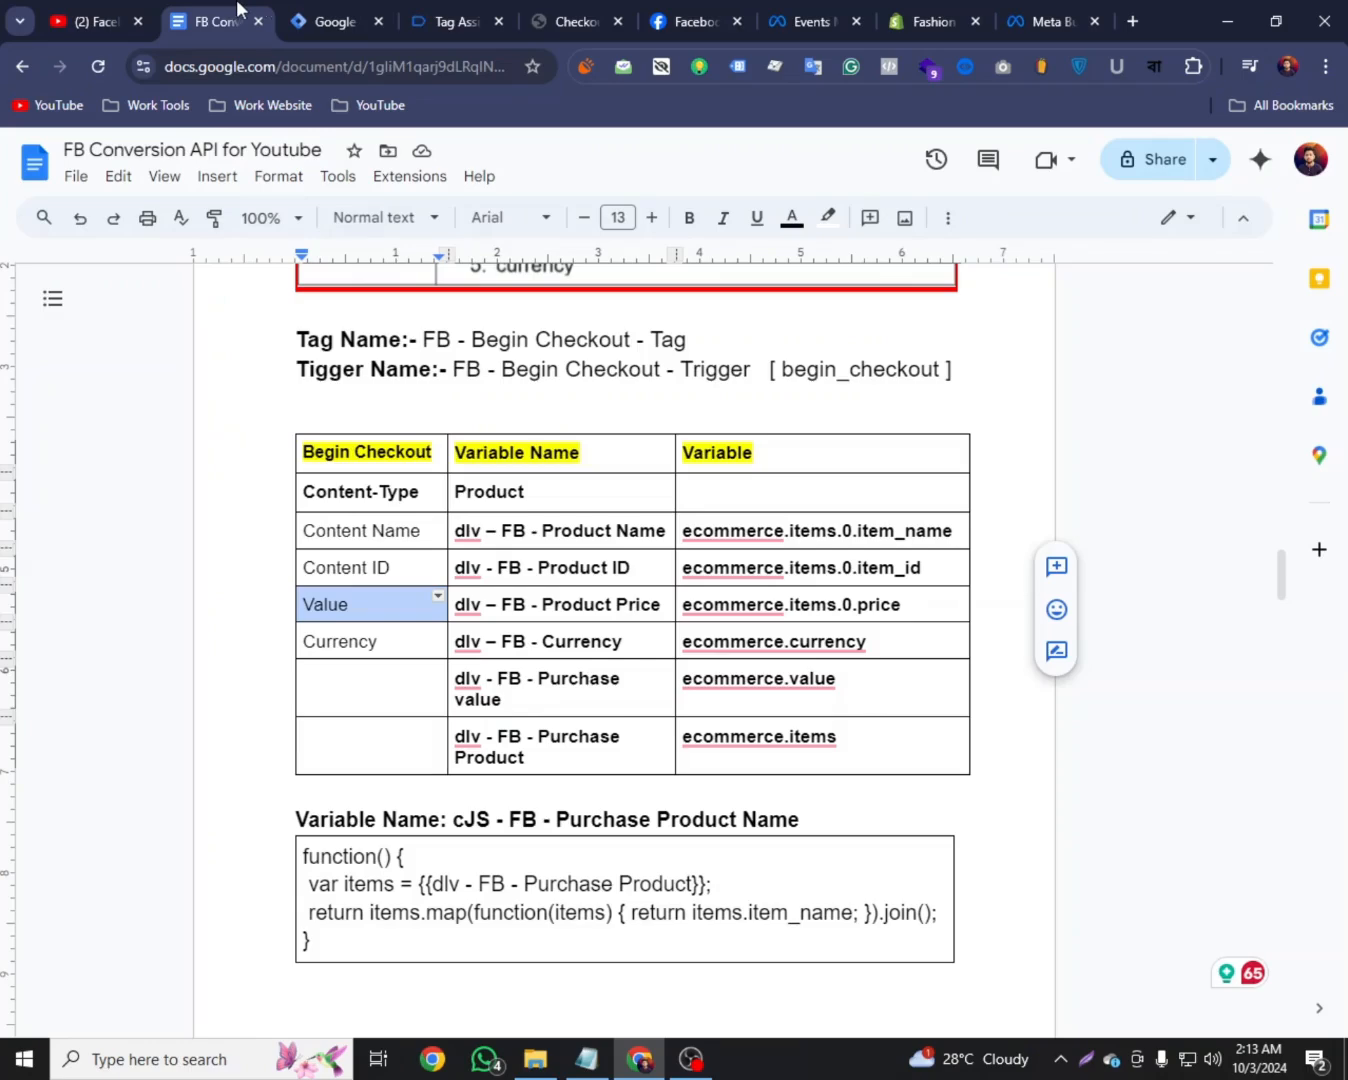
click(298, 14)
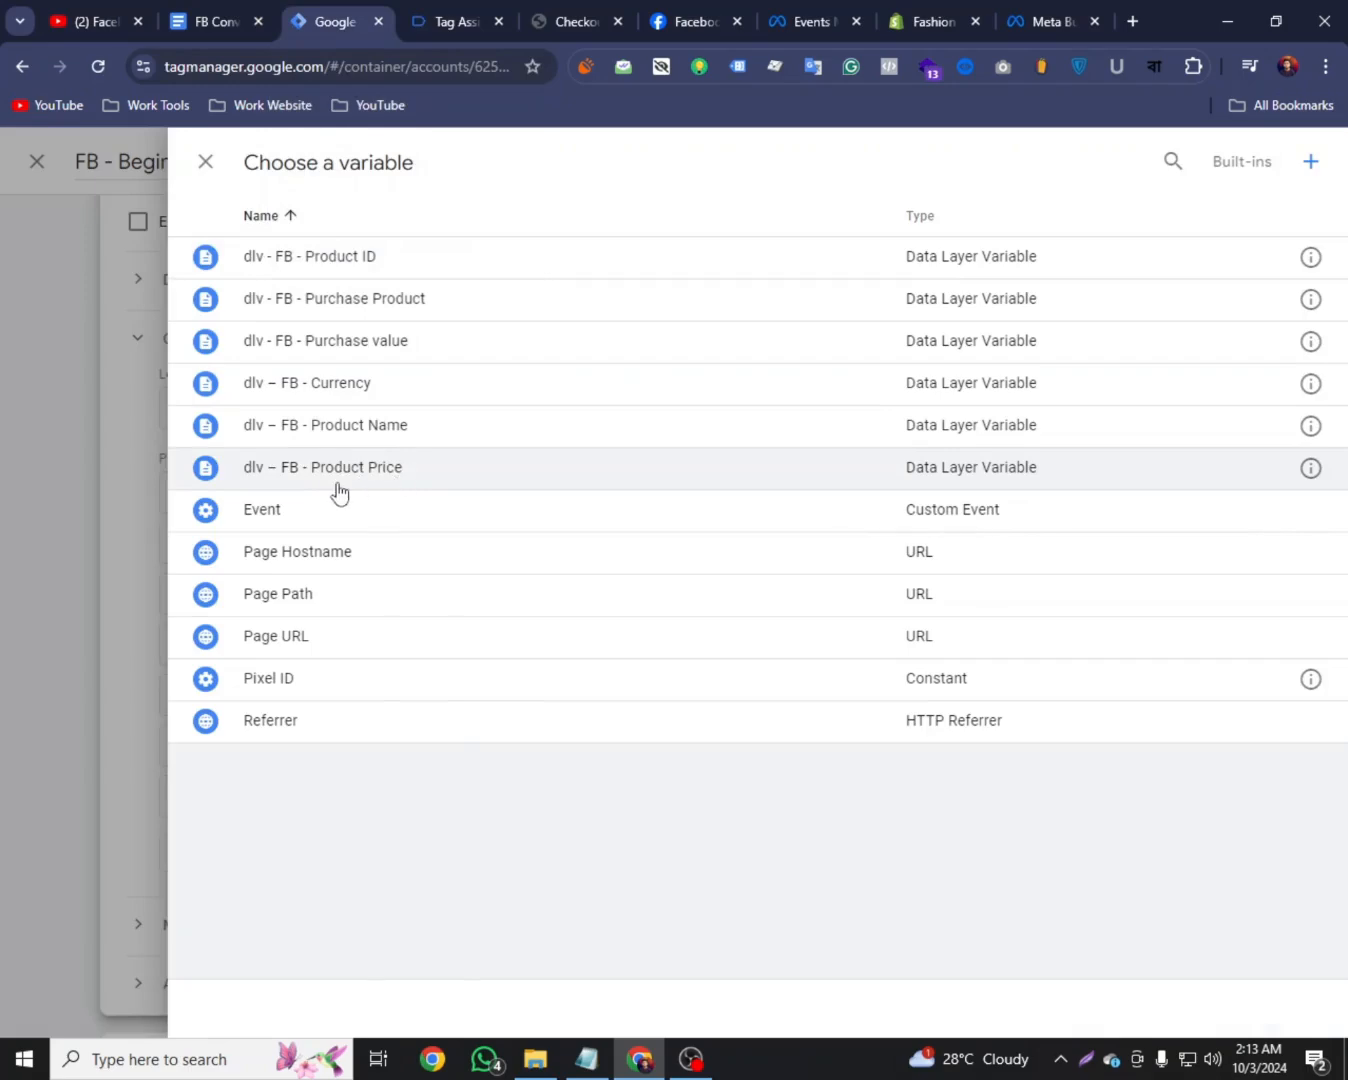
click(346, 466)
Enter "Currency" as the fifth property name, copied from the Google Docs table
click(382, 695)
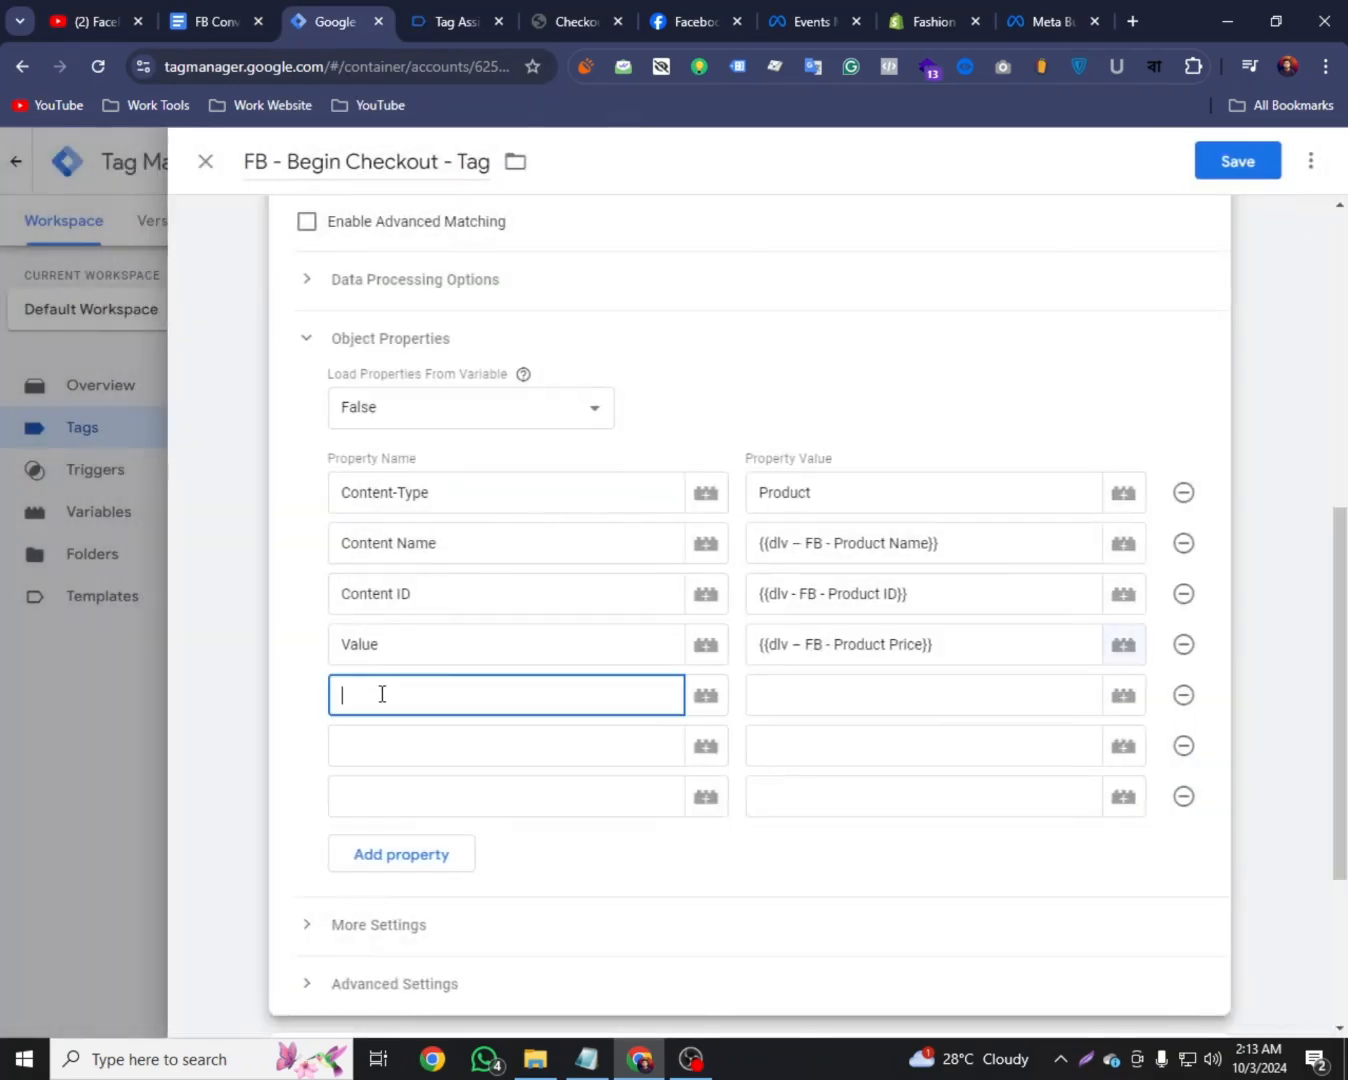
click(221, 14)
triple_click(339, 642)
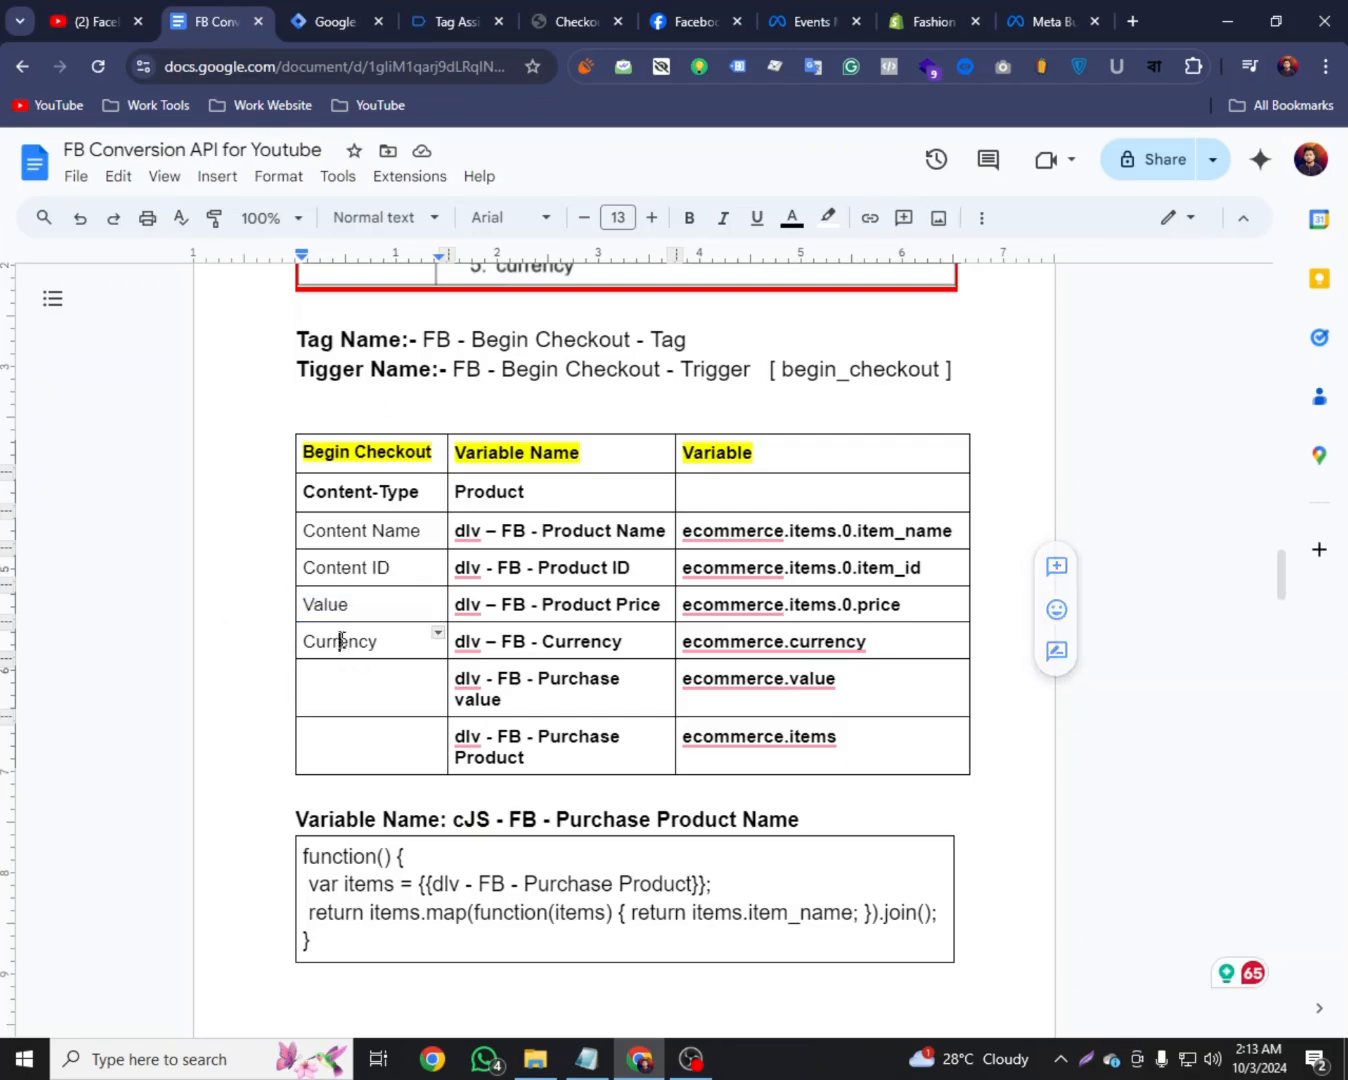
right_click(341, 641)
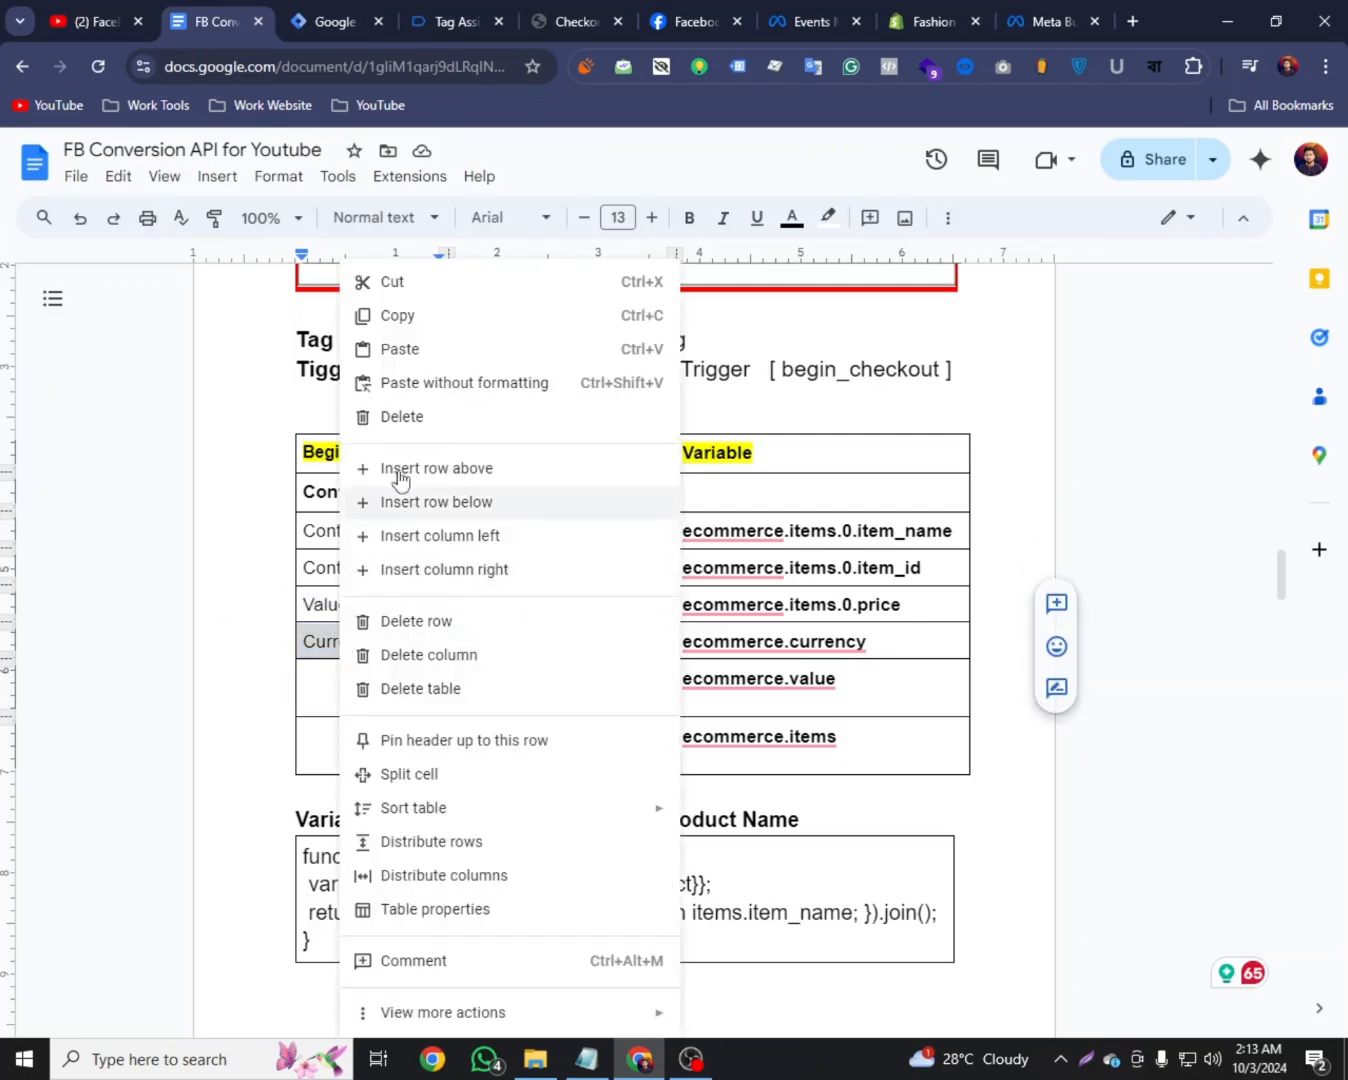
click(407, 313)
click(288, 9)
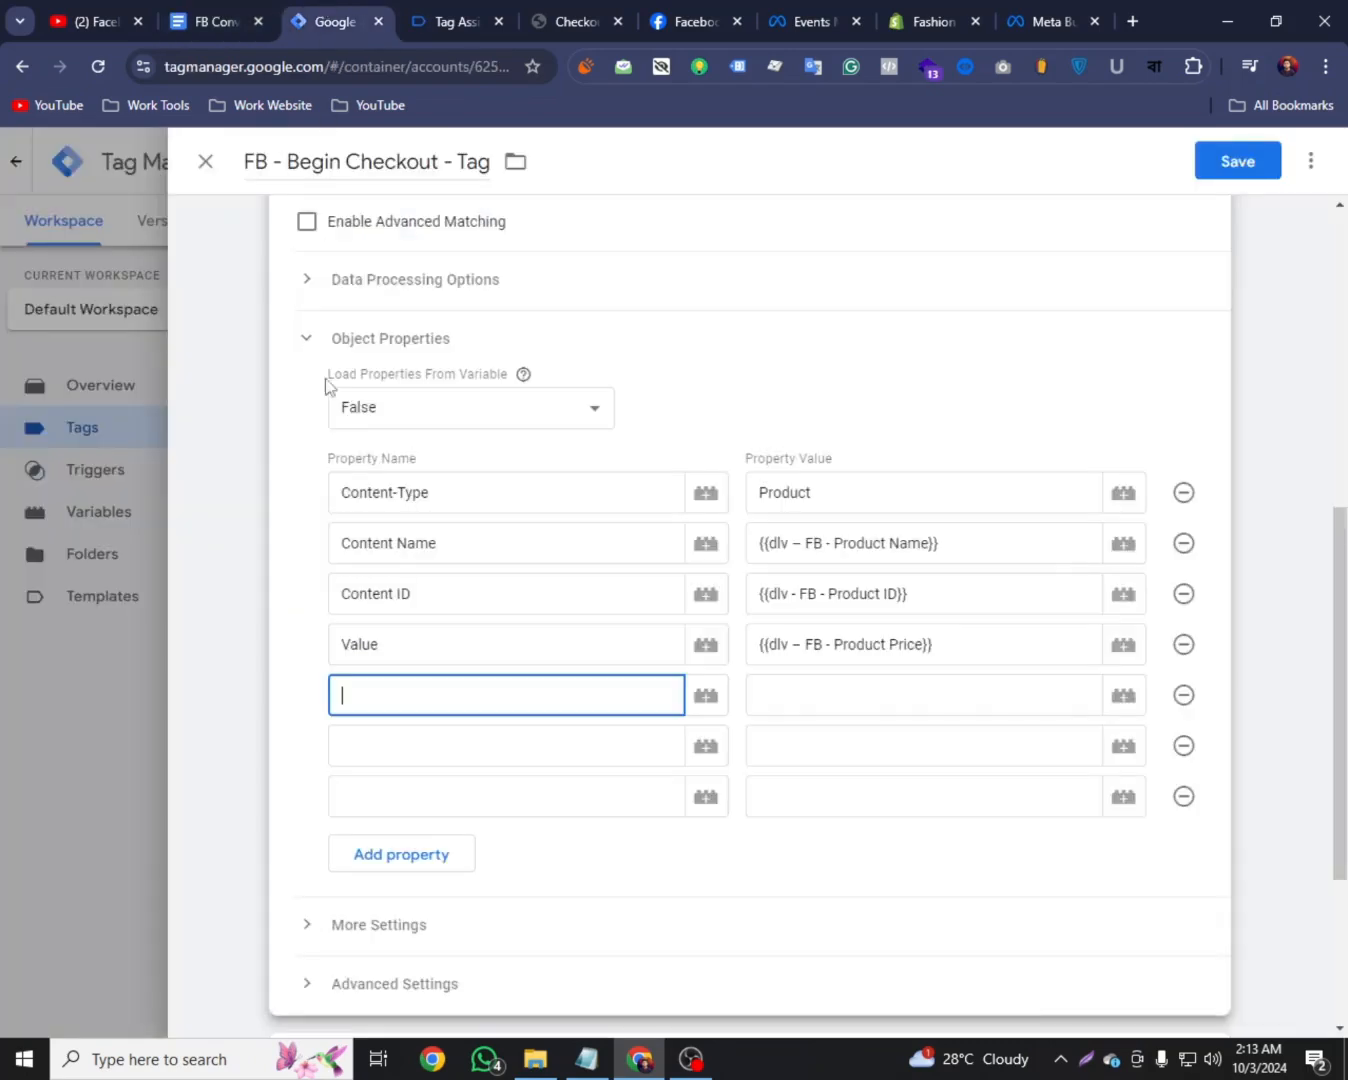
right_click(357, 699)
click(419, 468)
Set the Currency property's value to the "dlv – FB - Currency" variable
click(947, 687)
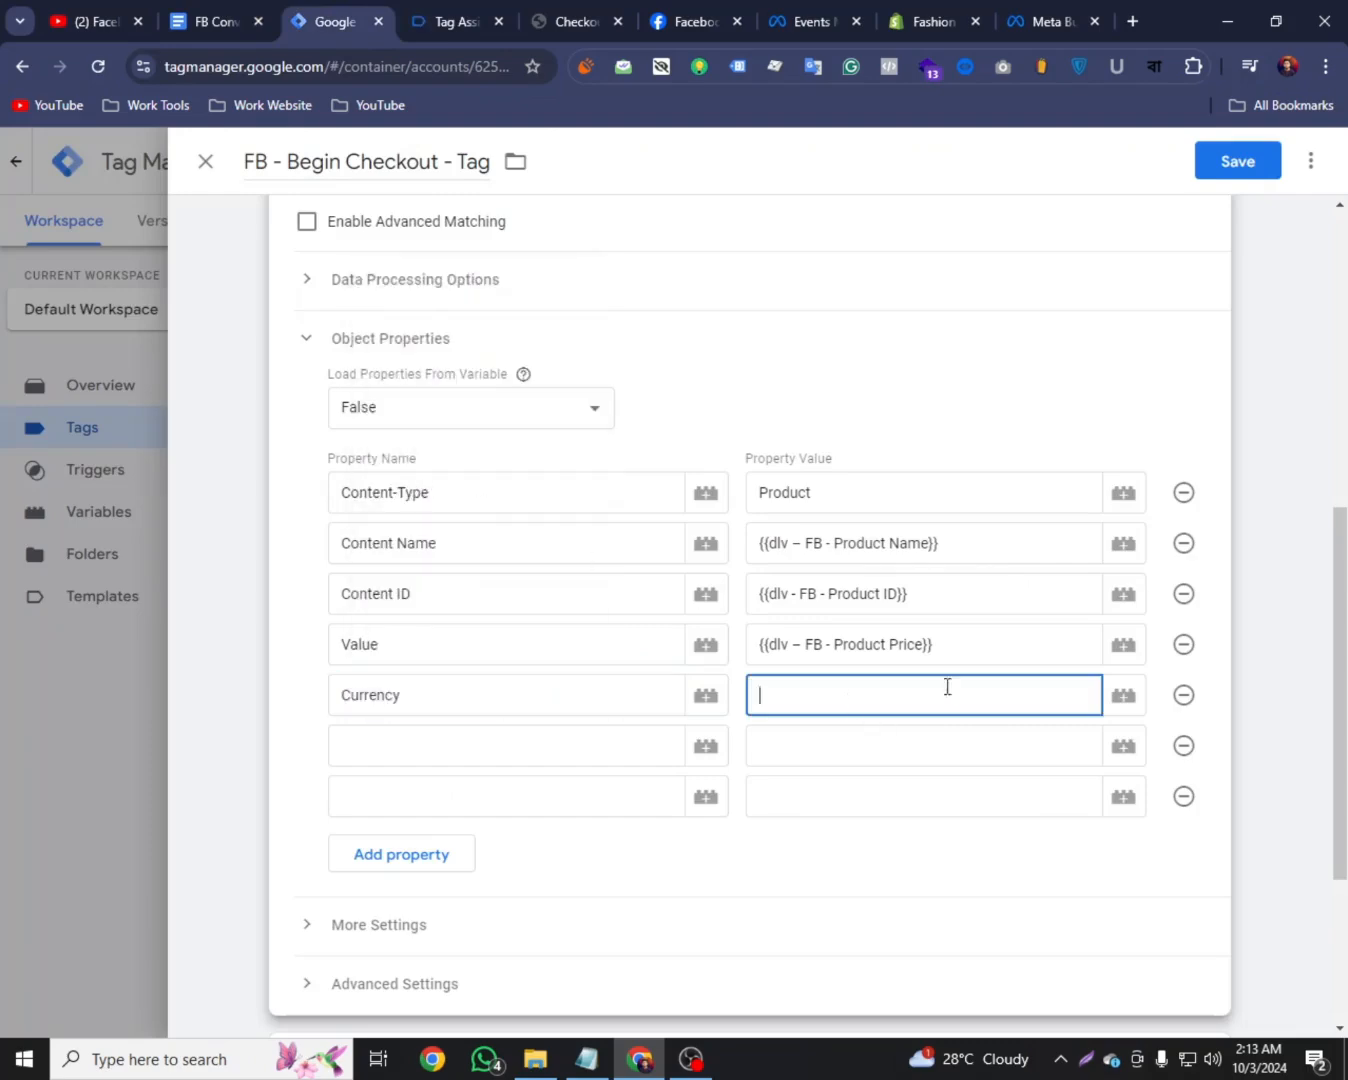
click(1121, 694)
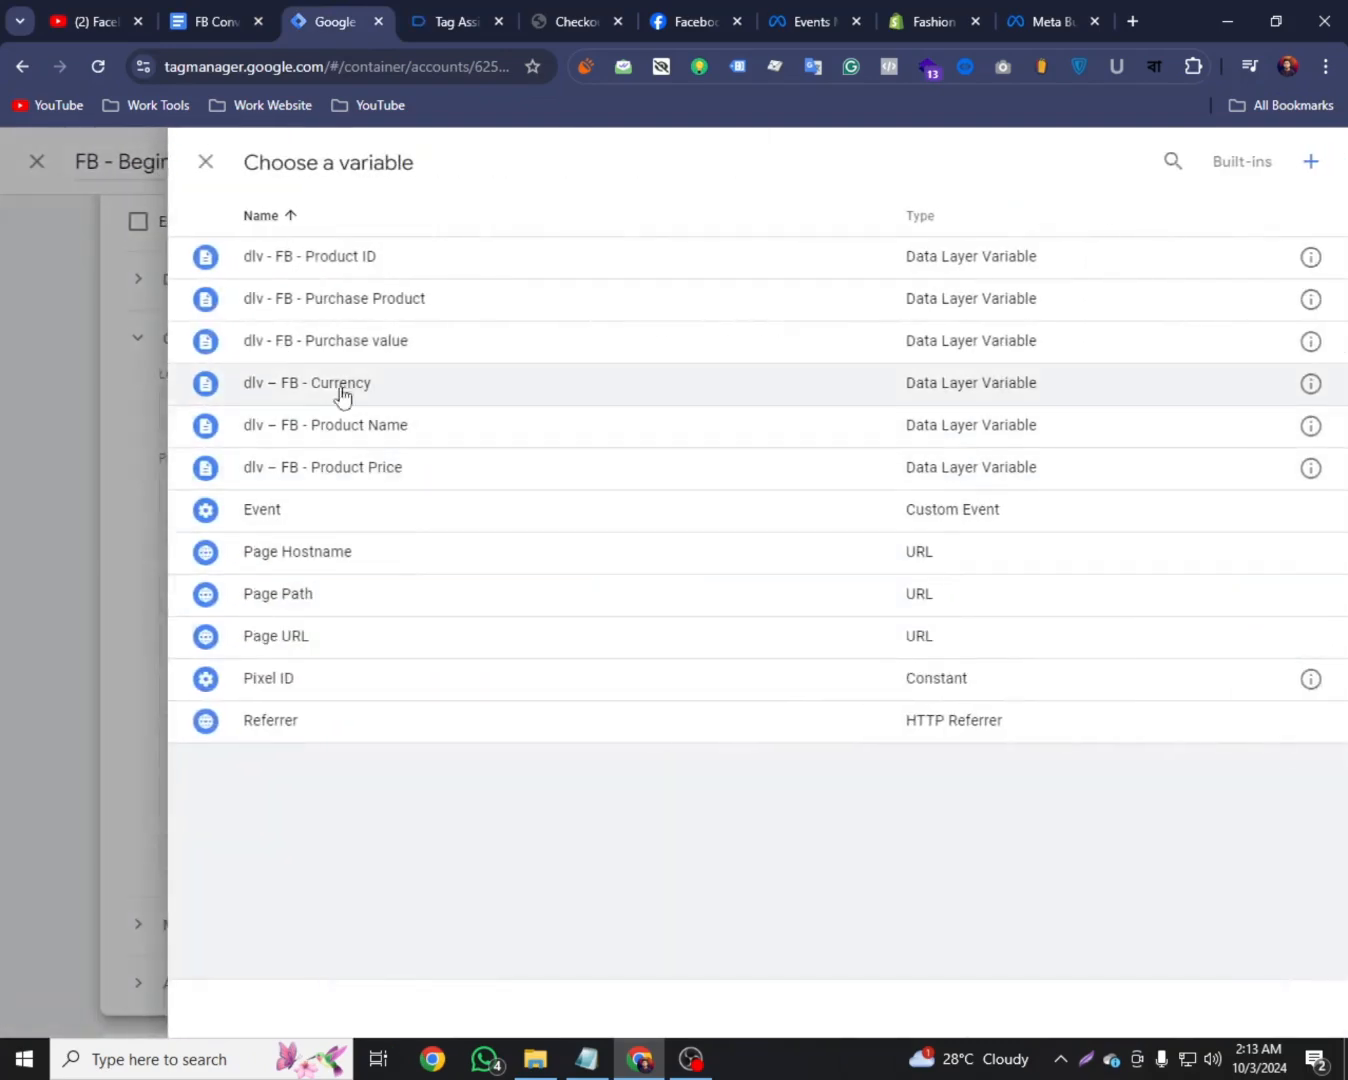
click(331, 385)
Enter the copied text "cJS - FB - Purchase Product Name" as the sixth property name
click(421, 745)
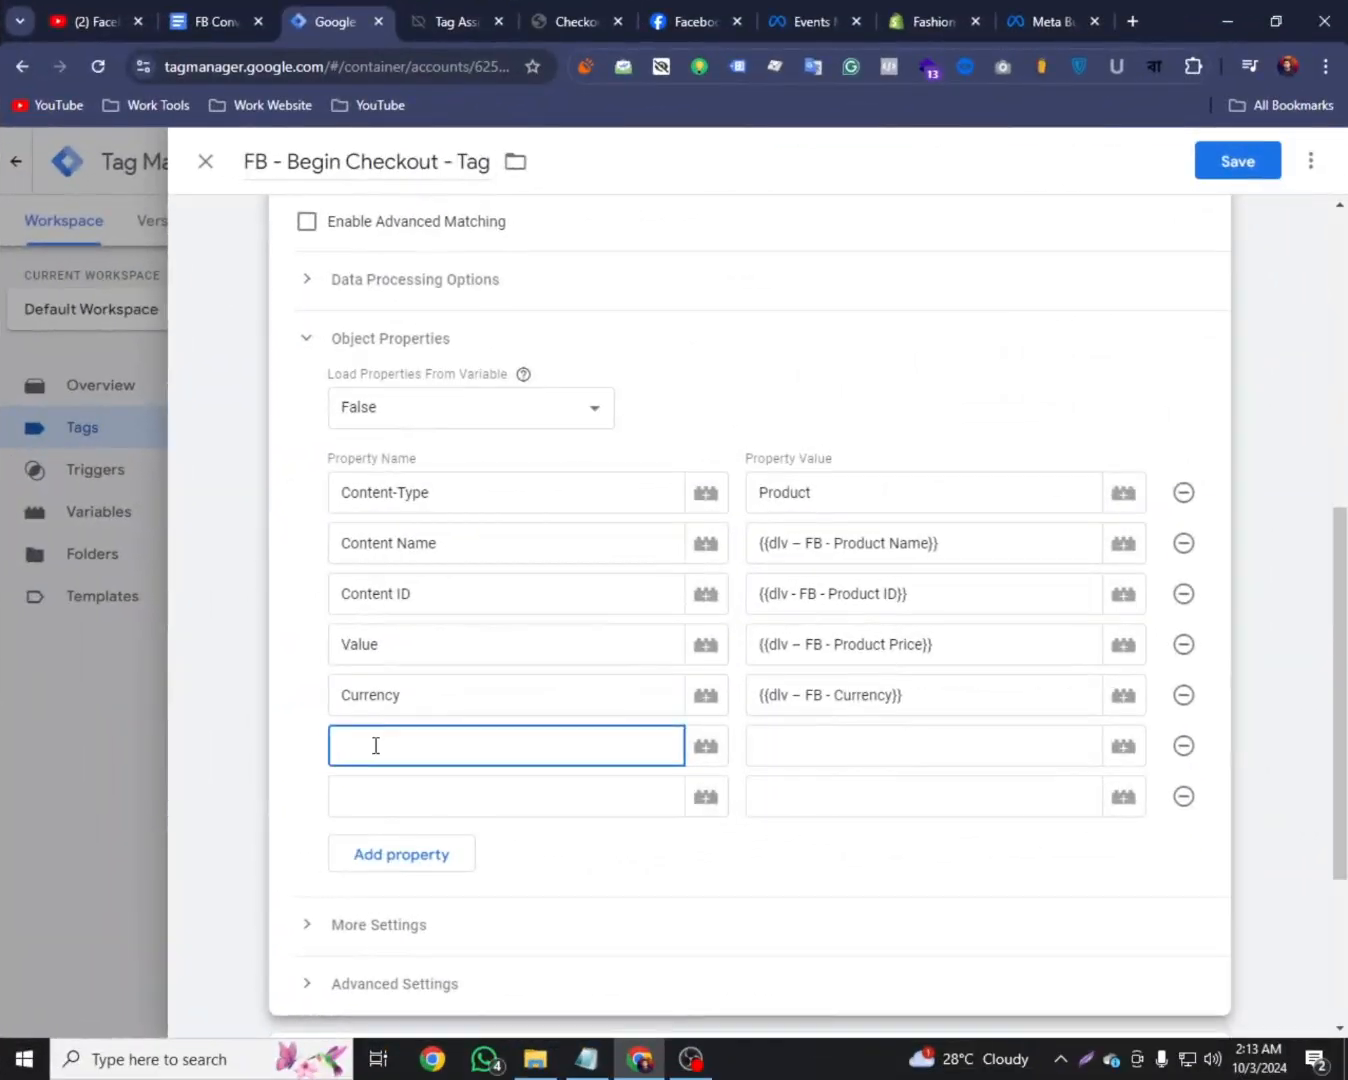
right_click(375, 744)
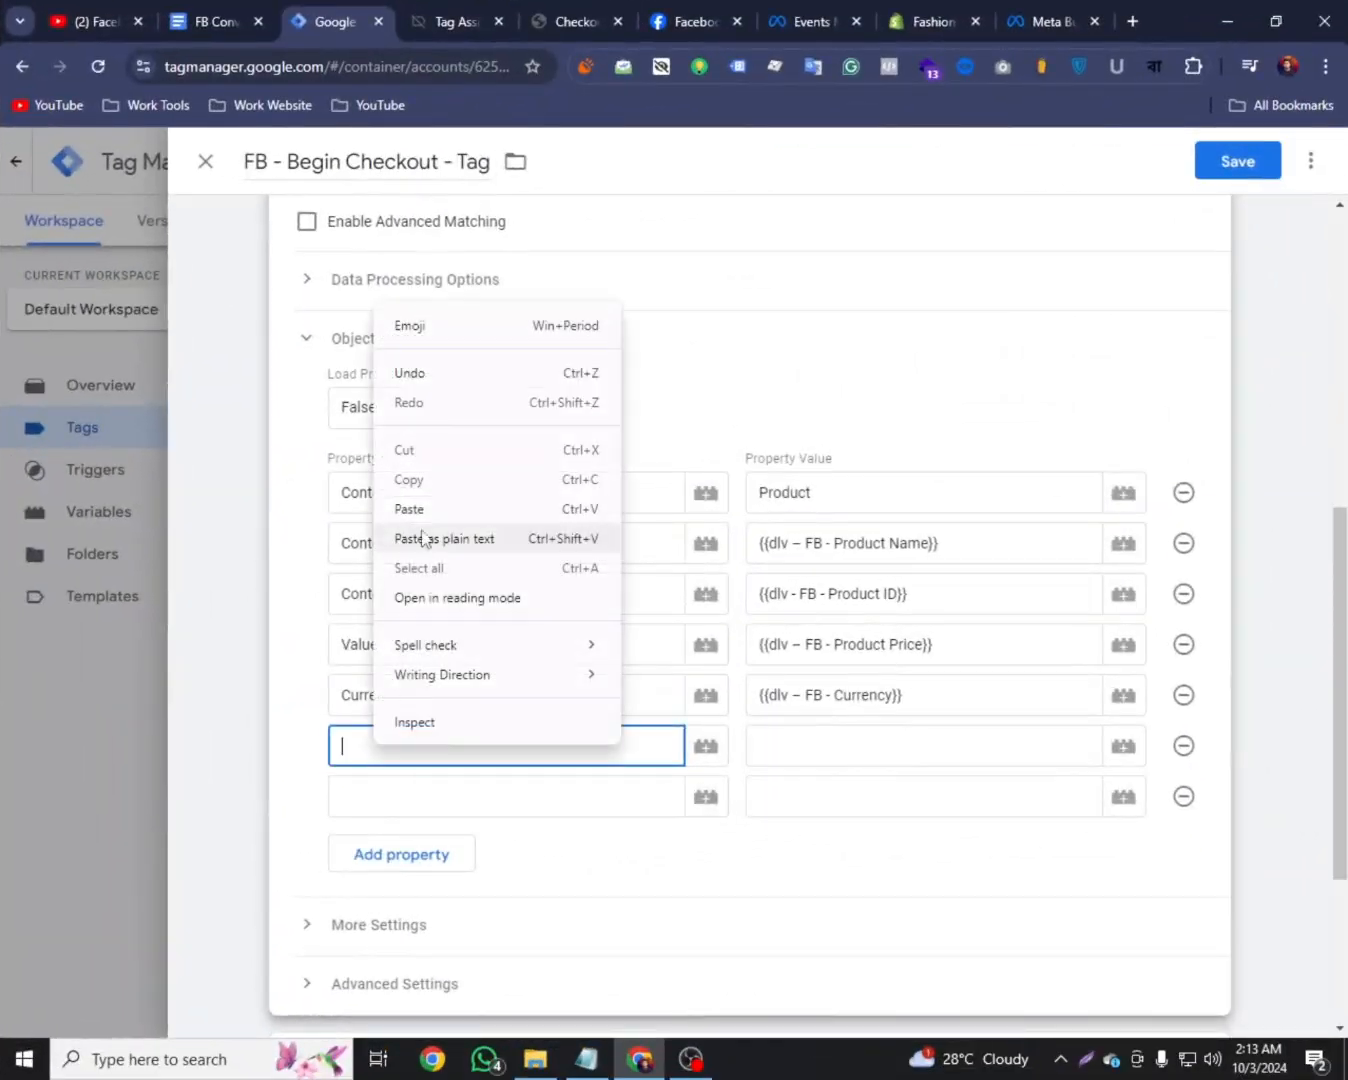
click(421, 541)
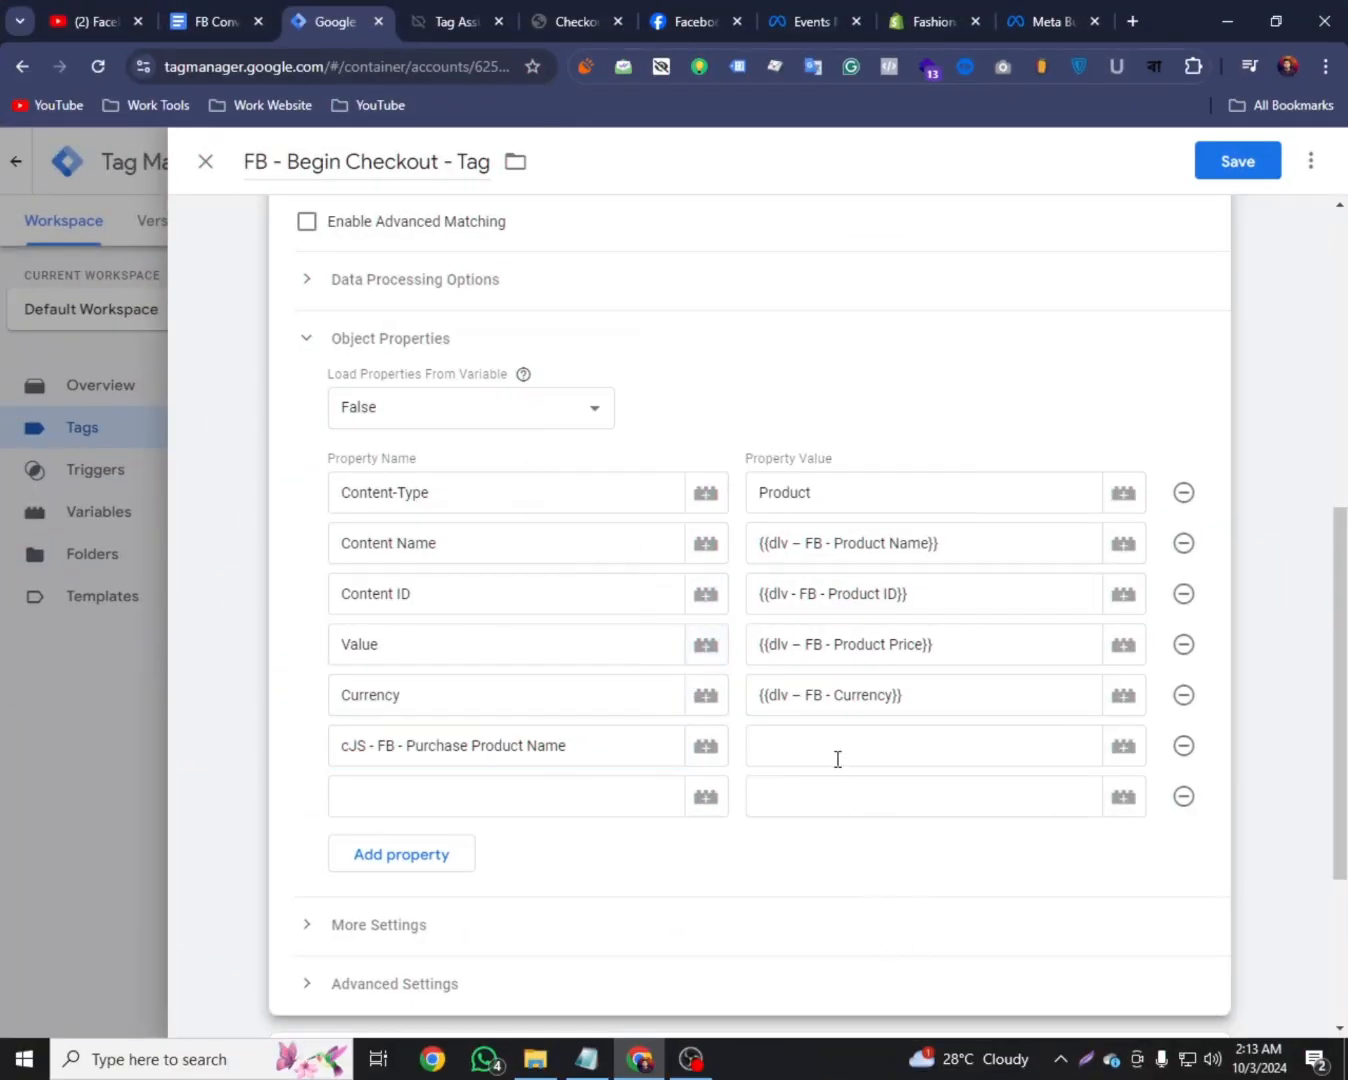
Create a new variable of type Custom JavaScript for the sixth property's value
click(836, 743)
click(1126, 757)
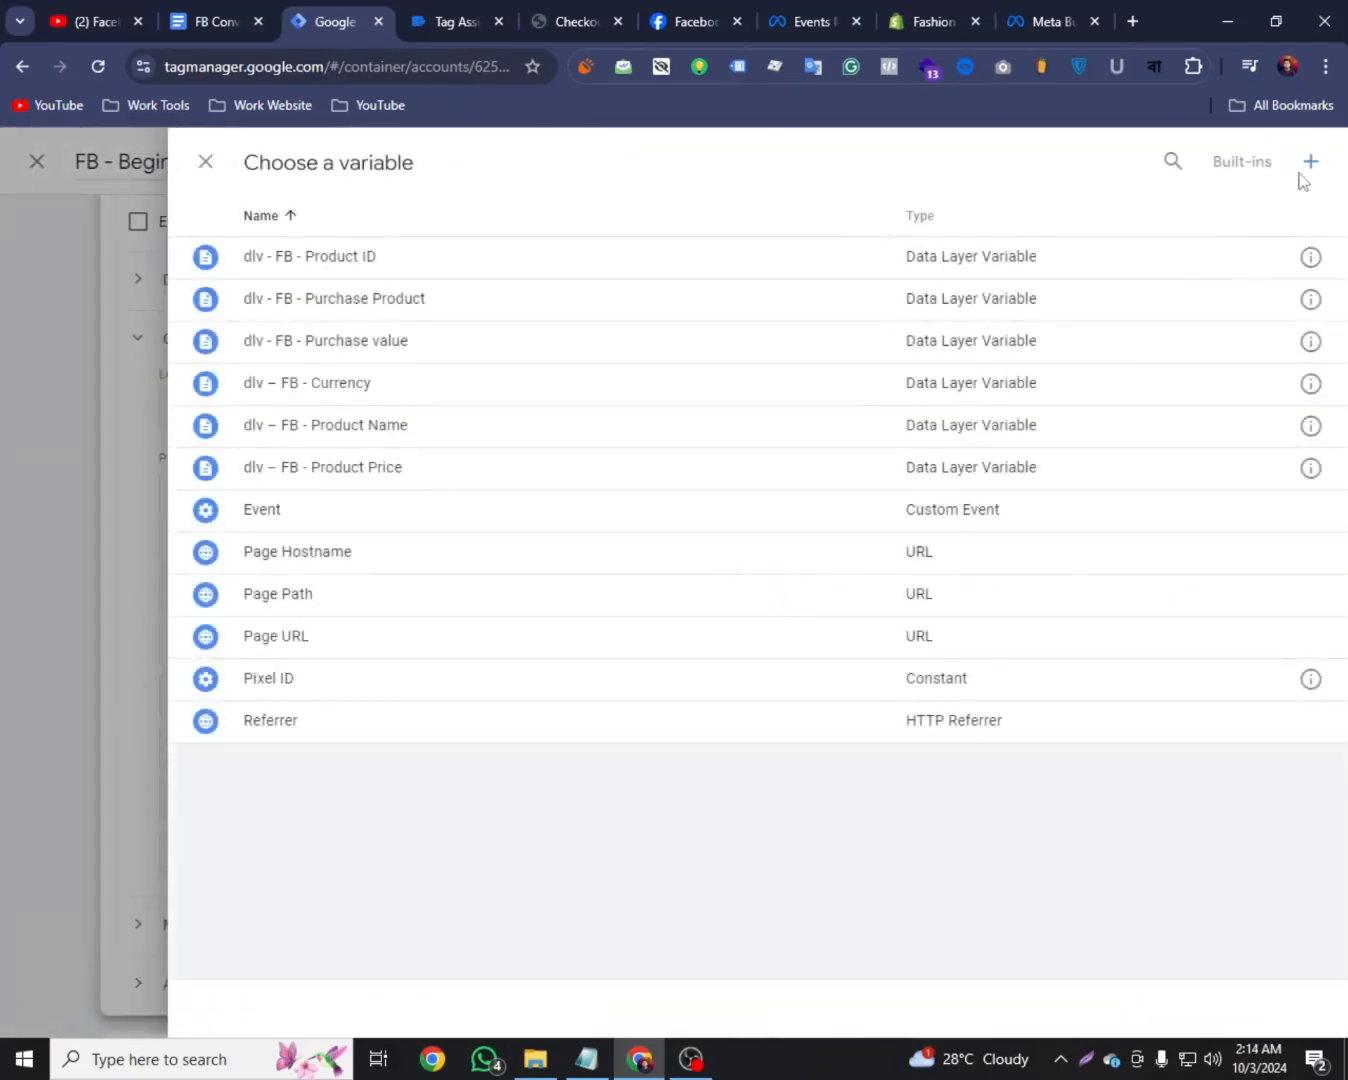
click(1308, 163)
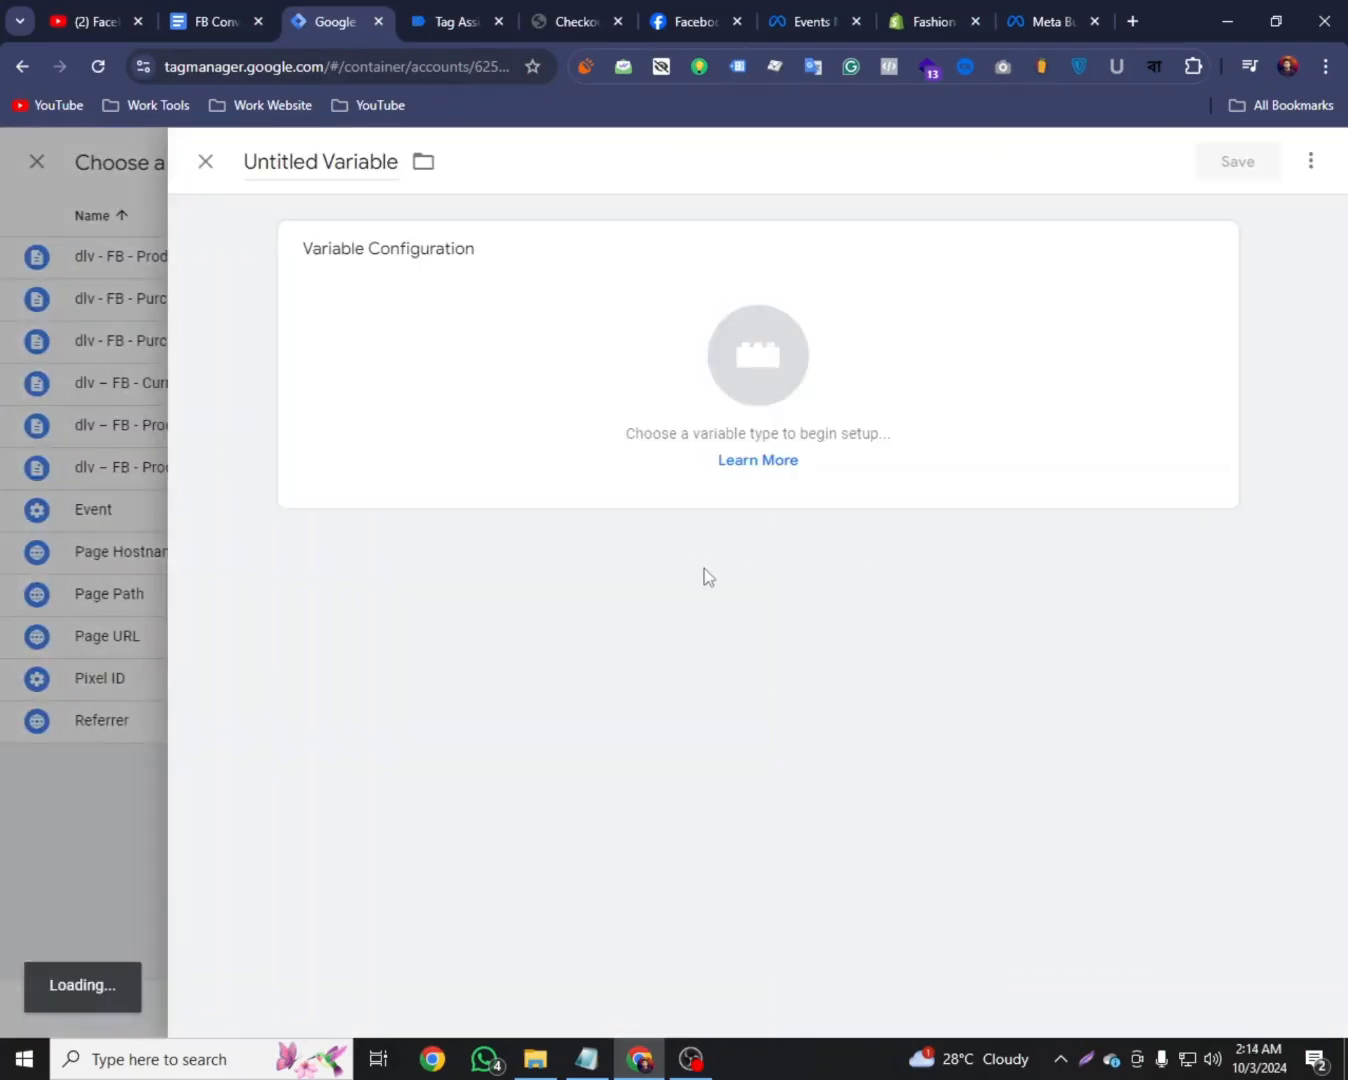
click(753, 380)
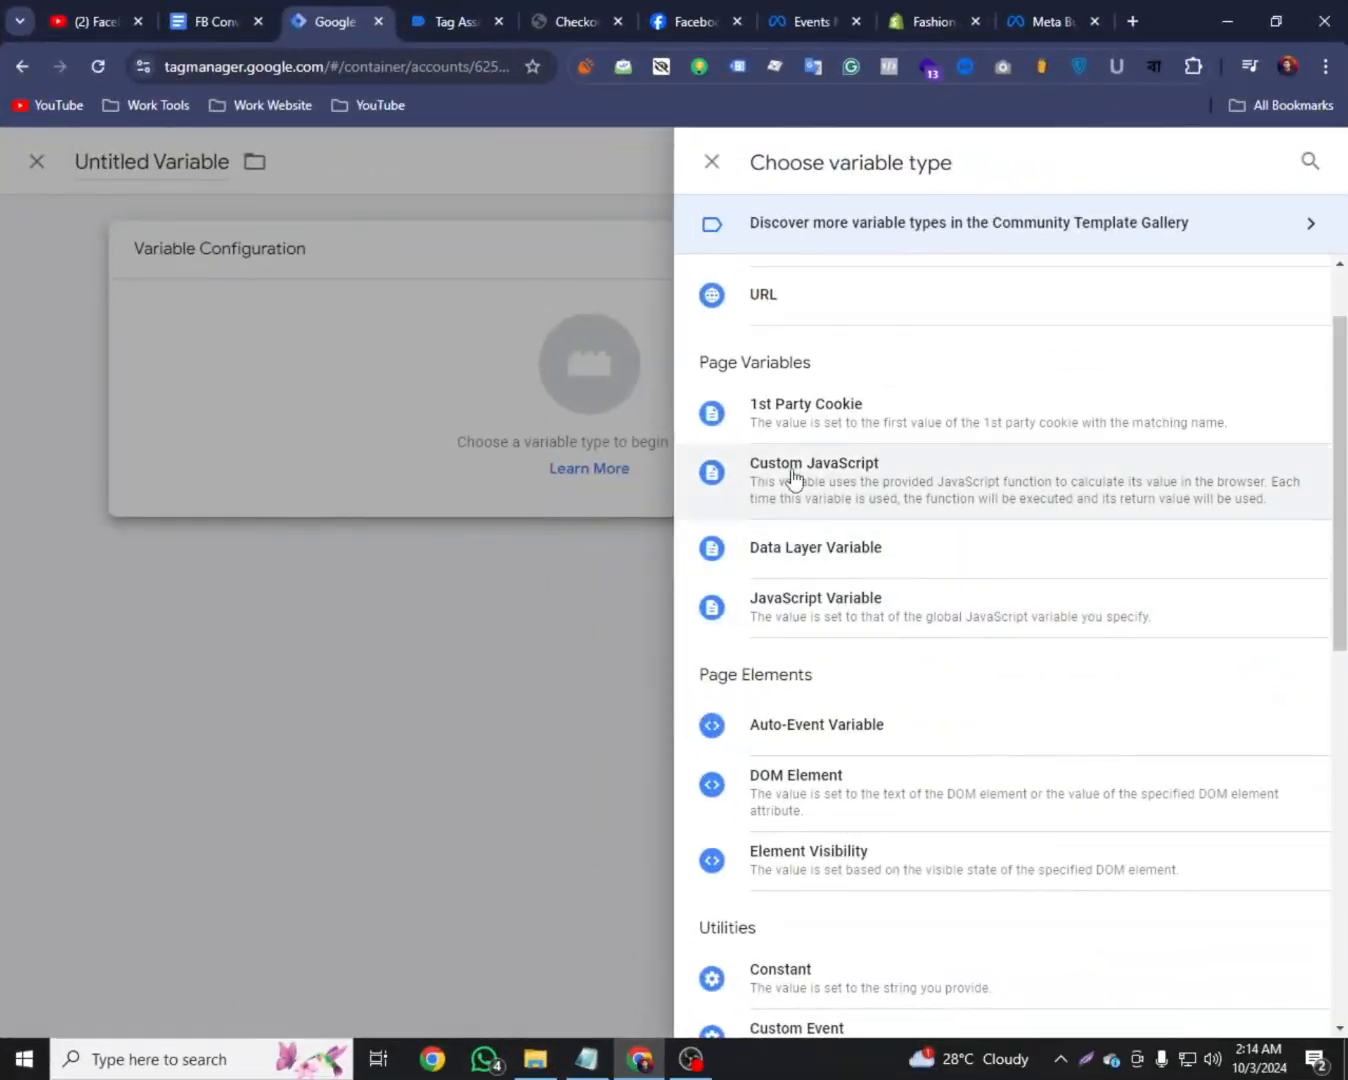
click(793, 469)
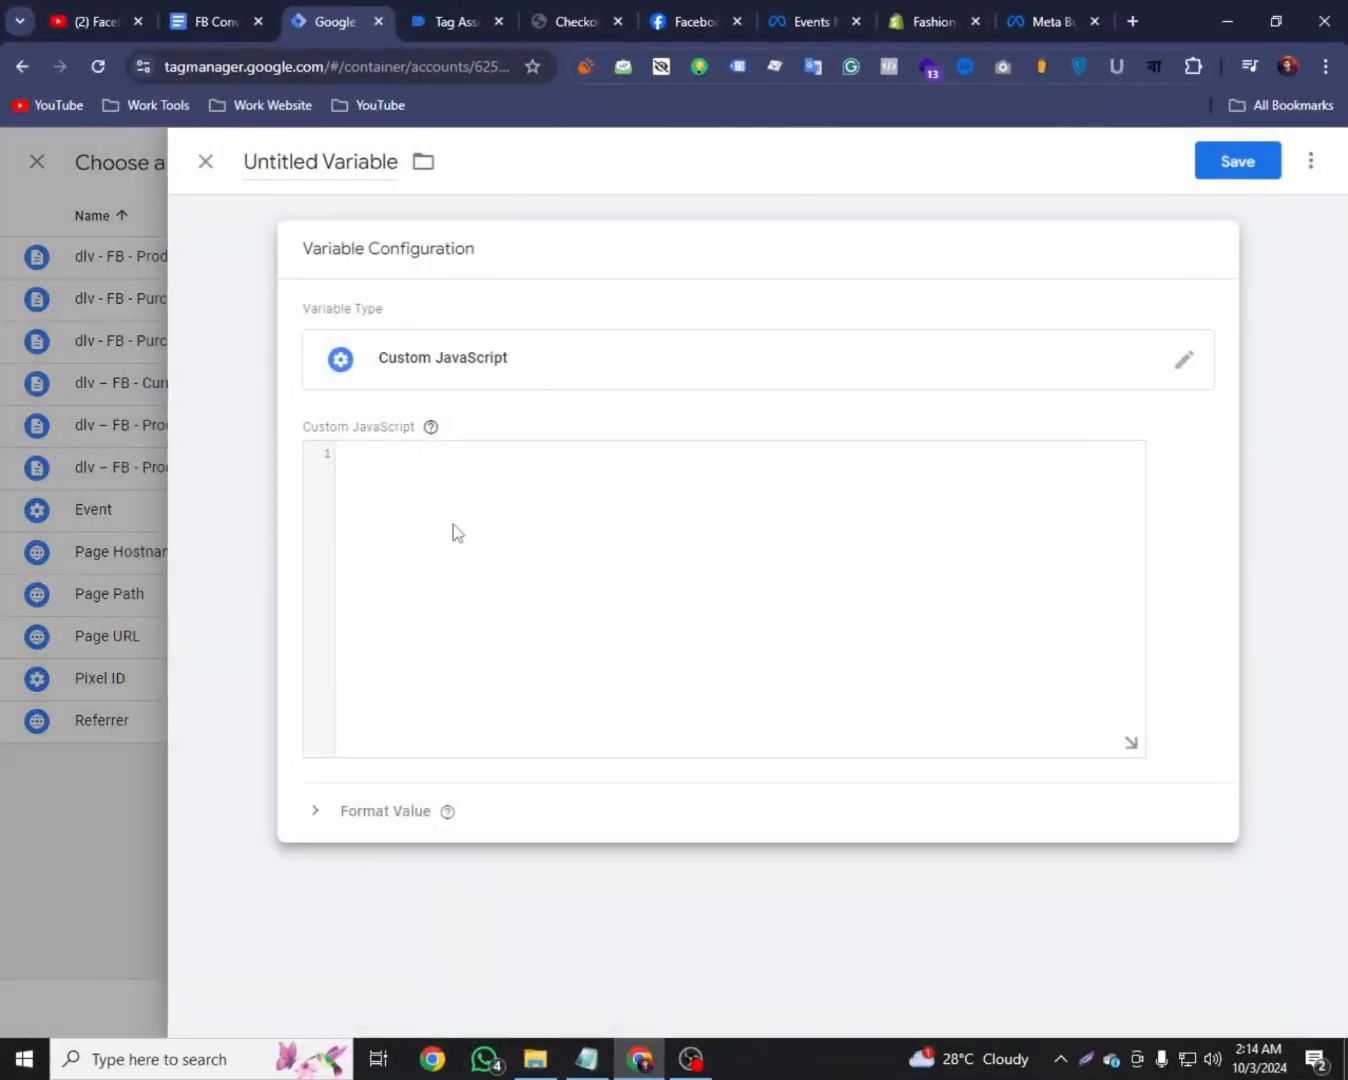
Copy the item-name function code from the Google Docs notes into the variable's Custom JavaScript code
click(214, 21)
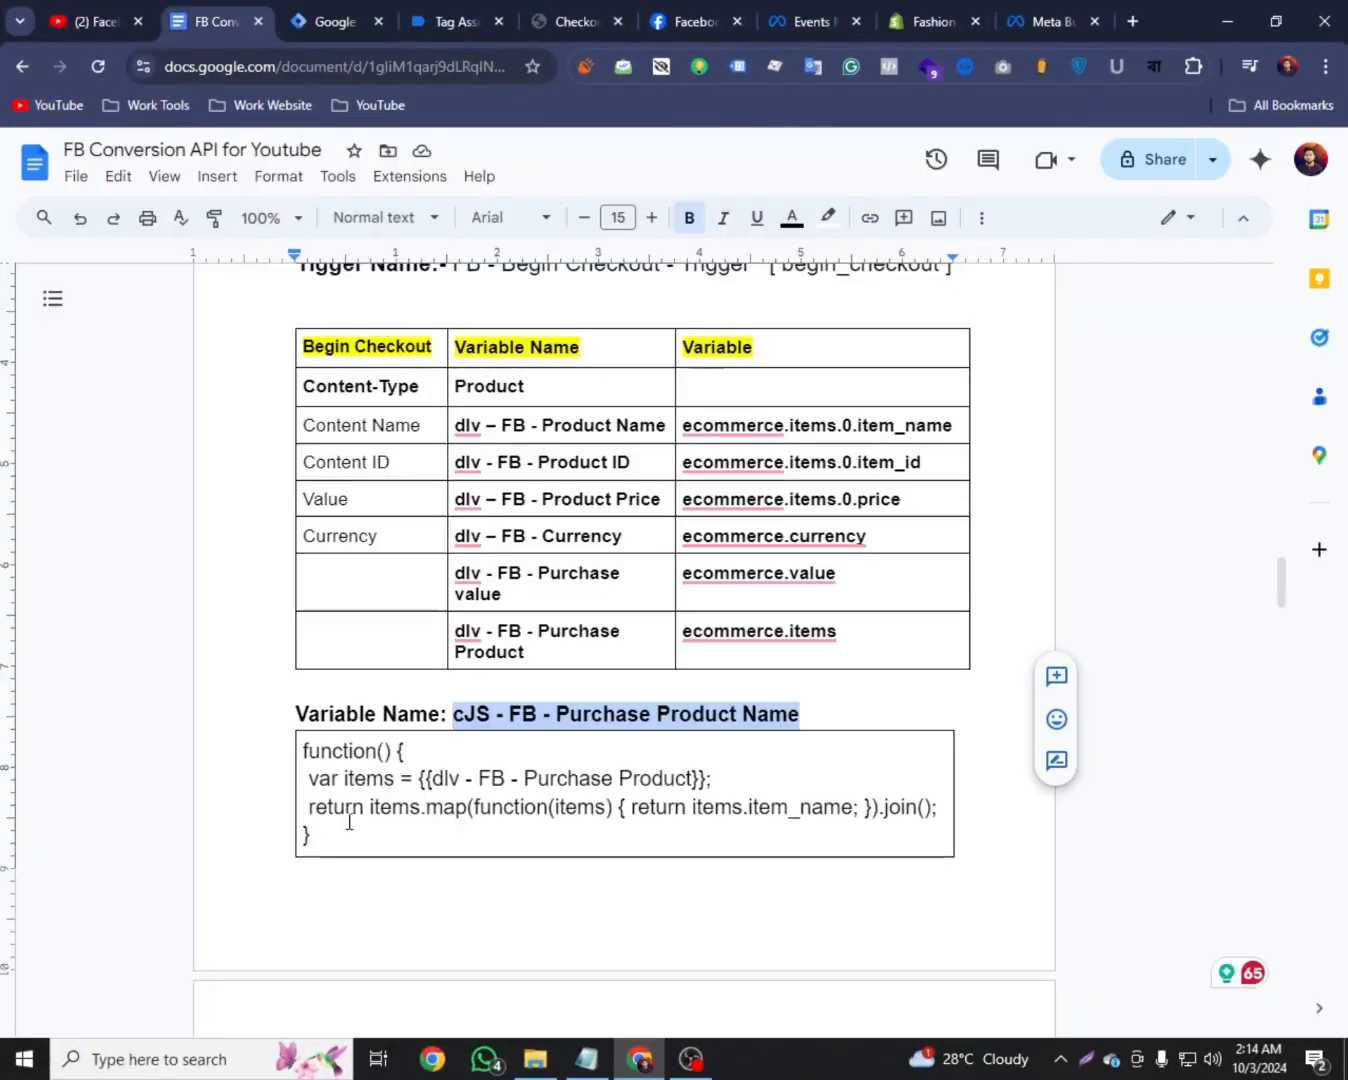
drag(330, 835, 302, 745)
key(ctrl+c)
right_click(352, 457)
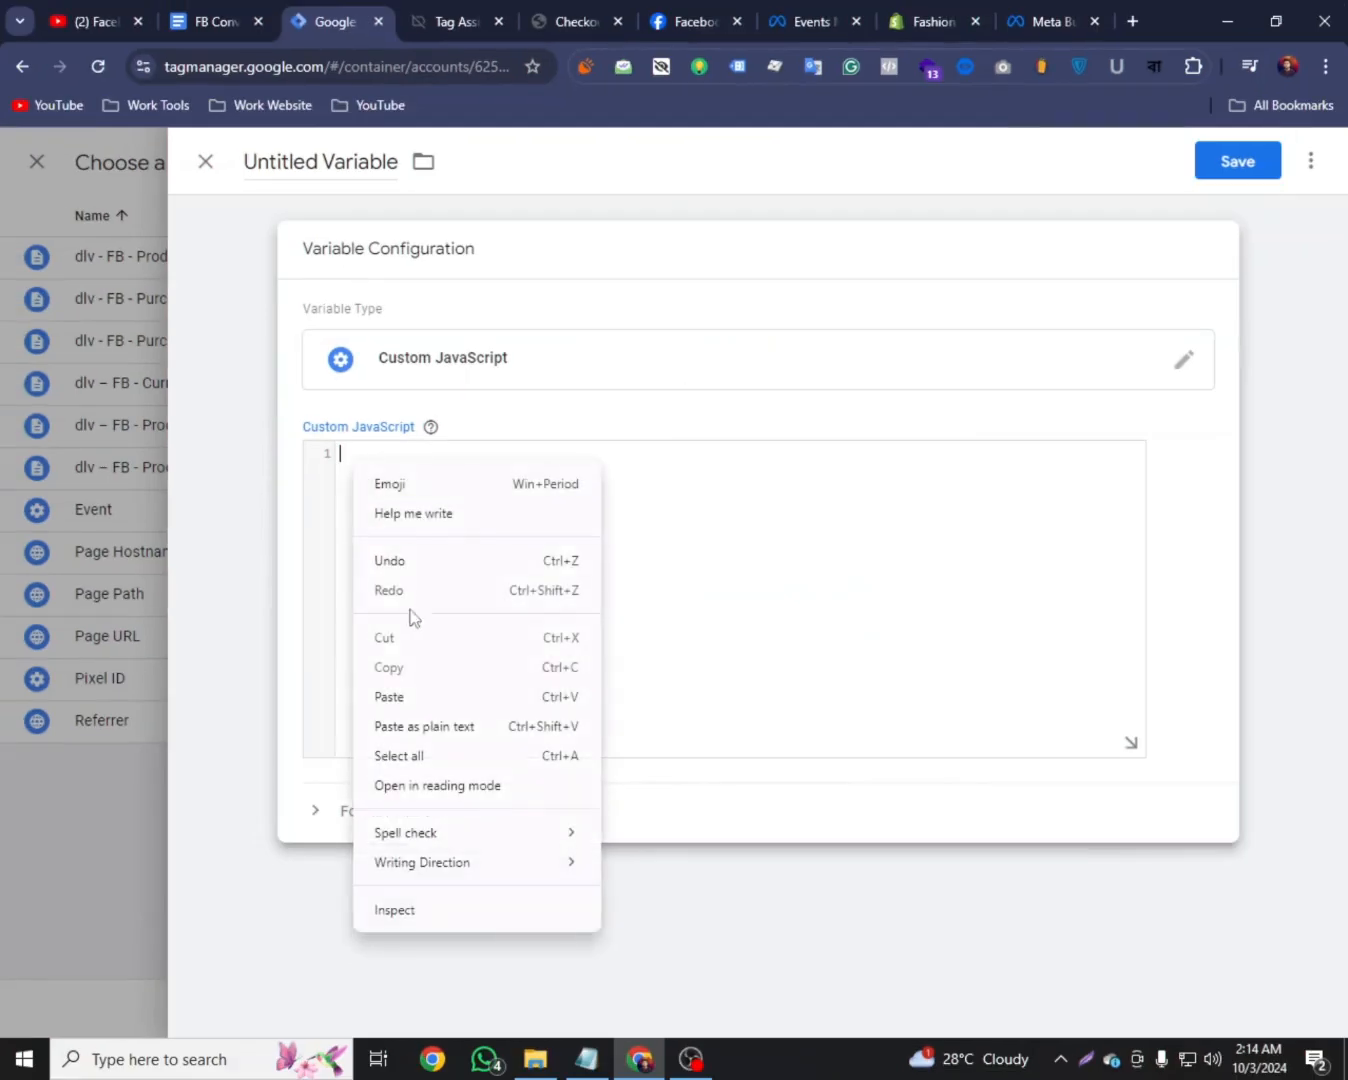
click(413, 695)
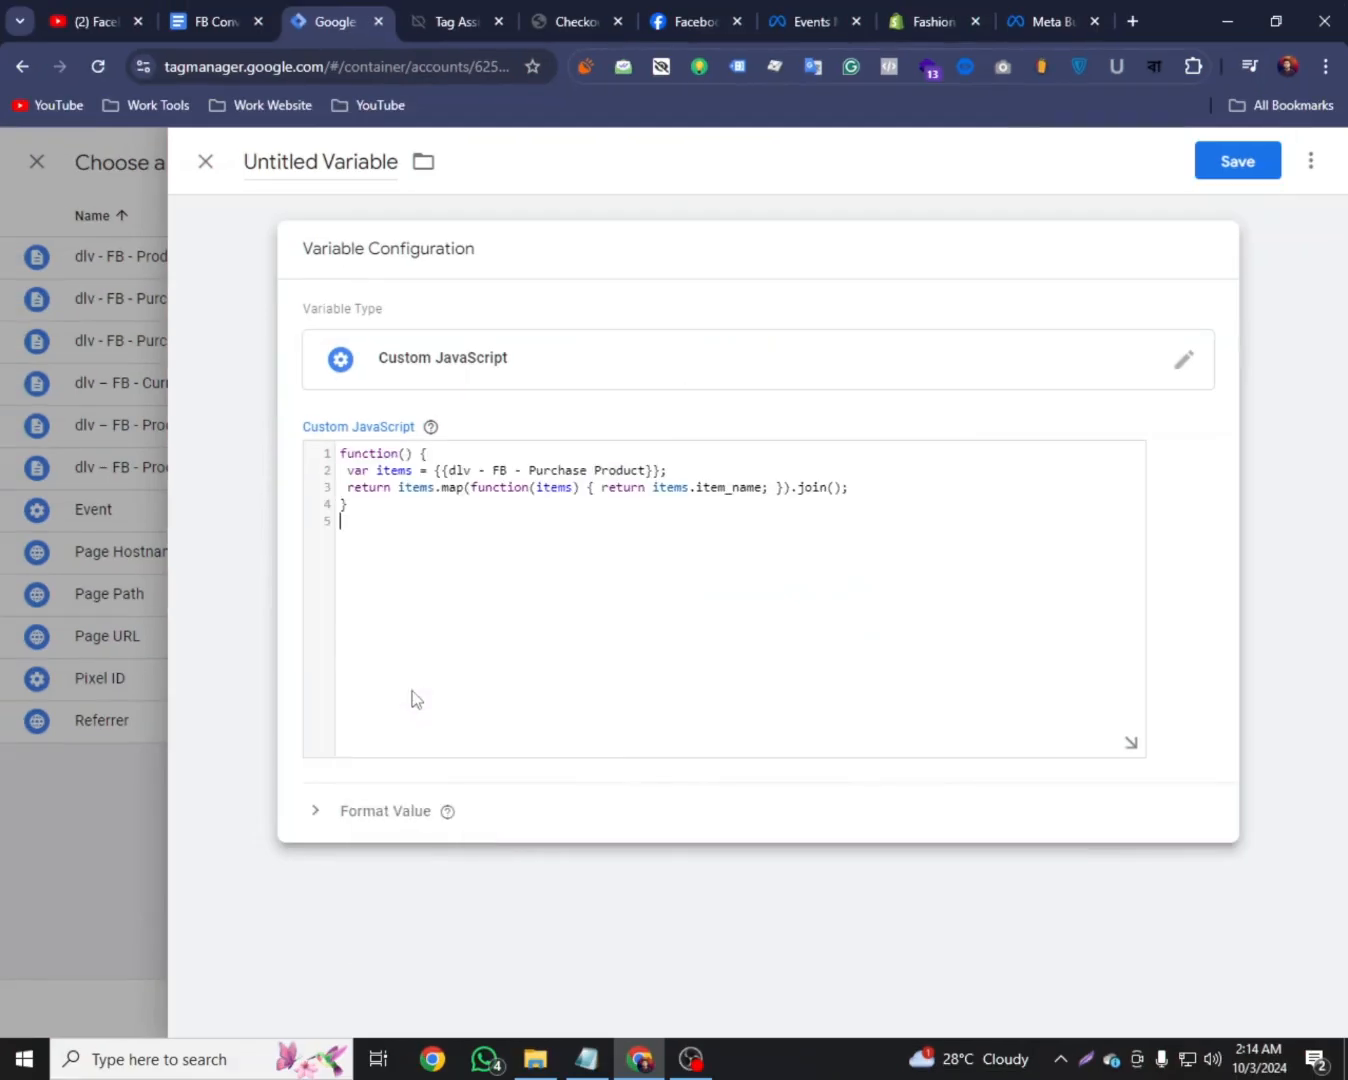
Name the variable "cJS - FB - Purchase Product Name", copied from the Google Docs notes, and save it
click(241, 11)
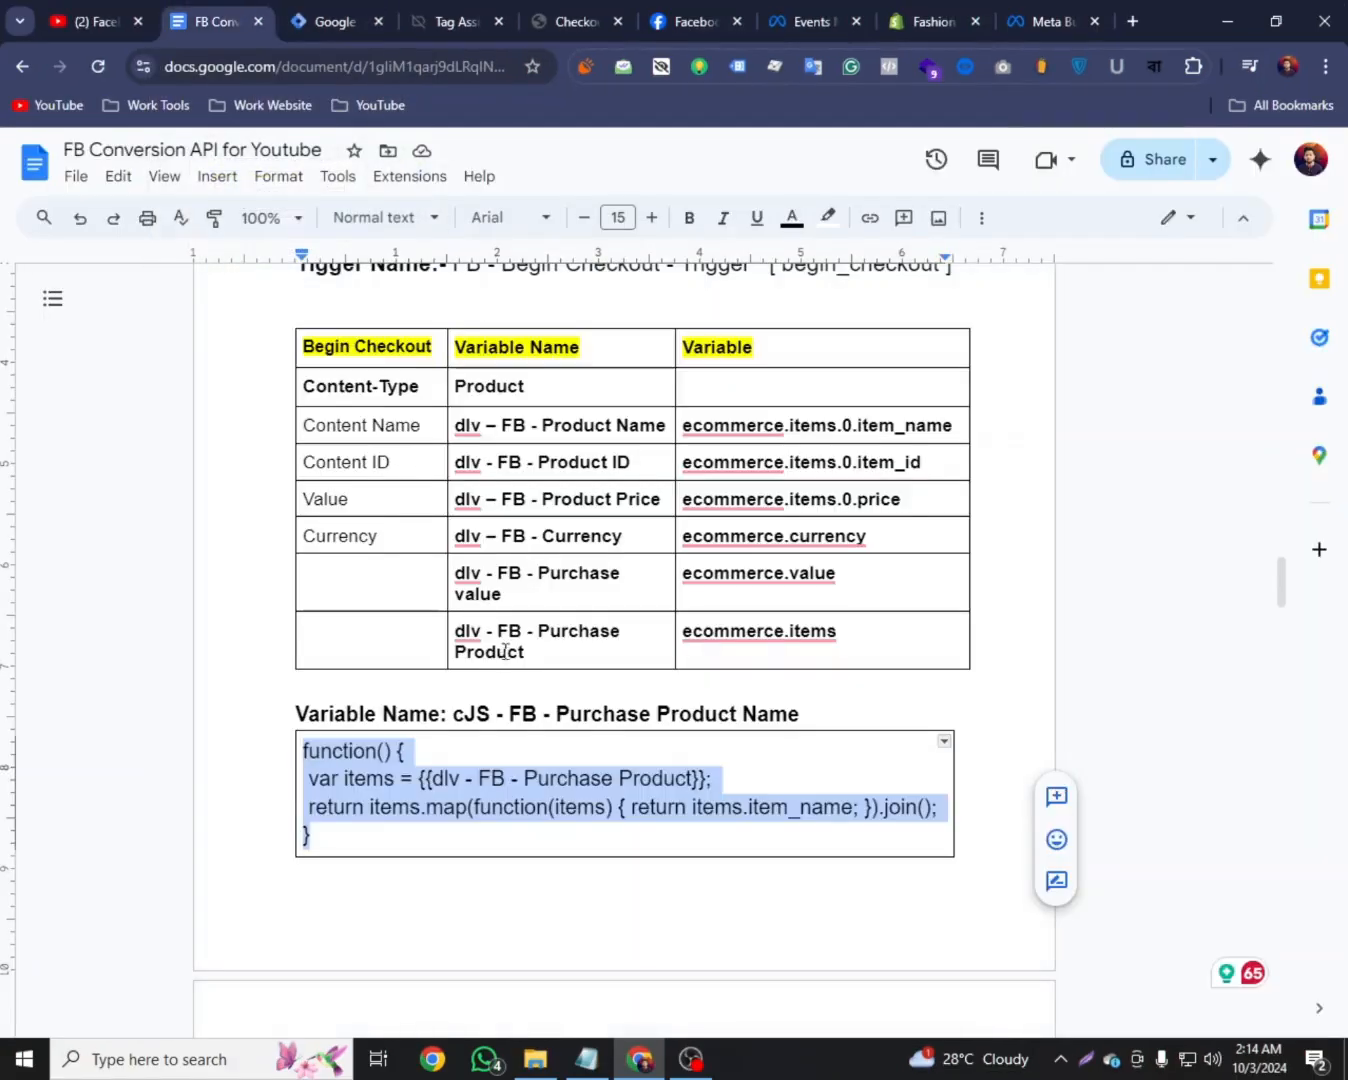
drag(458, 717, 789, 716)
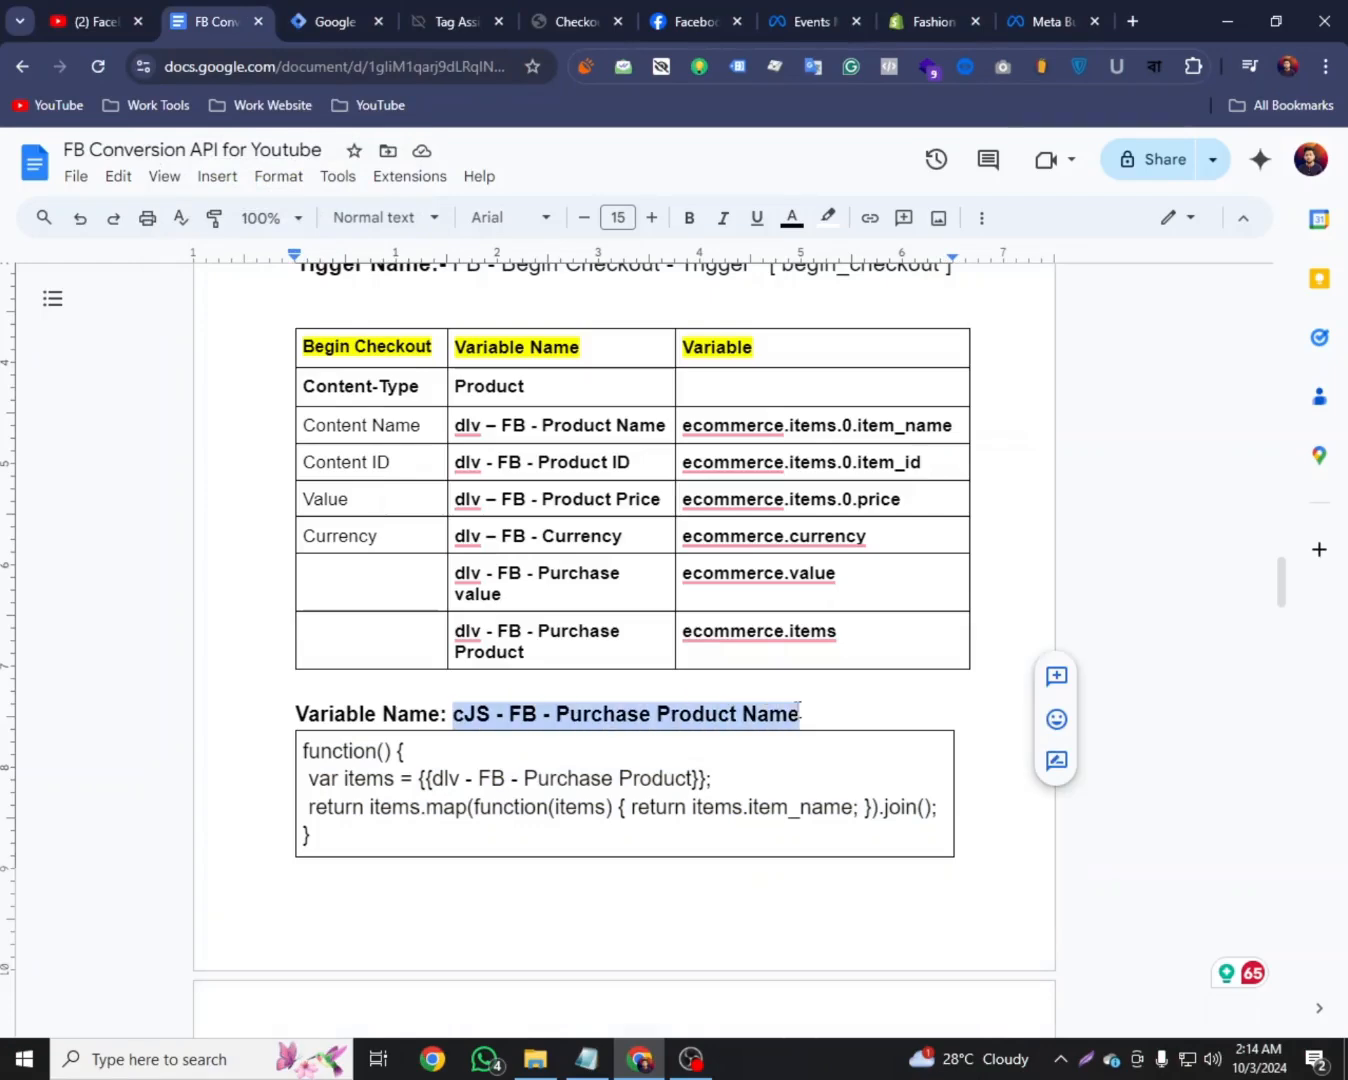
right_click(774, 703)
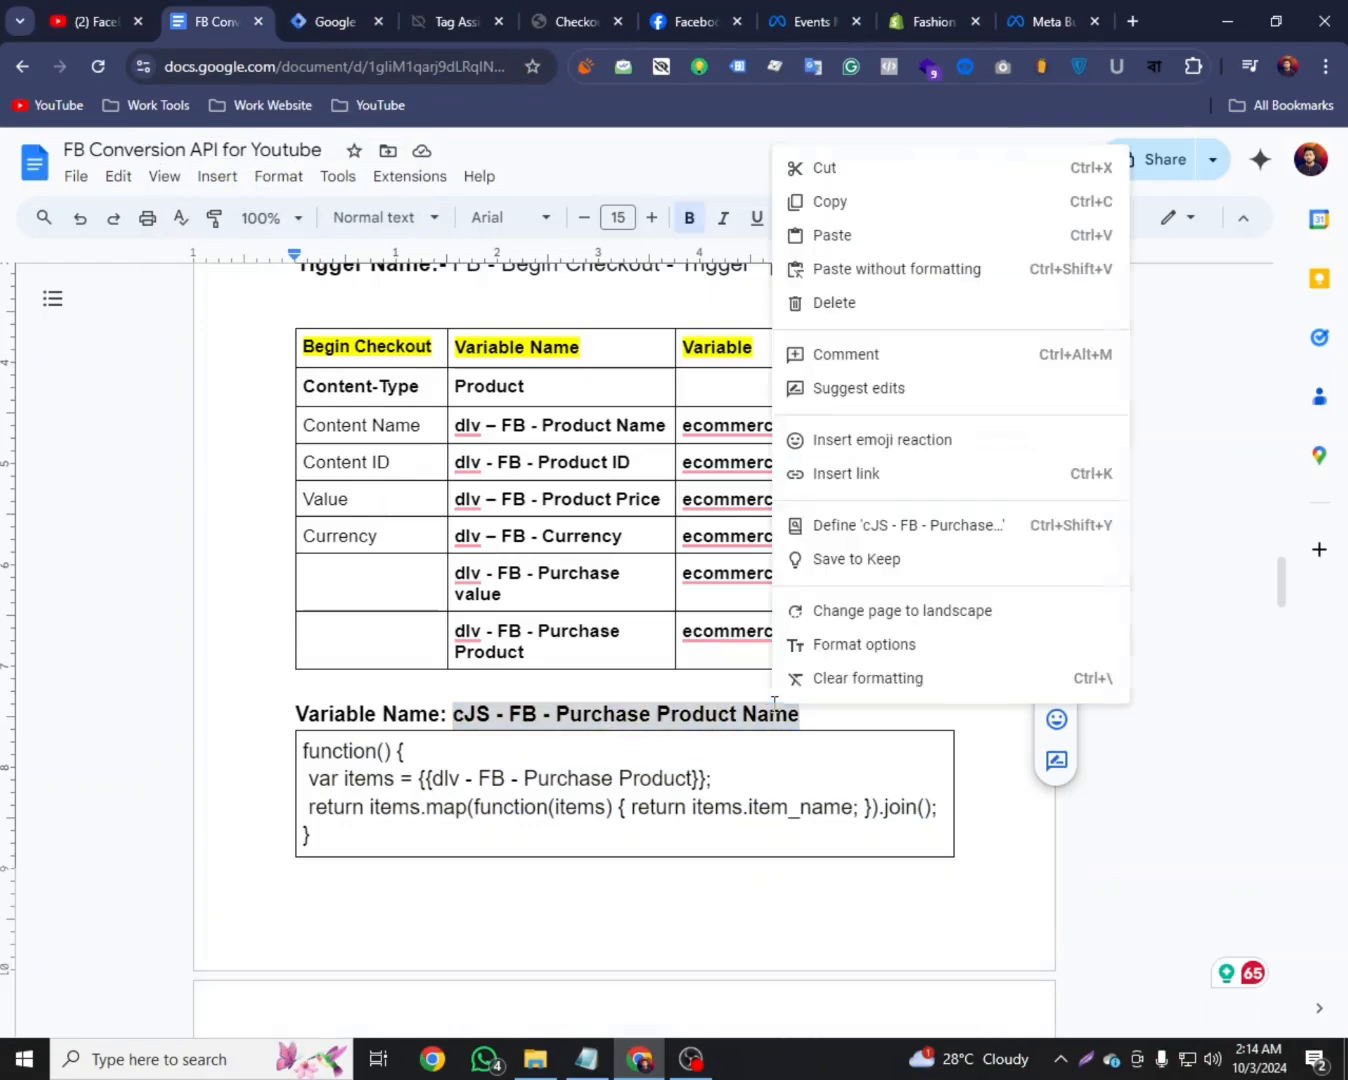
click(837, 203)
click(356, 8)
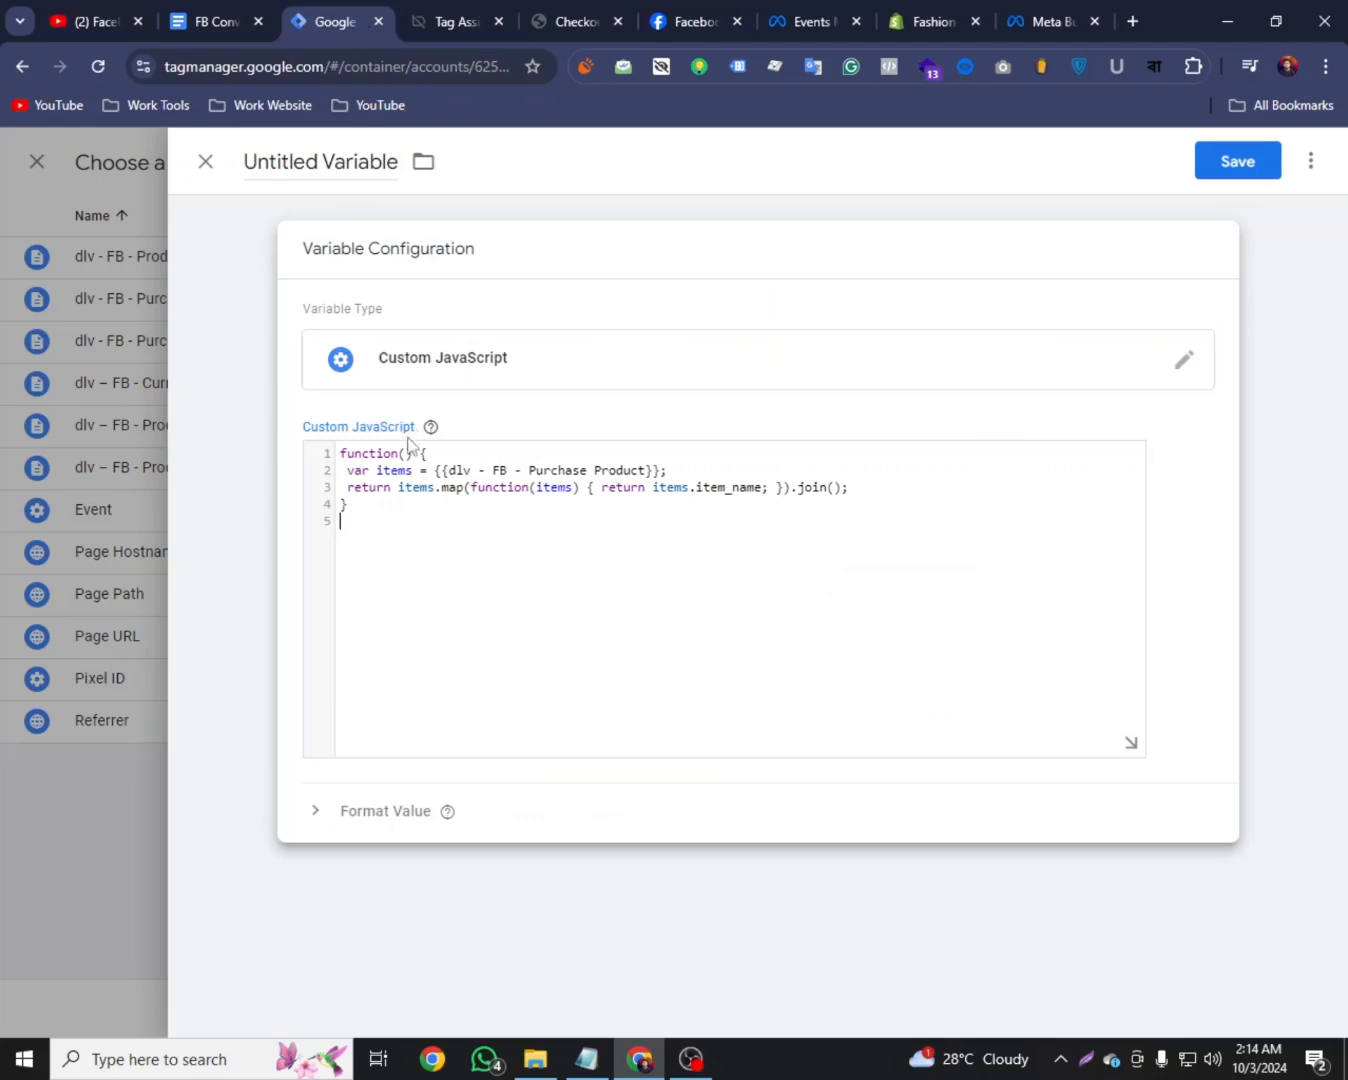
triple_click(325, 172)
right_click(325, 172)
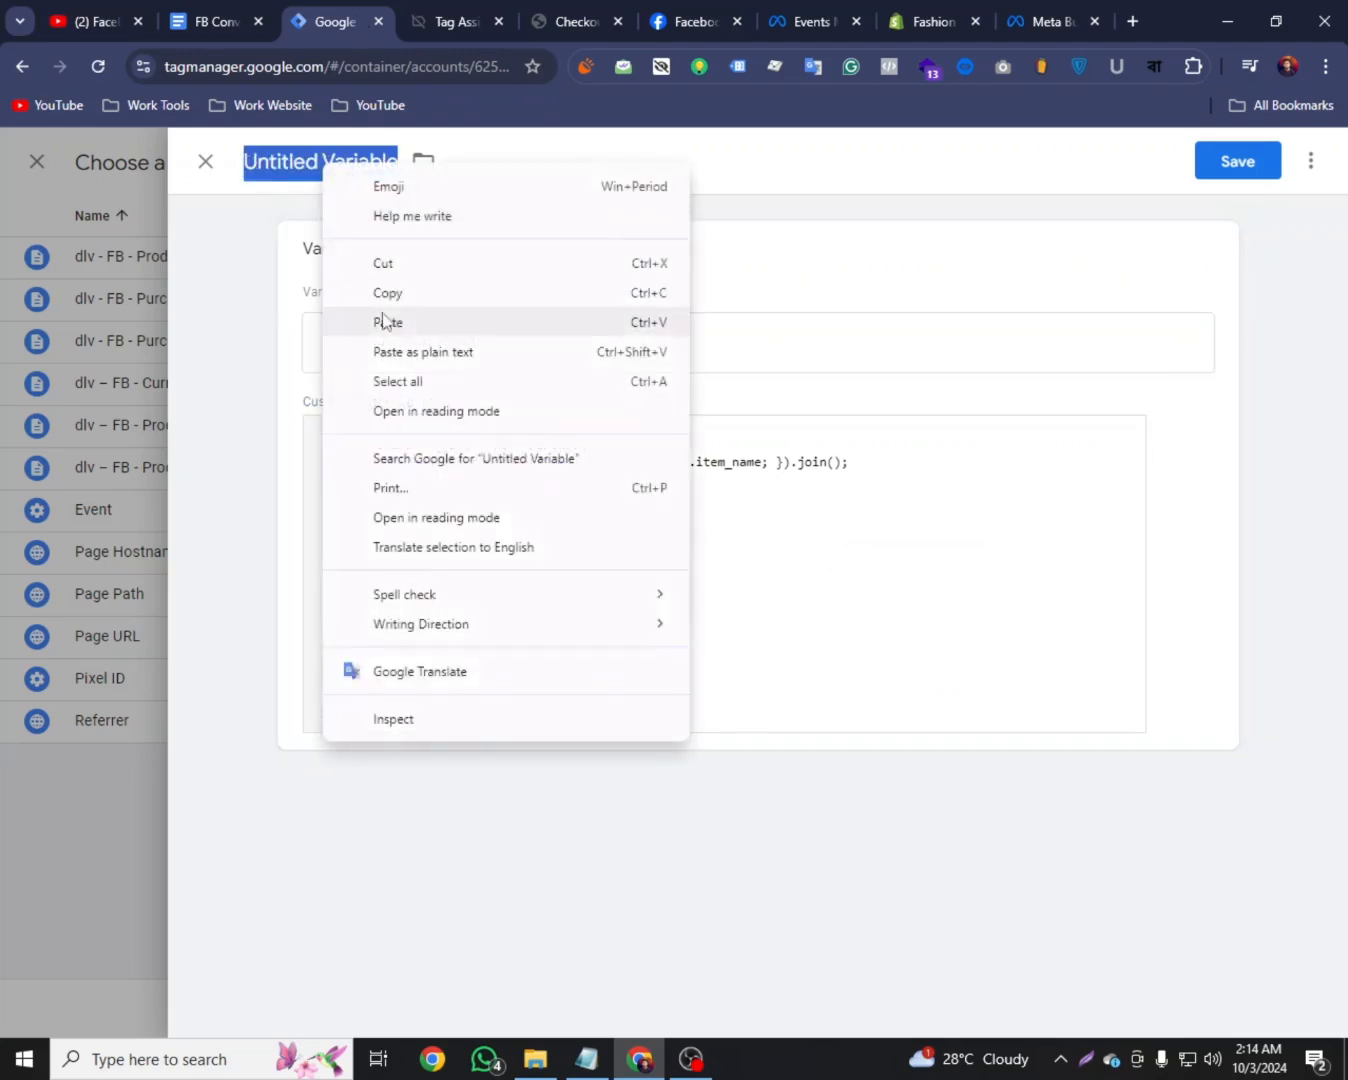
click(387, 319)
click(1230, 158)
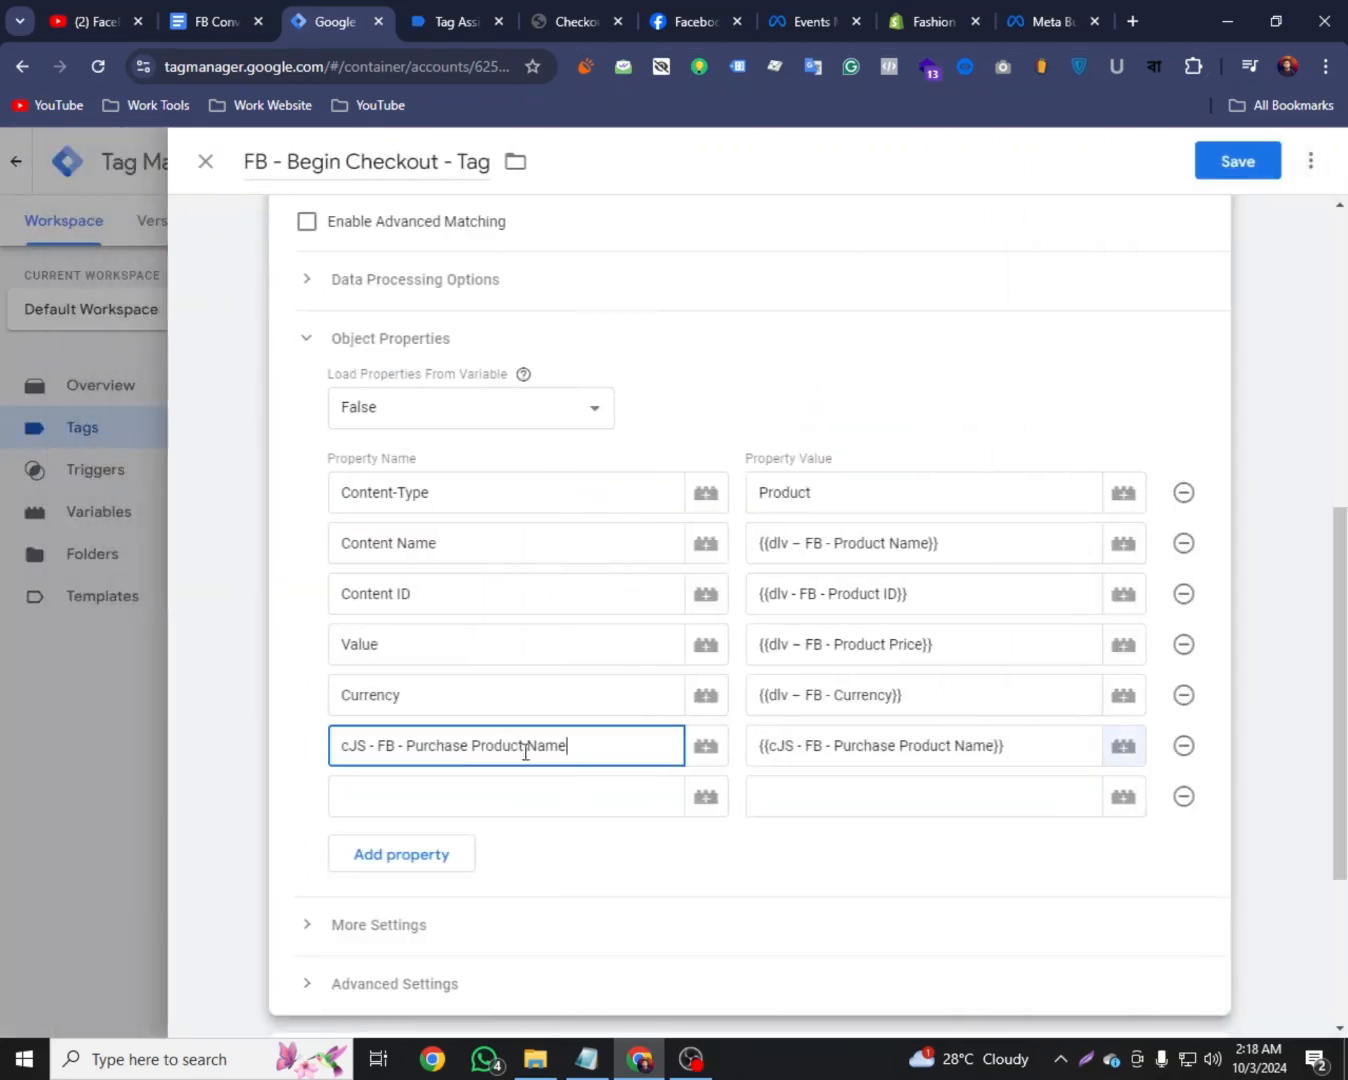
Replace the sixth property name with "content_name" and enter "content_id" as the seventh property name
drag(567, 747, 342, 756)
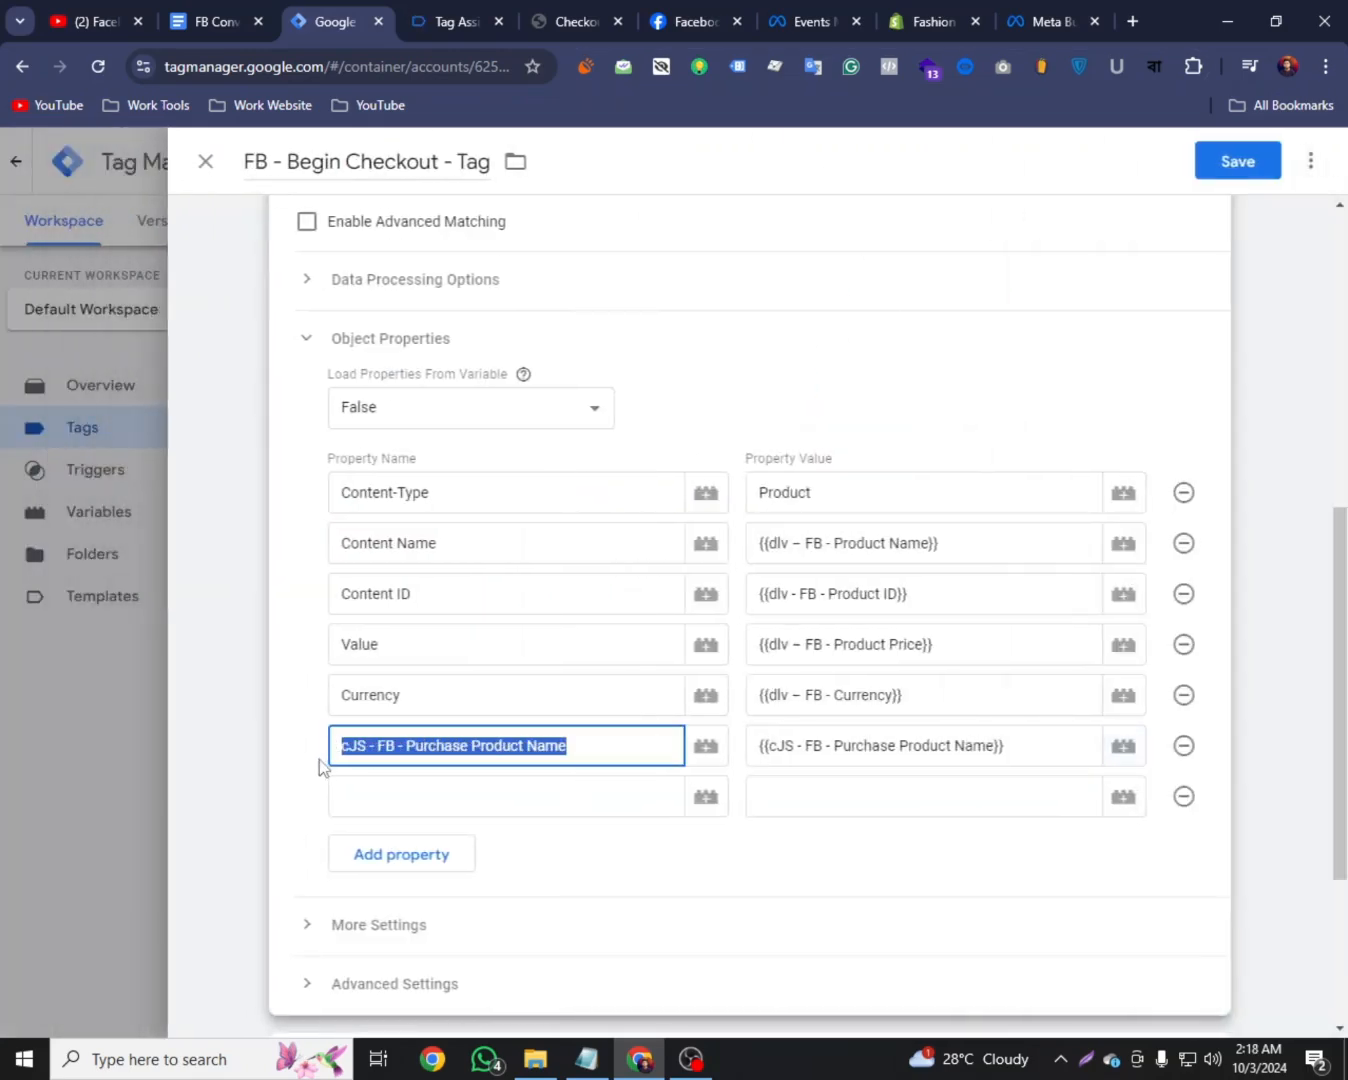
key(BackSpace)
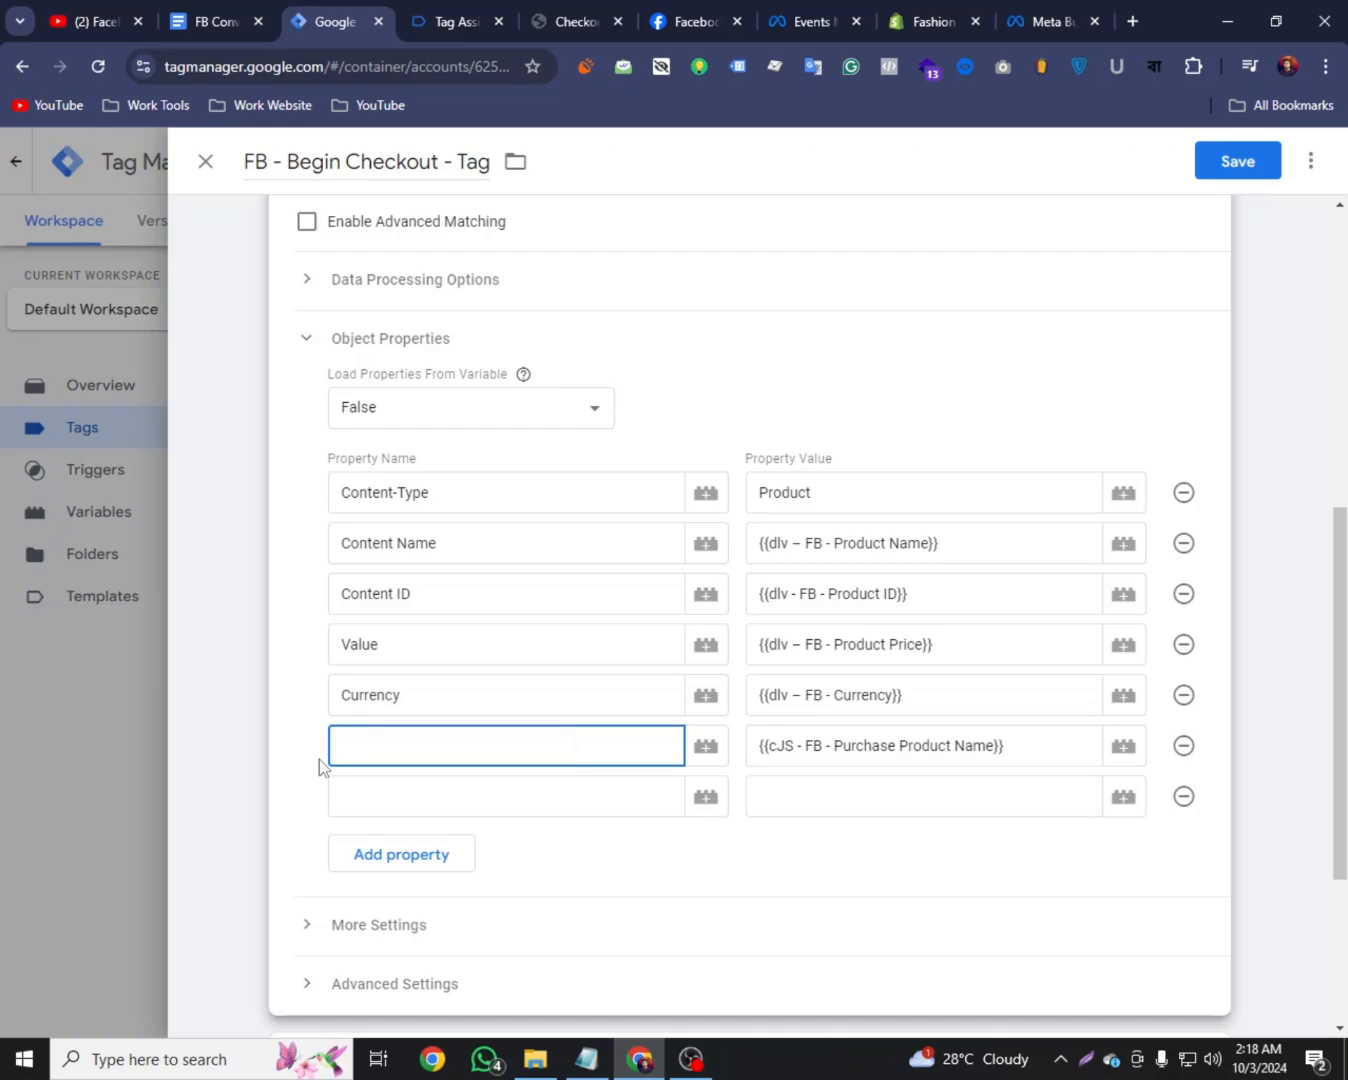
text(content_name)
click(501, 798)
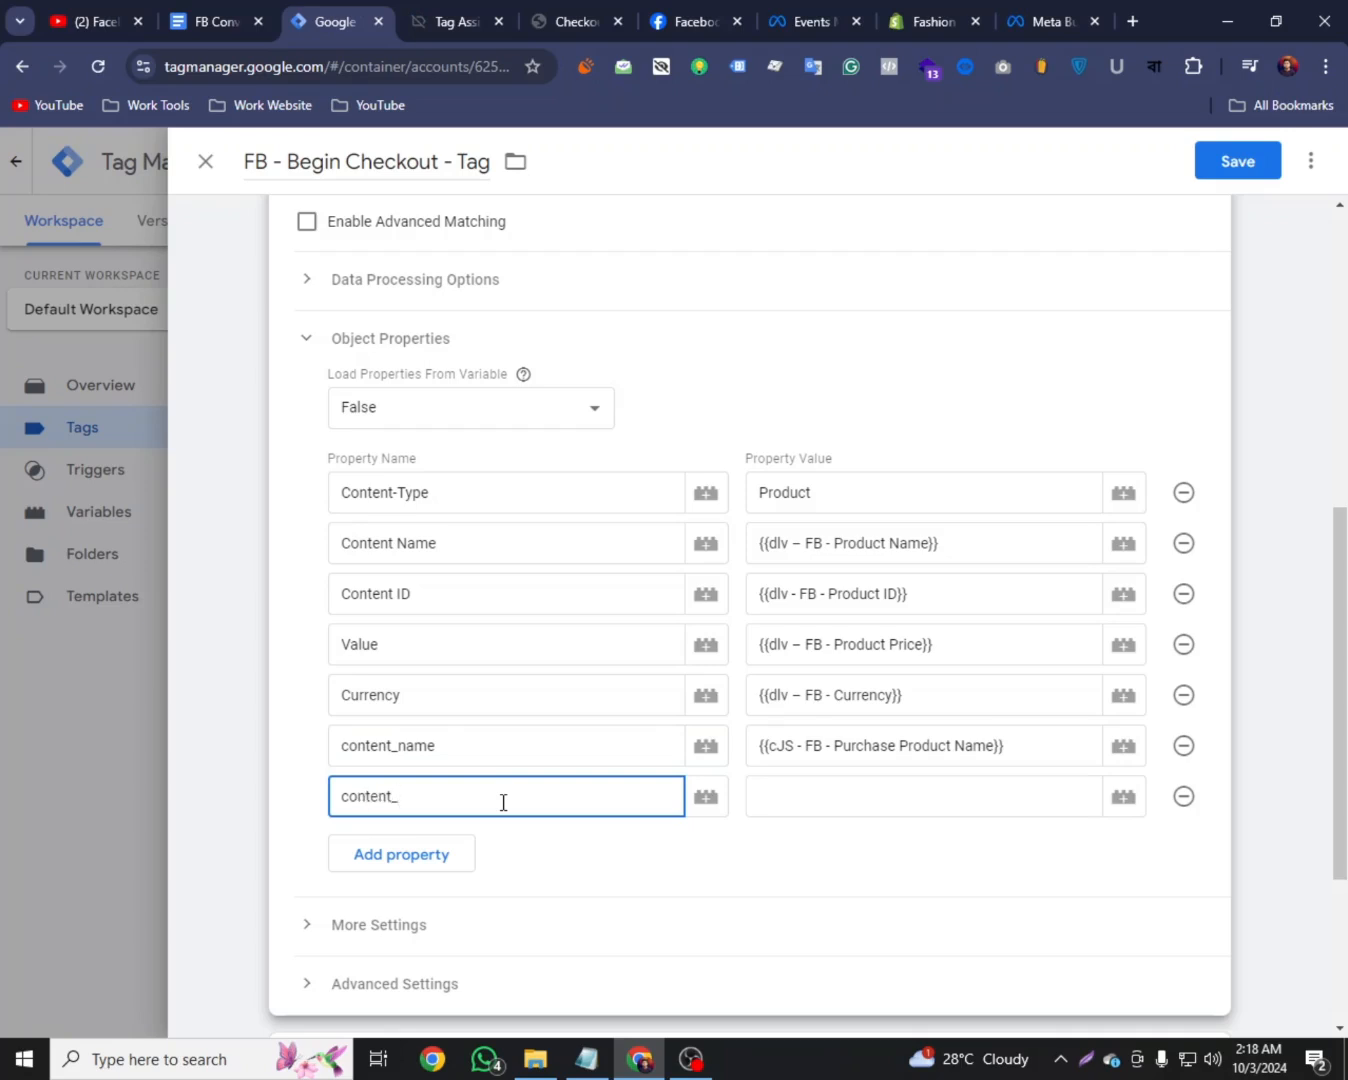
Create a new variable of type Custom JavaScript for the content_id property's value
click(828, 812)
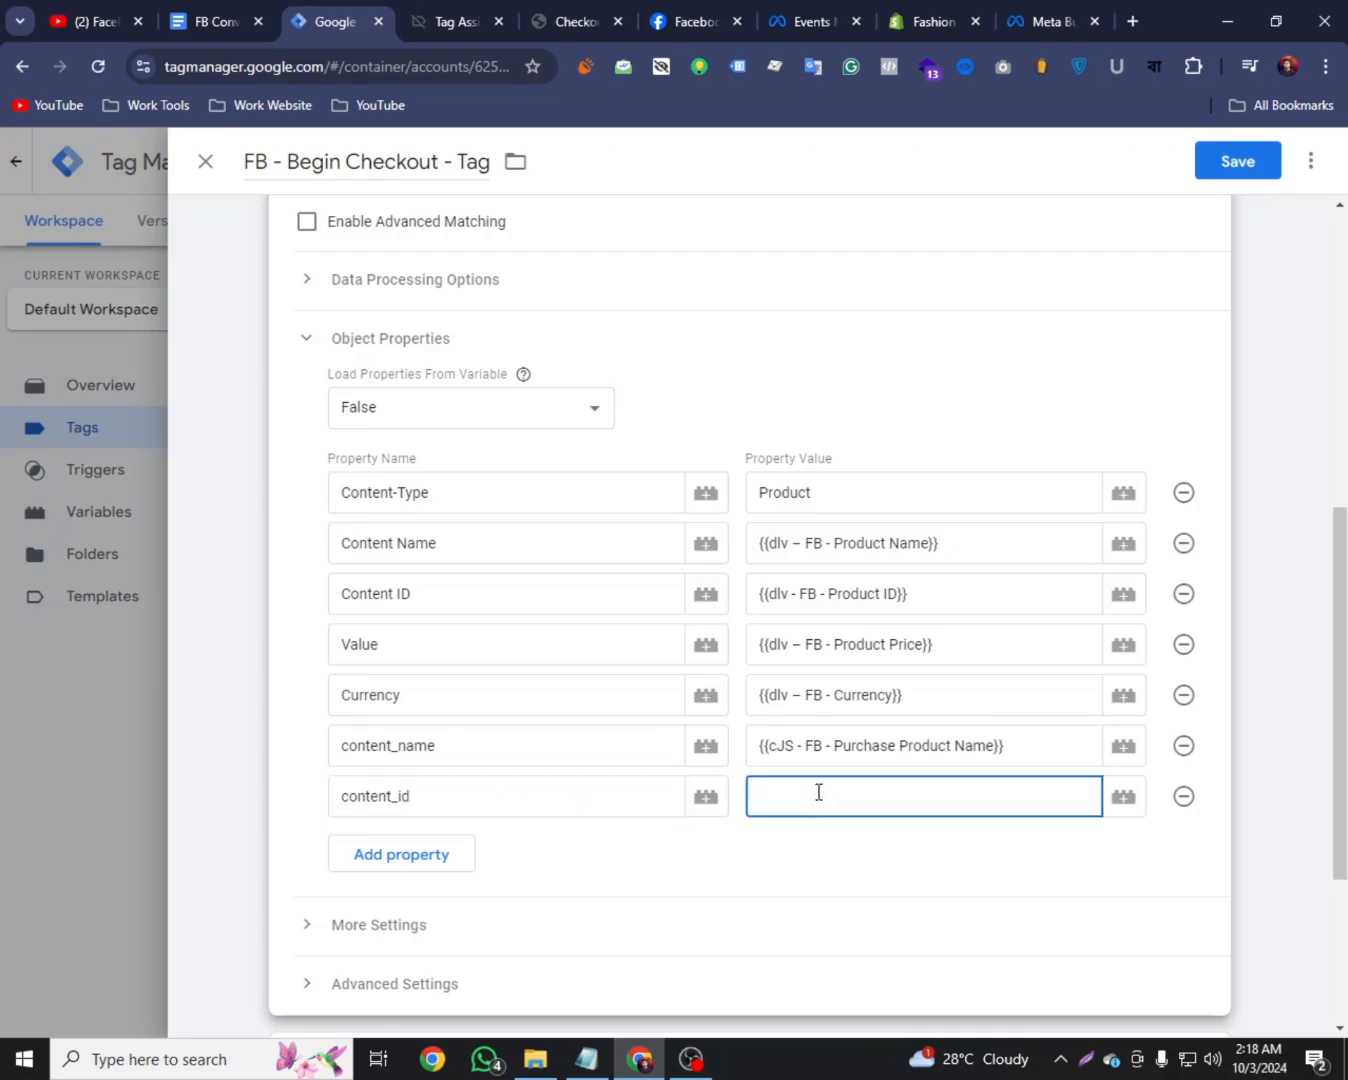
click(1140, 803)
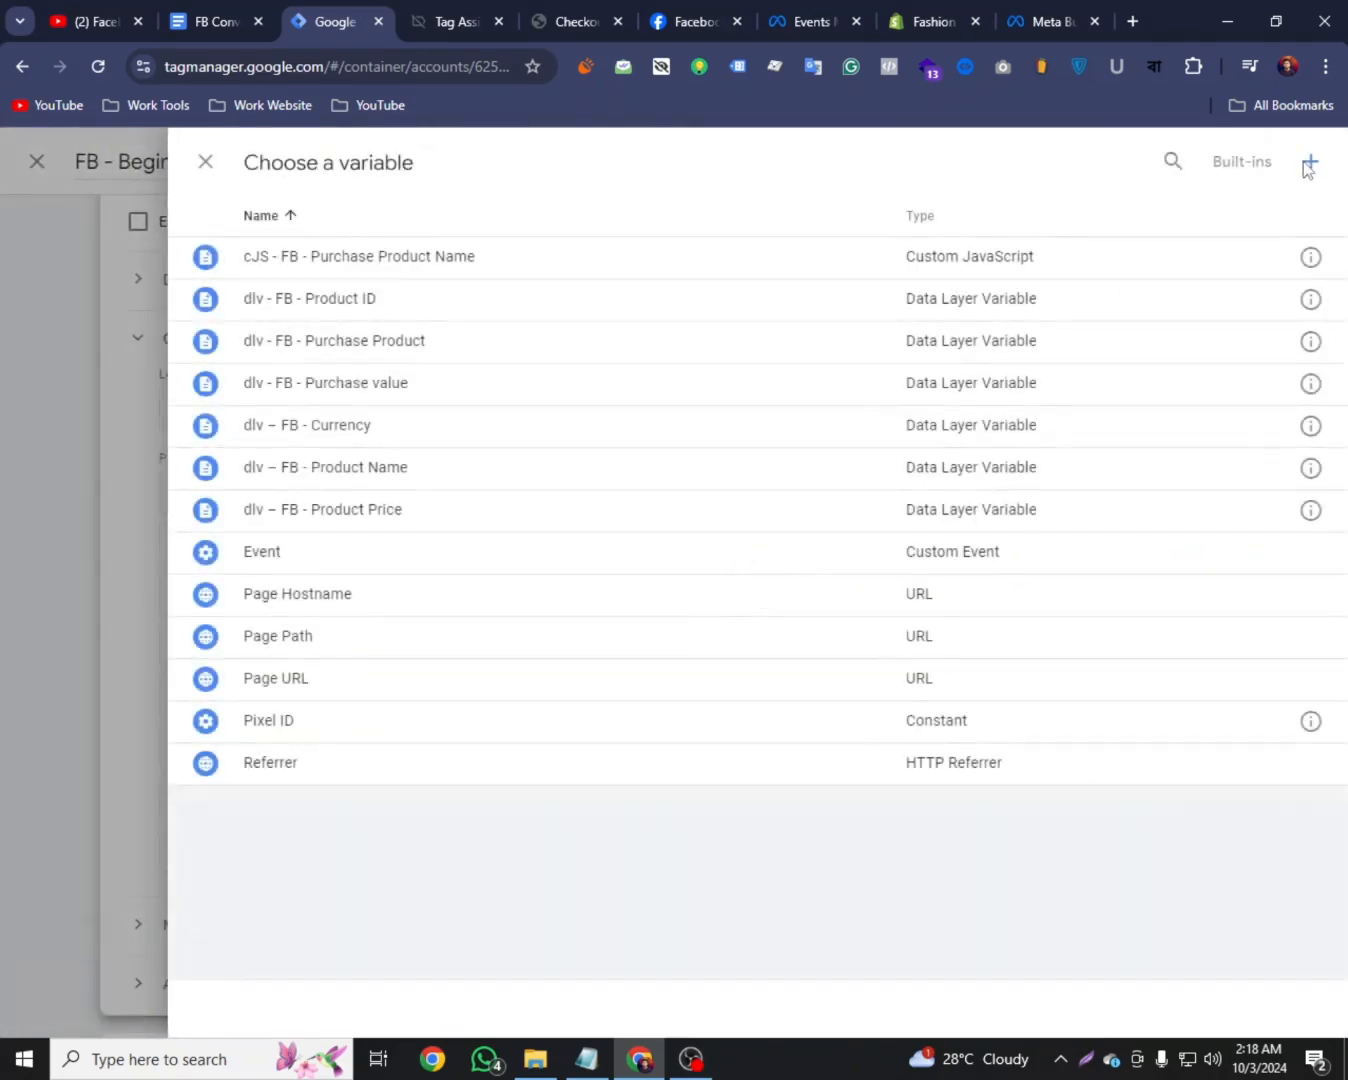
click(1310, 162)
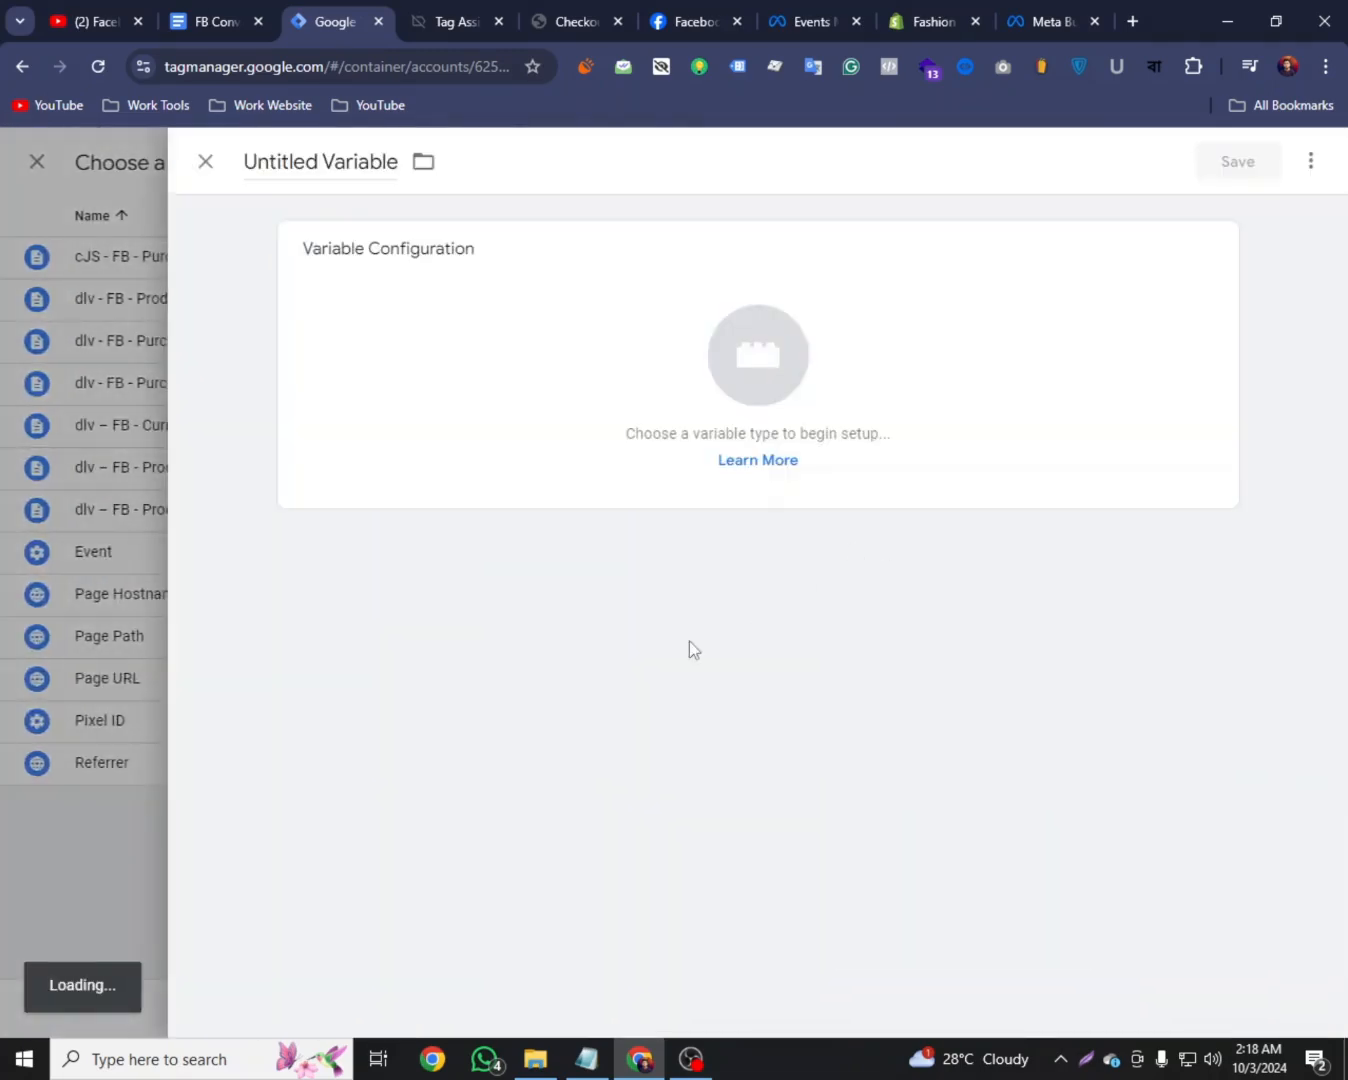
click(782, 386)
scroll(848, 617, down, 2)
scroll(851, 701, down, 3)
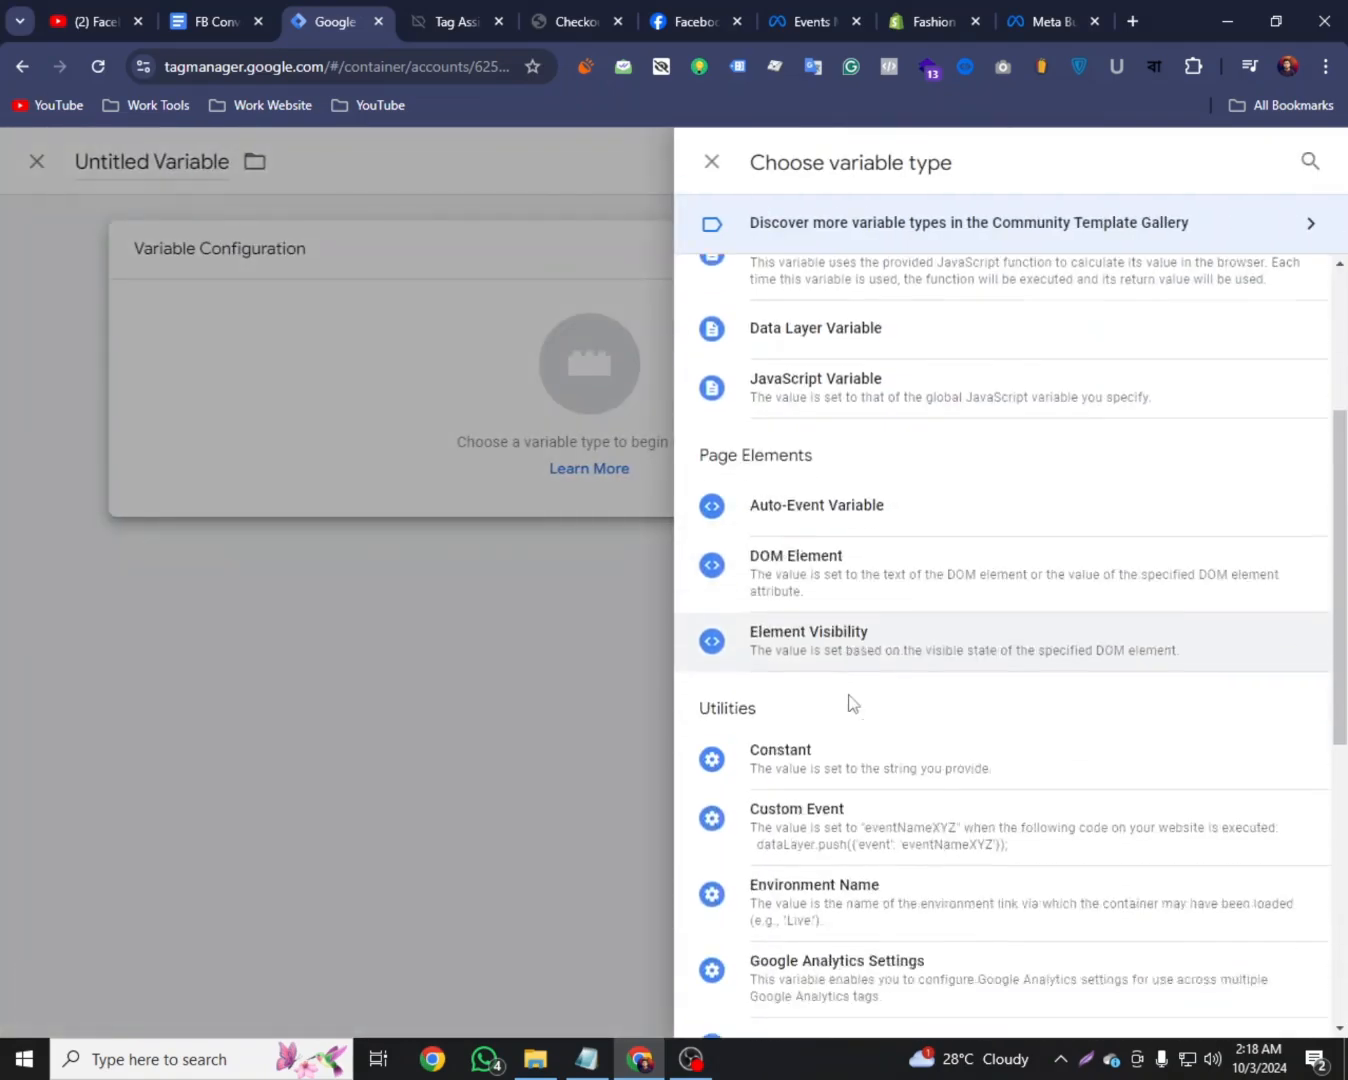
scroll(852, 681, up, 3)
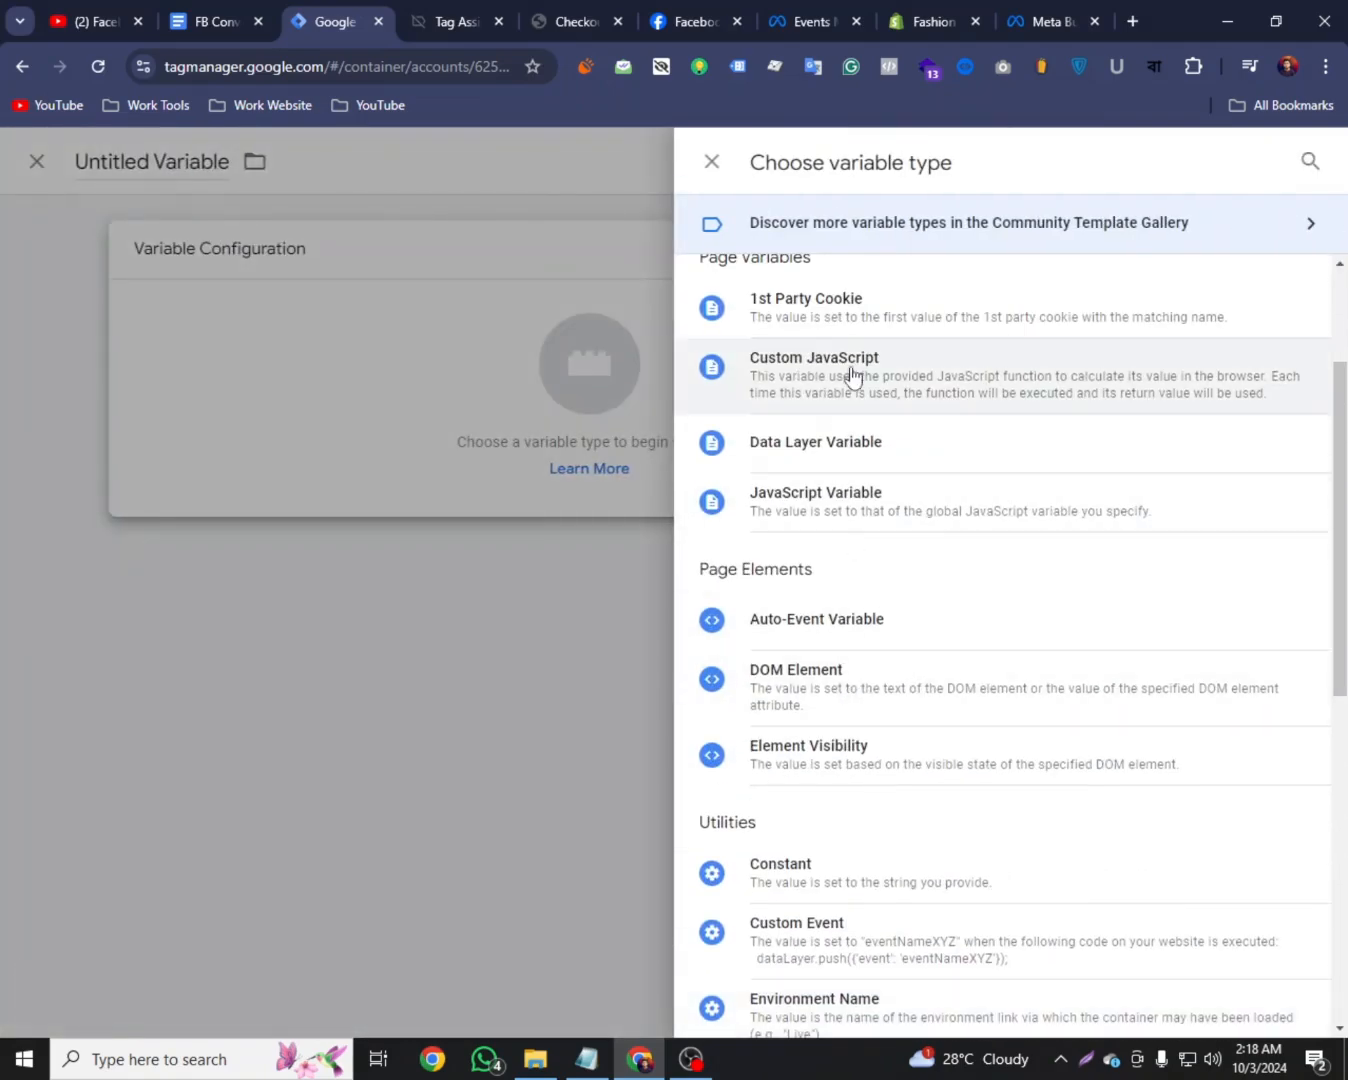
scroll(815, 501, up, 2)
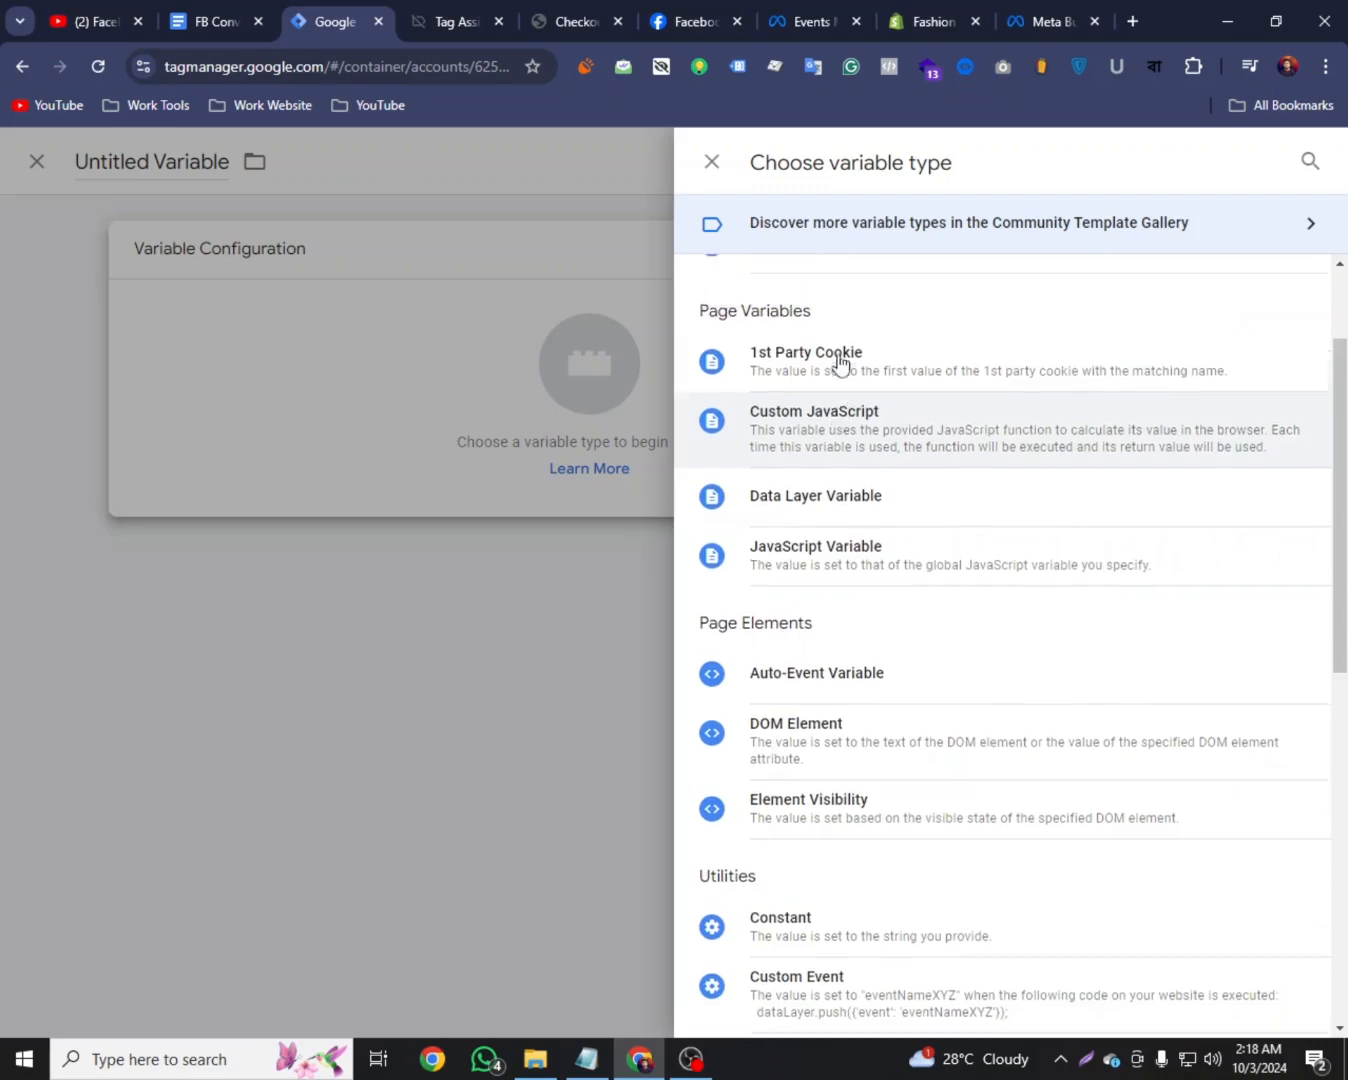
click(822, 458)
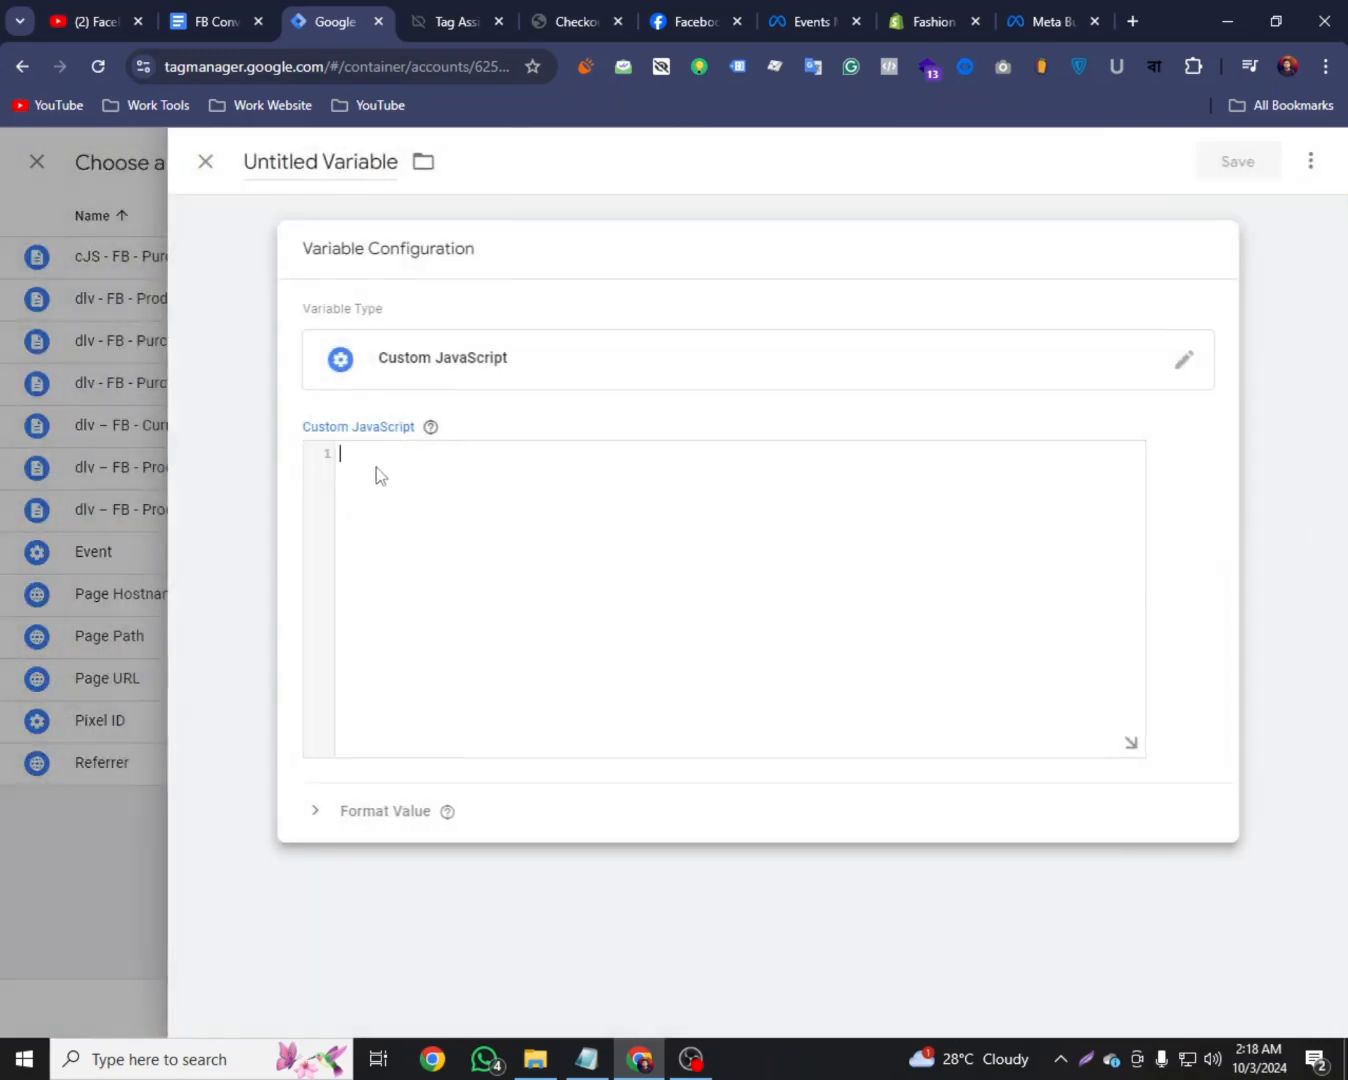
Copy the item_id function code from the Google Docs notes into the new variable's Custom JavaScript code
click(218, 20)
scroll(462, 765, down, 8)
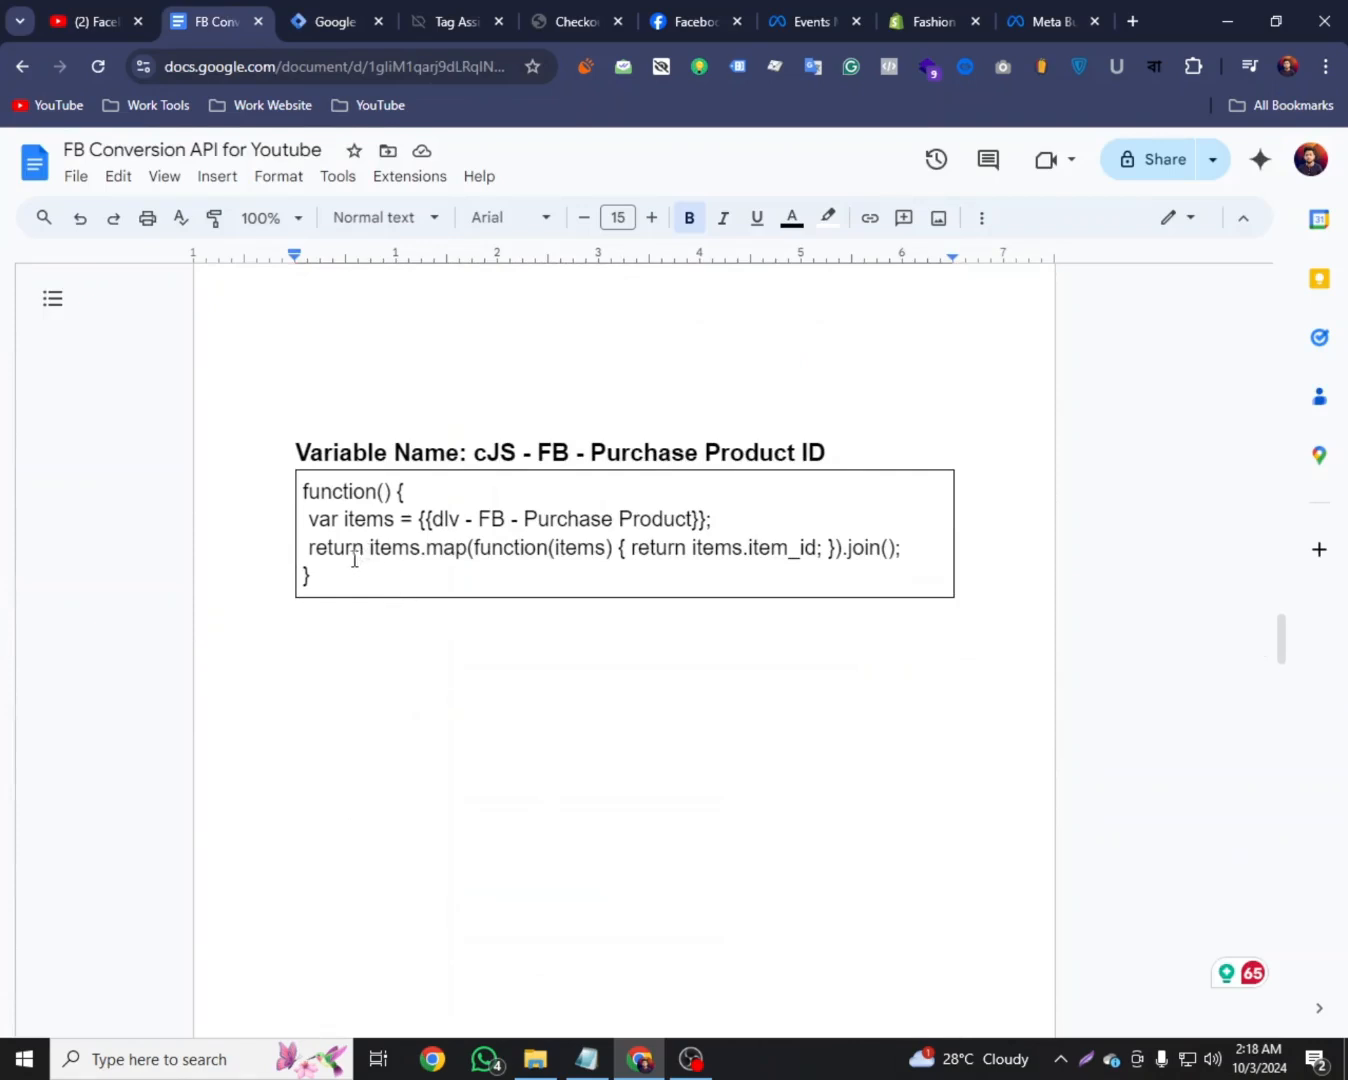
drag(298, 575, 288, 489)
right_click(327, 505)
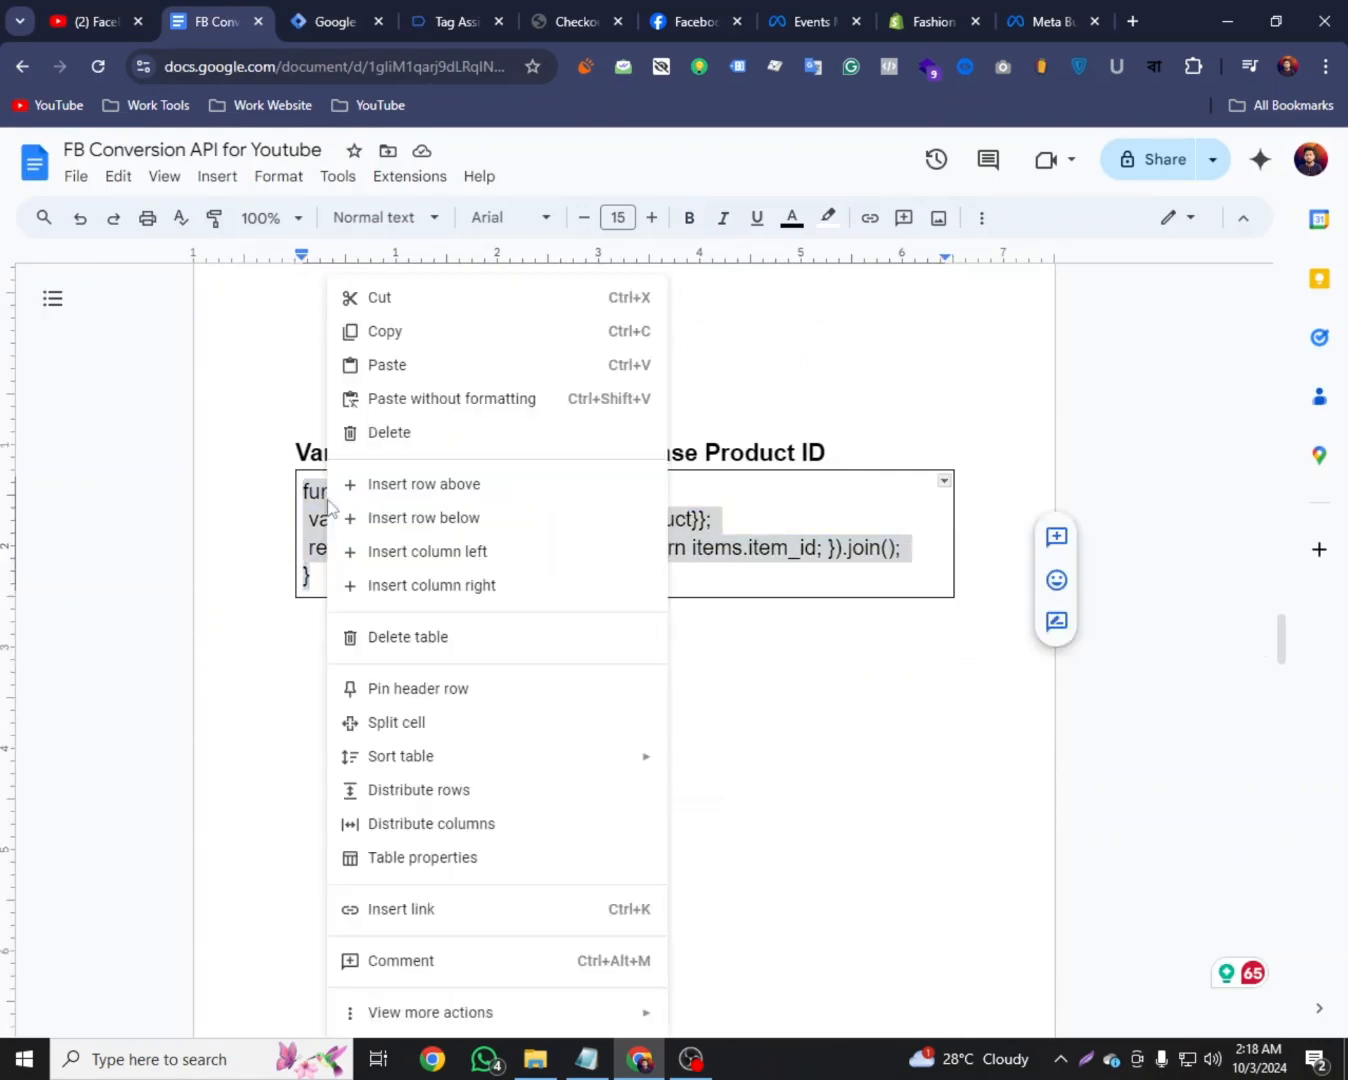
click(397, 335)
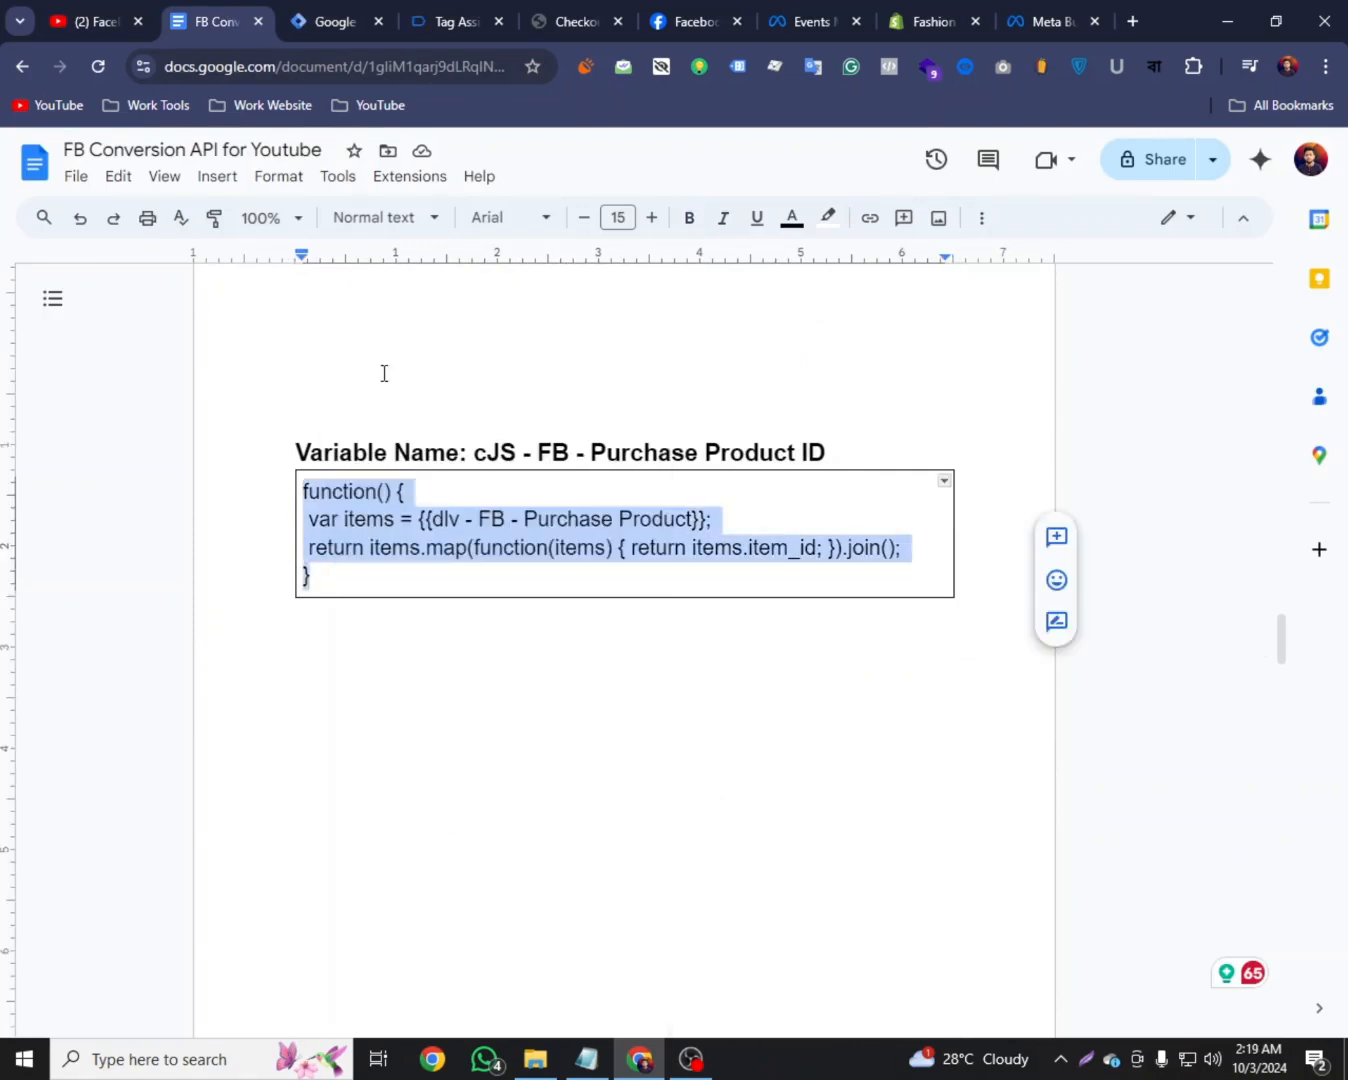
click(335, 22)
click(377, 451)
right_click(378, 452)
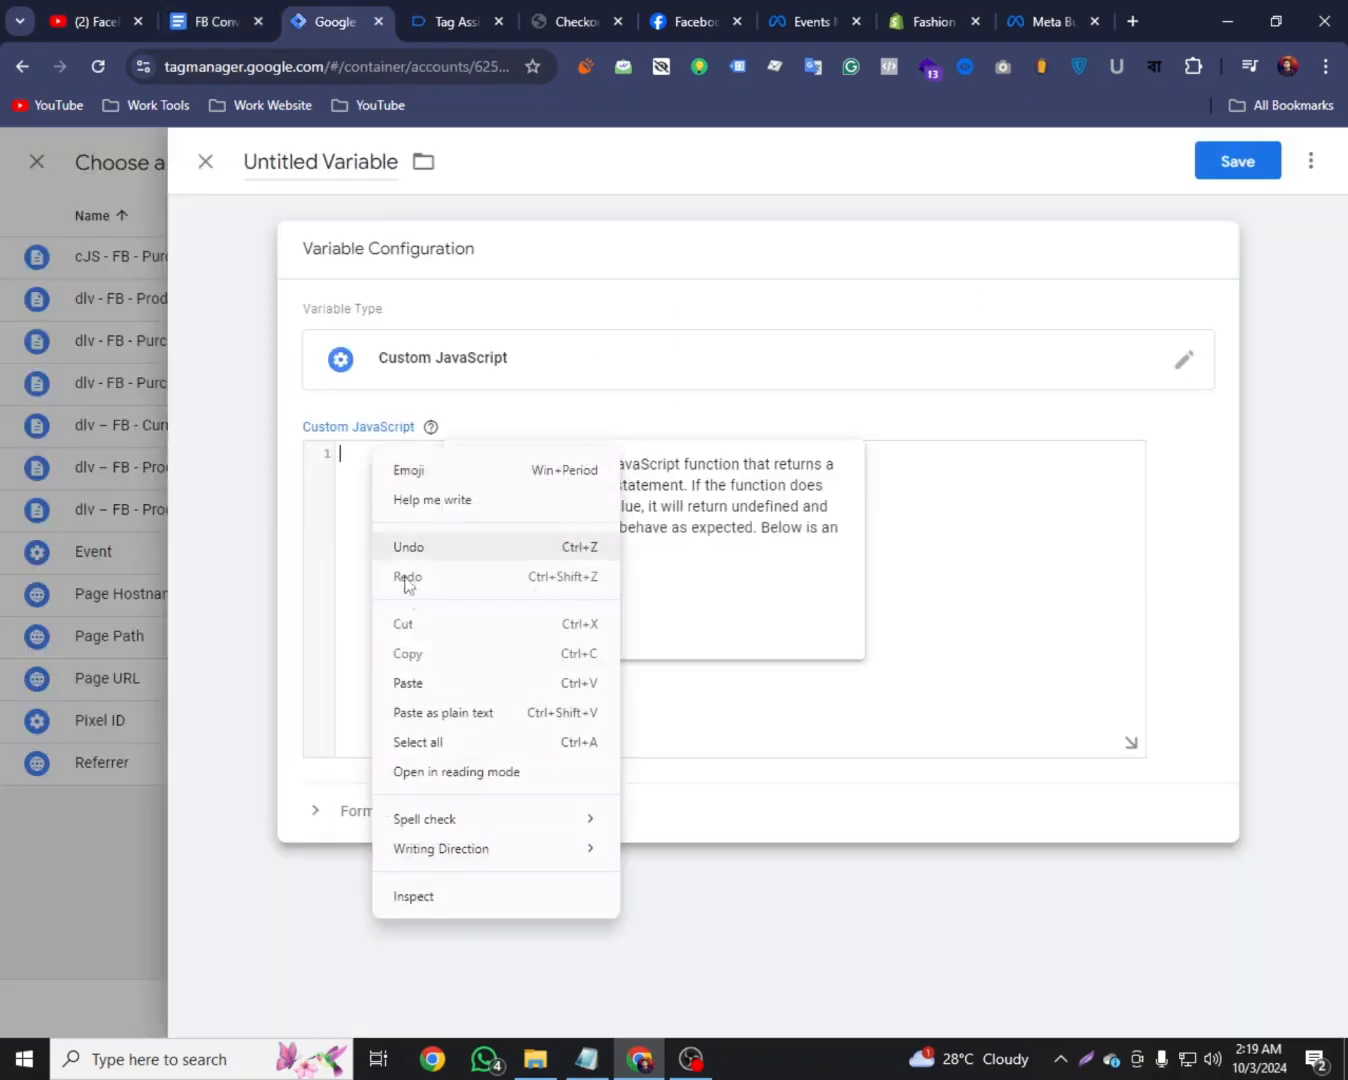
click(411, 680)
Name the variable "cJS - FB - Purchase Product ID", copied from the Google Docs notes, and save it
click(263, 9)
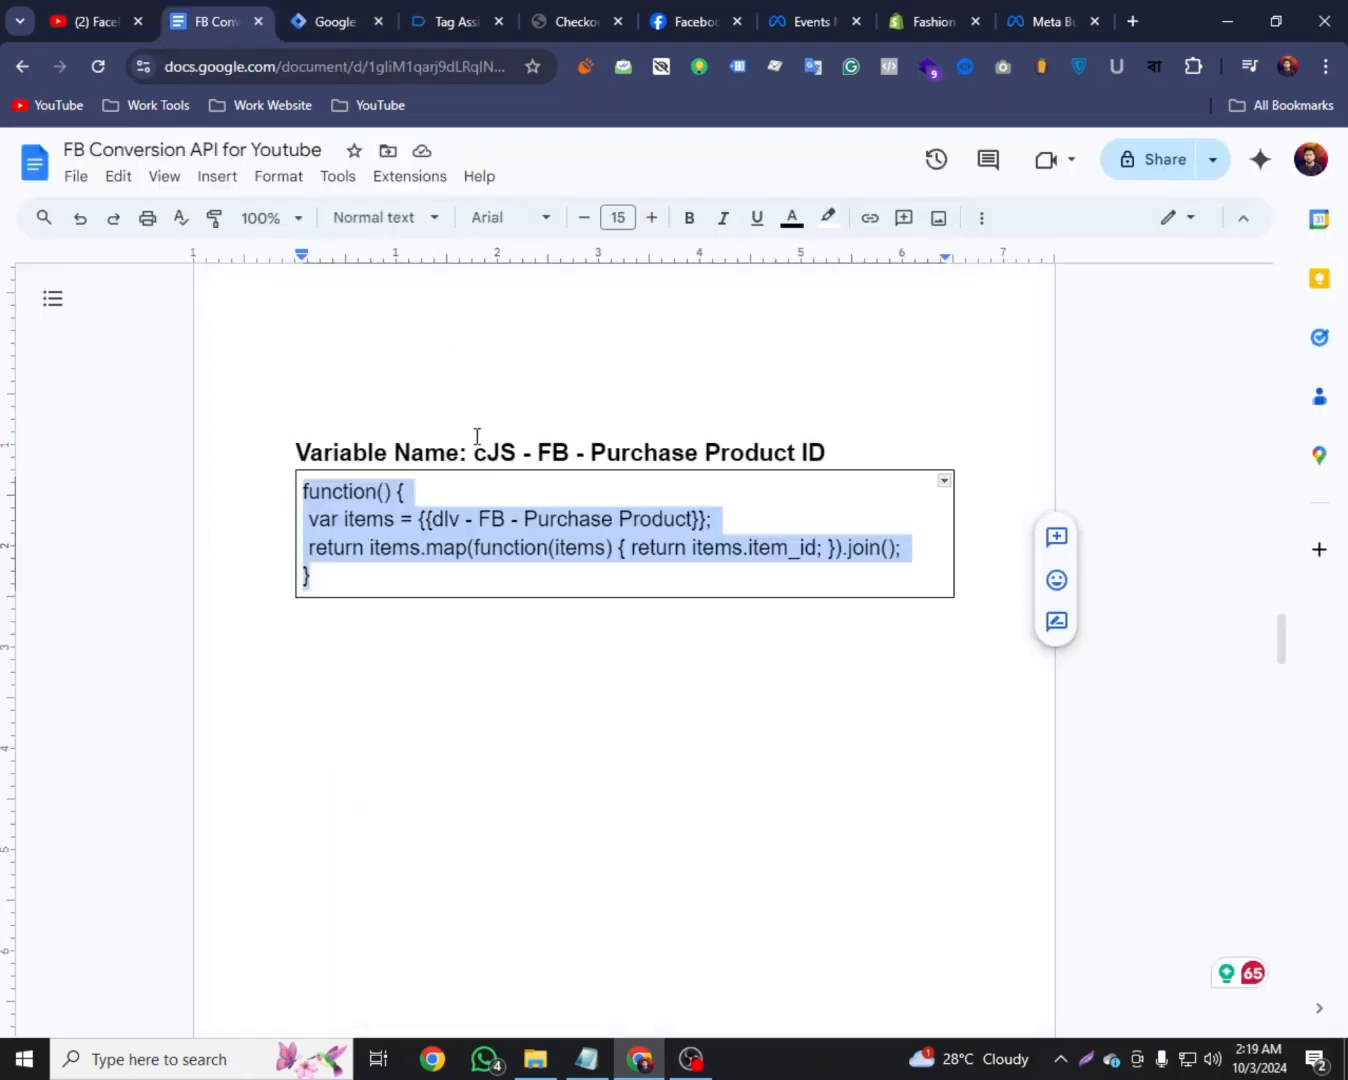
drag(476, 456, 830, 456)
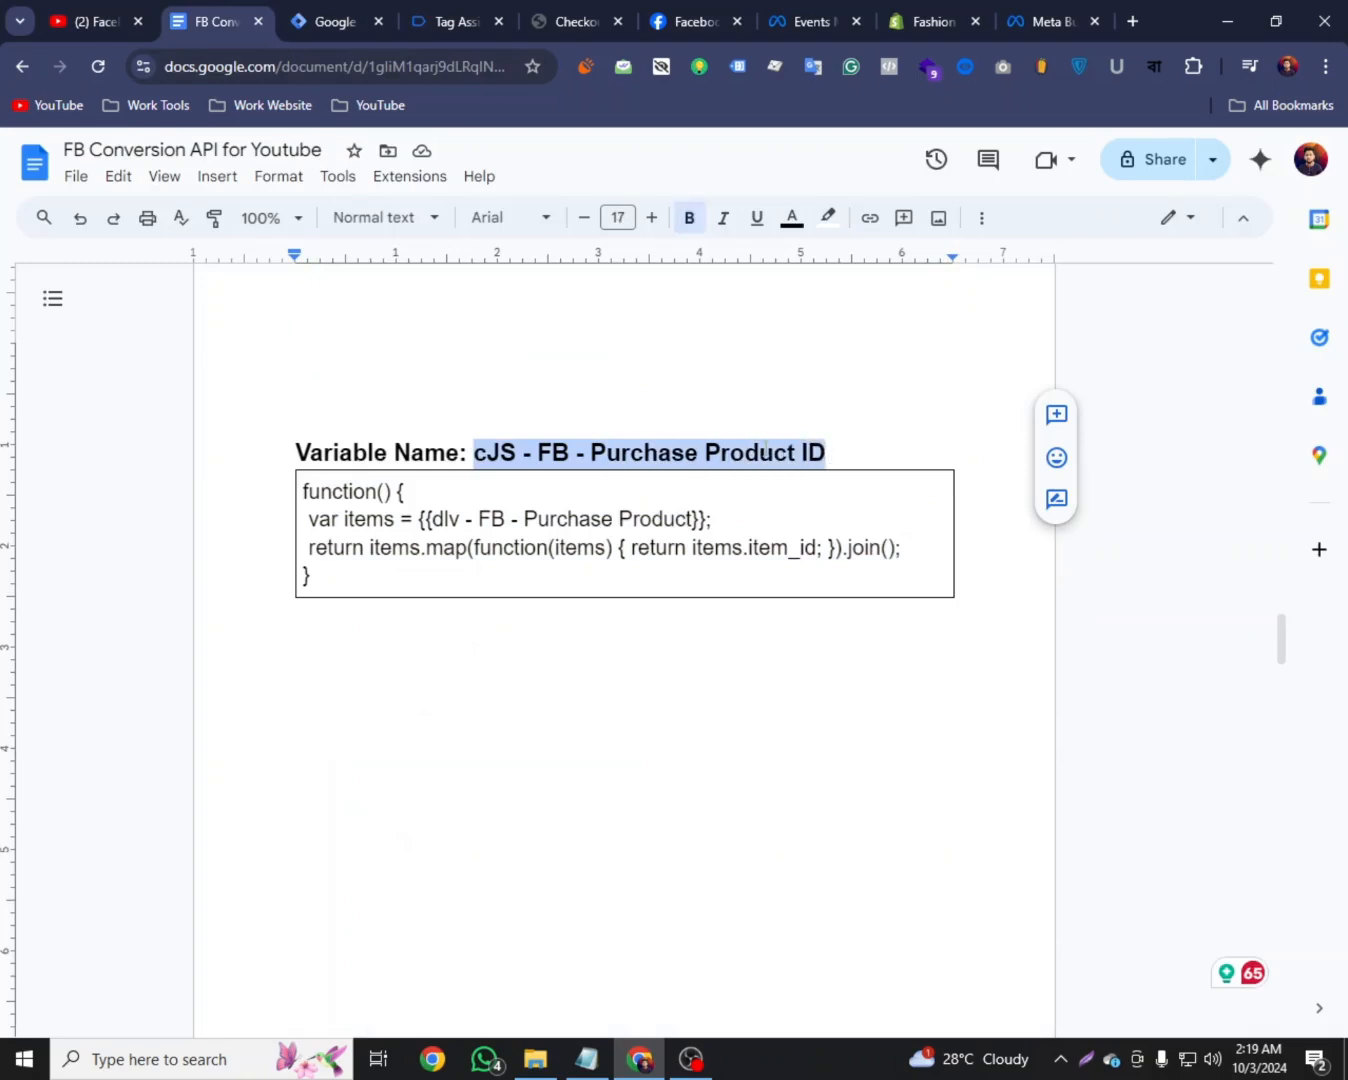
right_click(765, 451)
click(828, 508)
click(338, 11)
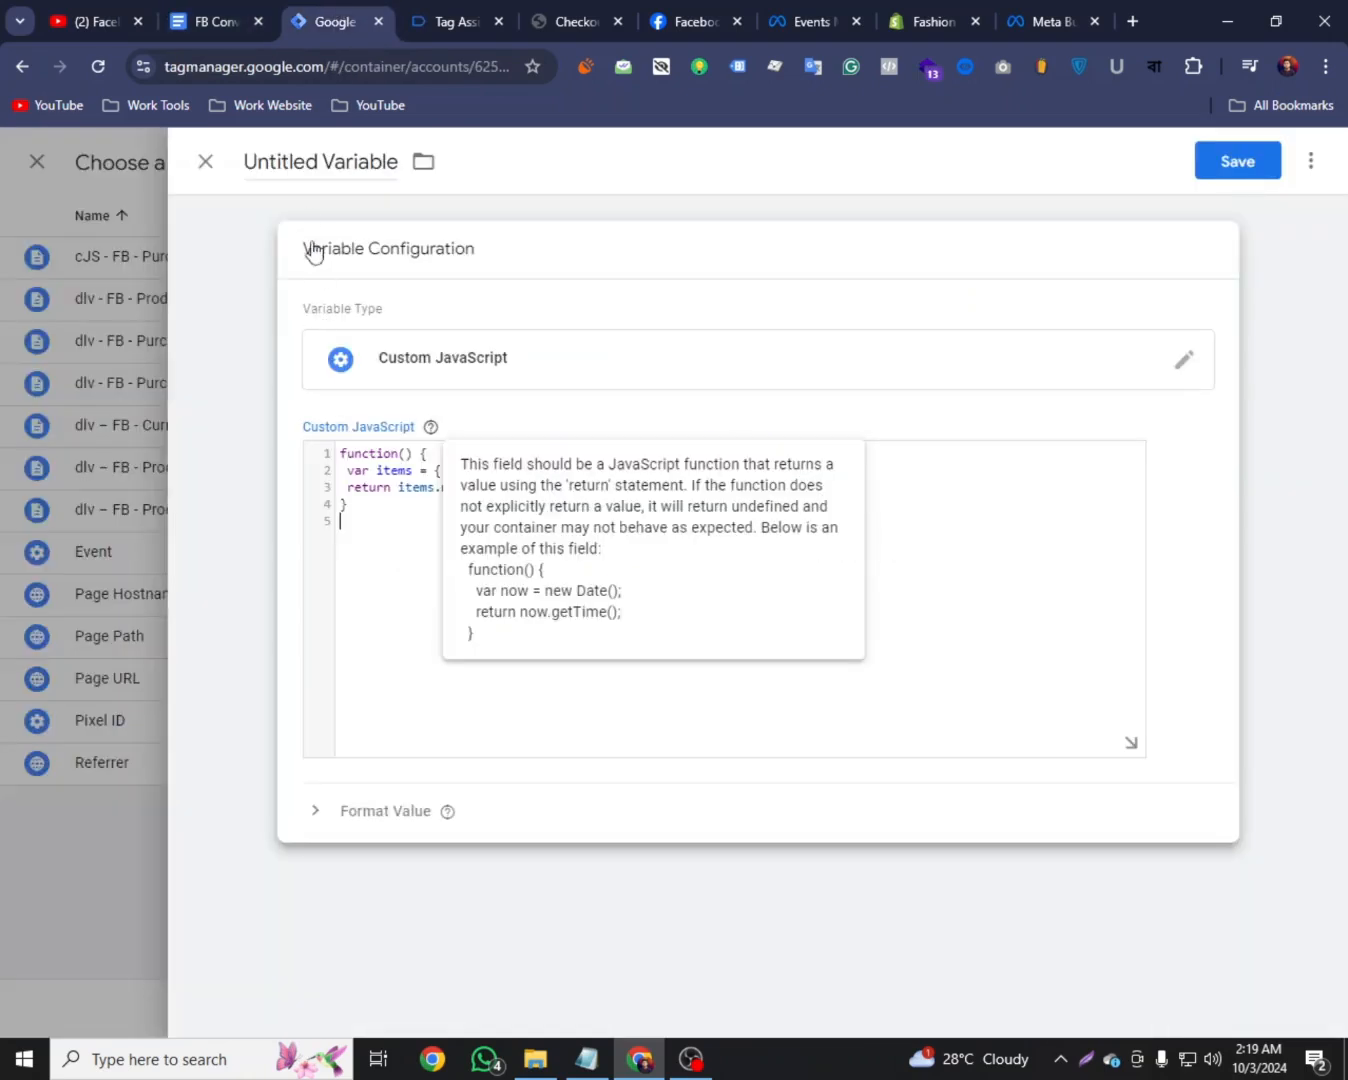
double_click(312, 164)
triple_click(312, 164)
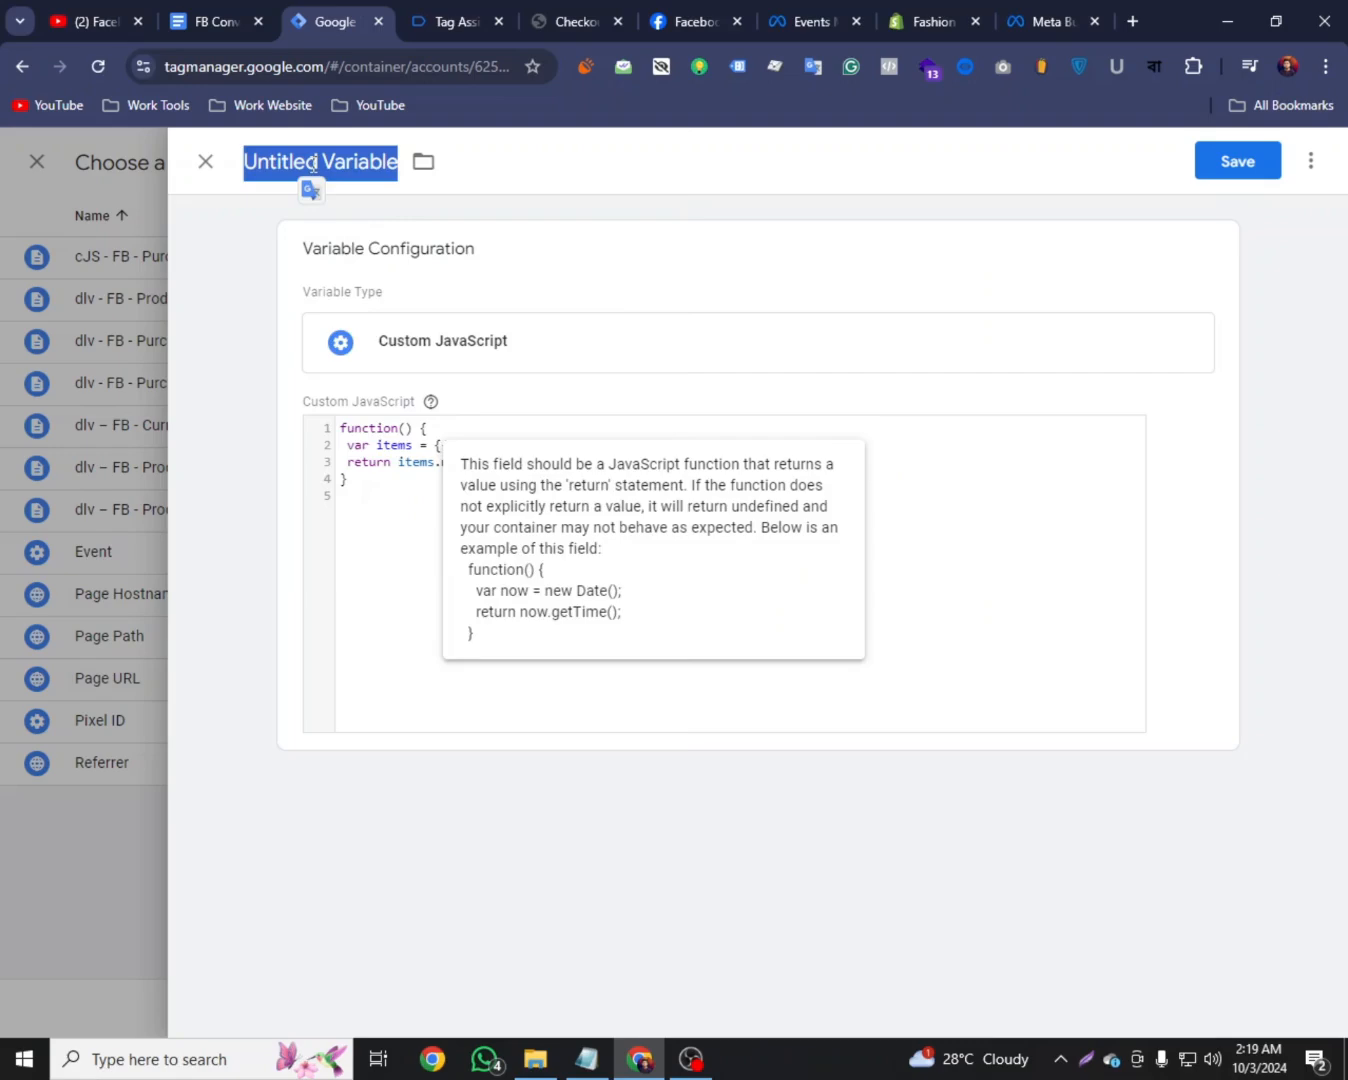
right_click(311, 167)
click(368, 322)
click(1237, 161)
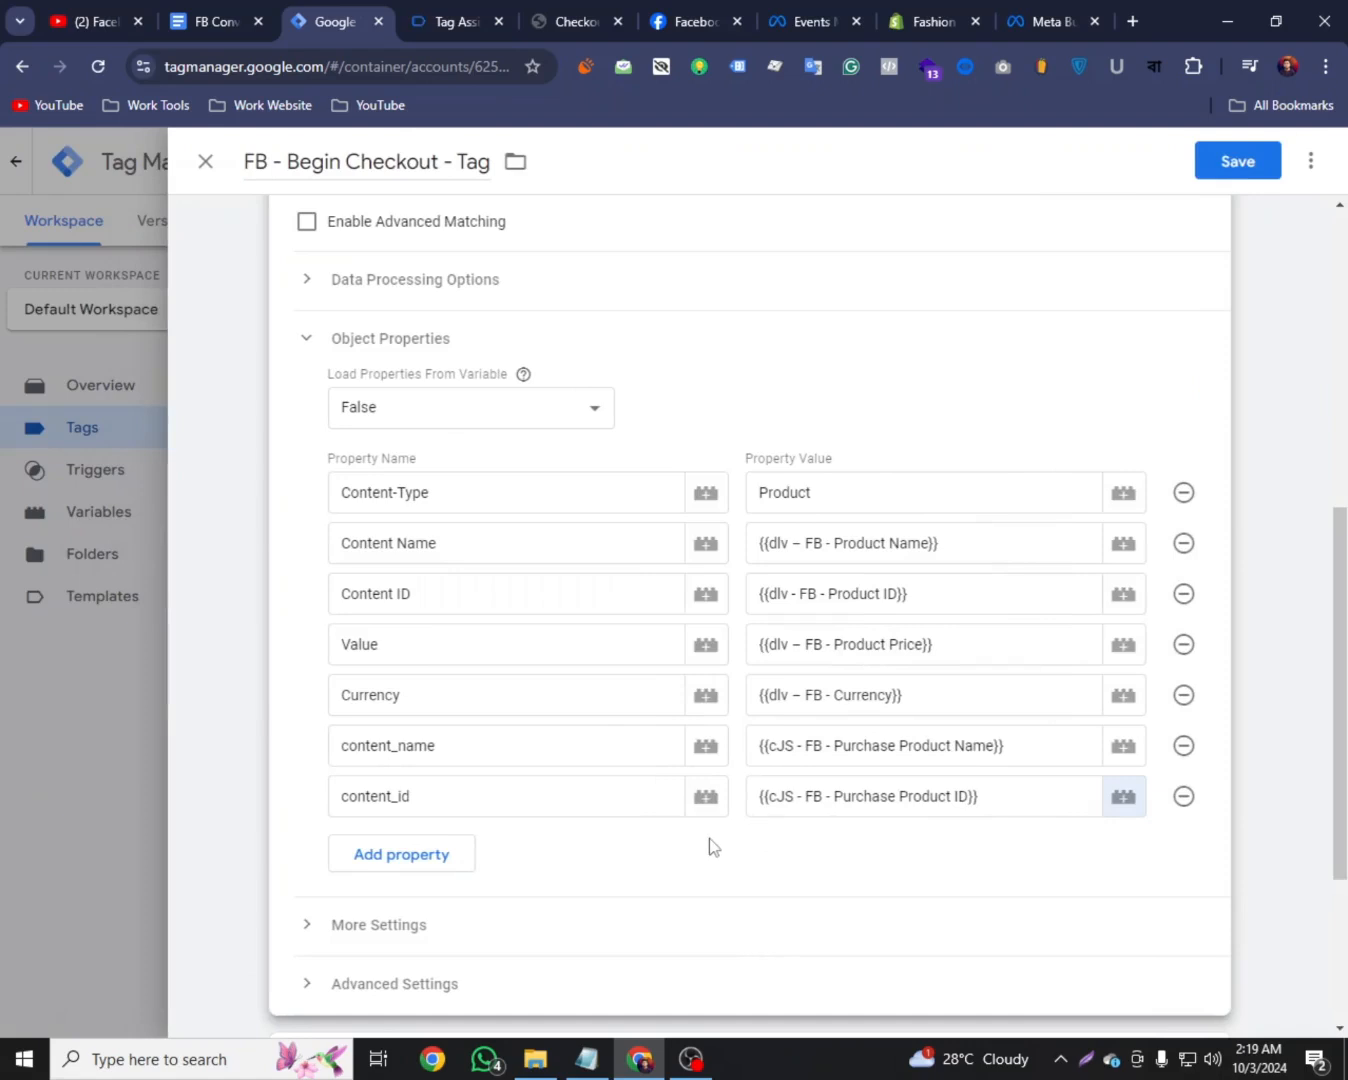
Create a new trigger of type Custom Event for the Begin Checkout tag
scroll(707, 838, down, 3)
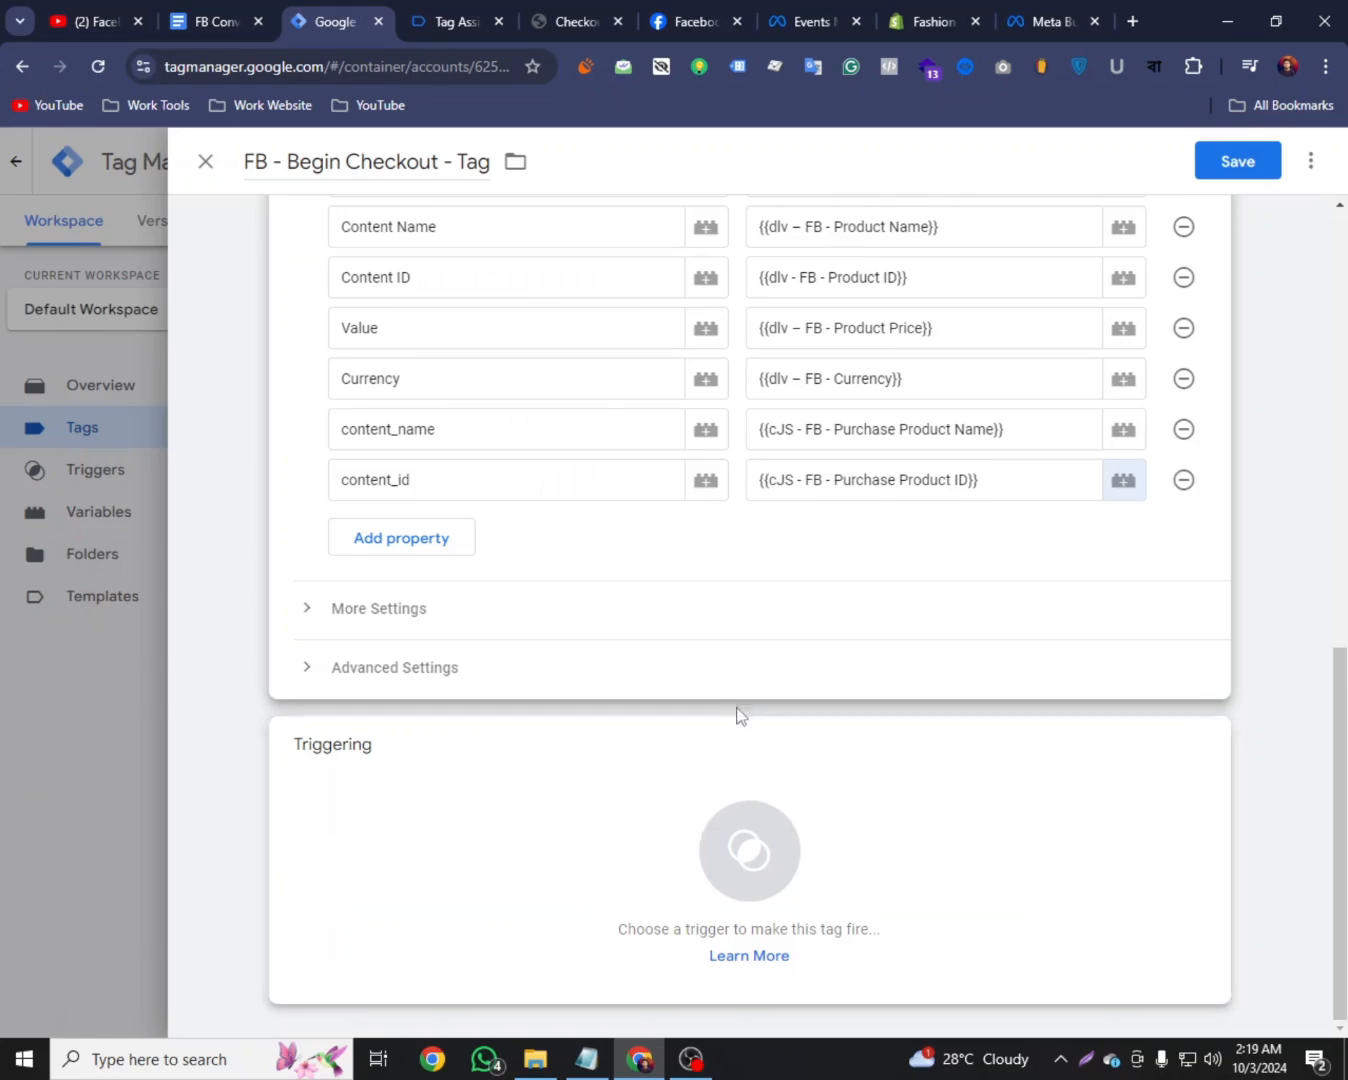
click(757, 817)
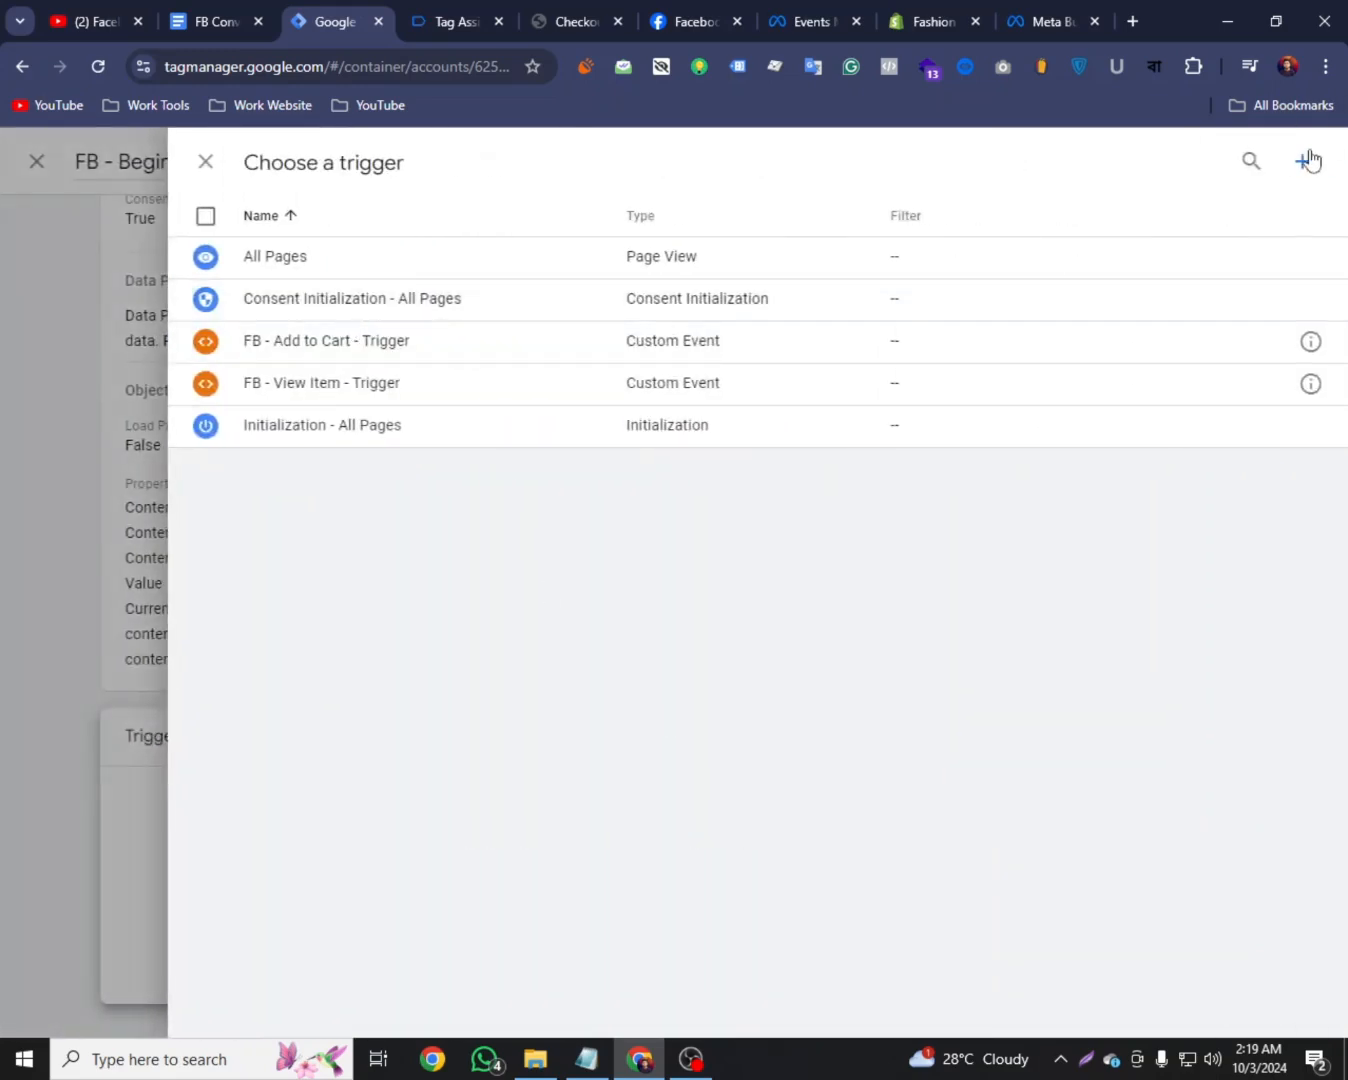
click(1309, 161)
click(1210, 246)
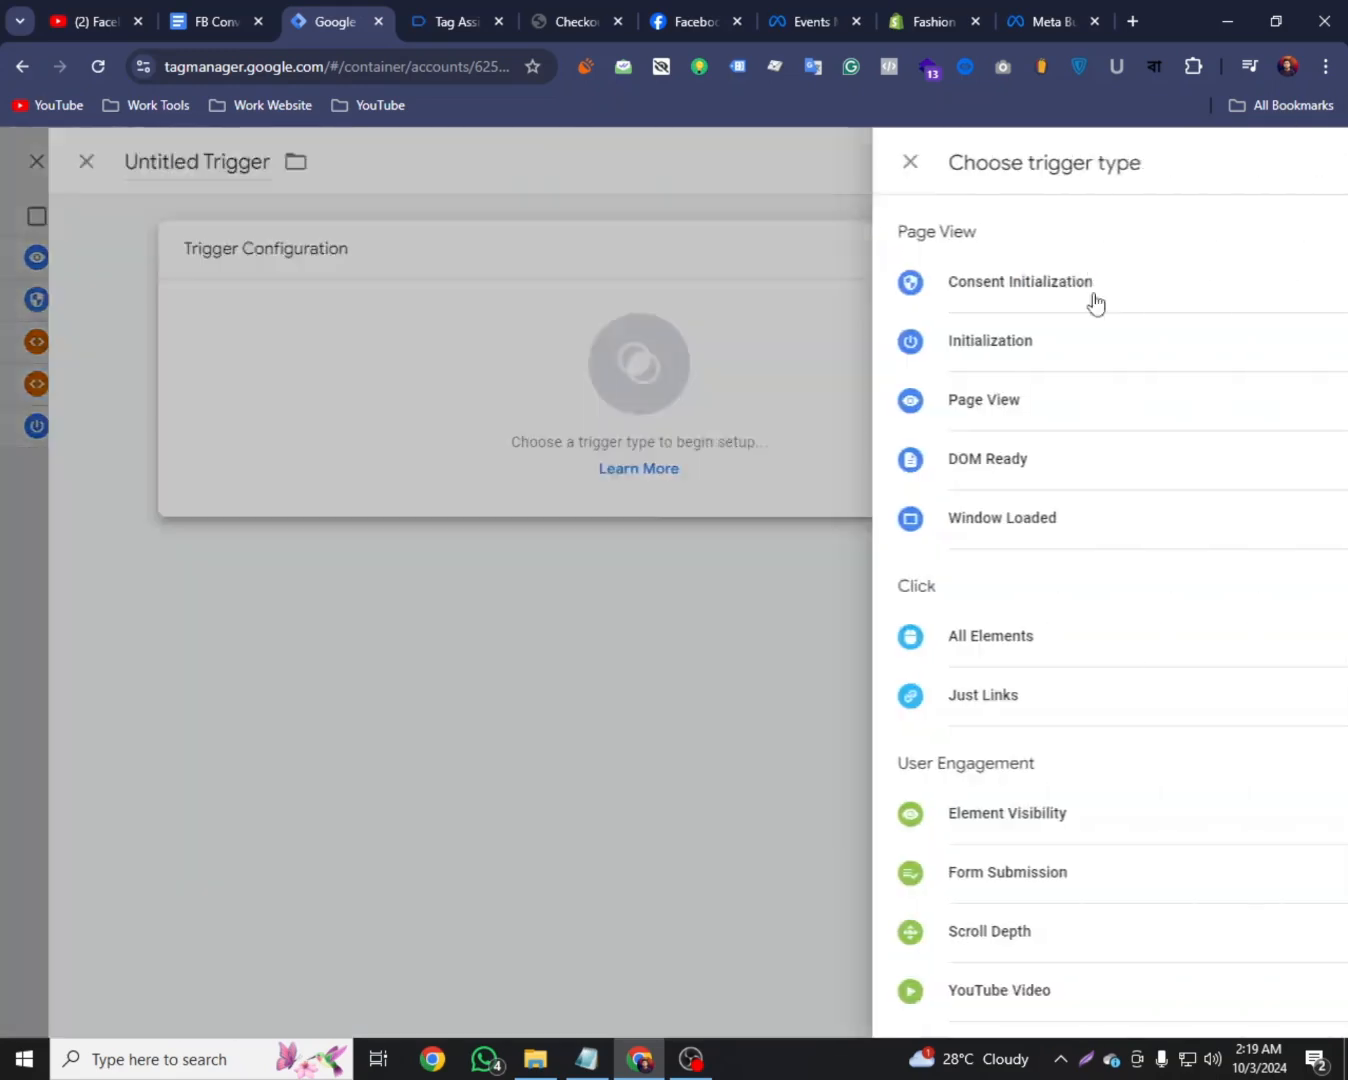
scroll(802, 513, down, 3)
click(794, 792)
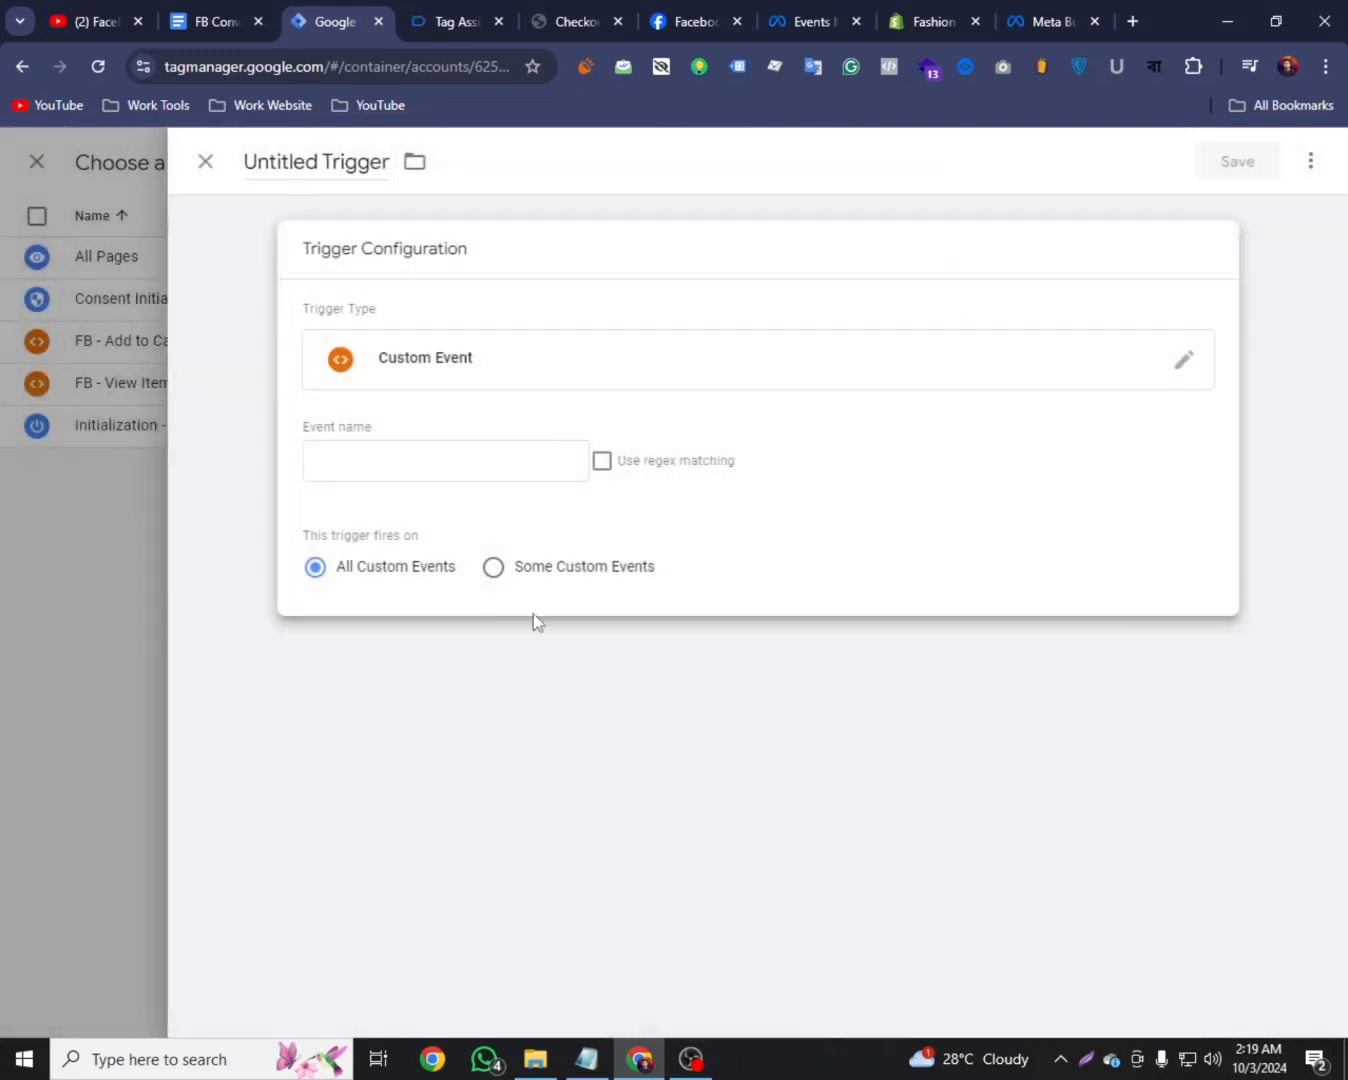
Set the trigger's event name to "begin_checkout", copied from the data layer values in Tag Assistant
click(437, 458)
click(425, 14)
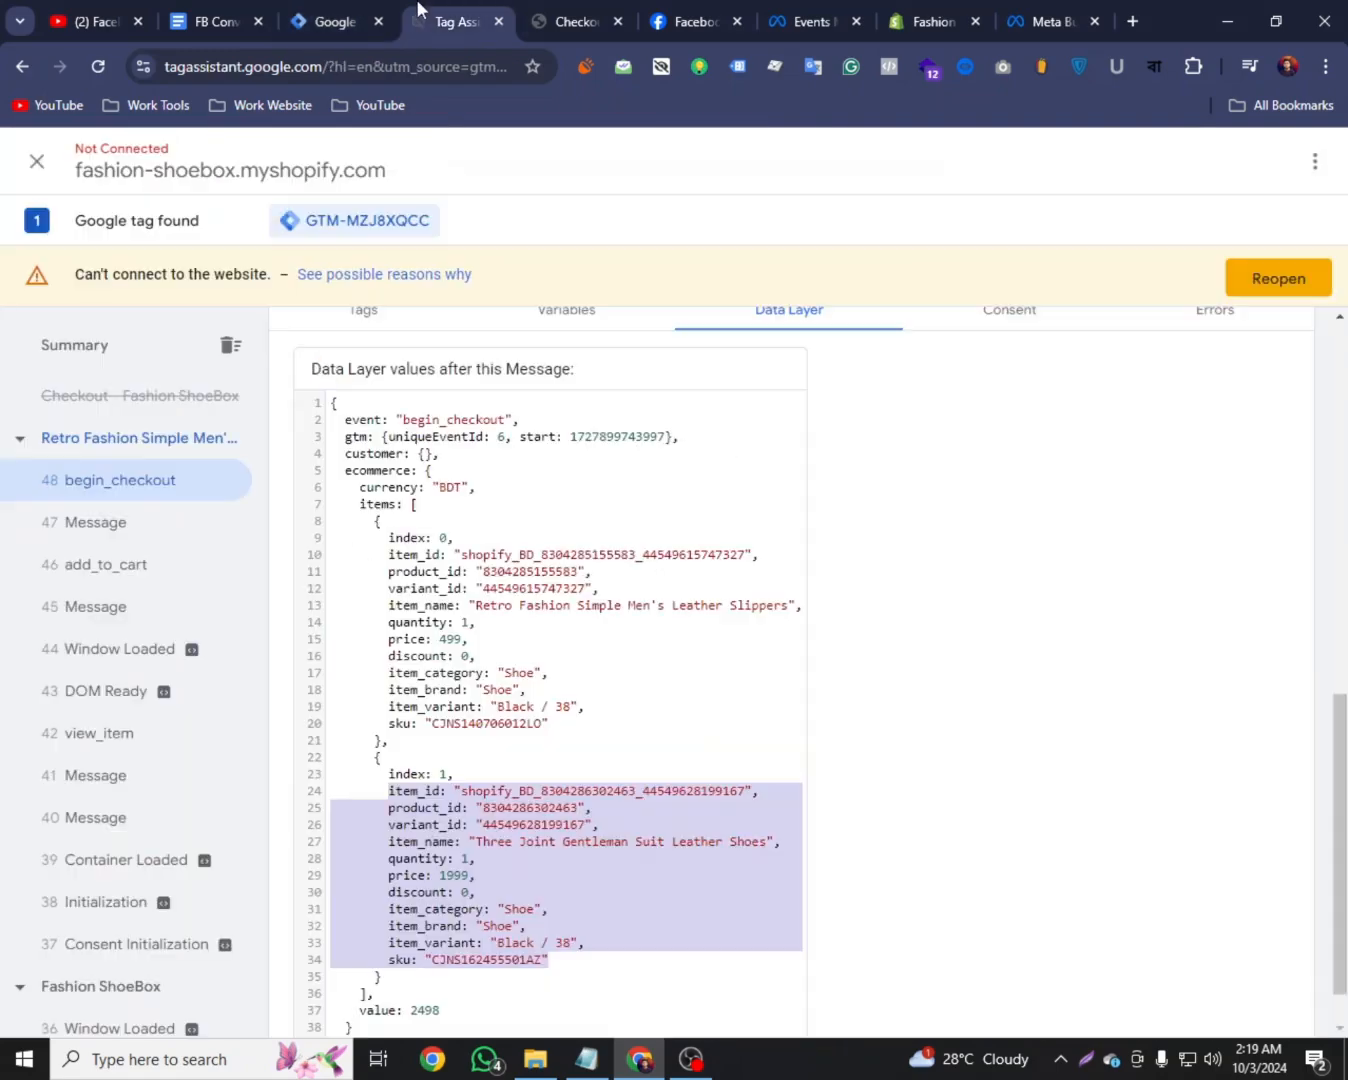
click(452, 422)
double_click(452, 423)
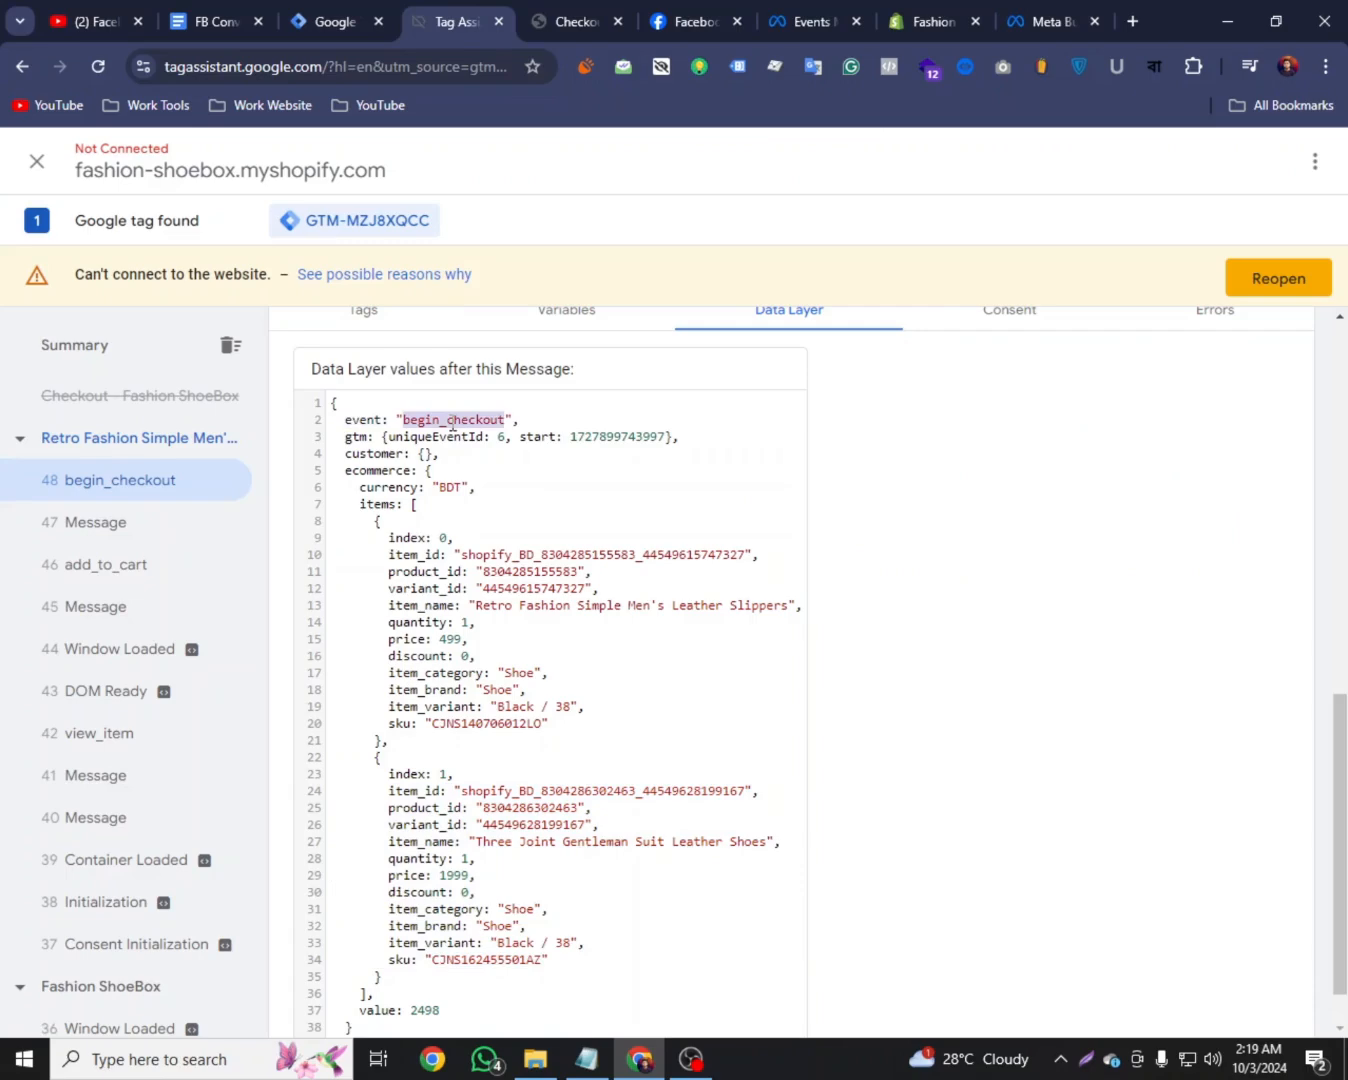
right_click(453, 428)
click(512, 447)
click(330, 21)
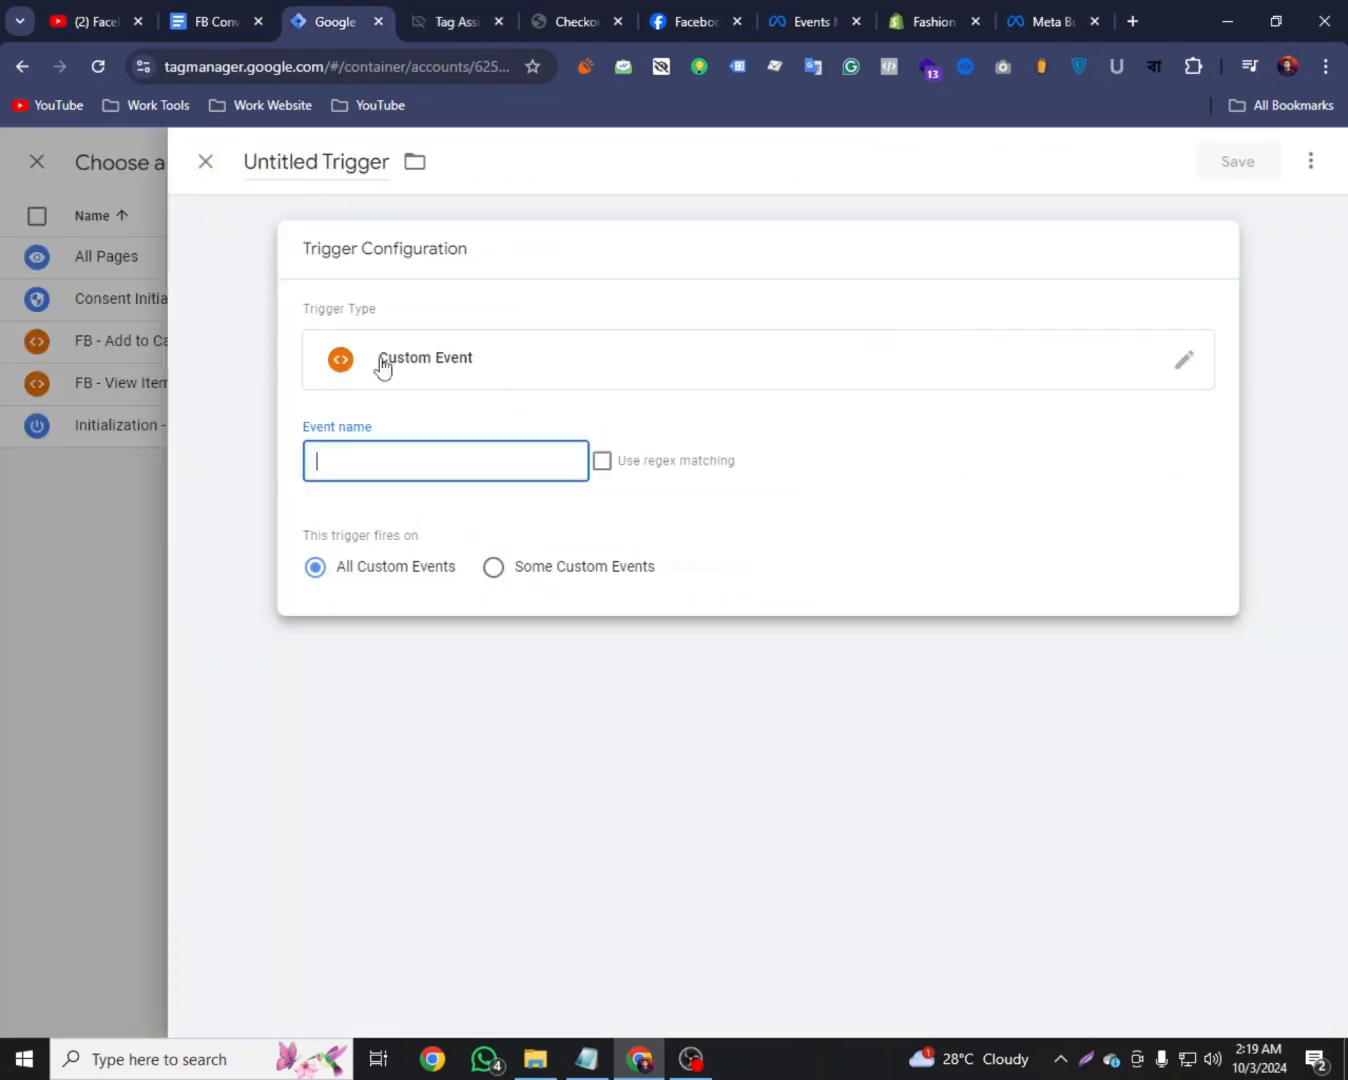
right_click(339, 453)
click(382, 660)
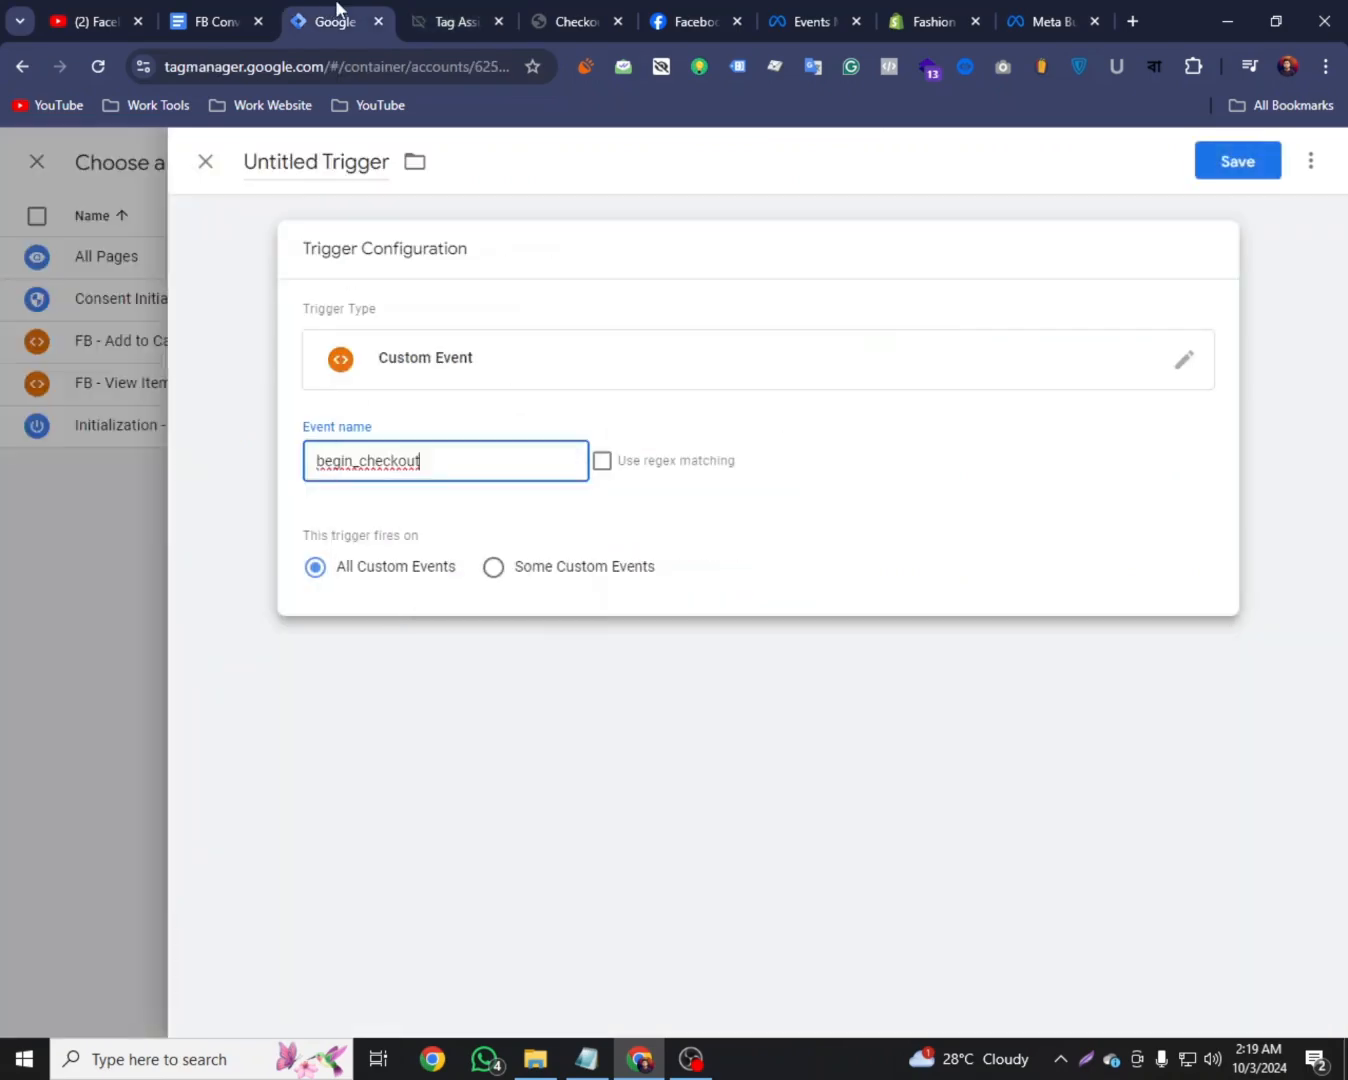
Copy the trigger name "FB - Begin Checkout - Trigger" from the Google Docs notes
click(229, 12)
scroll(447, 543, up, 3)
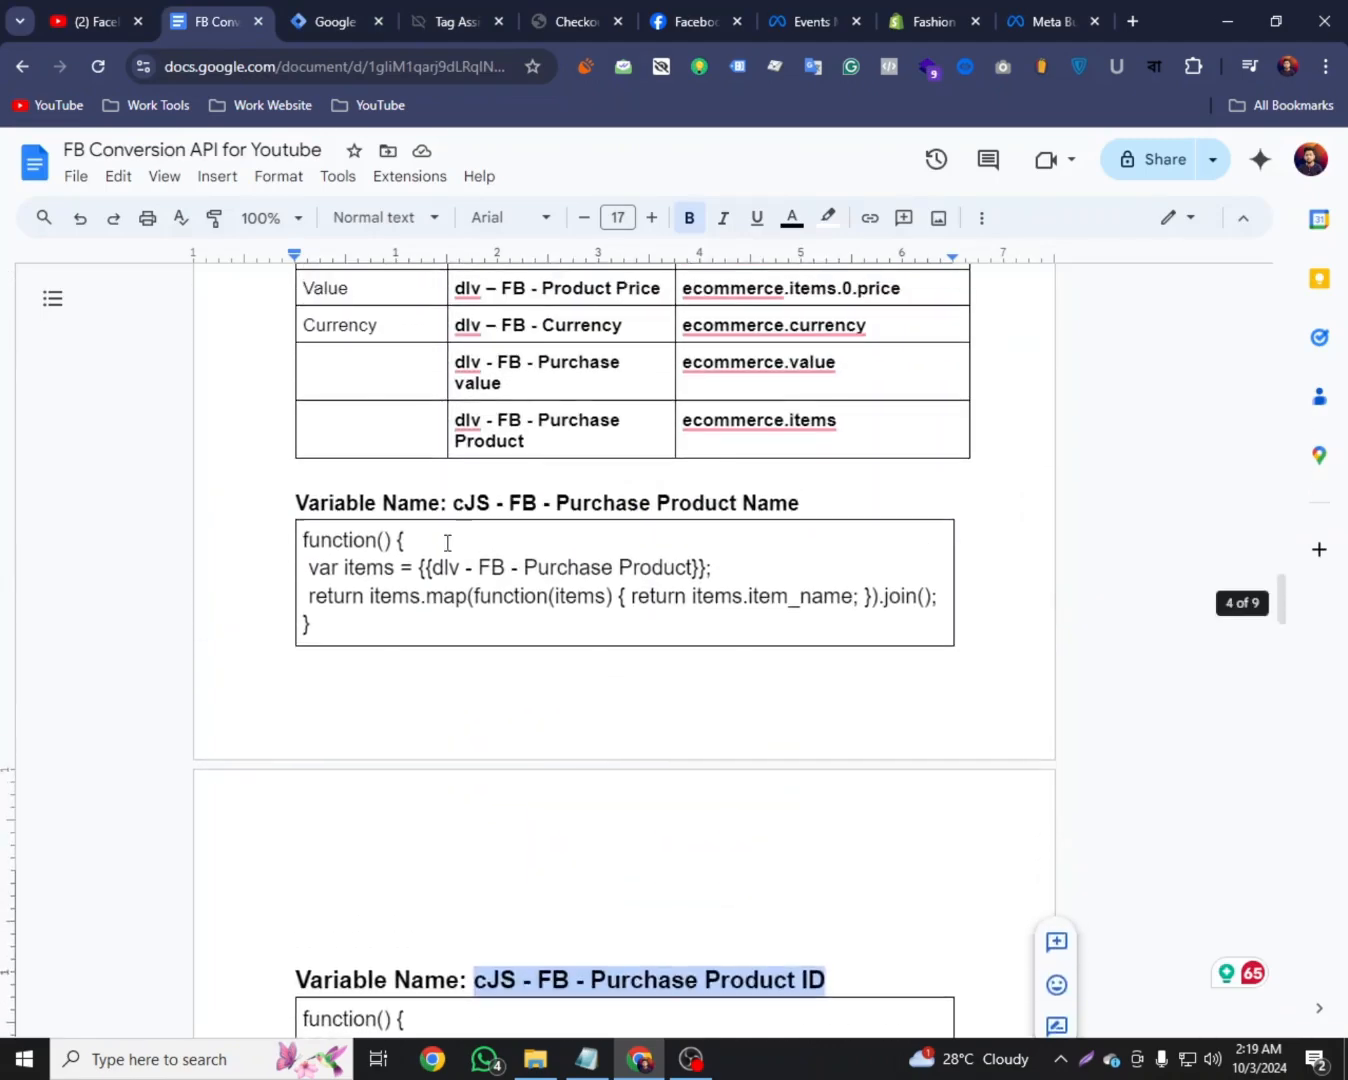
scroll(446, 534, down, 3)
scroll(449, 526, up, 6)
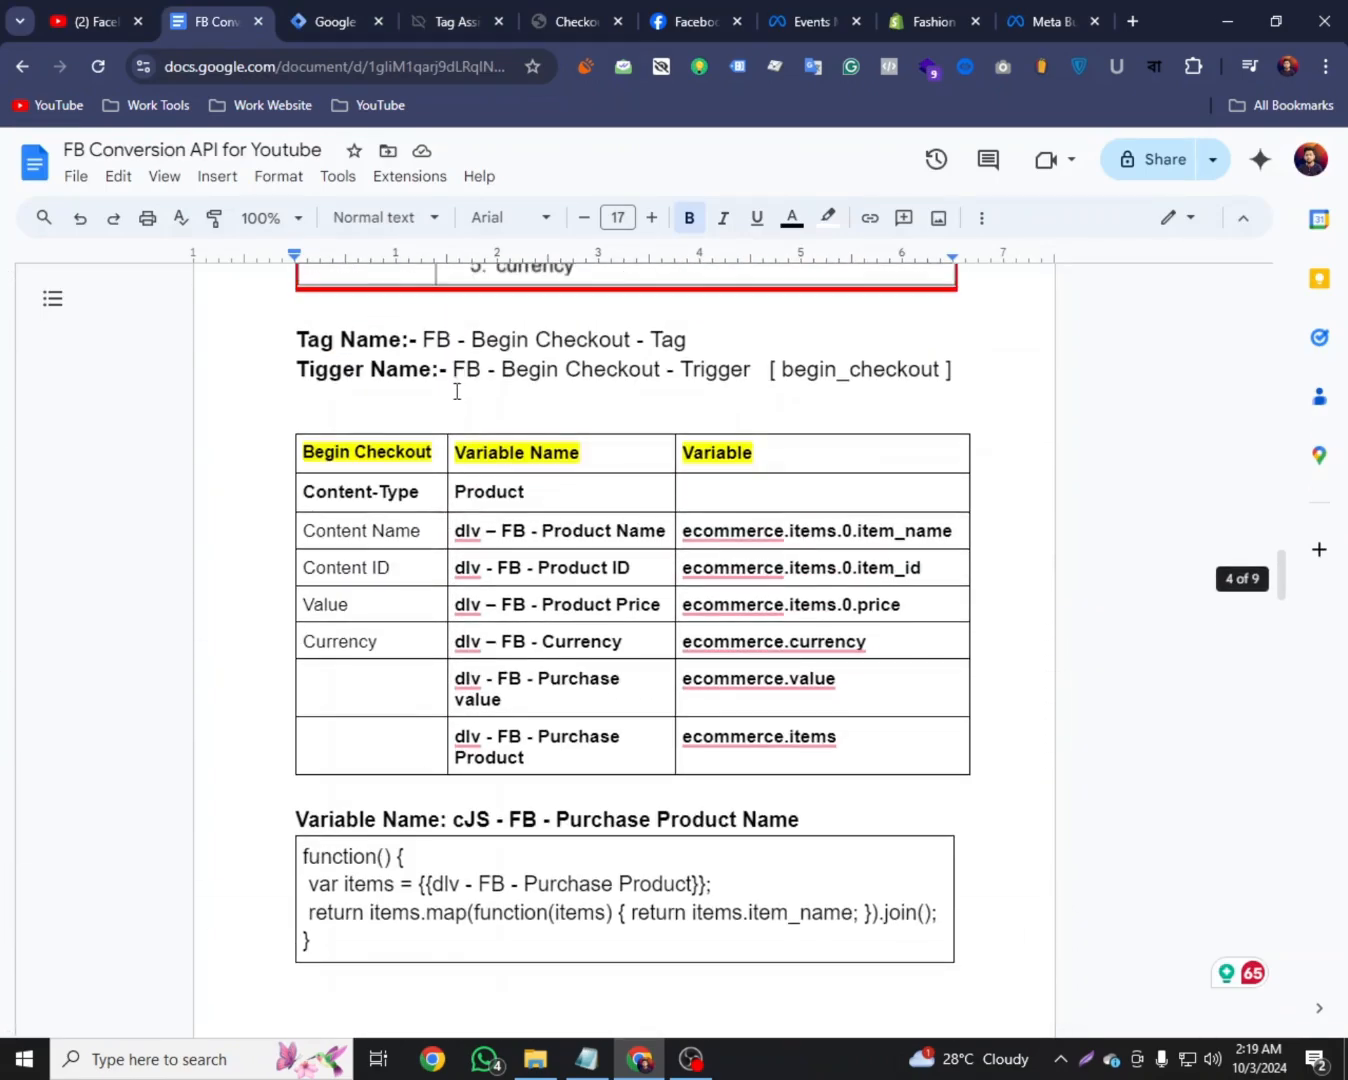
drag(452, 369, 705, 363)
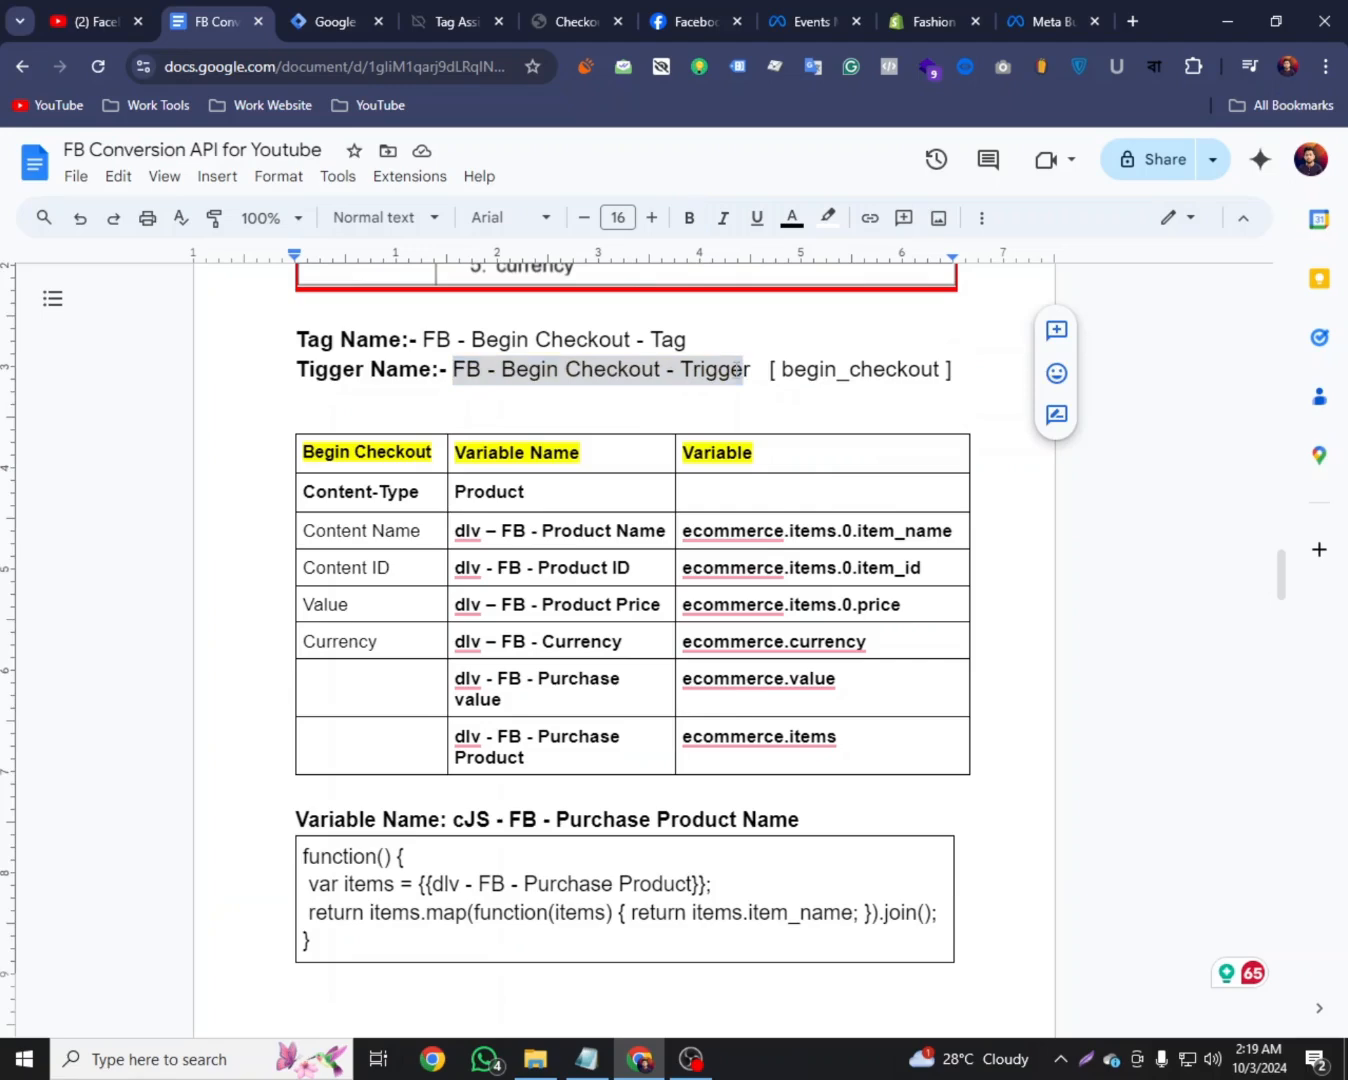
right_click(737, 370)
click(770, 428)
drag(755, 360, 382, 357)
right_click(466, 372)
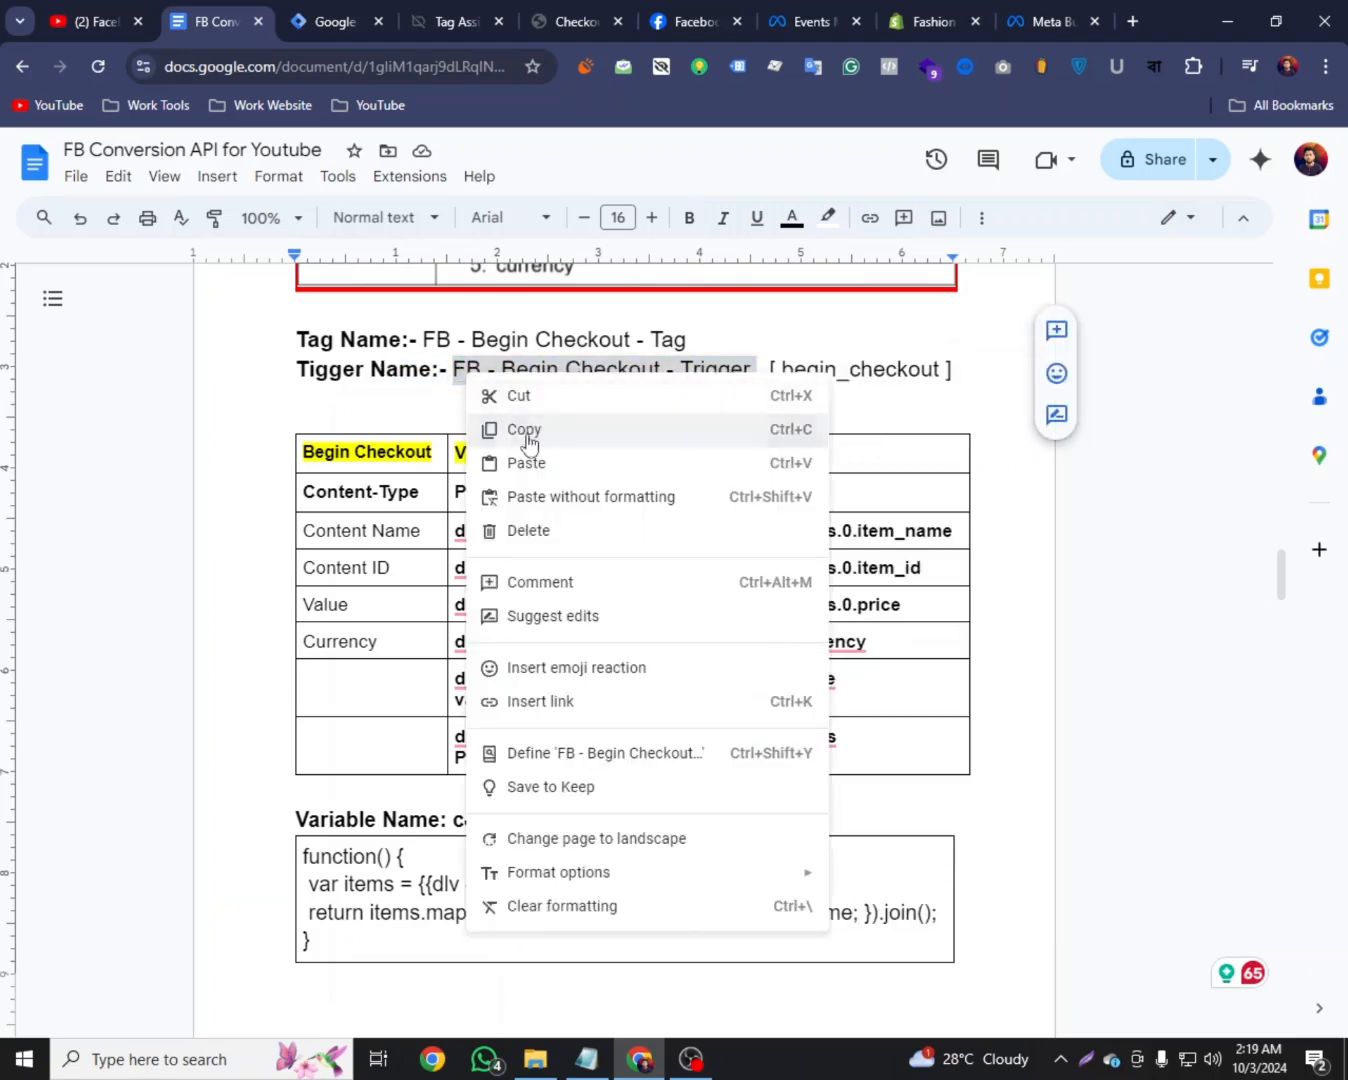
click(612, 432)
Name the Tag Manager trigger "FB - Begin Checkout - Trigger", then save the trigger and the Begin Checkout tag
click(372, 28)
click(311, 169)
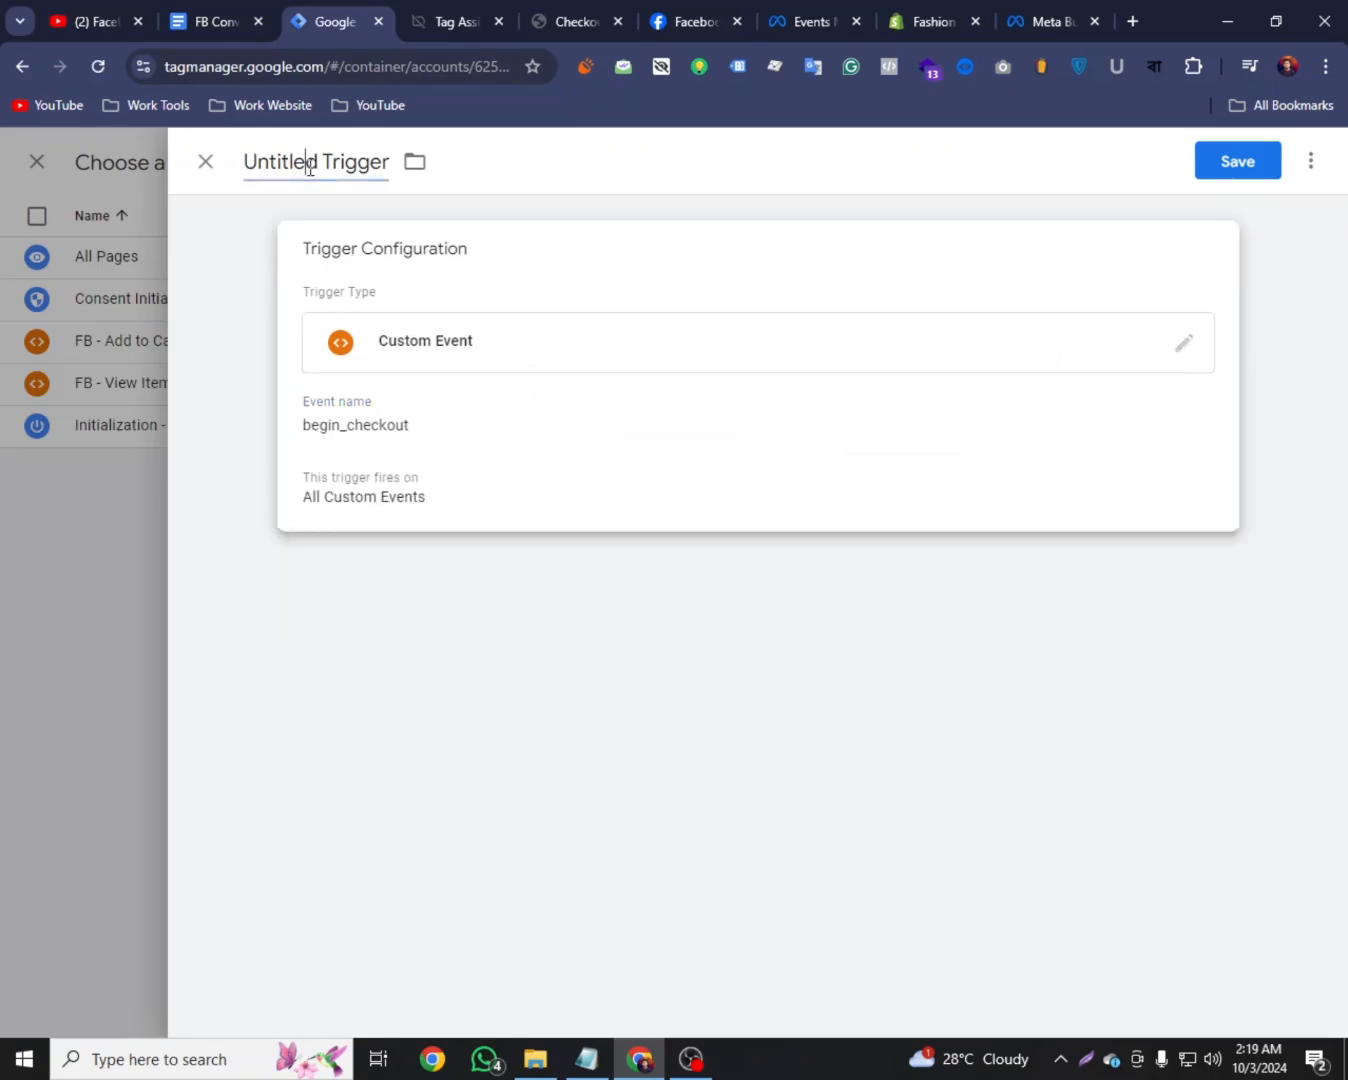
triple_click(308, 166)
right_click(309, 169)
click(369, 338)
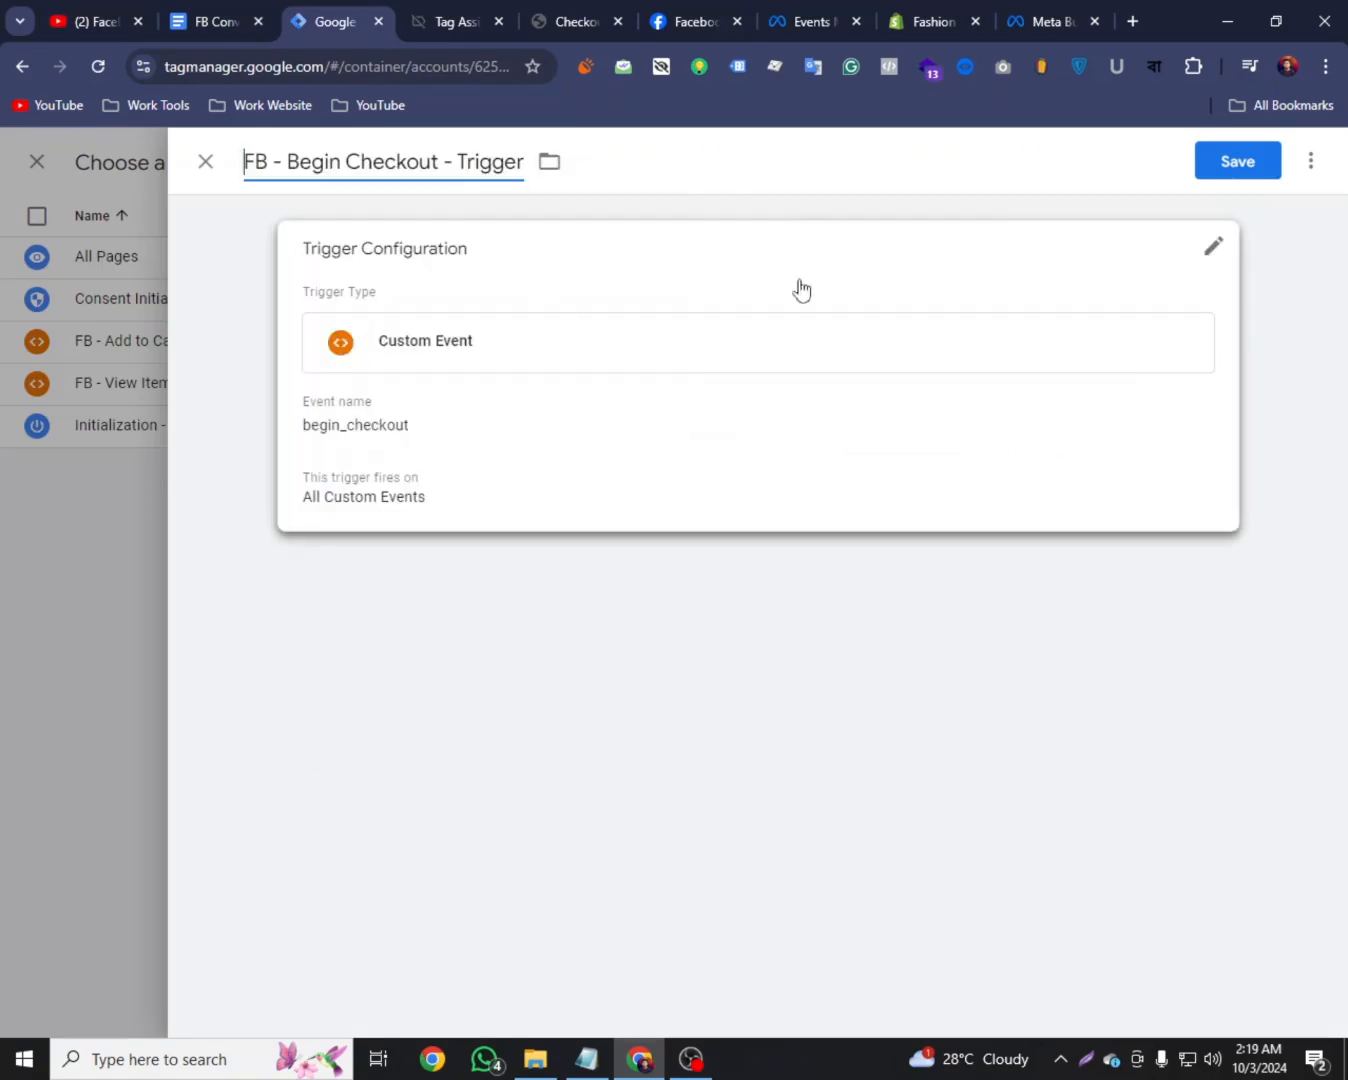
click(1230, 170)
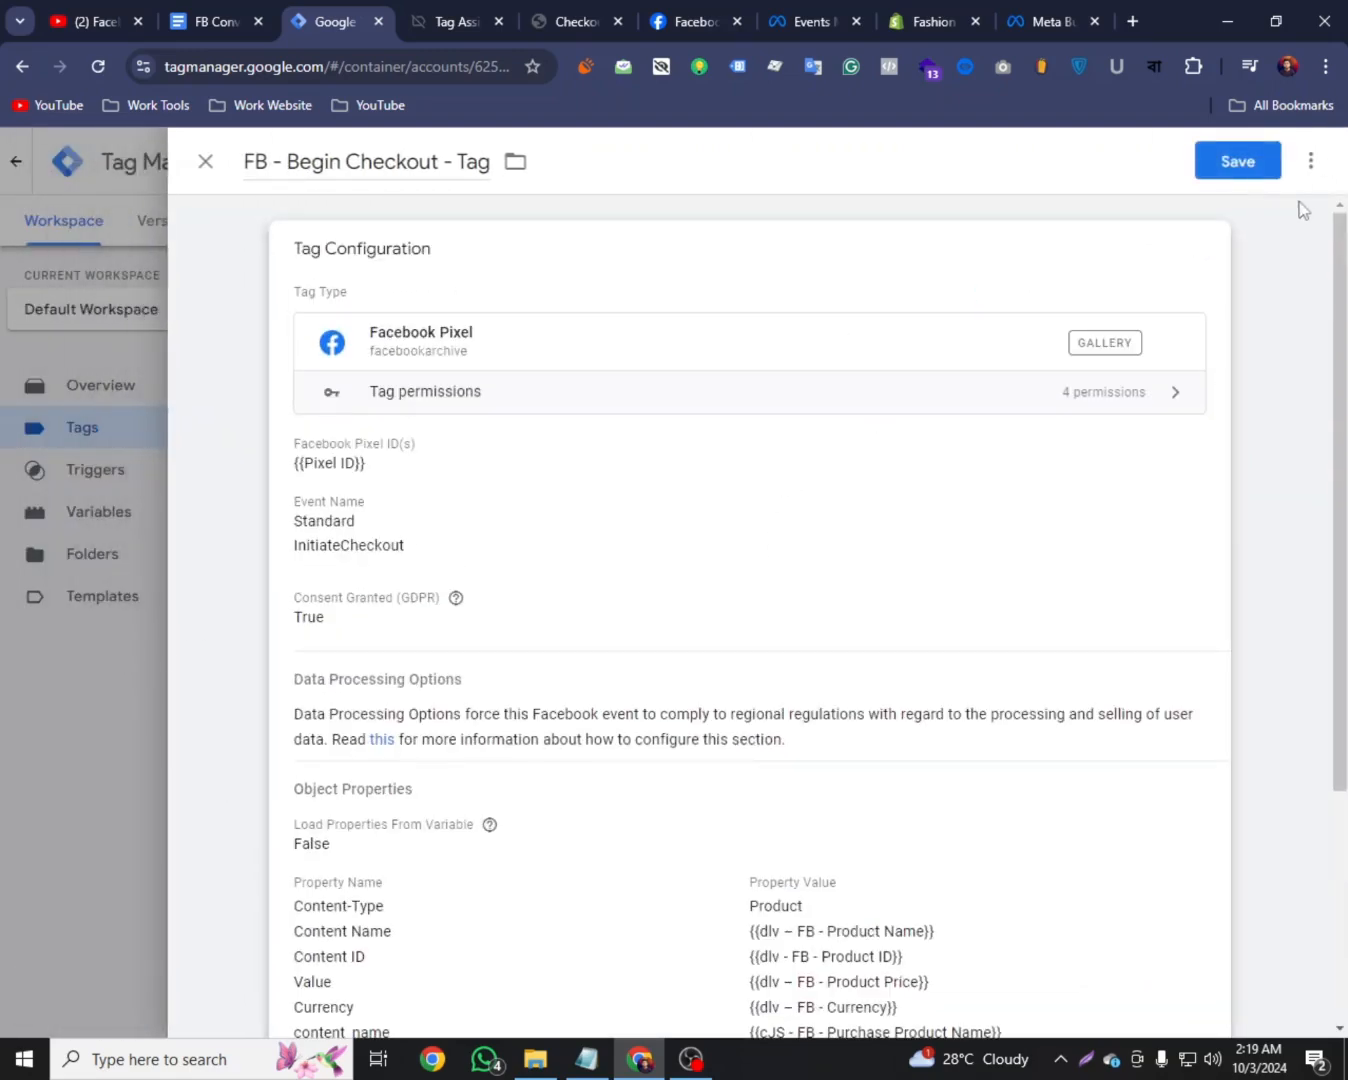
click(1234, 170)
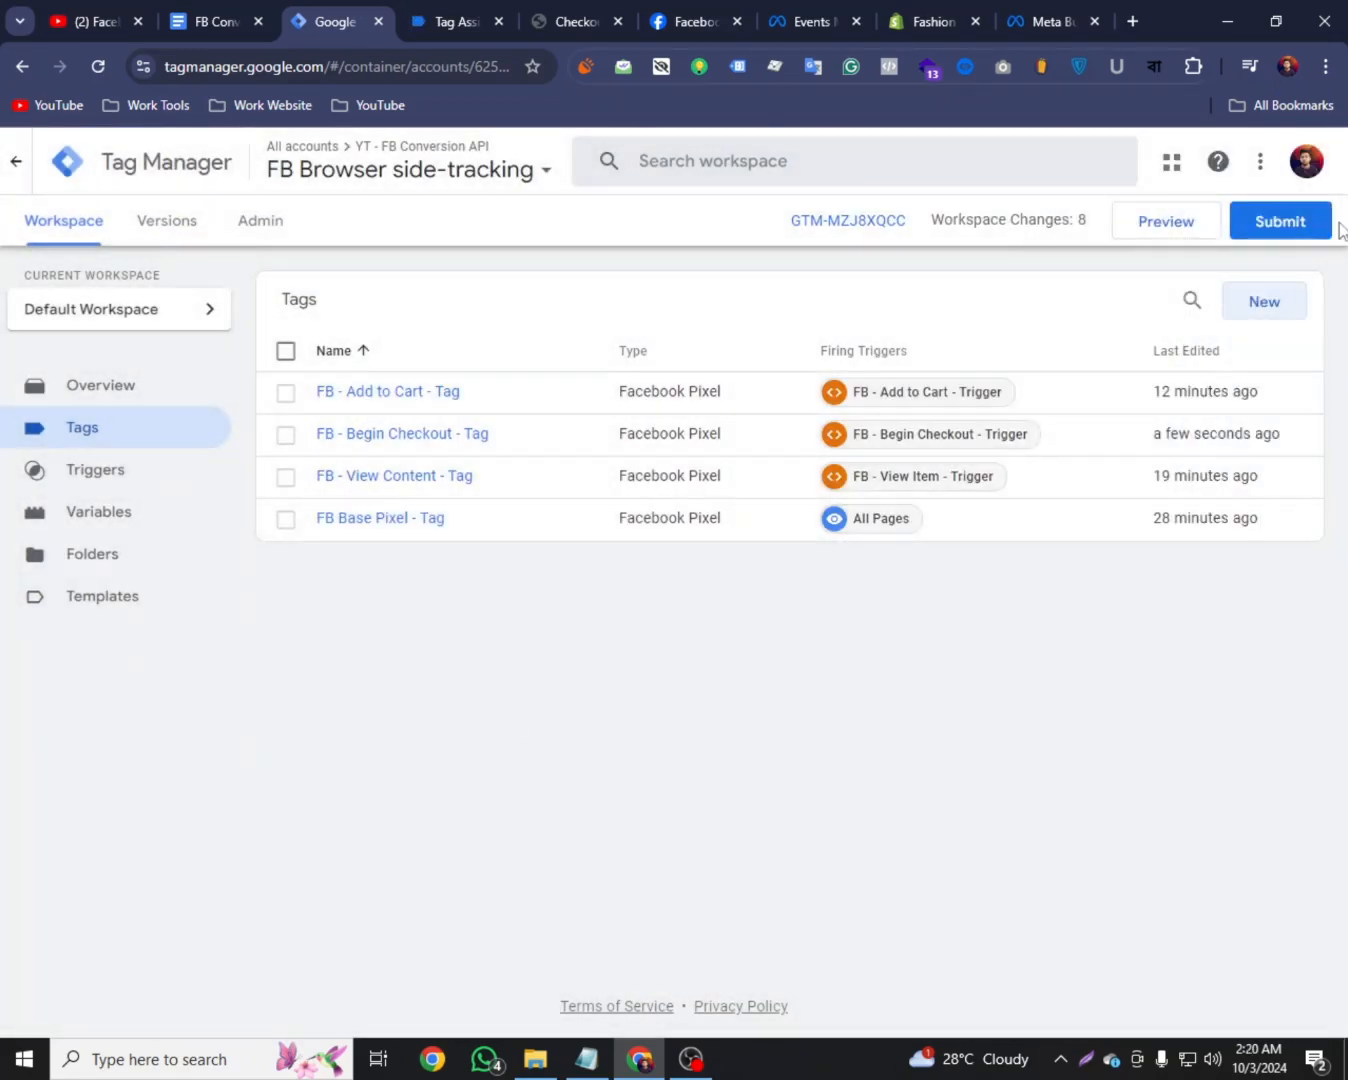
Submit and publish the workspace changes as a new container version without a description, then close the version summary
click(1279, 220)
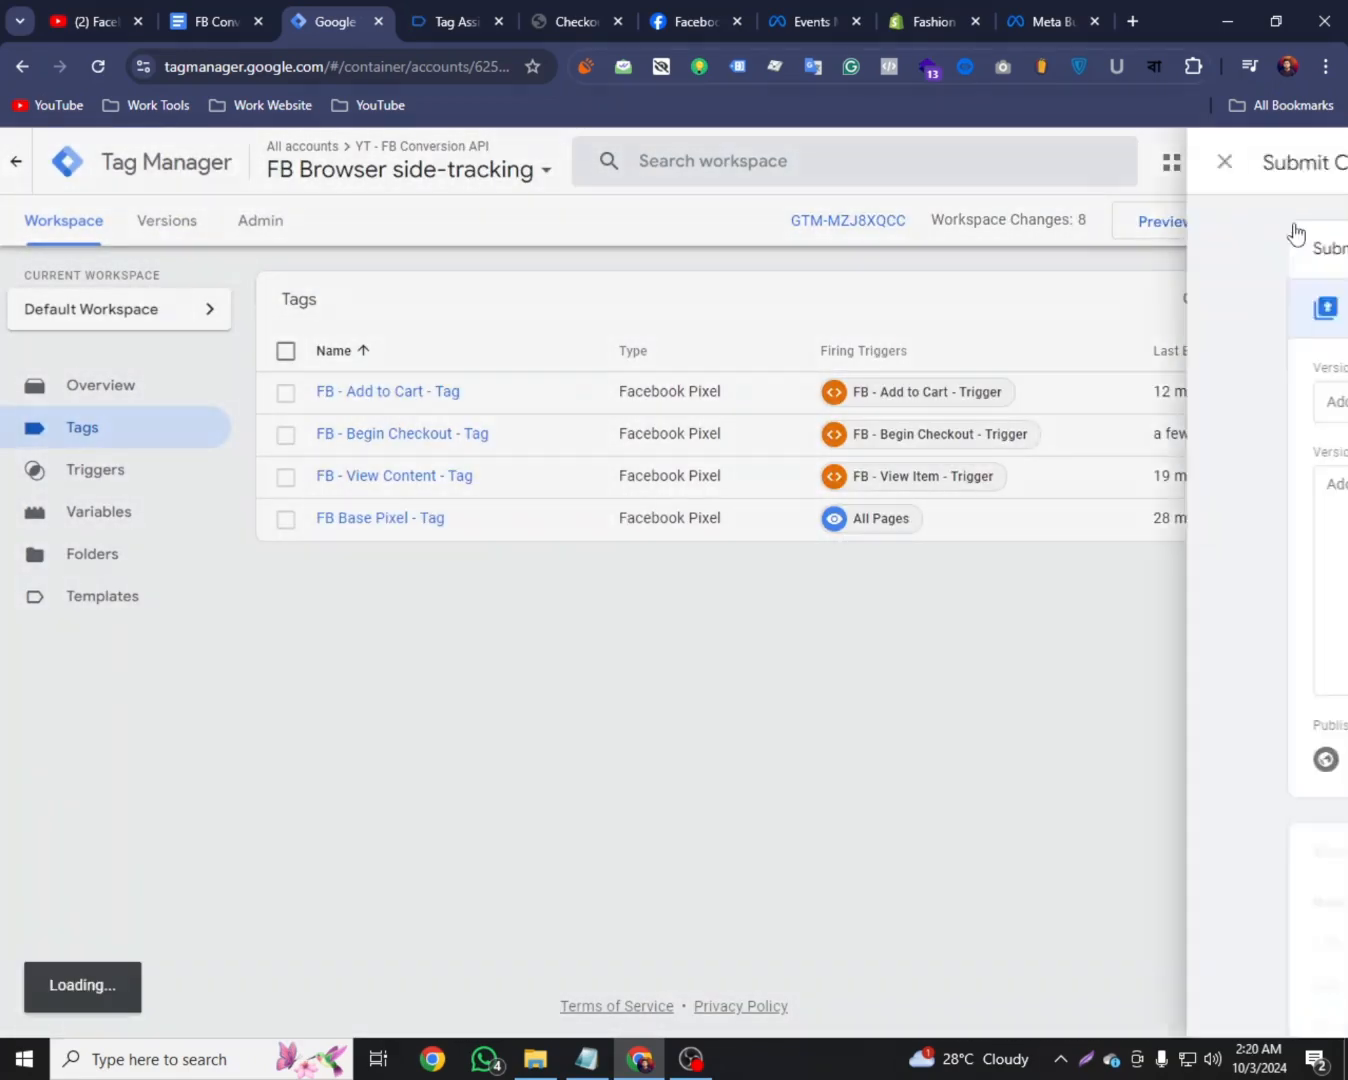
click(1270, 160)
click(949, 777)
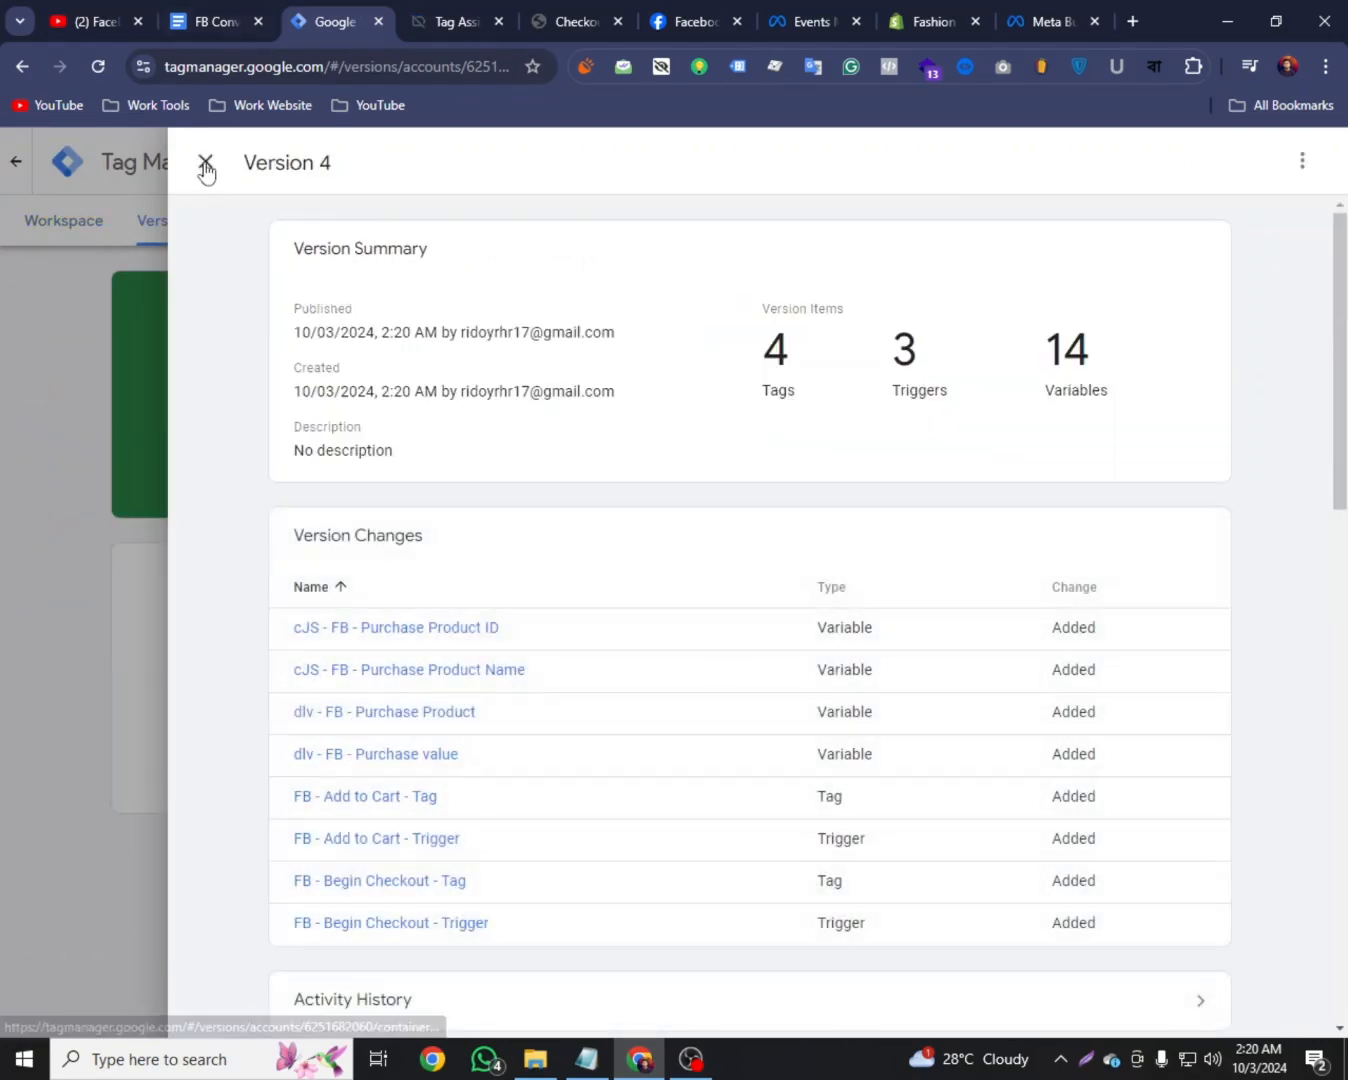
click(205, 164)
Return to the workspace and start a preview session connected to fashion-shoebox.myshopify.com in Tag Assistant
click(101, 221)
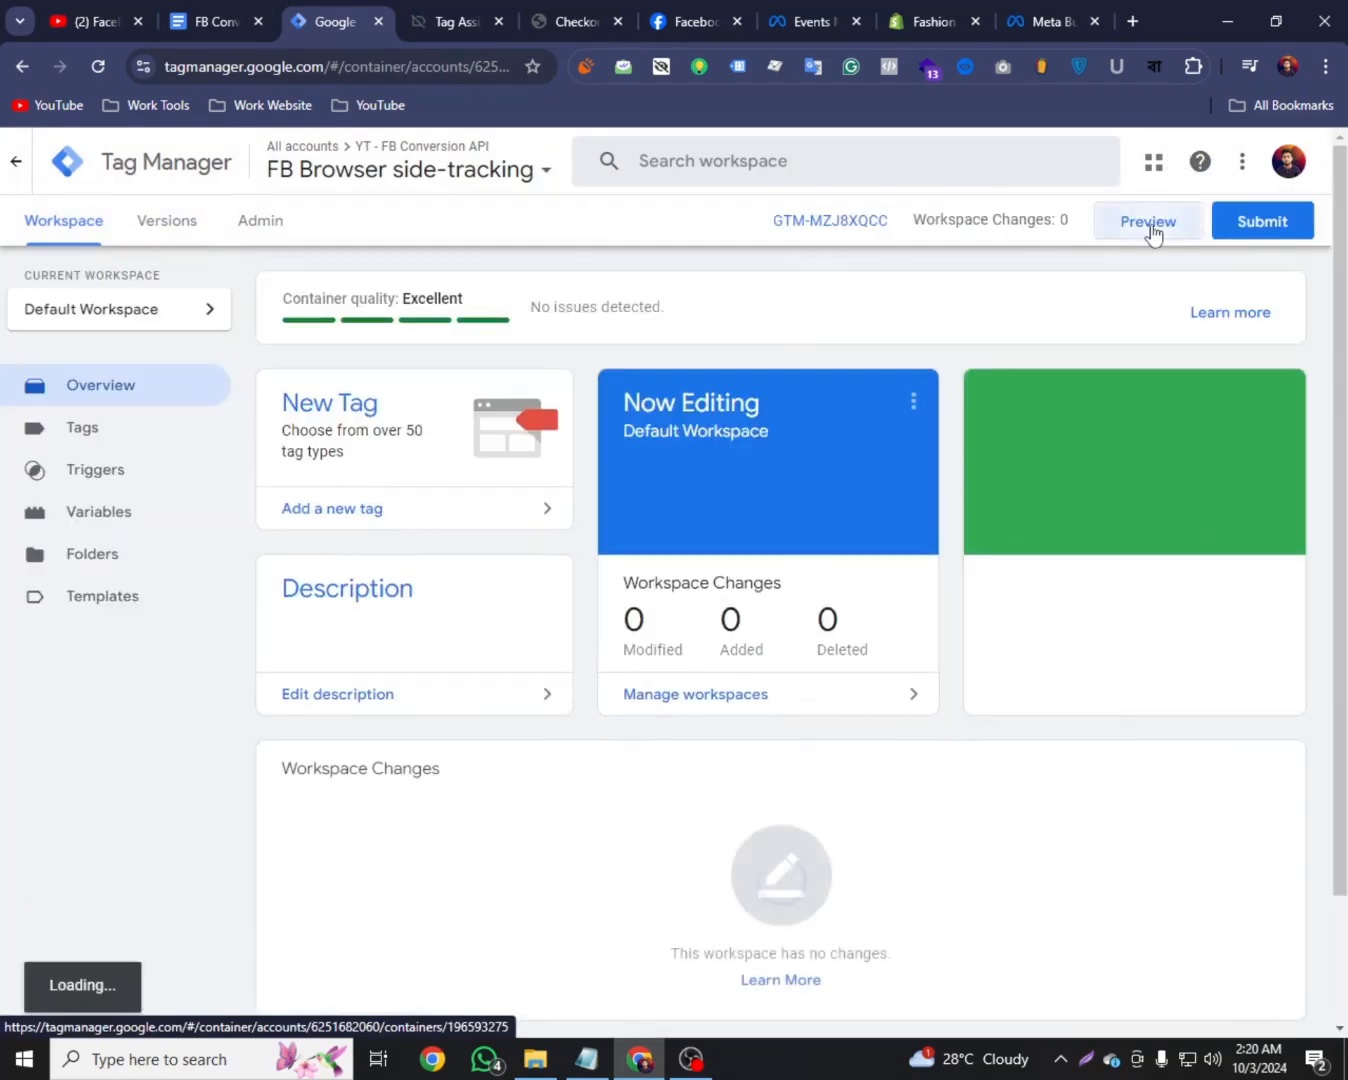
click(1150, 225)
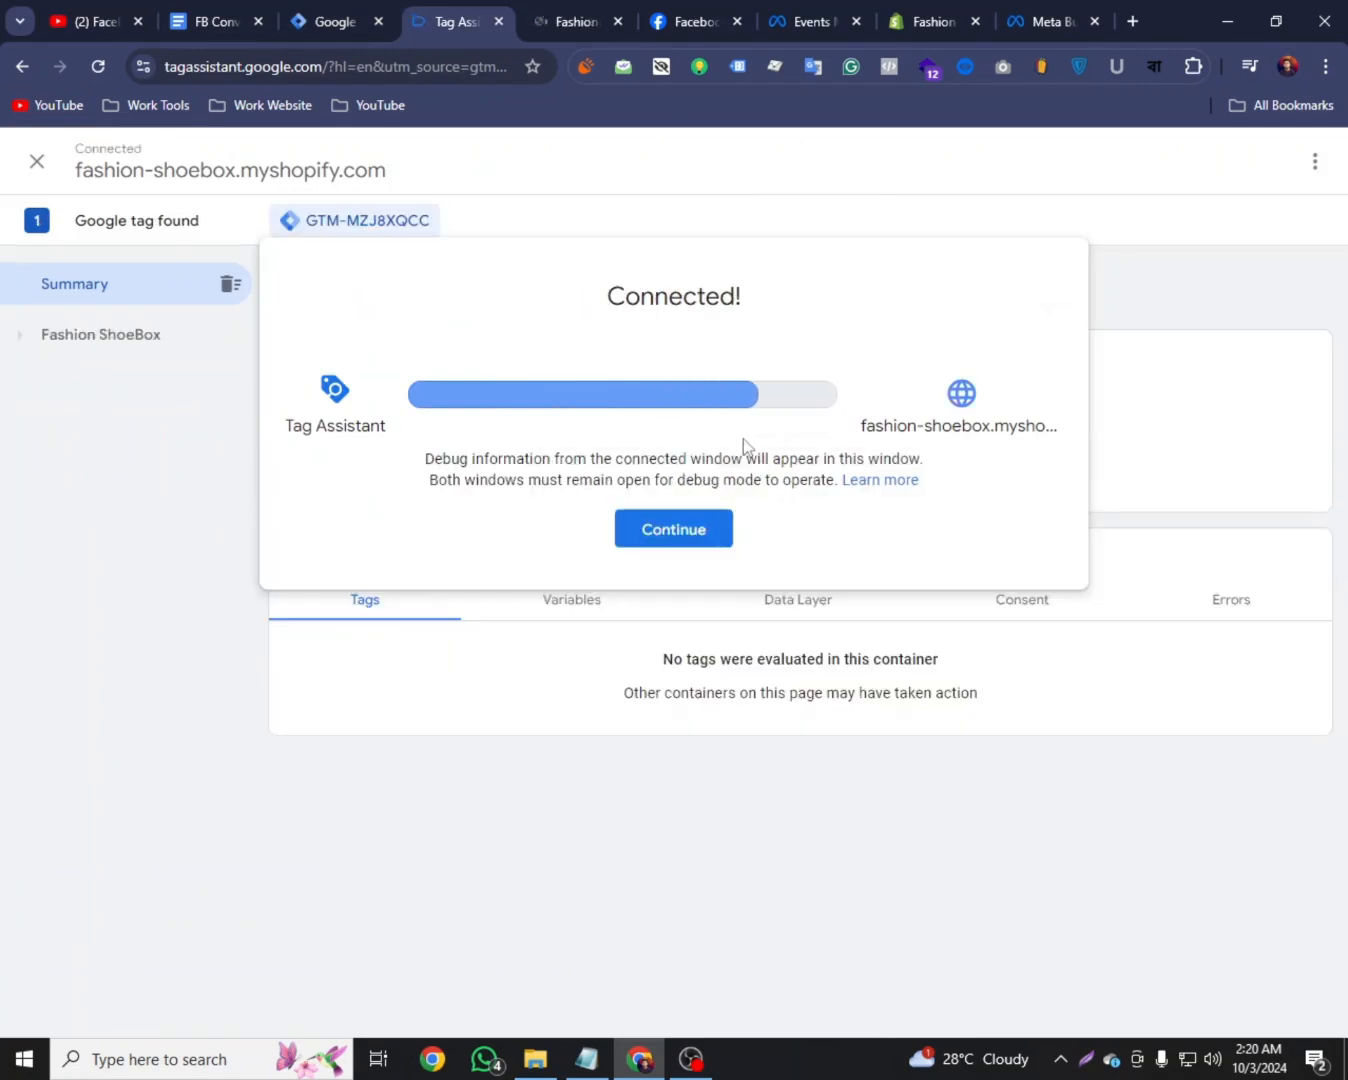
click(655, 529)
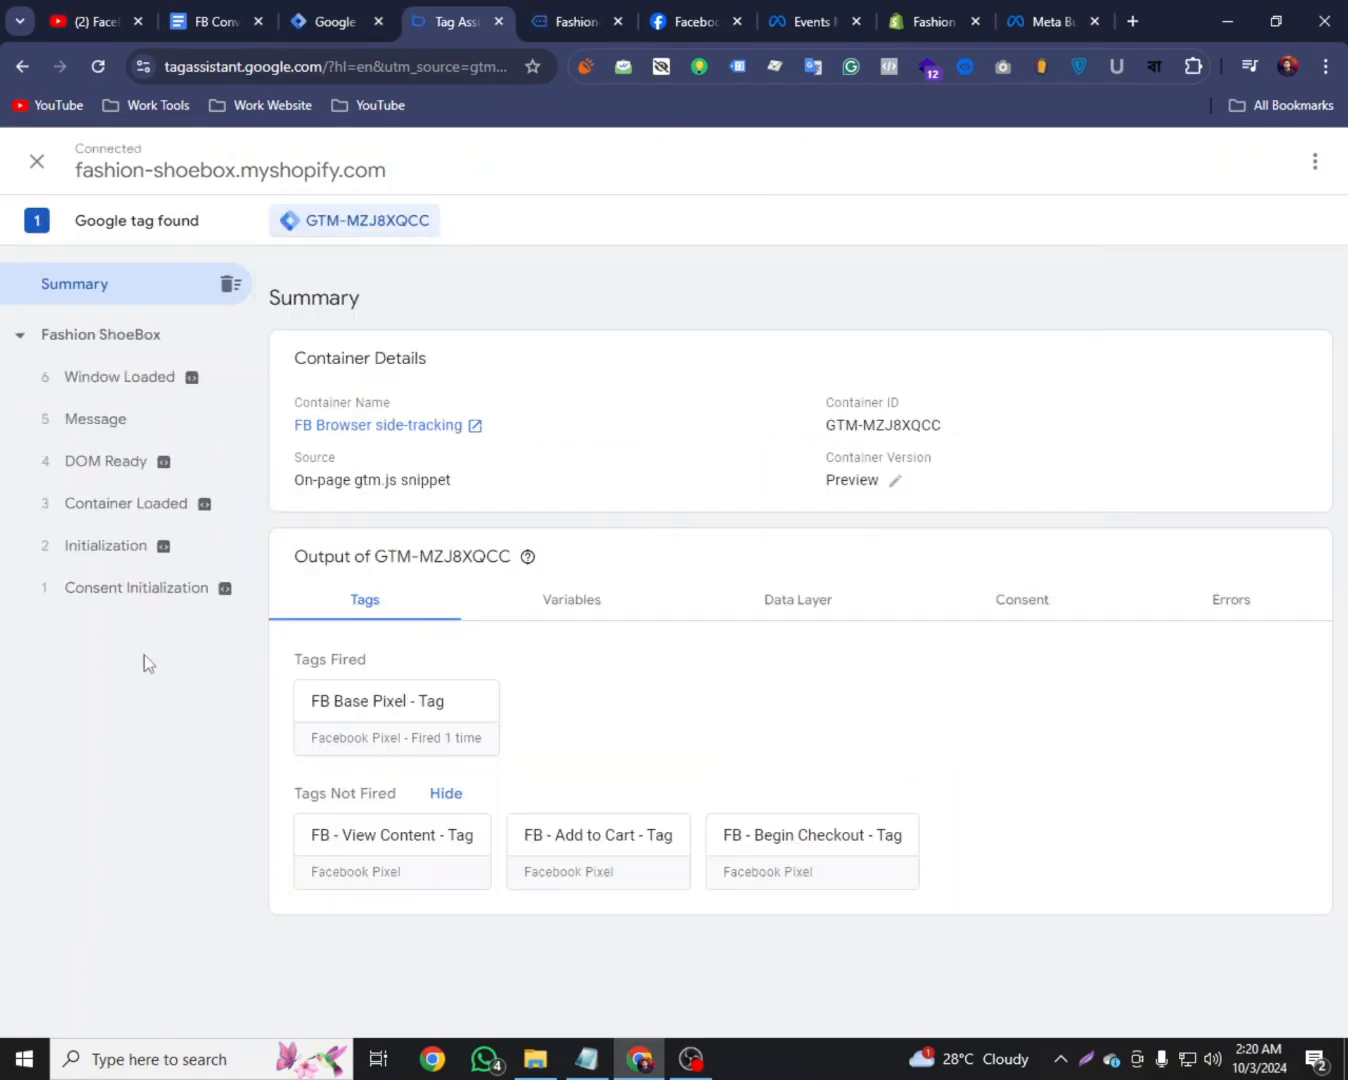
Open the Men's First Layer Cowhide casual shoes page in the store and check the view_item event's tags in Tag Assistant
click(532, 11)
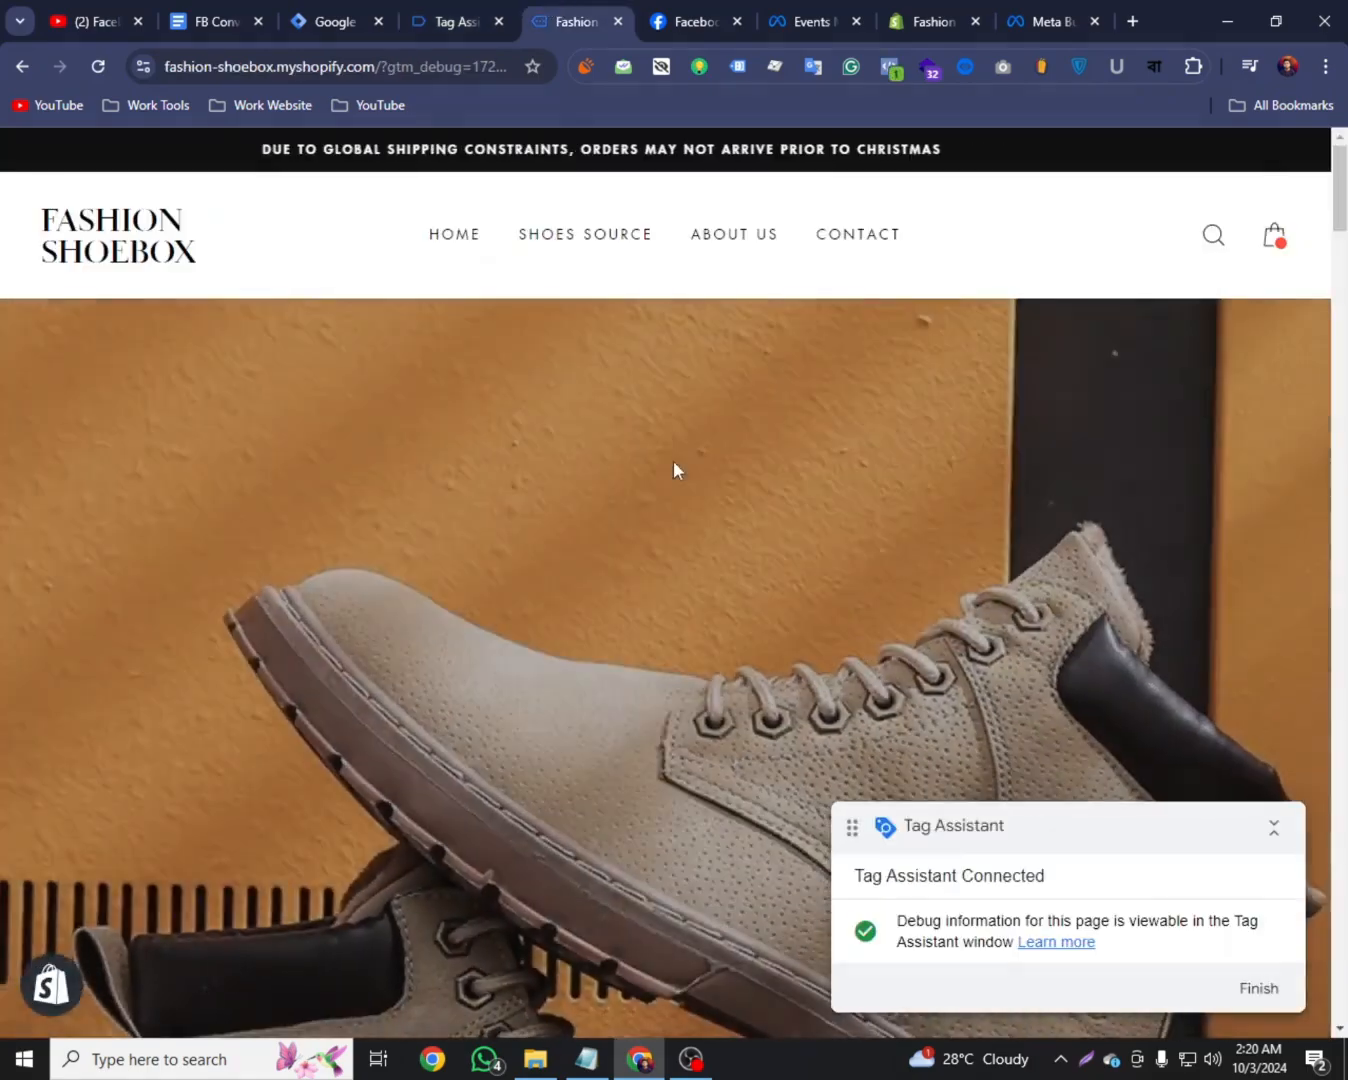
scroll(691, 625, down, 15)
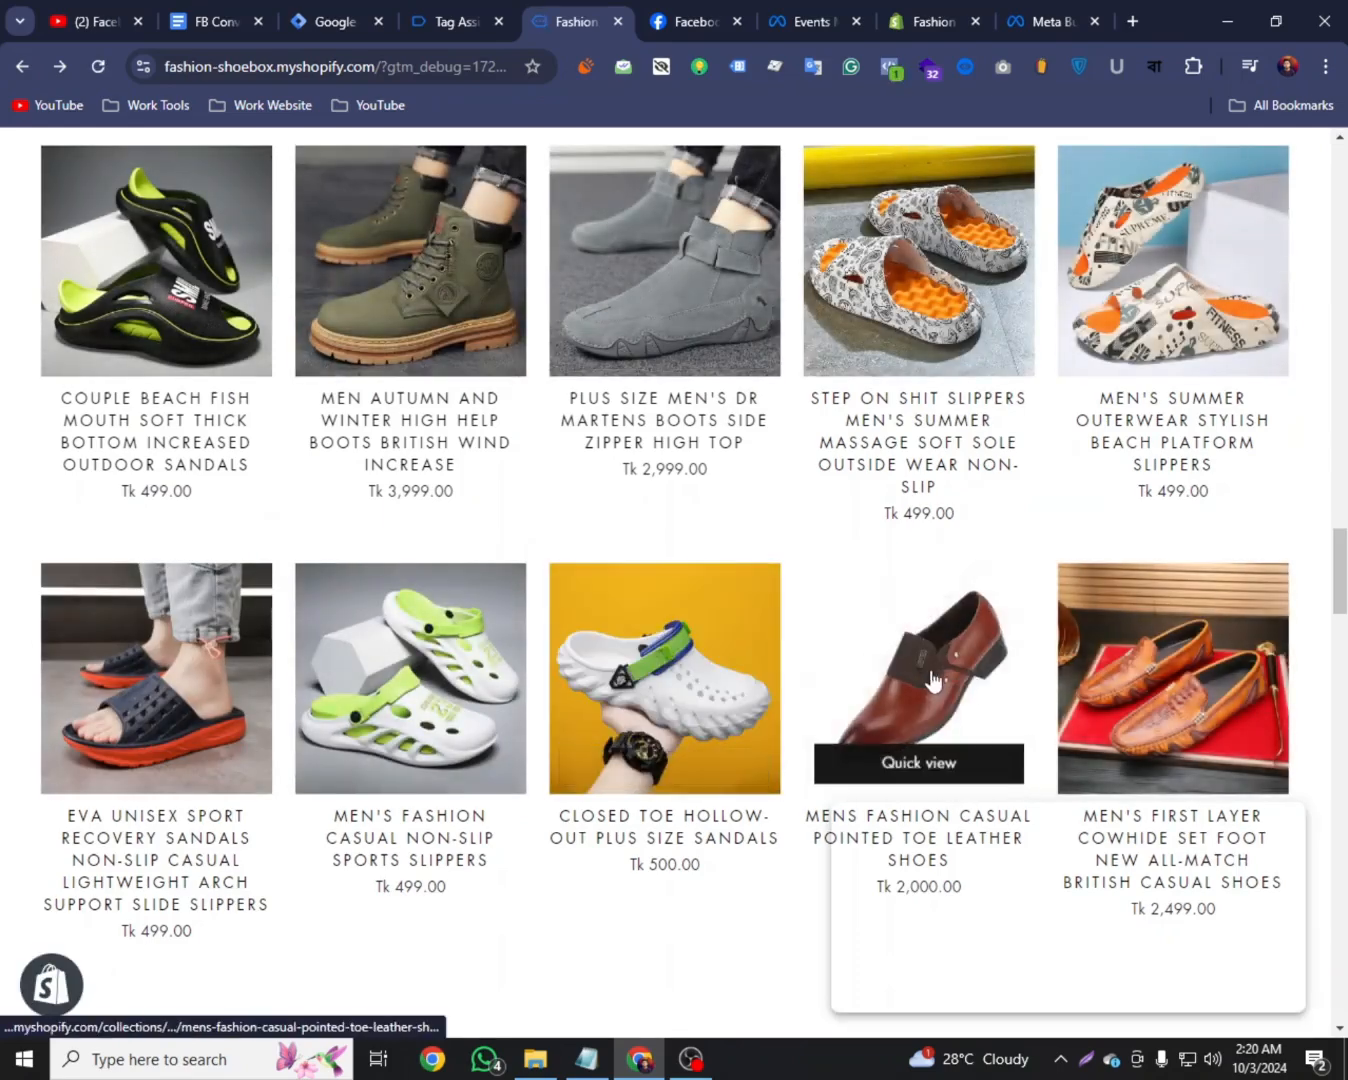
click(1133, 662)
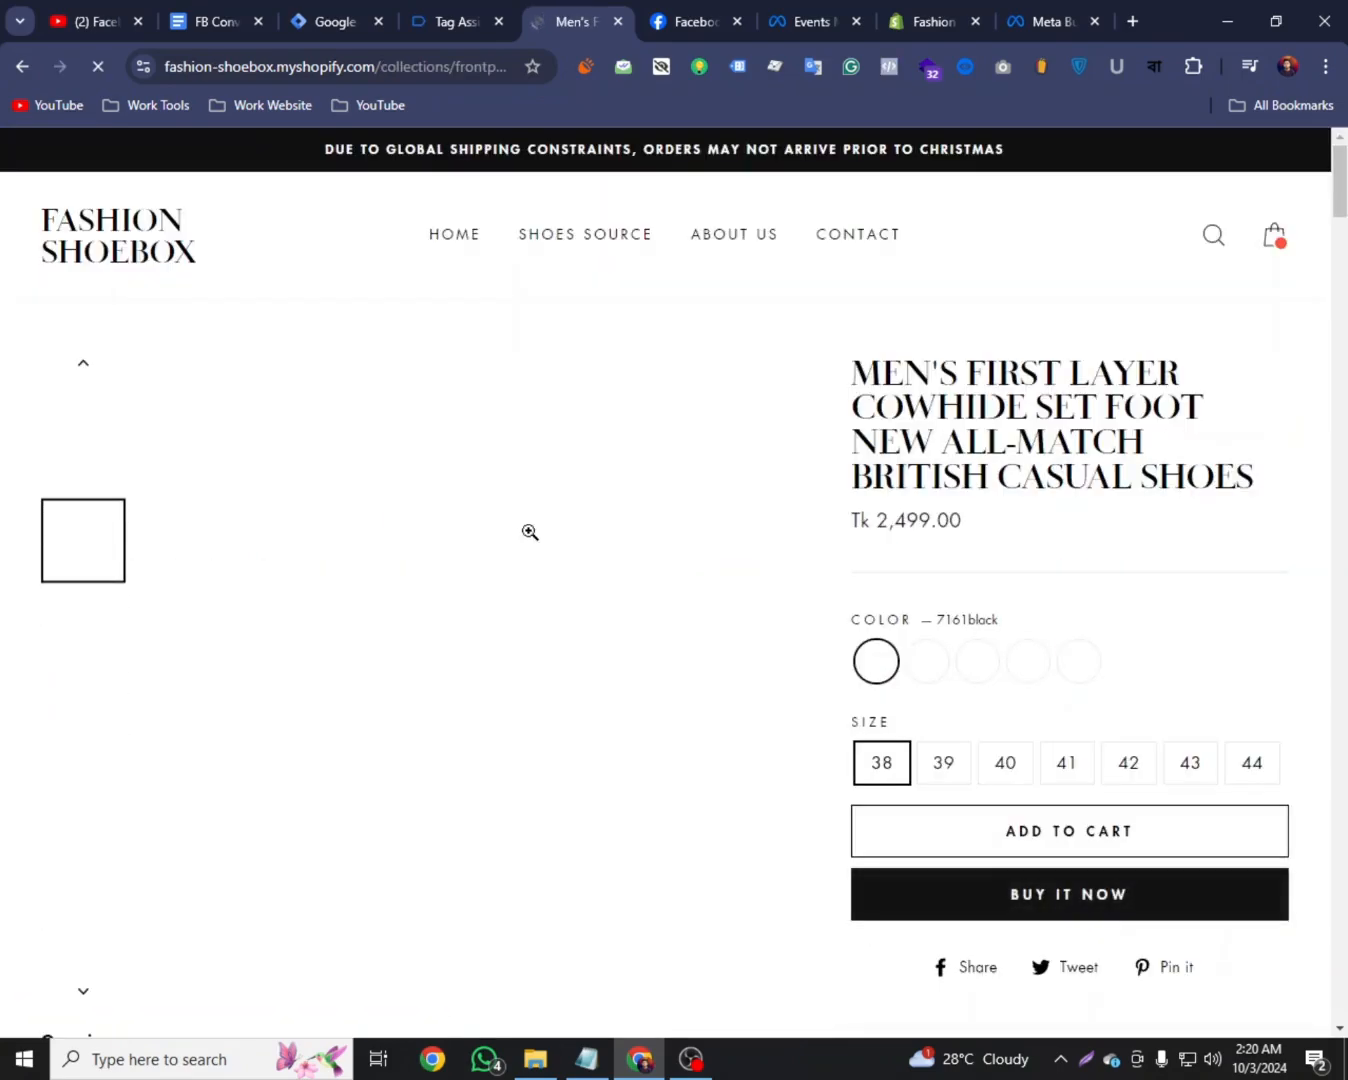
click(445, 14)
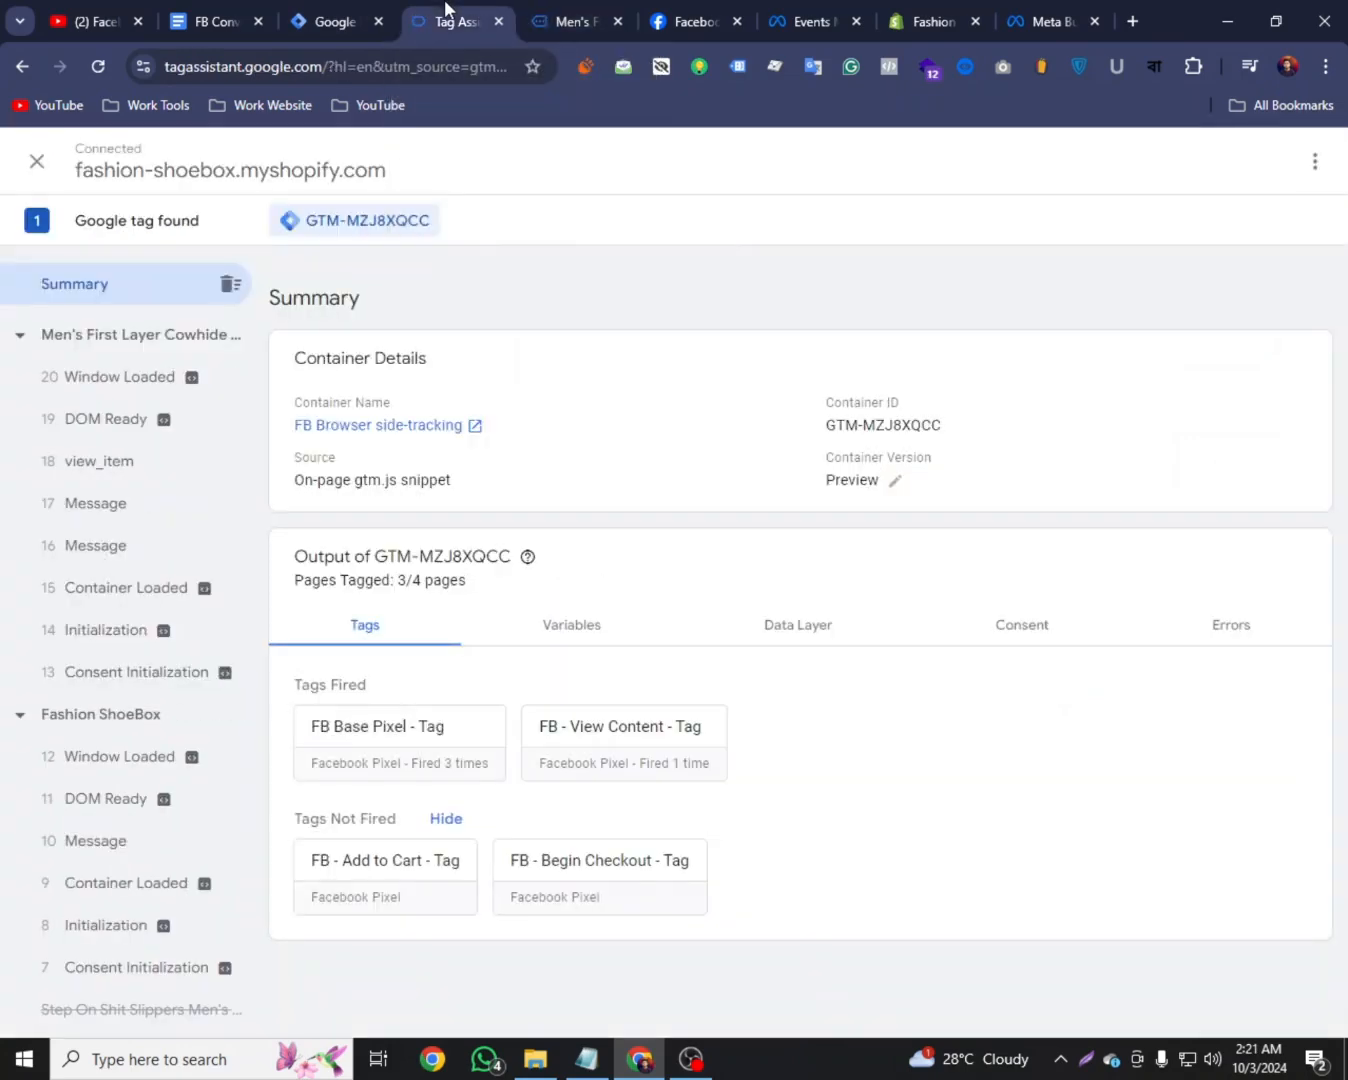
click(112, 464)
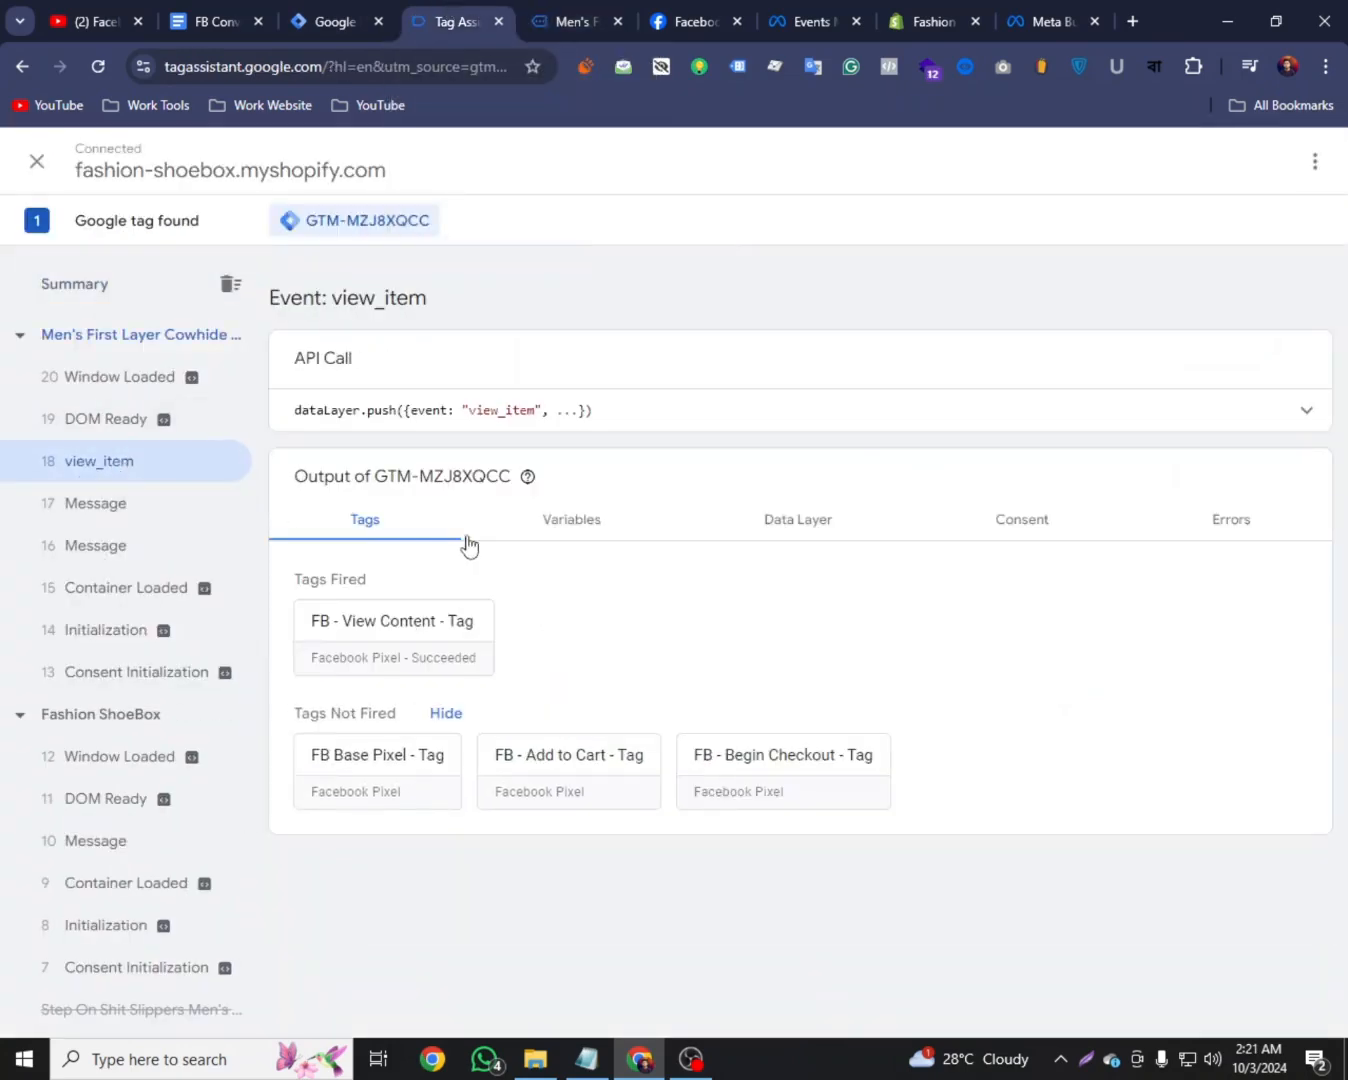
Add the Men's First Layer Cowhide shoes to the store cart and check the add_to_cart event in Tag Assistant
click(575, 21)
scroll(894, 614, down, 5)
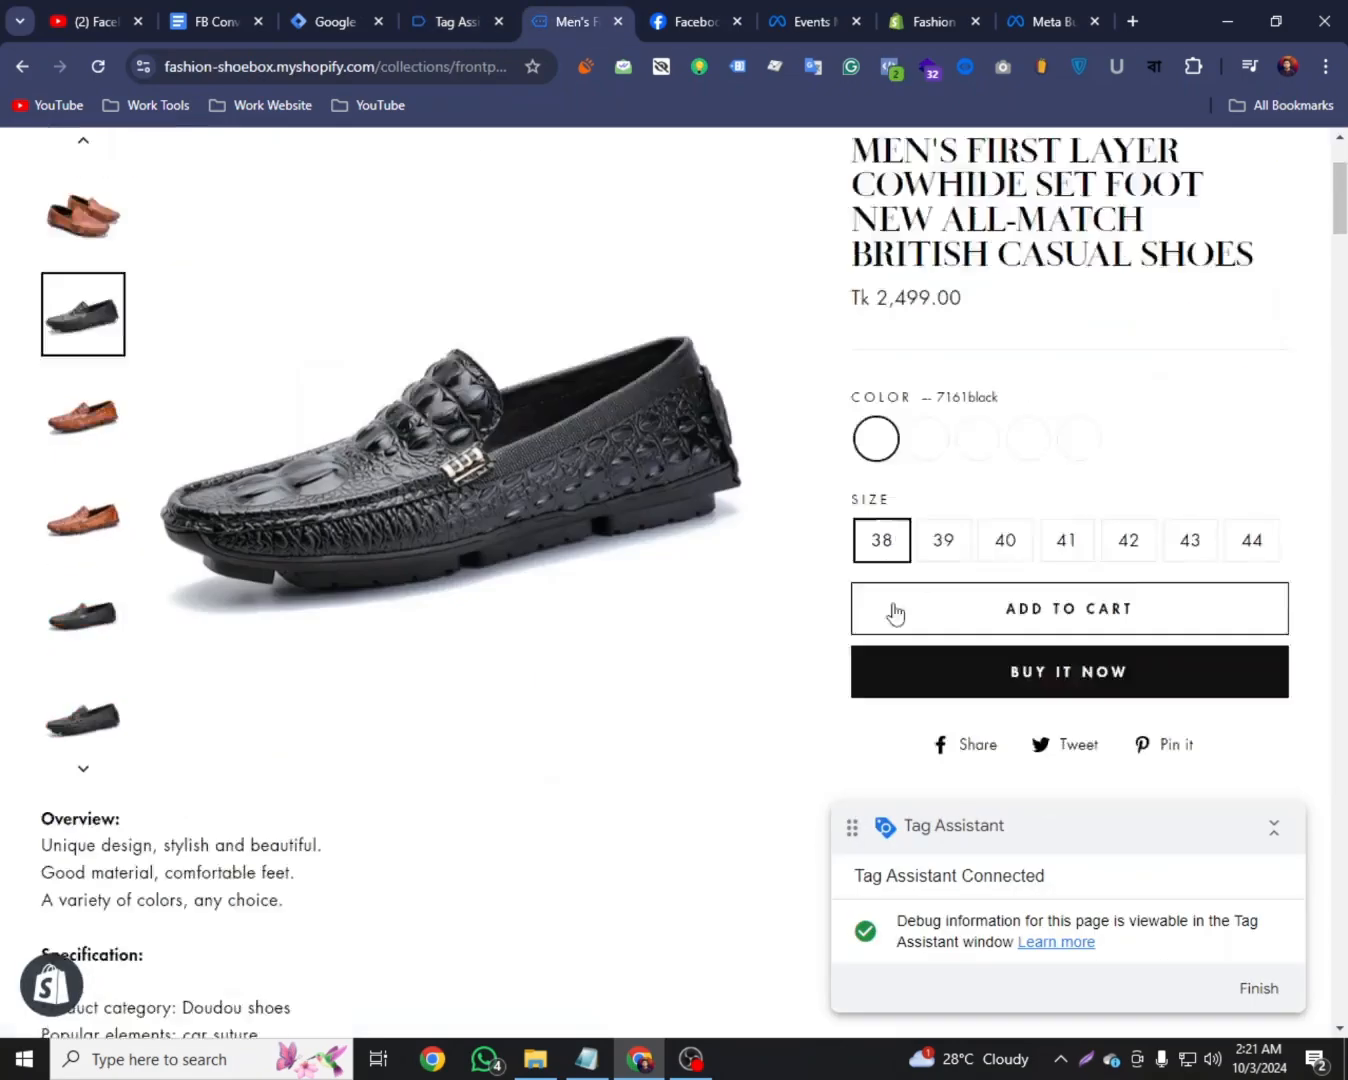
click(1020, 298)
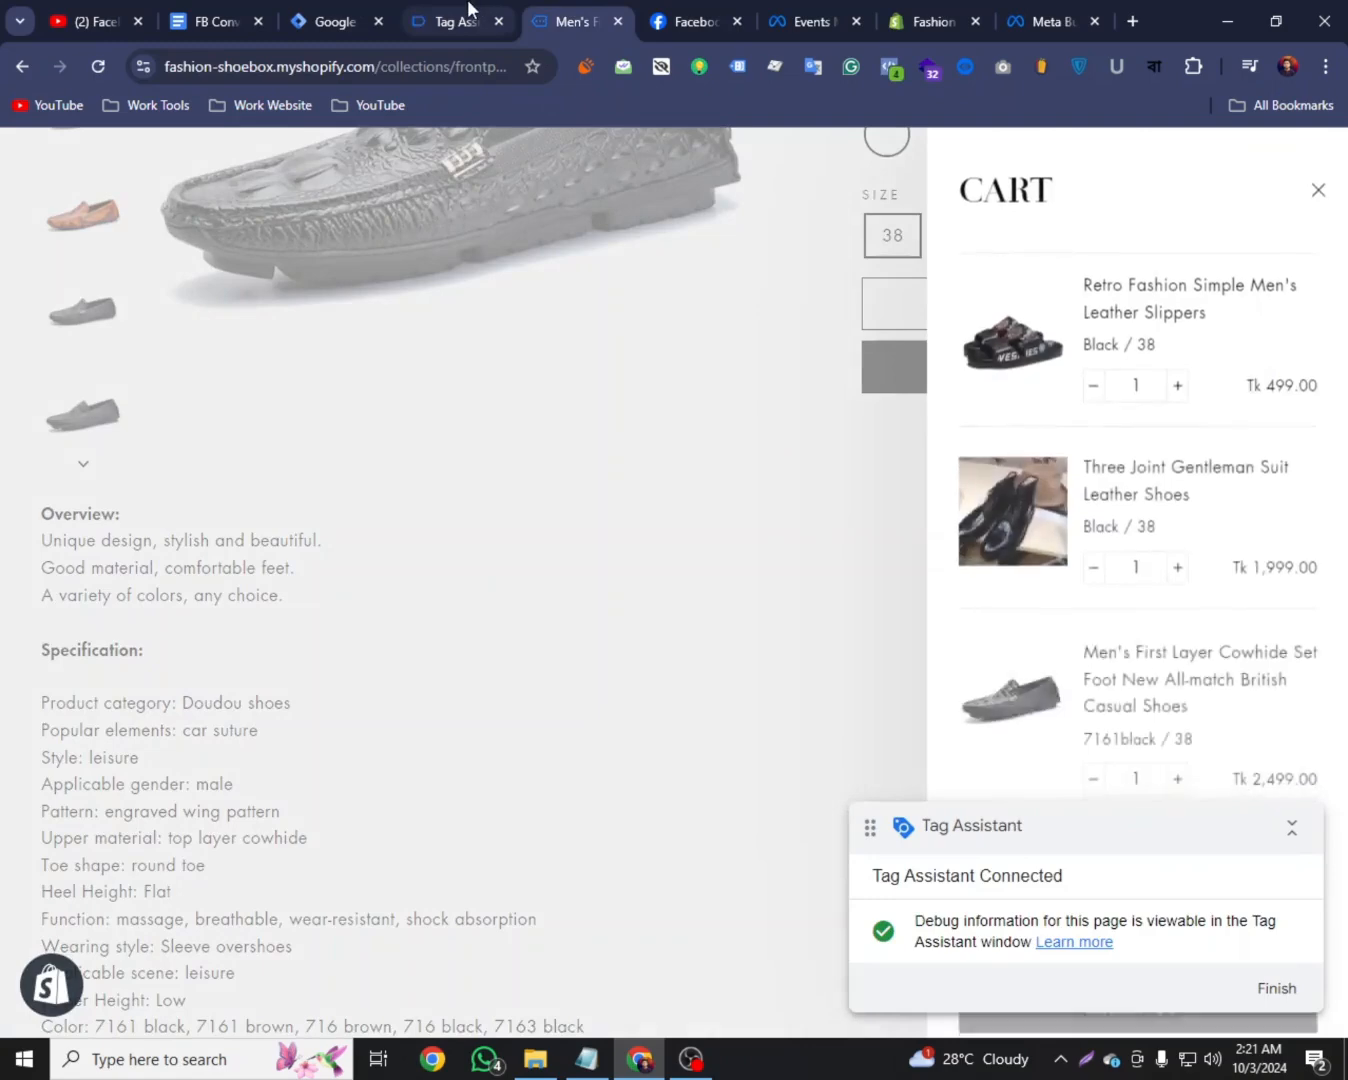
click(463, 20)
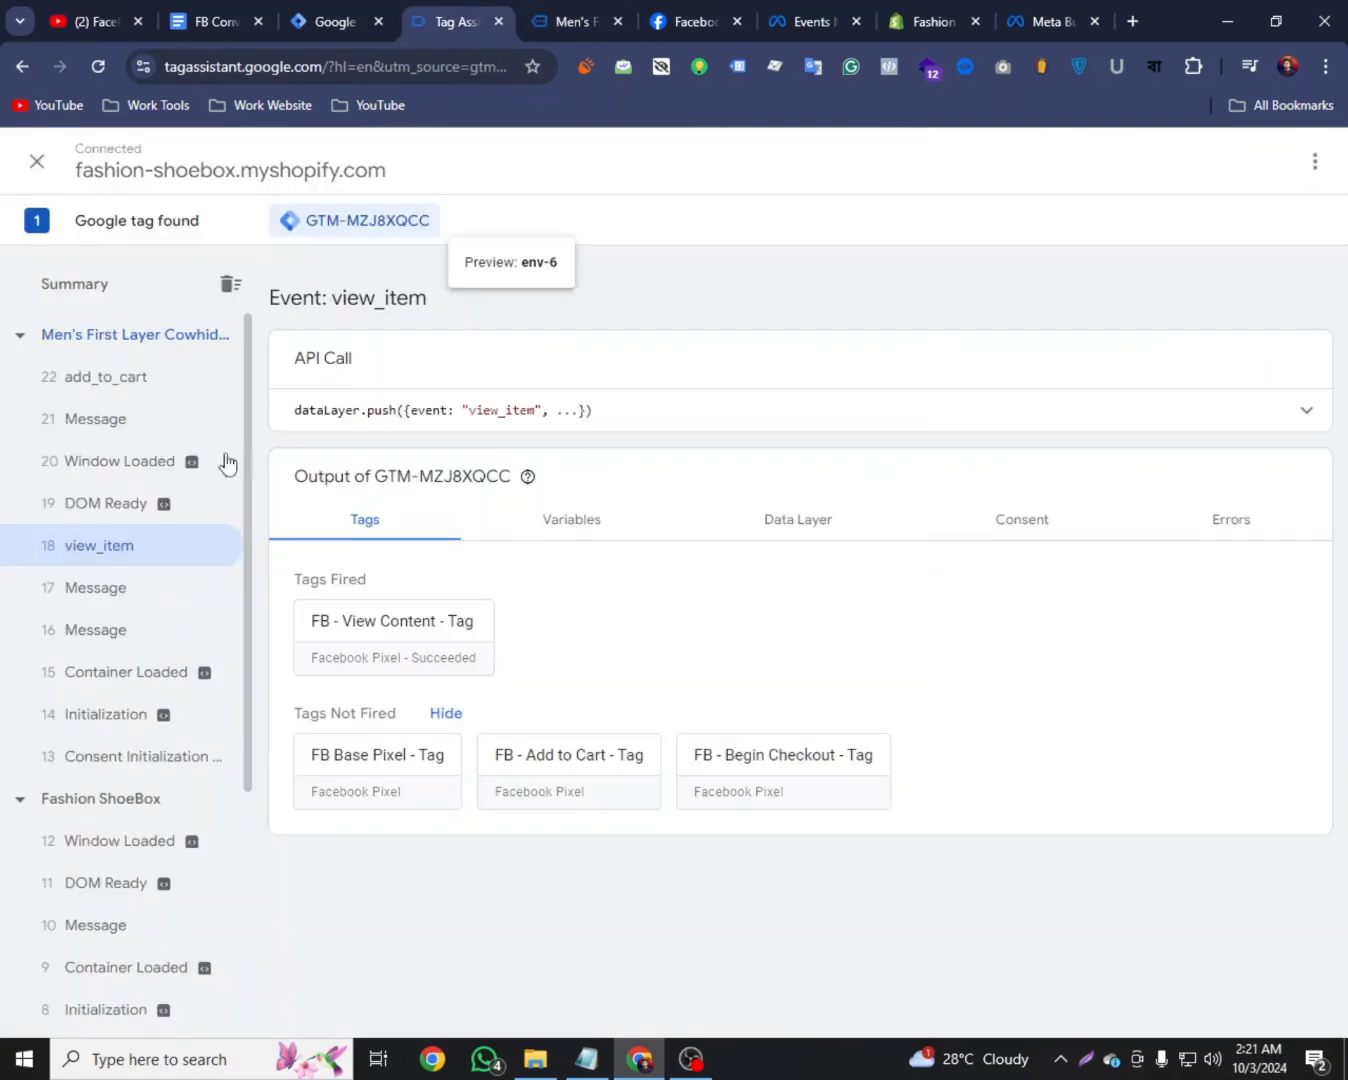
click(126, 378)
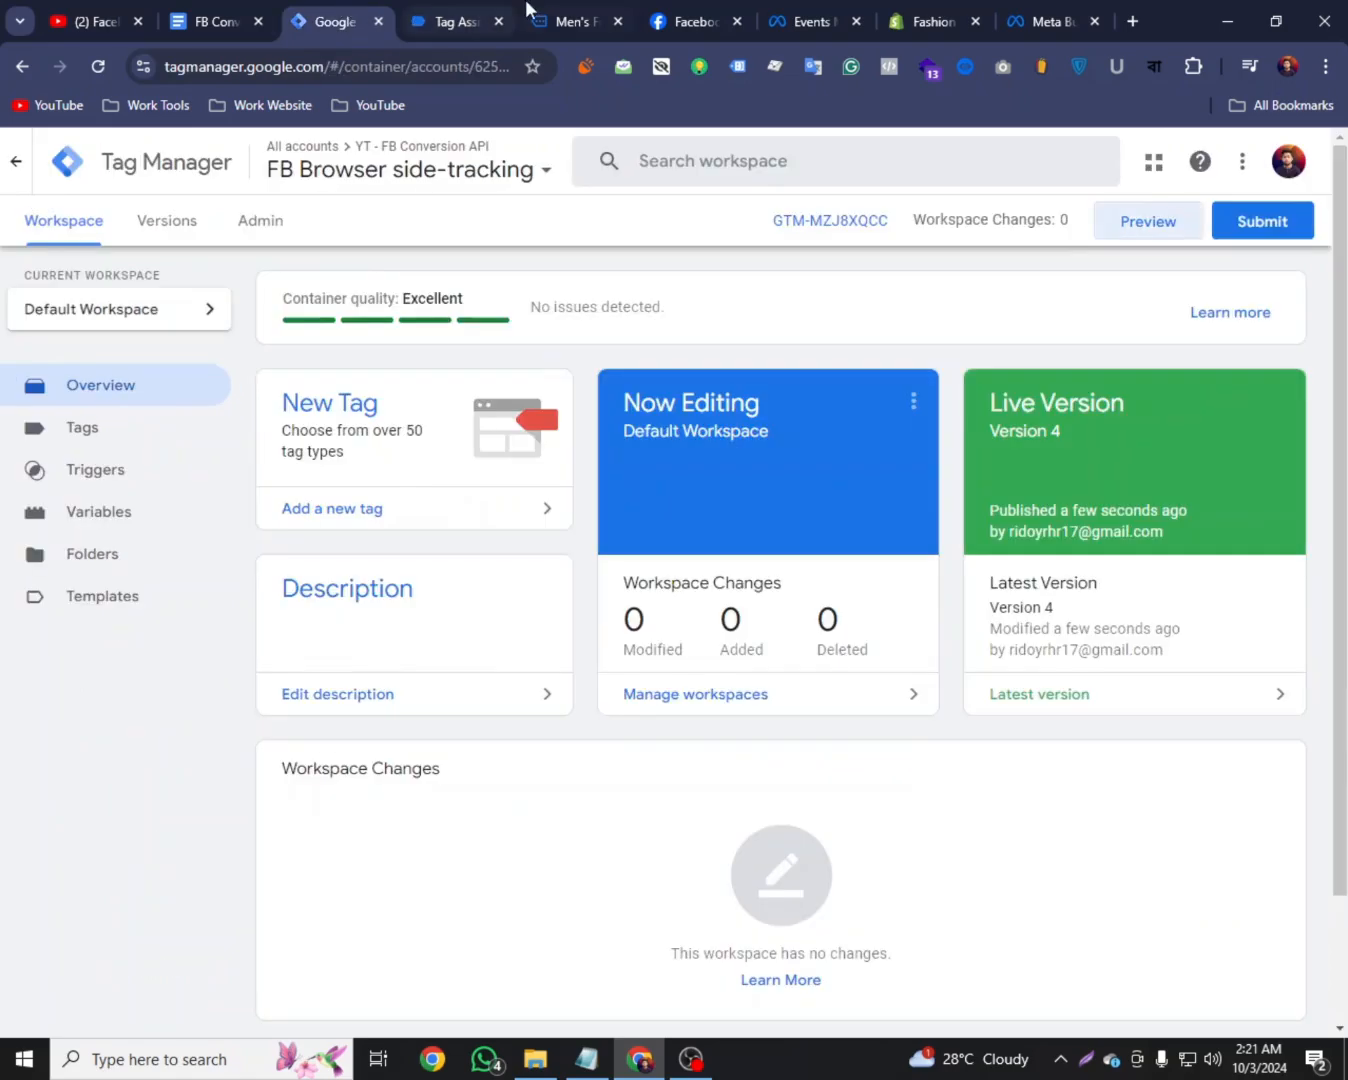
Proceed to checkout from the store cart and check the begin_checkout event's tags in Tag Assistant
click(532, 12)
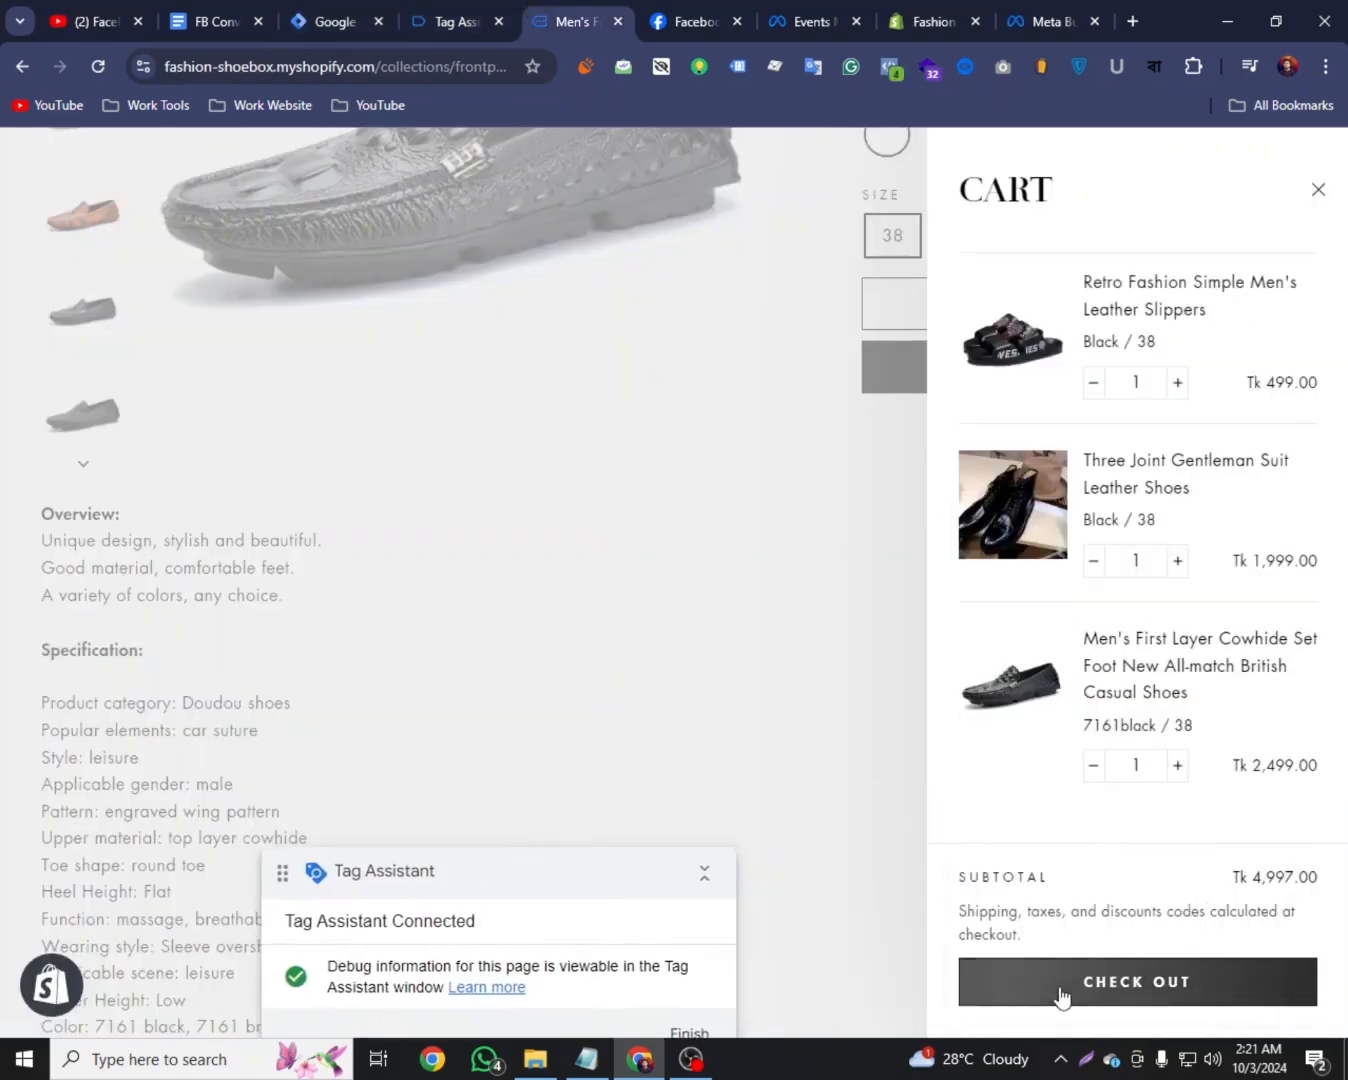
click(1035, 982)
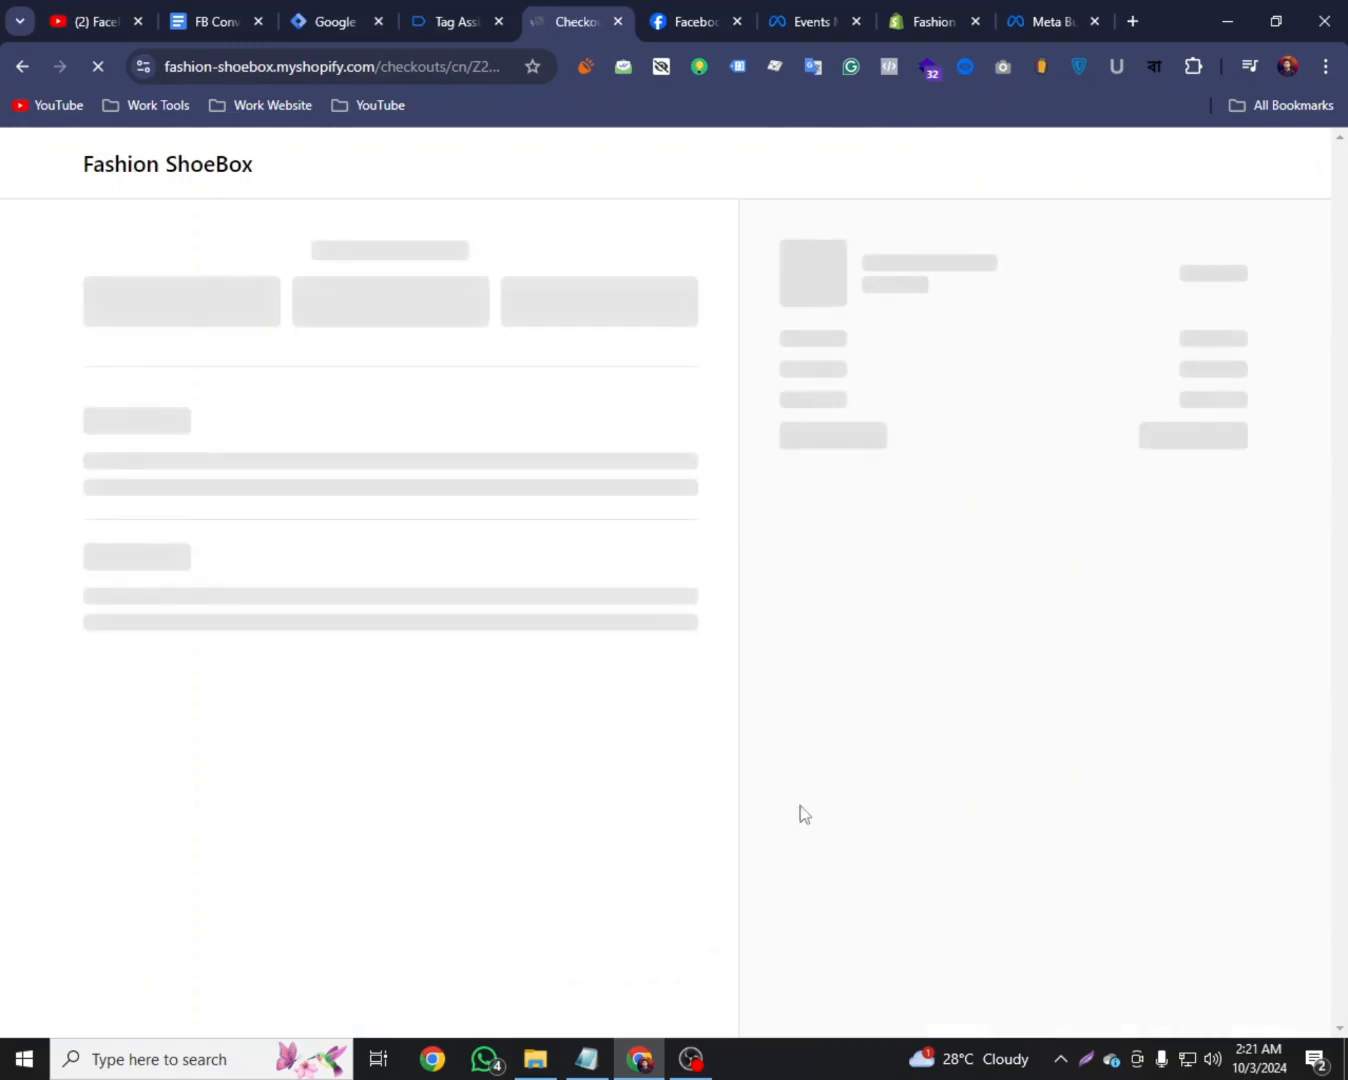
click(455, 21)
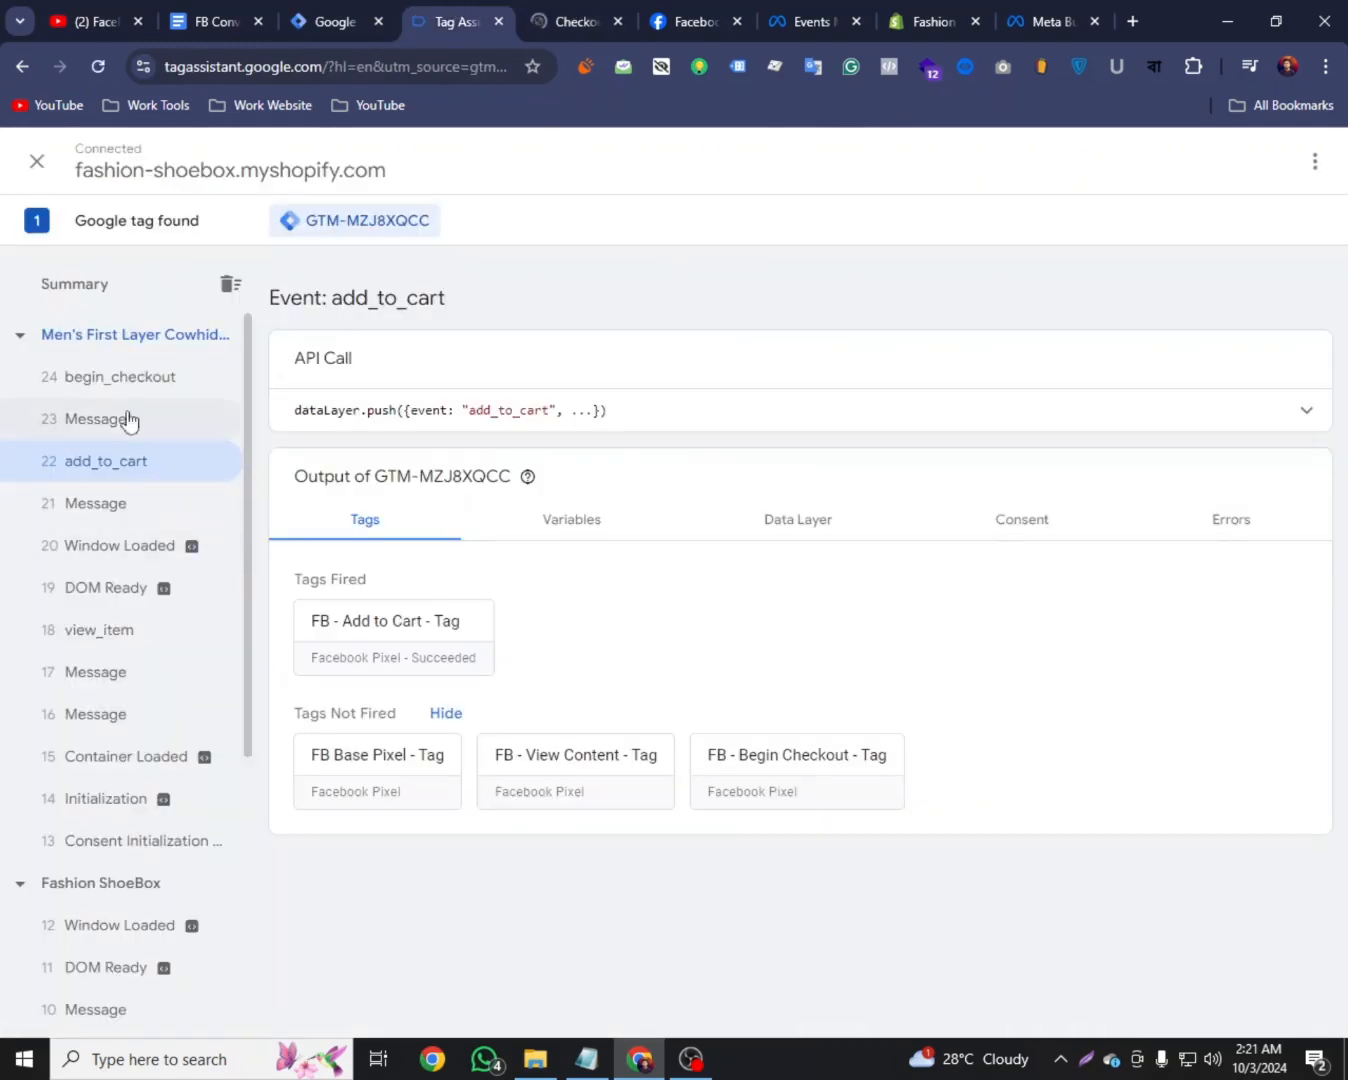
click(126, 378)
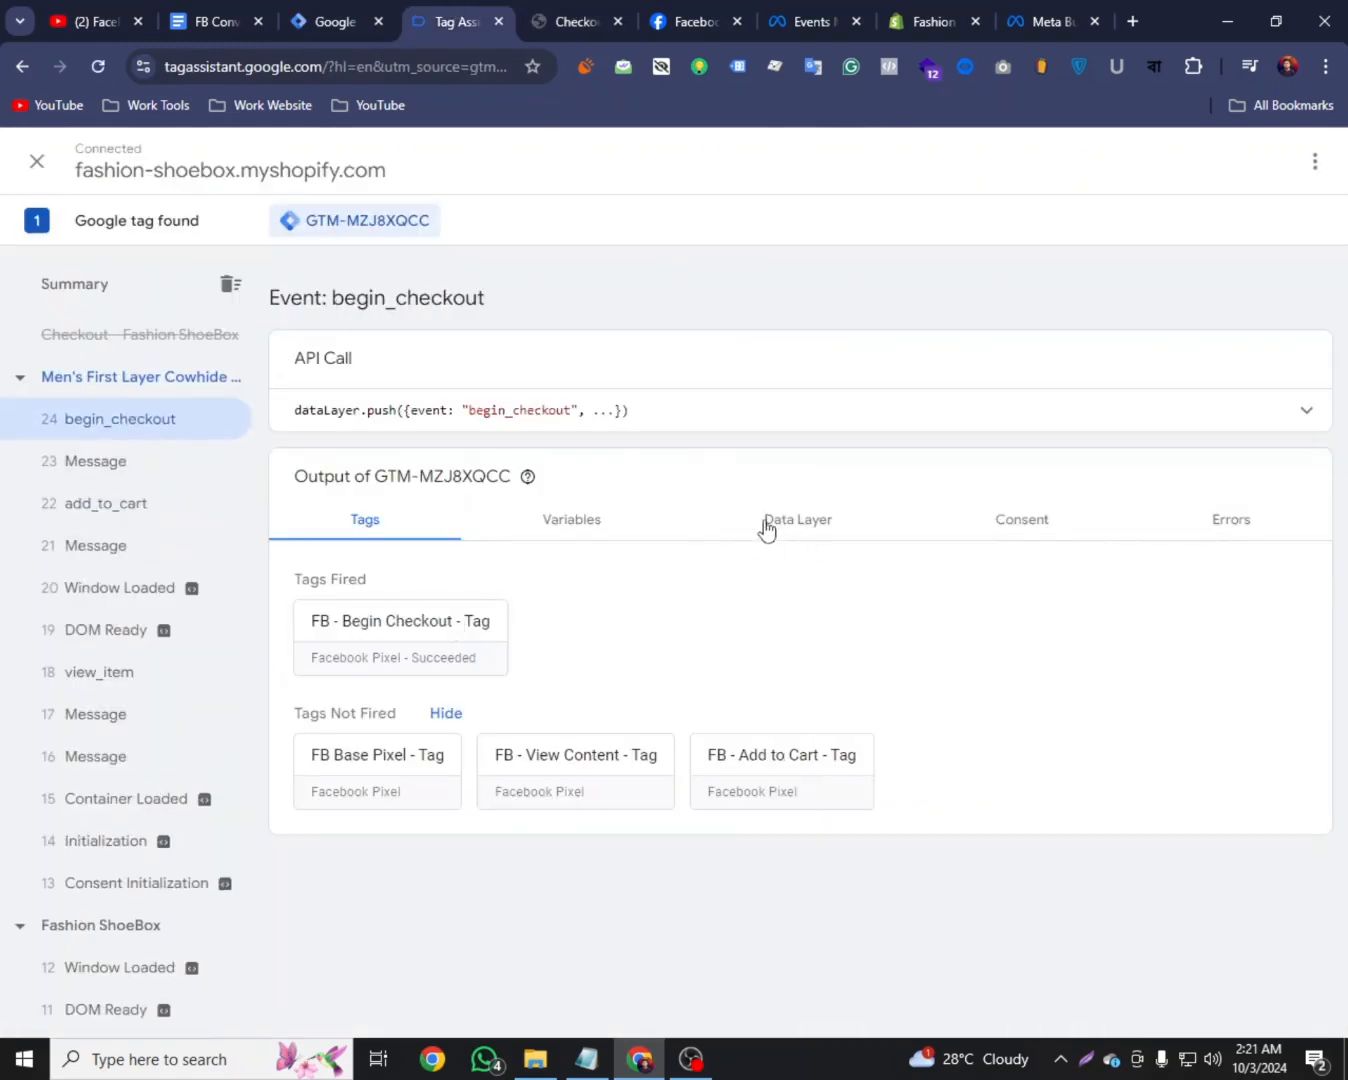
Compare the begin_checkout event's product ID variable values with the items on the store checkout page
click(590, 520)
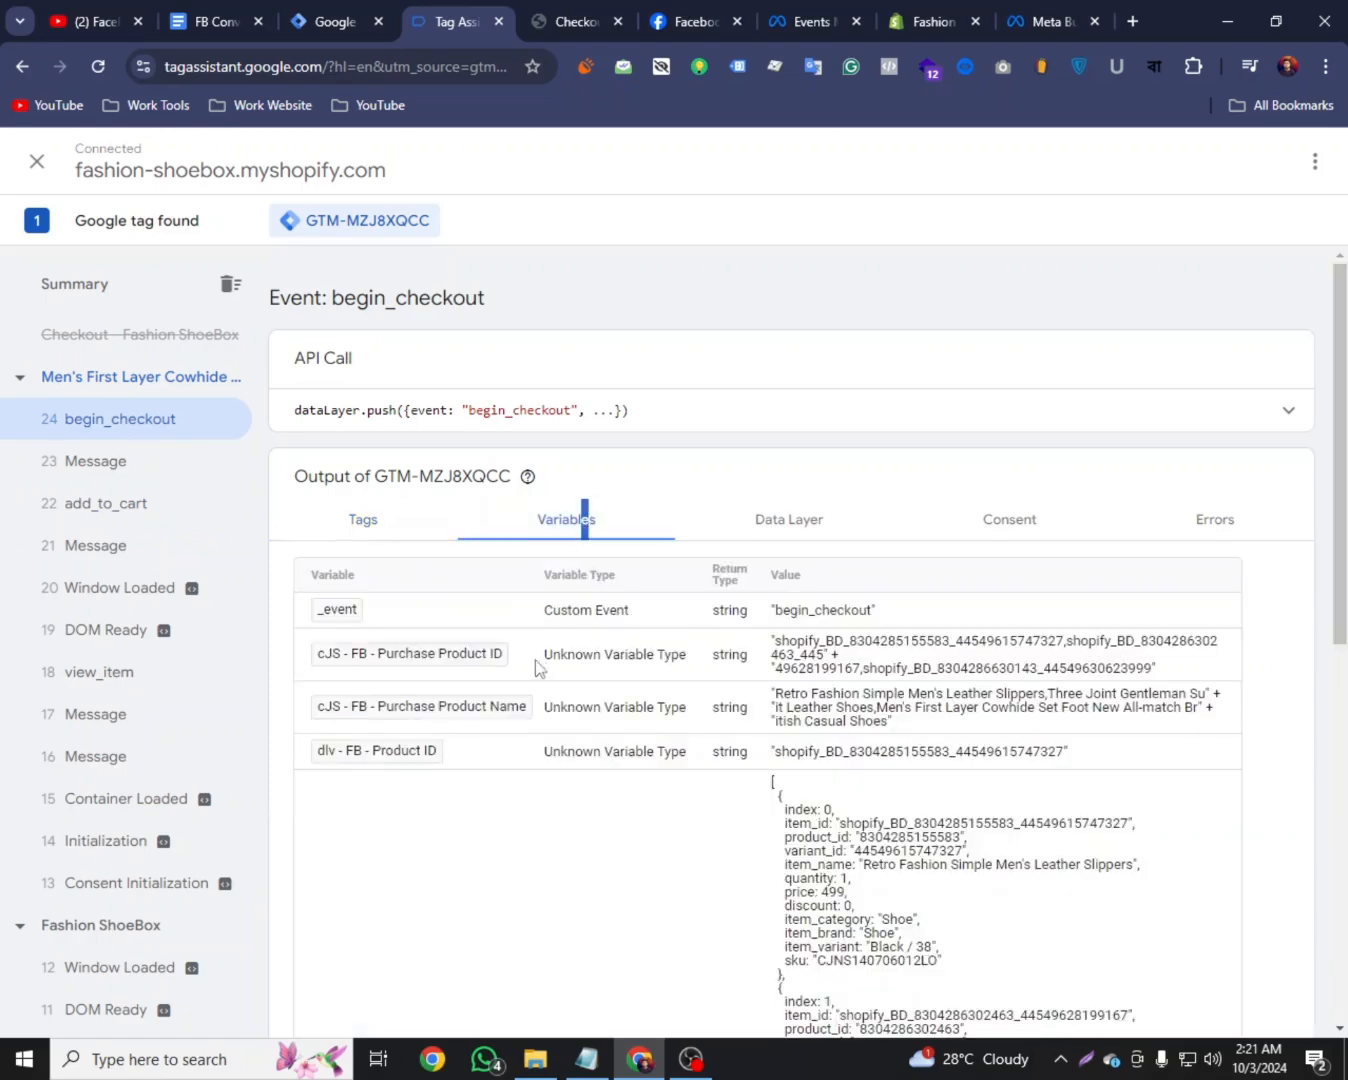
scroll(505, 609, down, 2)
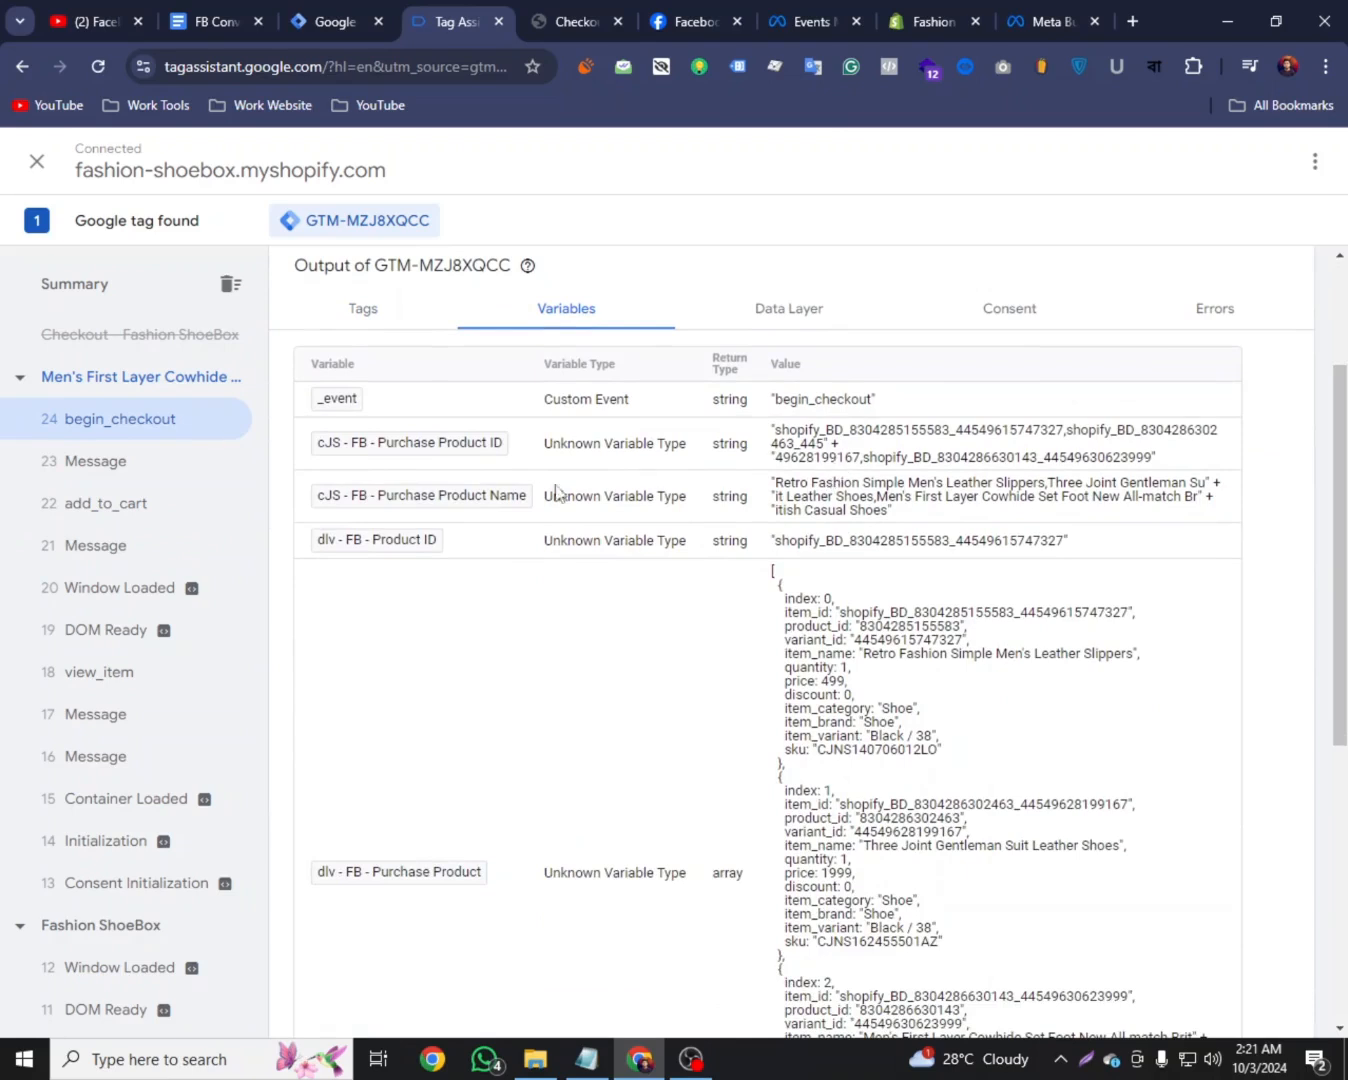
drag(551, 444, 852, 468)
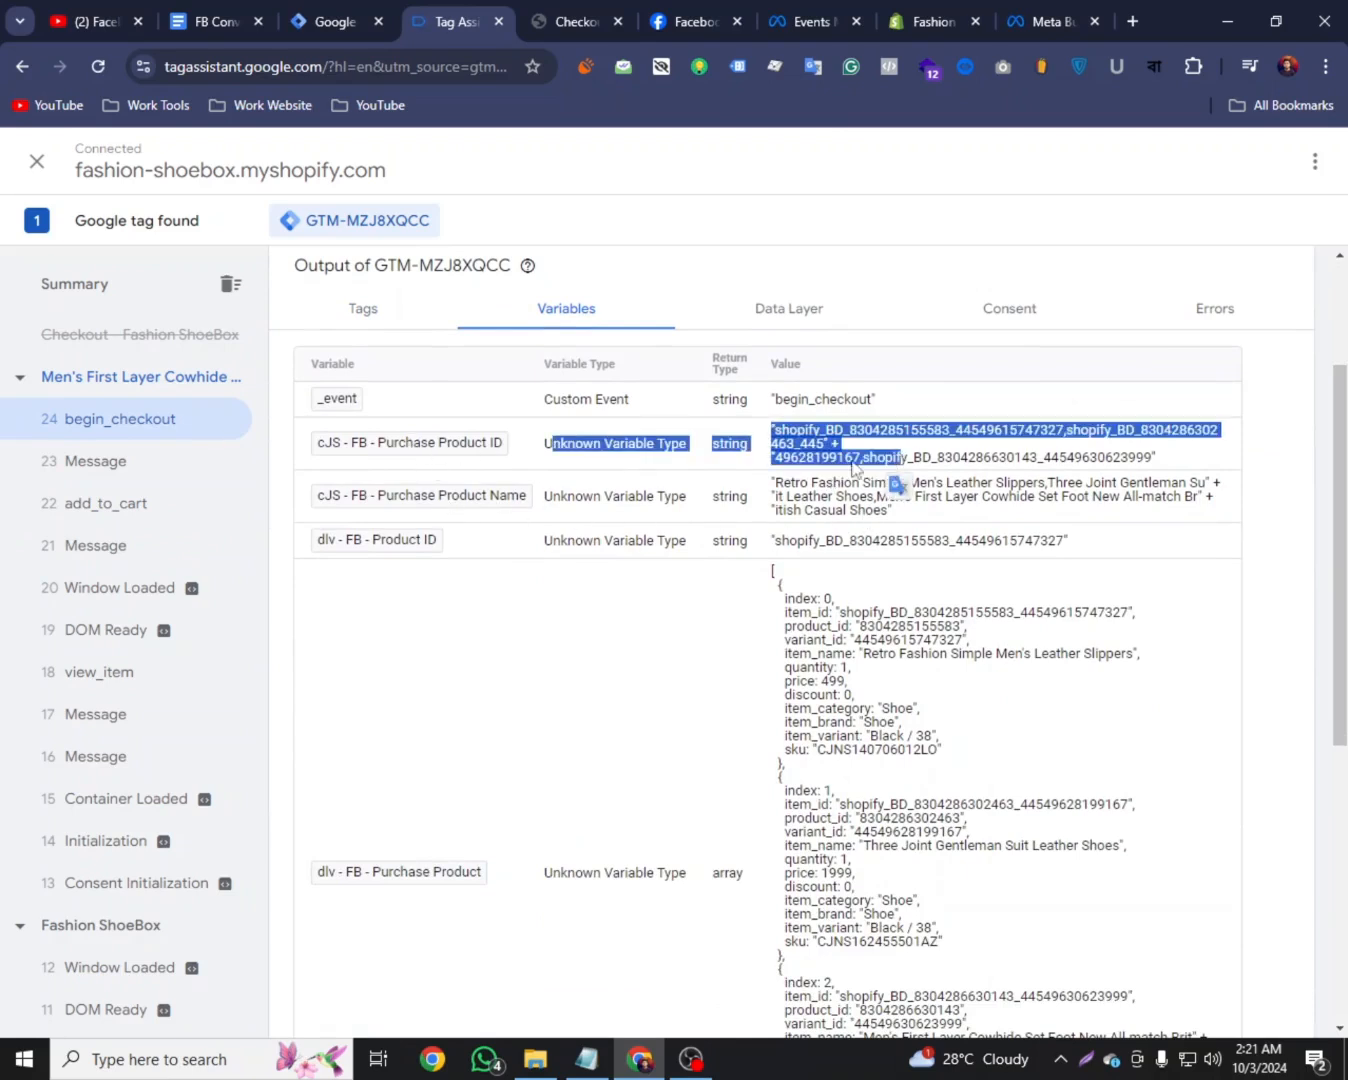
drag(806, 541, 951, 549)
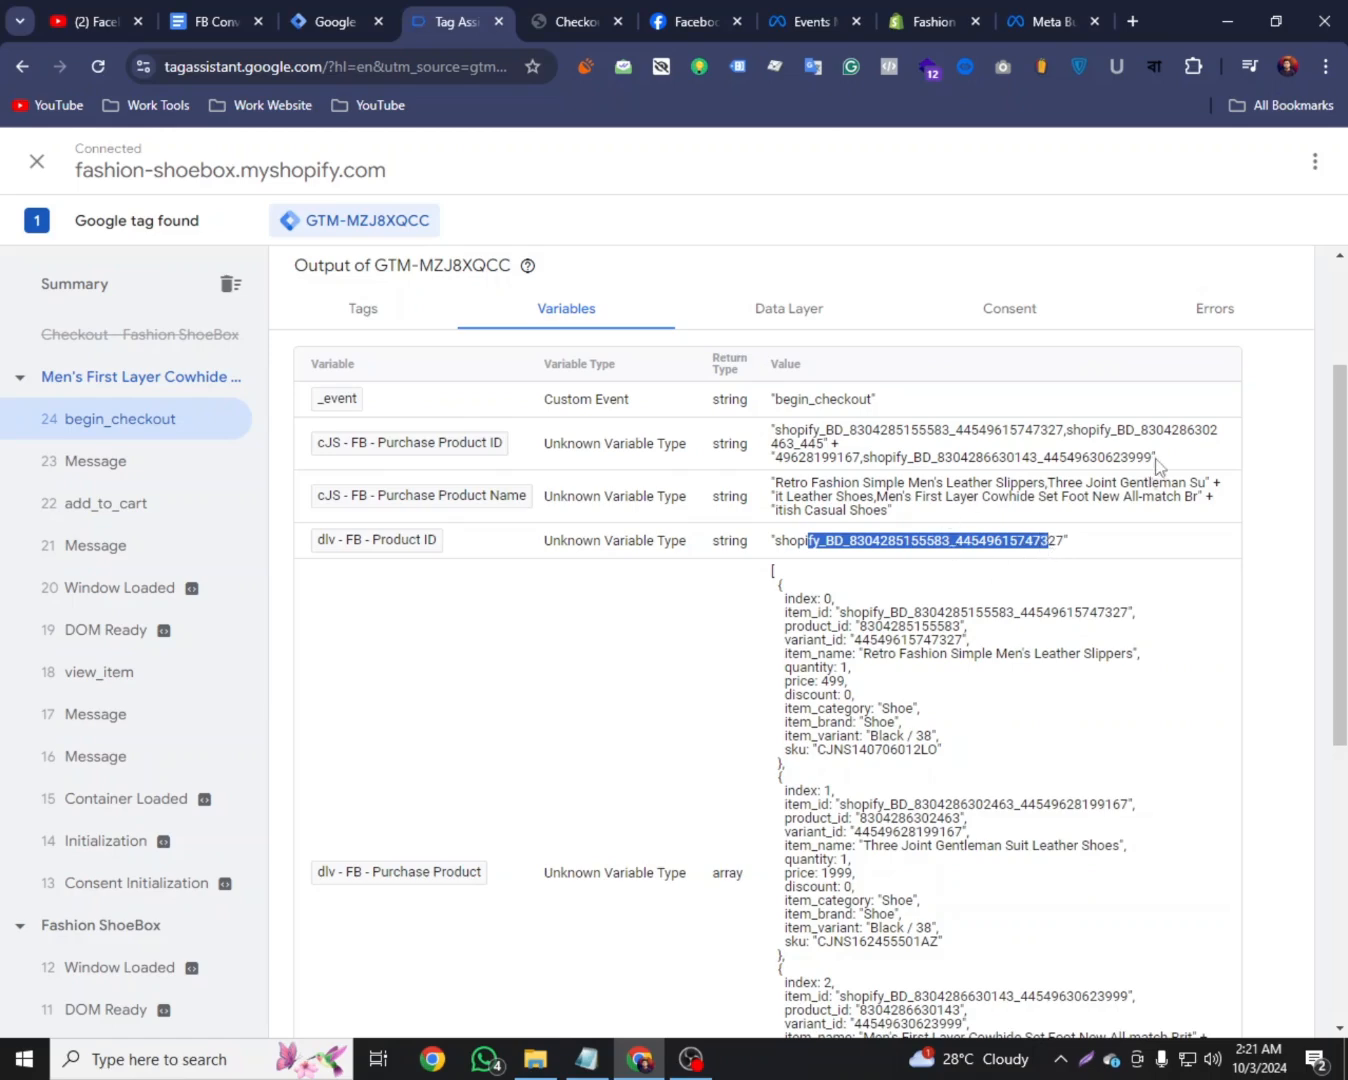
drag(1158, 464, 792, 463)
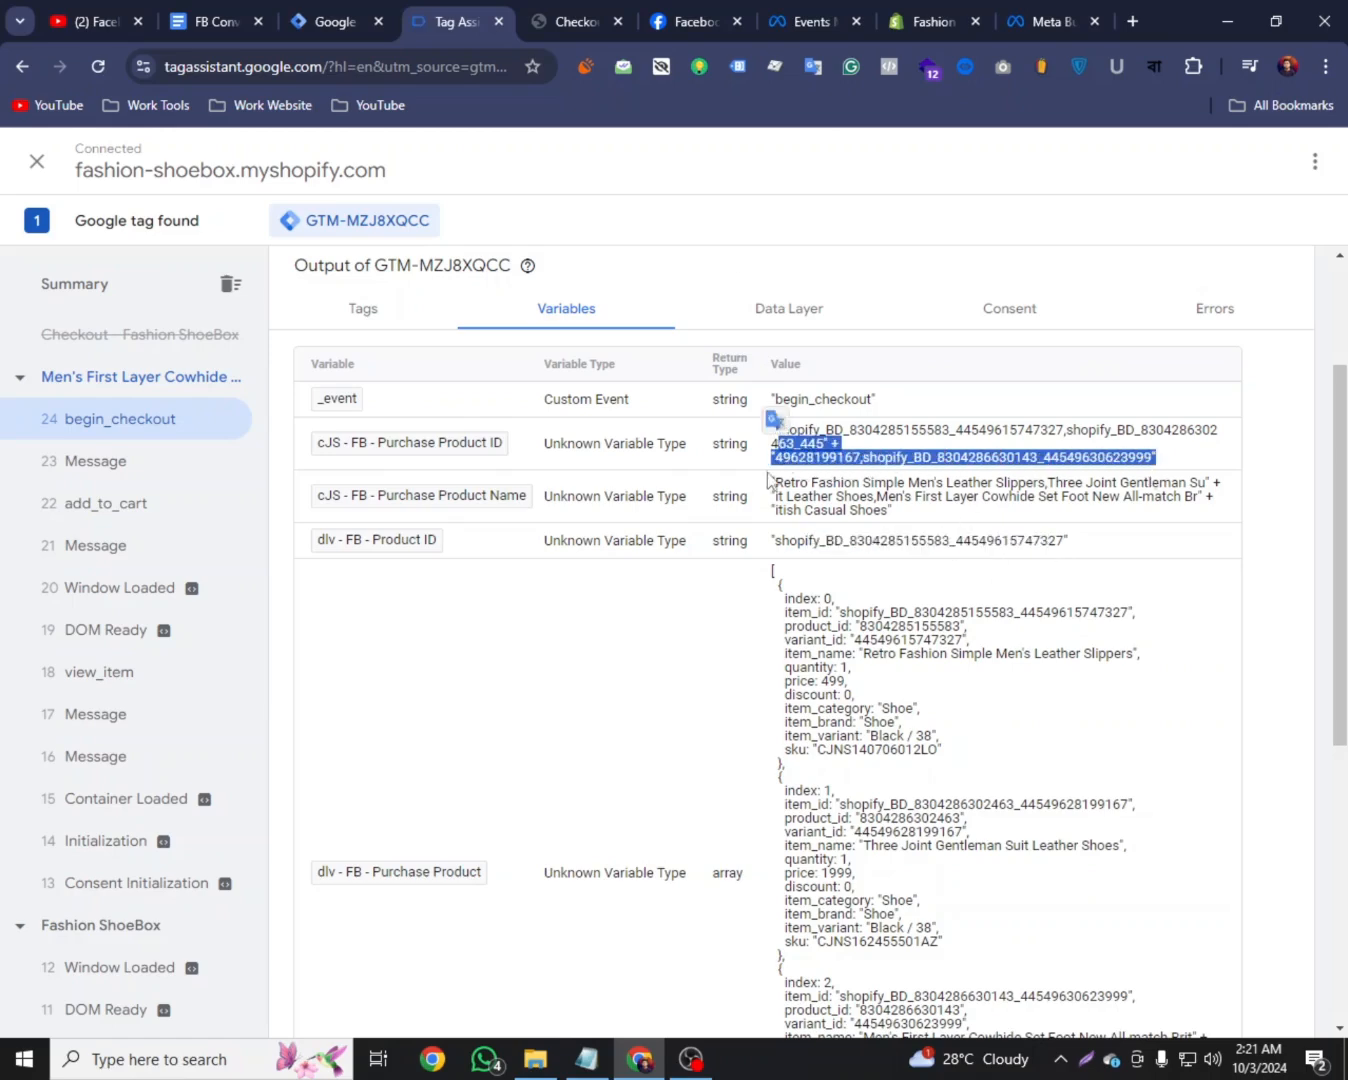
click(584, 10)
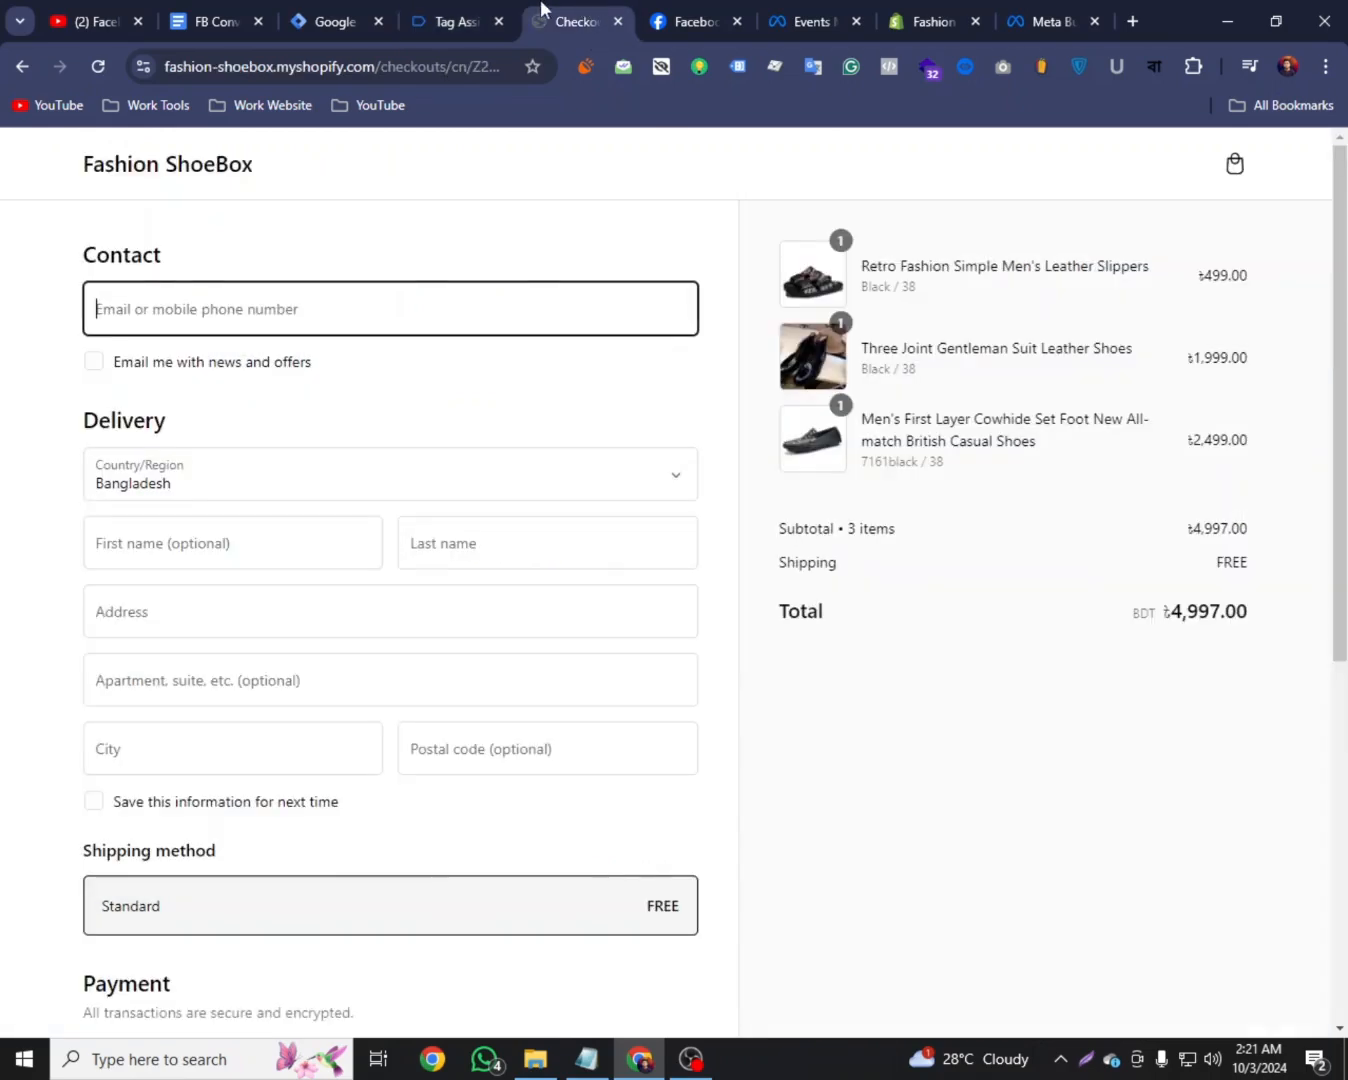
click(467, 17)
Examine each item entry in the data layer values of the begin_checkout event
click(790, 309)
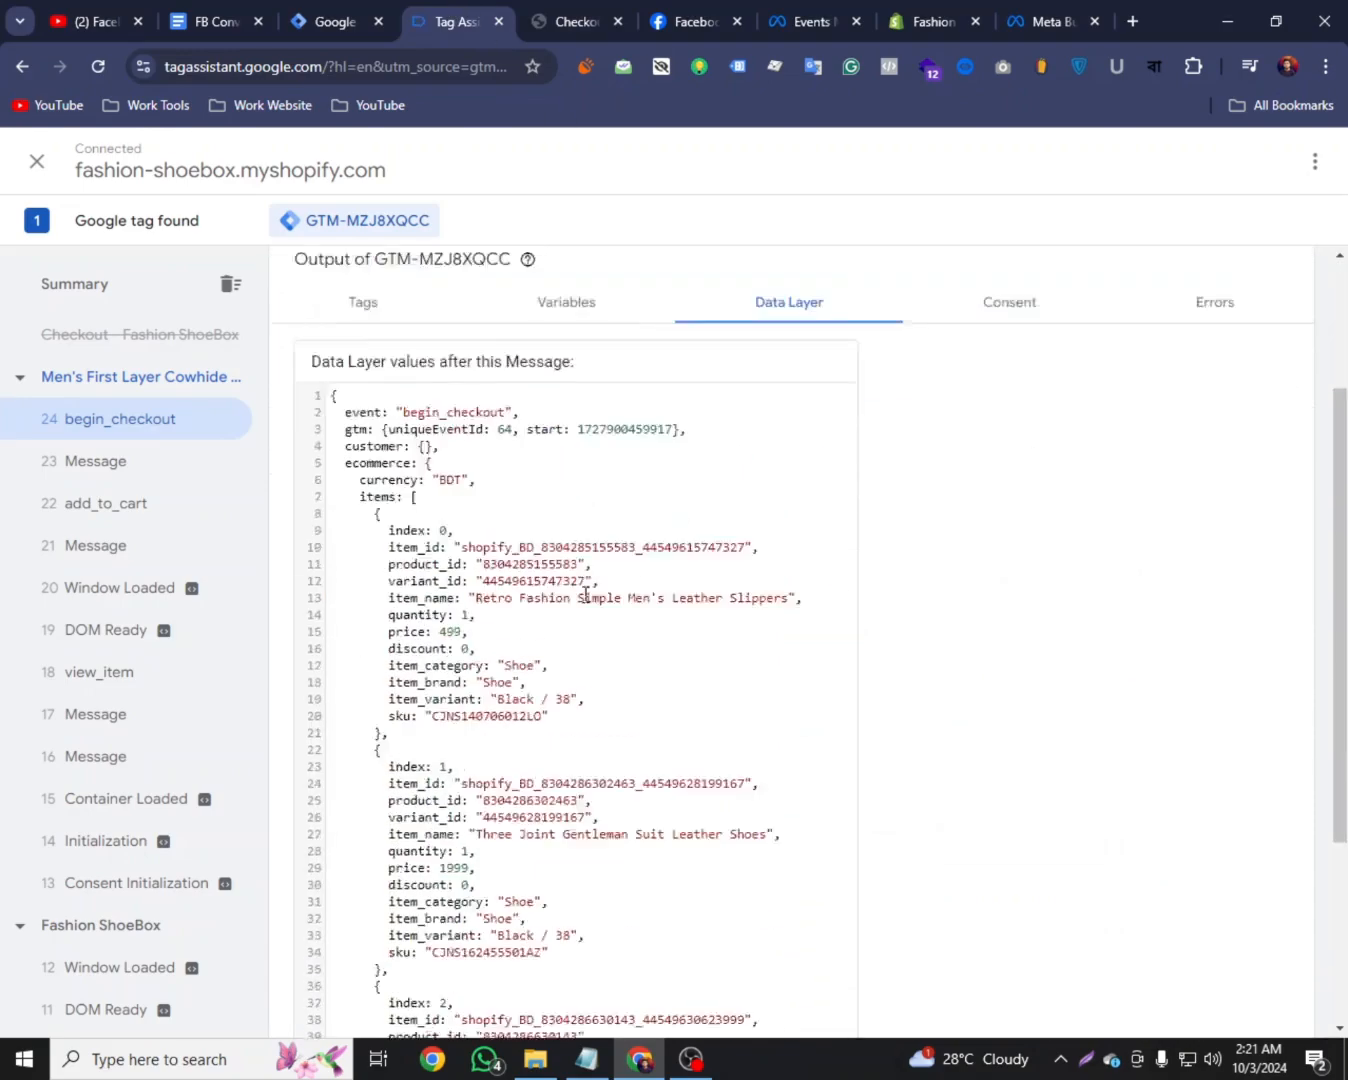
scroll(481, 540, down, 2)
drag(375, 342, 485, 461)
drag(406, 529, 482, 680)
scroll(482, 662, down, 2)
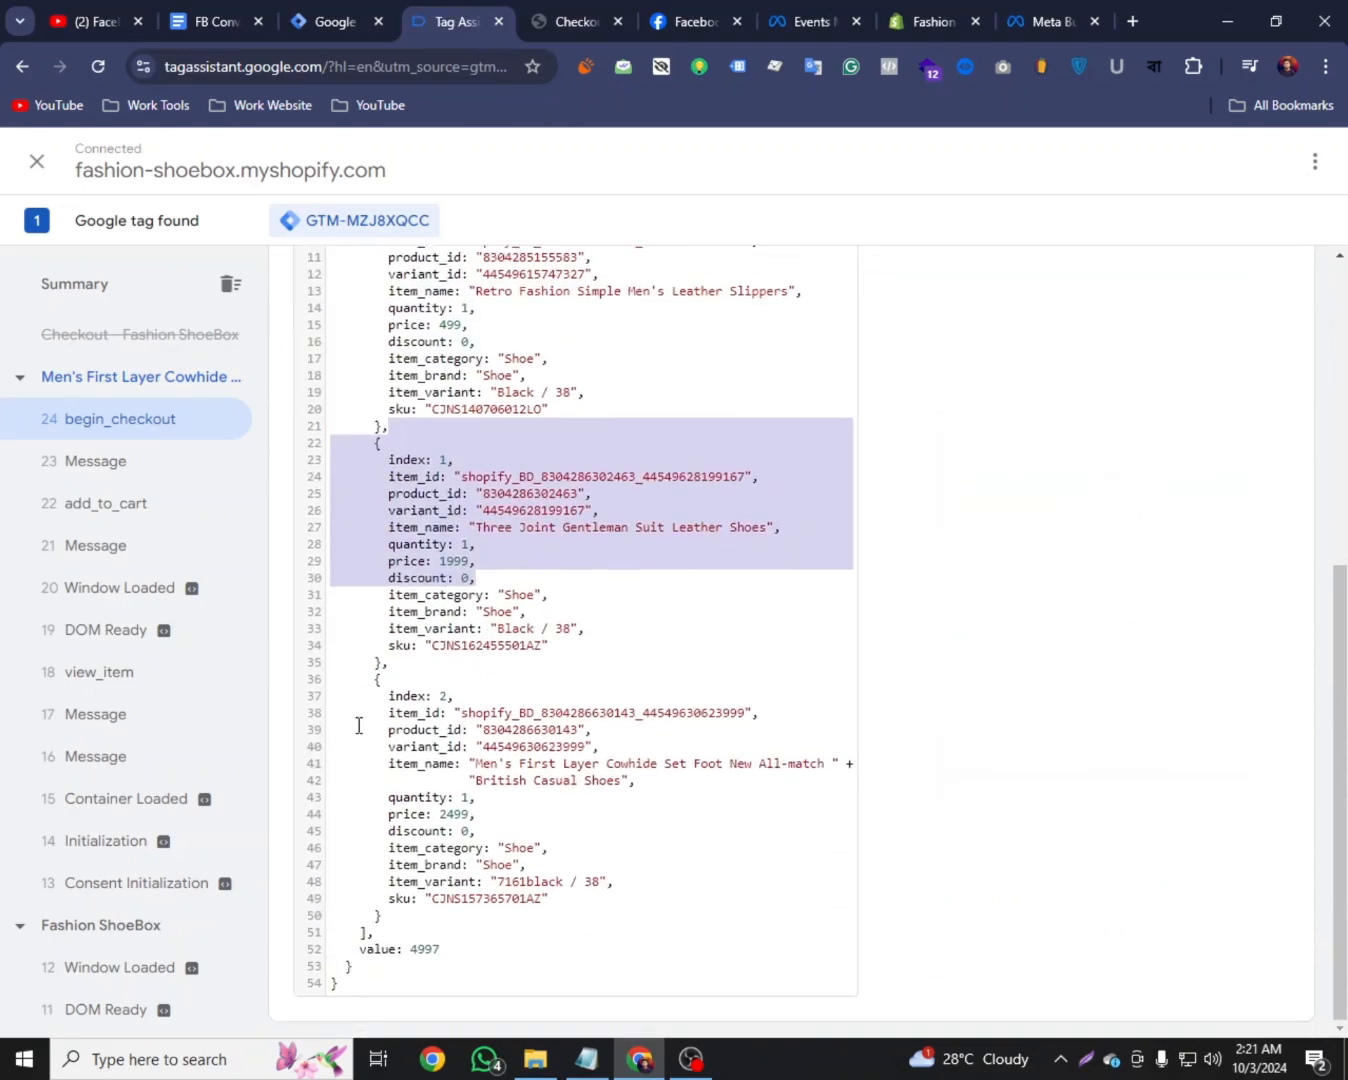
drag(359, 725, 527, 796)
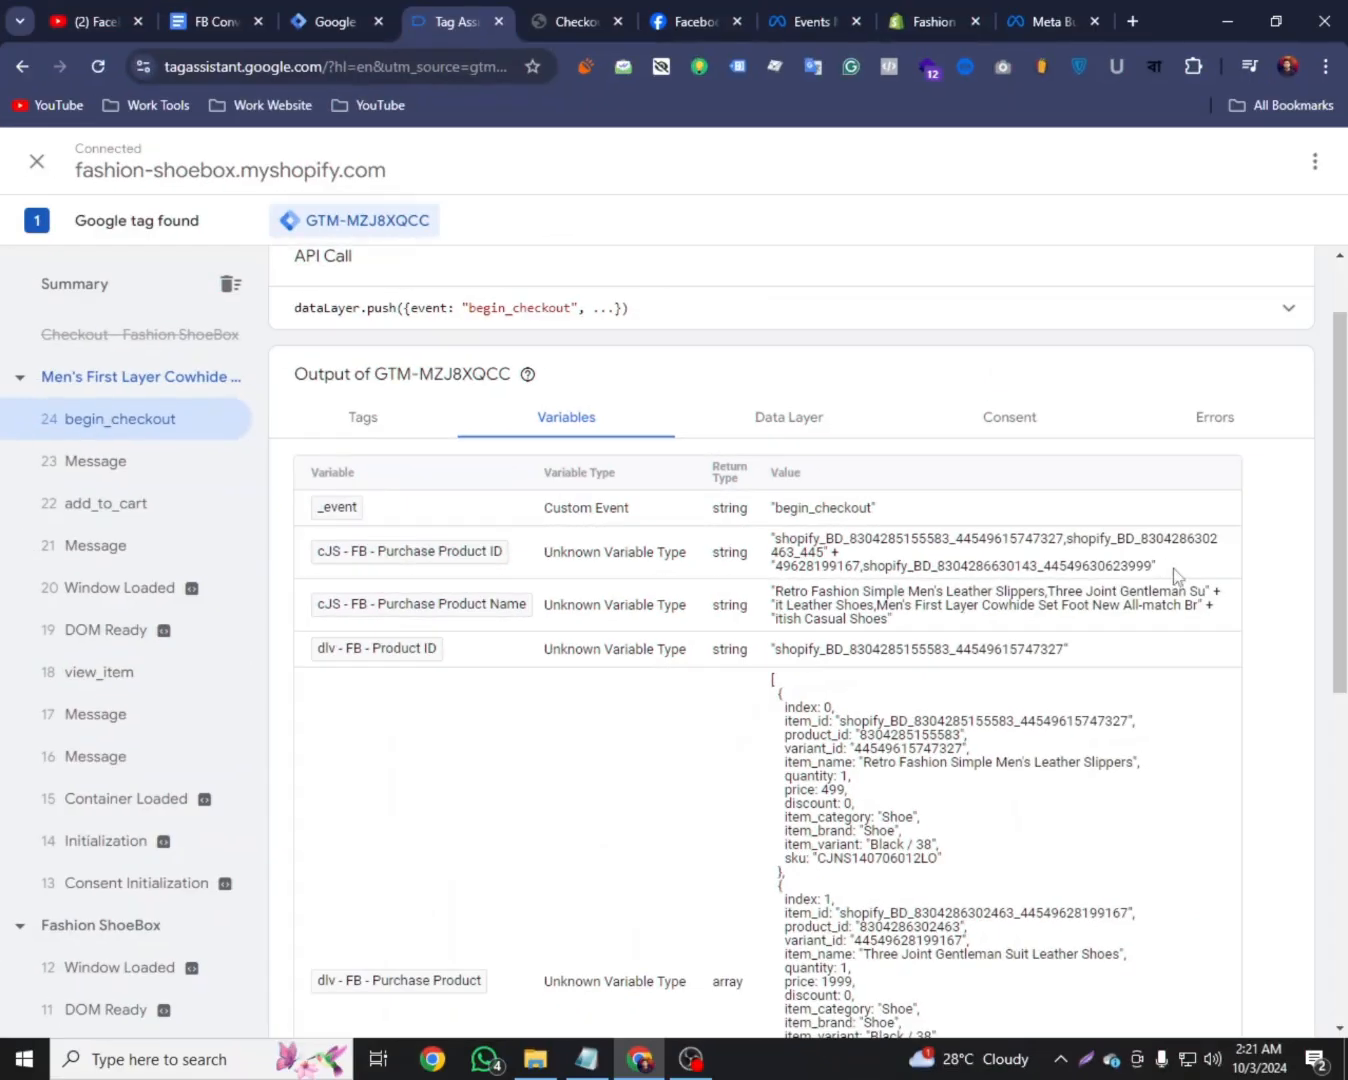
Review the begin_checkout variables, comparing the Purchase Product ID and Purchase Product Name values with the single Product ID
drag(1173, 568, 775, 545)
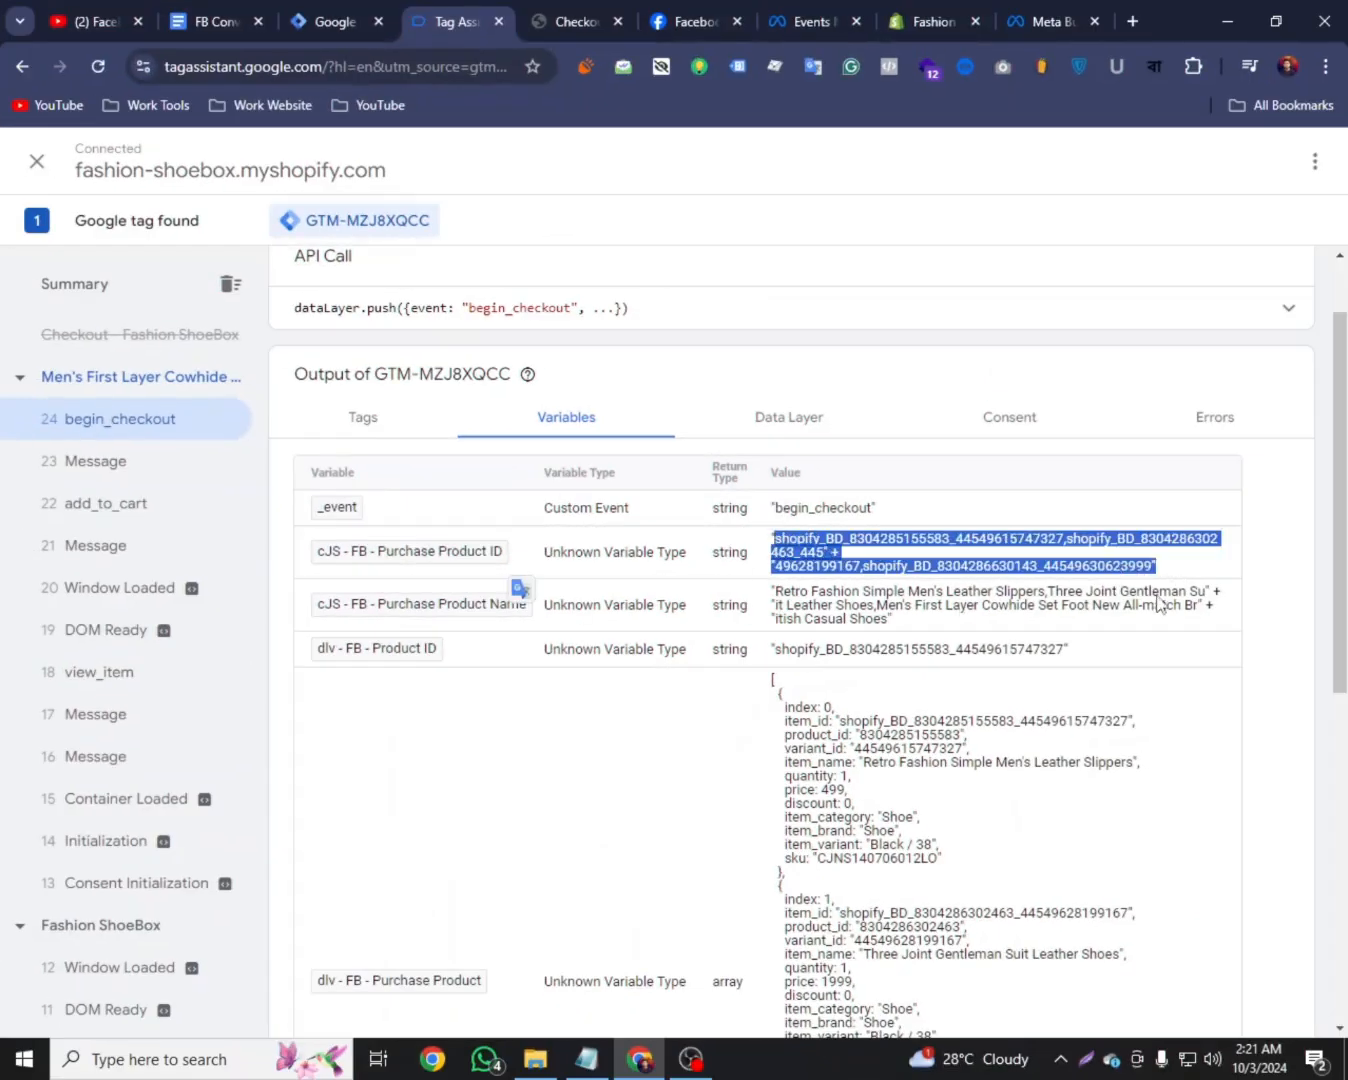
drag(958, 629, 763, 597)
click(587, 668)
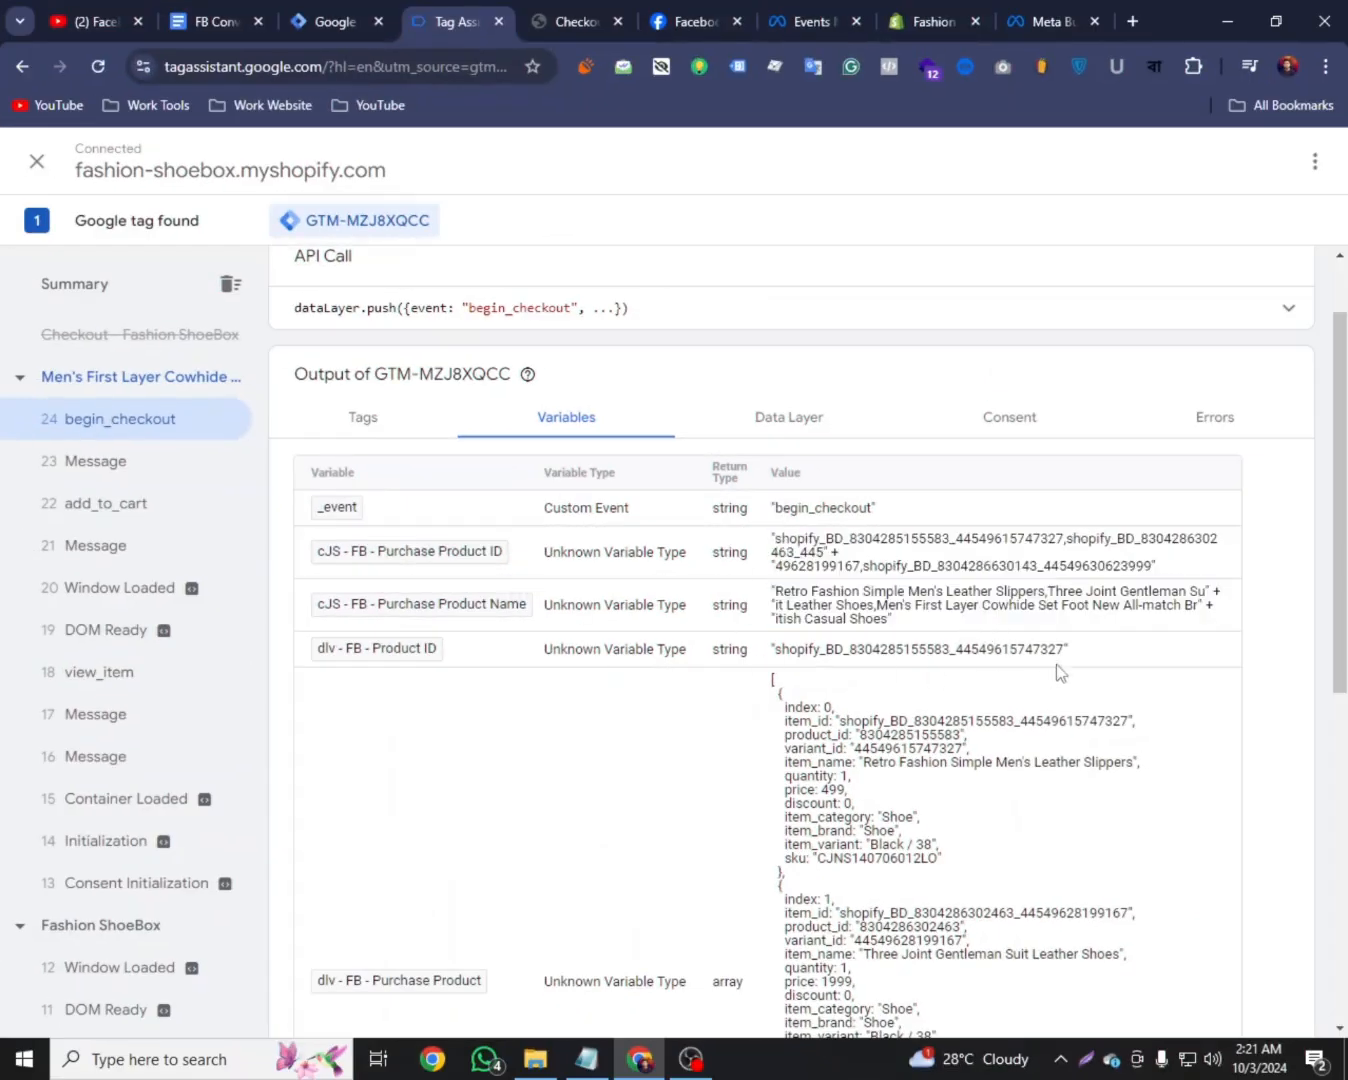
drag(1062, 652, 770, 650)
scroll(763, 676, down, 6)
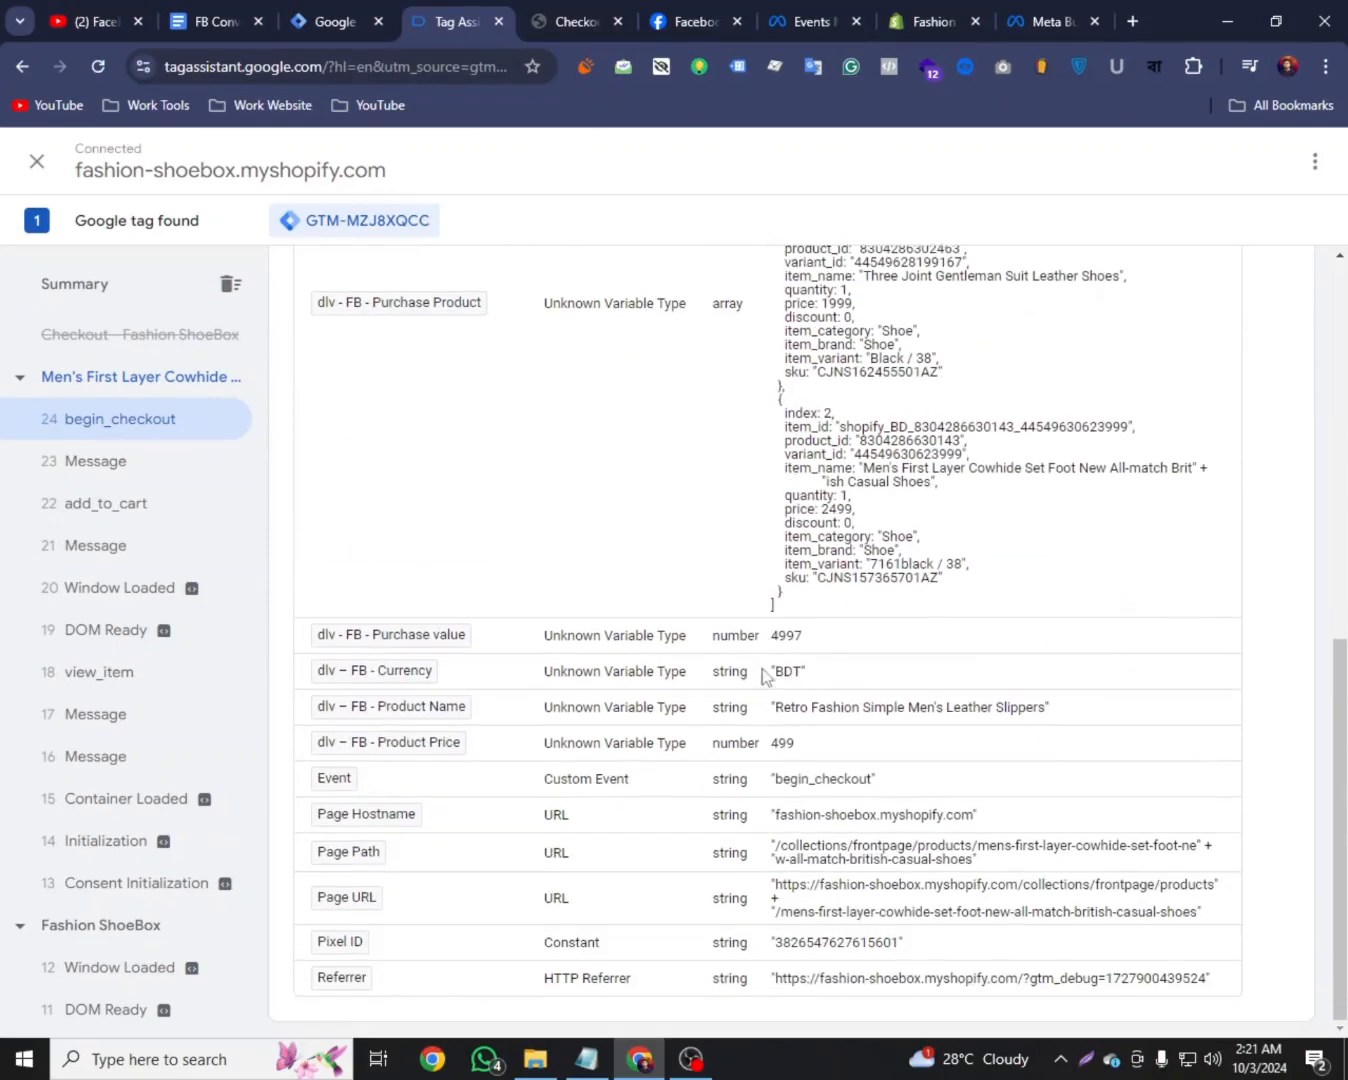
scroll(711, 708, up, 6)
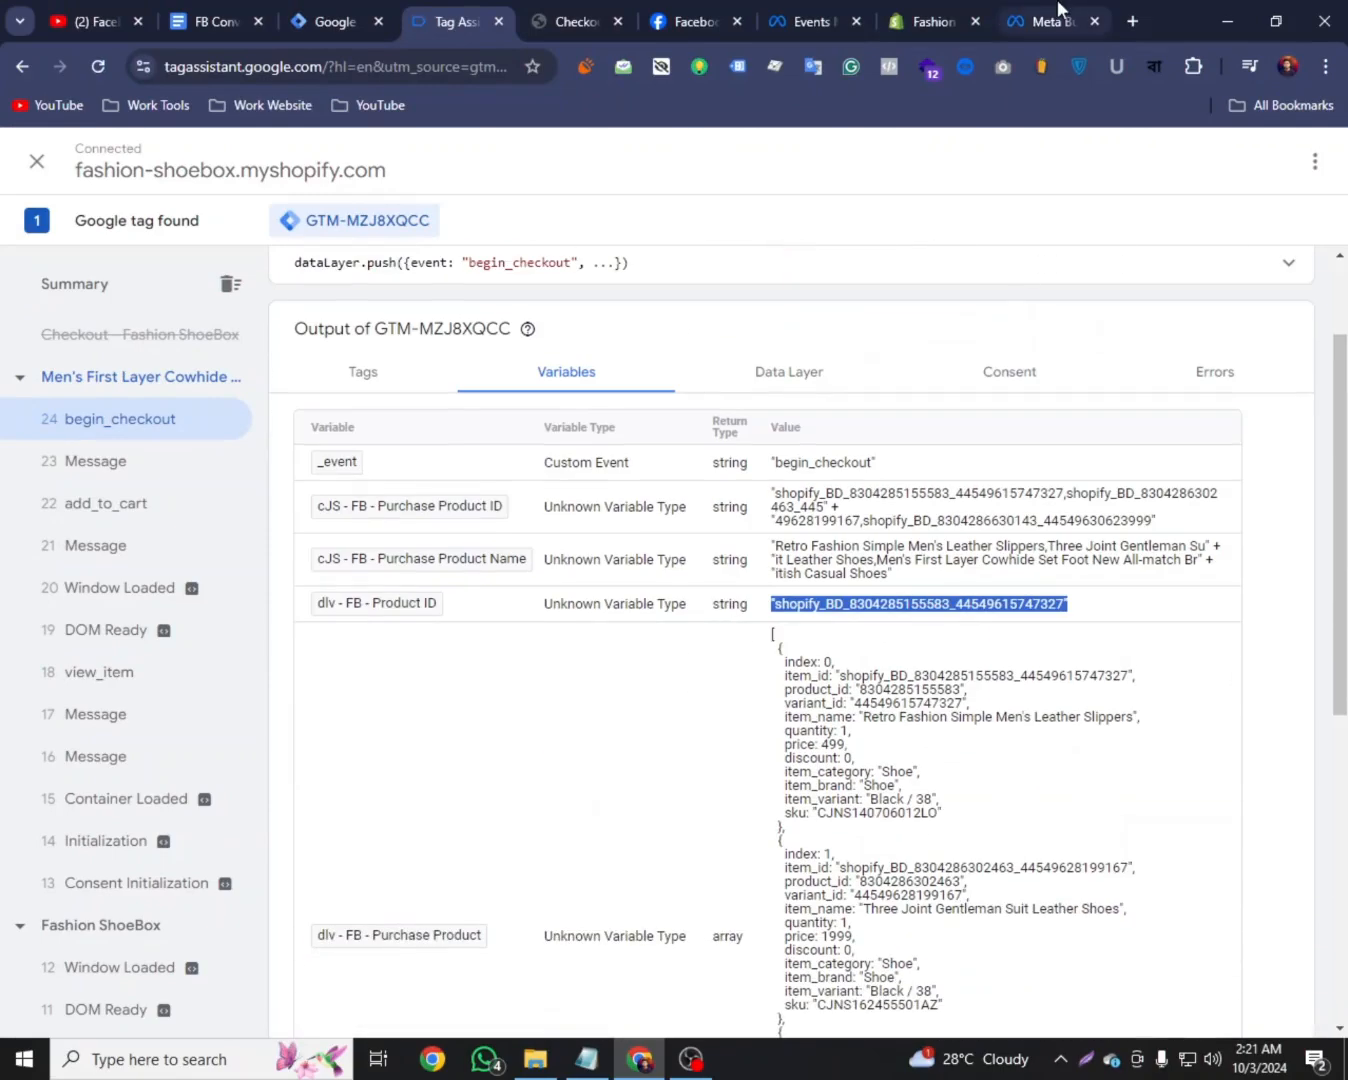
Inspect all parameters of the received Initiate checkout event in Meta Events Manager's test events, then collapse its details
click(826, 12)
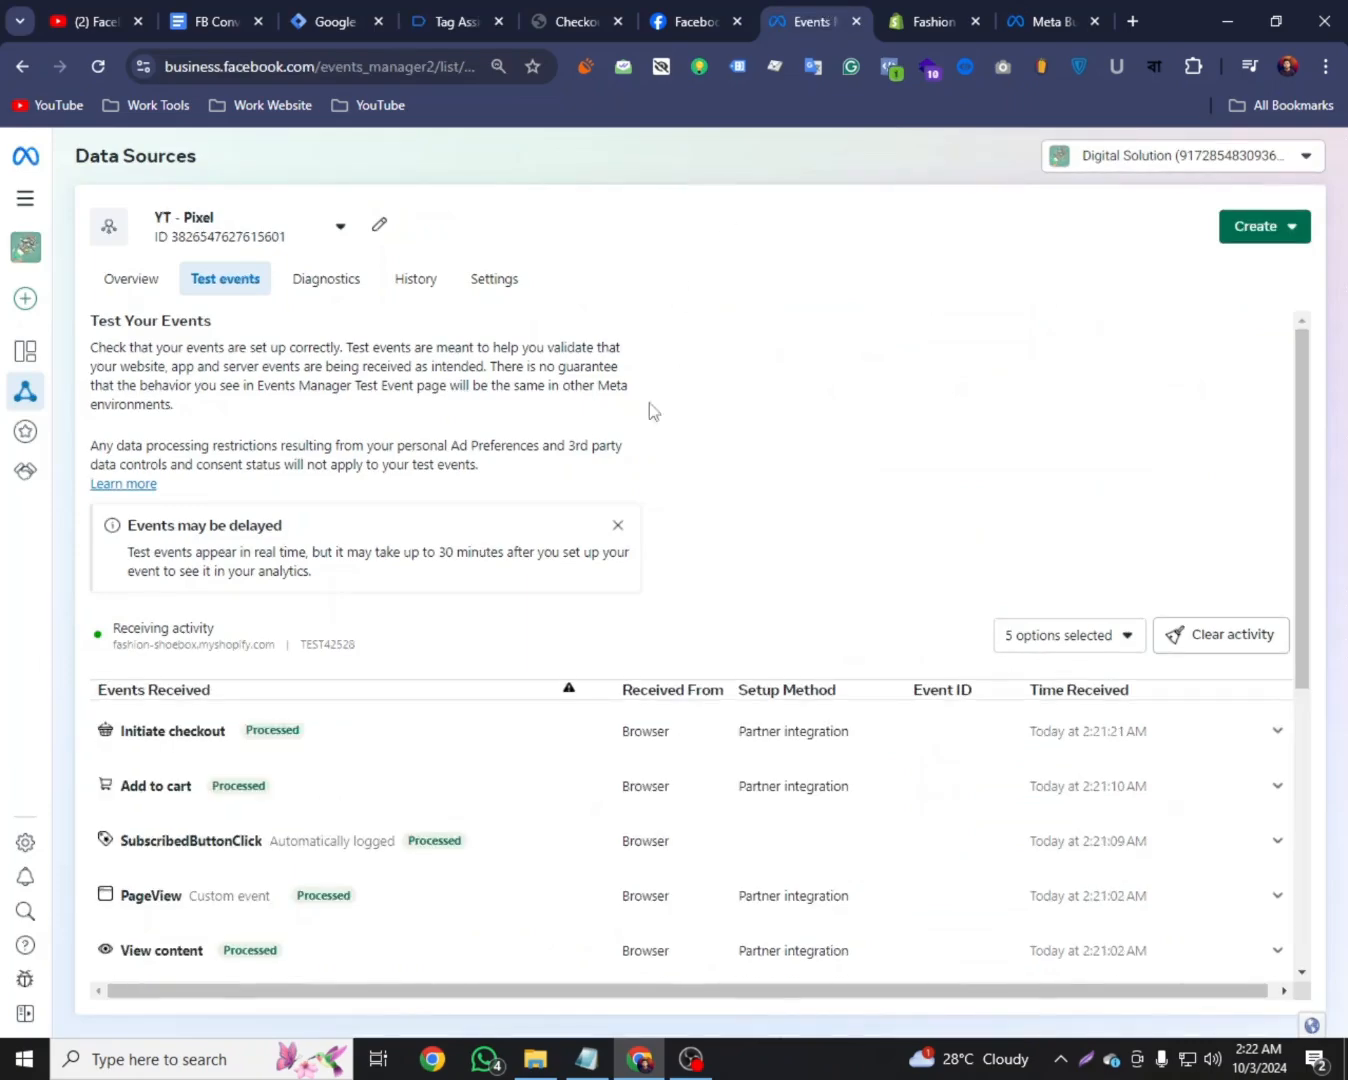
scroll(380, 569, down, 2)
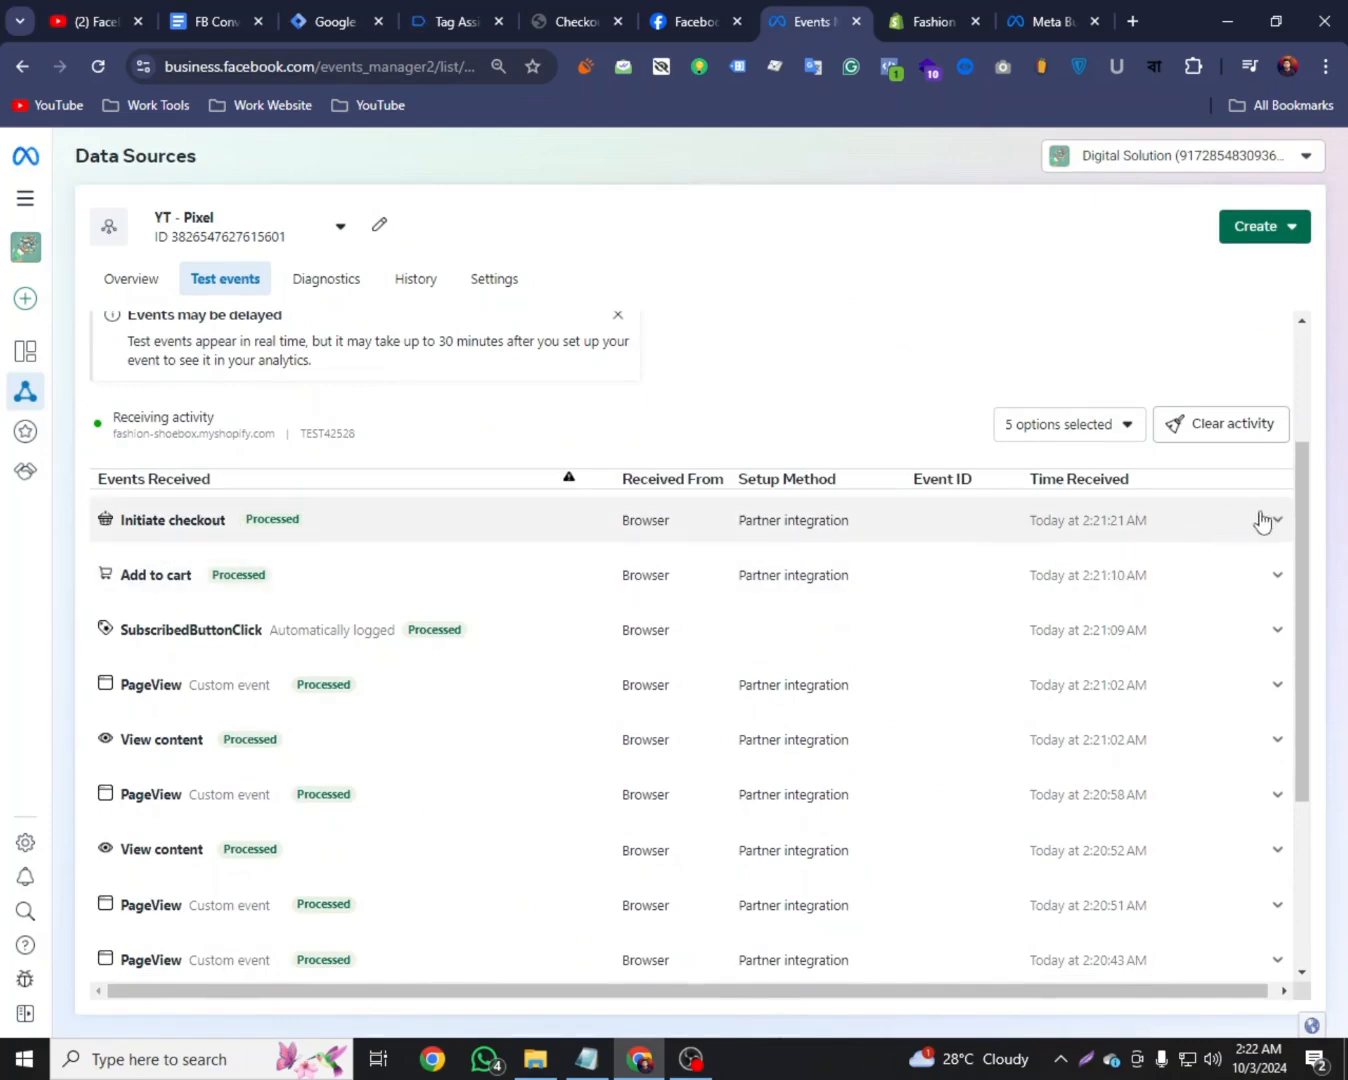
click(1272, 518)
click(145, 682)
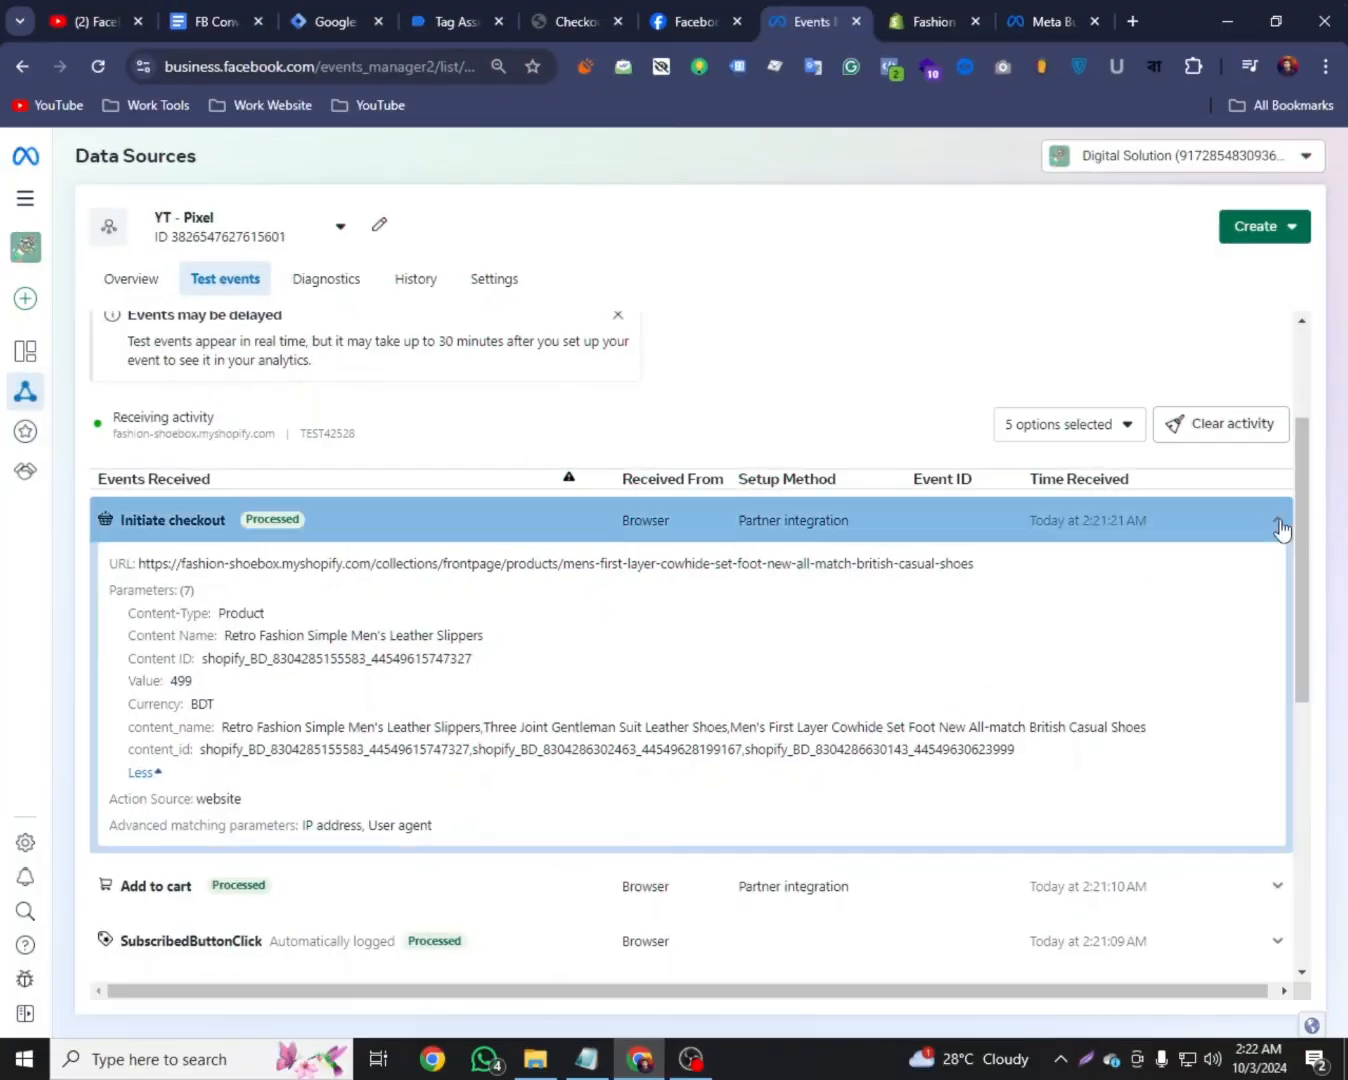
click(1279, 525)
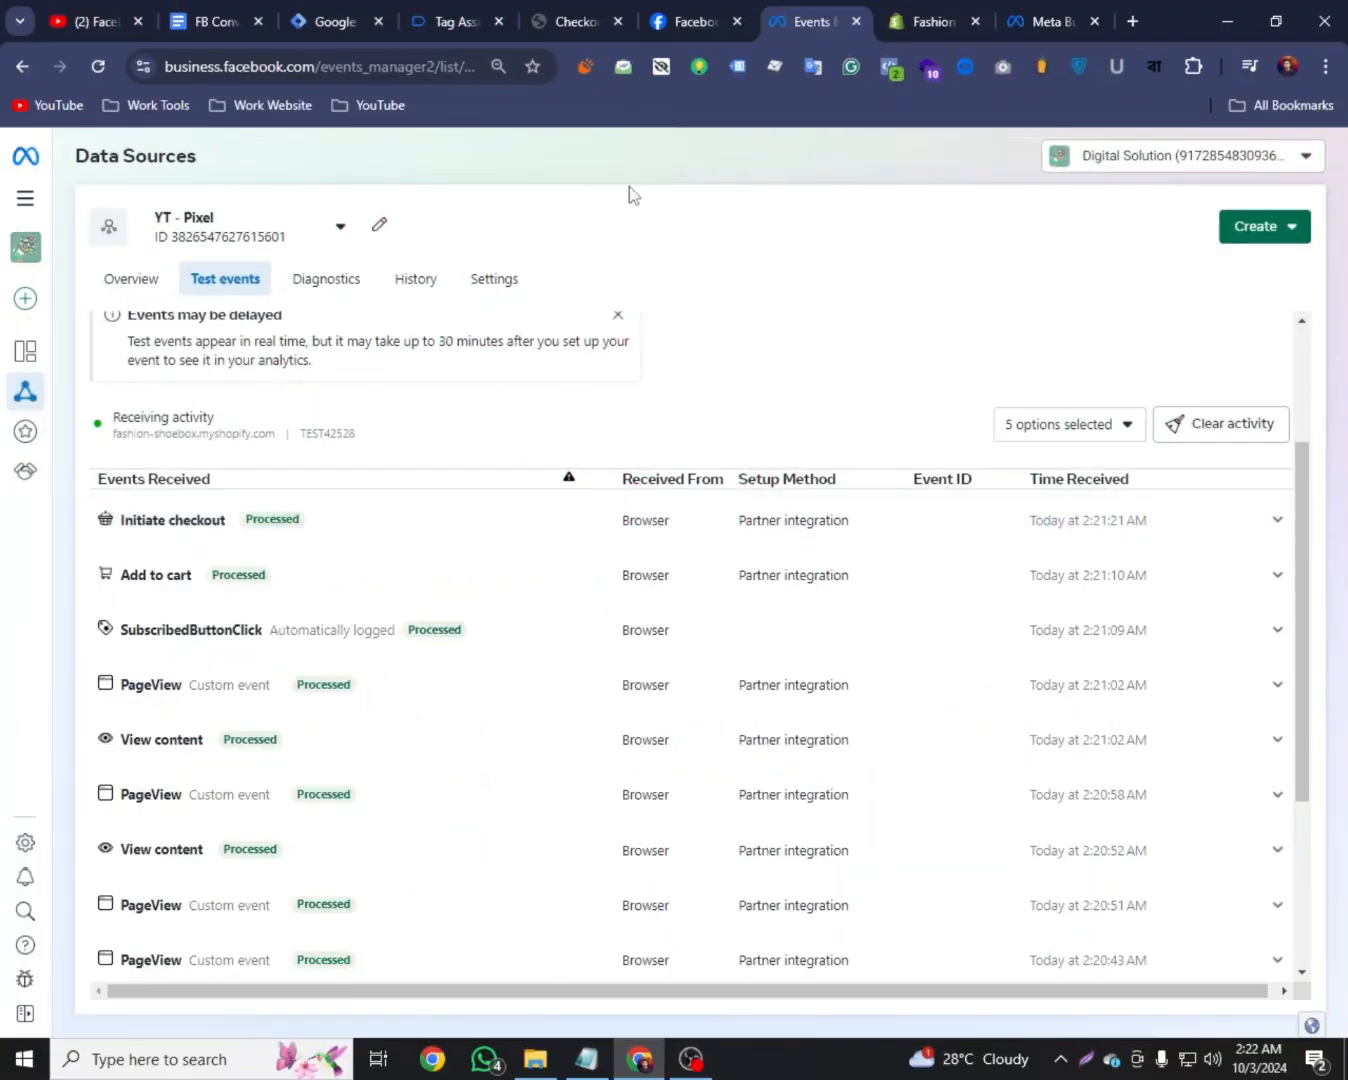
Review the purchase event section of the FB Conversion API document, including its parameters and the Order ID variable row
click(220, 21)
scroll(387, 519, down, 15)
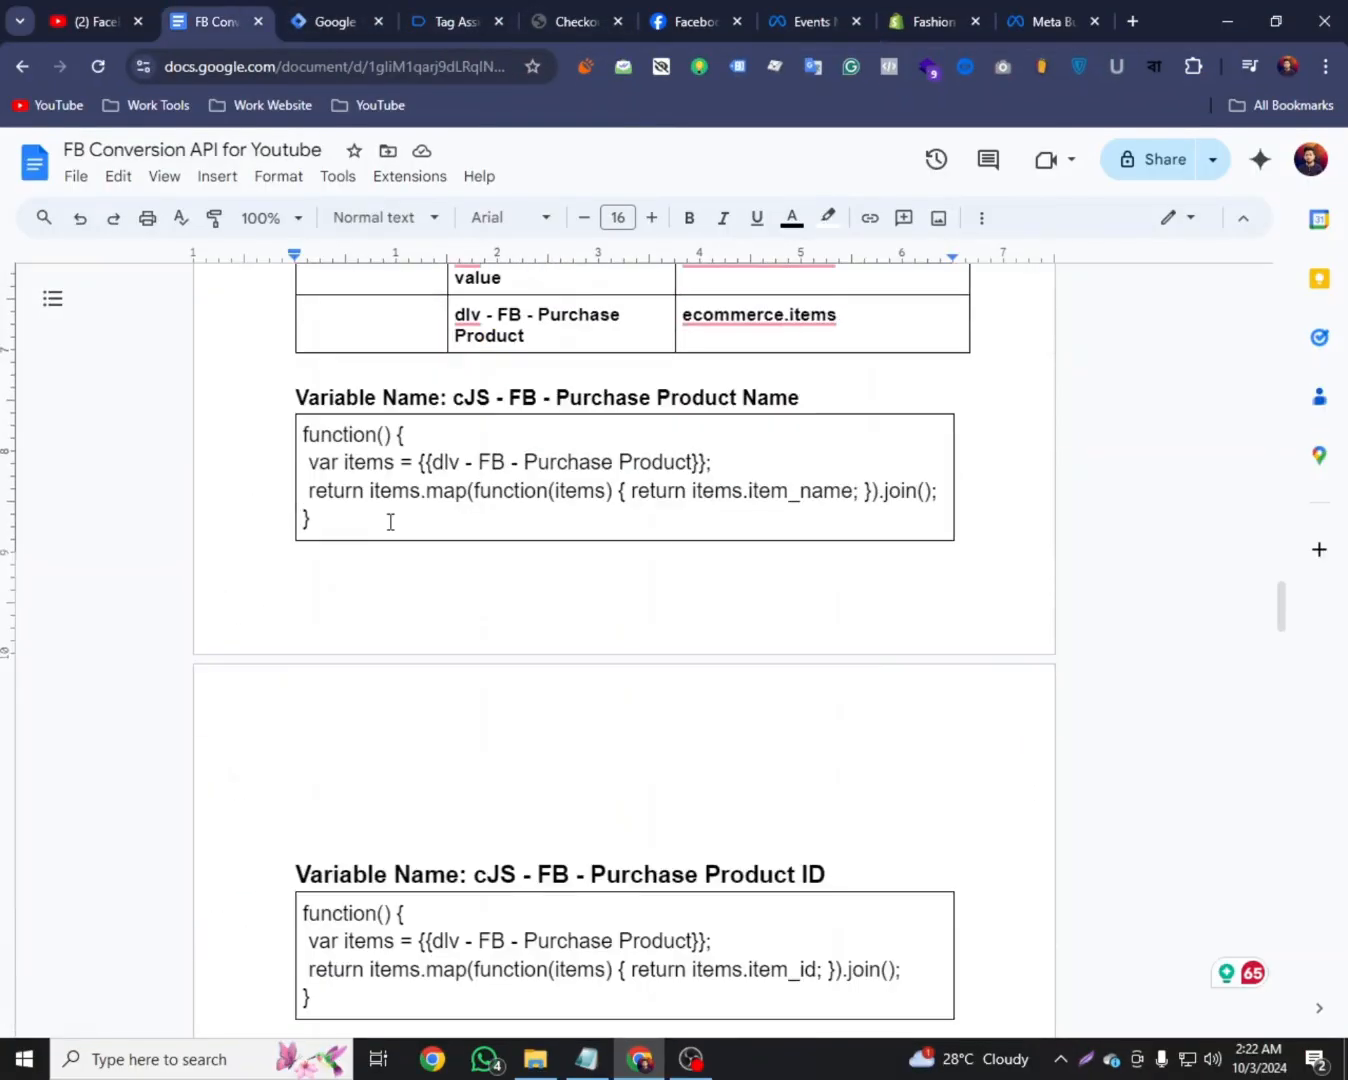
scroll(490, 560, down, 3)
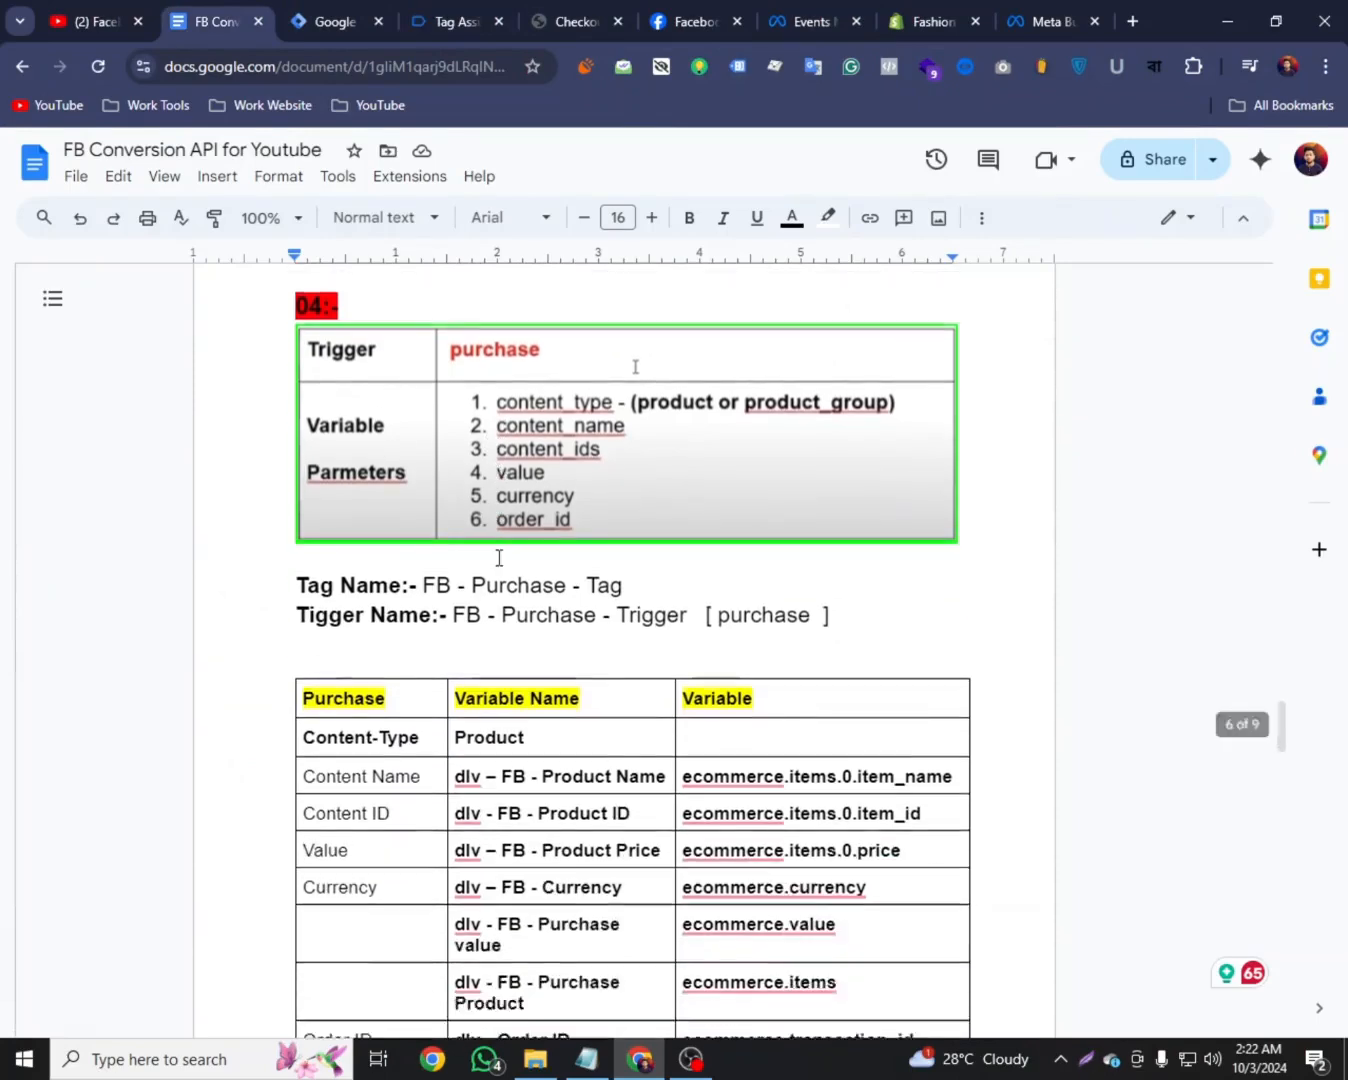
click(351, 16)
click(227, 9)
scroll(600, 660, down, 3)
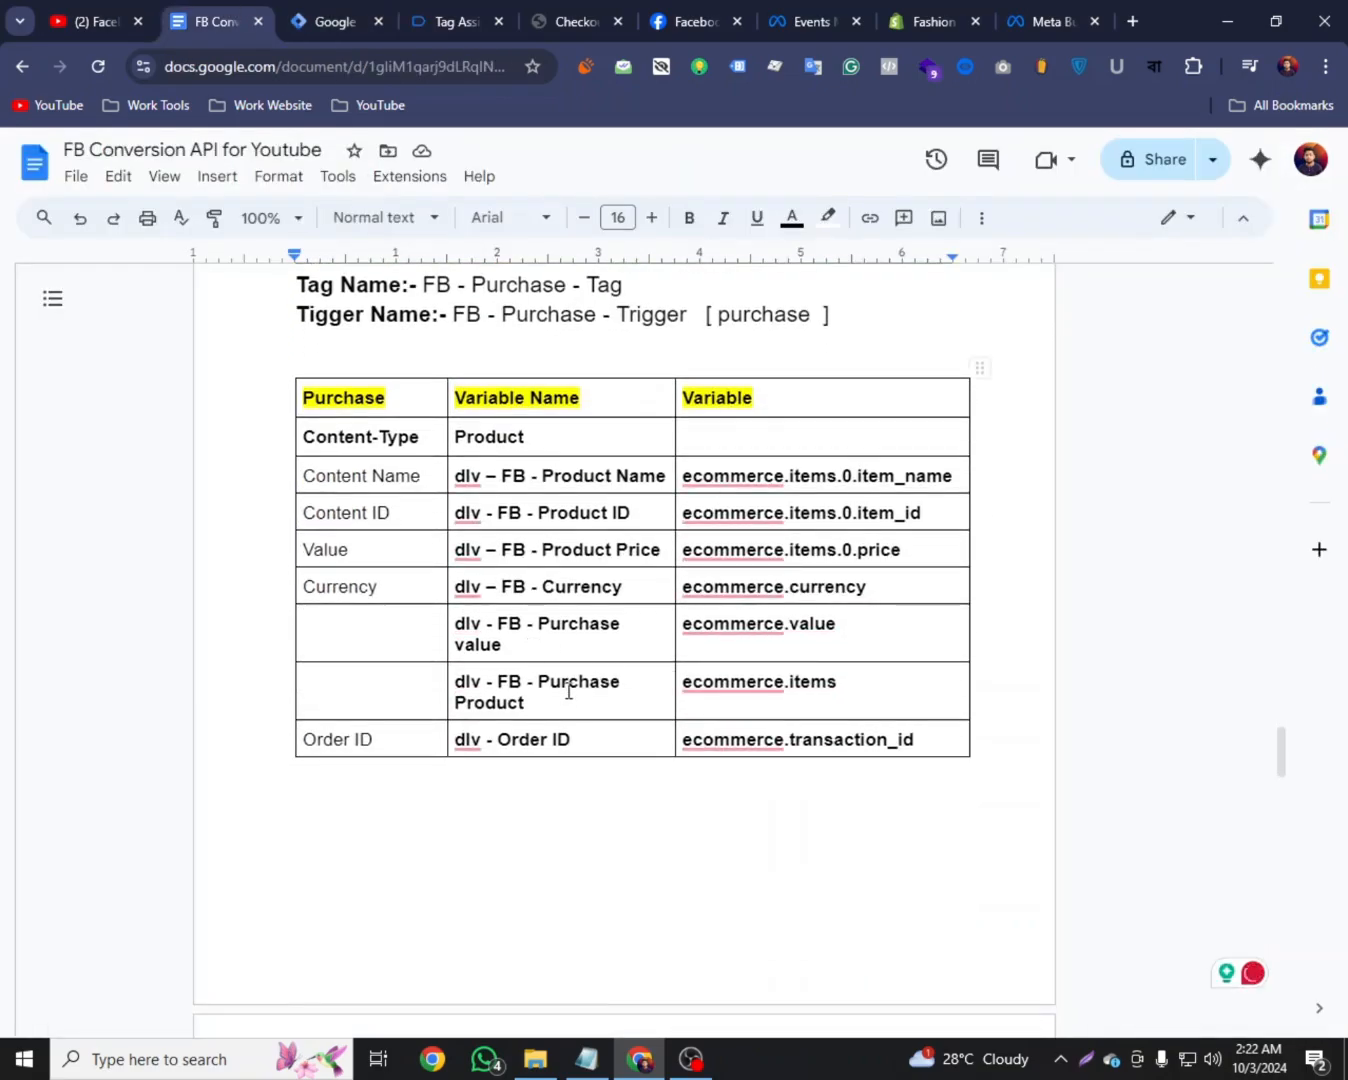
scroll(633, 691, up, 8)
scroll(609, 636, down, 15)
click(878, 748)
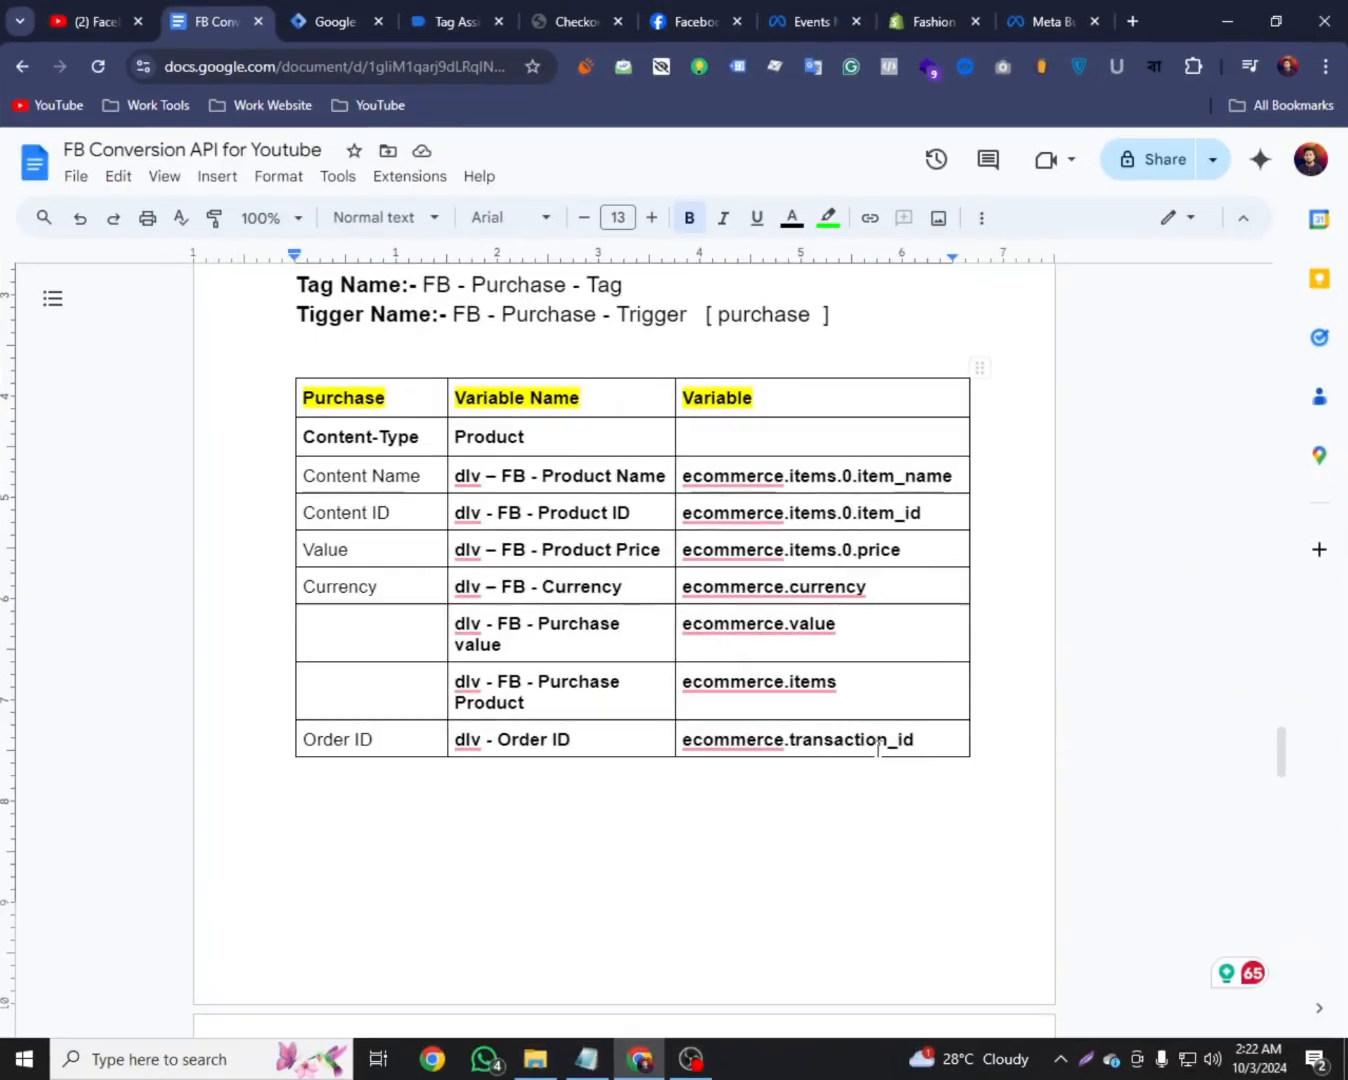
drag(918, 746, 367, 753)
click(407, 799)
In Google Tag Manager, make a copy of the FB - Begin Checkout - Tag
click(329, 21)
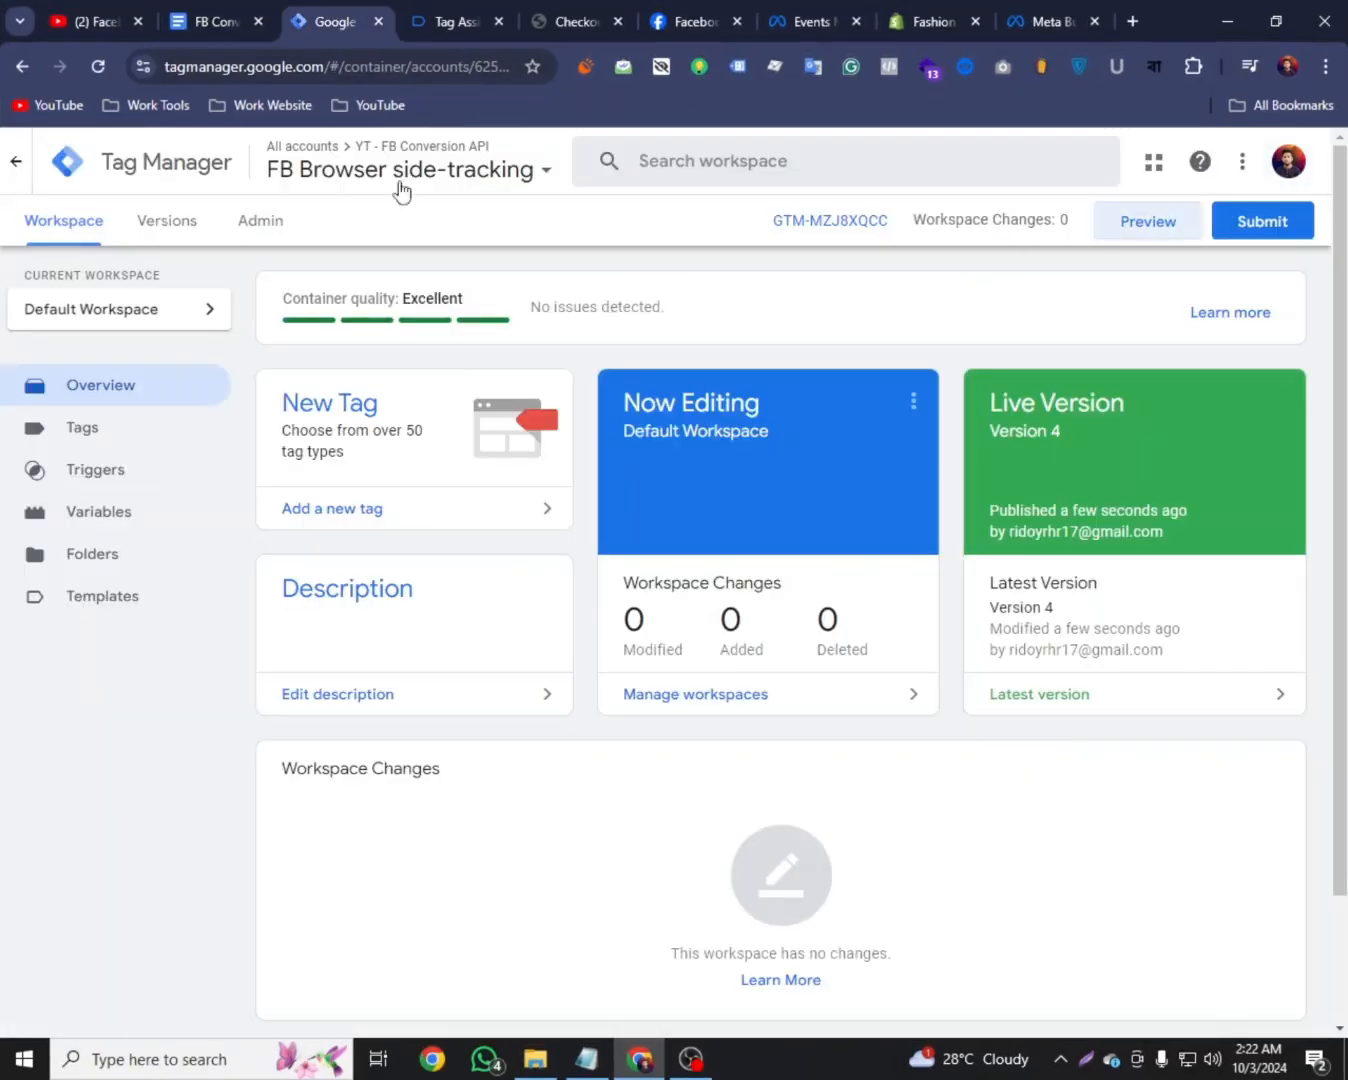
click(171, 430)
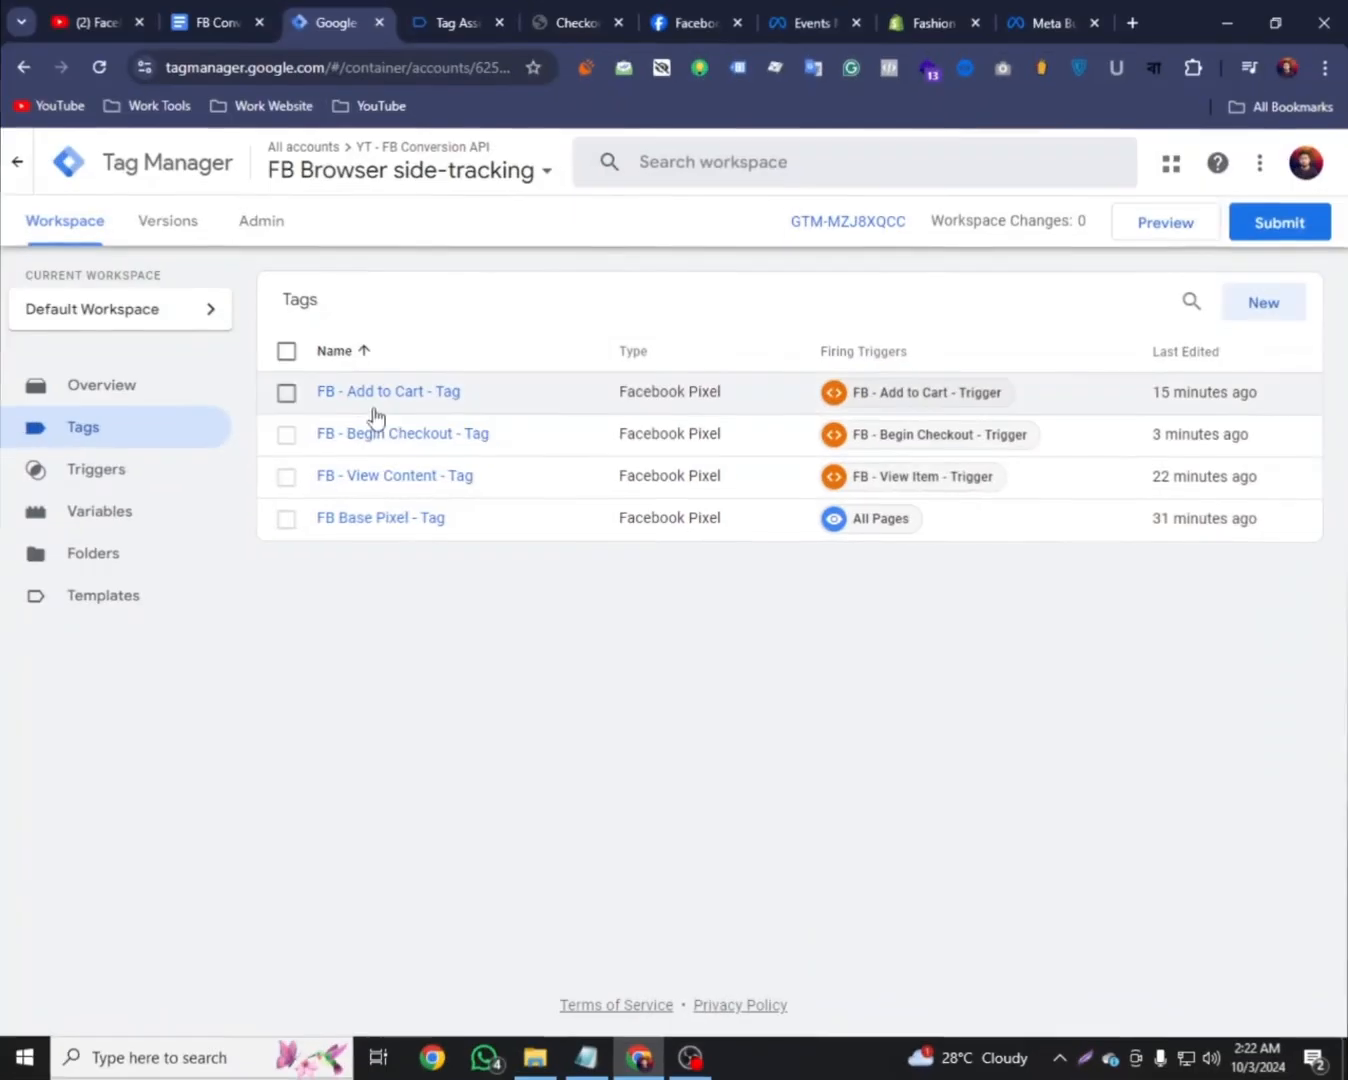
click(402, 436)
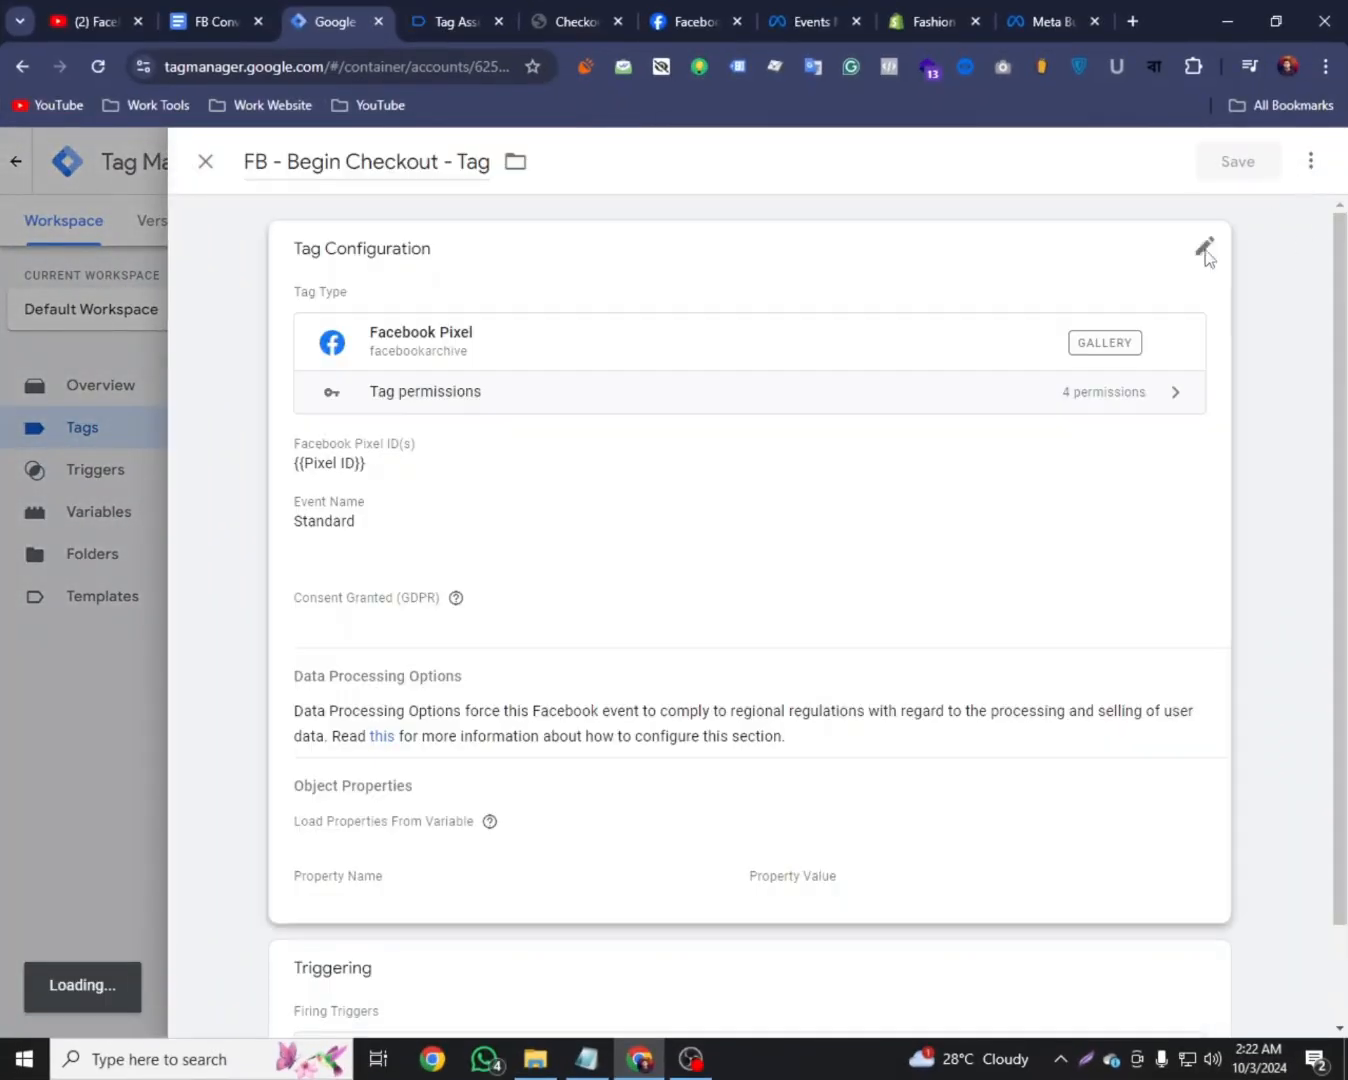
click(1309, 168)
click(1156, 211)
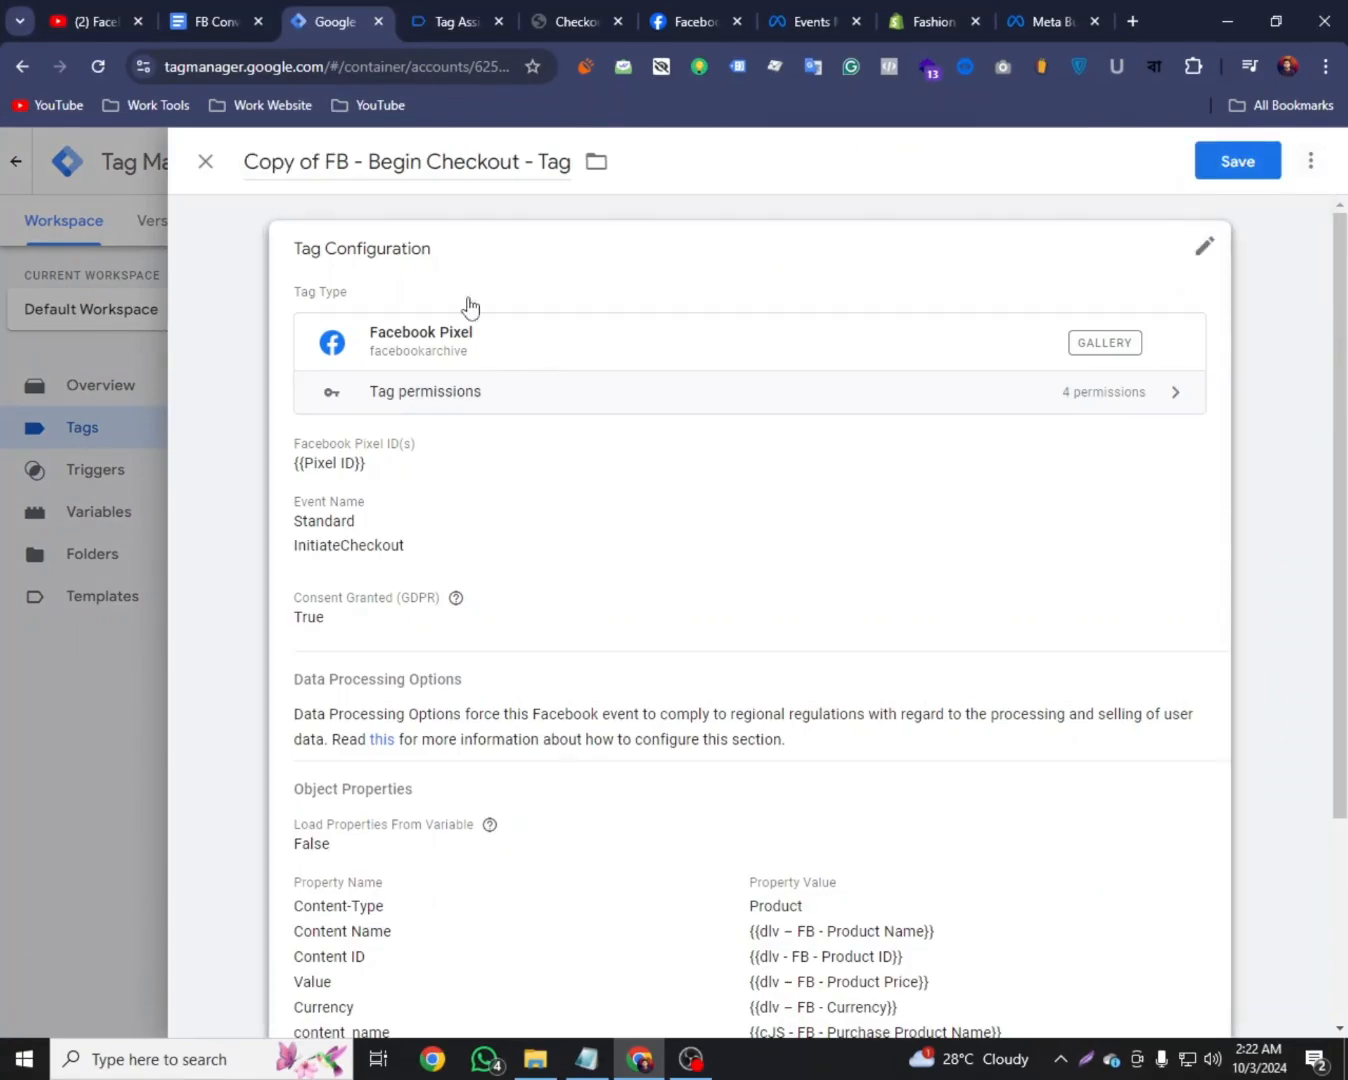
Rename the copied tag to "FB - Purchase - Tag", copying the name from the FB Conversion API document
click(215, 21)
scroll(430, 510, up, 3)
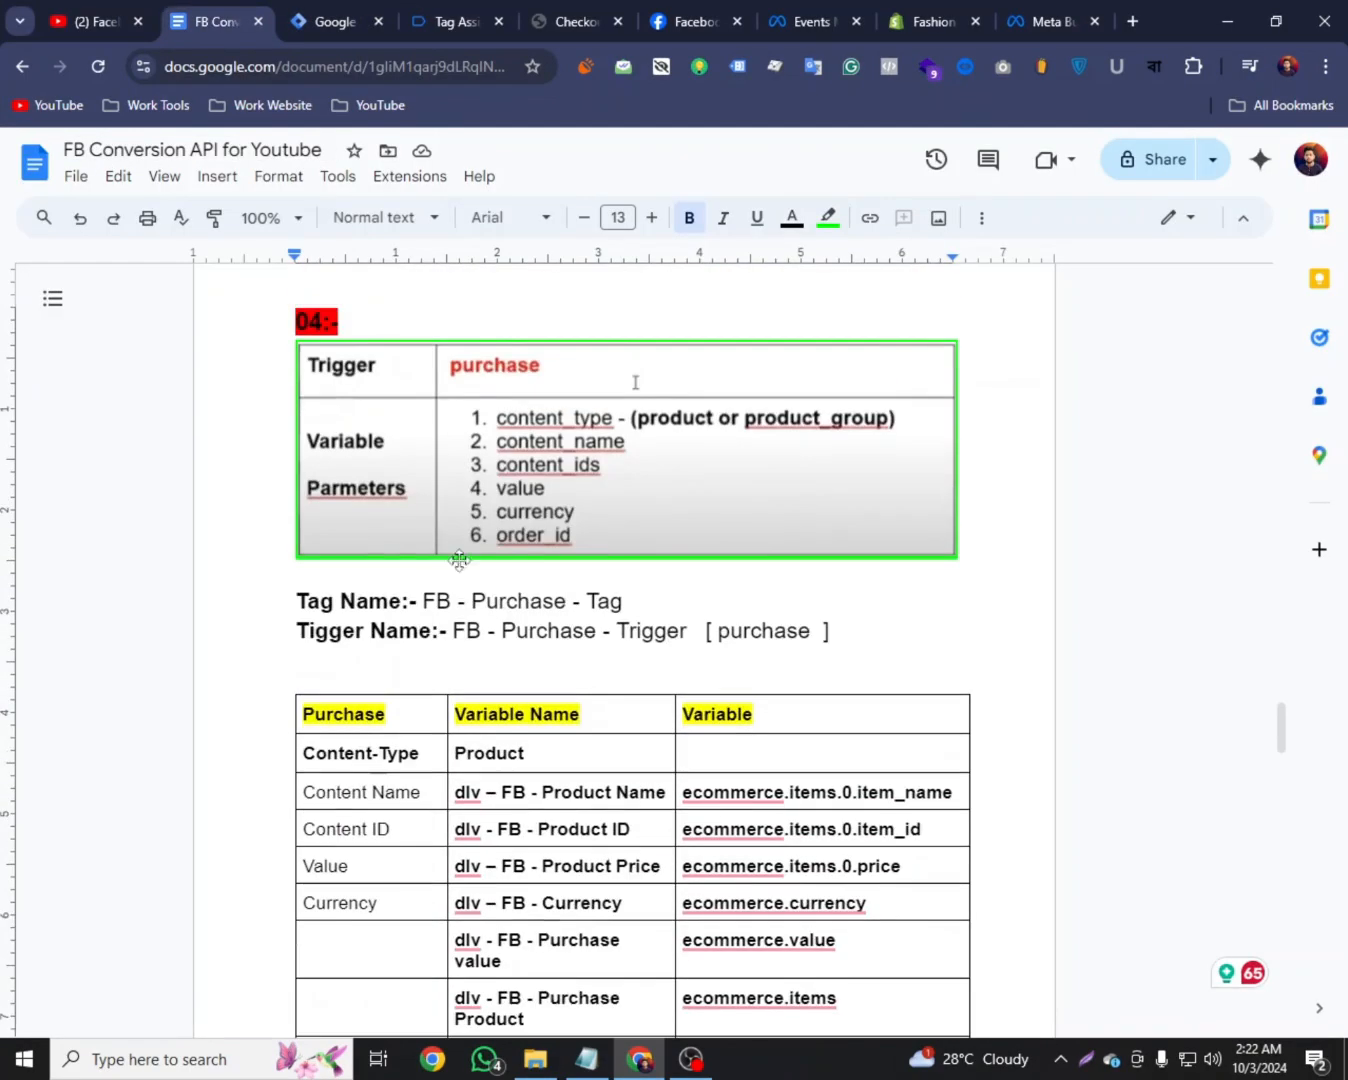
drag(429, 601, 628, 601)
right_click(628, 601)
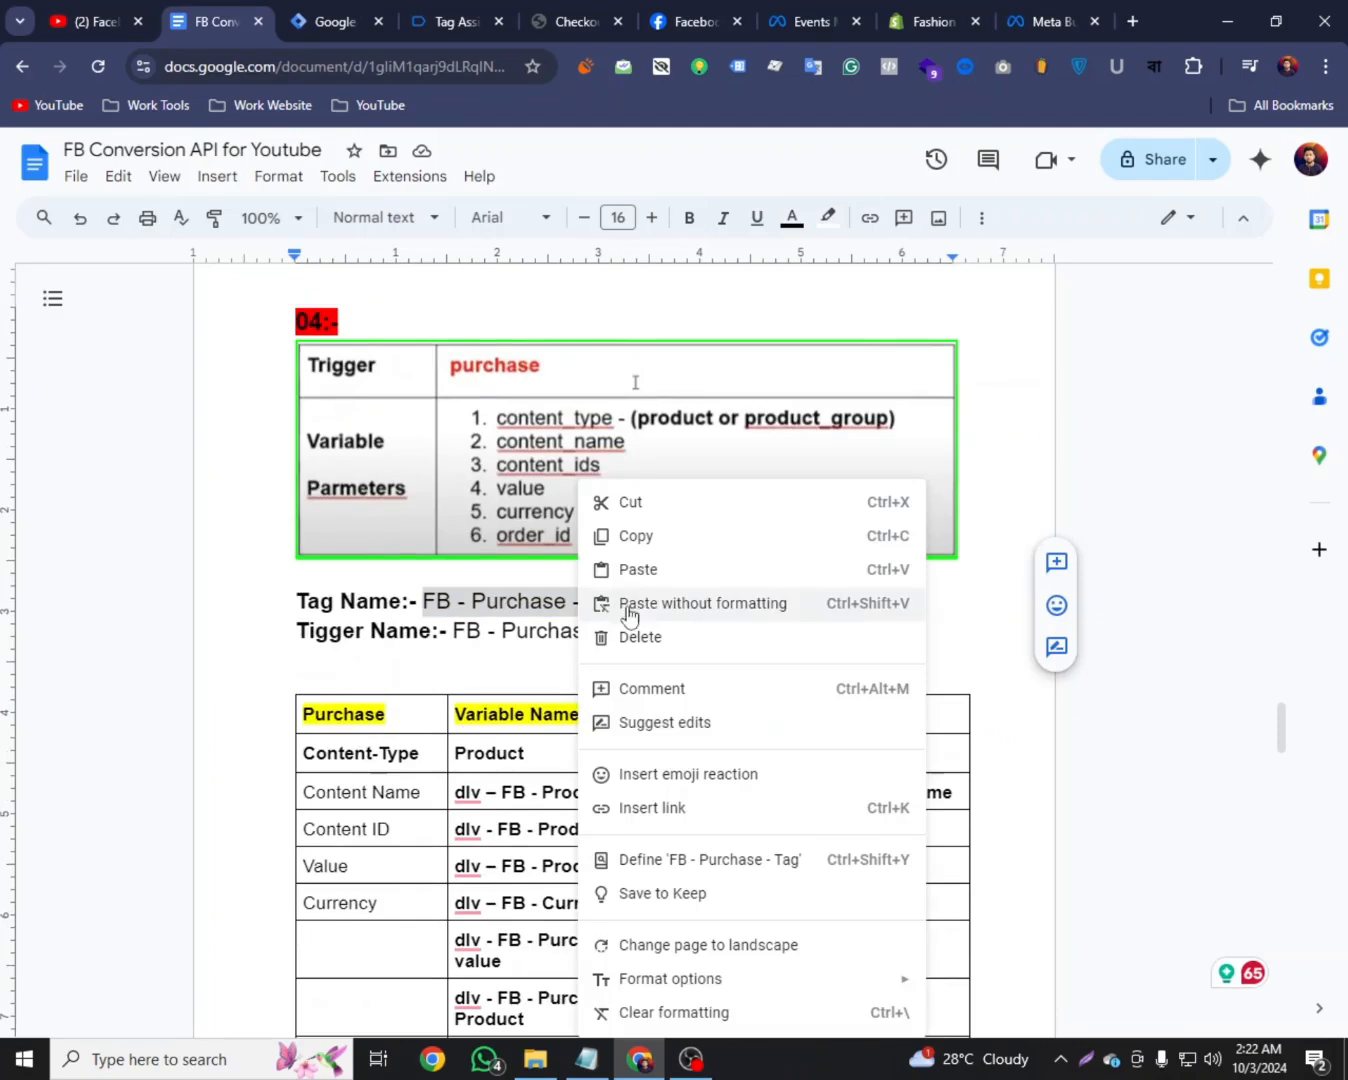
click(642, 538)
click(335, 21)
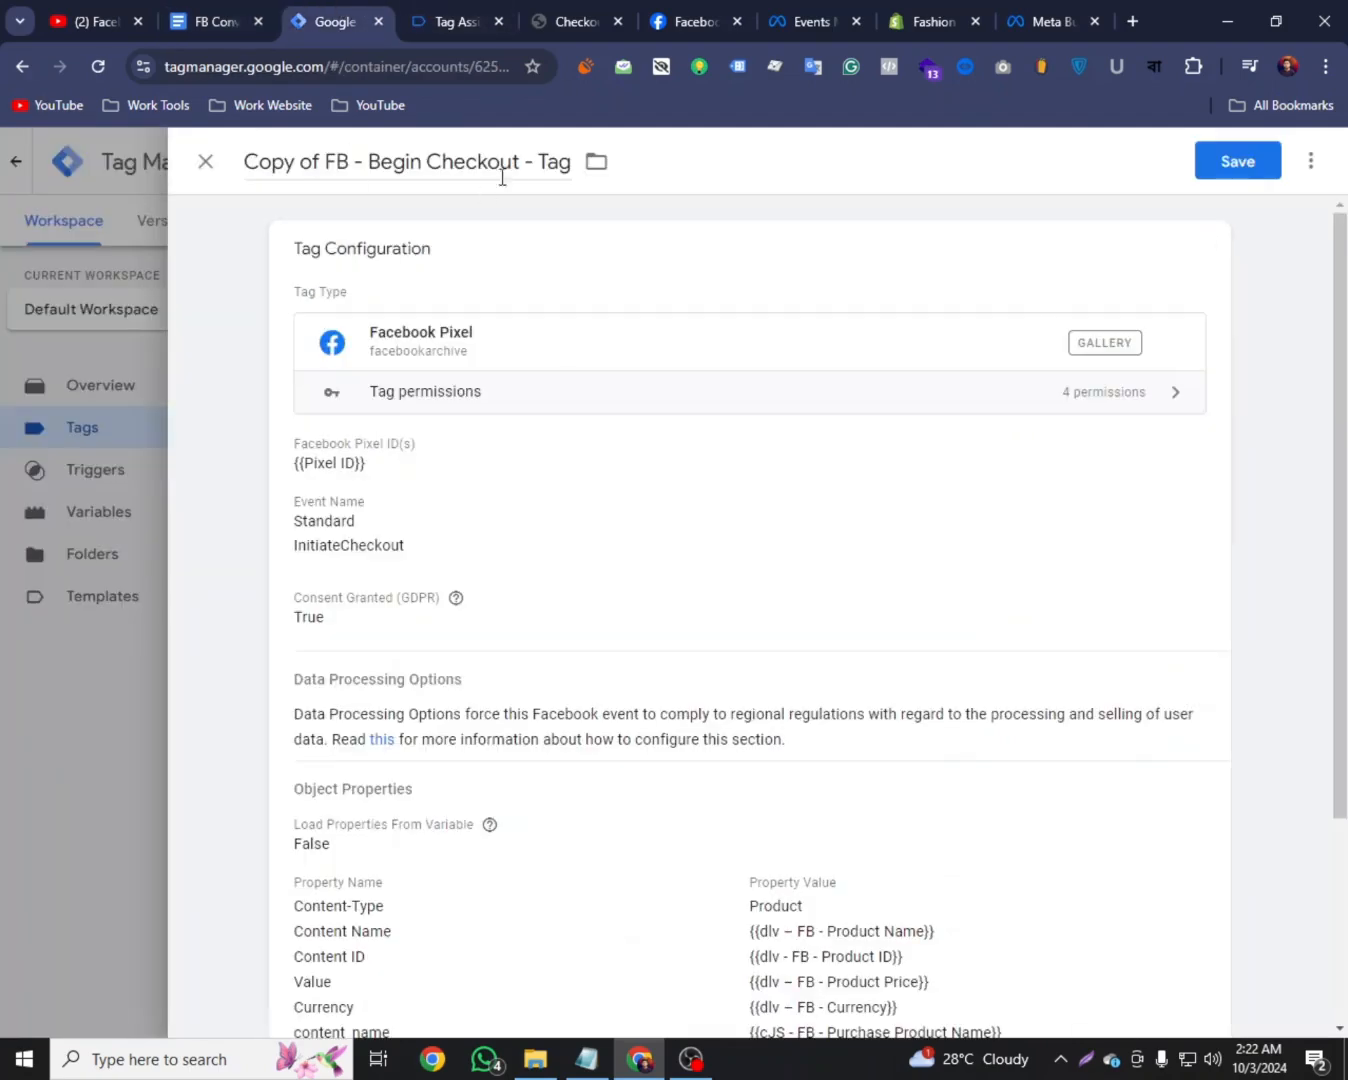
drag(563, 163, 220, 163)
right_click(292, 166)
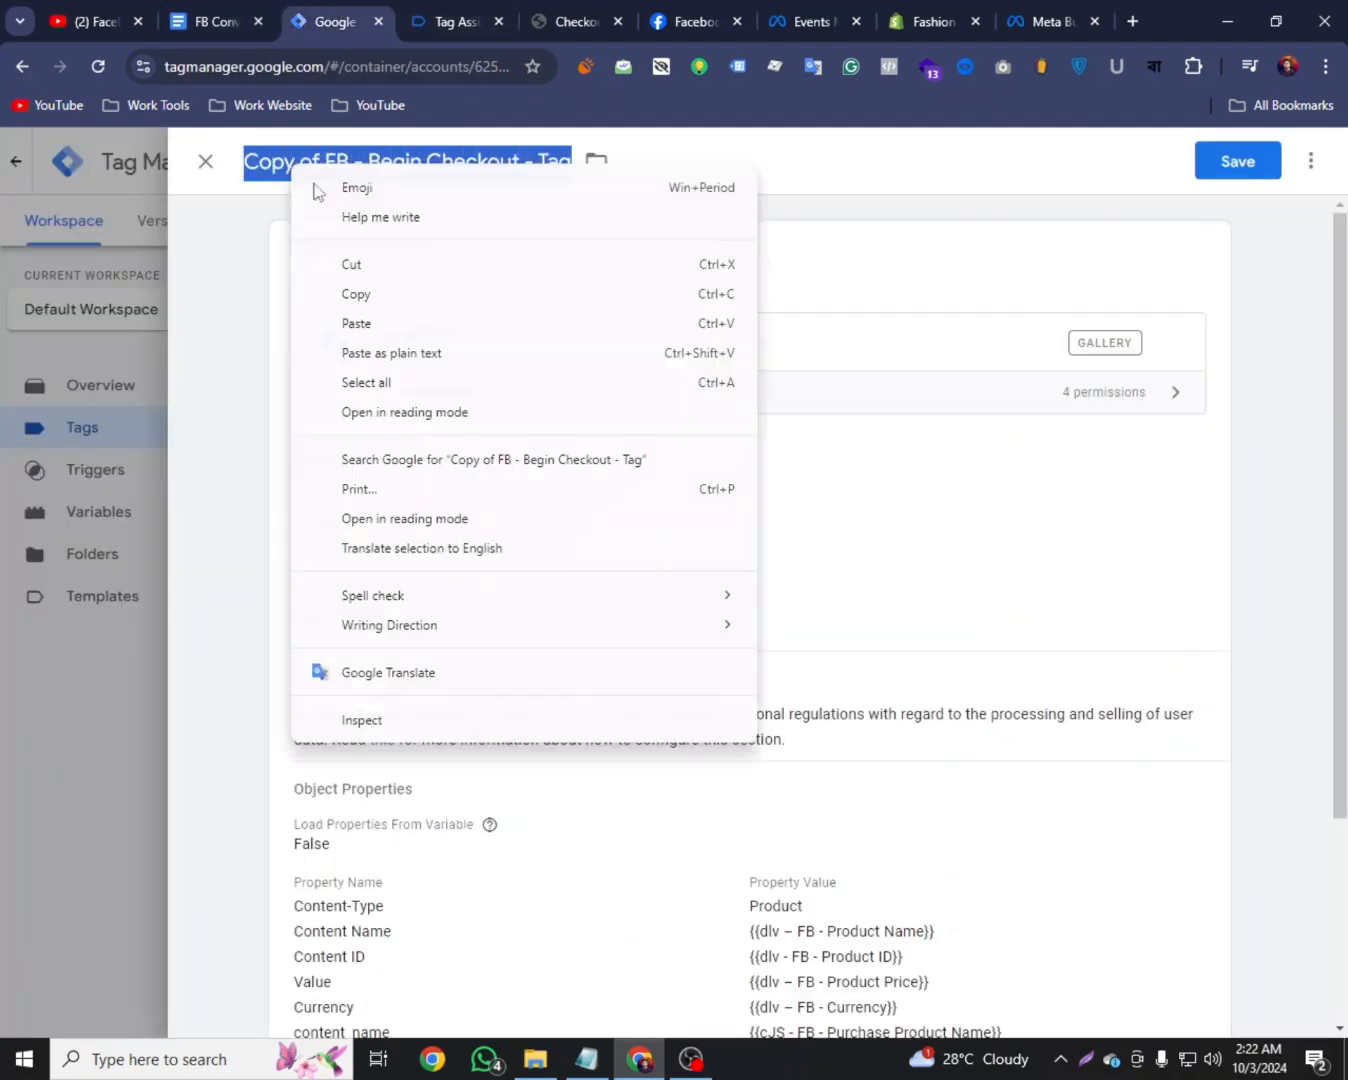
click(356, 322)
Change the tag's standard event name to Purchase
scroll(400, 350, down, 3)
click(447, 378)
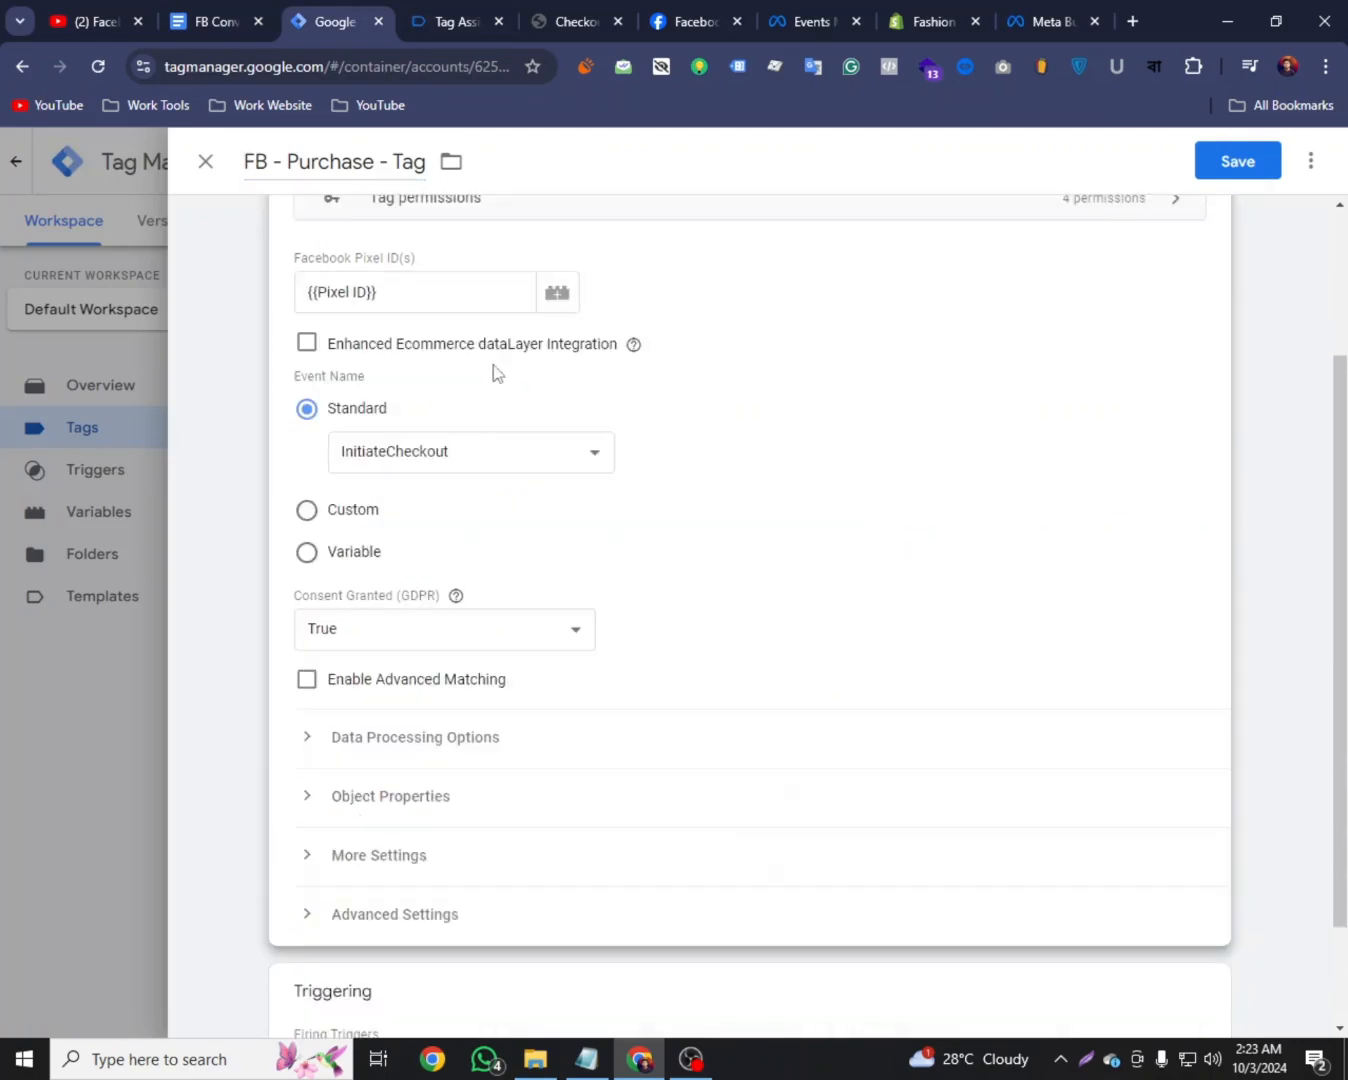
click(596, 462)
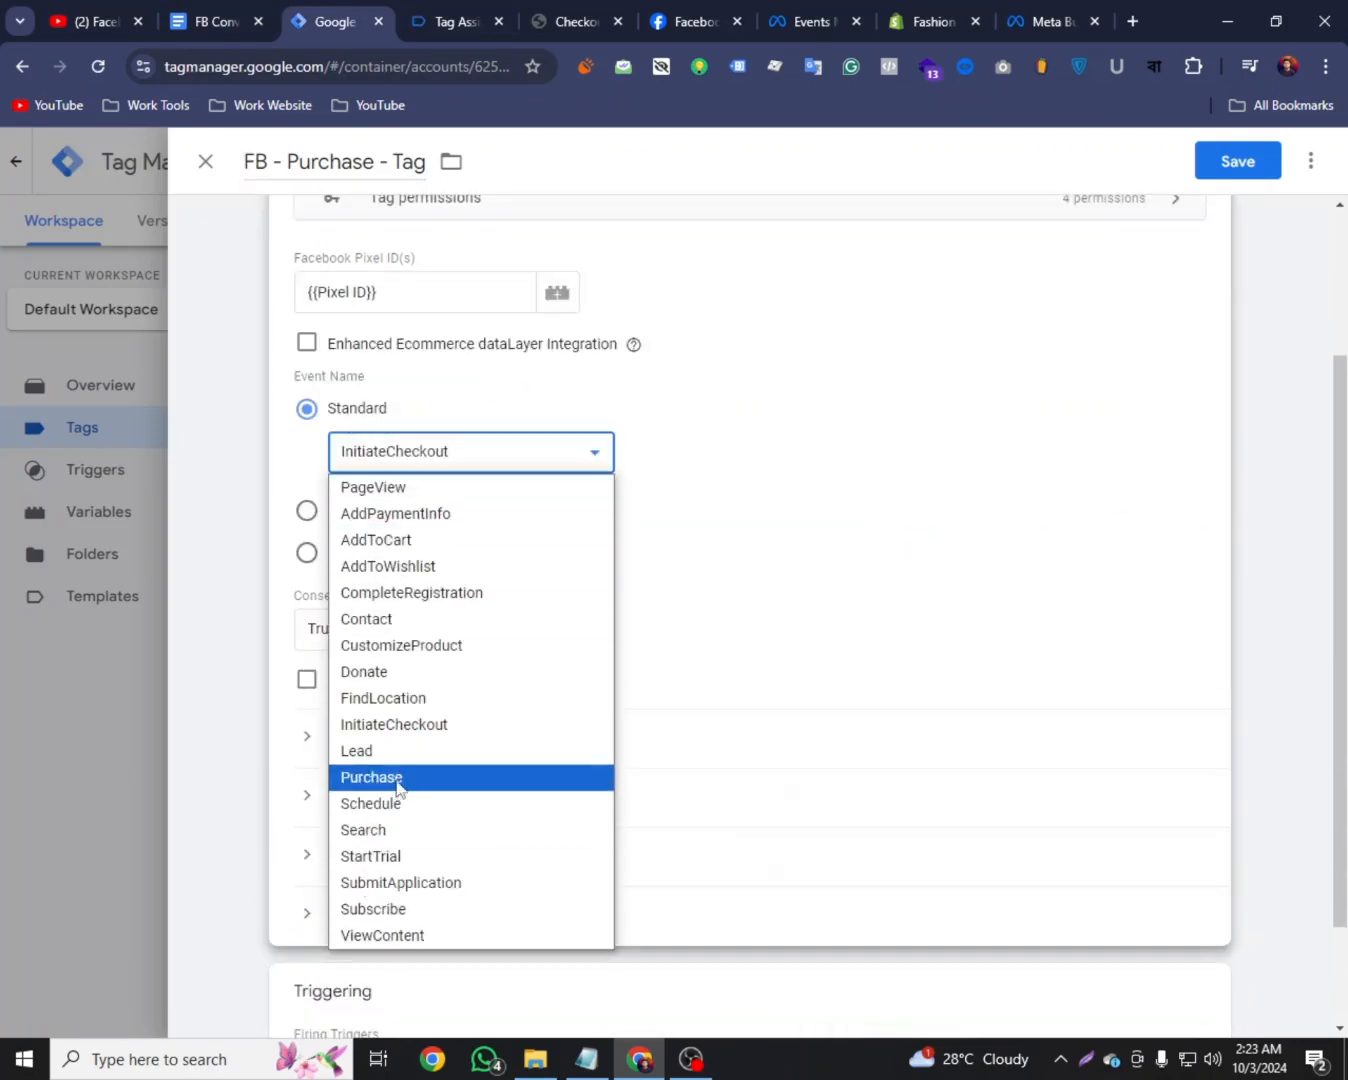
click(397, 782)
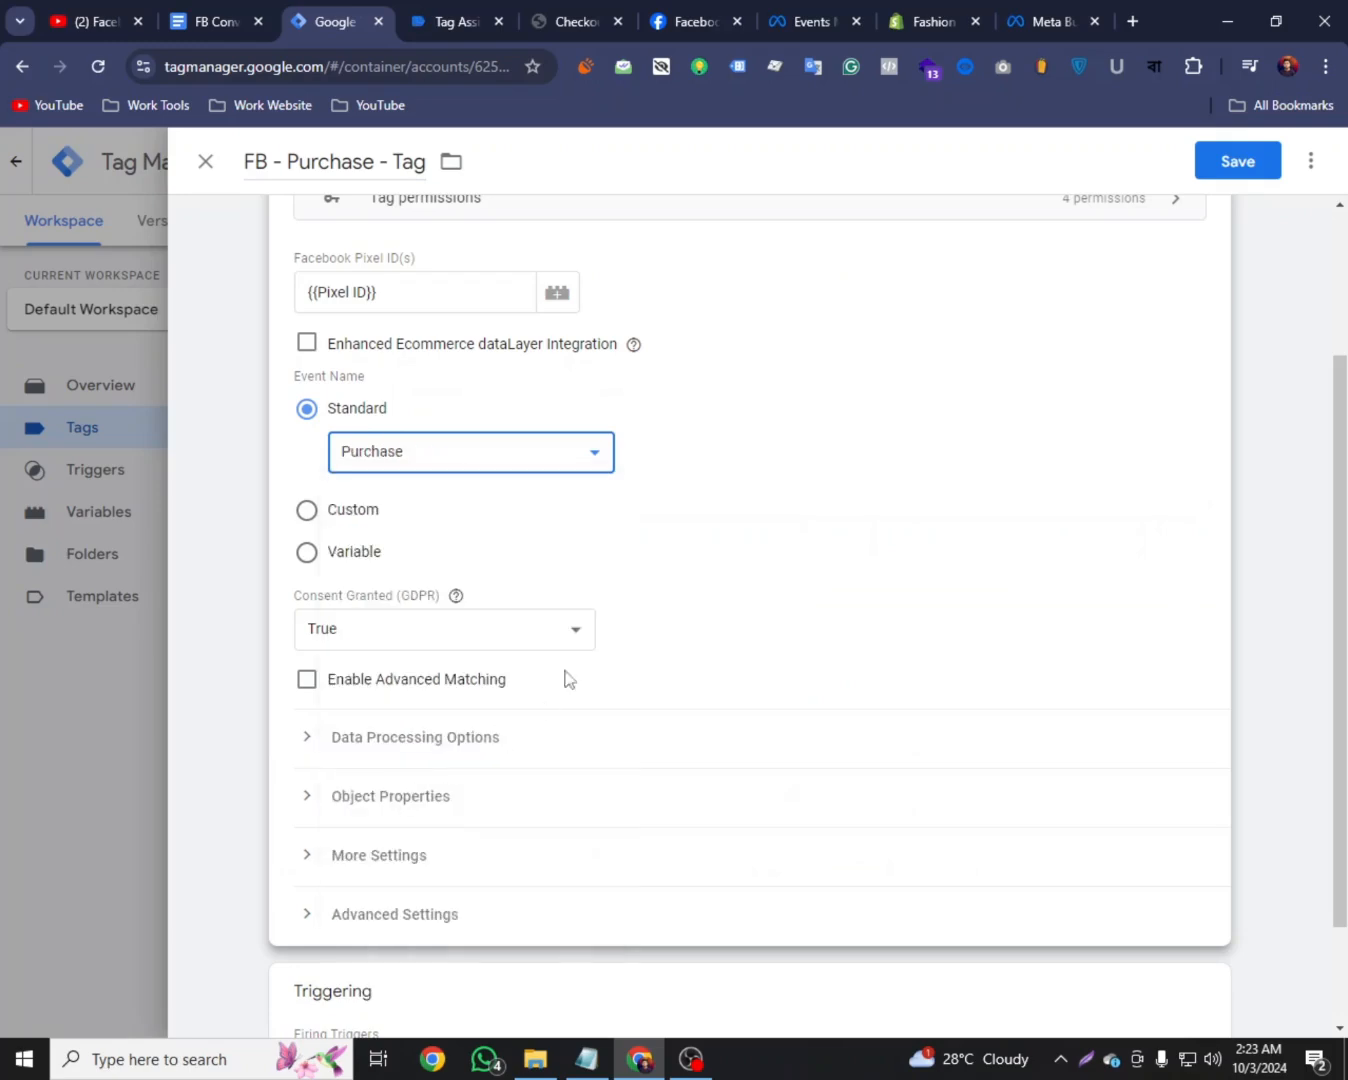
Add an object property named "Order ID" to the purchase tag, copying the name from the document's Purchase table
click(316, 804)
scroll(507, 740, down, 4)
click(430, 893)
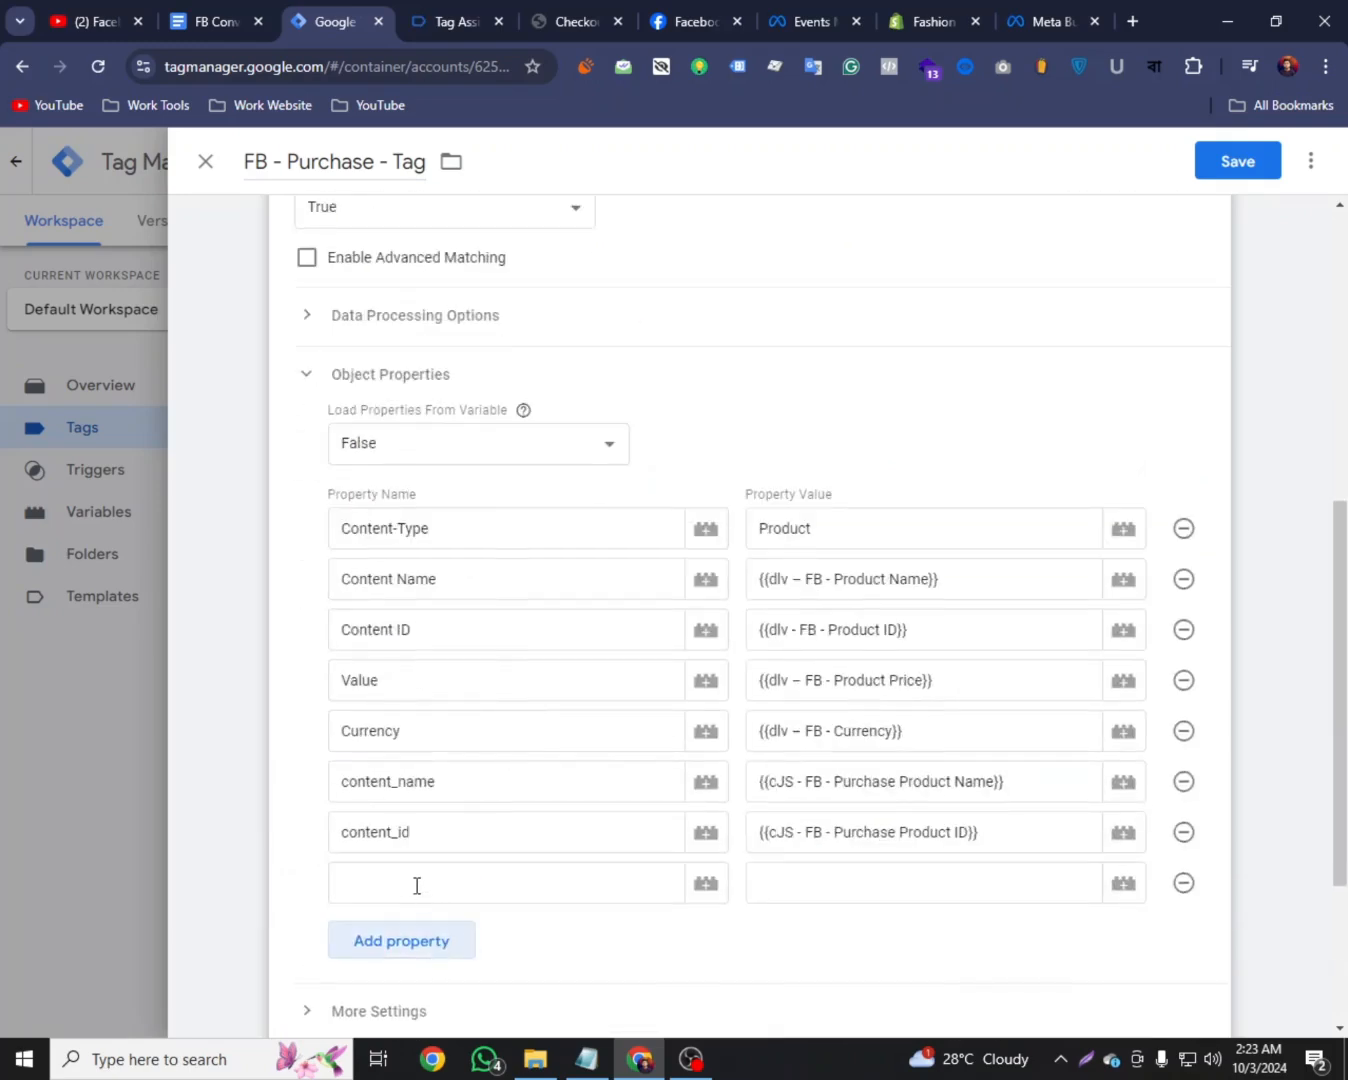
click(416, 886)
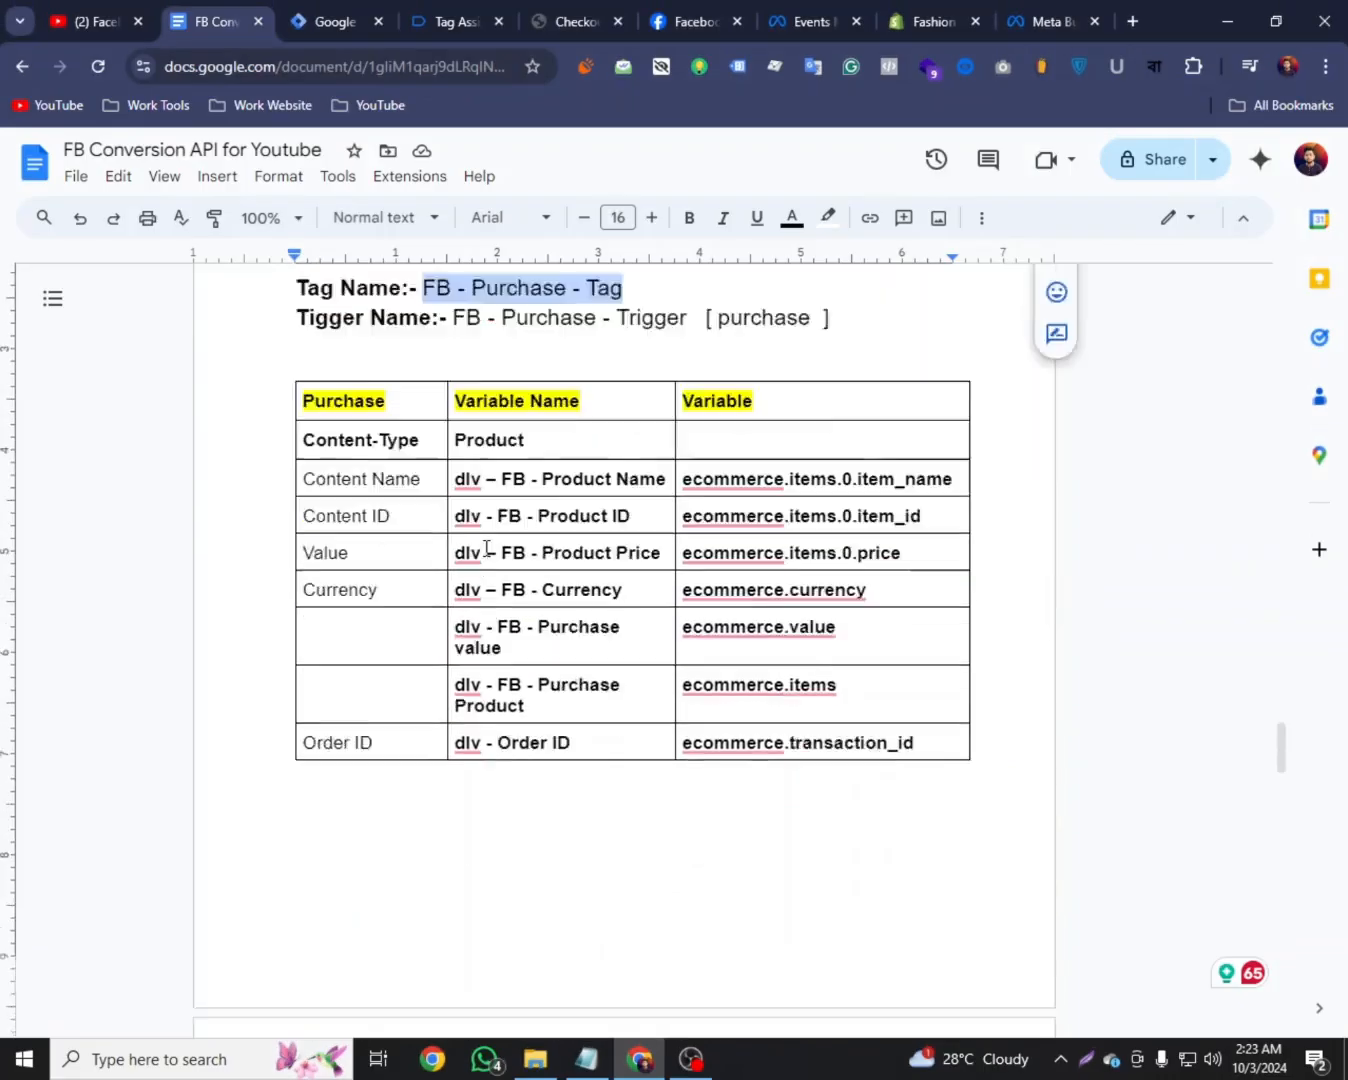
scroll(404, 572, down, 2)
drag(371, 638, 325, 625)
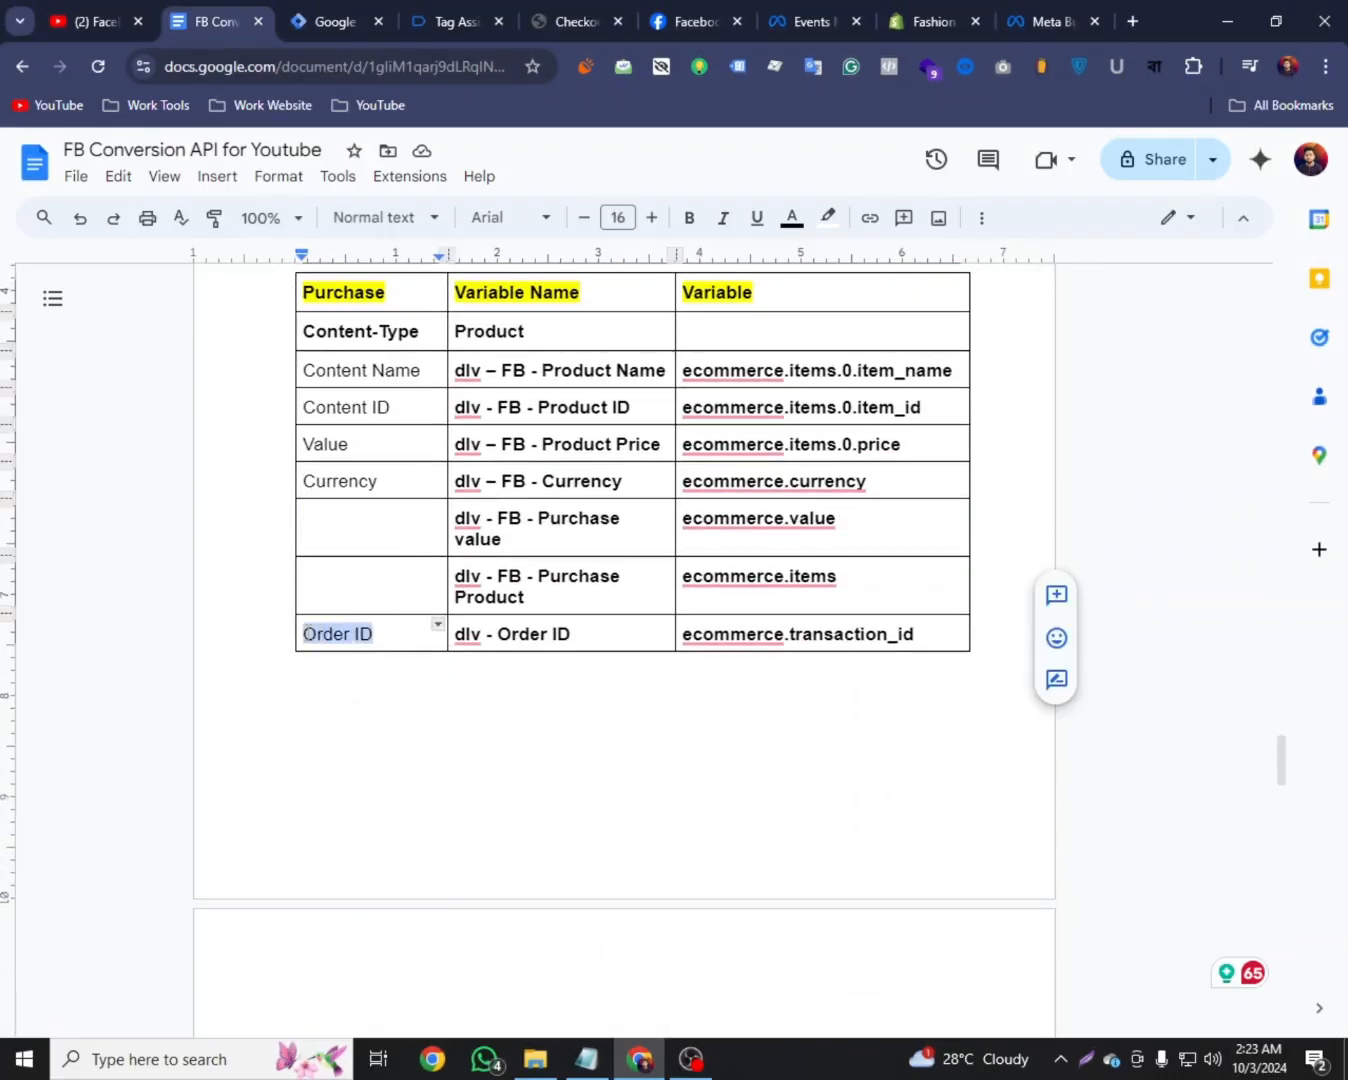
right_click(324, 627)
click(412, 267)
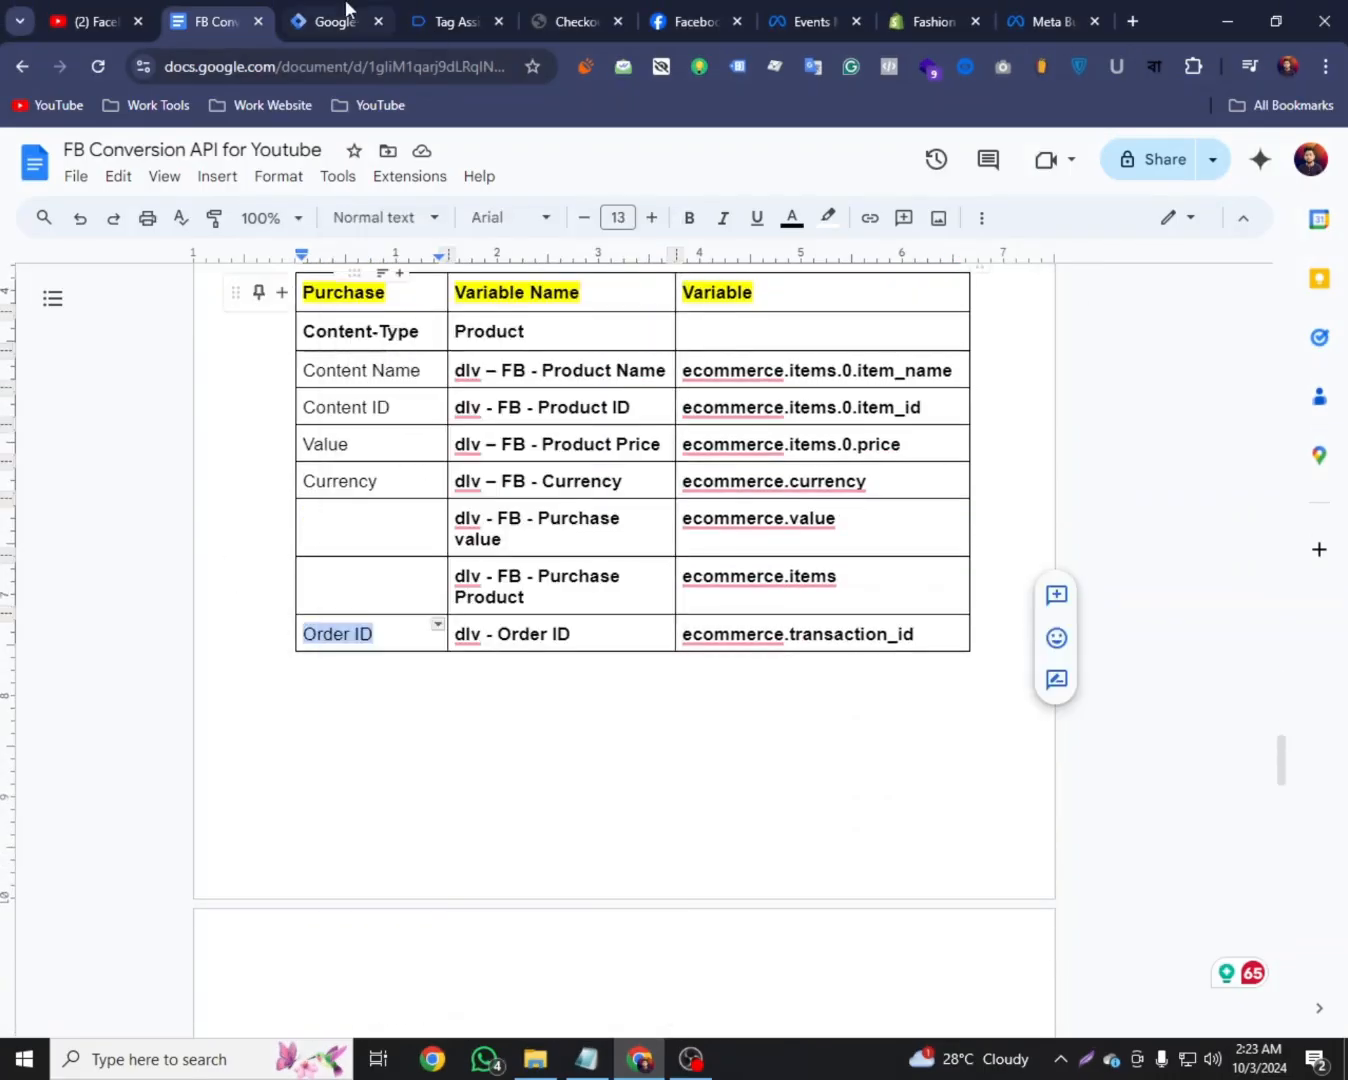
click(346, 12)
right_click(358, 584)
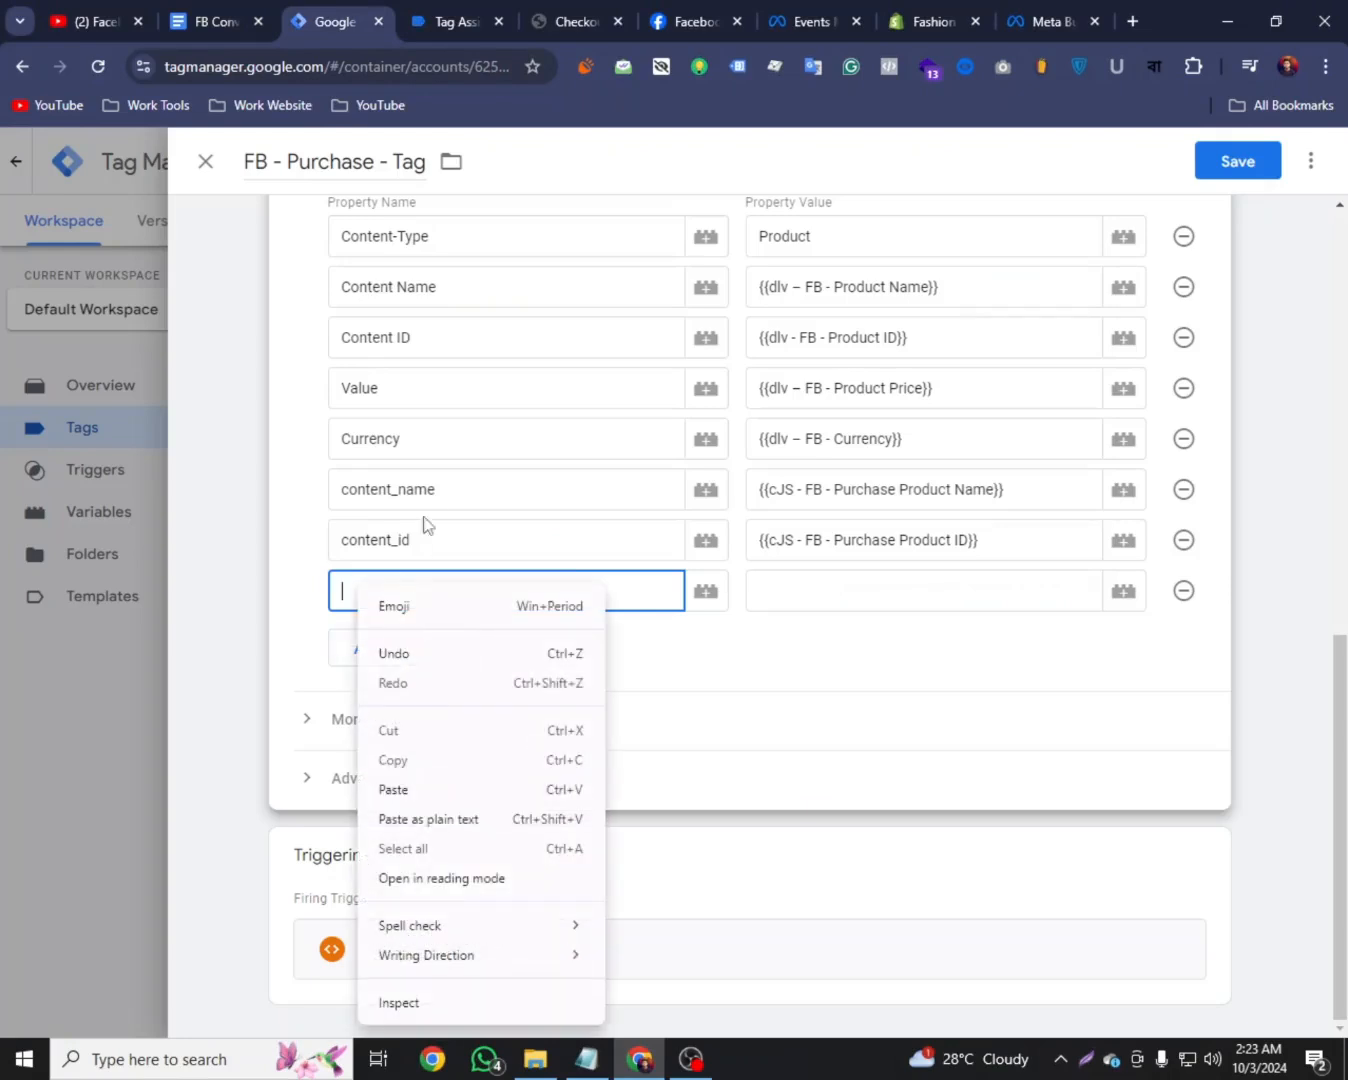
click(410, 785)
Create a Data Layer Variable for the Order ID property's value, with the data layer variable name ecommerce.transaction_id copied from the document
click(806, 595)
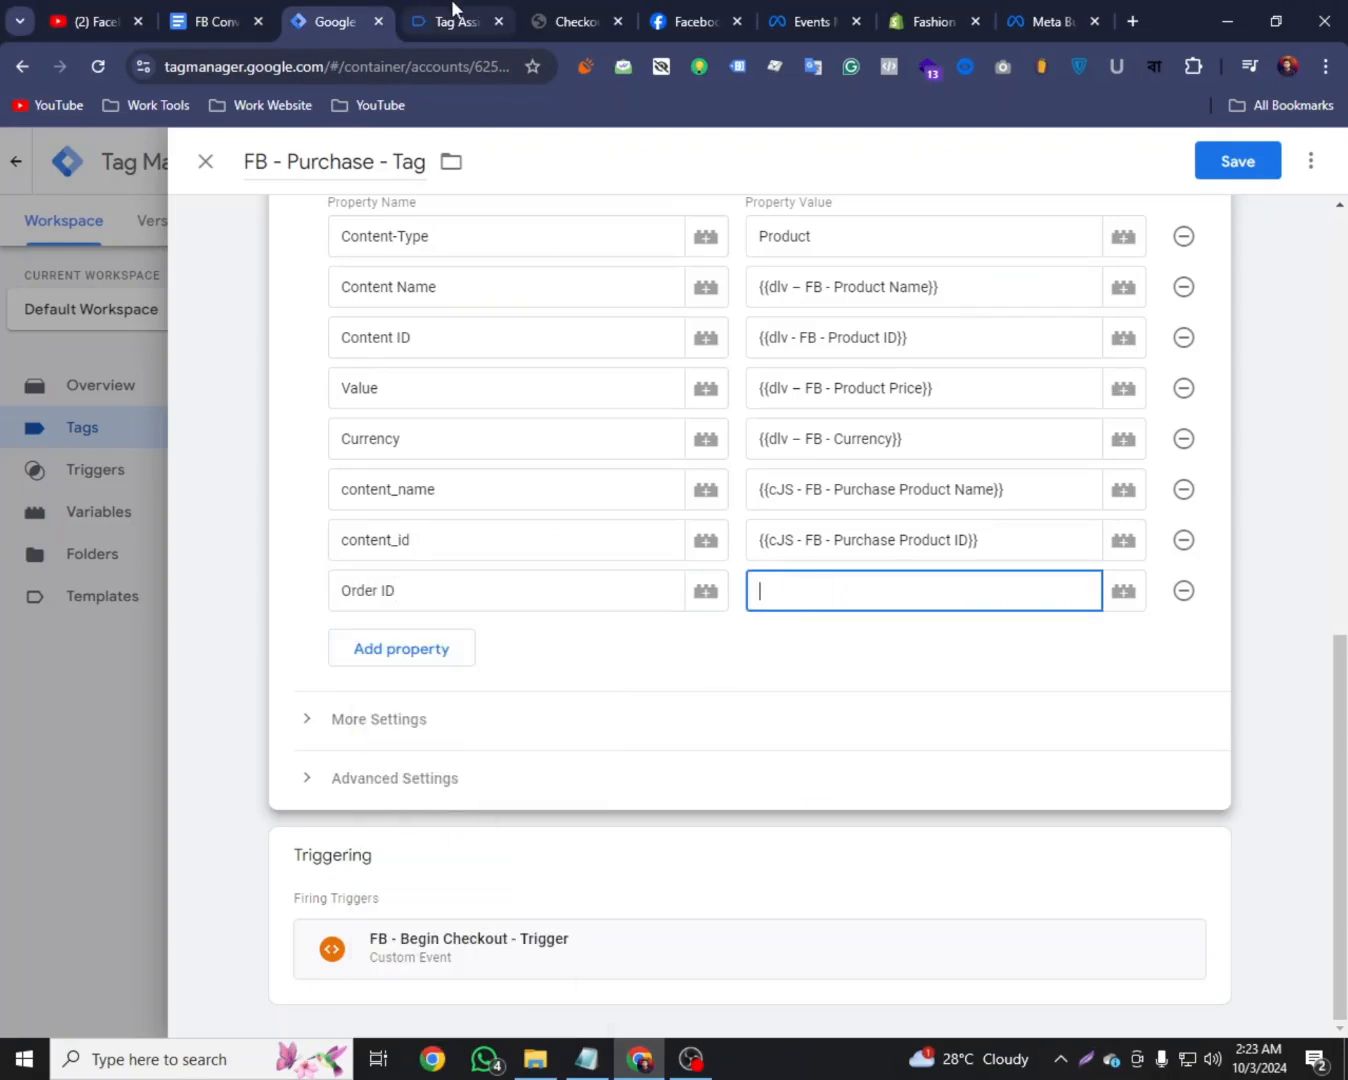
click(1121, 594)
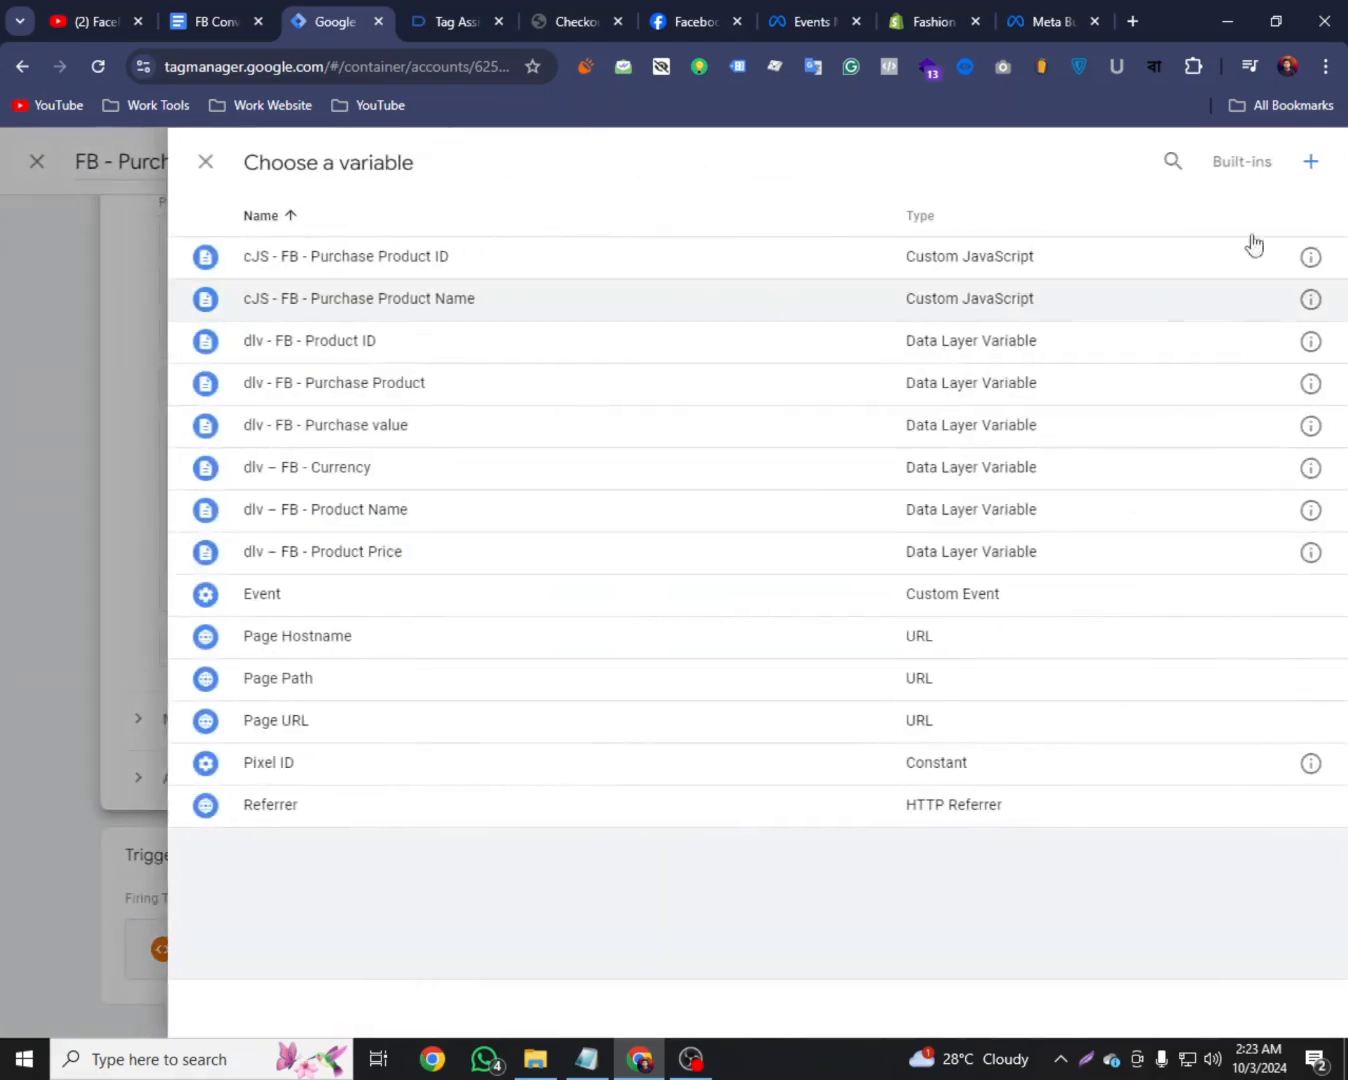
click(1309, 160)
click(806, 394)
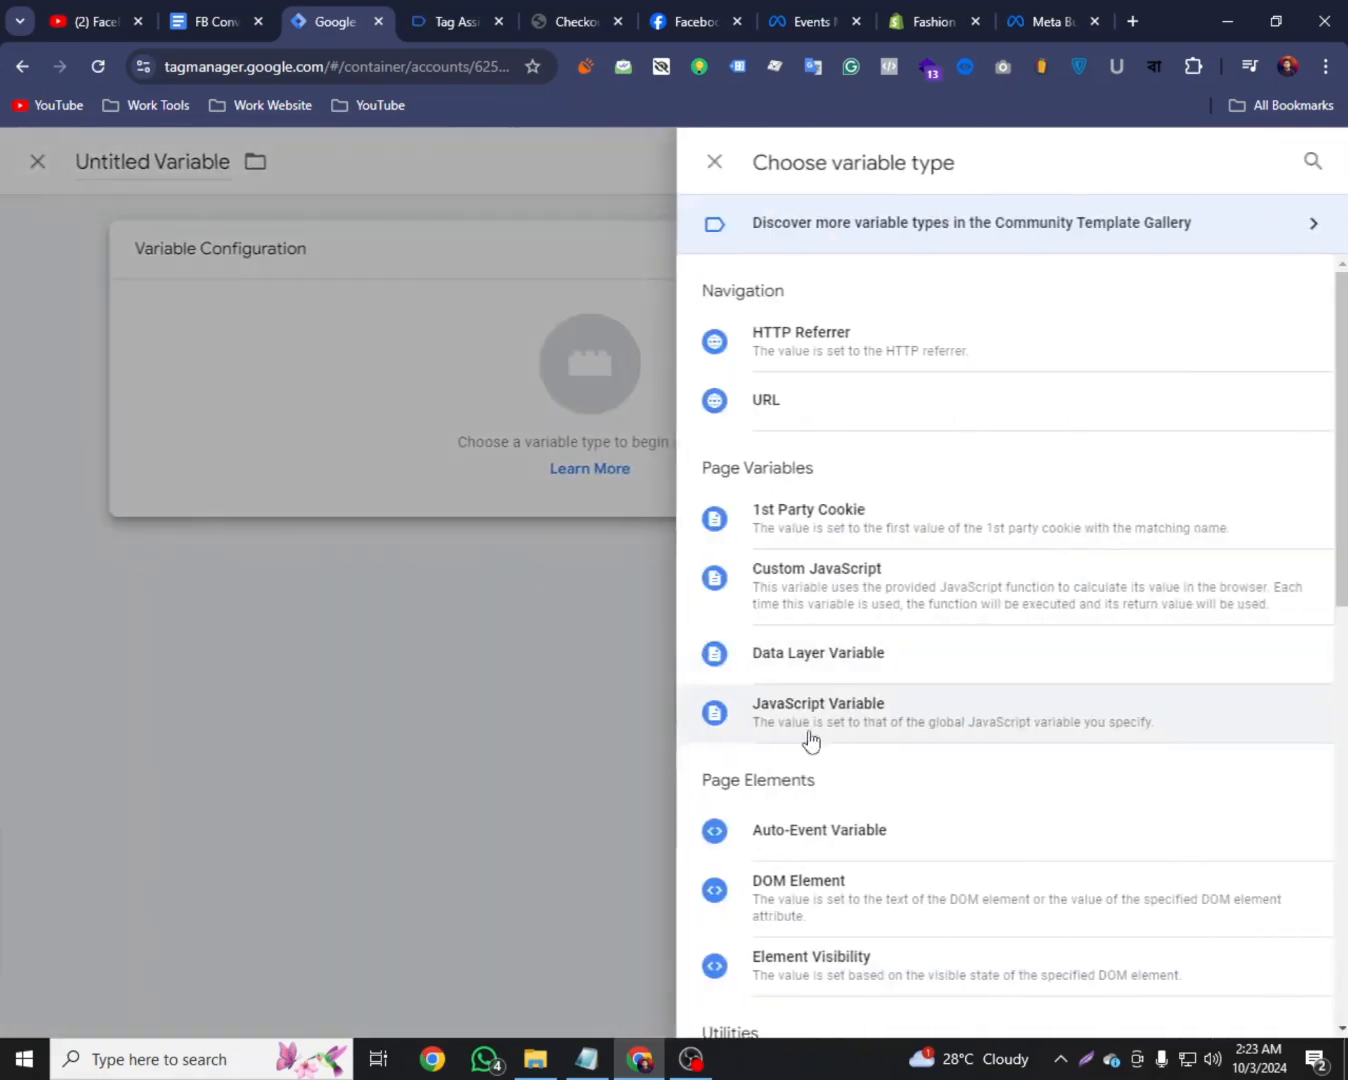
click(823, 665)
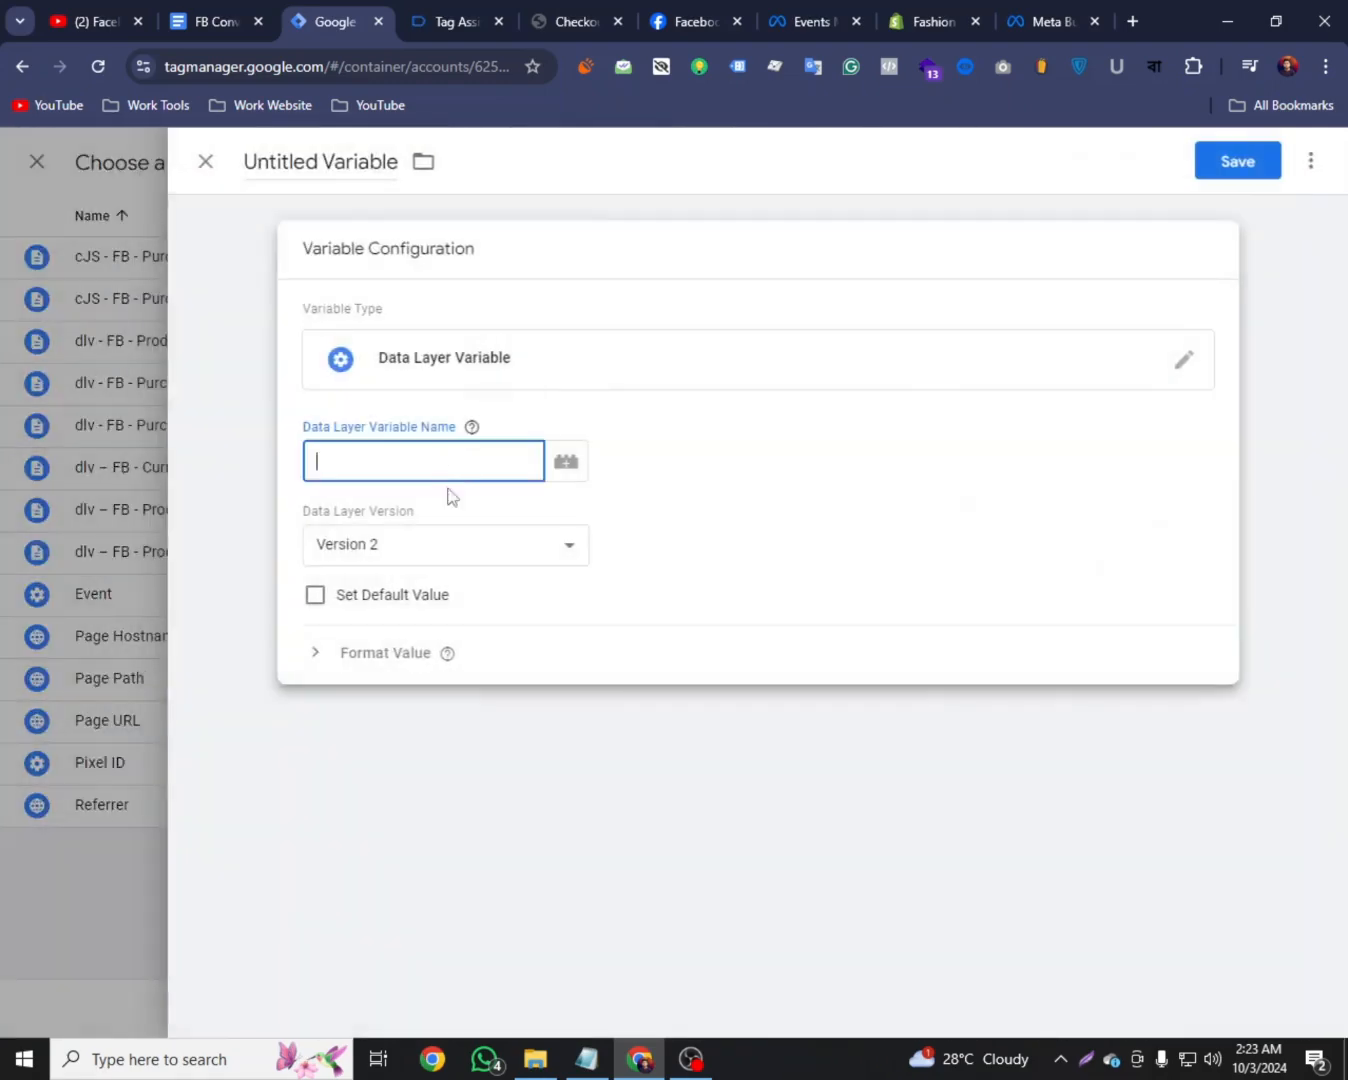
click(217, 11)
drag(925, 634, 688, 636)
right_click(712, 635)
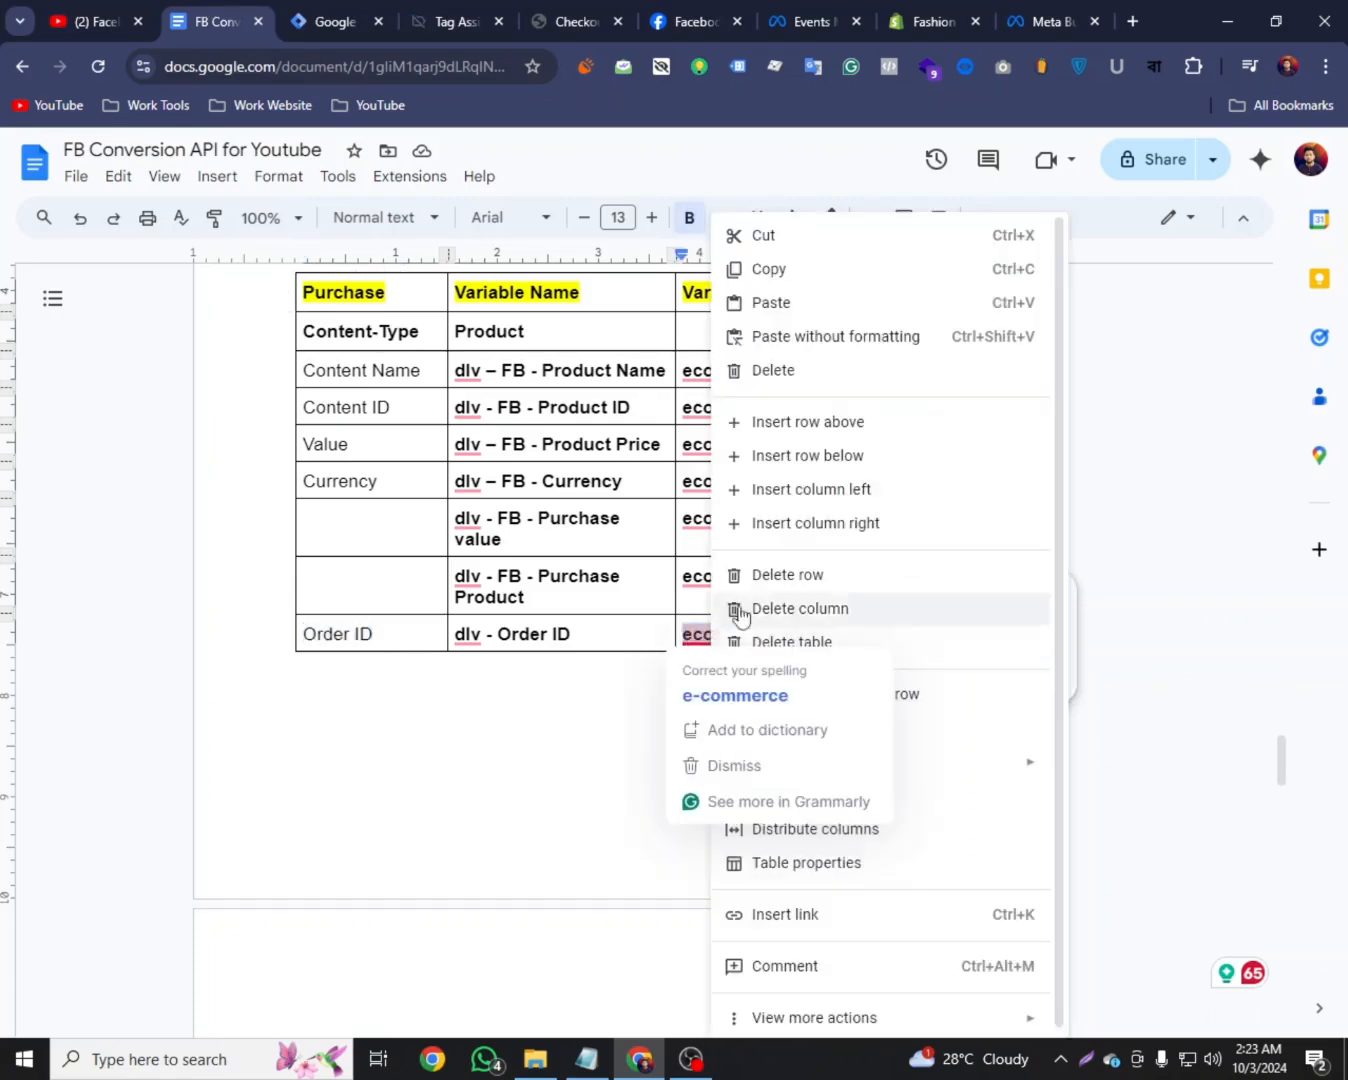
click(799, 276)
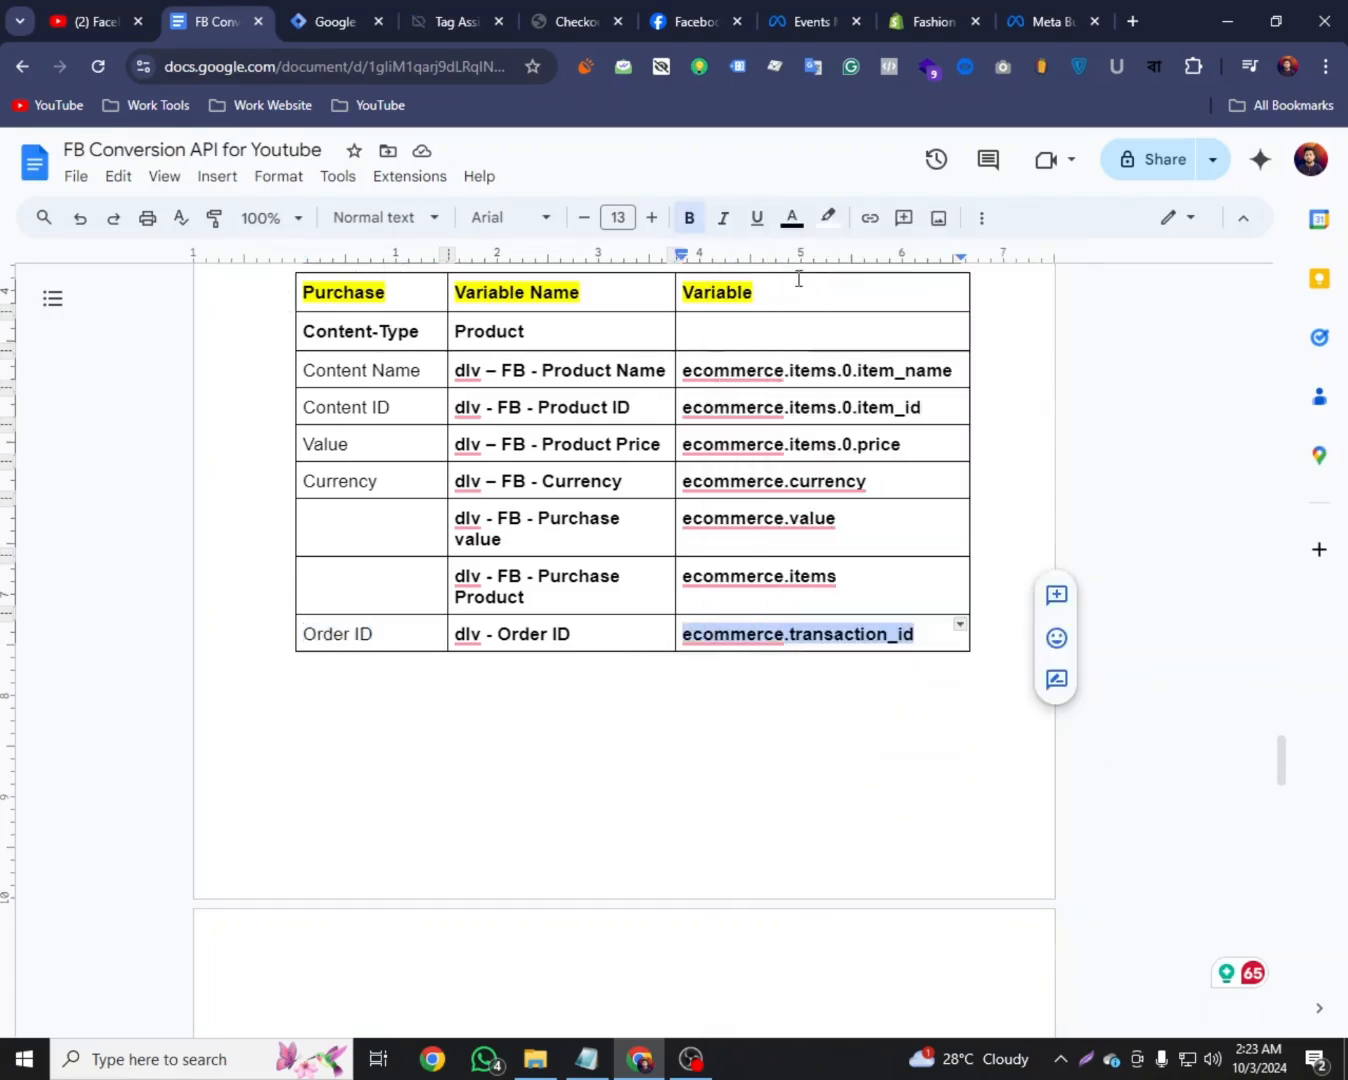
click(340, 12)
right_click(344, 466)
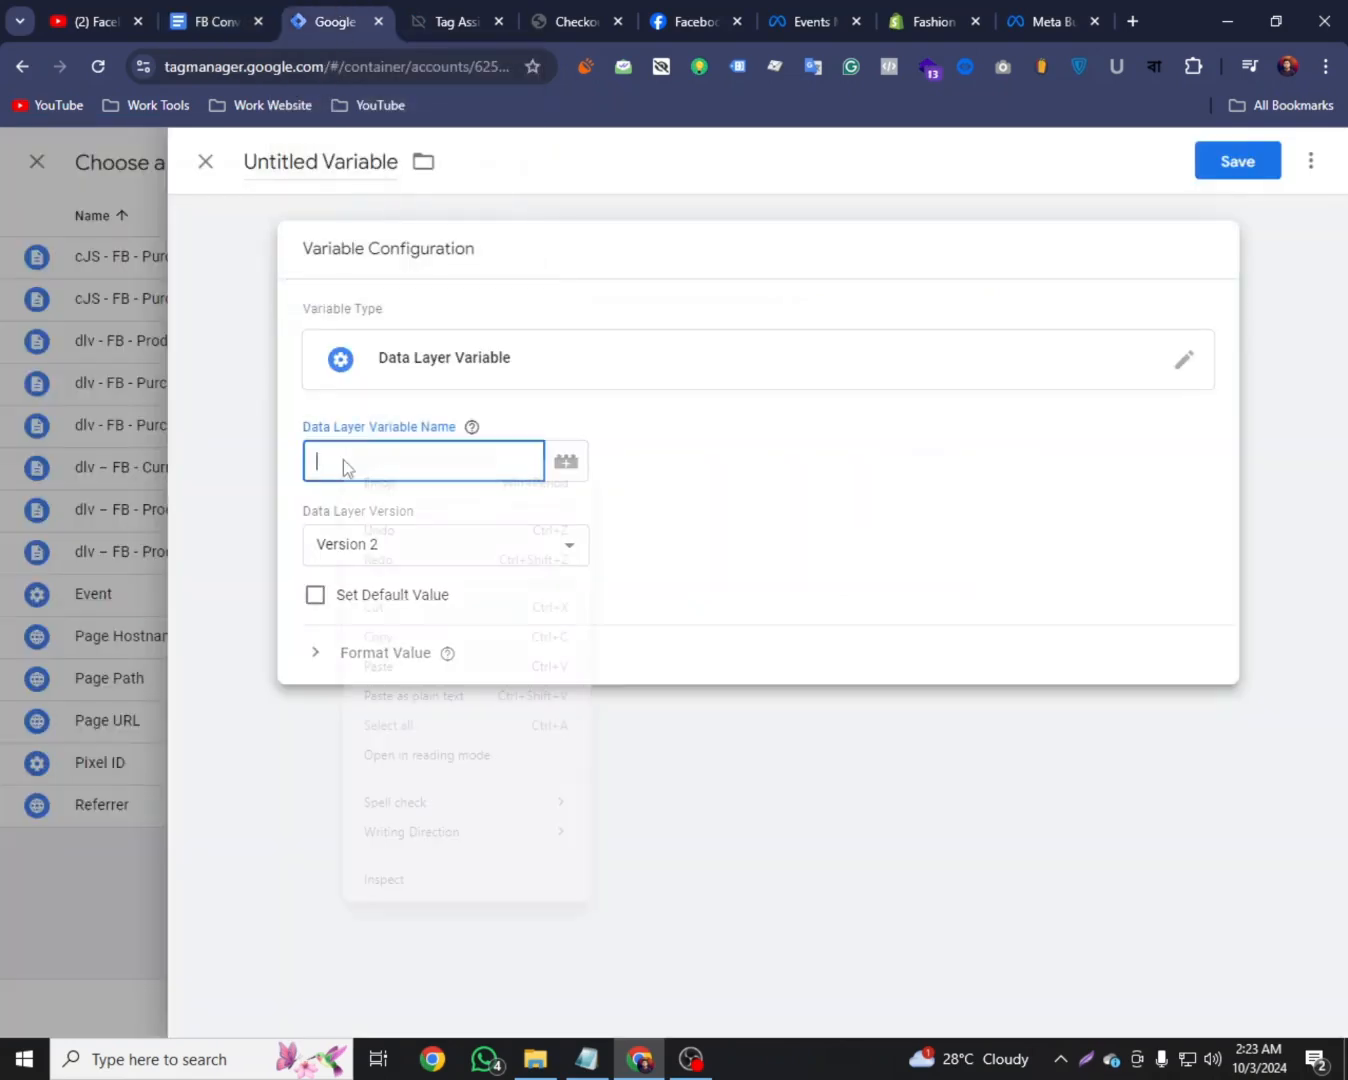
click(397, 579)
Name the new variable "dlv - Order ID" as in the document and save it as the Order ID property's value
click(224, 16)
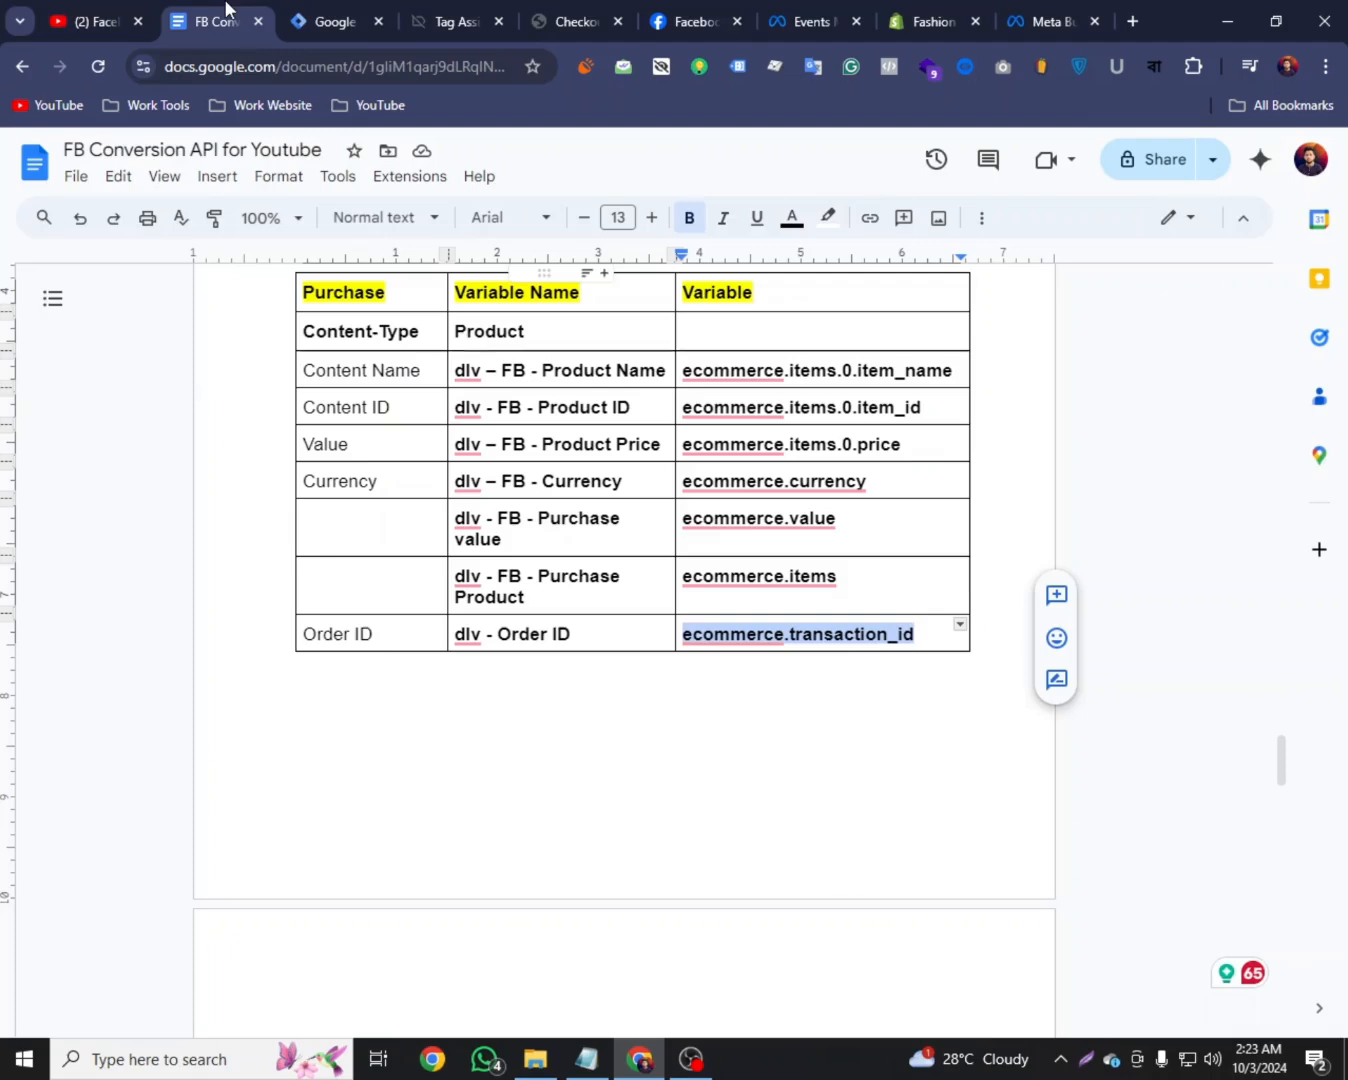
drag(575, 636, 455, 636)
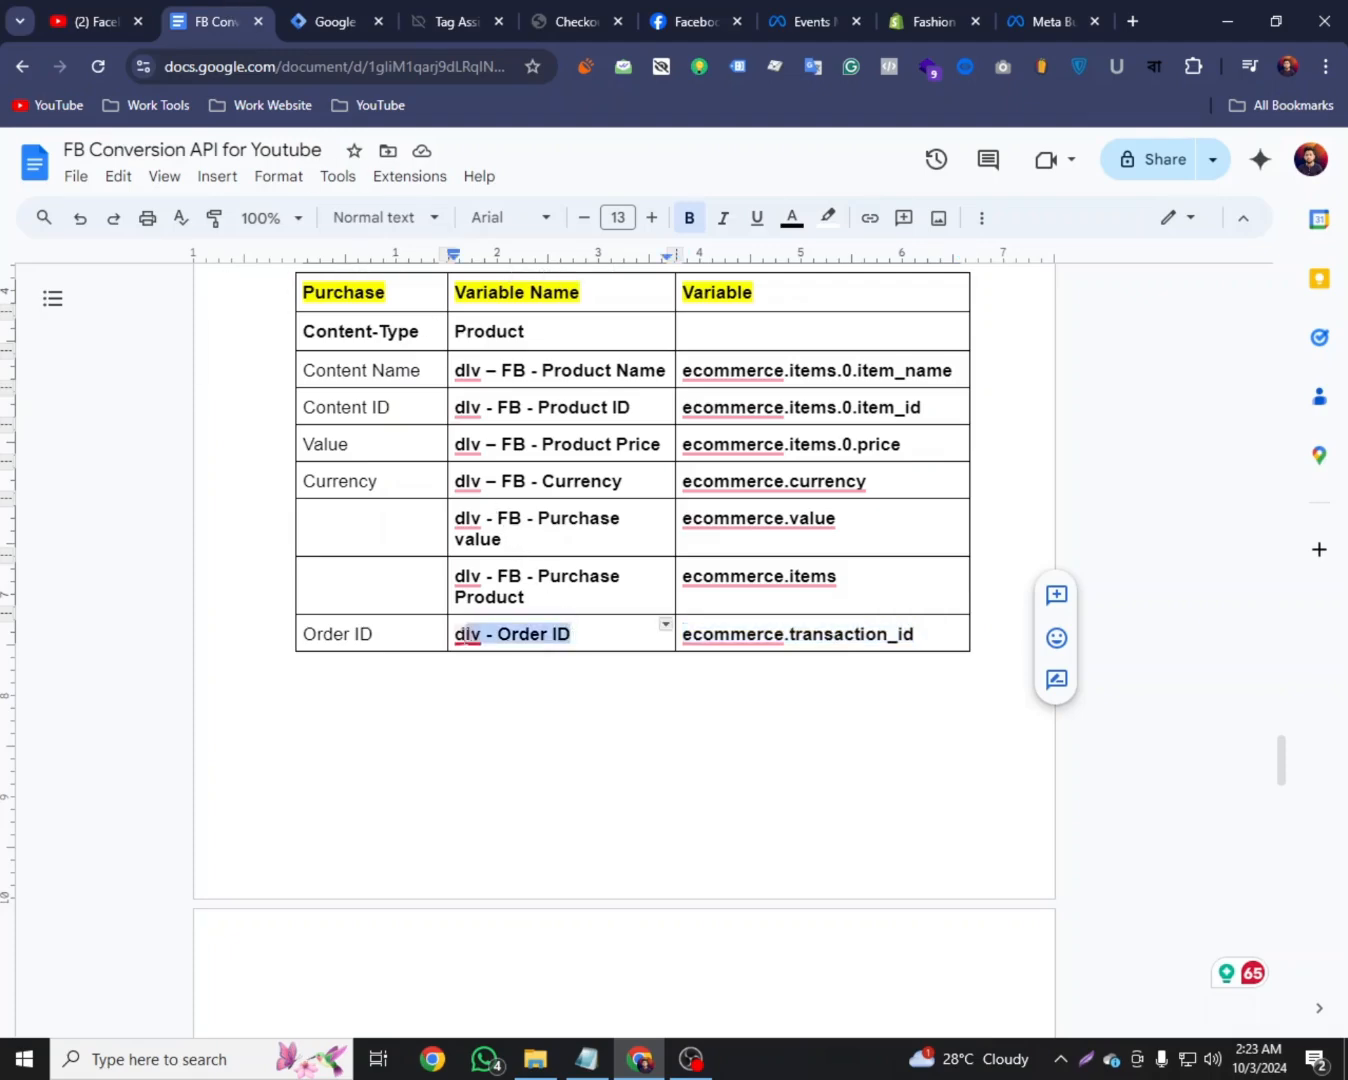
right_click(463, 636)
click(522, 269)
click(330, 21)
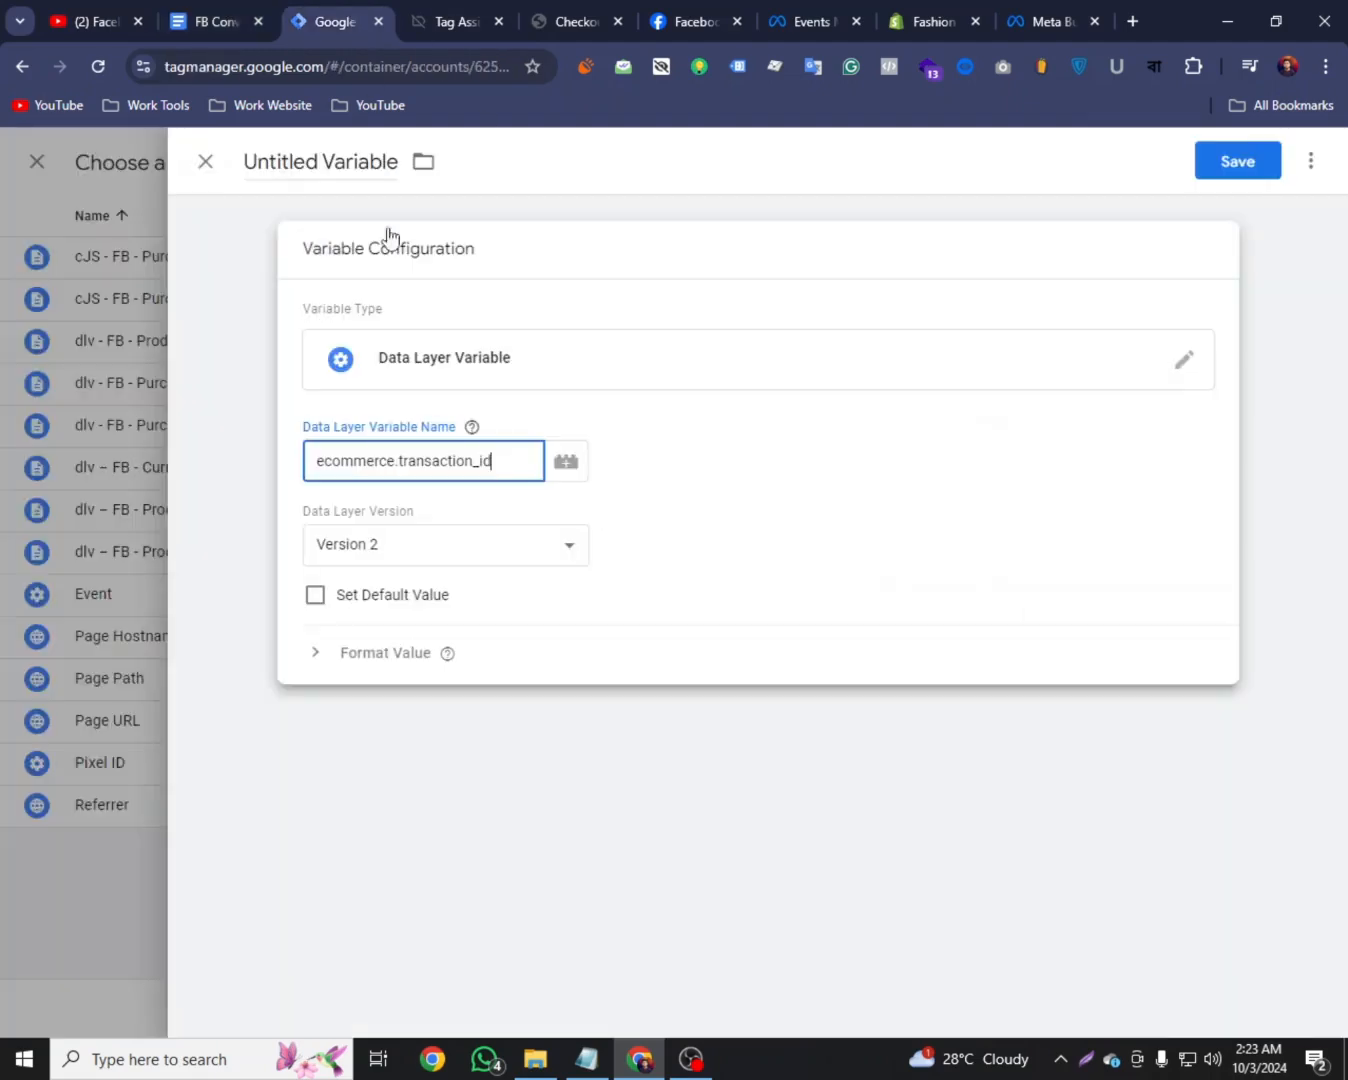
click(306, 160)
right_click(306, 158)
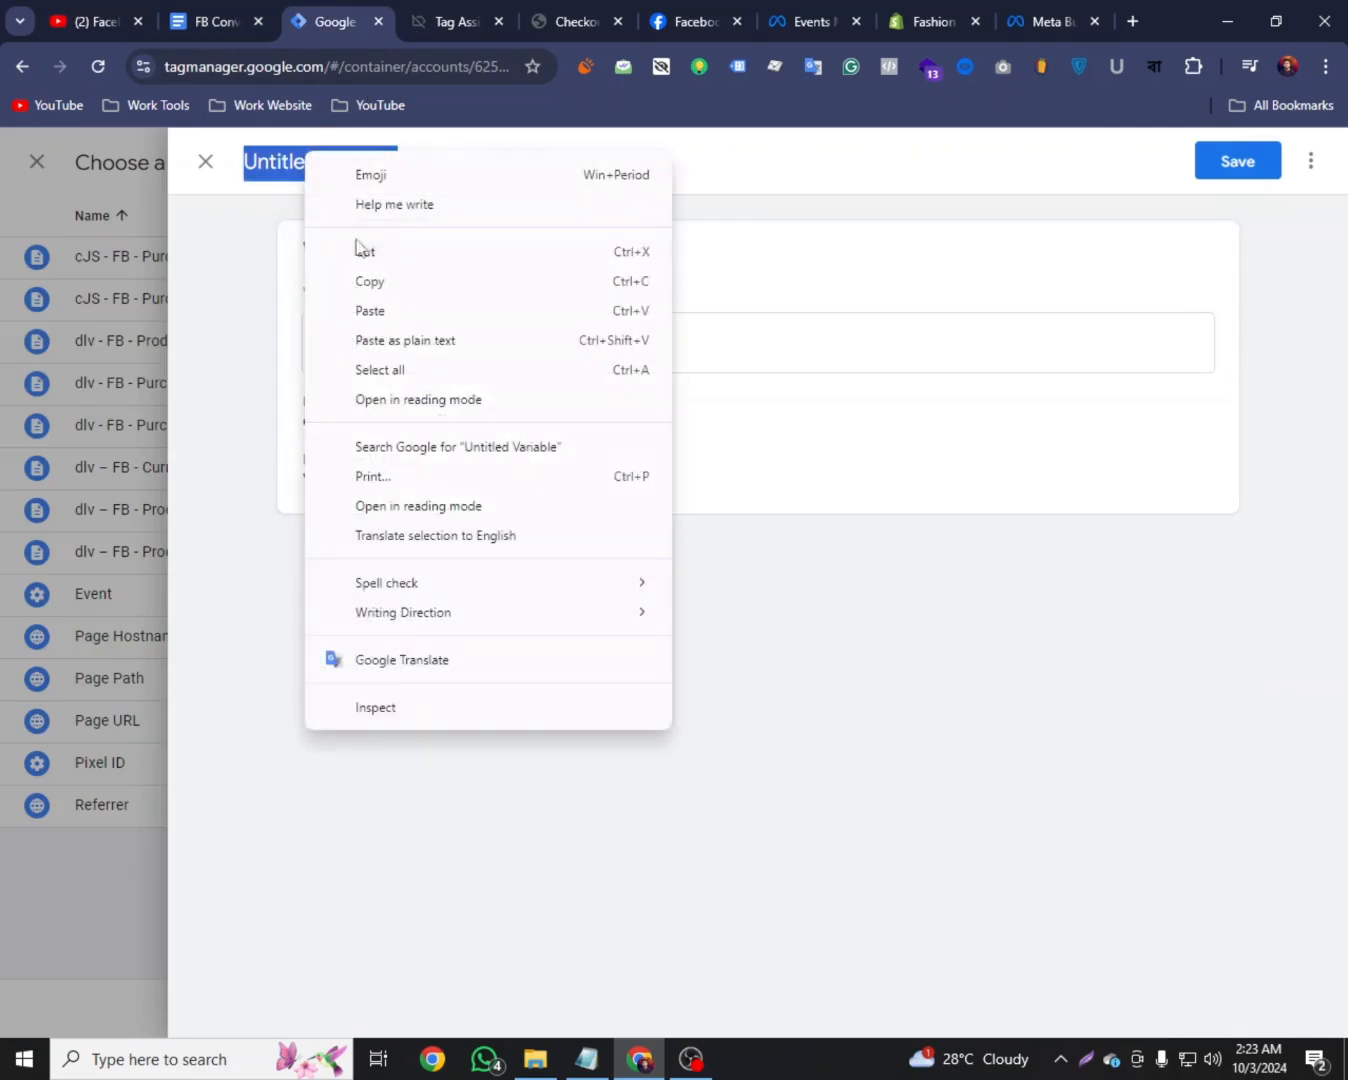
click(367, 311)
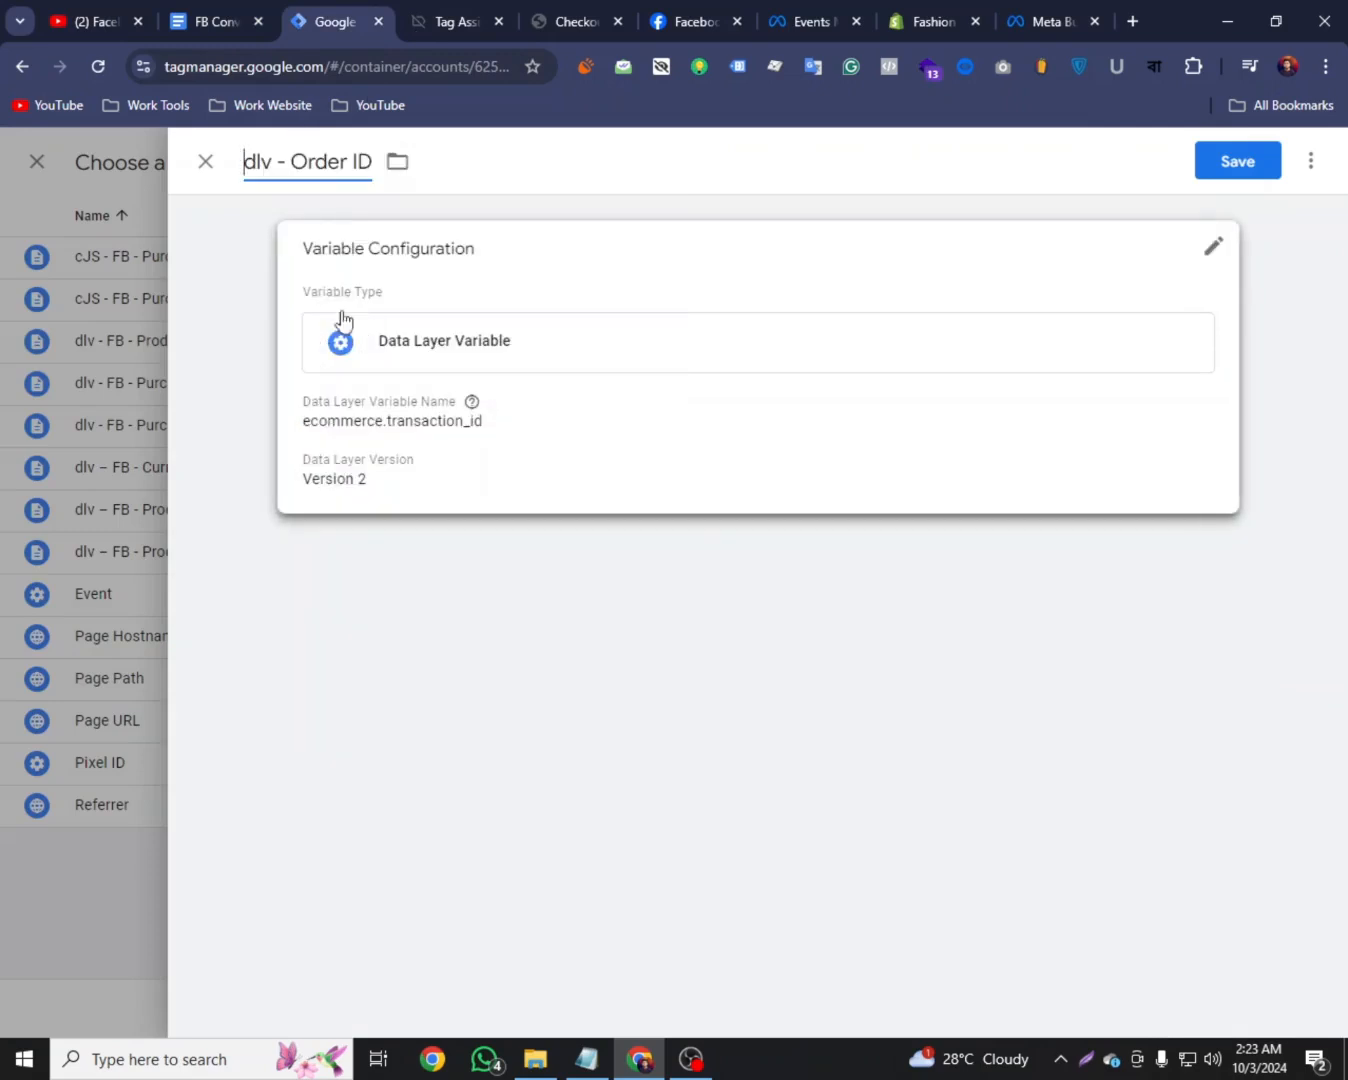
click(1230, 170)
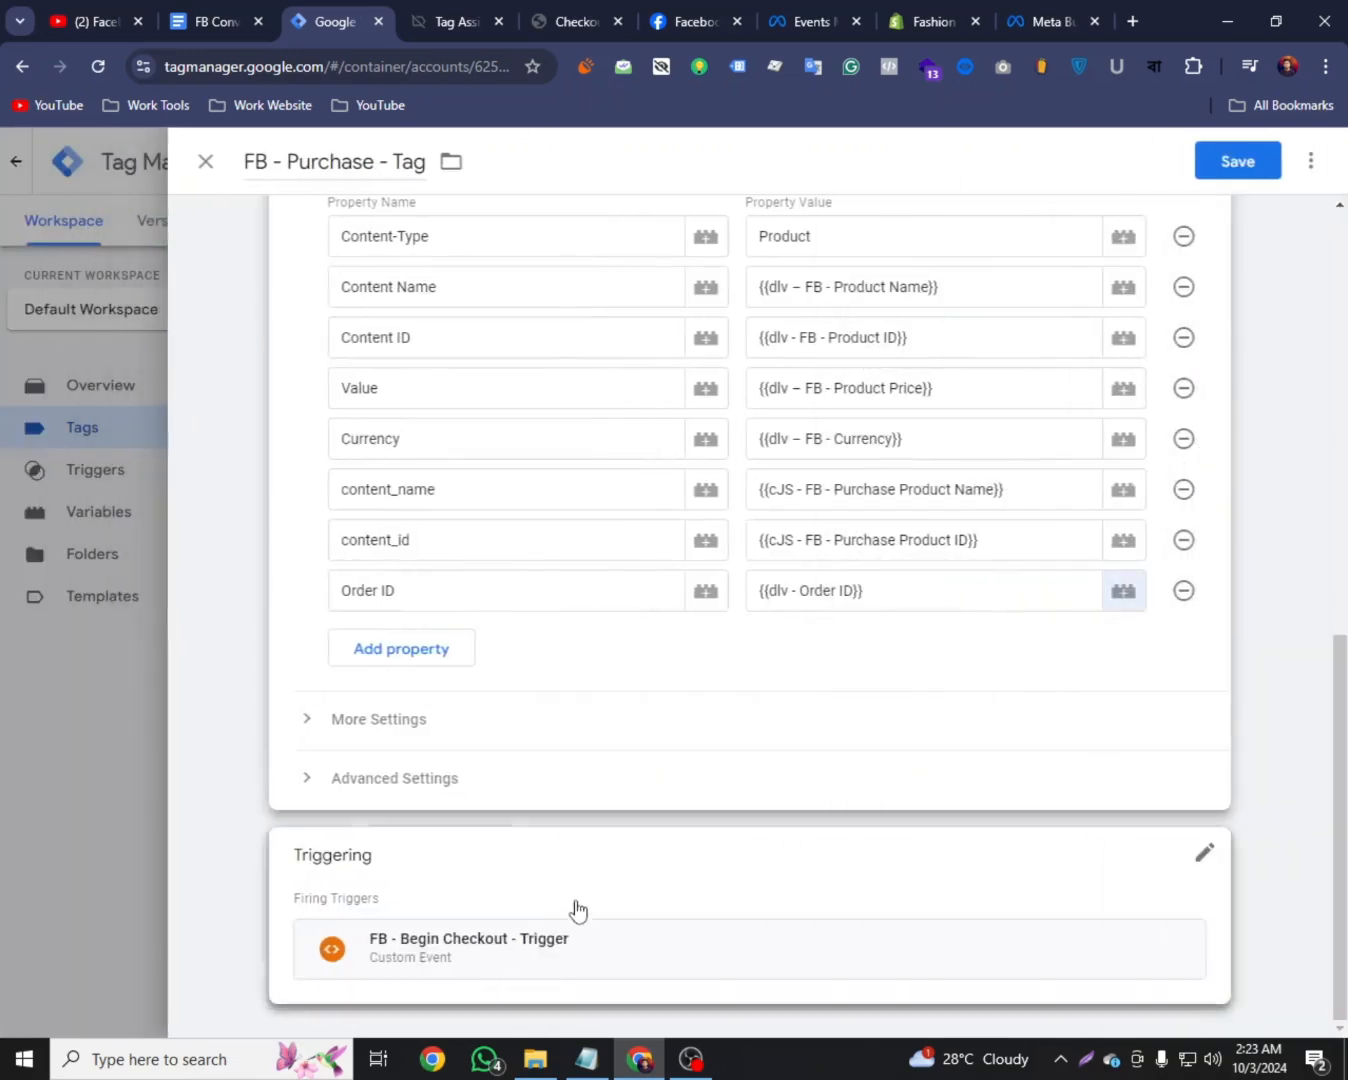
Remove the FB - Begin Checkout - Trigger from the purchase tag and start a new trigger of type Custom Event for it
click(1202, 854)
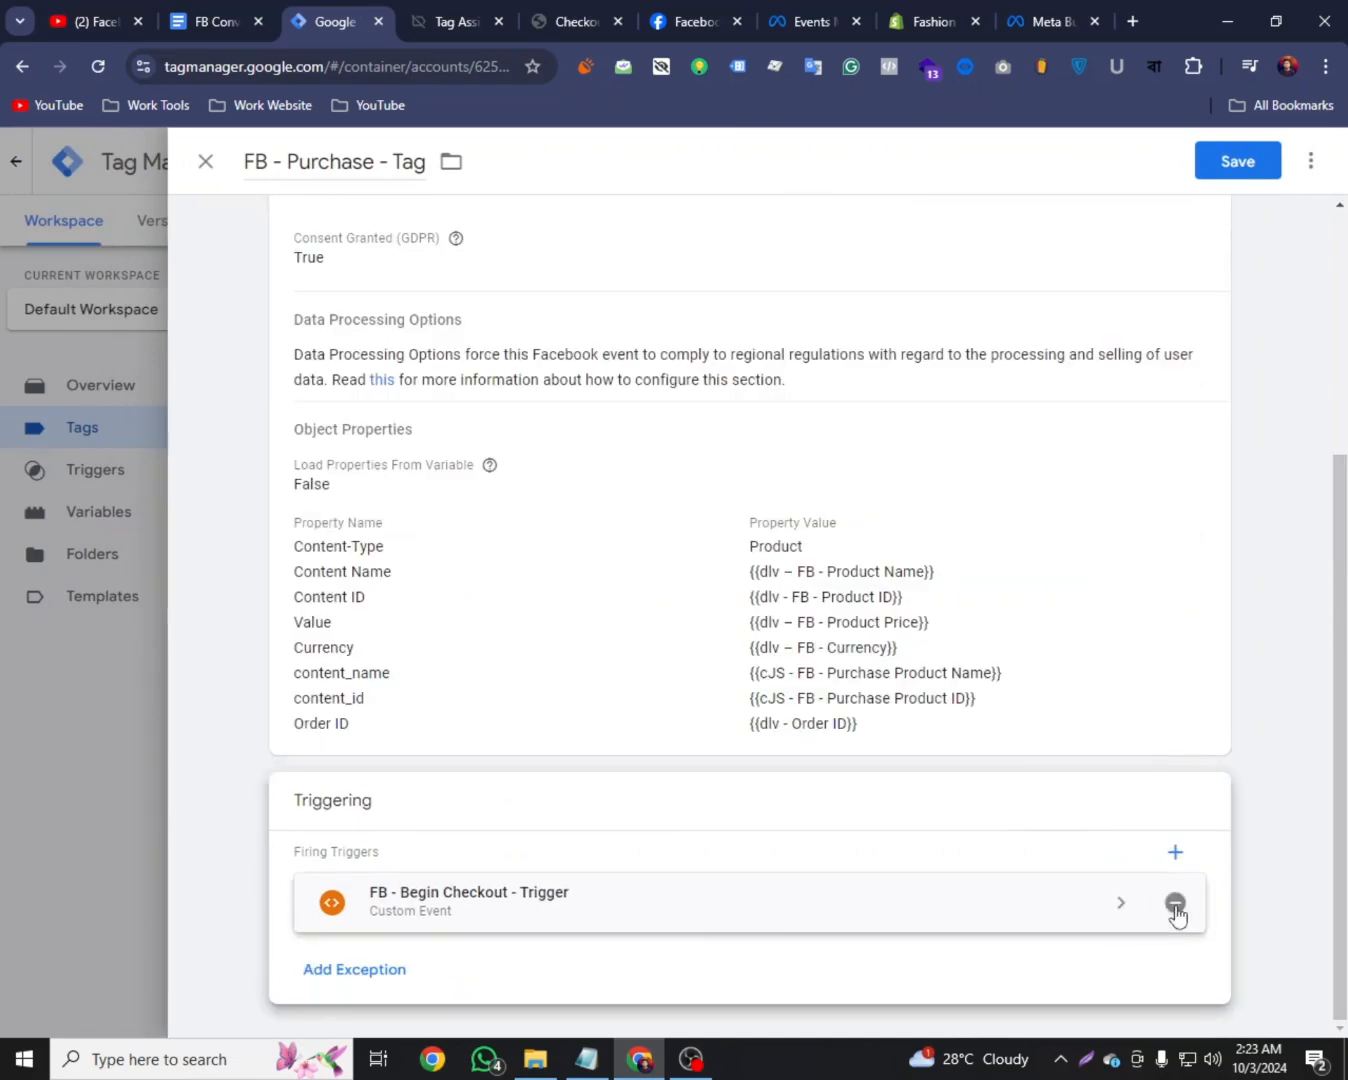
click(1177, 905)
click(720, 921)
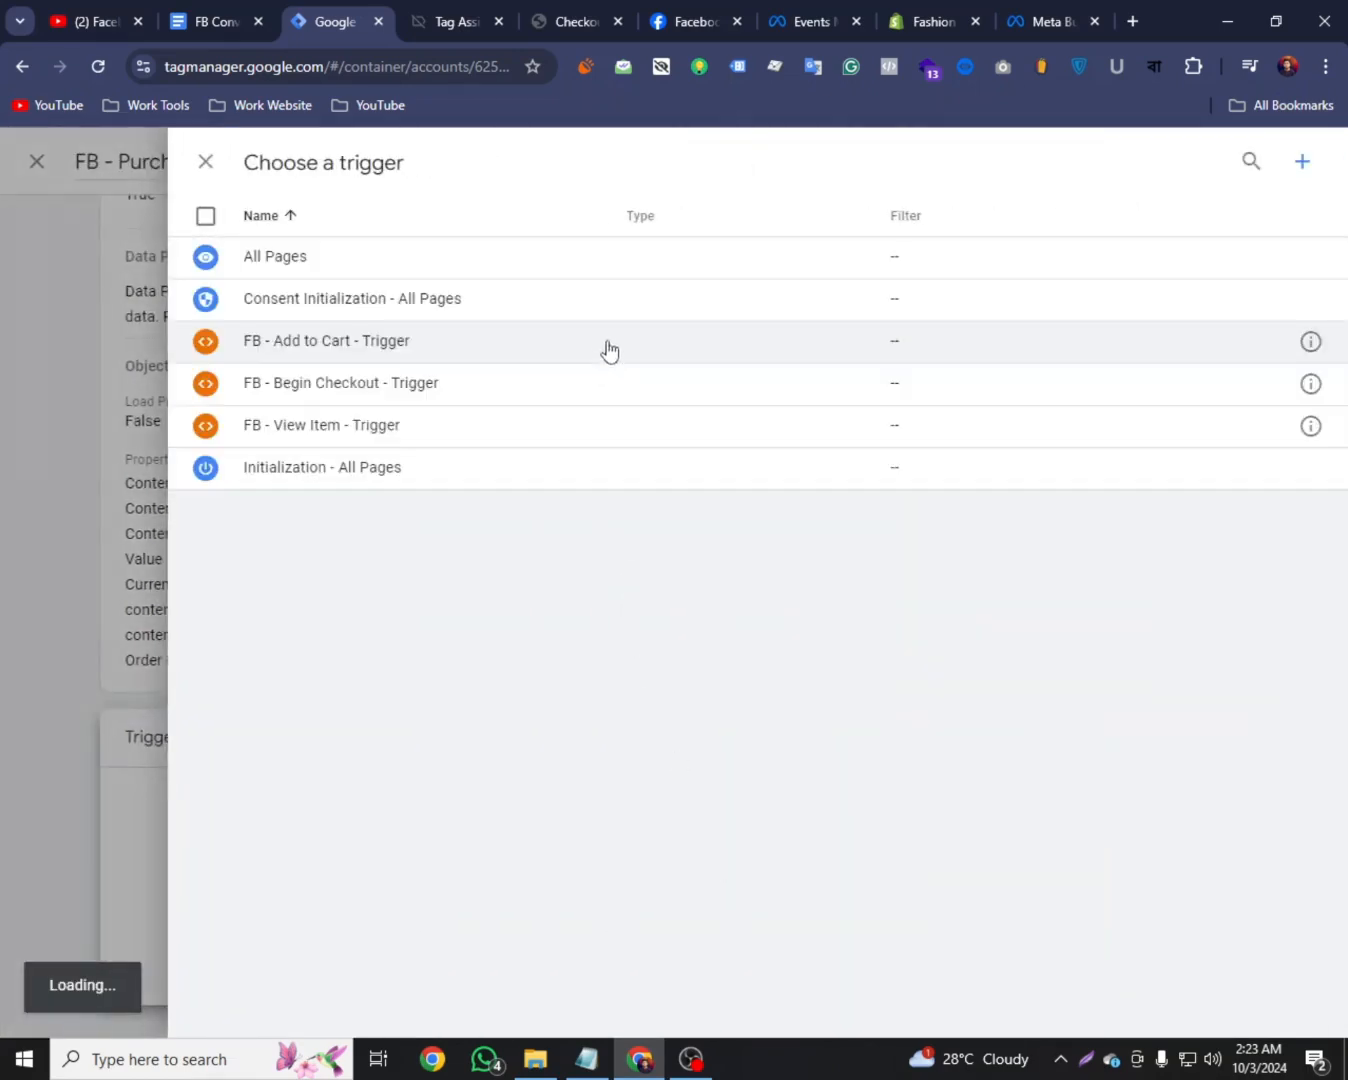
click(1302, 161)
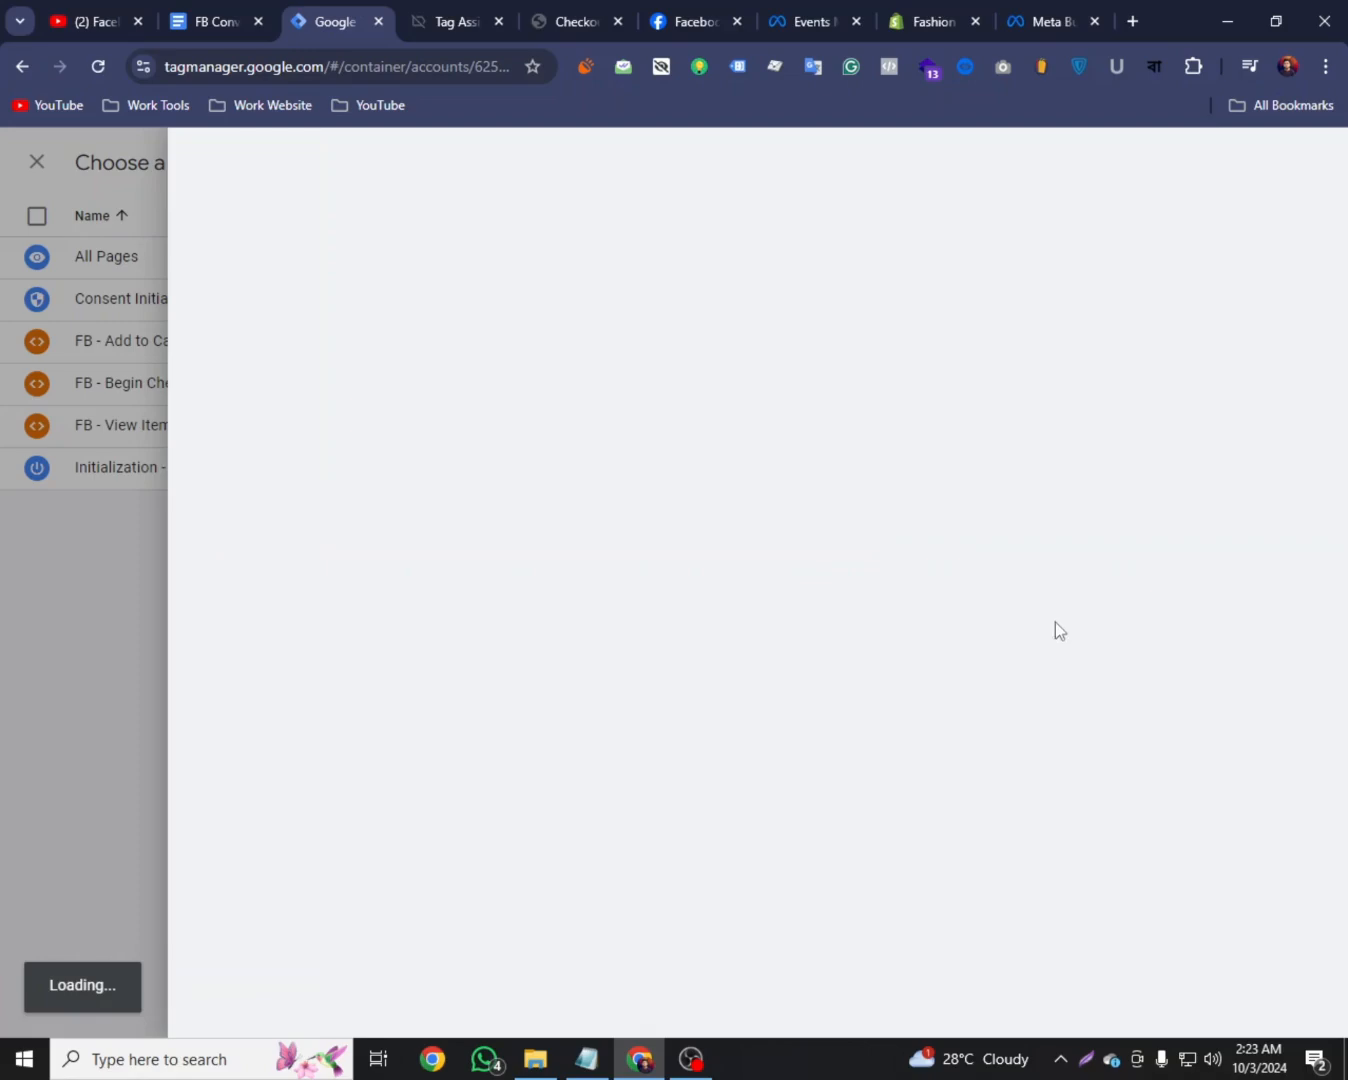
click(760, 378)
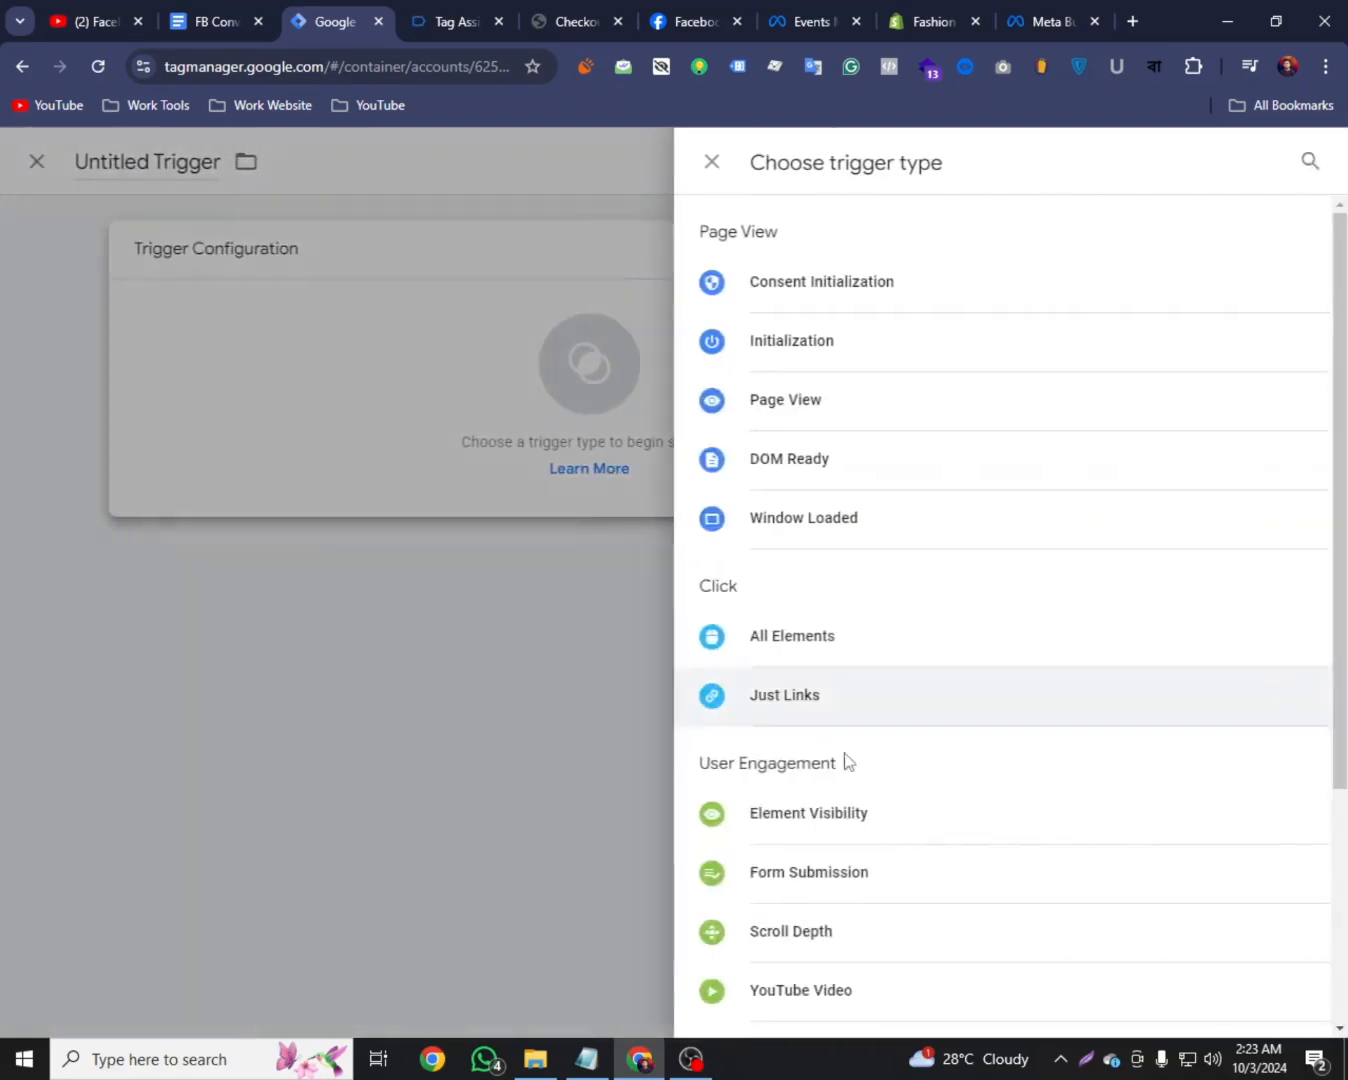
scroll(838, 755, down, 3)
click(806, 780)
click(408, 479)
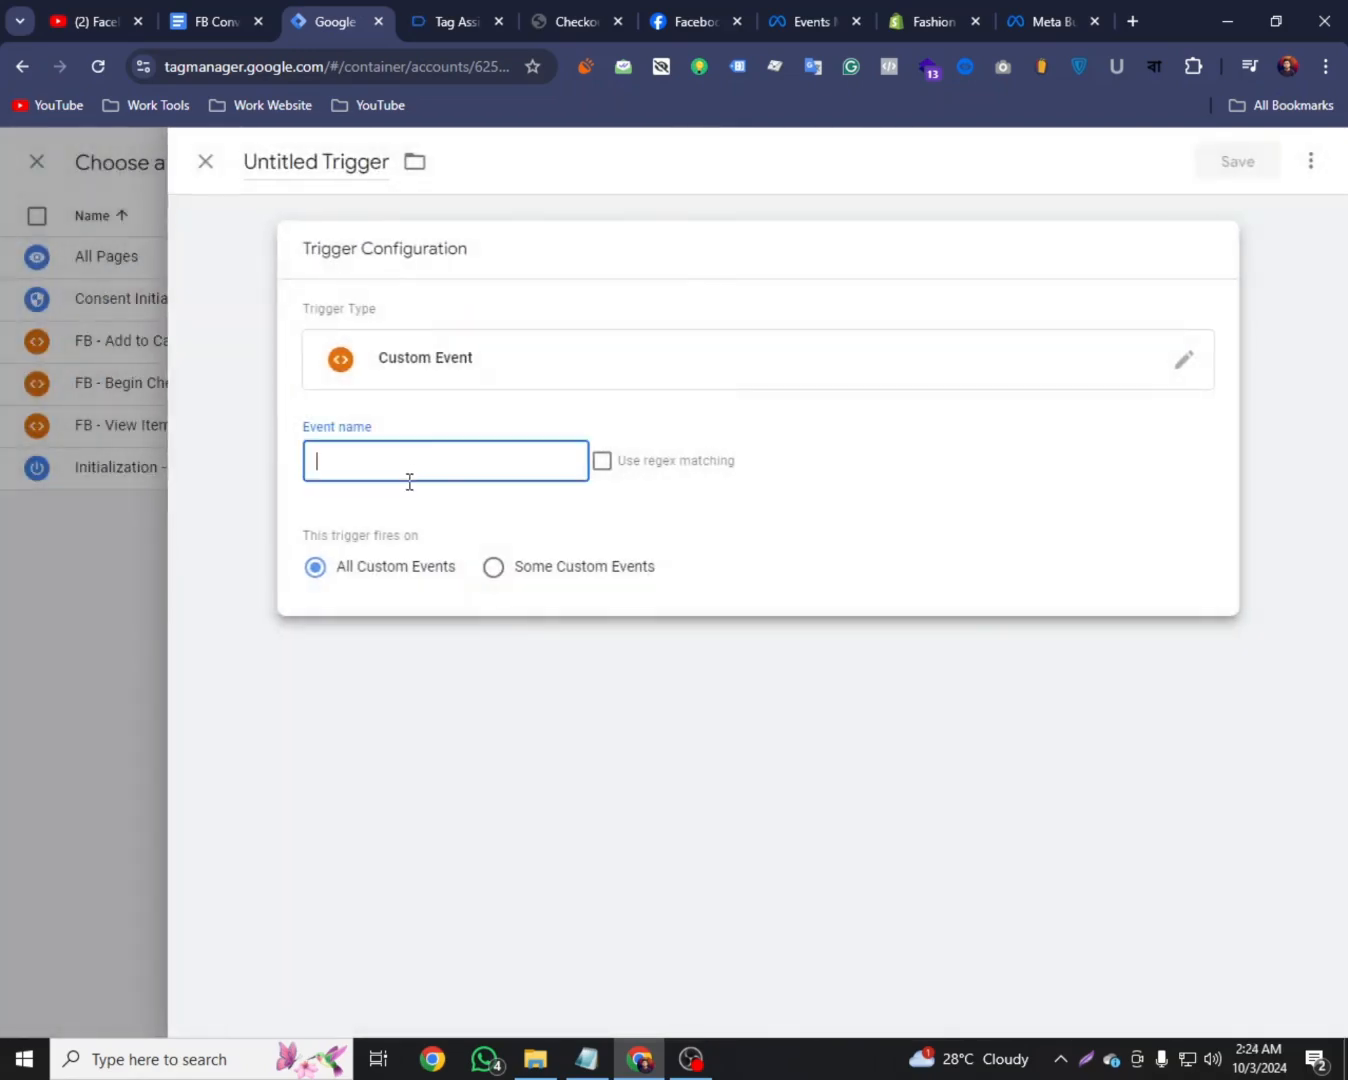
Set the new trigger's event name to "purchase", copied from the trigger name line above the document's Purchase table
click(229, 9)
mouse_move(467, 485)
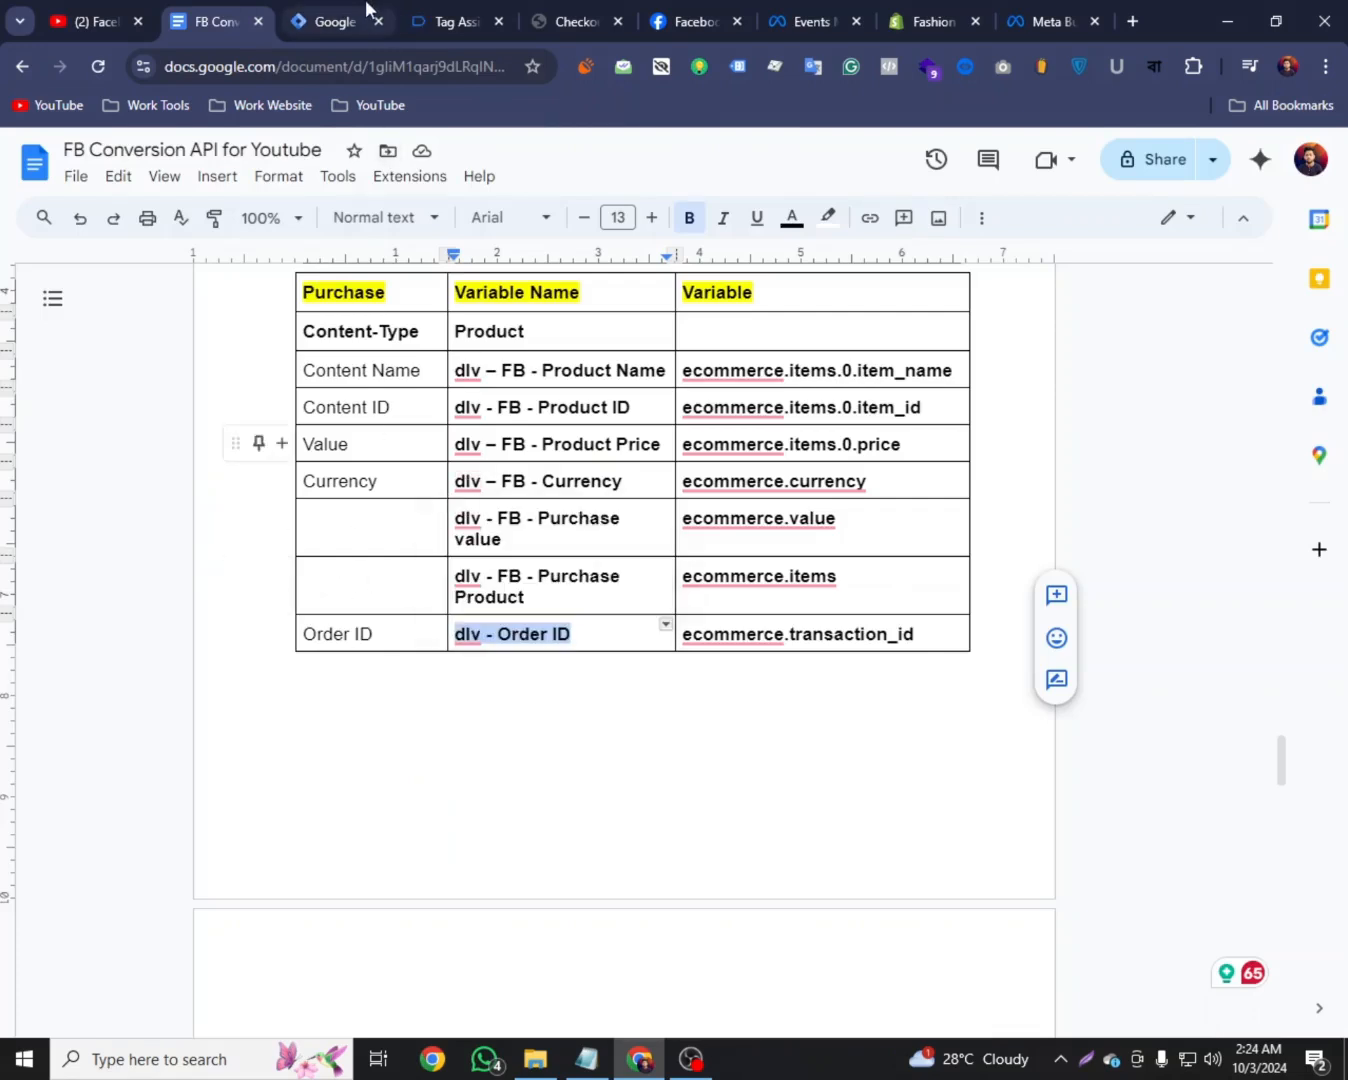
click(446, 12)
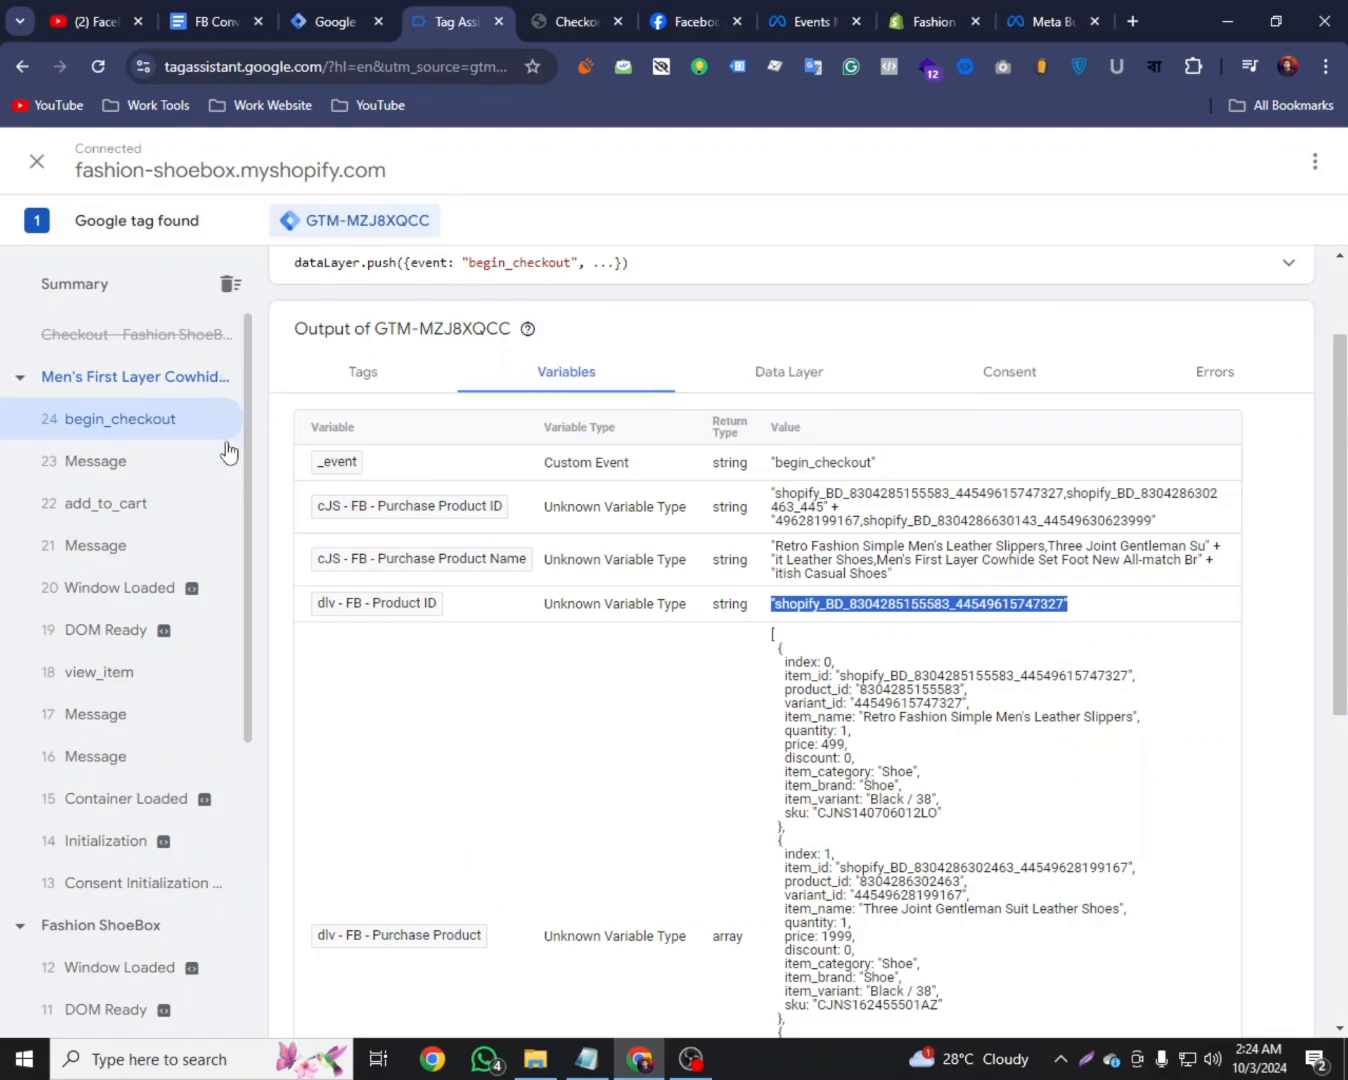
click(316, 11)
click(264, 11)
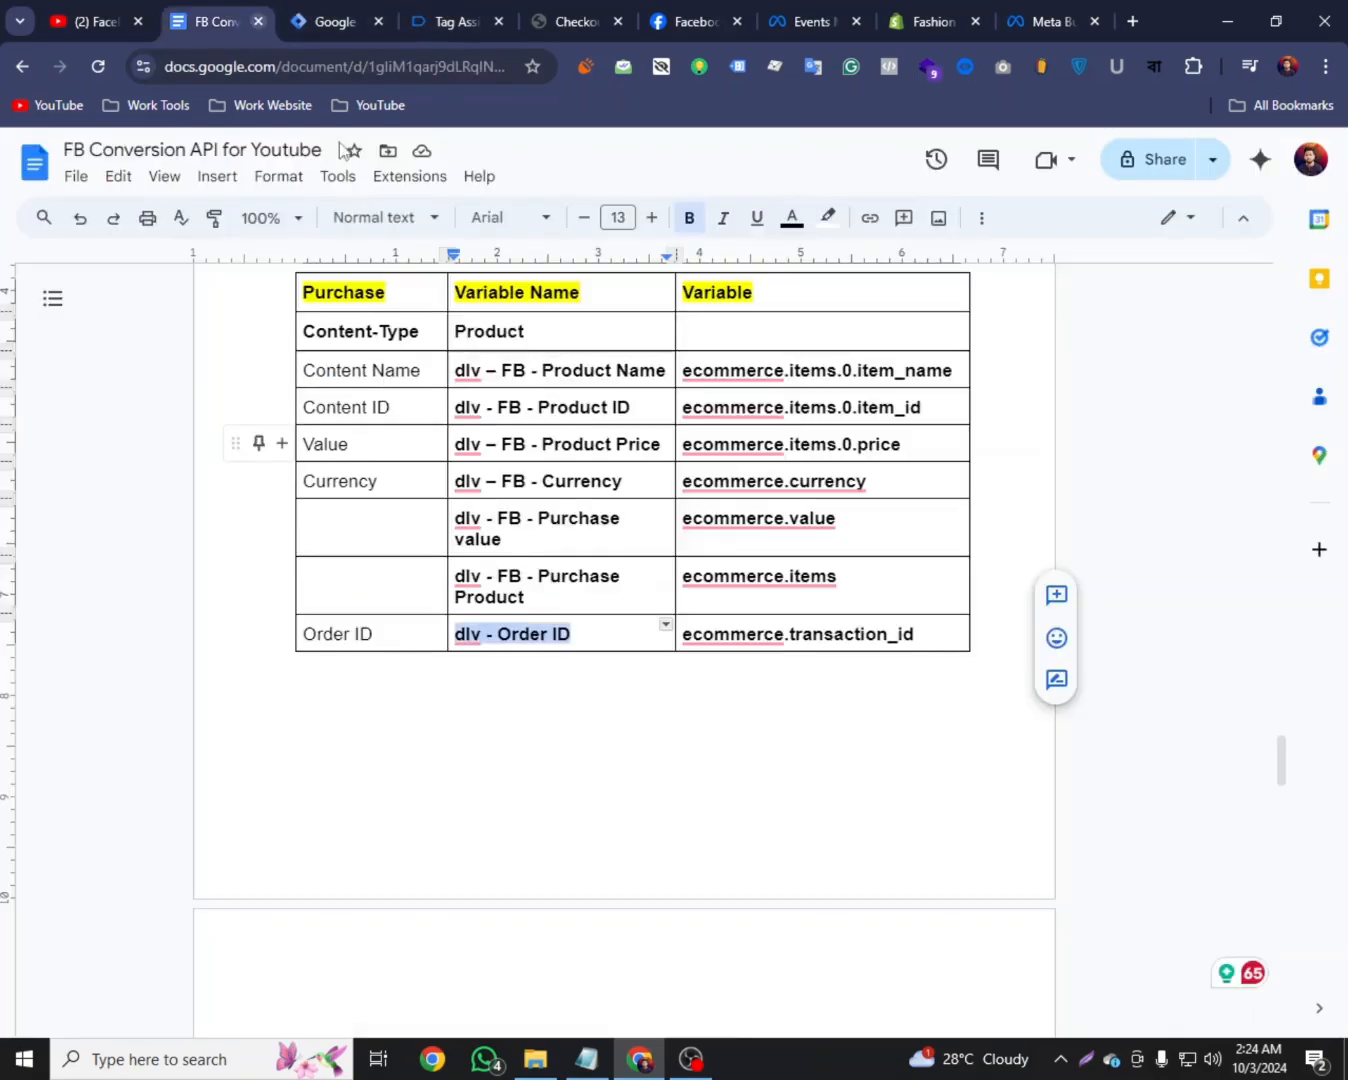
scroll(520, 638, down, 5)
scroll(520, 638, down, 6)
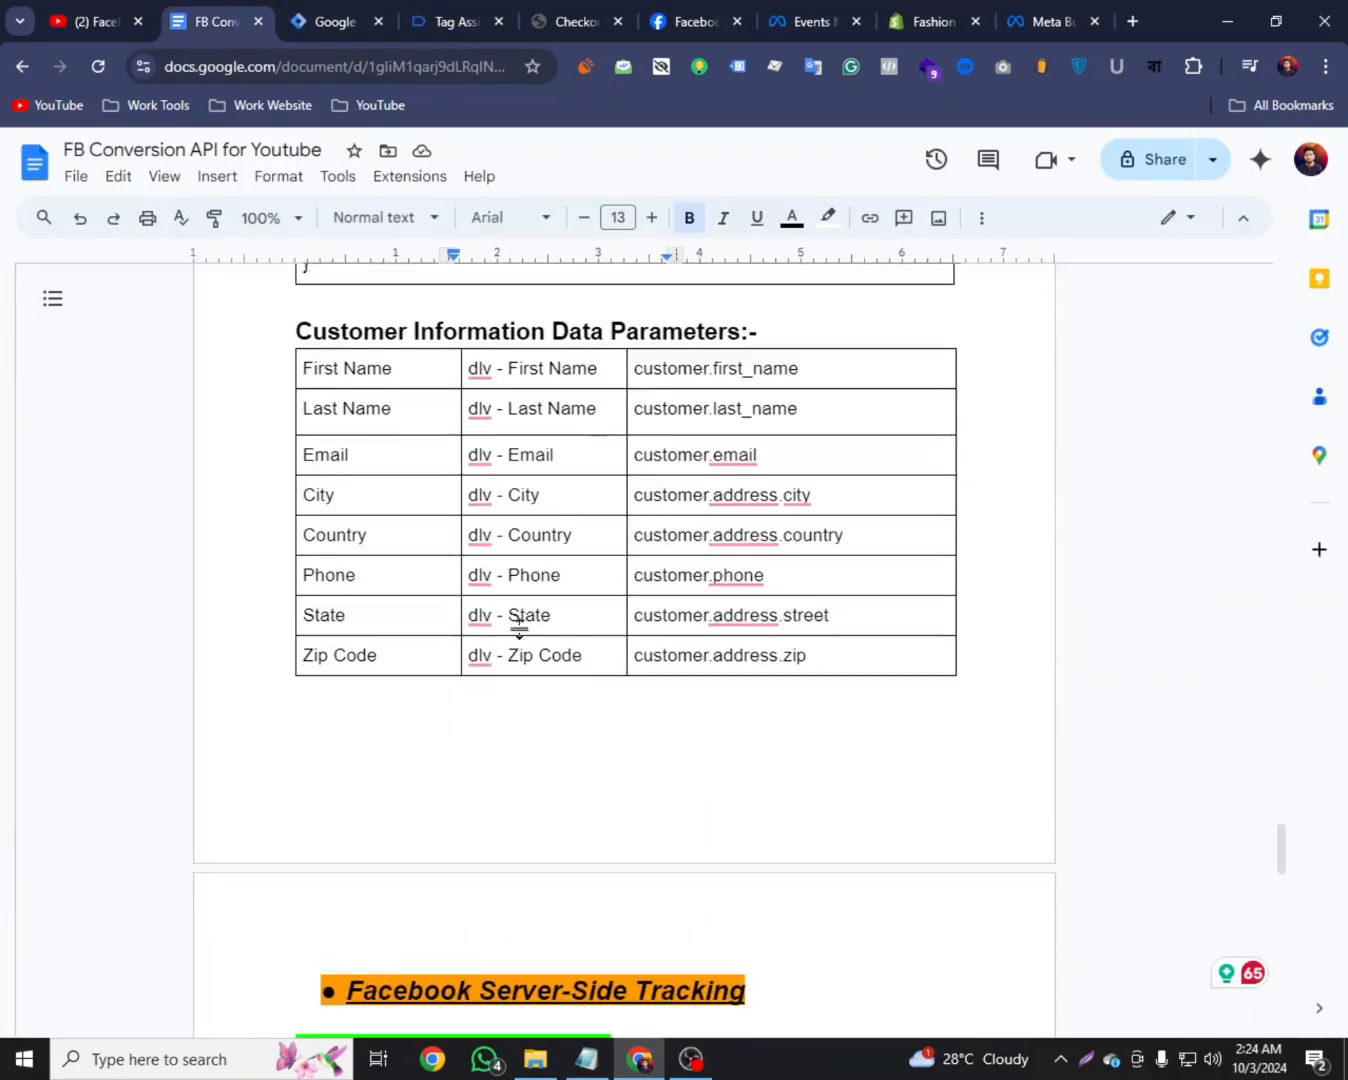
scroll(575, 603, up, 2)
scroll(634, 486, up, 10)
double_click(764, 525)
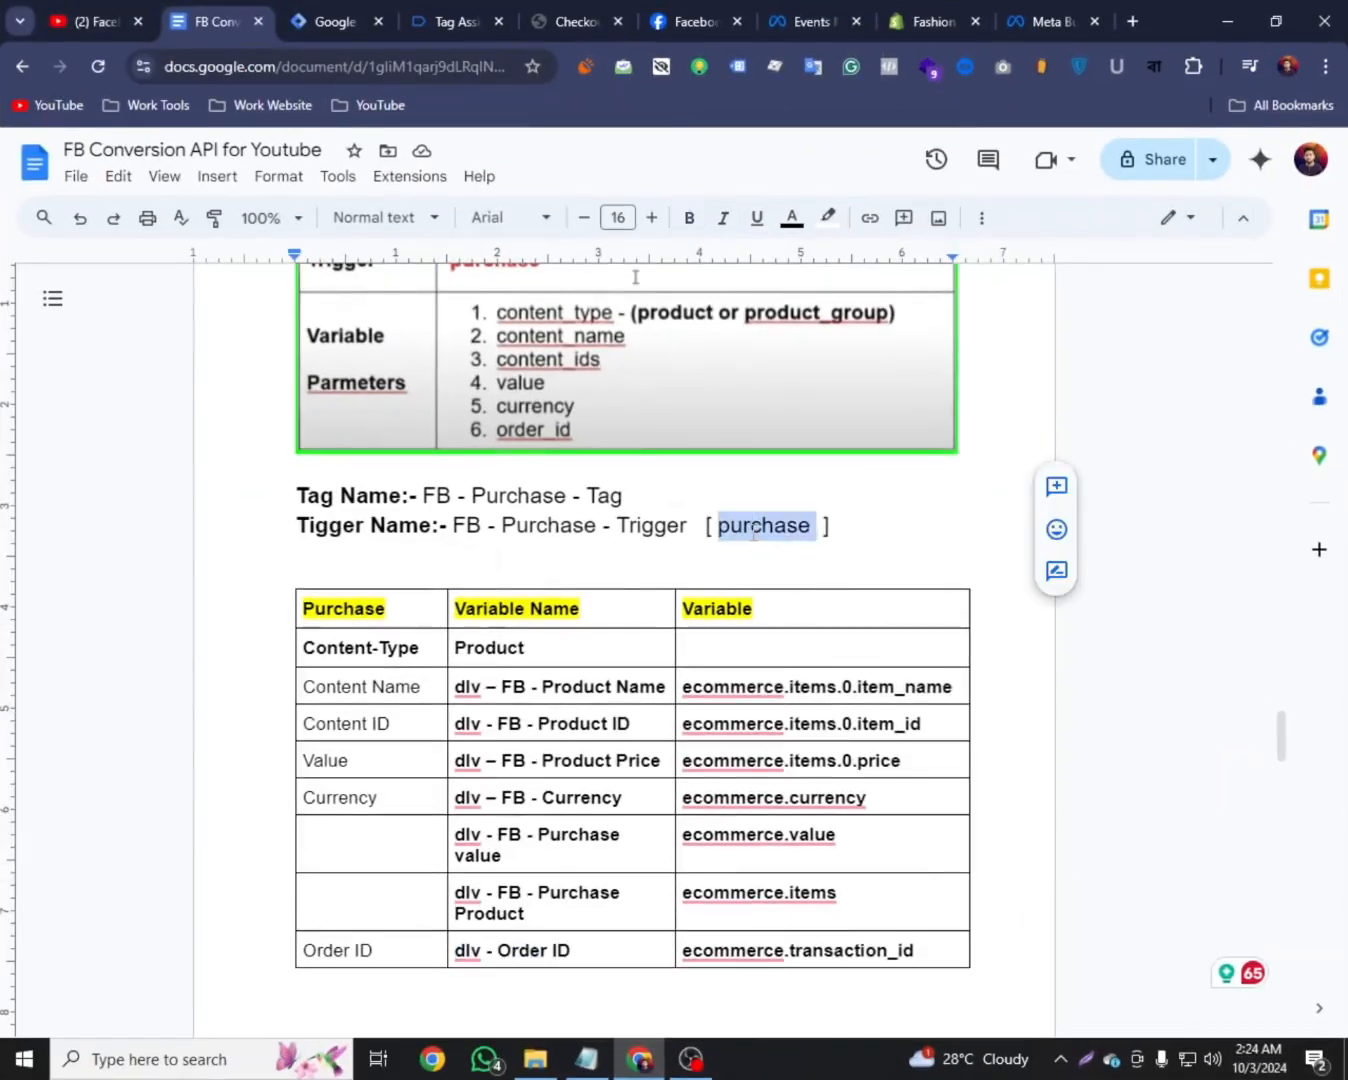
right_click(790, 526)
click(797, 537)
click(340, 21)
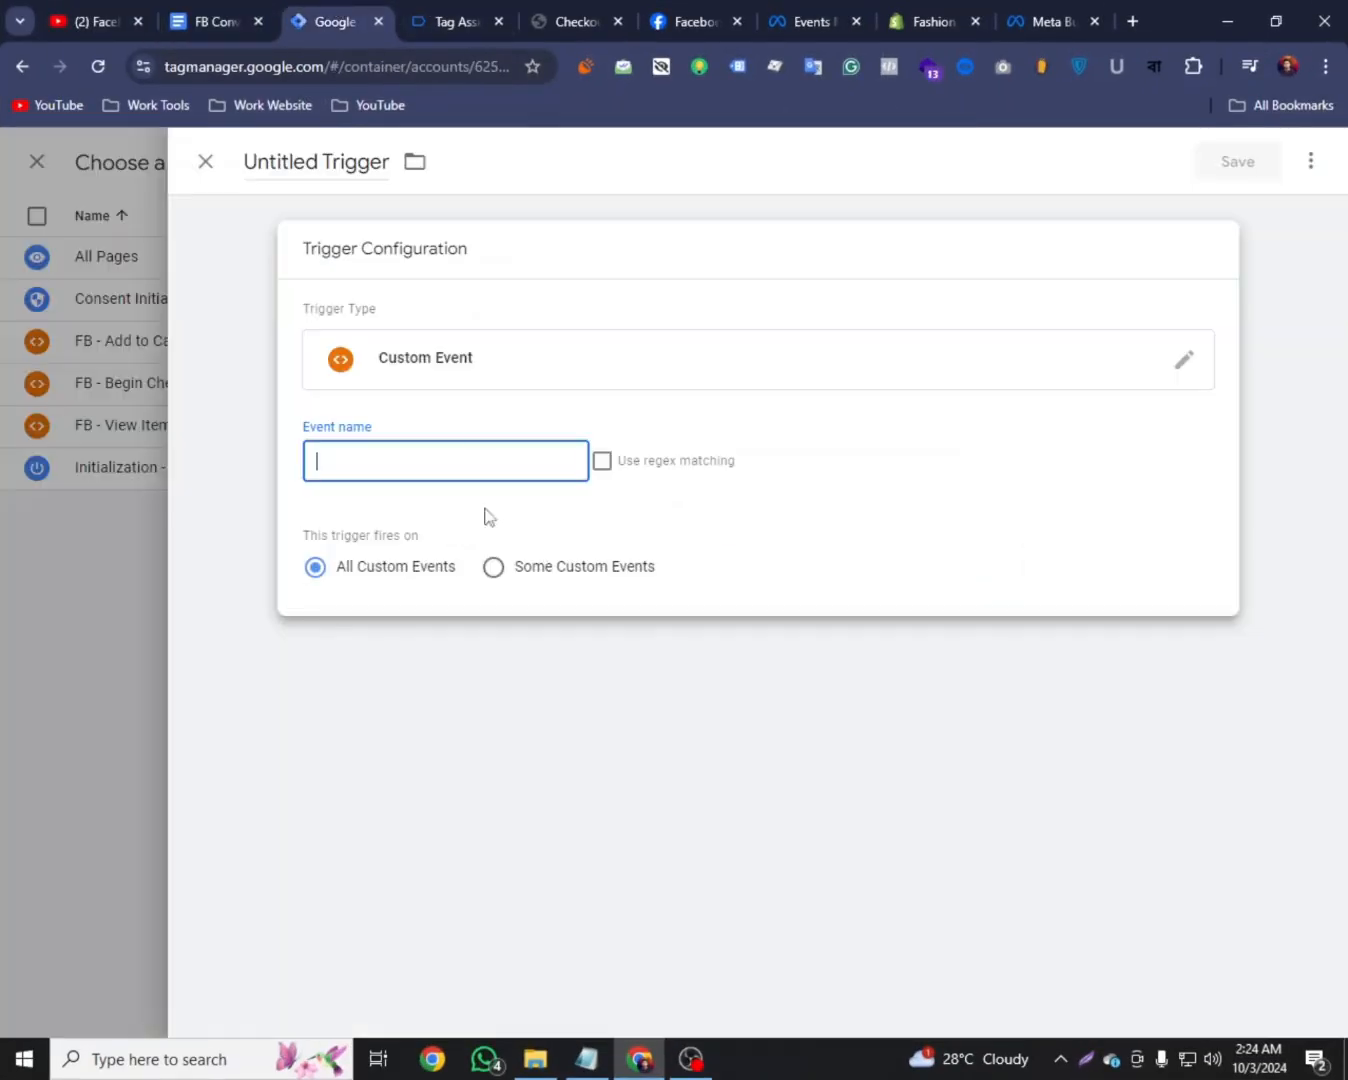
right_click(378, 468)
click(419, 666)
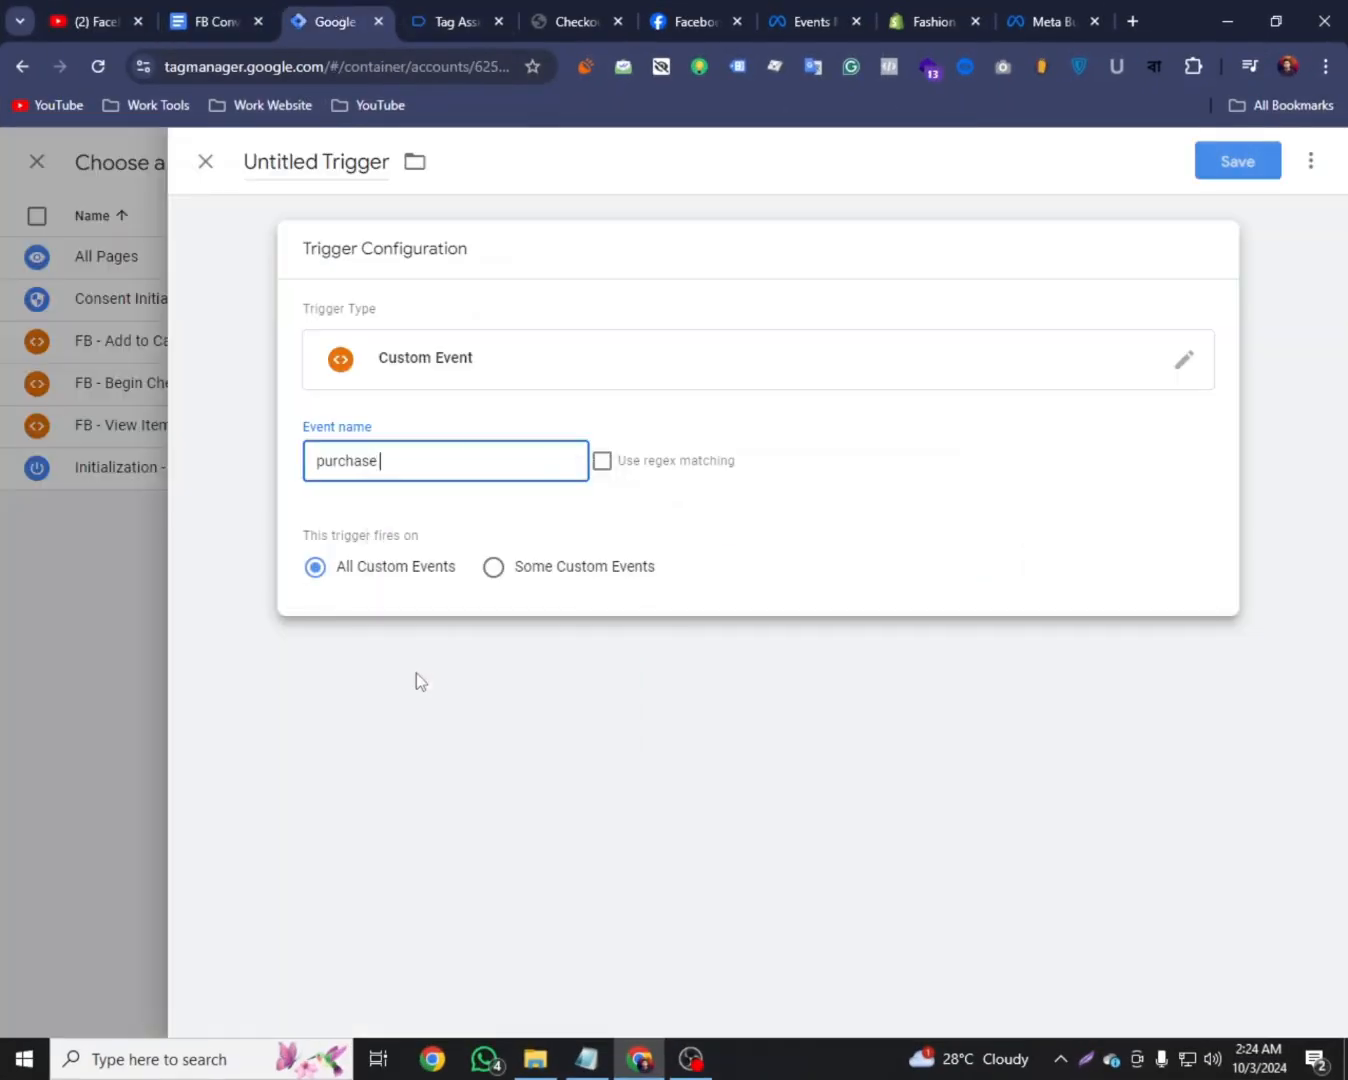
Name the trigger "FB - Purchase - Trigger" as in the document, and save both the trigger and the purchase tag
click(231, 8)
drag(688, 525, 456, 526)
right_click(466, 526)
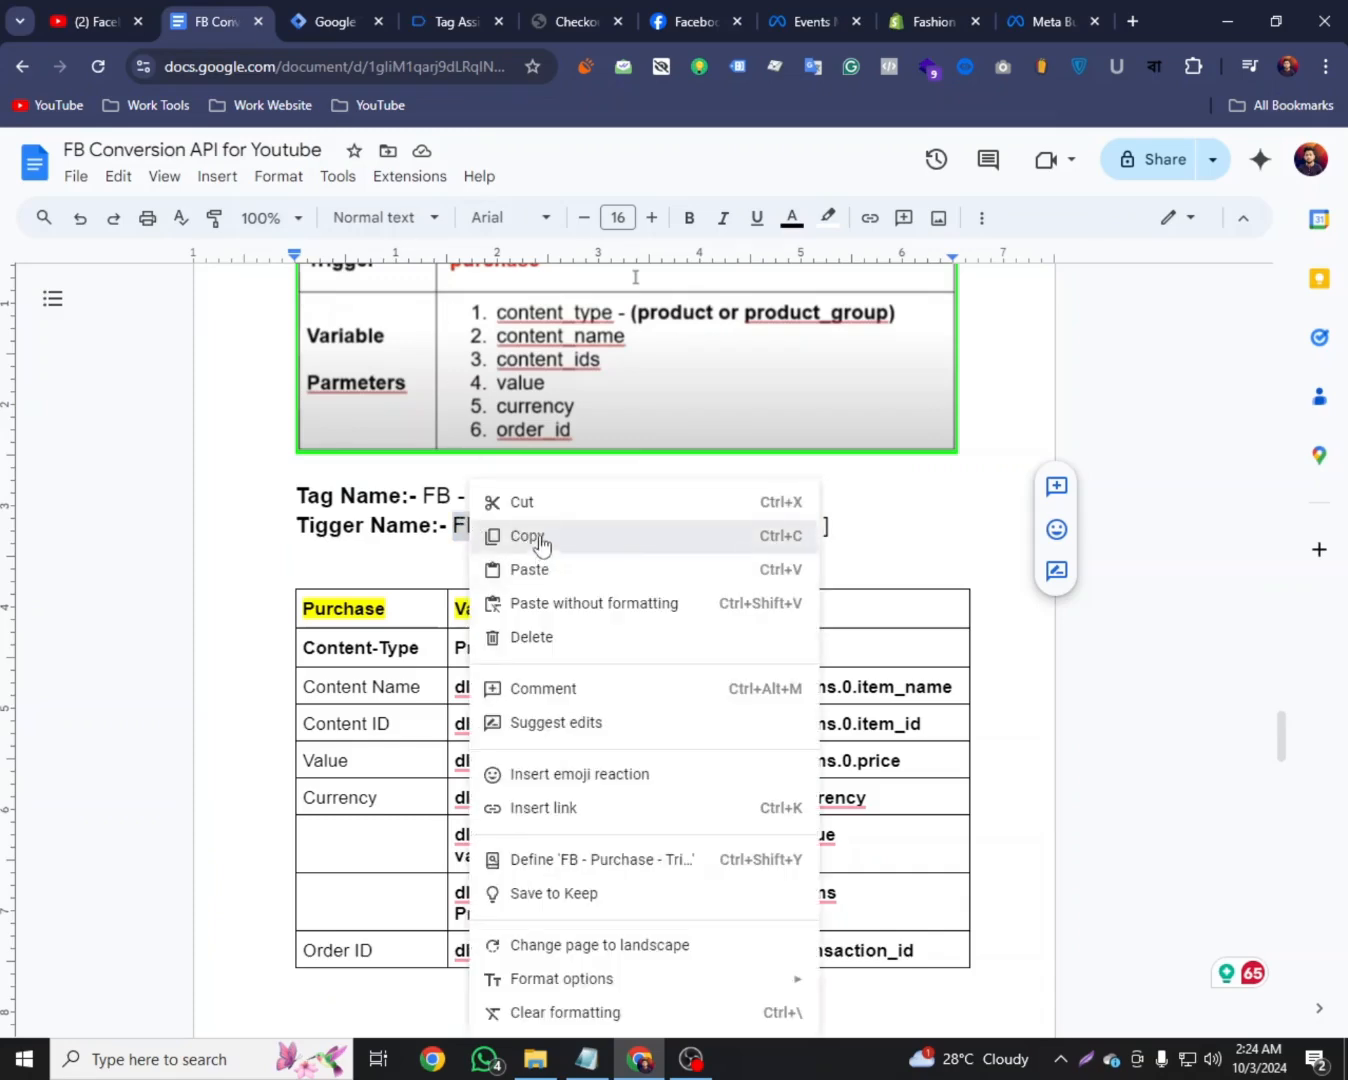
click(540, 540)
click(329, 21)
click(326, 163)
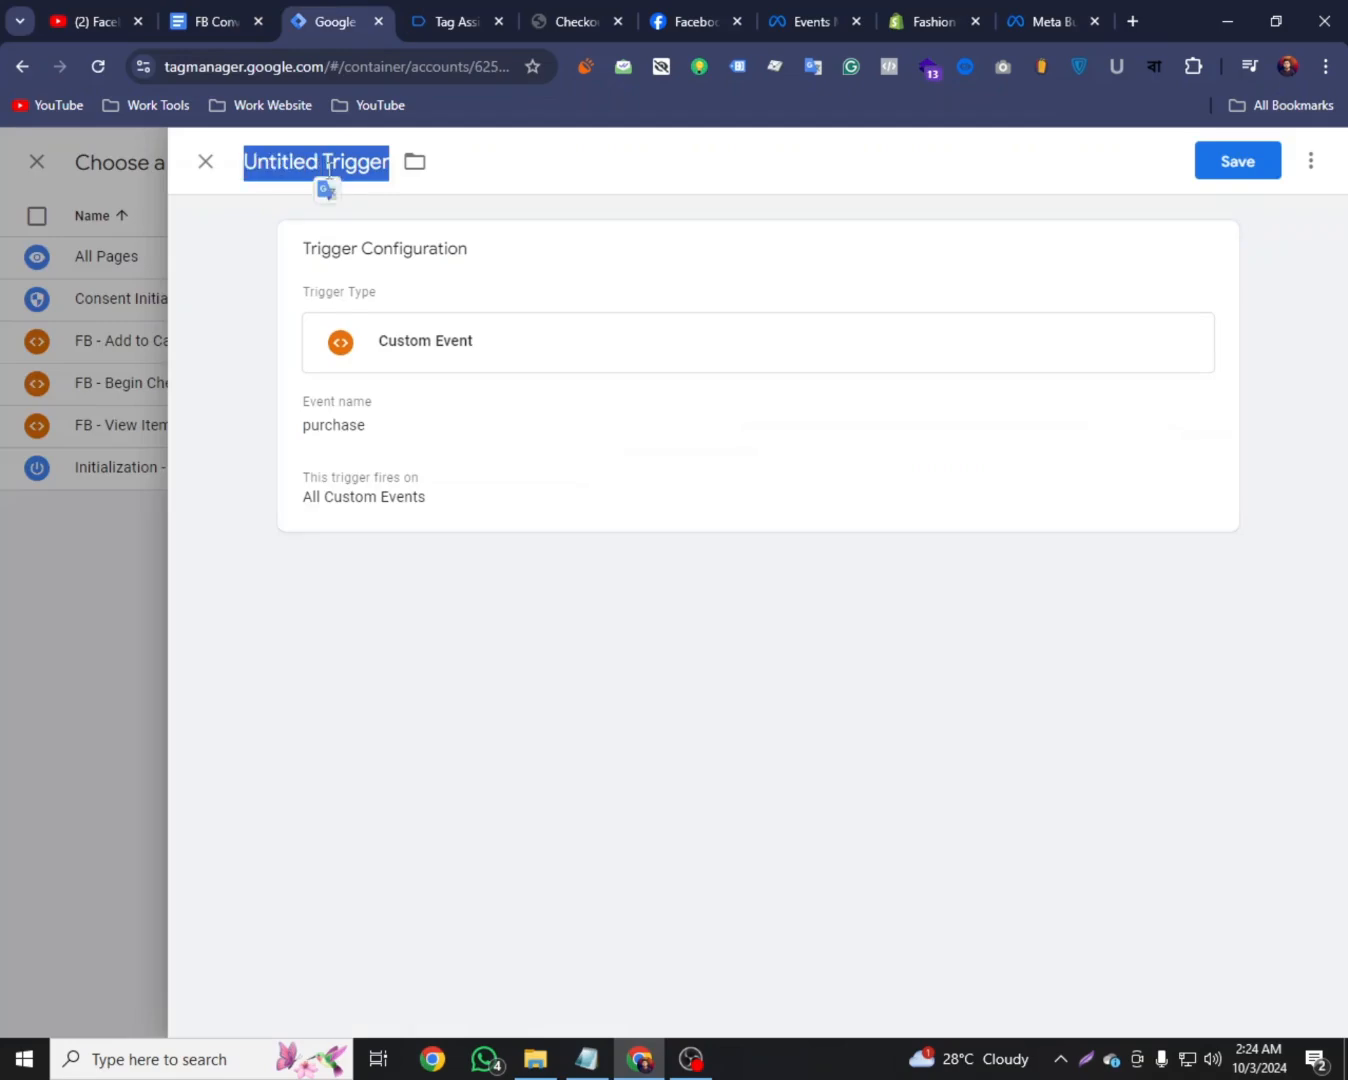
right_click(323, 168)
click(387, 326)
click(1234, 174)
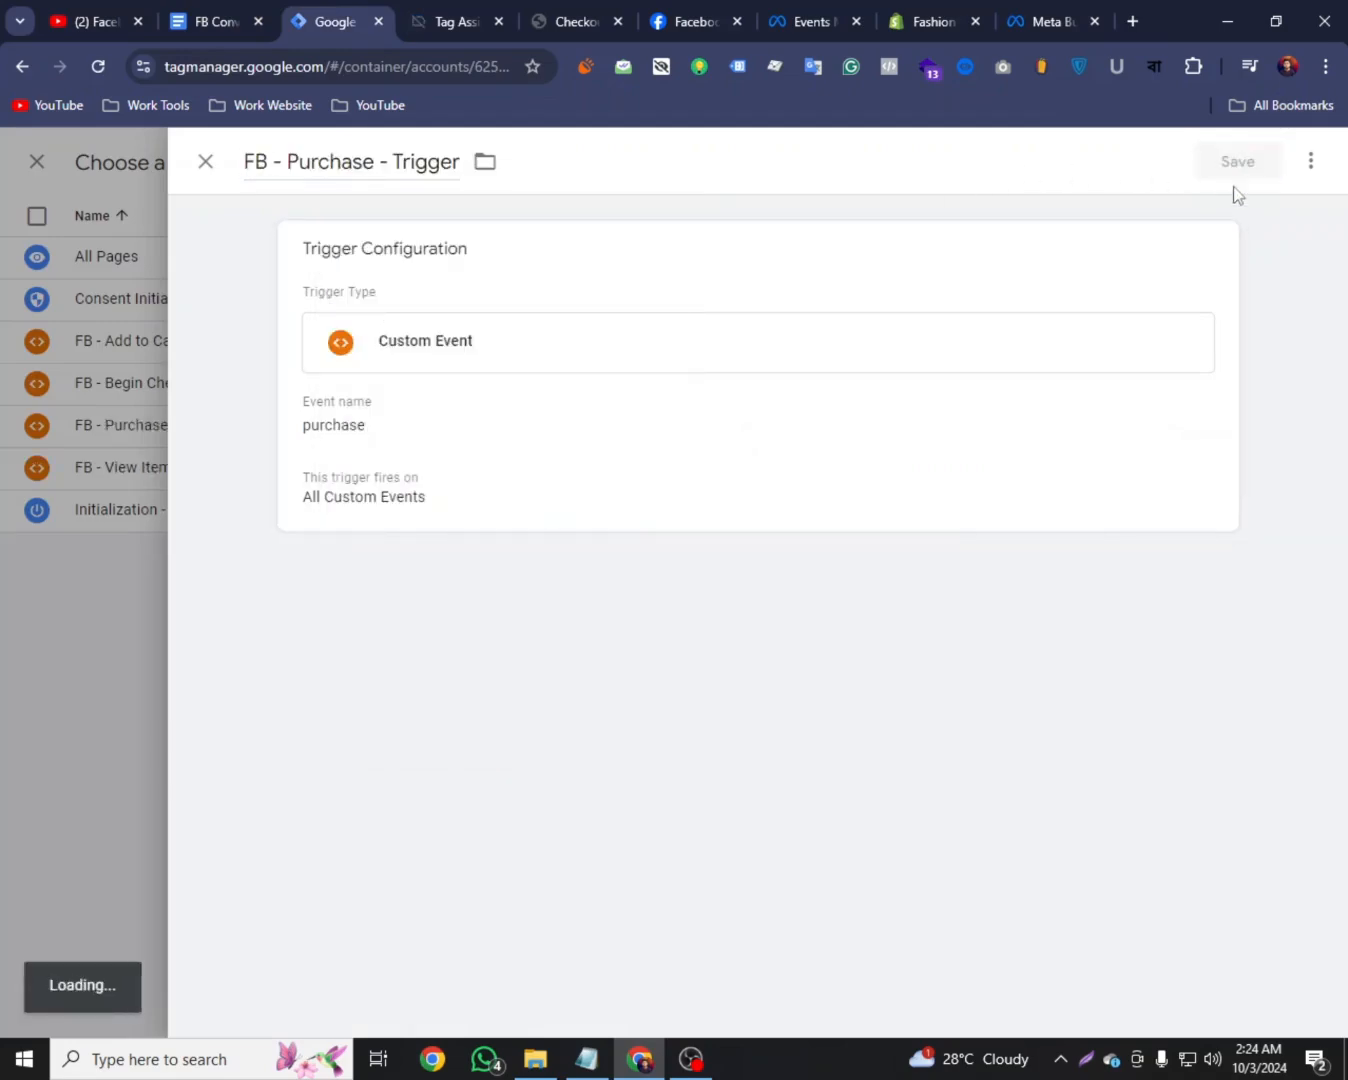
scroll(617, 518, up, 3)
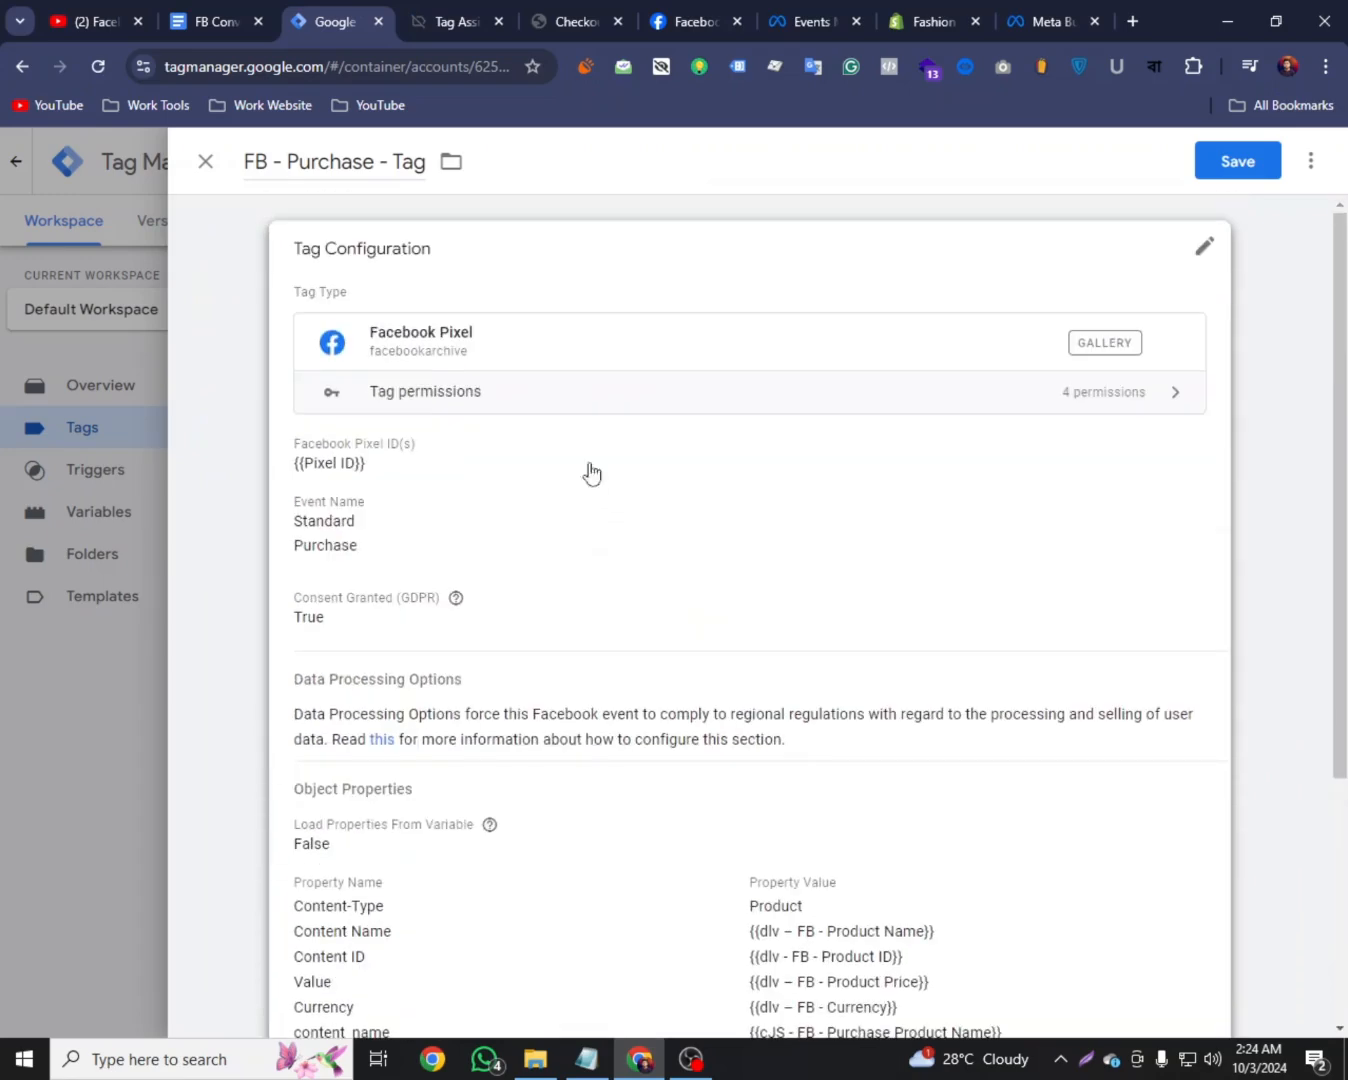
click(1238, 169)
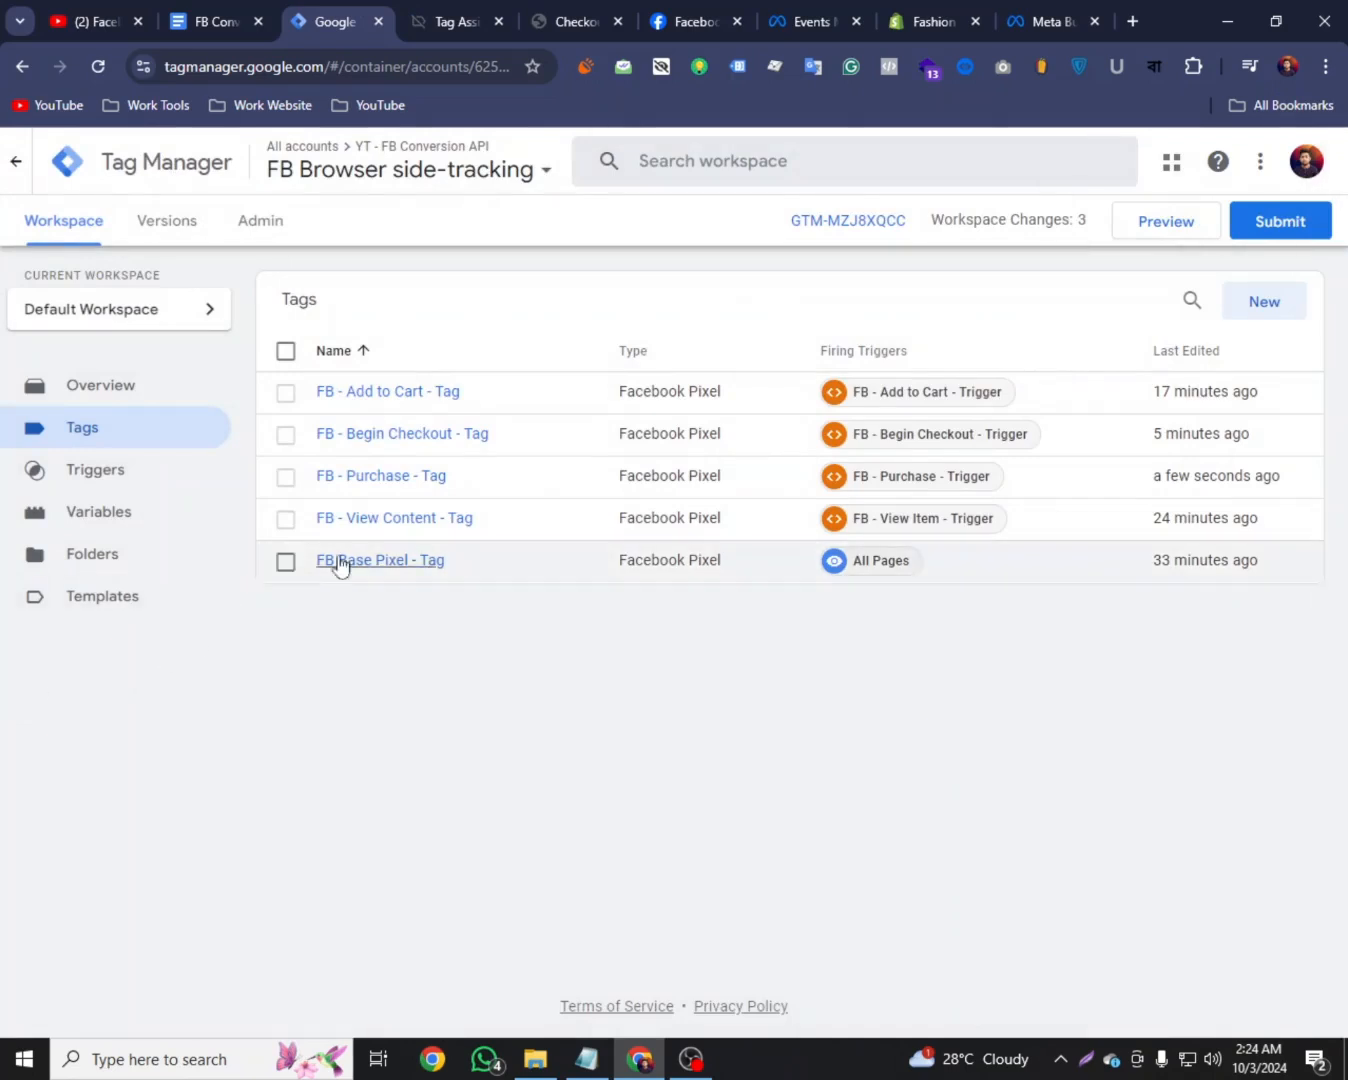
Reopen the FB - Purchase - Tag configuration and enable Advanced Matching
click(339, 478)
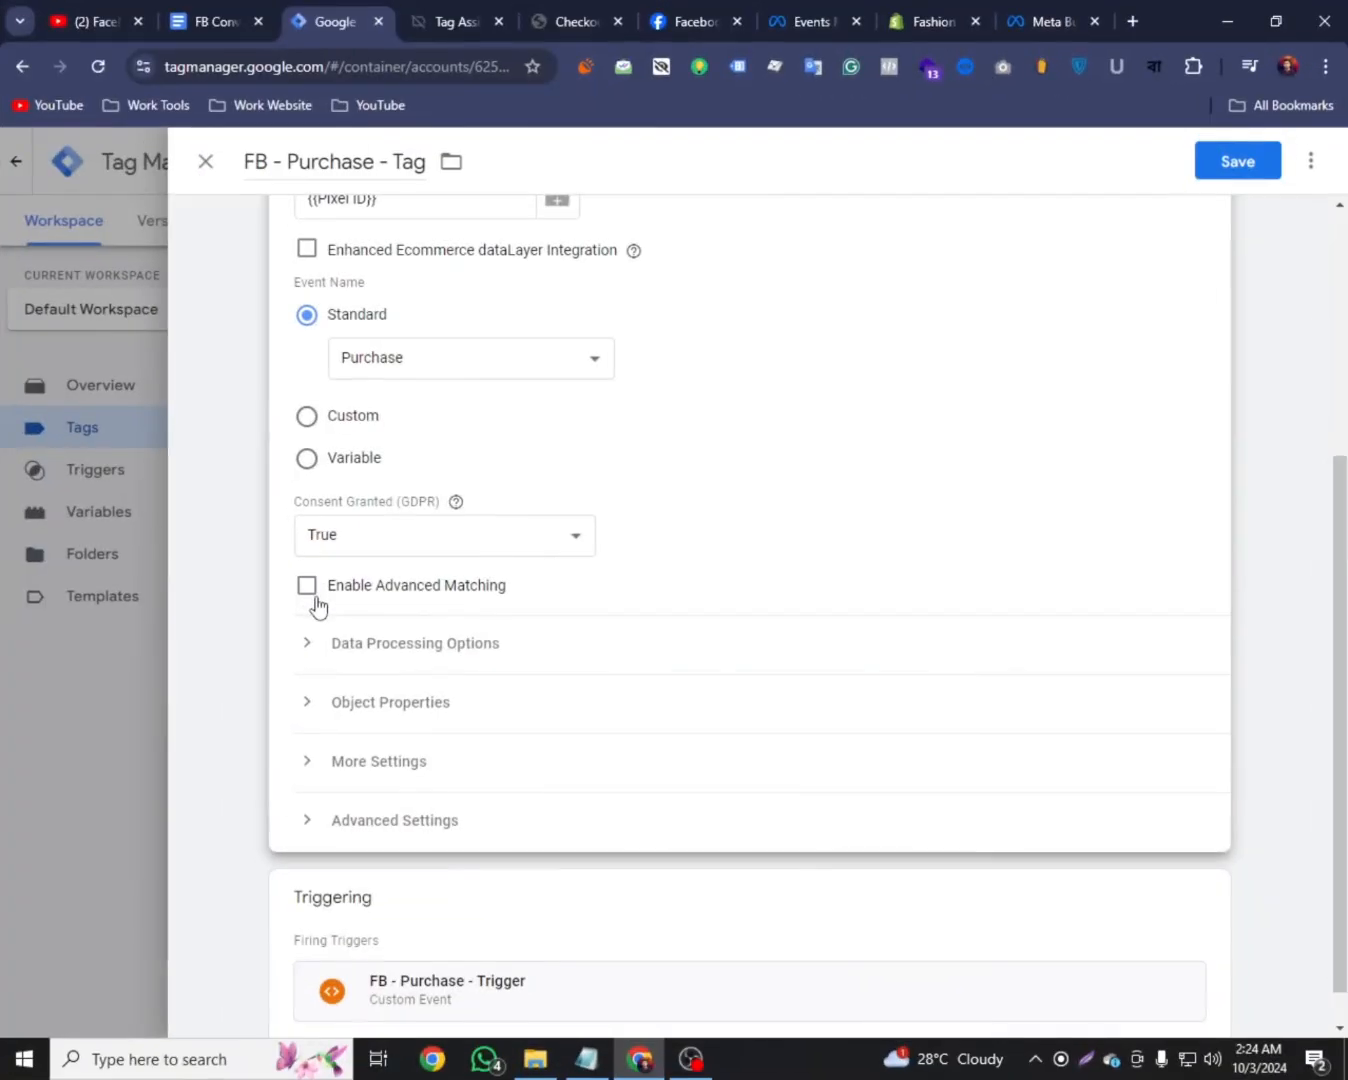
click(308, 588)
click(310, 644)
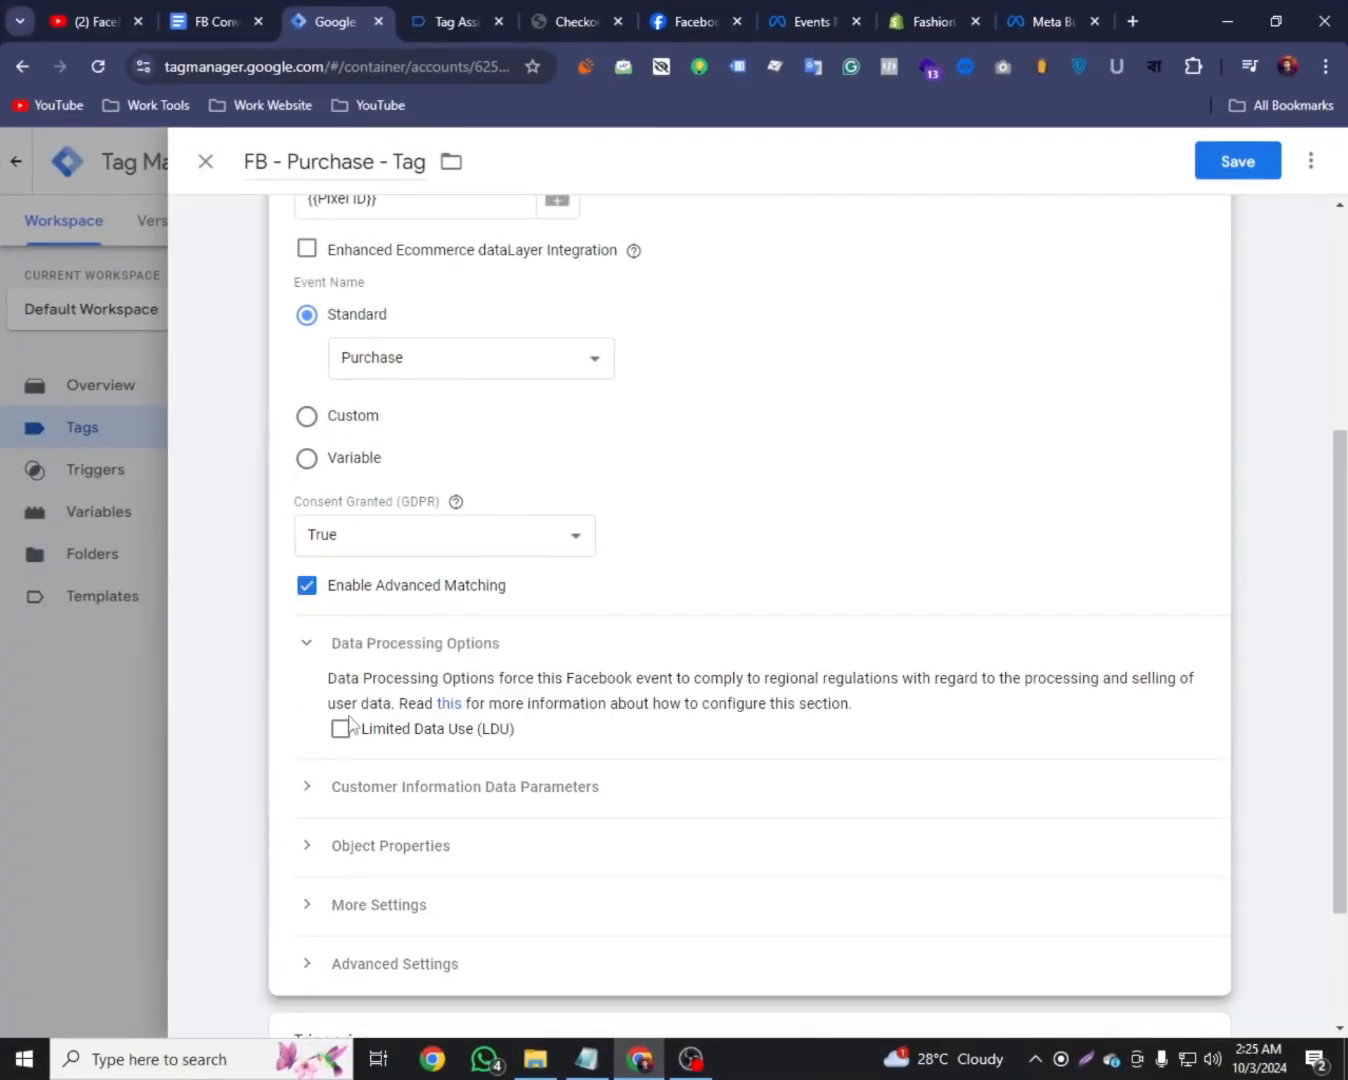
click(310, 643)
Add eight empty parameter rows to the purchase tag's Customer Information Data Parameters
click(316, 708)
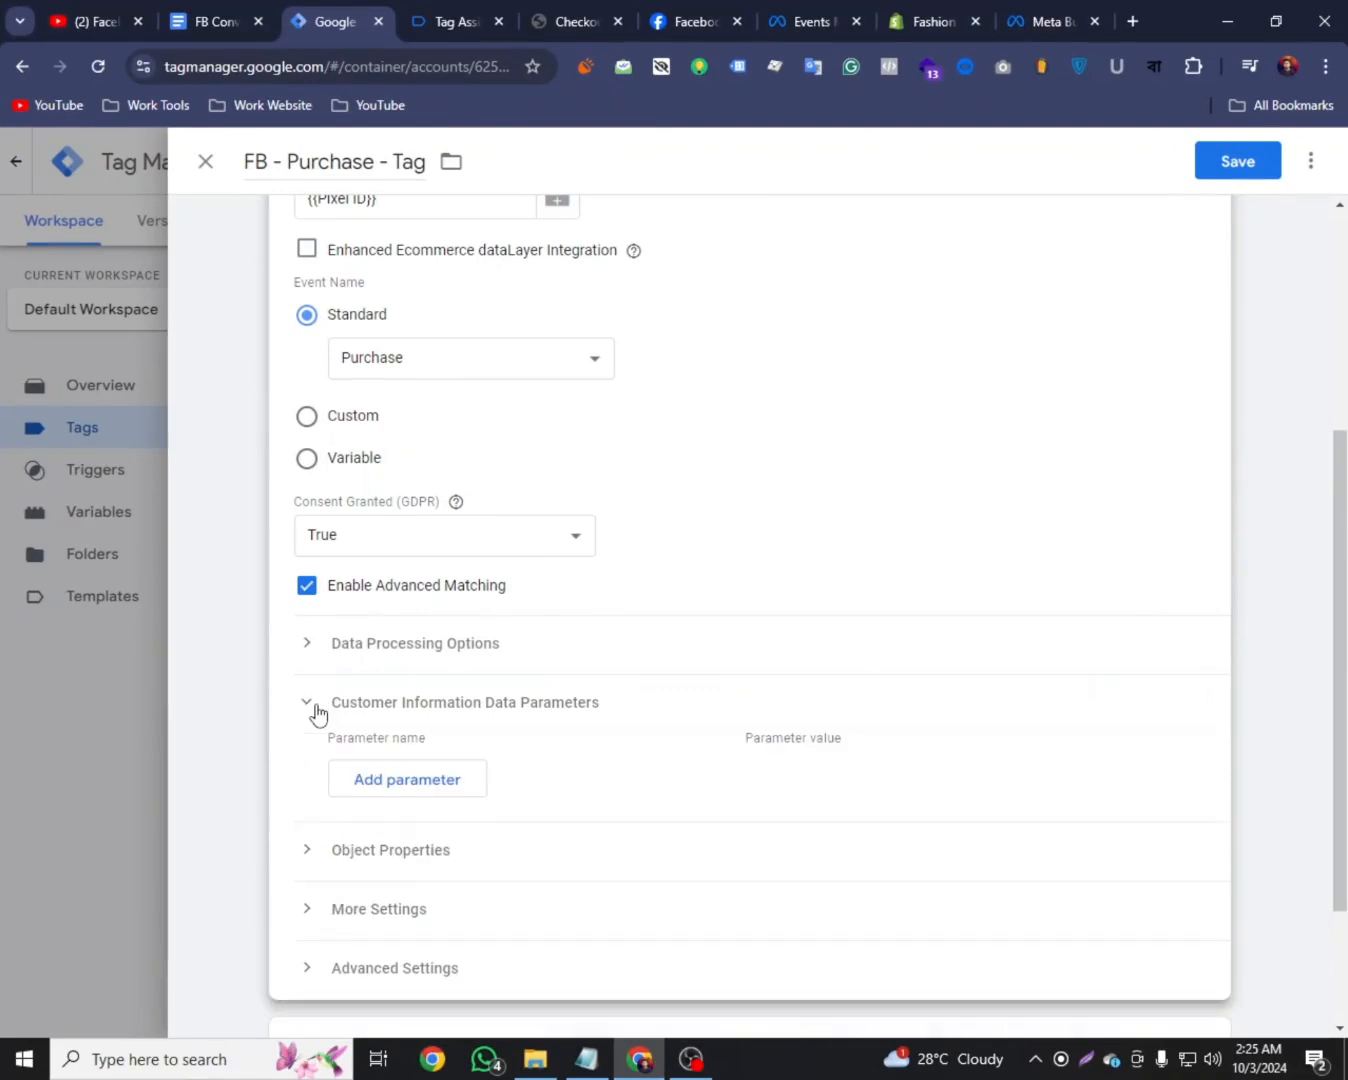
scroll(540, 730, down, 2)
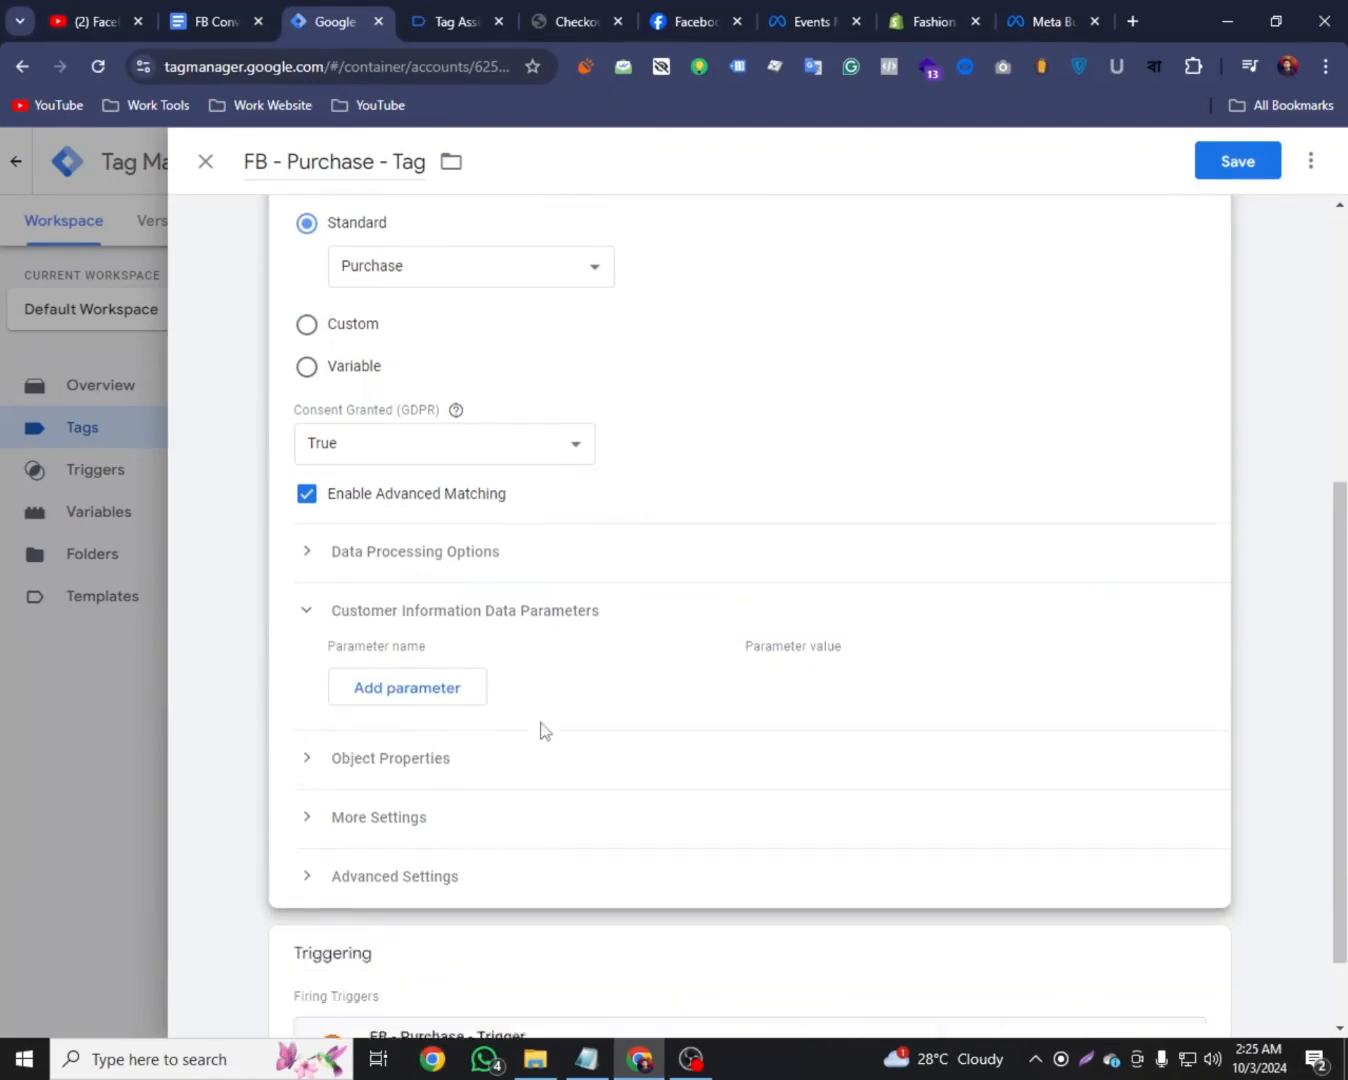
click(430, 601)
click(425, 645)
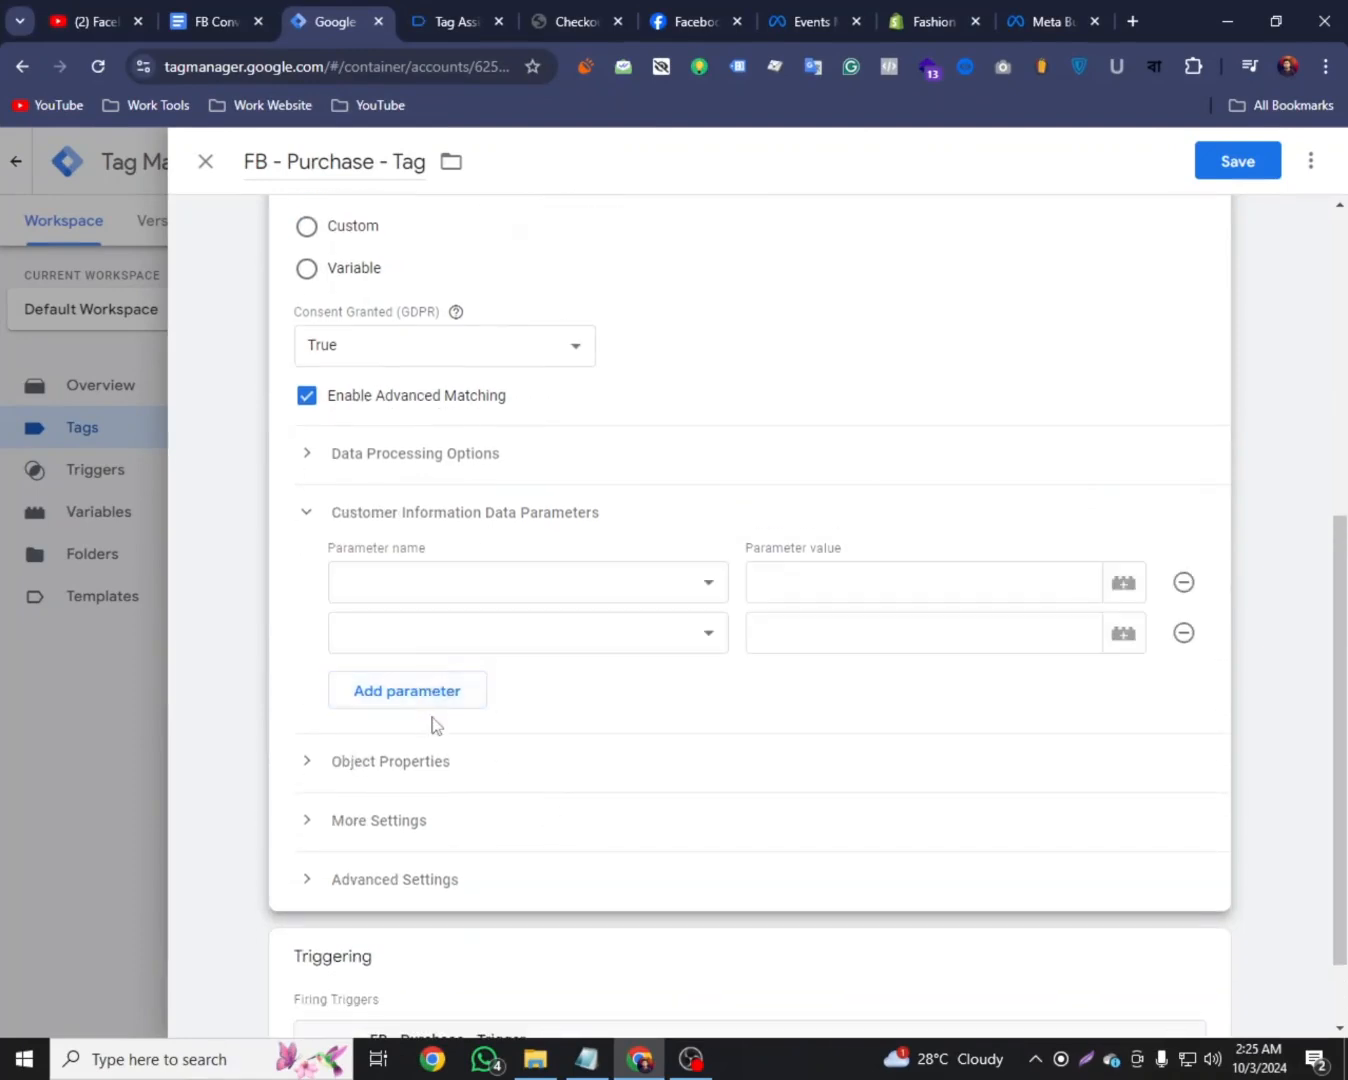
click(429, 697)
click(440, 743)
click(447, 790)
click(454, 842)
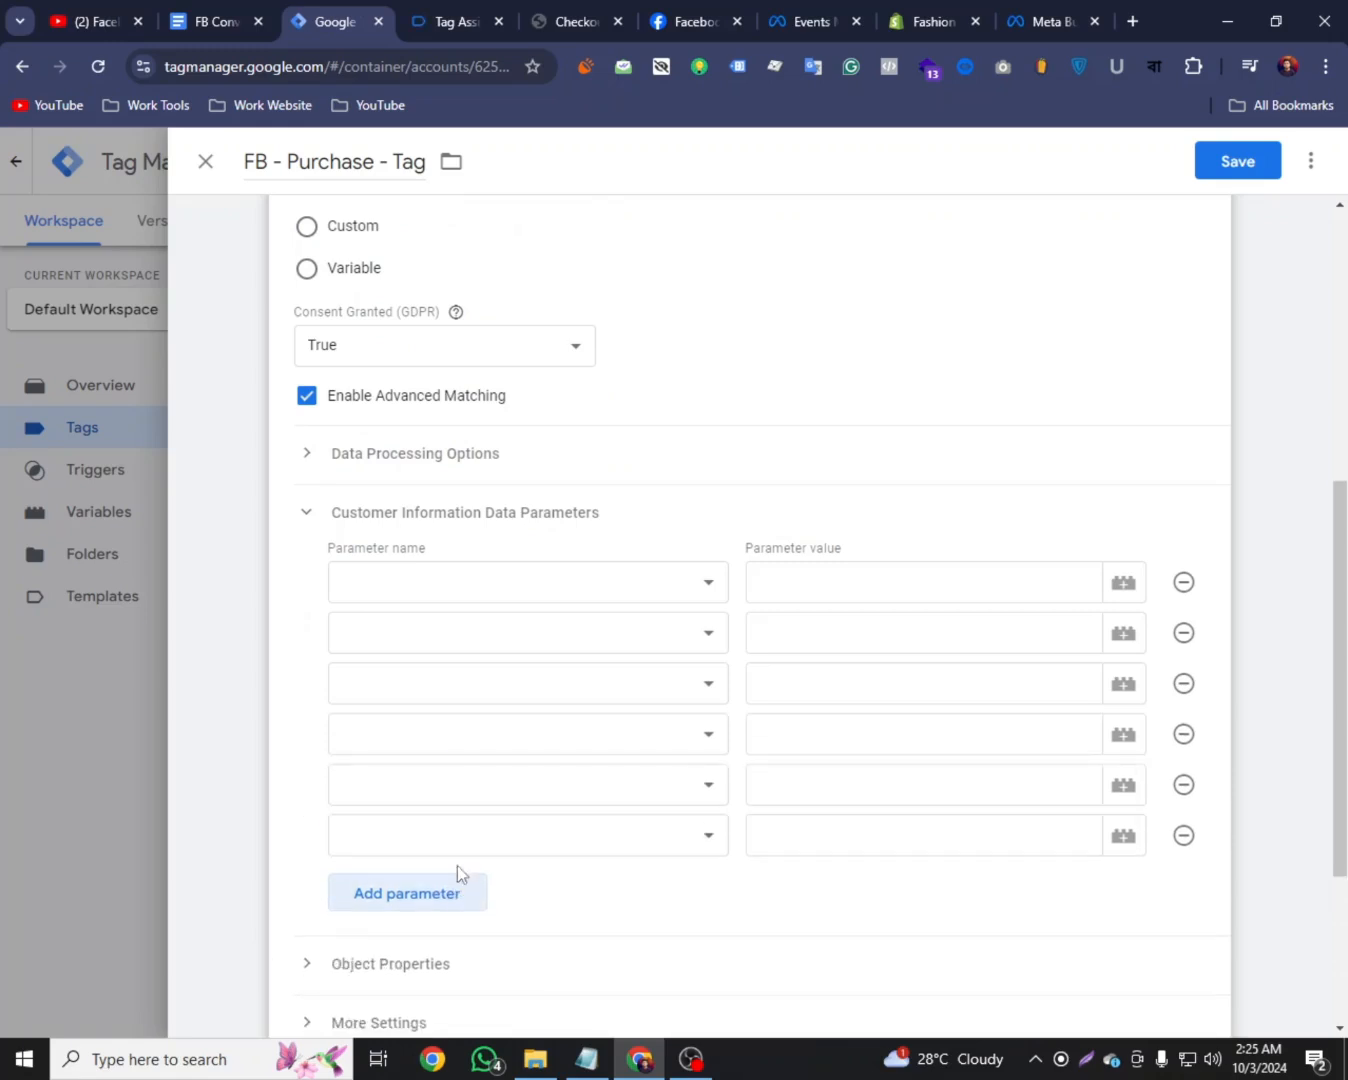
click(460, 905)
click(472, 950)
scroll(640, 622, down, 2)
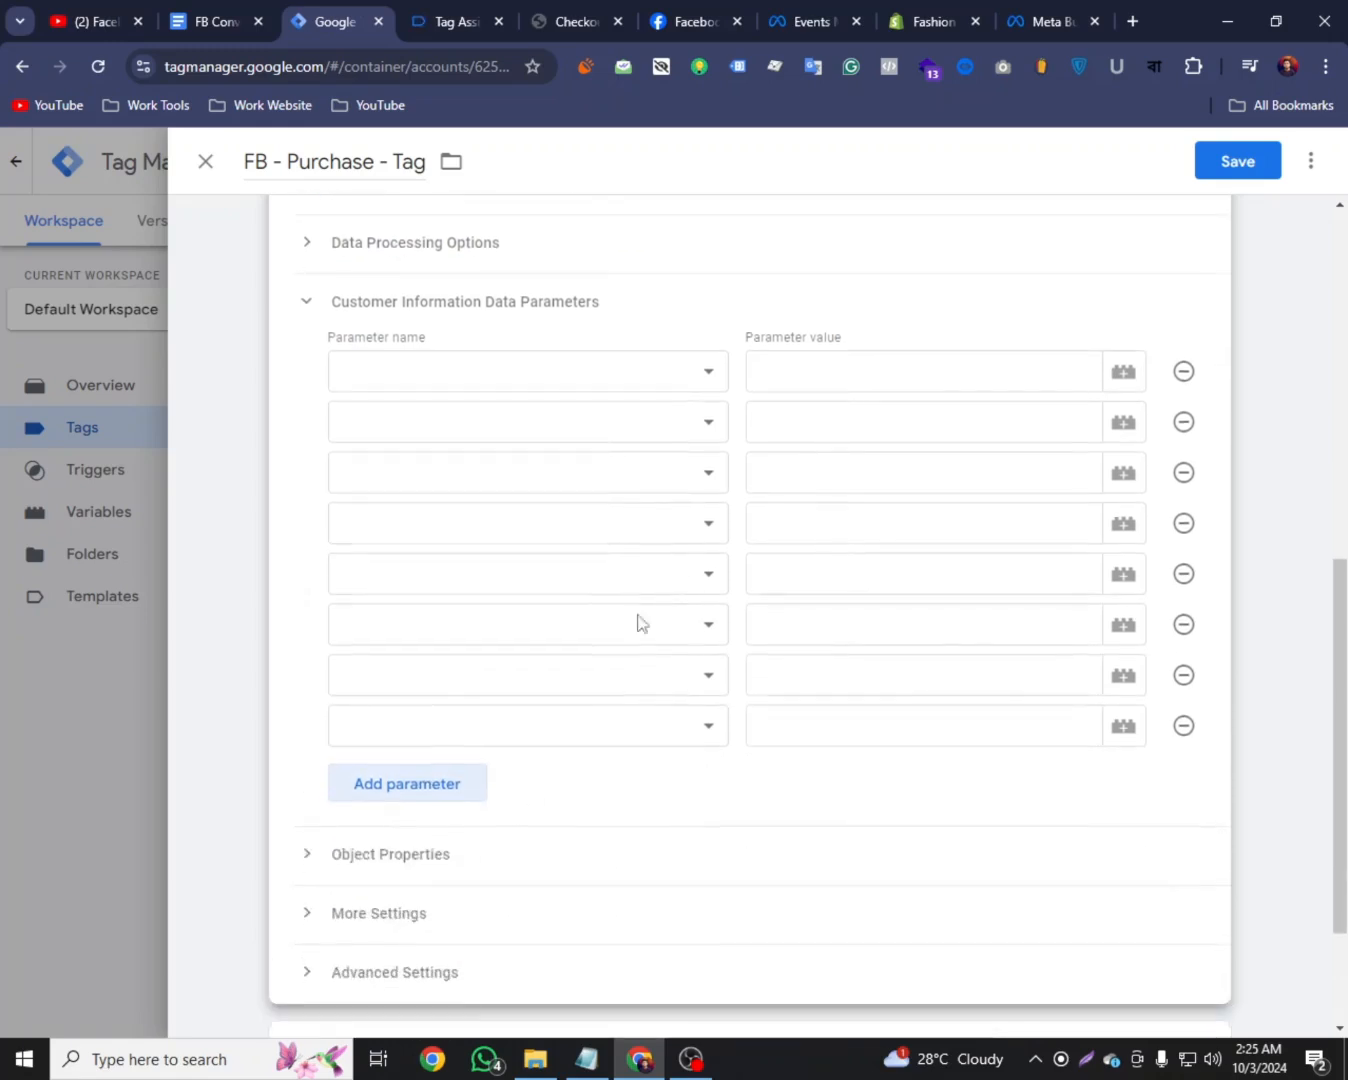
Set the first five customer parameter names to First Name, Last Name, Email, Country and City, in that order
click(708, 387)
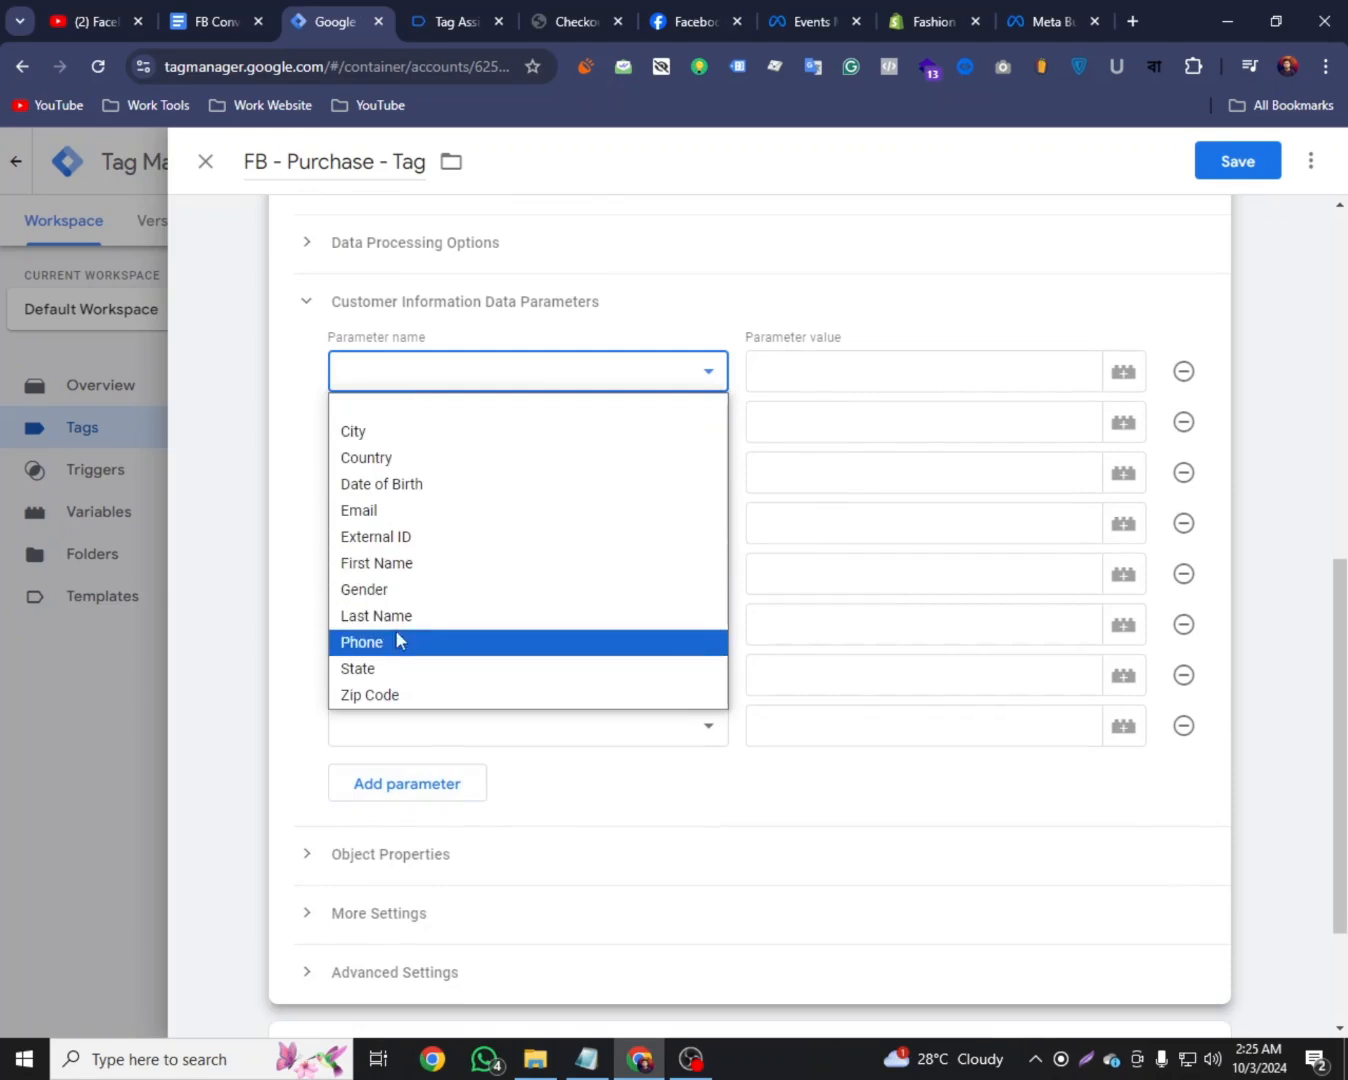
click(400, 562)
click(706, 429)
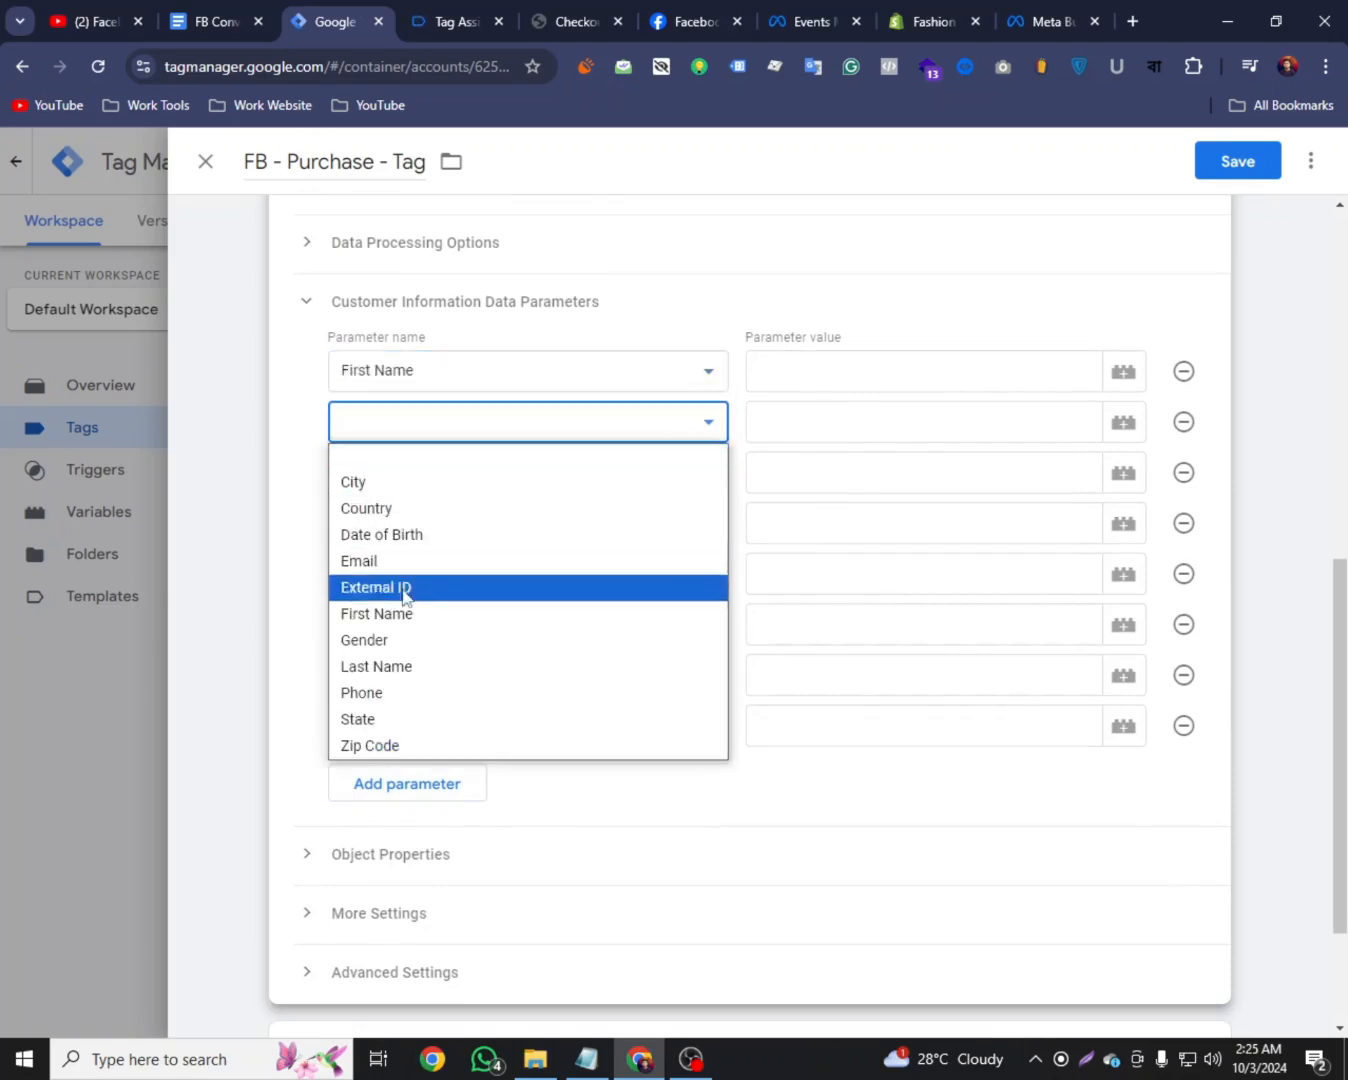
click(394, 668)
click(709, 474)
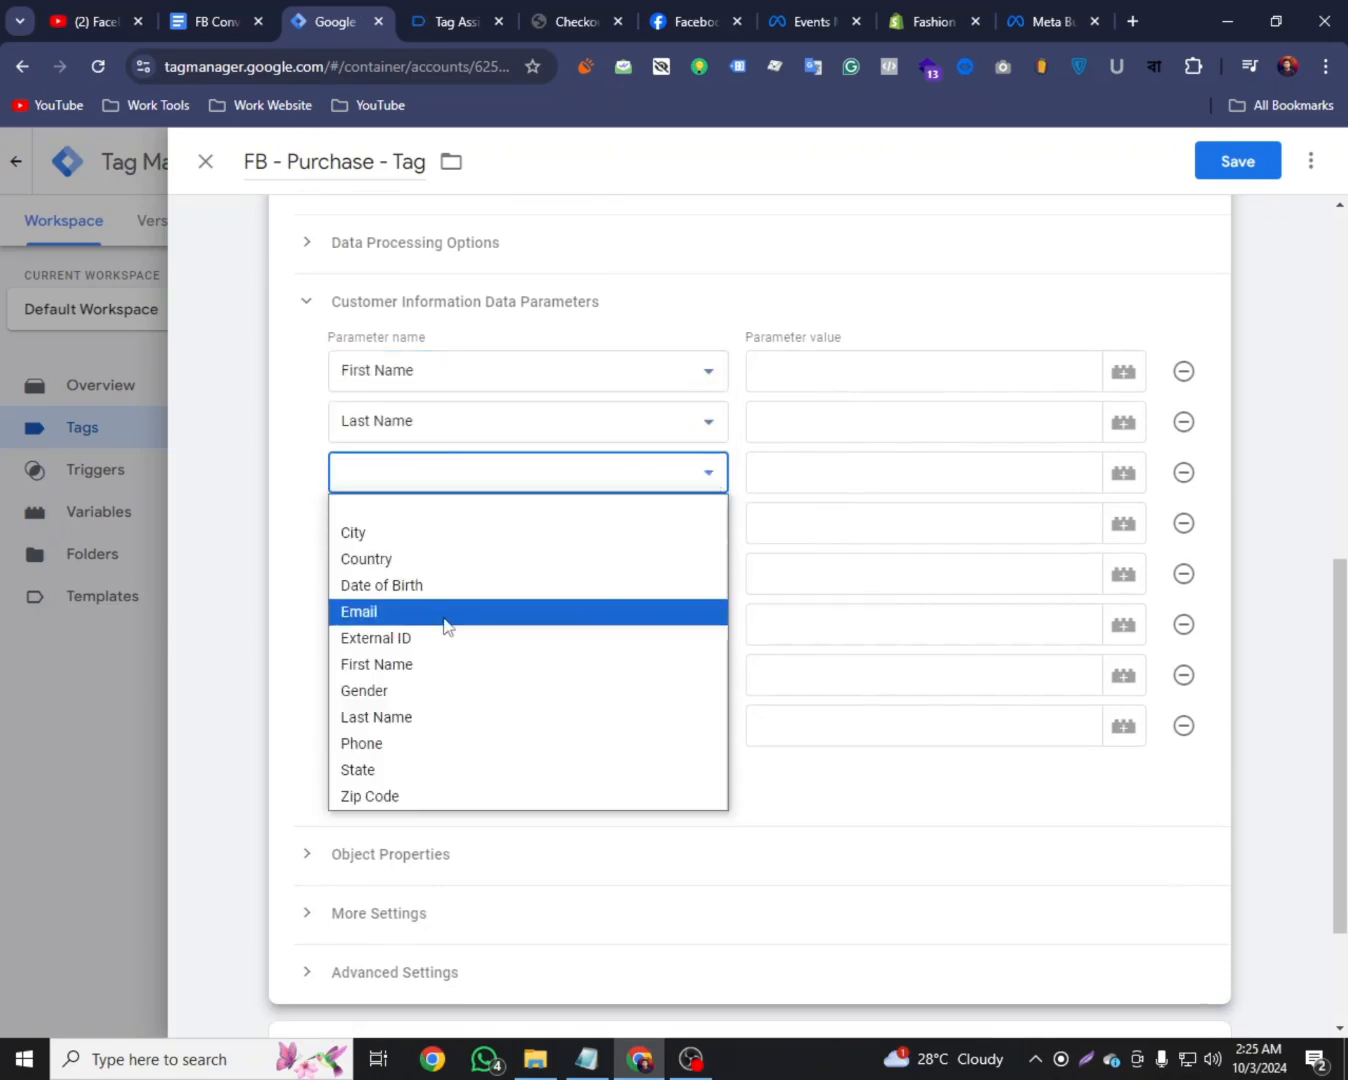
click(404, 620)
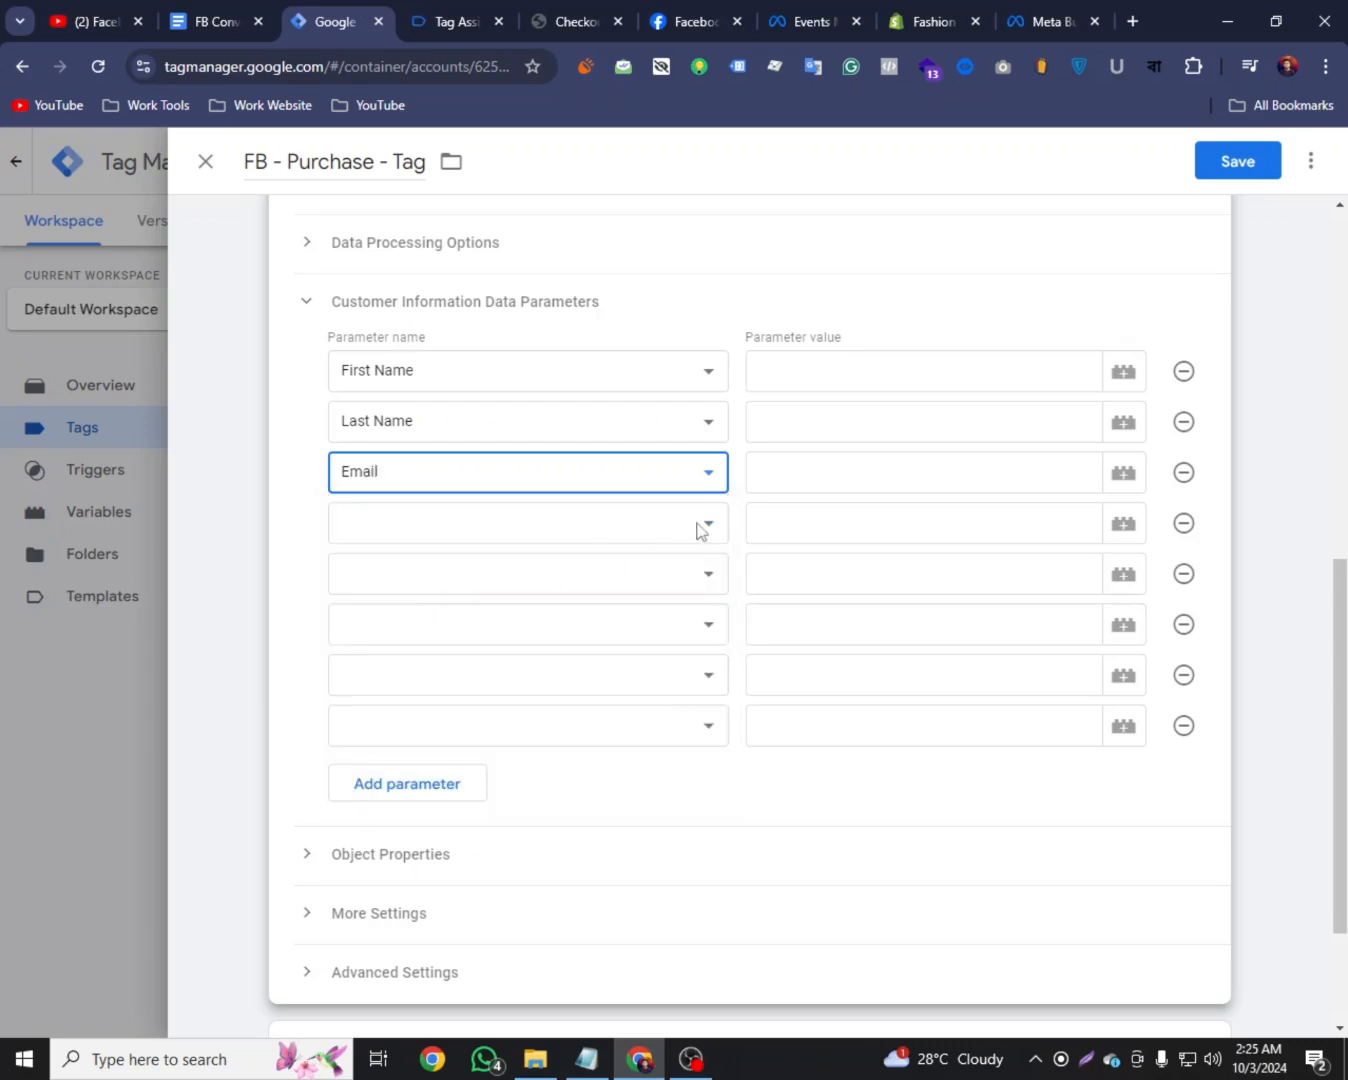
click(701, 527)
click(468, 612)
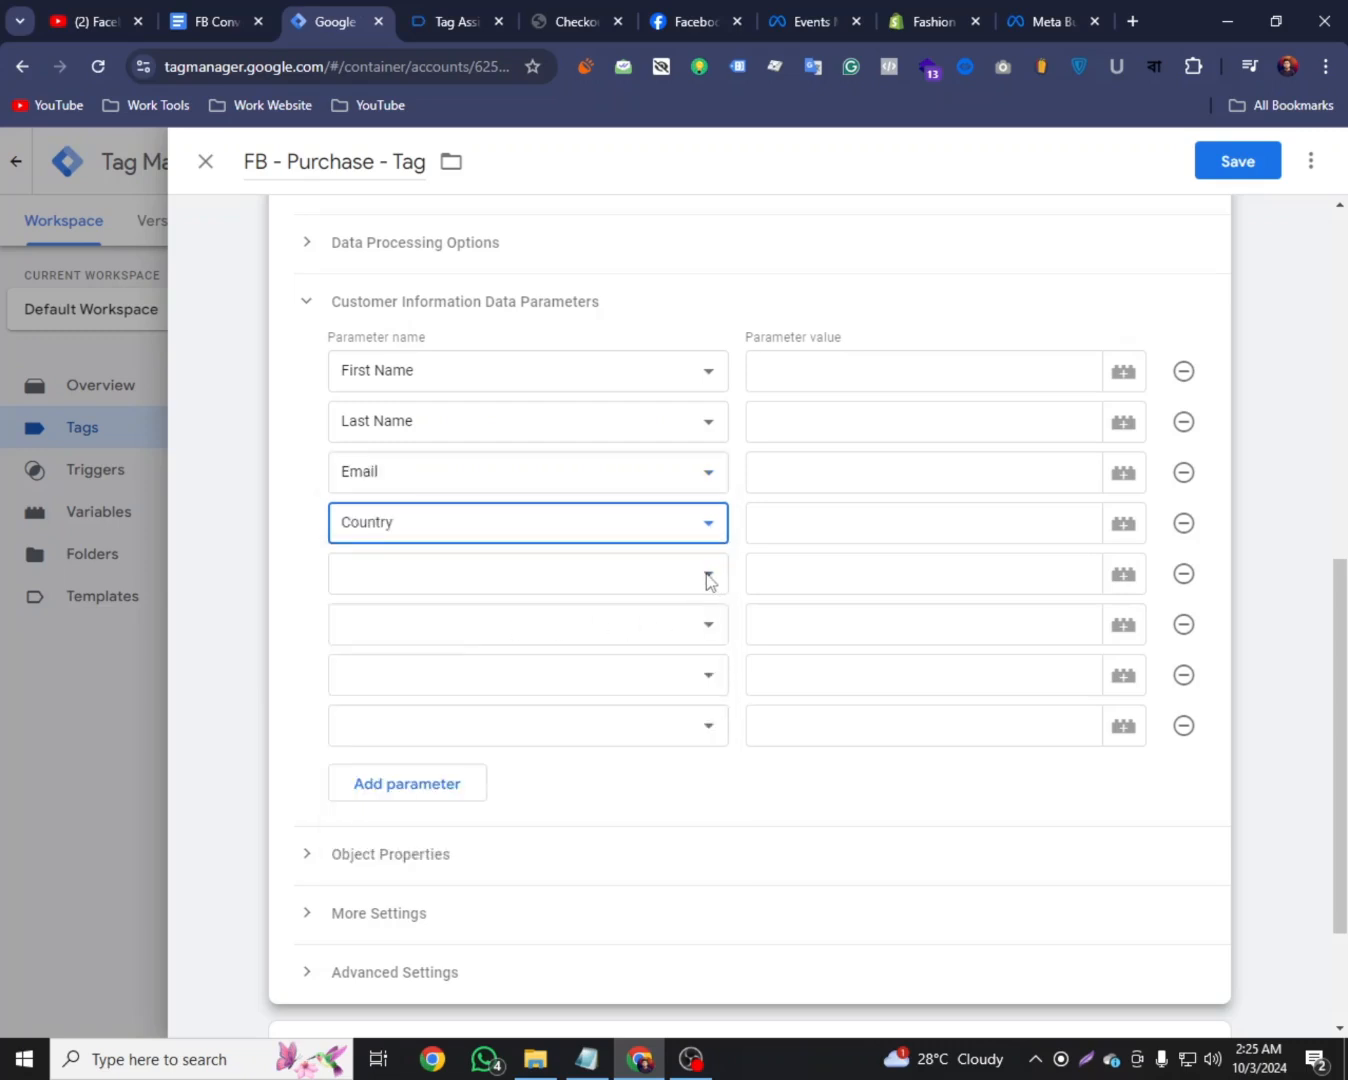
click(706, 580)
click(481, 636)
Set the last three customer parameter names to Phone, State and Zip Code
scroll(486, 641, down, 2)
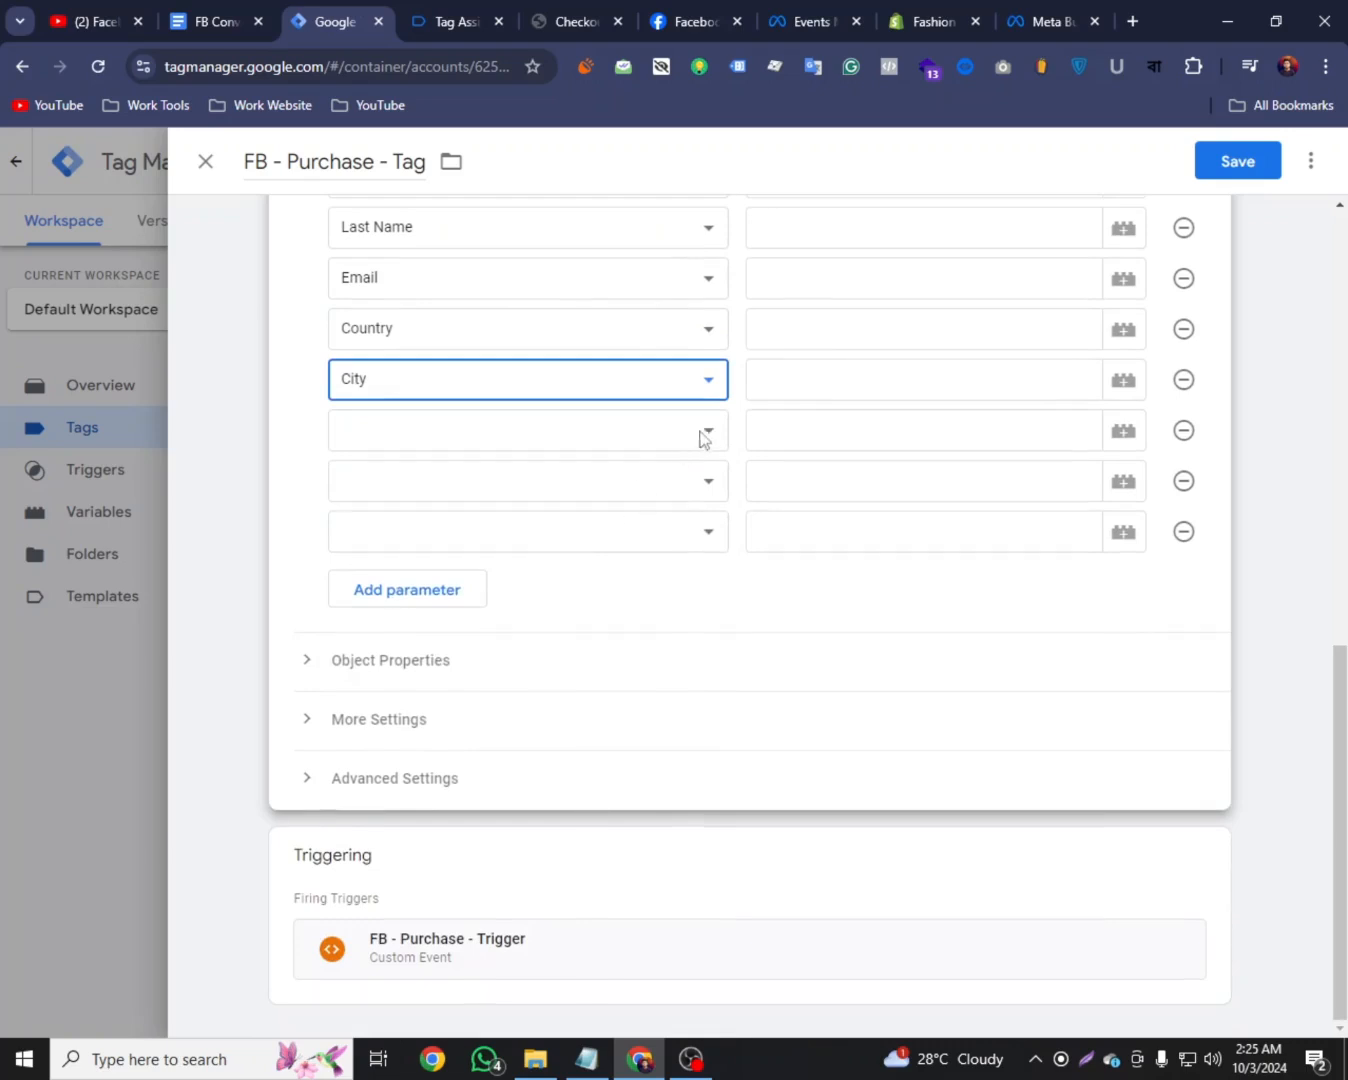
click(705, 432)
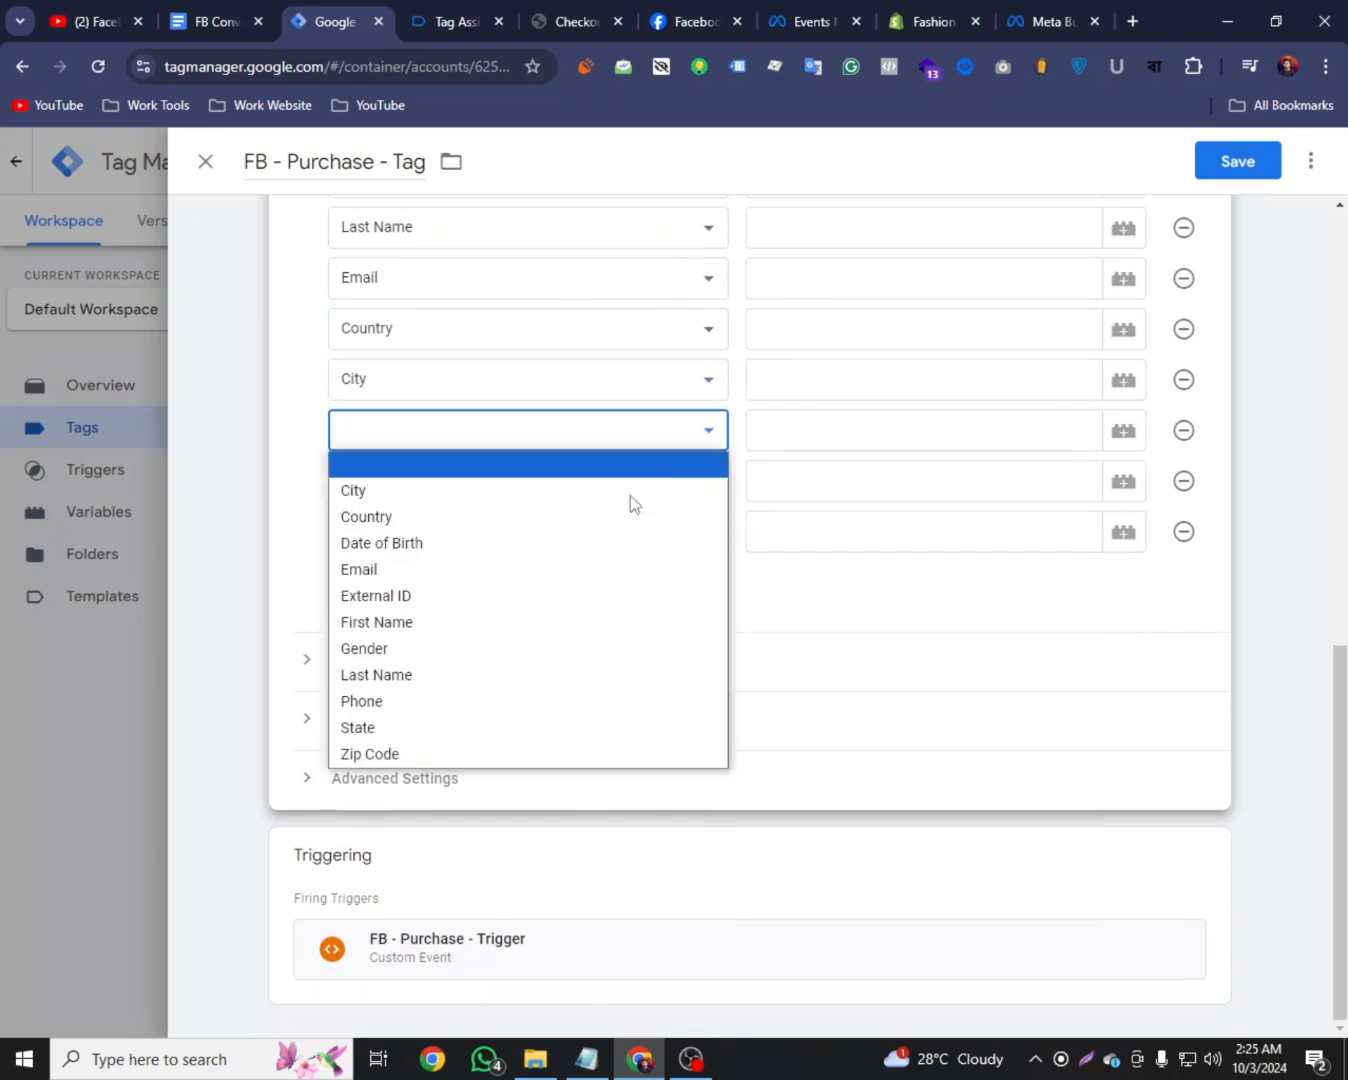
click(394, 705)
click(705, 481)
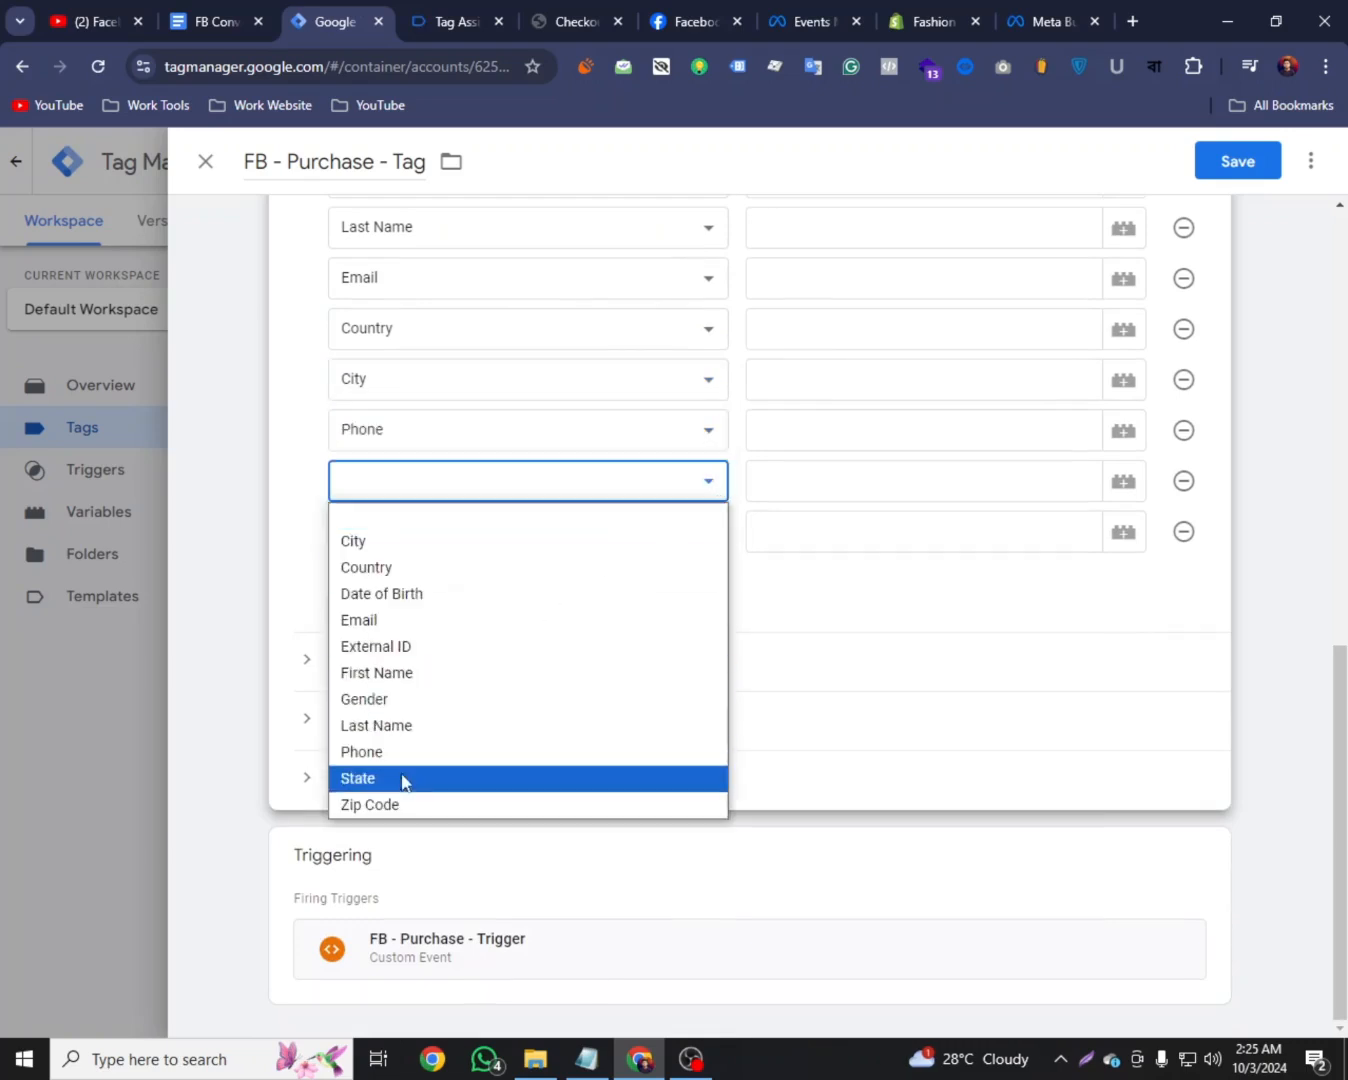
key(Escape)
click(700, 540)
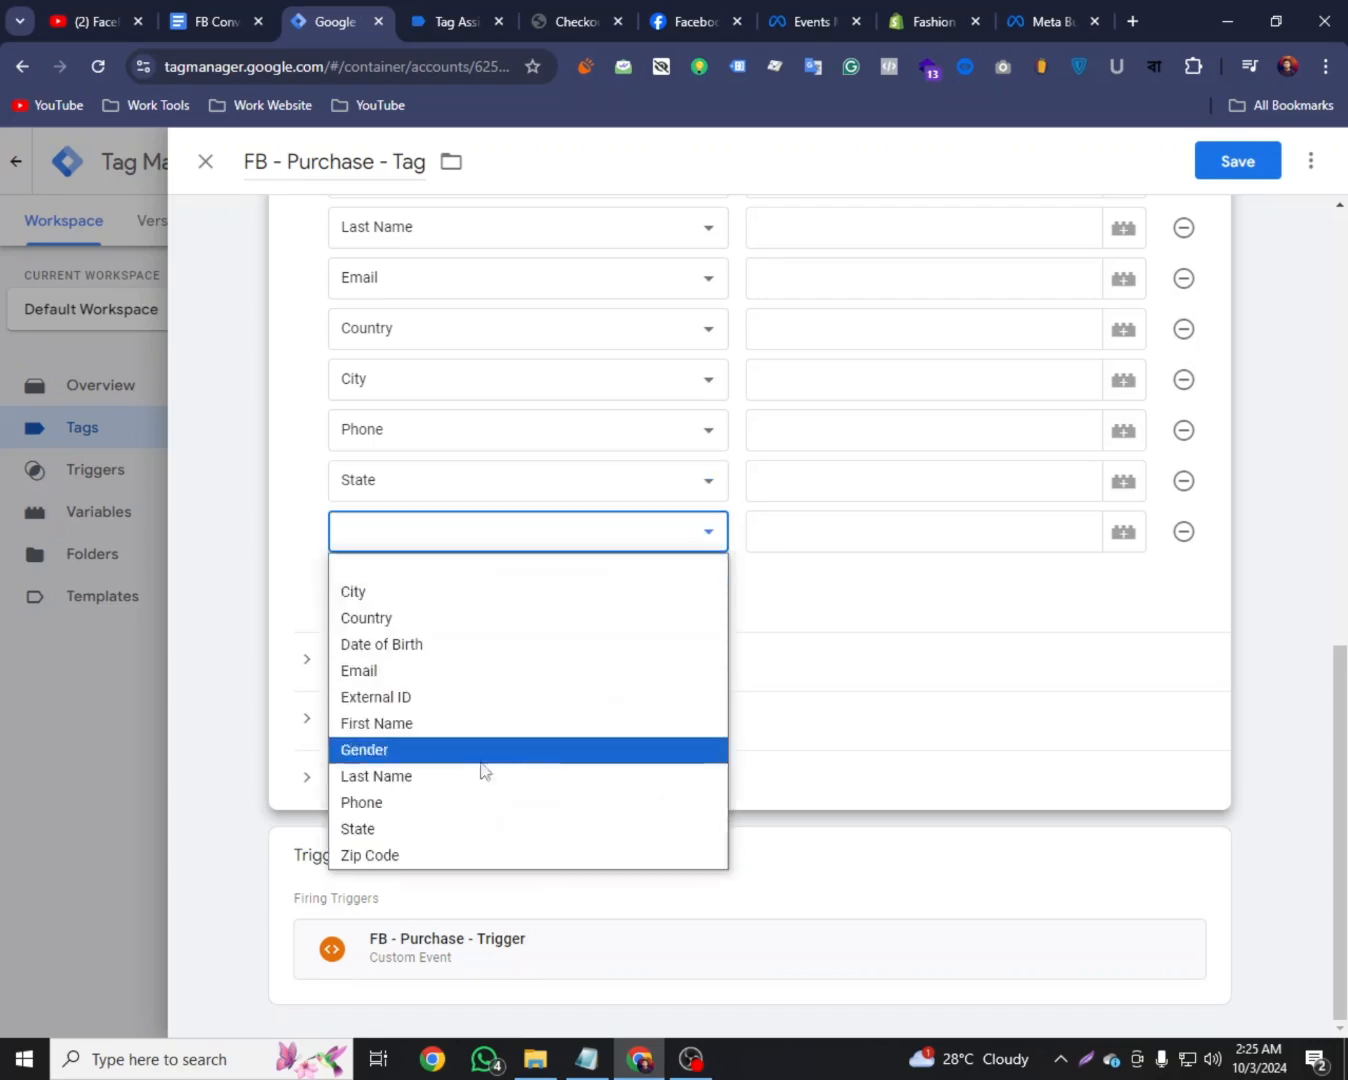
click(425, 861)
scroll(569, 686, up, 2)
Switch to Tag Assistant and examine the data layer of the purchase event for its customer and ecommerce fields
key(ctrl+Tab)
click(108, 462)
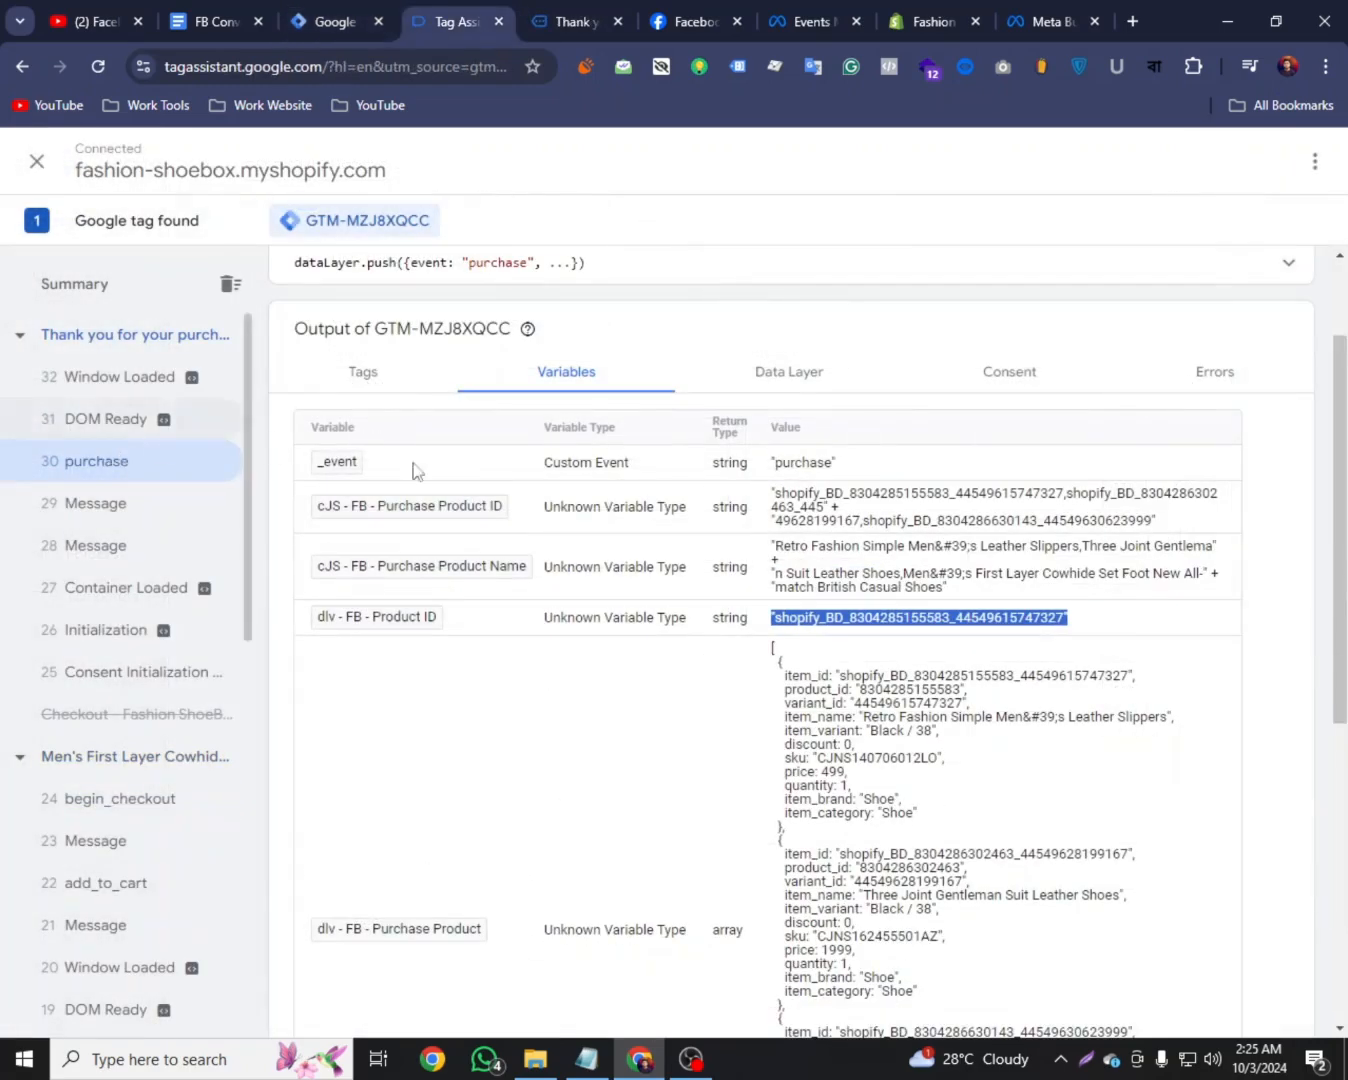
click(802, 368)
scroll(561, 700, down, 10)
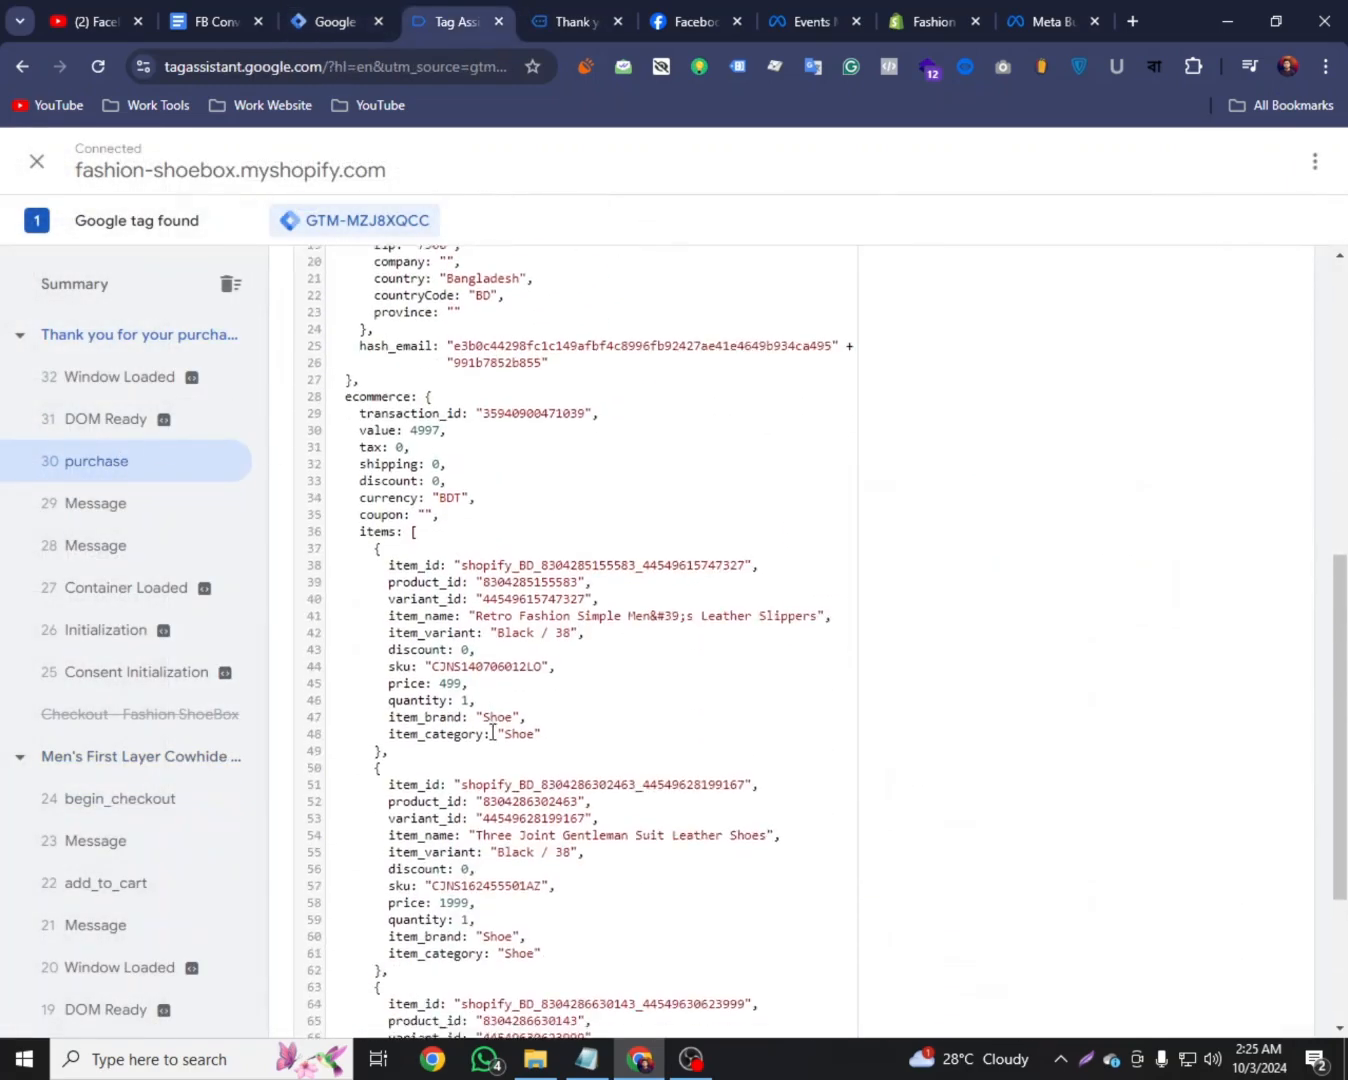
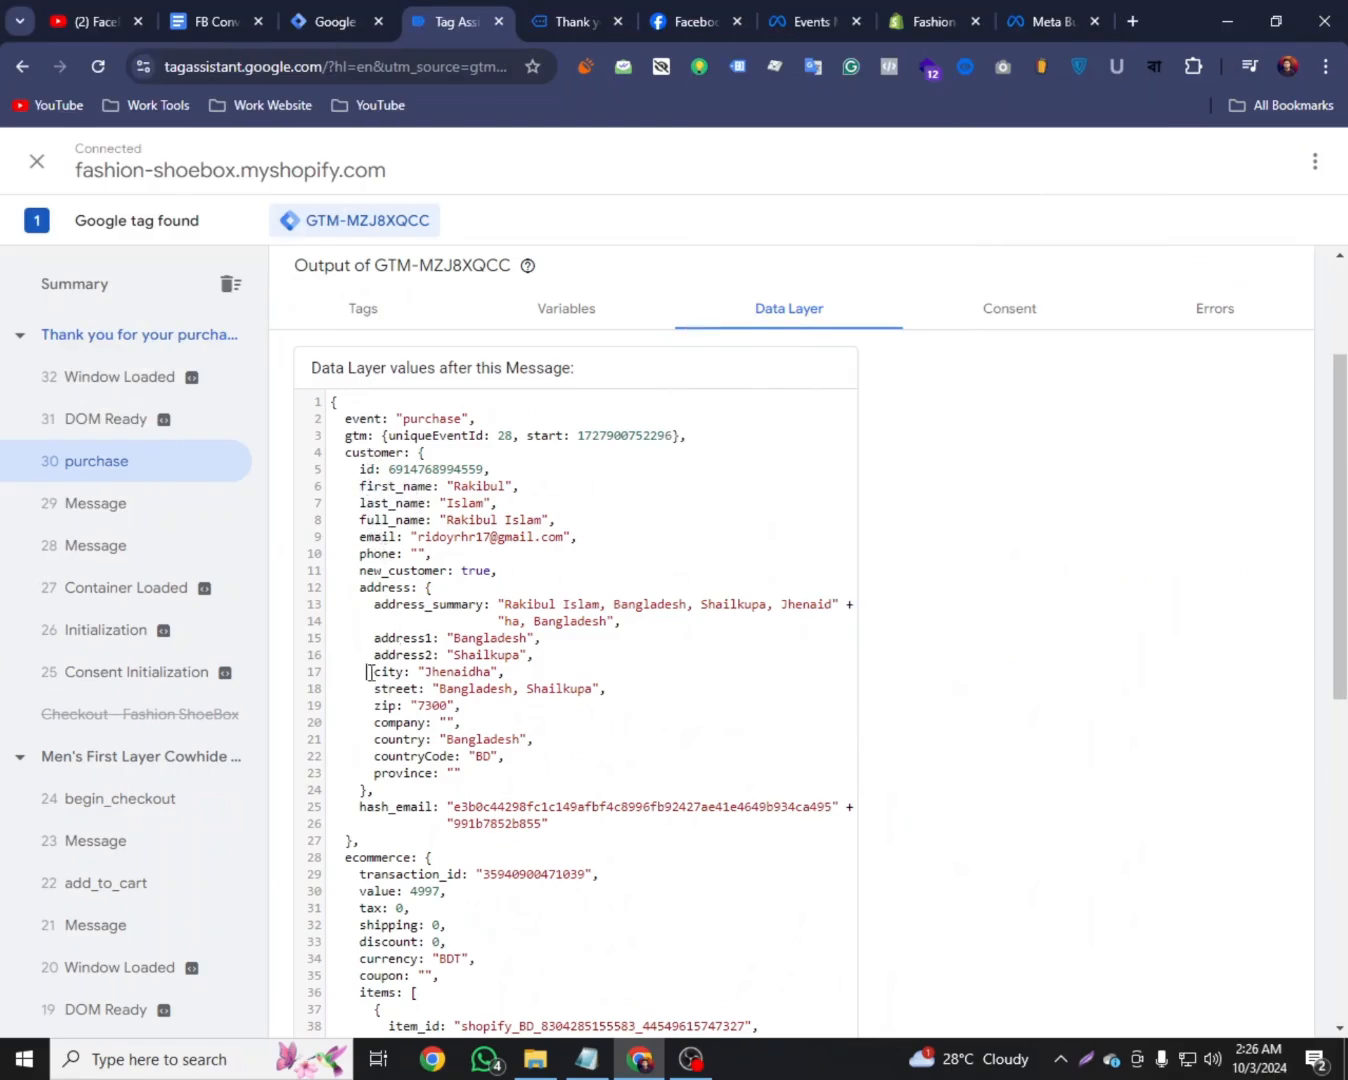
Examine the customer block of the purchase event's data layer, including its nested address fields
drag(374, 722, 407, 737)
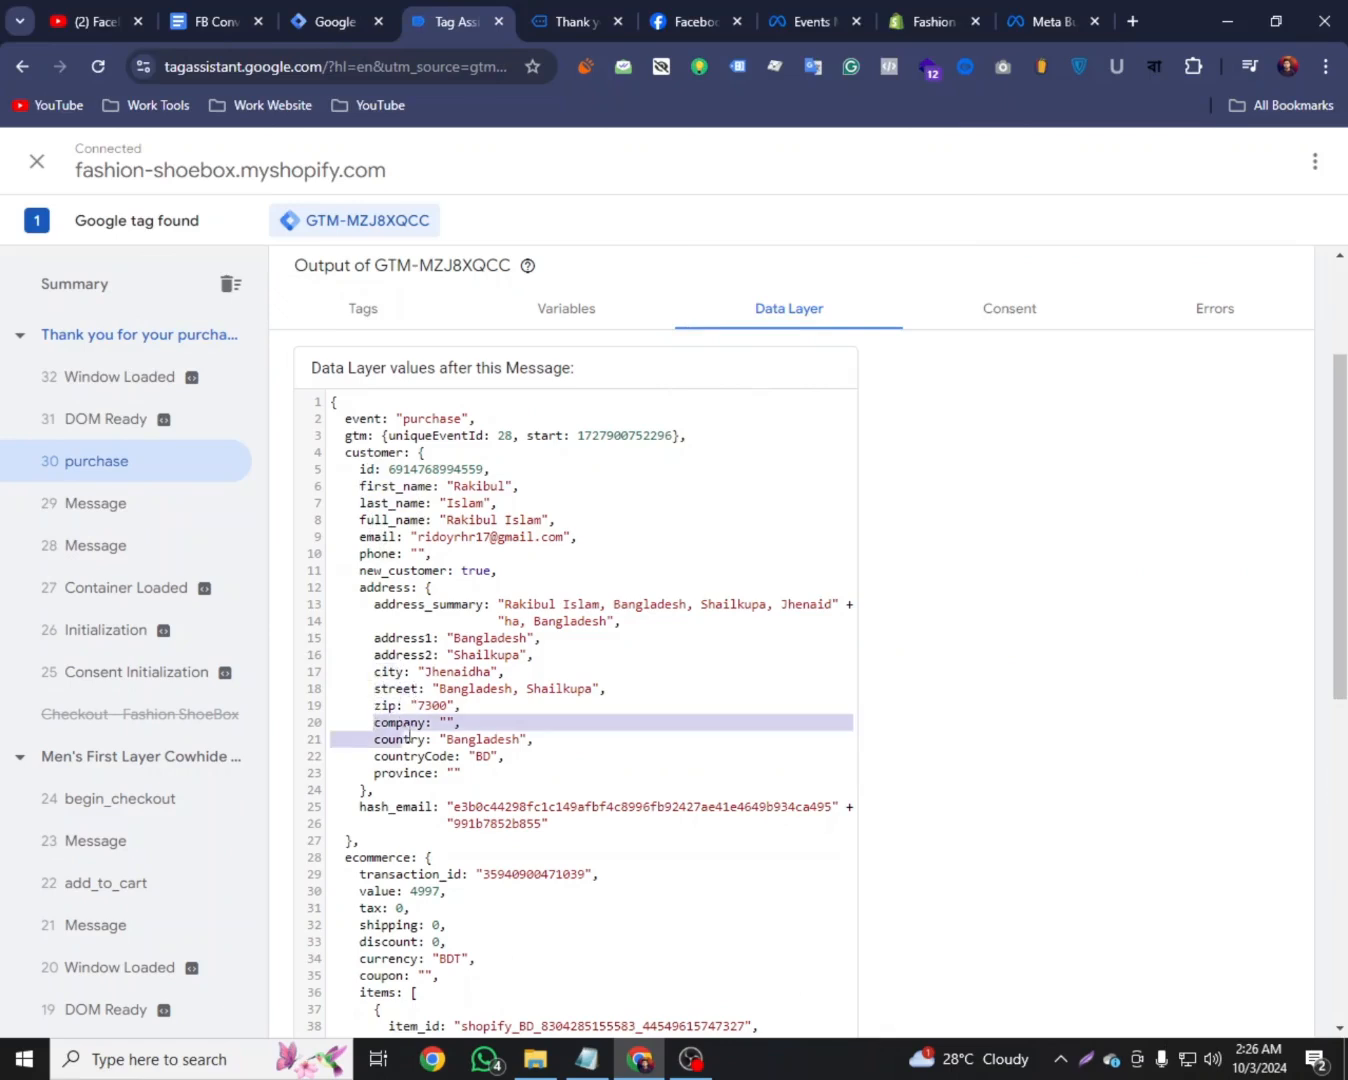
click(396, 755)
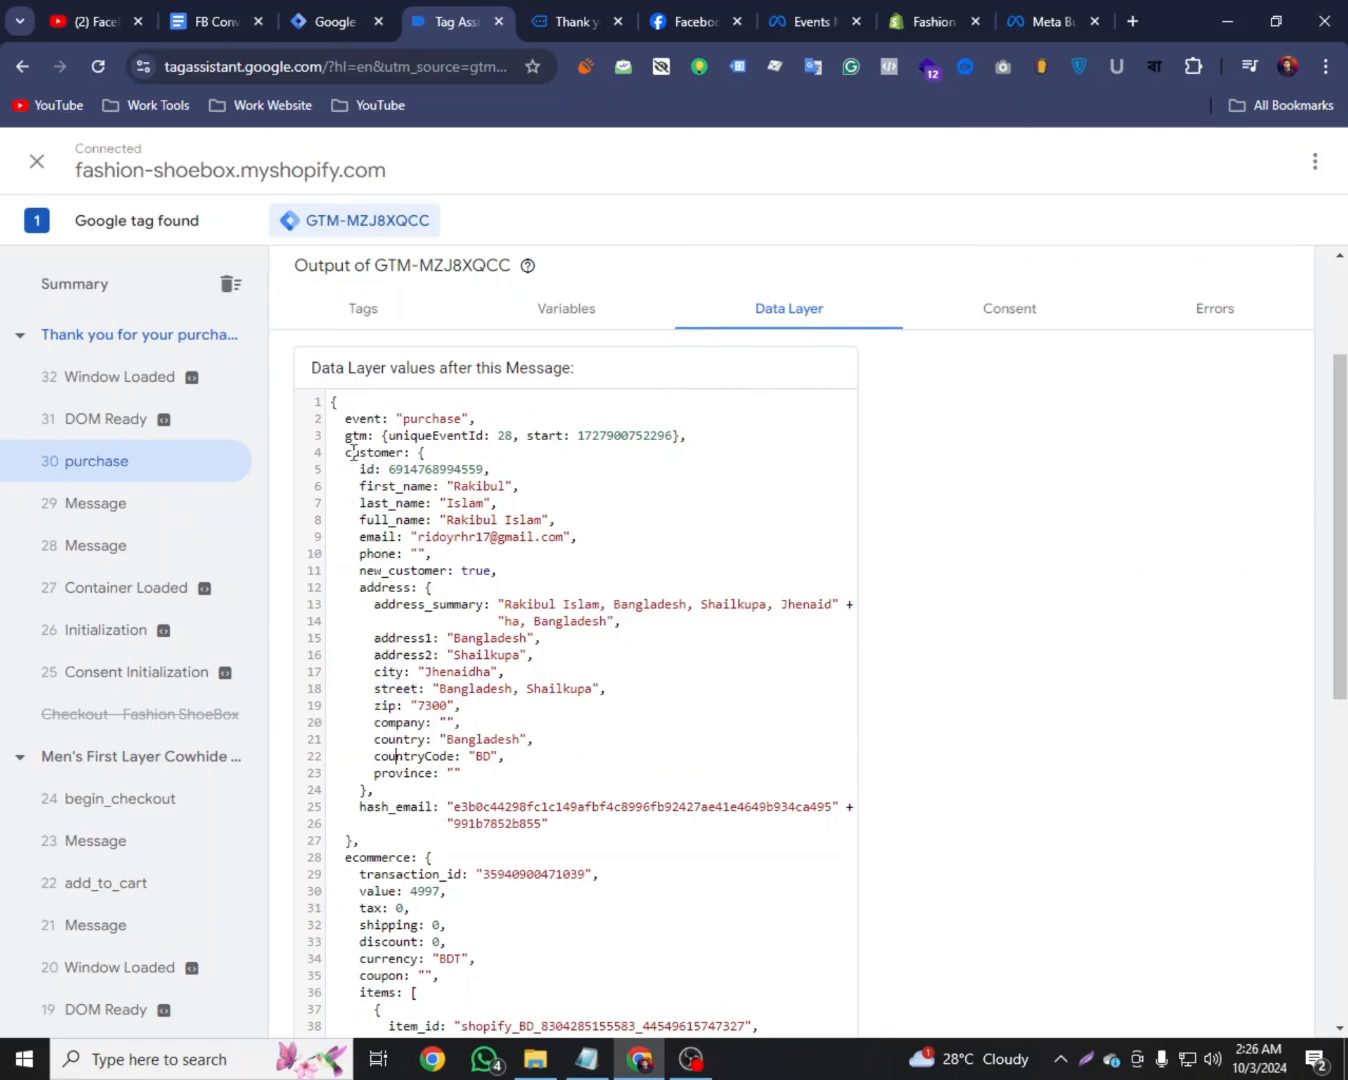
drag(347, 452, 530, 789)
click(528, 662)
Switch to Google Tag Manager and start a new Data Layer Variable for the First Name parameter's value
click(354, 11)
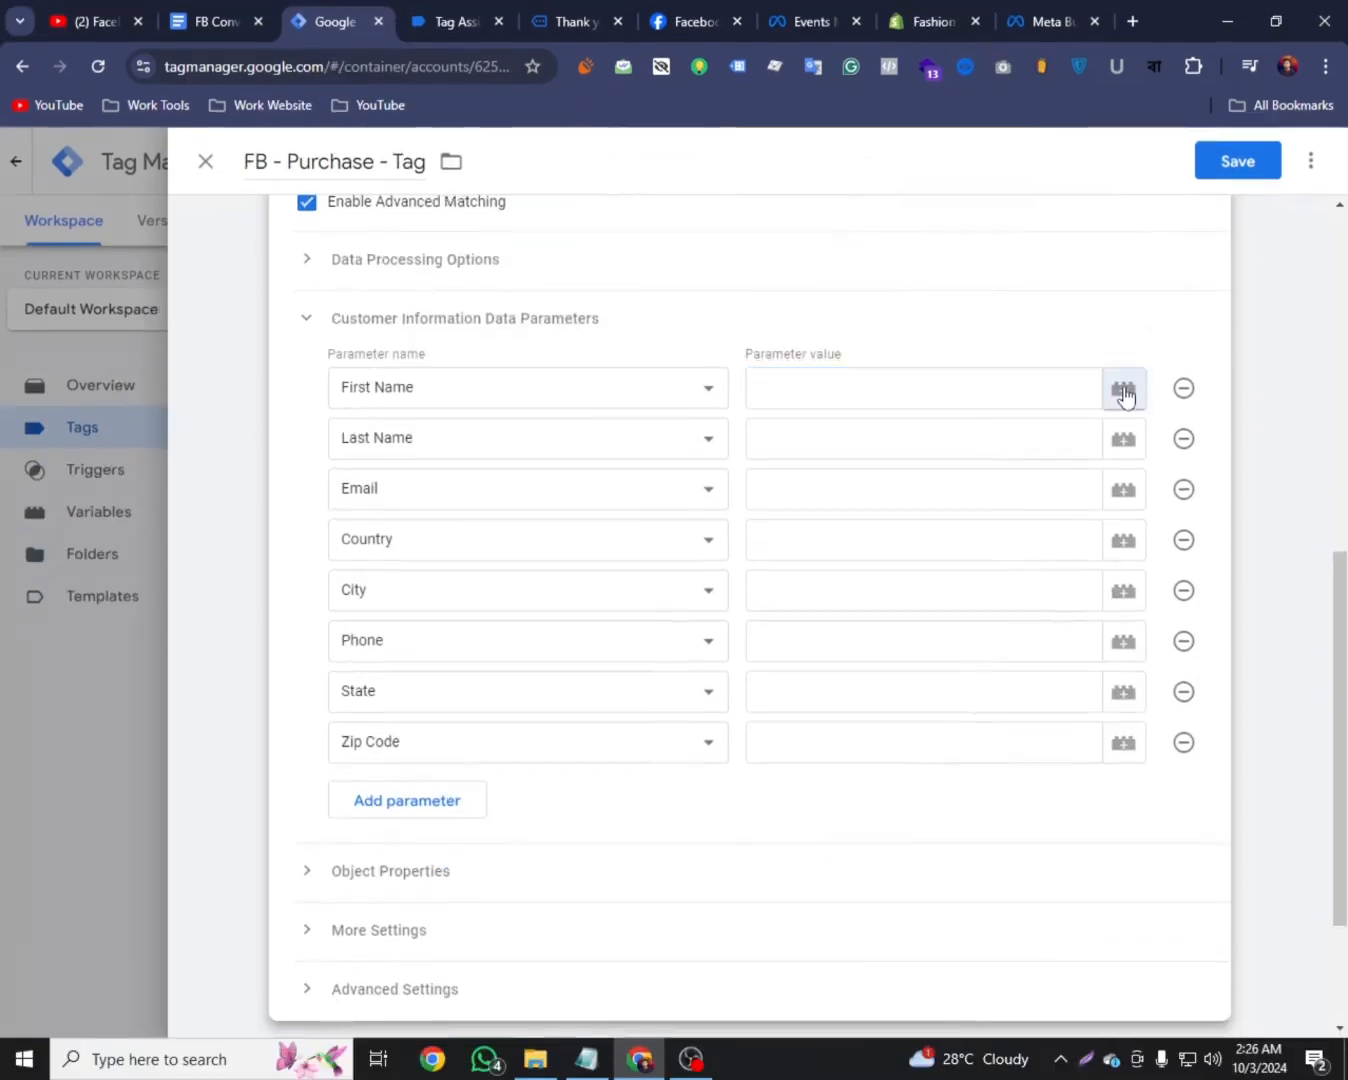
click(1121, 390)
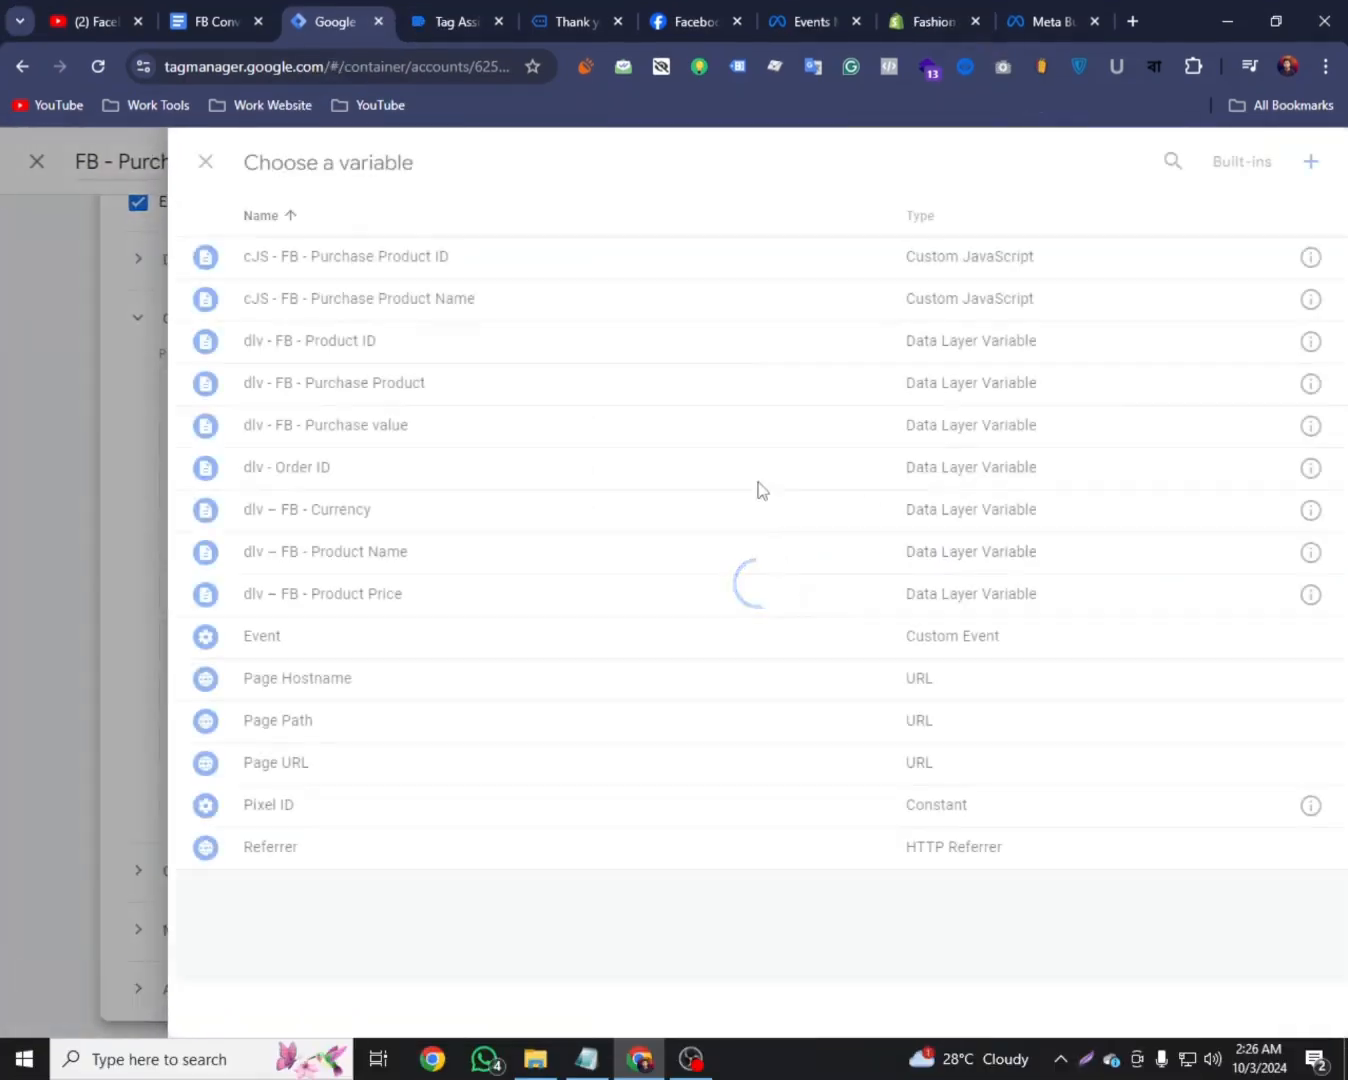
click(1311, 155)
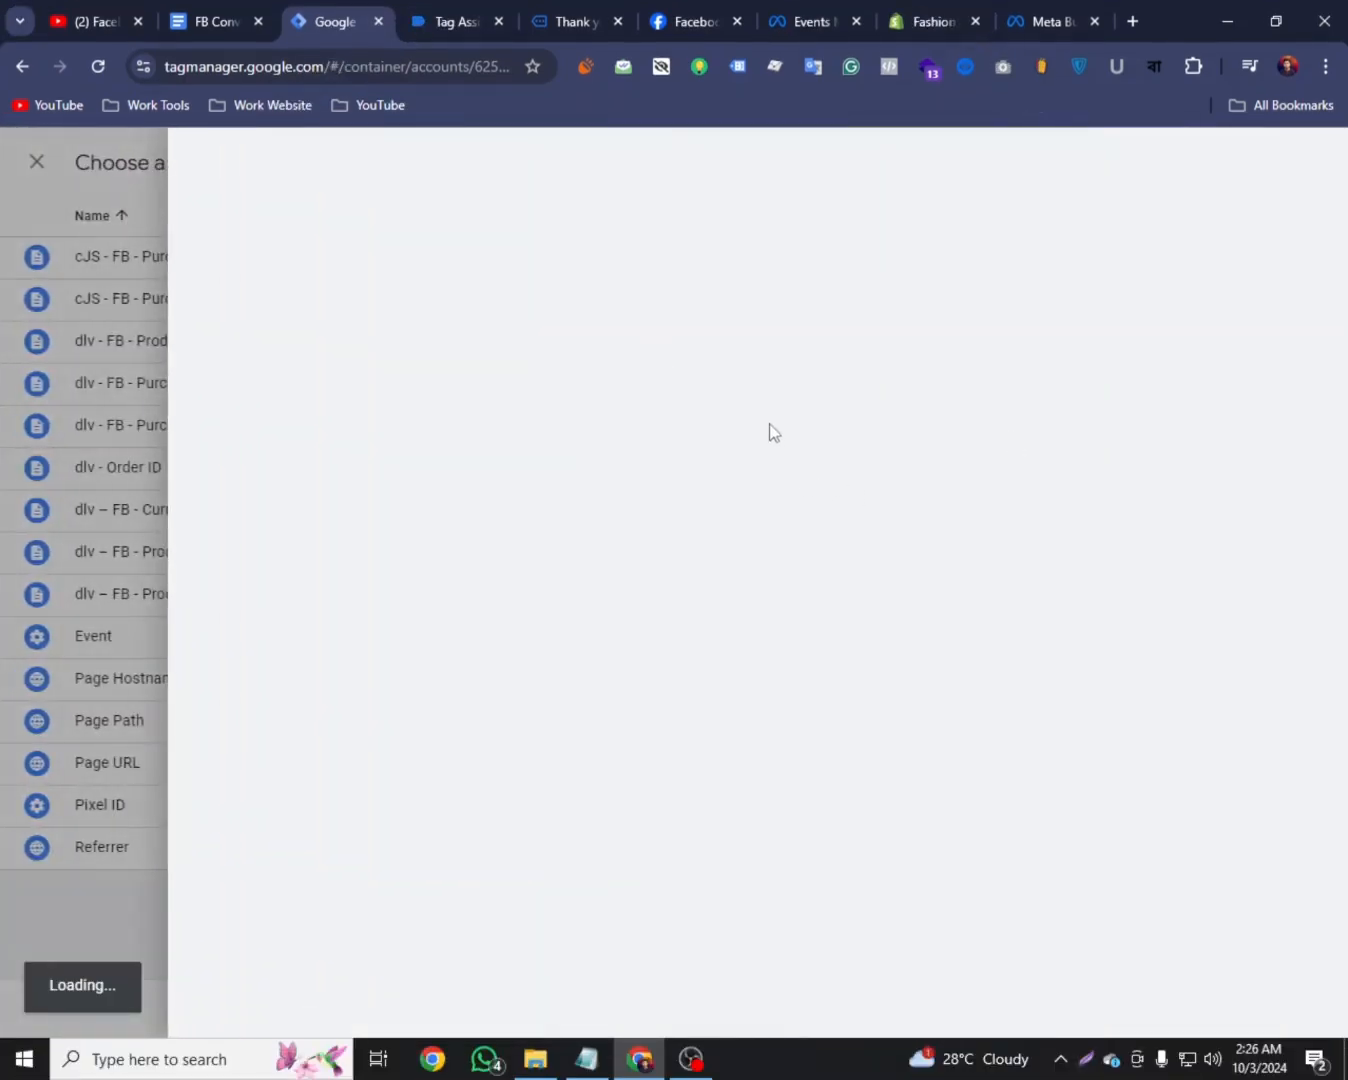
click(778, 474)
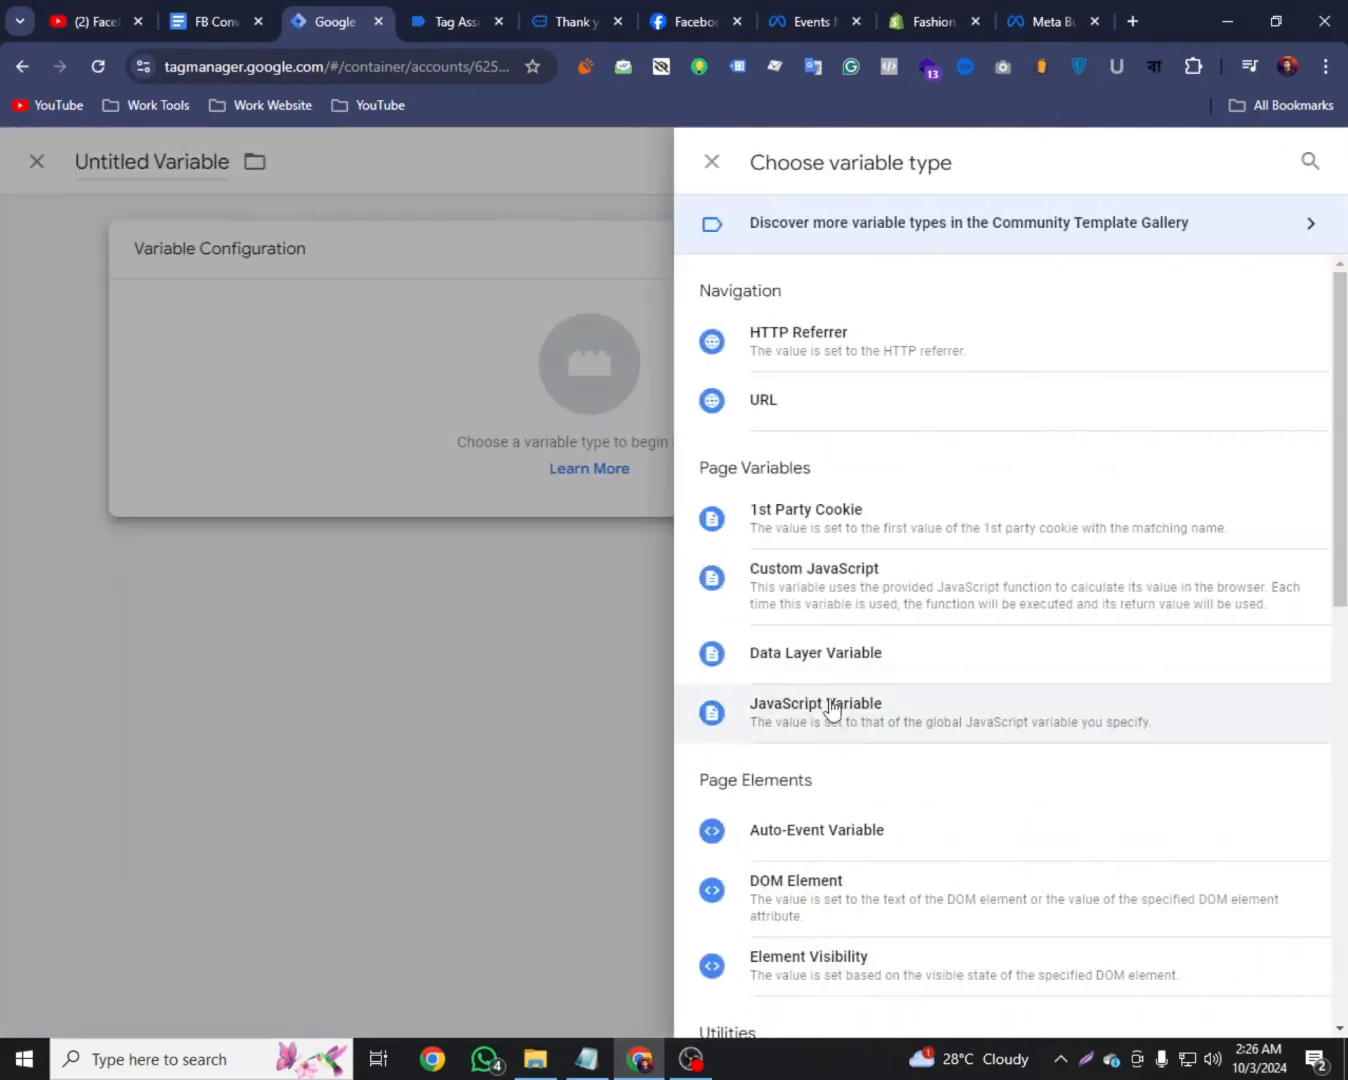
click(822, 669)
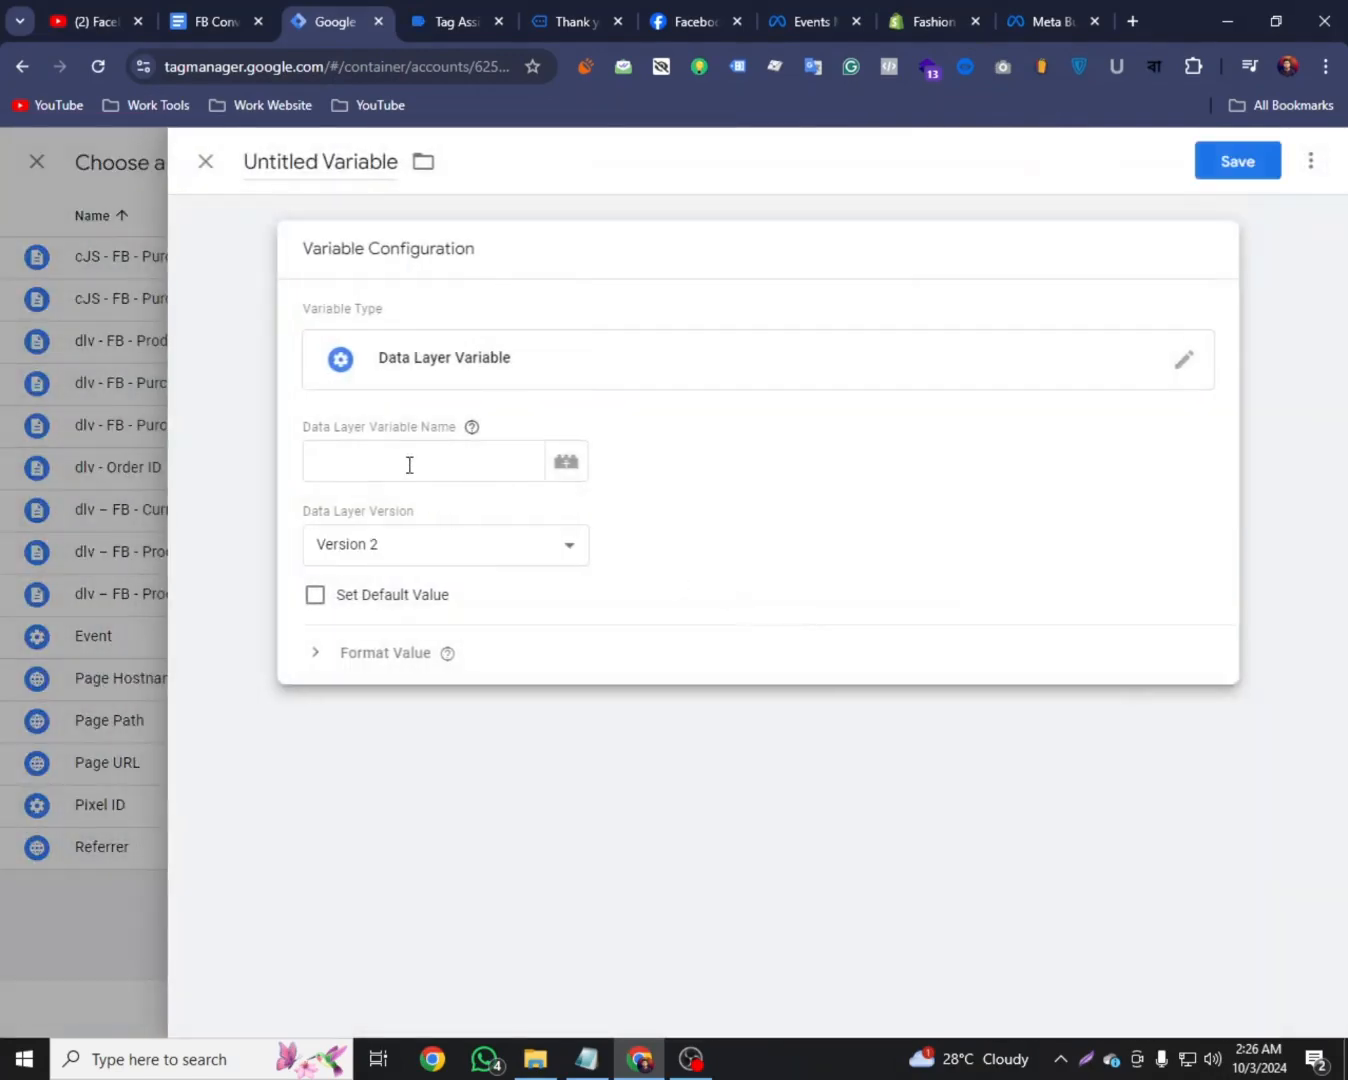
Set the data layer variable name to customer.first_name, copied from the Customer Information Data Parameters table in the Google Docs notes
click(409, 463)
click(217, 9)
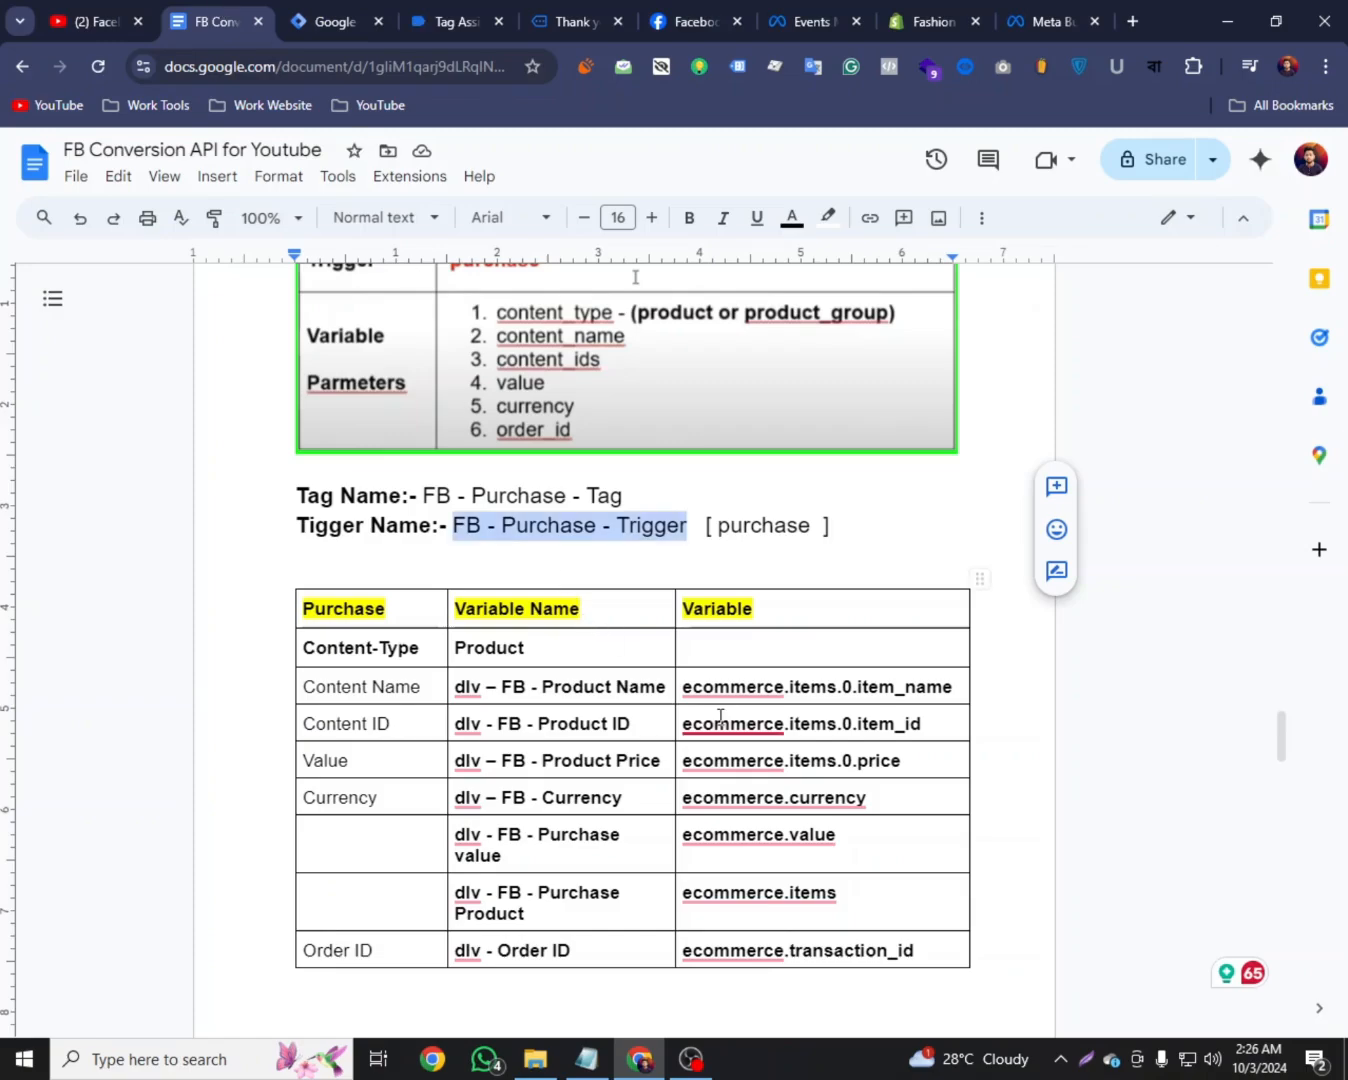
scroll(720, 715, down, 10)
scroll(721, 689, up, 5)
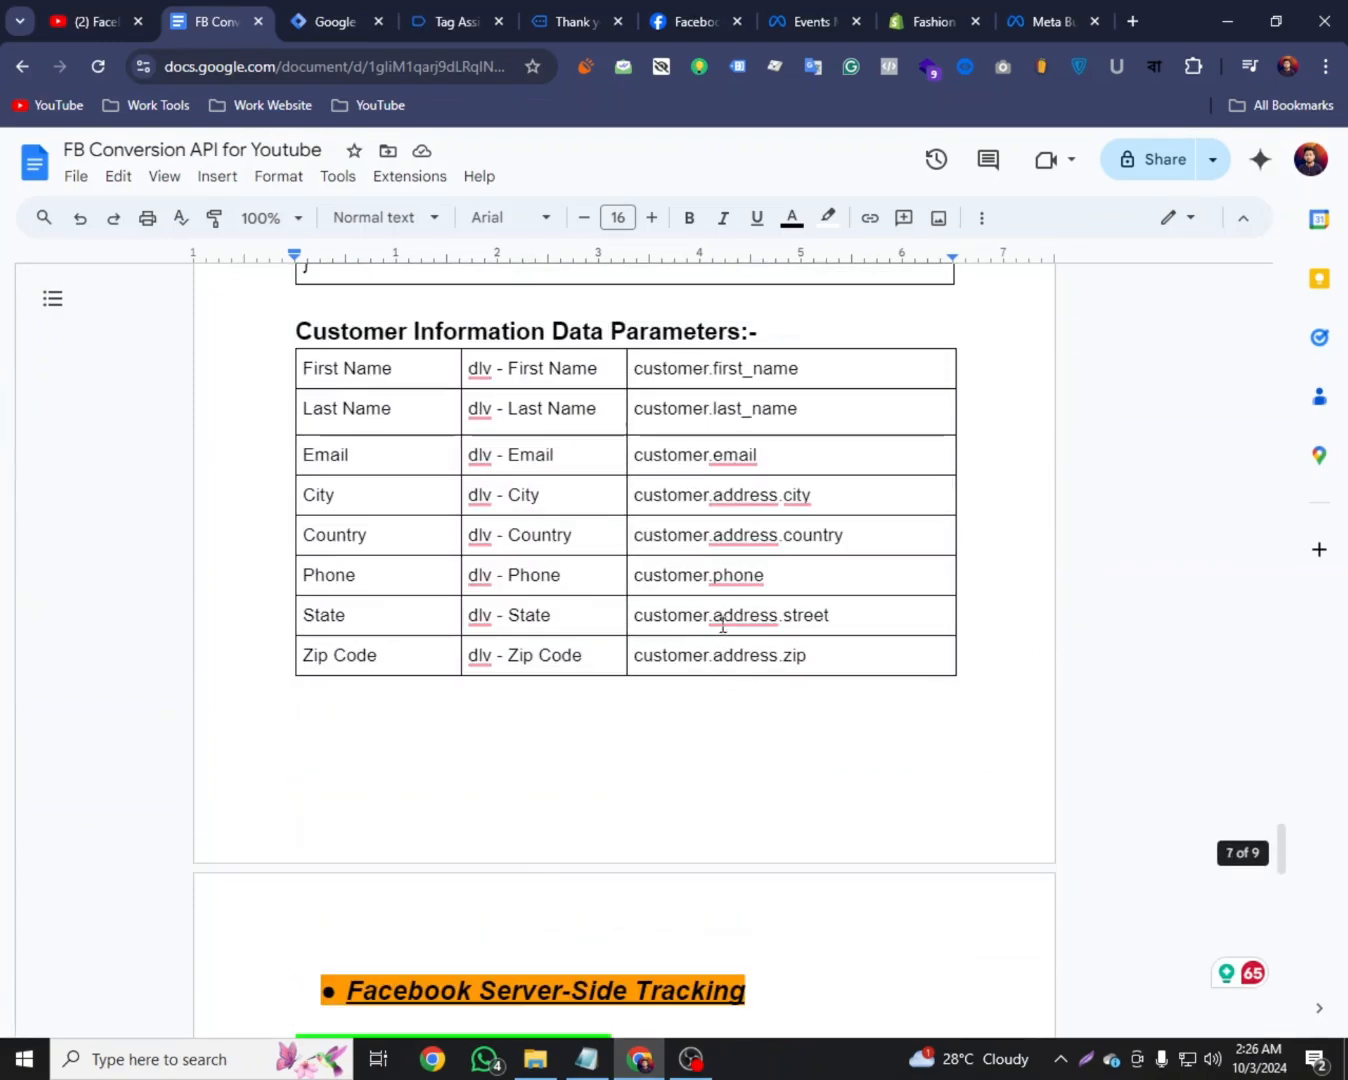
triple_click(690, 367)
right_click(691, 367)
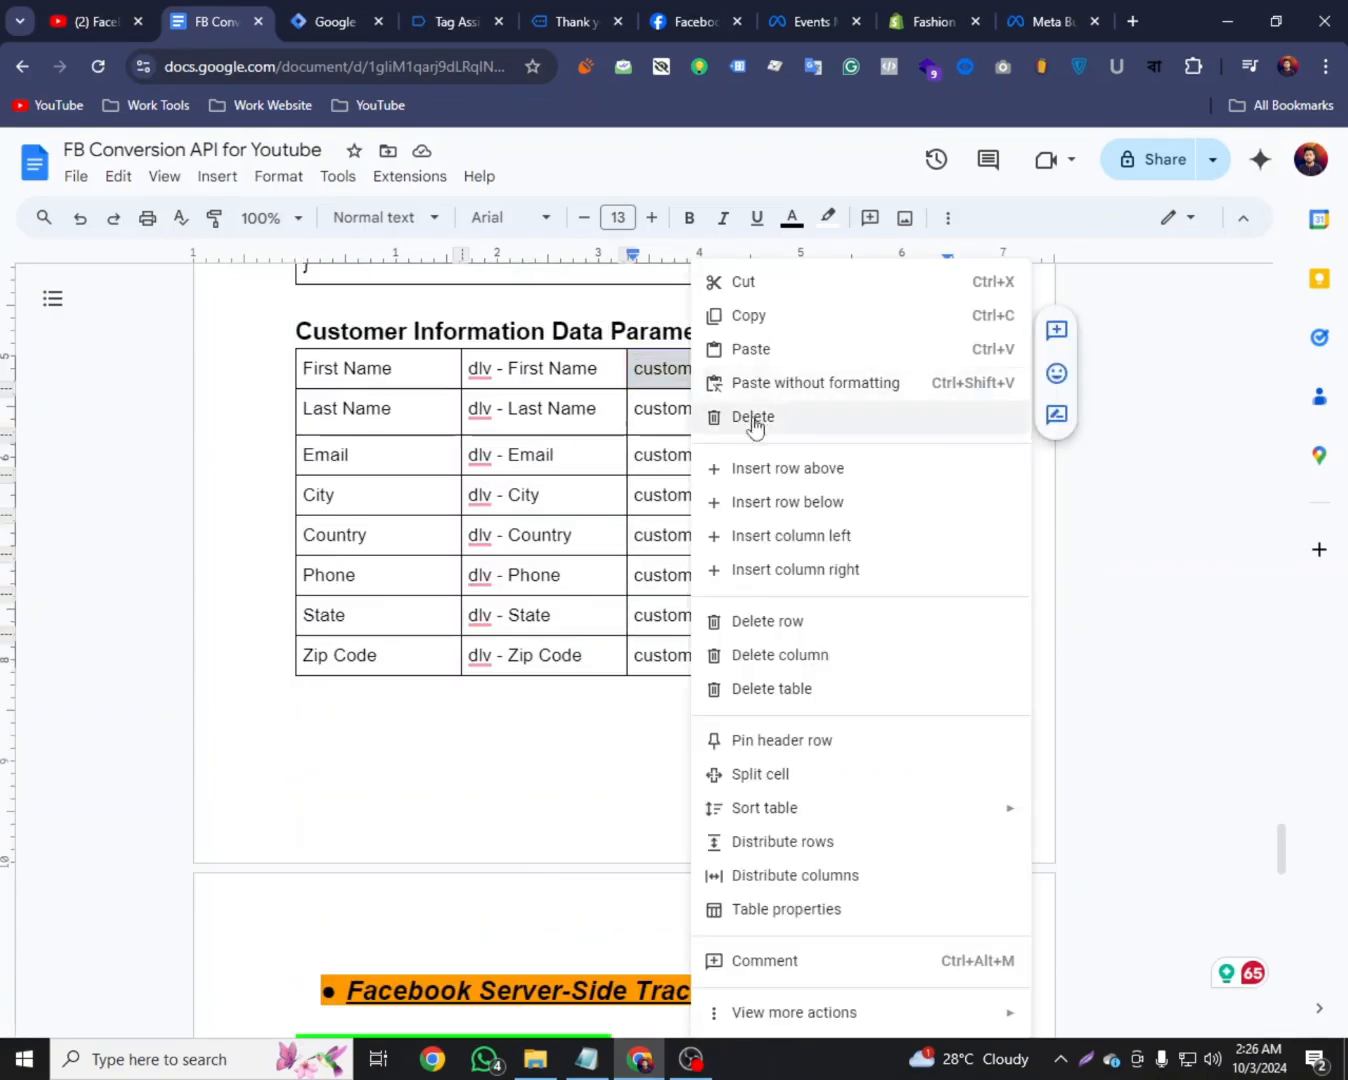
click(764, 329)
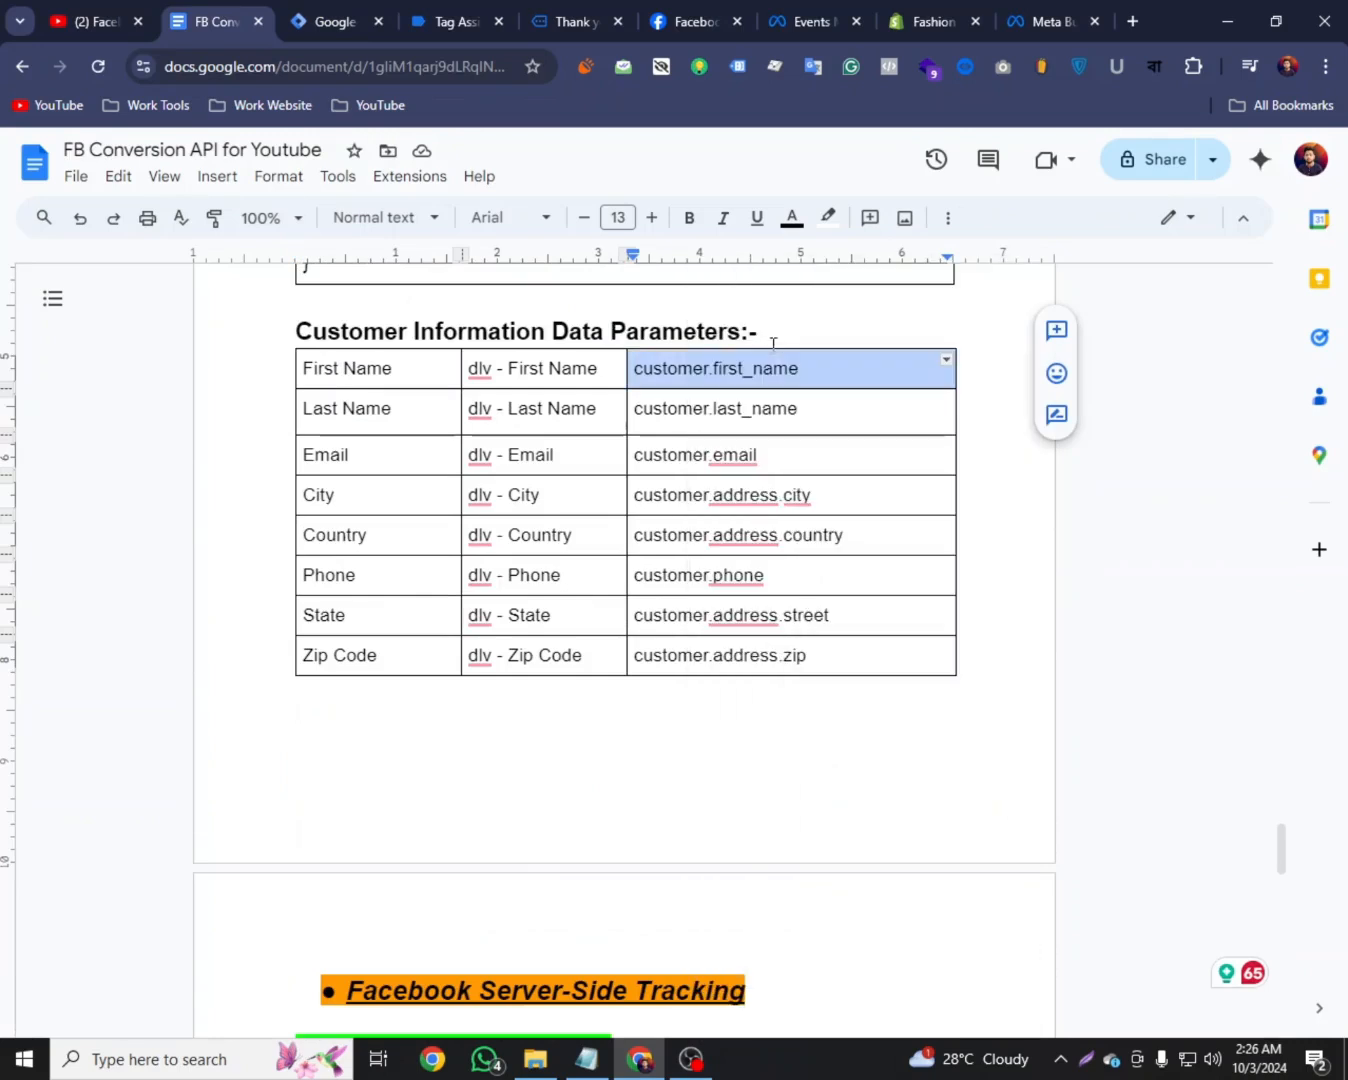
click(349, 10)
right_click(382, 457)
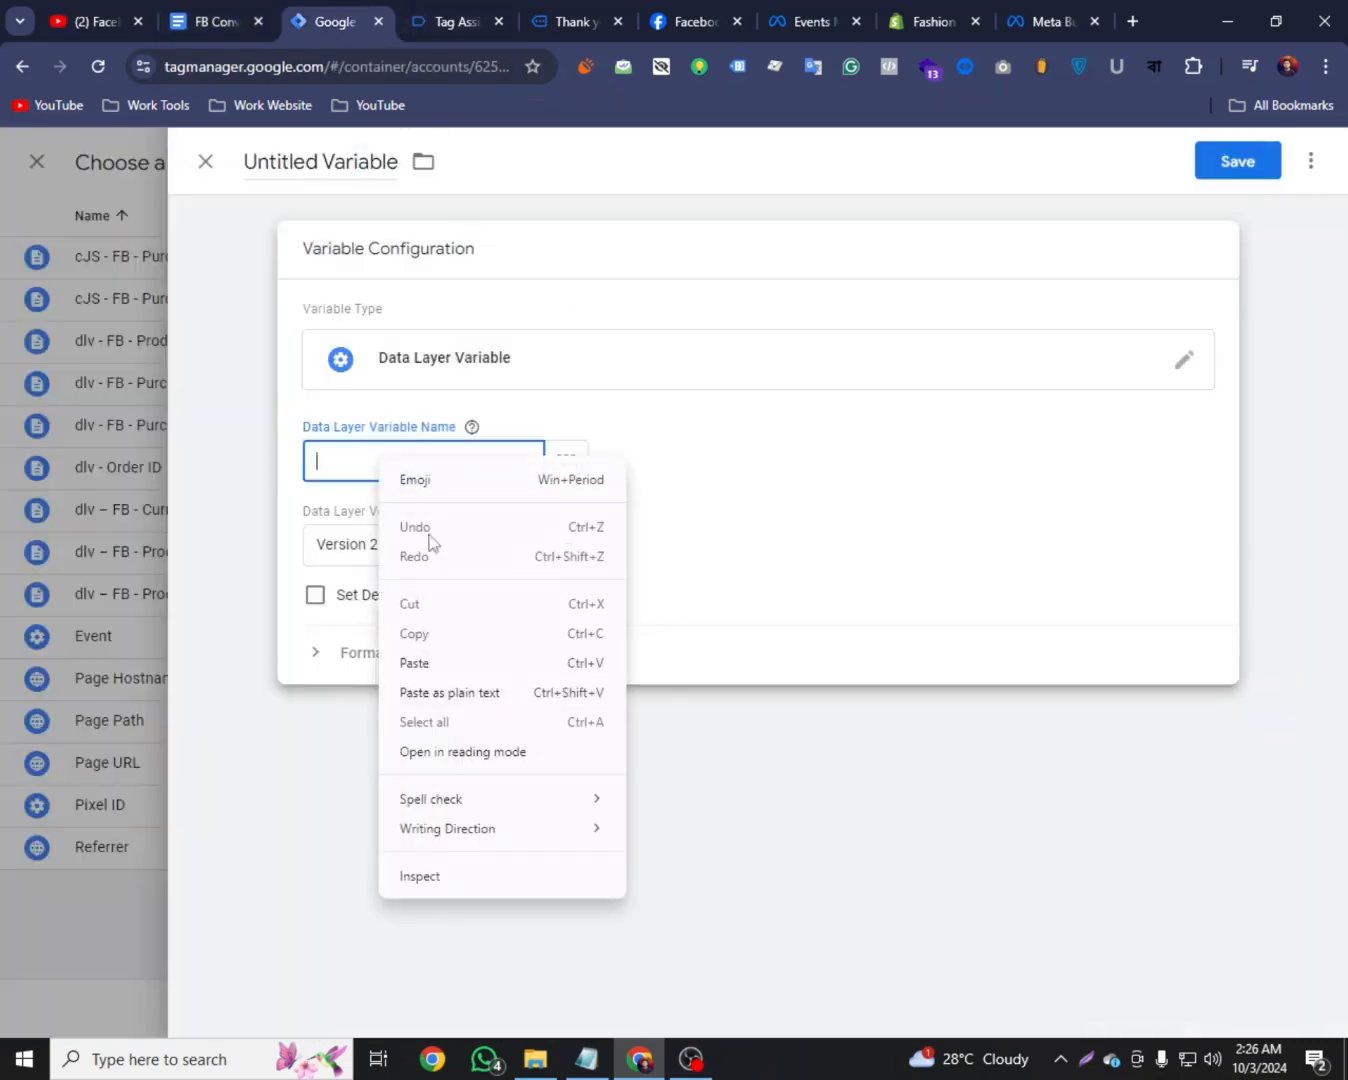
click(422, 659)
Copy the variable title dlv - First Name from the customer parameters table in the Google Docs notes, keeping the table intact
click(229, 7)
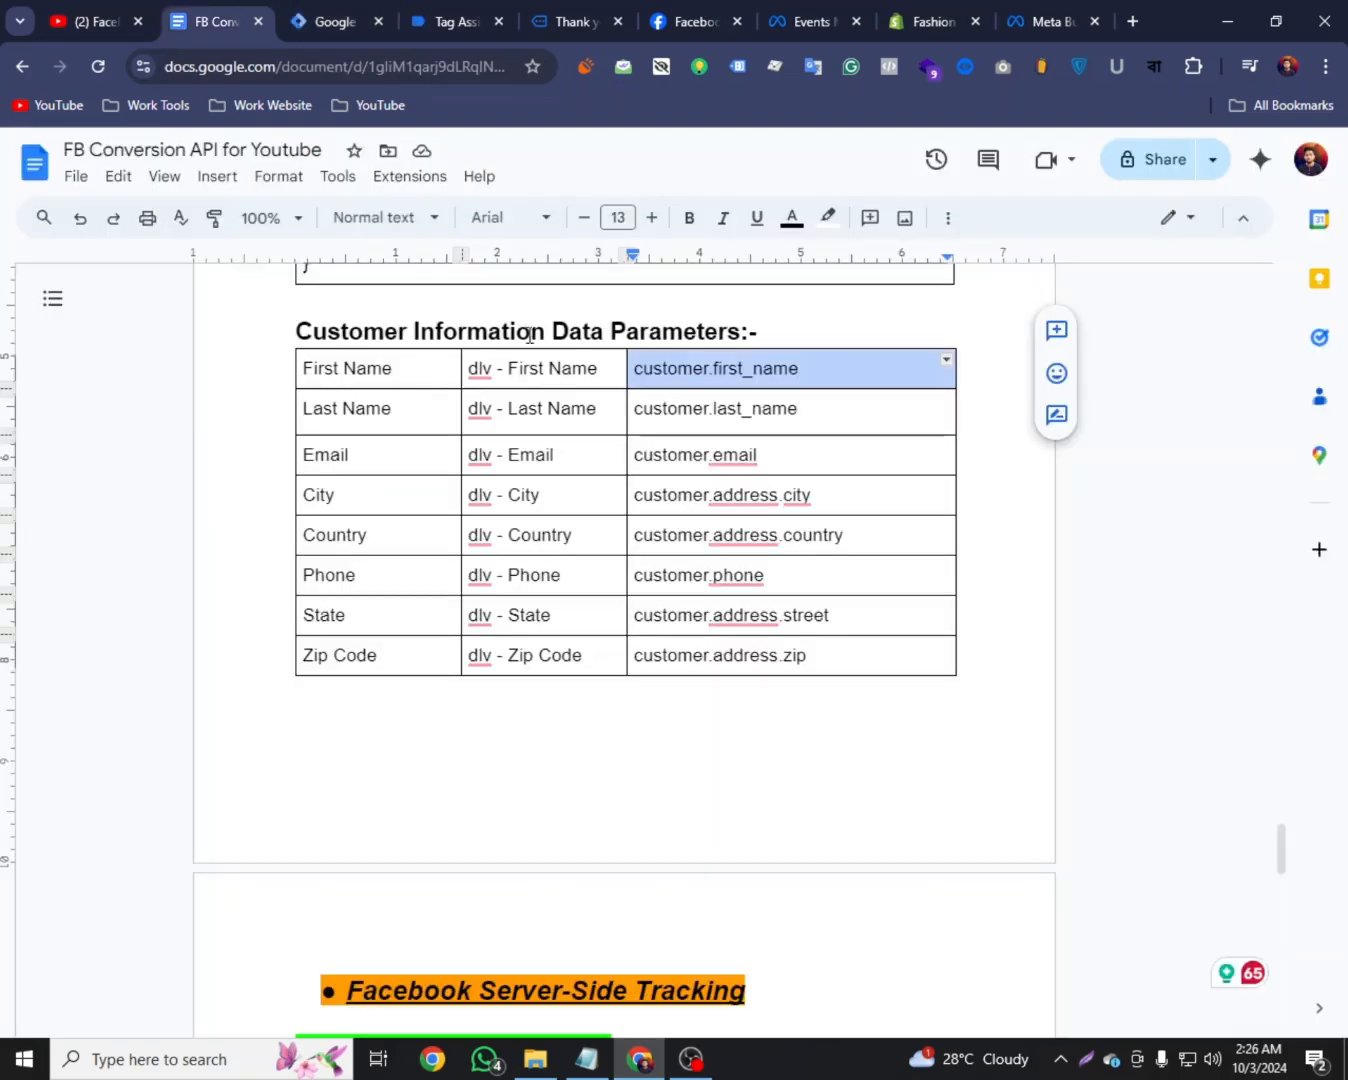
triple_click(528, 369)
right_click(529, 373)
click(601, 284)
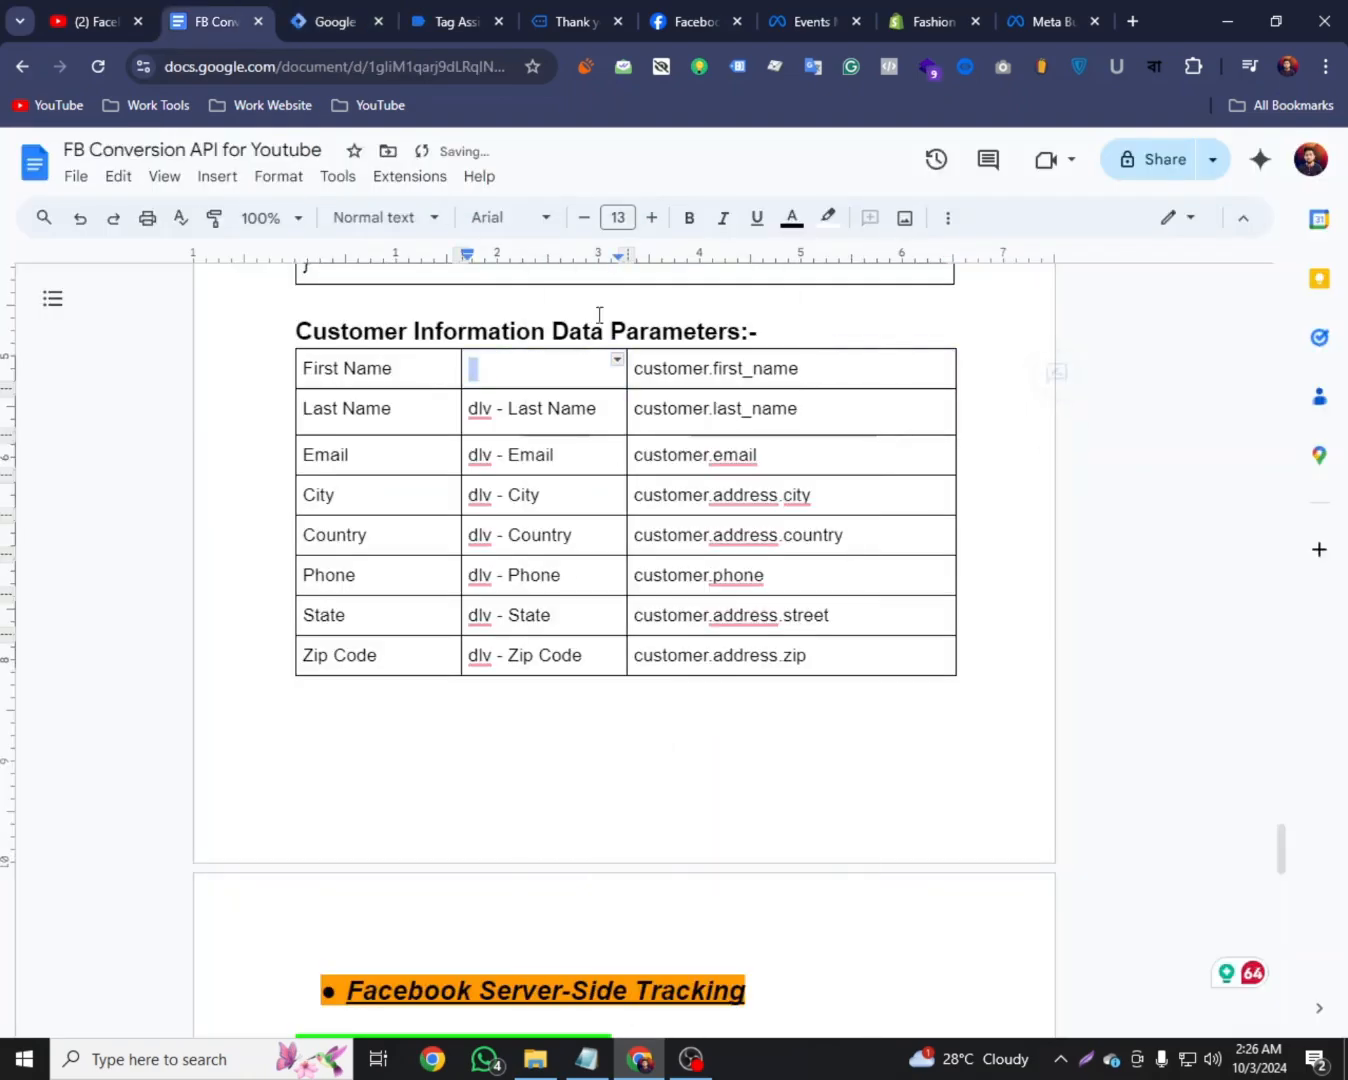
click(84, 222)
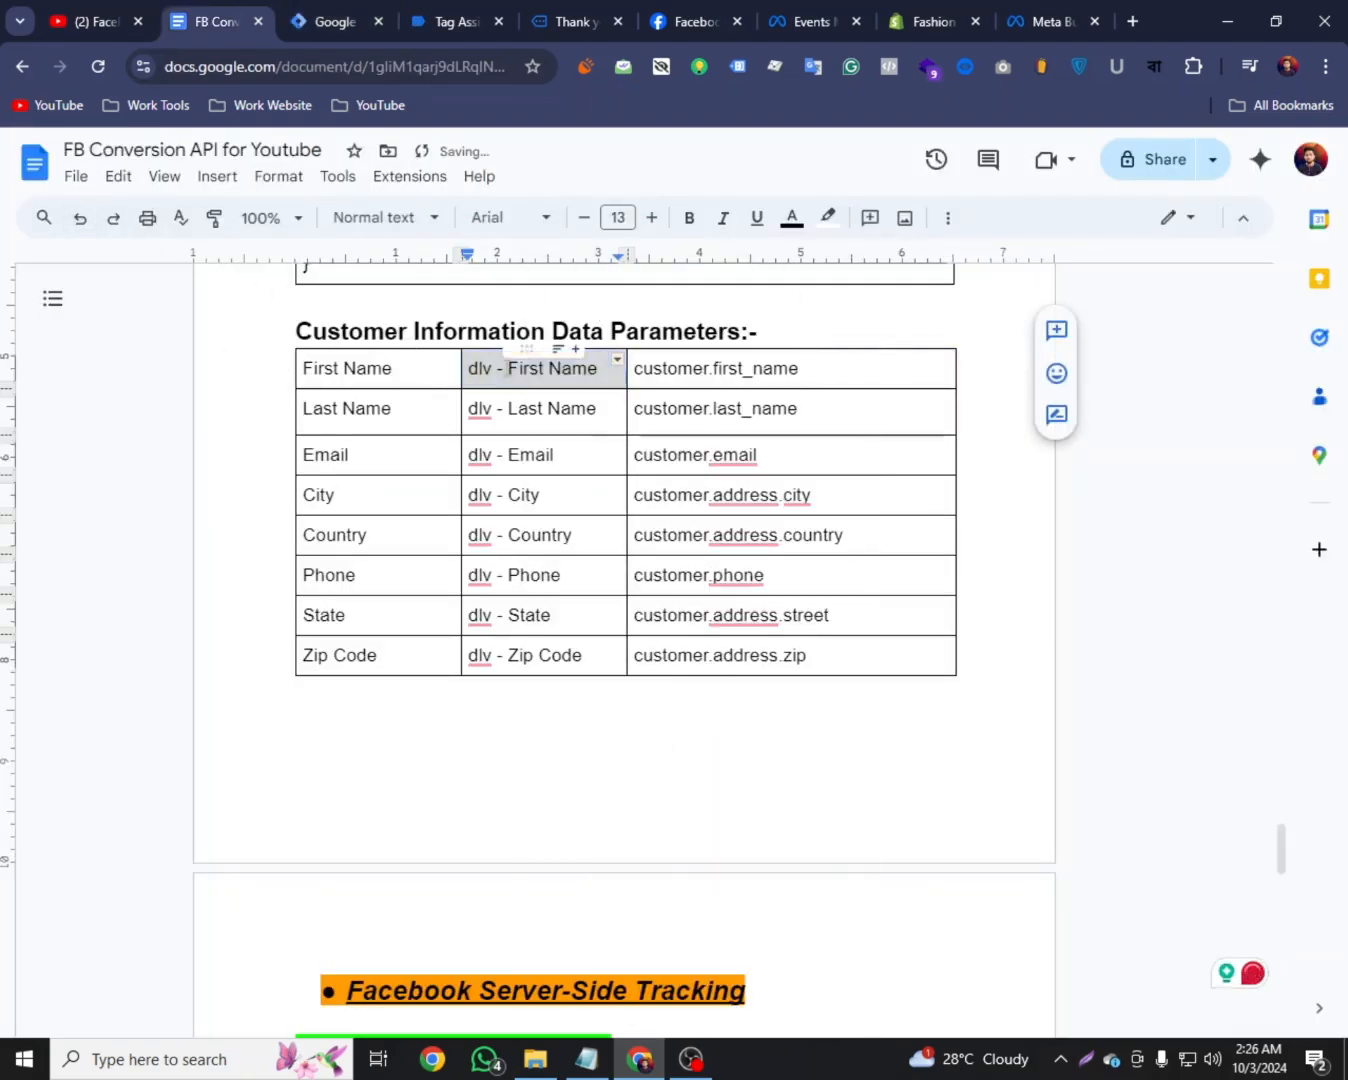
right_click(515, 370)
click(564, 313)
Back in Google Tag Manager, title the new variable dlv - First Name and save it
click(323, 14)
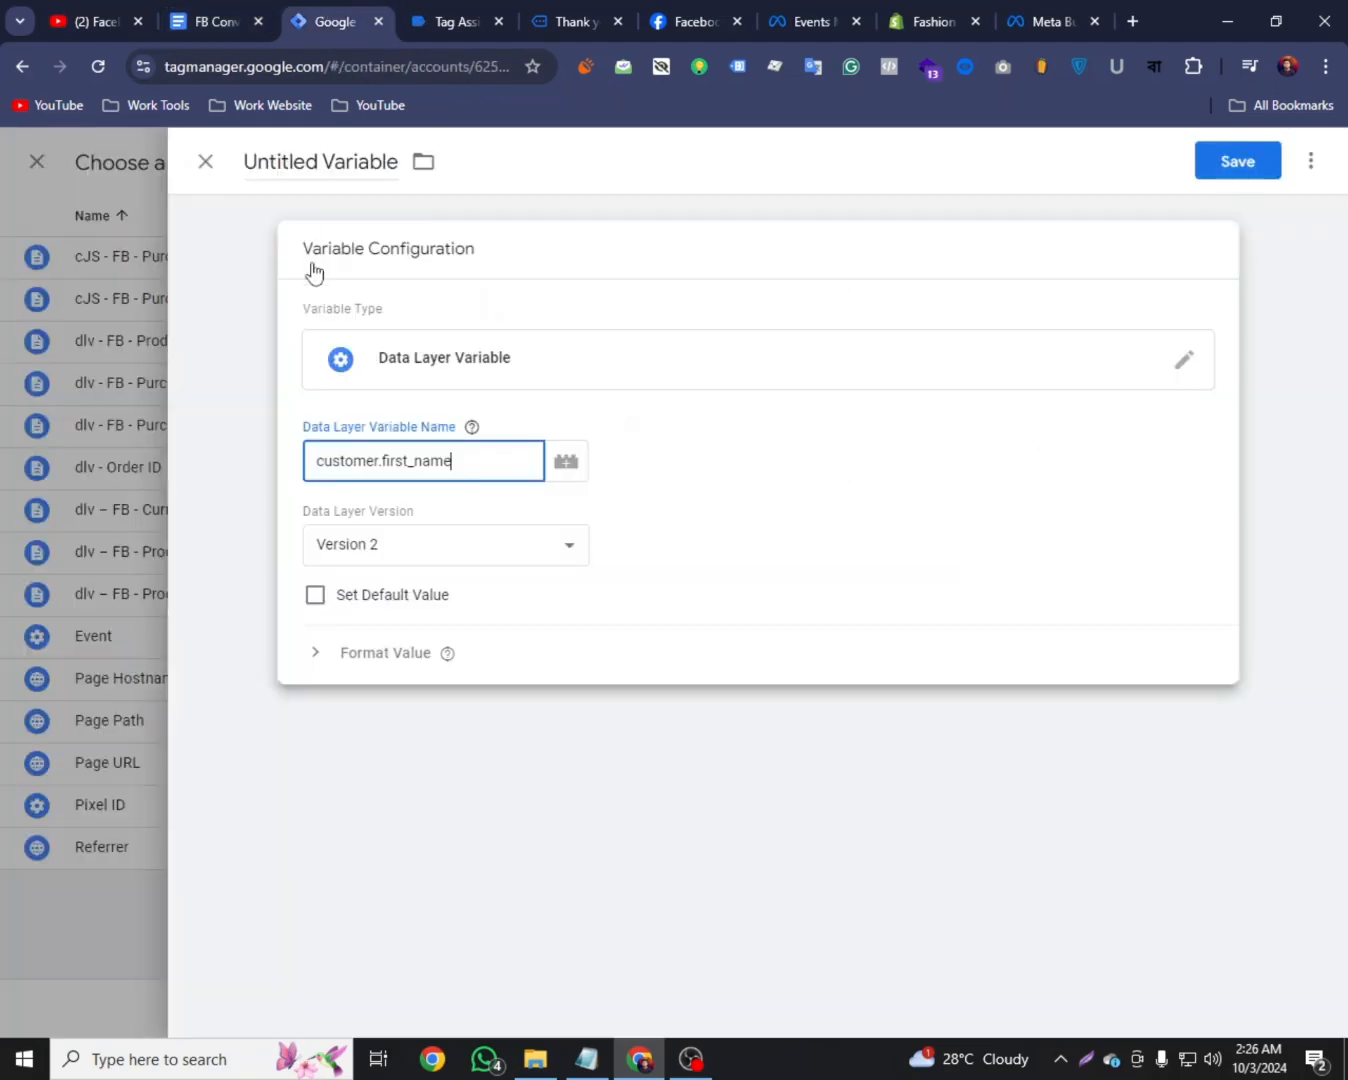
triple_click(302, 161)
right_click(304, 166)
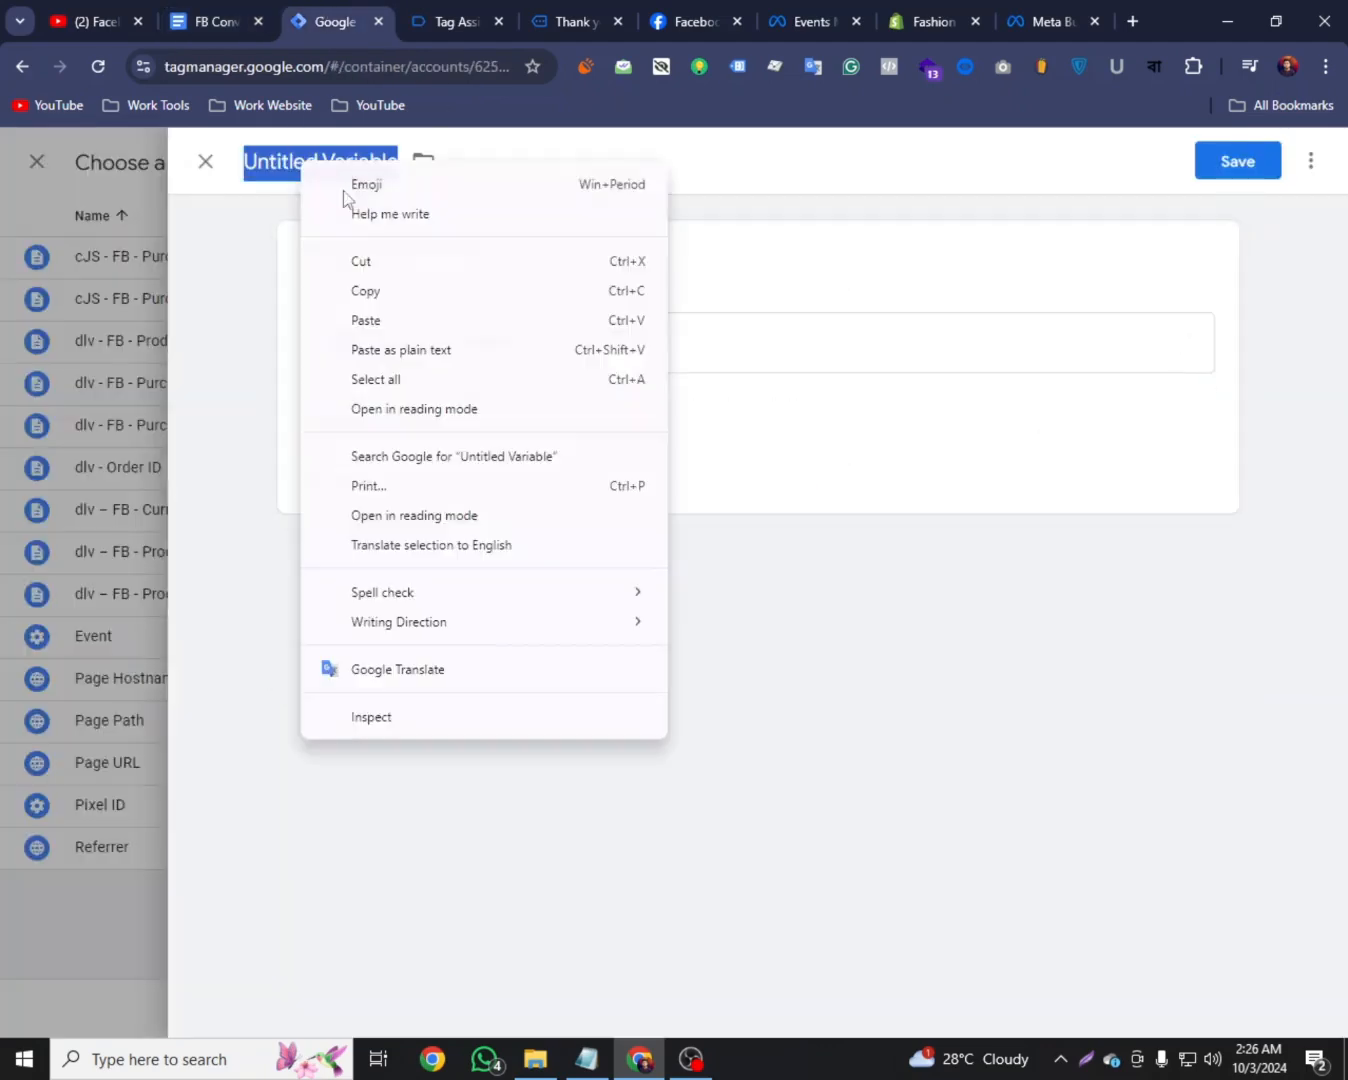
click(367, 319)
click(1222, 170)
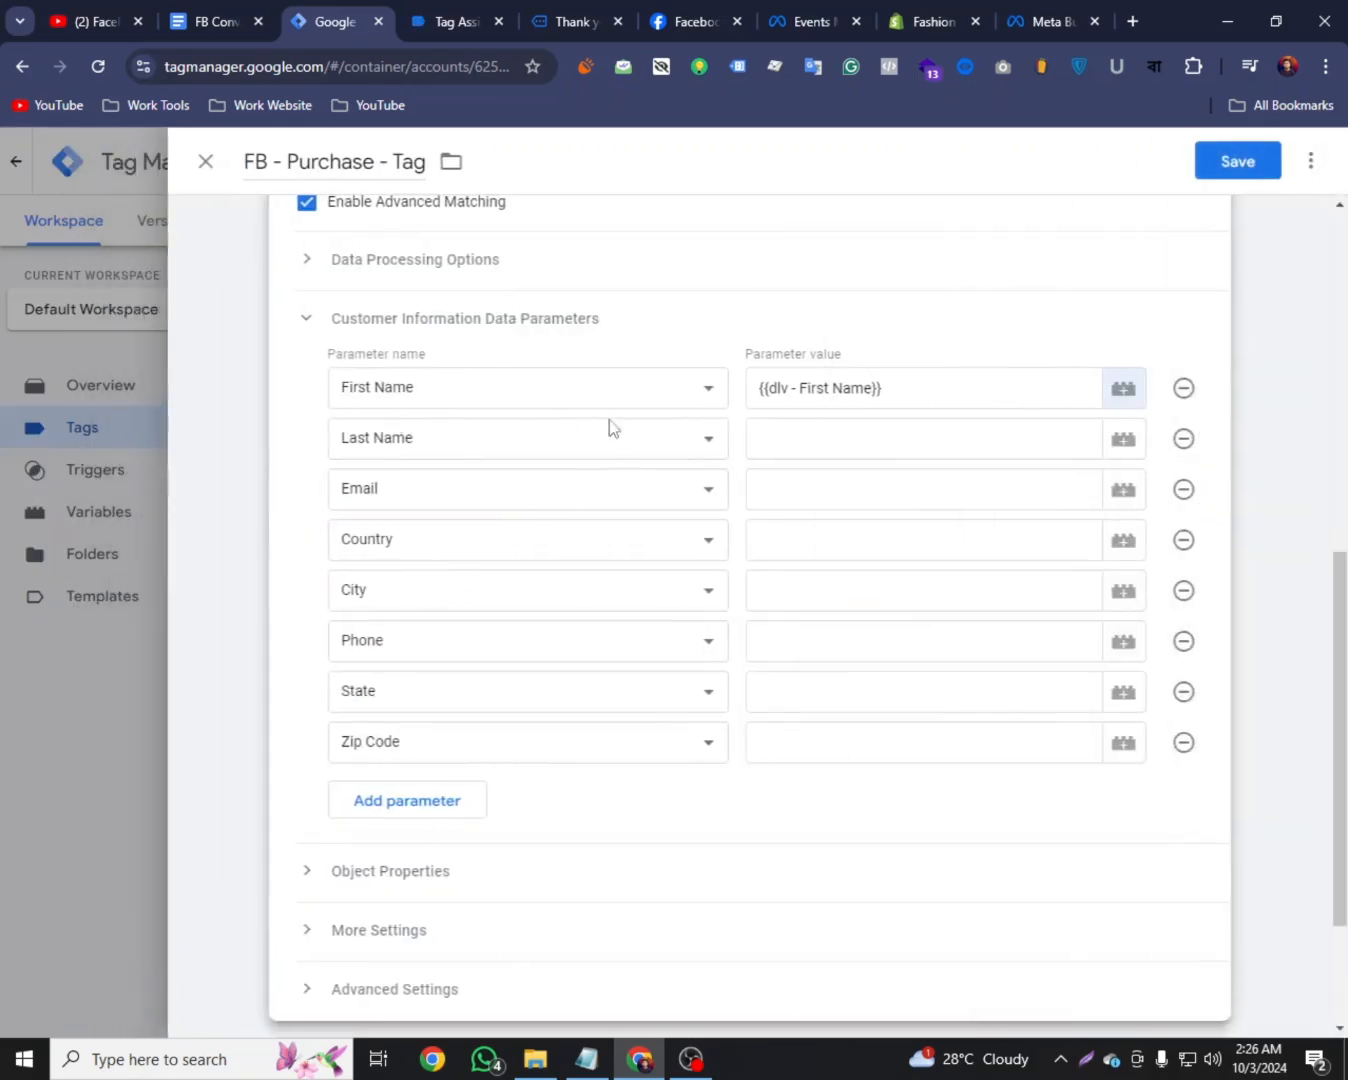
Start a new Data Layer Variable for the Last Name parameter's value
click(1123, 440)
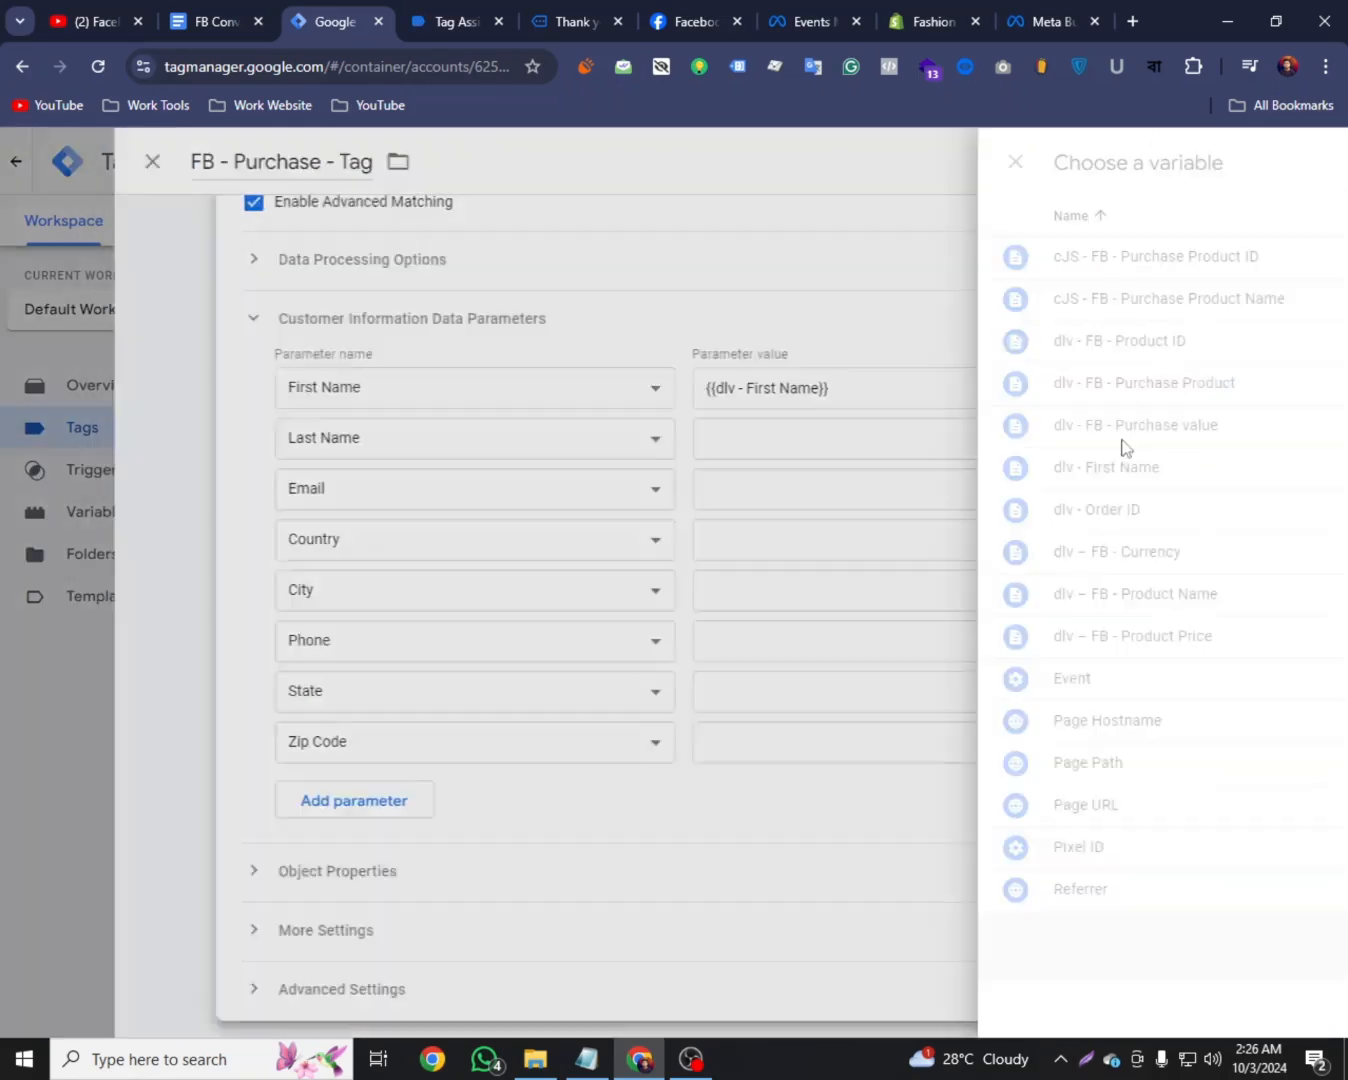
click(1311, 164)
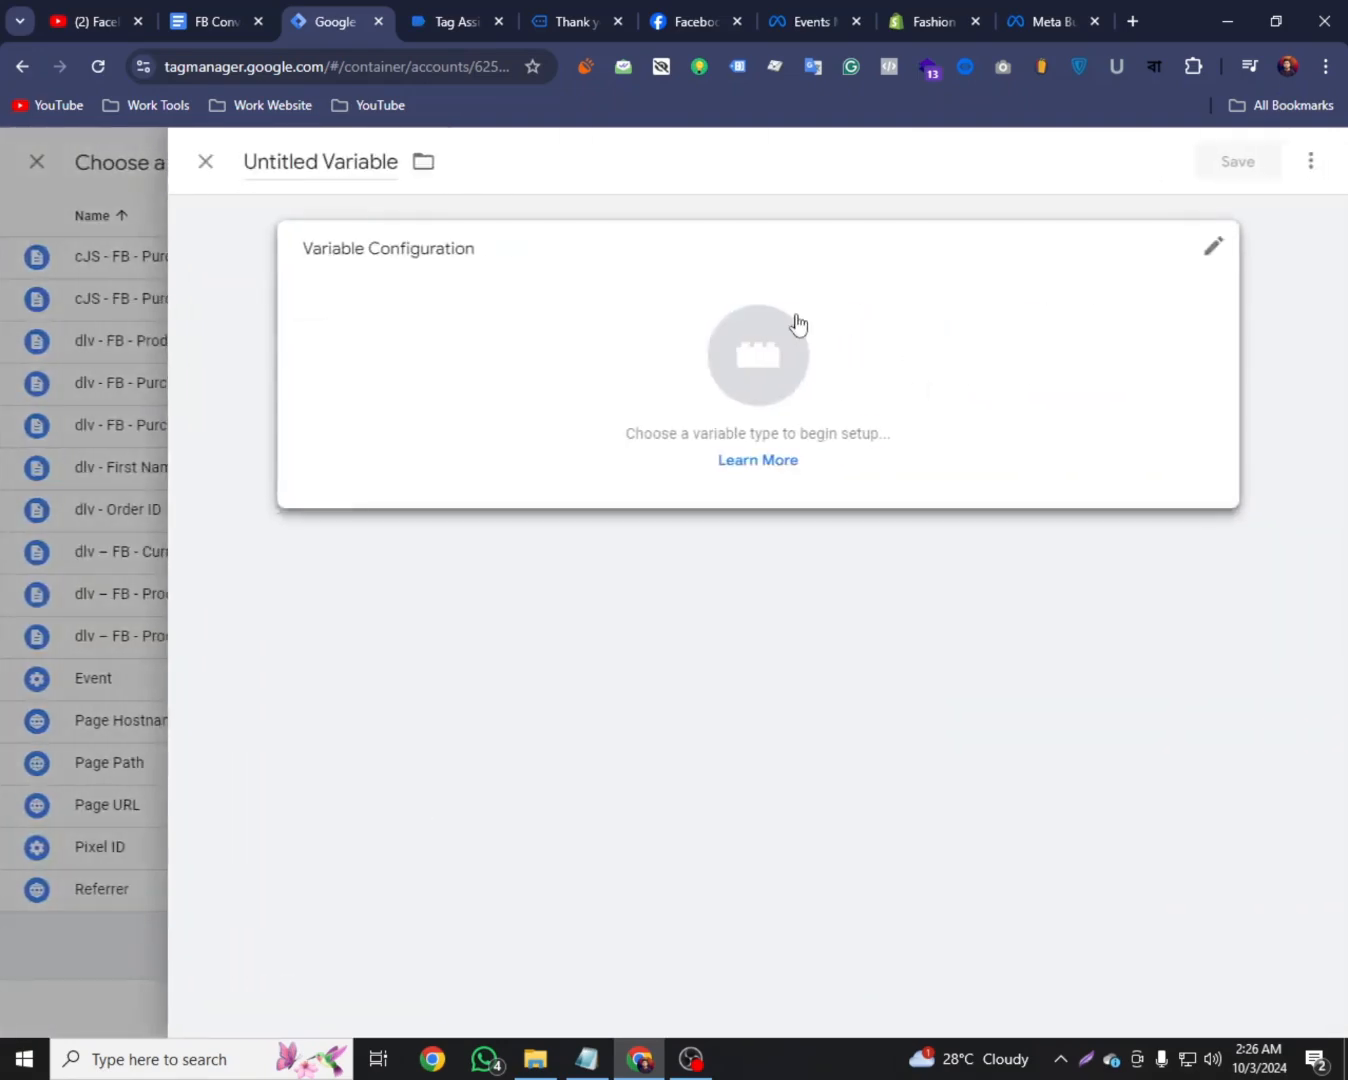
click(797, 325)
click(805, 677)
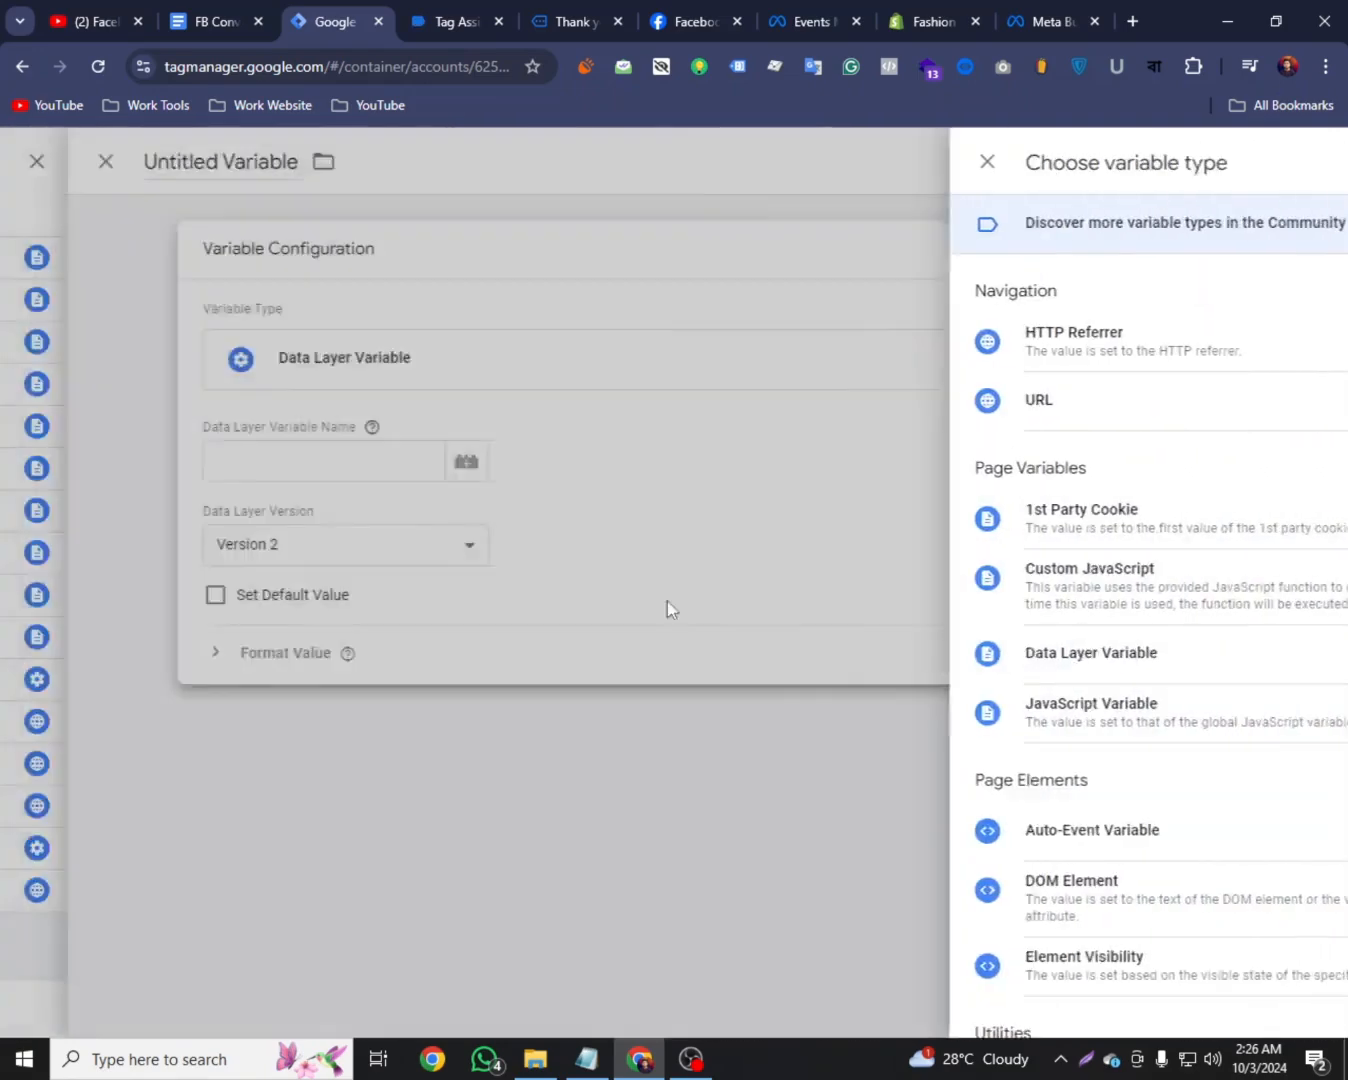
Set the data layer variable name to customer.last_name, copied from the customer parameters table in the Google Docs notes
key(ctrl+shift+Tab)
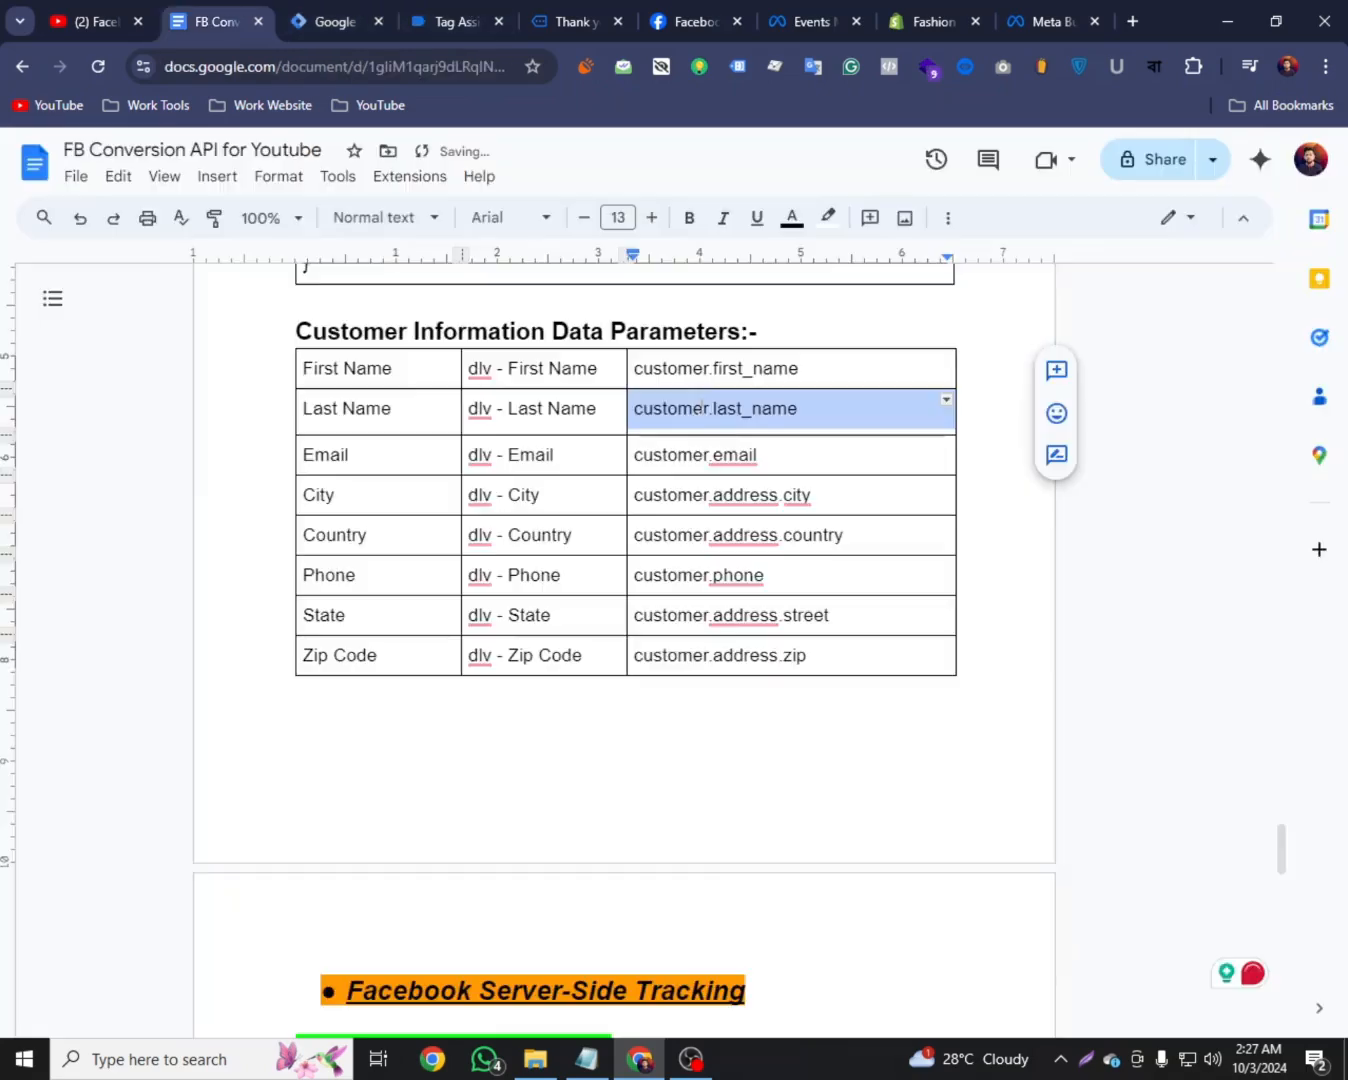
right_click(700, 411)
click(746, 313)
click(323, 12)
right_click(347, 458)
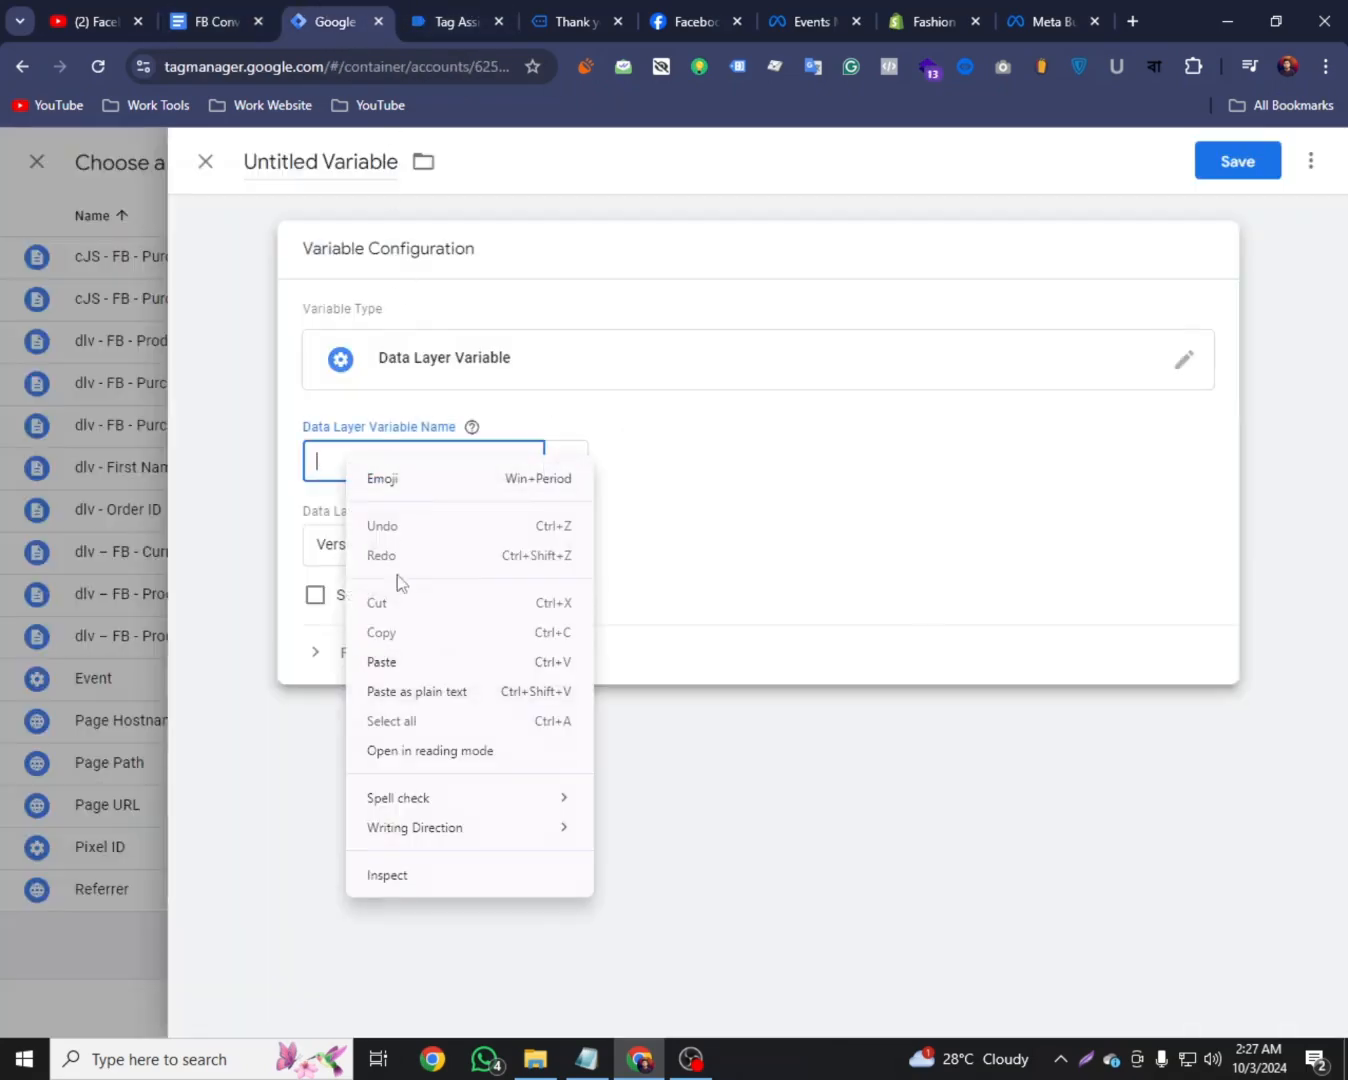
click(385, 663)
Title the variable dlv - Last Name, copied from the Google Docs table, and save it in Google Tag Manager
click(237, 8)
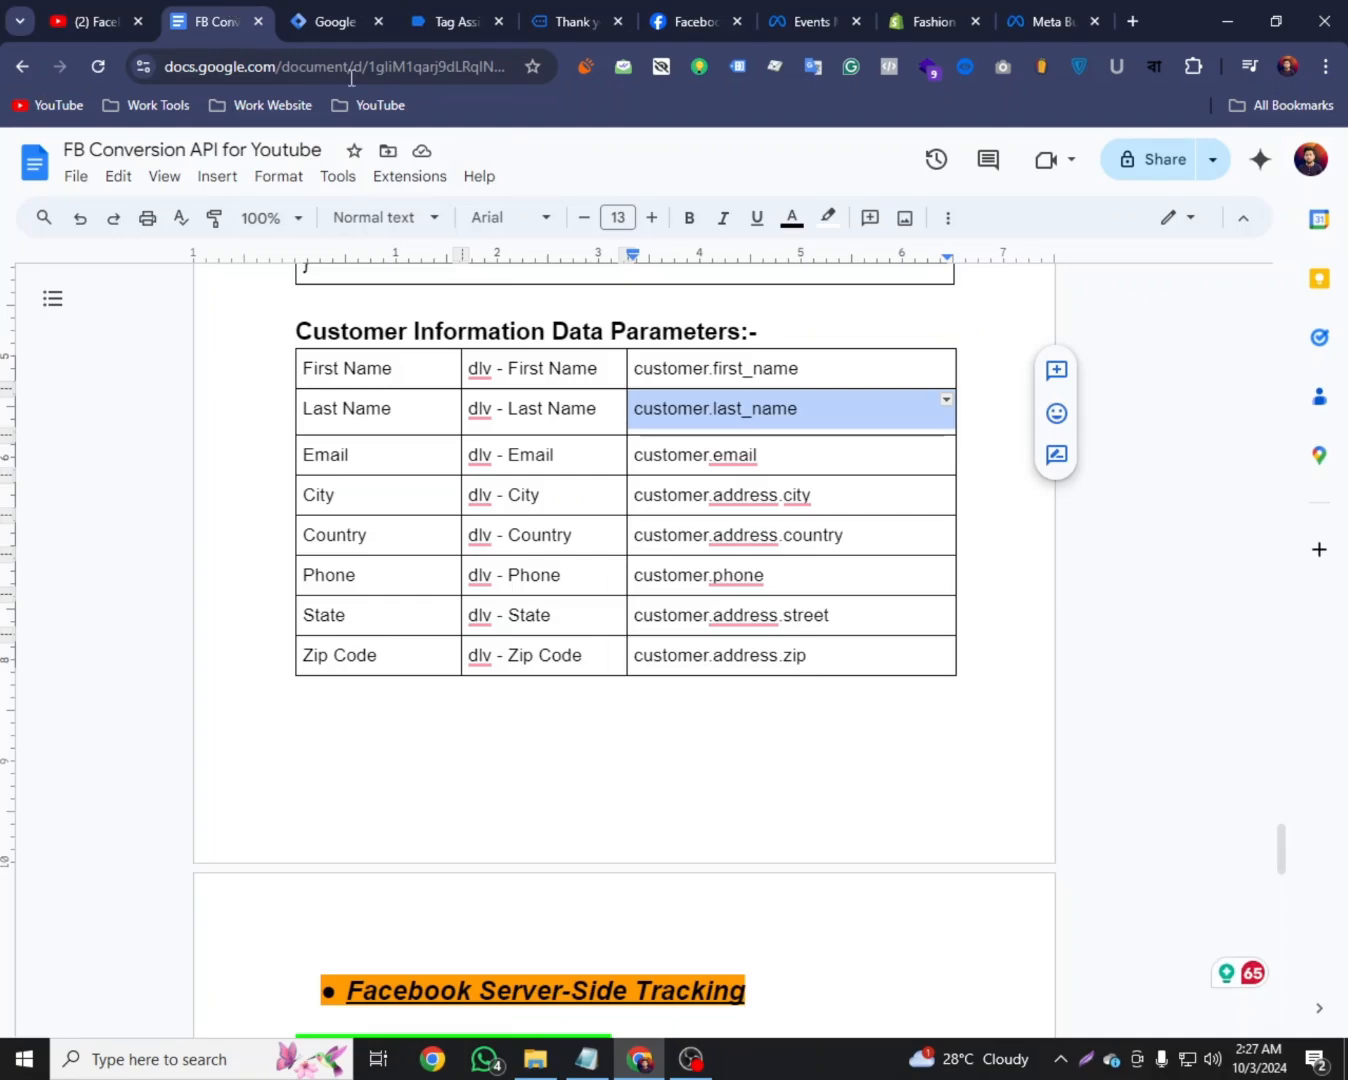
triple_click(529, 407)
right_click(533, 410)
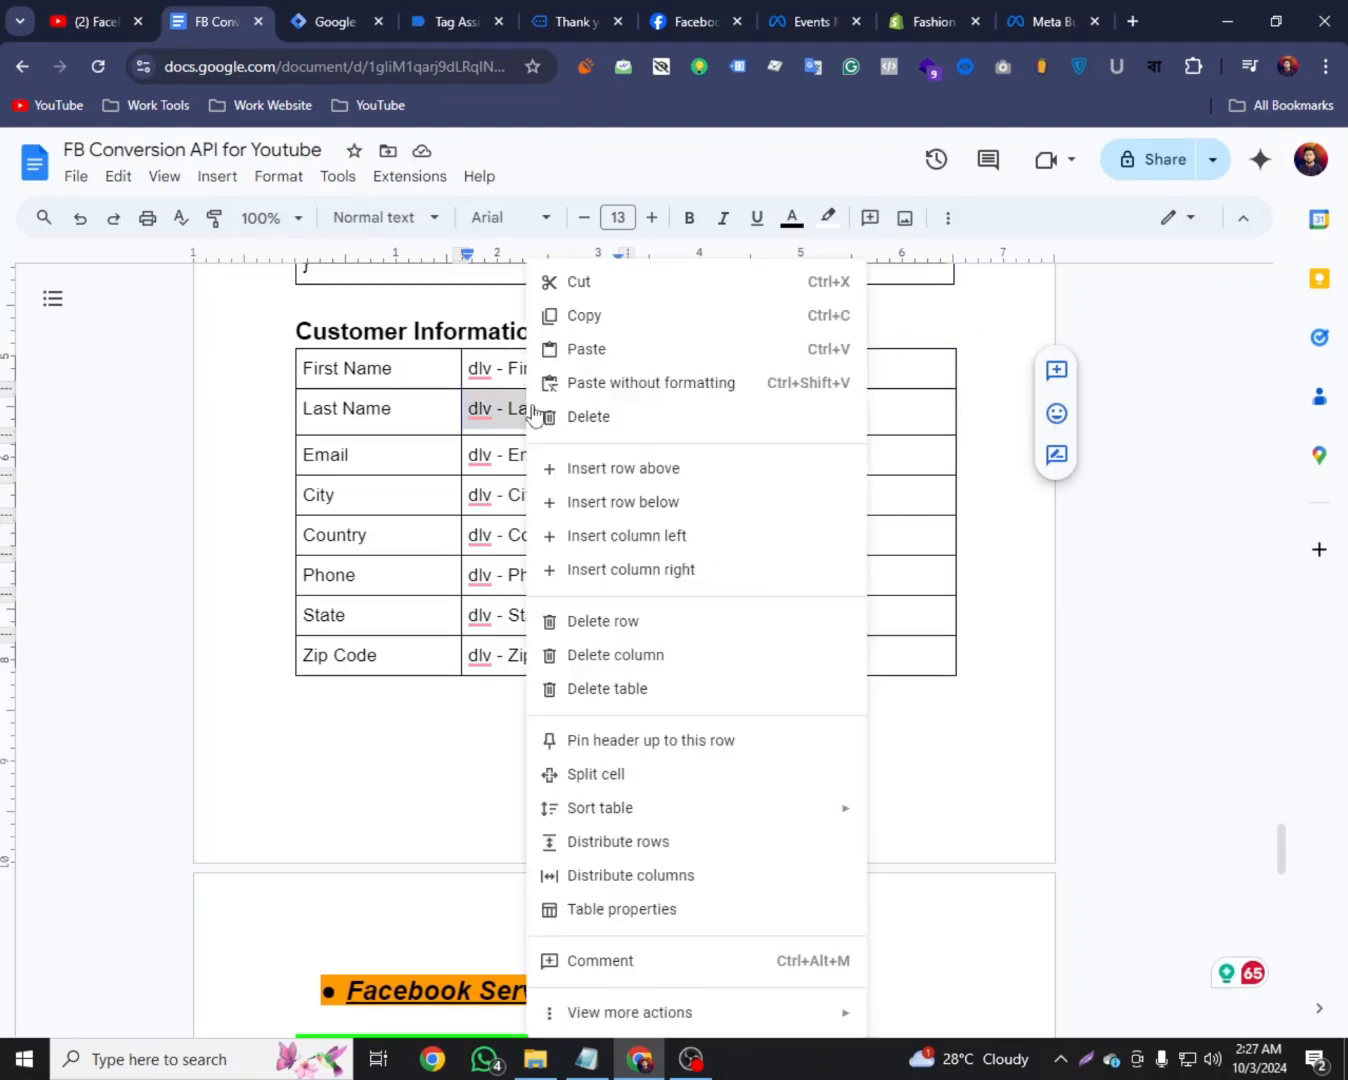
click(564, 315)
click(355, 9)
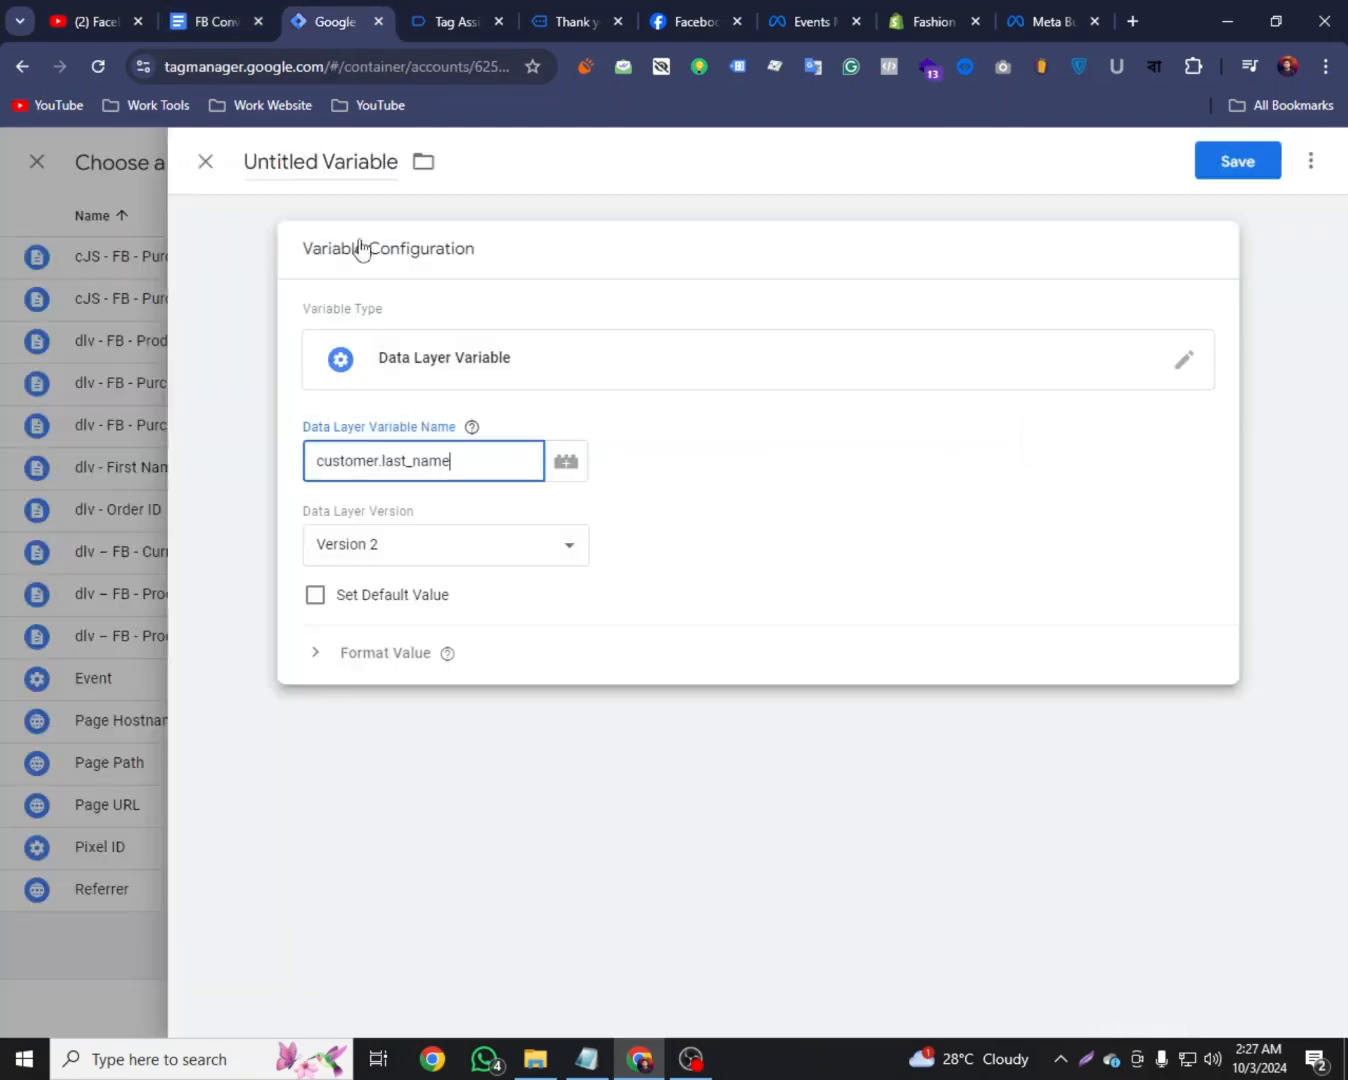
click(310, 160)
triple_click(308, 167)
right_click(308, 170)
click(367, 319)
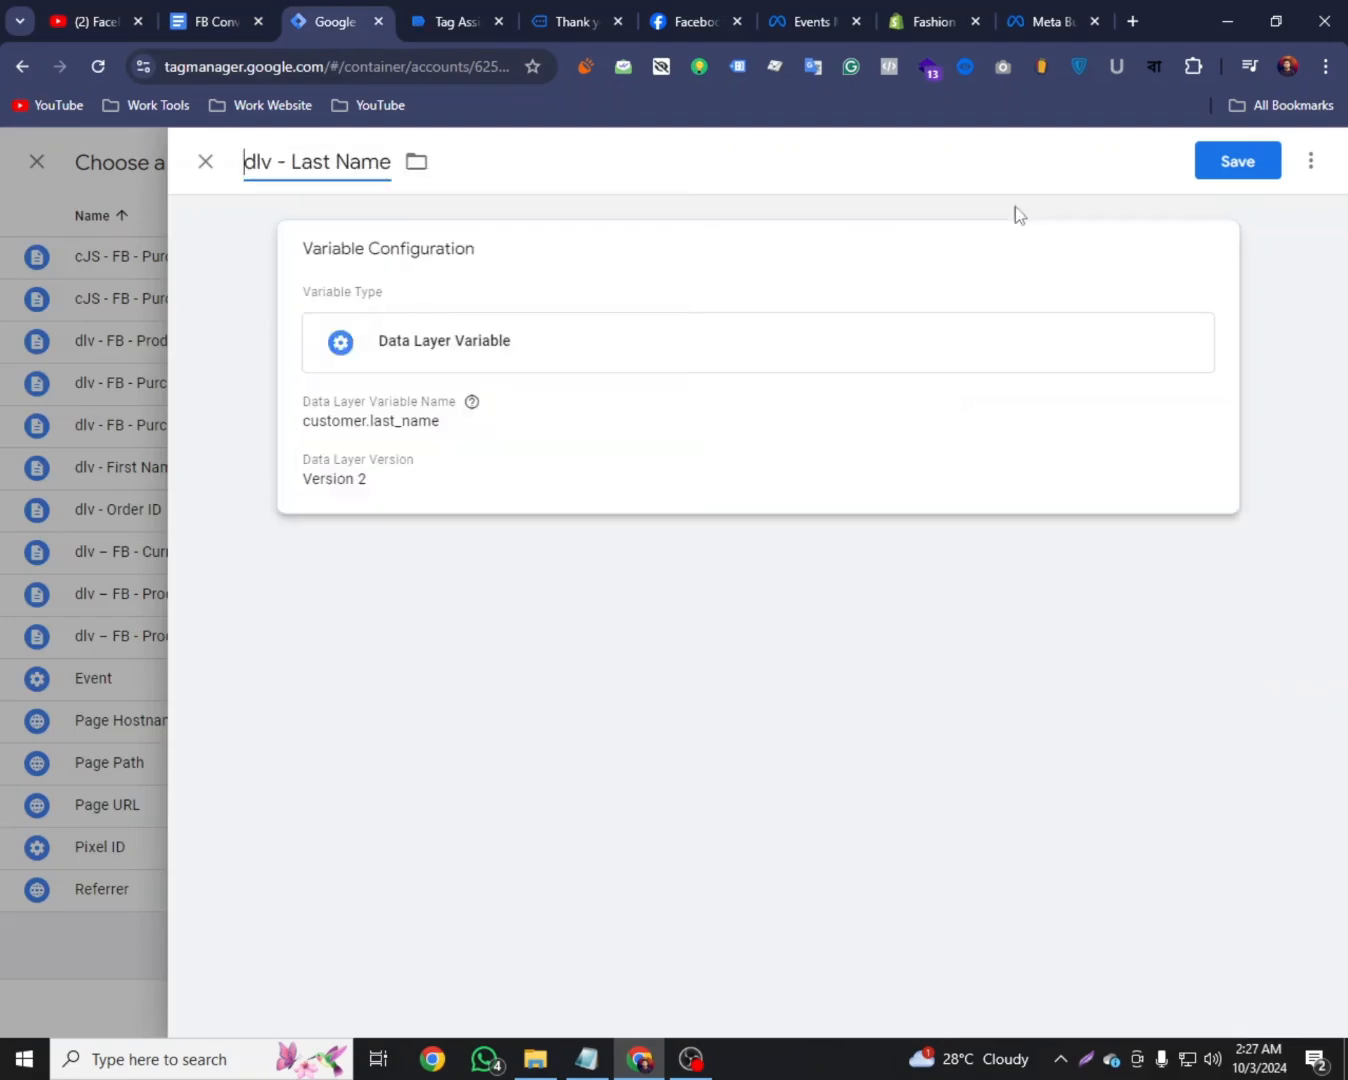
click(1235, 160)
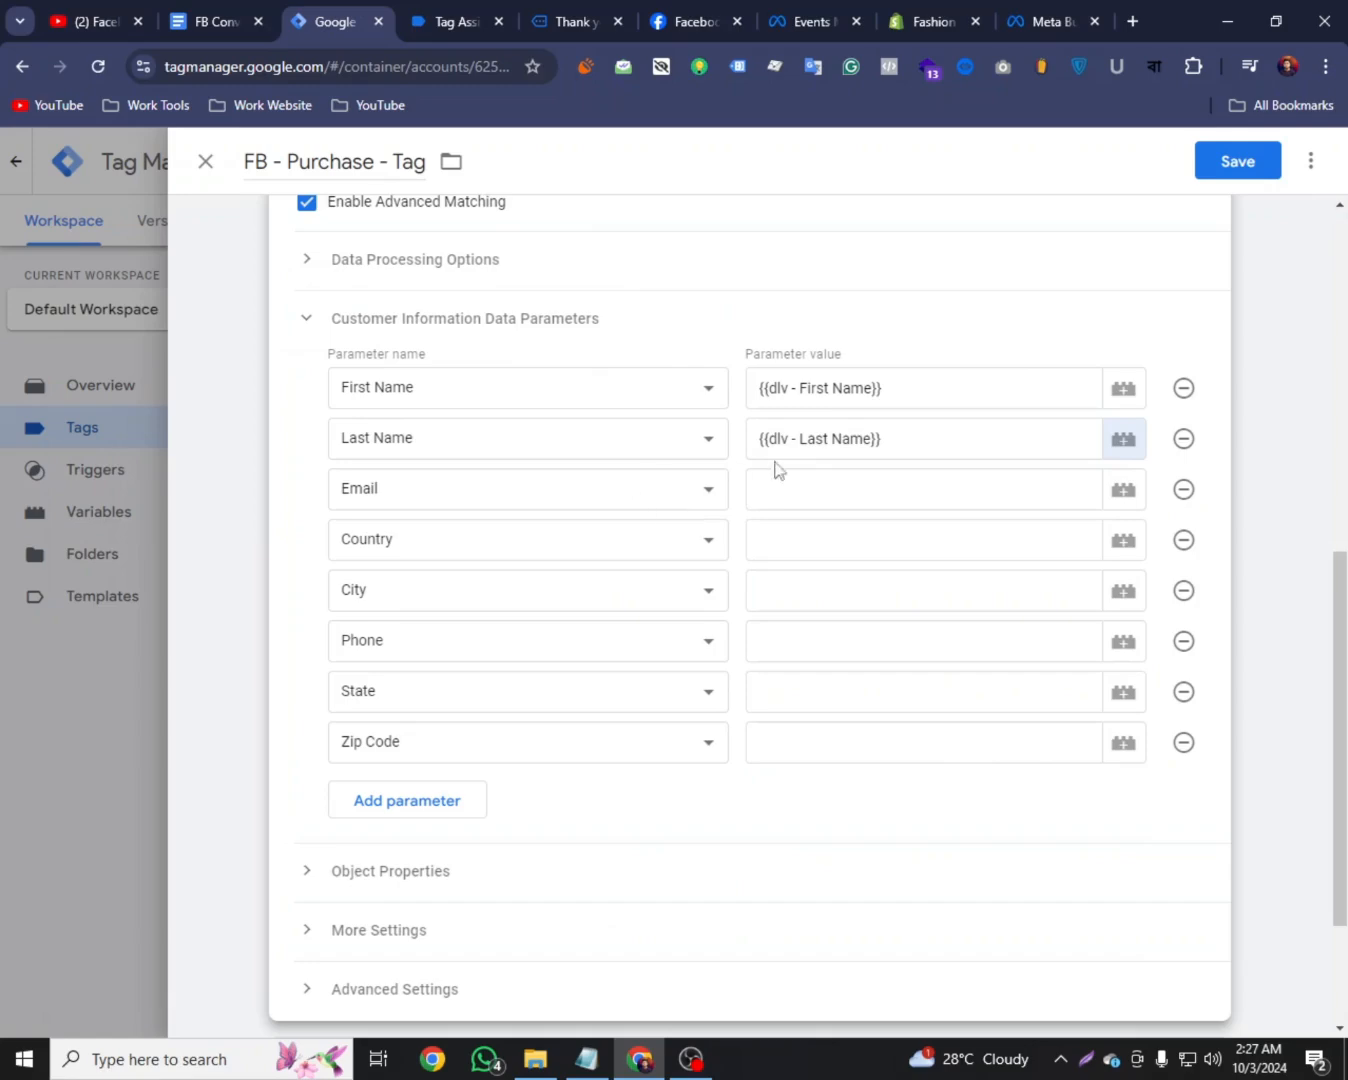
Switch to Tag Assistant and check the email field under customer in the purchase event's data layer
click(831, 498)
click(433, 10)
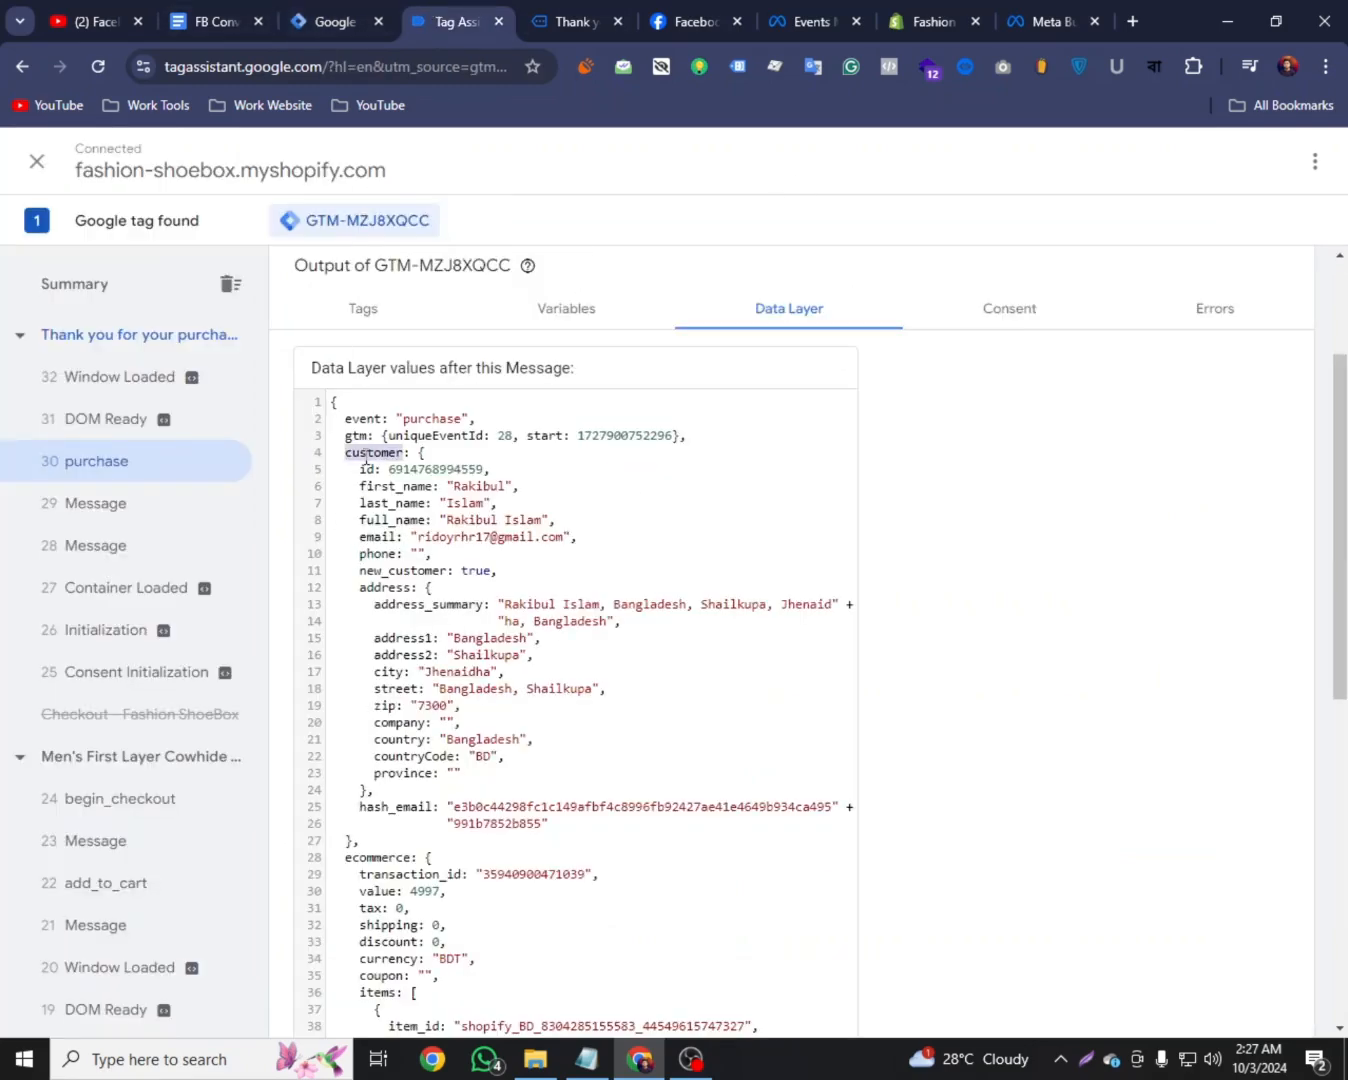
double_click(374, 542)
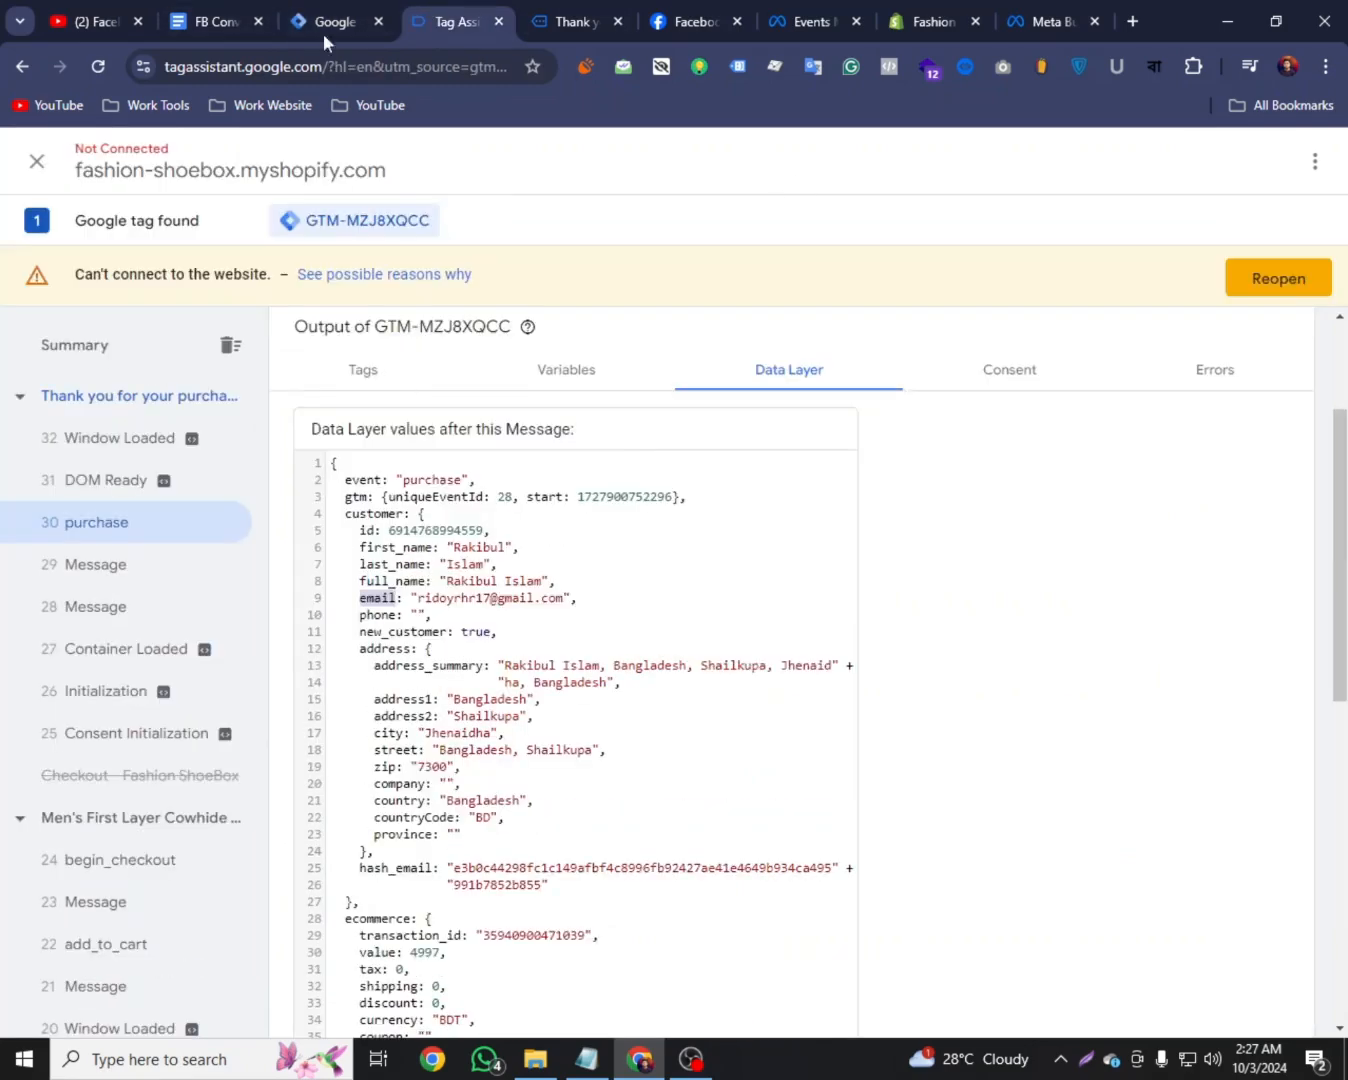
Copy customer.email from the Email row of the customer parameters table in the Google Docs notes
click(219, 10)
drag(692, 452, 948, 452)
right_click(701, 455)
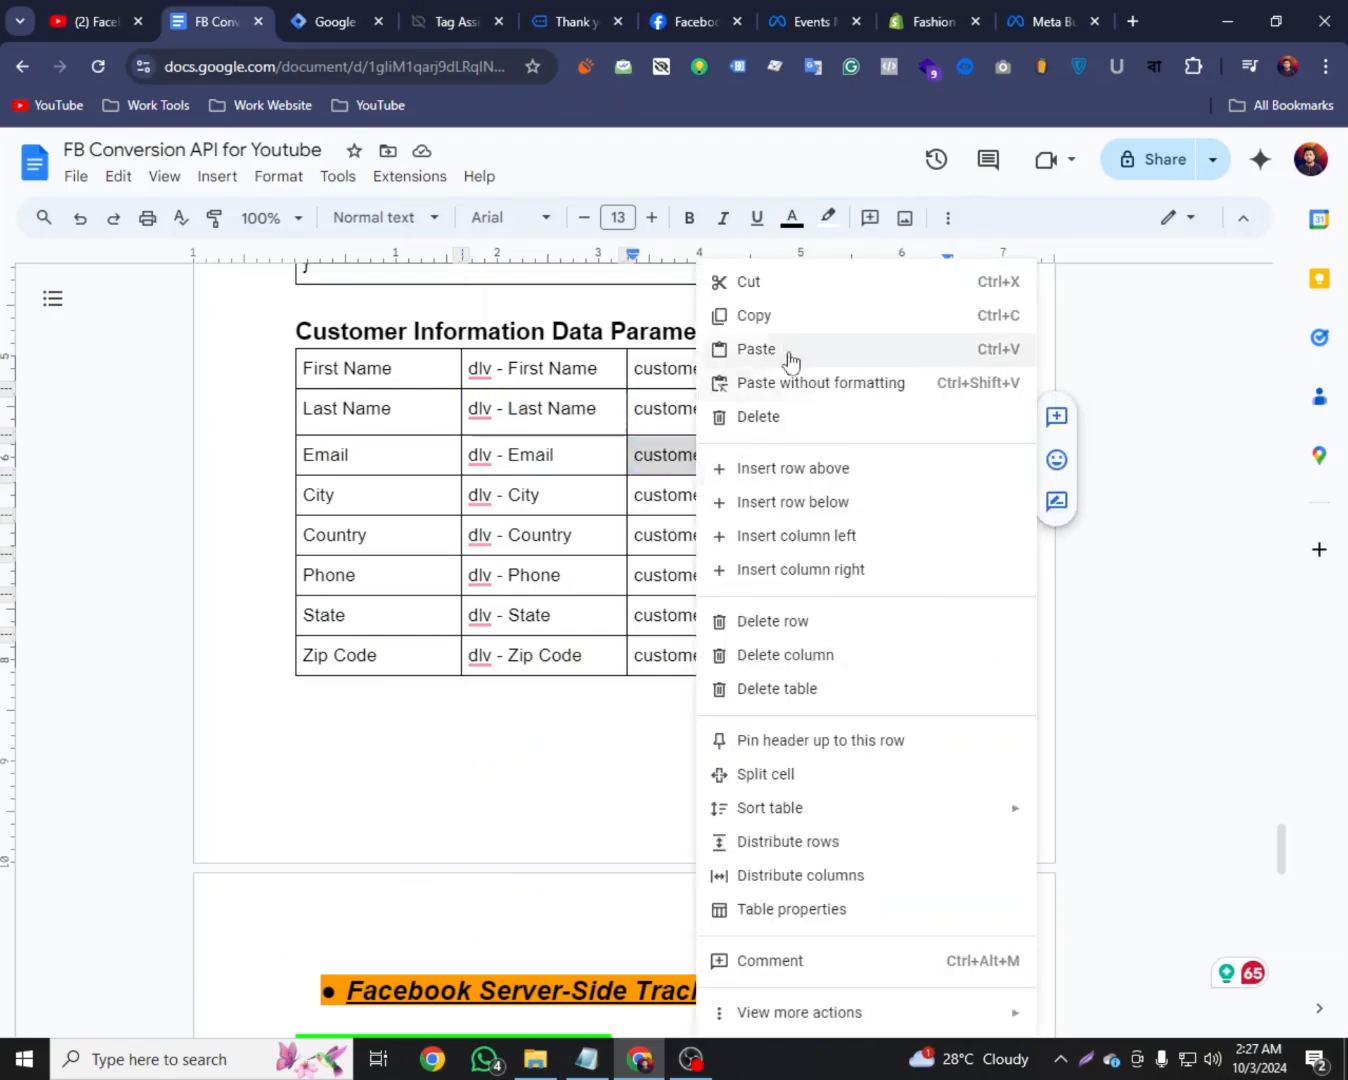
click(755, 316)
Switch to Google Tag Manager and start a new Data Layer Variable for the Email parameter's value in the Purchase tag
click(449, 22)
click(330, 21)
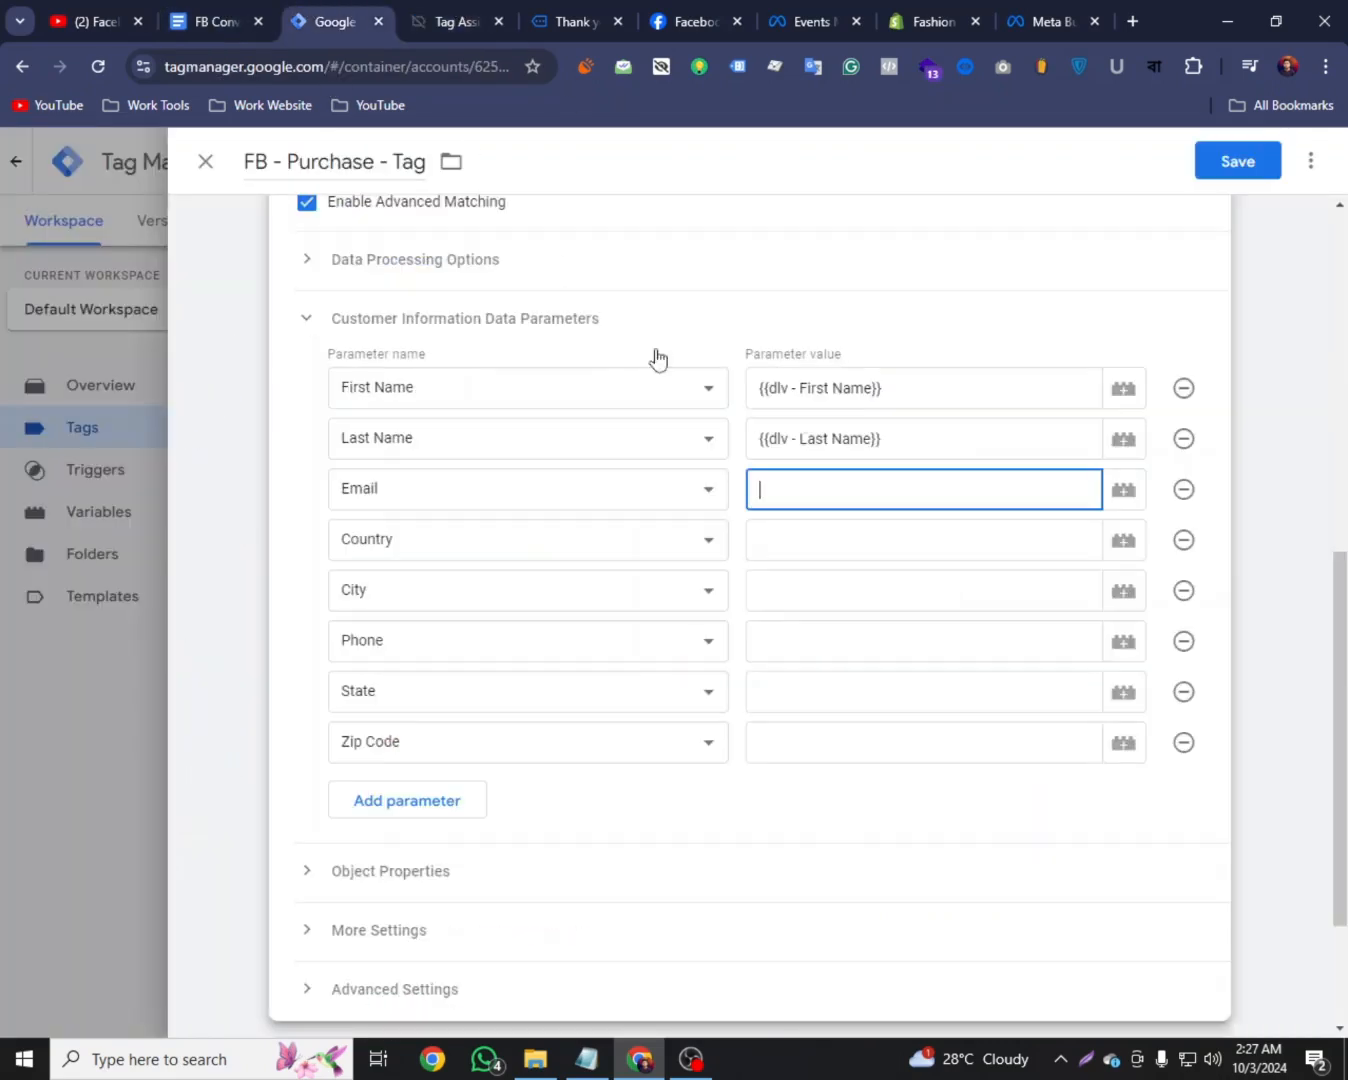
right_click(790, 498)
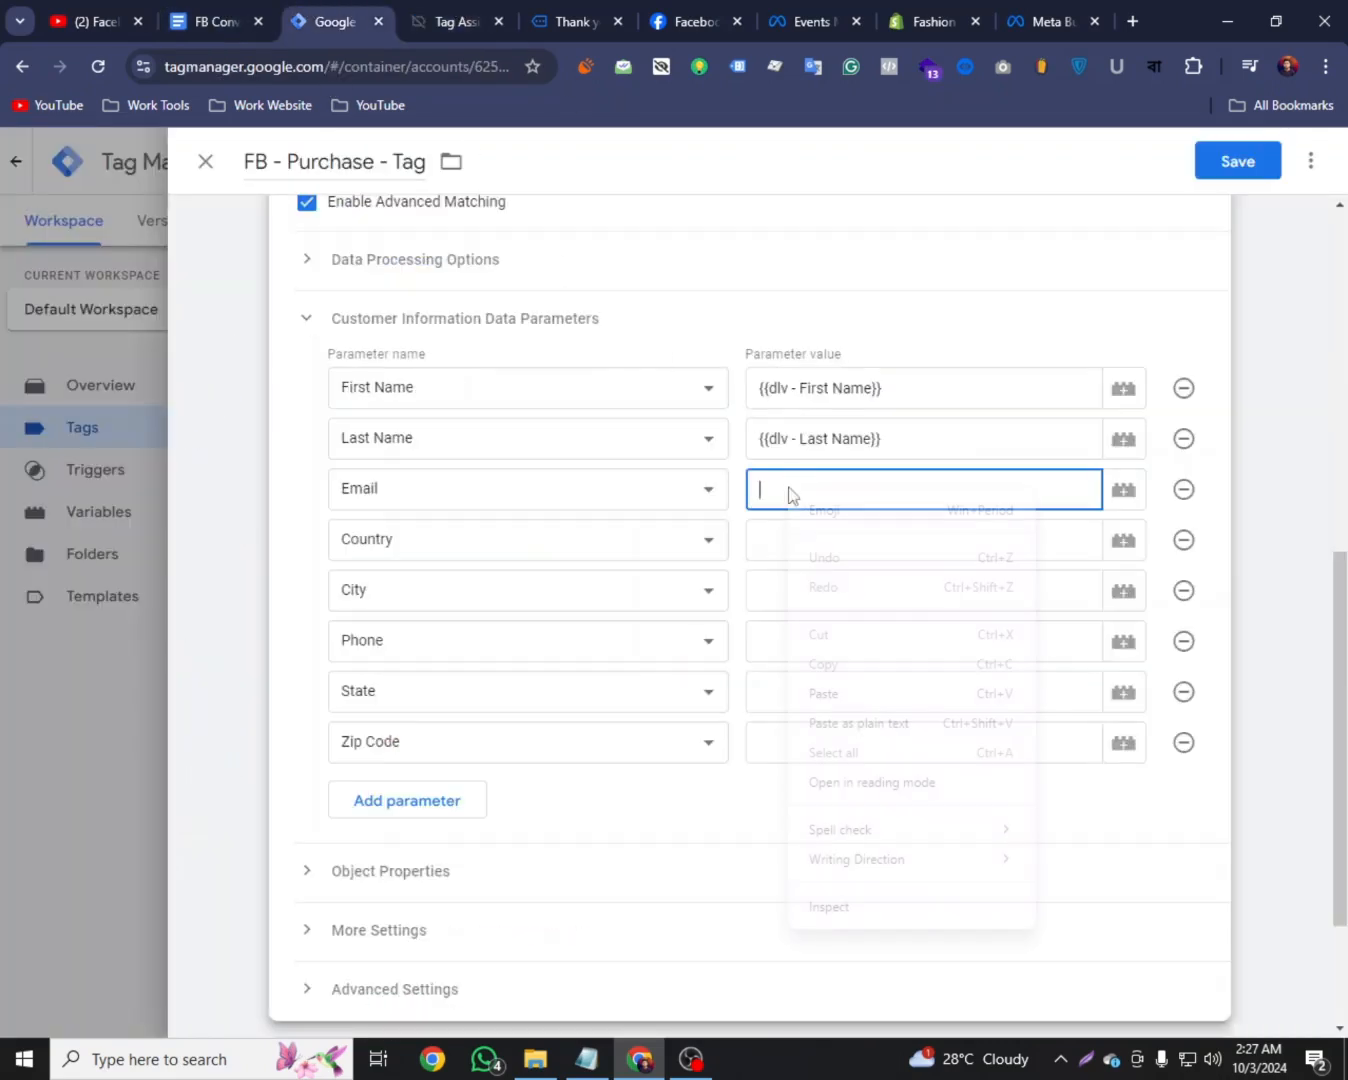
click(1122, 496)
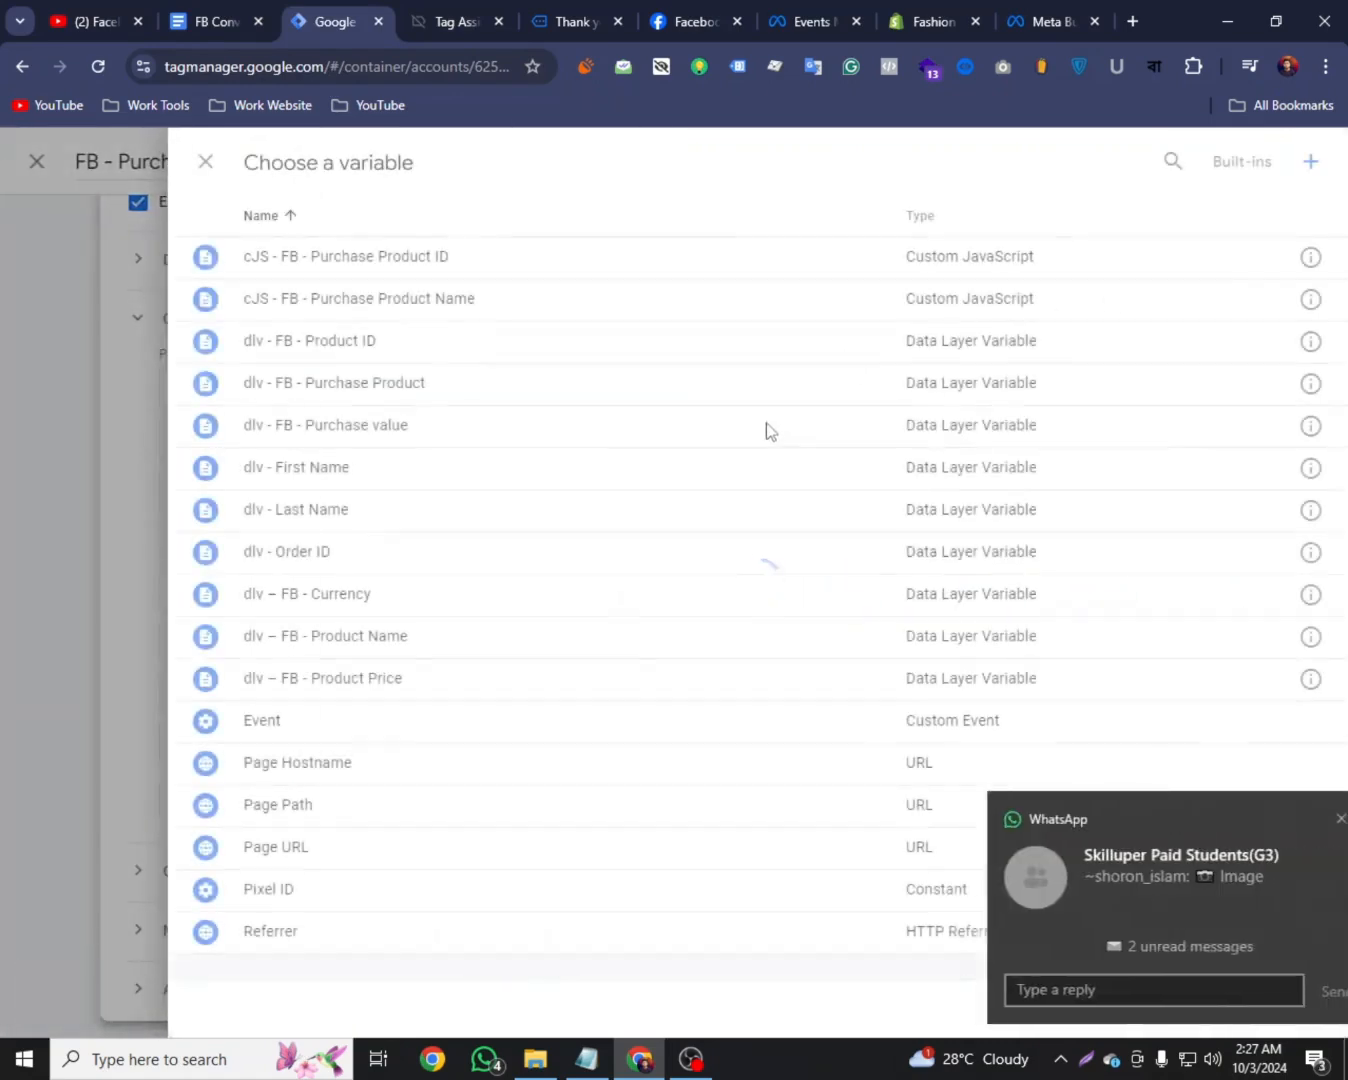
click(1318, 160)
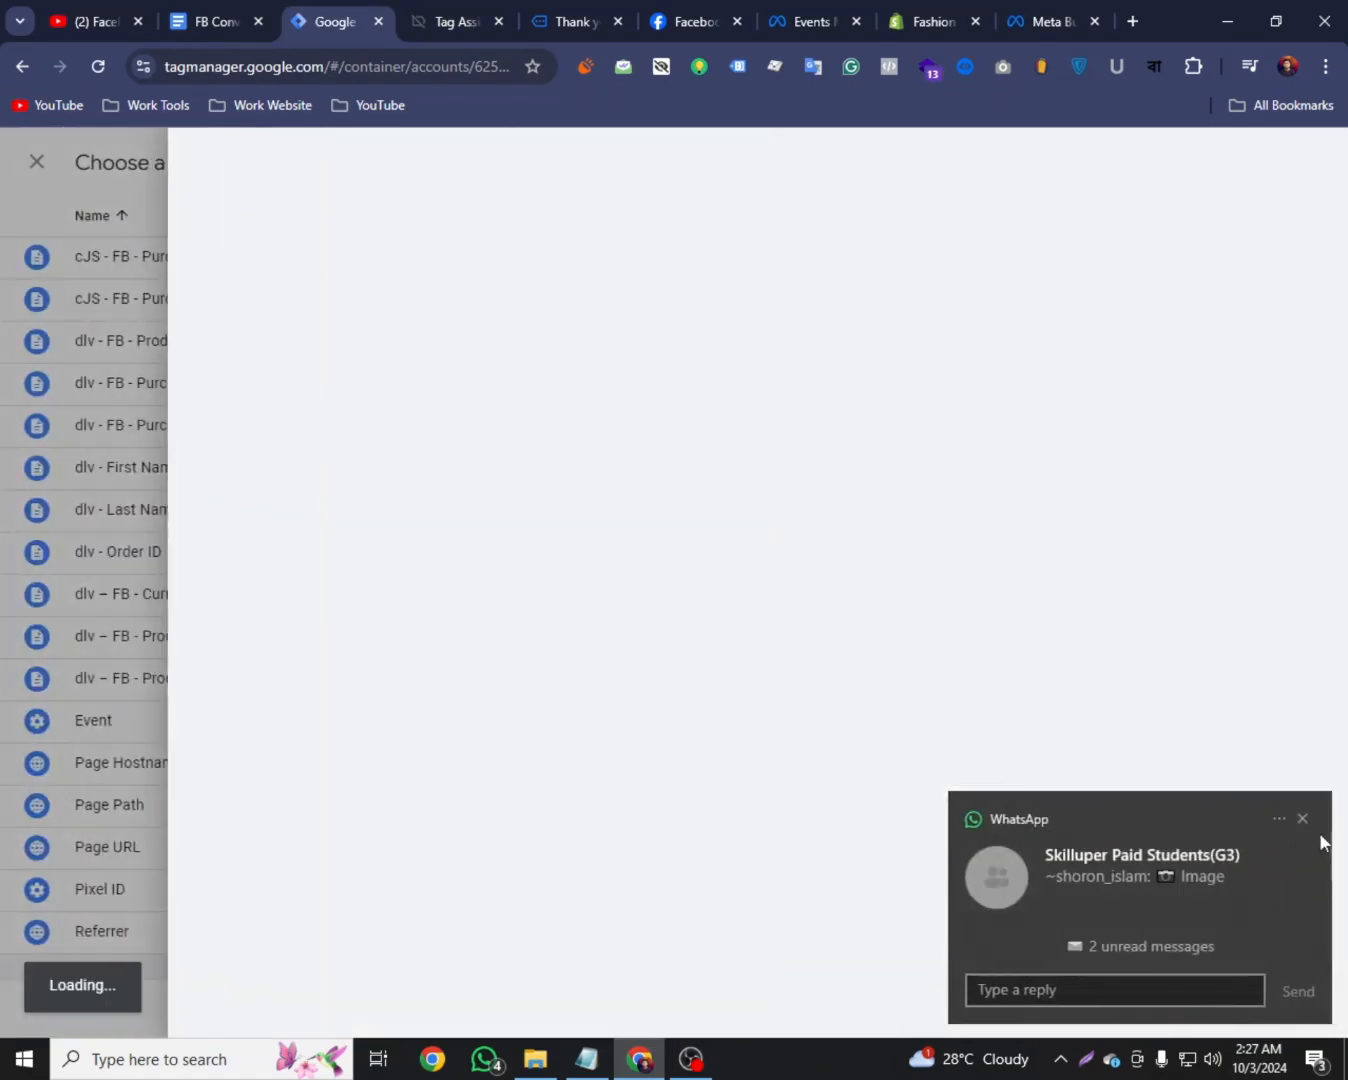
click(1301, 818)
click(690, 380)
scroll(802, 710, down, 3)
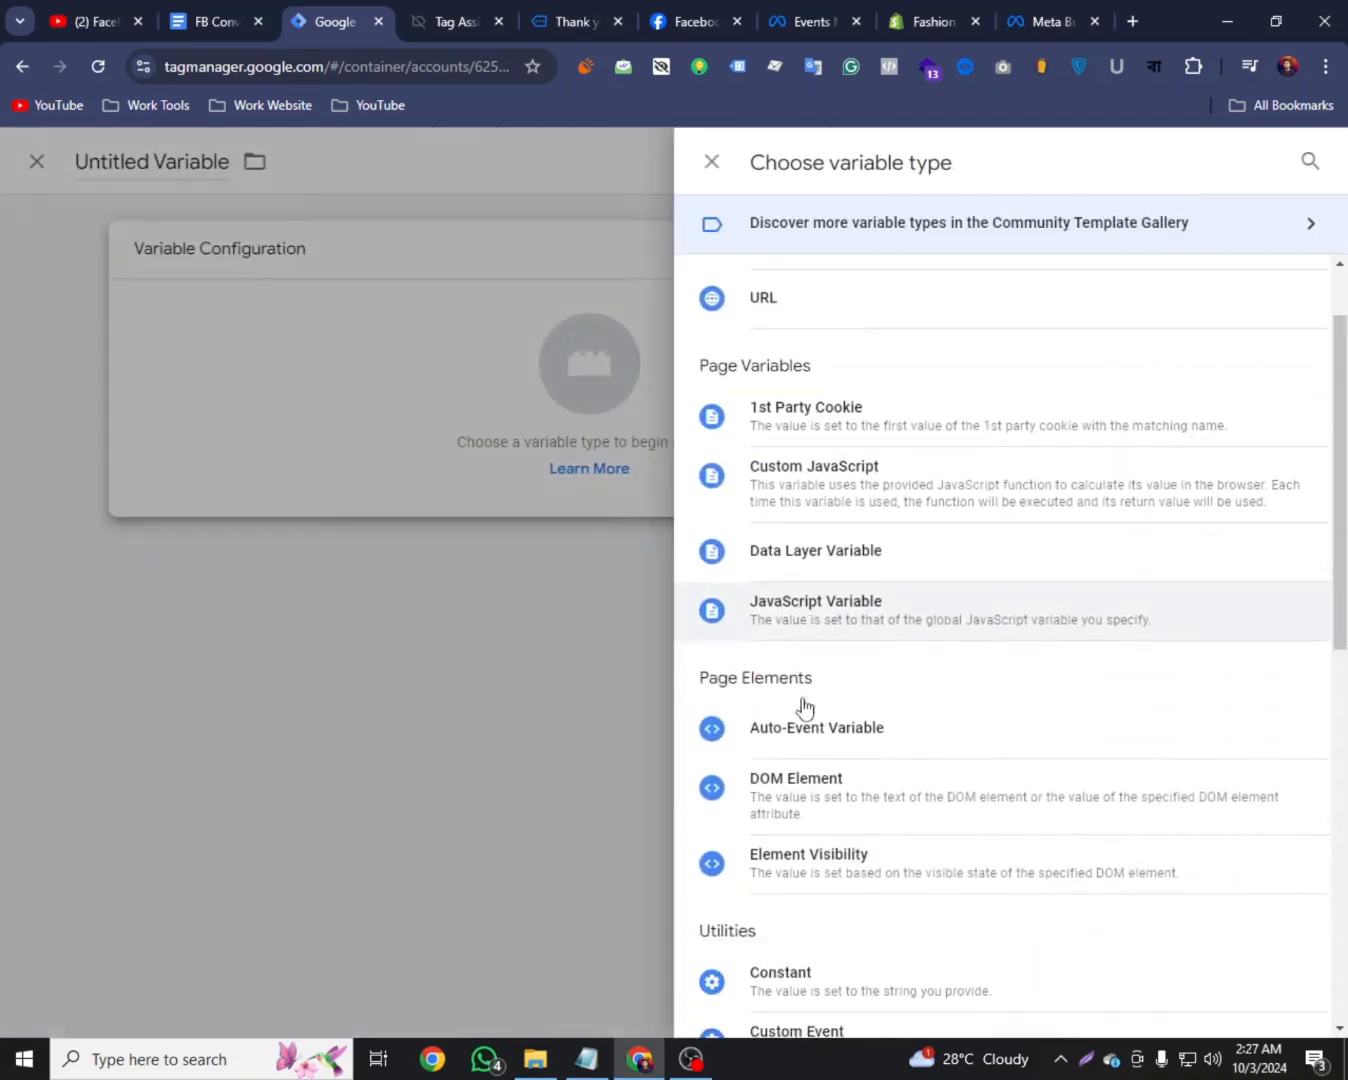
click(823, 441)
Set the data layer variable name to the copied customer.email
click(369, 465)
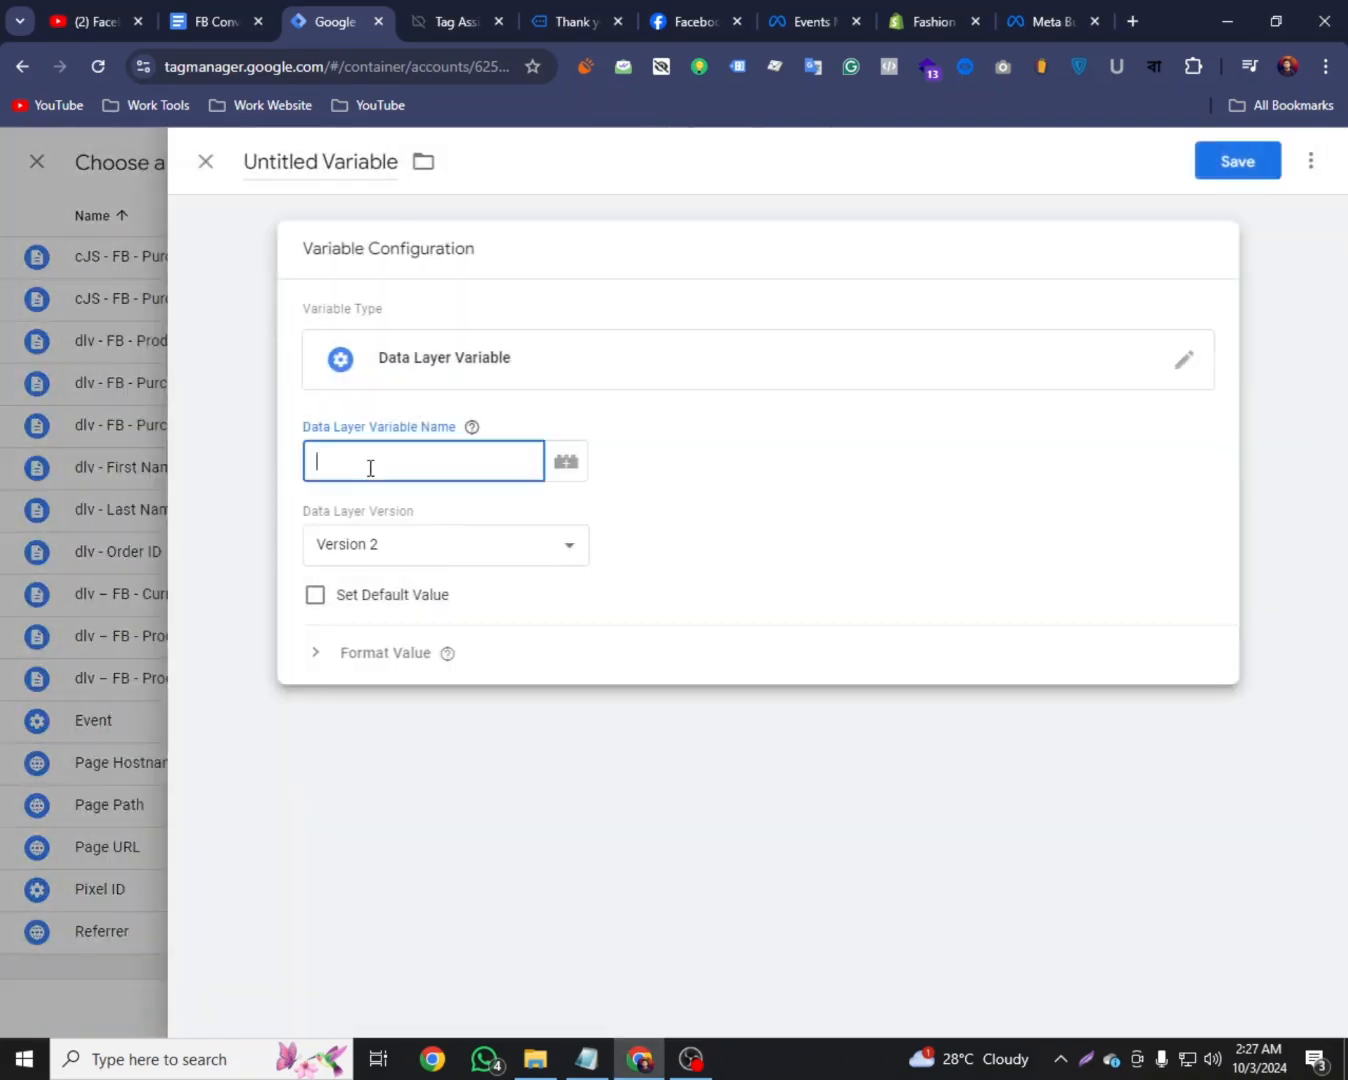
right_click(369, 466)
click(405, 674)
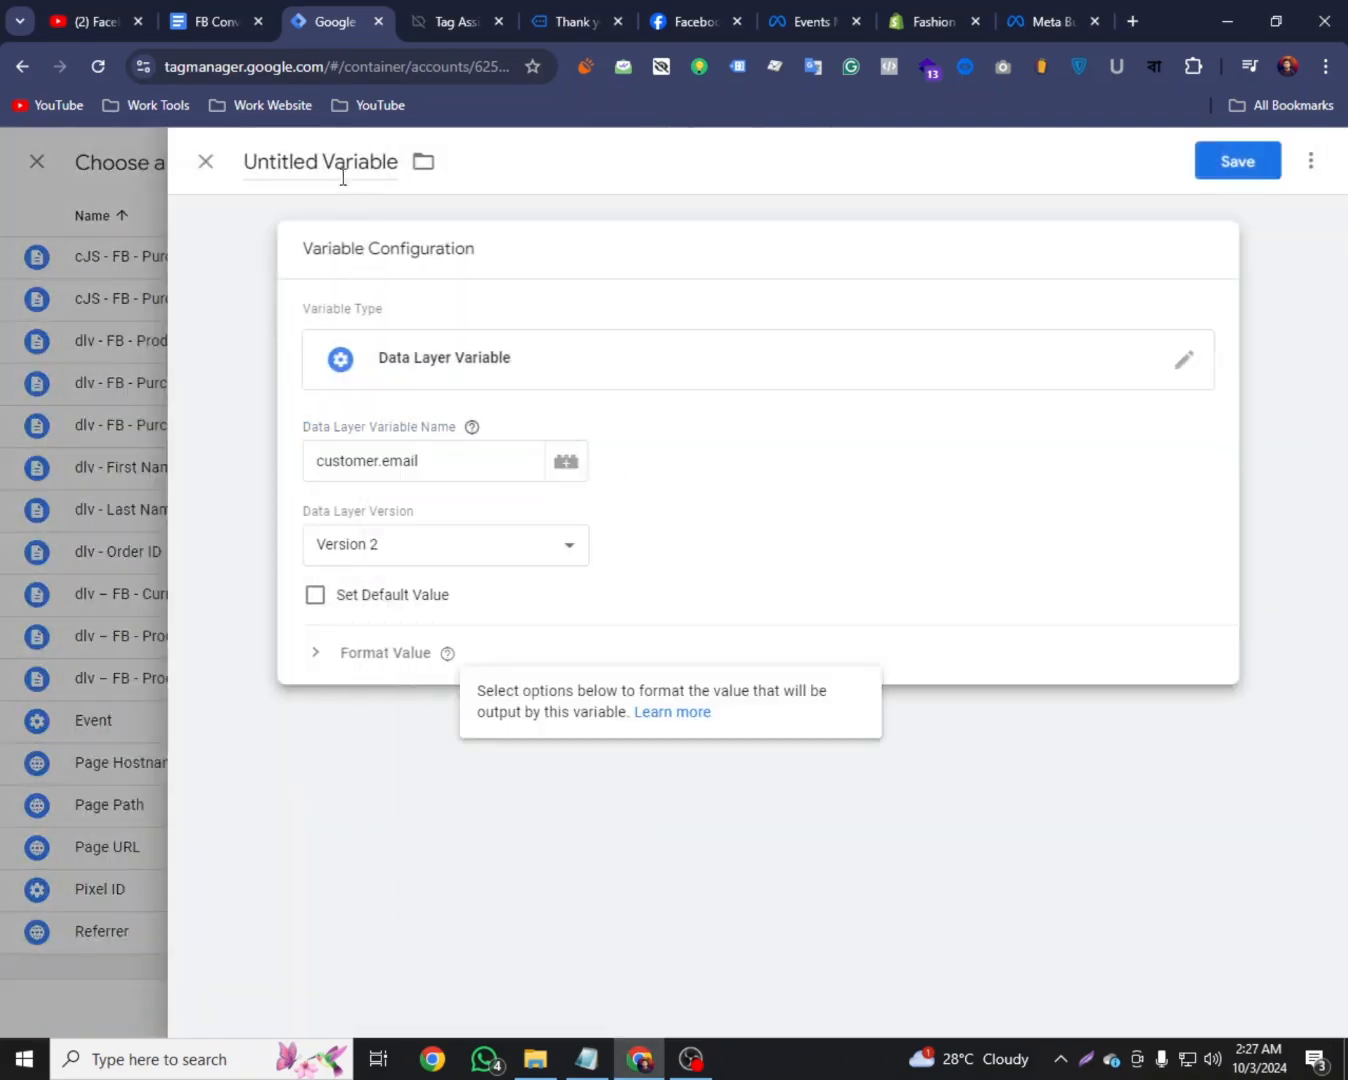
Title the variable dlv - Email, copied from the Google Docs table, and save it in Google Tag Manager
click(237, 9)
triple_click(524, 456)
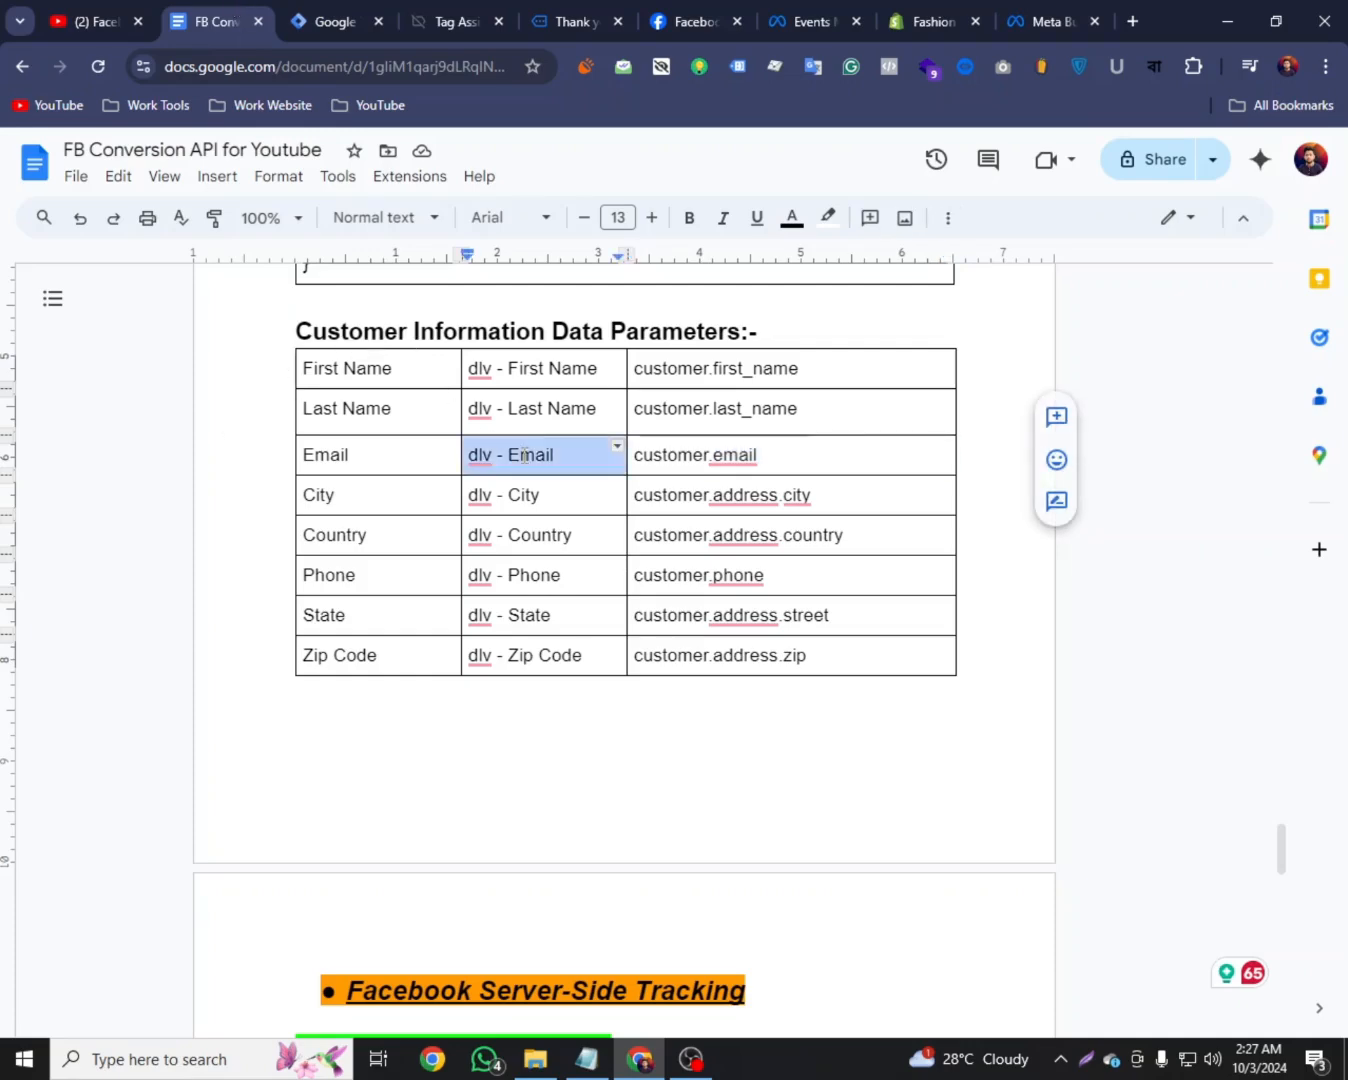
right_click(525, 456)
click(578, 315)
click(340, 21)
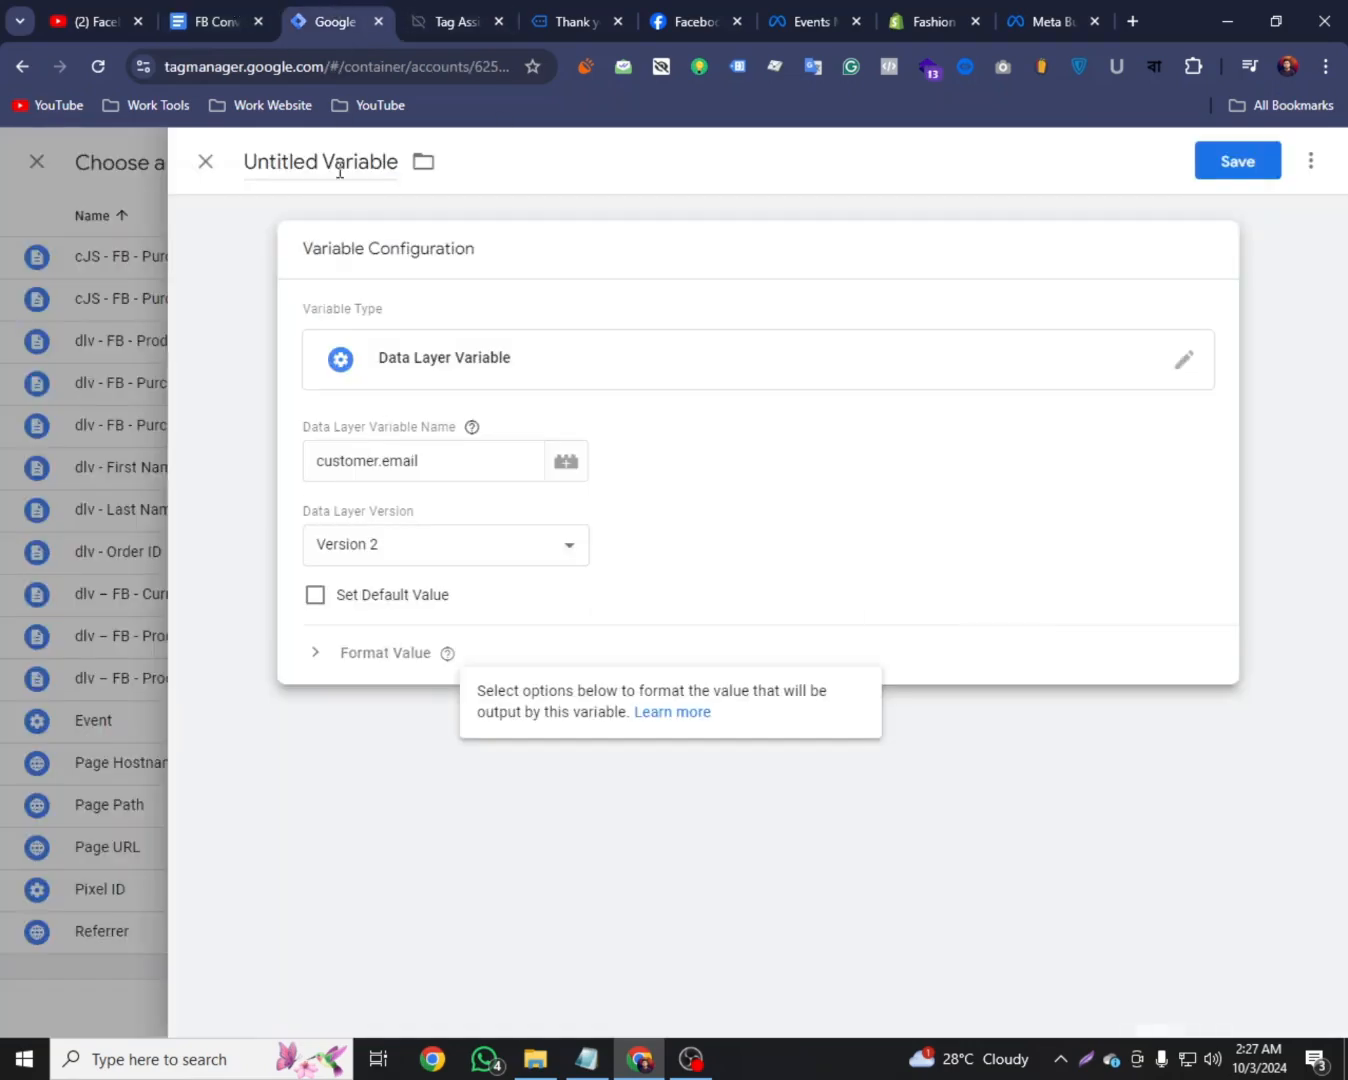
click(318, 152)
triple_click(317, 150)
right_click(318, 152)
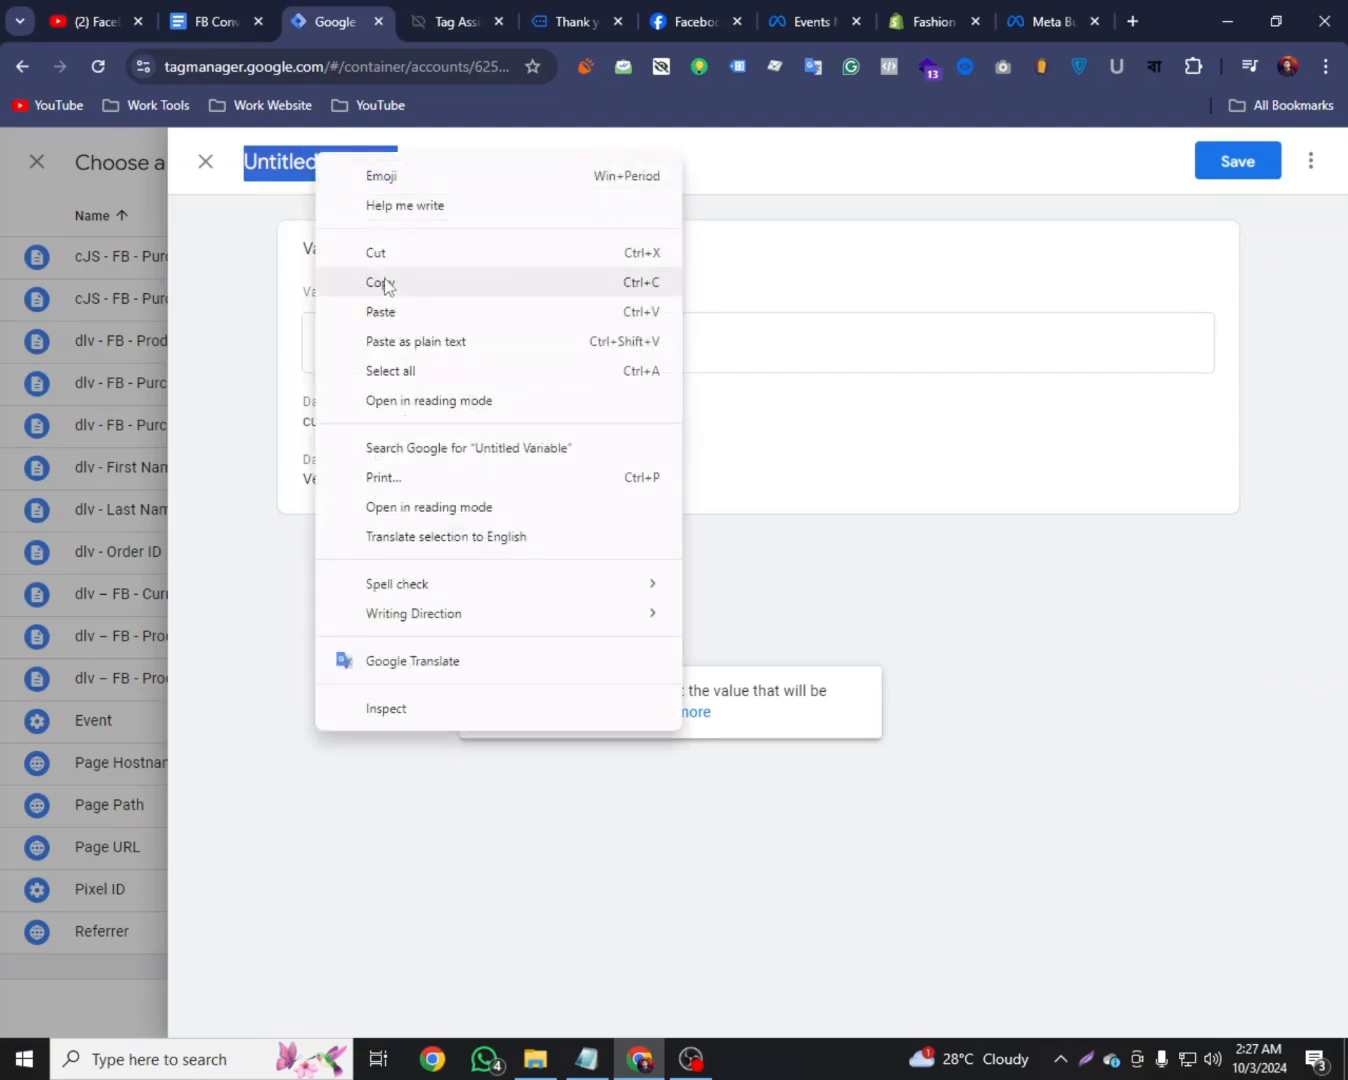
click(383, 310)
click(1239, 161)
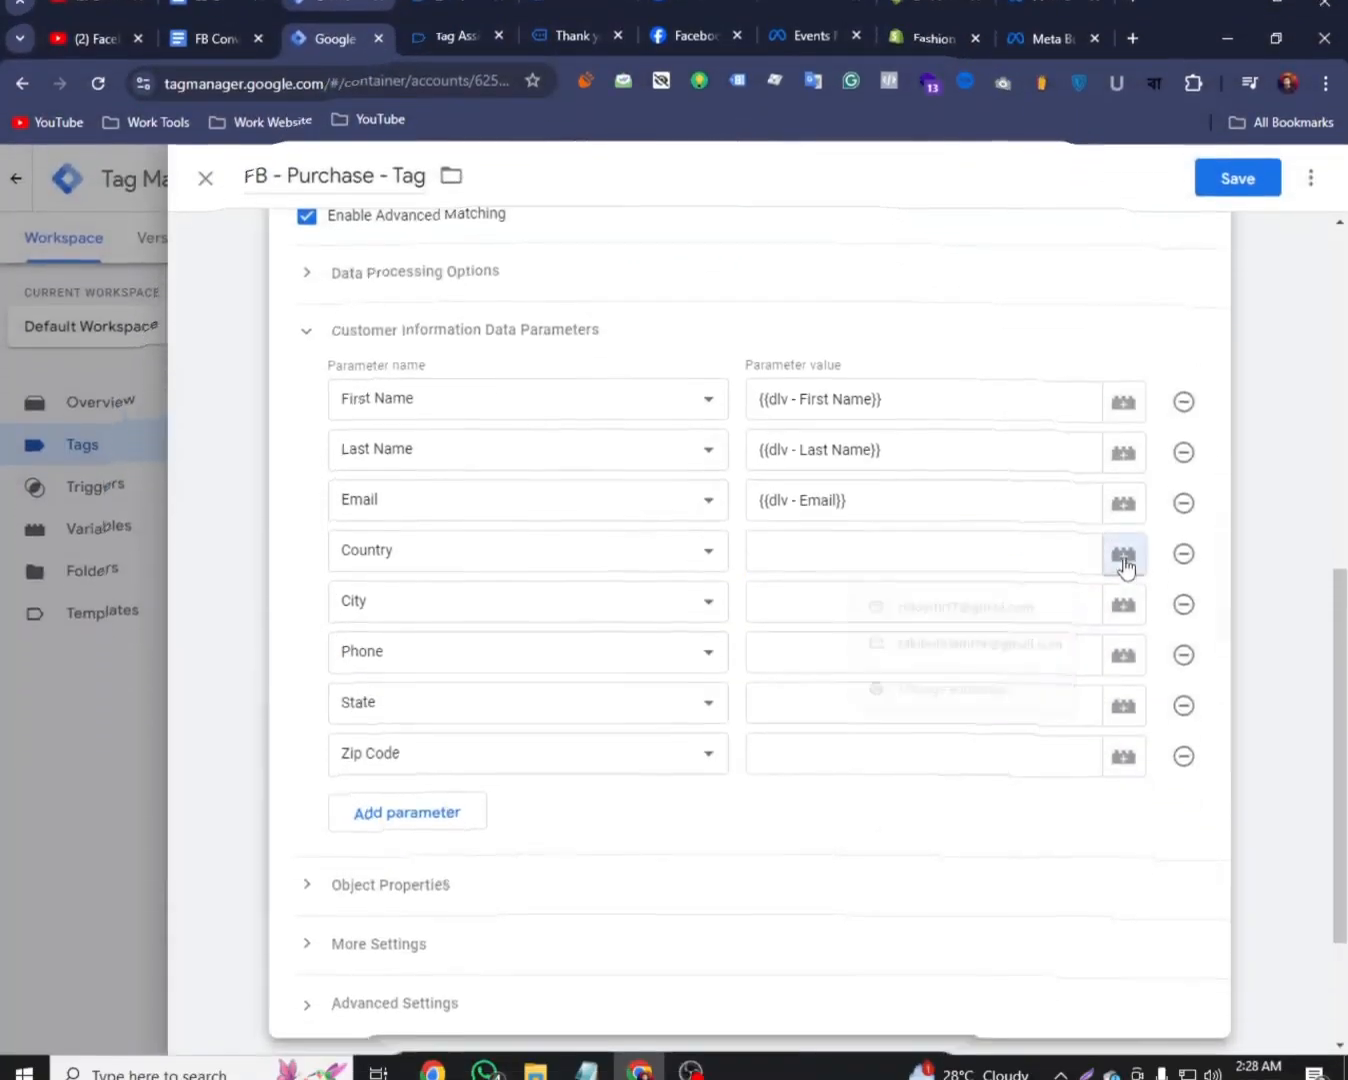
Start a new Data Layer Variable for the Country parameter's value in the Purchase tag
click(1124, 556)
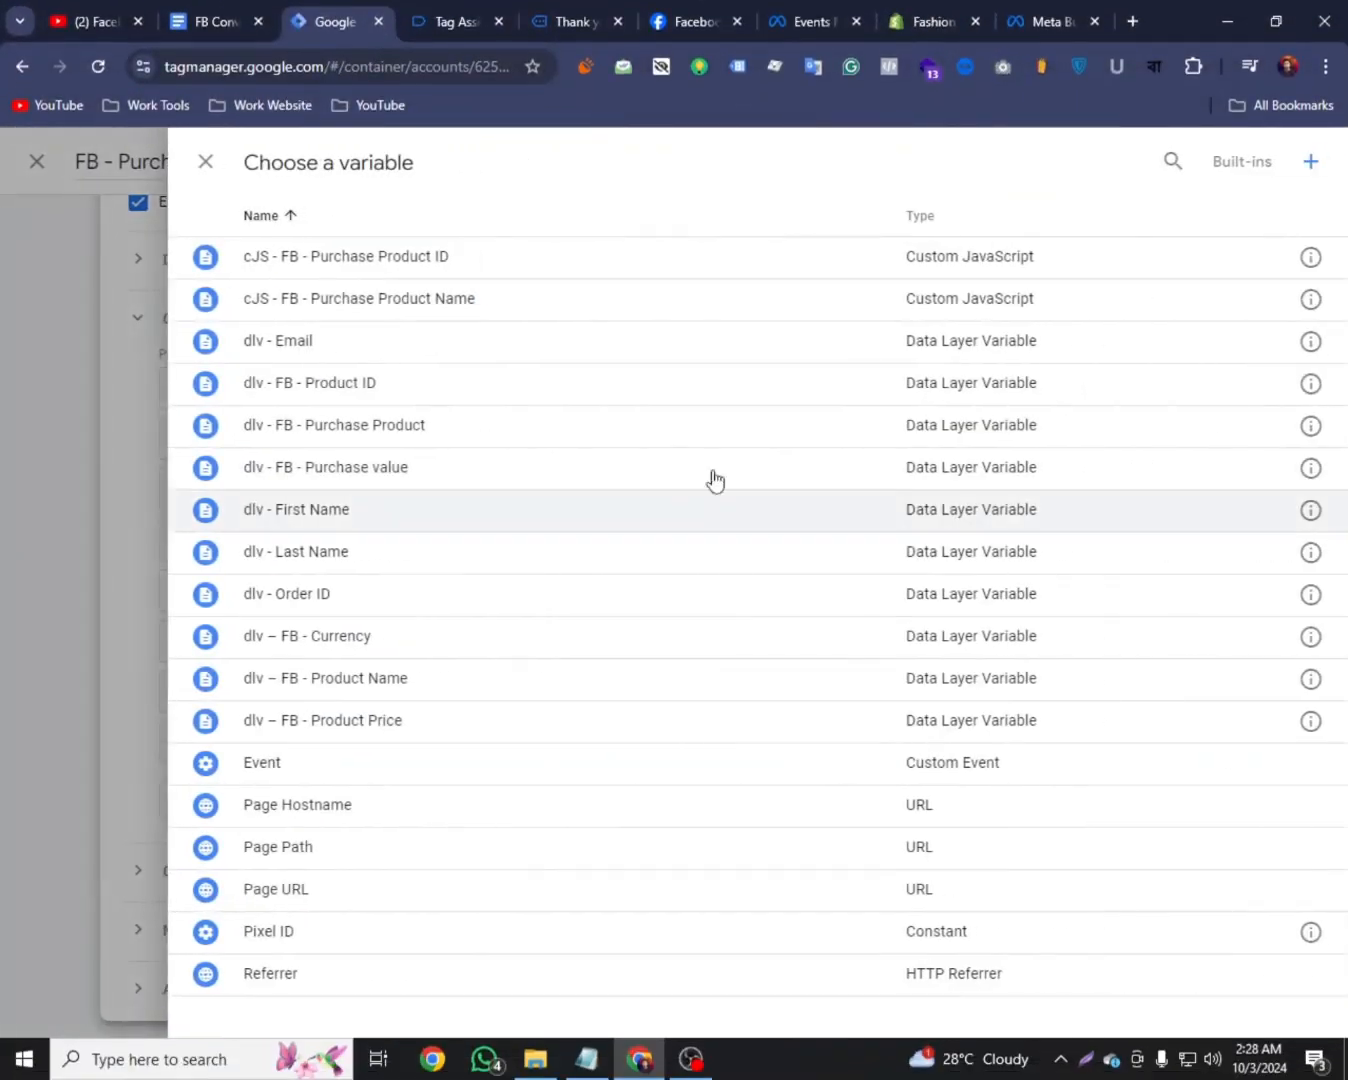
click(1313, 162)
click(942, 326)
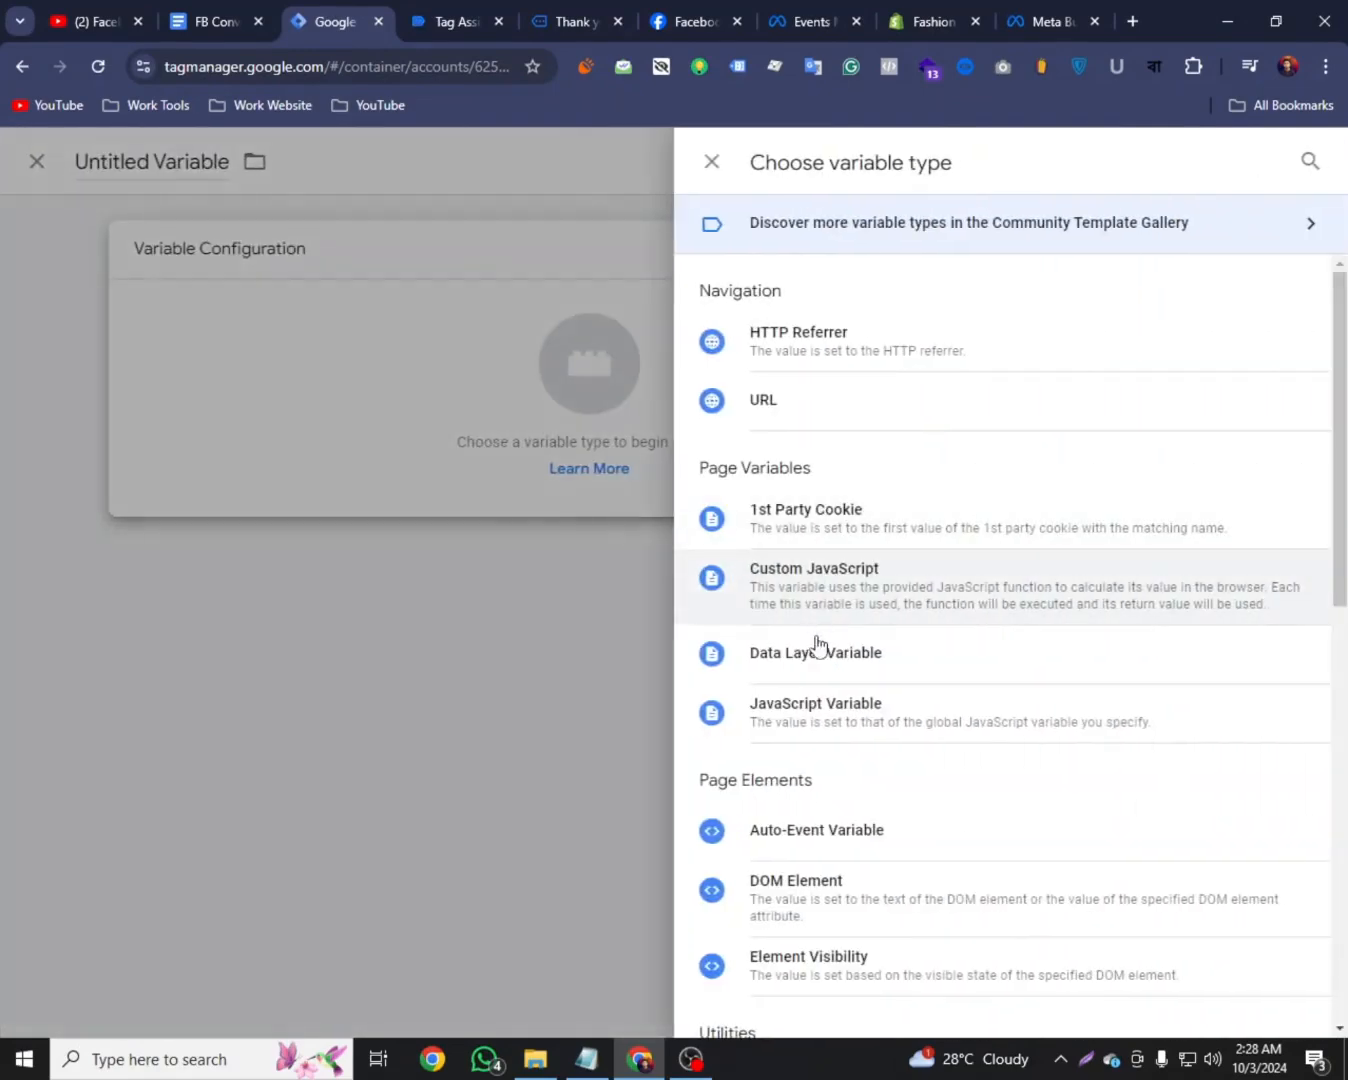
click(818, 650)
Copy customer.address.country from the Country row of the customer parameters table in the Google Docs notes
click(355, 457)
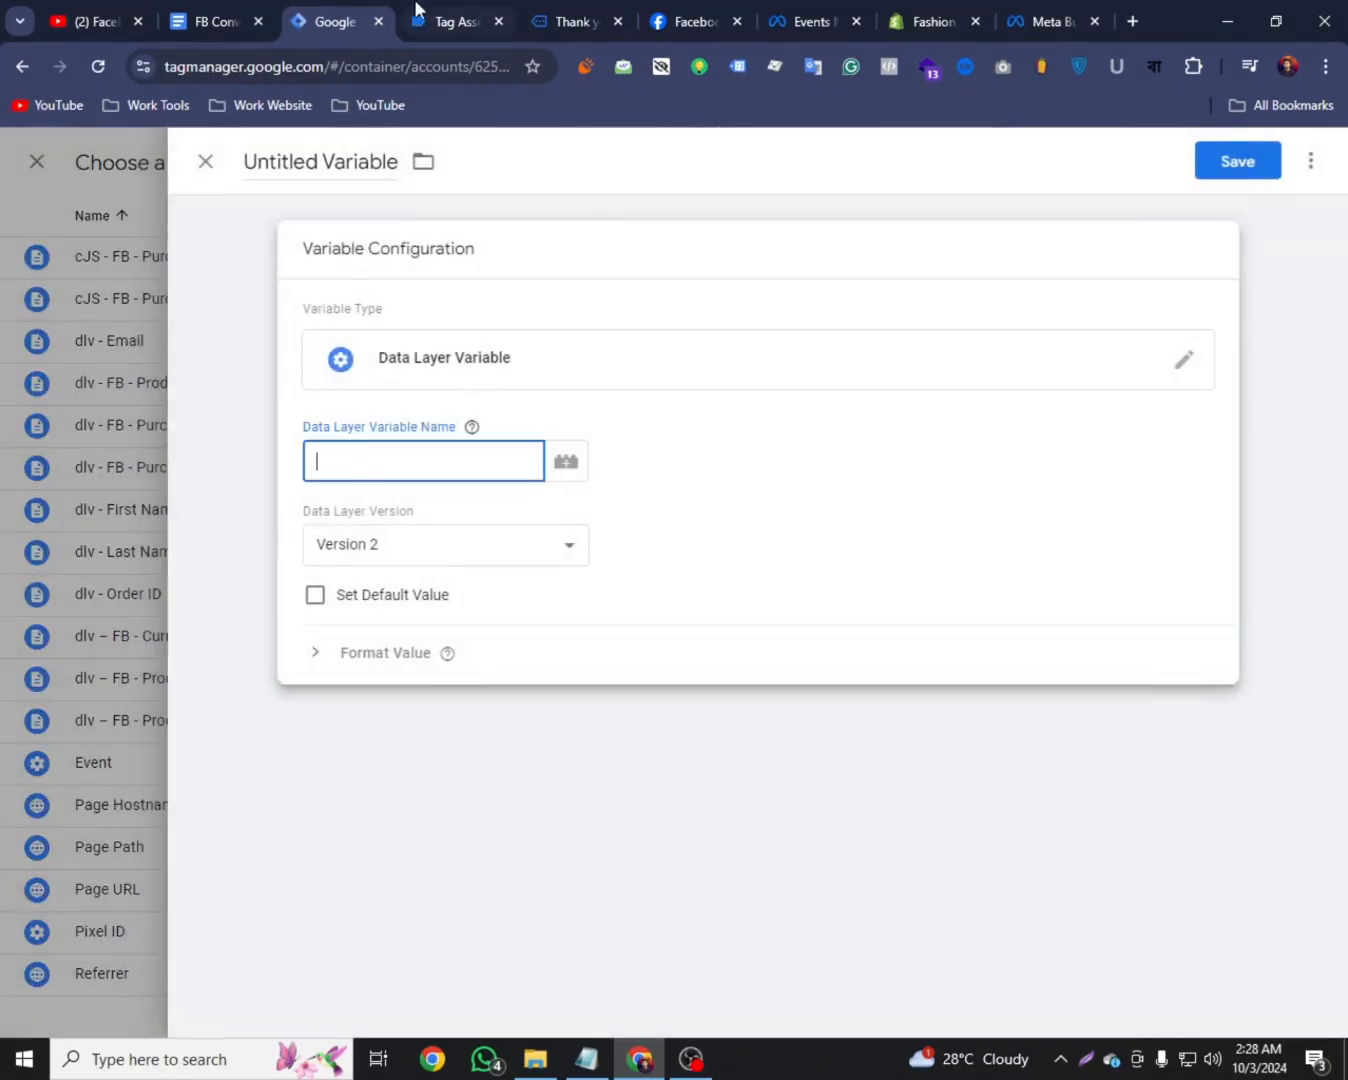
click(247, 9)
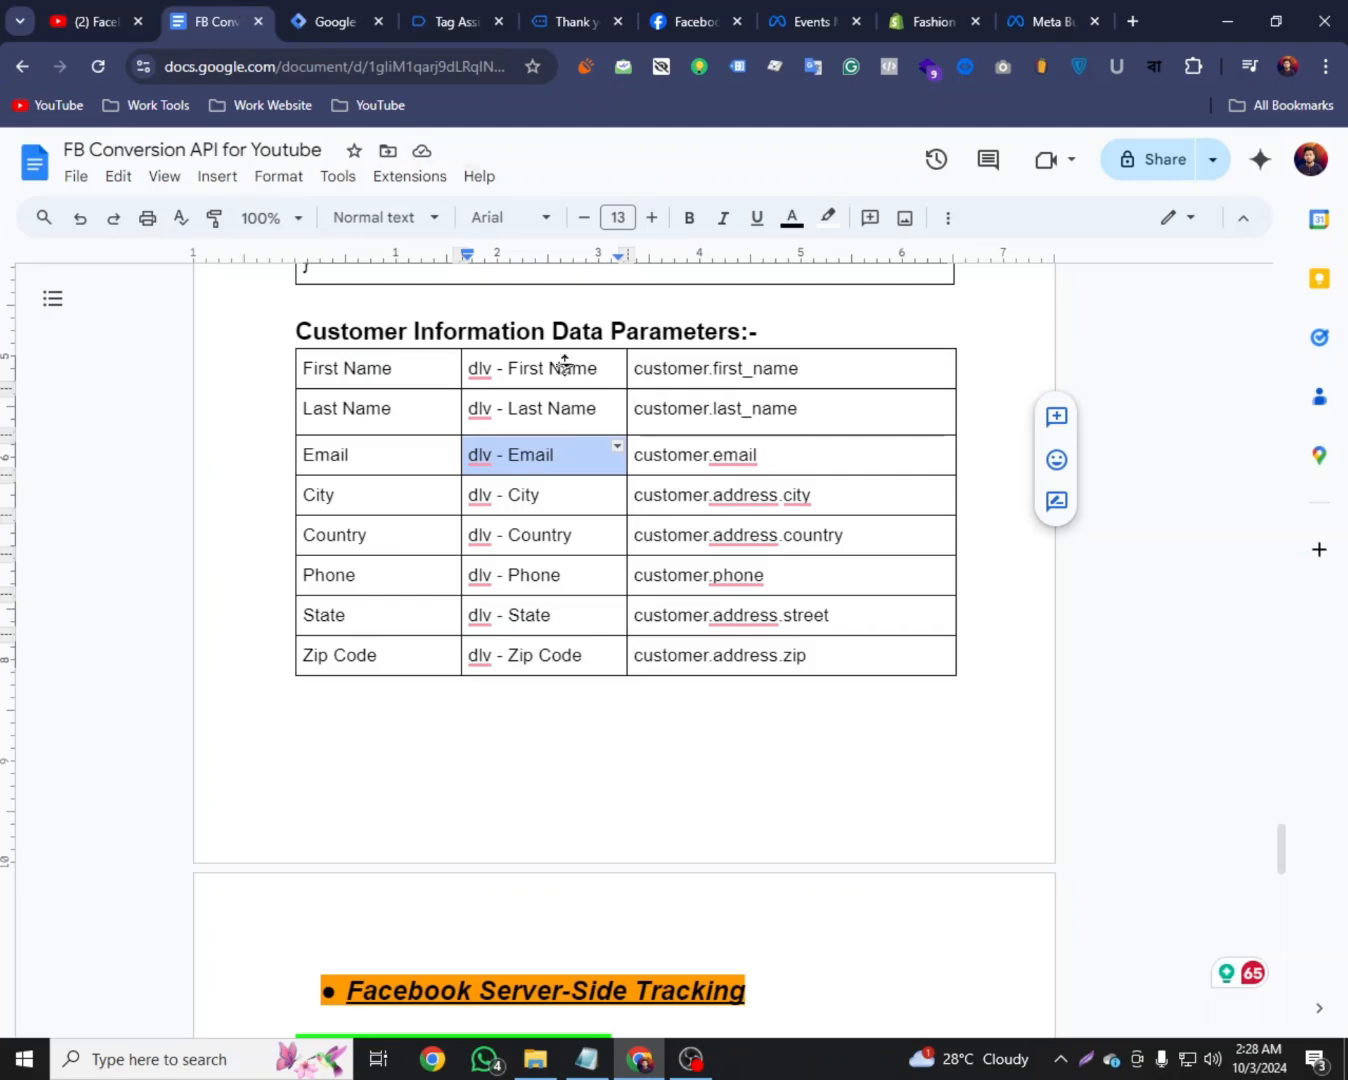
triple_click(691, 536)
right_click(690, 534)
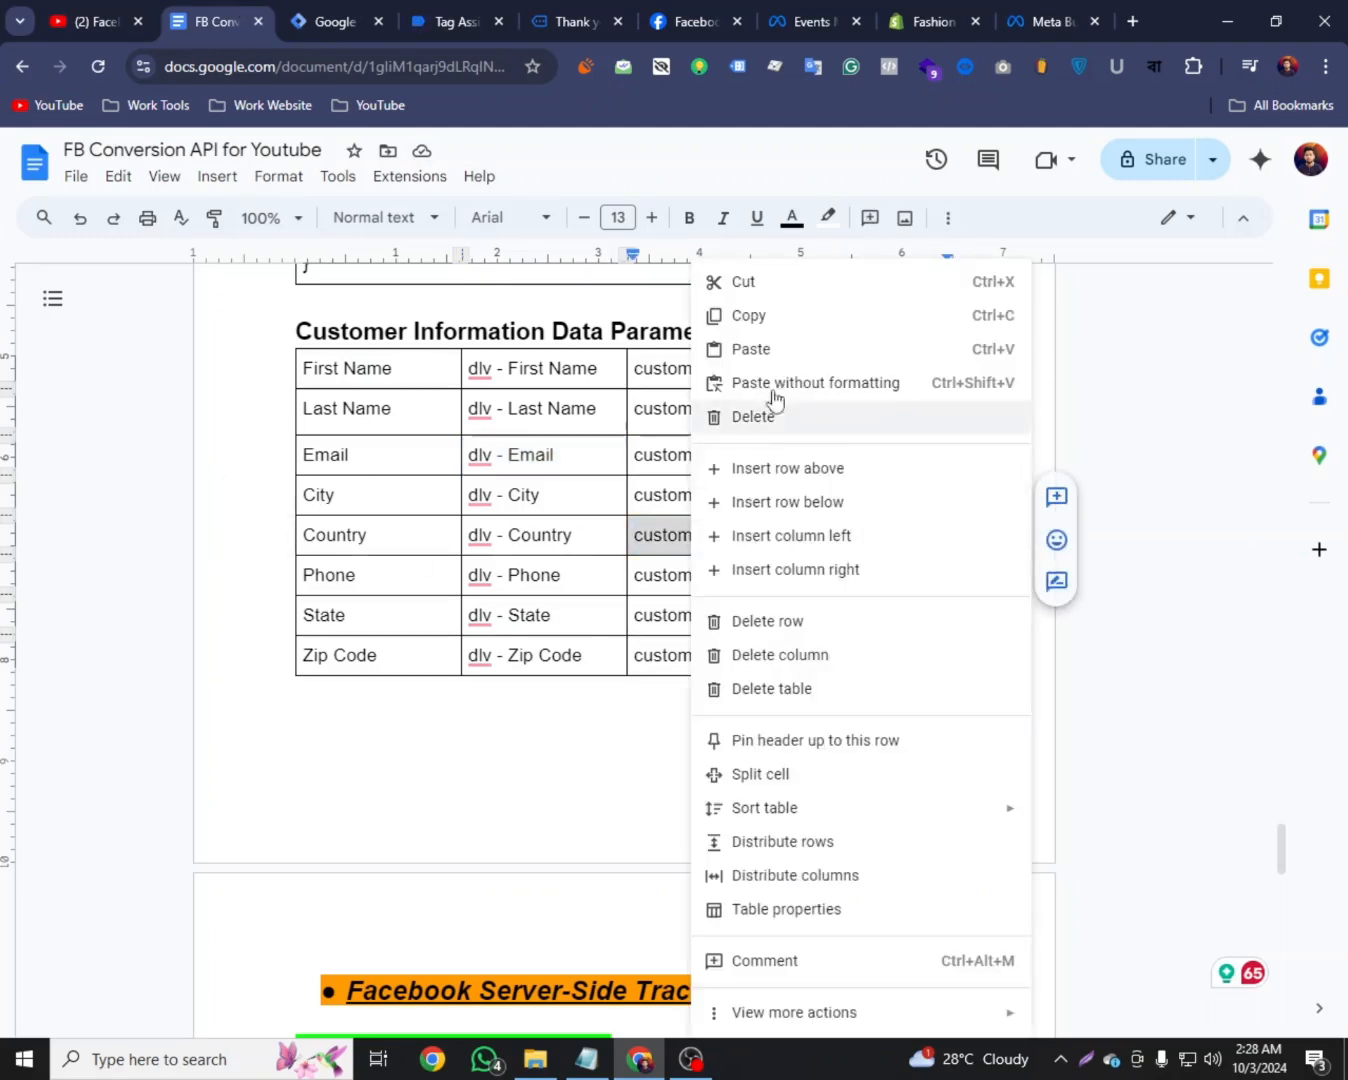
click(772, 313)
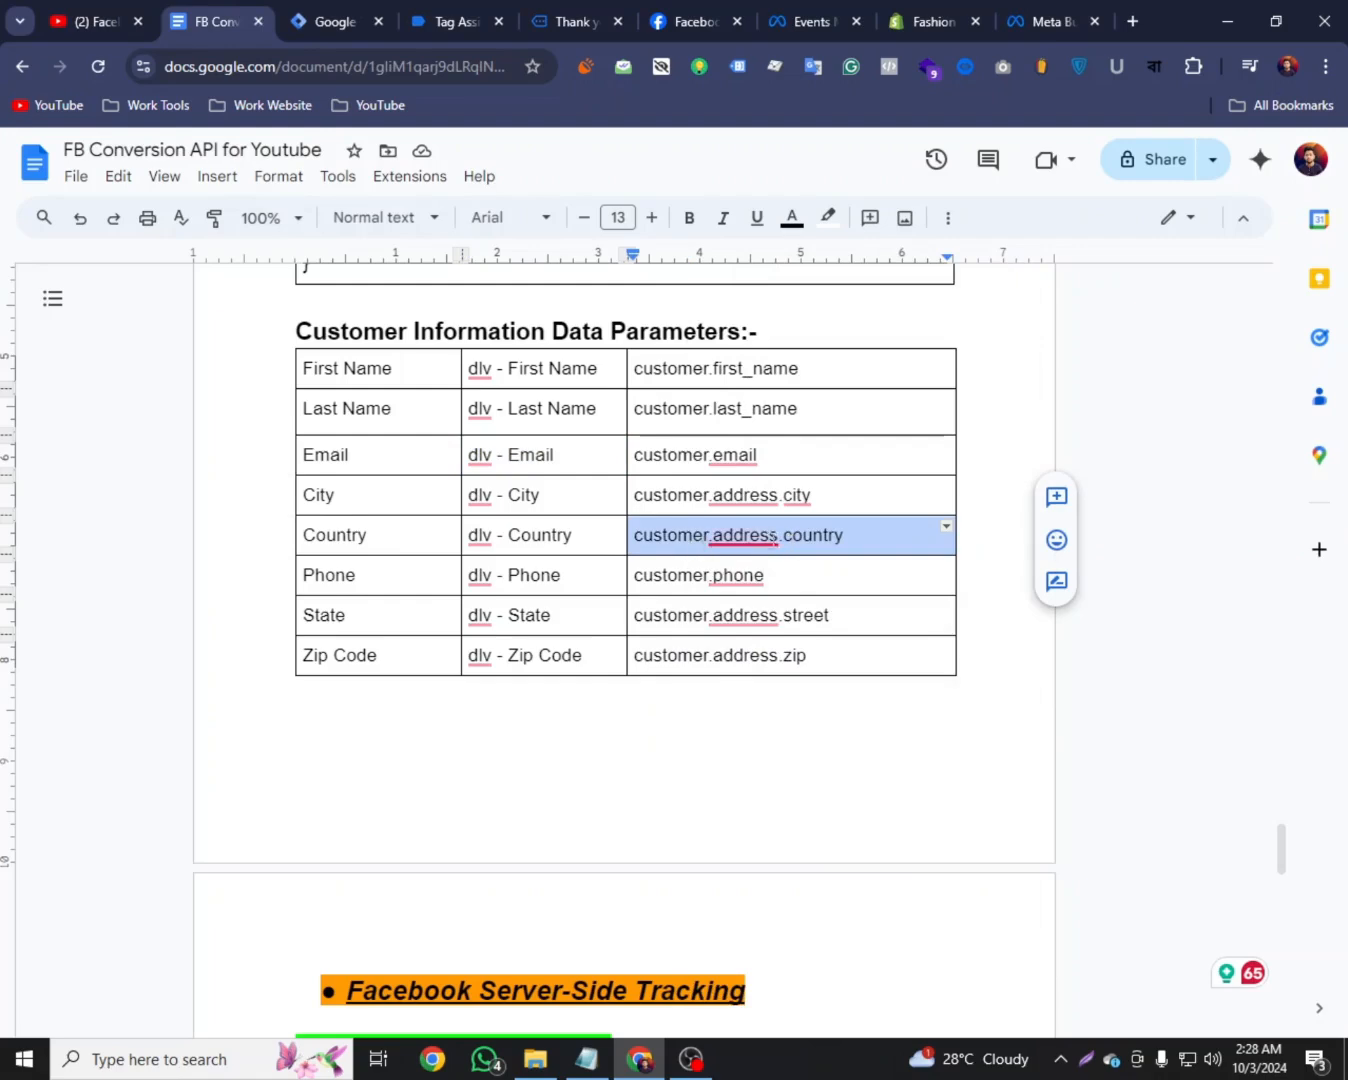
Check the country field under customer address in Tag Assistant, and set the variable name to customer.address.country in Google Tag Manager
click(465, 29)
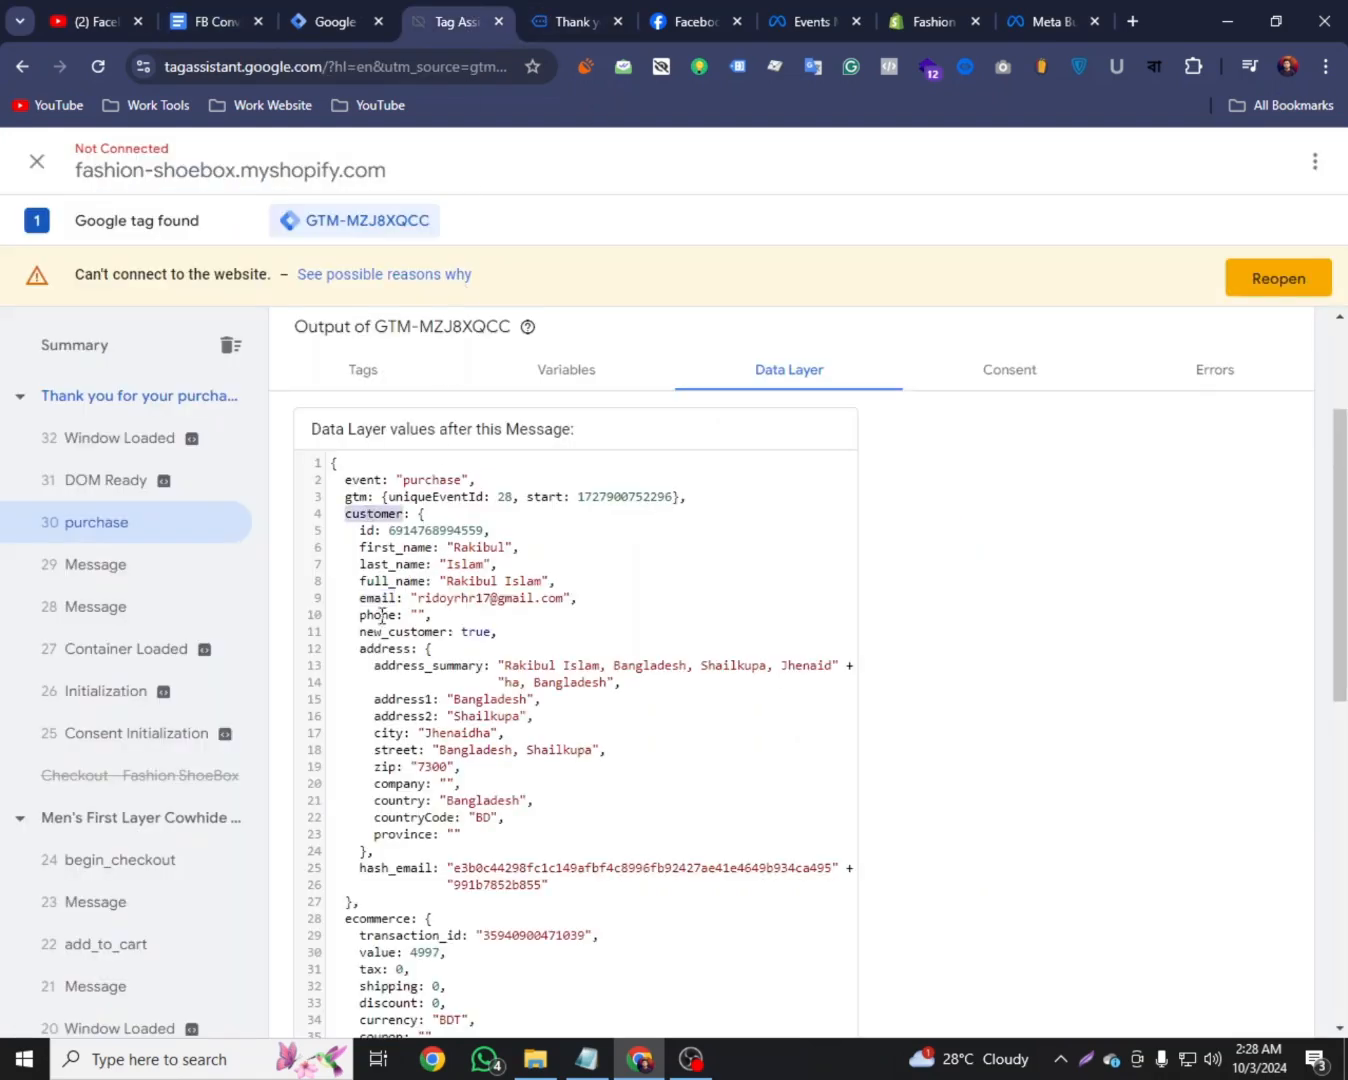
double_click(386, 648)
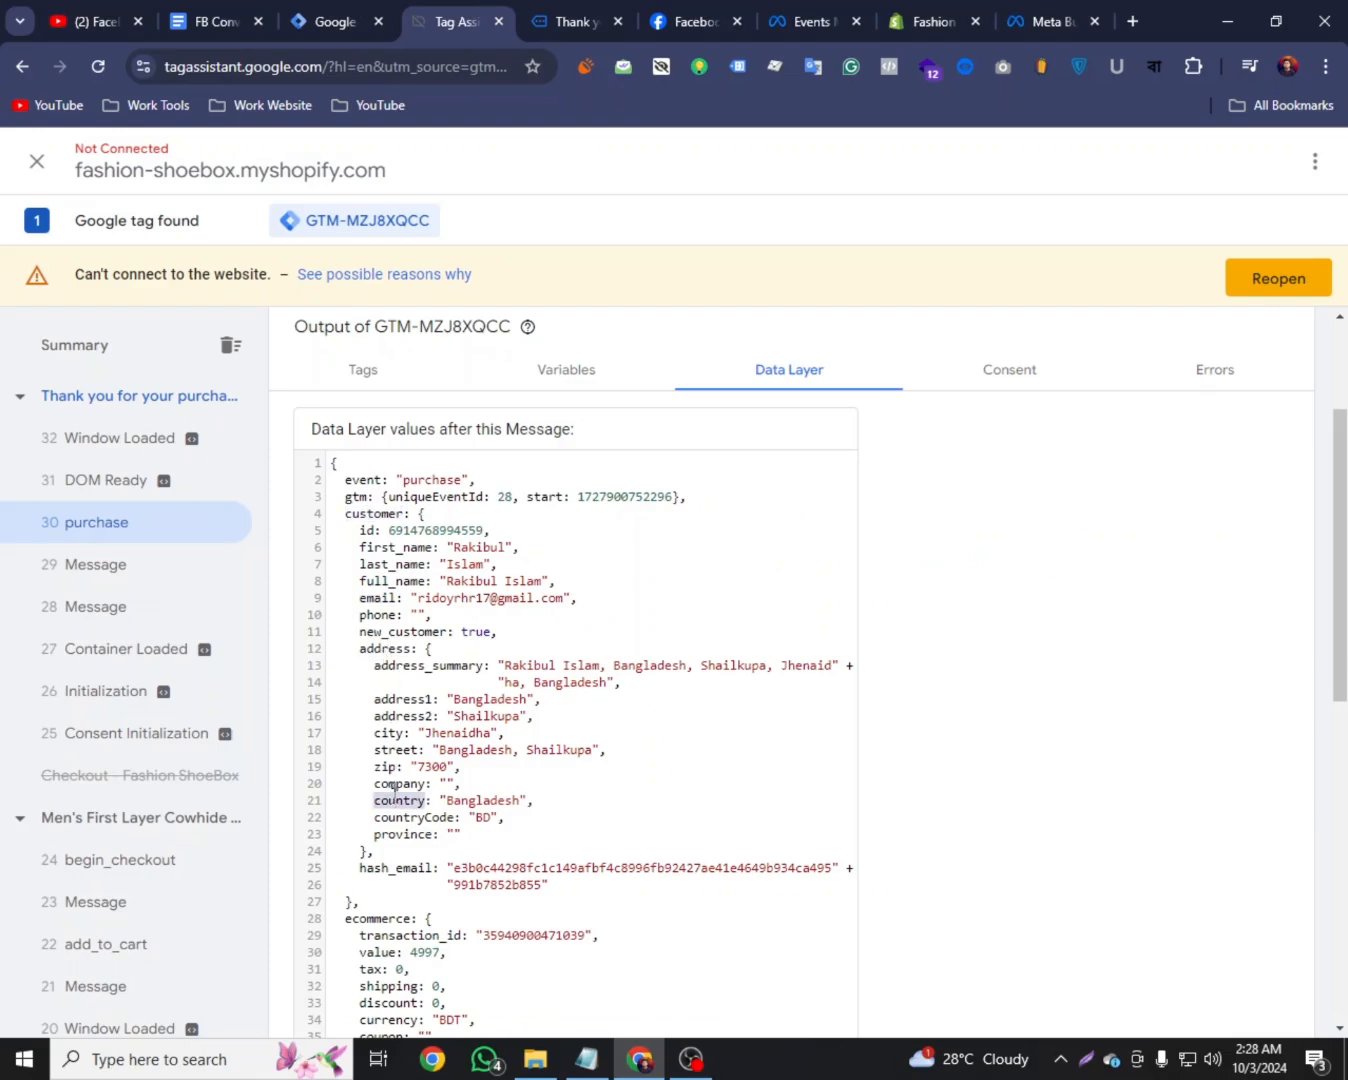
click(322, 14)
right_click(357, 459)
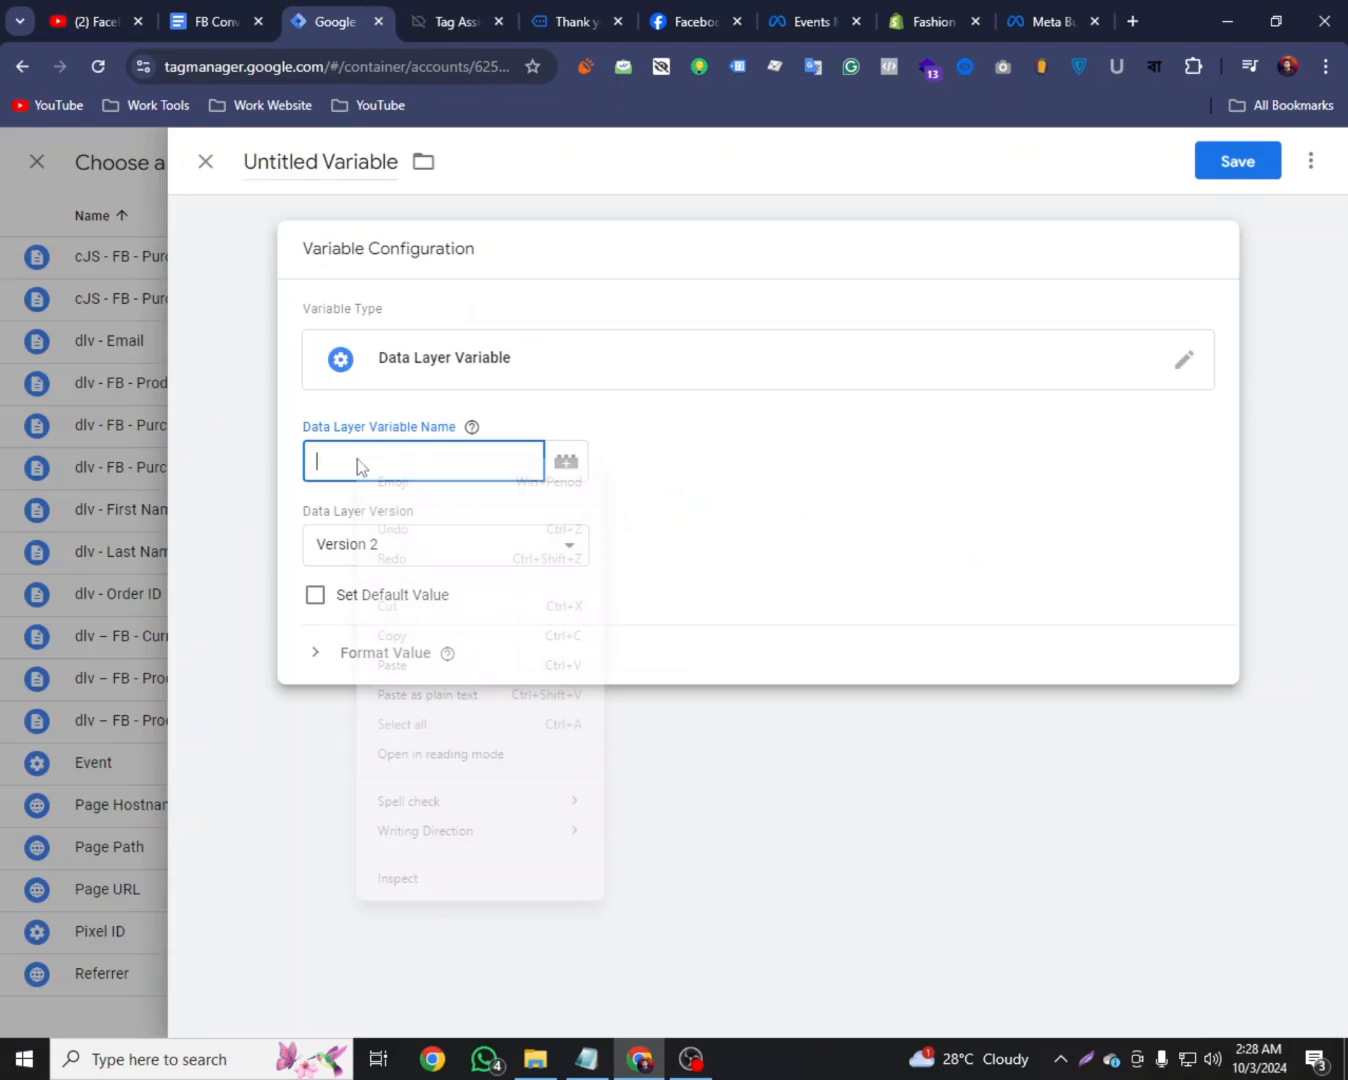
click(394, 664)
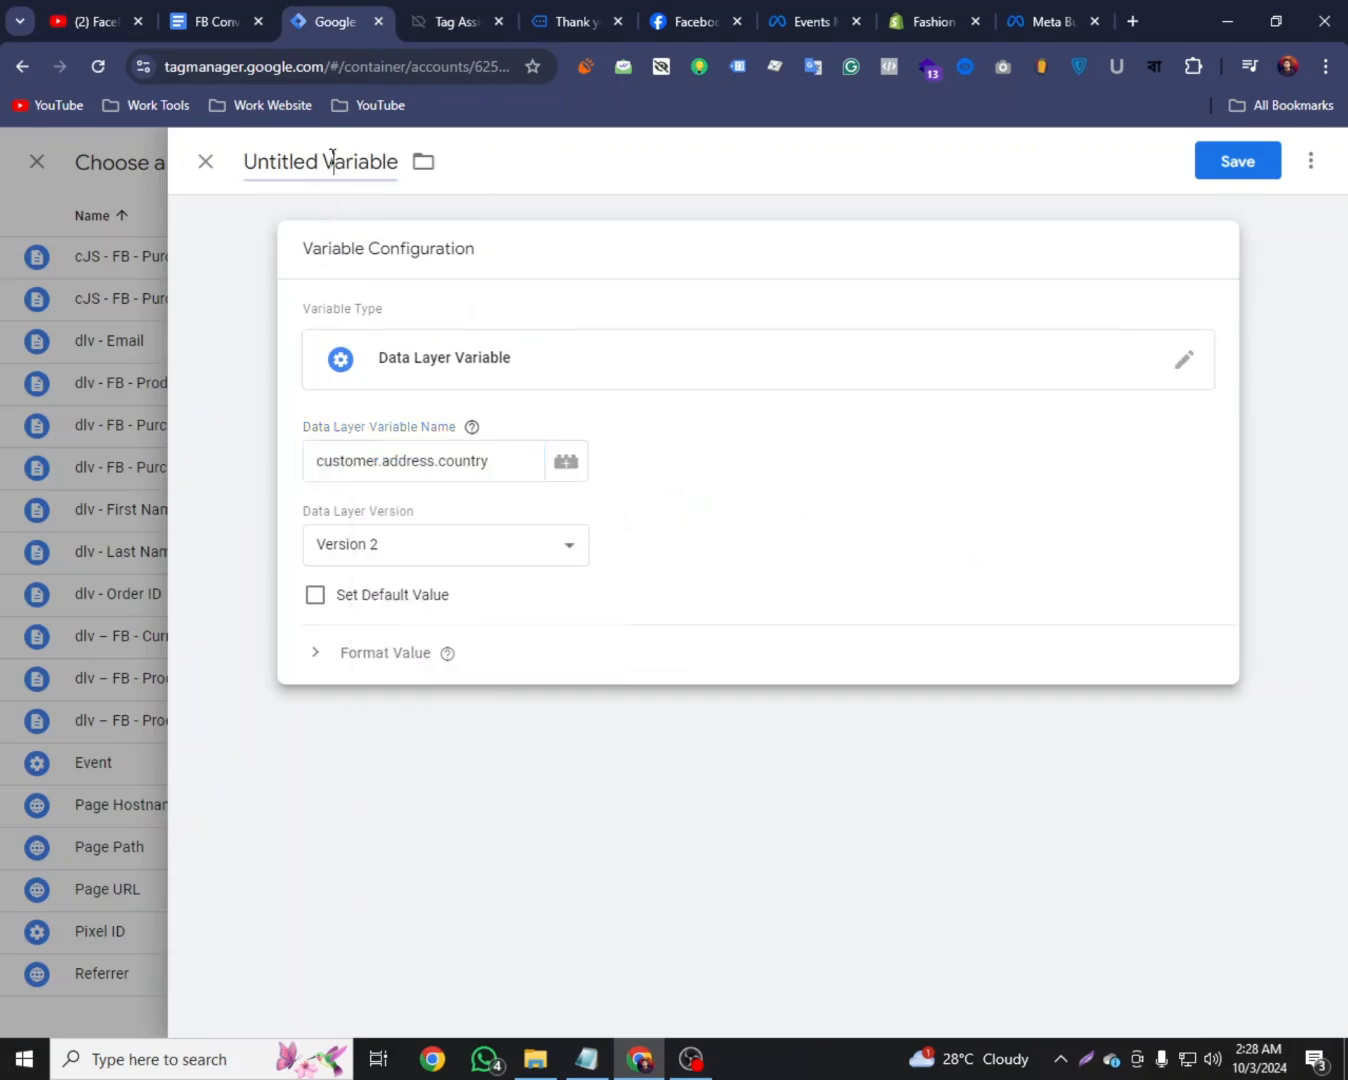
Copy the title dlv - Country from the Country row of the Google Docs customer parameters table
double_click(332, 158)
click(227, 11)
click(542, 535)
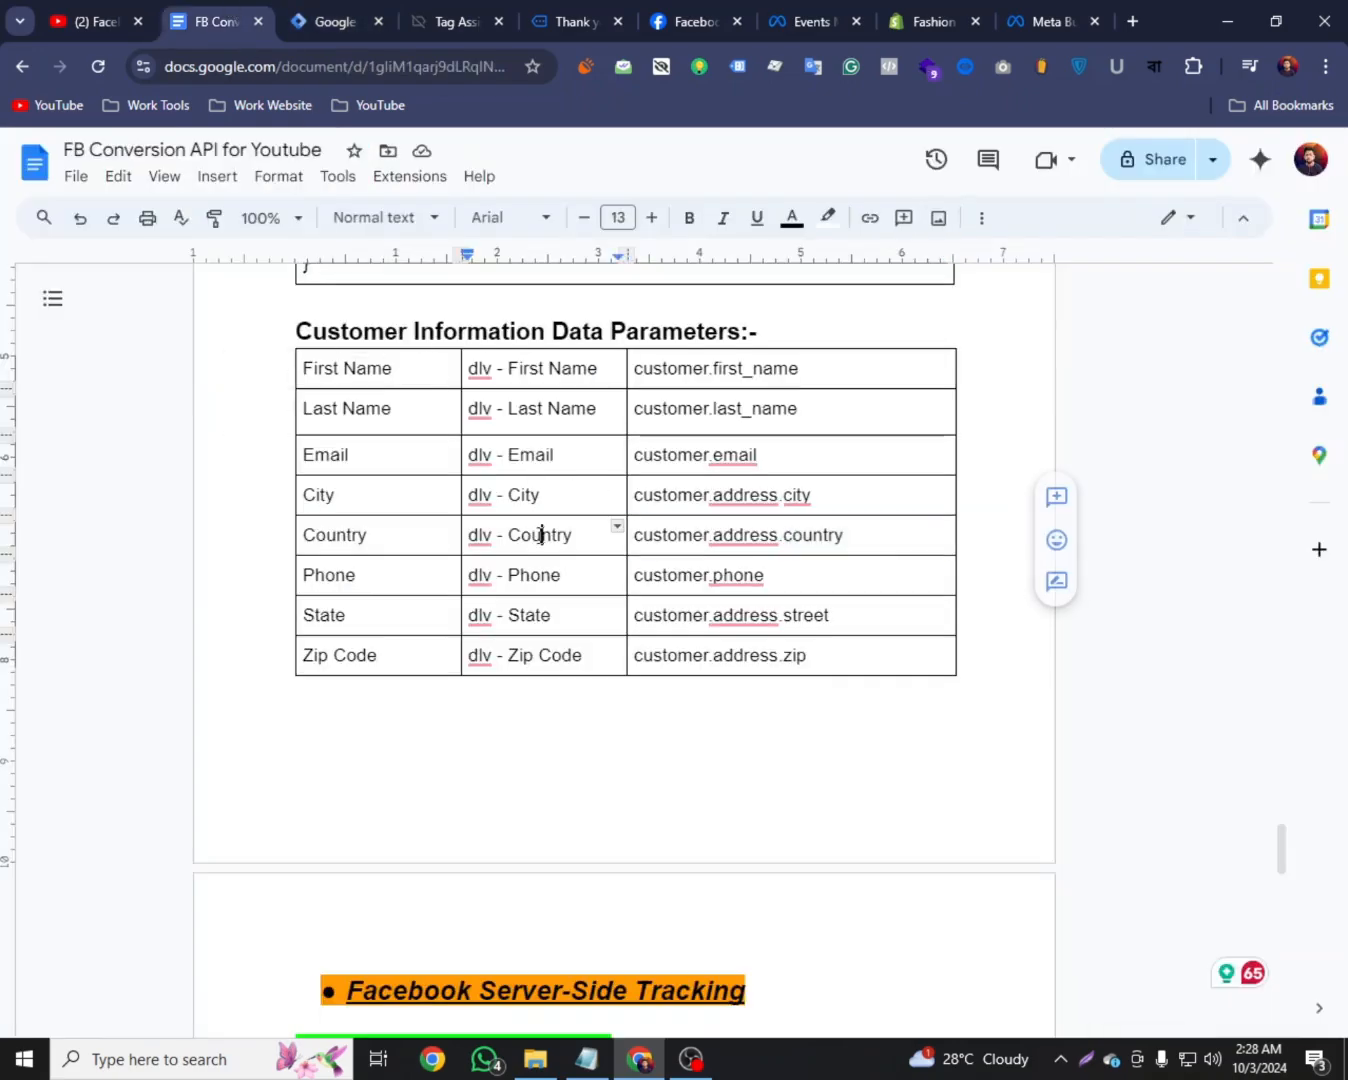
double_click(541, 535)
right_click(541, 536)
triple_click(513, 536)
right_click(511, 536)
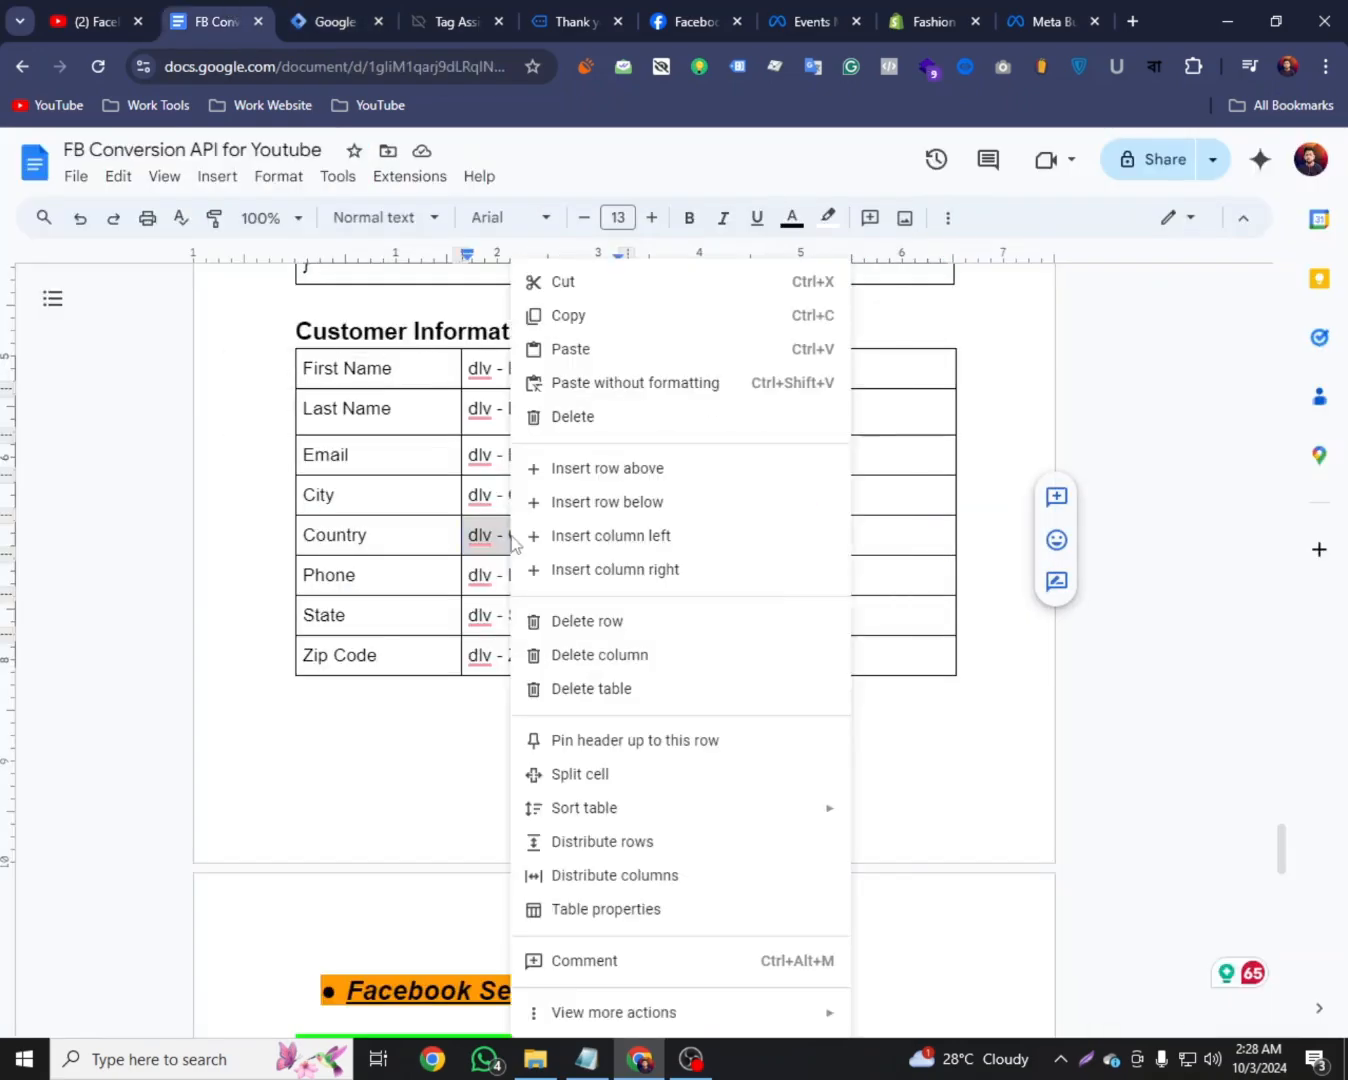
click(565, 319)
Switch to Google Tag Manager, title the untitled variable dlv - Country, and save it
click(321, 10)
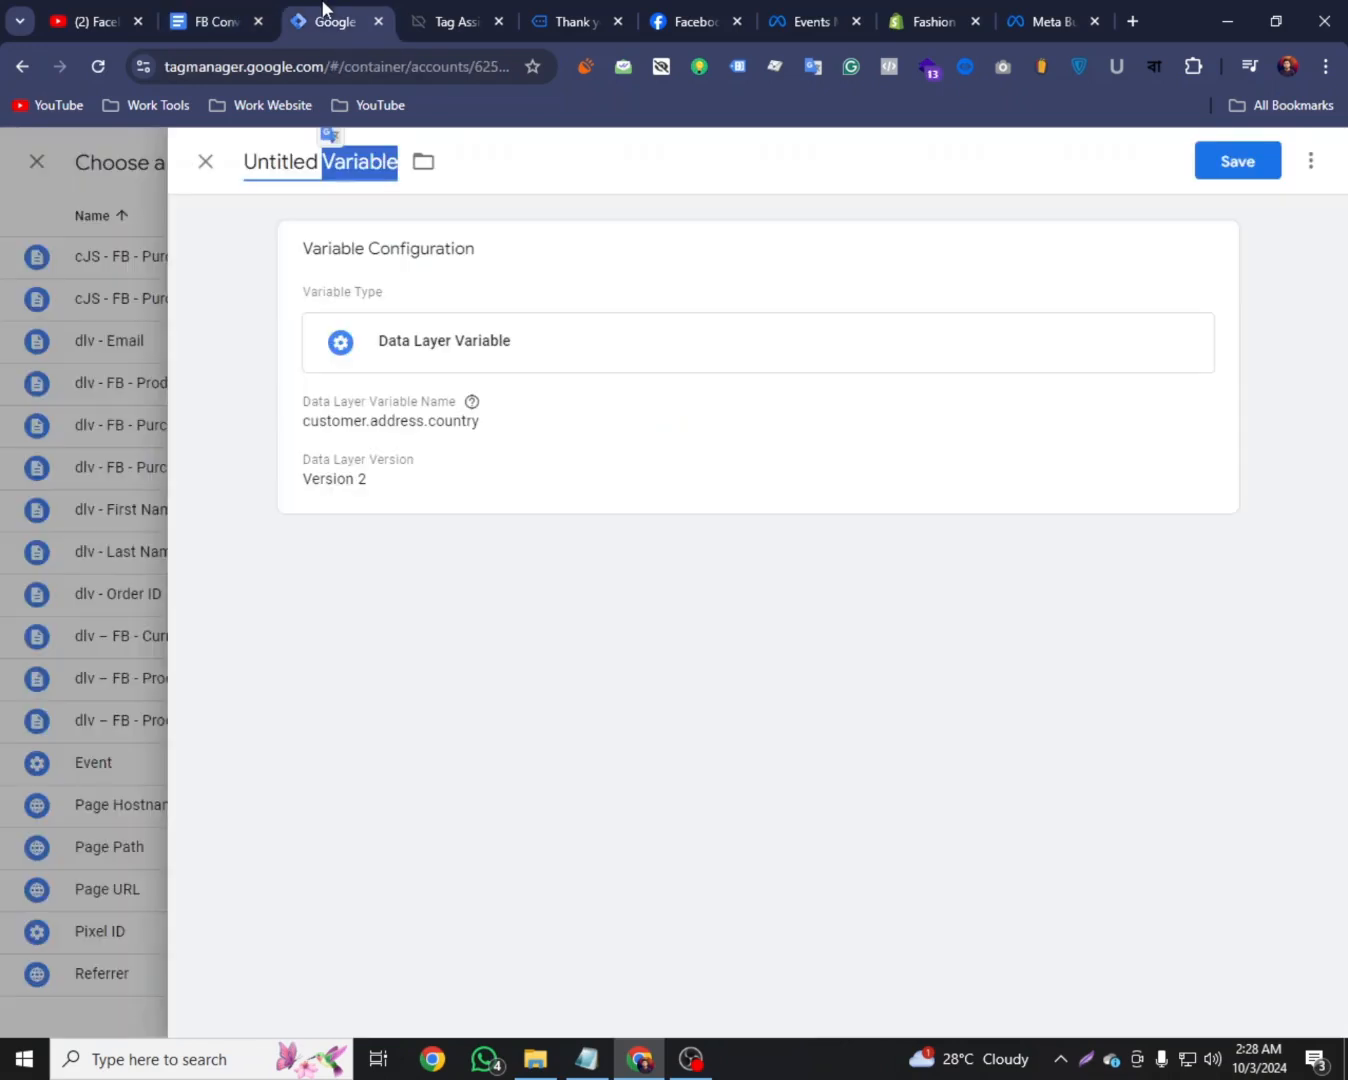
click(283, 162)
triple_click(283, 165)
right_click(286, 173)
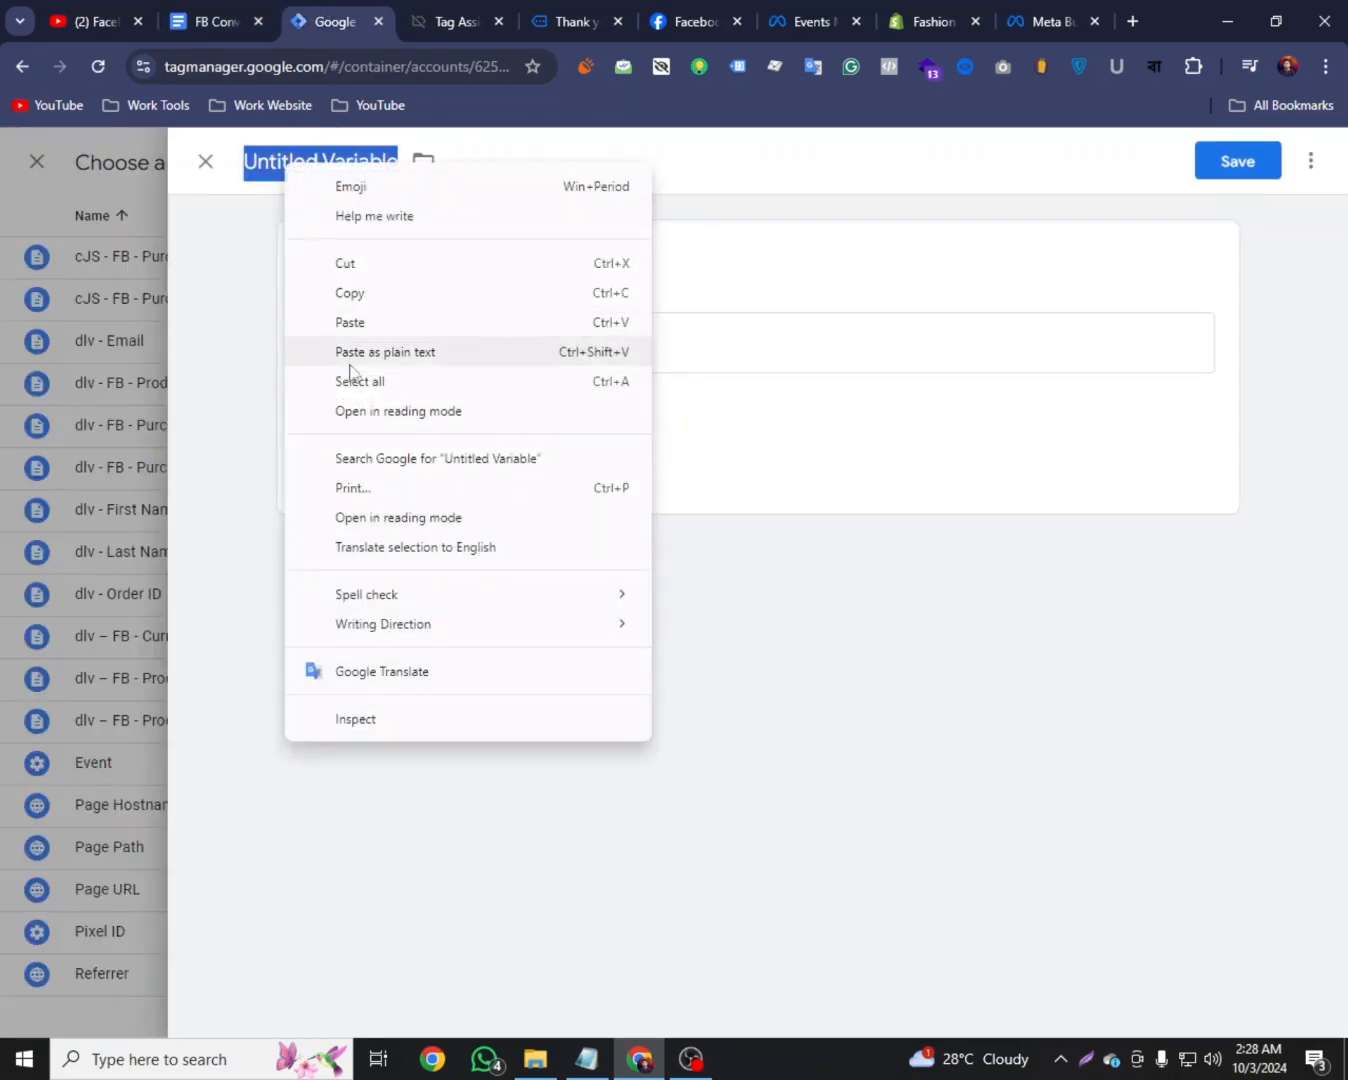
click(411, 316)
click(1246, 168)
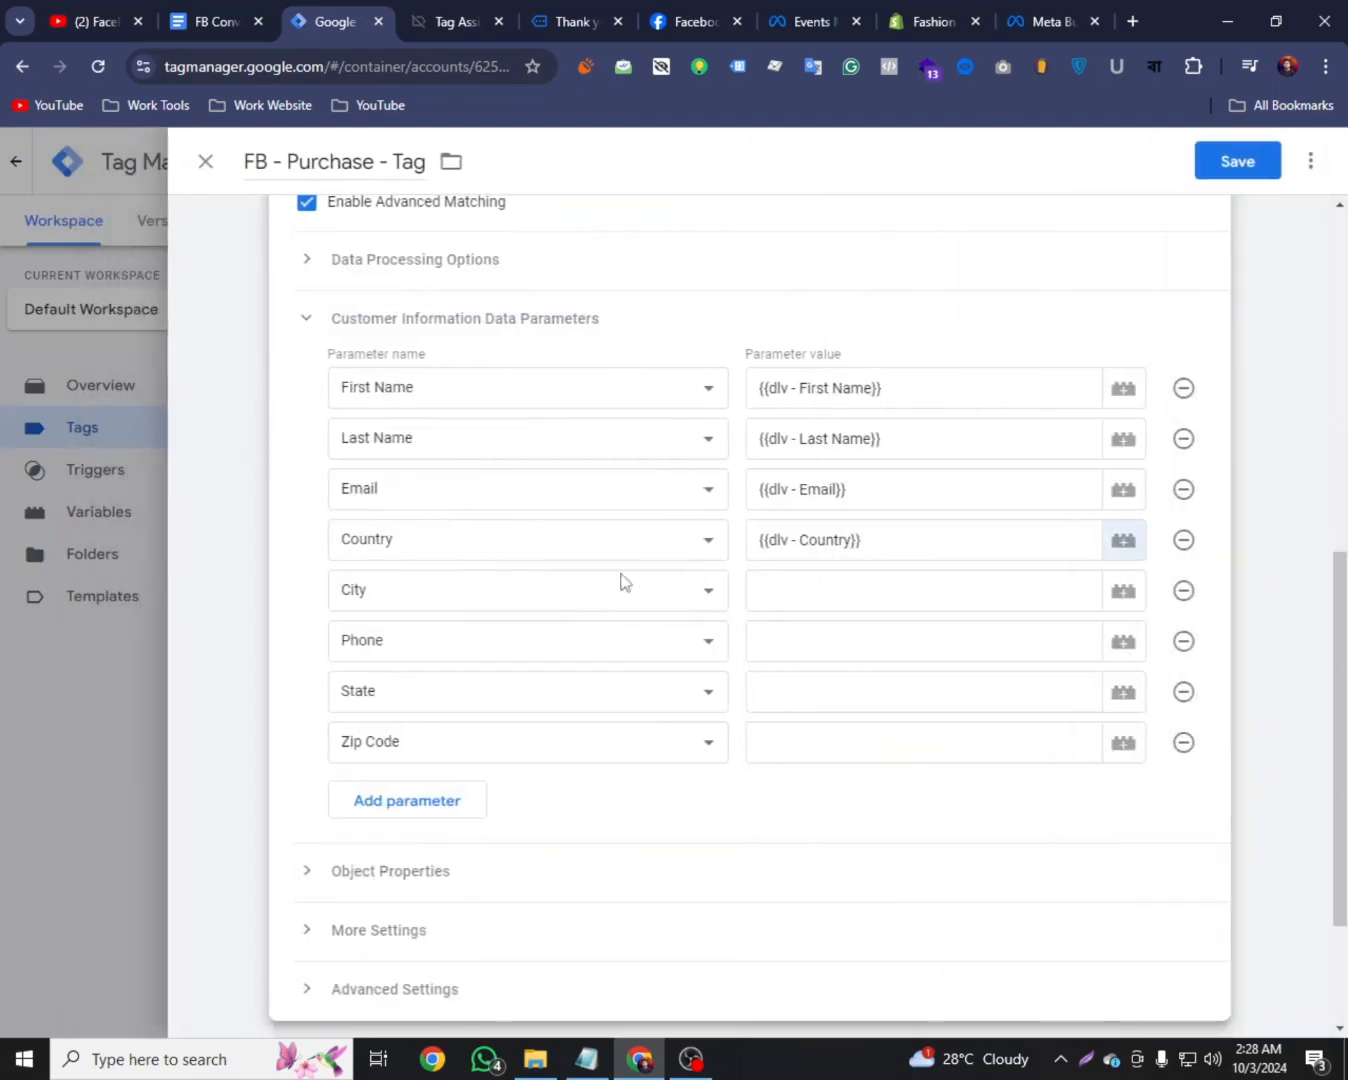
Start a new Data Layer Variable for the City parameter's value in the Purchase tag
click(880, 593)
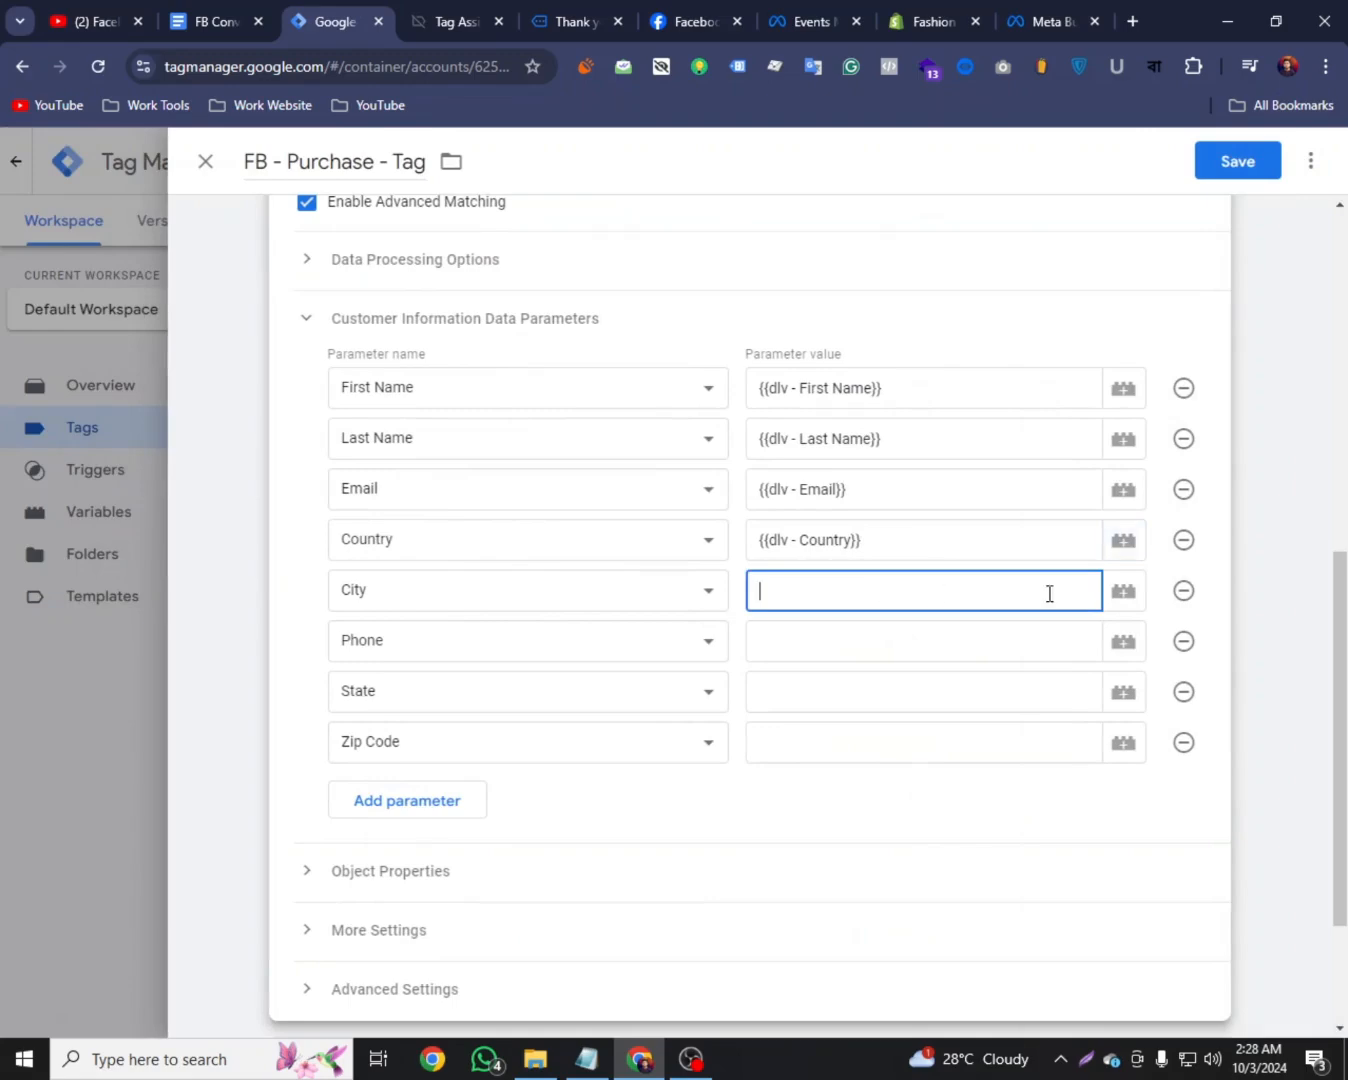
click(1120, 594)
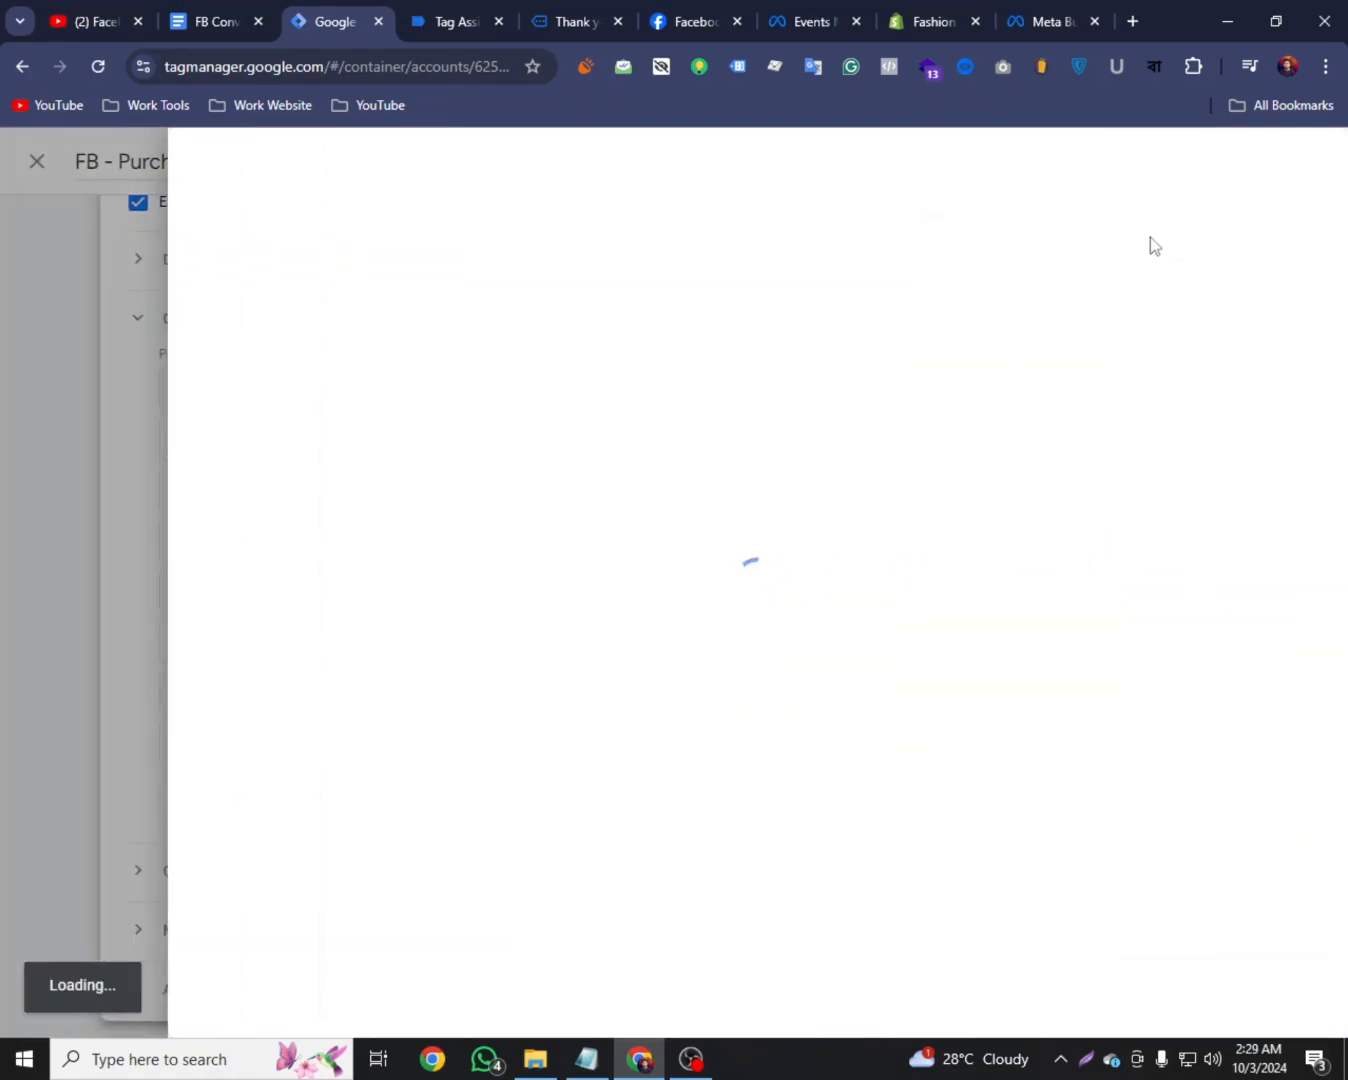
click(1297, 161)
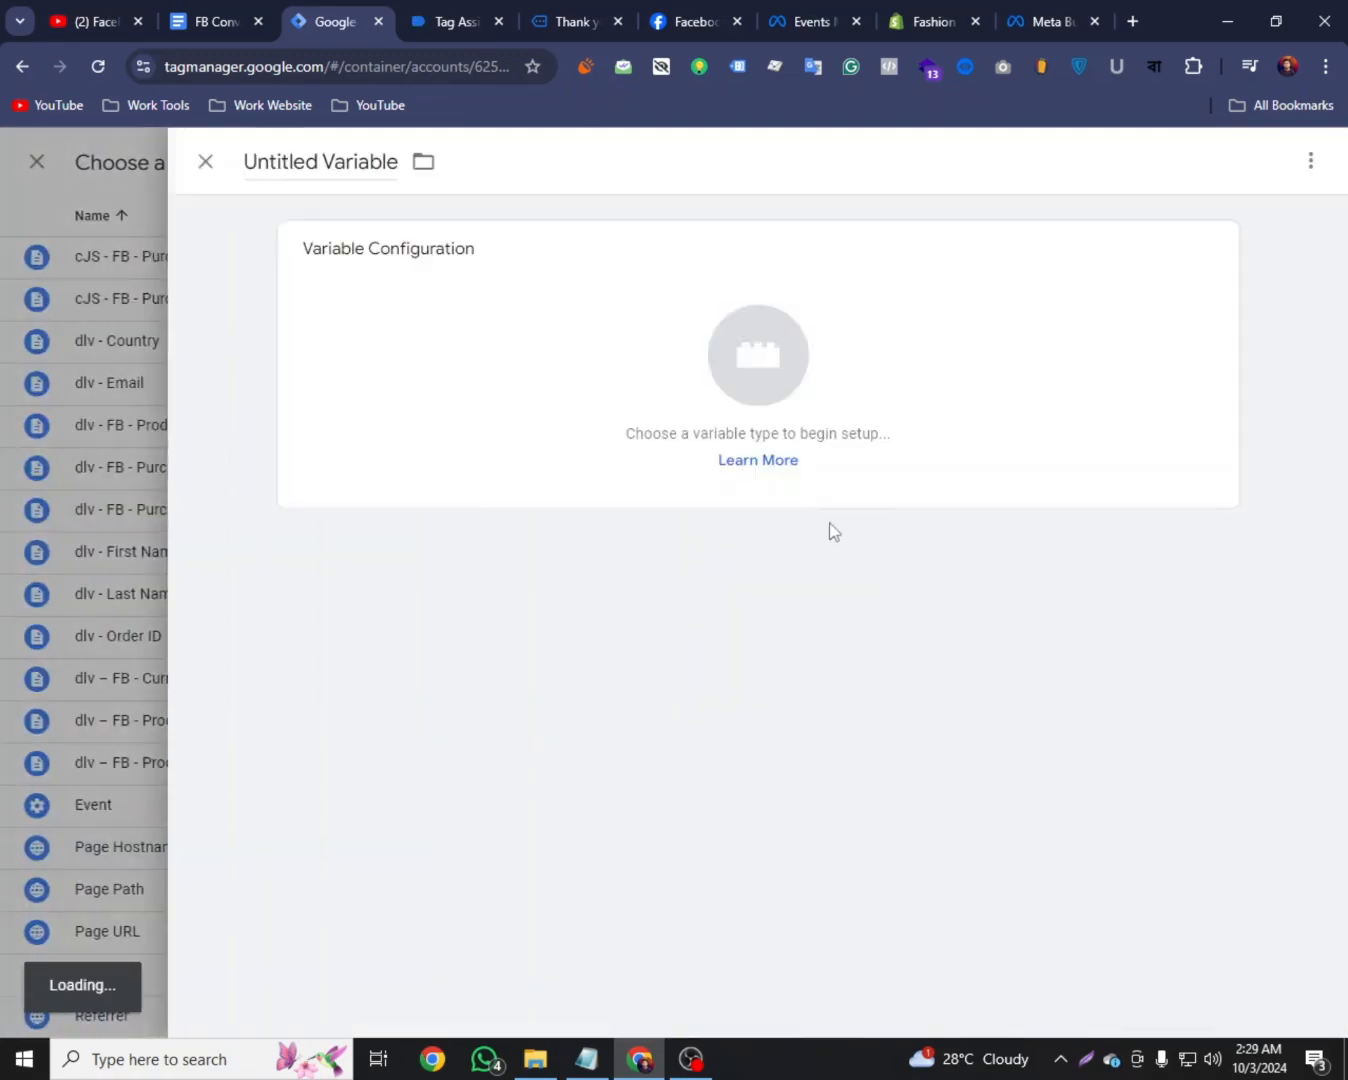
click(830, 370)
scroll(790, 550, down, 2)
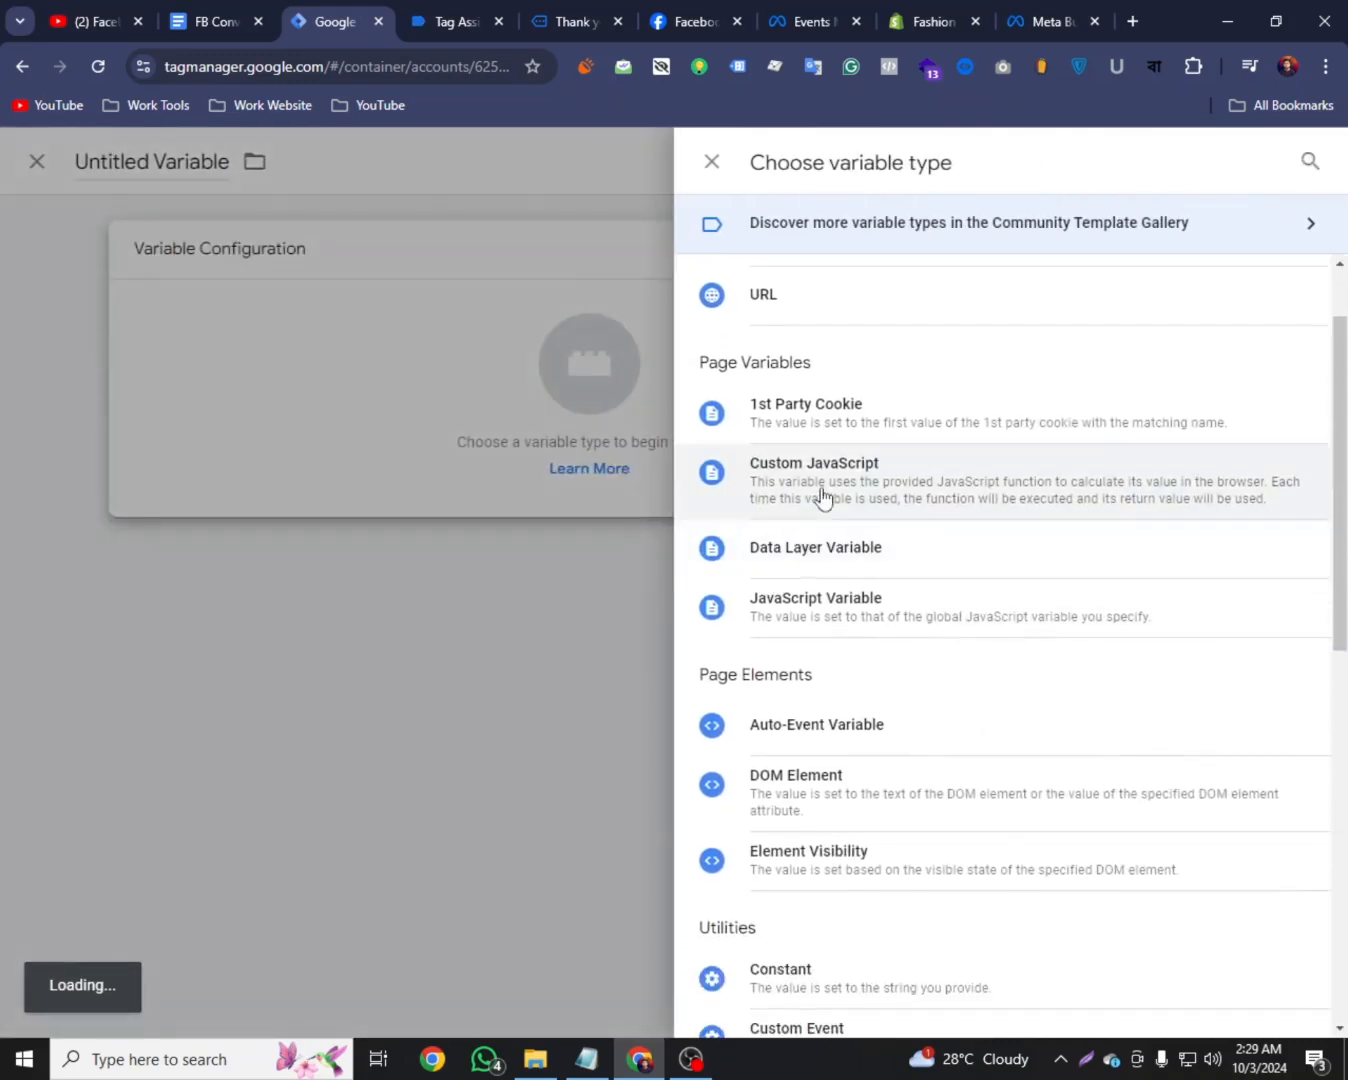
click(810, 564)
Copy customer.address.city from the City row in Google Docs and set it as the data layer variable name in Google Tag Manager
click(410, 467)
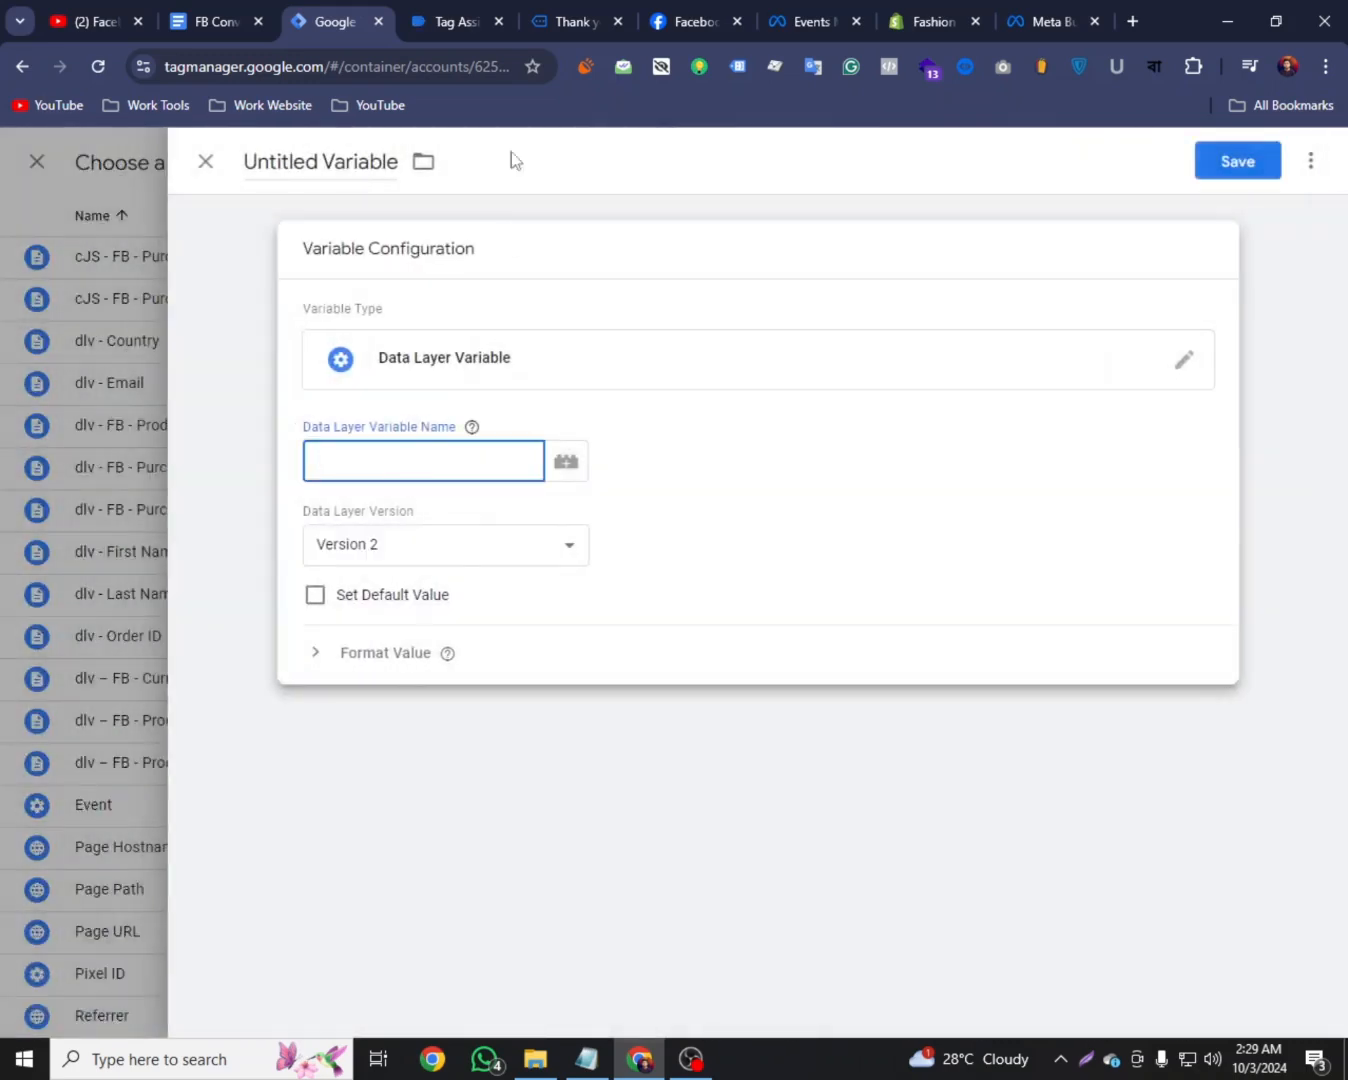
click(449, 21)
click(307, 30)
click(211, 13)
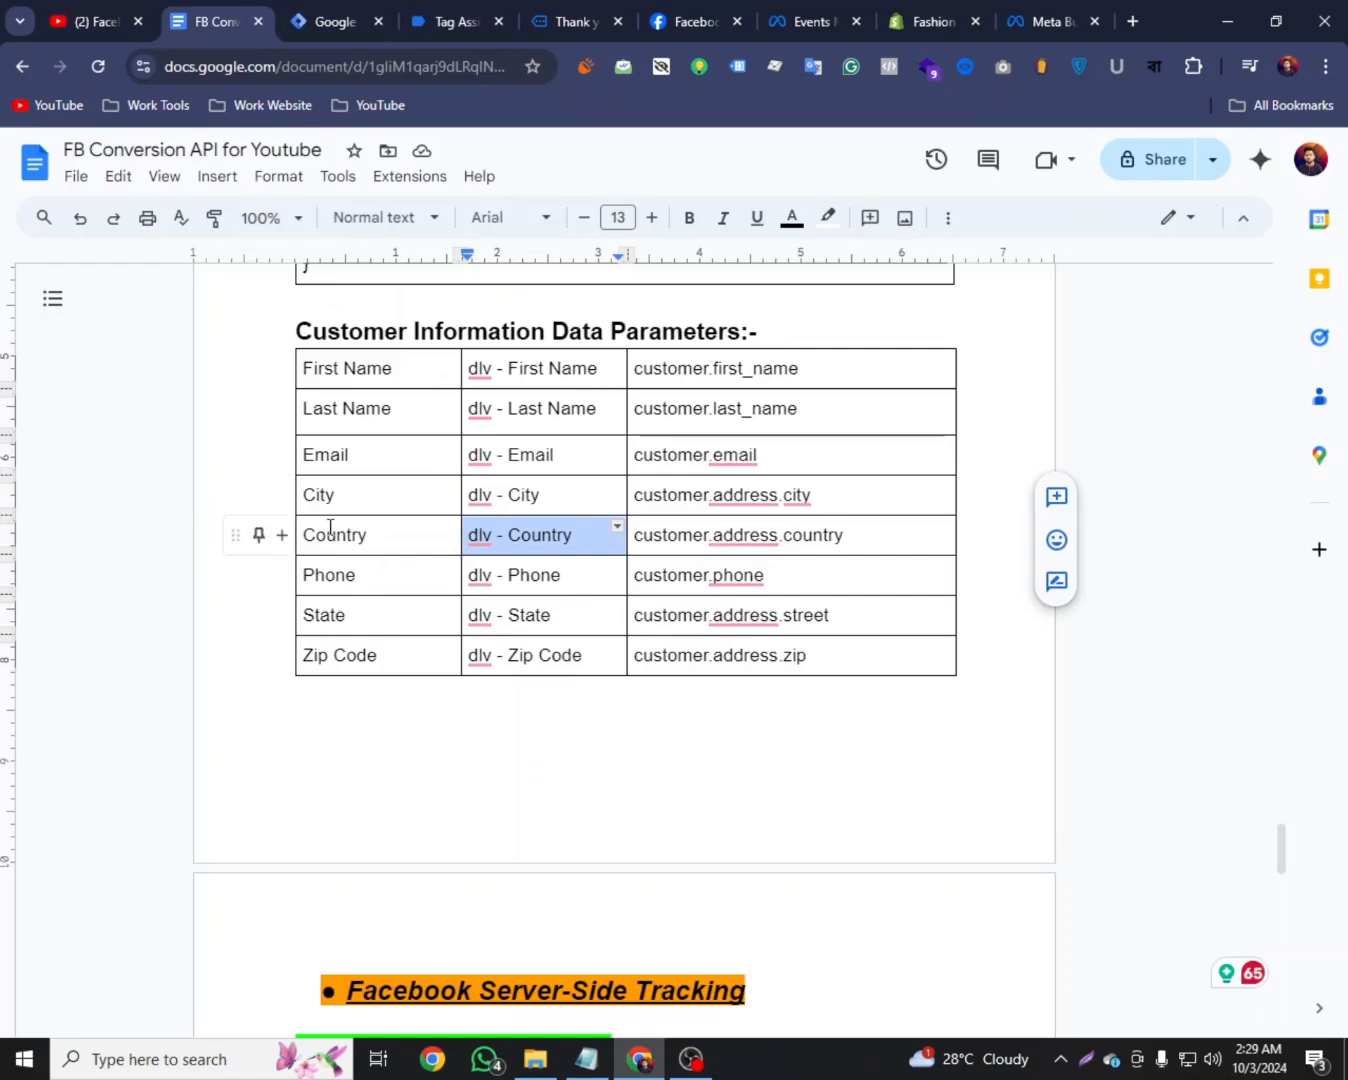
triple_click(688, 495)
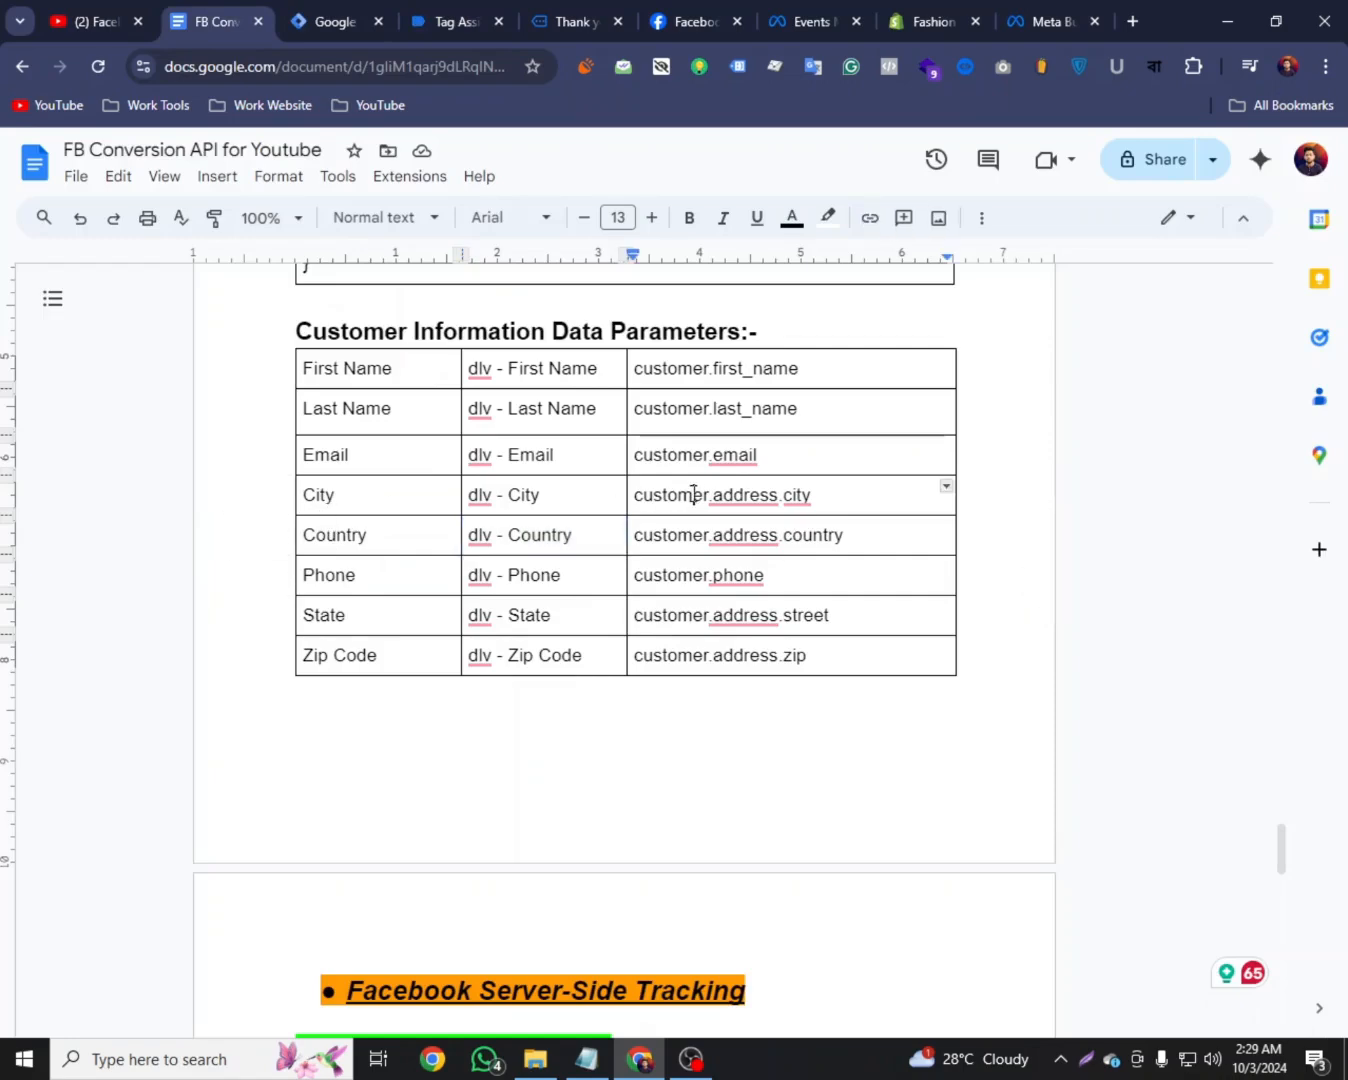
right_click(691, 495)
click(778, 318)
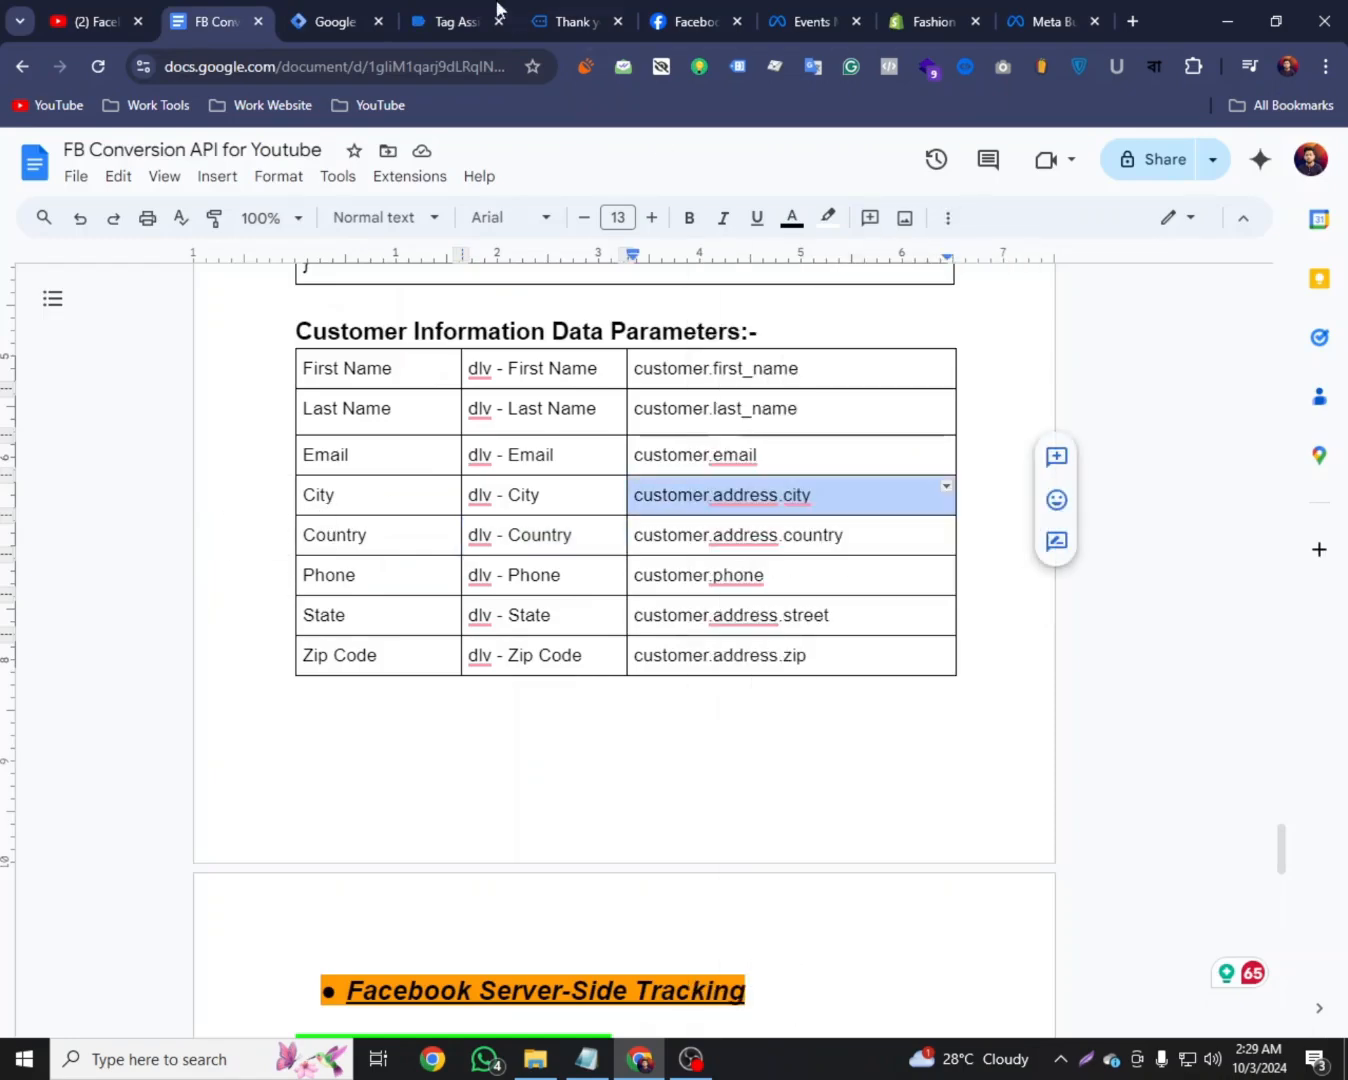
click(330, 21)
right_click(351, 463)
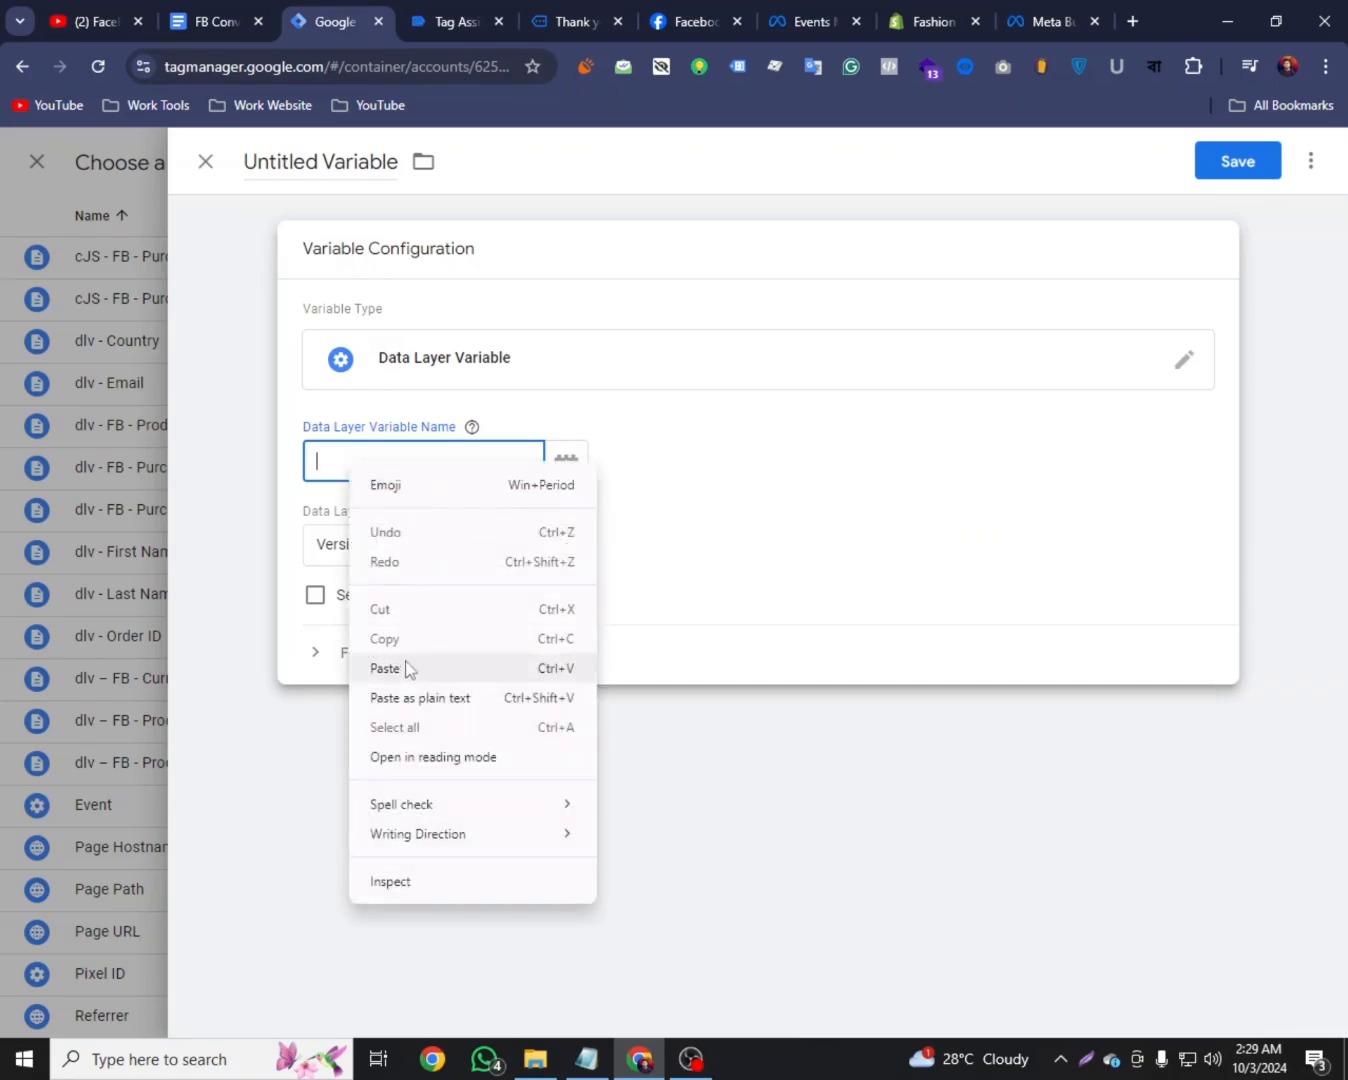
click(404, 667)
Switch to Google Docs and copy the title dlv - City from the City row of the customer parameters table
click(215, 21)
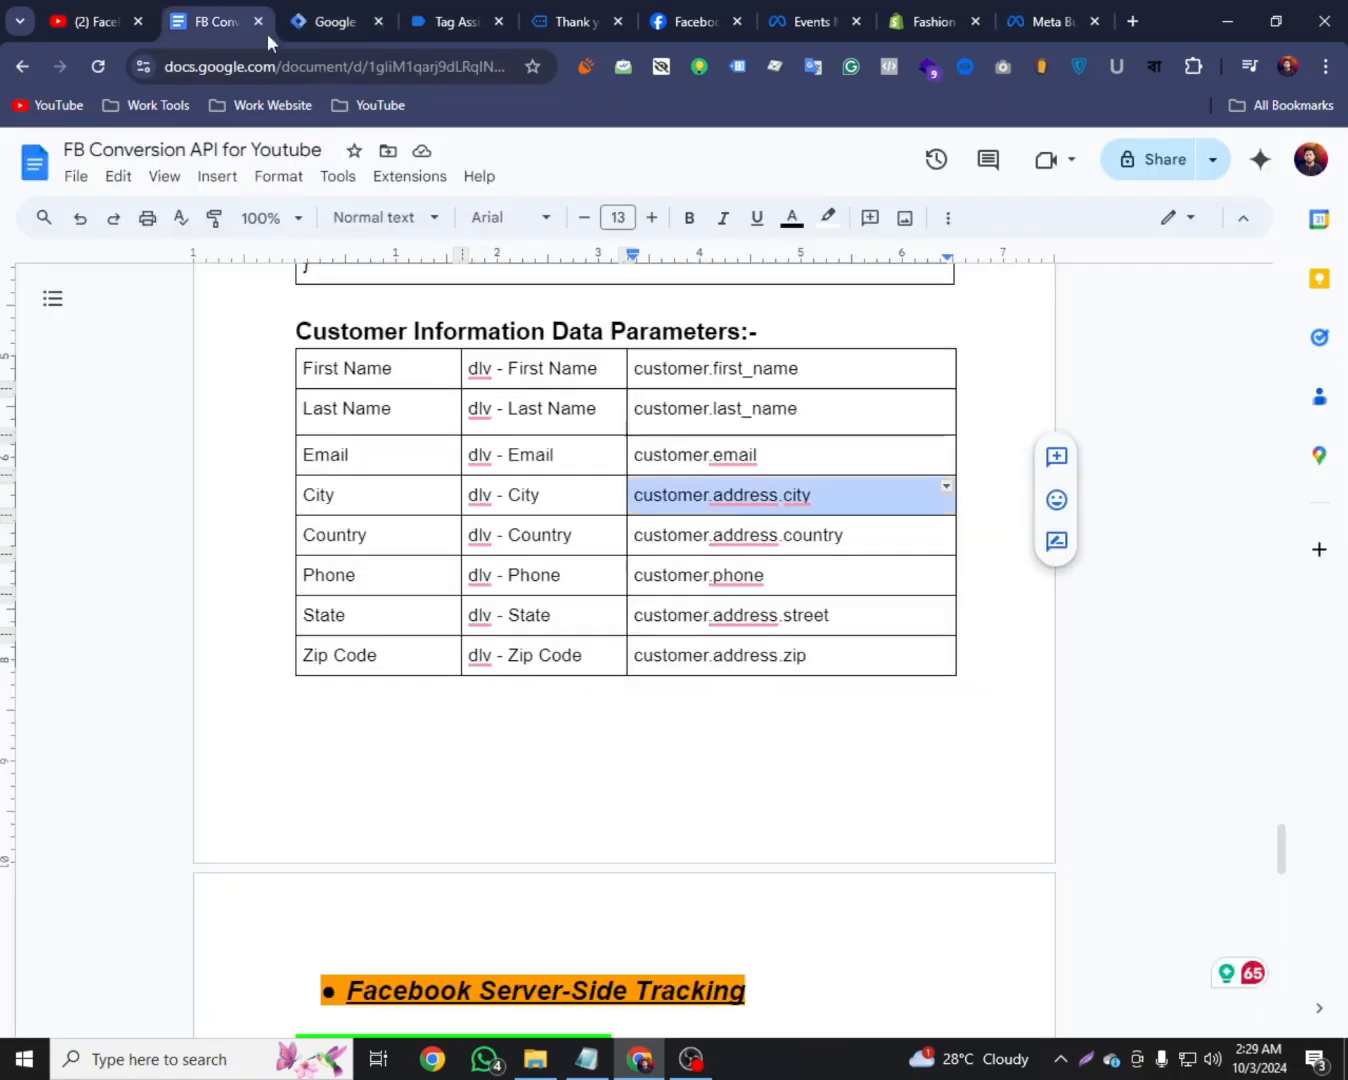
triple_click(507, 500)
right_click(510, 501)
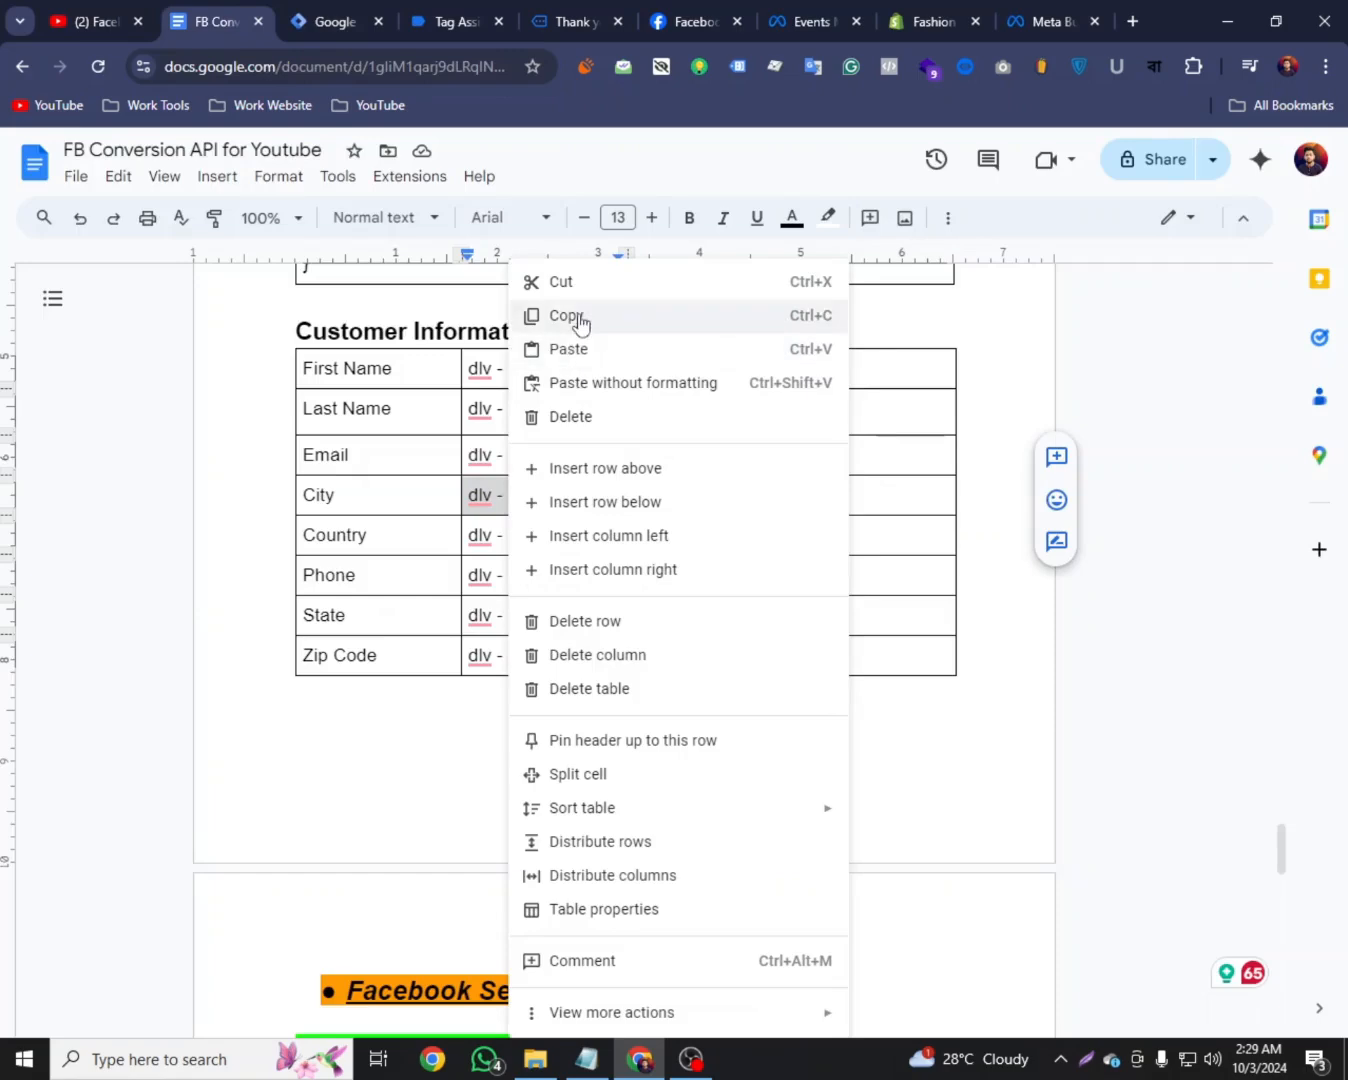
click(566, 316)
Switch to Google Tag Manager, title the untitled variable dlv - City, and save it
click(355, 20)
click(297, 166)
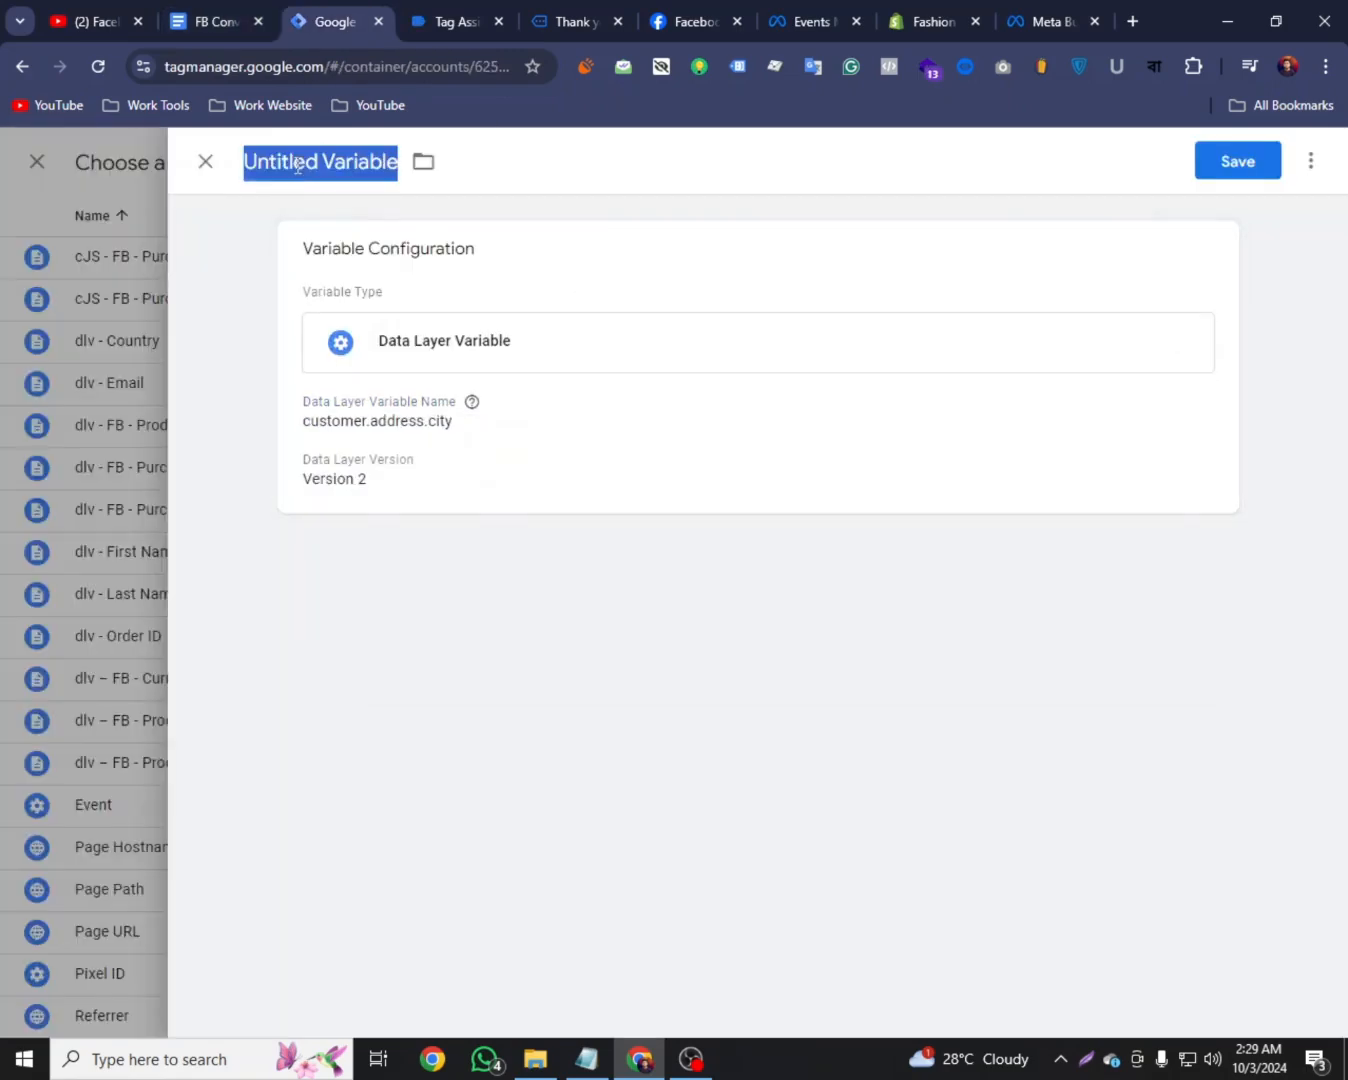
right_click(303, 169)
click(358, 319)
click(1214, 184)
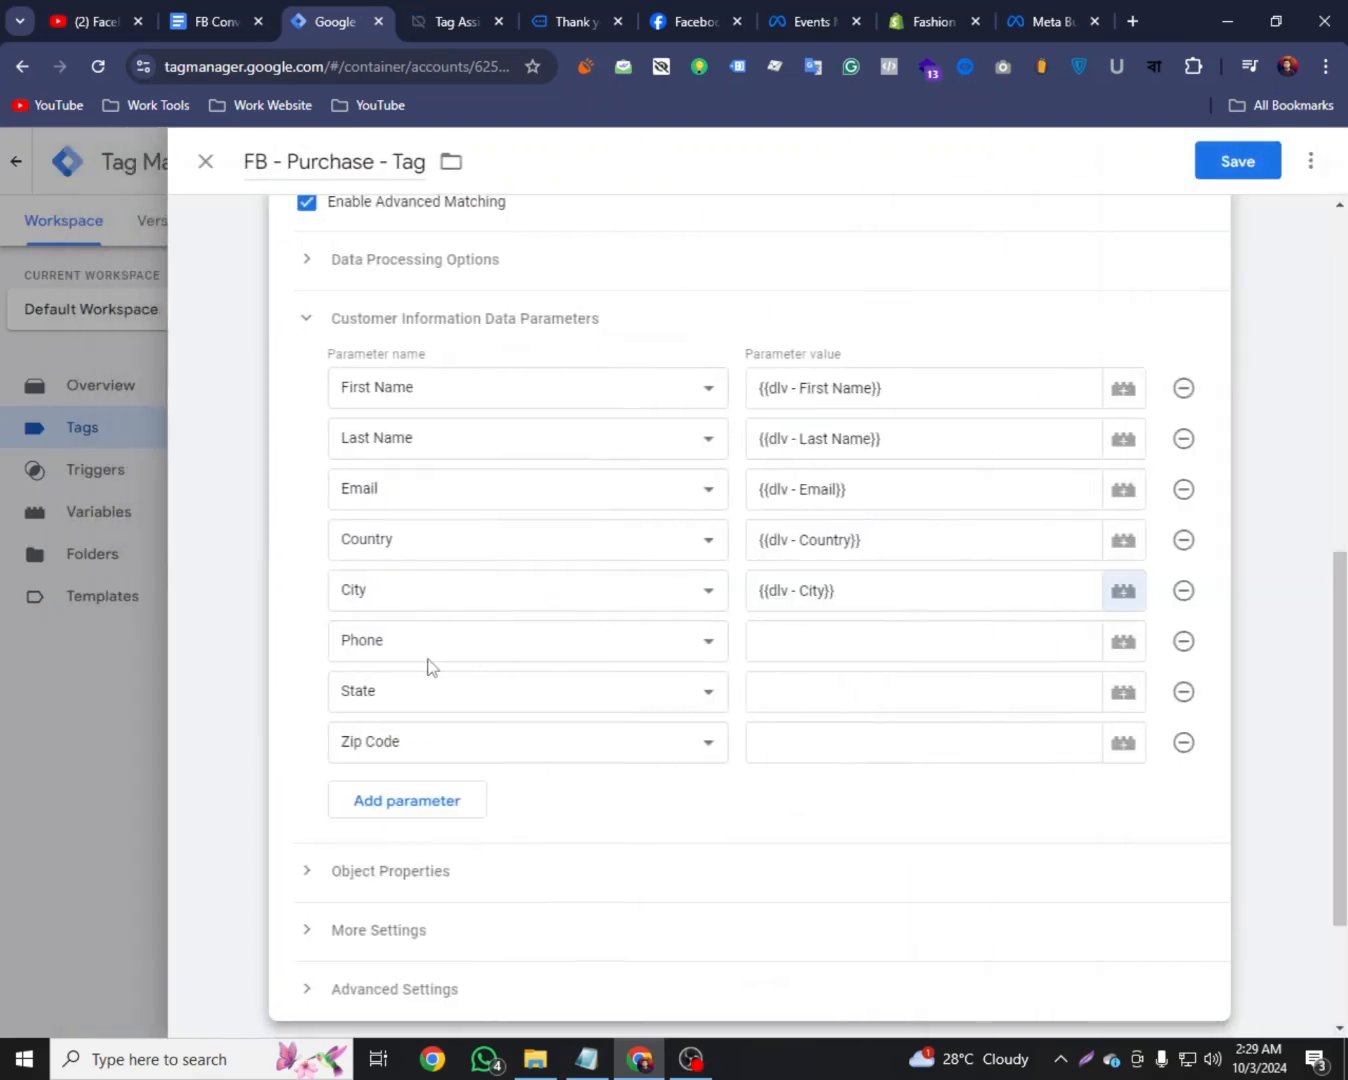
Start a new Data Layer Variable for the Phone parameter's value in the Purchase tag
click(874, 651)
click(1121, 641)
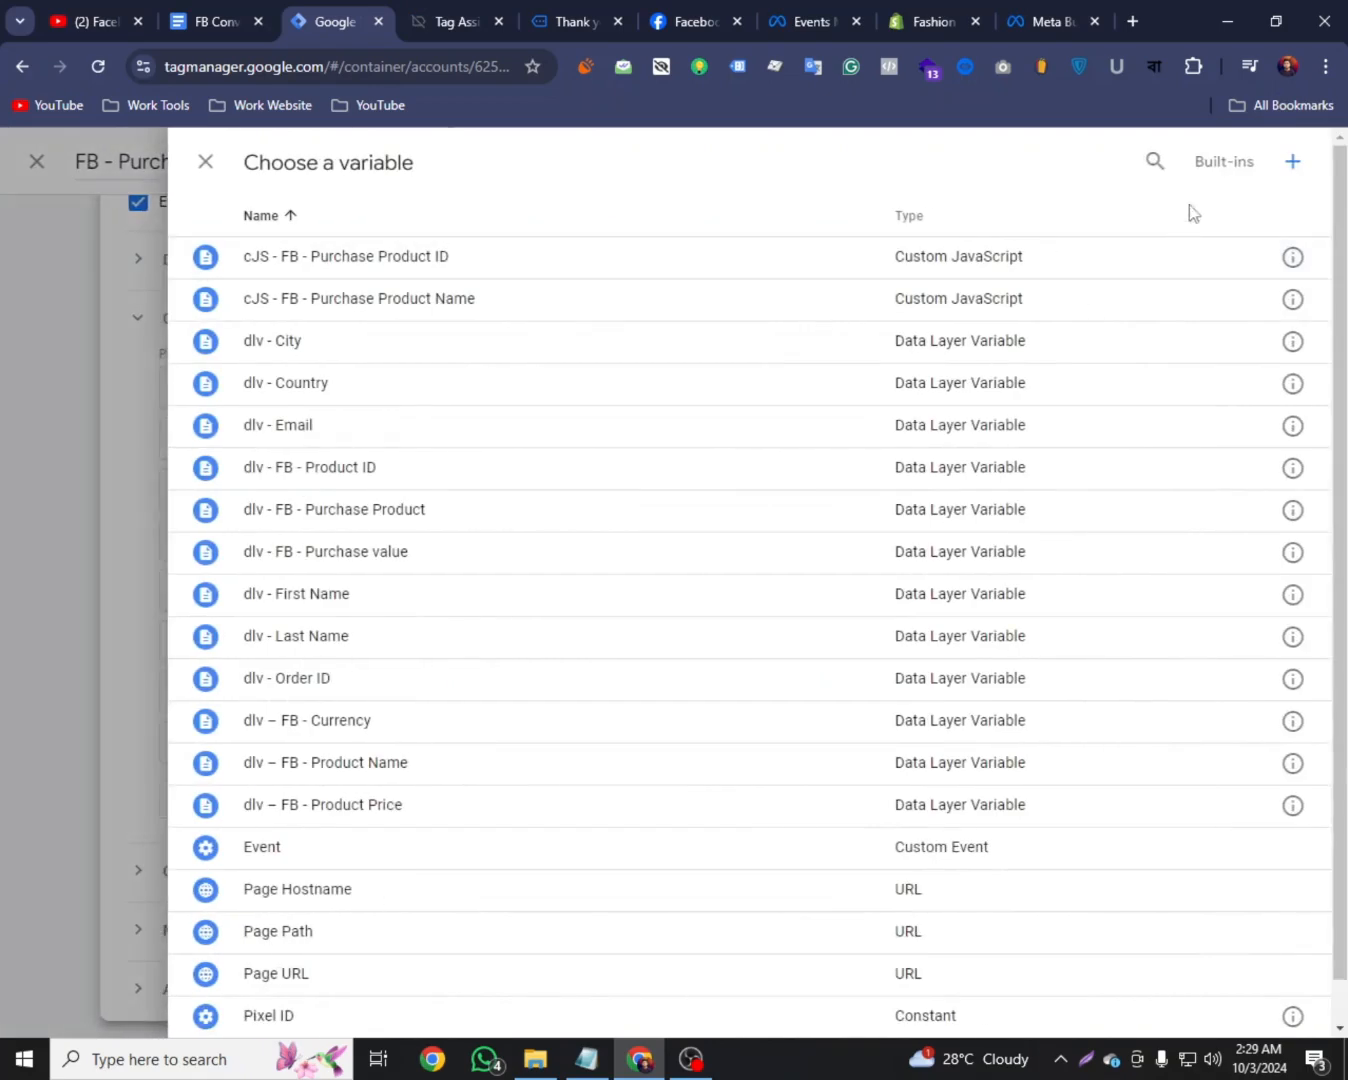
click(1292, 164)
click(1212, 249)
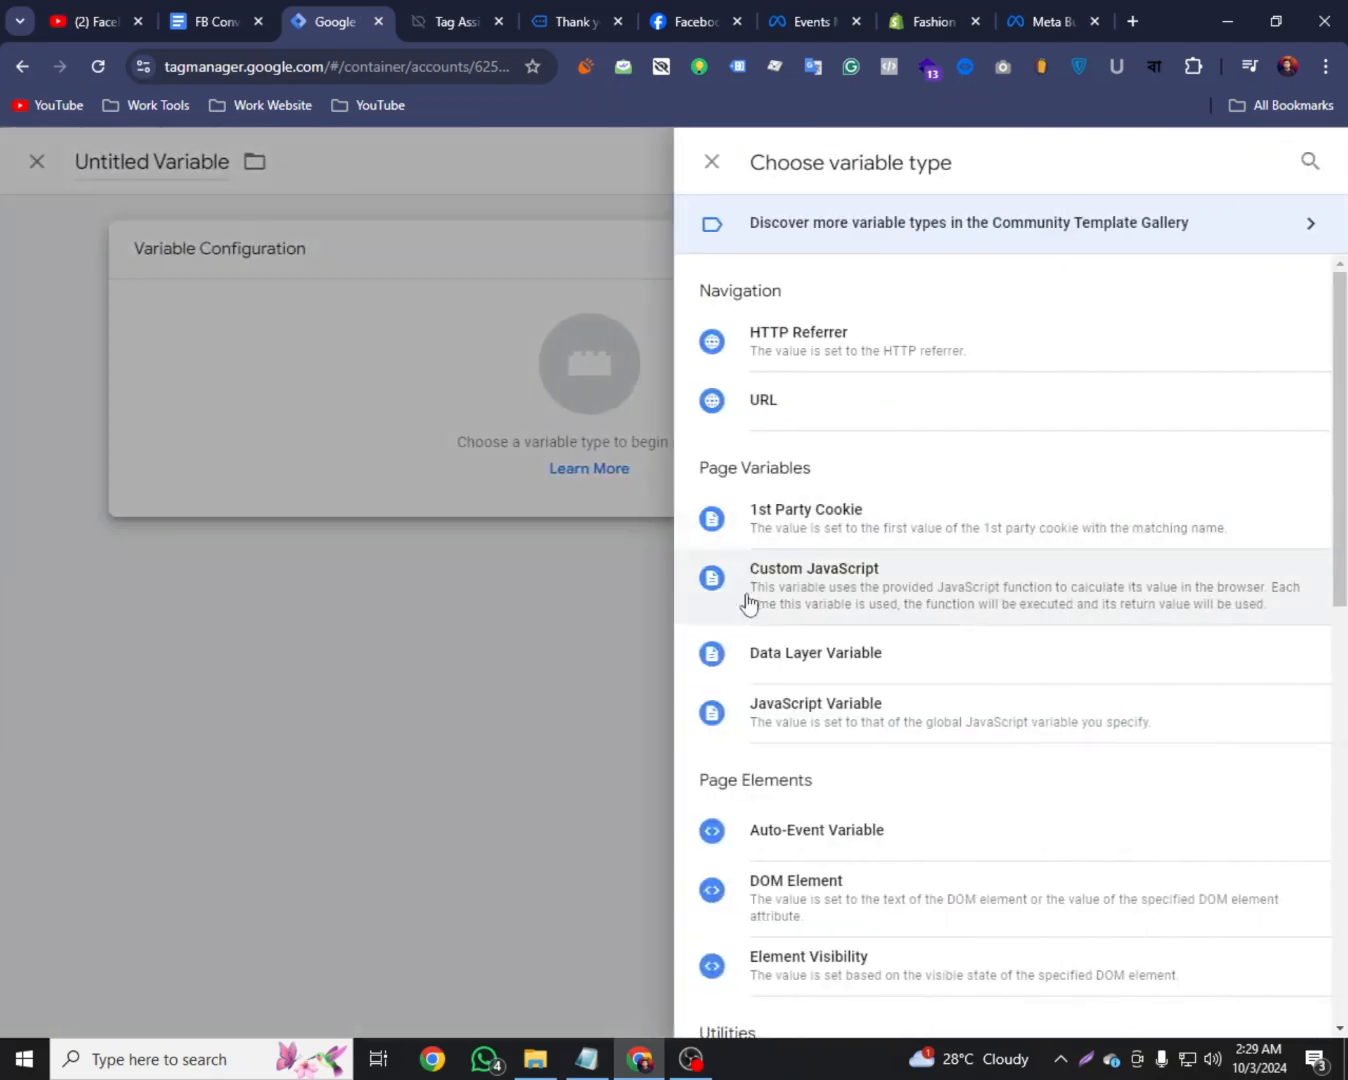
click(811, 653)
Copy customer.phone from the Phone row in Google Docs and set it as the data layer variable name in Google Tag Manager
click(273, 11)
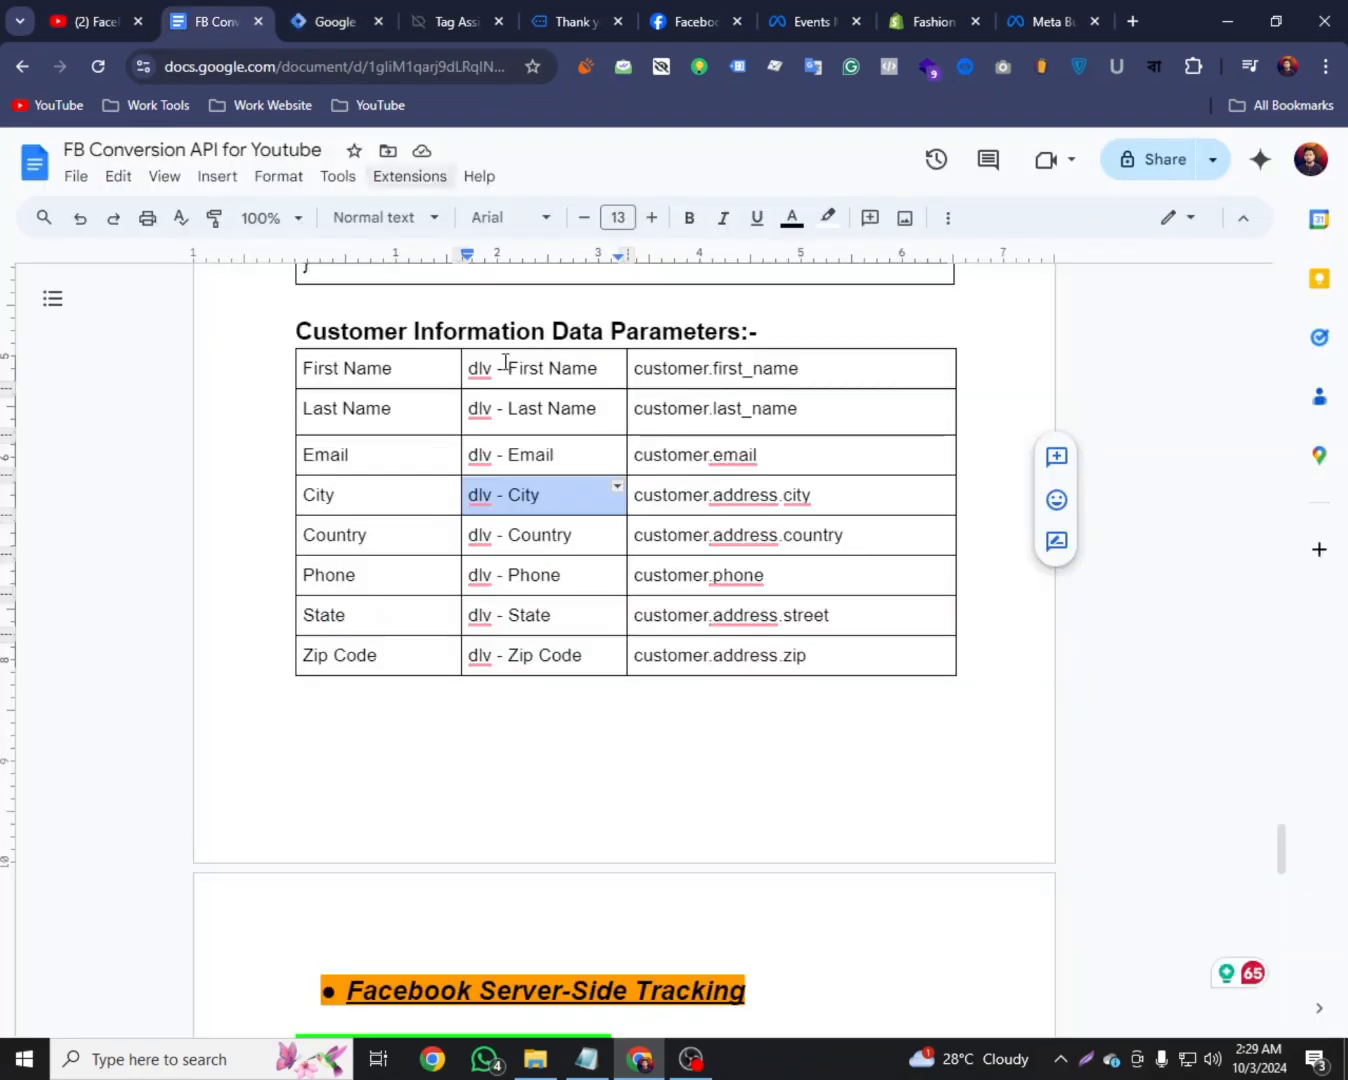
triple_click(689, 567)
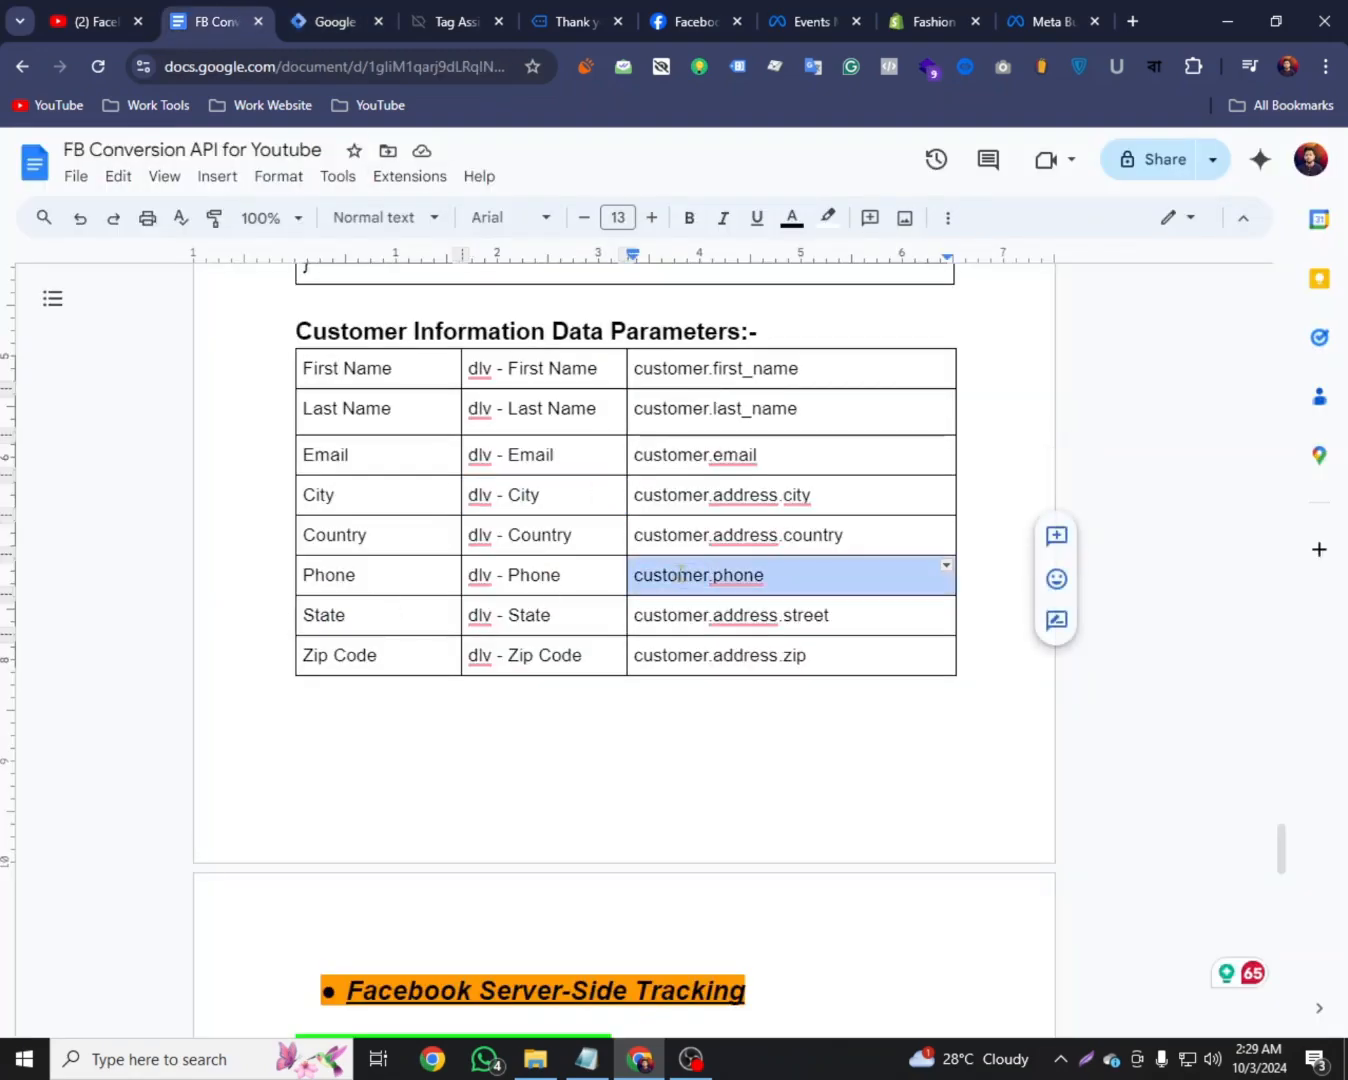
right_click(689, 568)
click(723, 316)
click(370, 14)
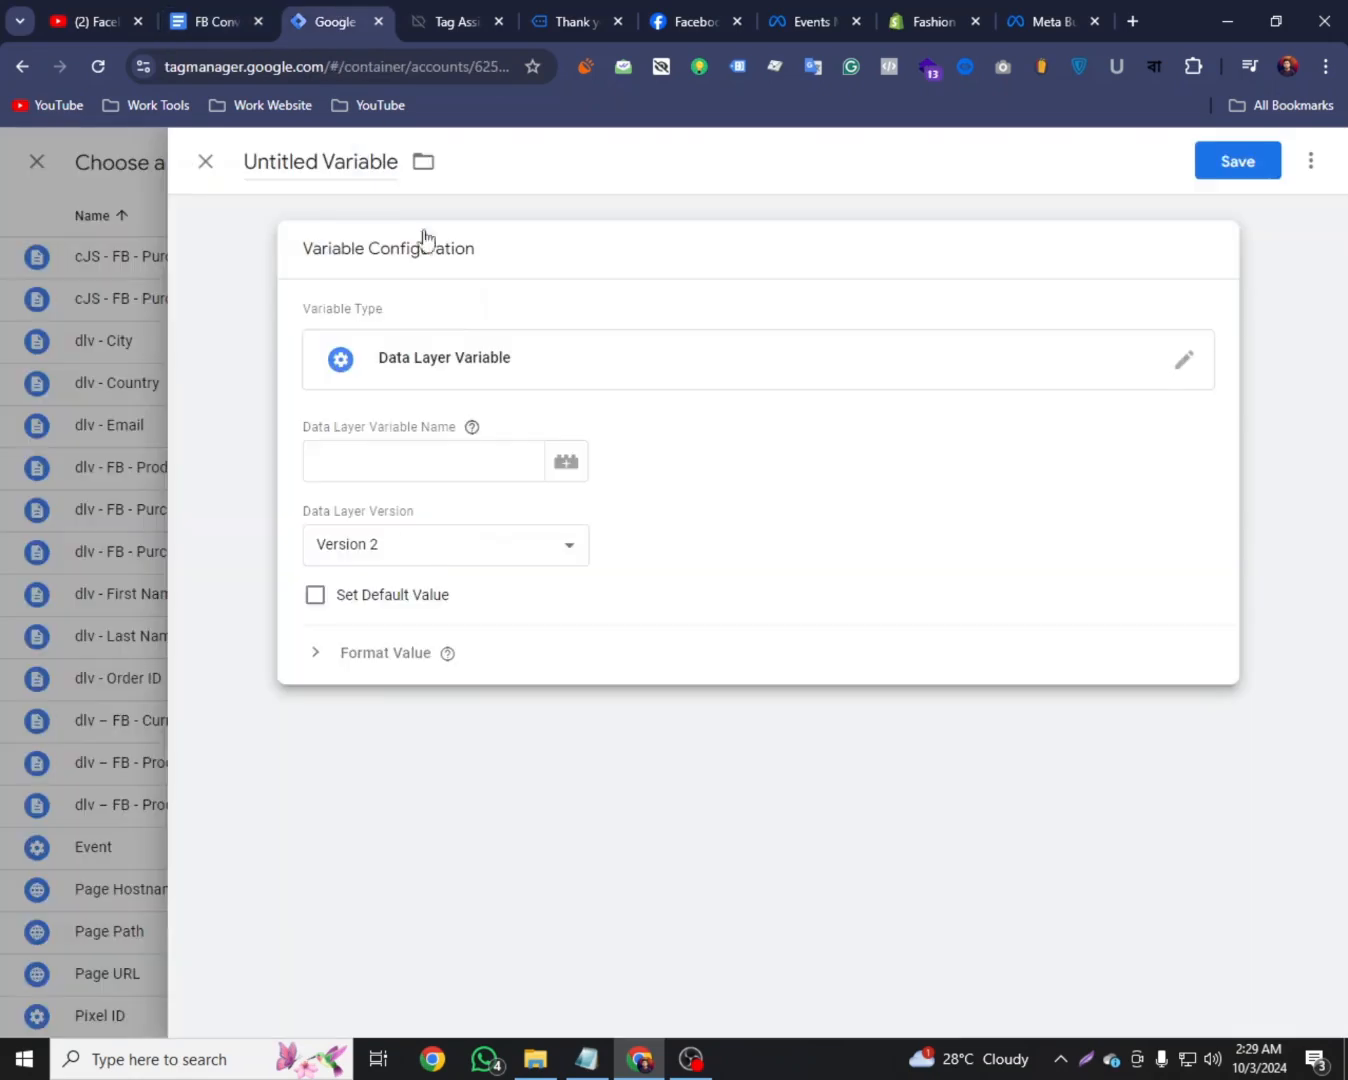
right_click(386, 462)
click(421, 664)
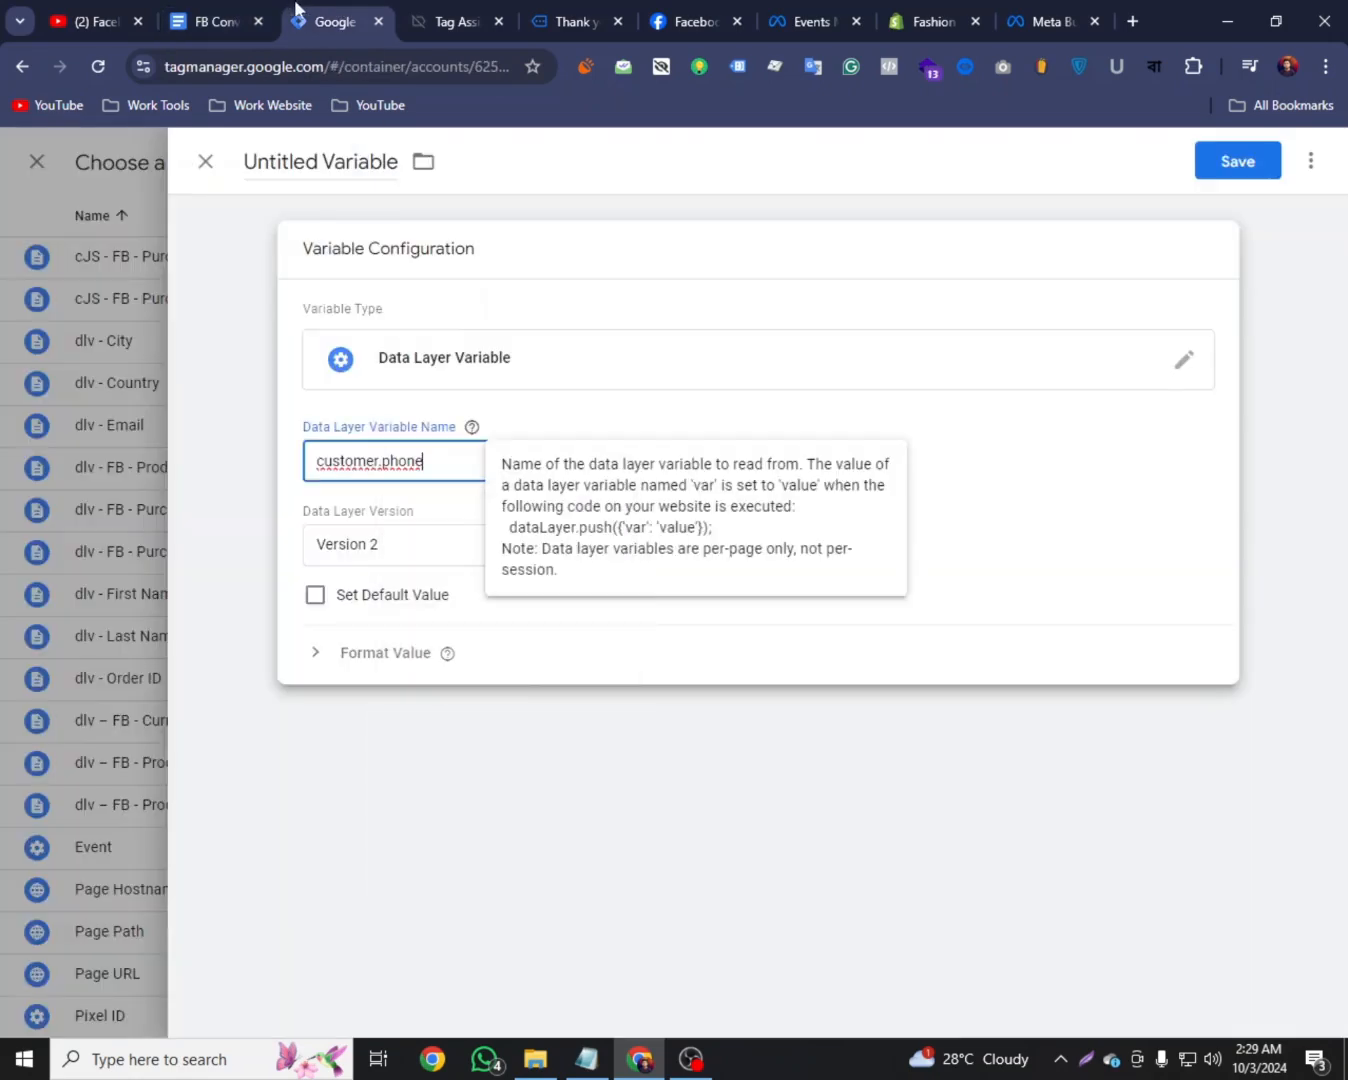
Switch to Google Docs and copy the title dlv - Phone from the Phone row of the customer parameters table
click(221, 12)
triple_click(523, 567)
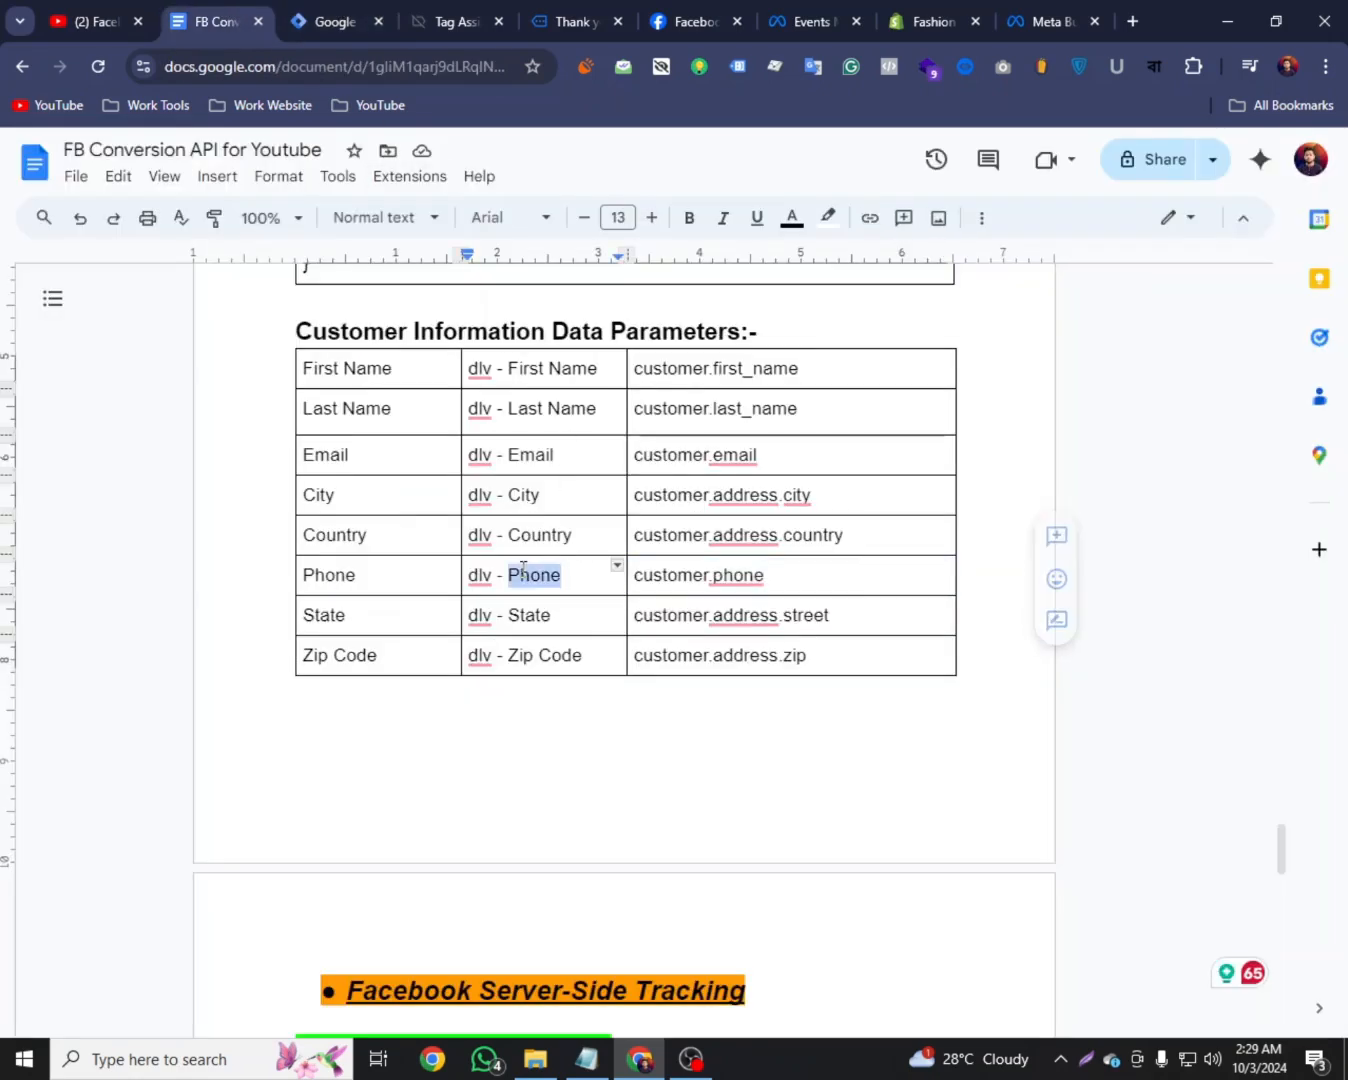
right_click(527, 570)
click(583, 327)
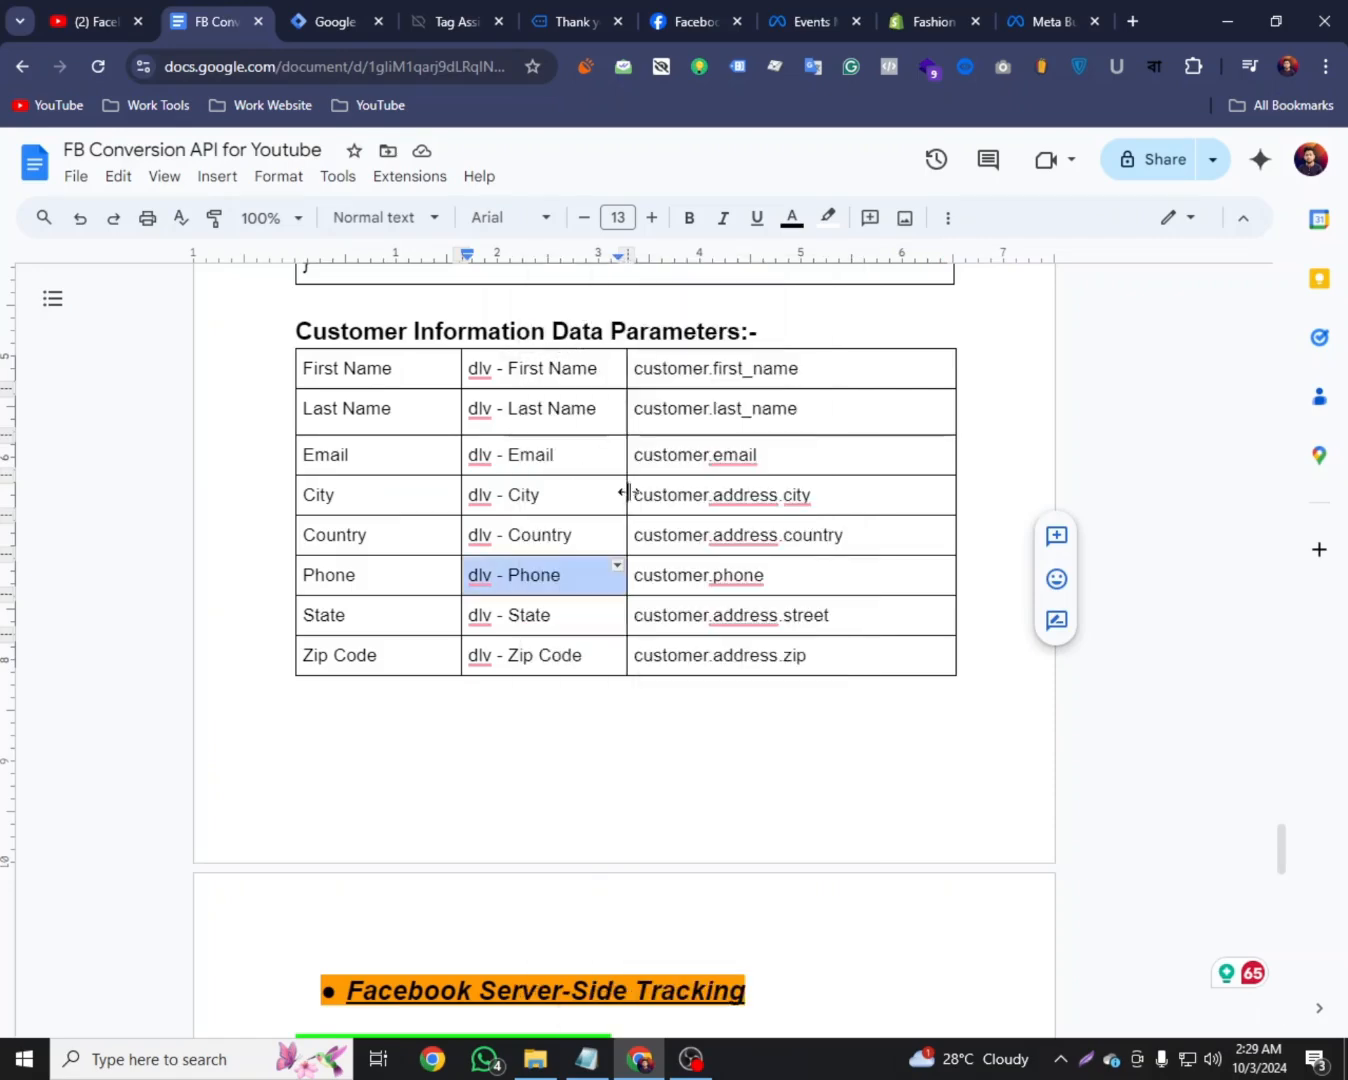
Switch to Google Tag Manager, title the untitled variable dlv - Phone, and save it
click(334, 12)
click(322, 162)
key(ctrl+a)
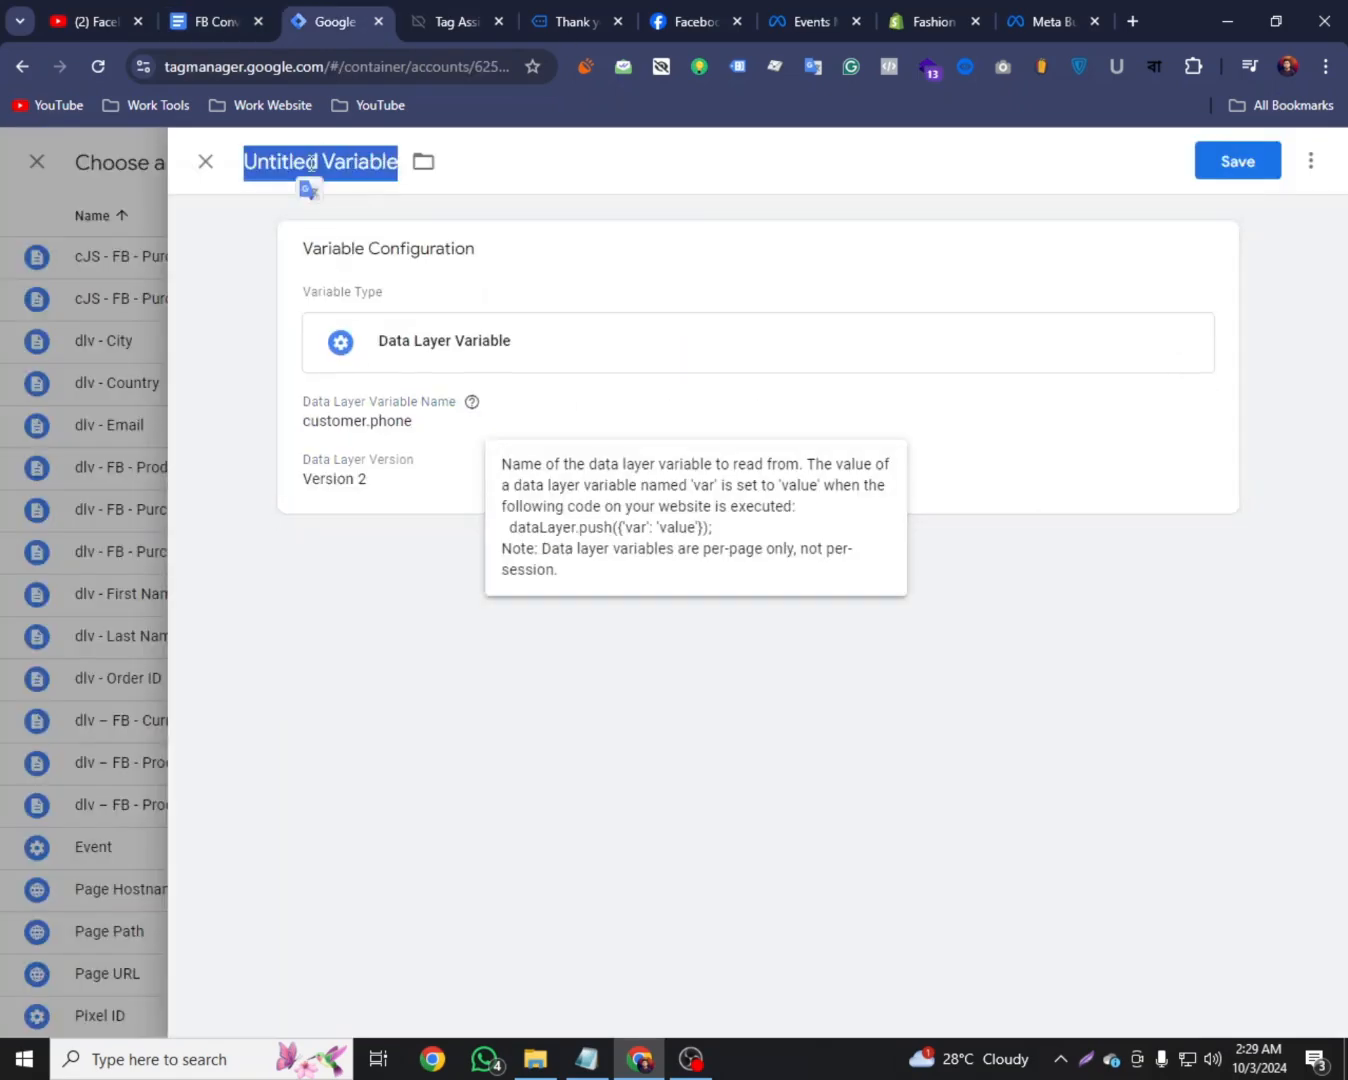
right_click(310, 163)
click(352, 316)
click(1231, 162)
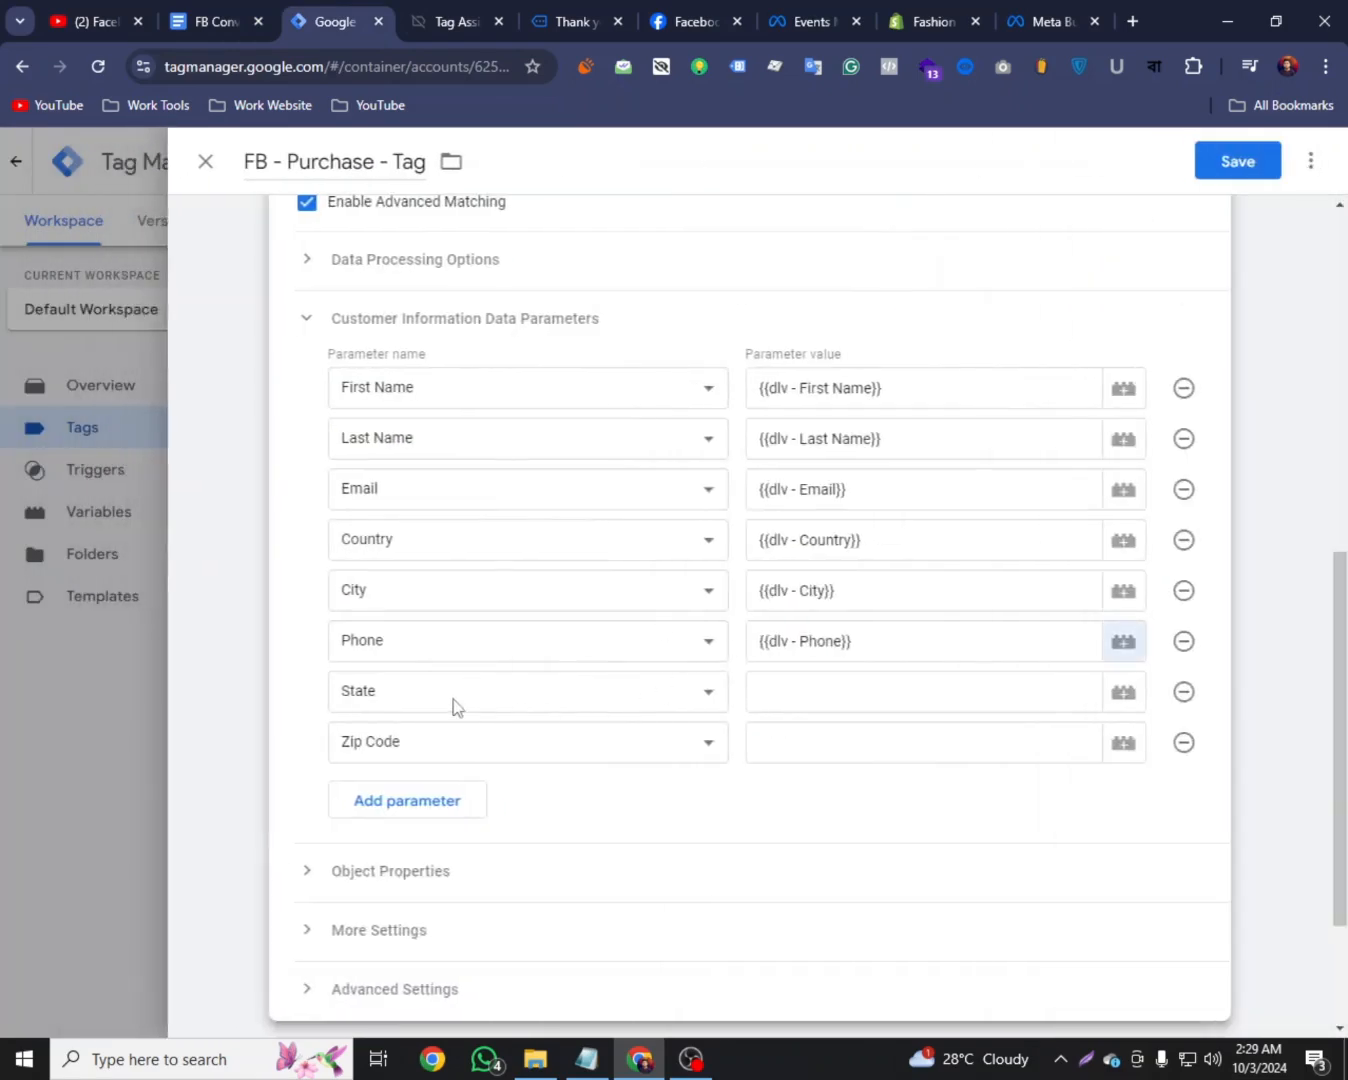
Switch to Google Docs and copy customer.address.street from the State row of the customer parameters table
click(794, 692)
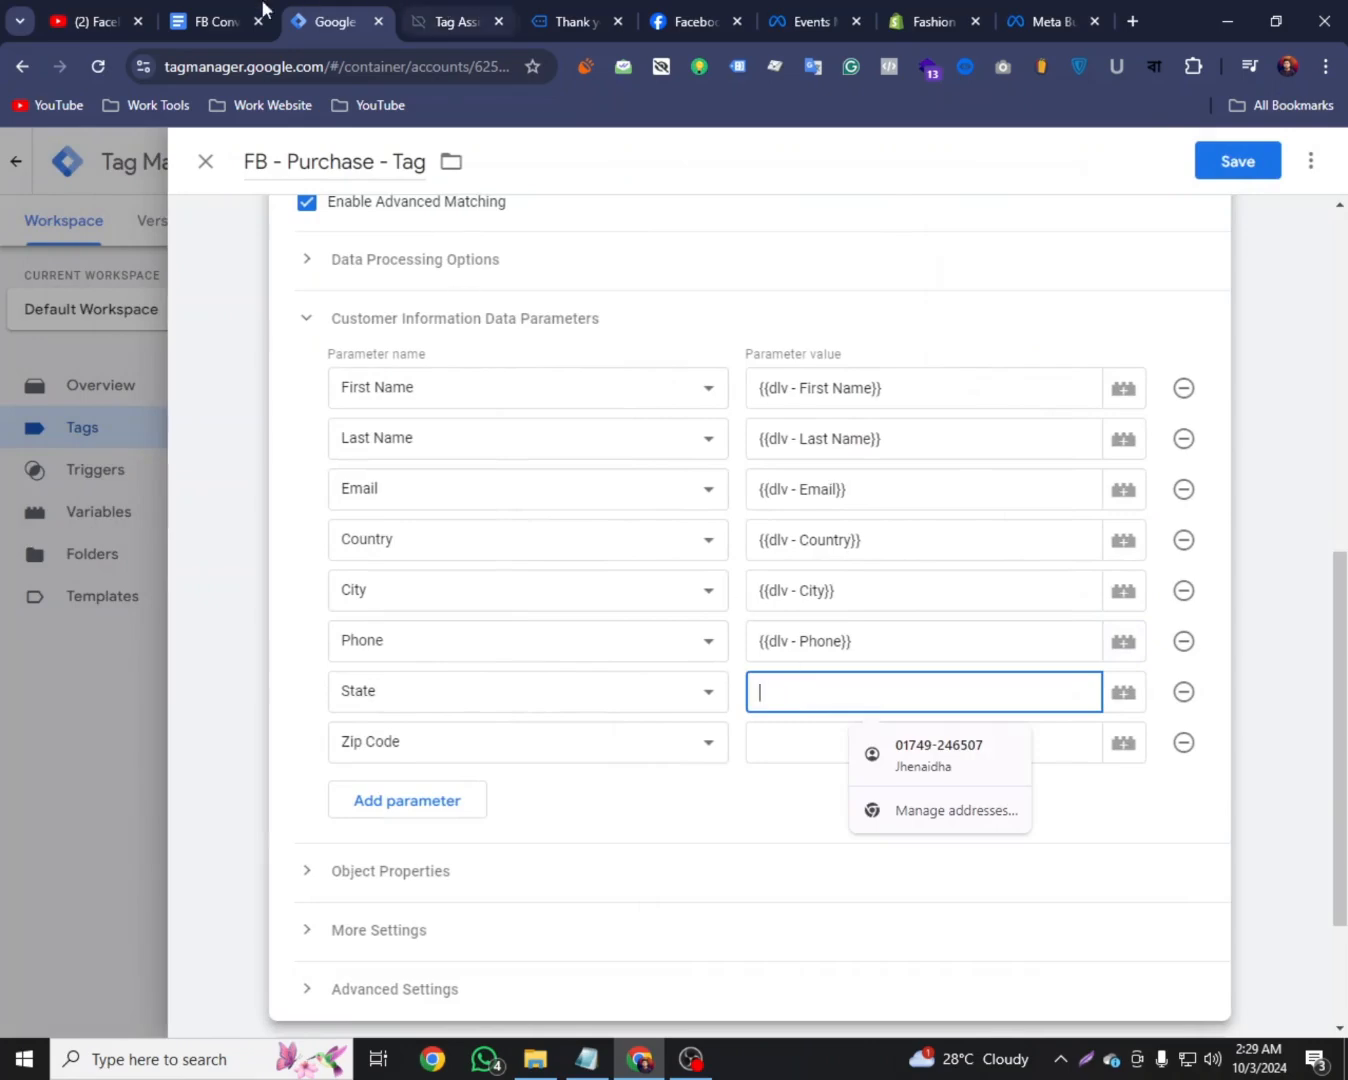
click(215, 21)
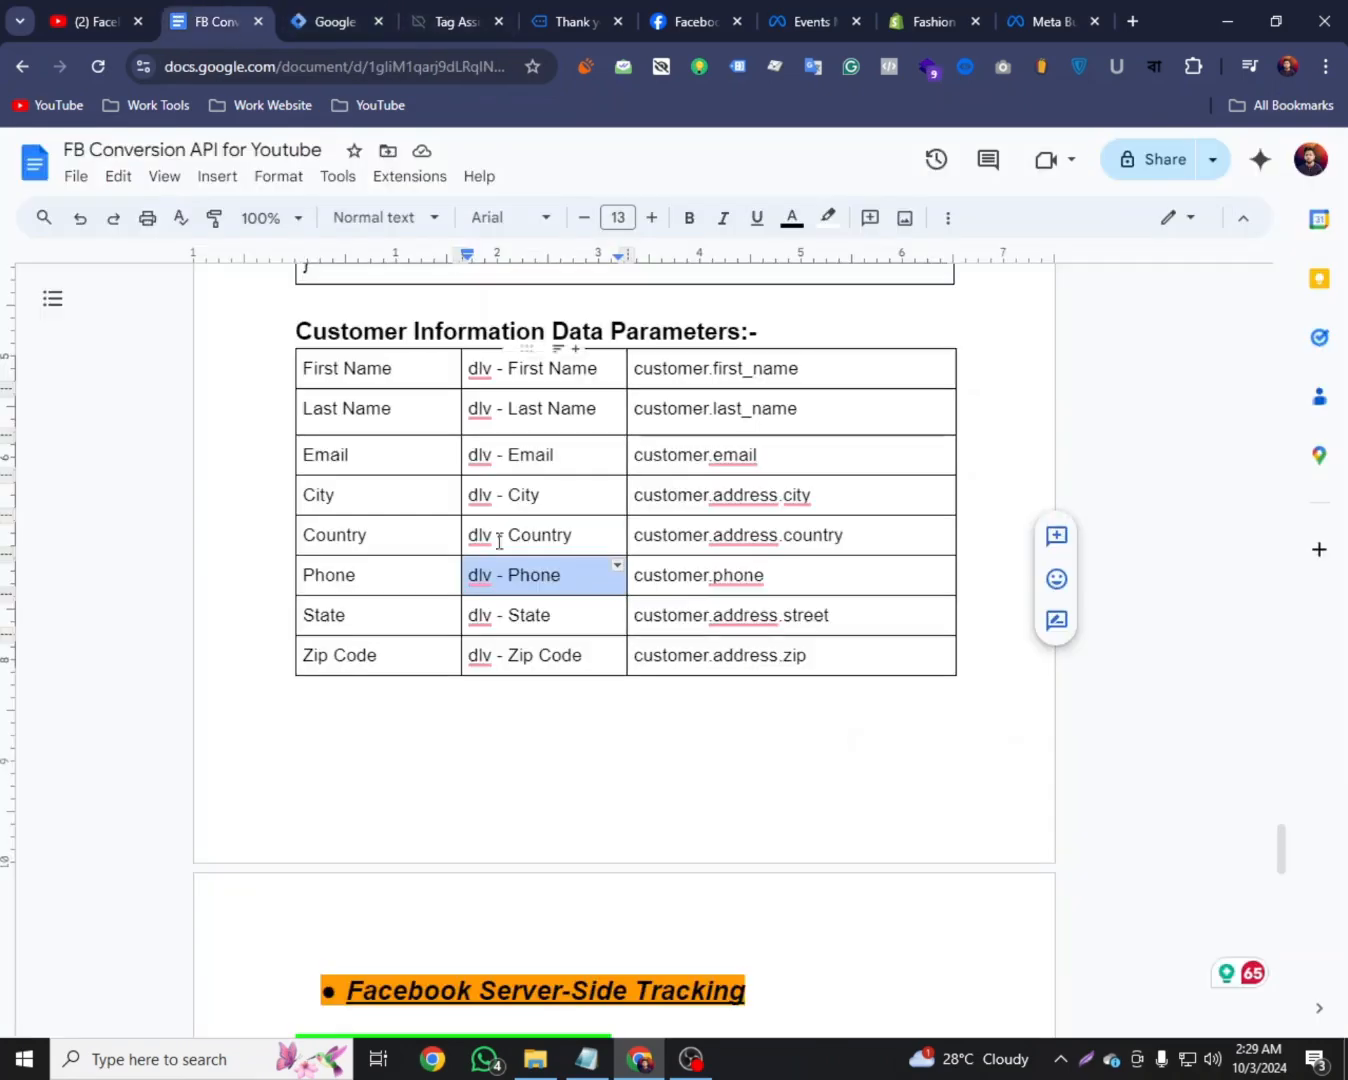
triple_click(688, 613)
right_click(689, 612)
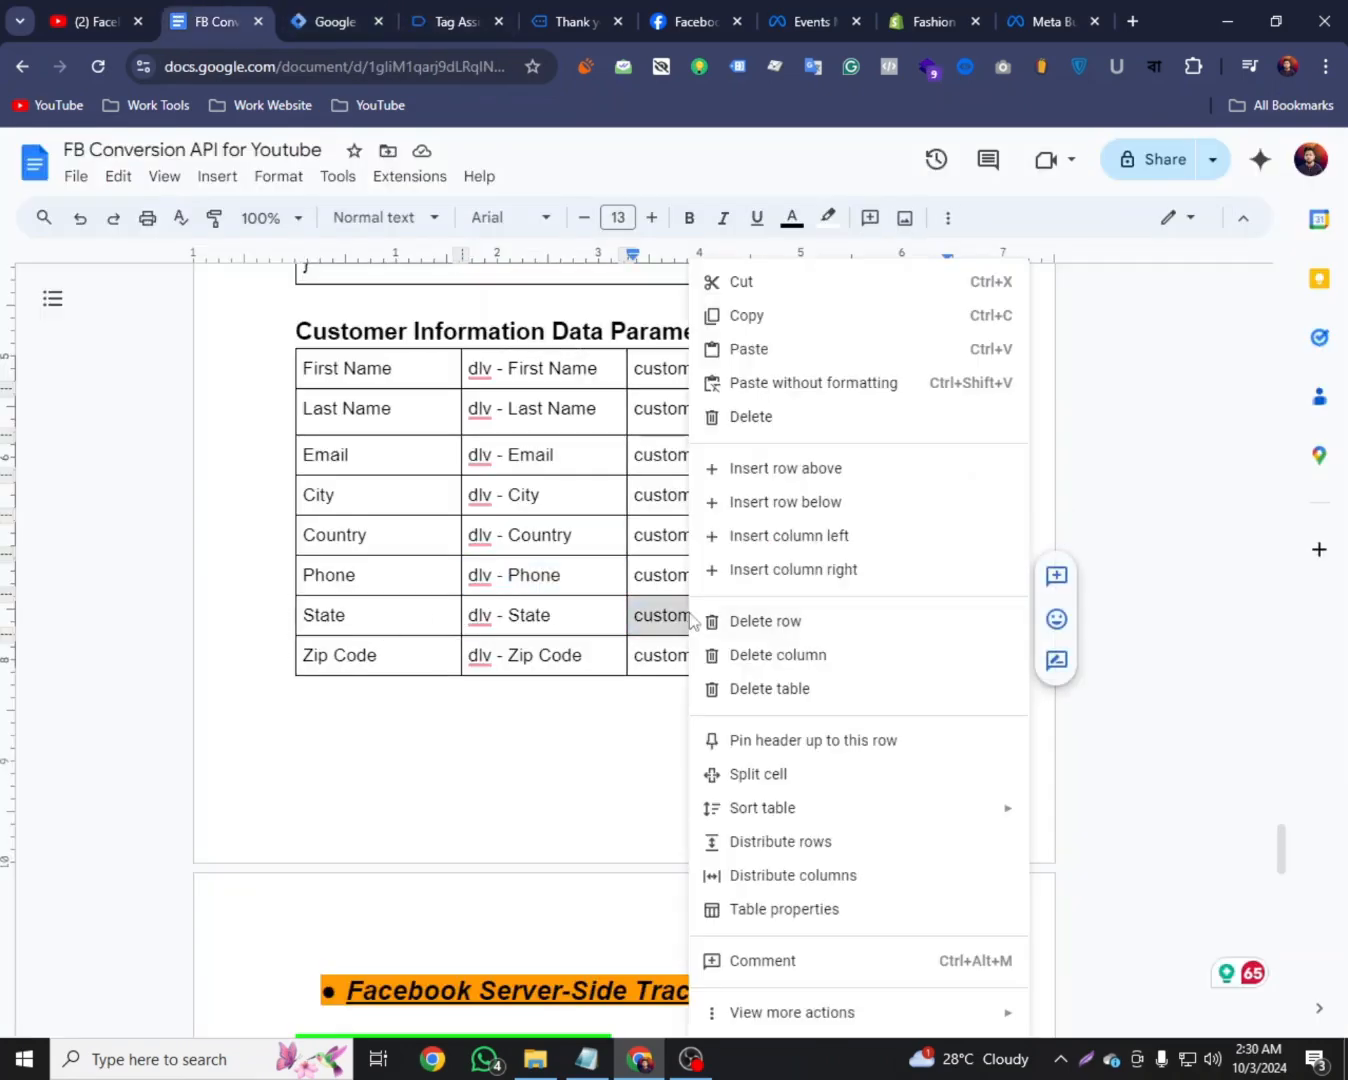
click(772, 318)
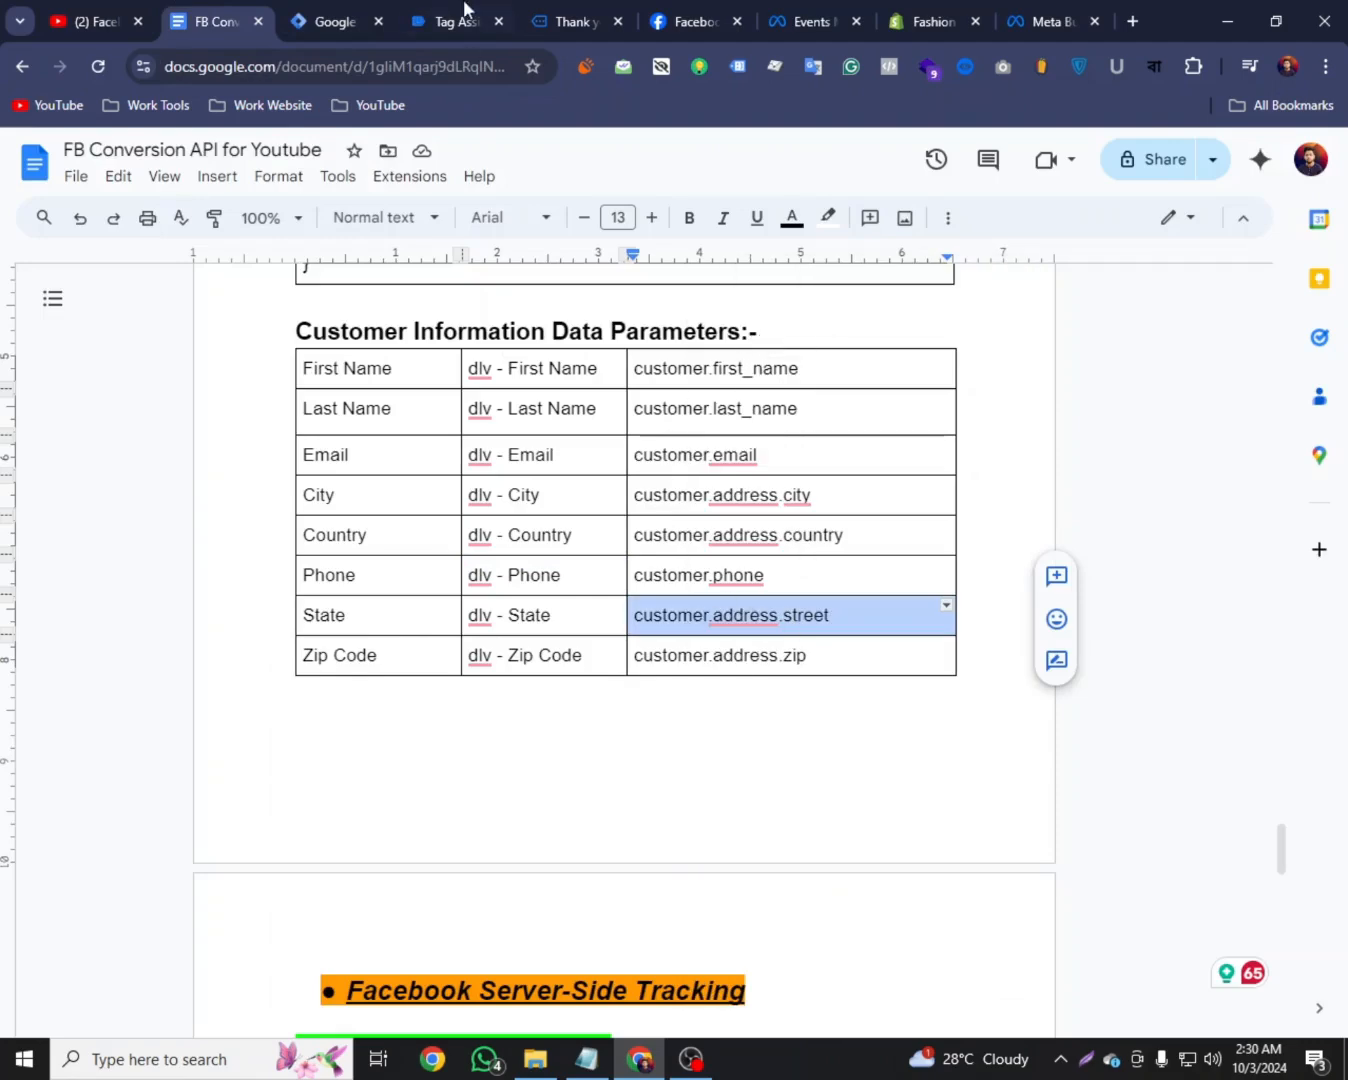
Switch to Google Tag Manager and start a new Data Layer Variable for the State parameter's value in the Purchase tag
click(332, 21)
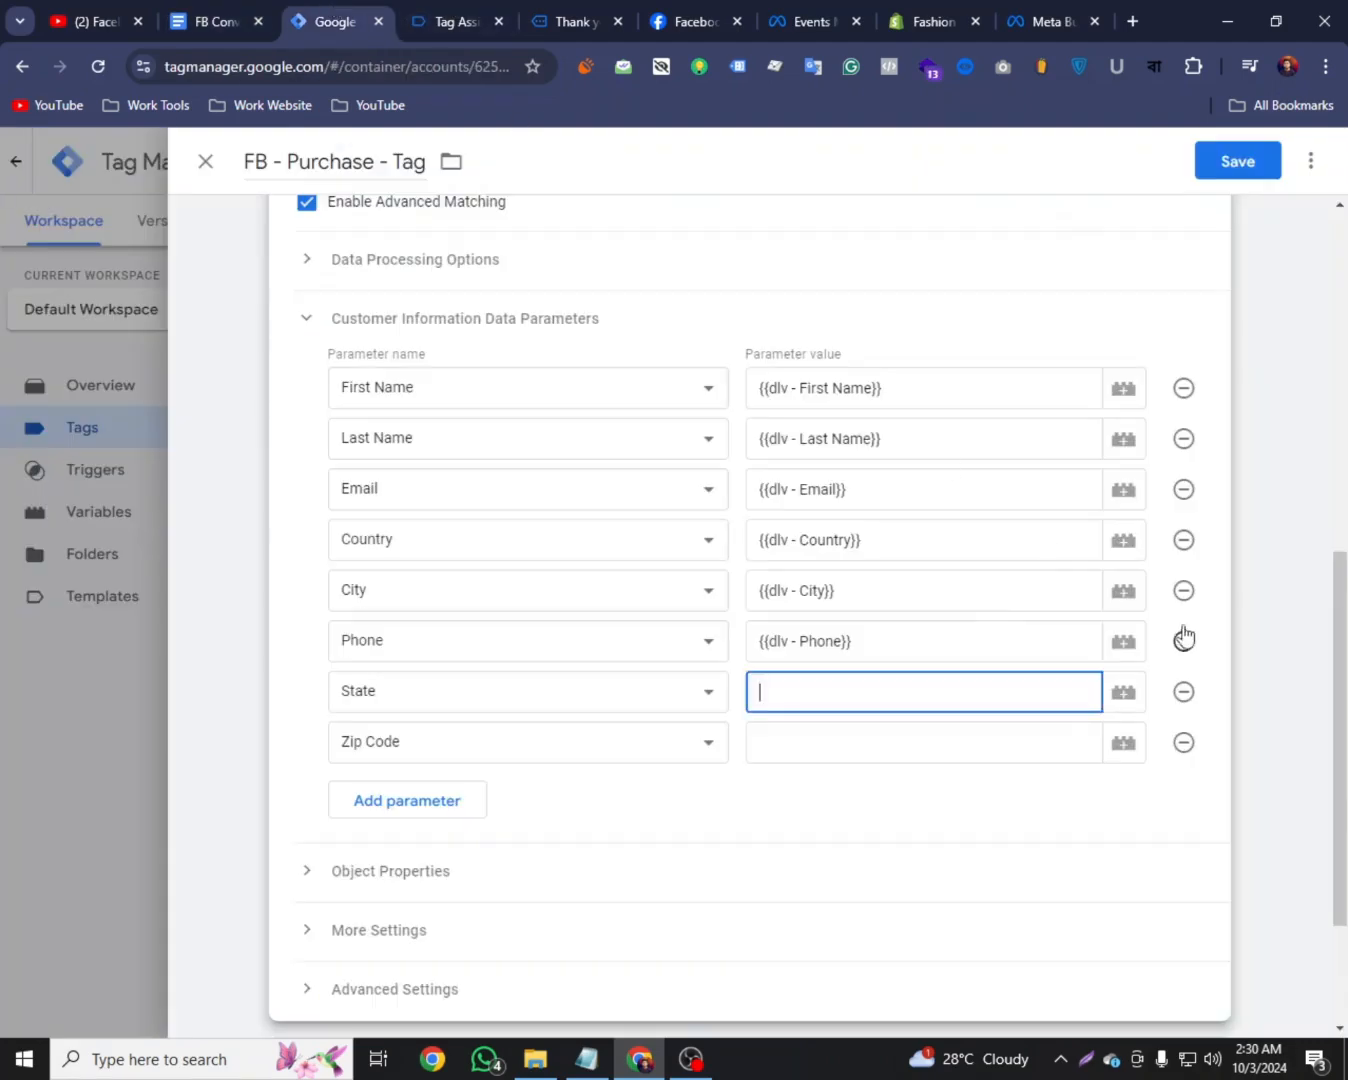
click(1127, 693)
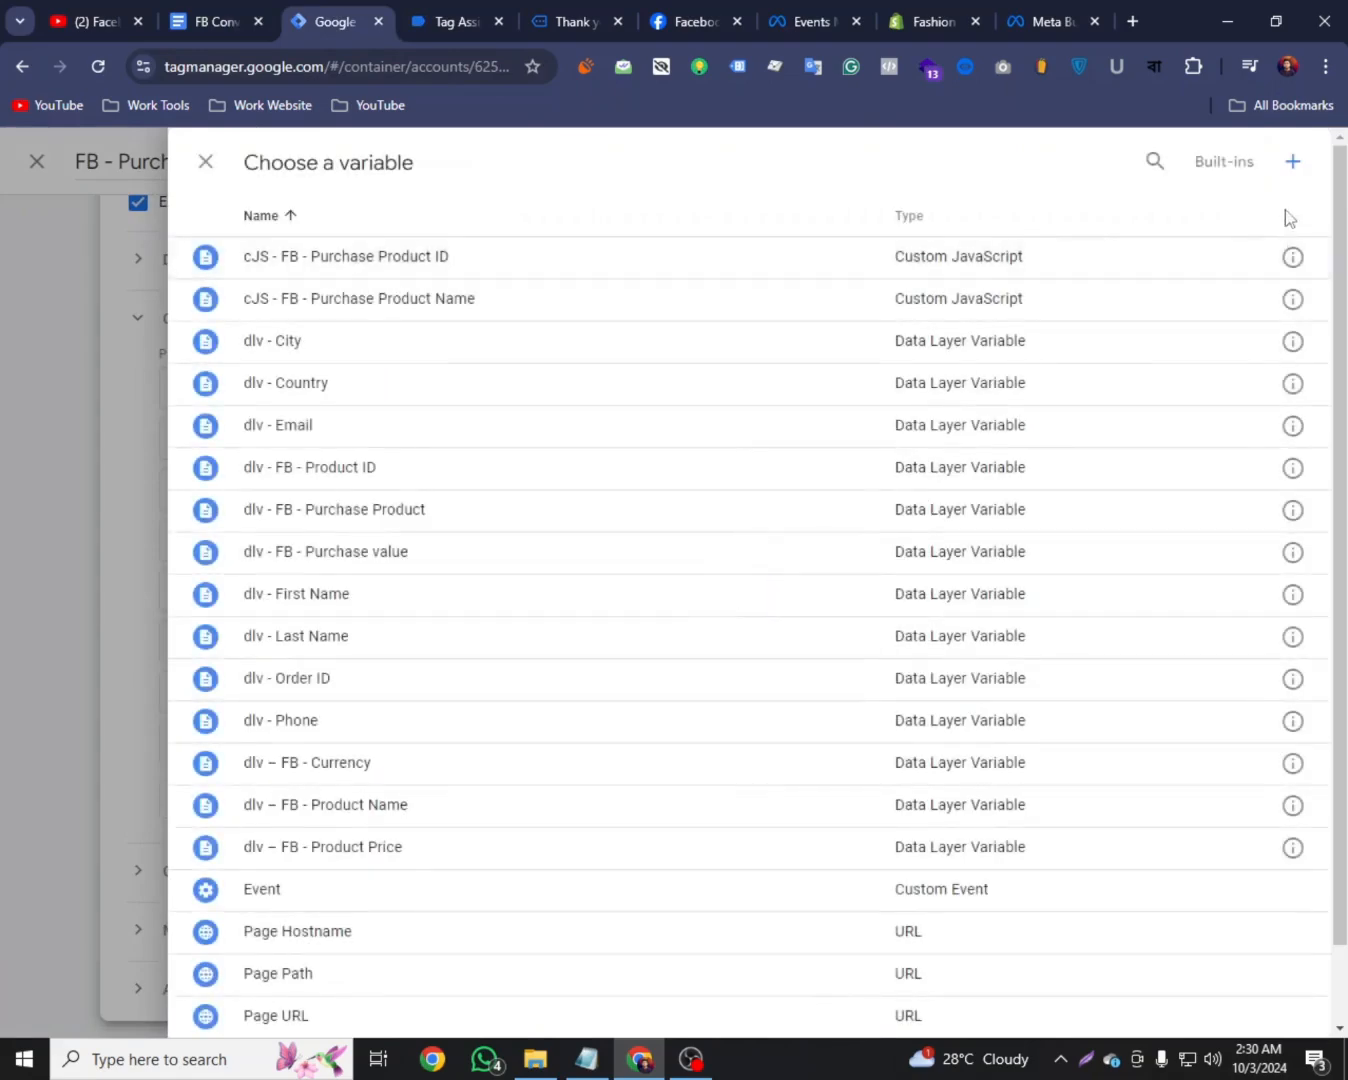
click(1294, 161)
click(758, 356)
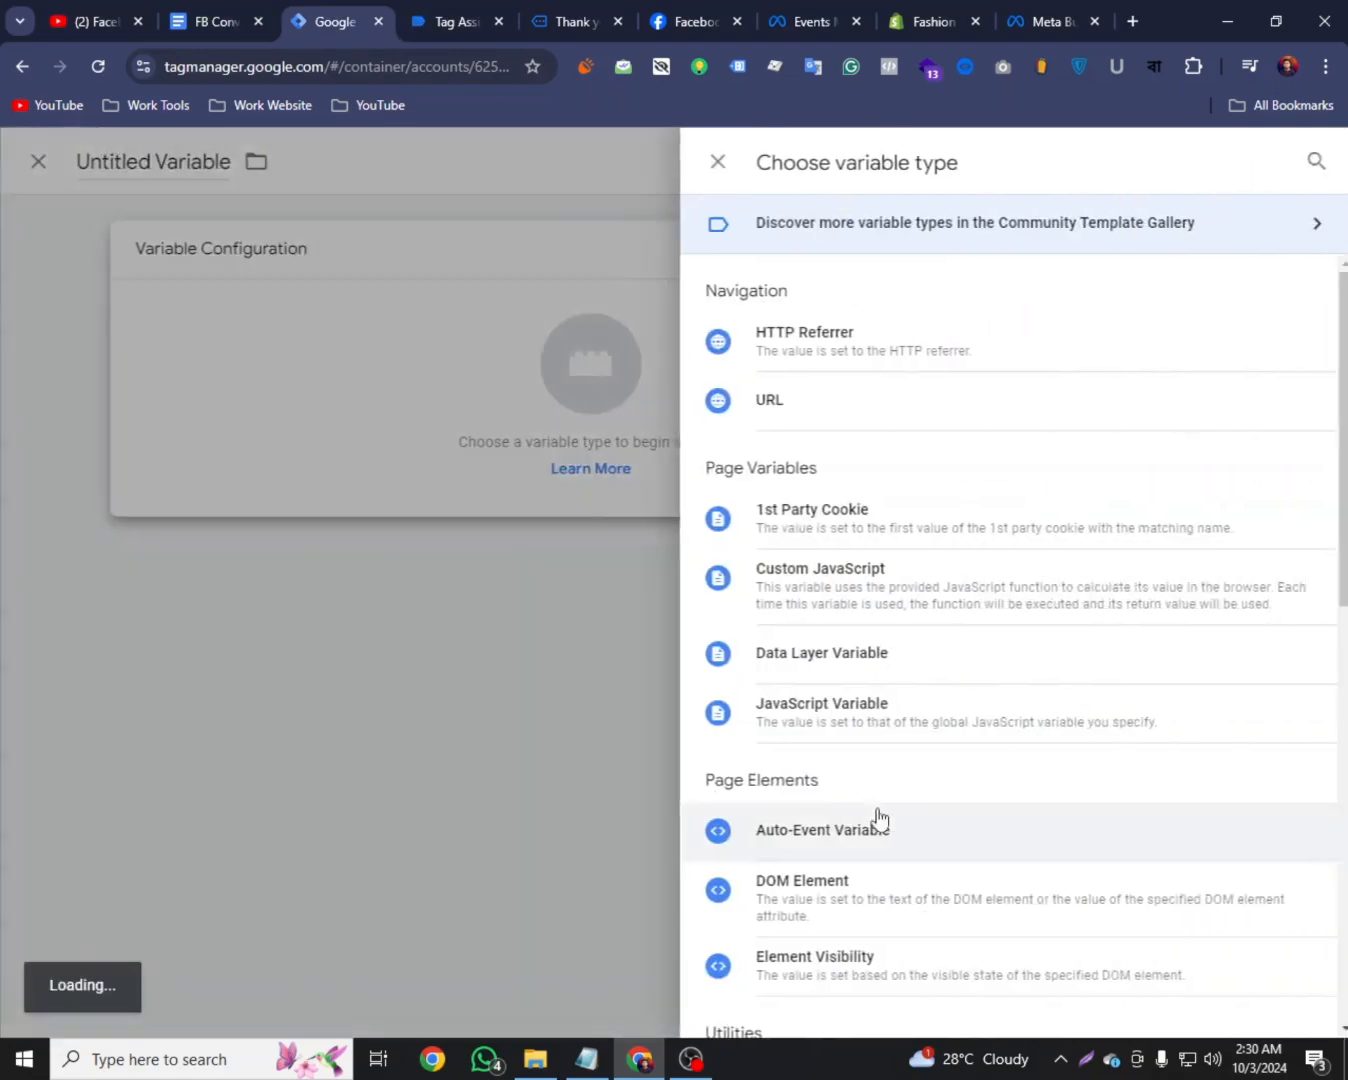
scroll(877, 819, down, 1)
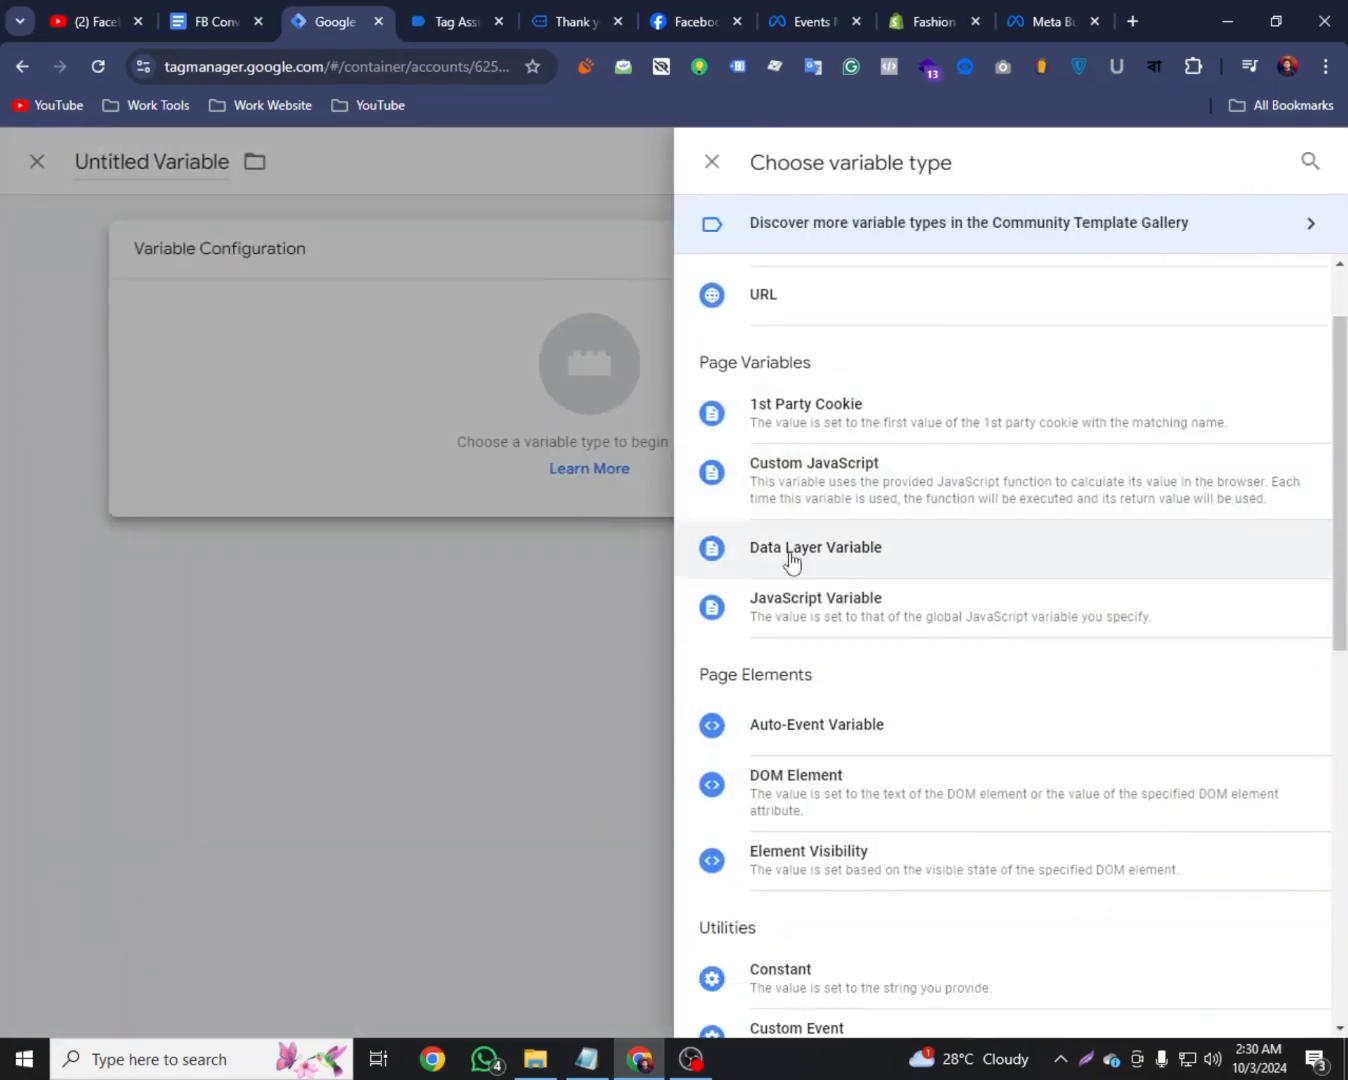
click(790, 550)
Set the data layer variable name to customer.address.street
click(400, 460)
right_click(400, 461)
click(466, 664)
mouse_move(452, 660)
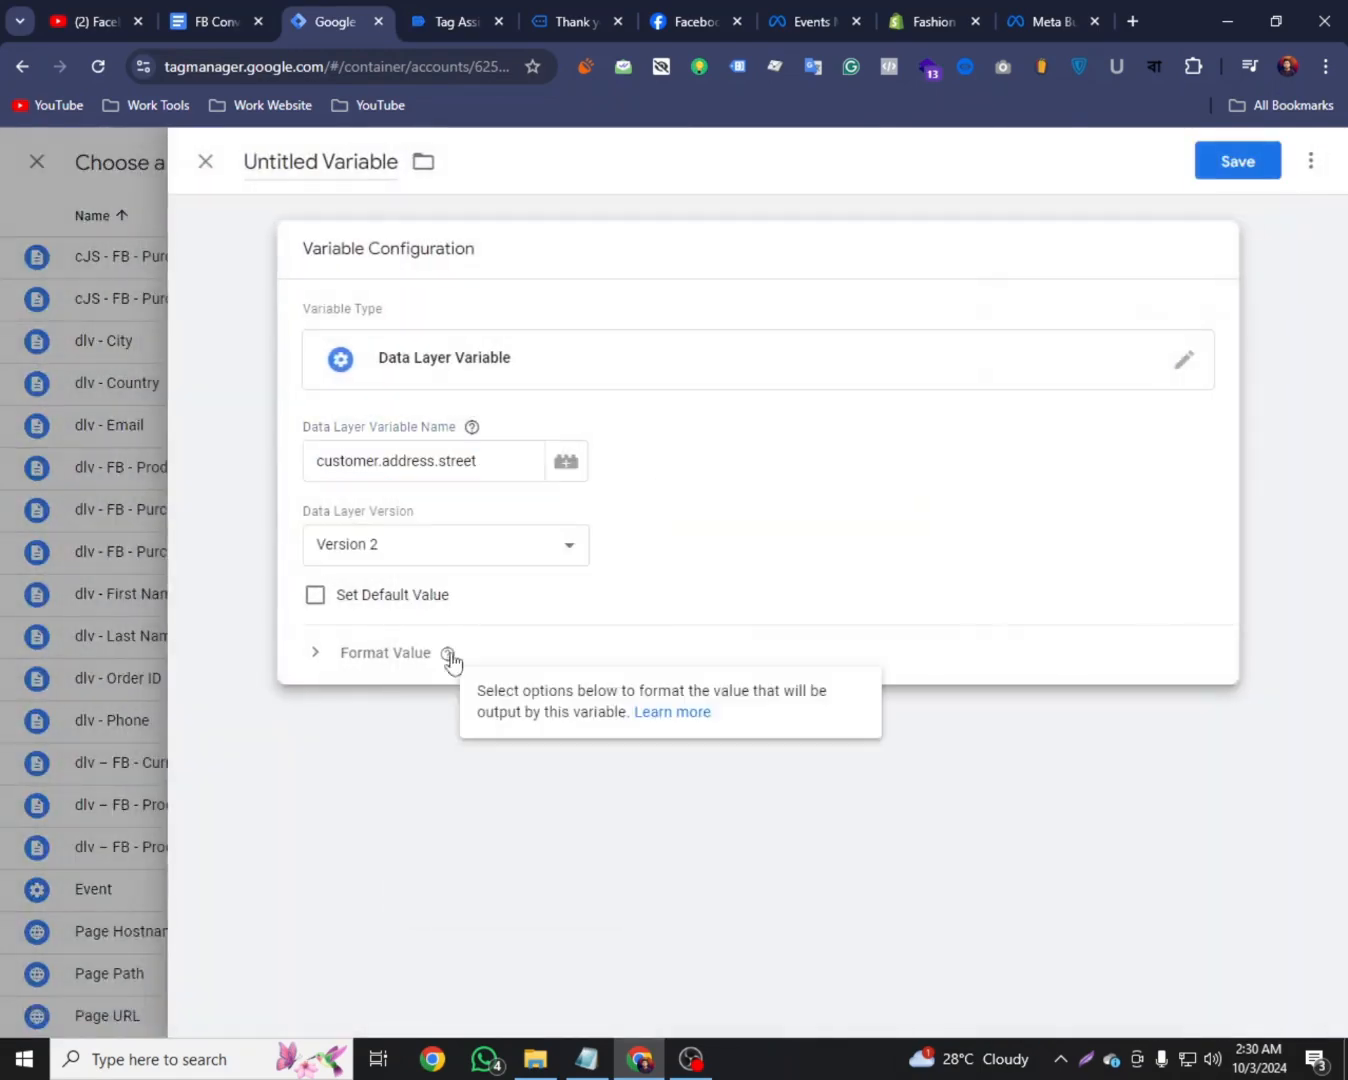
Switch to Google Docs and copy the title dlv - State from the State row of the customer parameters table
click(215, 20)
click(517, 614)
triple_click(517, 614)
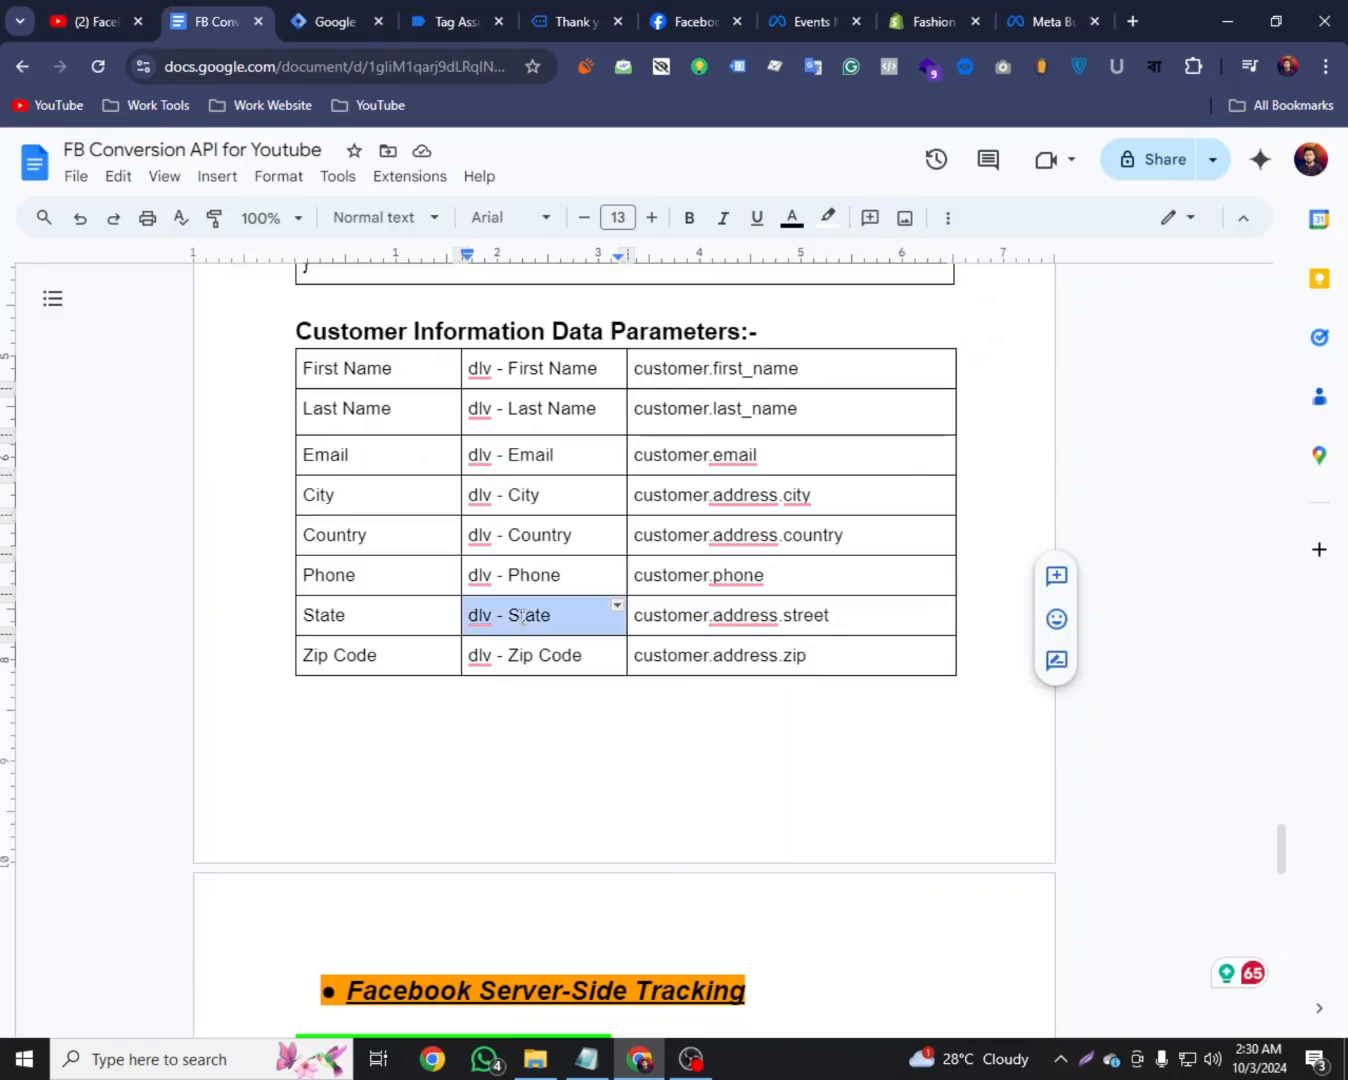
right_click(518, 620)
click(584, 317)
Switch to Google Tag Manager, title the untitled variable dlv - State, and save it
click(330, 21)
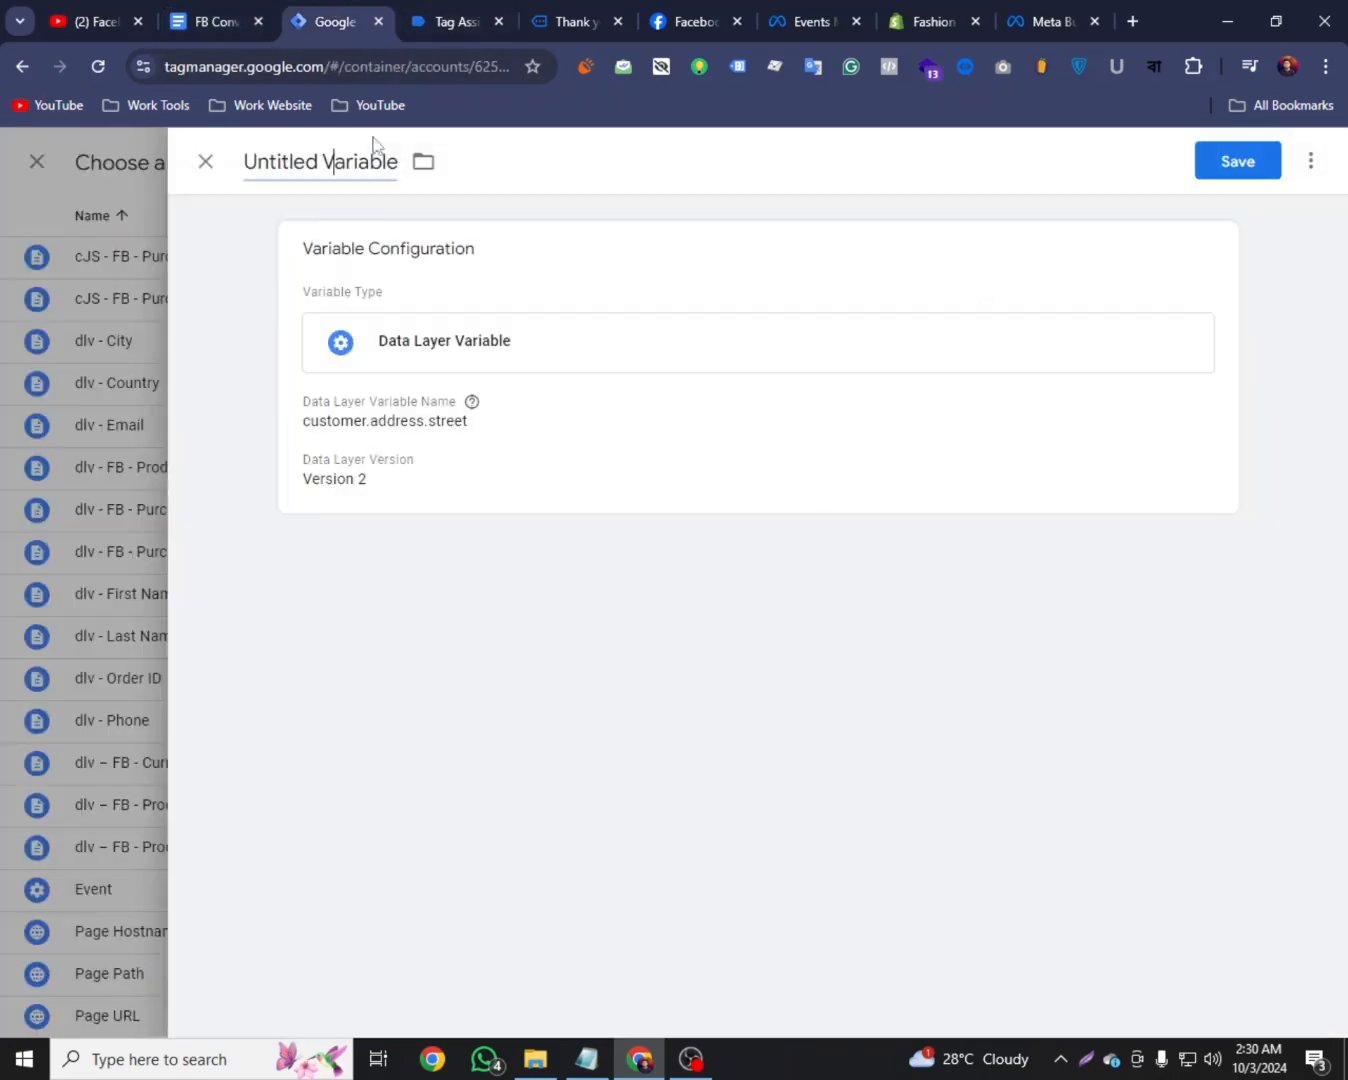
click(327, 160)
key(ctrl+a)
right_click(327, 165)
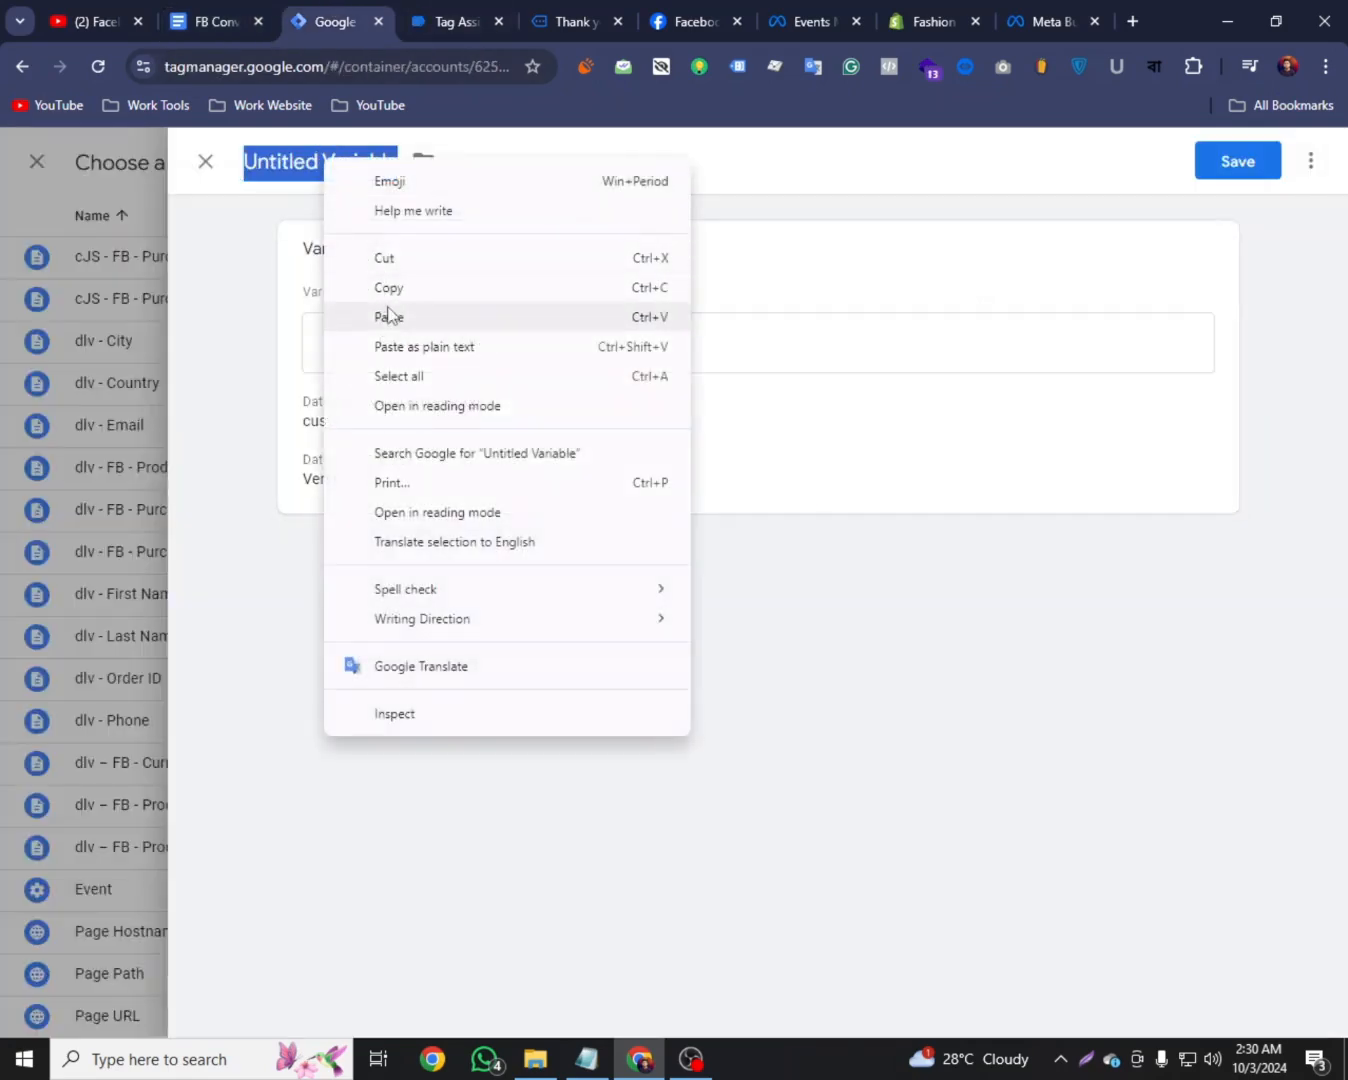
click(390, 314)
click(1218, 158)
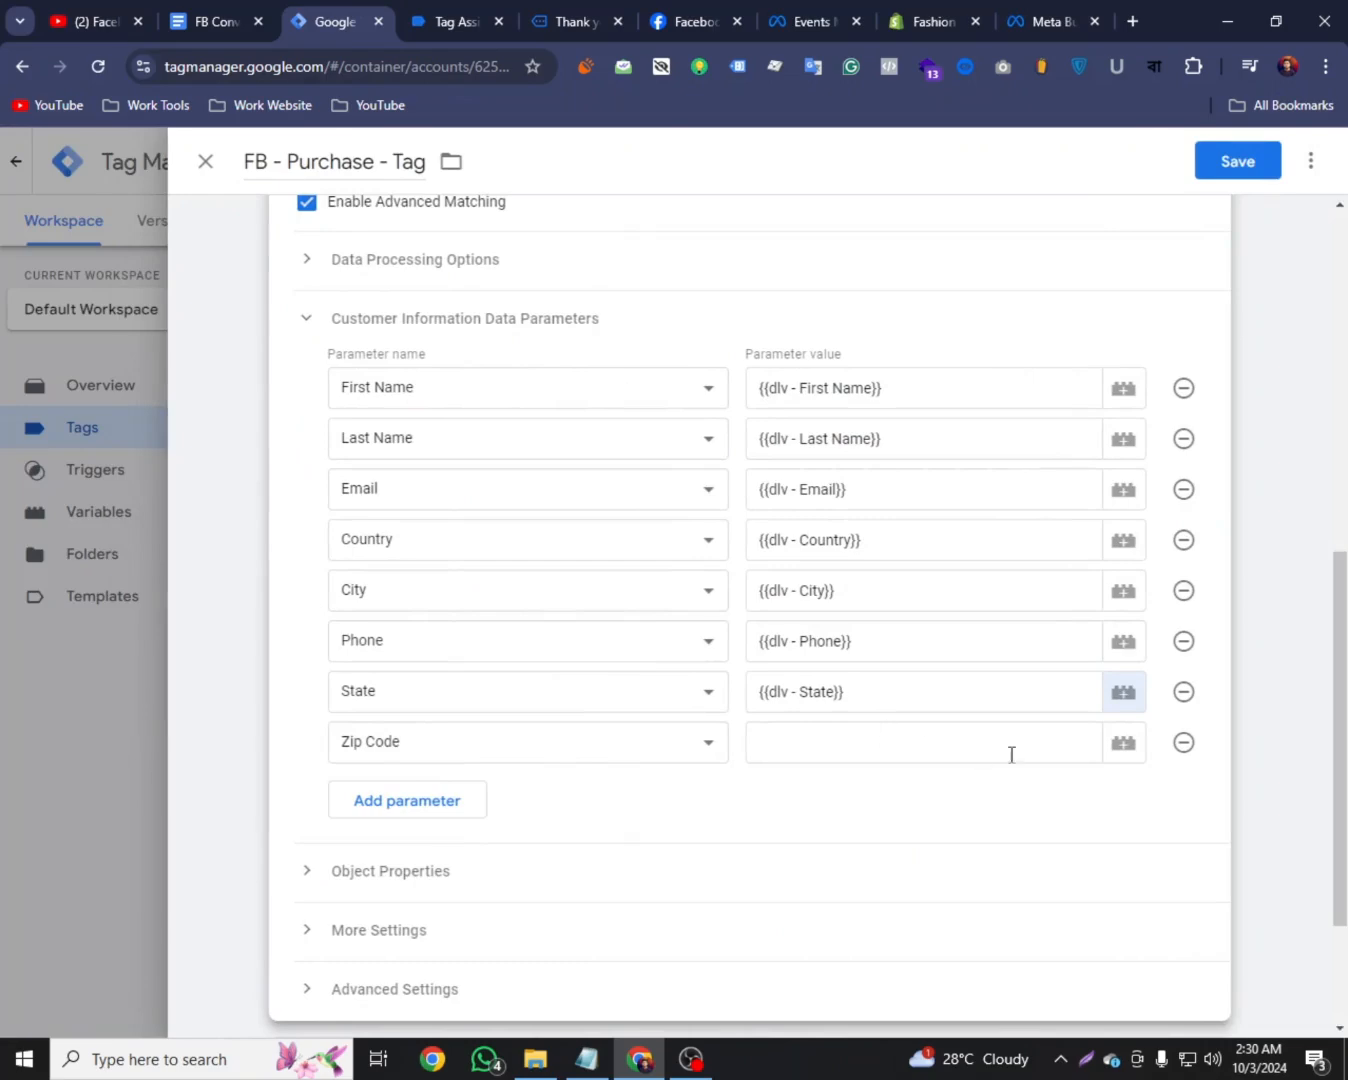
Start a new Data Layer Variable for the Zip Code parameter's value in the Purchase tag
click(1011, 755)
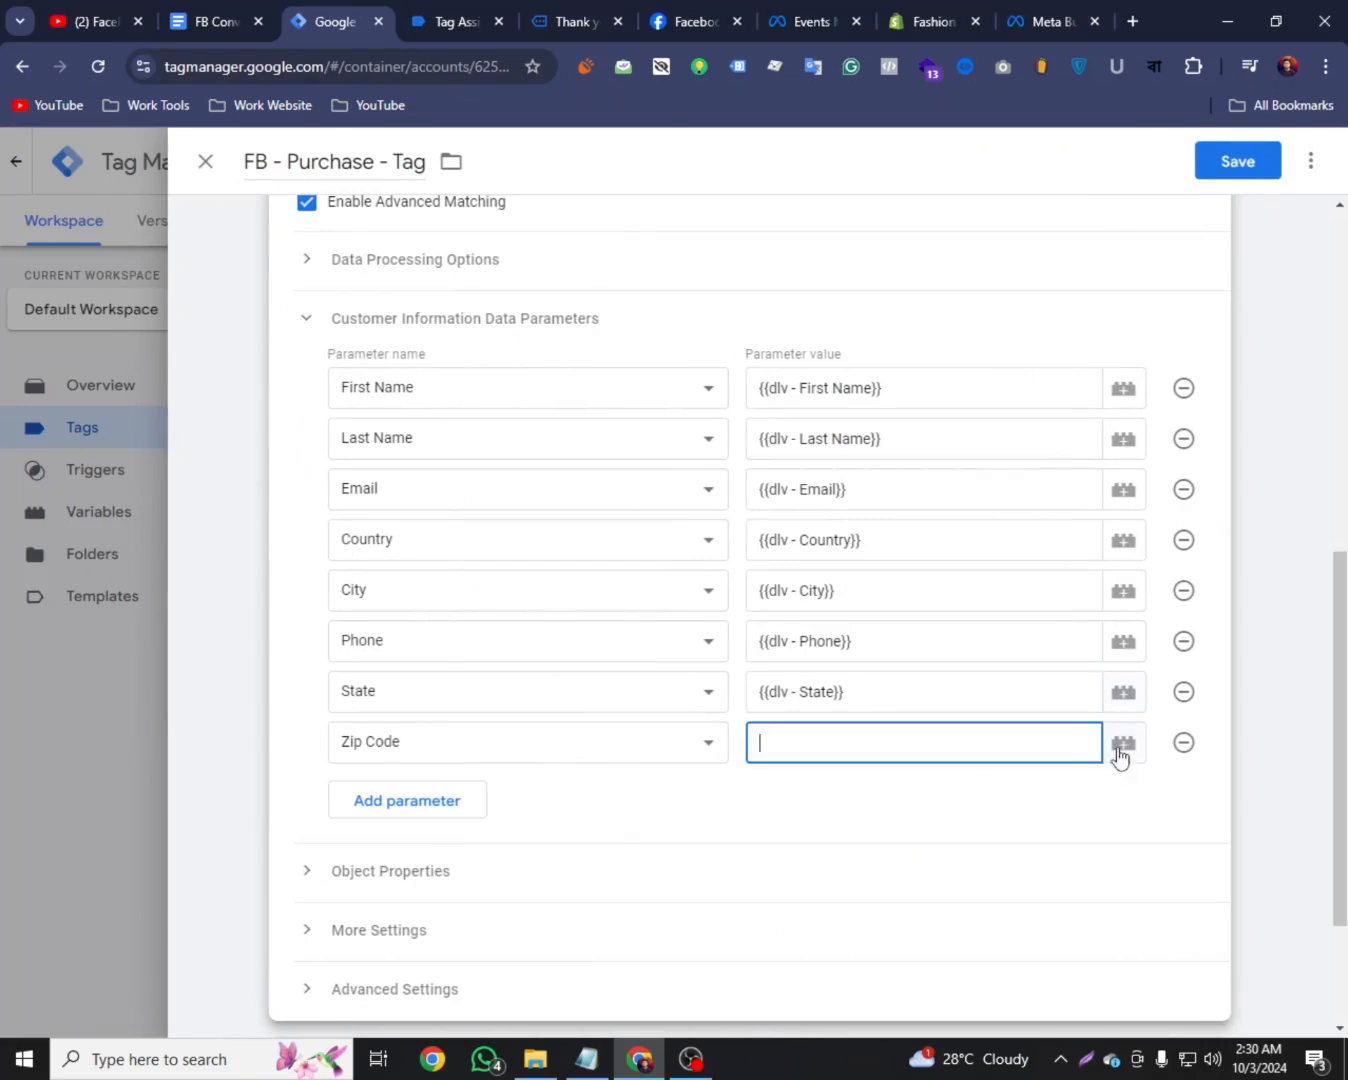
click(1120, 750)
click(1290, 165)
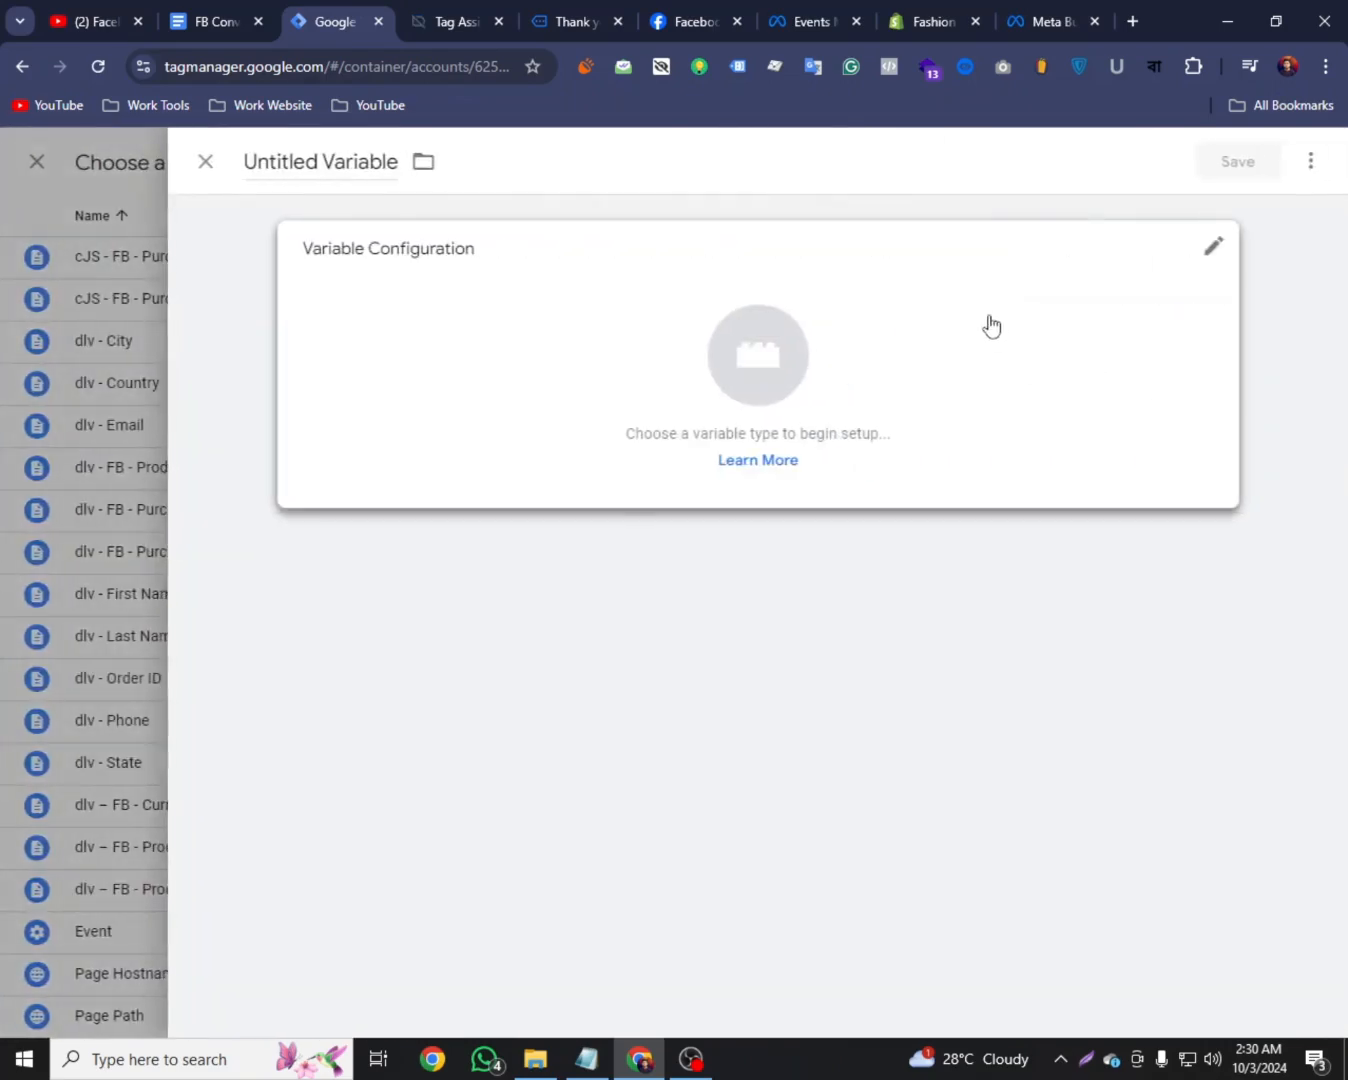
click(1216, 250)
scroll(792, 640, down, 2)
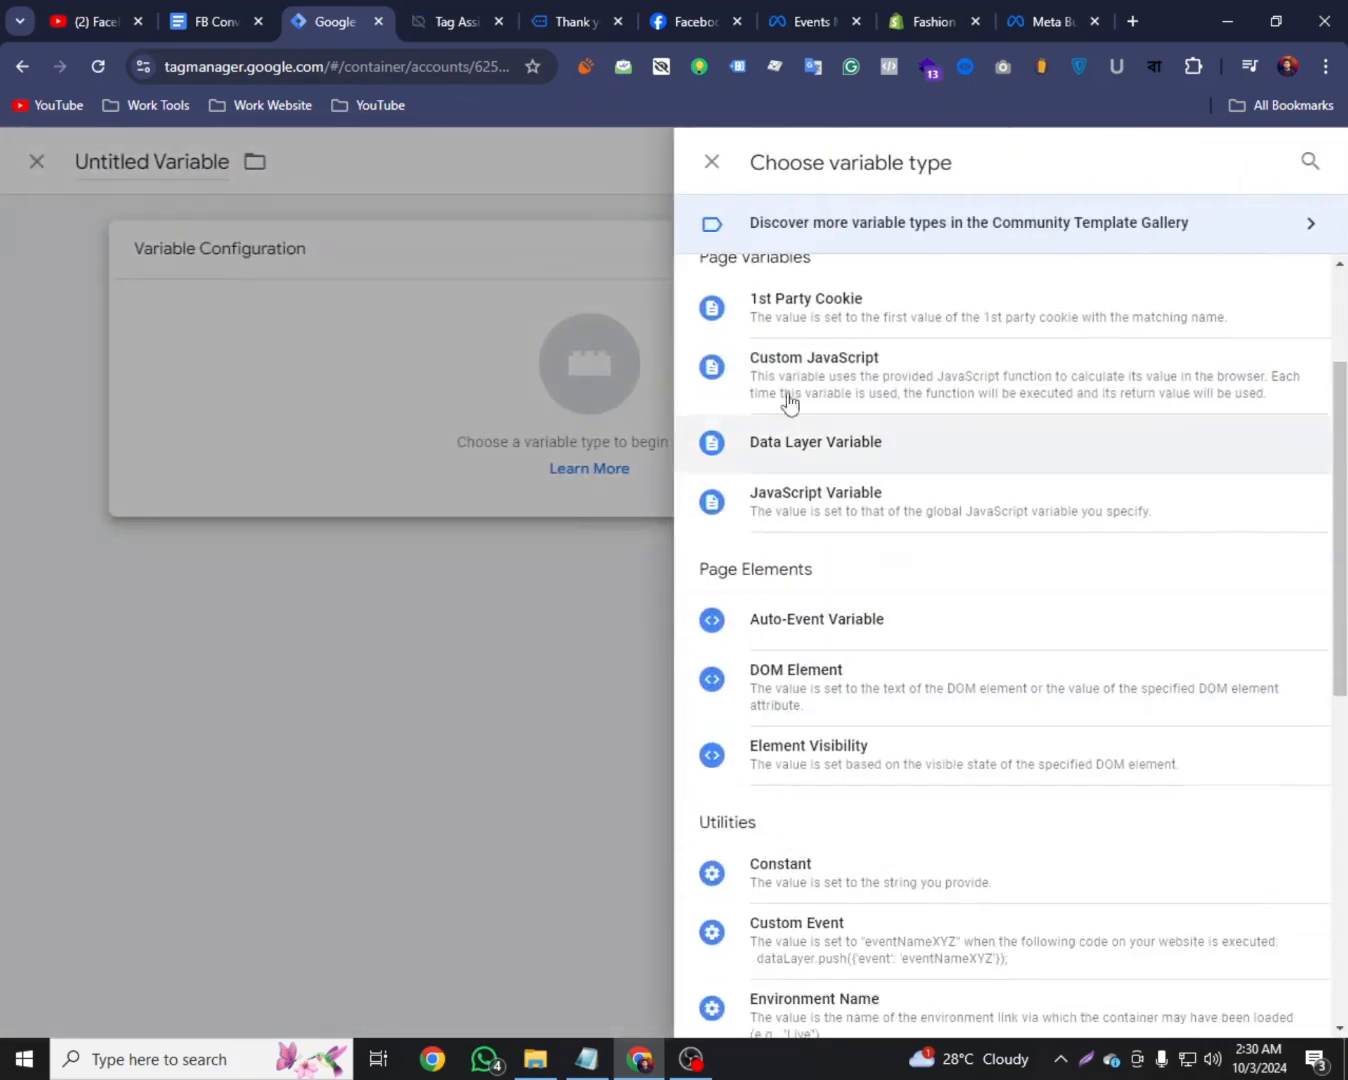
click(806, 446)
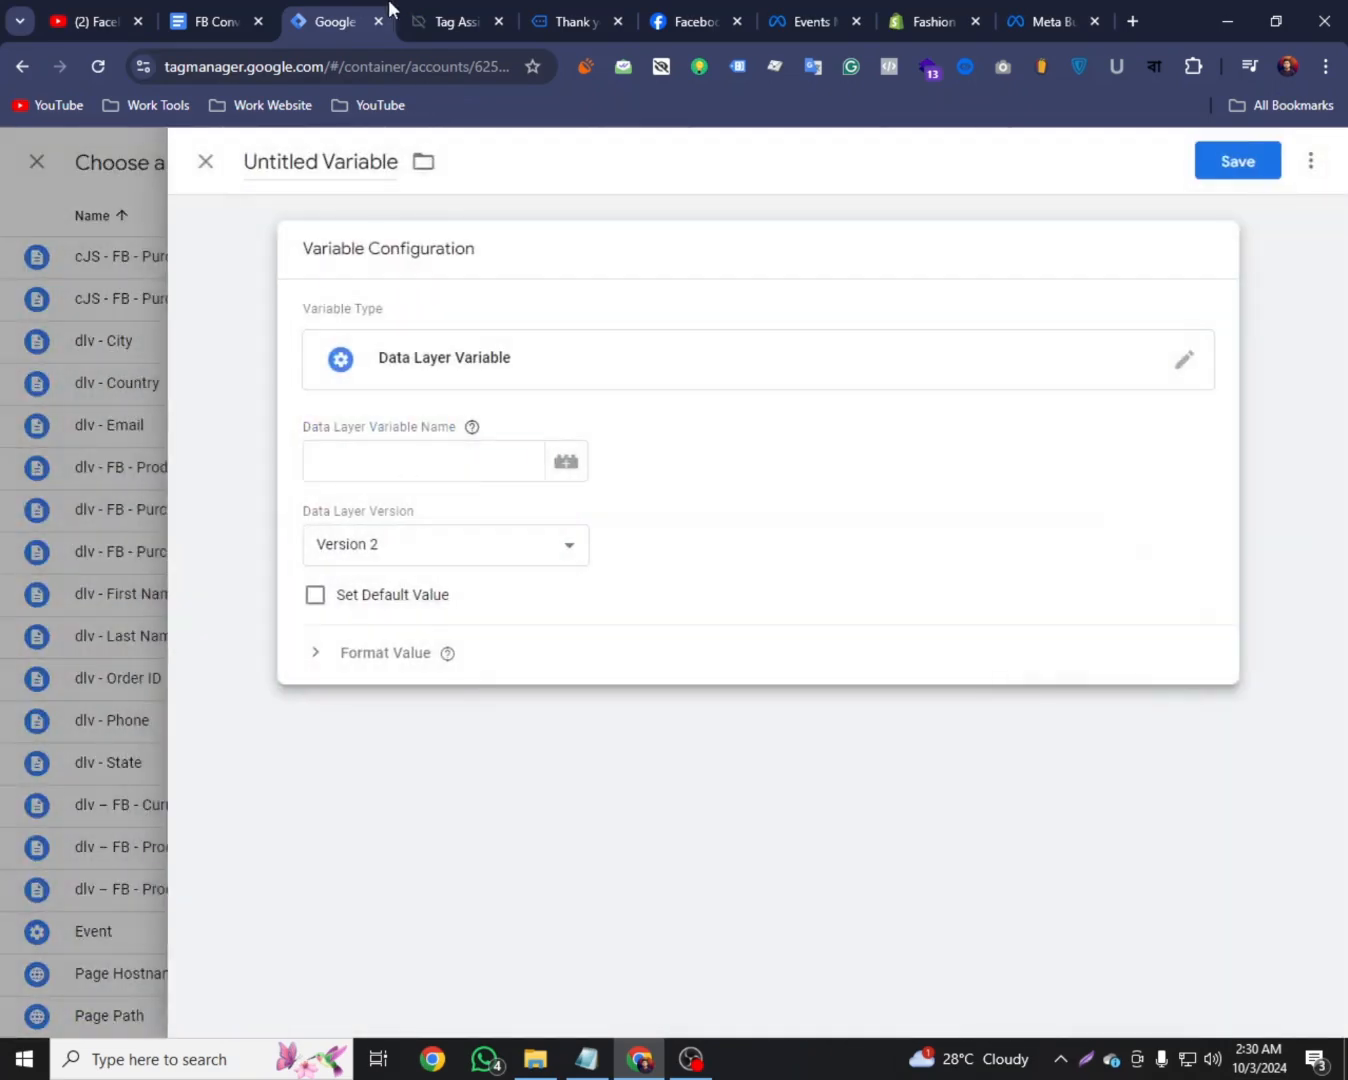
Copy customer.address.zip from the Zip Code row in Google Docs and set it as the data layer variable name in Google Tag Manager
click(214, 22)
triple_click(708, 655)
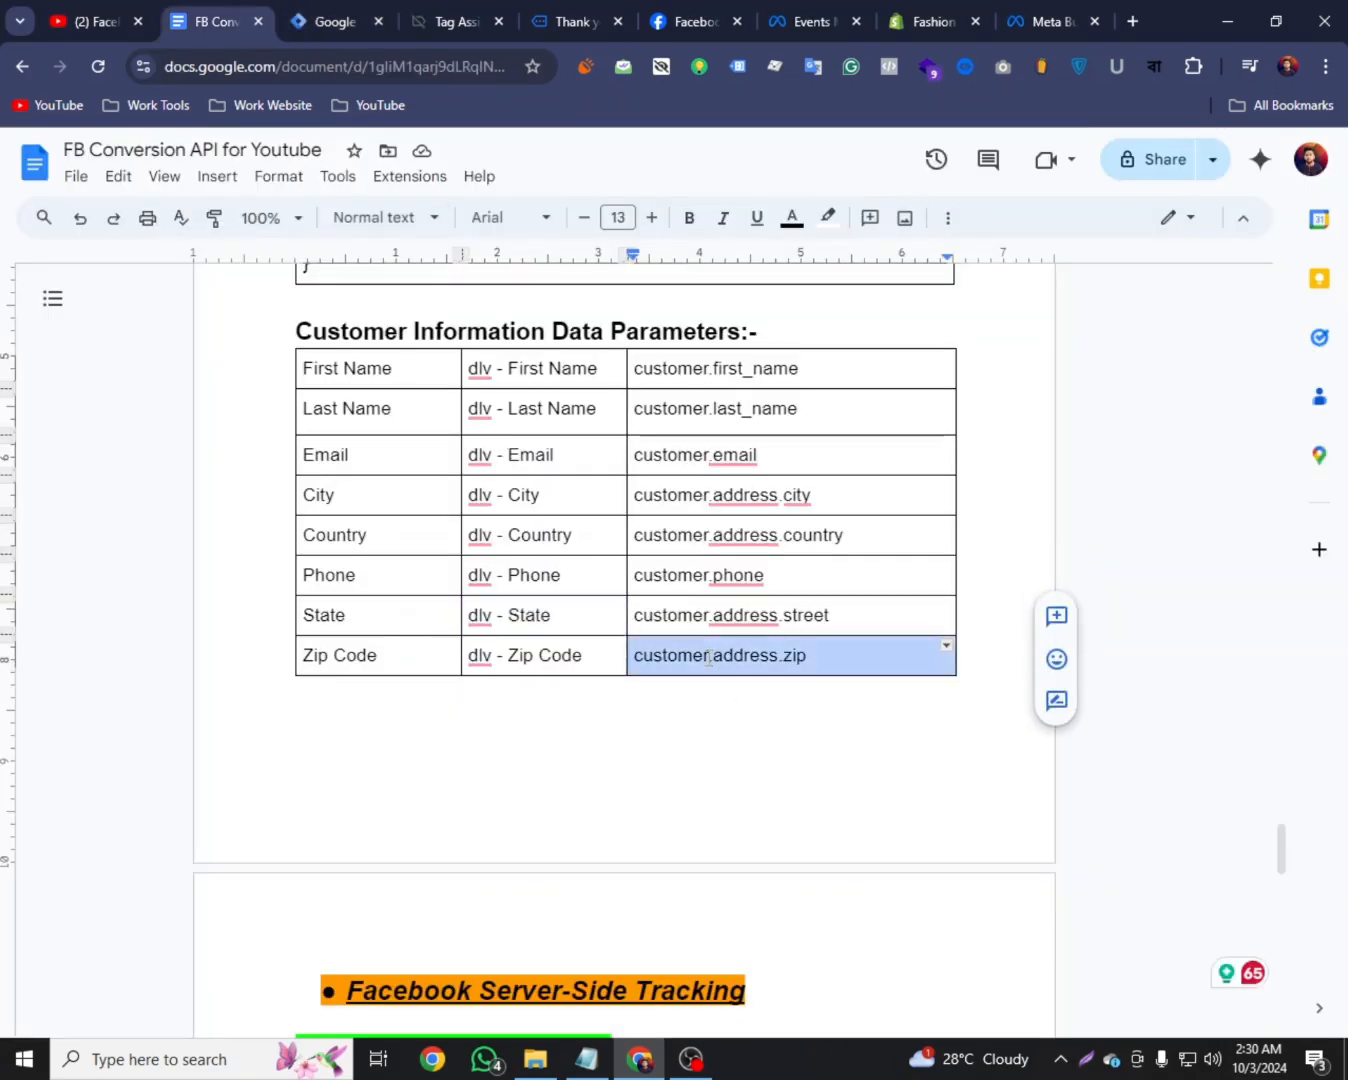
right_click(708, 655)
click(750, 313)
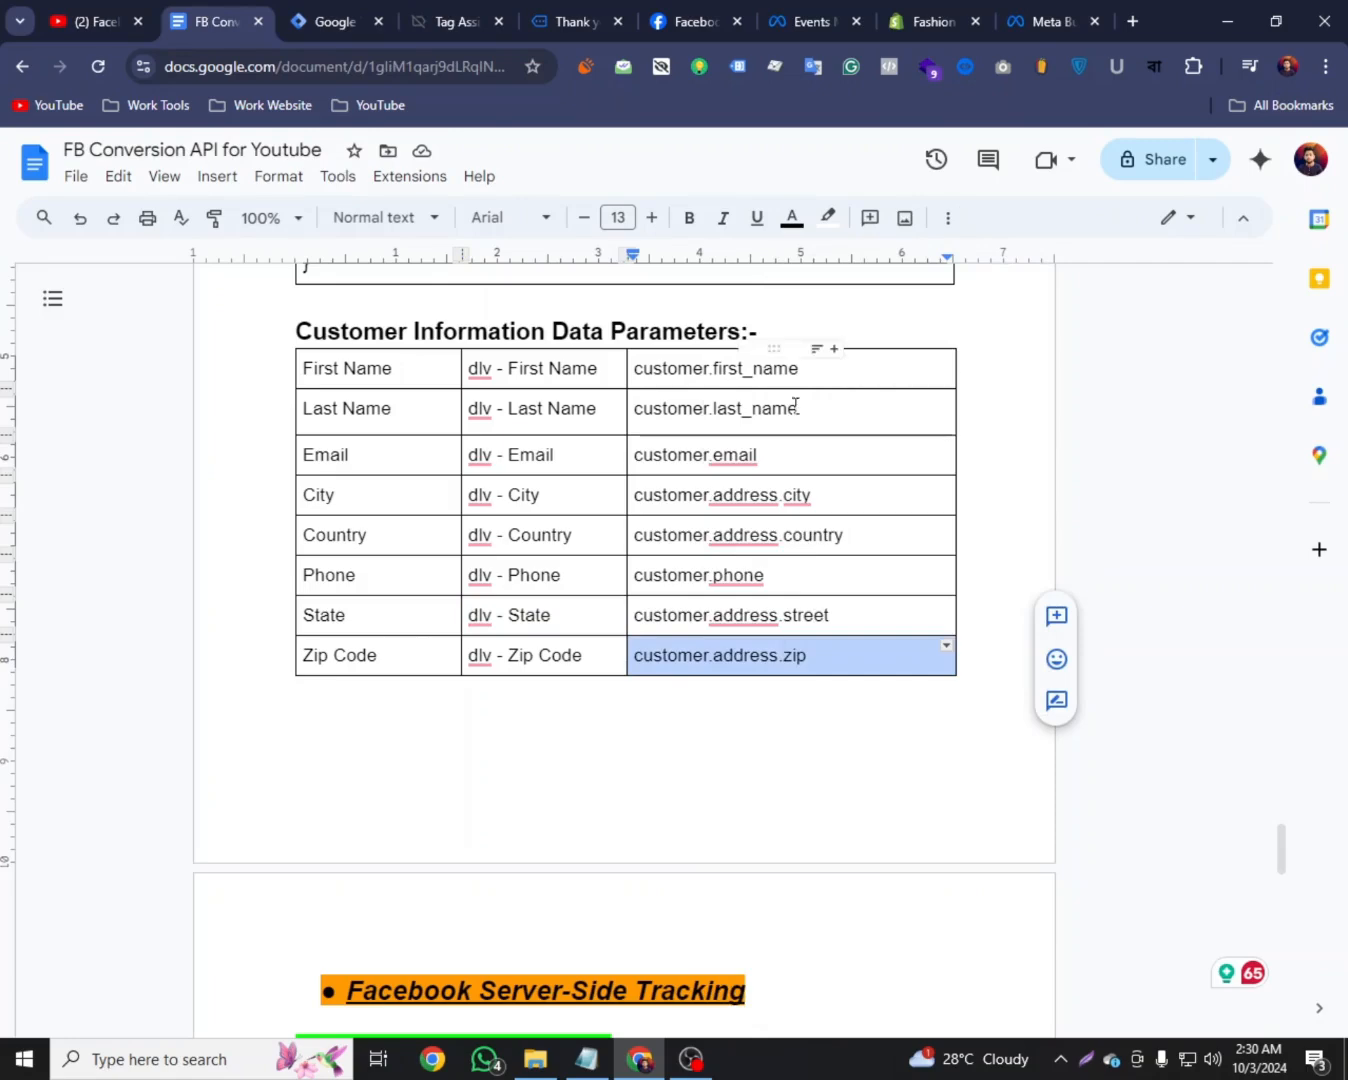
click(377, 8)
right_click(356, 460)
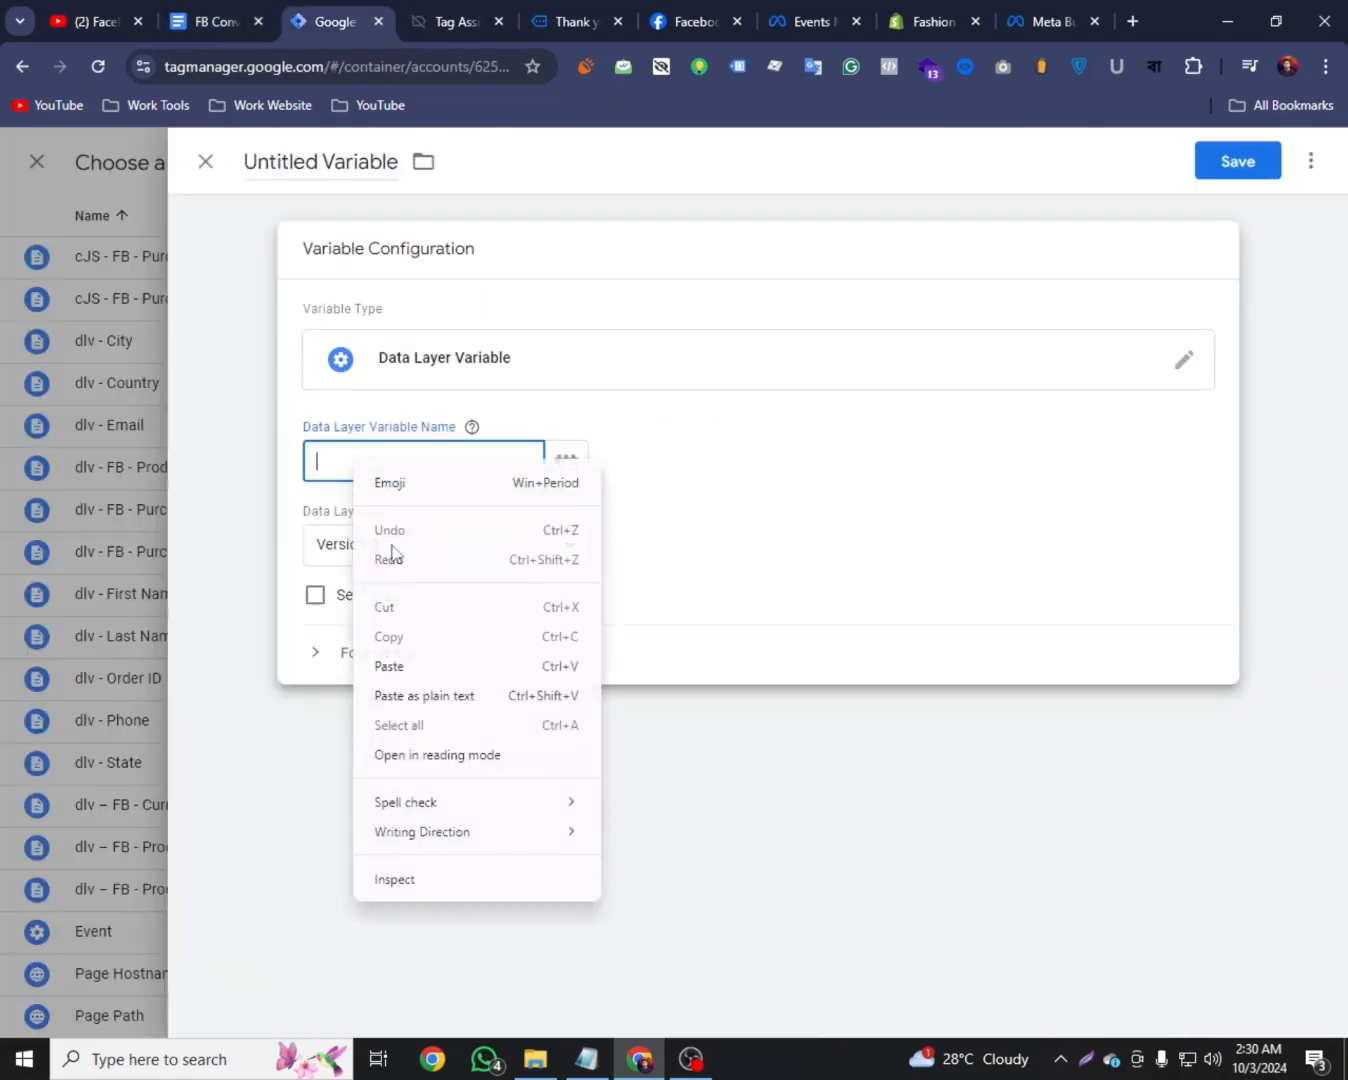
click(391, 664)
Switch to Google Docs and copy the title dlv - Zip Code from the Zip Code row of the customer parameters table
click(224, 11)
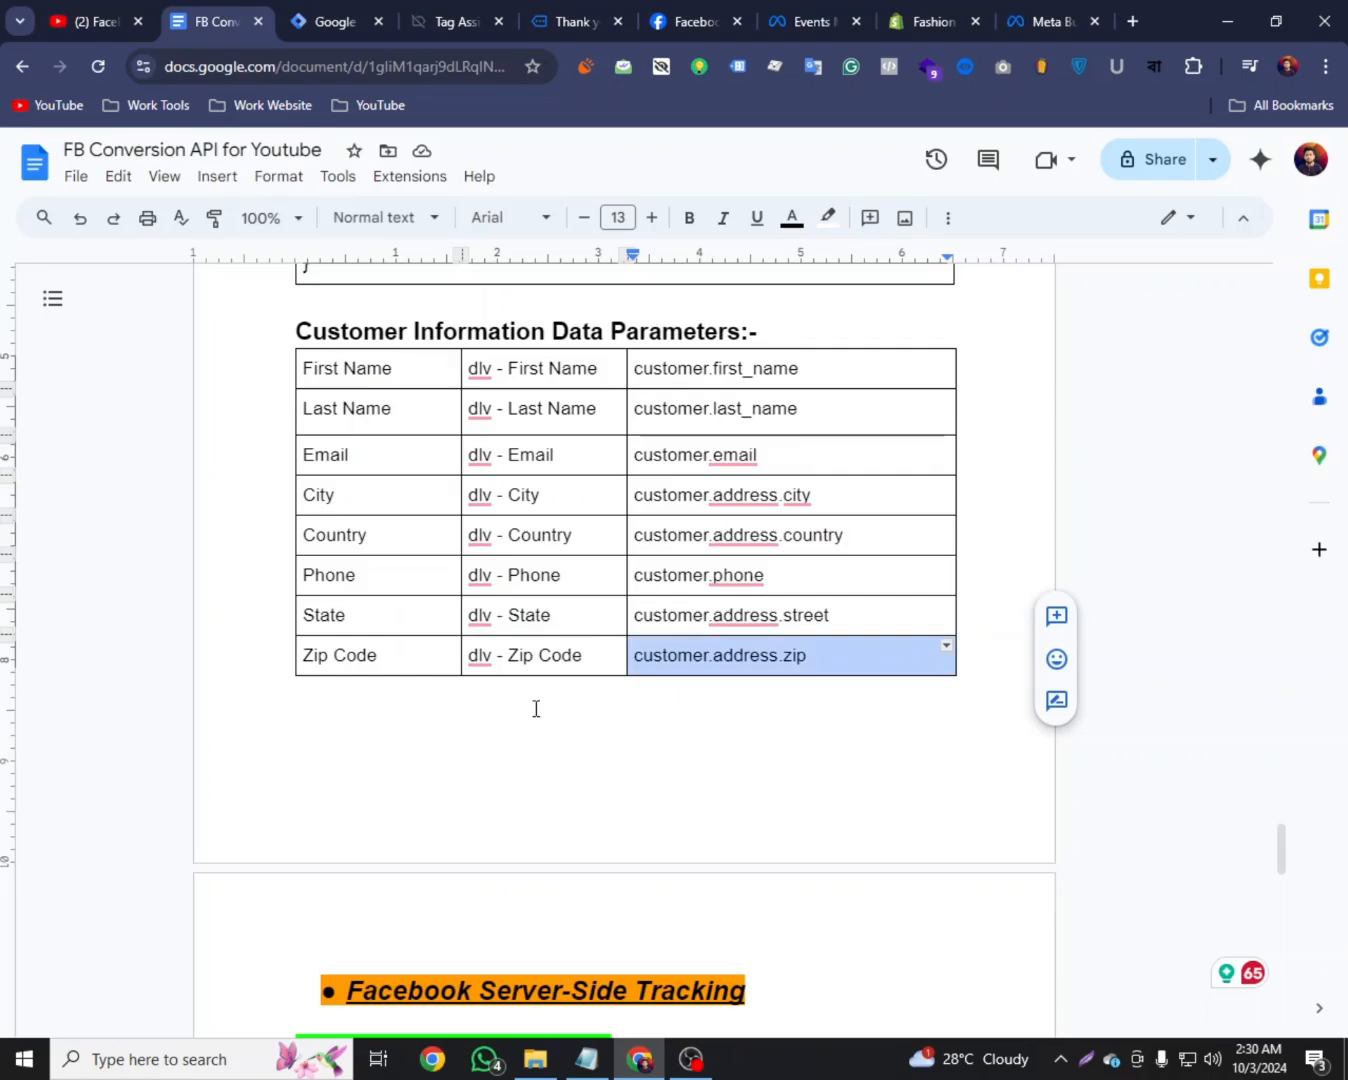
triple_click(522, 657)
right_click(522, 657)
click(579, 313)
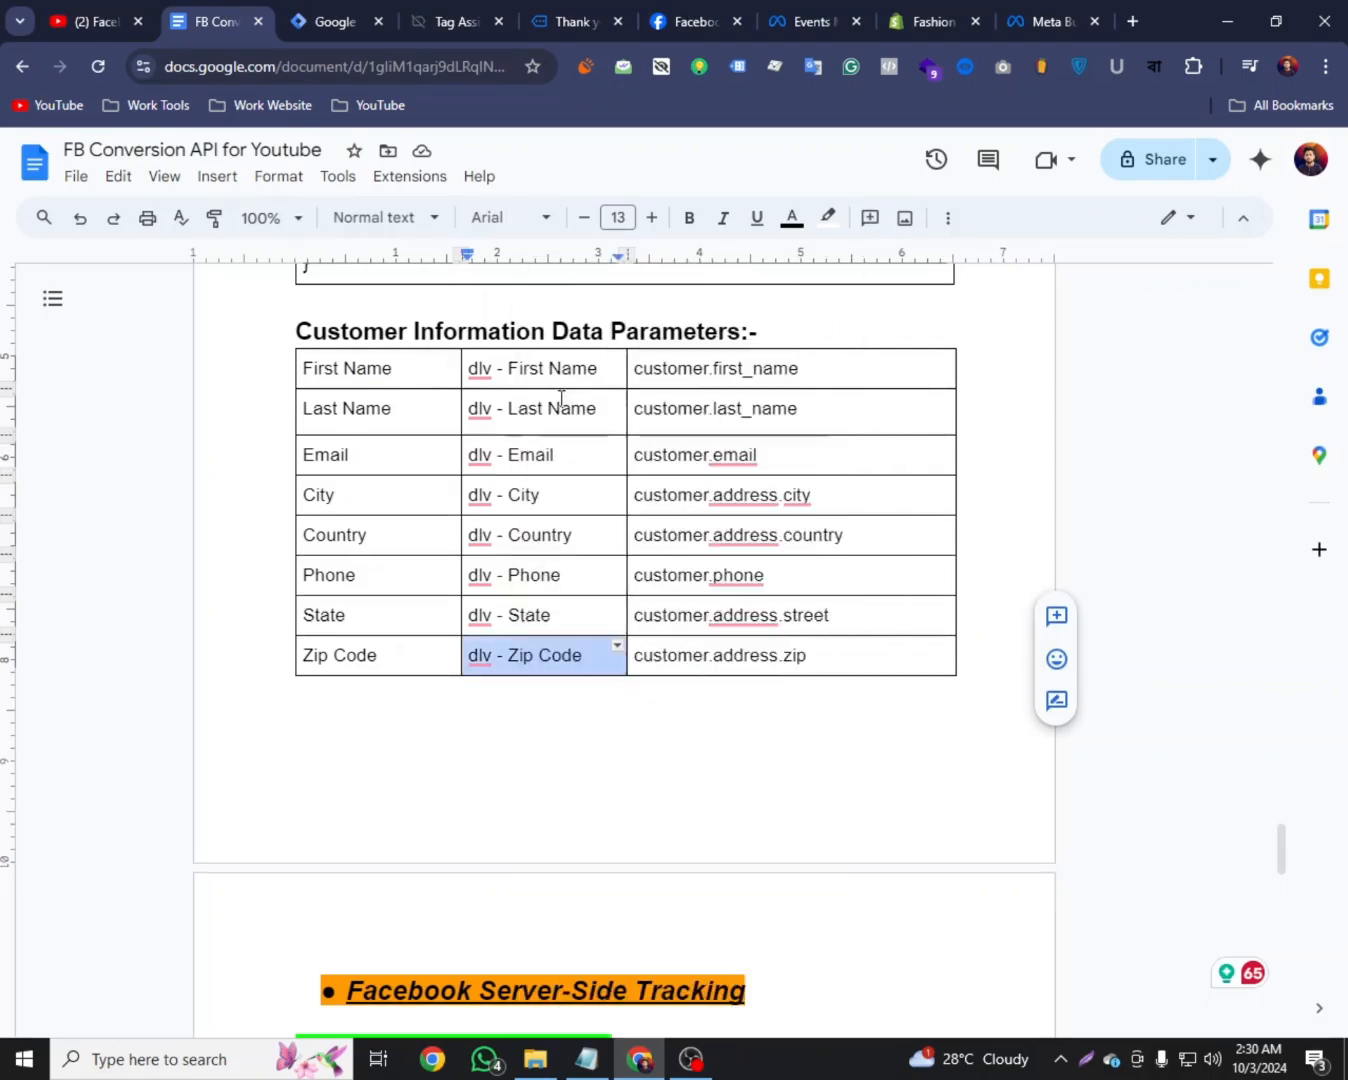
Switch to Google Tag Manager, title the untitled variable dlv - Zip Code, and save it
click(331, 20)
click(297, 156)
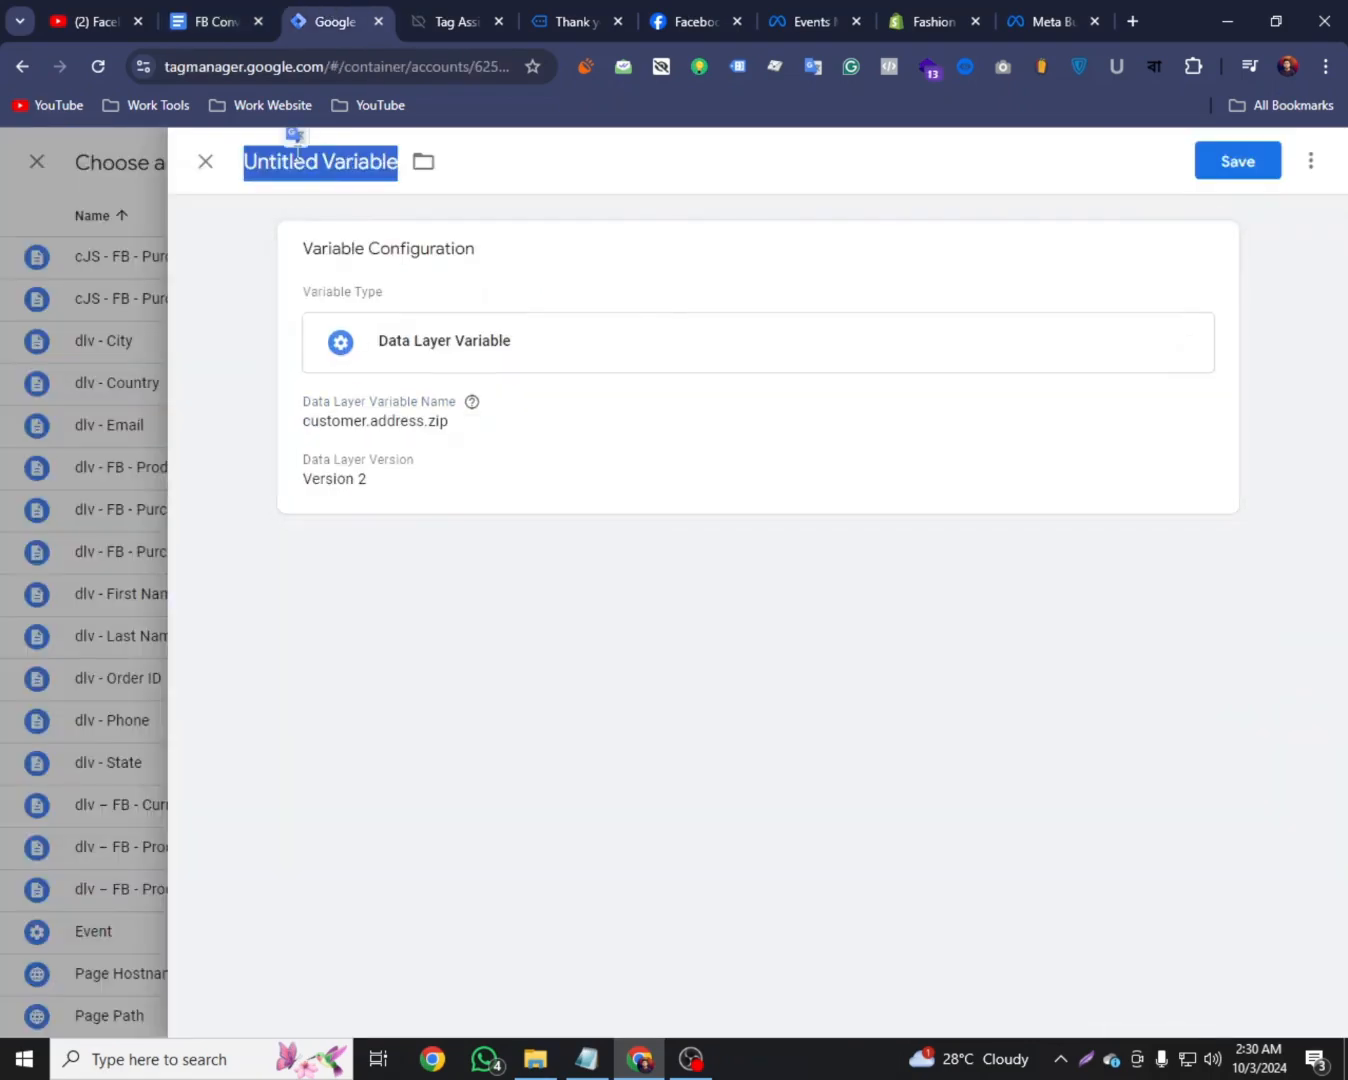
right_click(297, 149)
click(360, 313)
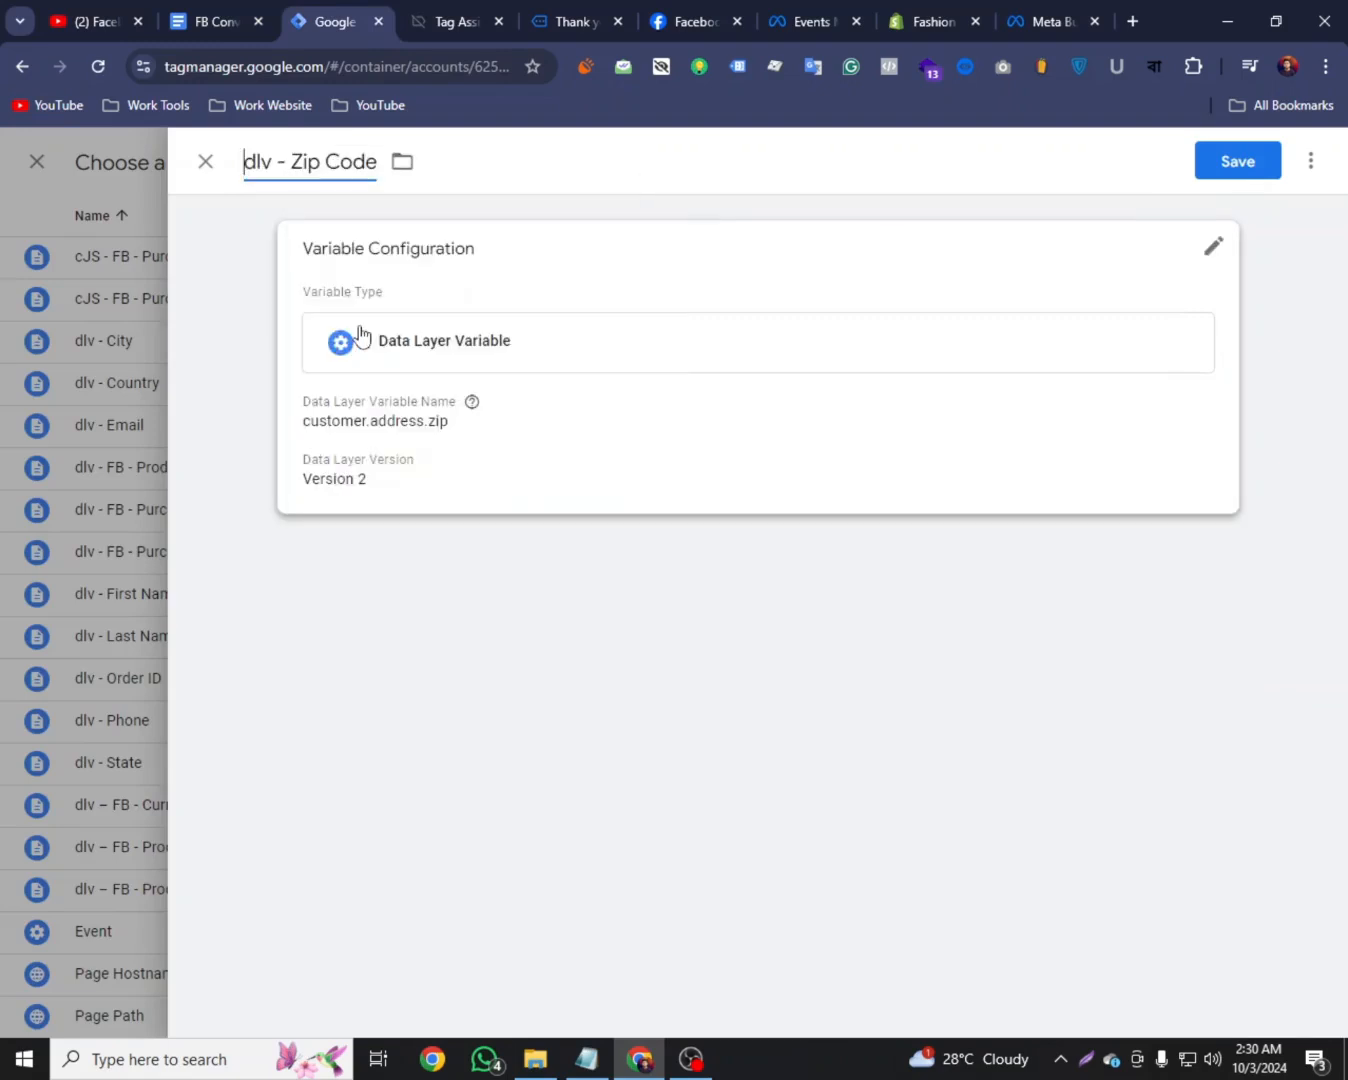
click(1236, 178)
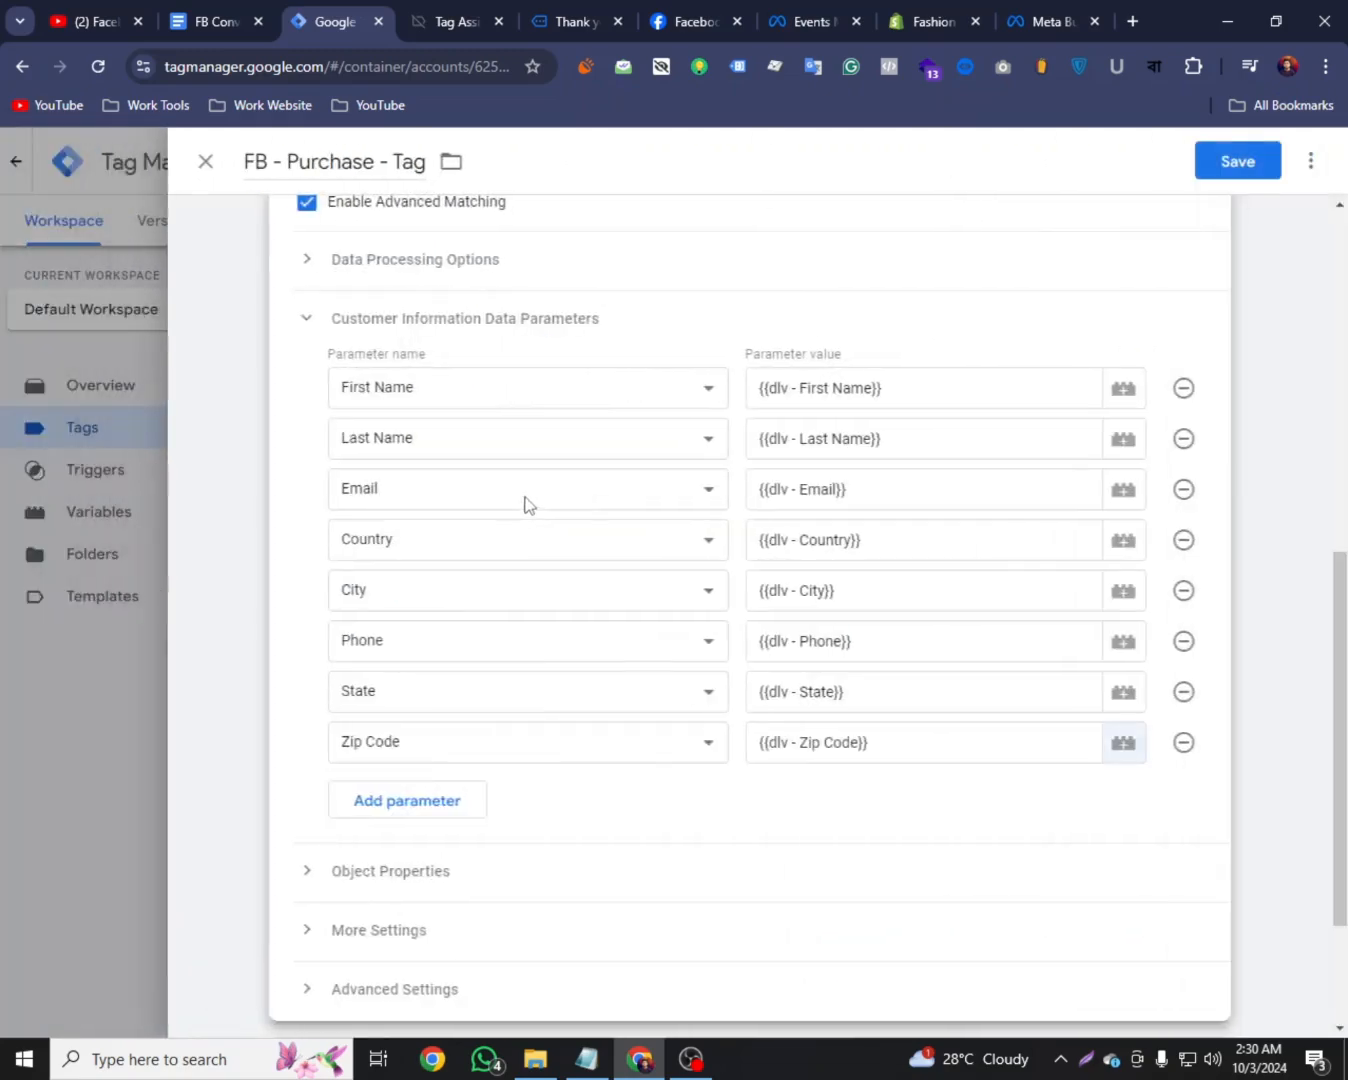
Collapse the Customer Information Data Parameters section and save the FB - Purchase - Tag
scroll(563, 653, up, 1)
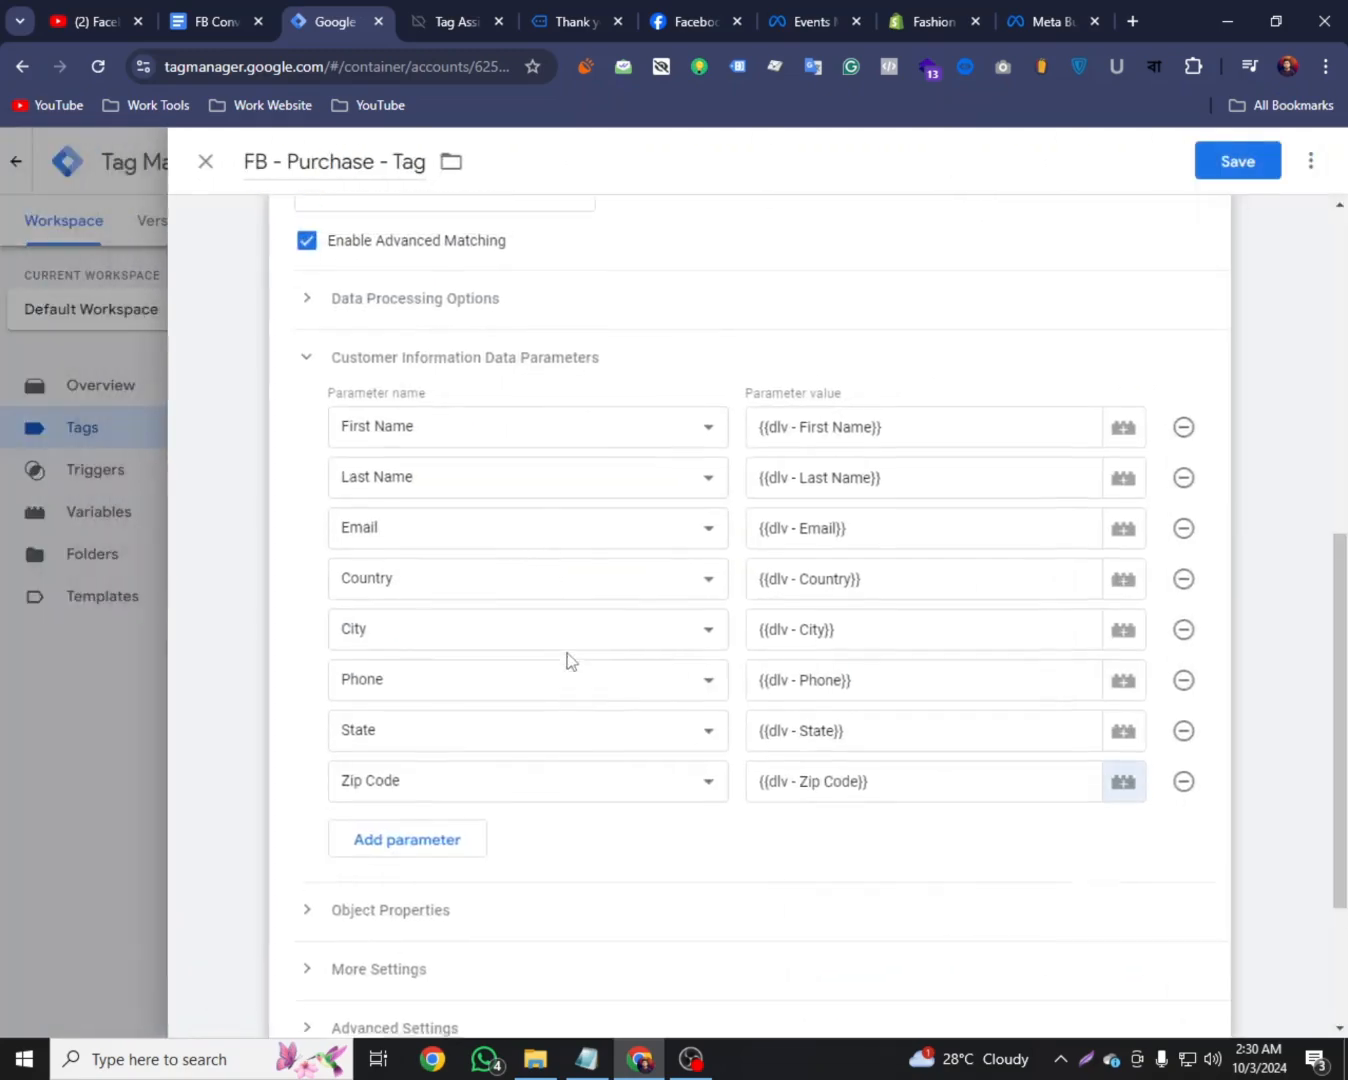
click(319, 427)
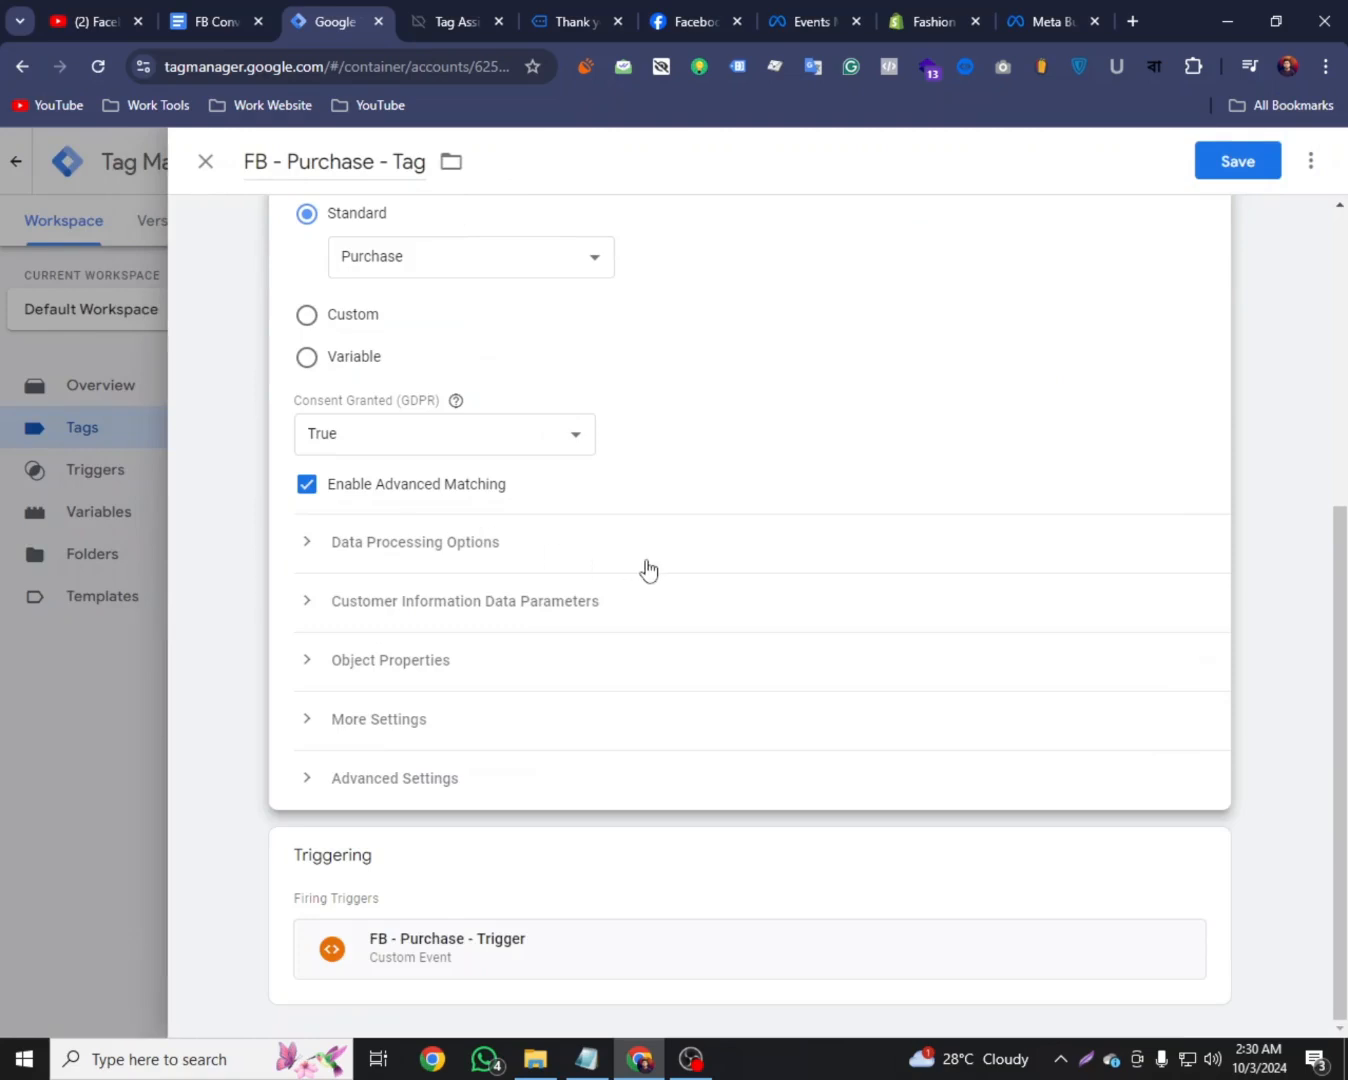
scroll(768, 544, up, 5)
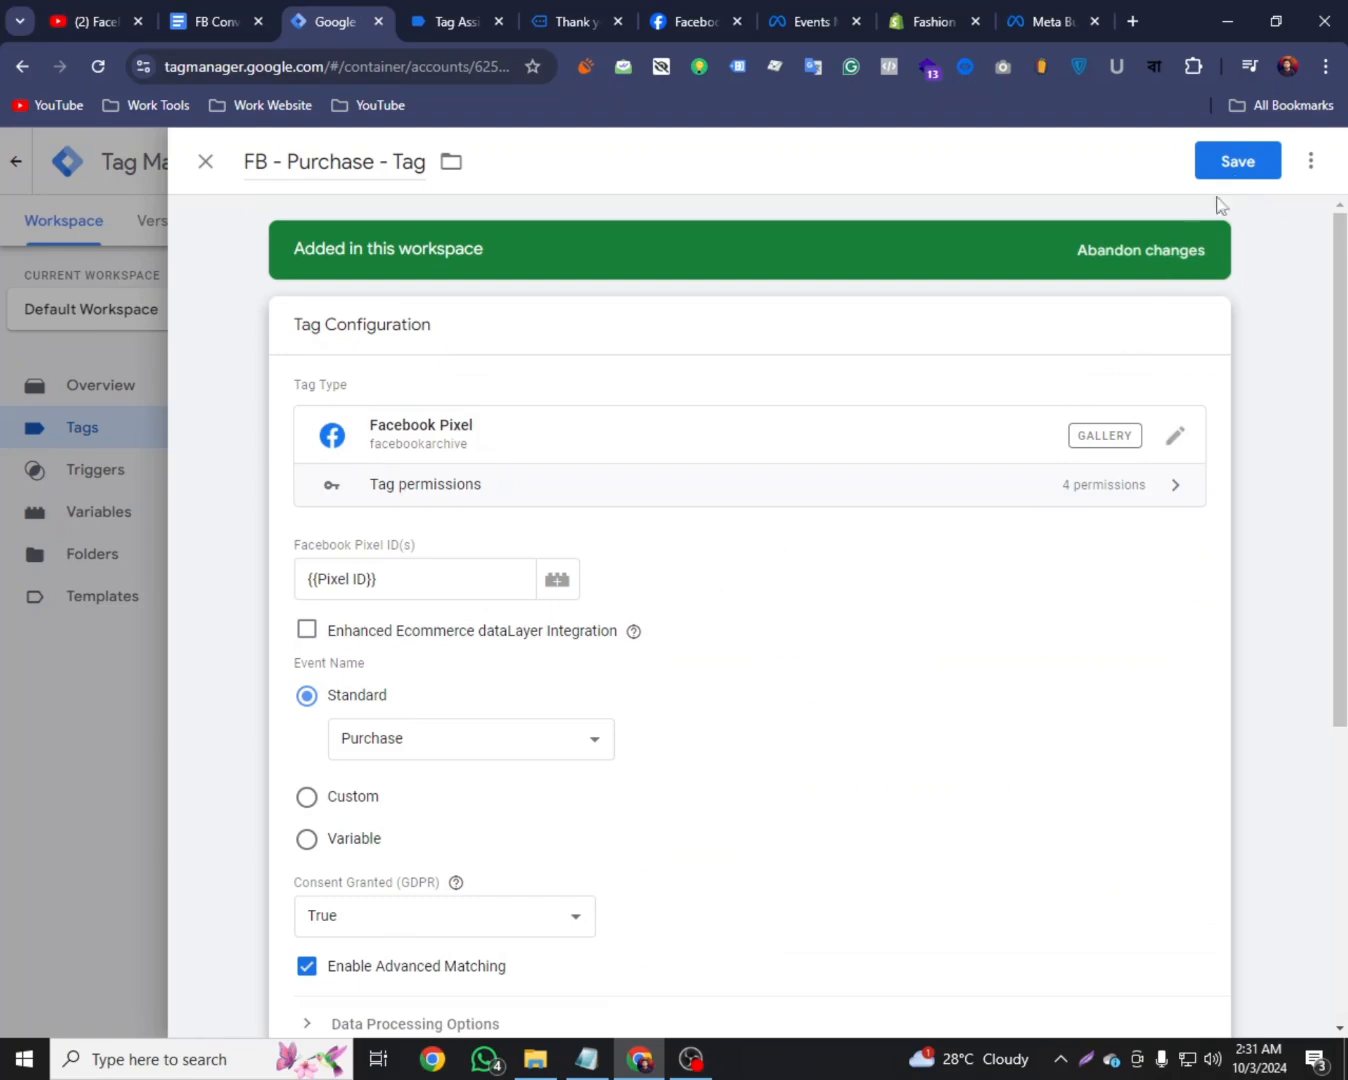
click(1239, 166)
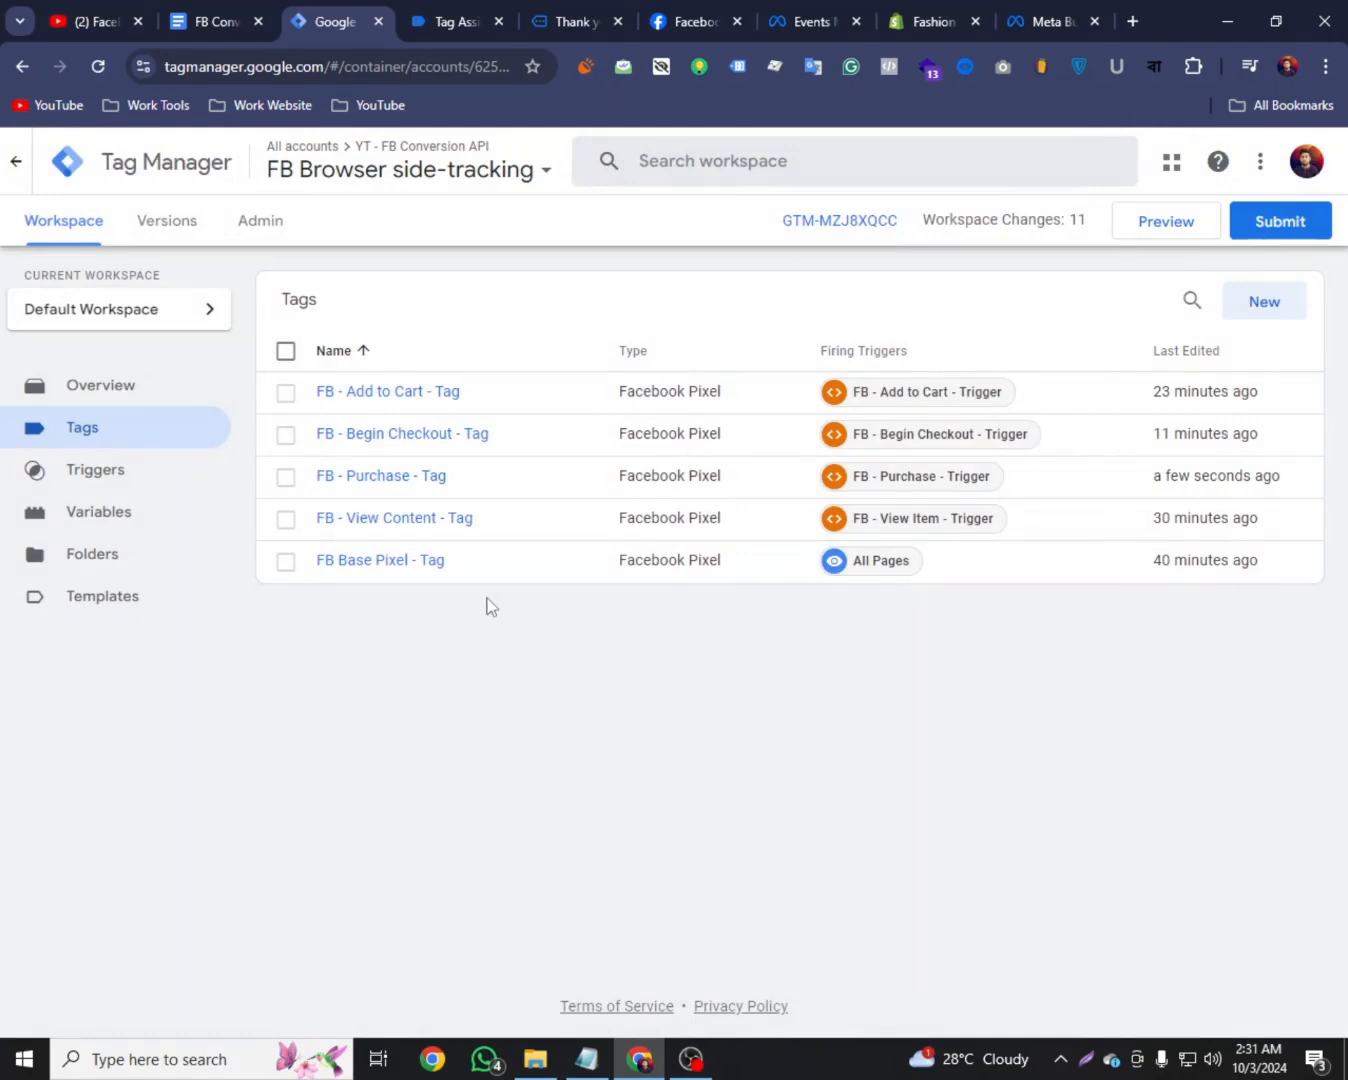
Submit and publish the workspace changes to the Live environment without adding a version name or description
click(1280, 220)
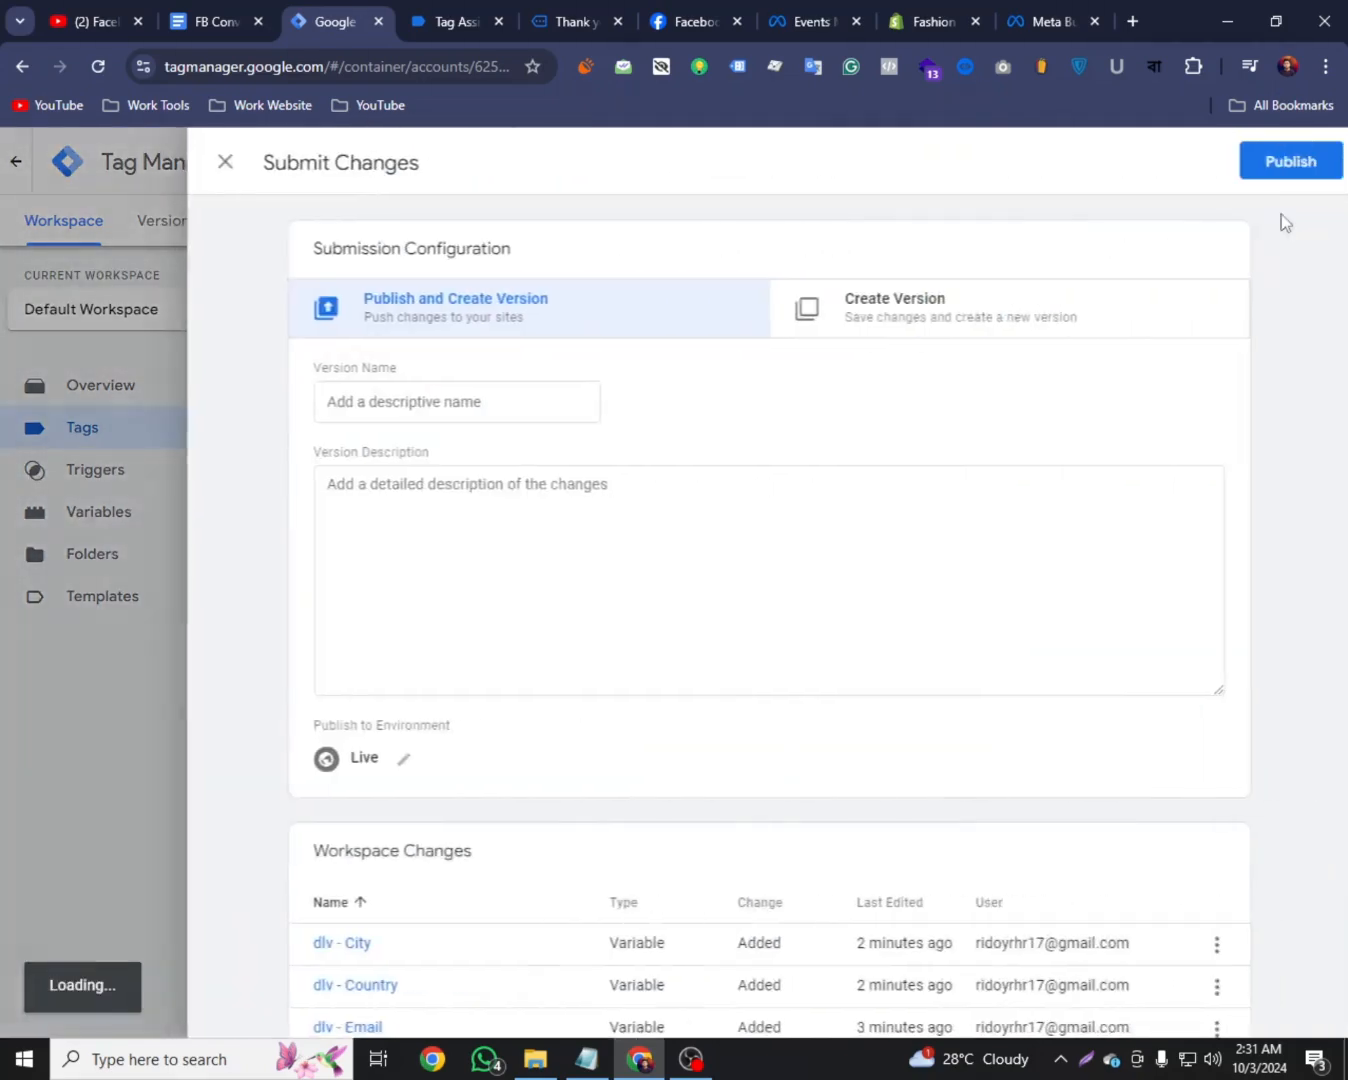
click(1276, 169)
click(956, 774)
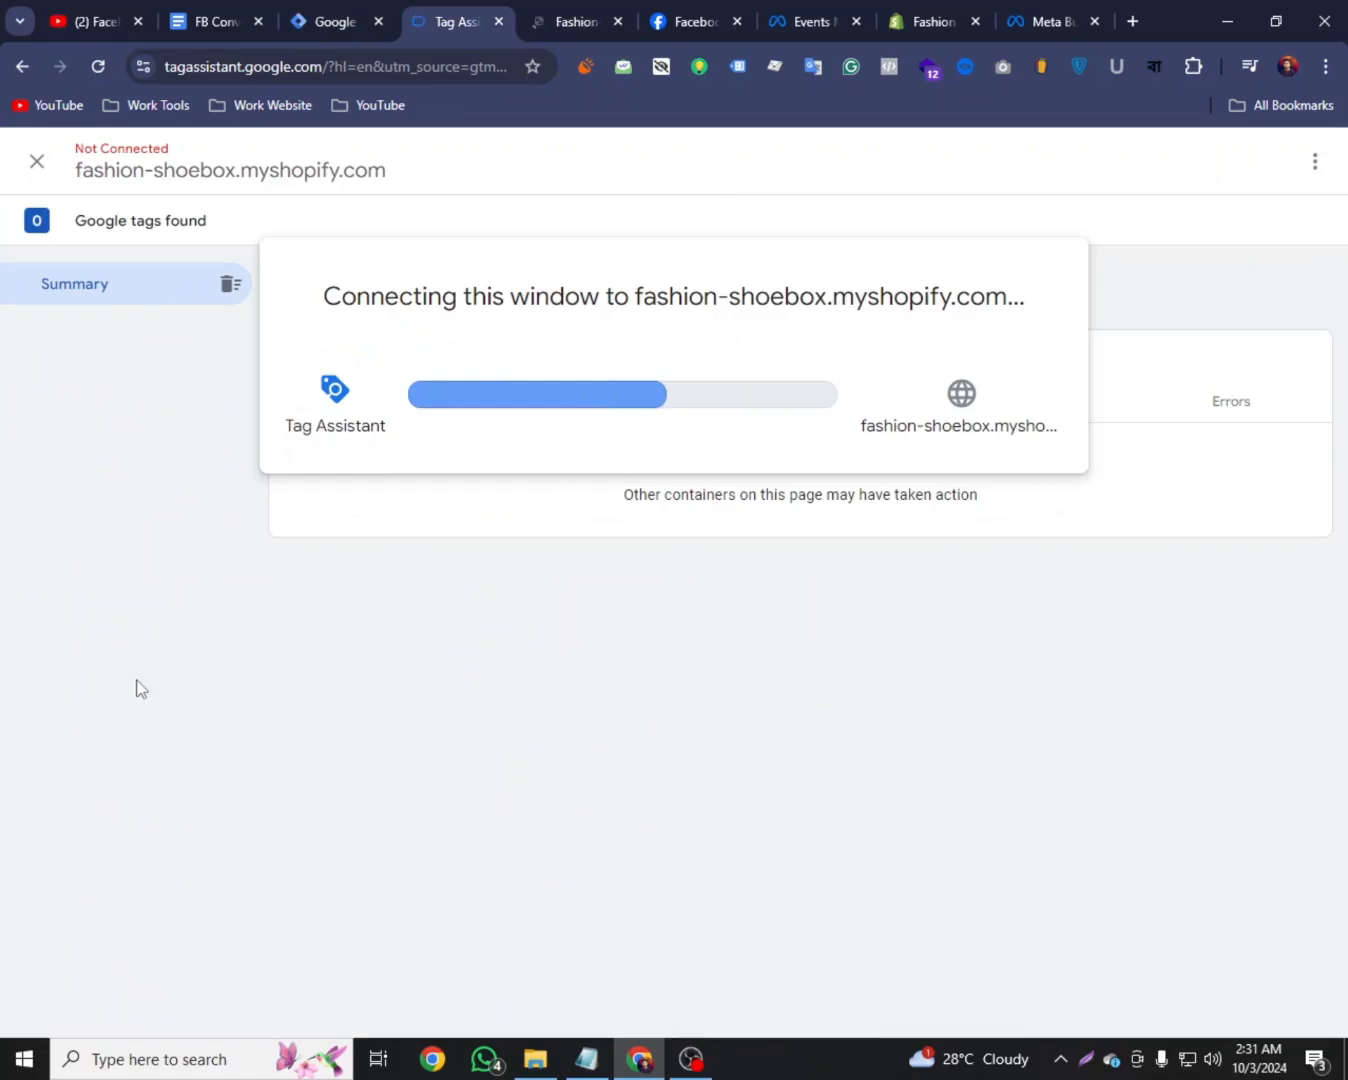
Continue into the Tag Assistant preview of the store and check the received test events in Meta Events Manager
click(660, 539)
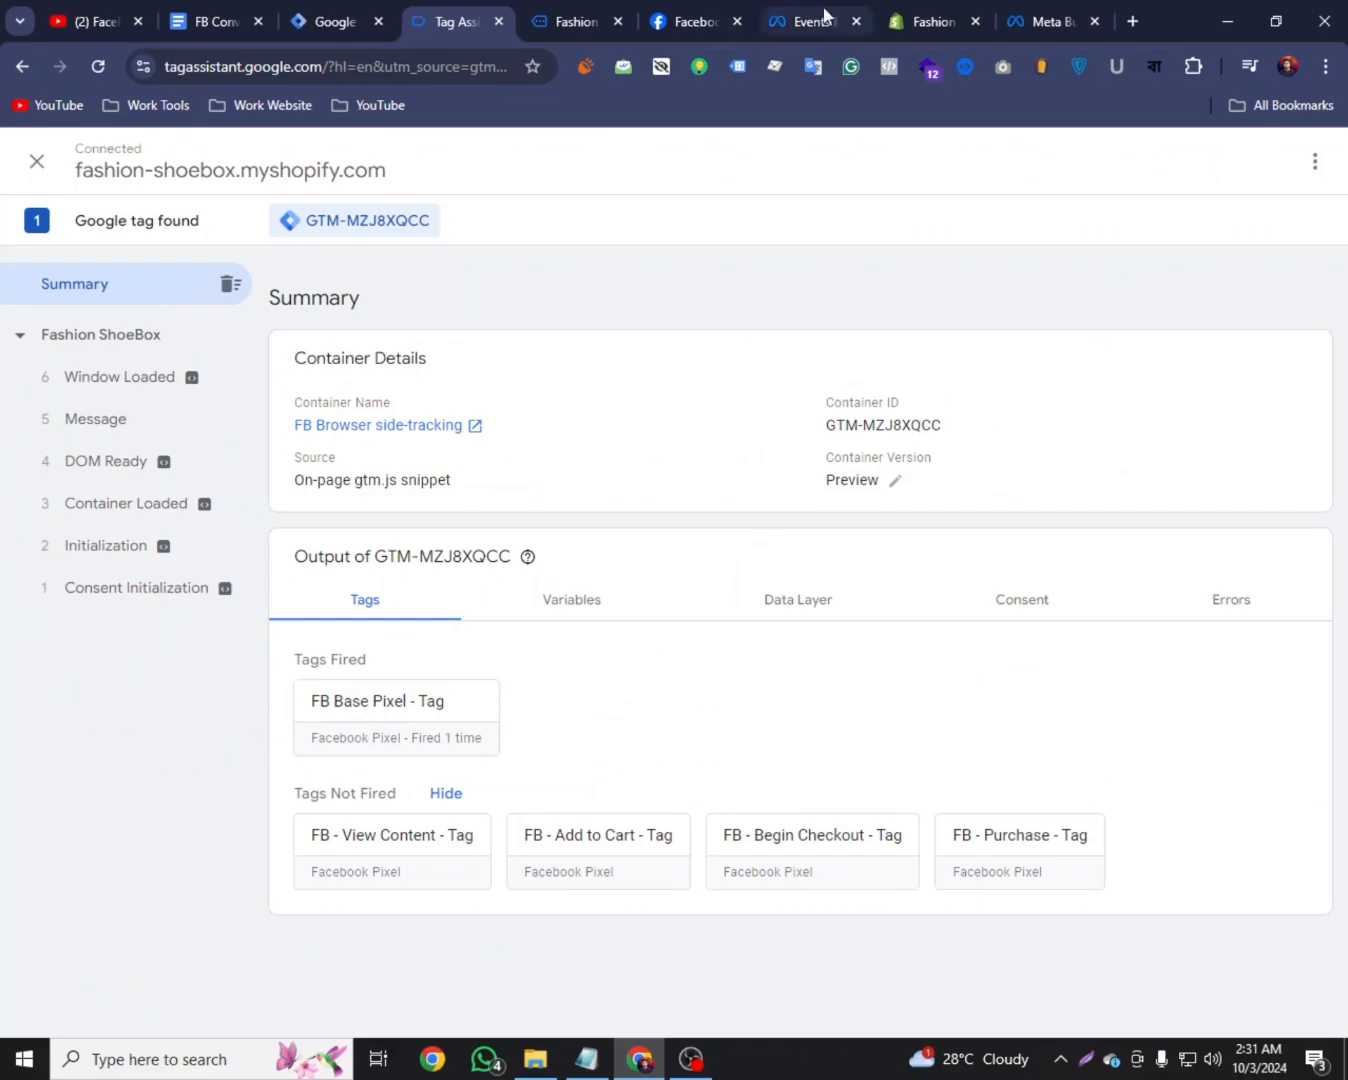
drag(824, 13, 681, 20)
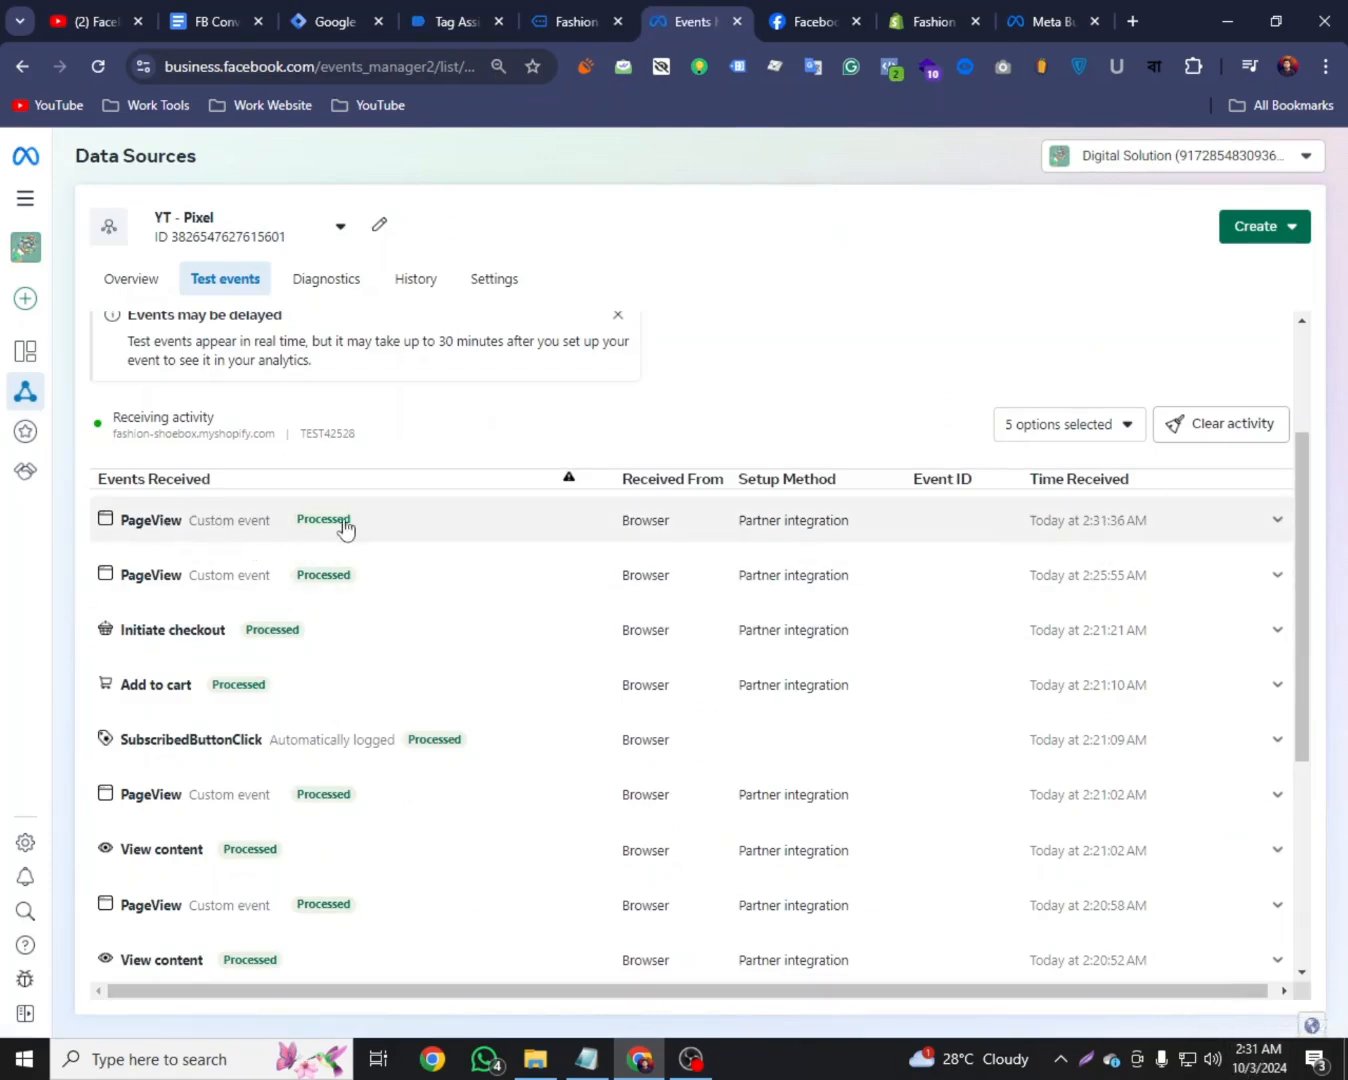
click(460, 18)
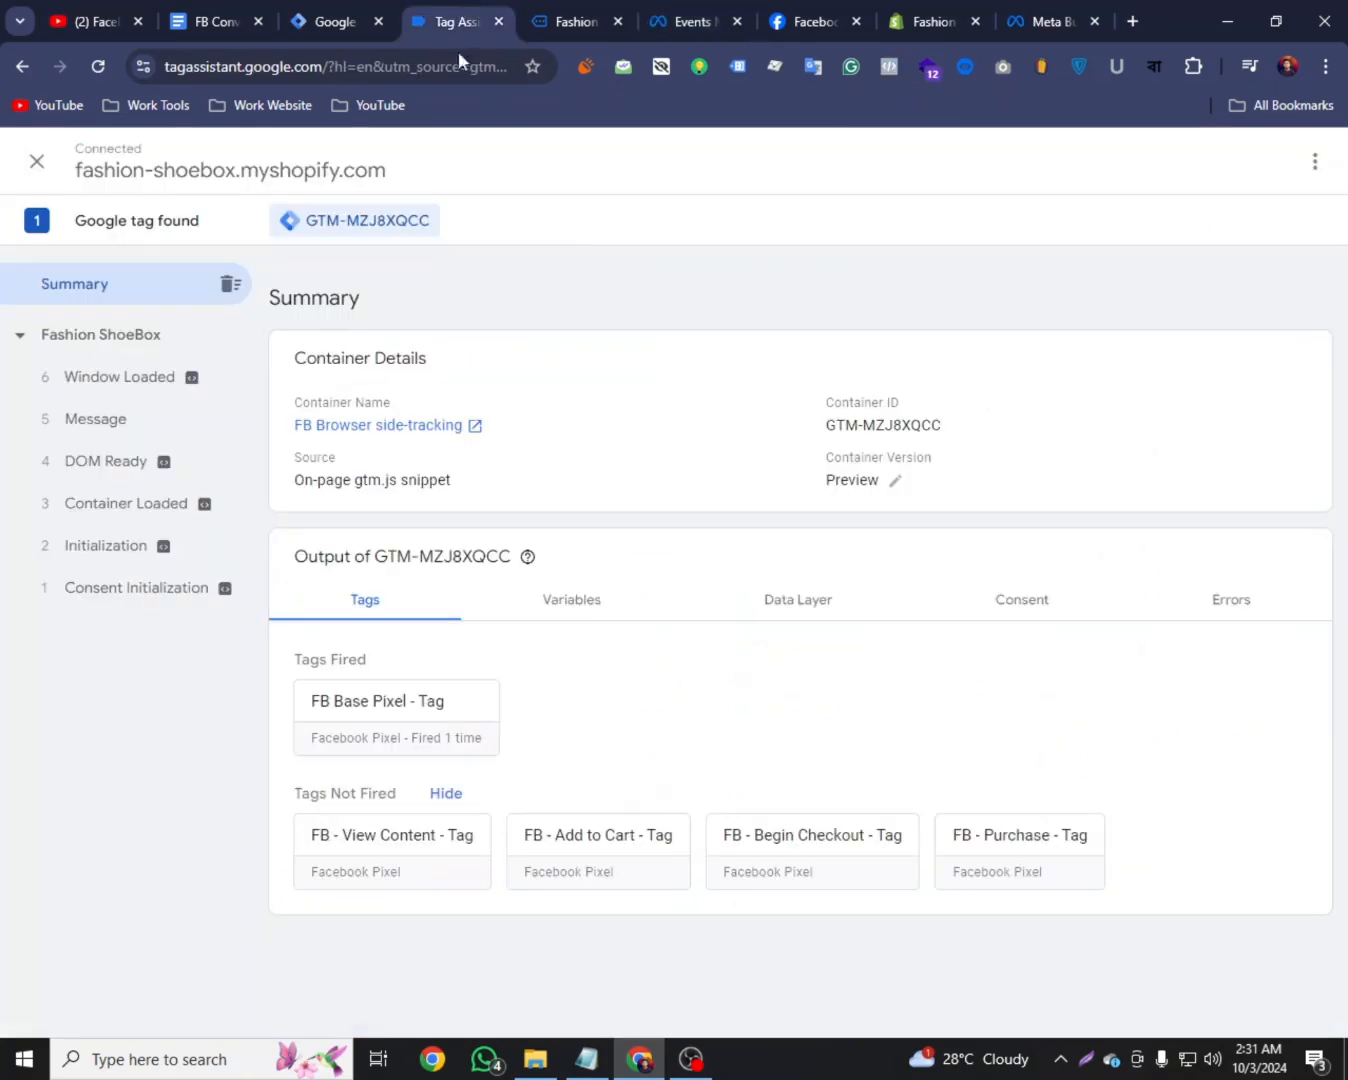
click(332, 25)
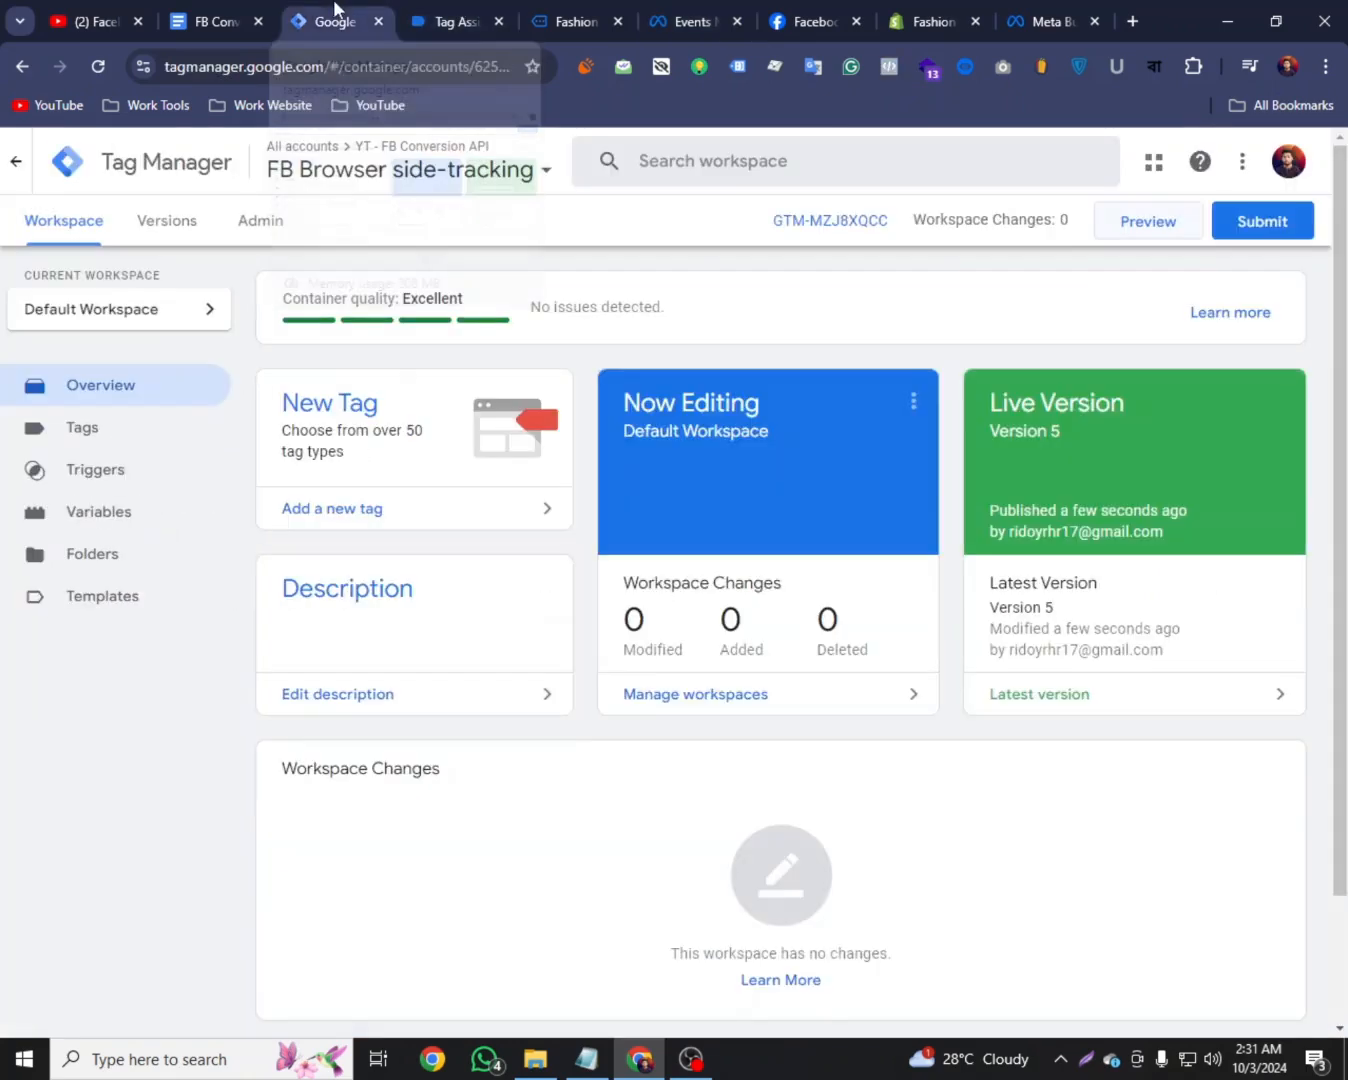
click(460, 20)
Open the EVA Unisex Sport Recovery Sandals product in the store, and check its events in Tag Assistant and Meta Events Manager
click(561, 20)
scroll(428, 689, down, 5)
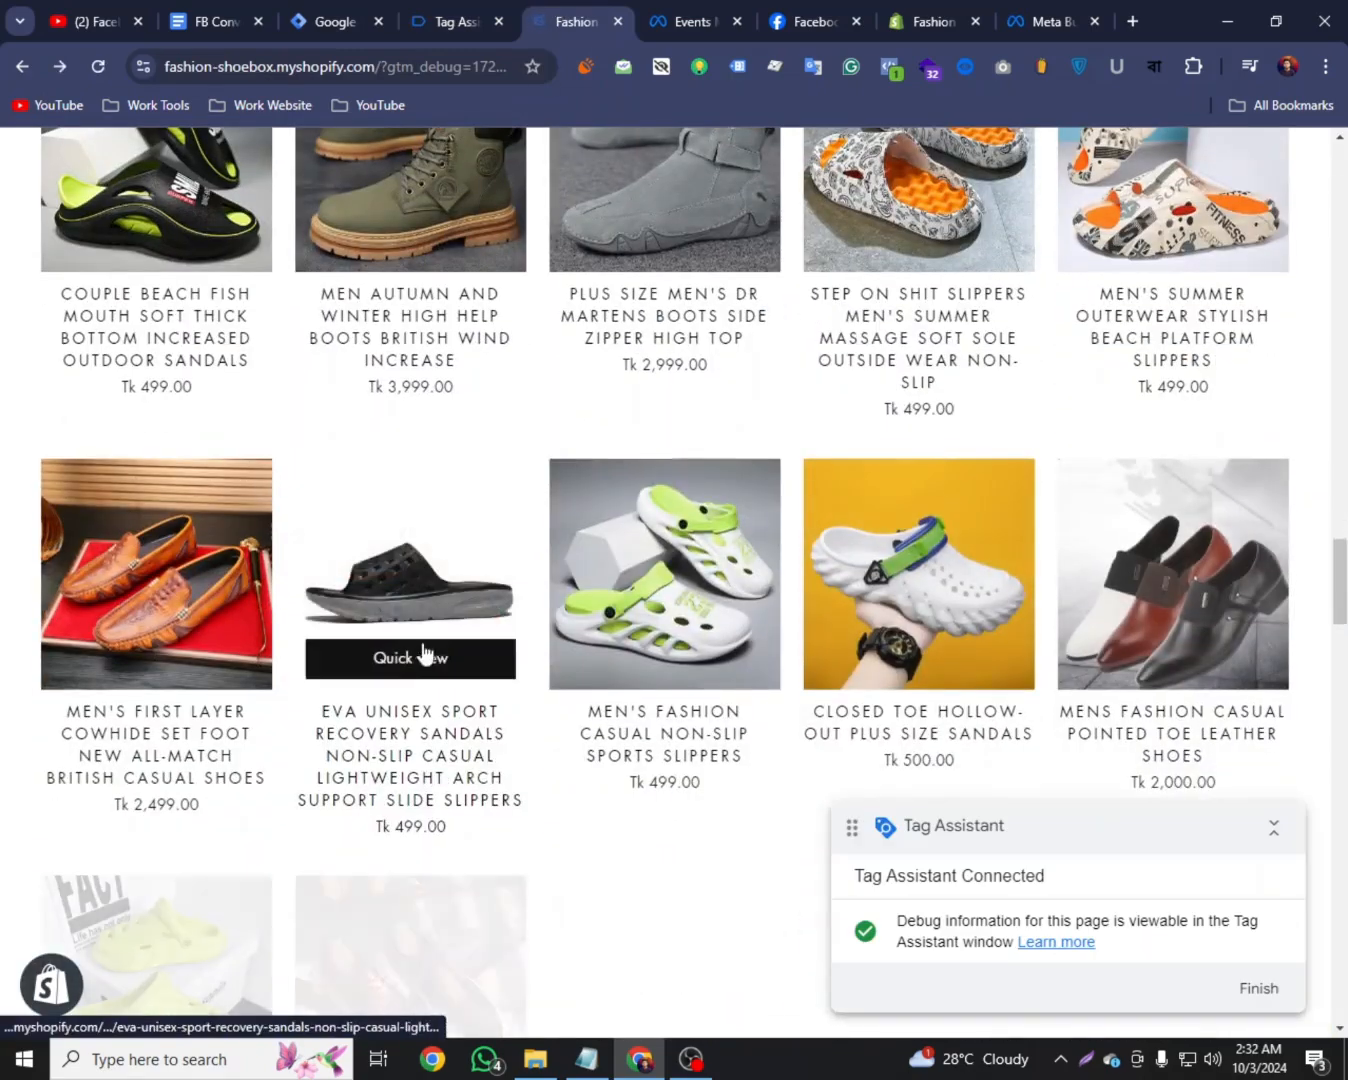
click(441, 552)
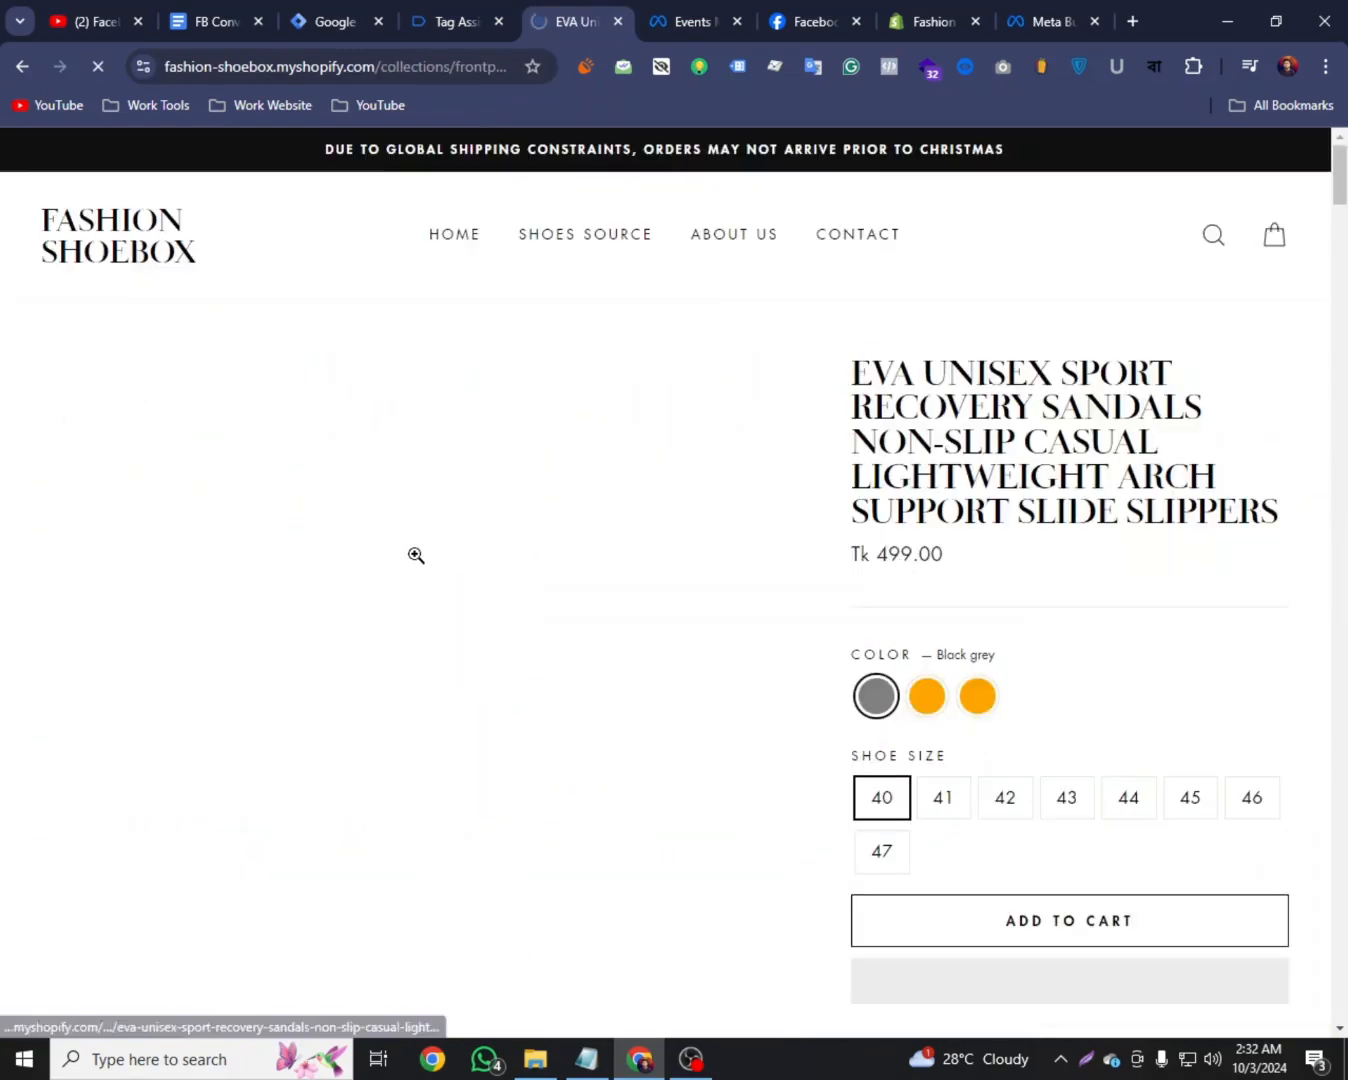
click(463, 11)
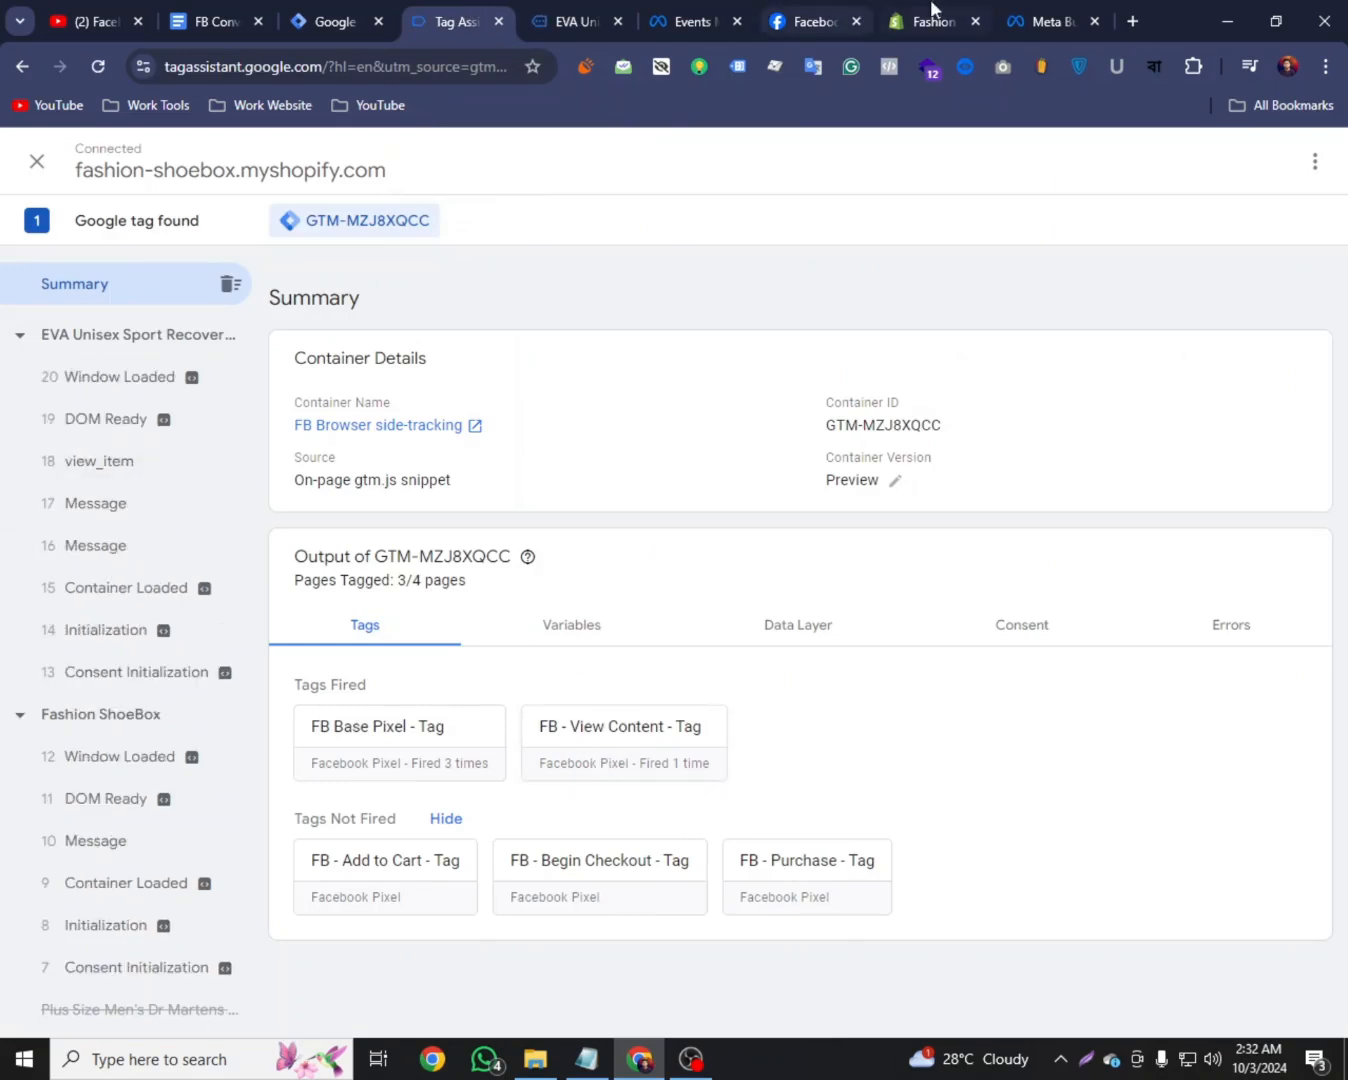
click(718, 18)
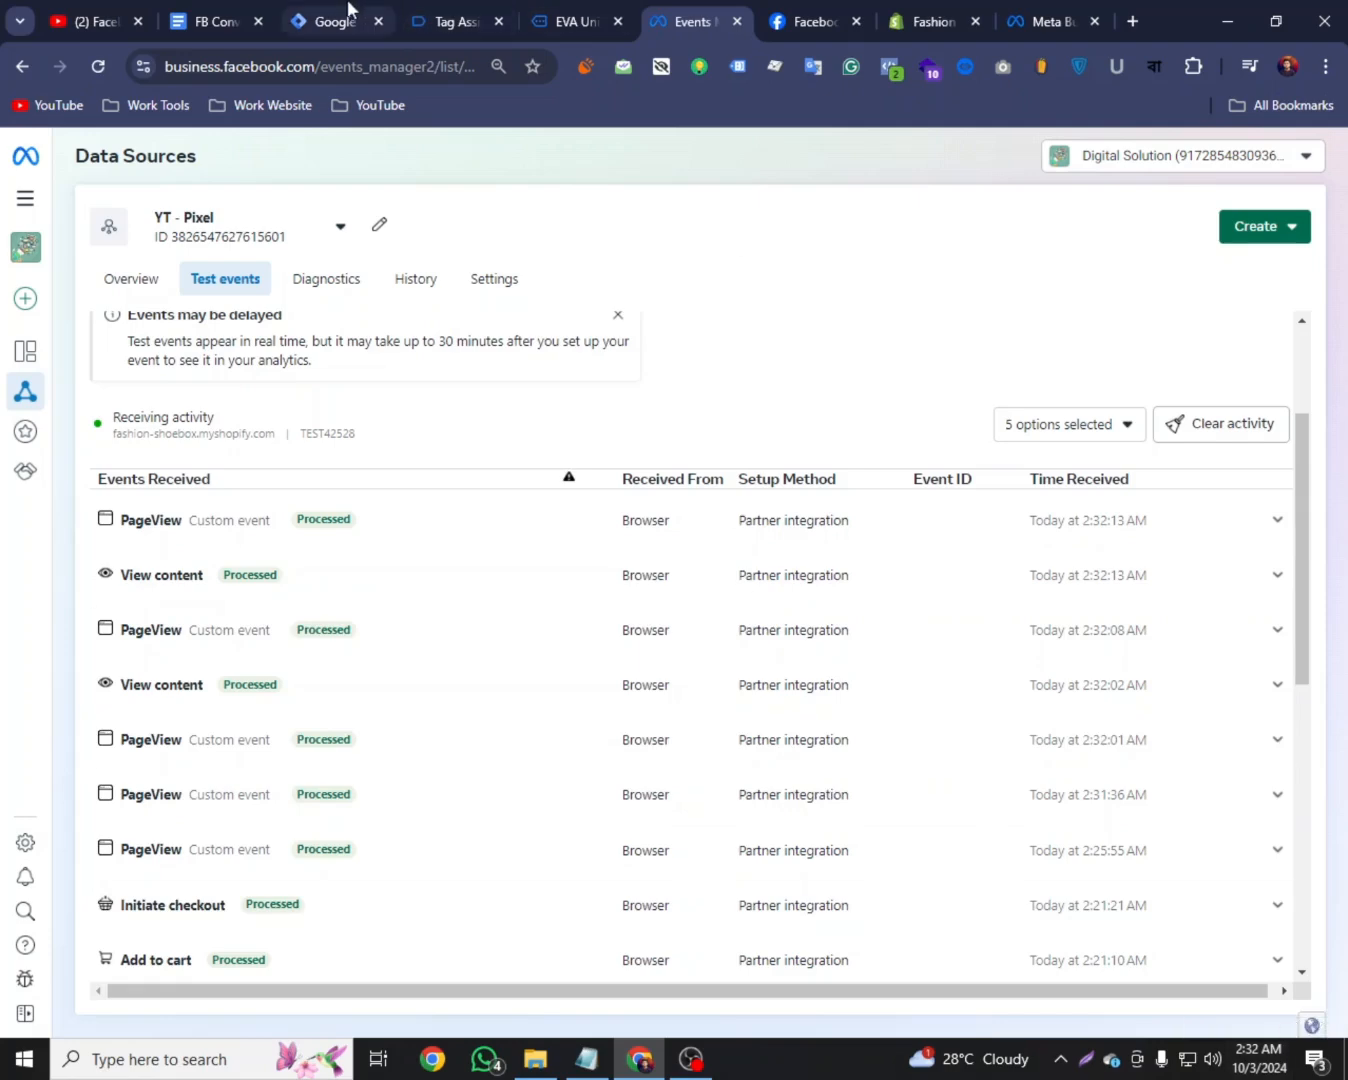
Switch to the store and add the Black grey, size 40 EVA sandals to the cart
click(563, 10)
scroll(891, 668, down, 5)
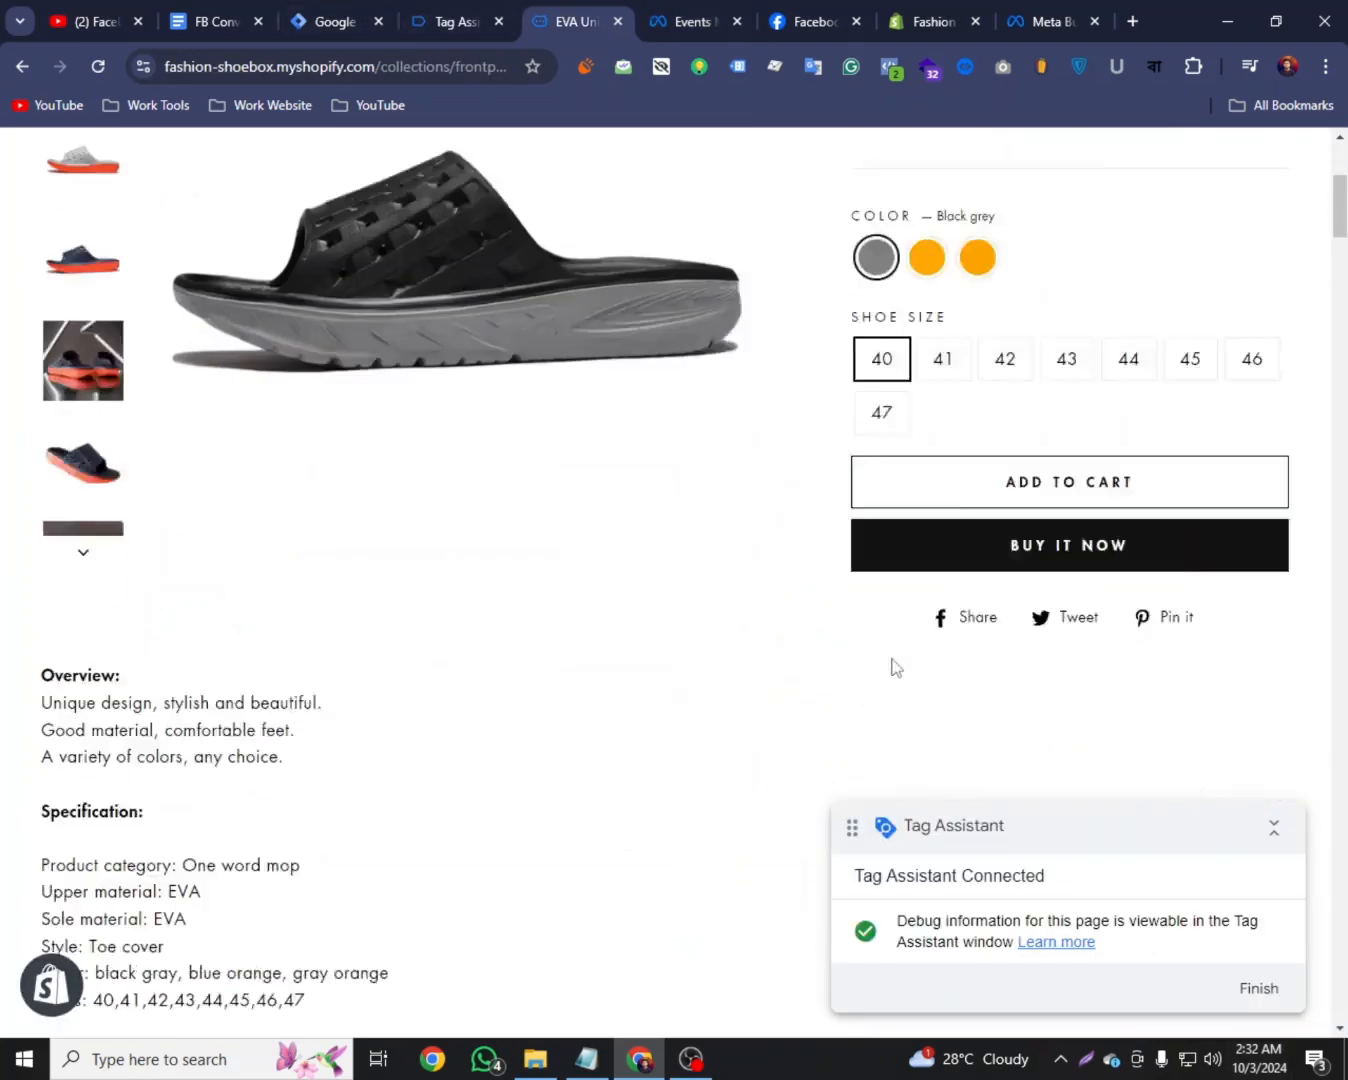
click(971, 393)
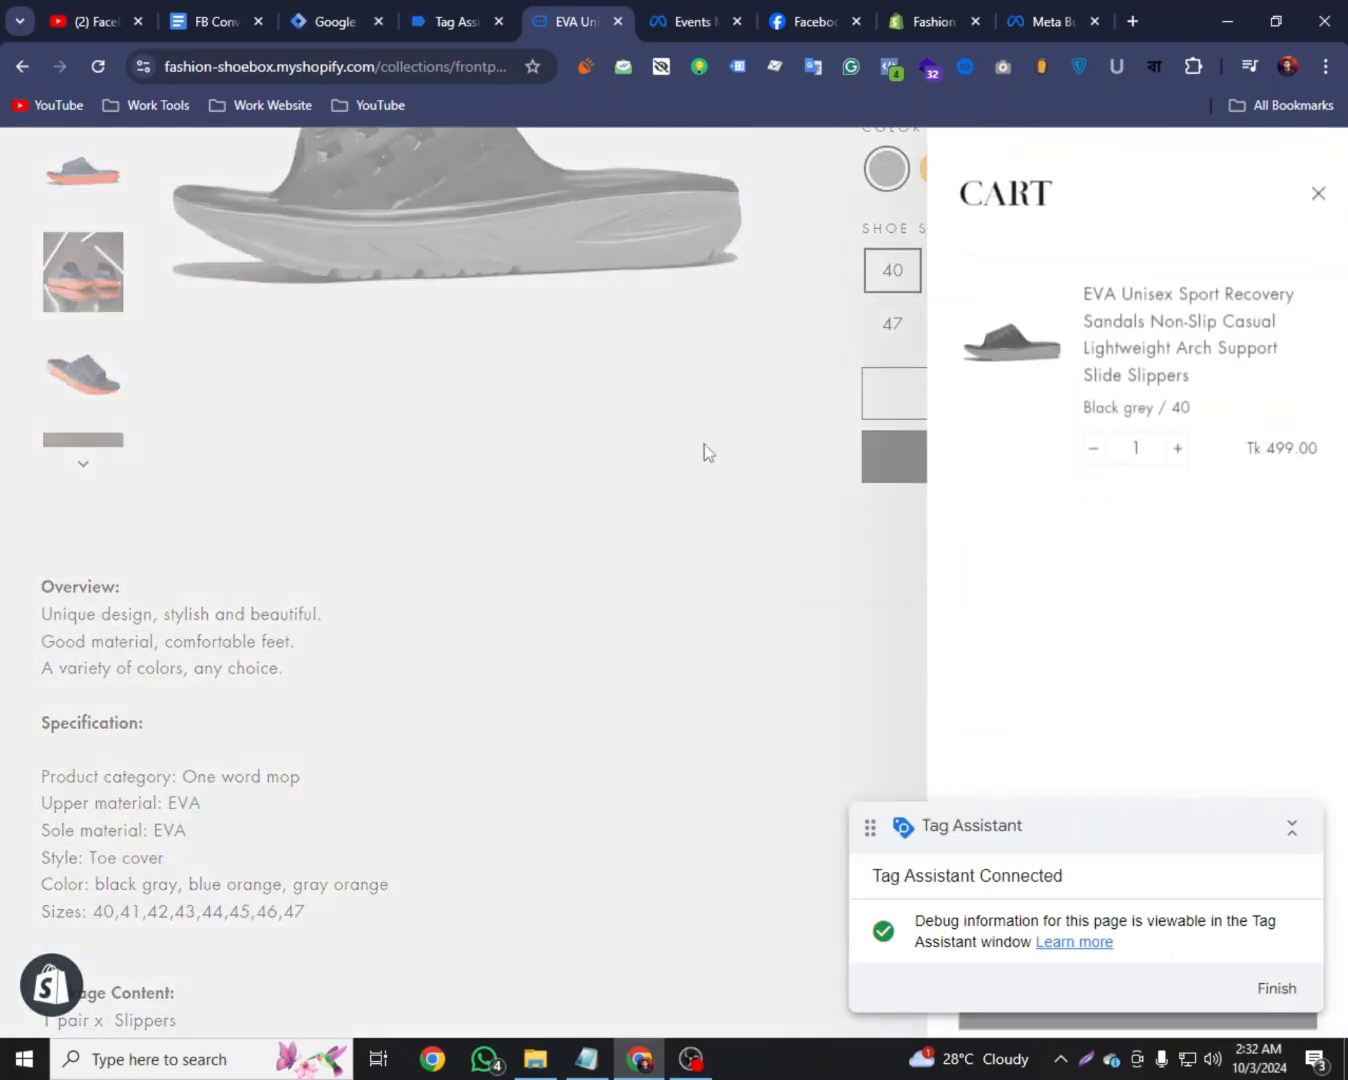
Check the fired tags in Tag Assistant, and examine the full parameters of the newest Add to cart event in Meta Events Manager
click(443, 15)
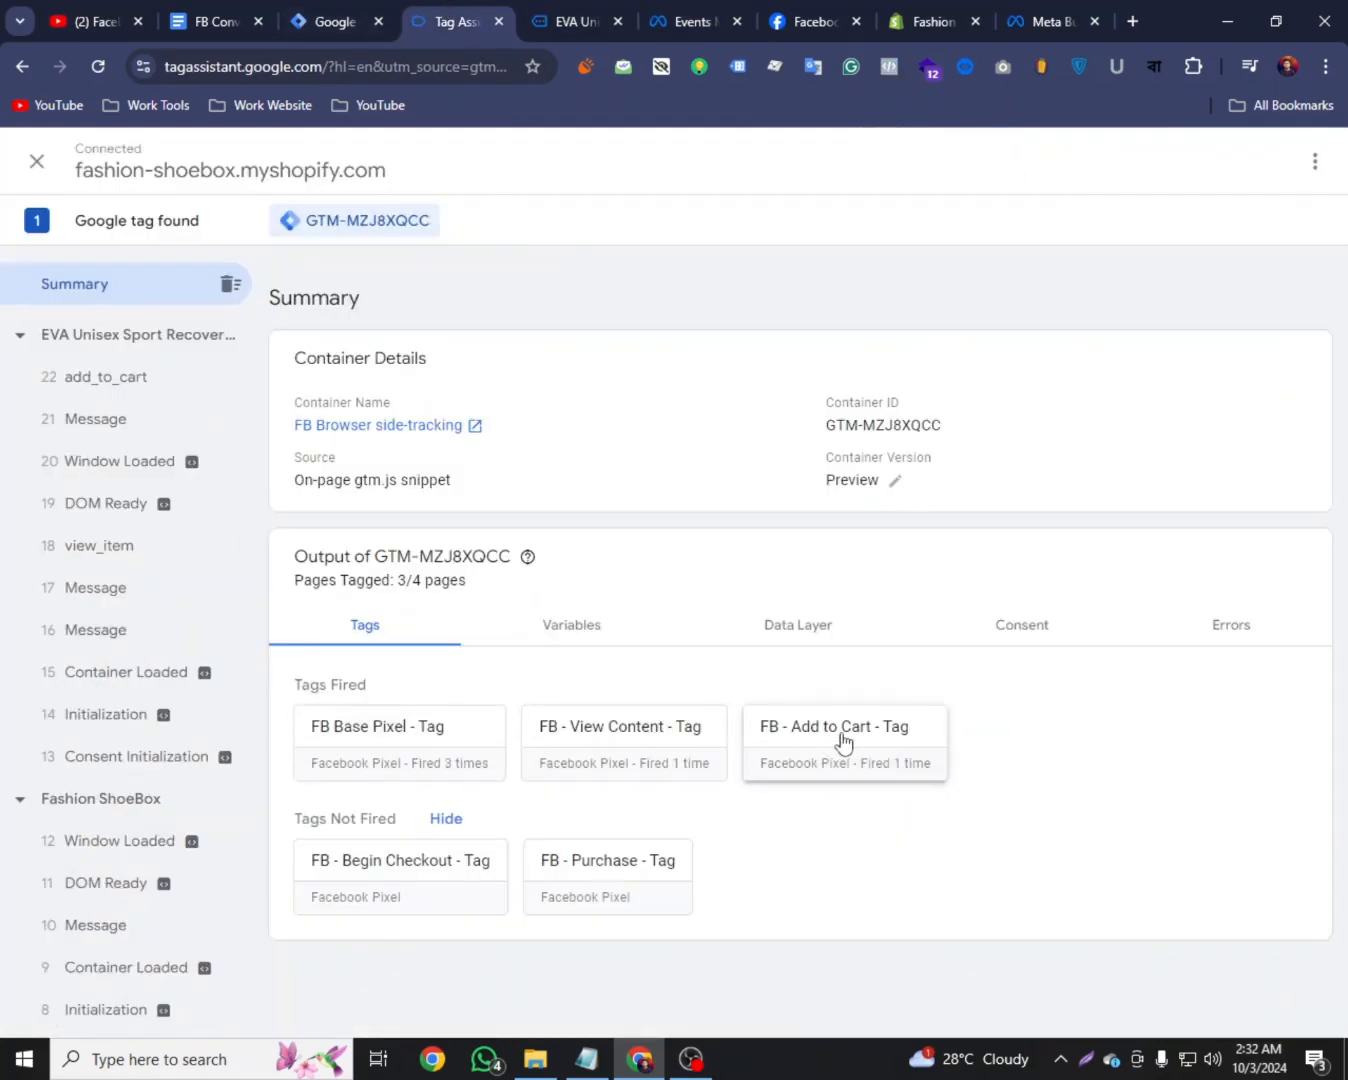
mouse_move(555, 7)
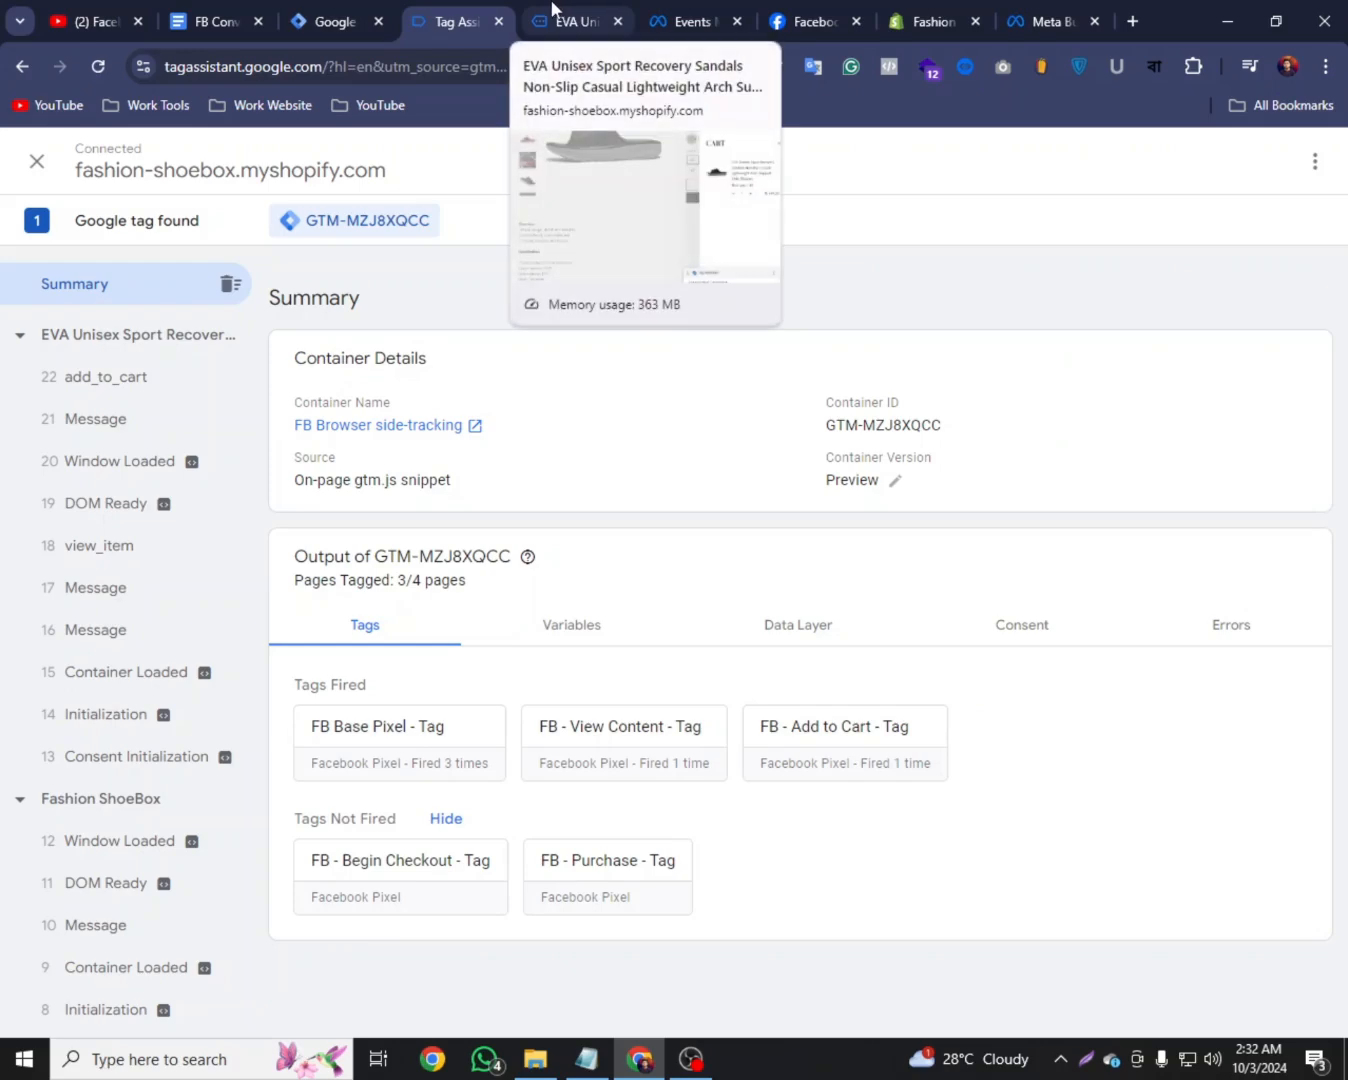
click(699, 9)
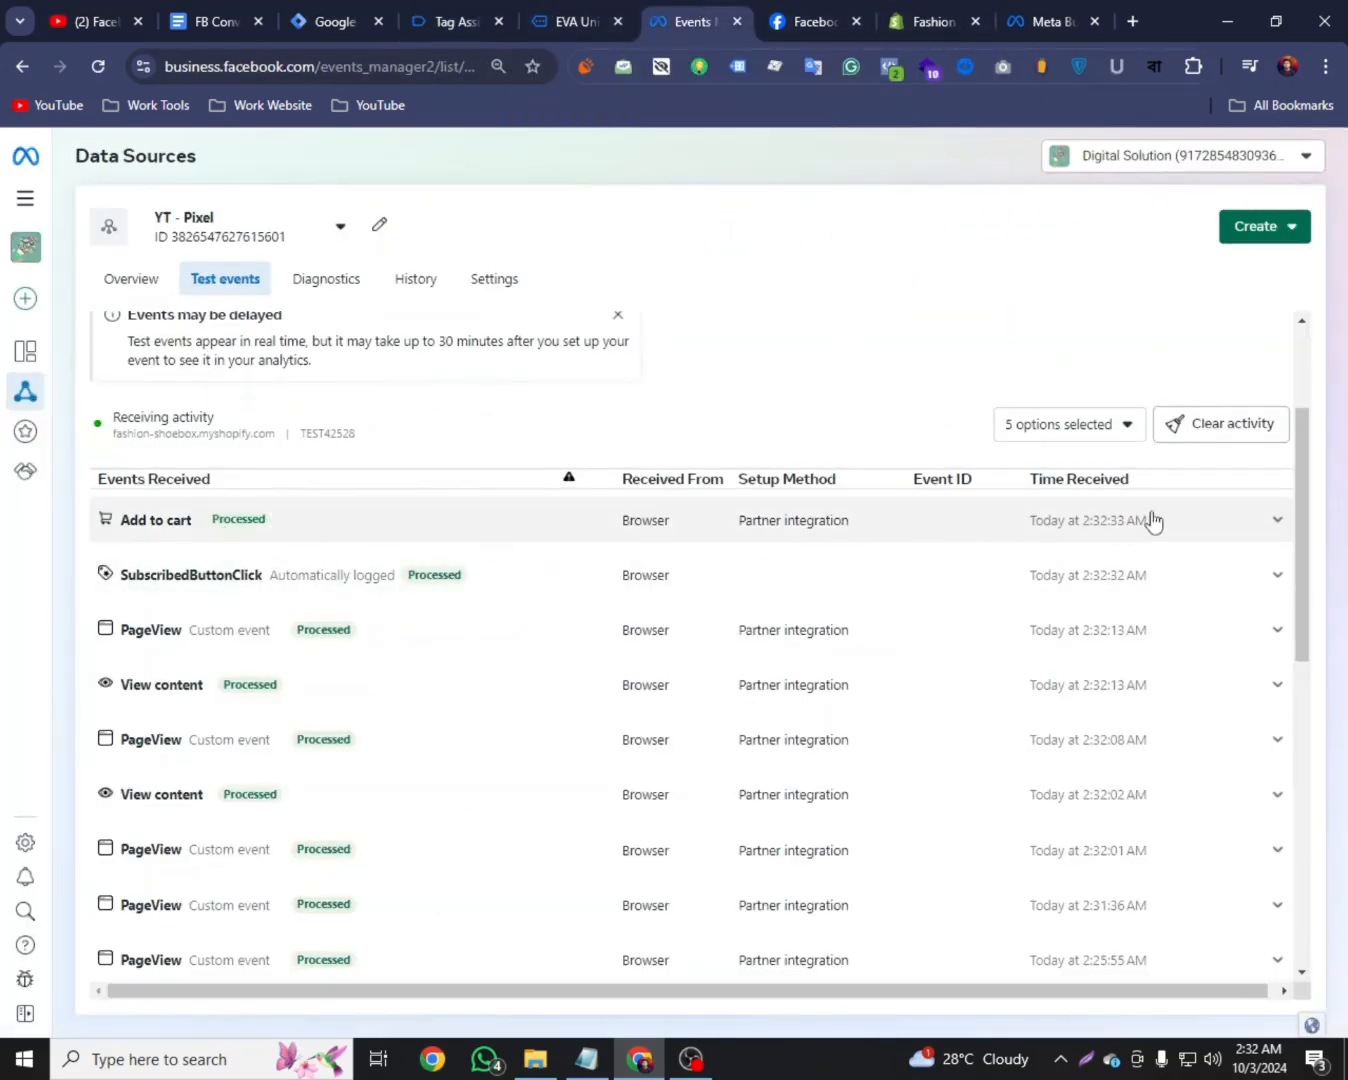
click(1271, 522)
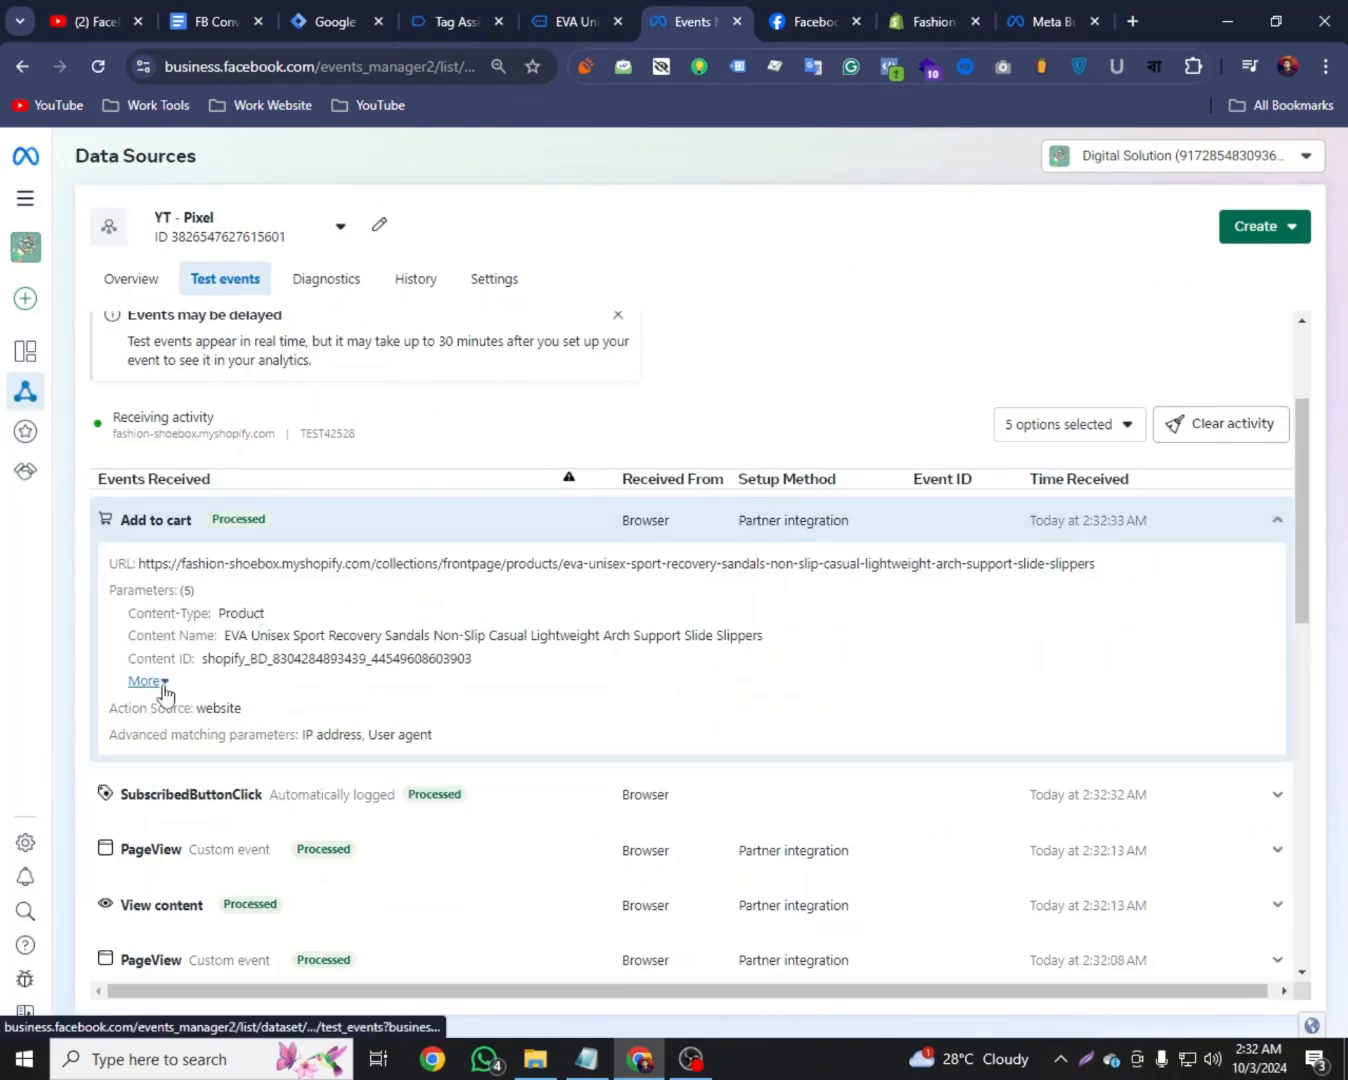
click(145, 681)
drag(207, 703, 379, 658)
mouse_move(240, 637)
mouse_down()
mouse_move(321, 636)
mouse_move(248, 636)
mouse_up()
click(254, 699)
Return to the store, move the Tag Assistant badge off the cart, and proceed to checkout
click(575, 21)
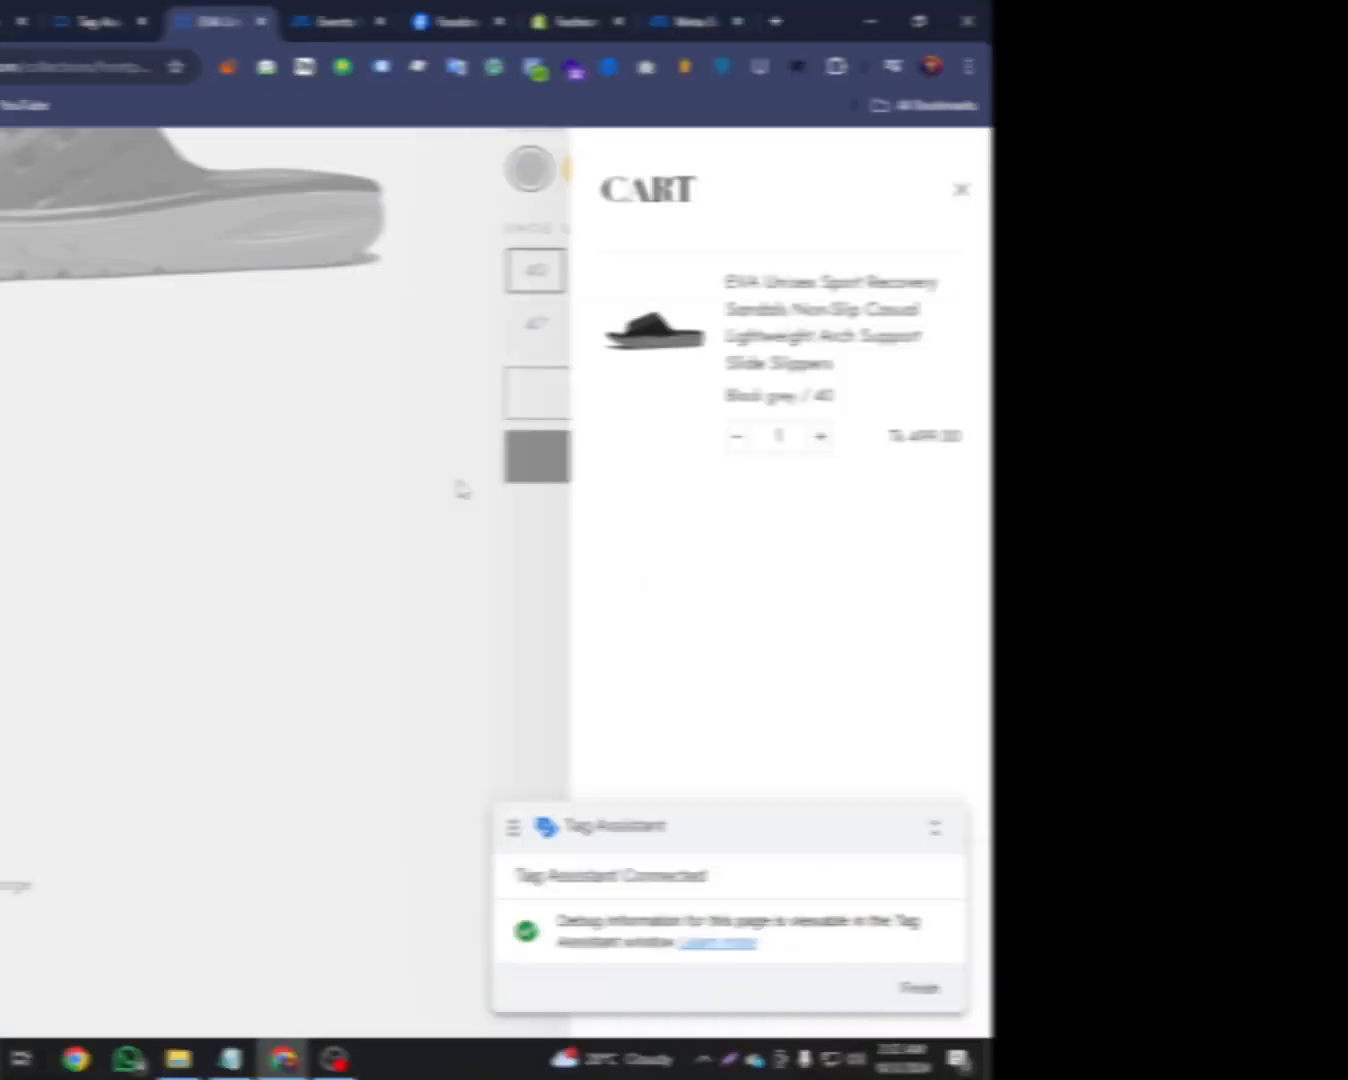
drag(550, 886, 230, 920)
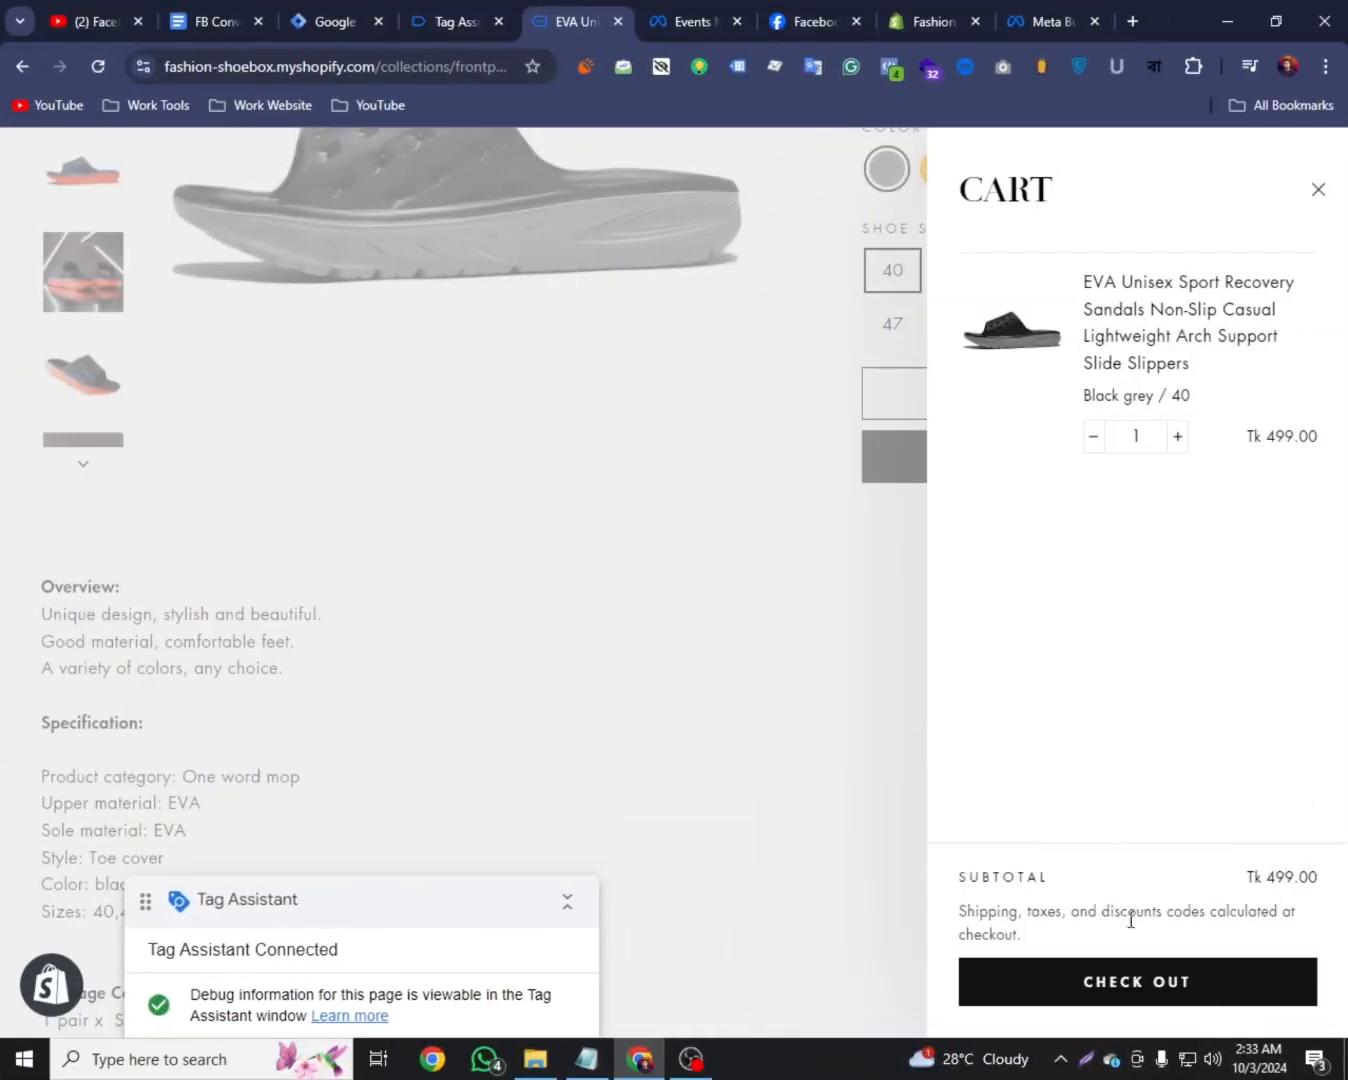
click(1104, 977)
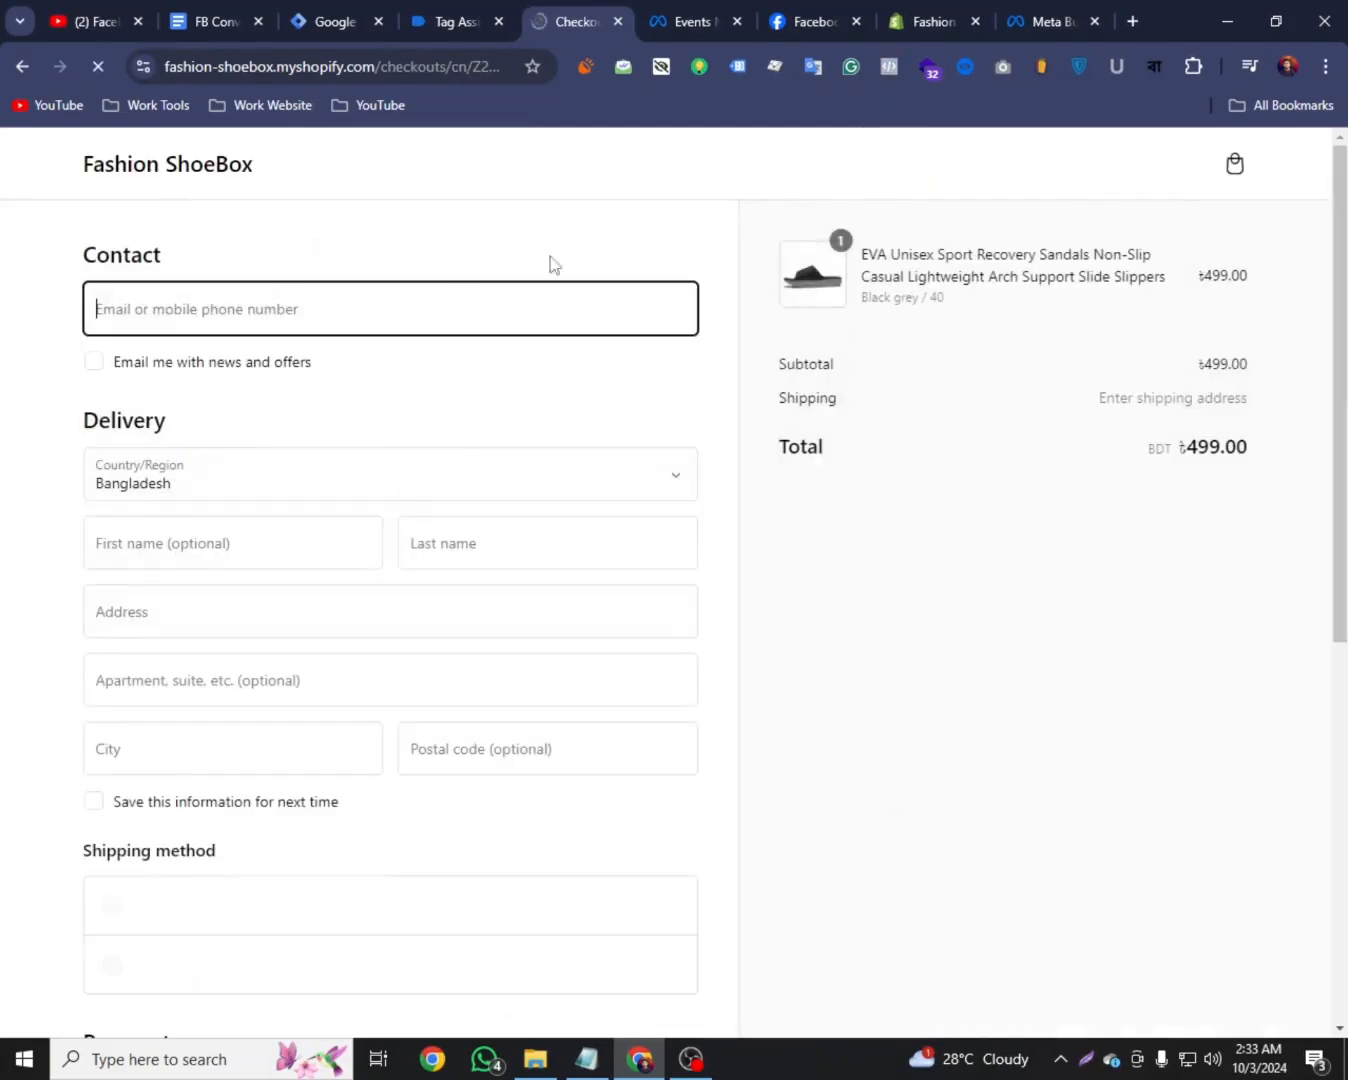
Check the fired tags in Tag Assistant and the Initiate checkout event in Meta Events Manager, and glance at the Tag Manager workspace
click(446, 21)
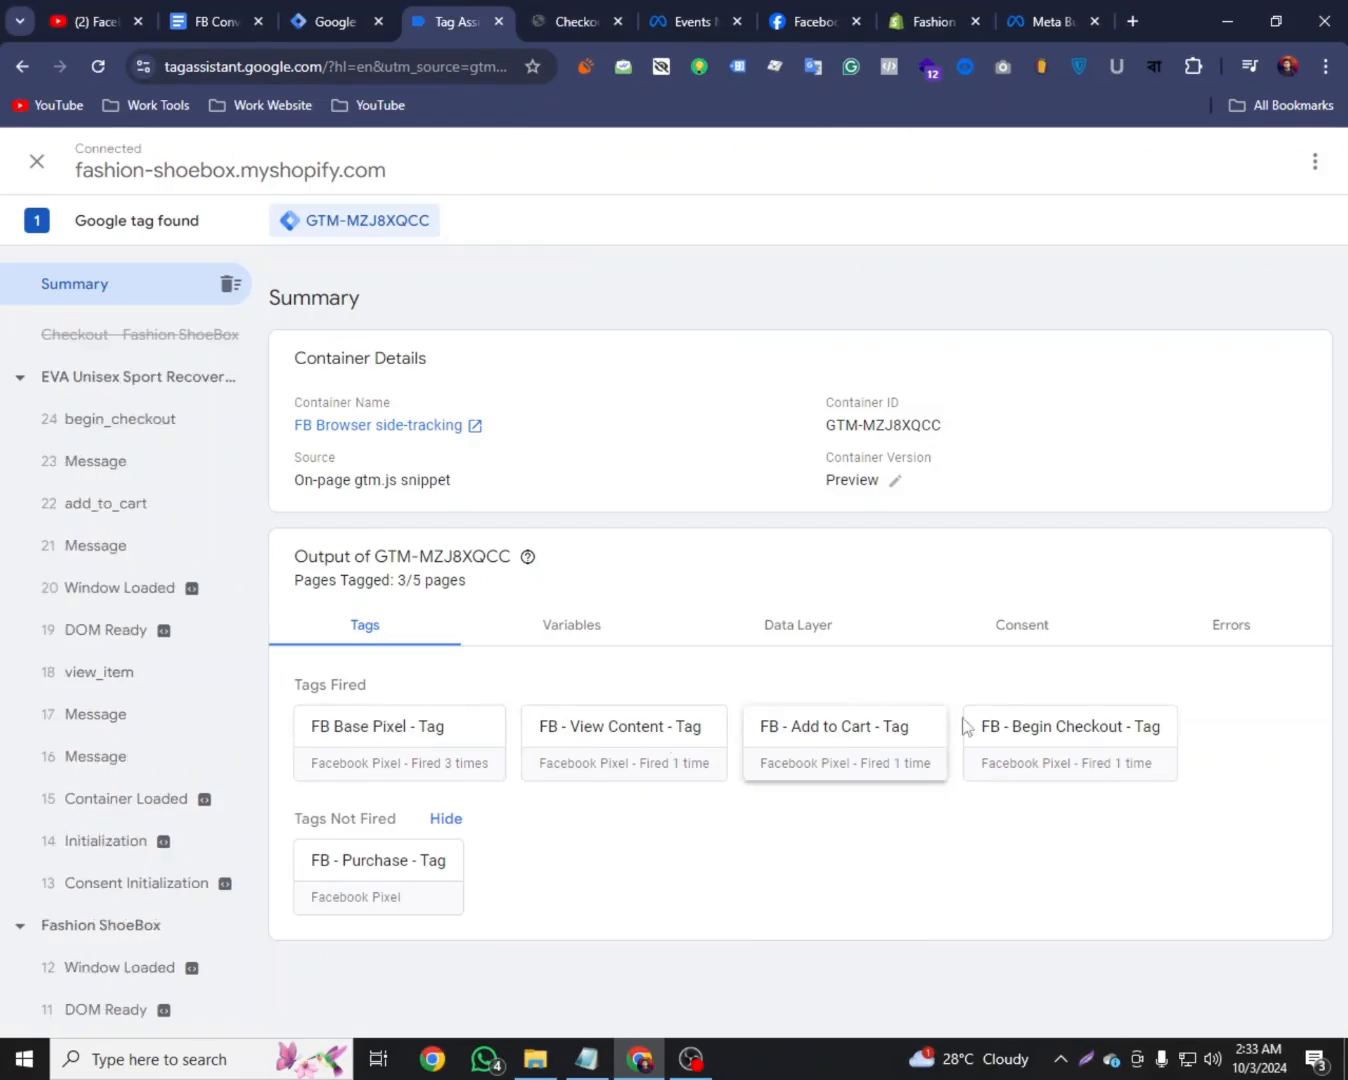
click(690, 21)
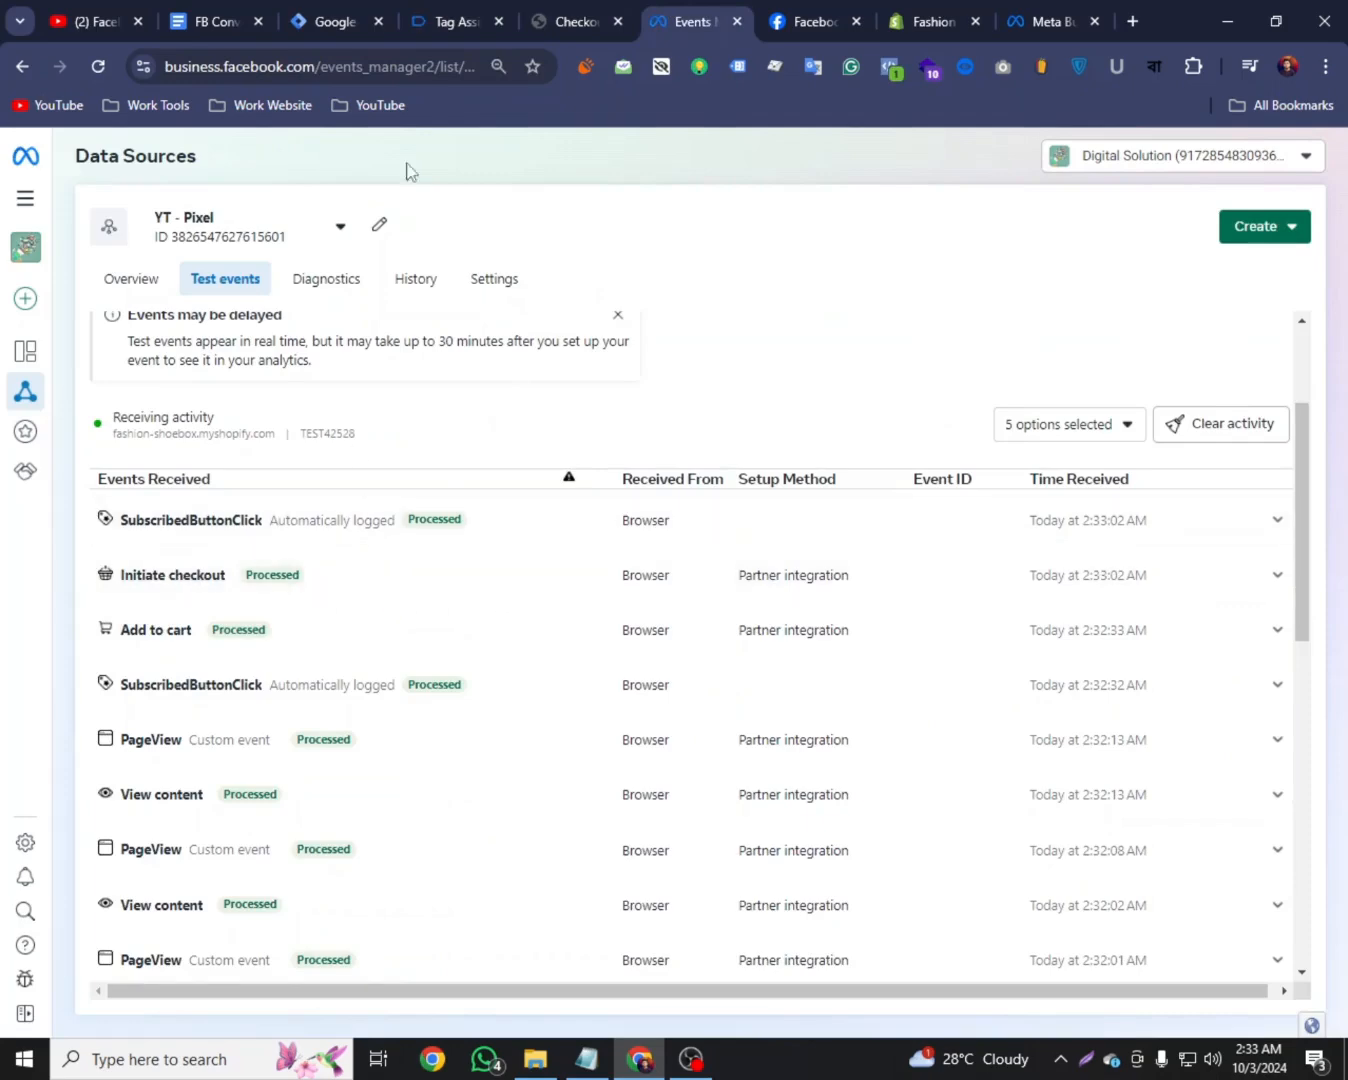
click(441, 14)
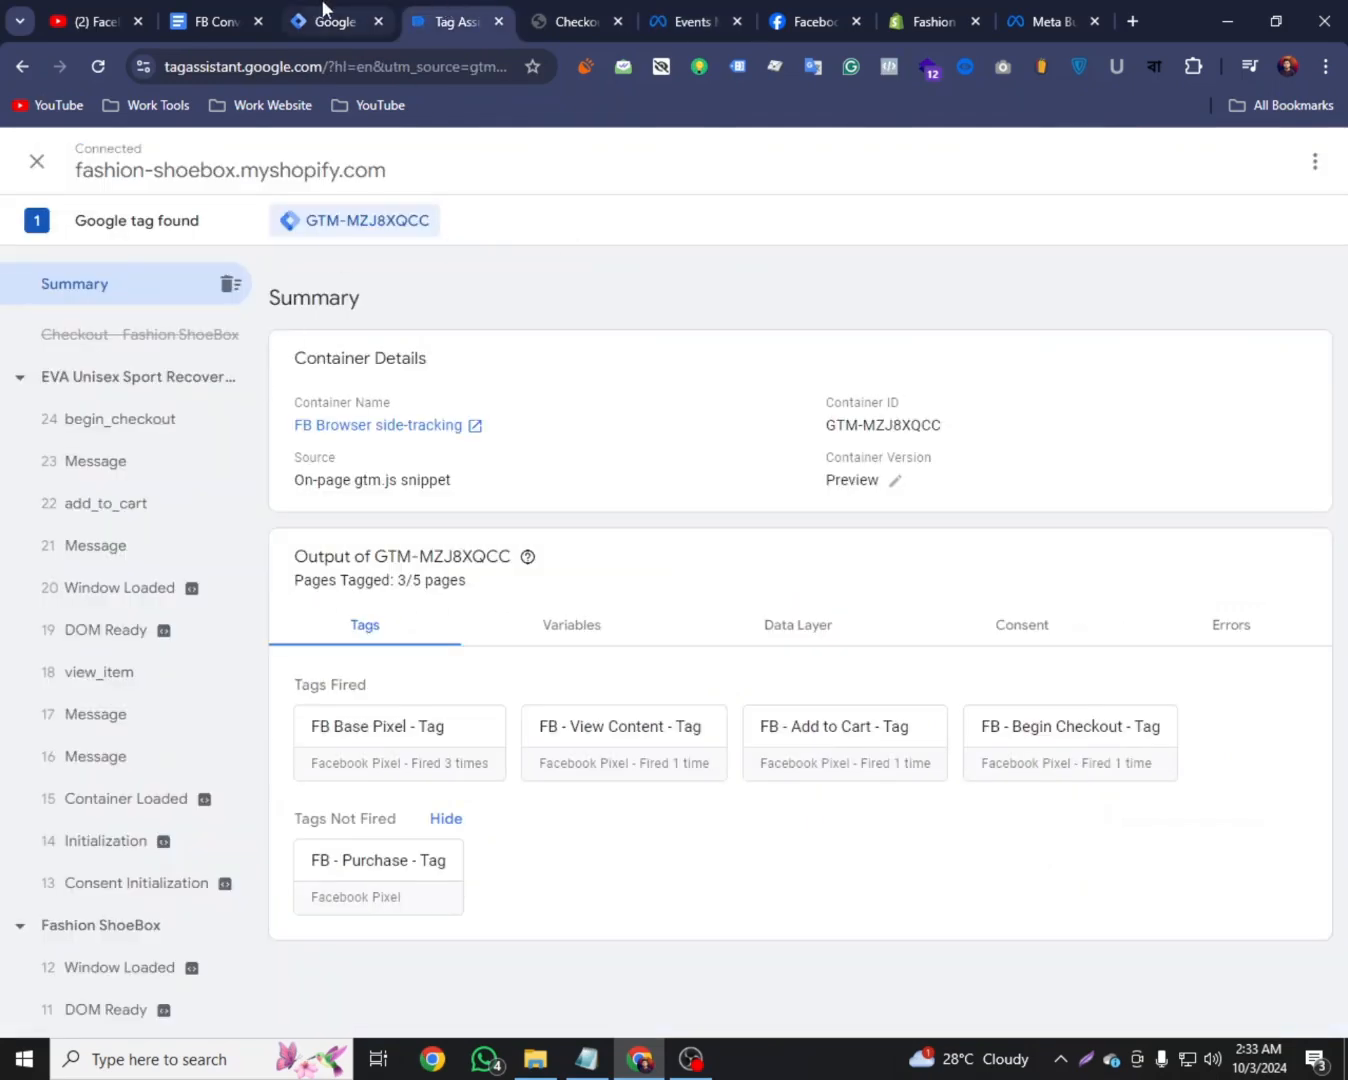
click(323, 15)
Return to the store's checkout and fill in the contact and delivery details from the first saved address
click(560, 14)
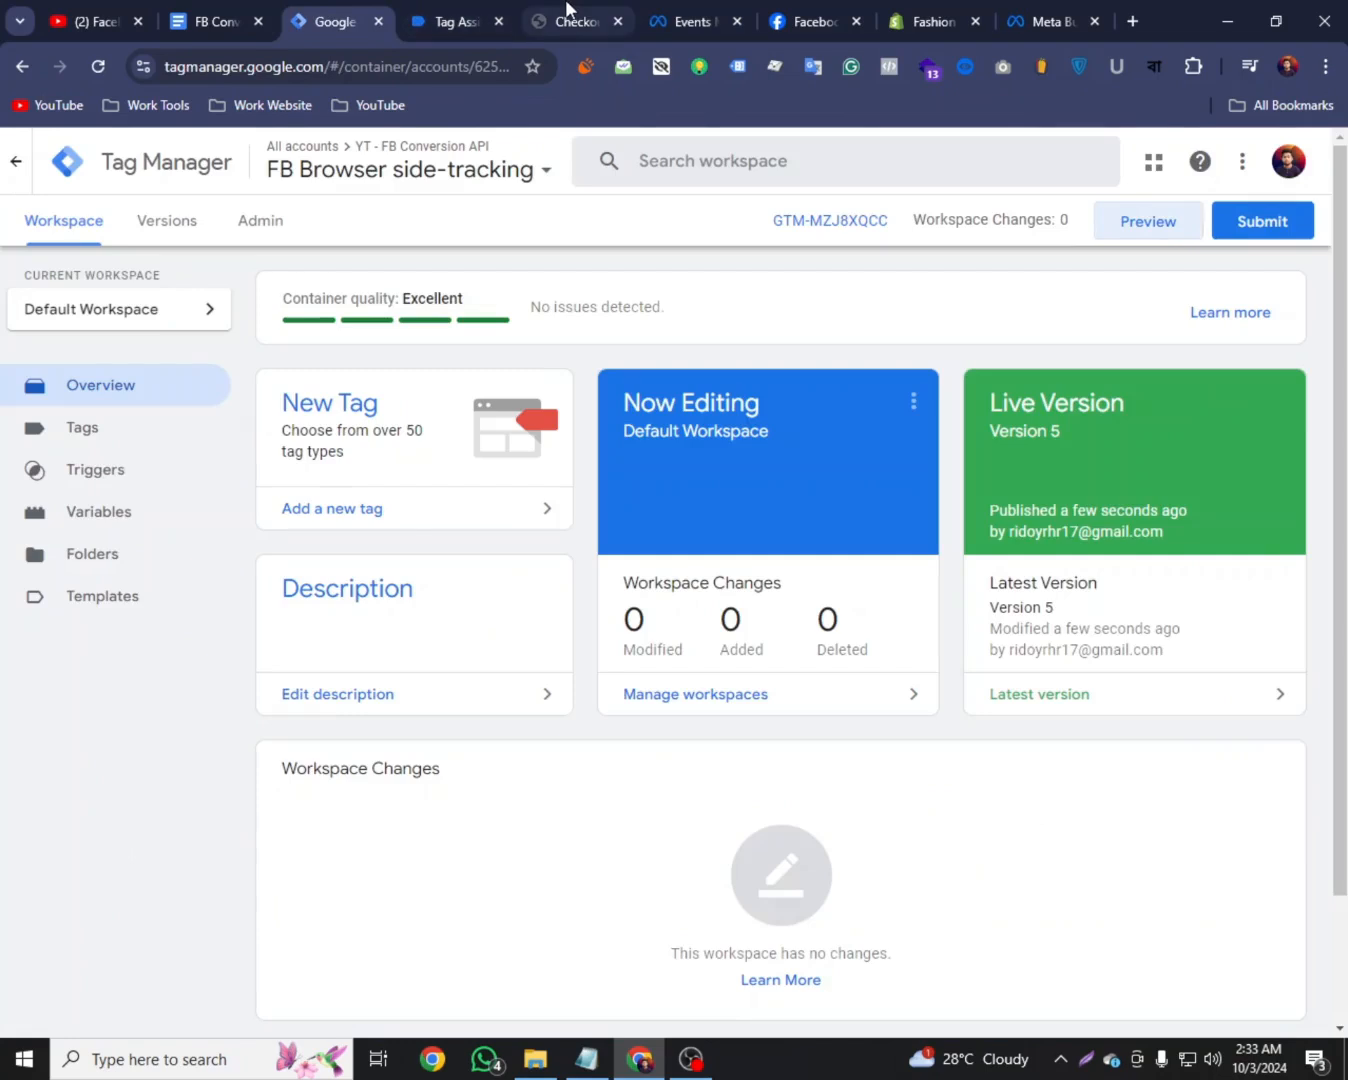
click(146, 327)
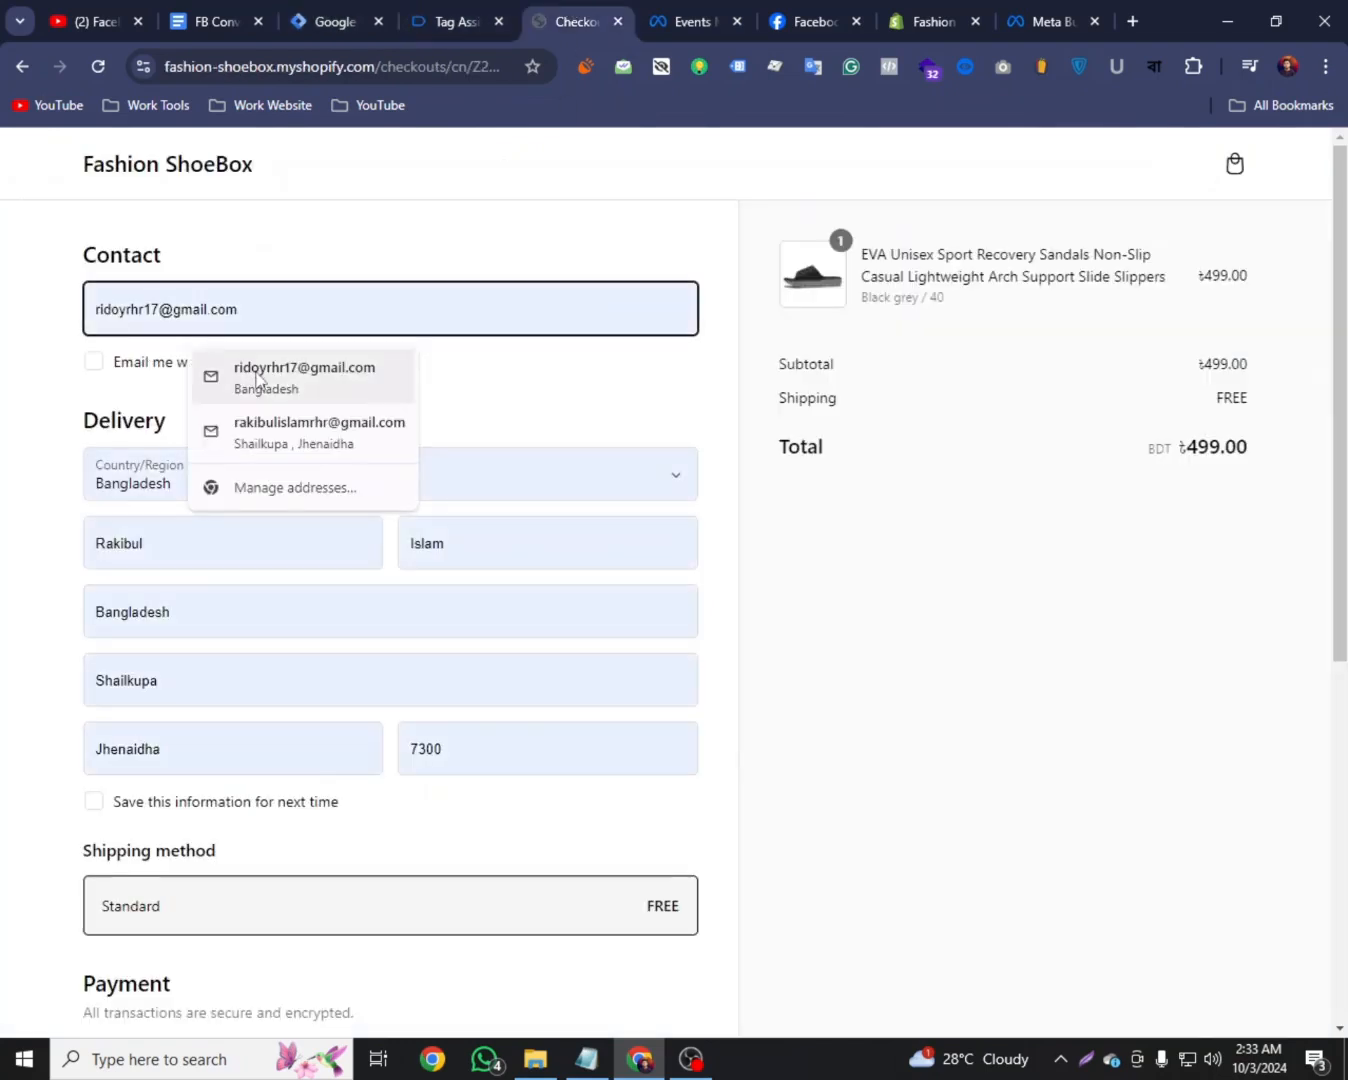
click(260, 376)
scroll(2, 698, down, 2)
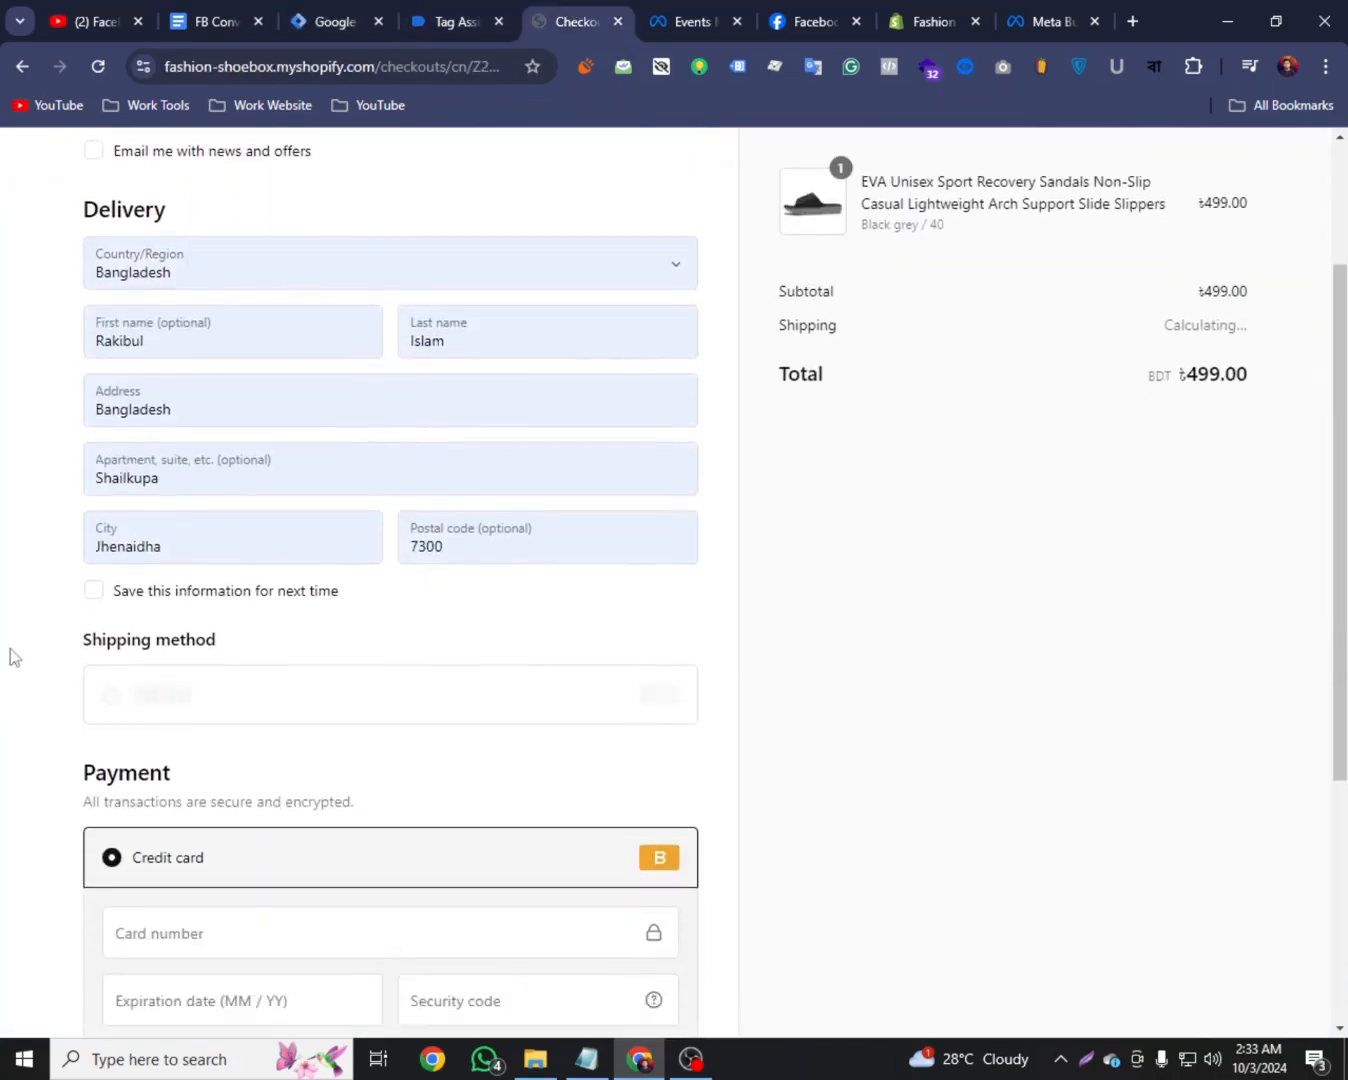
Enter the credit card number, expiration date and security code in the payment section, and pay for the order
scroll(198, 728, down, 4)
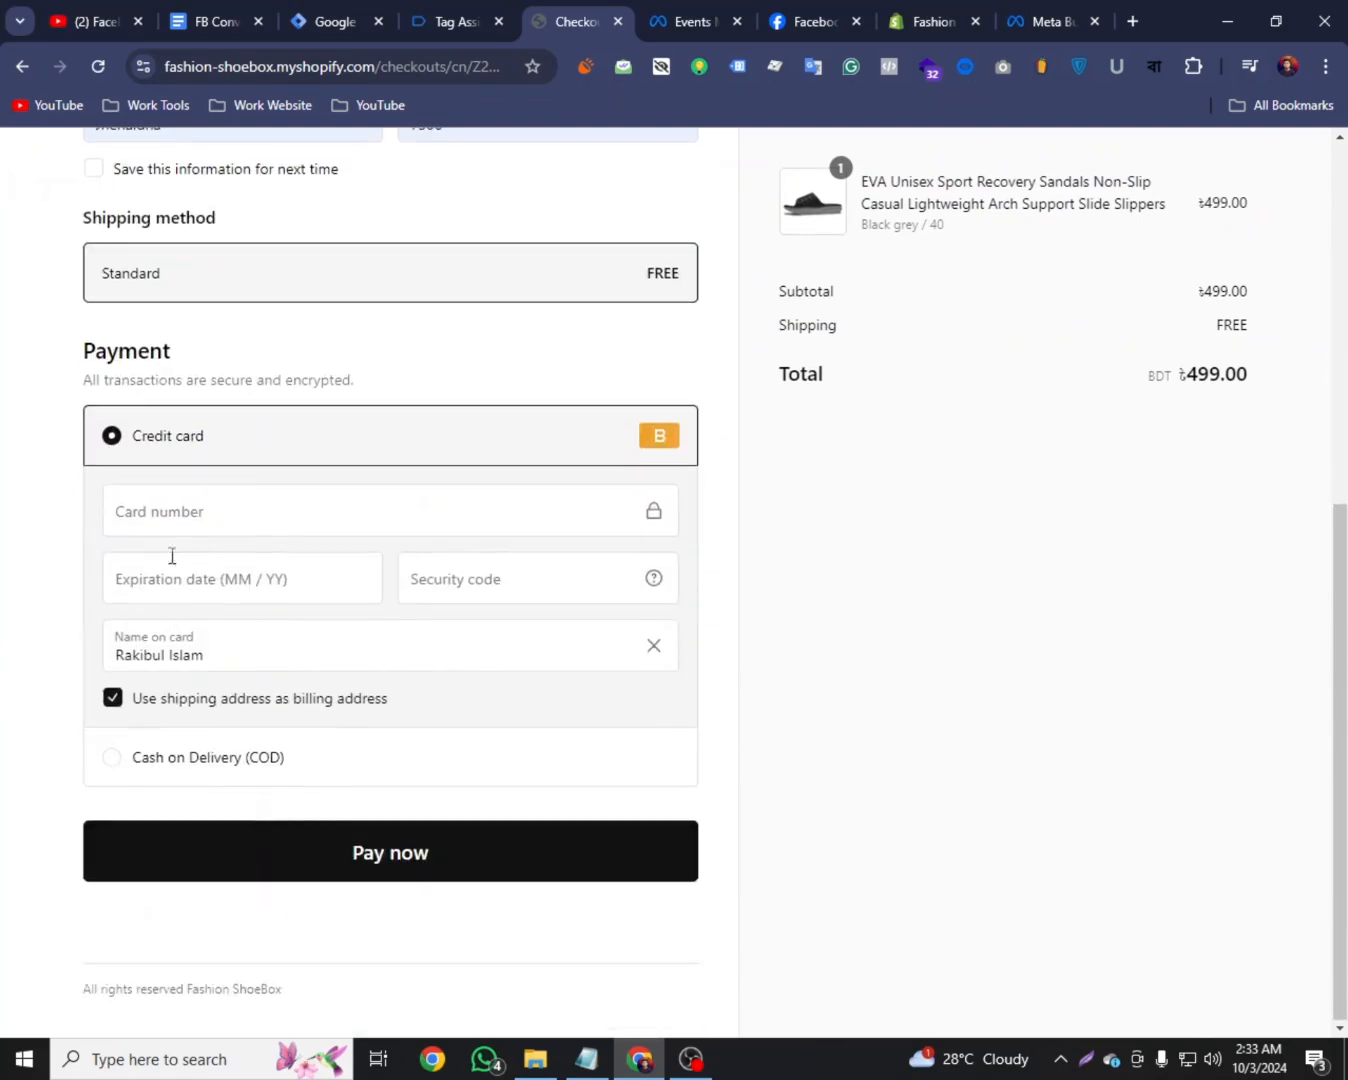
click(165, 512)
text(1)
click(169, 655)
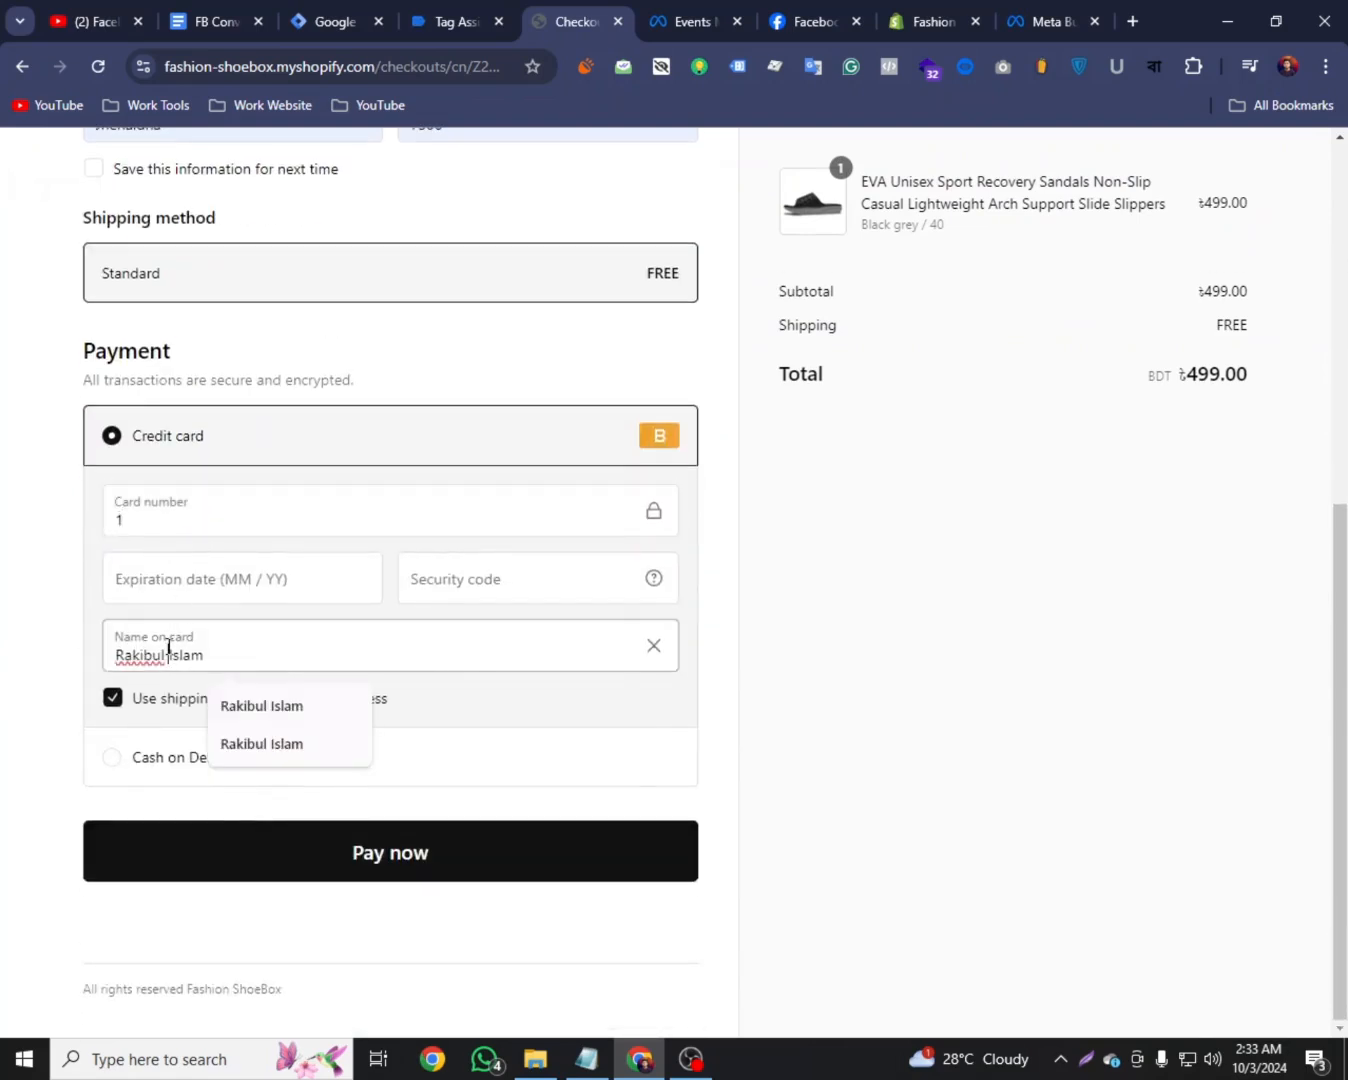
click(209, 578)
text(02 / 2025)
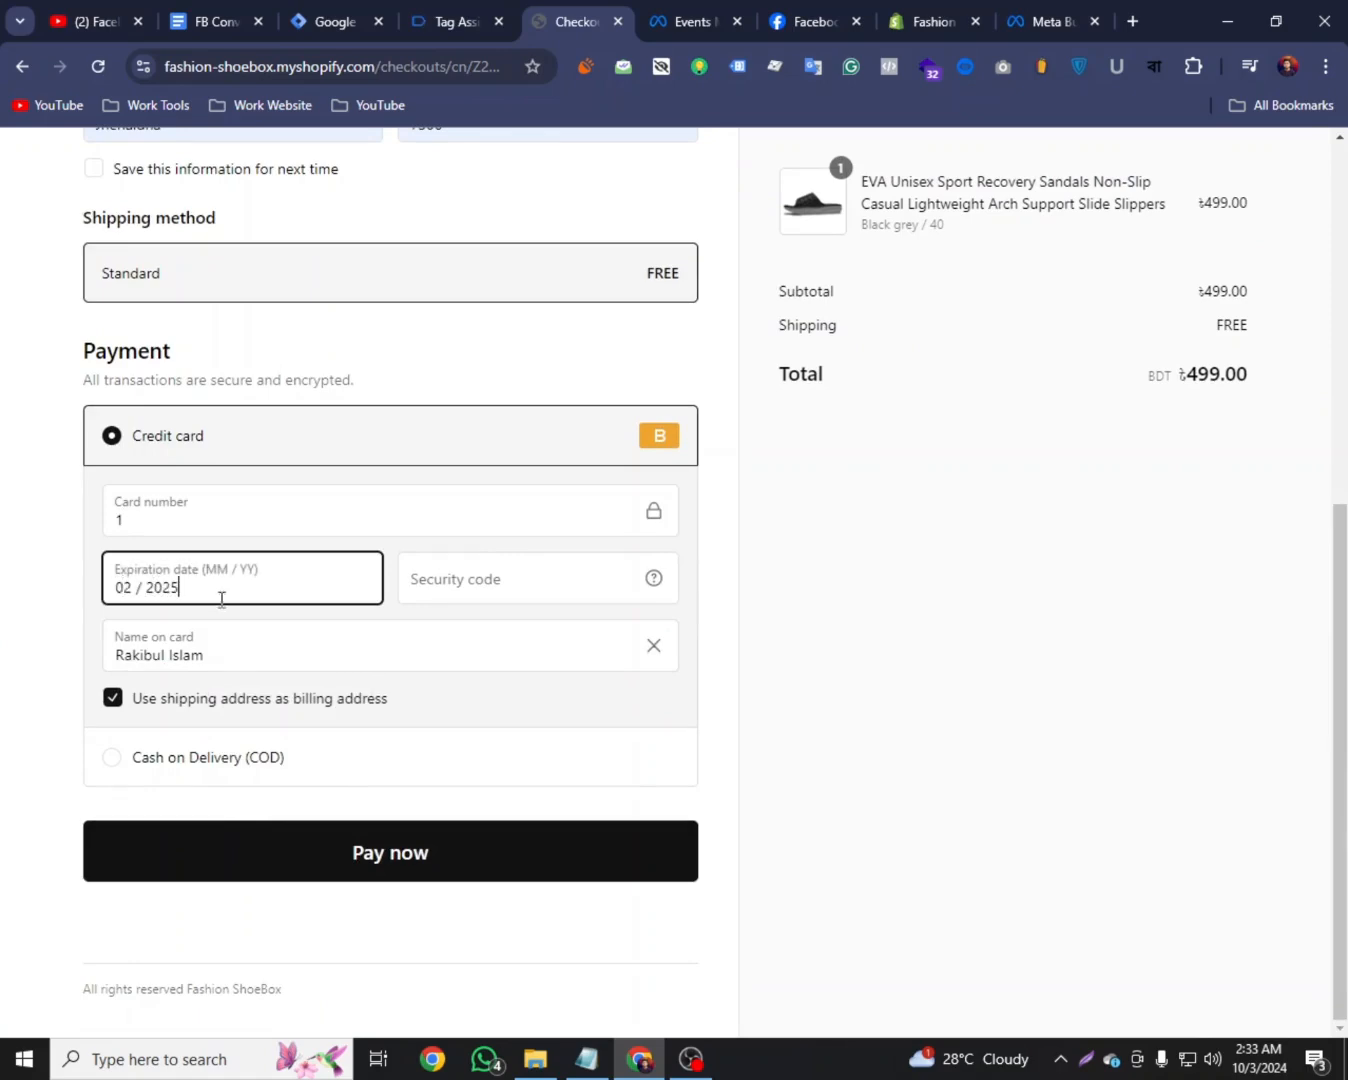
click(463, 593)
click(351, 828)
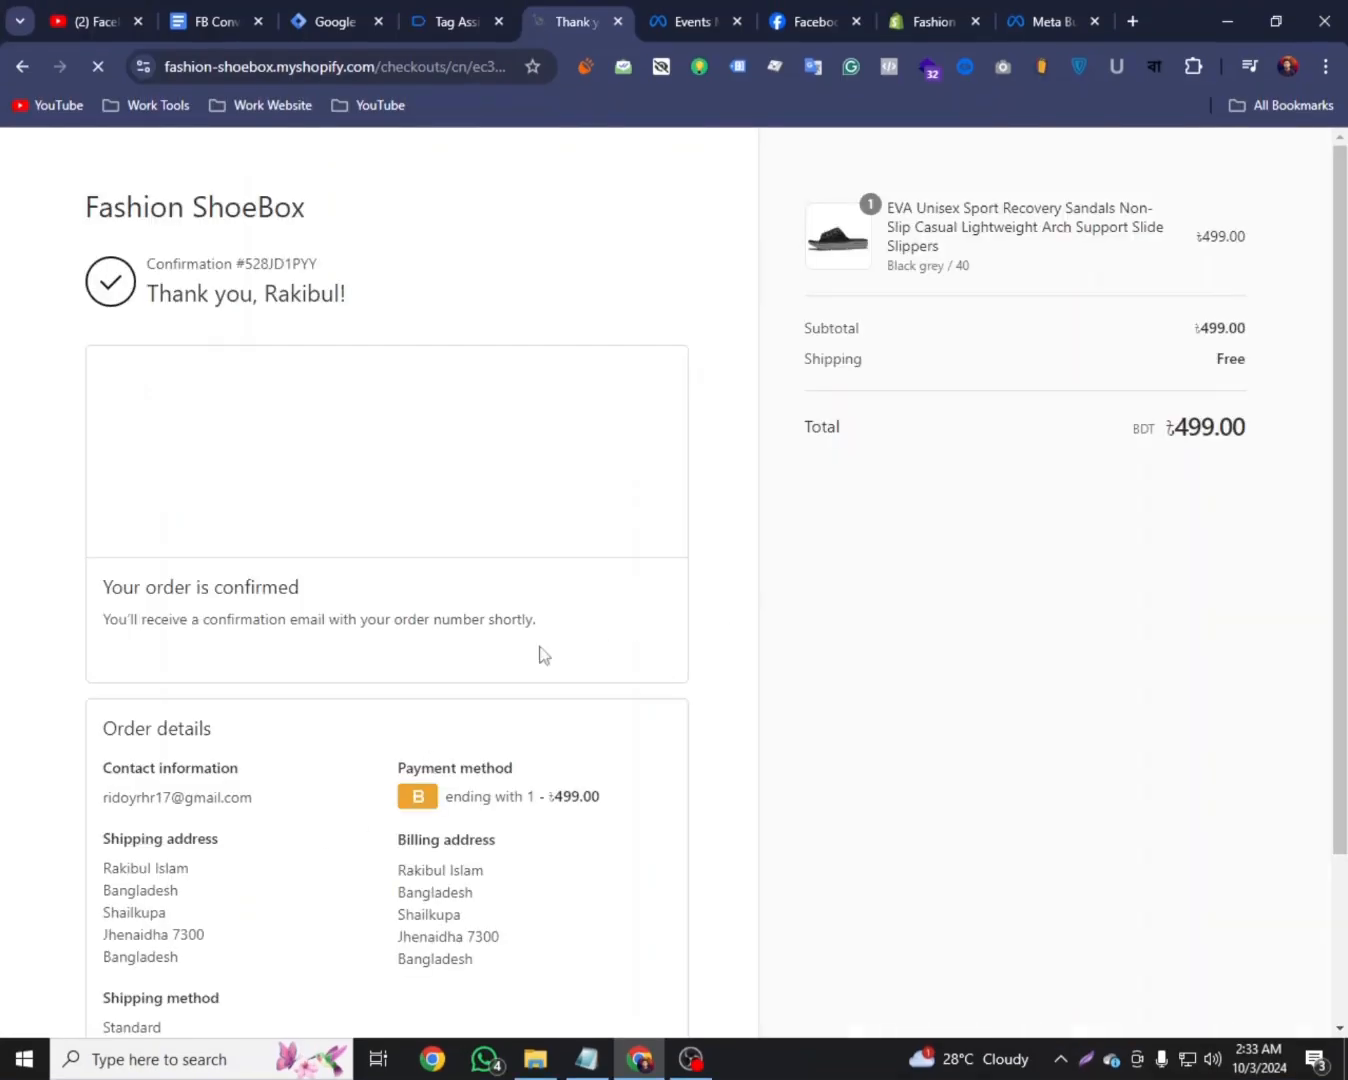
Switch to Tag Assistant, check that the FB - Purchase - Tag fired, and open the variables of the purchase event
click(466, 11)
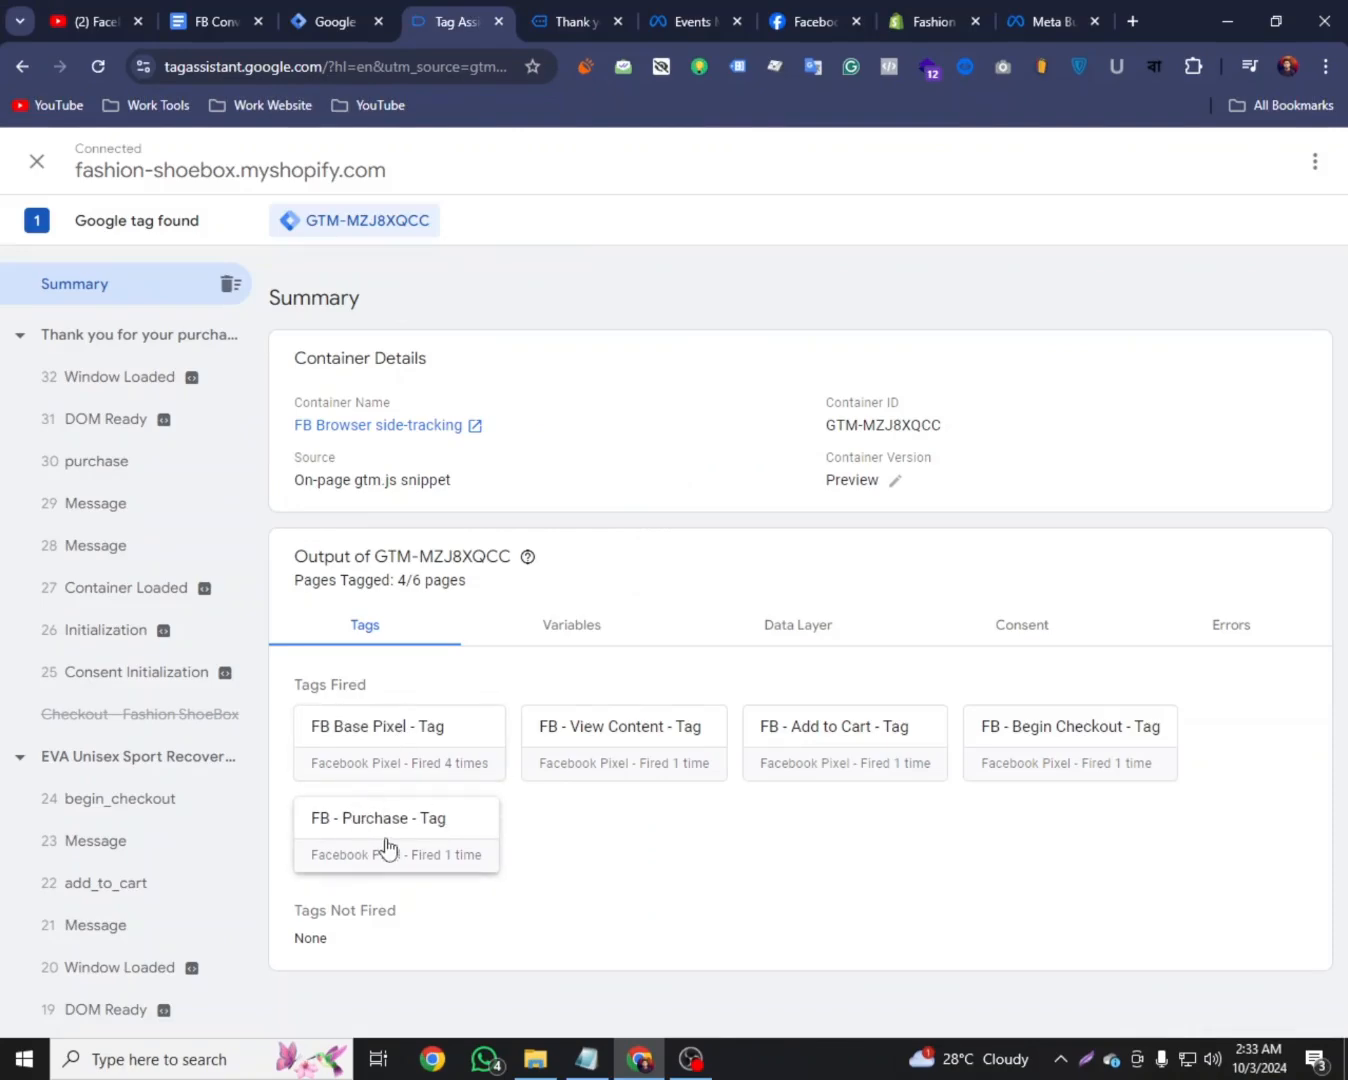
click(145, 467)
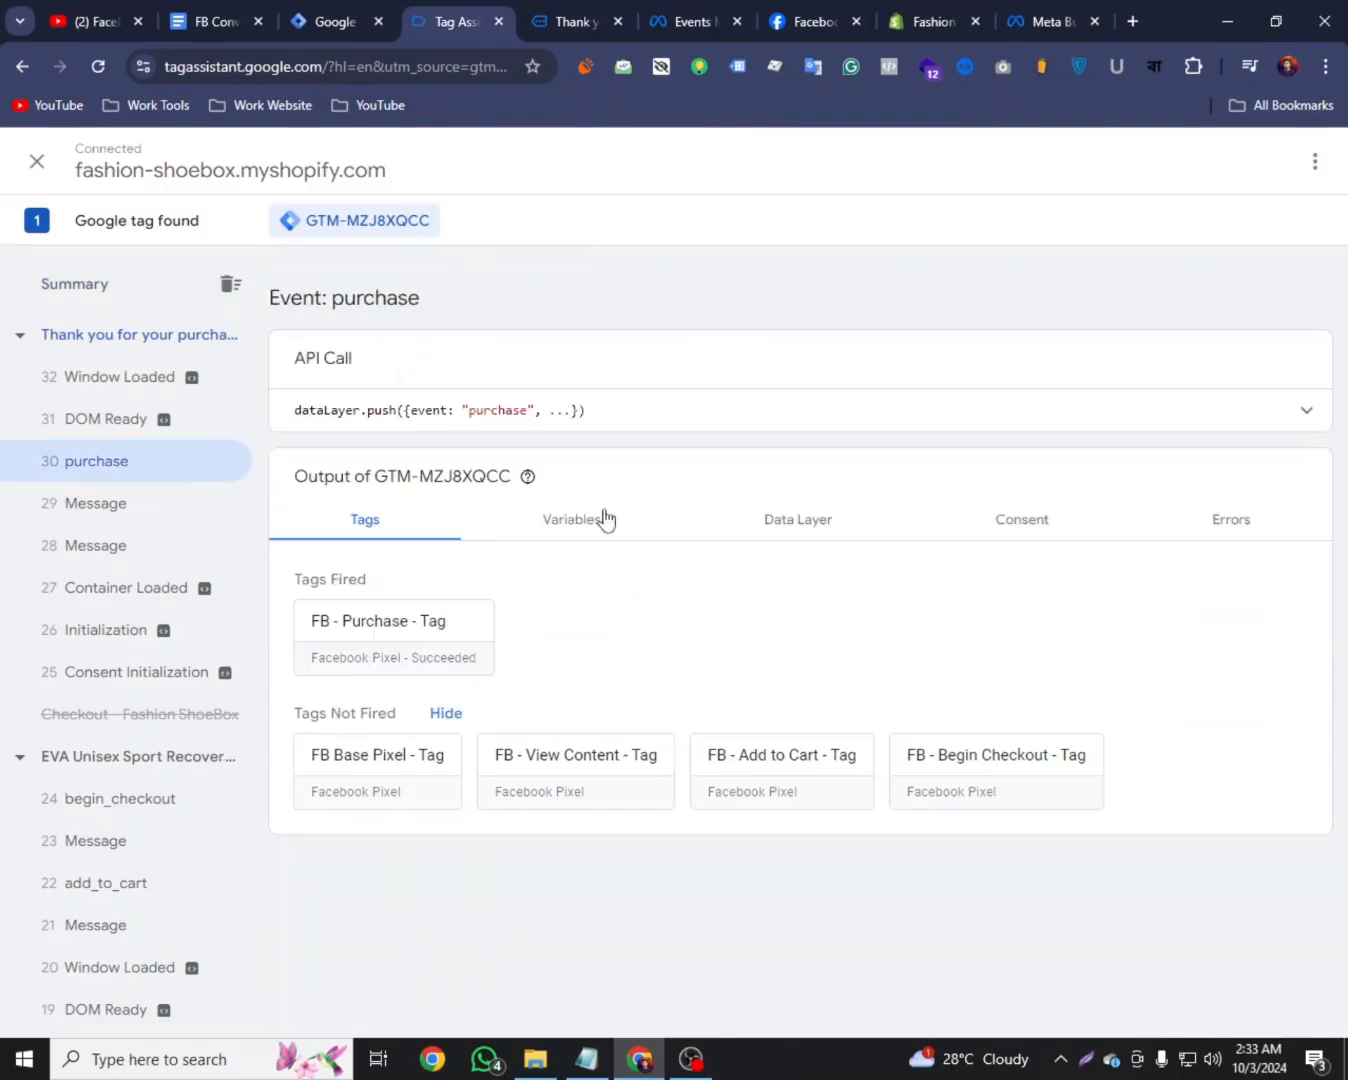
click(575, 522)
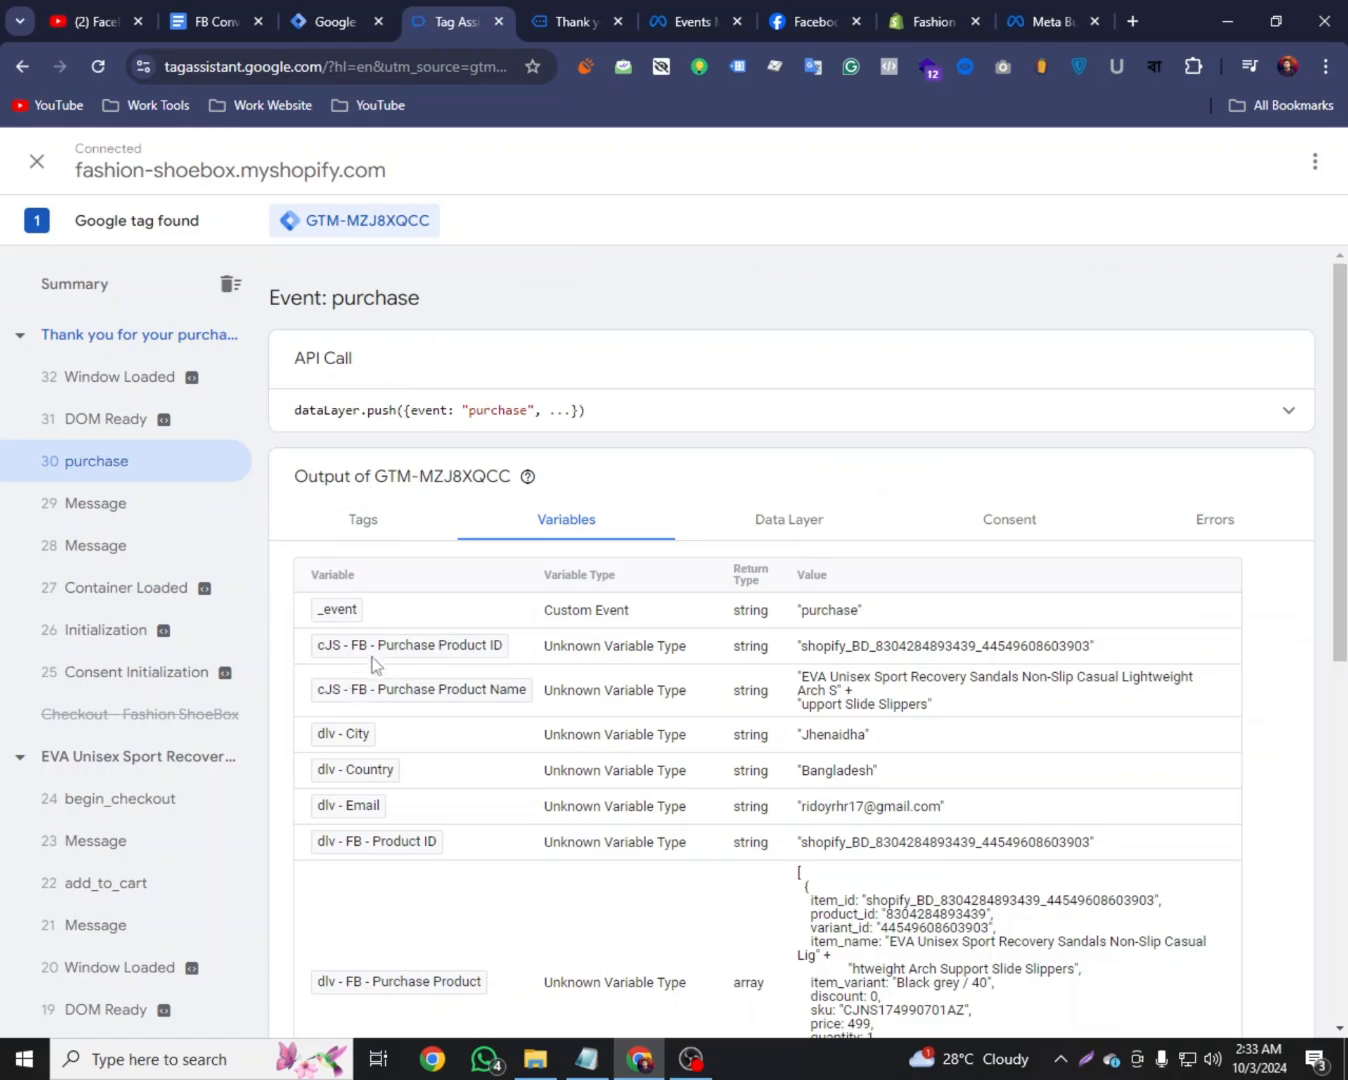
Examine the purchase event's variable values in Tag Assistant, including city, country, email, product ID, customer name and order ID
drag(874, 738, 797, 746)
drag(918, 770, 758, 783)
drag(946, 806, 823, 807)
scroll(692, 757, down, 1)
drag(1095, 737, 725, 749)
scroll(730, 745, down, 4)
scroll(501, 654, up, 1)
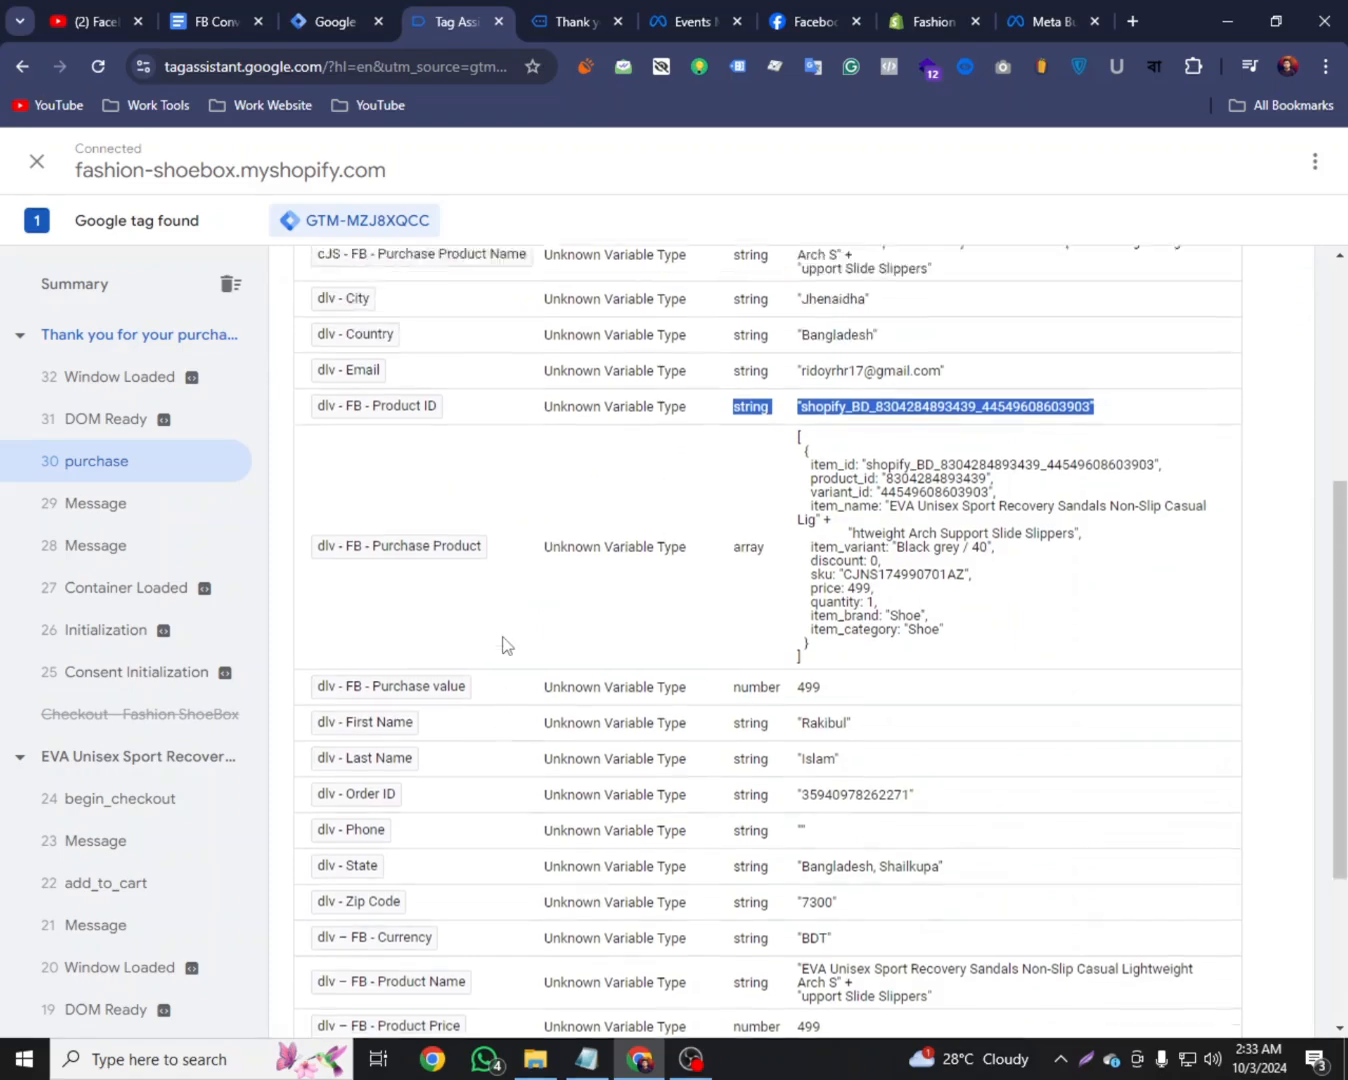
scroll(540, 684, down, 1)
drag(920, 719, 798, 703)
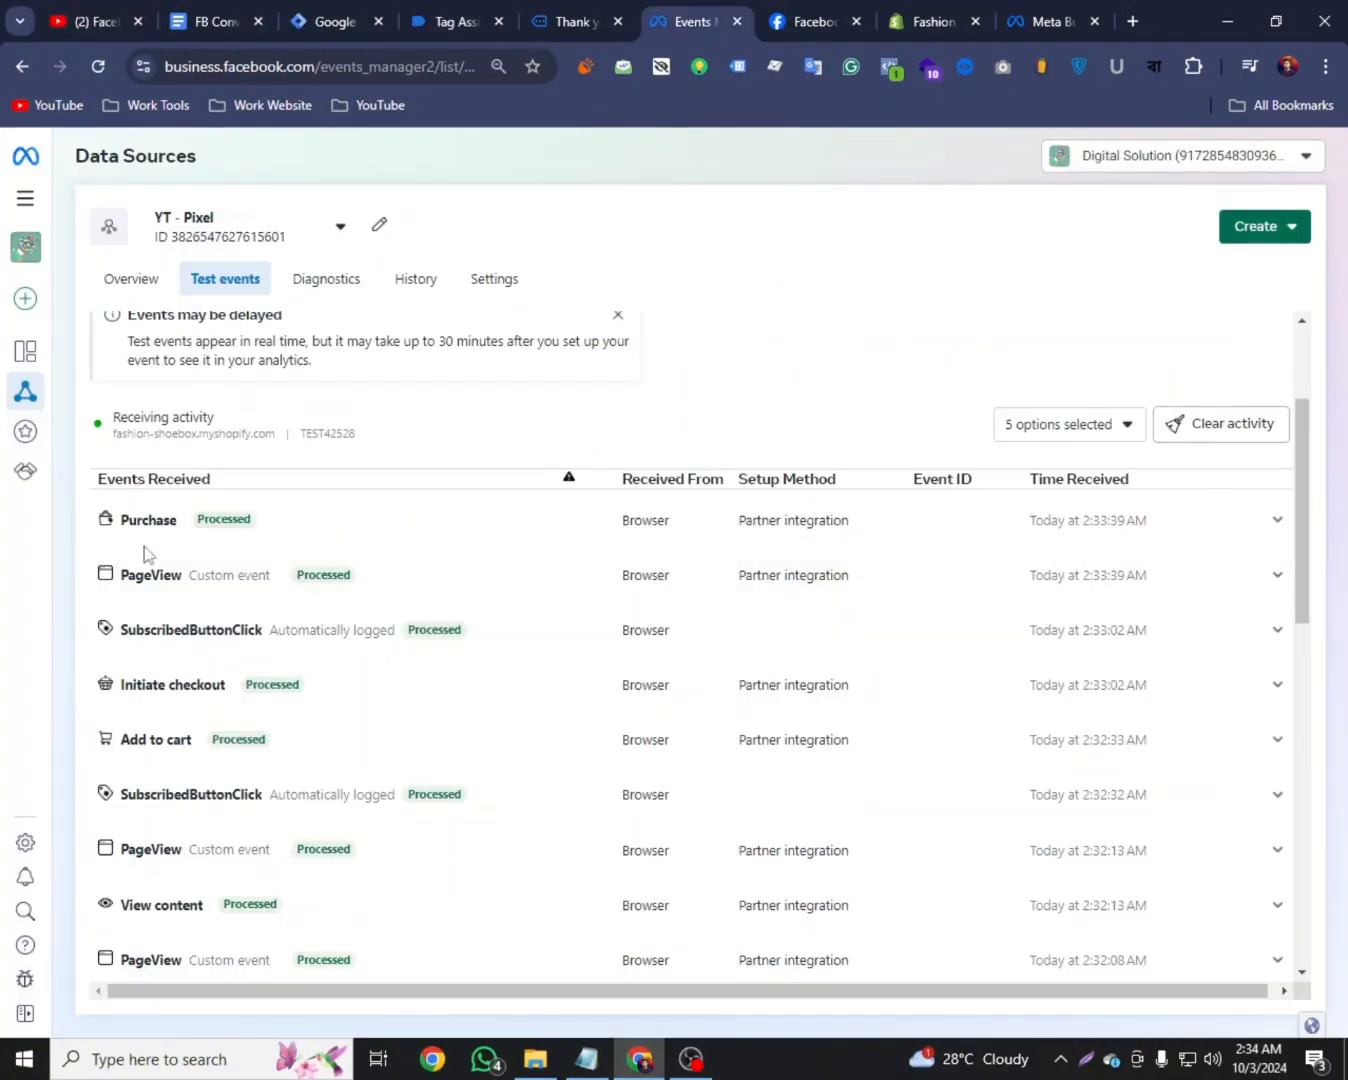
Expand the newest Purchase event in Meta Events Manager and examine its full parameters and advanced matching parameters
click(1270, 524)
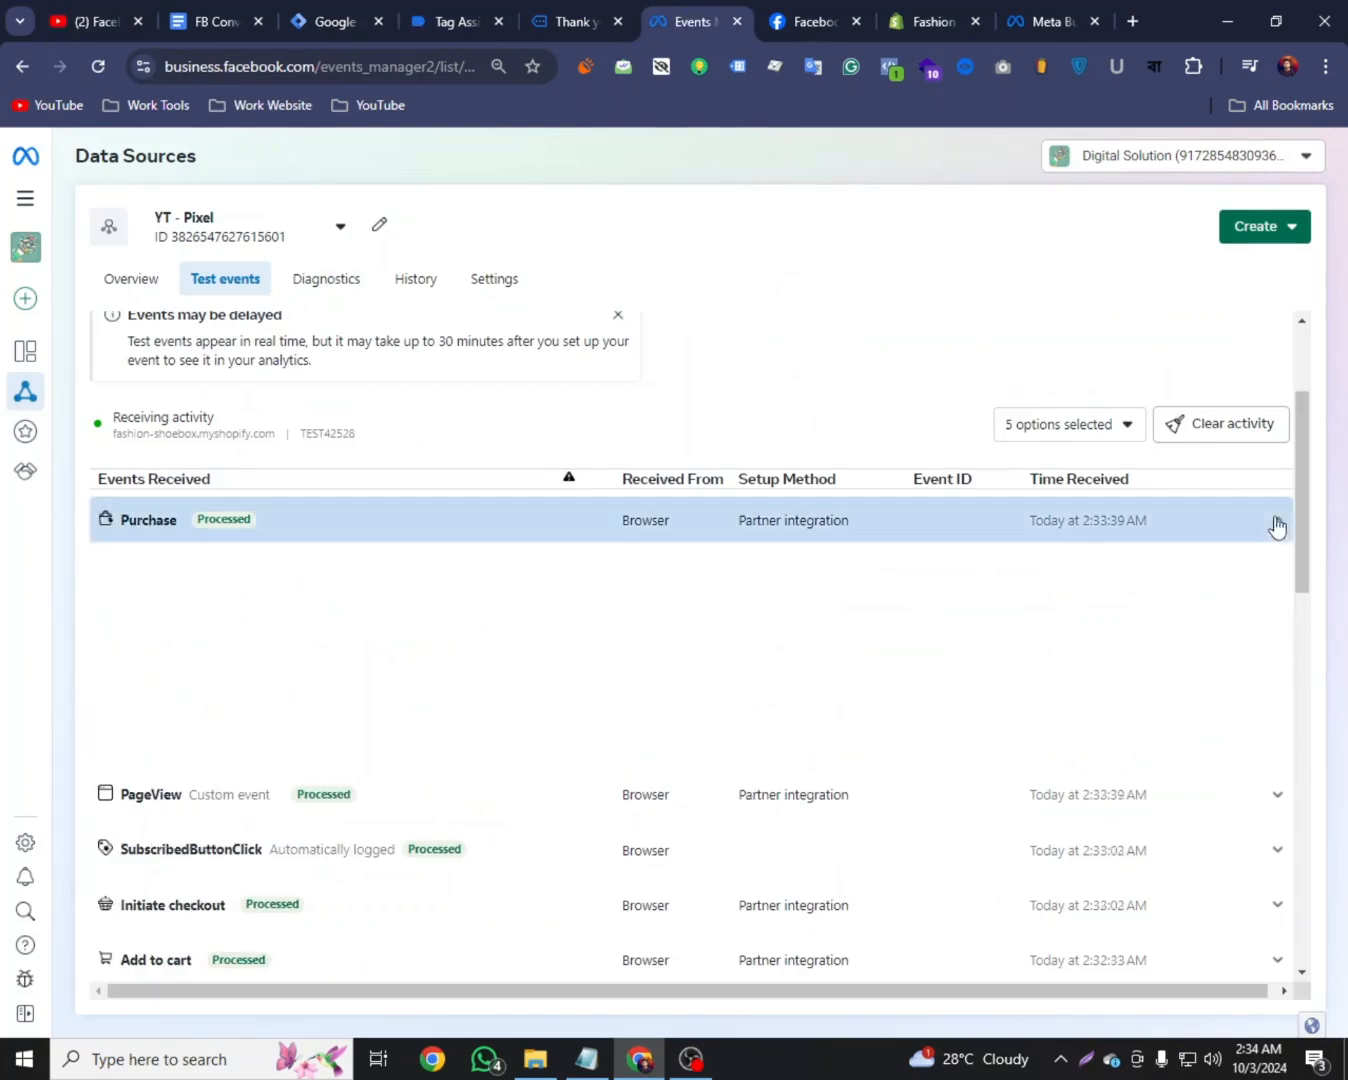
click(165, 683)
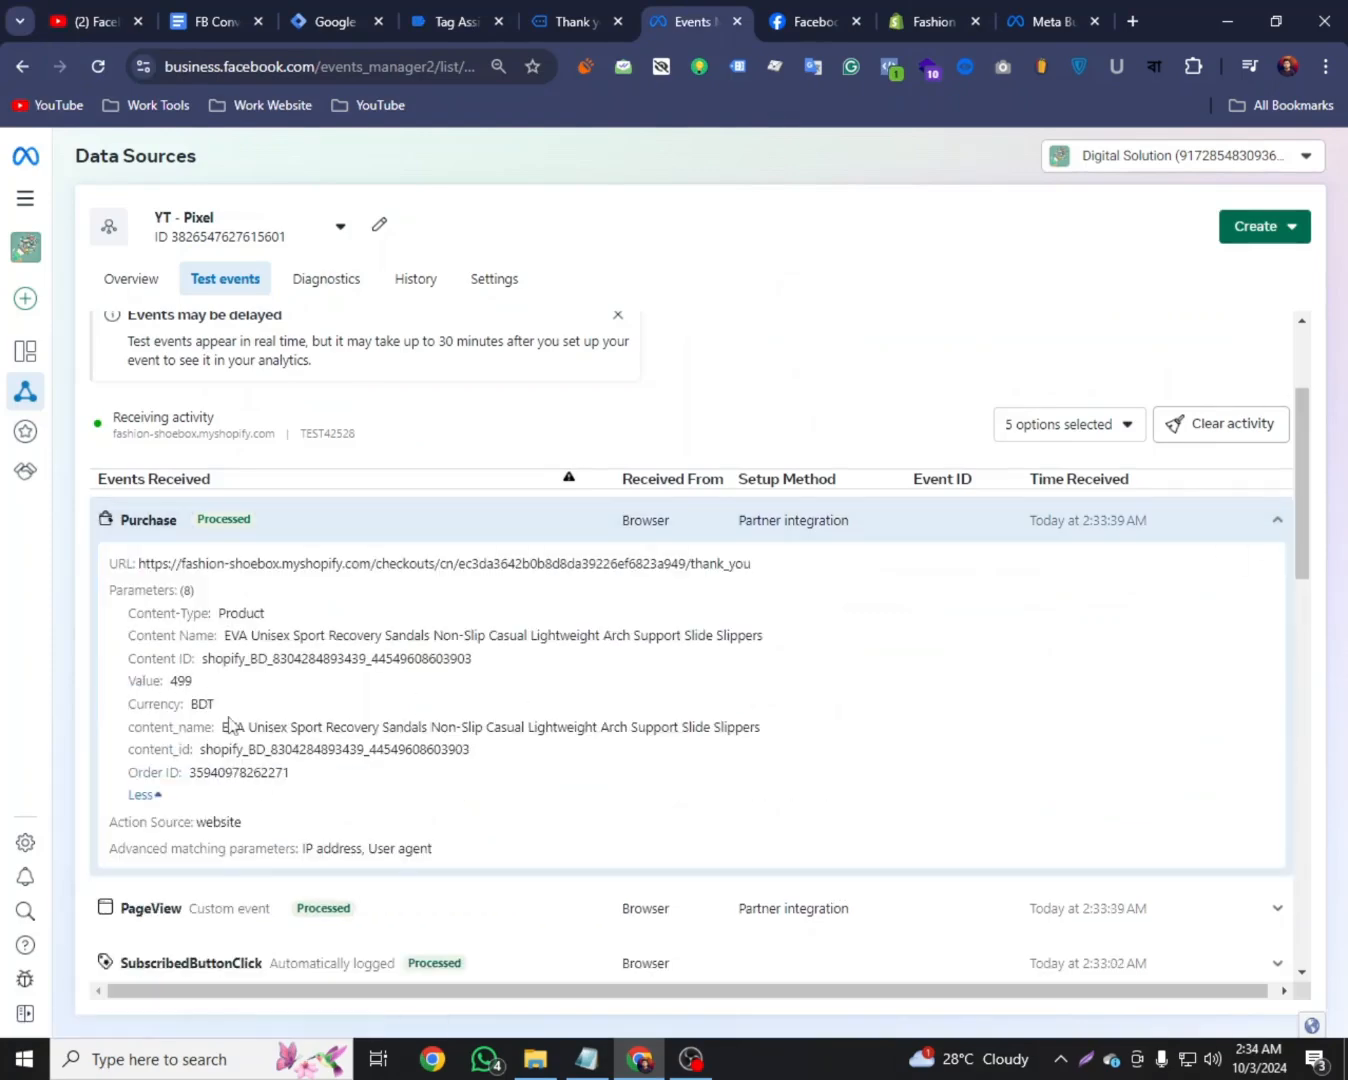
scroll(232, 723, down, 2)
scroll(292, 583, up, 1)
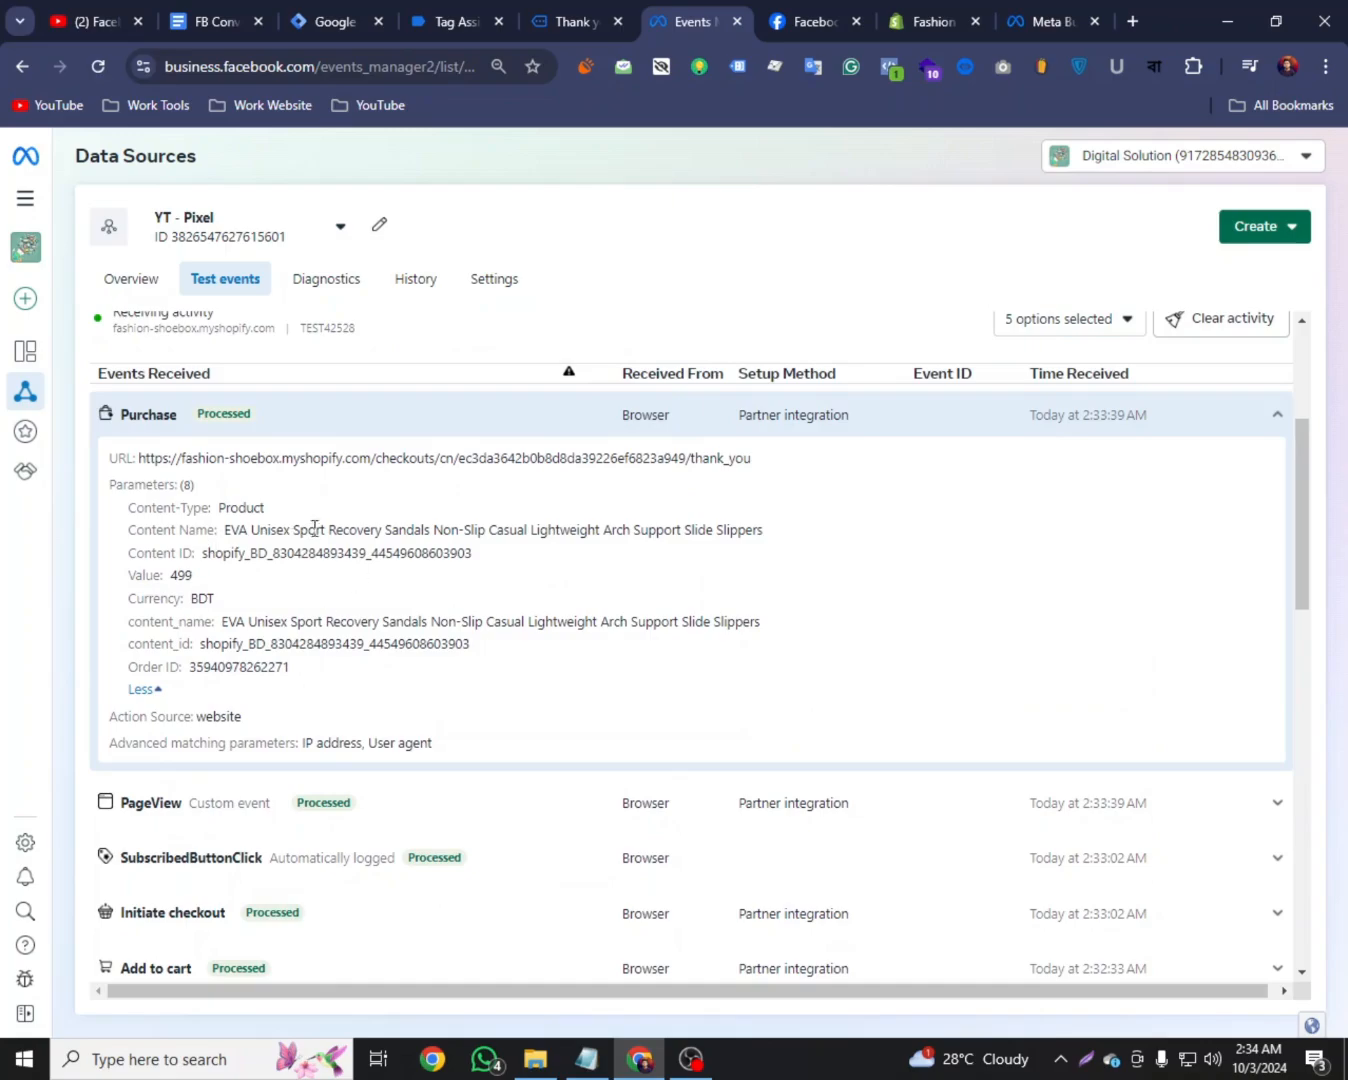
Review the container's tags and their firing triggers in Google Tag Manager, and switch to the FB Conversion API for Youtube document
key(ctrl+3)
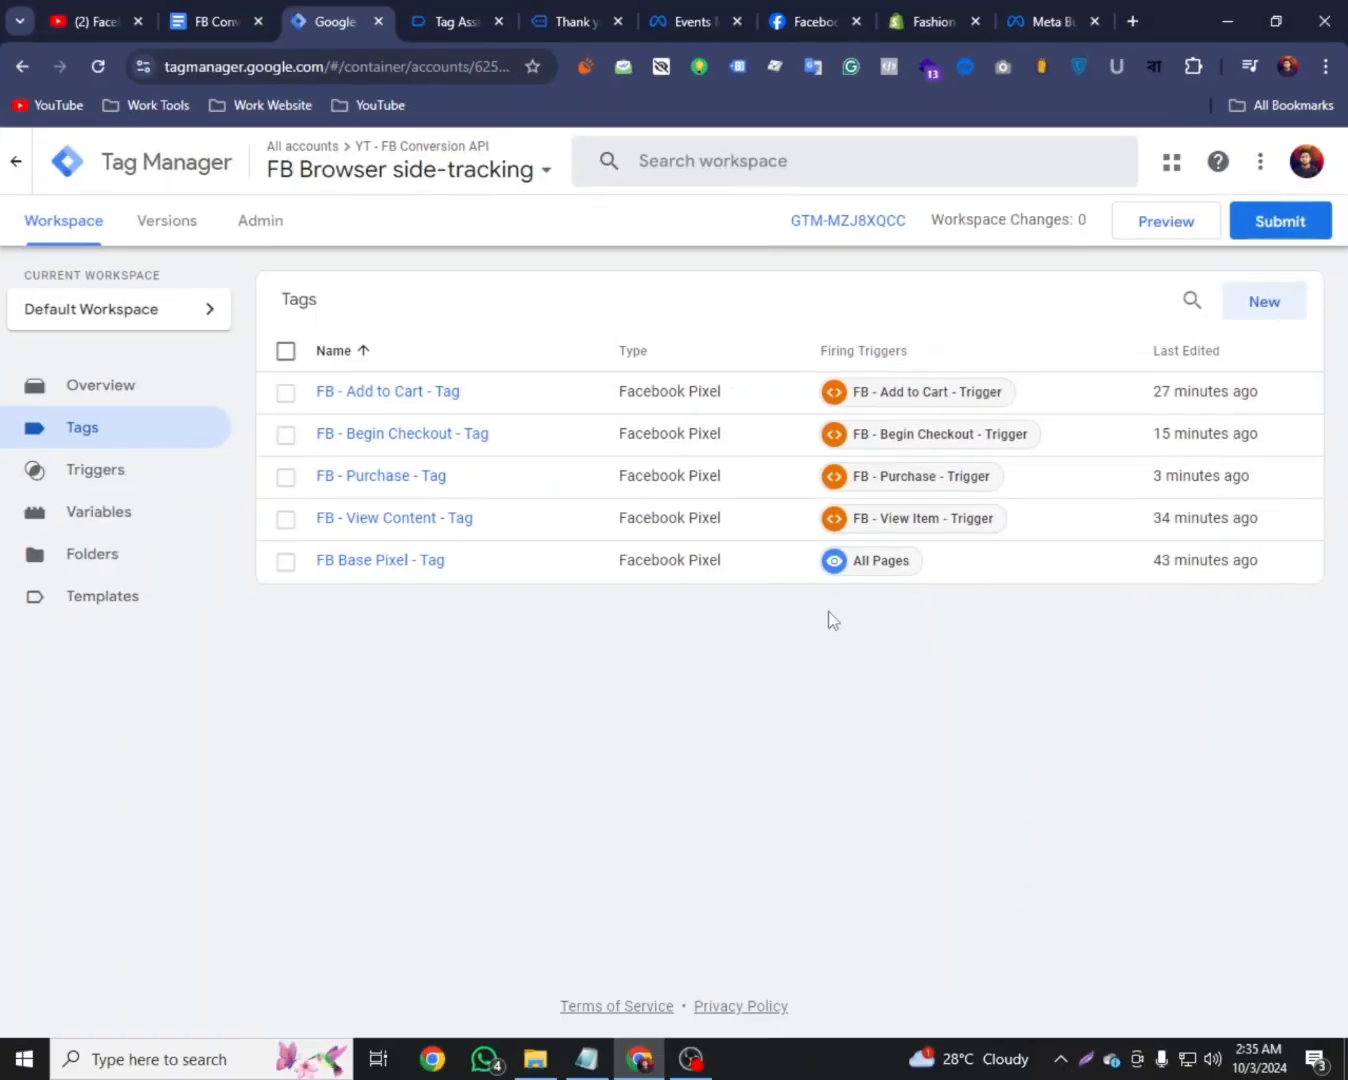
key(ctrl+shift+Tab)
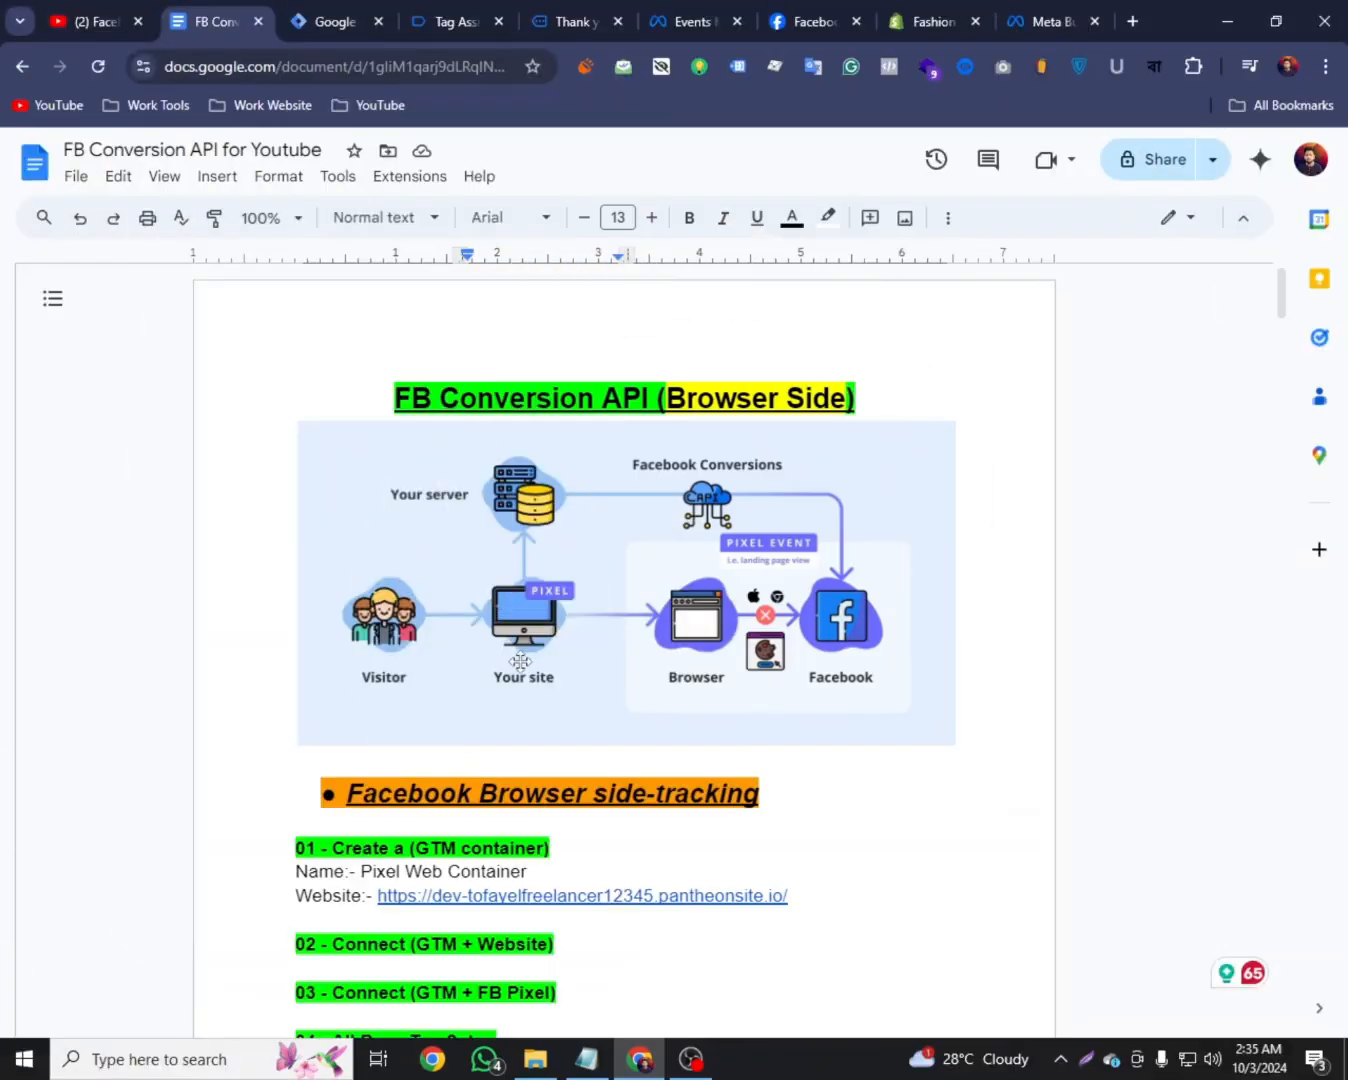